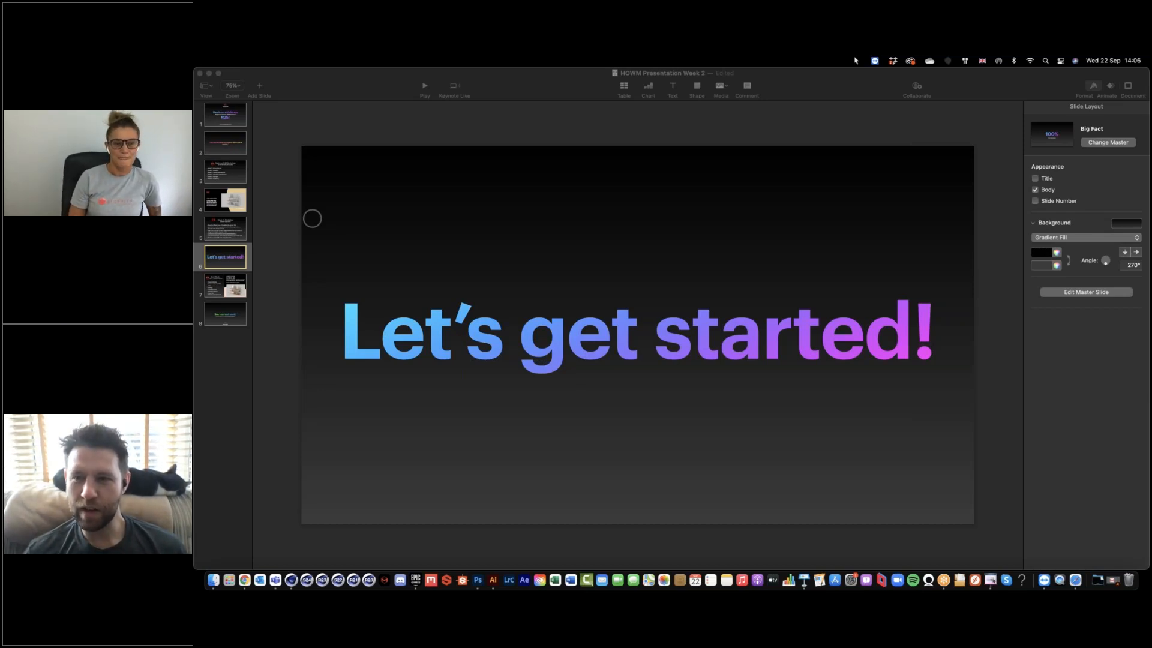
pyautogui.click(1124, 205)
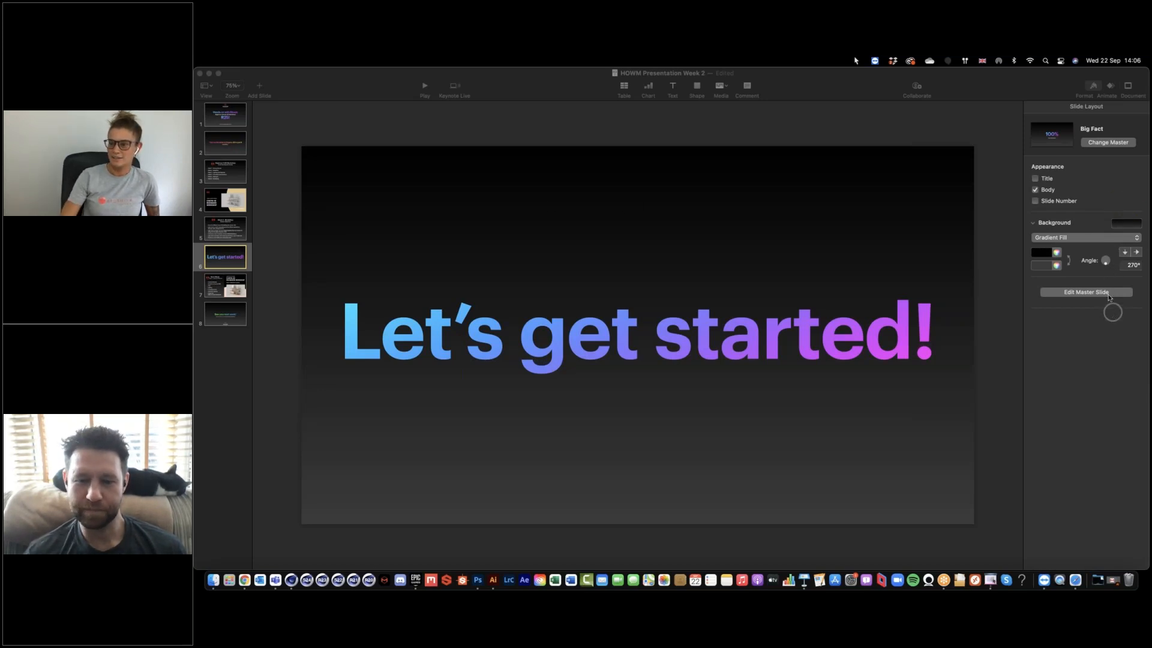
pyautogui.click(1109, 408)
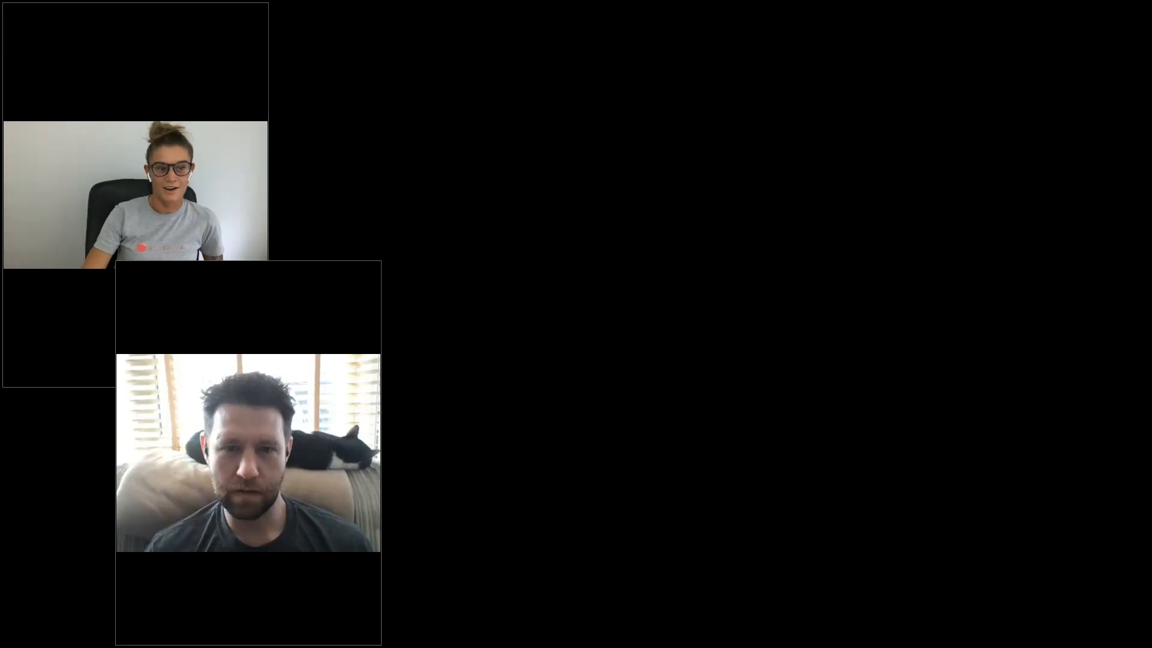
# Step: Switch to Cinema 4D and add an Extrude generator to the empty scene
pyautogui.moveTo(680, 621)
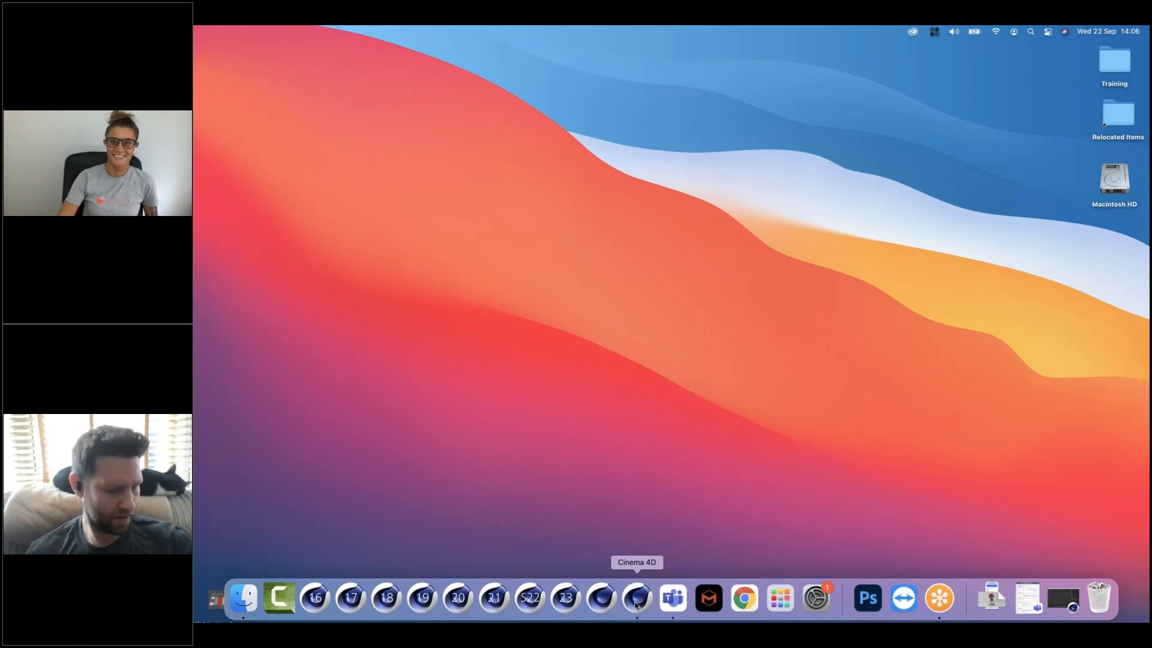
pyautogui.click(636, 600)
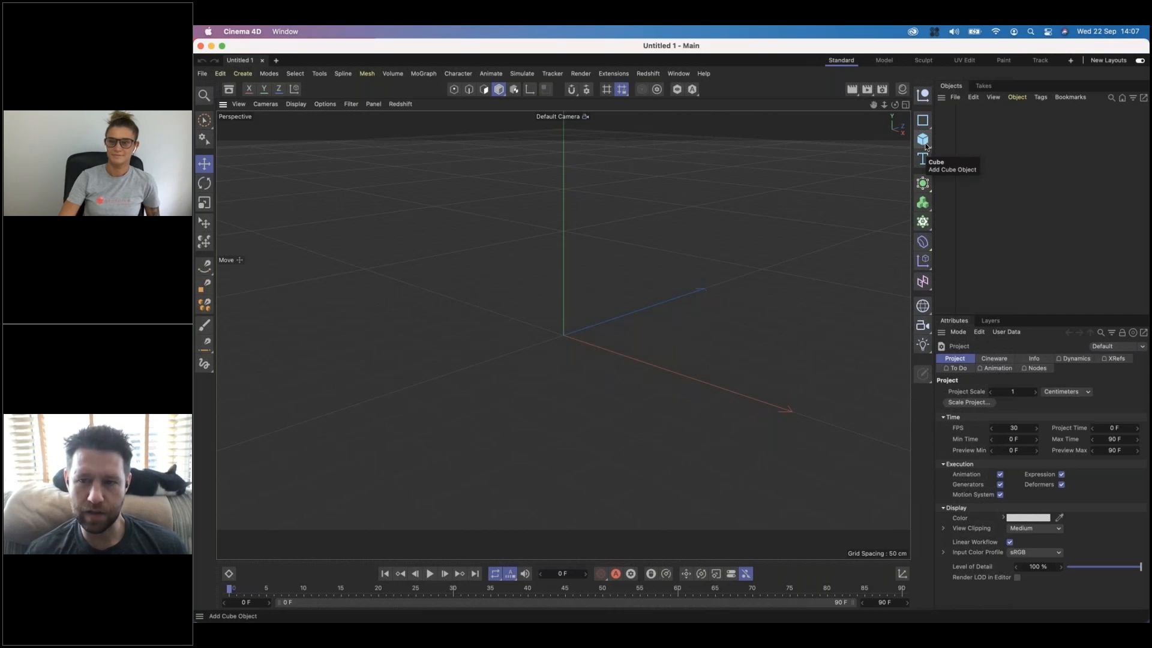
pyautogui.click(929, 190)
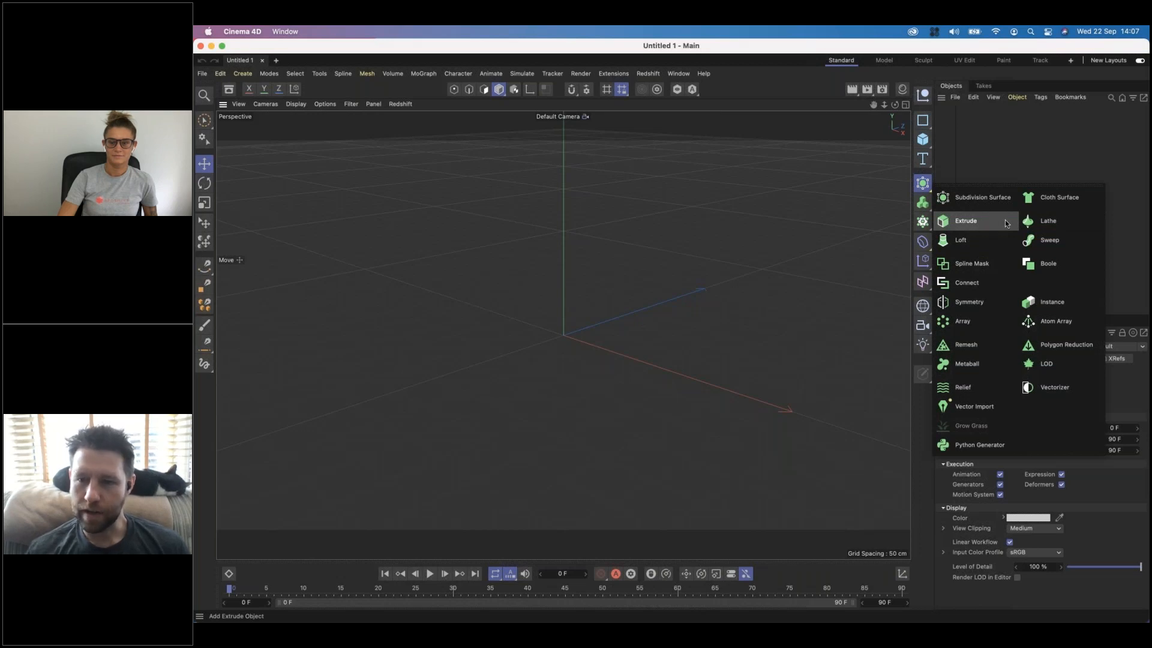
pyautogui.click(981, 221)
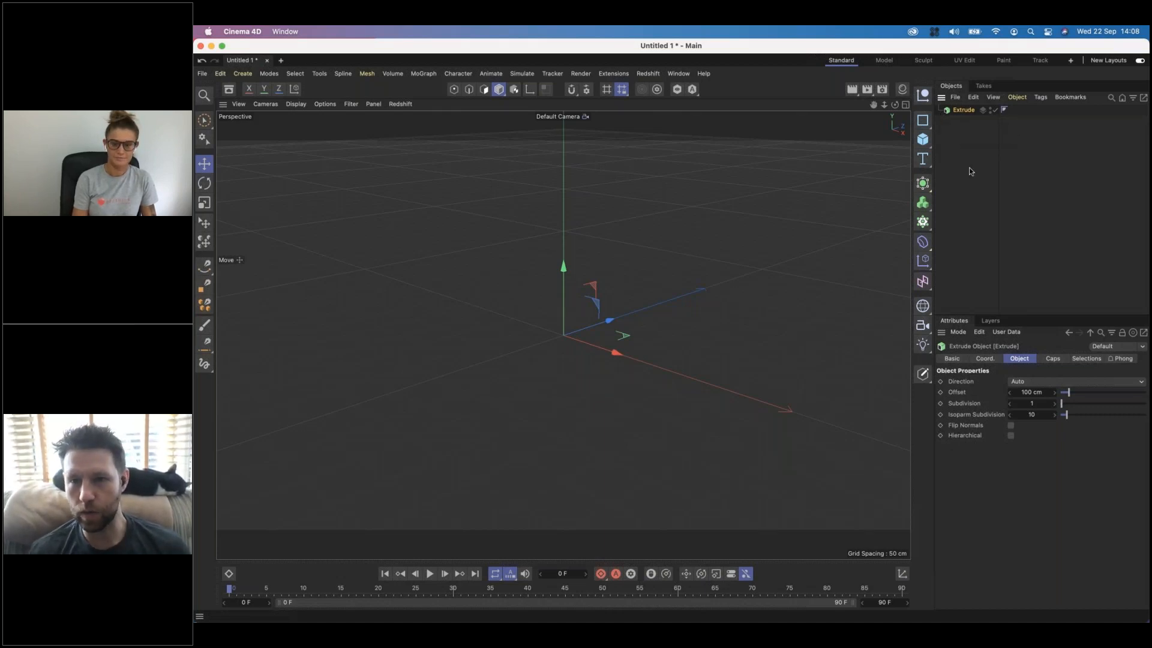
# Step: Add a Text Spline object to the scene
pyautogui.click(926, 120)
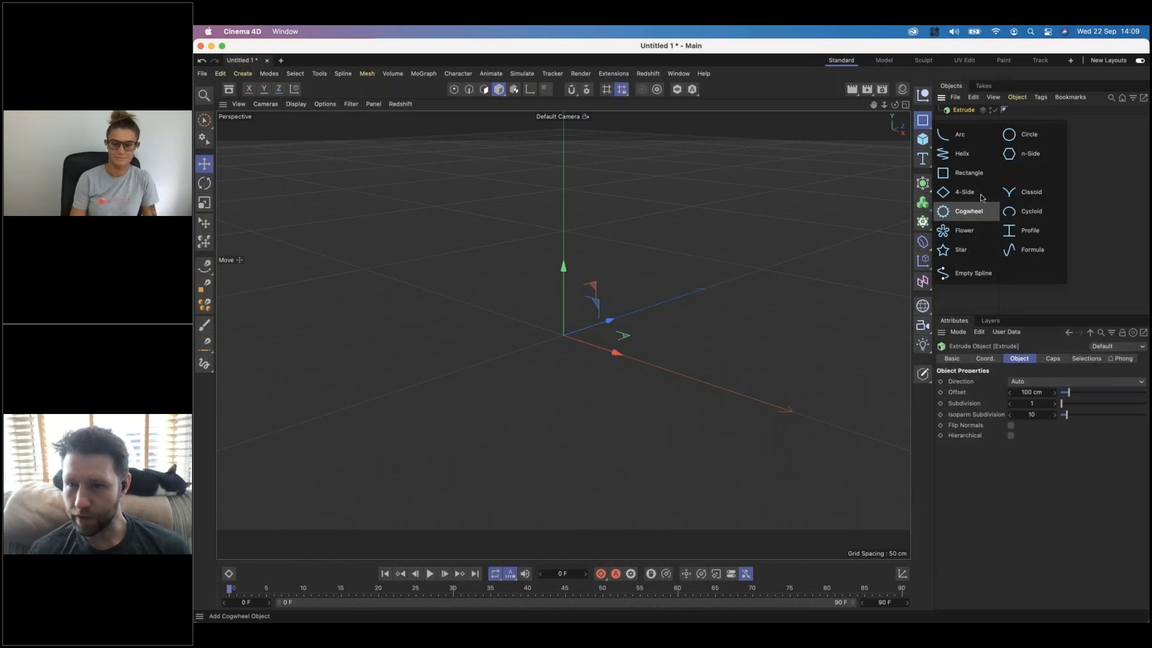
pyautogui.click(923, 159)
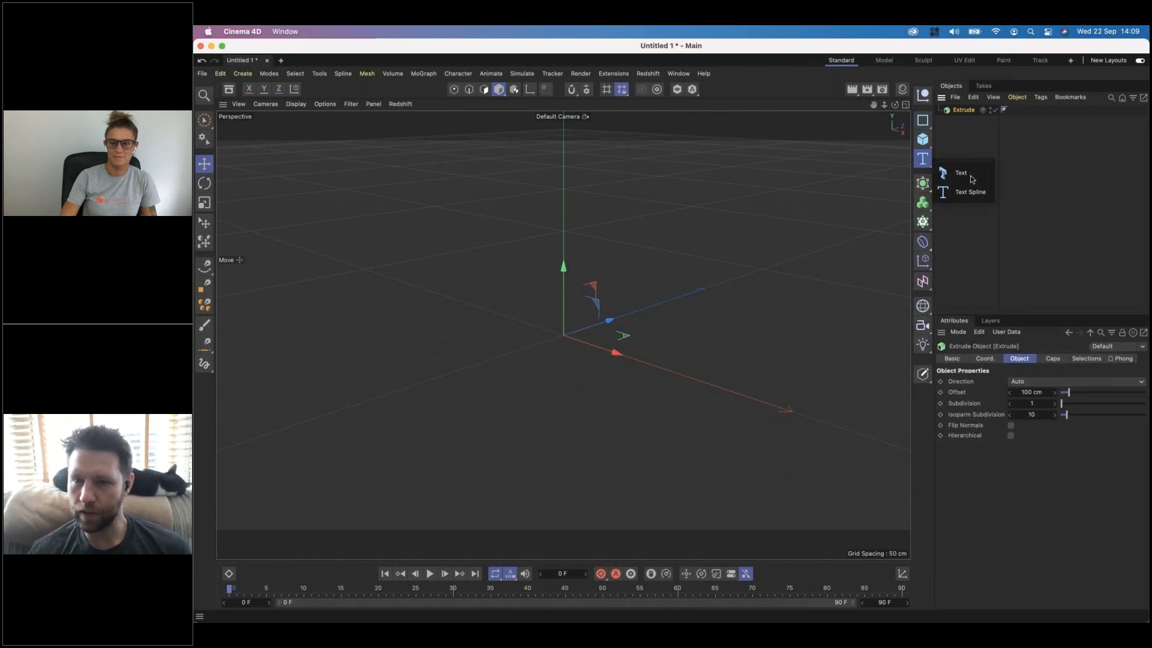
pyautogui.click(969, 193)
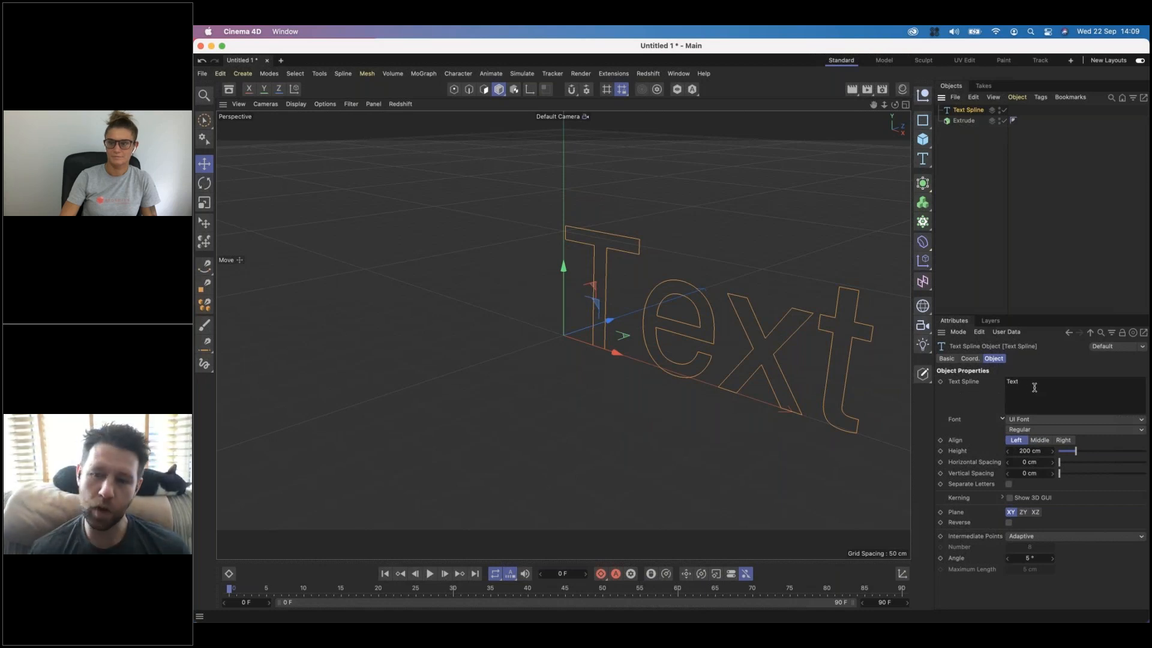
# Step: Replace the text spline's default wording with "spline"
pyautogui.doubleClick(1023, 385)
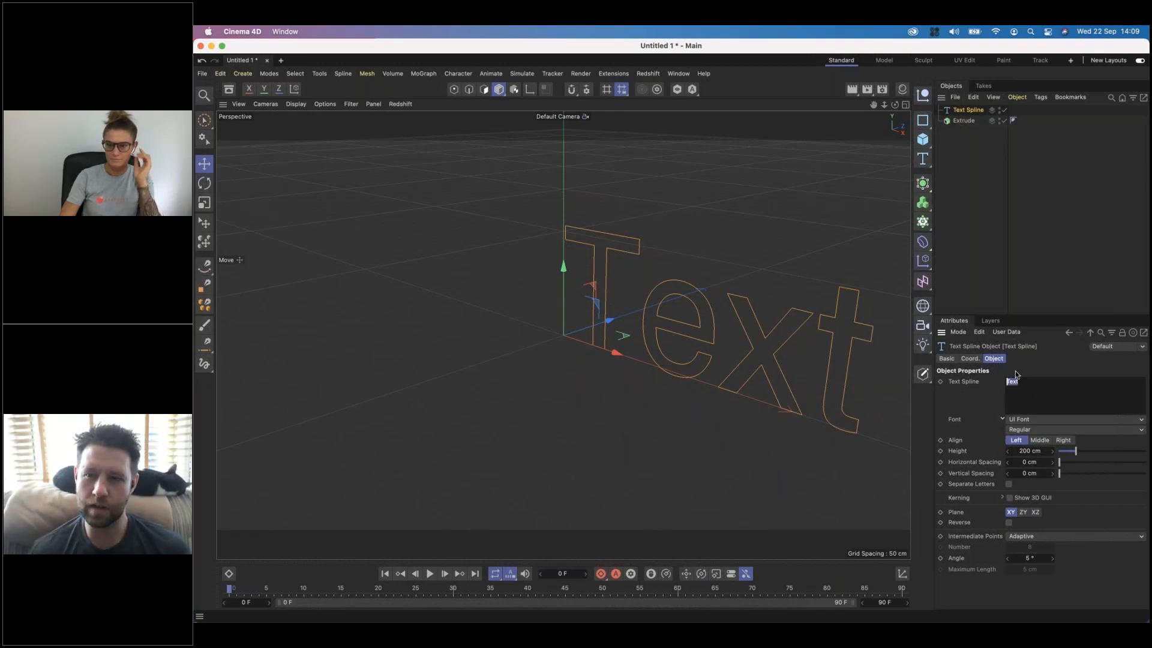
pyautogui.write('spline')
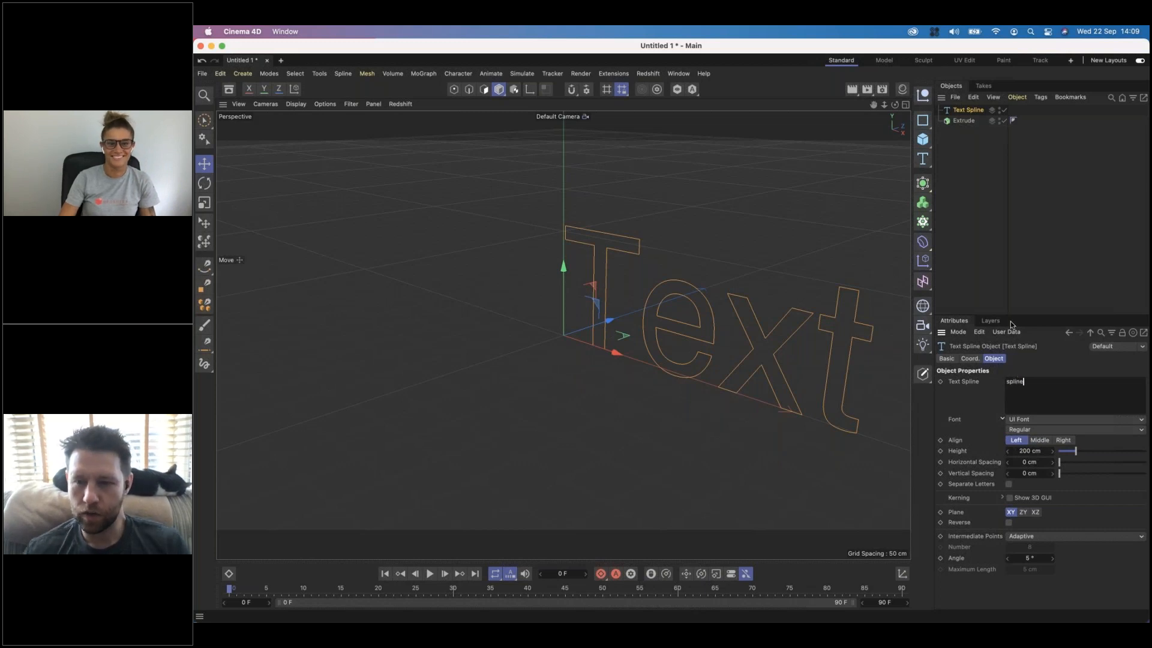
pyautogui.click(1023, 360)
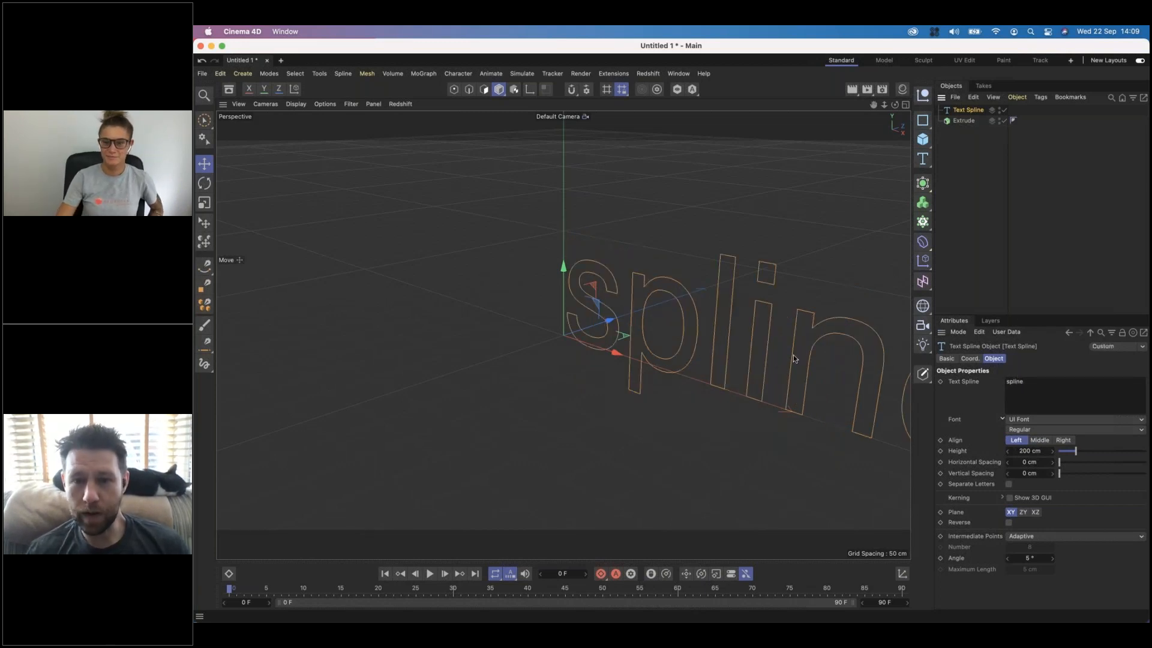
# Step: Align the text spline to Middle and set its height to 173 cm
pyautogui.press('s')
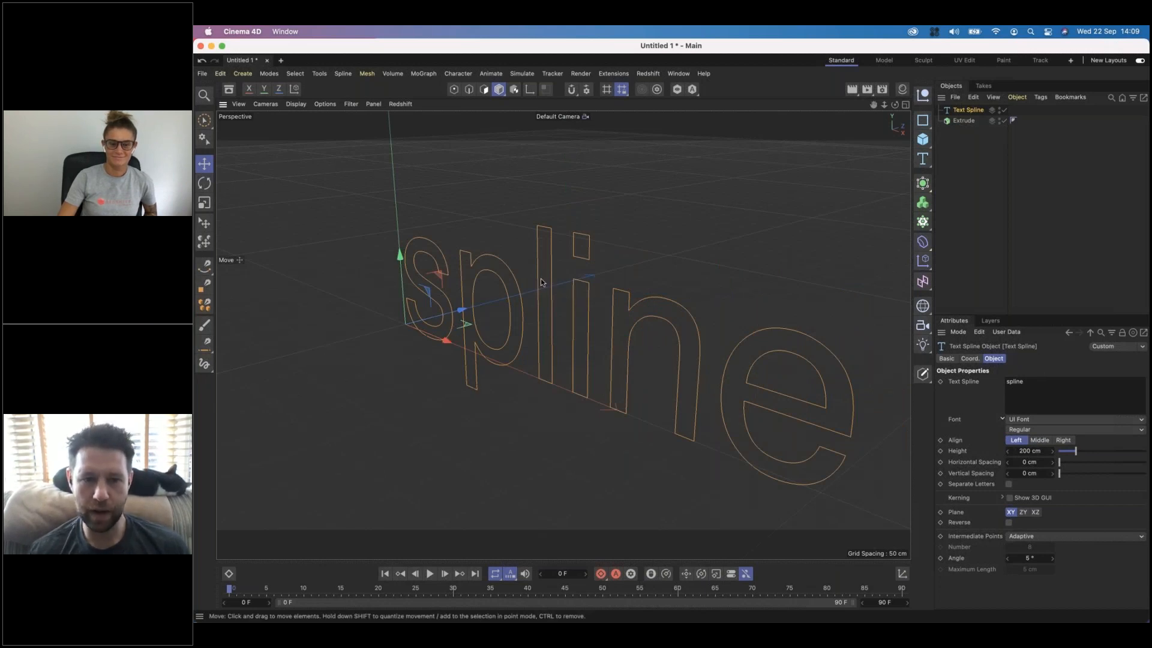
pyautogui.scroll(5, 541, 279)
pyautogui.scroll(-8, 541, 278)
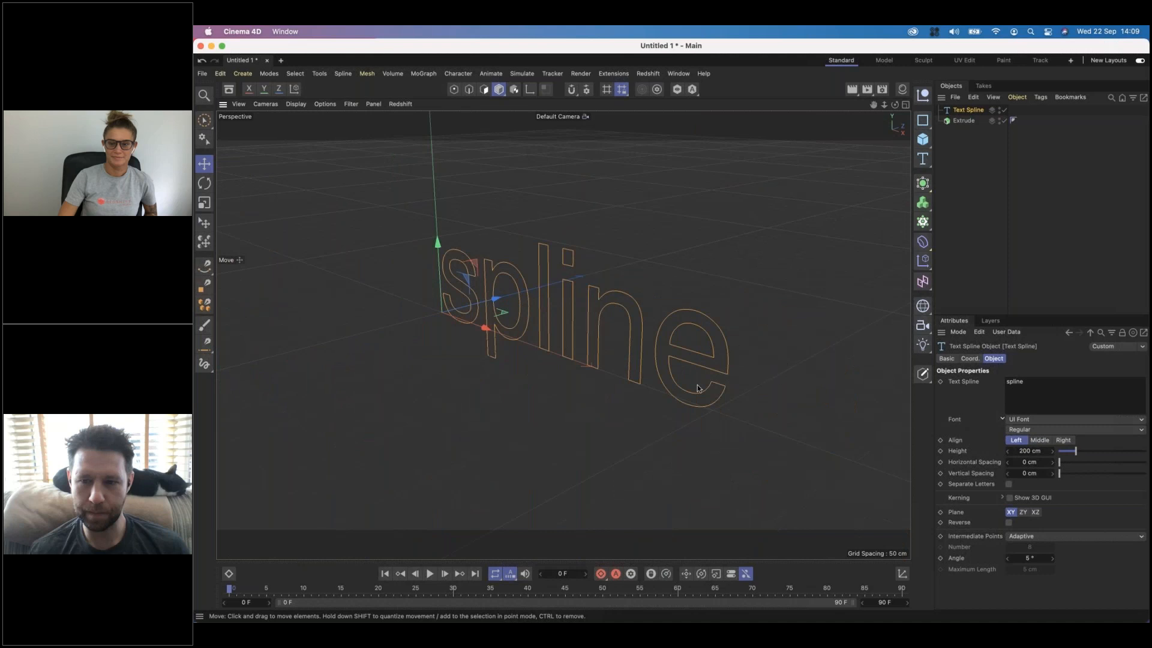
pyautogui.scroll(4, 672, 379)
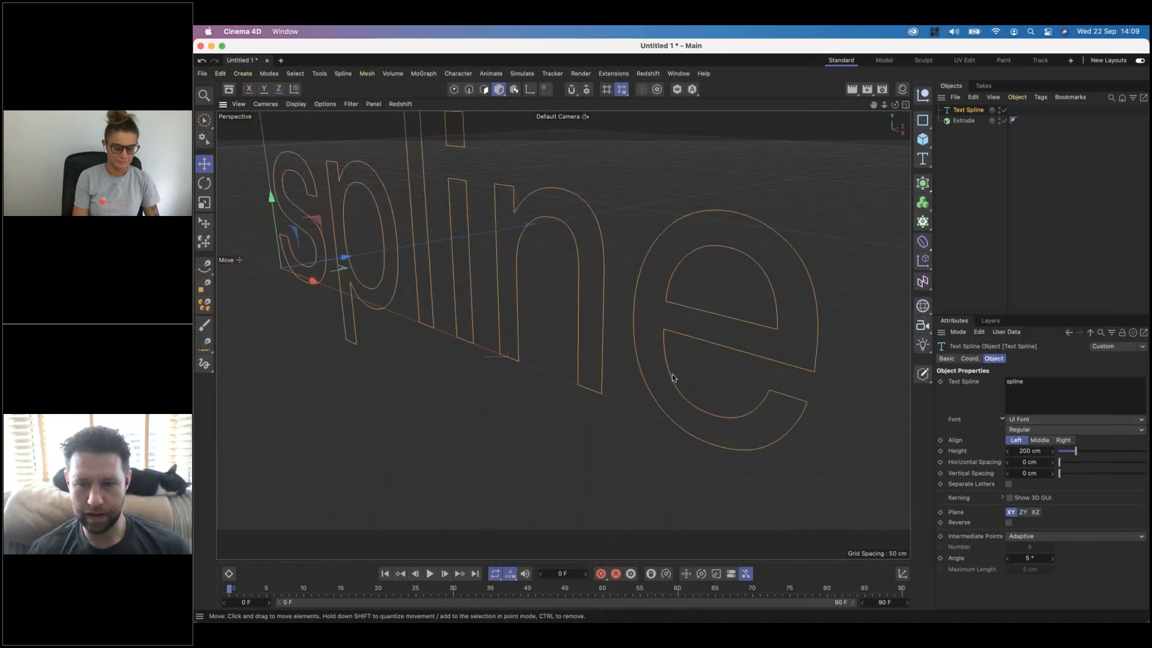
pyautogui.click(1042, 440)
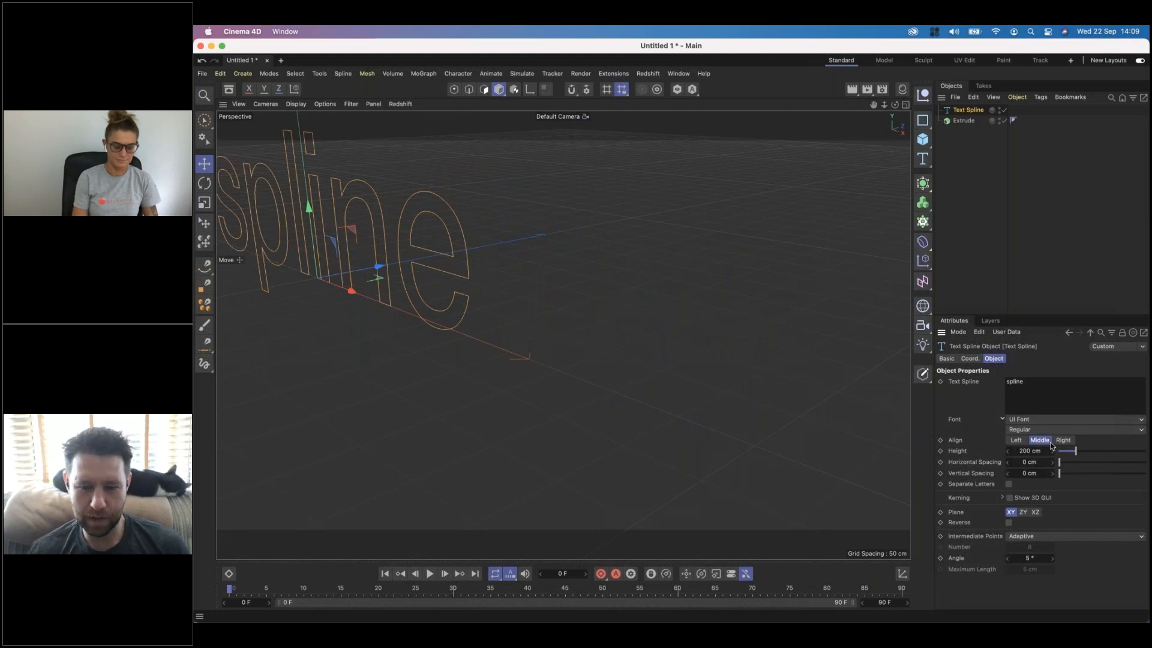
pyautogui.press('h')
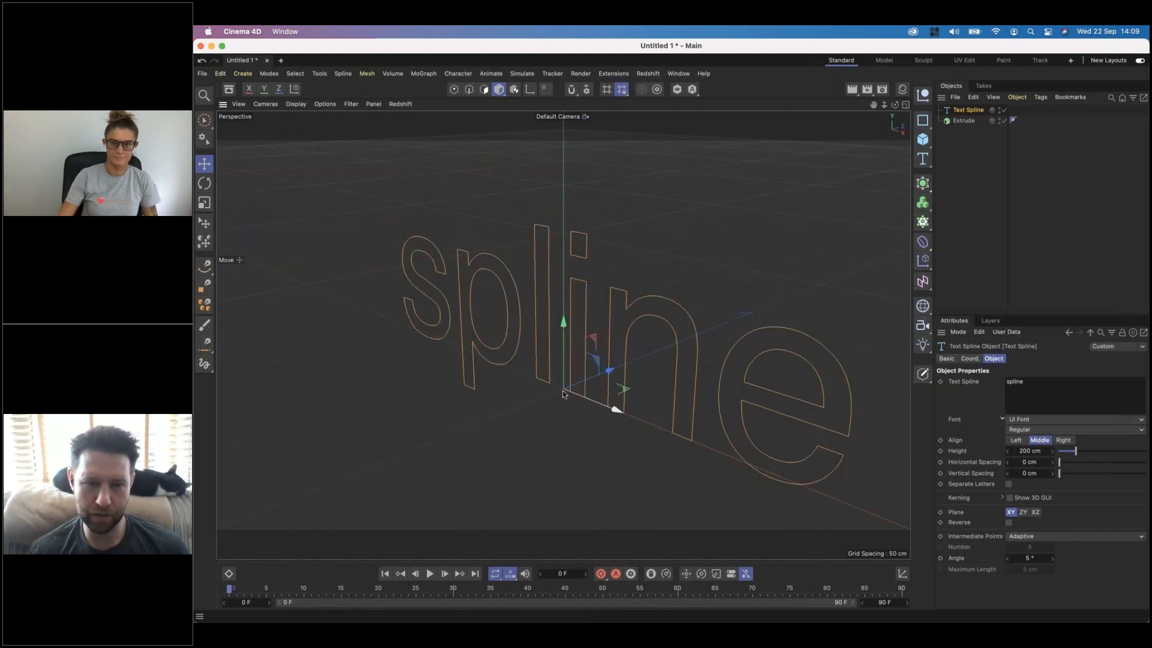
pyautogui.keyDown('alt'); pyautogui.moveTo(577, 391); pyautogui.dragTo(670, 415); pyautogui.keyUp('alt')
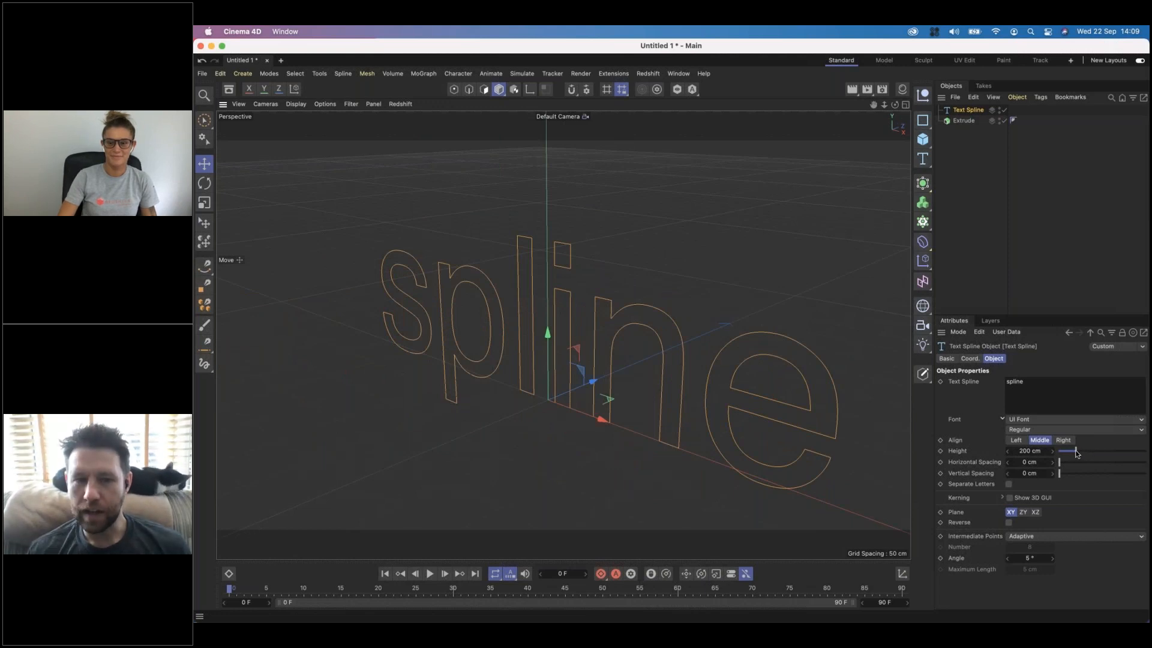
pyautogui.moveTo(1088, 452); pyautogui.dragTo(1057, 472)
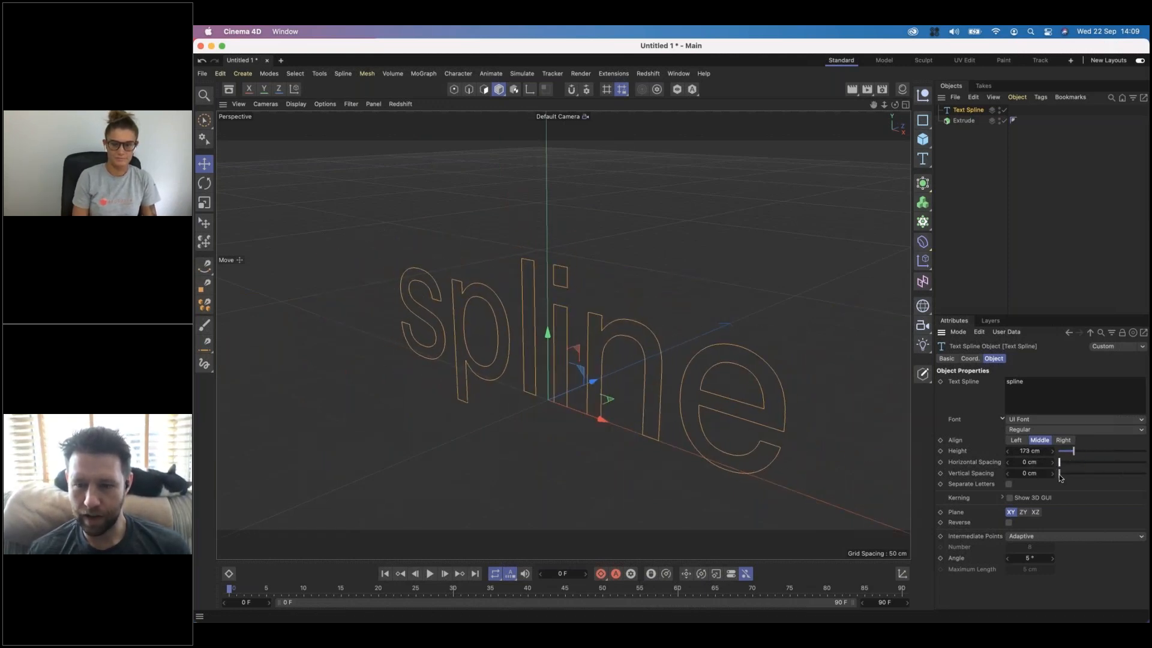
# Step: Preview the text spline's 3D kerning handles, hide them again and set the font to Titillium Web
pyautogui.click(1010, 498)
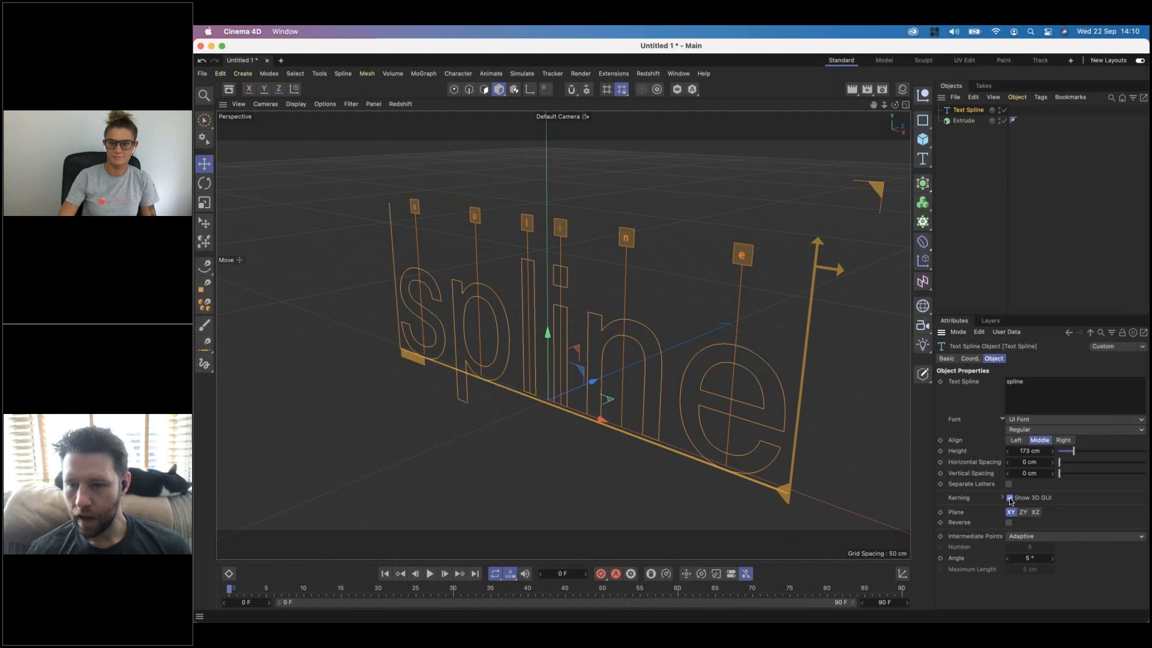
pyautogui.click(1010, 498)
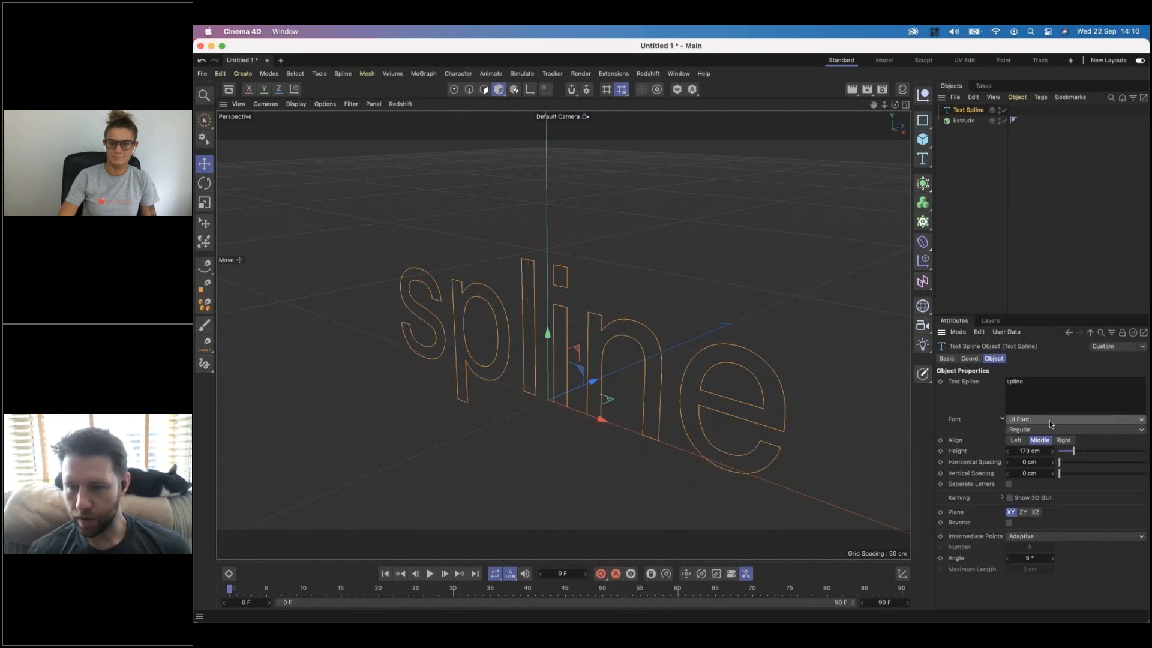
pyautogui.click(1050, 420)
pyautogui.click(1045, 398)
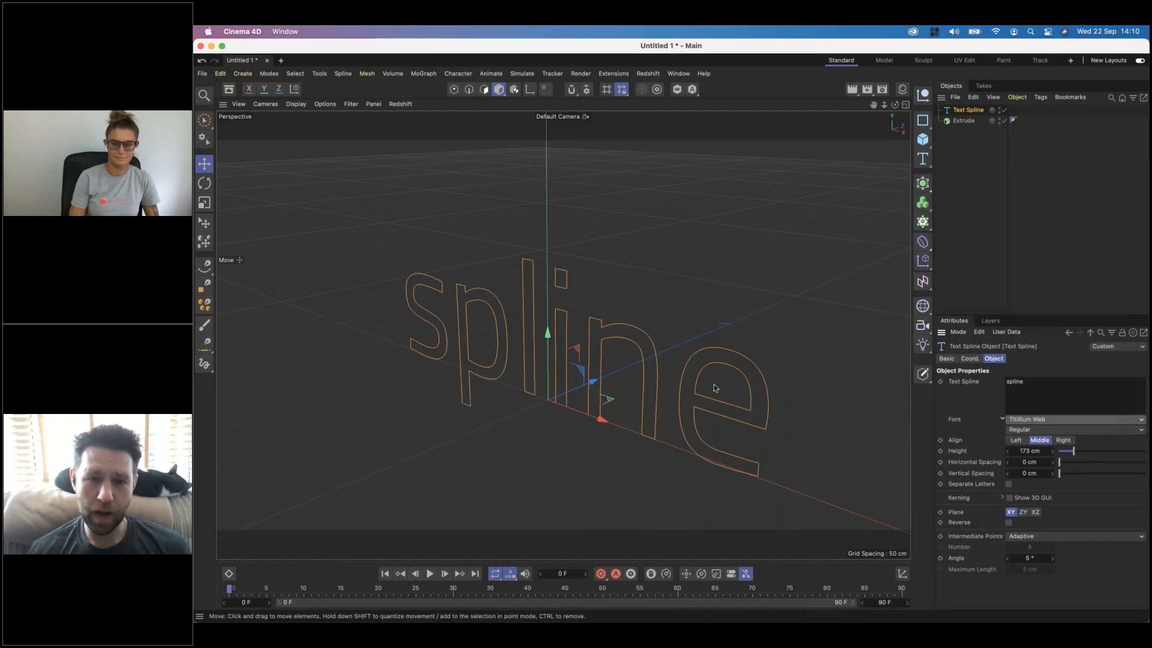
# Step: Make the Text Spline a child of the Extrude object to turn it into 3D lettering
pyautogui.keyDown('alt'); pyautogui.moveTo(709, 398); pyautogui.dragTo(626, 359, button='right'); pyautogui.keyUp('alt')
pyautogui.scroll(6, 671, 429)
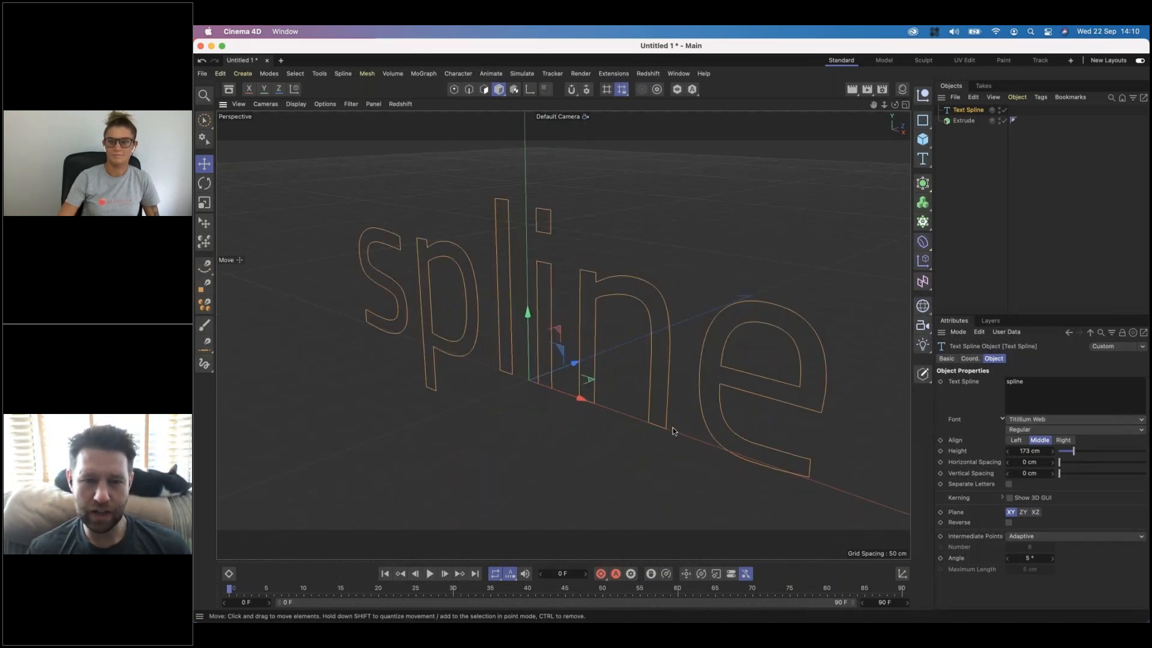
pyautogui.scroll(-2, 671, 429)
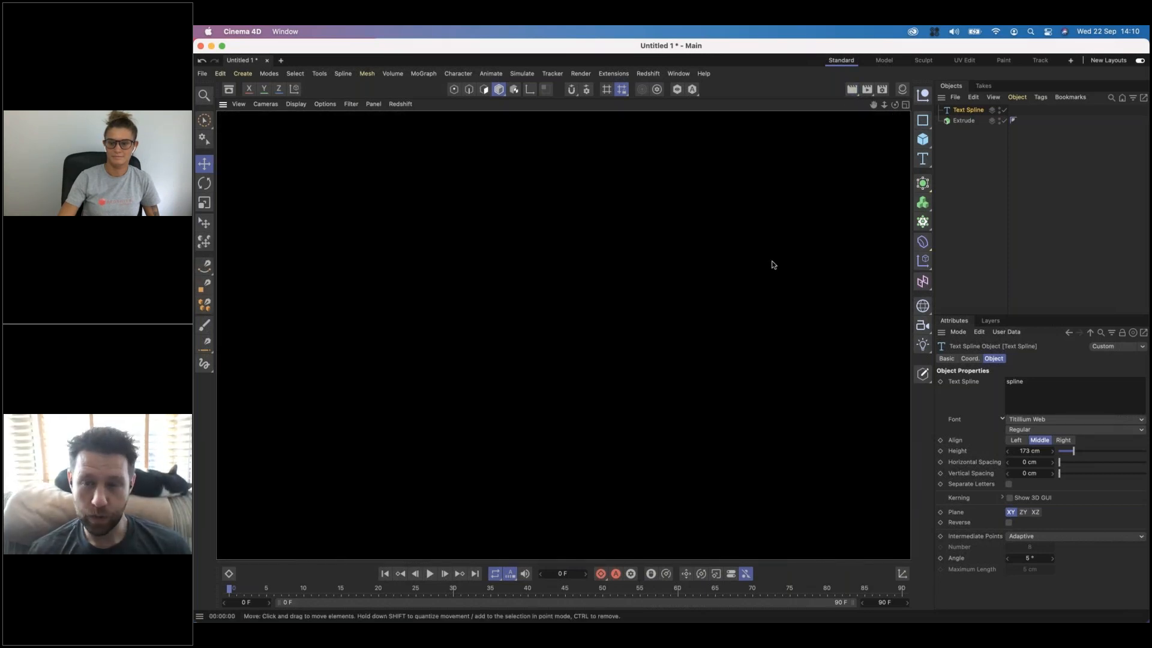
pyautogui.click(977, 150)
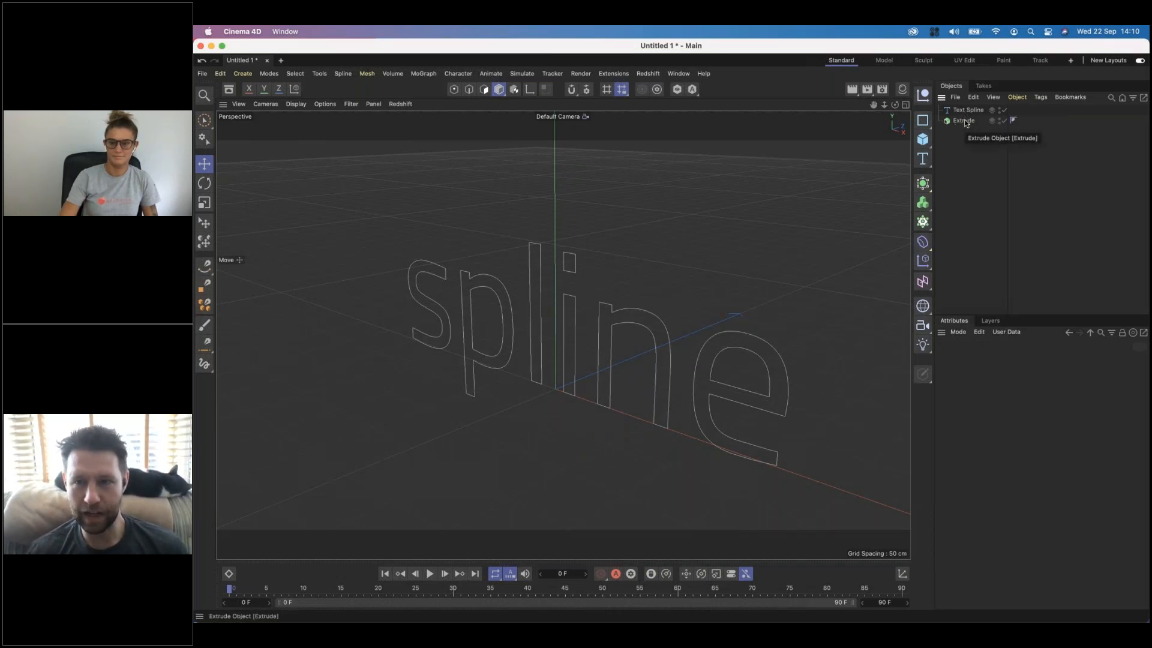
pyautogui.click(969, 111)
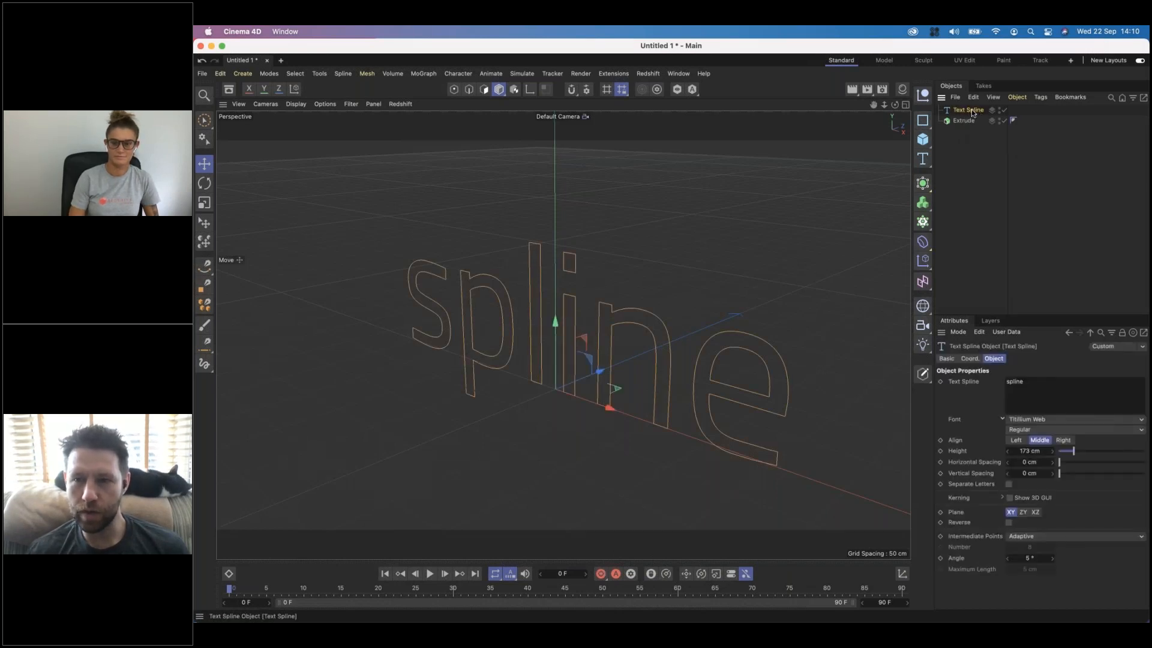
pyautogui.moveTo(971, 109); pyautogui.dragTo(967, 120)
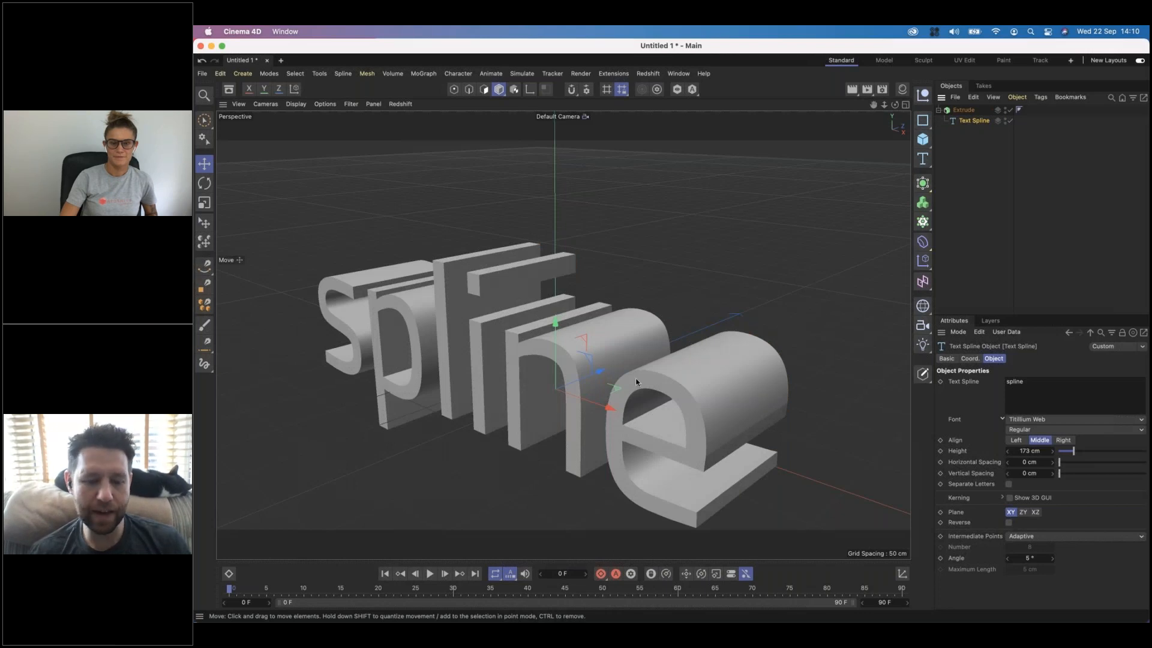
# Step: Reduce the Extrude object's offset so the letters have a shallower depth
pyautogui.keyDown('alt'); pyautogui.moveTo(599, 362); pyautogui.dragTo(596, 330); pyautogui.keyUp('alt')
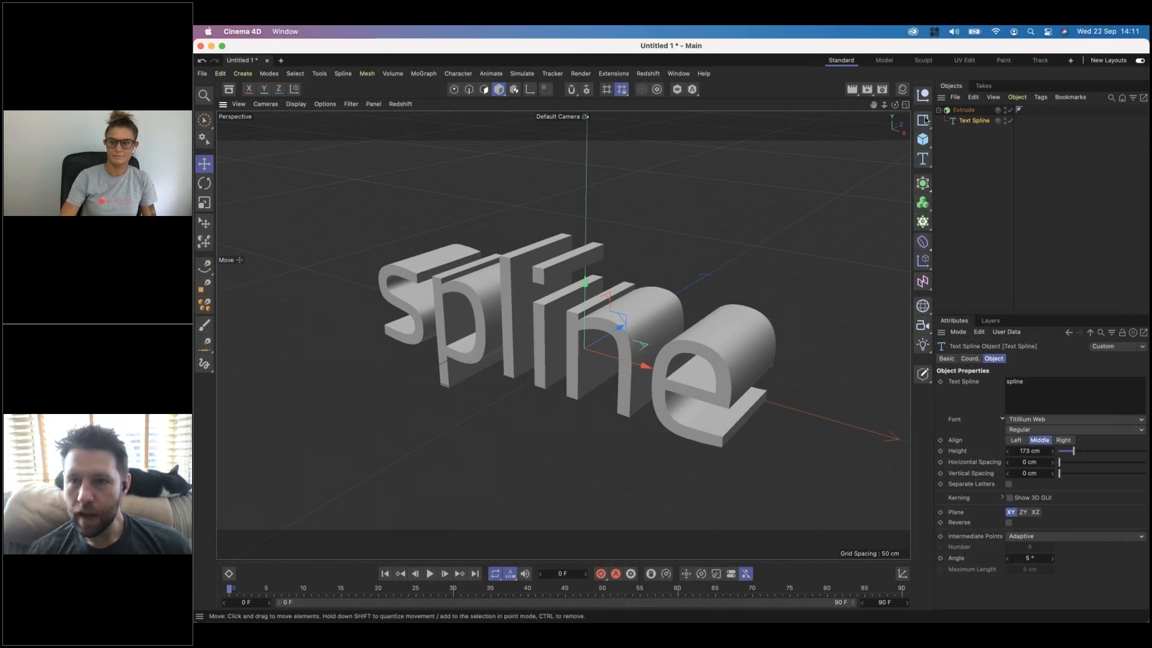
pyautogui.click(963, 109)
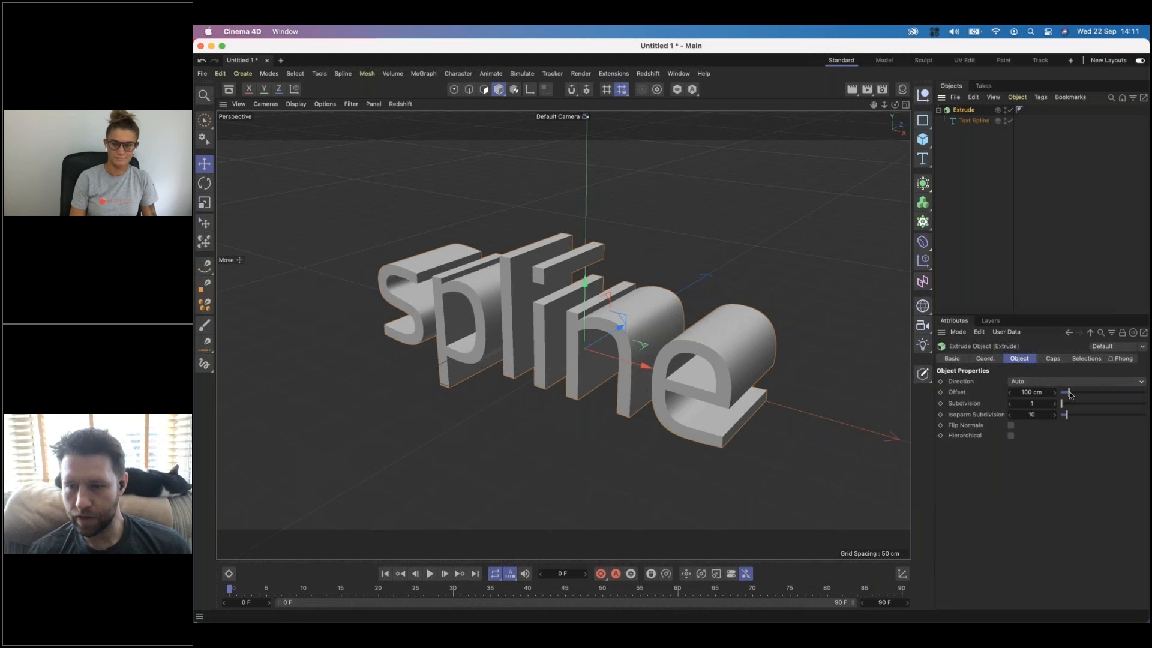
pyautogui.moveTo(1069, 392)
pyautogui.mouseDown()
pyautogui.moveTo(1104, 394)
pyautogui.moveTo(1062, 393)
pyautogui.mouseUp()
# Step: Give the Extrude object's caps a Curve bevel with a size of 0.99 cm
pyautogui.click(1054, 358)
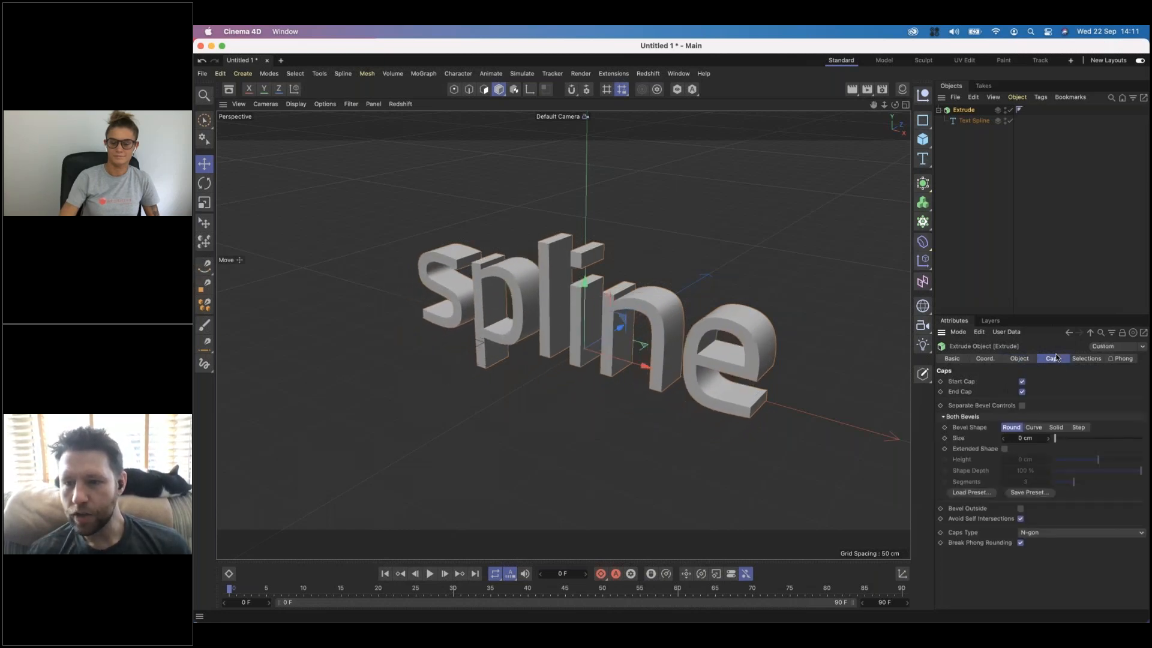
pyautogui.click(1033, 428)
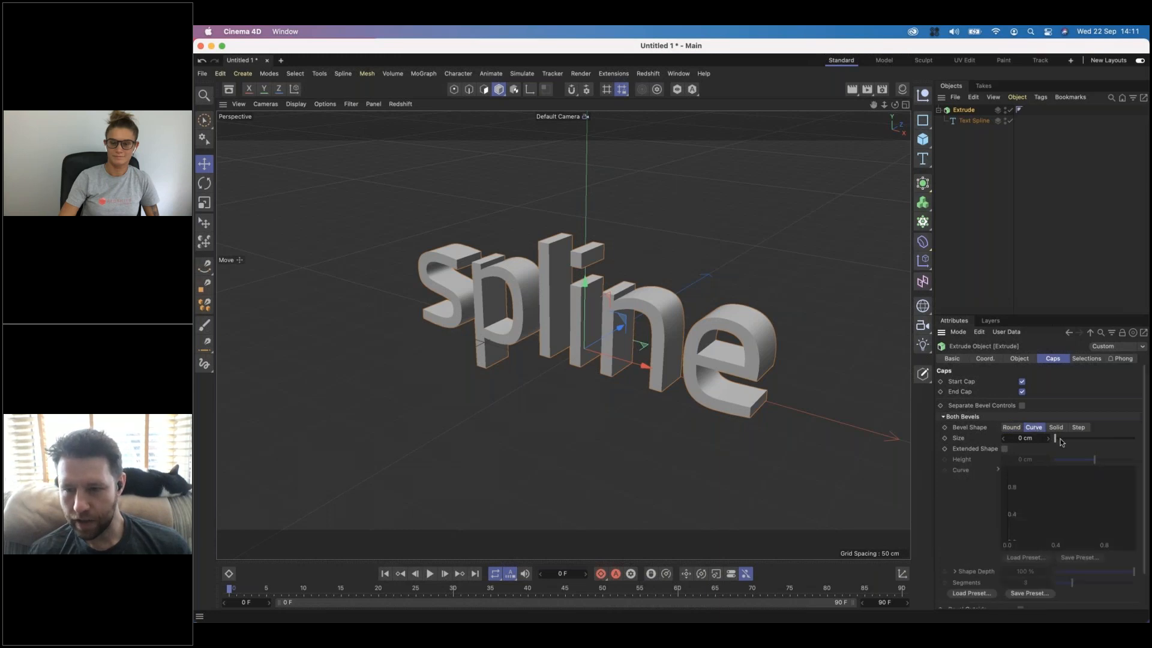
pyautogui.moveTo(1056, 437); pyautogui.dragTo(1054, 437)
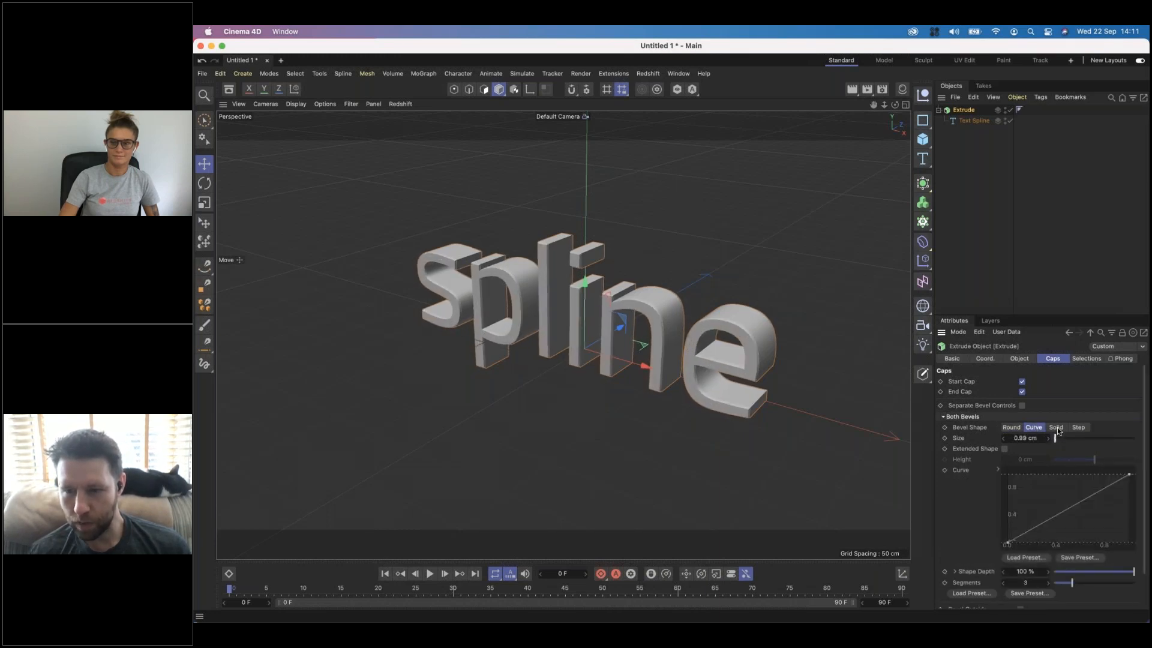
# Step: Load the Four Steps bevel preset onto the Extrude object's caps and inspect the stepped edges up close
pyautogui.click(1056, 427)
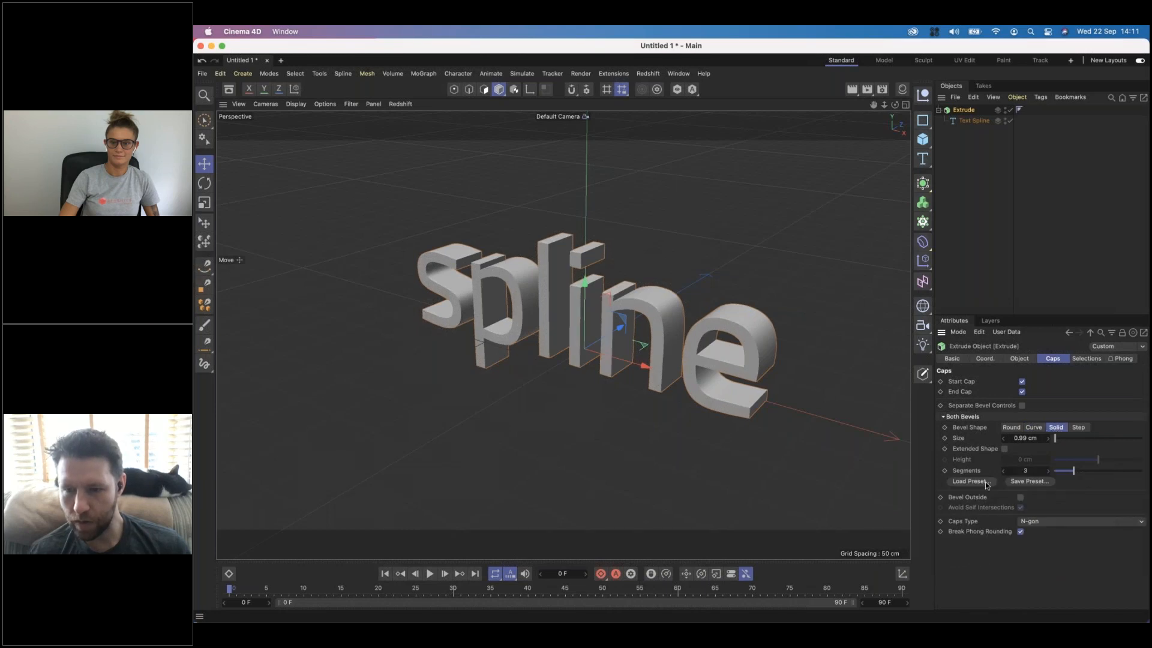
pyautogui.click(969, 481)
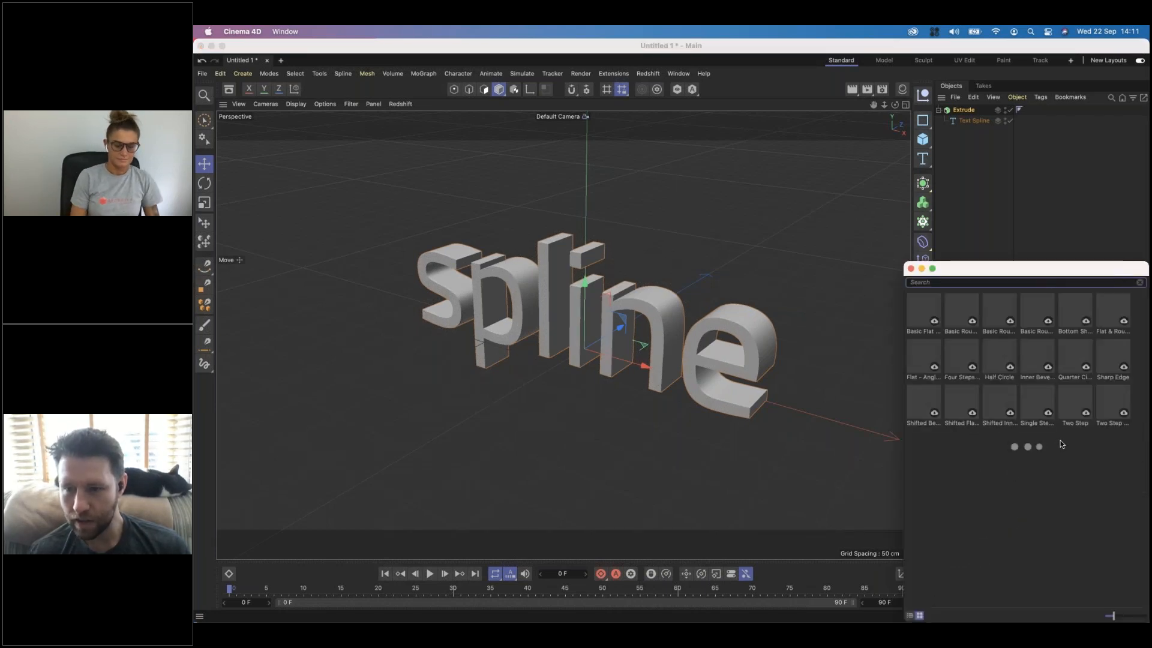
pyautogui.click(968, 358)
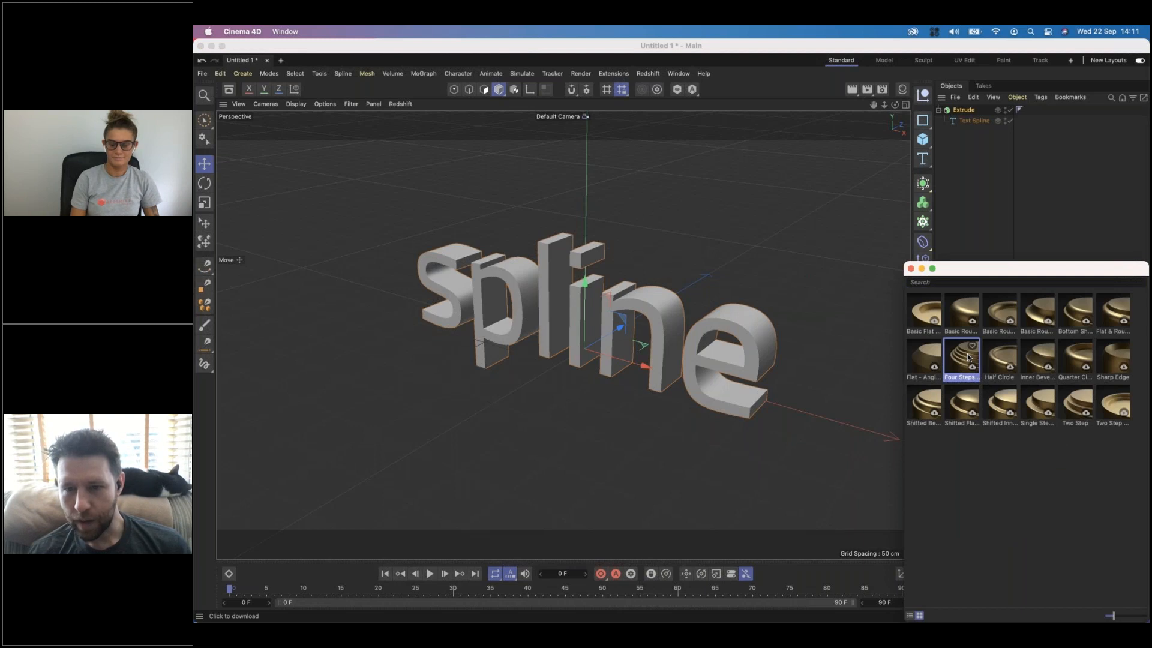
pyautogui.doubleClick(967, 354)
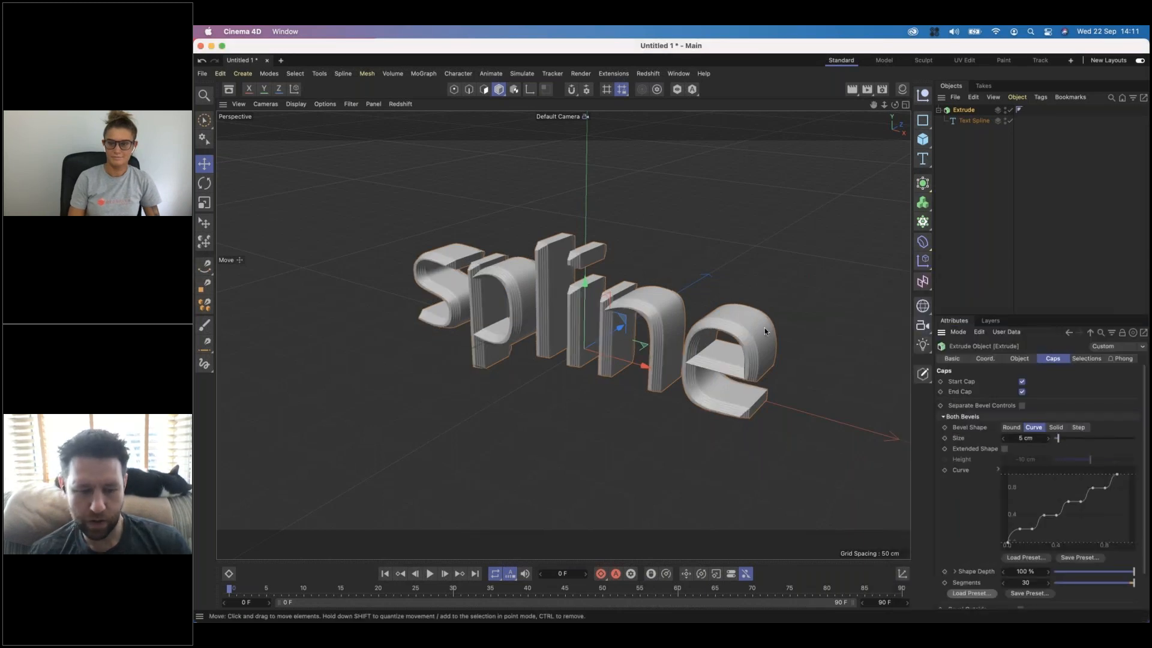
pyautogui.scroll(6, 764, 325)
pyautogui.keyDown('alt'); pyautogui.moveTo(720, 358); pyautogui.dragTo(751, 352); pyautogui.keyUp('alt')
pyautogui.keyDown('alt'); pyautogui.moveTo(753, 351); pyautogui.dragTo(628, 361, button='right'); pyautogui.keyUp('alt')
pyautogui.keyDown('alt'); pyautogui.moveTo(629, 362); pyautogui.dragTo(573, 373); pyautogui.keyUp('alt')
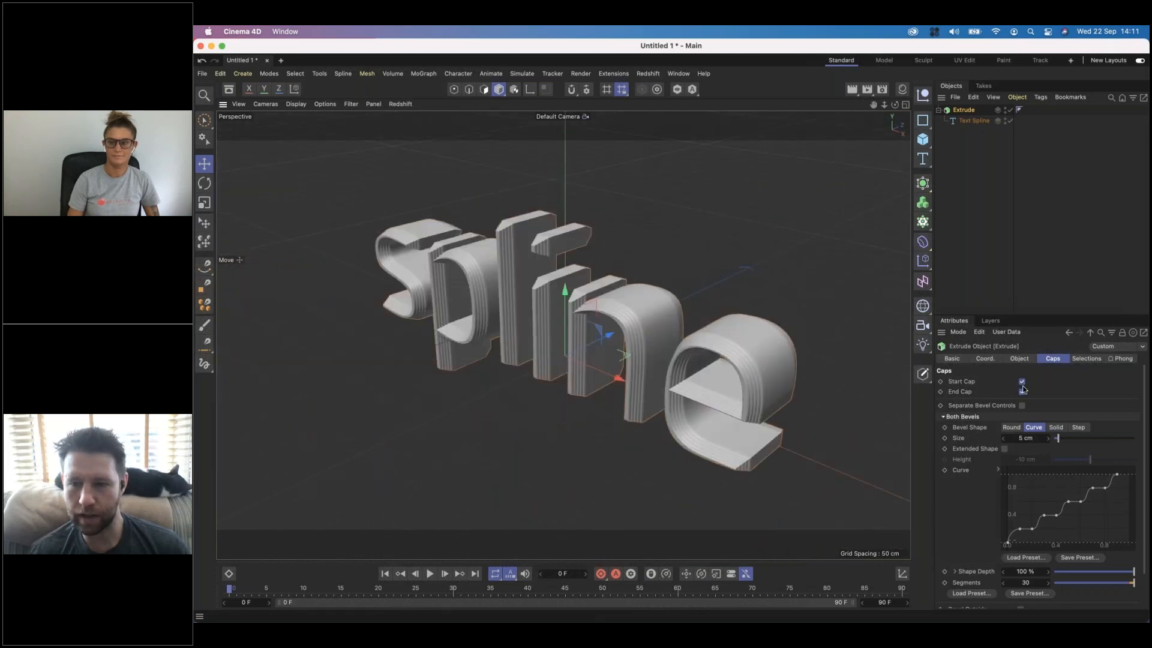
# Step: Switch the Extrude object's end and start caps off and on again to get separate bevel controls
pyautogui.click(1022, 392)
pyautogui.click(1022, 391)
pyautogui.click(1022, 382)
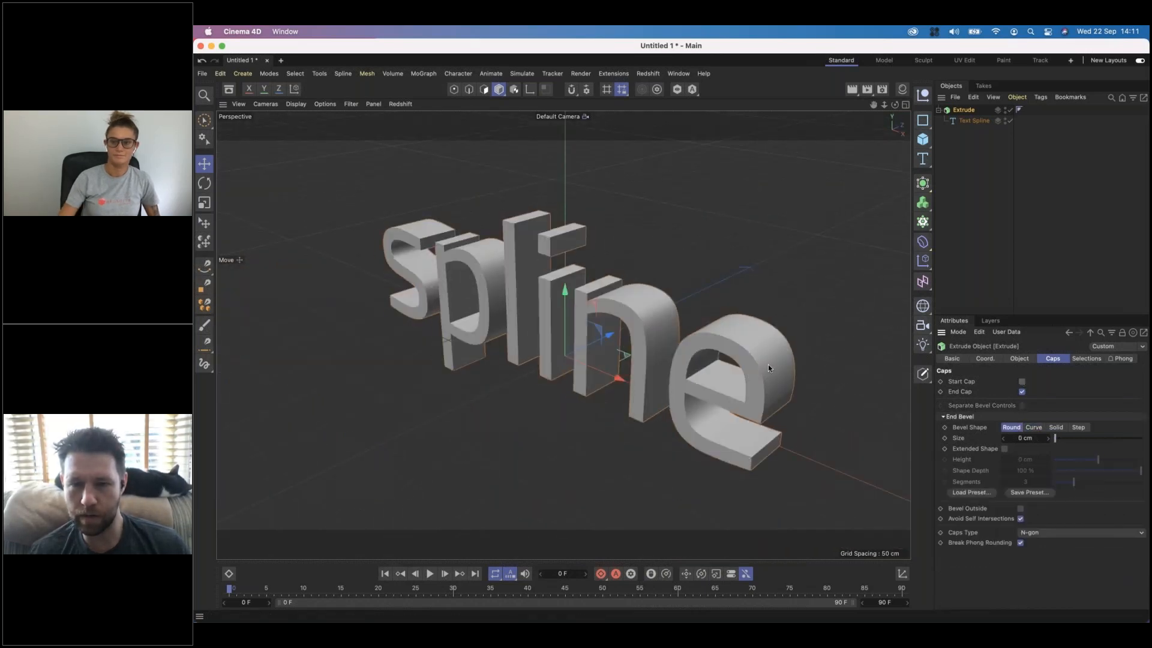
pyautogui.keyDown('alt'); pyautogui.moveTo(774, 364); pyautogui.dragTo(870, 354); pyautogui.keyUp('alt')
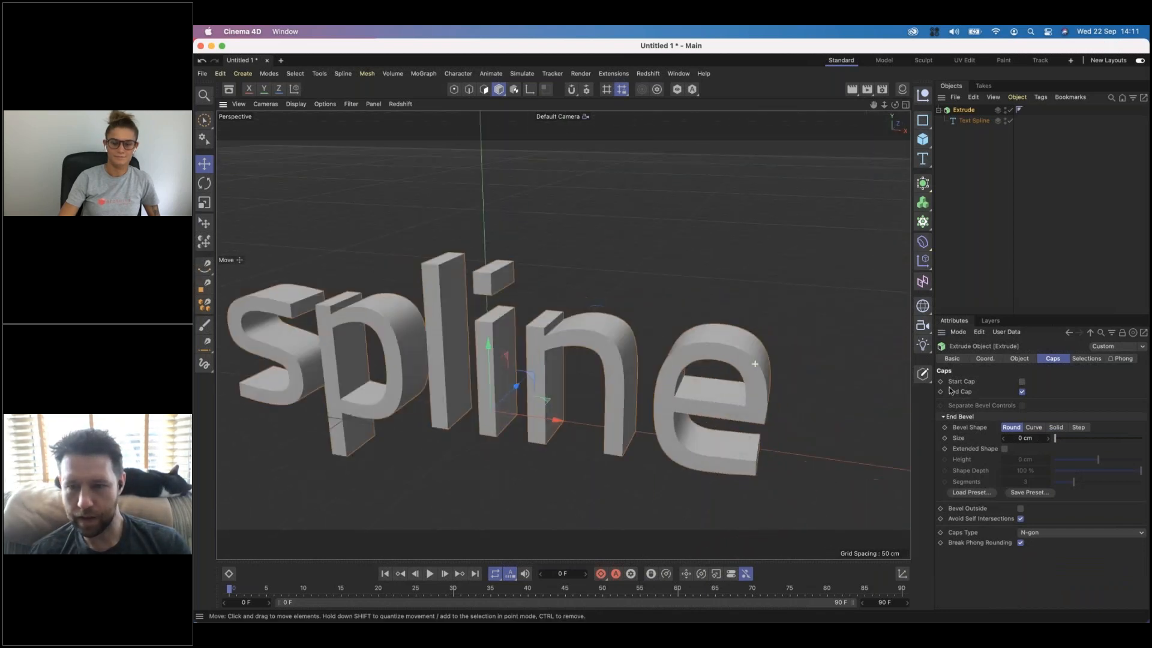
pyautogui.click(1022, 382)
pyautogui.keyDown('alt'); pyautogui.moveTo(625, 364); pyautogui.dragTo(666, 359); pyautogui.keyUp('alt')
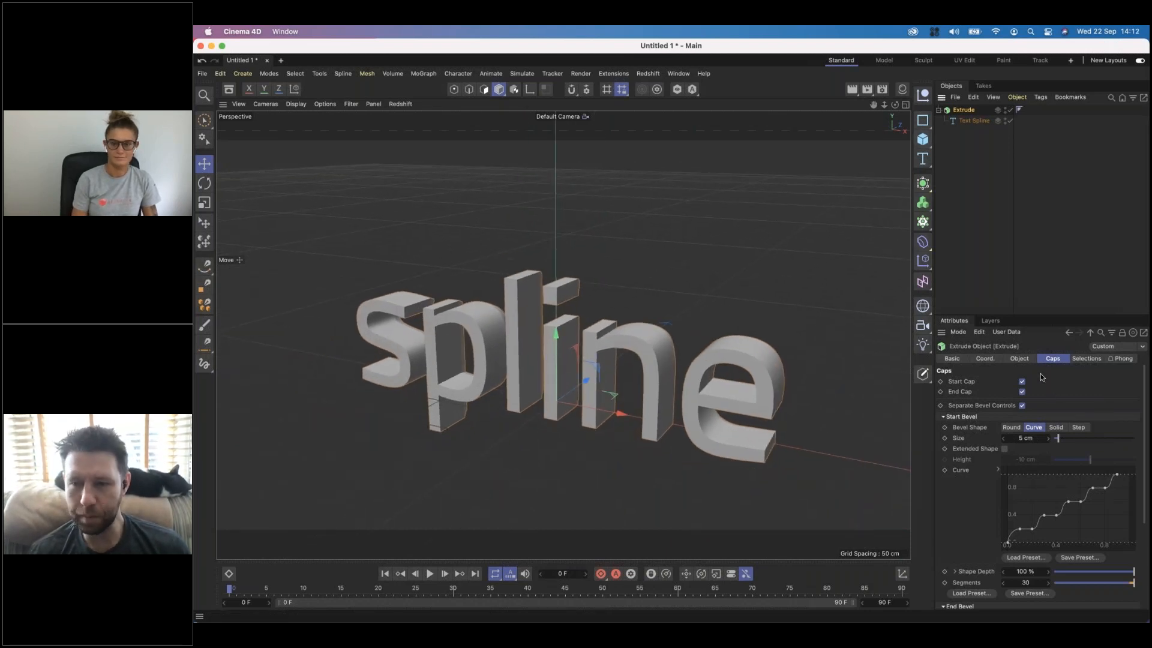
pyautogui.click(1079, 358)
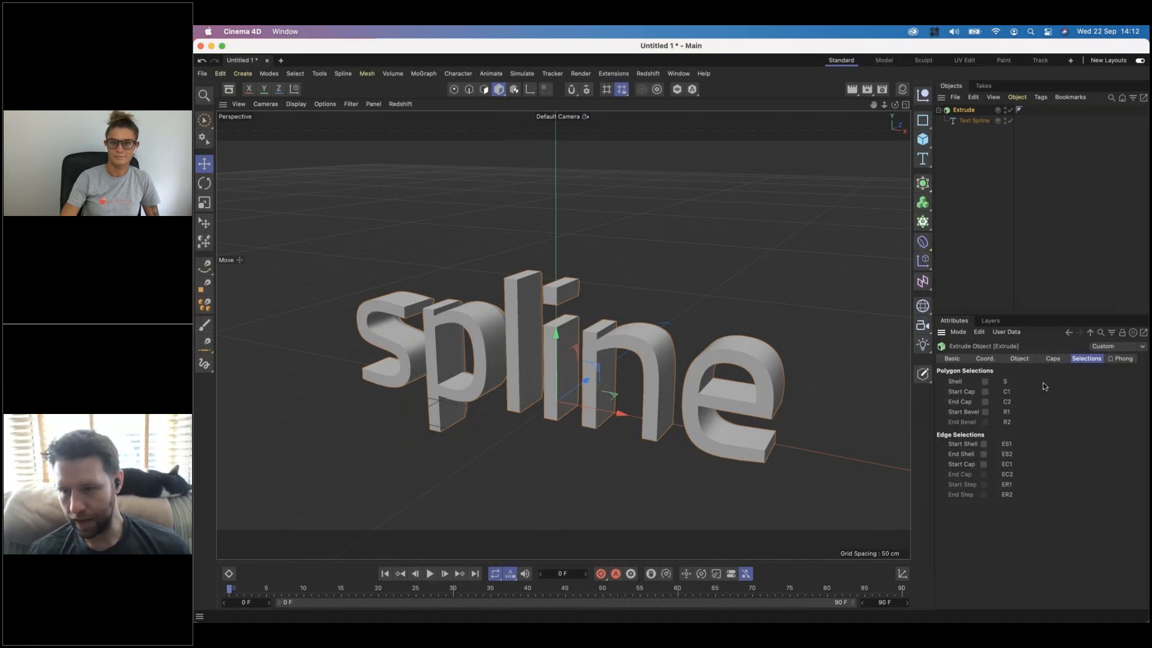
pyautogui.click(1052, 358)
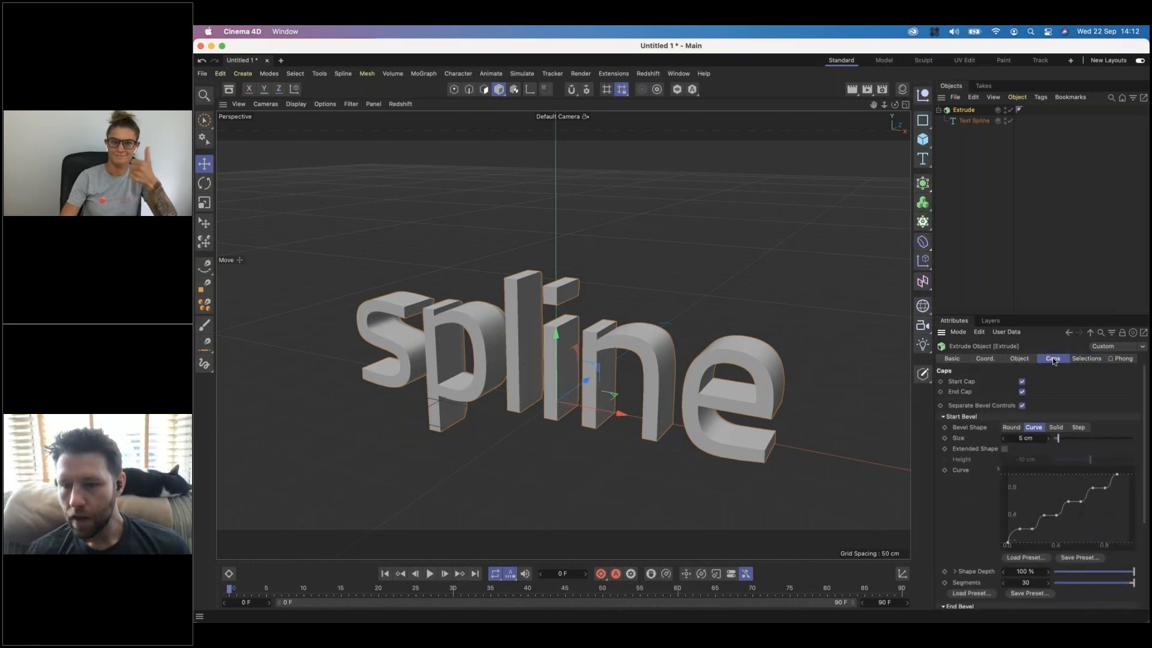
pyautogui.click(1018, 358)
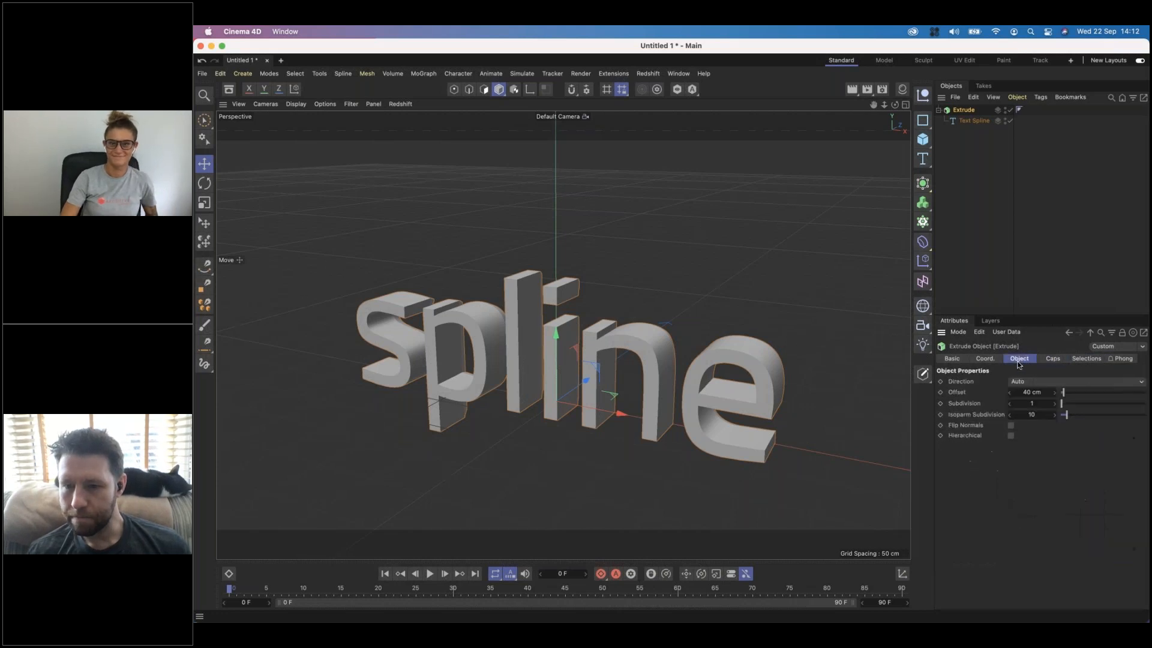
pyautogui.click(985, 359)
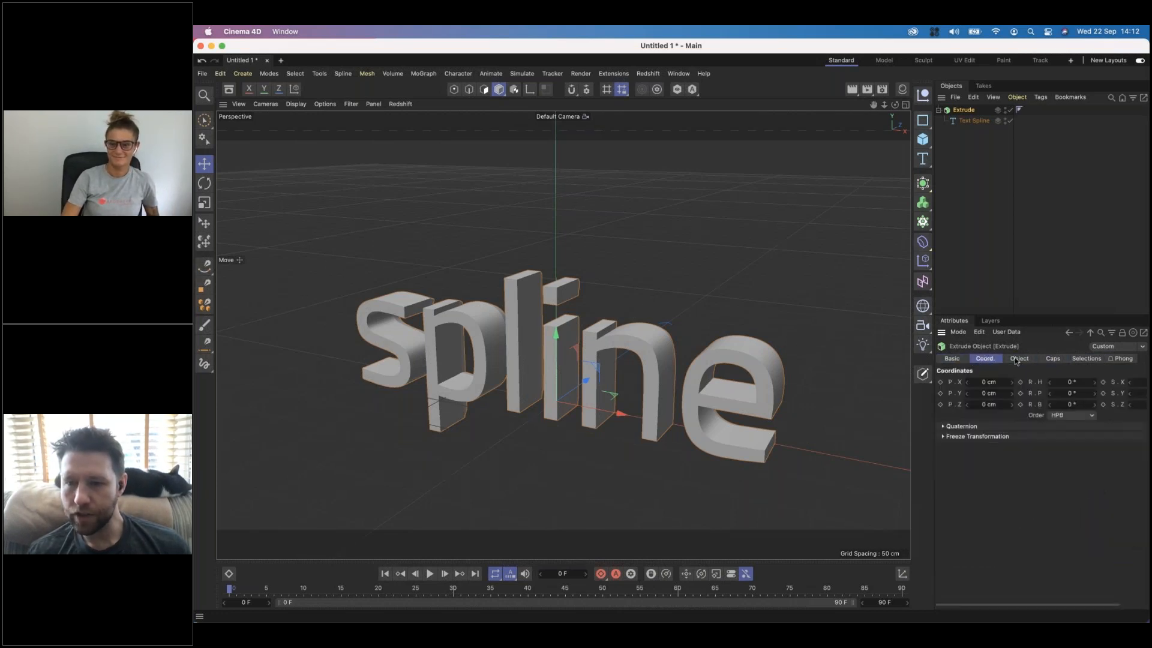
pyautogui.click(1018, 359)
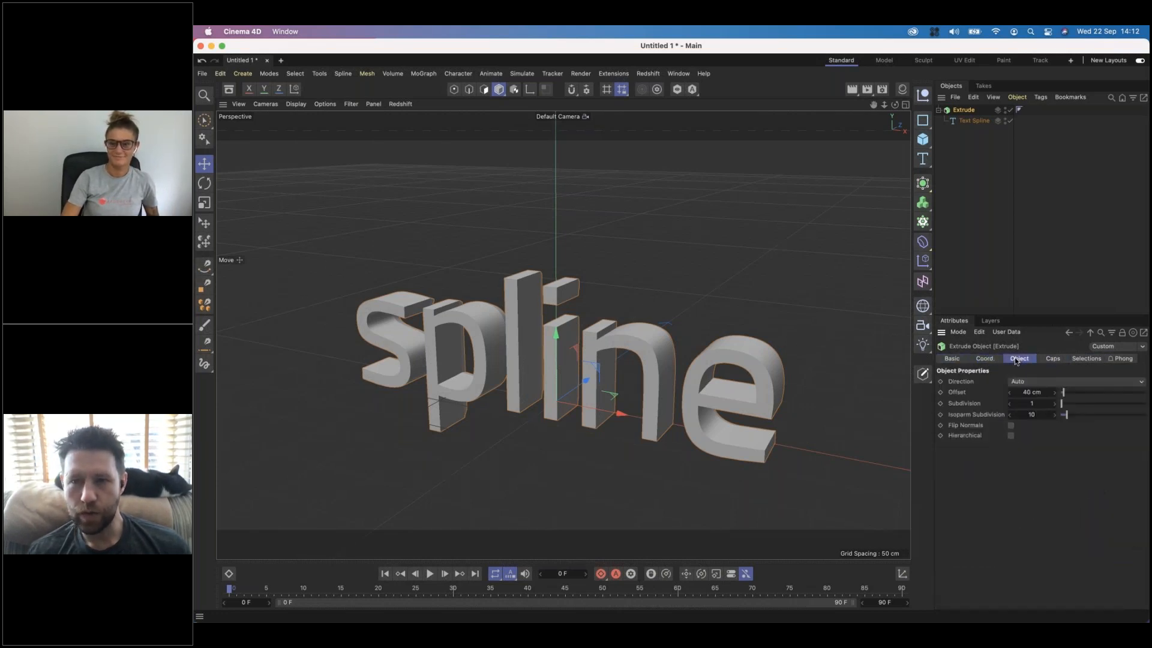
# Step: Add a Flower spline and make it the Extrude object's child in place of the Text Spline
pyautogui.click(925, 124)
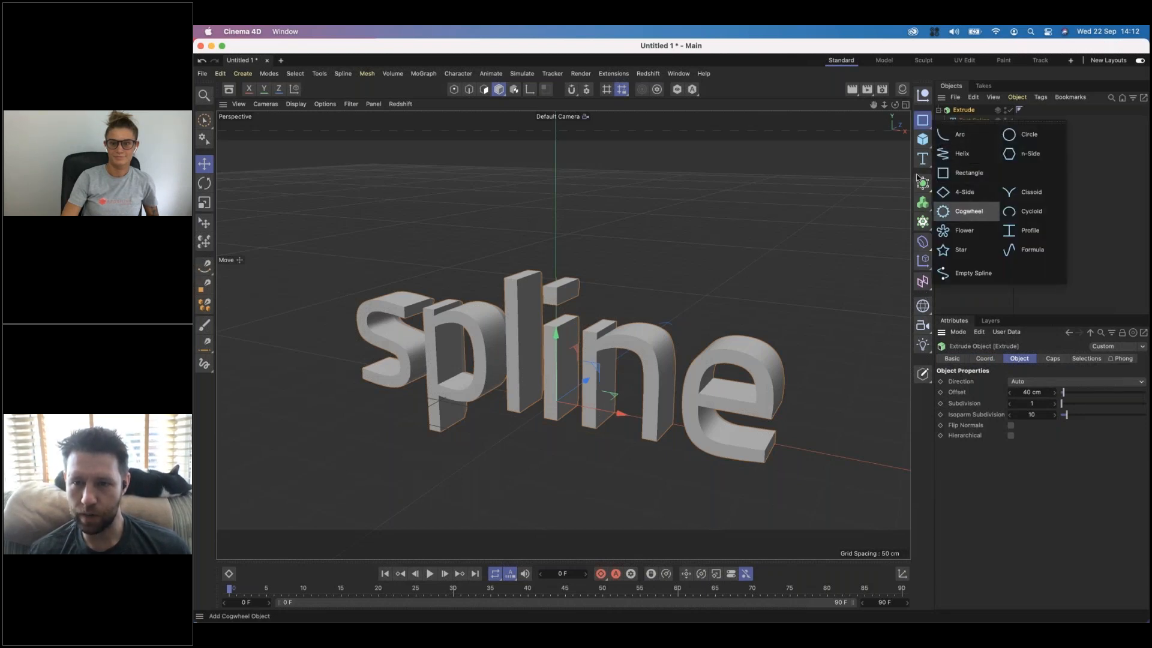
pyautogui.click(977, 231)
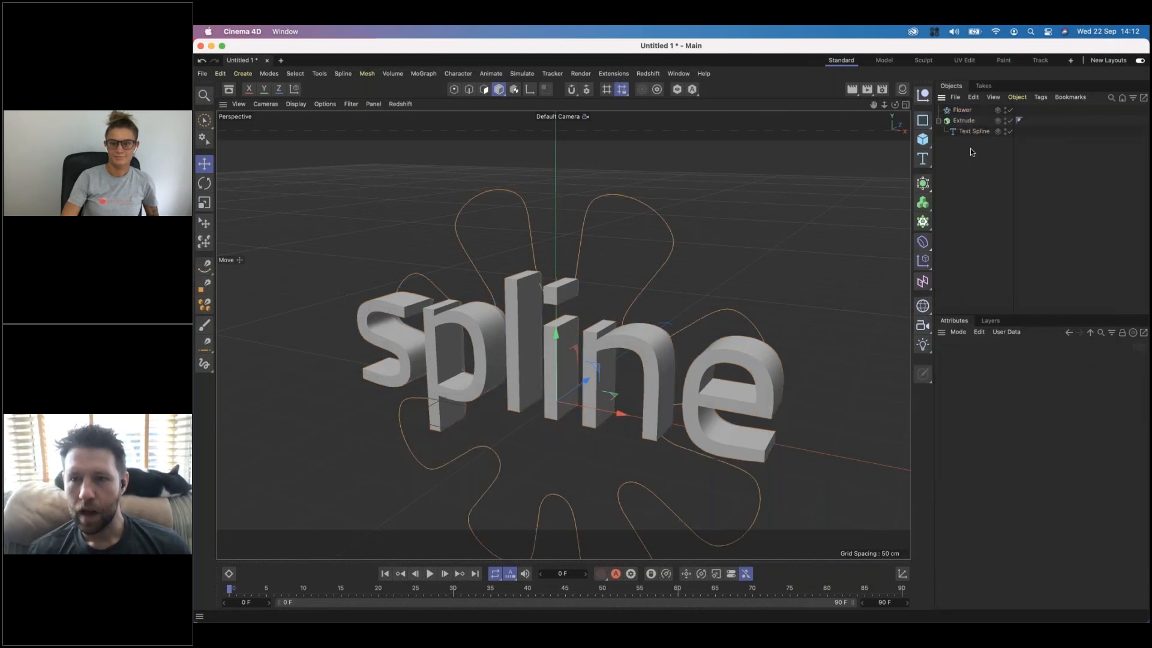
pyautogui.moveTo(973, 132); pyautogui.dragTo(959, 174)
pyautogui.moveTo(962, 110); pyautogui.dragTo(961, 121)
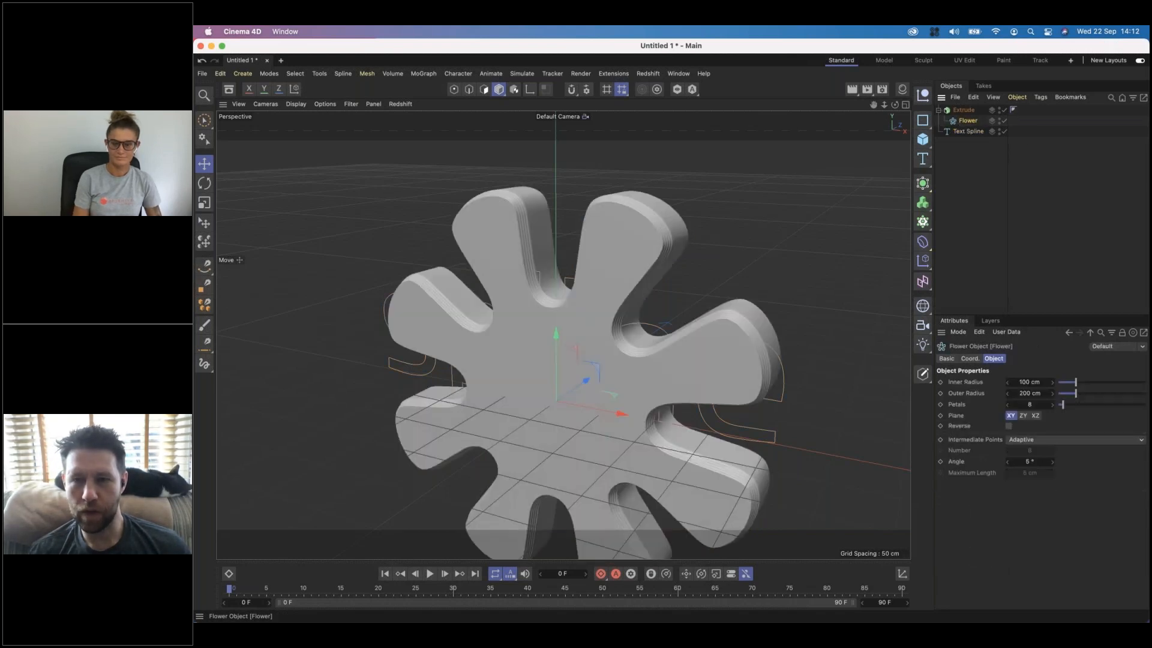
# Step: Duplicate the Extrude object, delete the copy's Flower and make the Text Spline the copy's child instead
pyautogui.click(962, 110)
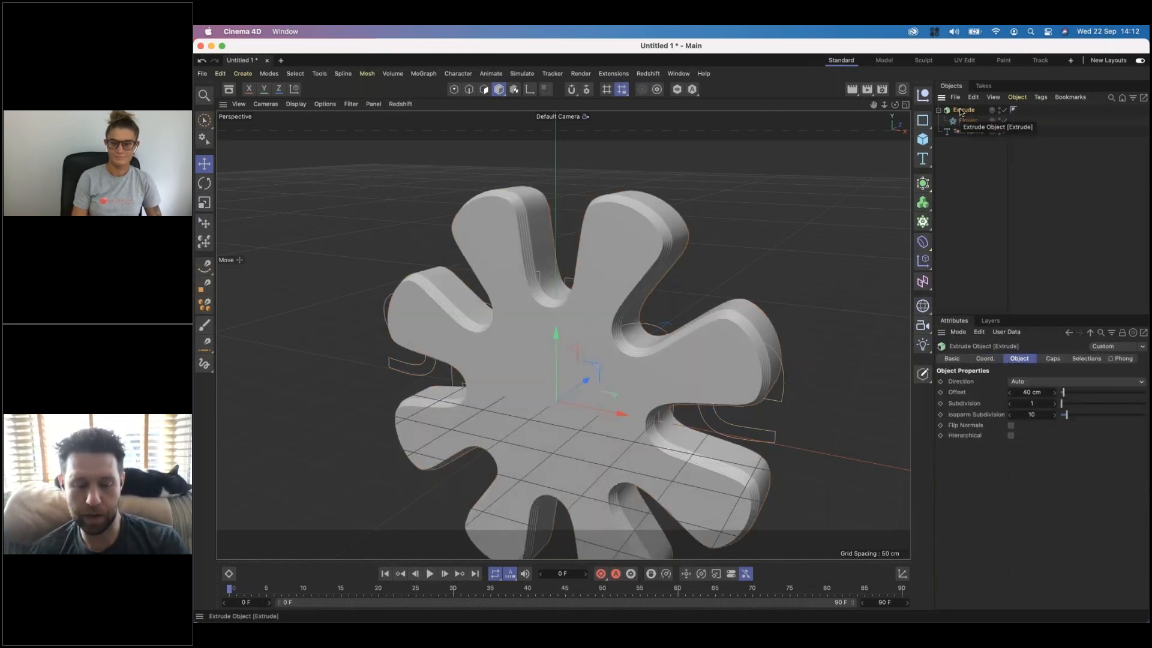
pyautogui.press('super+c')
pyautogui.press('super+v')
pyautogui.click(963, 122)
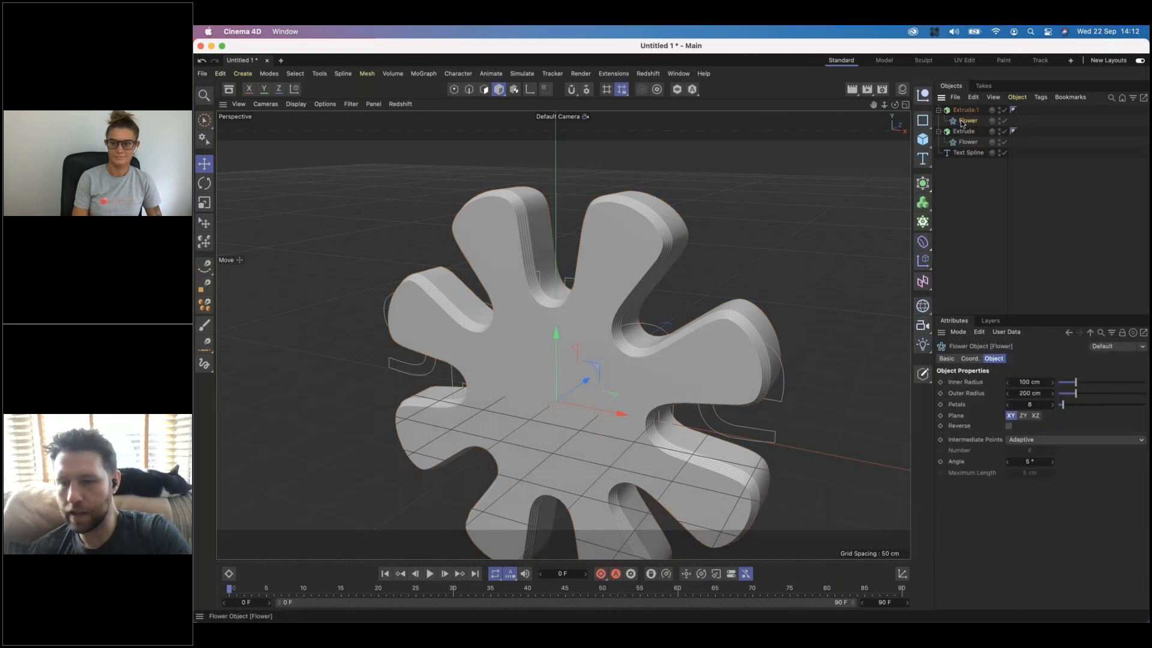
pyautogui.press('Delete')
pyautogui.moveTo(967, 111); pyautogui.dragTo(966, 111)
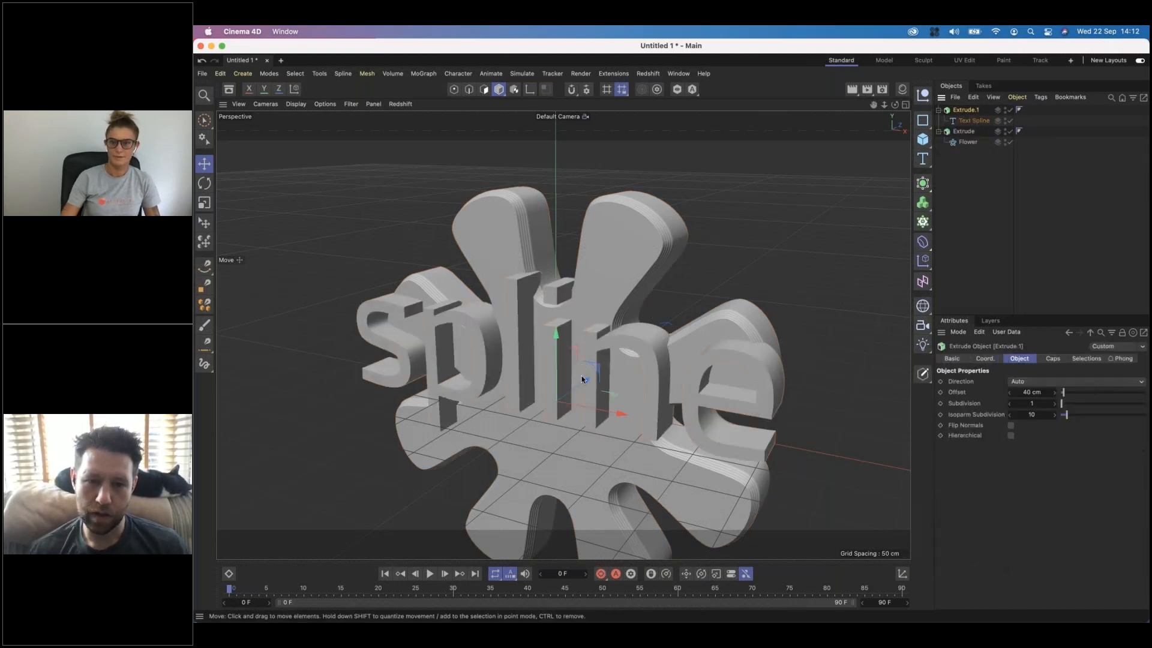
# Step: Move the extruded text slightly forward and down on the flower, and give it a Round end bevel of 2.96 cm
pyautogui.moveTo(583, 380); pyautogui.dragTo(579, 383)
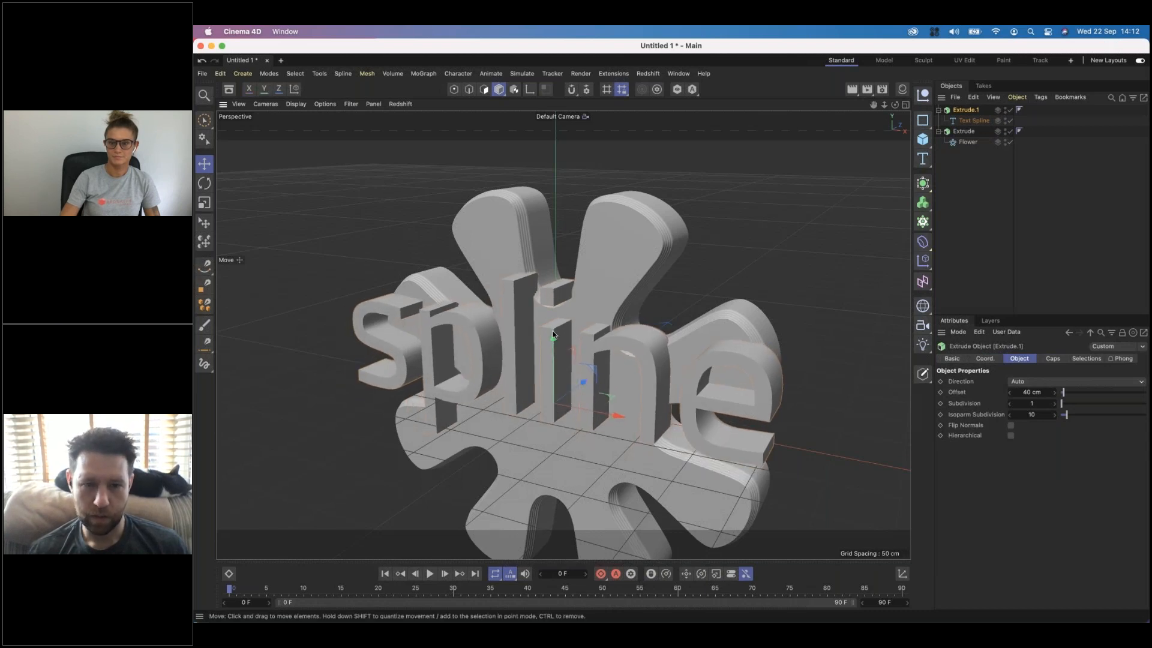
pyautogui.moveTo(554, 335); pyautogui.dragTo(554, 387)
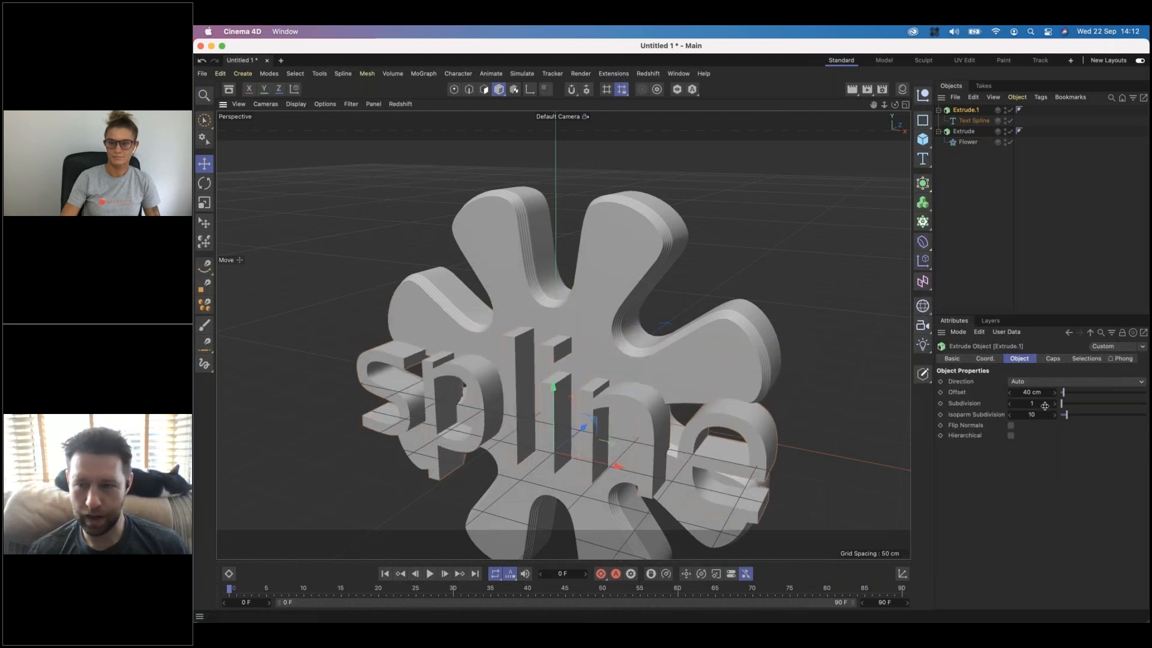
pyautogui.click(1048, 359)
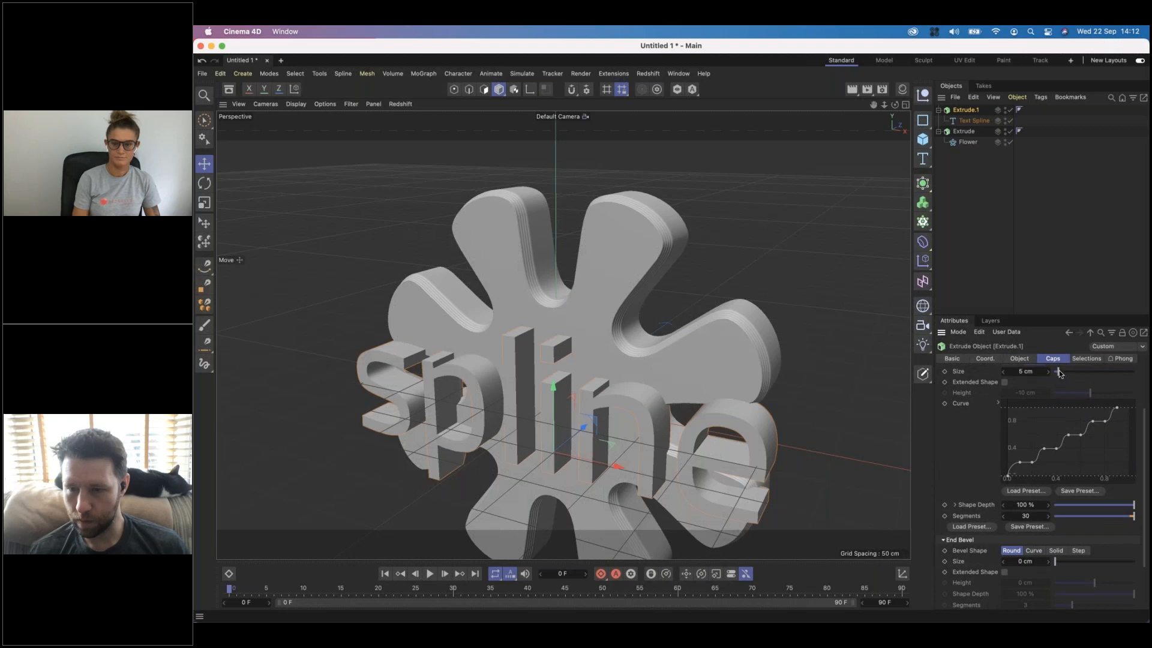
pyautogui.scroll(-2, 1068, 538)
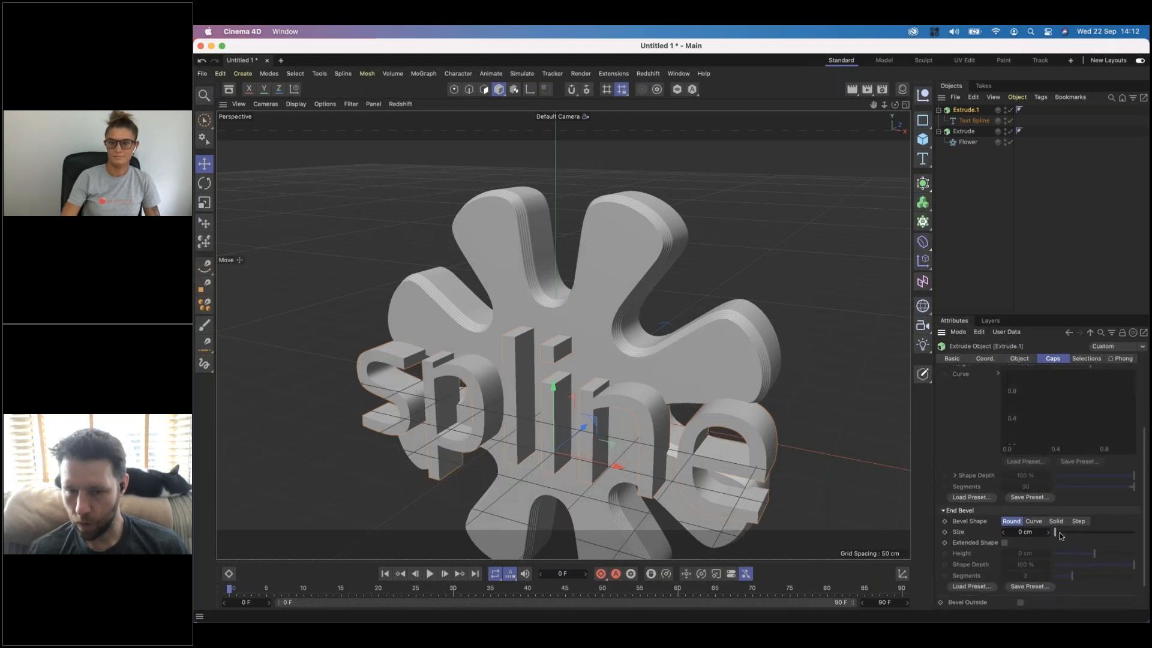
pyautogui.moveTo(1061, 536); pyautogui.dragTo(1064, 534)
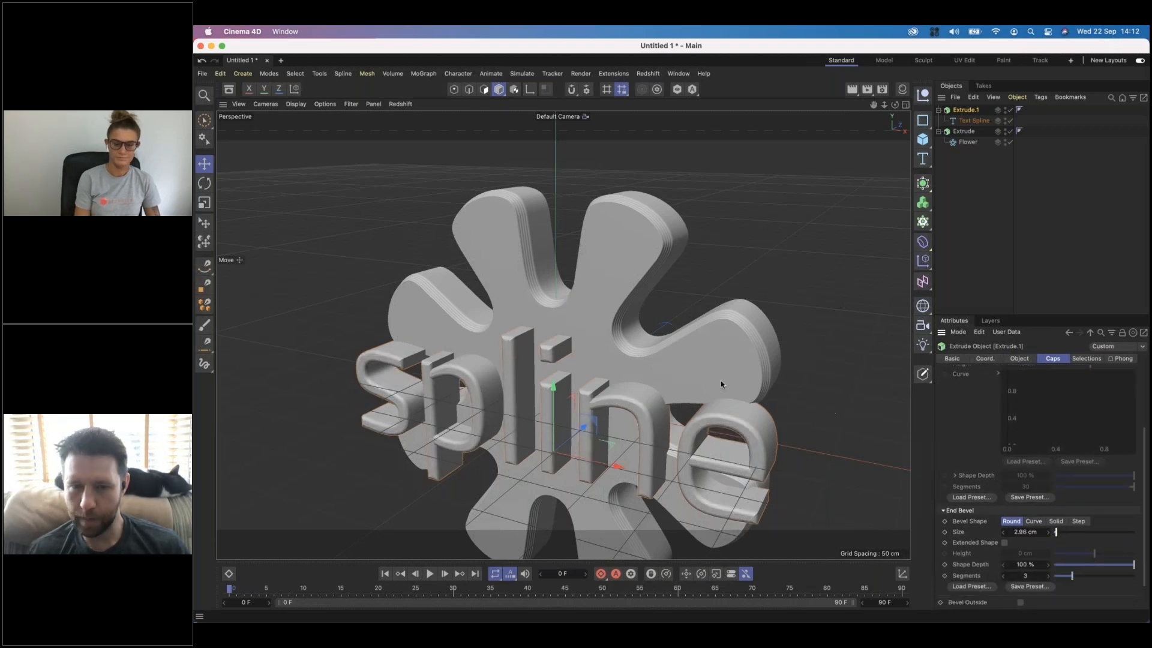
pyautogui.keyDown('alt'); pyautogui.moveTo(679, 362); pyautogui.dragTo(626, 283); pyautogui.keyUp('alt')
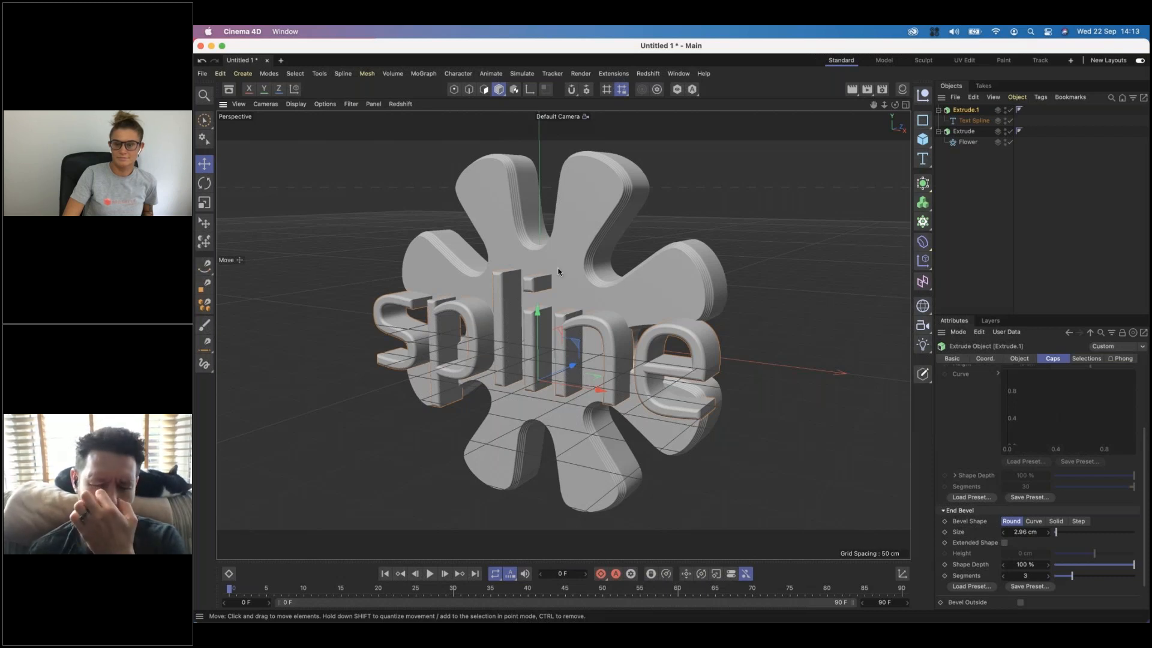
# Step: Examine the contents of the Cinema 4D R25 preferences folder through Preferences and close both windows
pyautogui.click(220, 73)
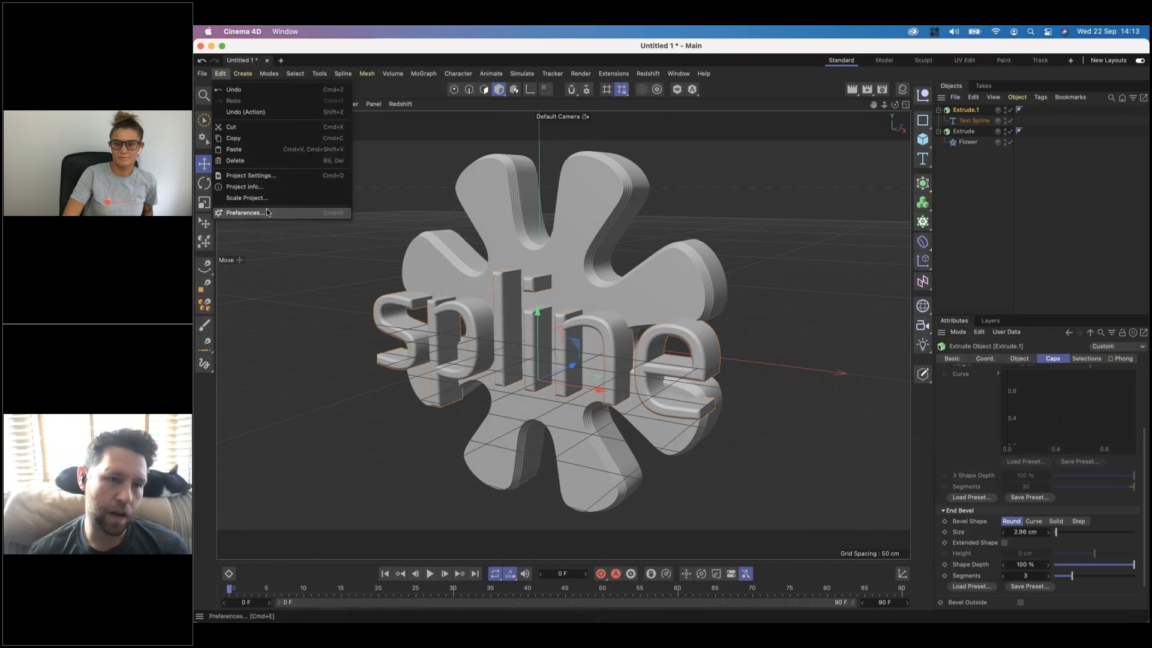
pyautogui.click(264, 212)
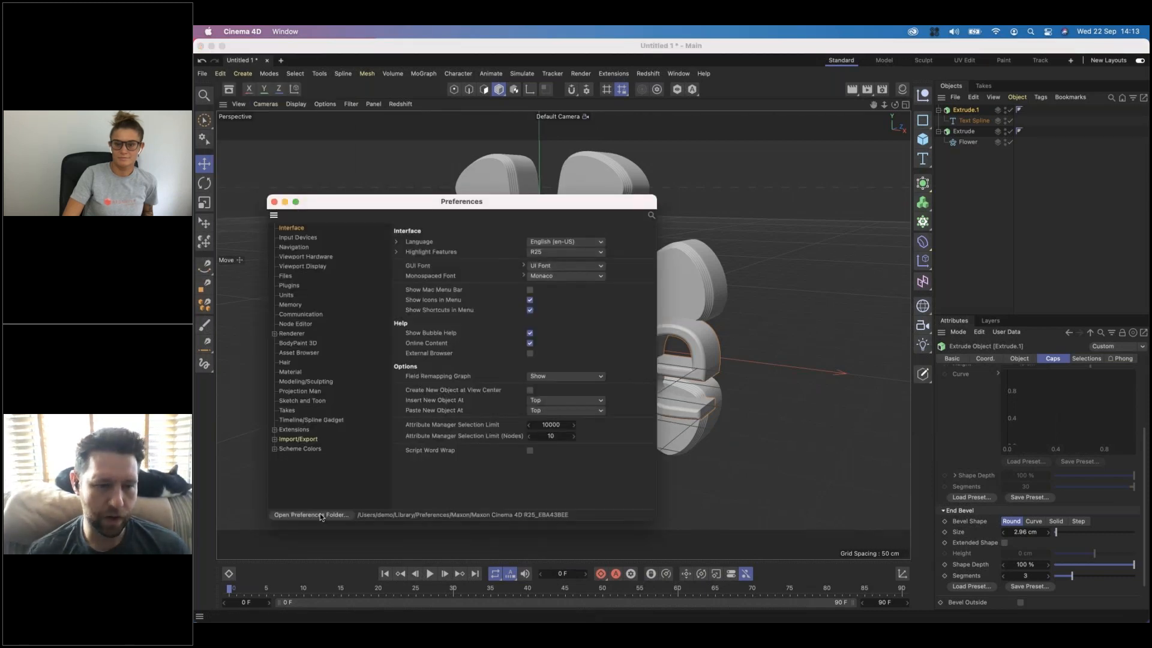
pyautogui.click(319, 514)
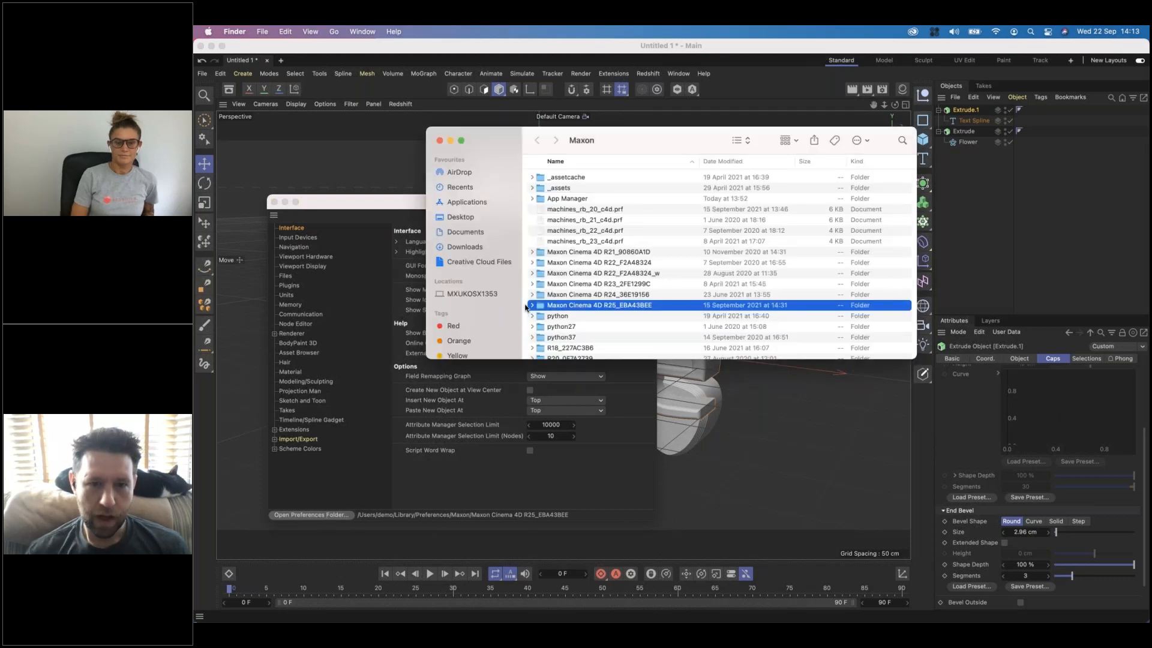
pyautogui.click(531, 306)
pyautogui.scroll(-5, 582, 307)
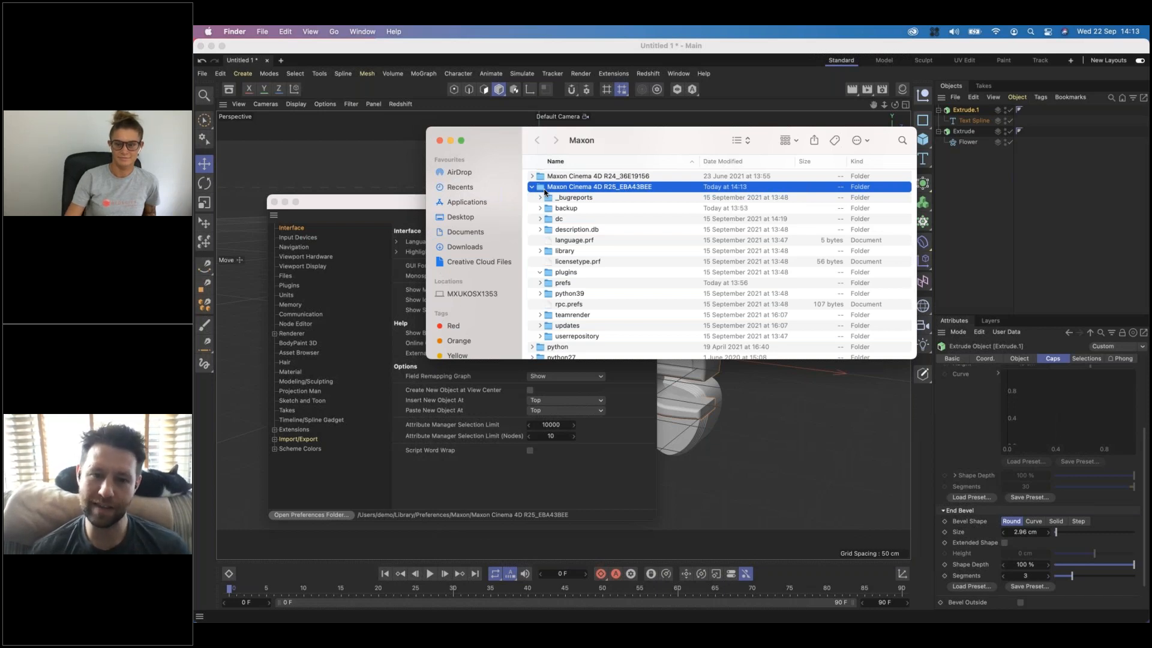
pyautogui.click(439, 141)
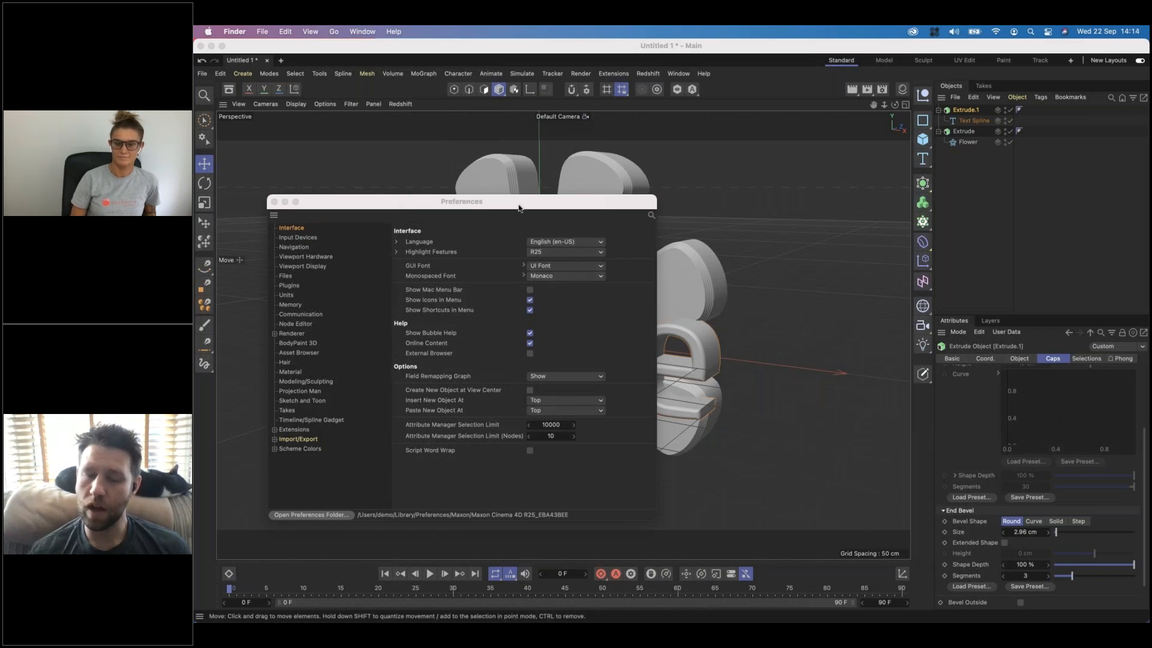
pyautogui.moveTo(519, 208); pyautogui.dragTo(511, 175)
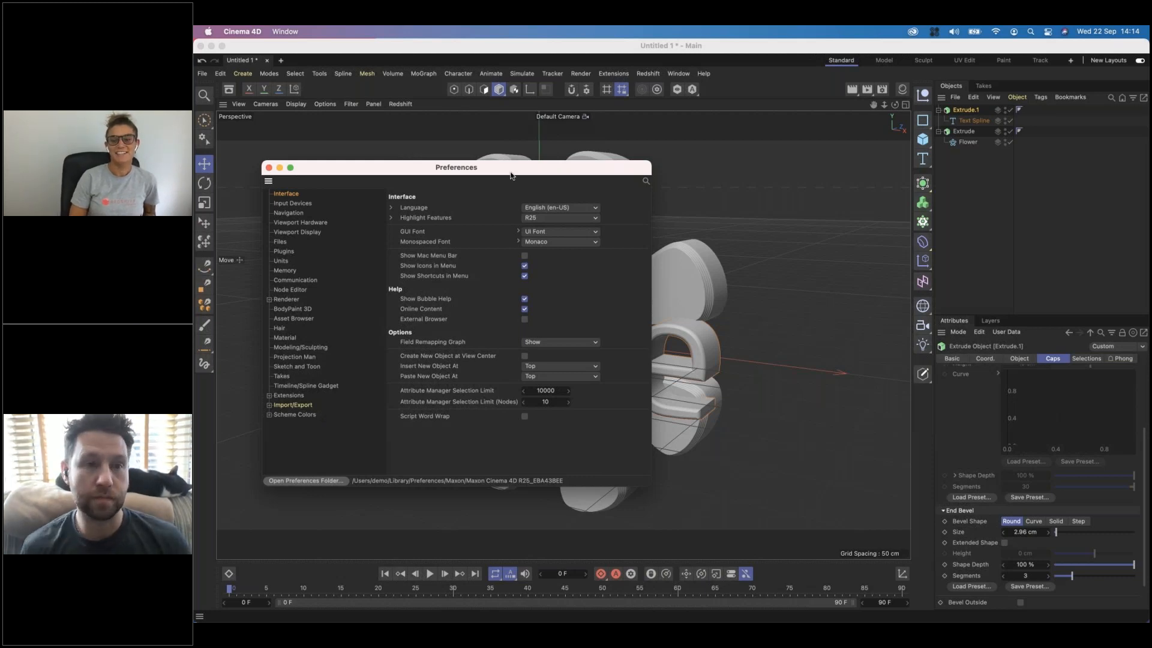
pyautogui.click(269, 168)
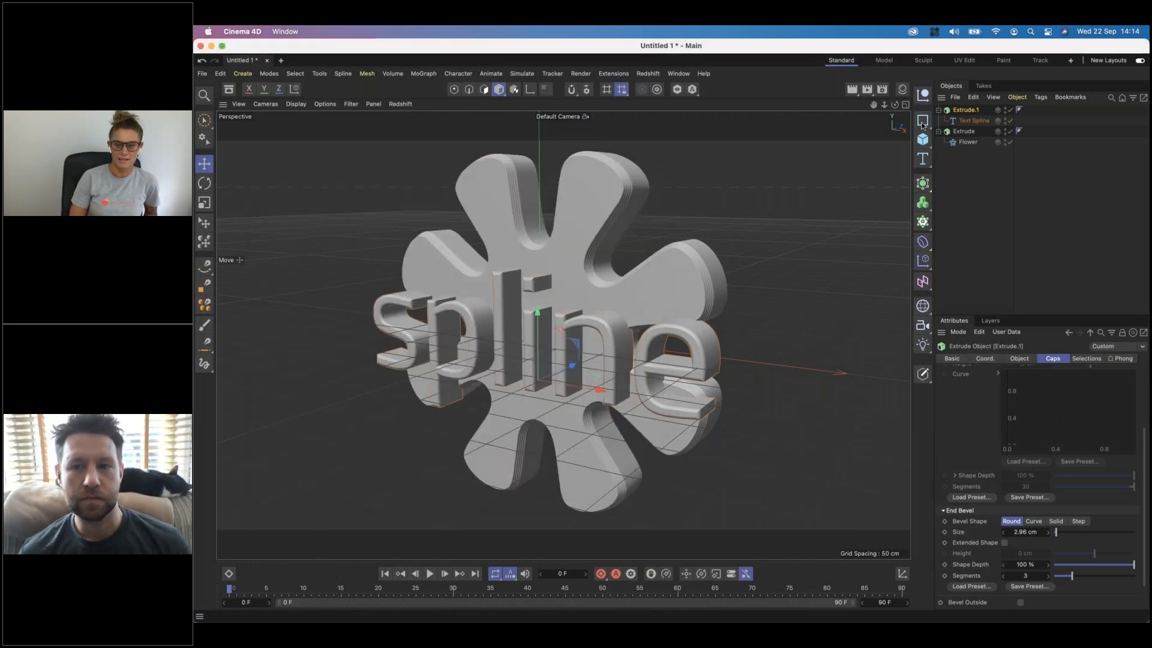
# Step: Set the Text Spline's font to Telugu MN in Bold and reduce its height to about 136 cm
pyautogui.click(969, 120)
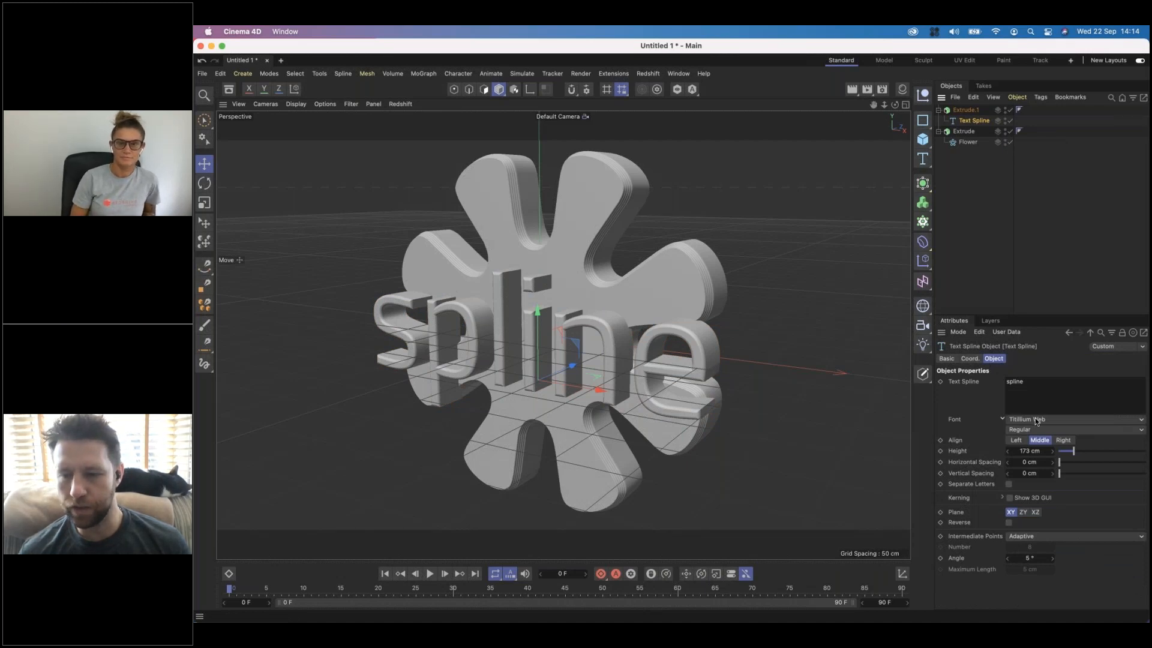
pyautogui.click(1039, 420)
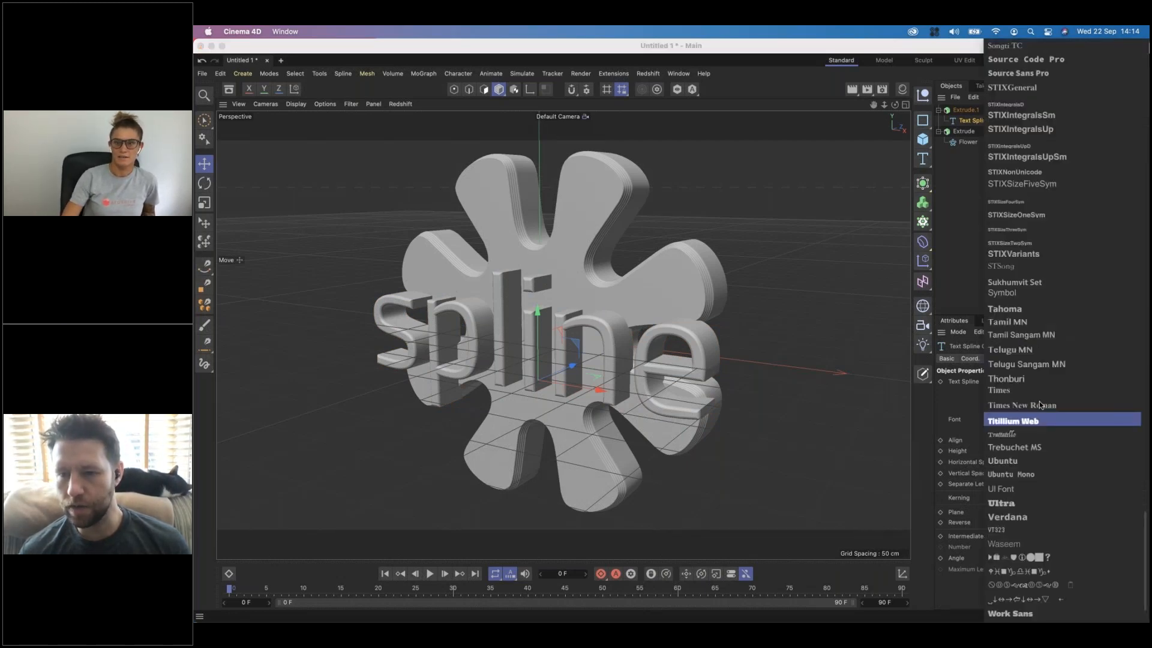
pyautogui.click(1020, 349)
pyautogui.click(1043, 430)
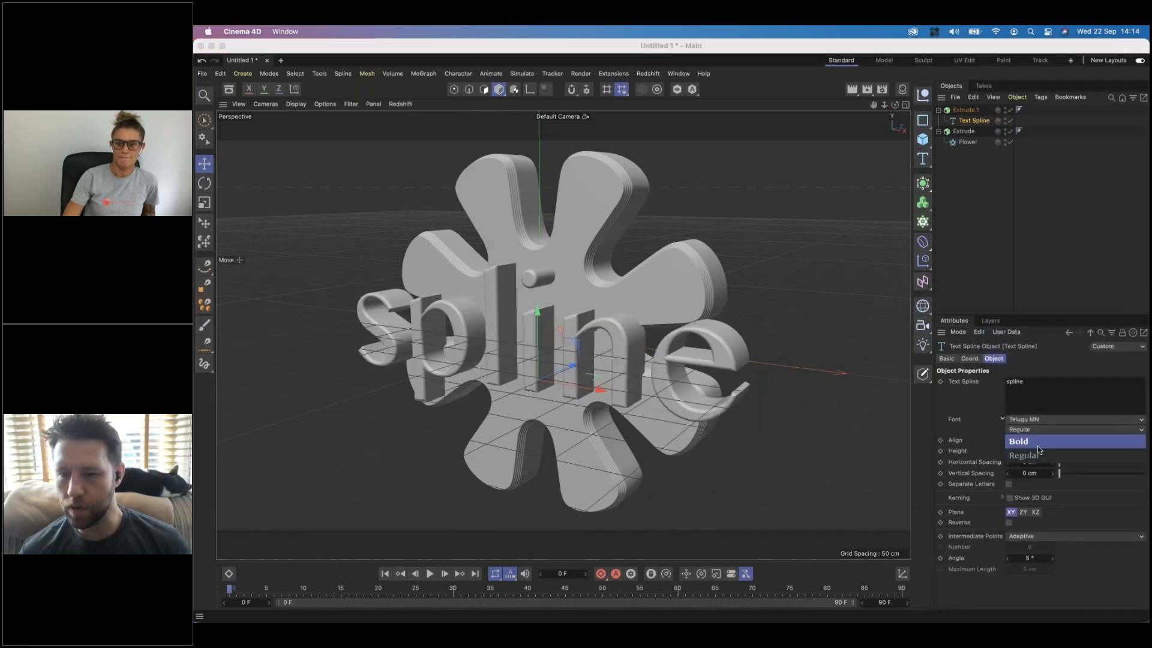
pyautogui.click(1039, 442)
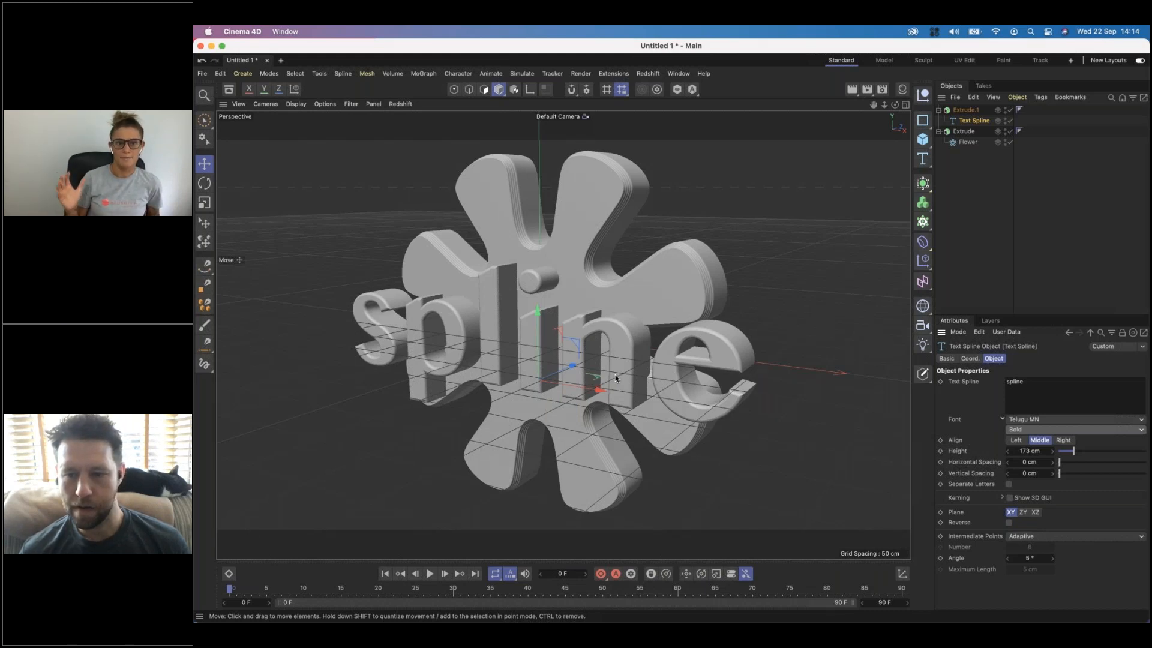
pyautogui.moveTo(1075, 454)
pyautogui.mouseDown()
pyautogui.moveTo(1092, 451)
pyautogui.moveTo(1069, 451)
pyautogui.mouseUp()
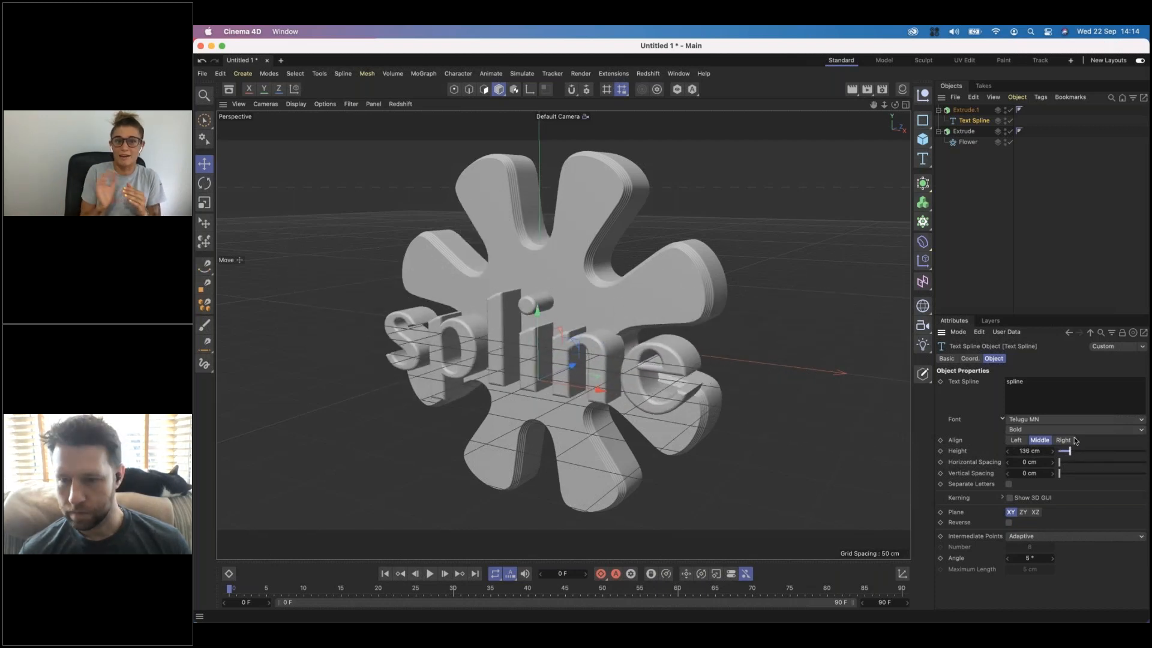
# Step: On the text's Extrude object, set the start bevel size to 0.2 cm and load the Four Steps preset as a 2.3 cm end bevel
pyautogui.click(966, 109)
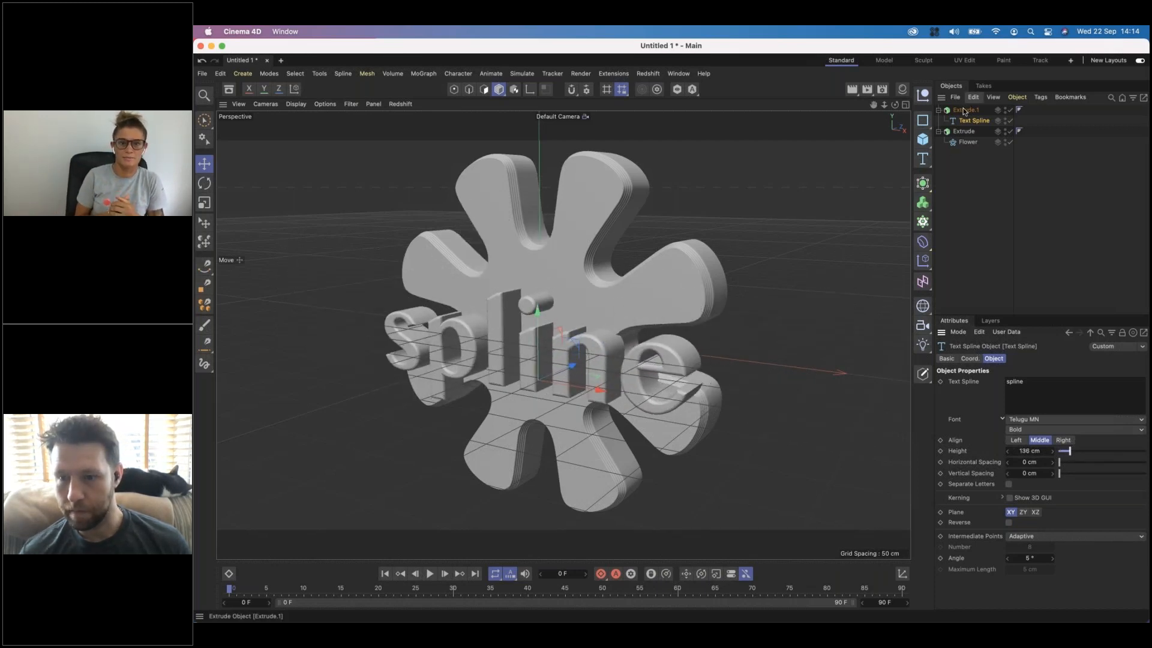
pyautogui.moveTo(1031, 438); pyautogui.dragTo(1029, 437)
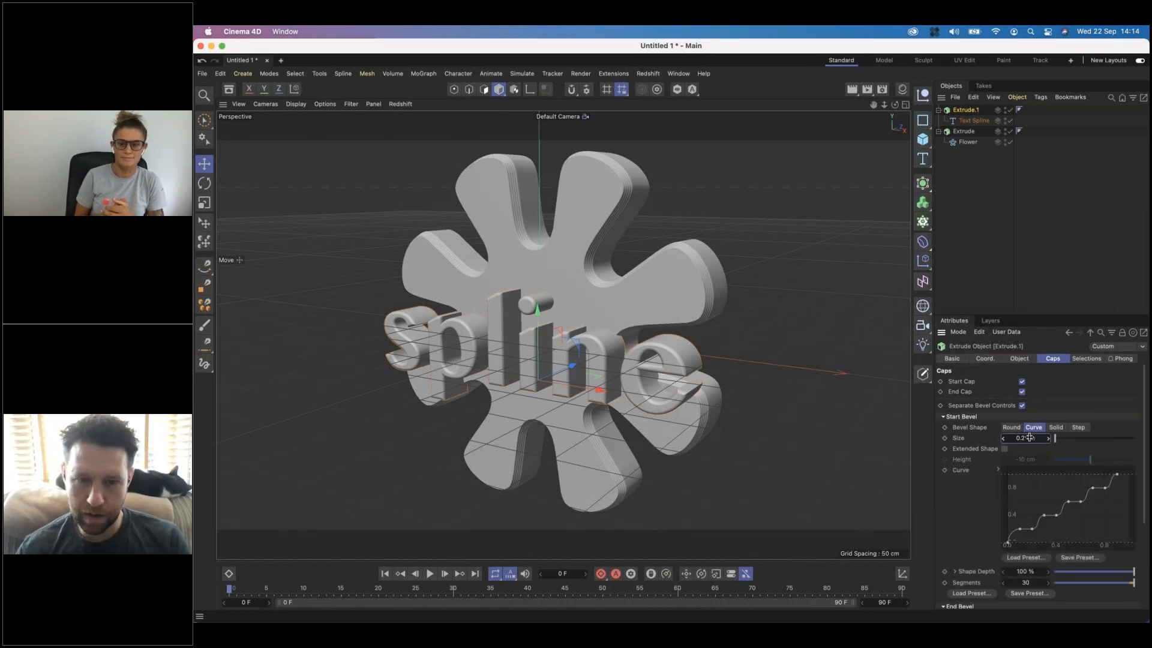
pyautogui.scroll(10, 686, 362)
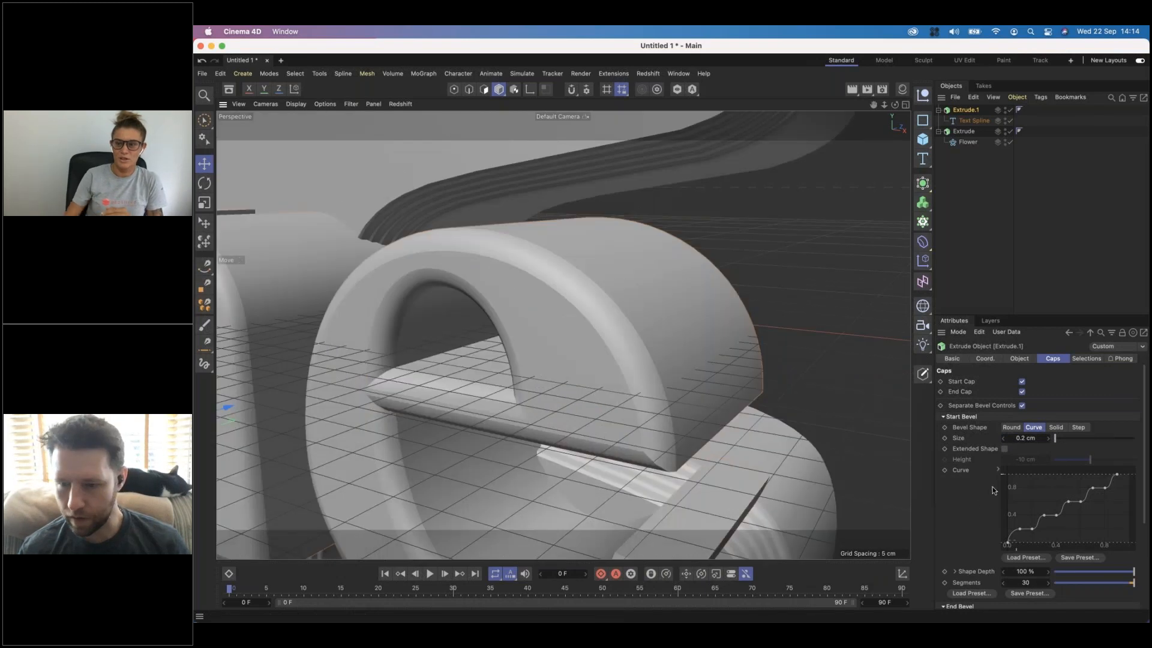
pyautogui.scroll(-3, 996, 527)
pyautogui.scroll(-3, 993, 526)
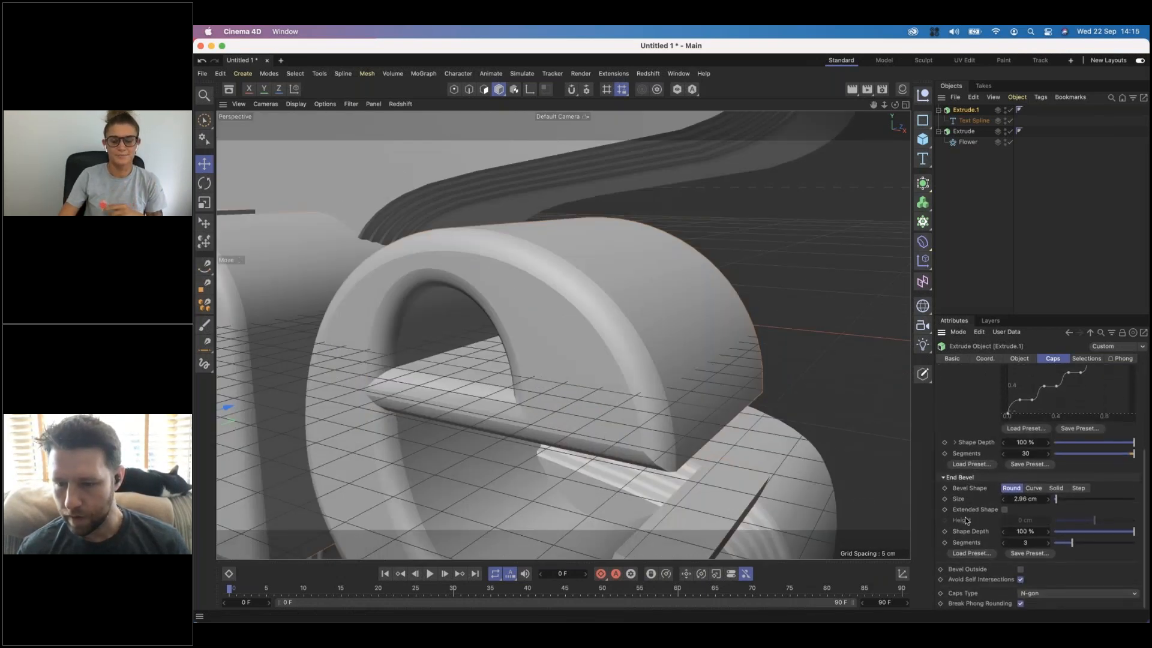
pyautogui.click(967, 552)
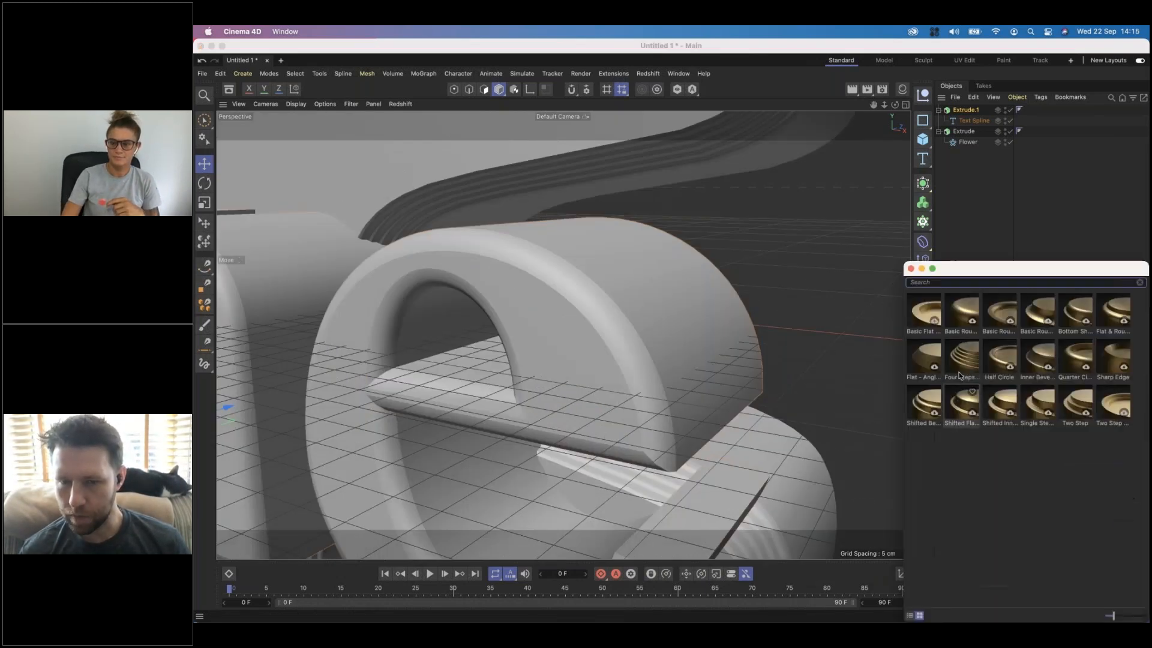
pyautogui.doubleClick(960, 361)
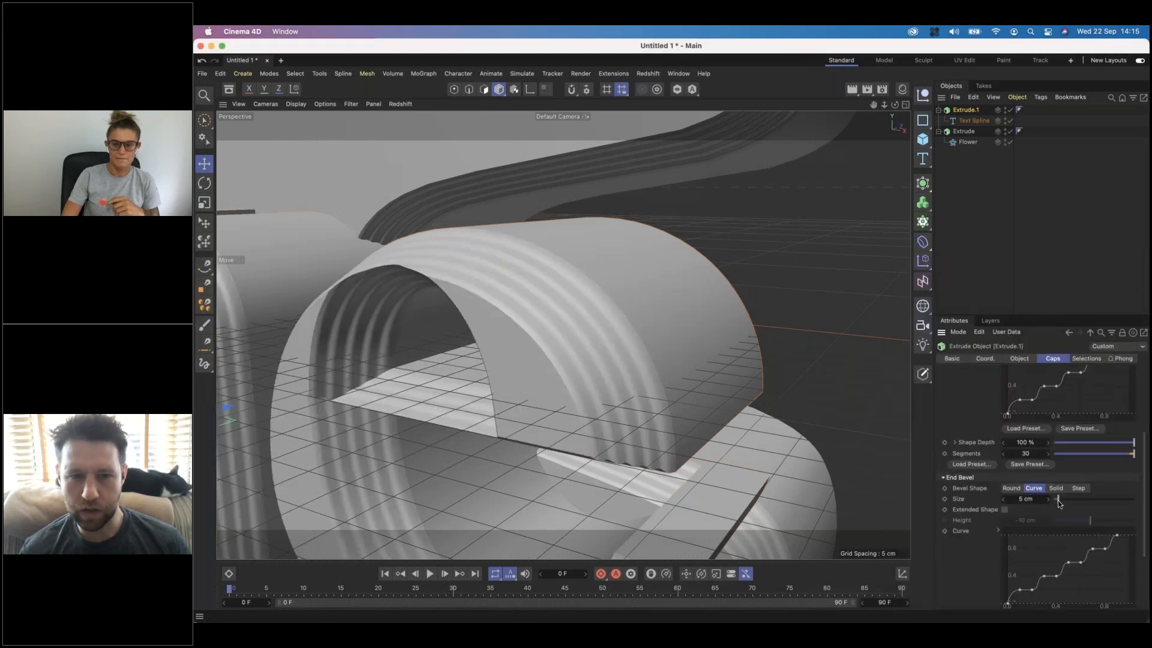
pyautogui.moveTo(1057, 501); pyautogui.dragTo(1057, 502)
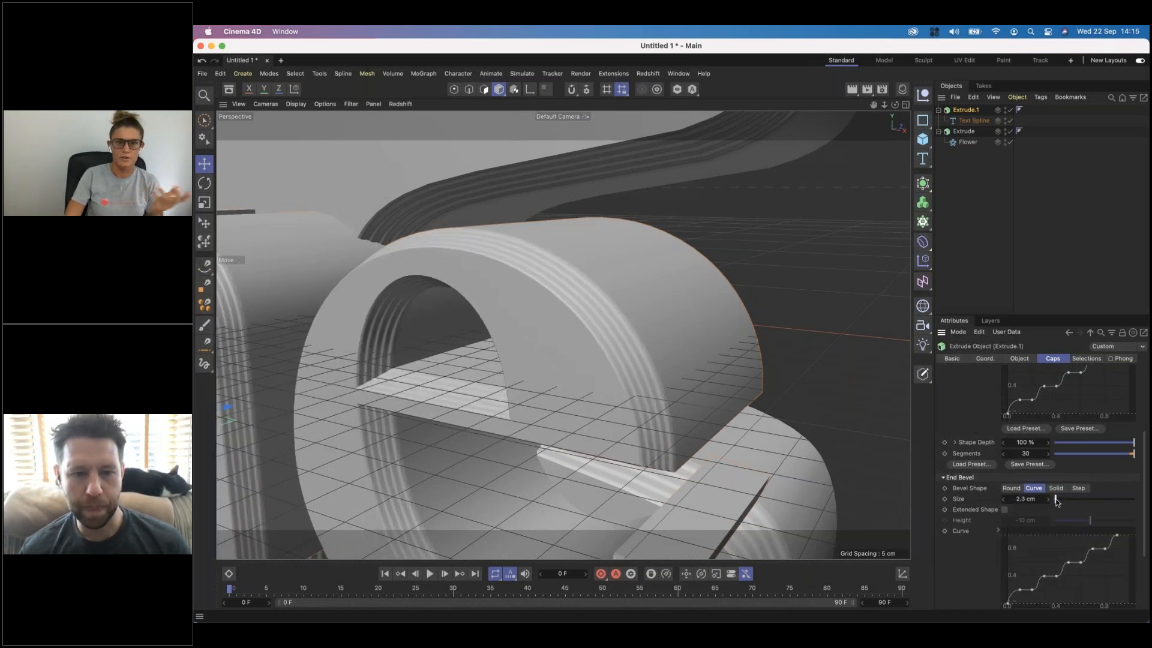
# Step: Examine the stepped bevel on the extruded text from close up and from a distance, and review its cap settings
pyautogui.keyDown('alt'); pyautogui.moveTo(622, 373); pyautogui.dragTo(548, 384); pyautogui.keyUp('alt')
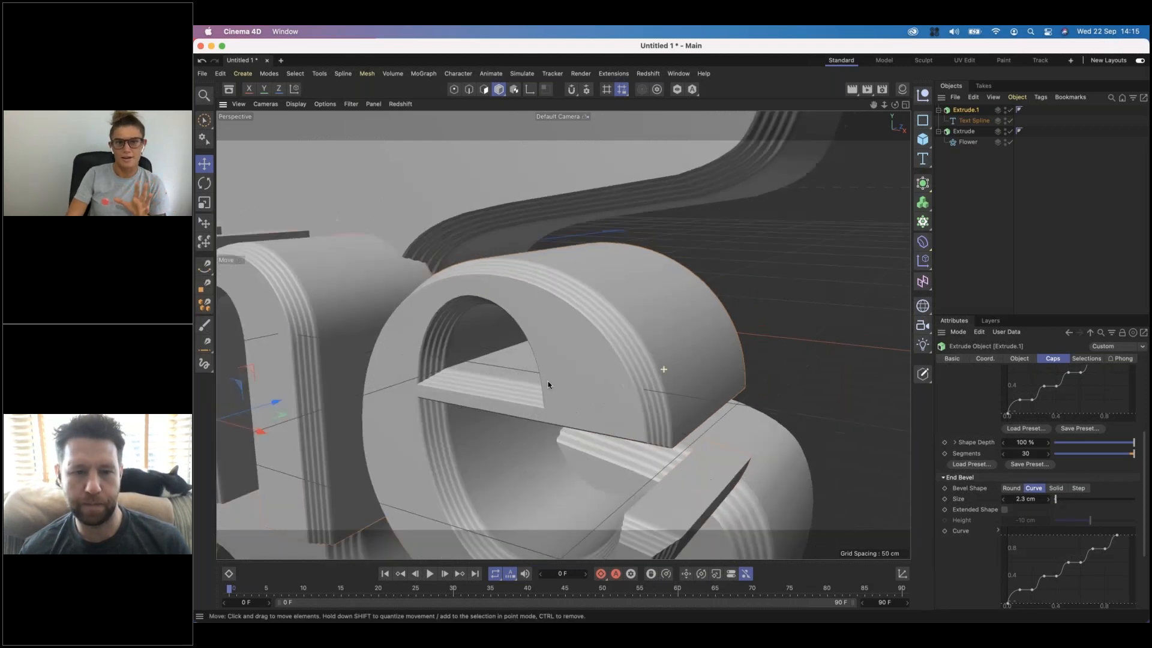
pyautogui.scroll(-10, 548, 380)
pyautogui.scroll(5, 574, 376)
pyautogui.keyDown('alt'); pyautogui.moveTo(625, 354); pyautogui.dragTo(719, 337, button='middle'); pyautogui.keyUp('alt')
pyautogui.keyDown('alt'); pyautogui.moveTo(695, 337); pyautogui.dragTo(574, 318); pyautogui.keyUp('alt')
pyautogui.scroll(-8, 672, 306)
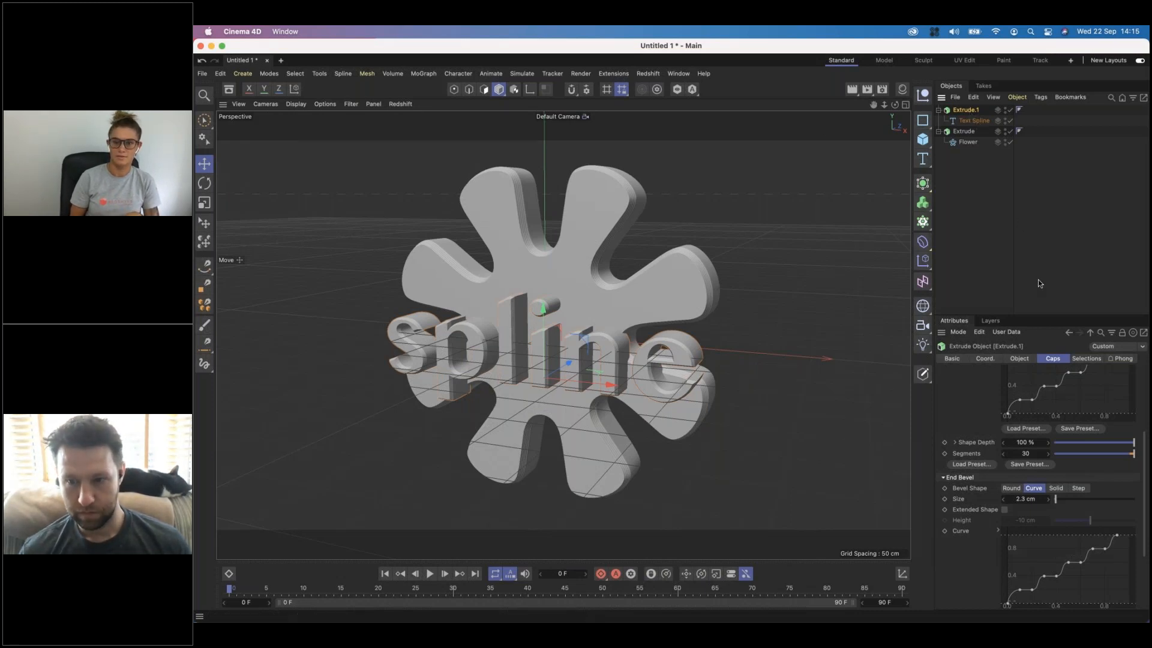
pyautogui.scroll(5, 955, 428)
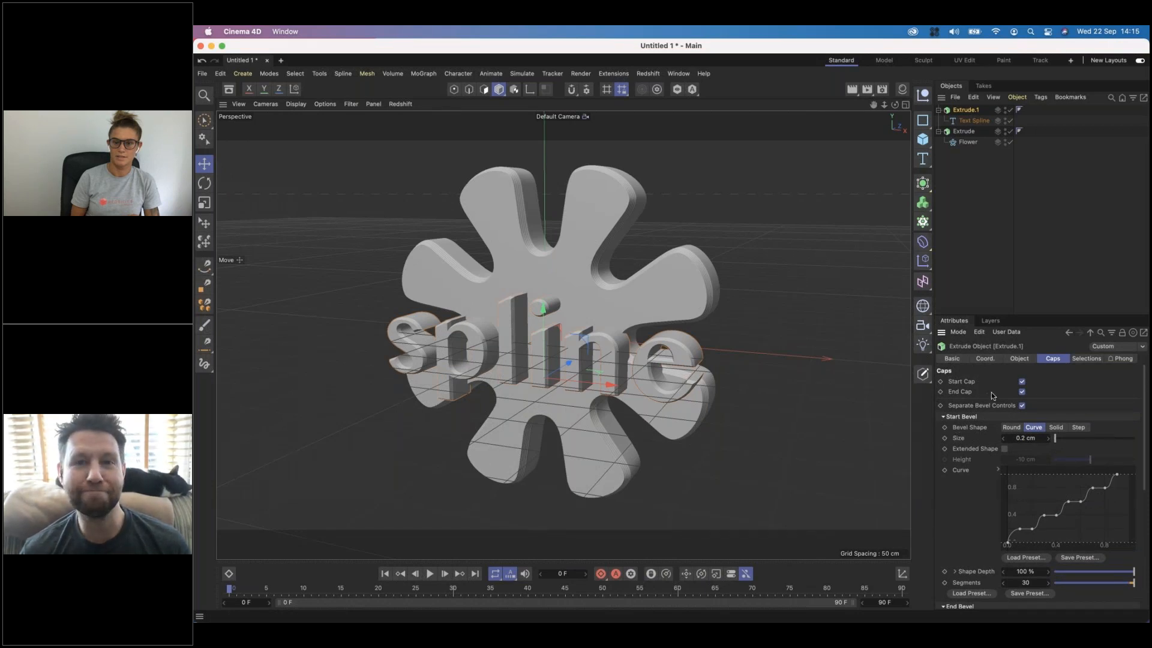
pyautogui.scroll(-1, 1001, 375)
# Step: Reset the text's Extrude object to the Default preset and show its cap settings
pyautogui.click(1017, 359)
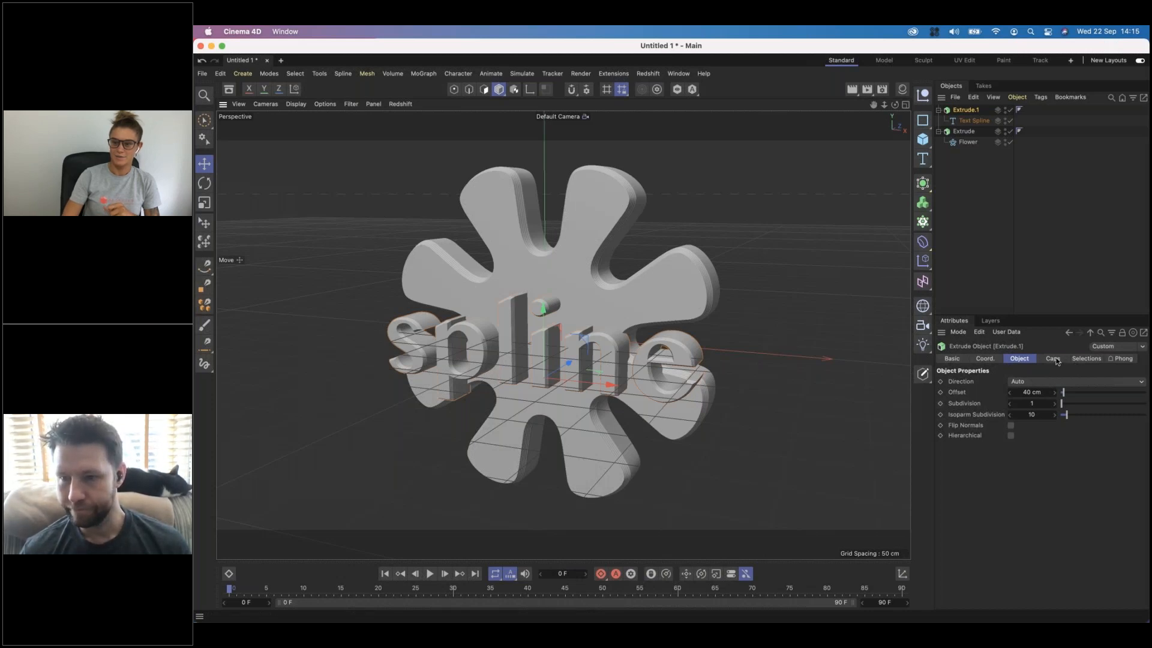
pyautogui.click(1114, 346)
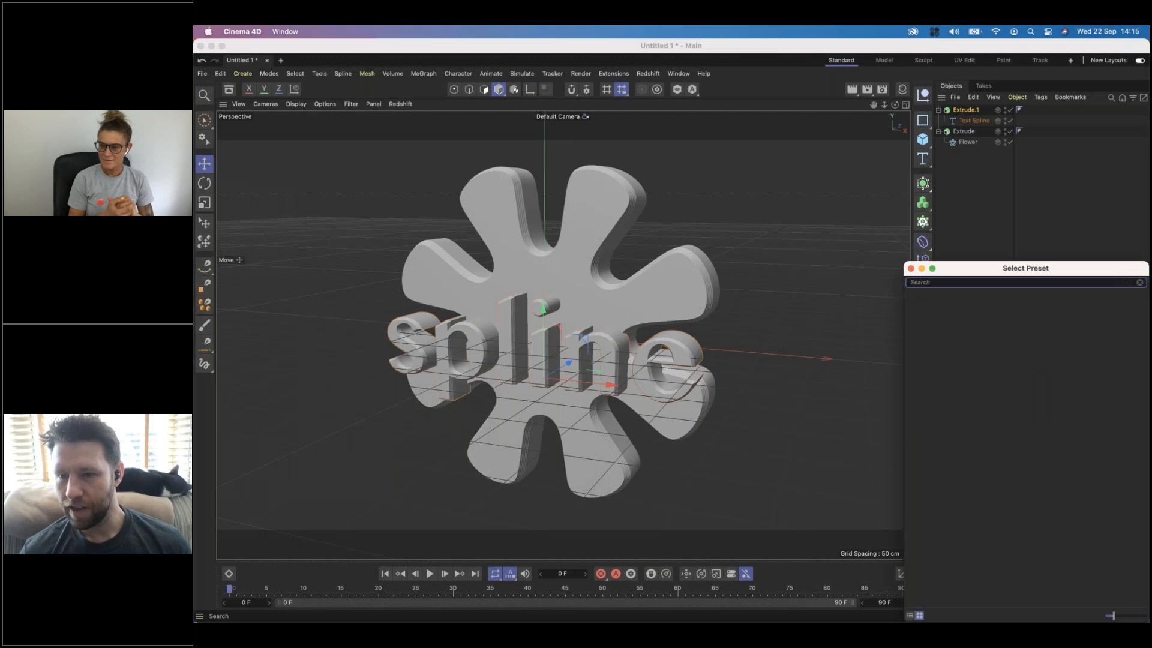
pyautogui.click(911, 269)
pyautogui.click(1143, 347)
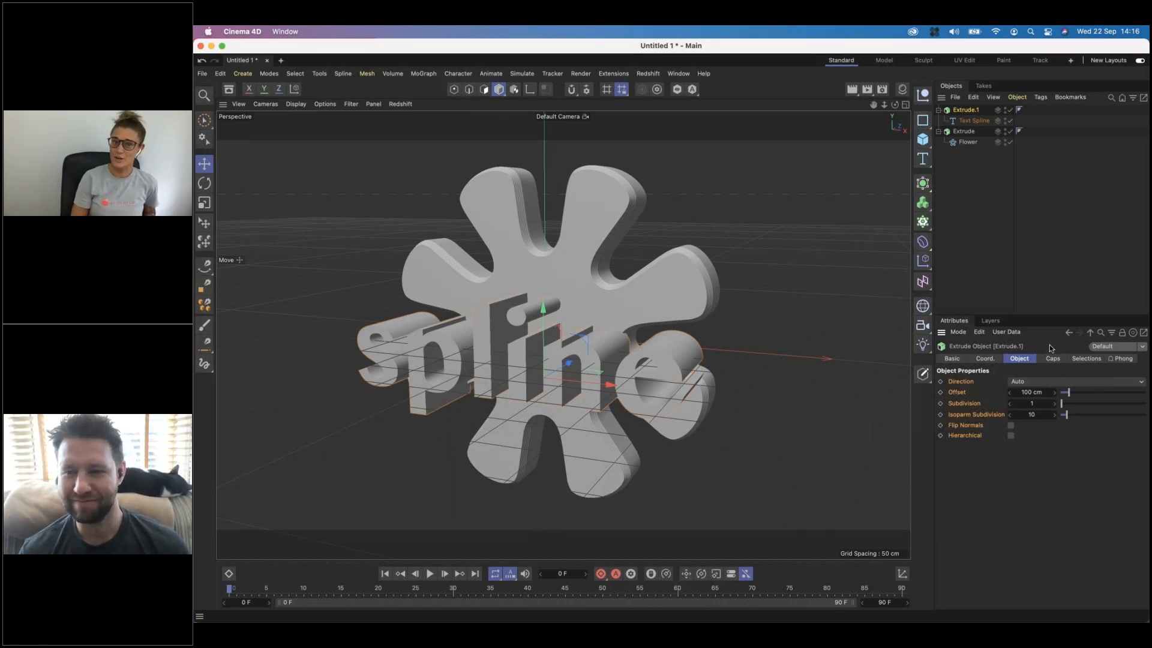
pyautogui.click(1119, 356)
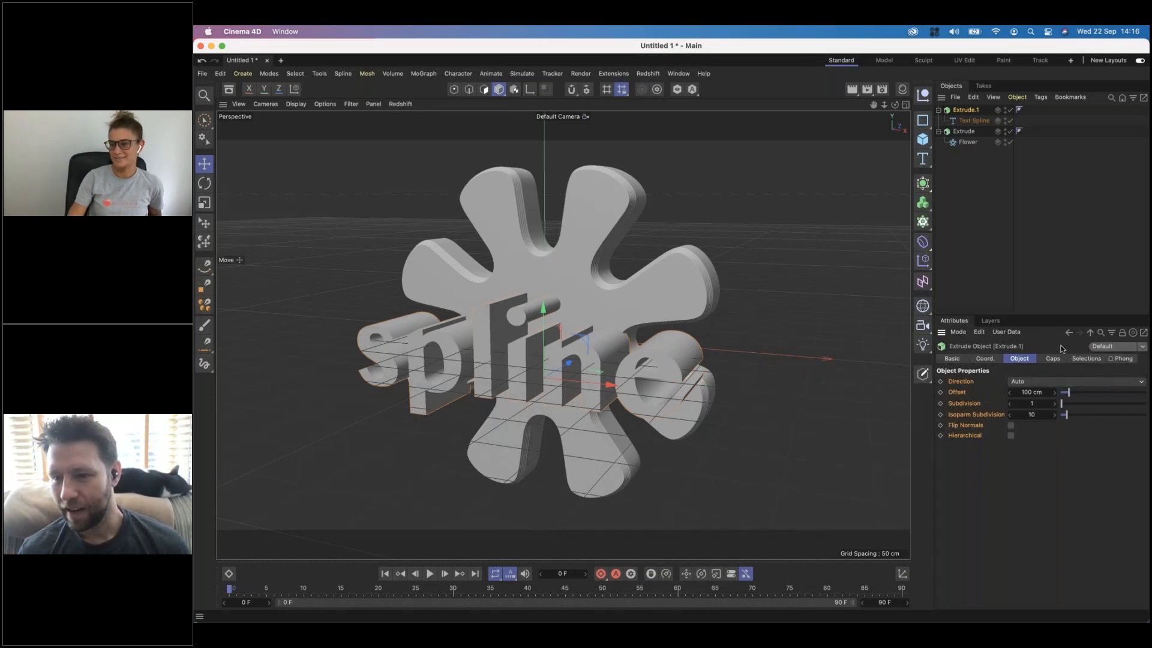
pyautogui.click(1052, 358)
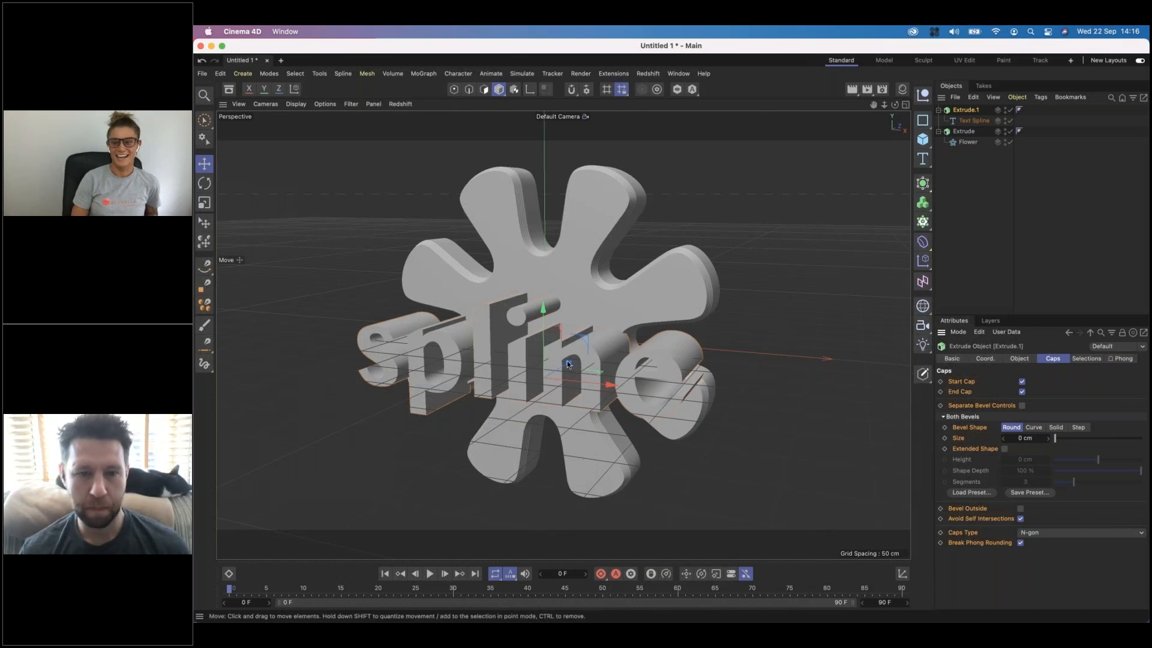
# Step: Move the extruded text slightly back and up on the flower, and switch to Polygons mode
pyautogui.moveTo(570, 364); pyautogui.dragTo(577, 358)
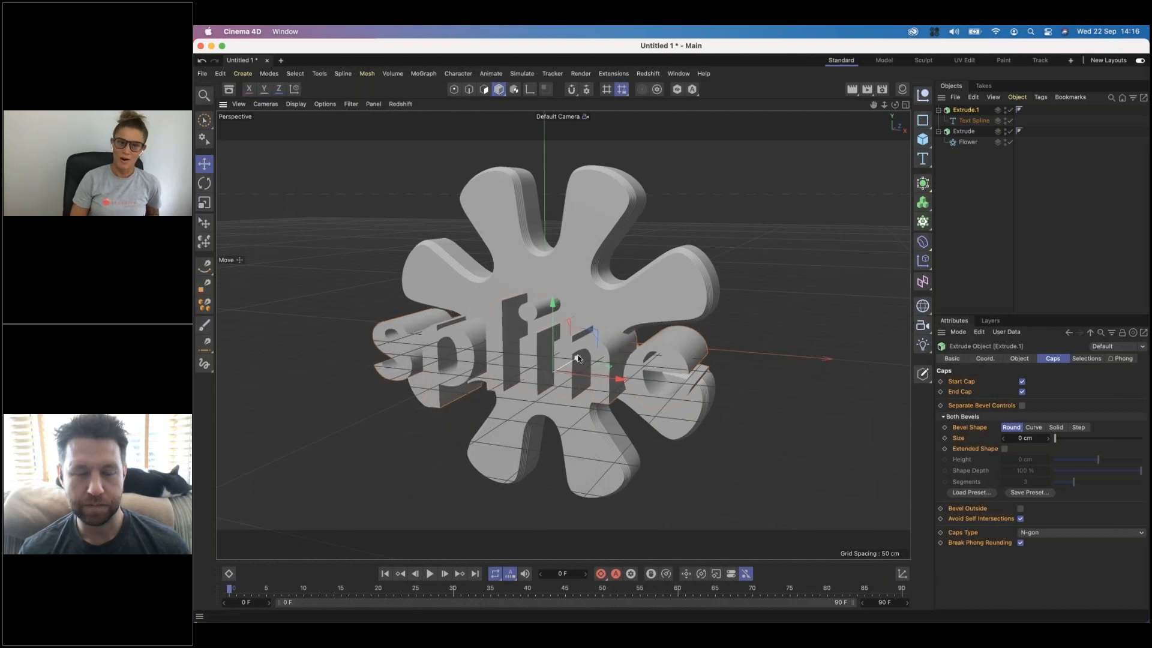
pyautogui.moveTo(555, 319); pyautogui.dragTo(552, 300)
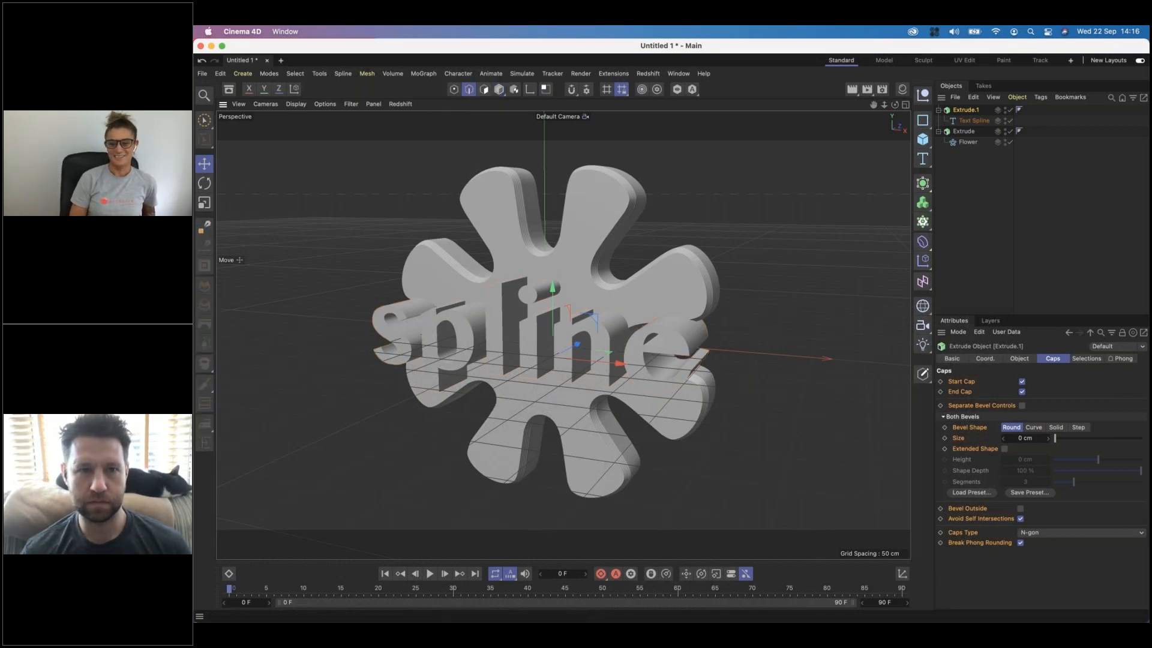
pyautogui.click(454, 88)
pyautogui.click(483, 90)
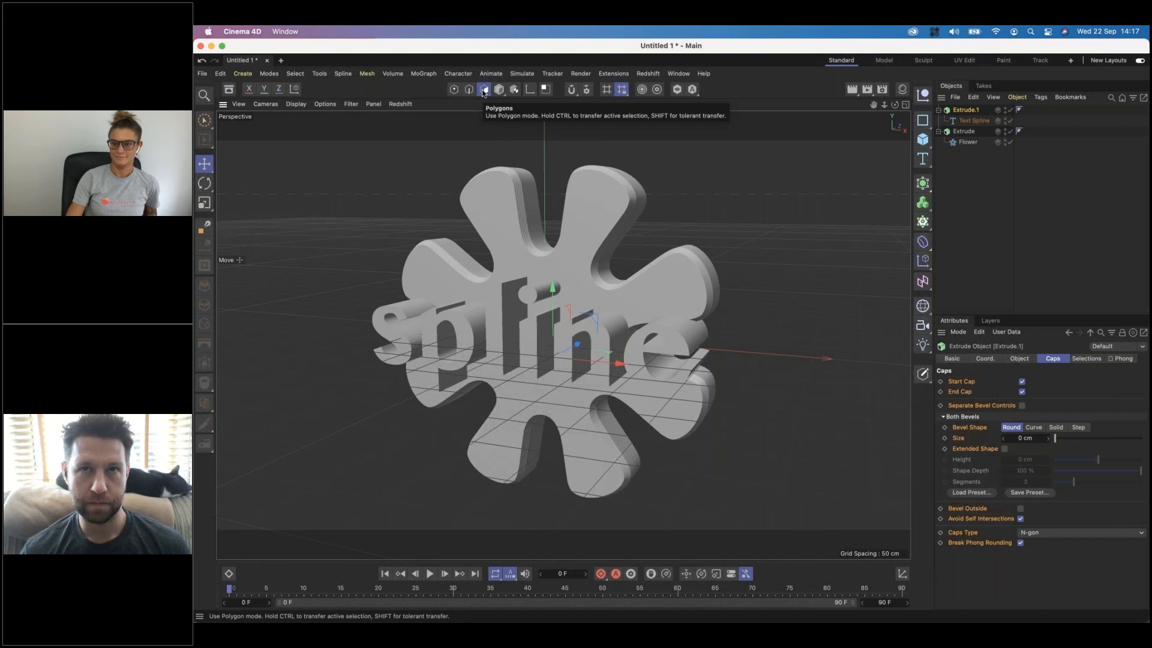
# Step: Read the help entry for Mouse Move Activation from the Input Devices preferences, and close the Help and Preferences windows
pyautogui.click(220, 73)
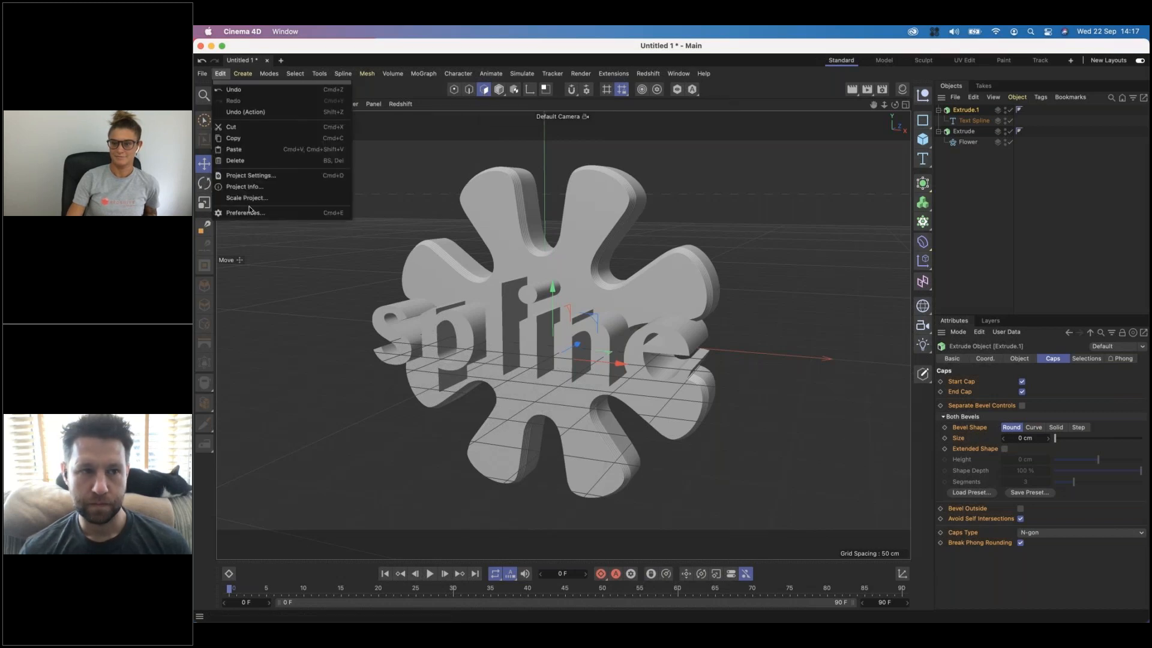
pyautogui.click(251, 212)
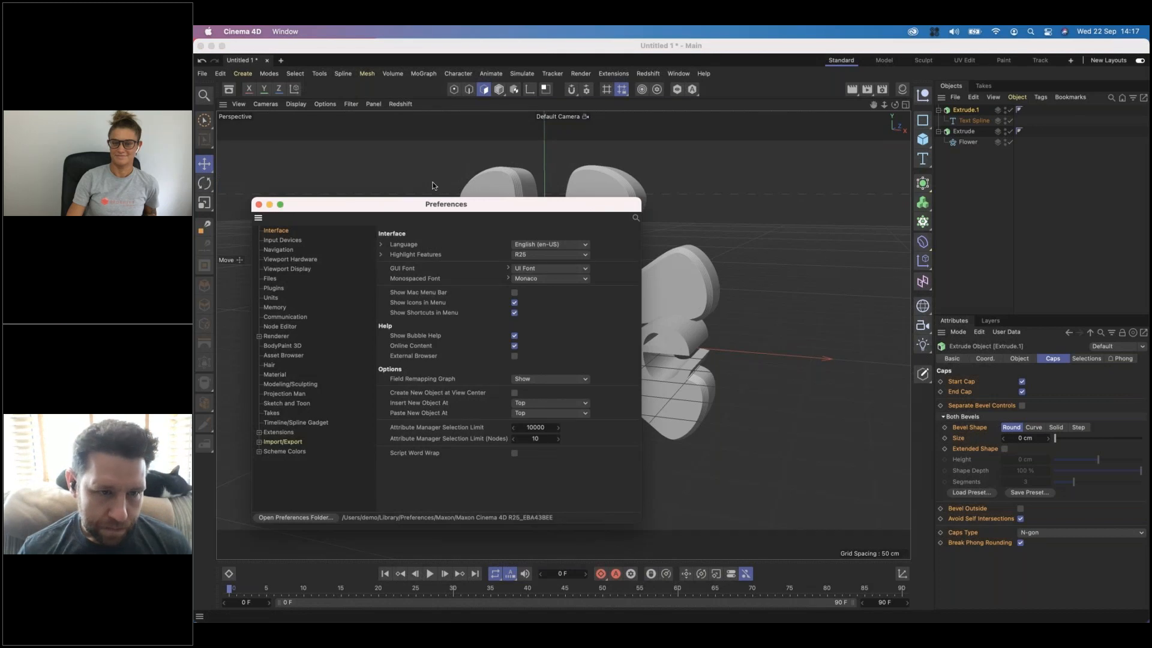
pyautogui.moveTo(427, 204); pyautogui.dragTo(530, 168)
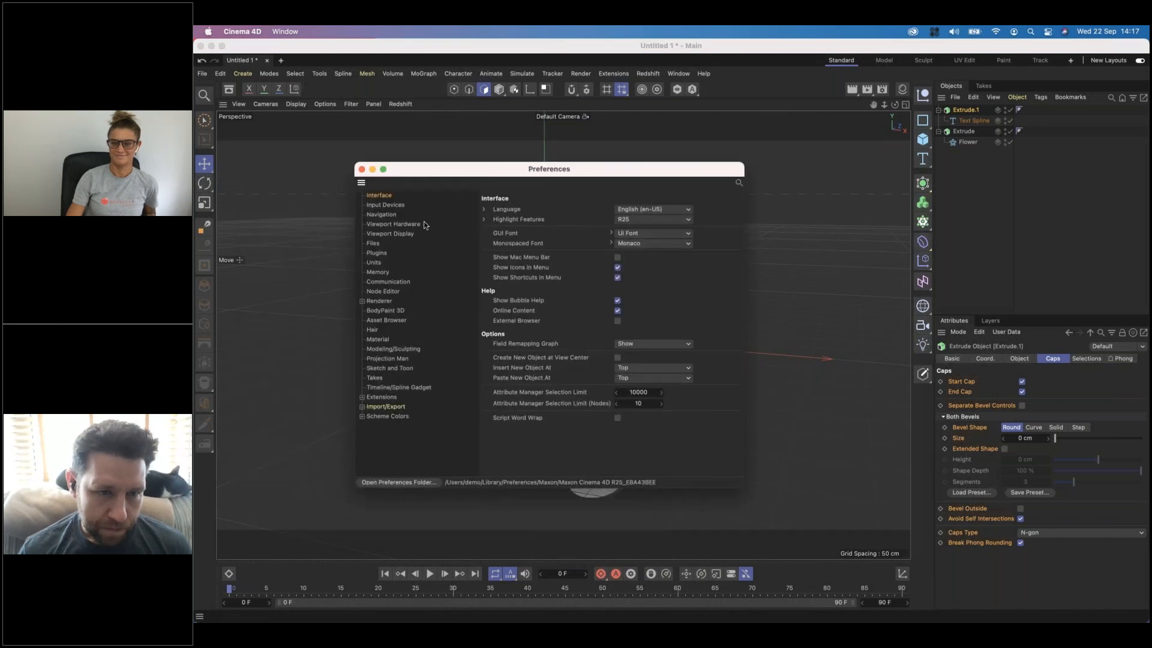
pyautogui.click(385, 205)
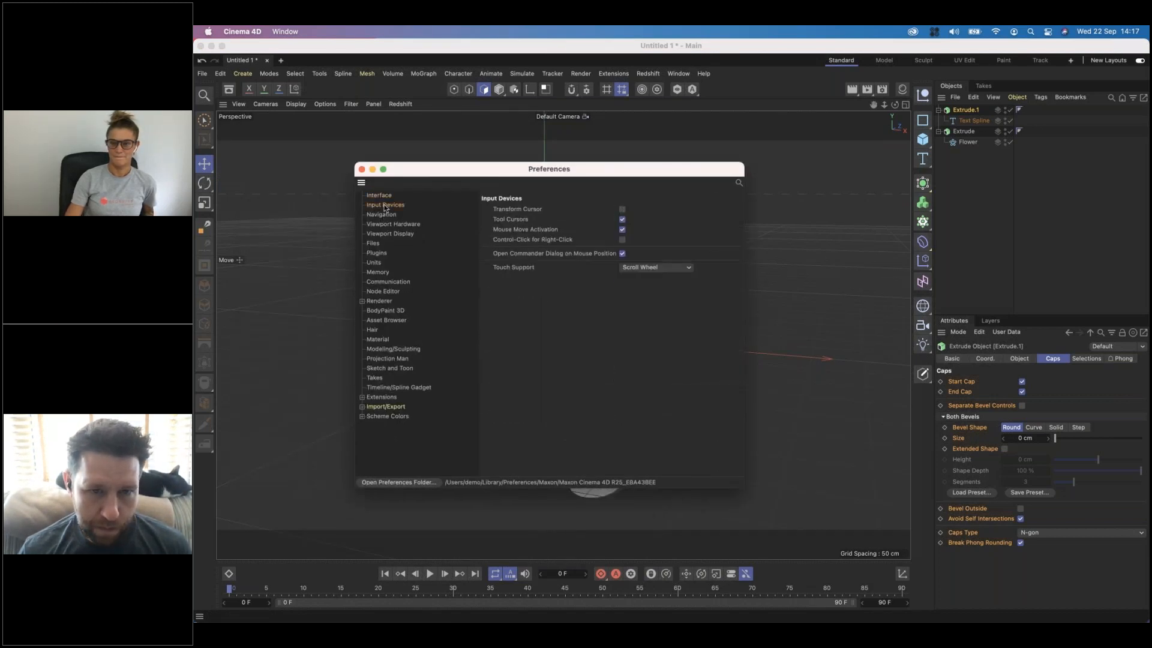
pyautogui.rightClick(547, 232)
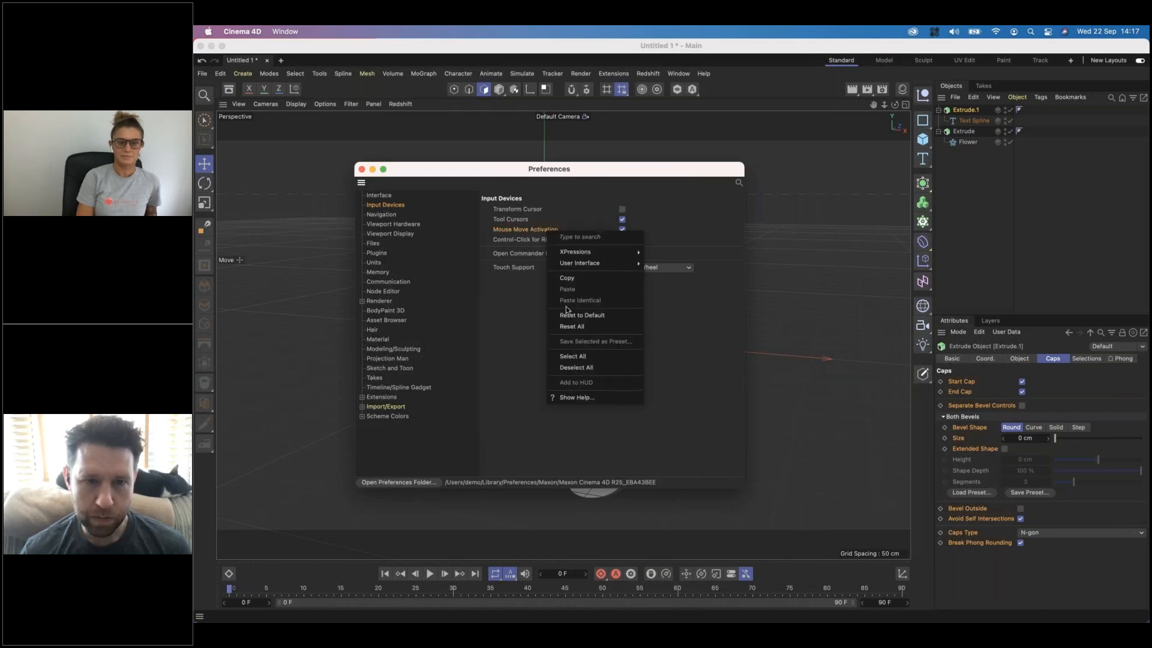
pyautogui.click(577, 398)
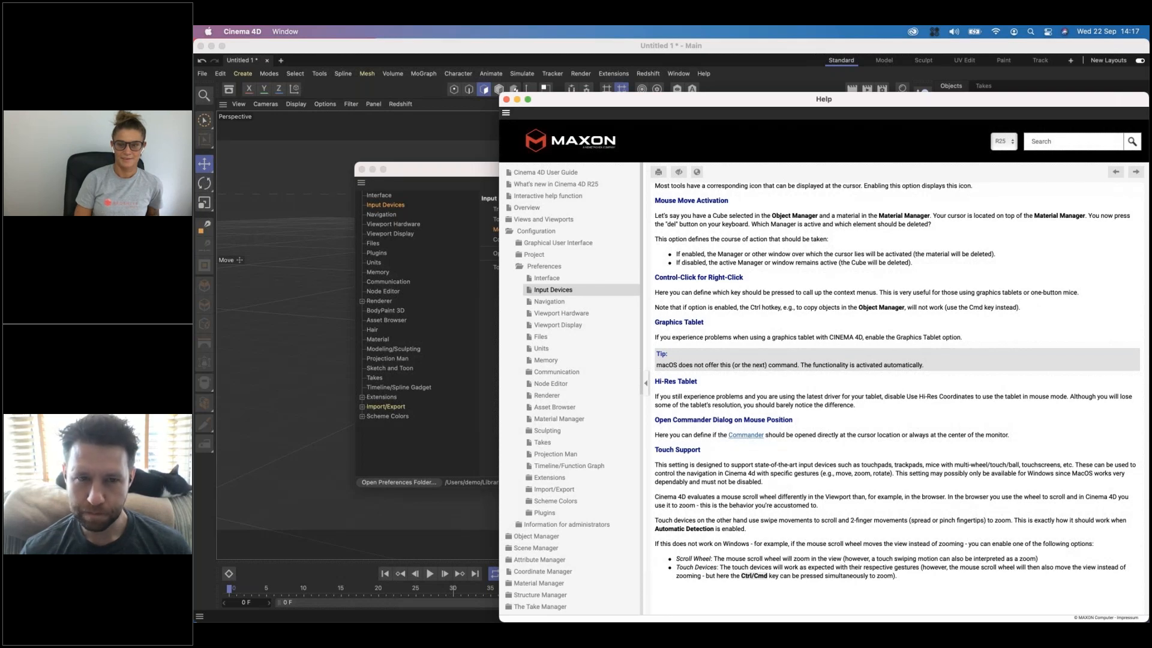
pyautogui.click(506, 99)
pyautogui.moveTo(526, 171); pyautogui.dragTo(511, 156)
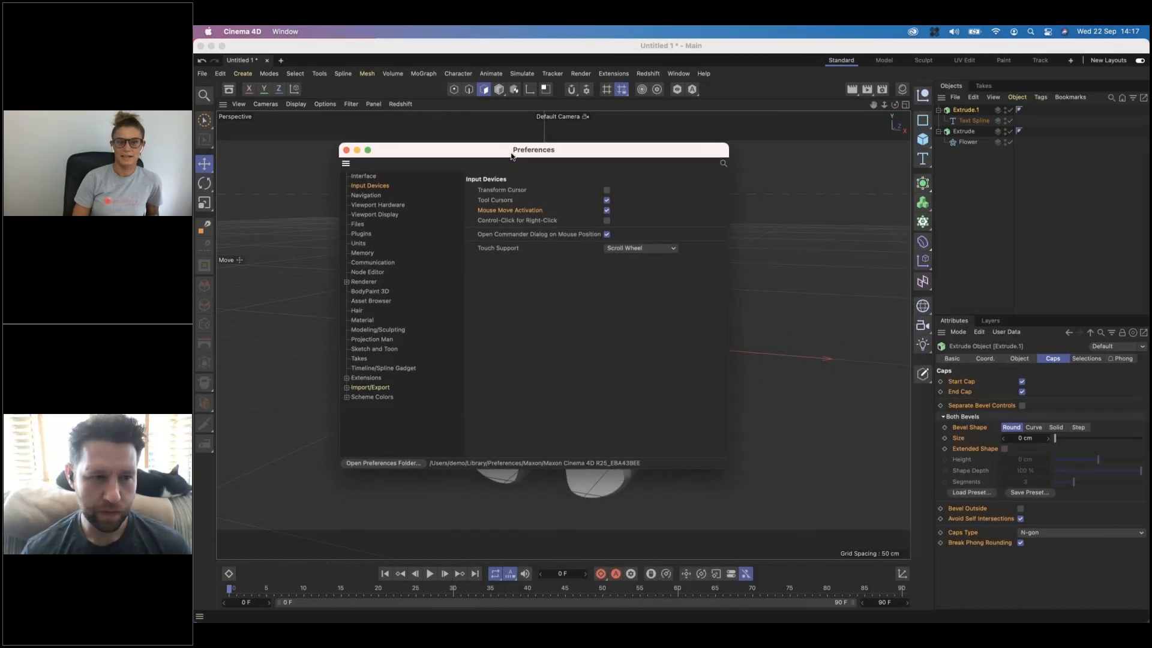
pyautogui.click(346, 150)
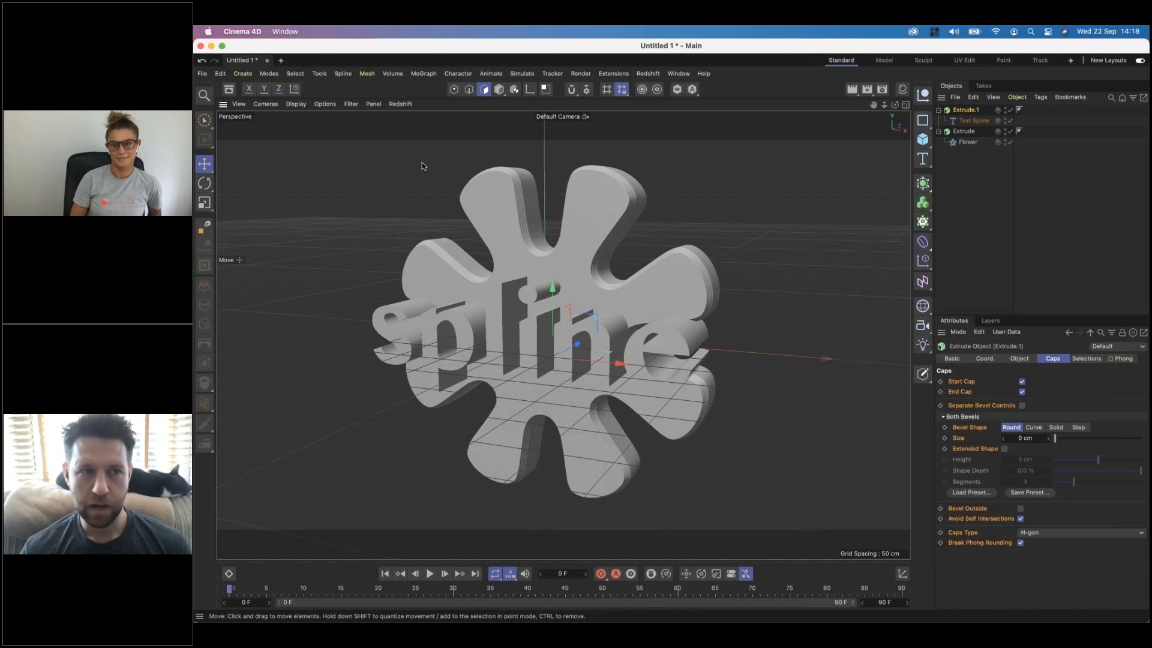
# Step: Try making the flower's Extrude object editable as a polygon object, and undo the conversion
pyautogui.scroll(2, 422, 167)
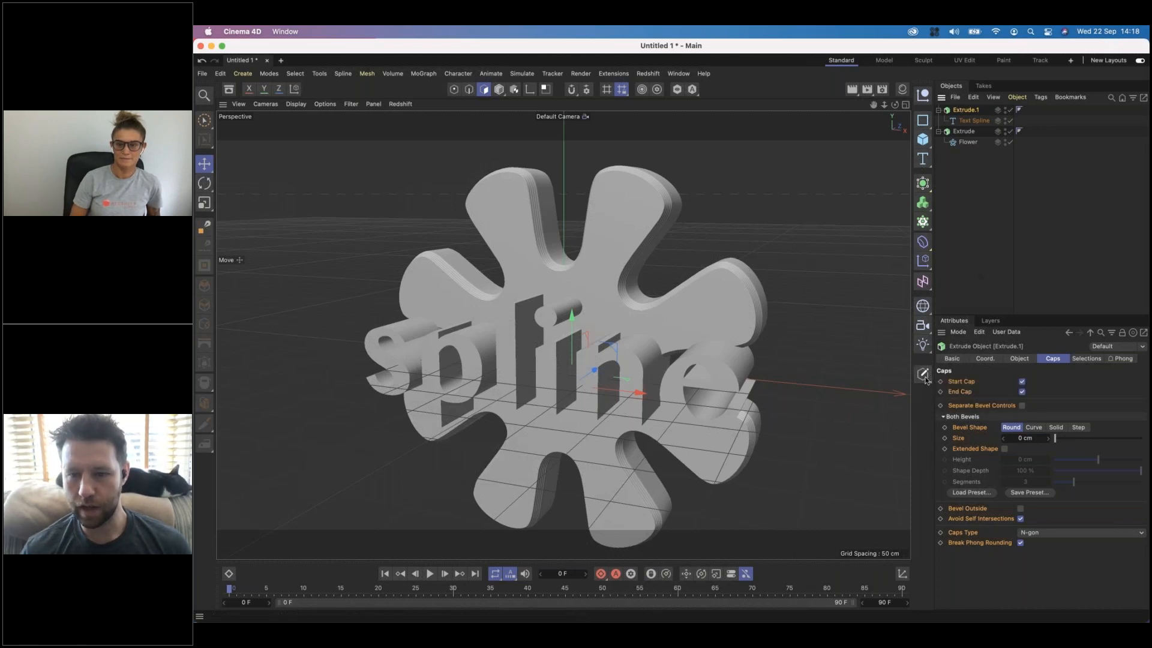
pyautogui.click(958, 131)
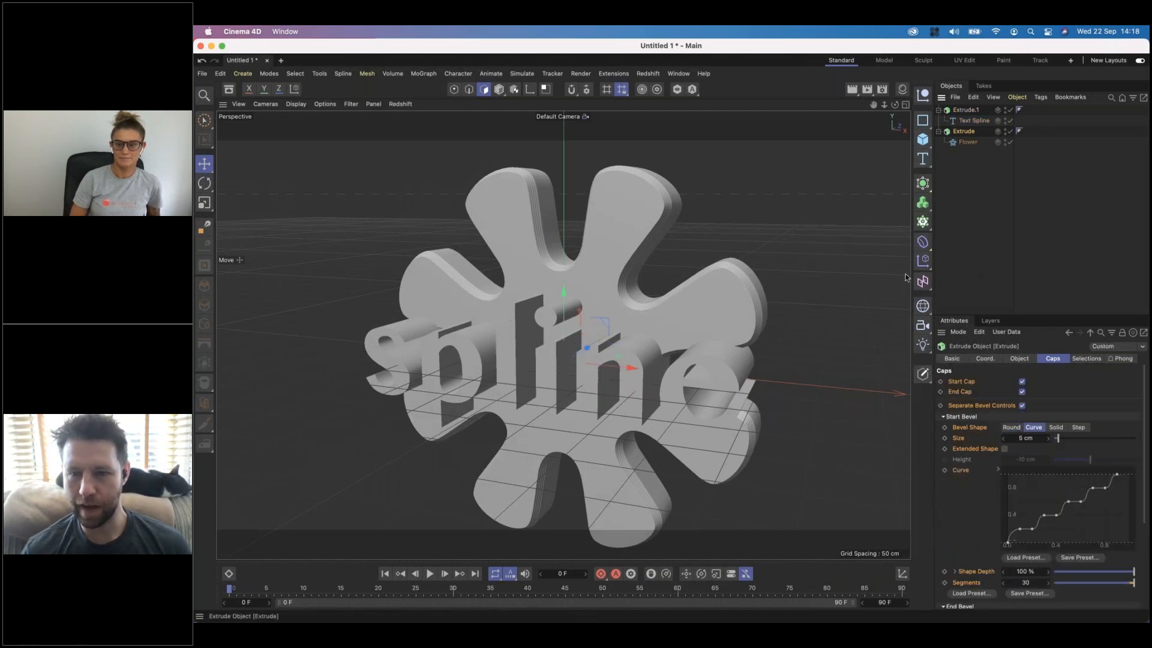
pyautogui.click(922, 374)
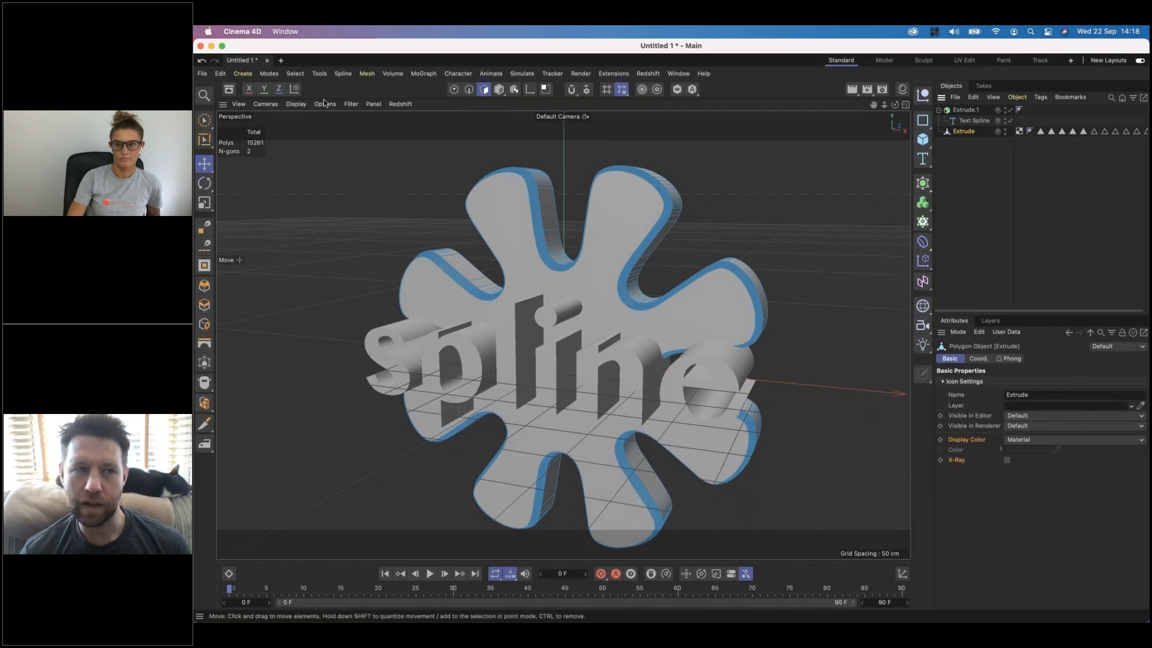
pyautogui.click(202, 61)
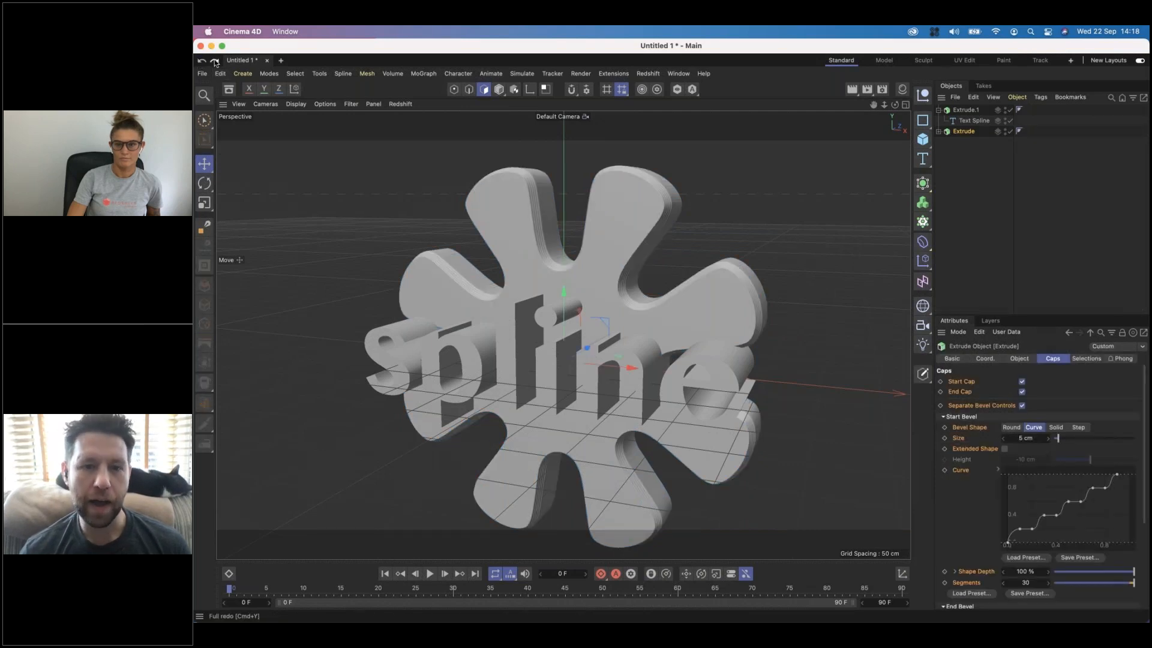
# Step: Redo the flower's conversion to an editable polygon object, and undo it again
pyautogui.click(215, 61)
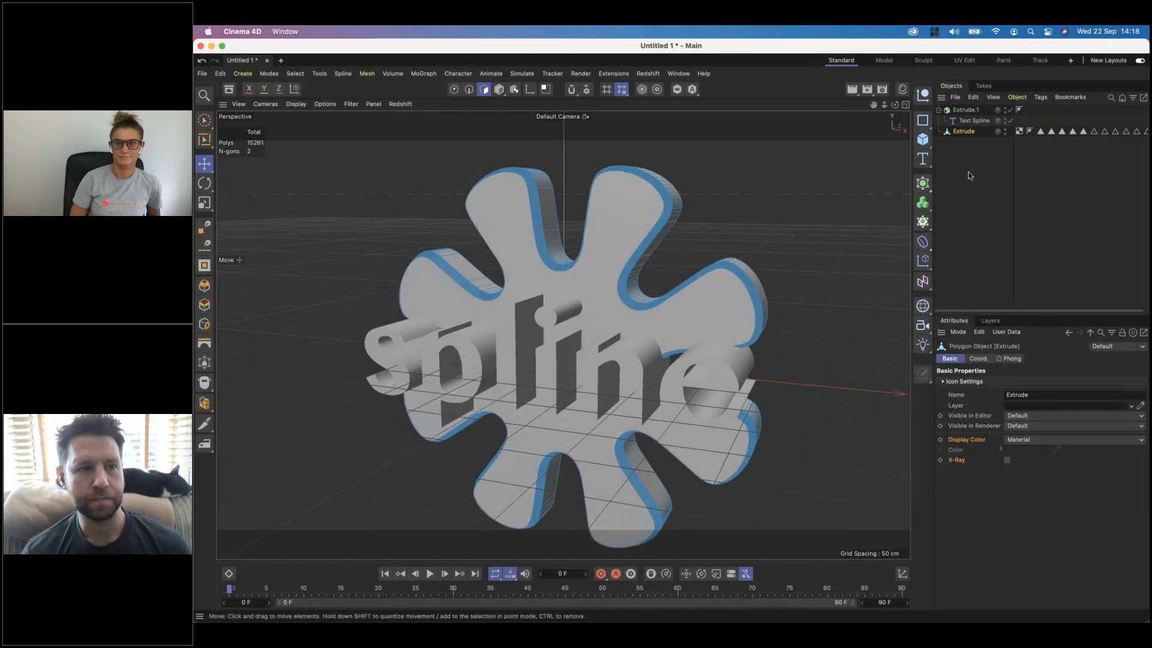
pyautogui.click(202, 60)
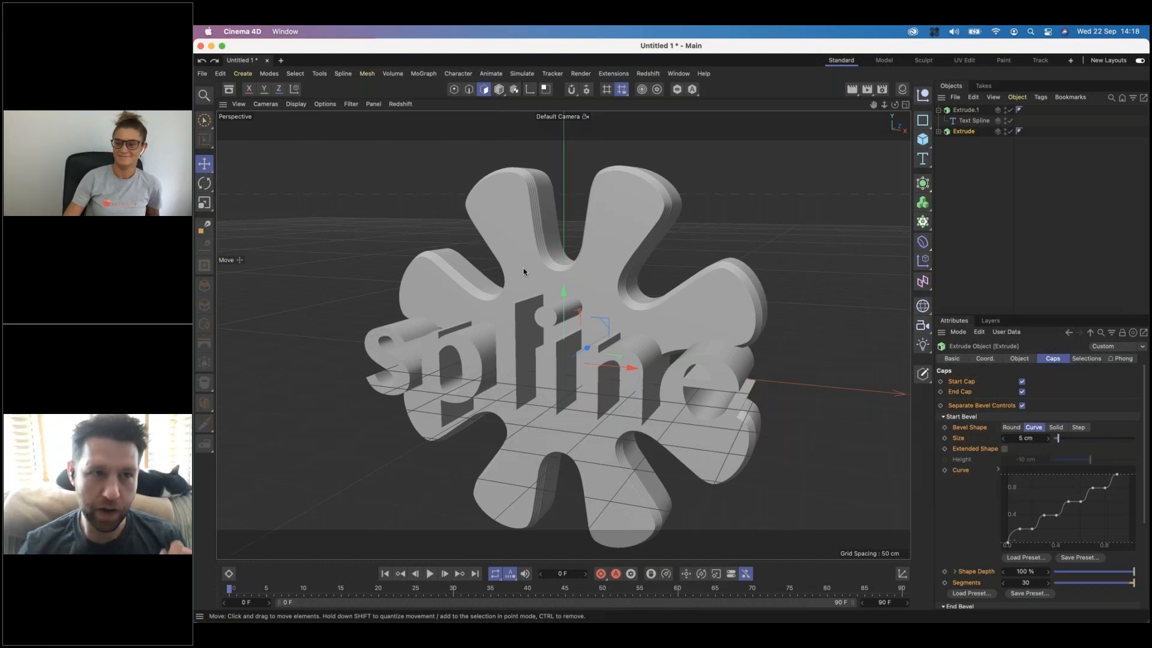
# Step: Create a new project and add a Lathe generator
pyautogui.click(281, 60)
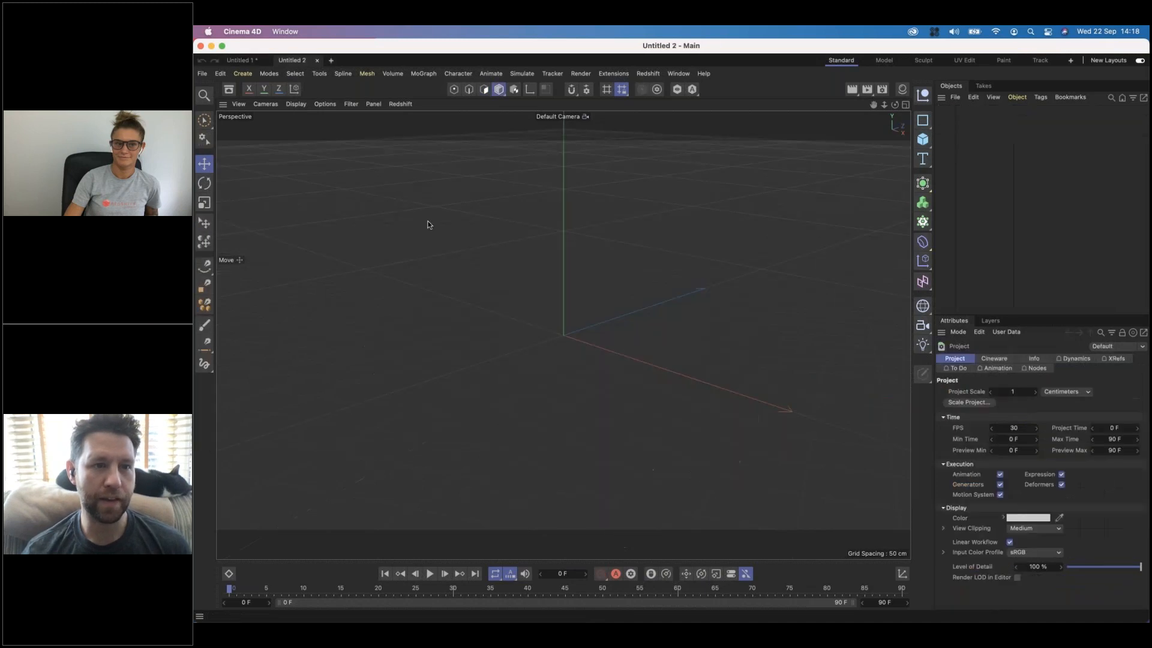
pyautogui.click(924, 187)
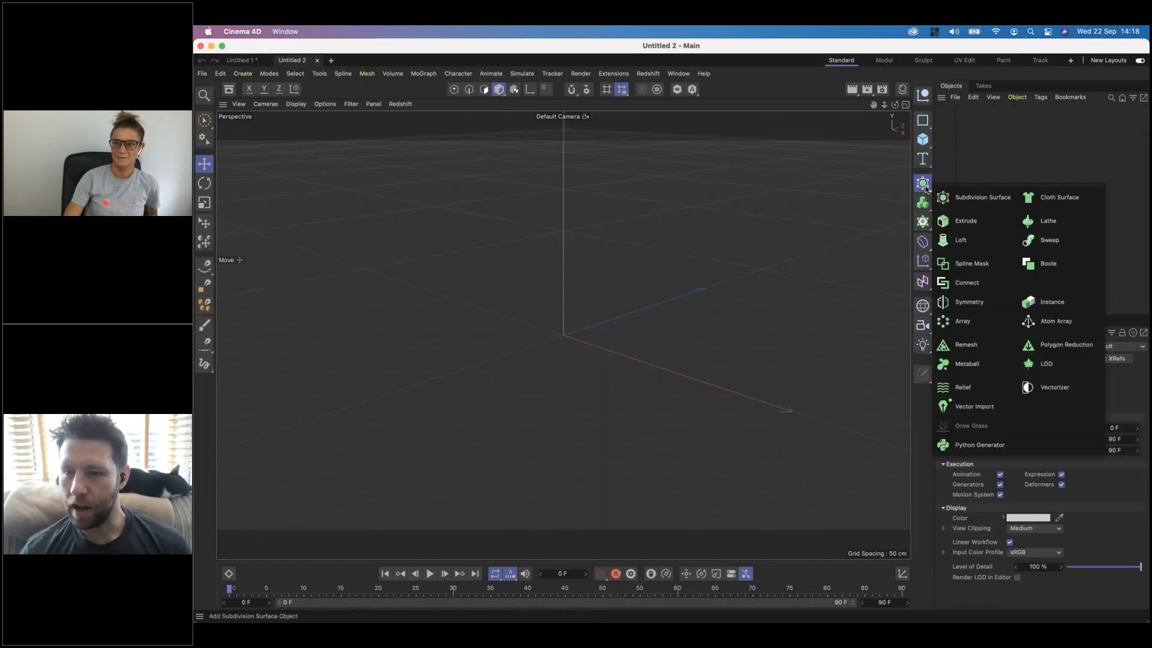
pyautogui.click(1058, 221)
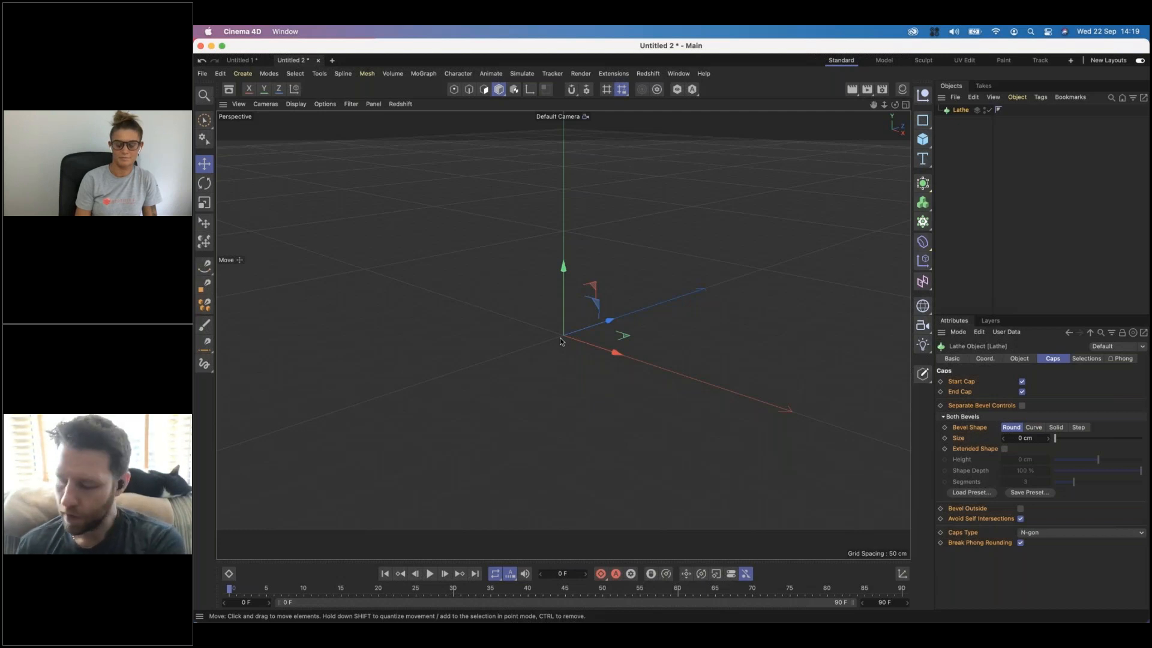
# Step: Draw an open Bezier half-profile of a goblet beside the vertical axis in the perspective view with the Spline Pen
pyautogui.scroll(1, 561, 342)
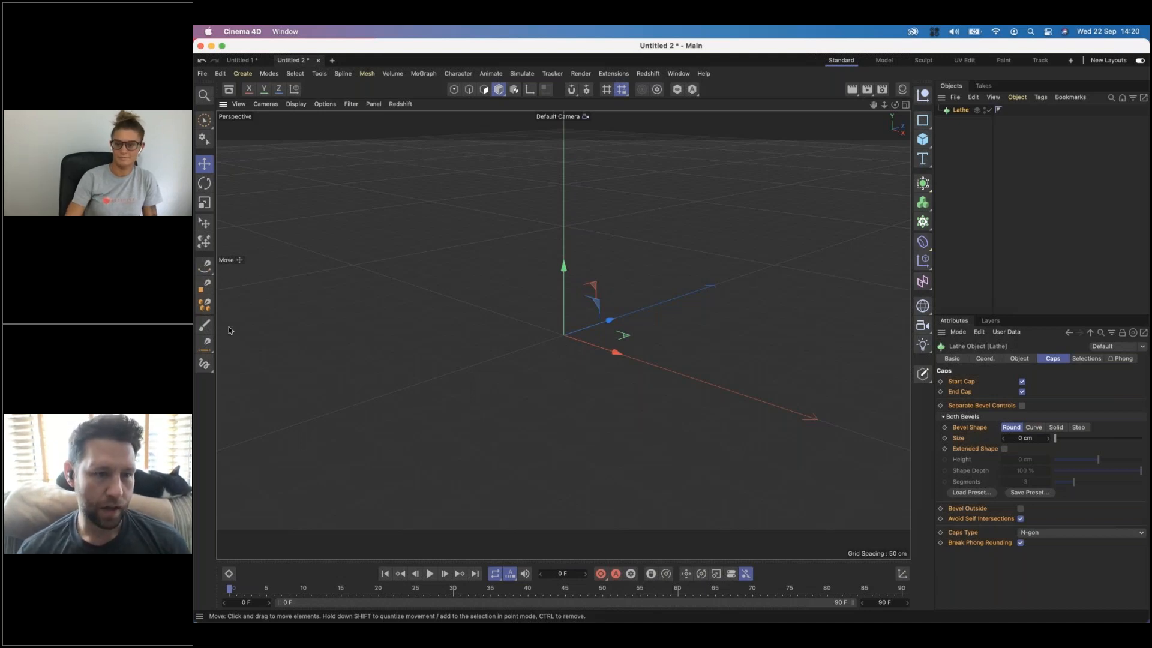
pyautogui.click(207, 271)
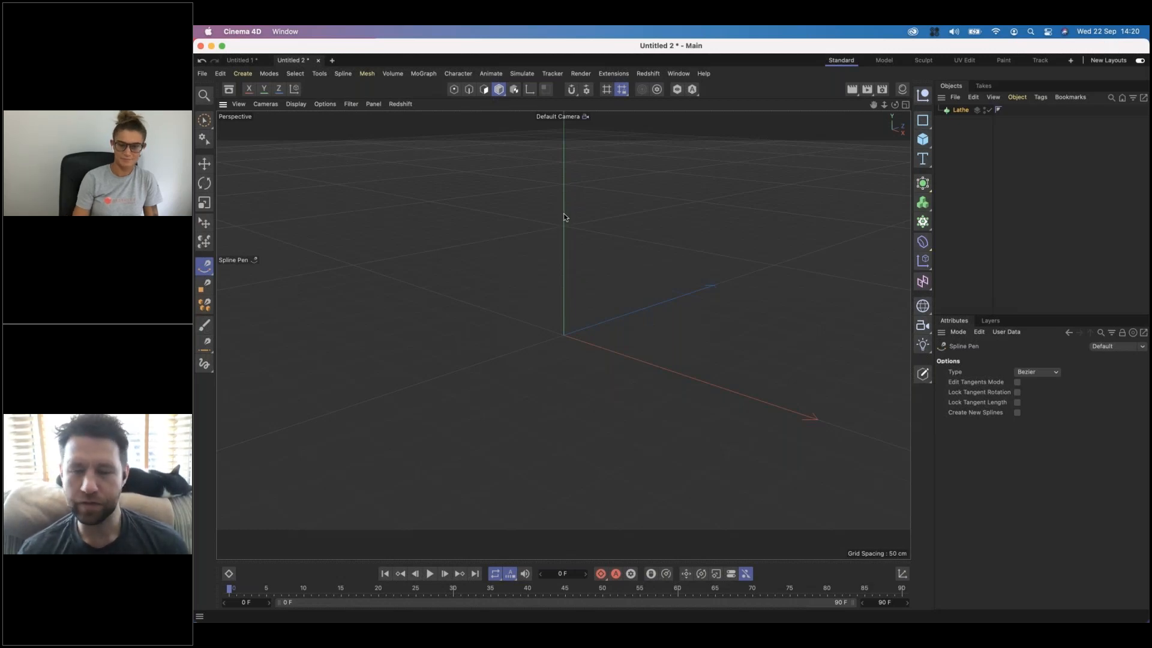
pyautogui.moveTo(569, 237); pyautogui.dragTo(603, 238)
pyautogui.moveTo(627, 172)
pyautogui.mouseDown()
pyautogui.moveTo(627, 150)
pyautogui.moveTo(645, 168)
pyautogui.mouseUp()
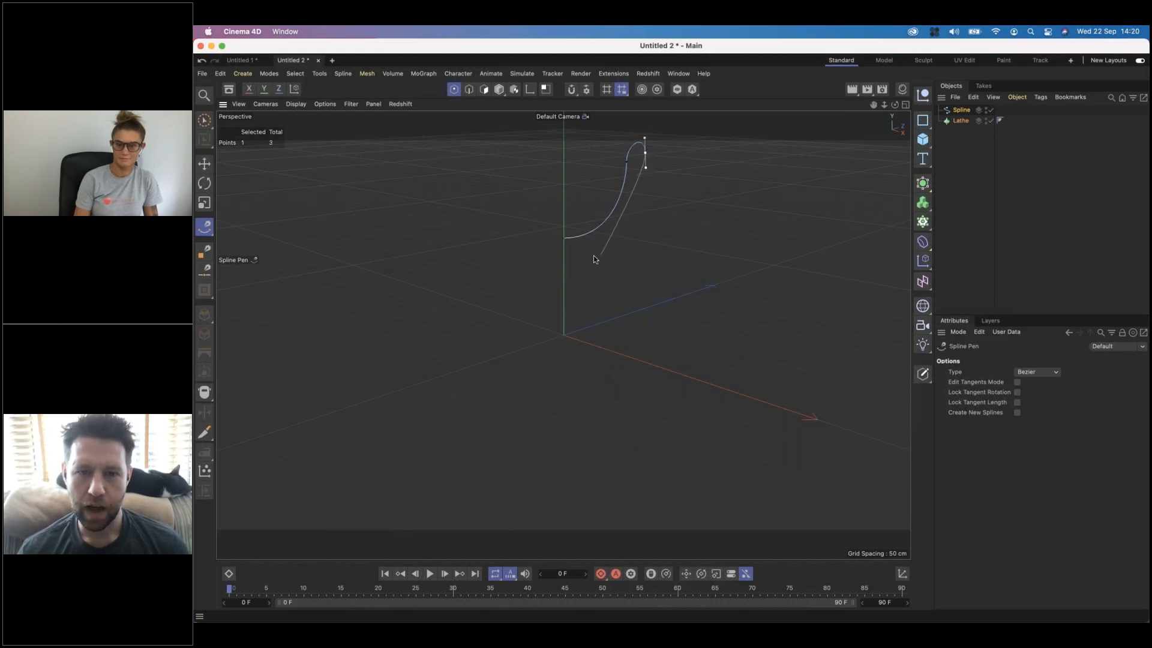
pyautogui.moveTo(603, 257); pyautogui.dragTo(578, 259)
pyautogui.moveTo(574, 341); pyautogui.dragTo(576, 353)
pyautogui.moveTo(628, 380); pyautogui.dragTo(563, 381)
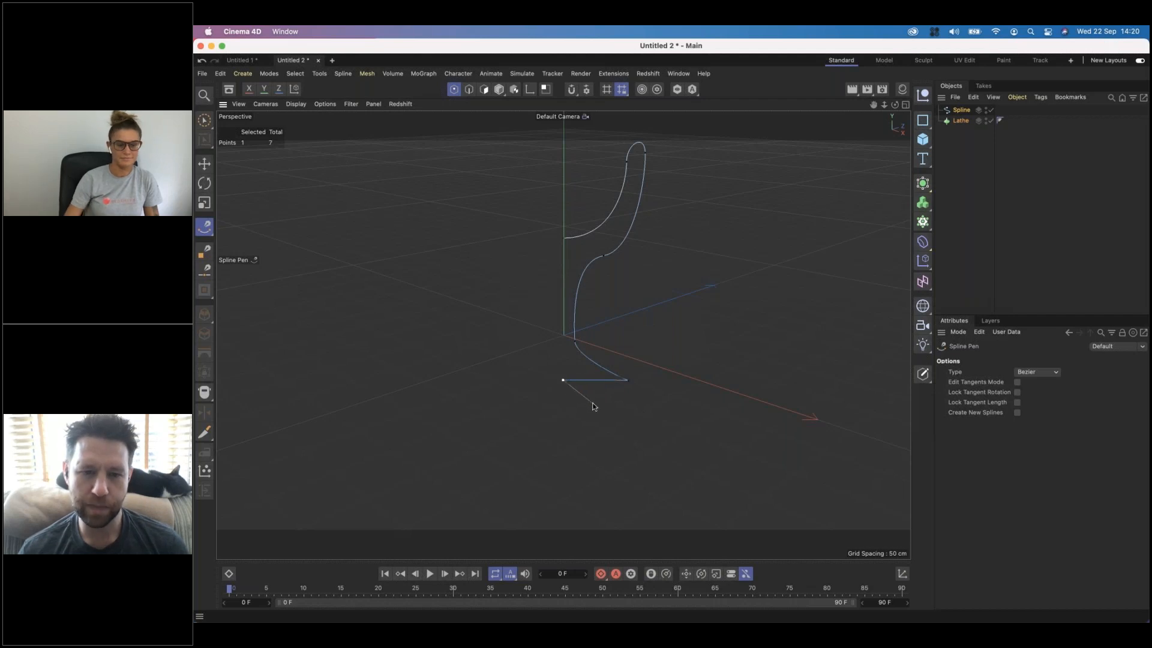
pyautogui.press('Escape')
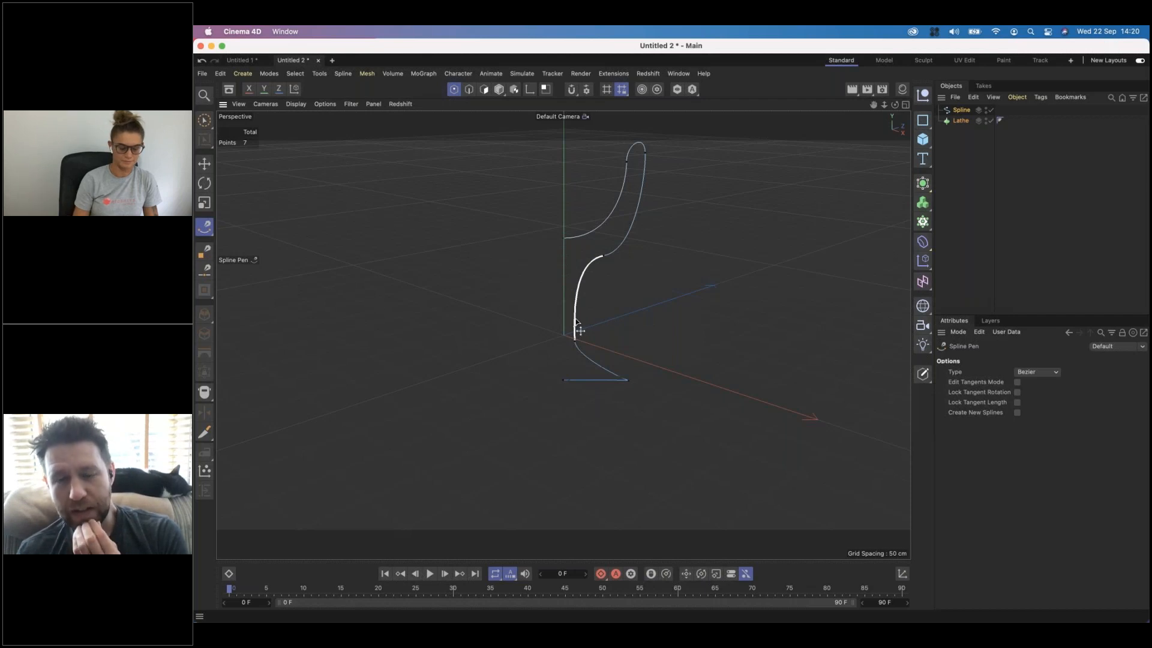
# Step: Check the drawn goblet profile from a lower angle, and delete the spline
pyautogui.keyDown('alt'); pyautogui.moveTo(556, 271); pyautogui.dragTo(618, 223); pyautogui.keyUp('alt')
pyautogui.click(961, 110)
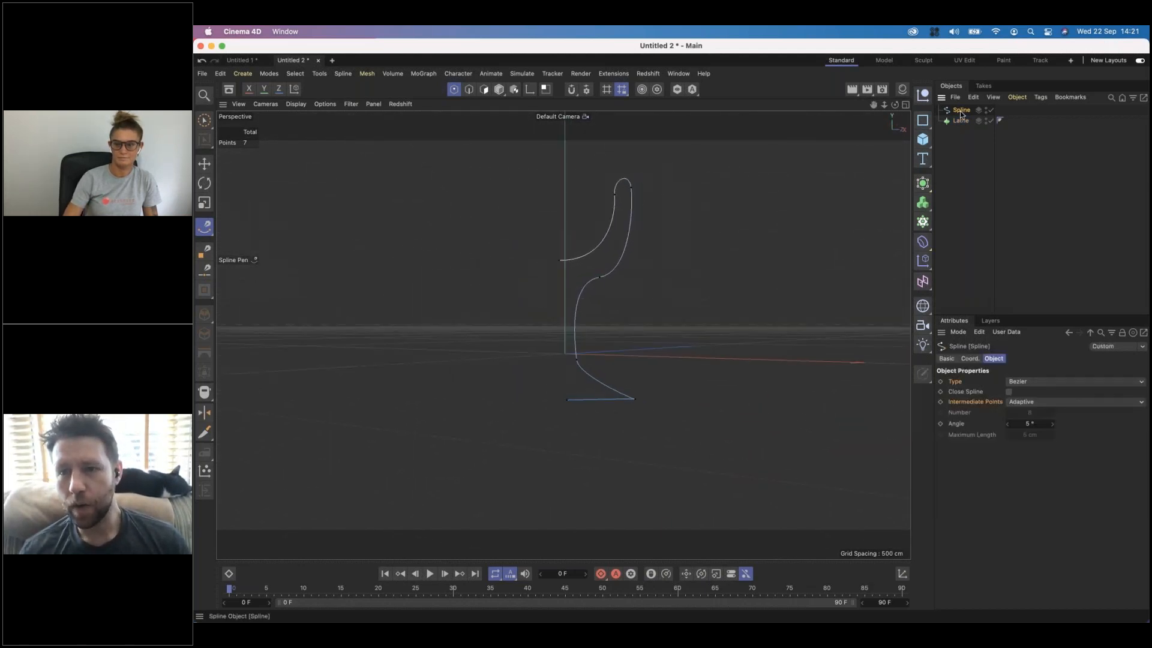
pyautogui.press('Delete')
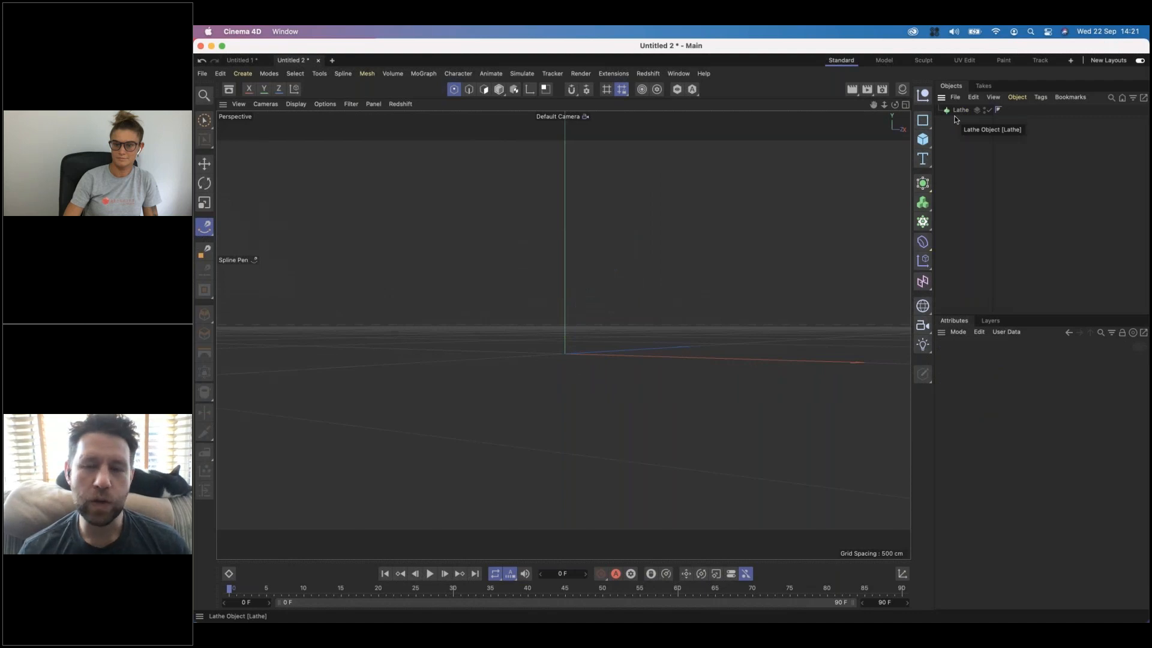
# Step: In the Front view, draw the goblet bowl's inner curve and rounded rim as a Bezier spline starting at the vertical axis
pyautogui.click(906, 106)
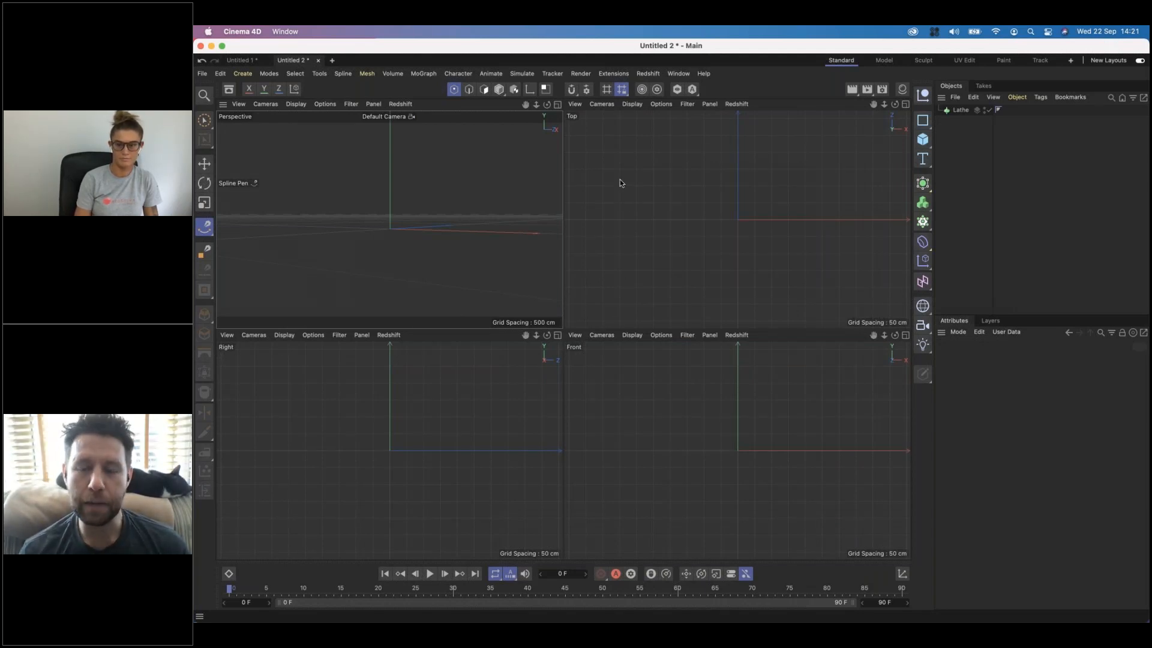
pyautogui.click(962, 111)
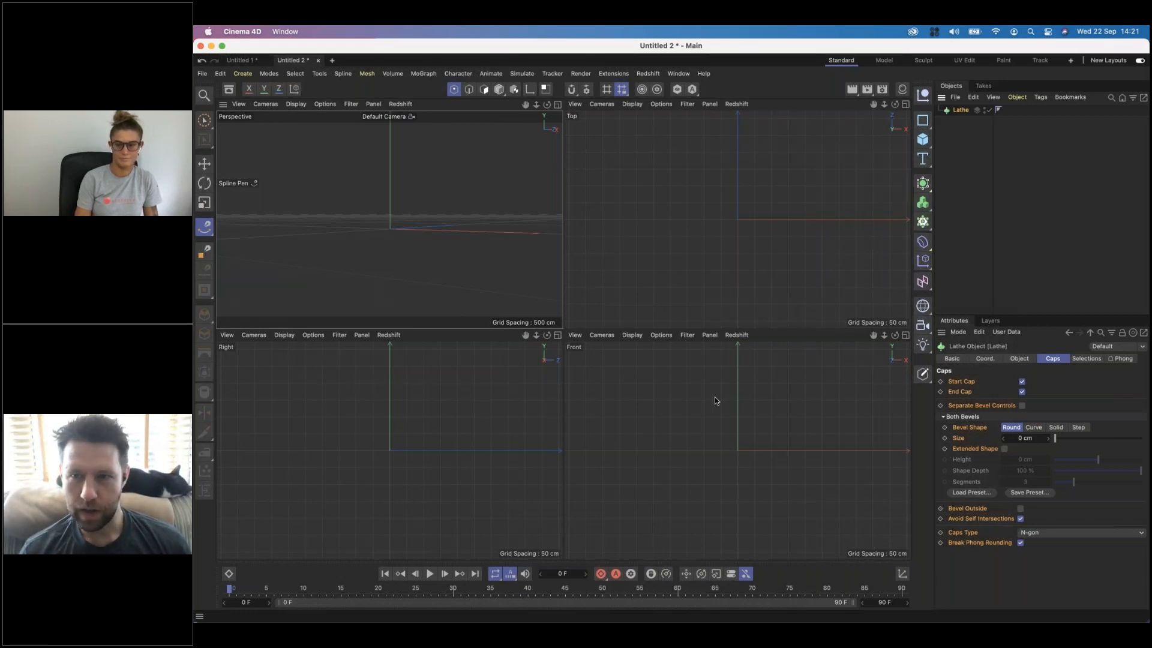
pyautogui.click(207, 229)
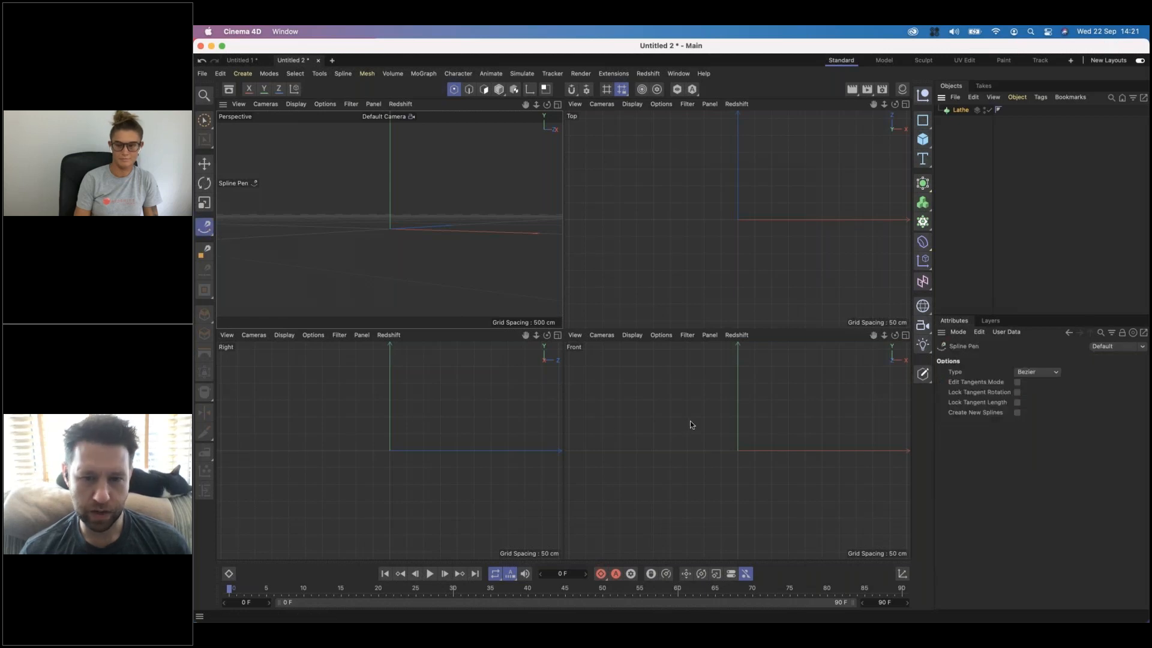
pyautogui.click(905, 335)
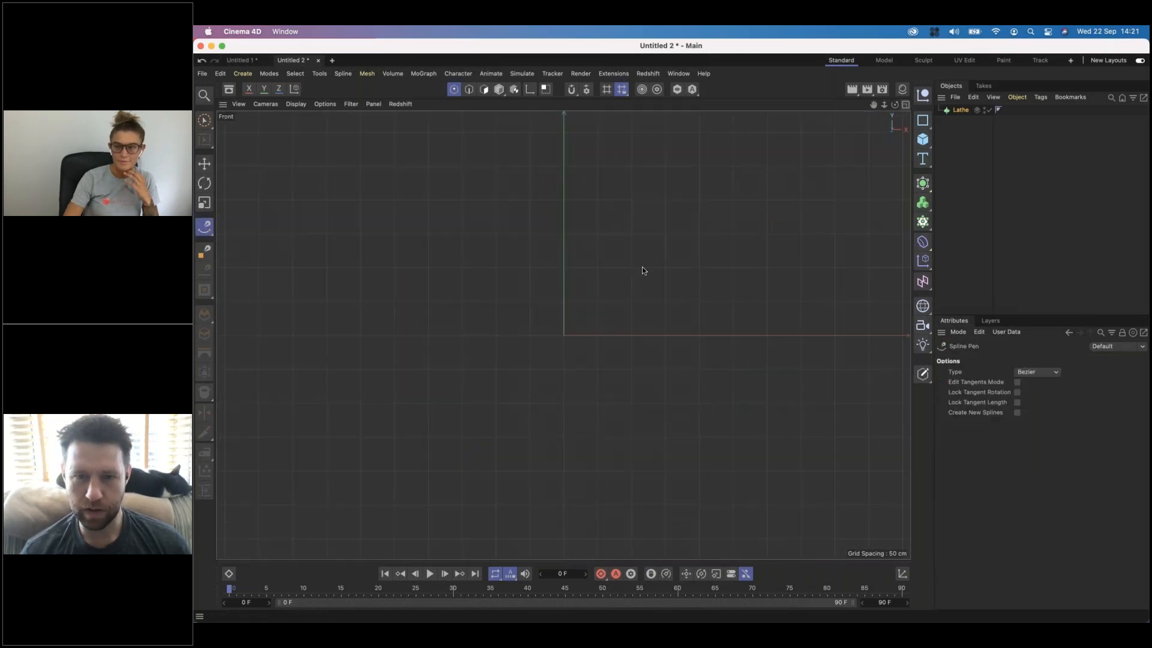
pyautogui.moveTo(565, 207); pyautogui.dragTo(615, 207)
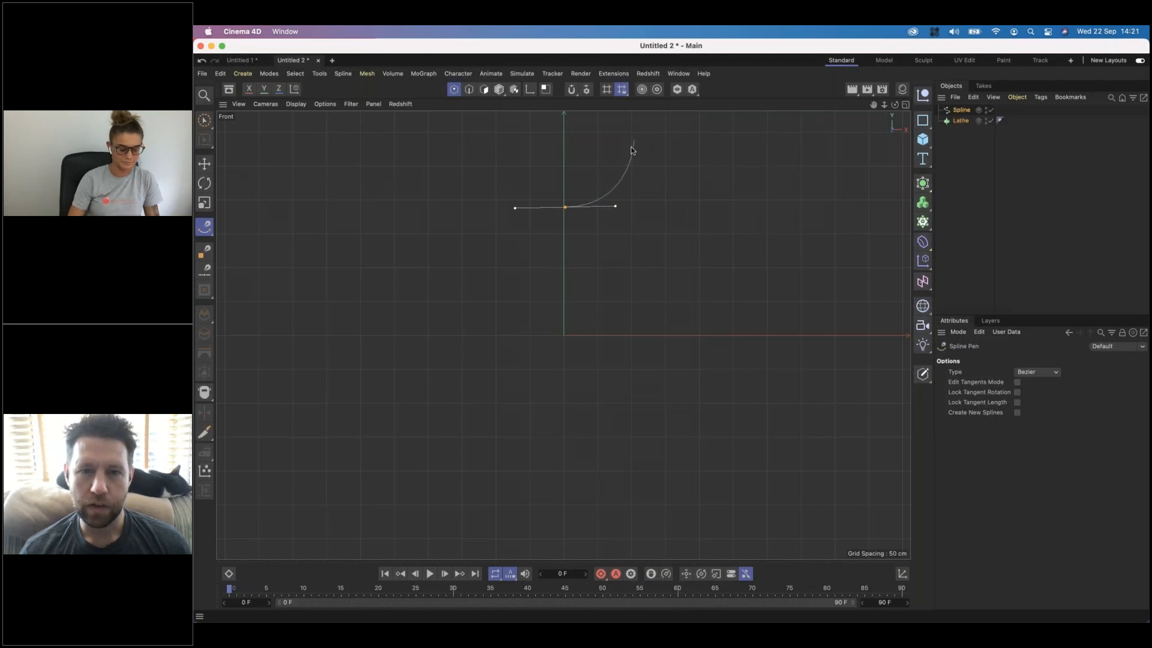
pyautogui.moveTo(630, 143); pyautogui.dragTo(630, 153)
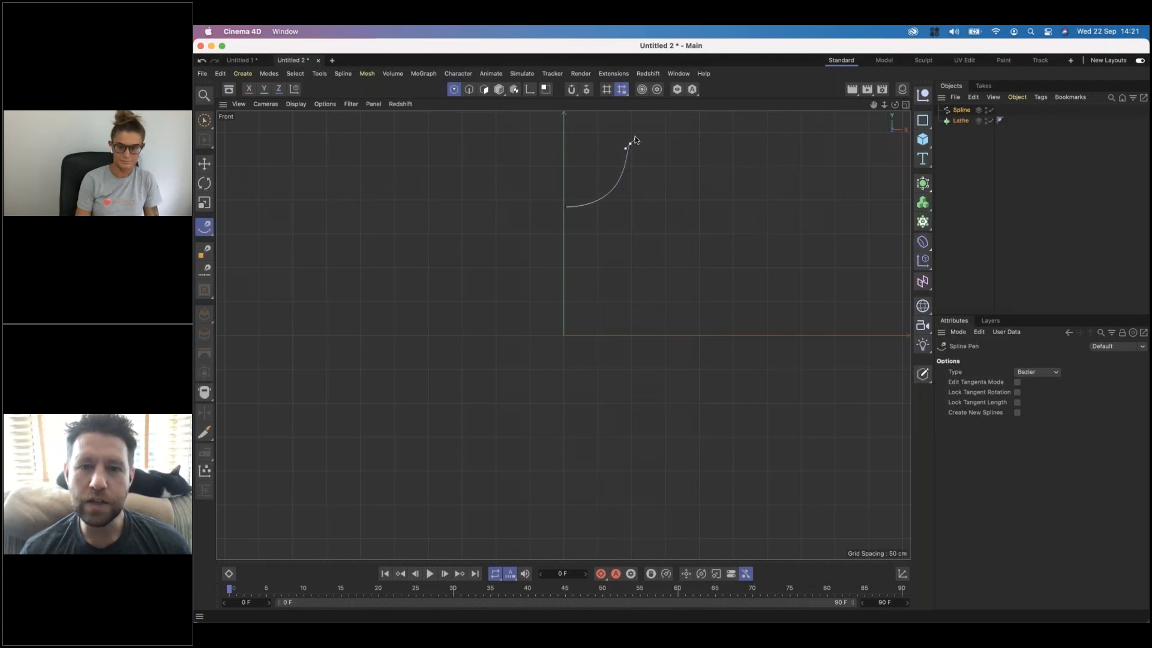
pyautogui.moveTo(640, 147); pyautogui.dragTo(640, 154)
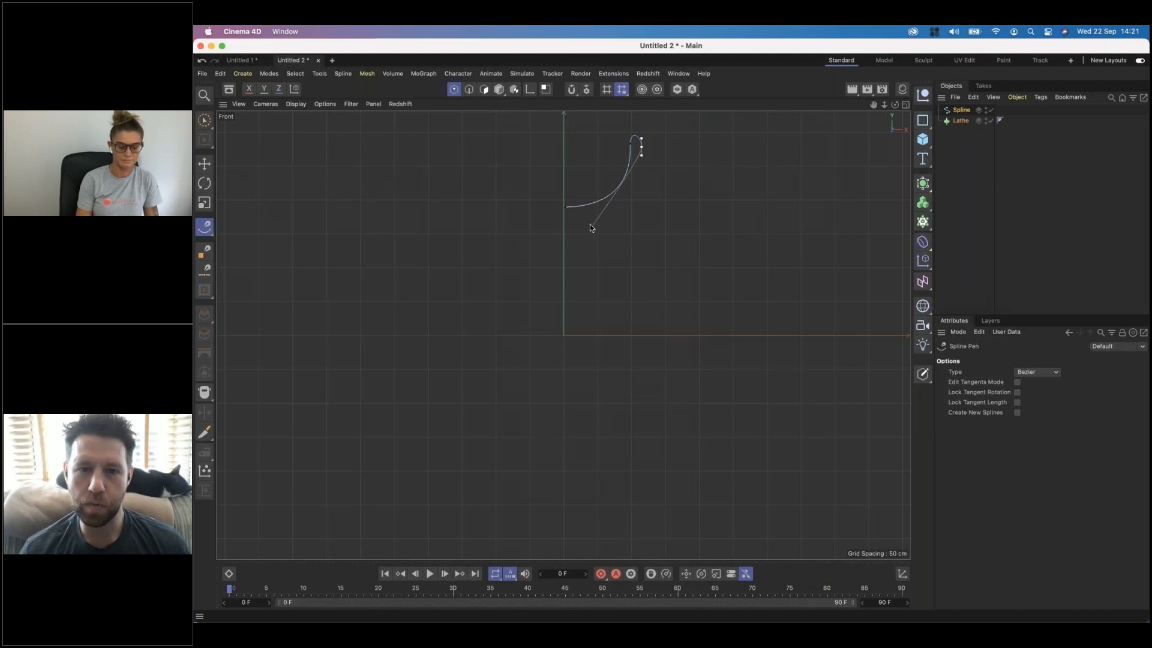
# Step: Continue the spline down the outer bowl, stem and foot back to the vertical axis, end it and deselect everything
pyautogui.moveTo(603, 223); pyautogui.dragTo(571, 272)
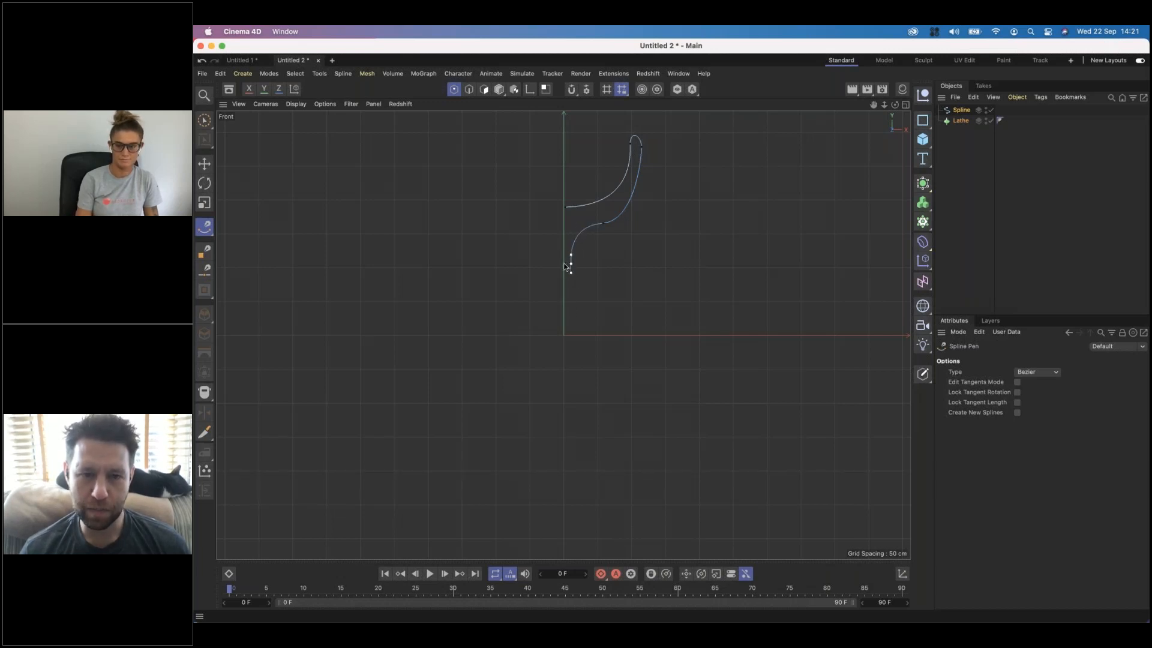
pyautogui.click(571, 336)
pyautogui.click(607, 363)
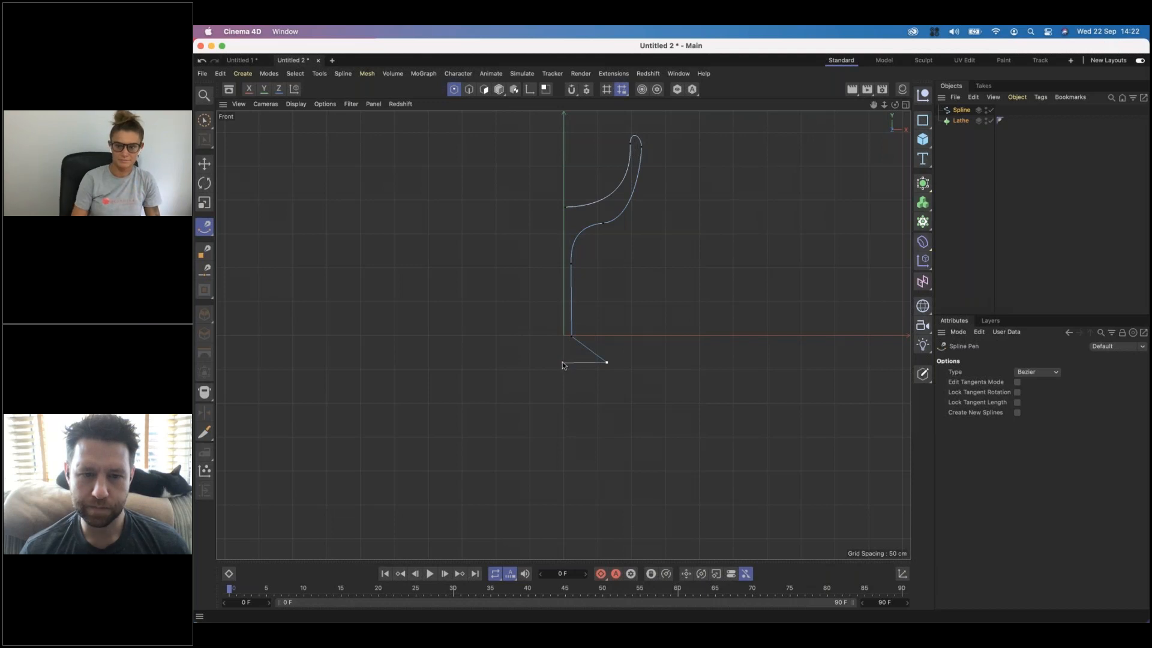
pyautogui.click(563, 362)
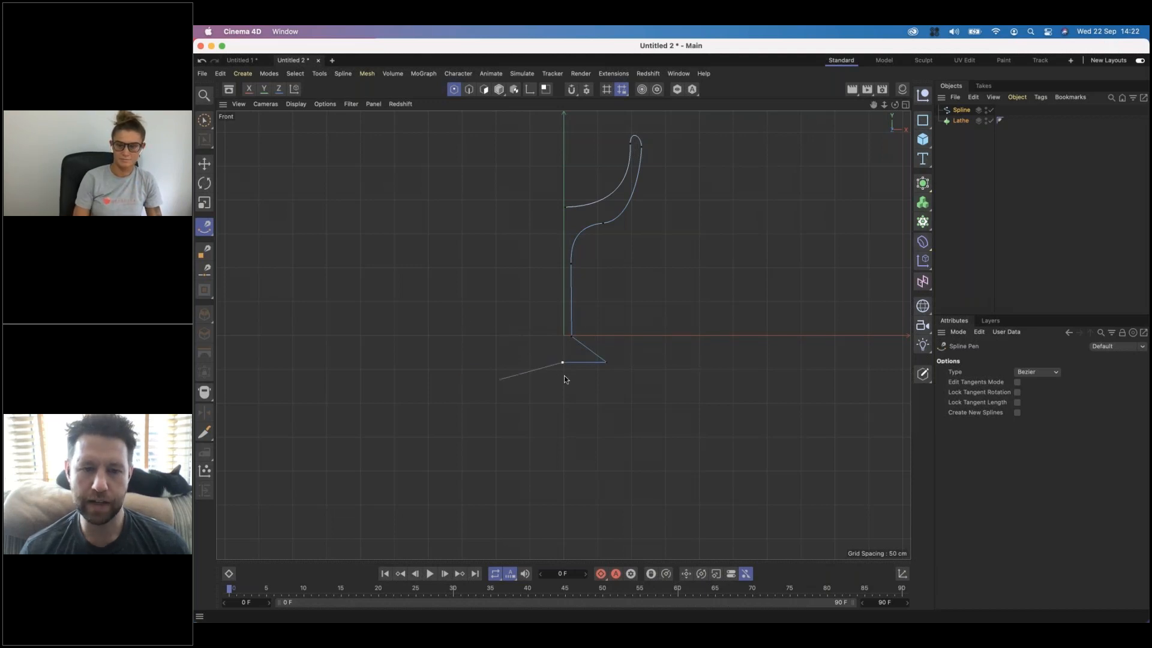
pyautogui.click(571, 336)
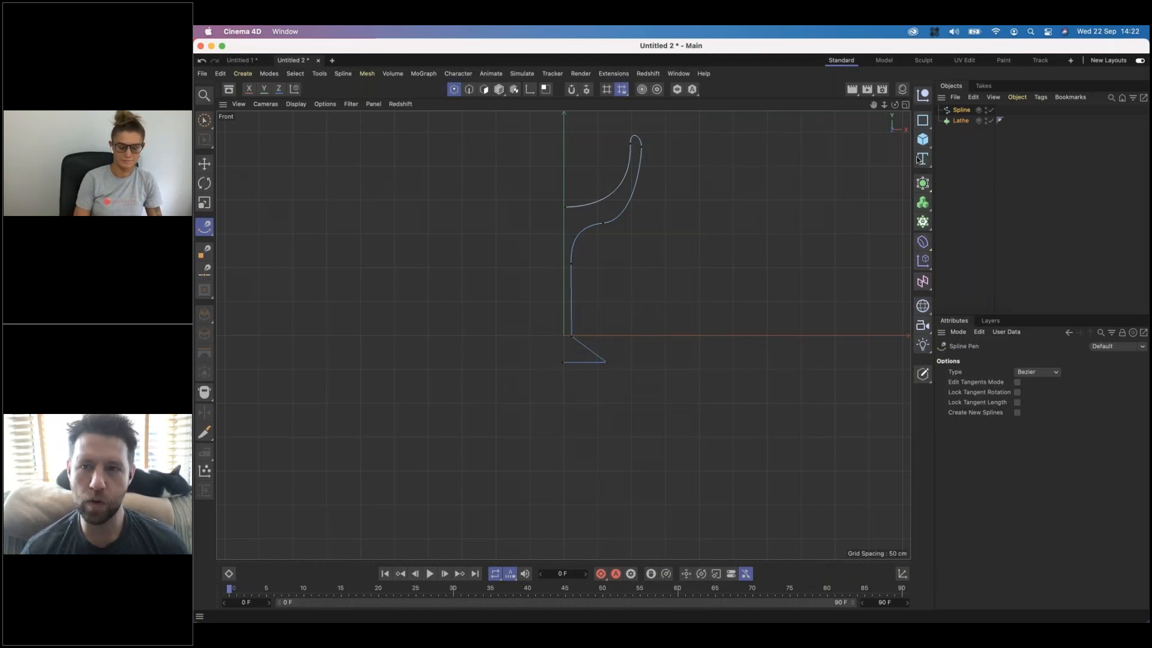
pyautogui.click(956, 157)
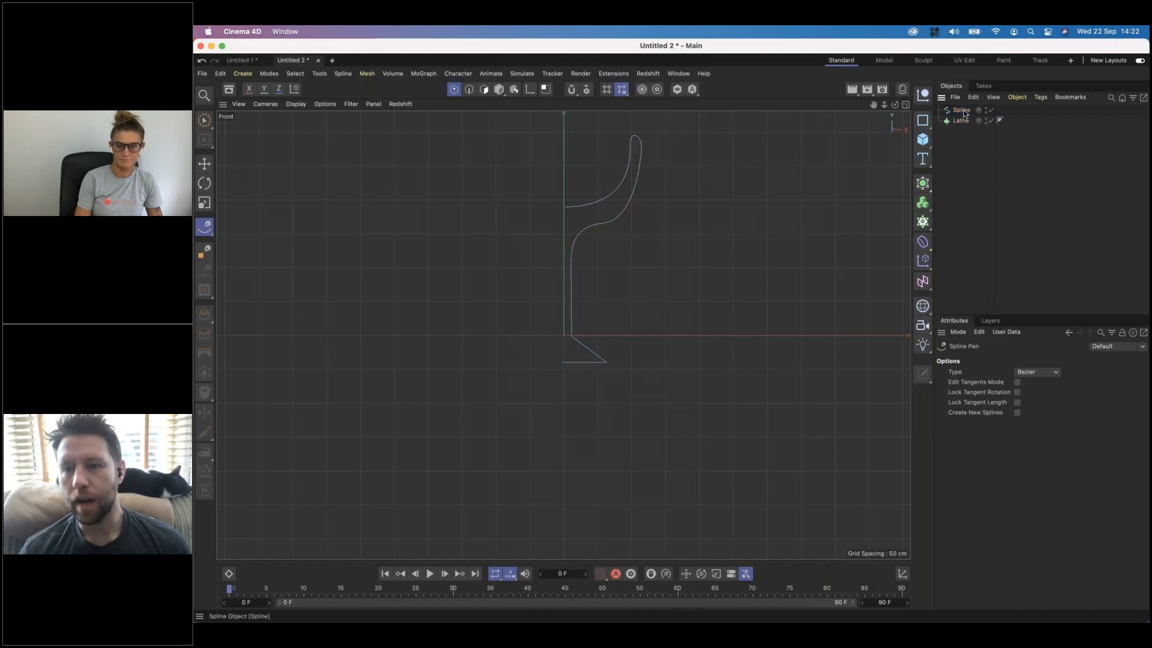
# Step: Make the profile spline a child of the Lathe object, and view the resulting goblet in the perspective view
pyautogui.click(962, 110)
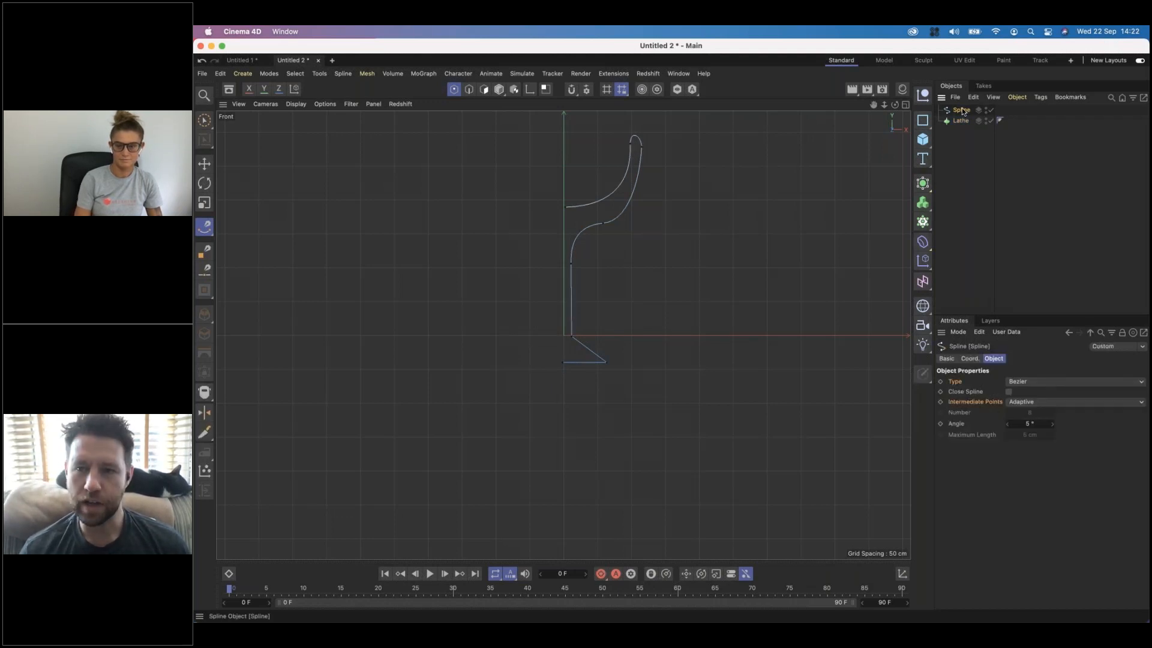
pyautogui.moveTo(962, 108); pyautogui.dragTo(961, 120)
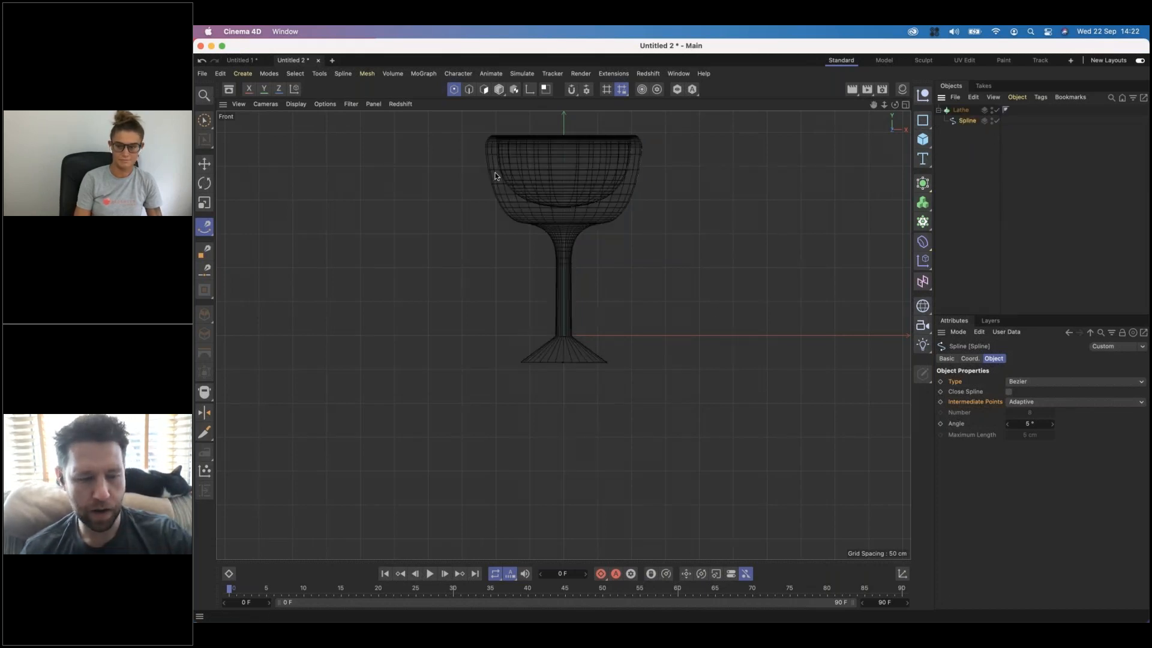
pyautogui.press('F1')
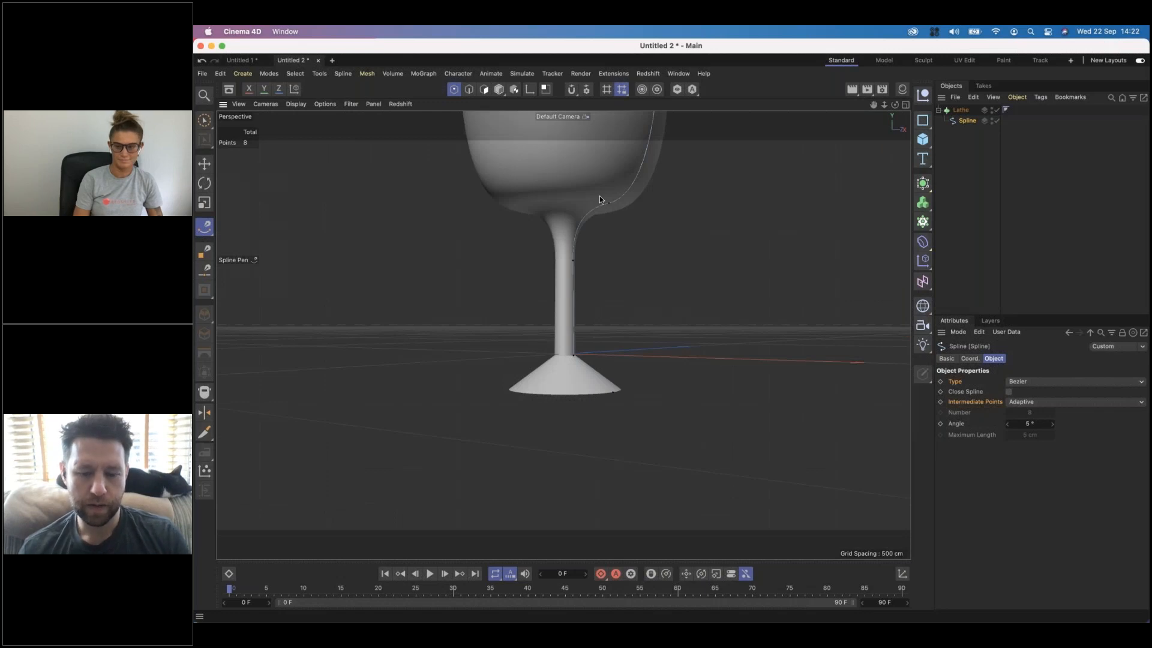
pyautogui.press('h')
pyautogui.keyDown('alt'); pyautogui.moveTo(599, 217); pyautogui.dragTo(585, 245); pyautogui.keyUp('alt')
pyautogui.scroll(-1, 585, 245)
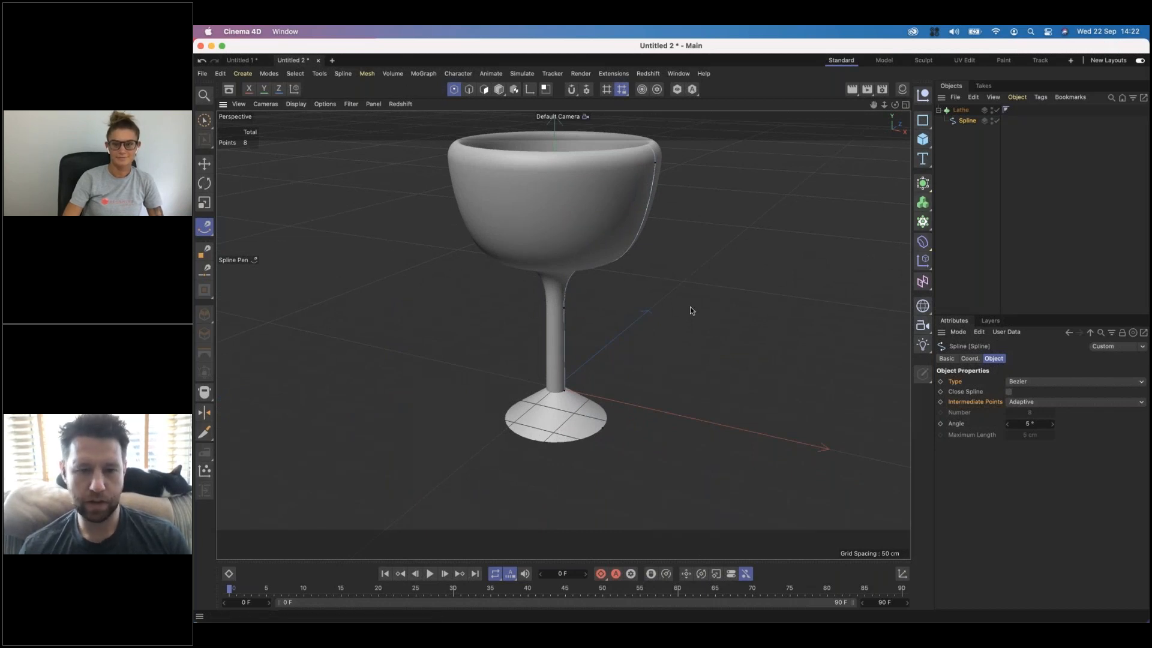
# Step: Widen the goblet's foot by moving its outer spline point outward along X, and raise the stem's bottom point slightly
pyautogui.press('e')
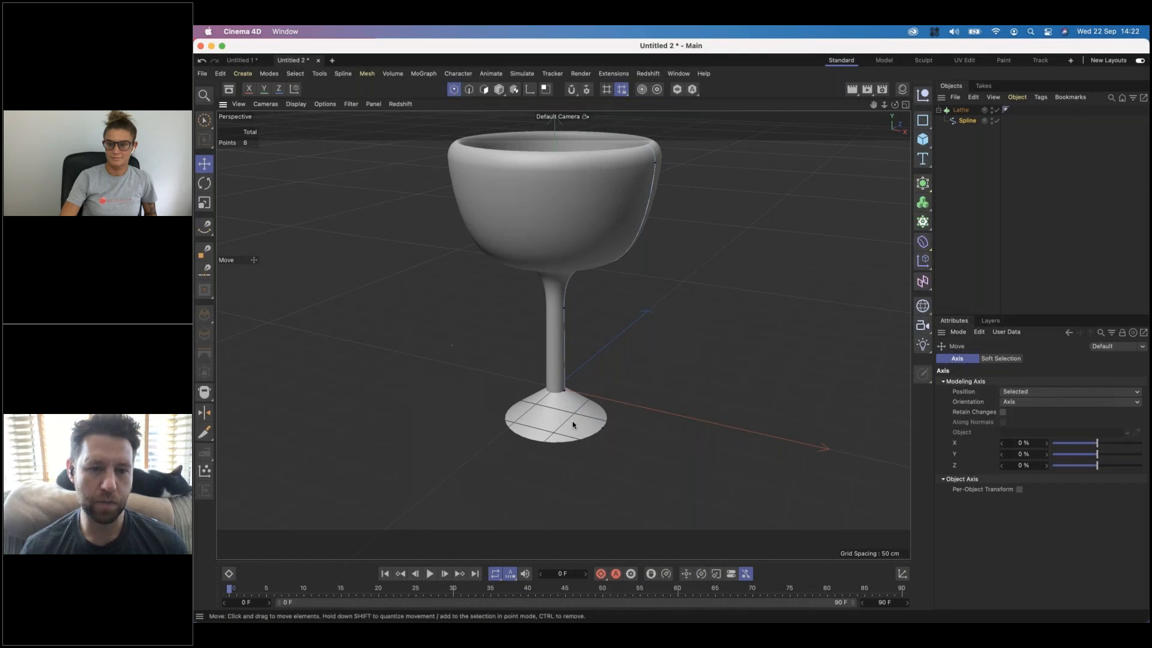
pyautogui.click(599, 428)
pyautogui.moveTo(670, 441); pyautogui.dragTo(696, 449)
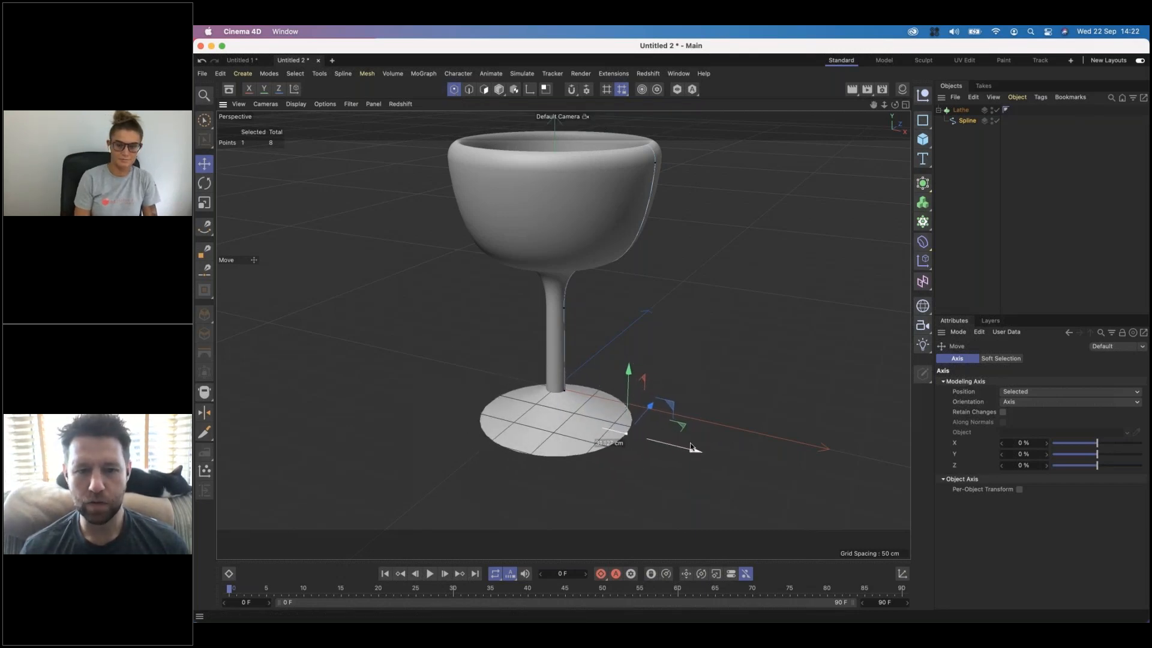
pyautogui.click(562, 389)
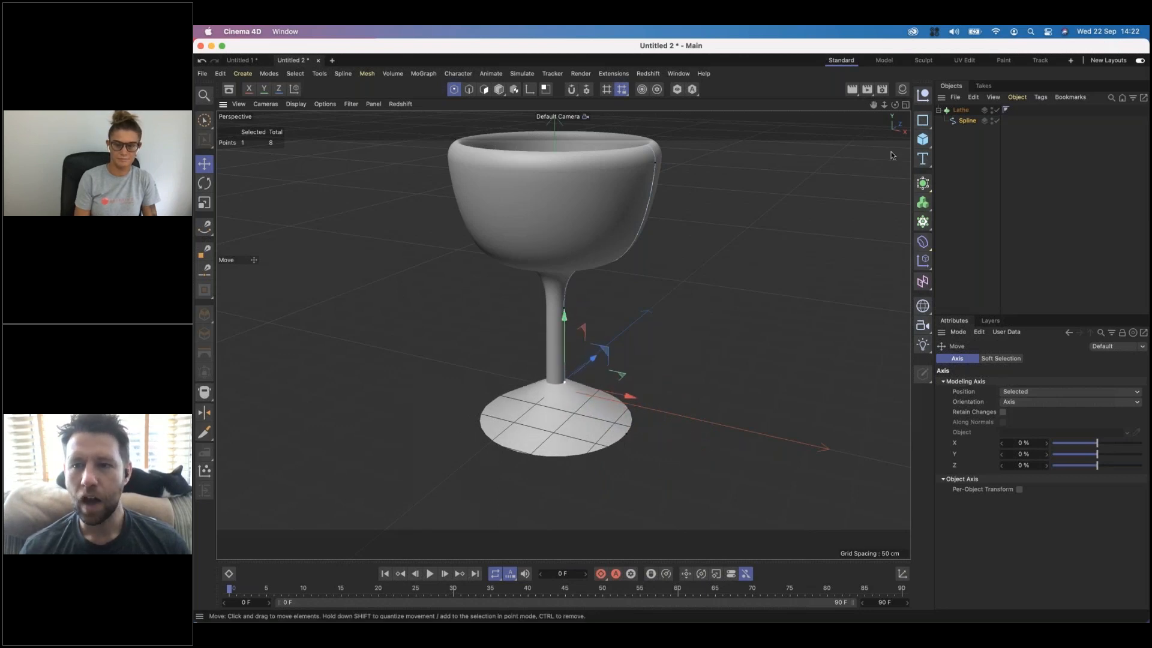
# Step: Disable the Lathe, lower the bowl's inner bottom spline point, and shift the rim's outer point slightly inward along X
pyautogui.click(997, 110)
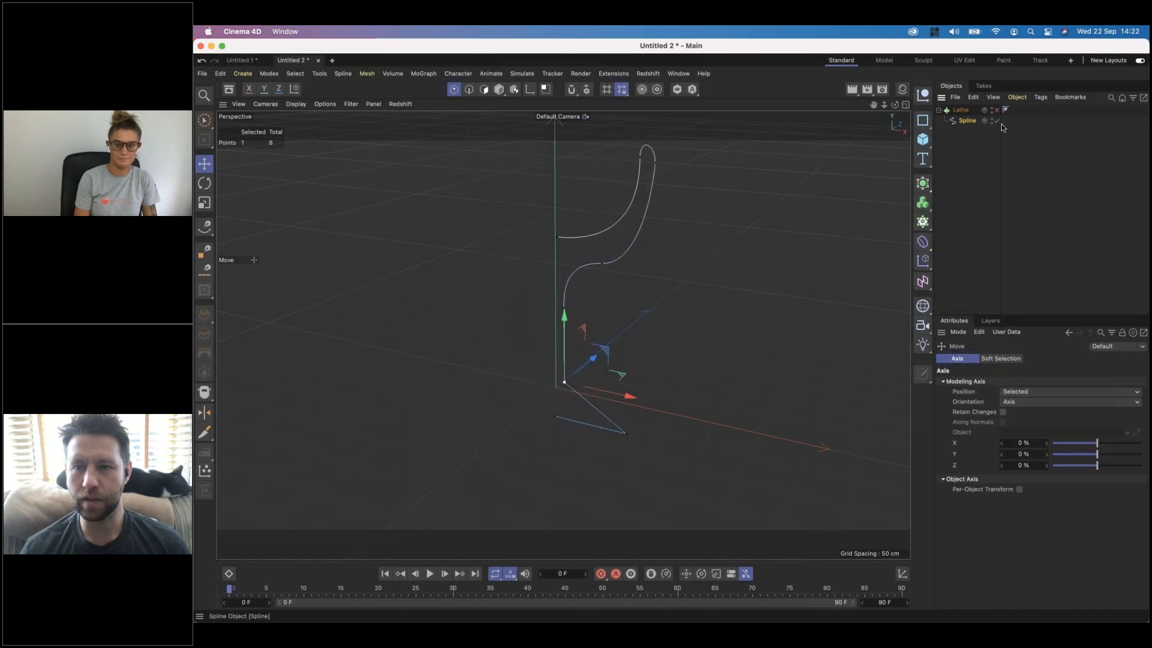
pyautogui.click(563, 240)
pyautogui.moveTo(557, 169); pyautogui.dragTo(557, 183)
pyautogui.click(655, 163)
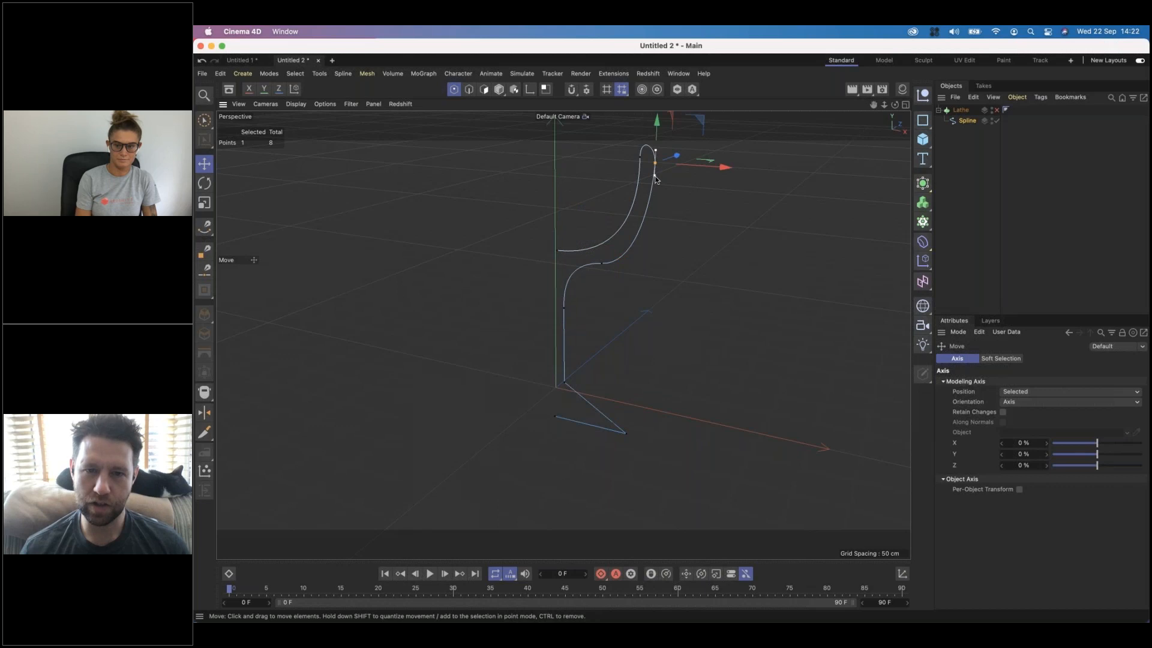
pyautogui.moveTo(682, 167); pyautogui.dragTo(688, 168)
# Step: Re-enable the Lathe and flare the bowl into a wide, shallow shape by moving its rim spline points outward along X
pyautogui.click(601, 262)
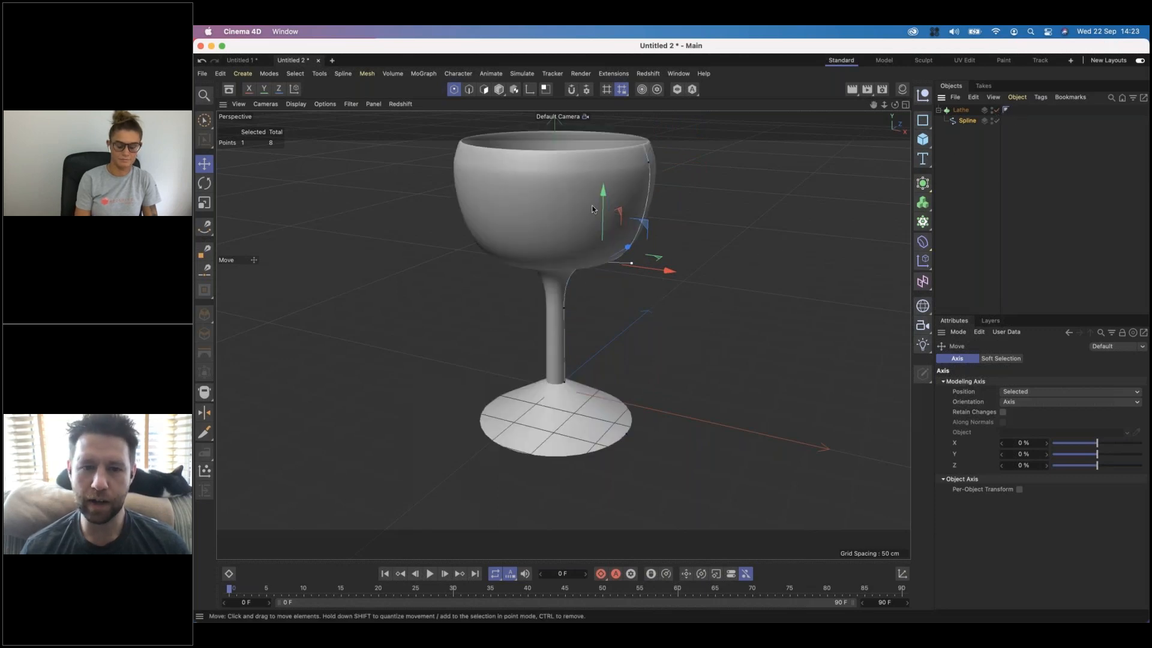
pyautogui.moveTo(602, 198); pyautogui.dragTo(602, 200)
pyautogui.click(647, 148)
pyautogui.moveTo(688, 169); pyautogui.dragTo(809, 178)
pyautogui.click(662, 150)
pyautogui.moveTo(702, 158); pyautogui.dragTo(834, 180)
pyautogui.keyDown('alt'); pyautogui.moveTo(671, 210); pyautogui.dragTo(665, 310); pyautogui.keyUp('alt')
pyautogui.click(589, 262)
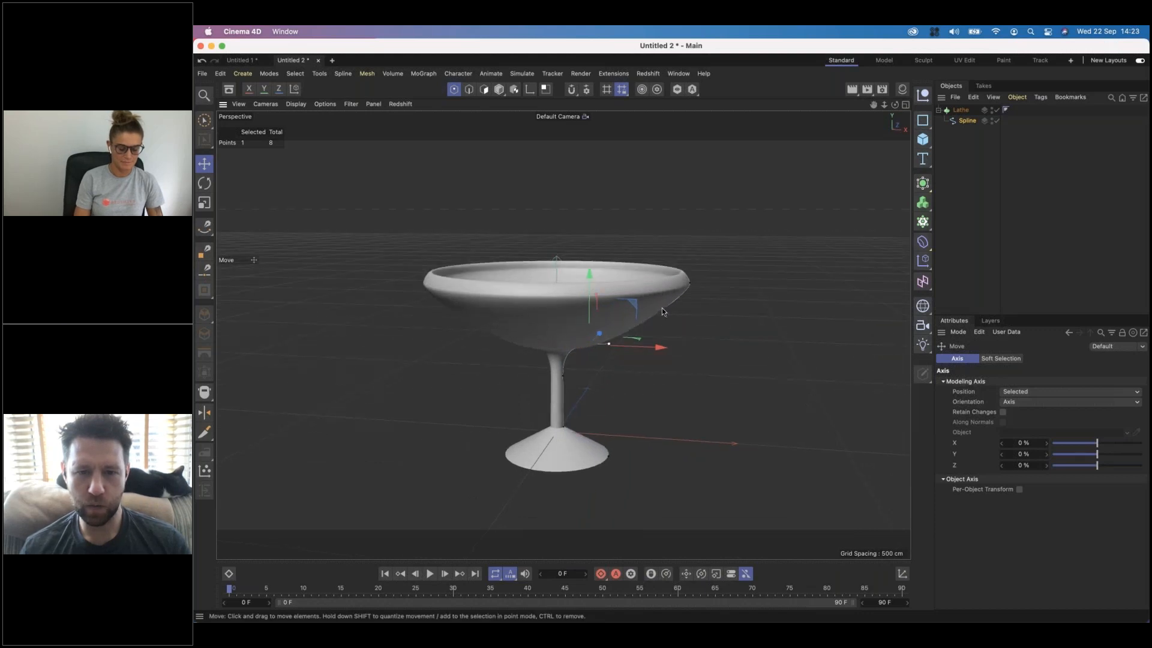
# Step: Add a spline point on the bowl's outer curve, and nudge the bowl's inner bottom point toward the centre axis along X
pyautogui.keyDown('ctrl'); pyautogui.click(662, 307); pyautogui.keyUp('ctrl')
pyautogui.keyDown('alt'); pyautogui.moveTo(638, 312); pyautogui.dragTo(547, 316); pyautogui.keyUp('alt')
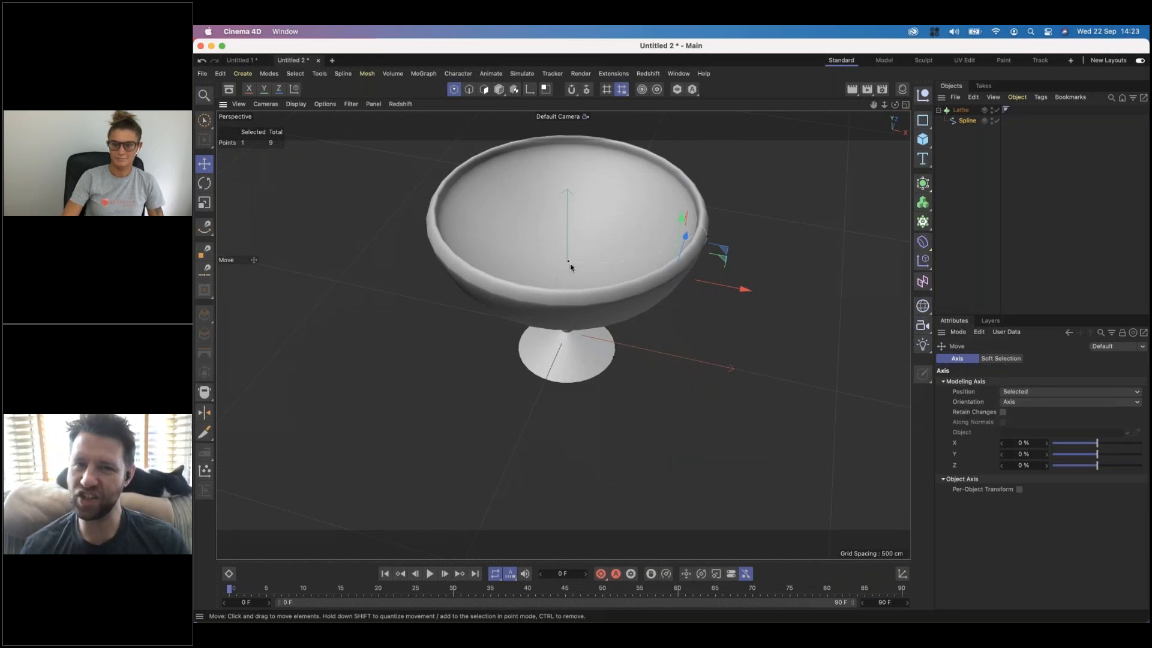
pyautogui.keyDown('alt'); pyautogui.moveTo(567, 261); pyautogui.dragTo(822, 250, button='right'); pyautogui.keyUp('alt')
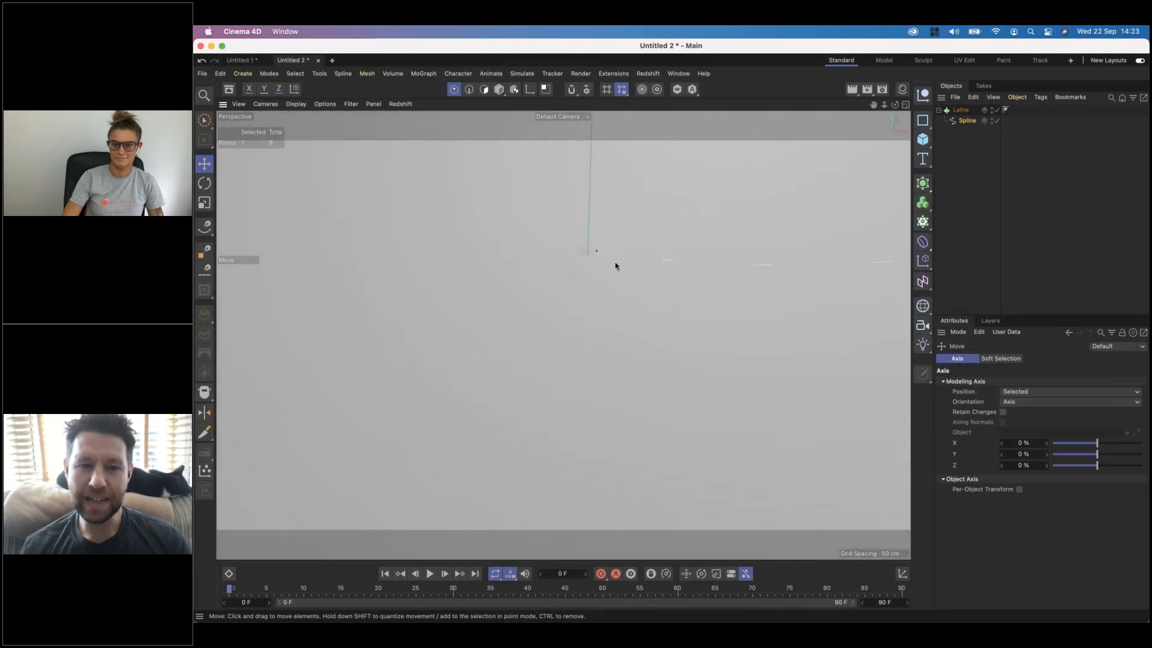
pyautogui.keyDown('alt'); pyautogui.moveTo(608, 288); pyautogui.dragTo(603, 308, button='middle'); pyautogui.keyUp('alt')
pyautogui.keyDown('alt'); pyautogui.moveTo(570, 287); pyautogui.dragTo(684, 272, button='right'); pyautogui.keyUp('alt')
pyautogui.keyDown('alt'); pyautogui.moveTo(700, 284); pyautogui.dragTo(757, 340); pyautogui.keyUp('alt')
pyautogui.keyDown('alt'); pyautogui.moveTo(721, 331); pyautogui.dragTo(647, 318, button='middle'); pyautogui.keyUp('alt')
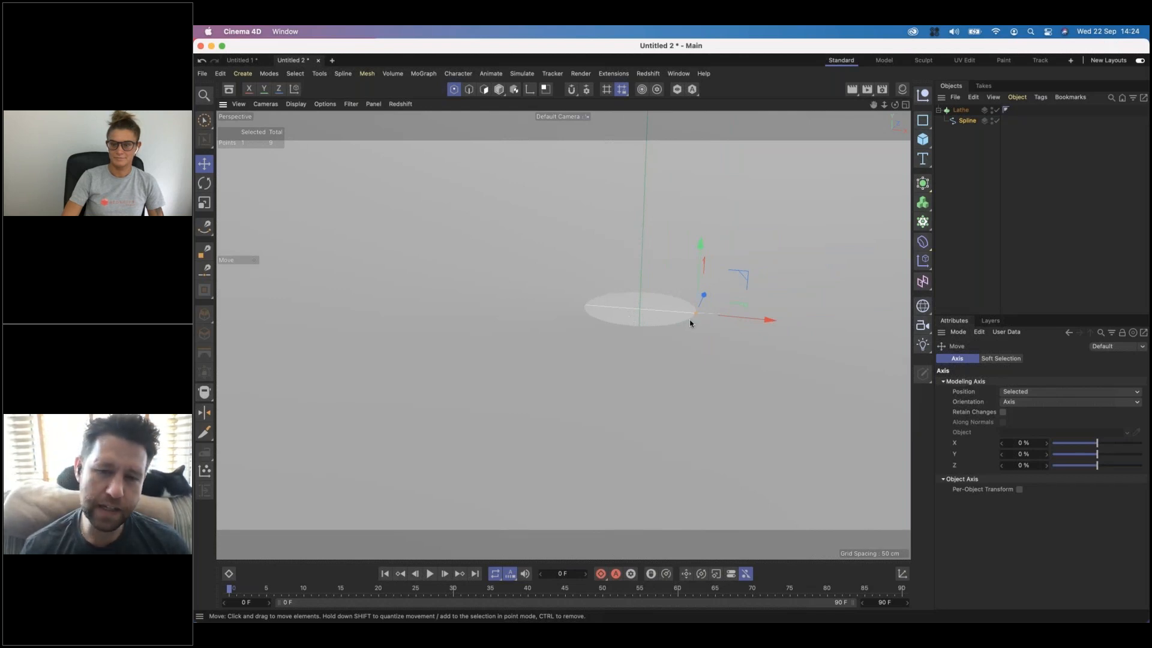
pyautogui.moveTo(784, 322)
pyautogui.mouseDown()
pyautogui.moveTo(837, 326)
pyautogui.moveTo(738, 318)
pyautogui.moveTo(892, 321)
pyautogui.moveTo(673, 311)
pyautogui.moveTo(768, 312)
pyautogui.mouseUp()
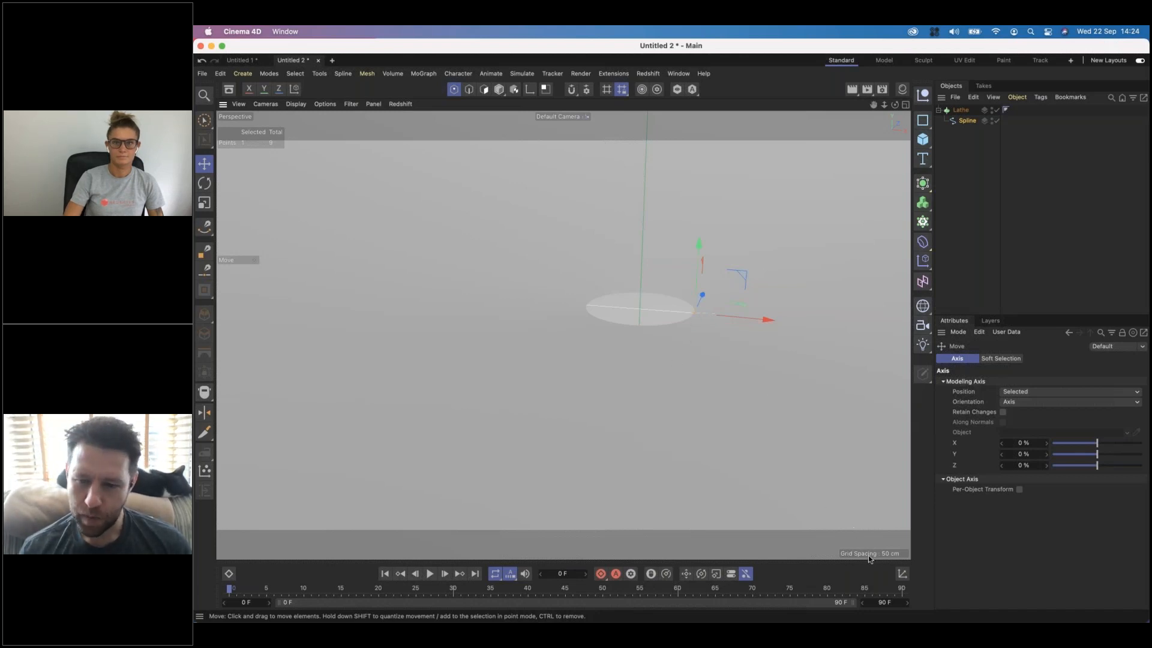
# Step: Show the coordinate values in World mode and set the bowl's inner bottom point to X 0 cm
pyautogui.click(901, 574)
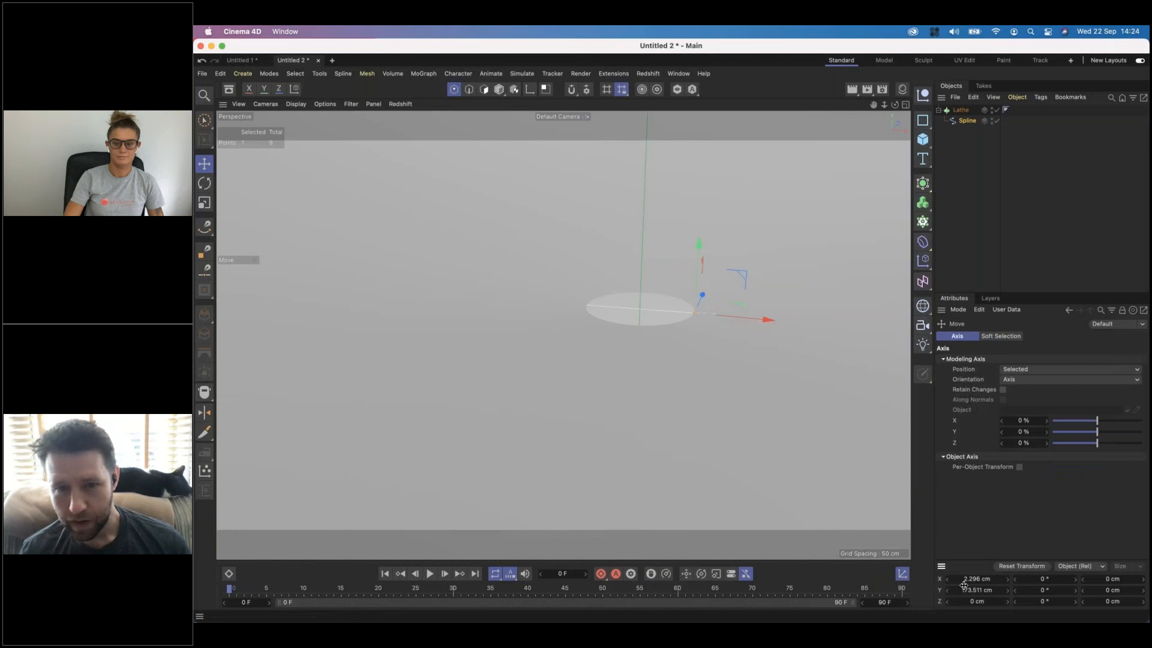
pyautogui.moveTo(757, 321); pyautogui.dragTo(738, 320)
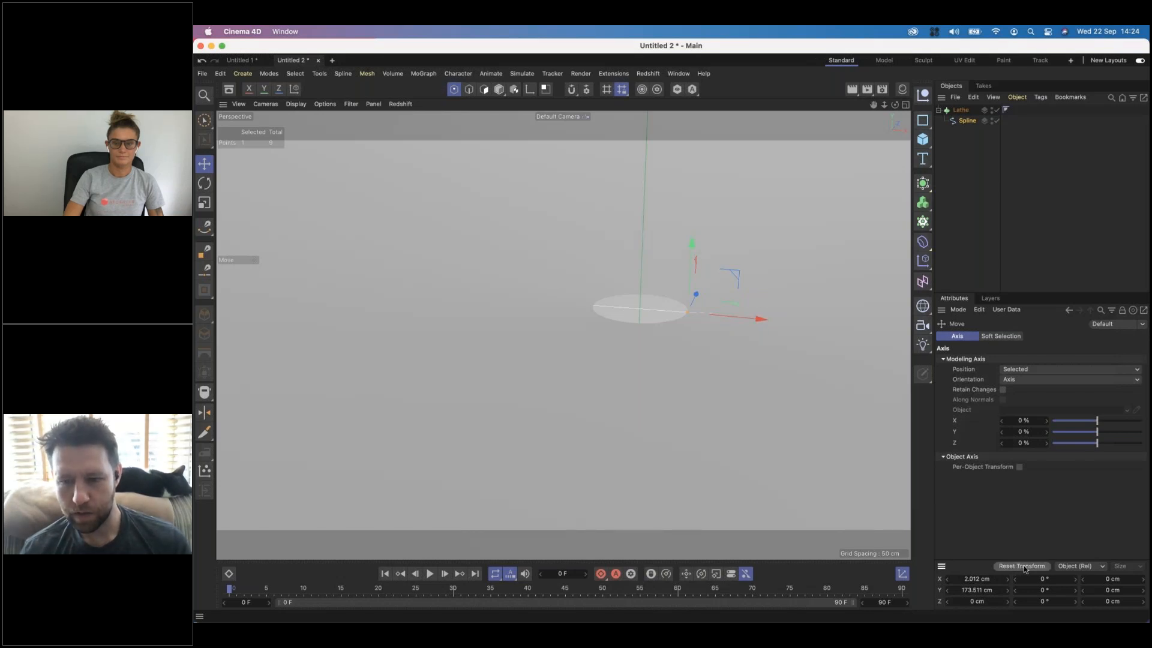
pyautogui.click(1080, 566)
pyautogui.click(1071, 587)
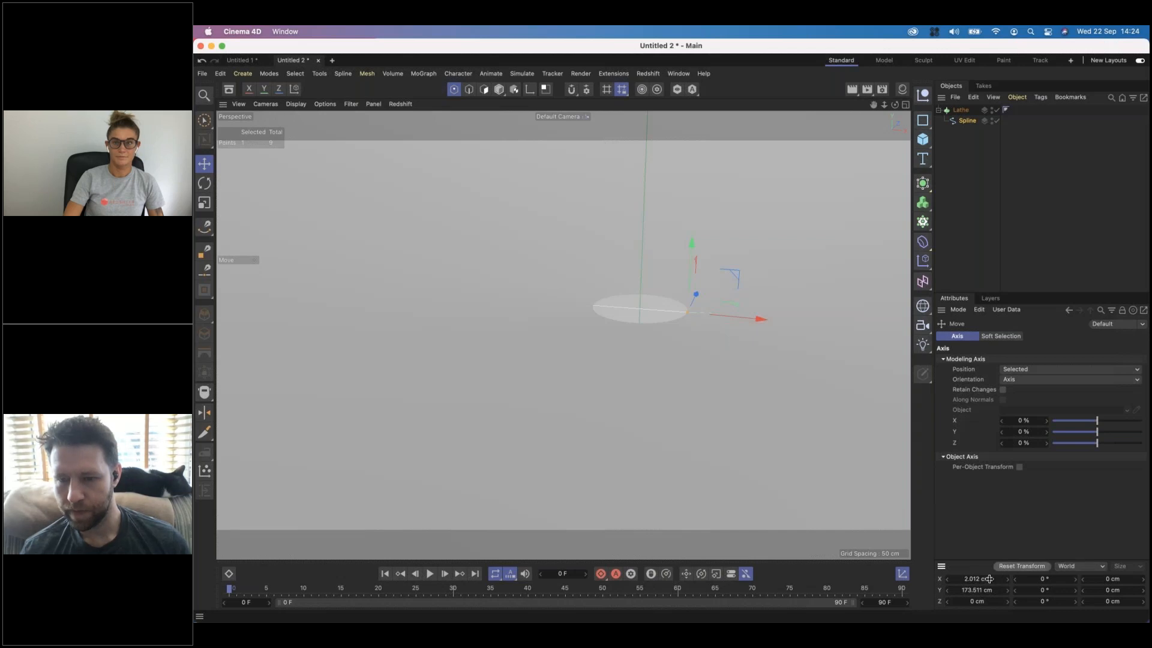
pyautogui.press('Return')
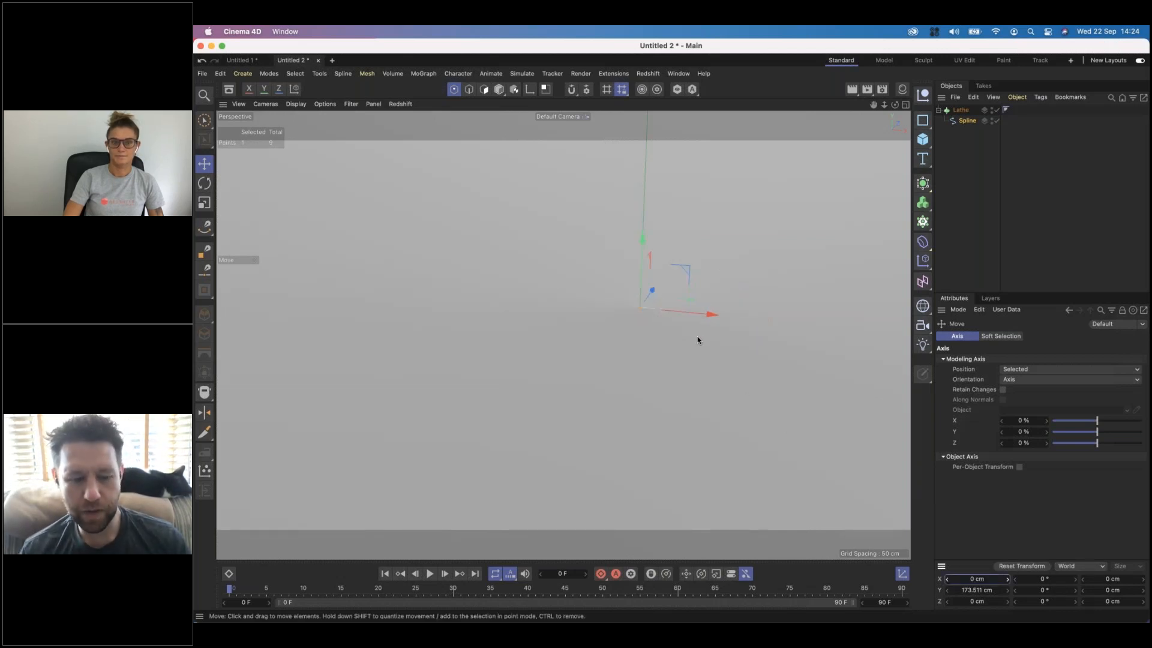
# Step: Close the underside of the goblet's foot by setting its innermost bottom spline point to X 0 cm
pyautogui.keyDown('alt'); pyautogui.moveTo(694, 336); pyautogui.dragTo(264, 343, button='right'); pyautogui.keyUp('alt')
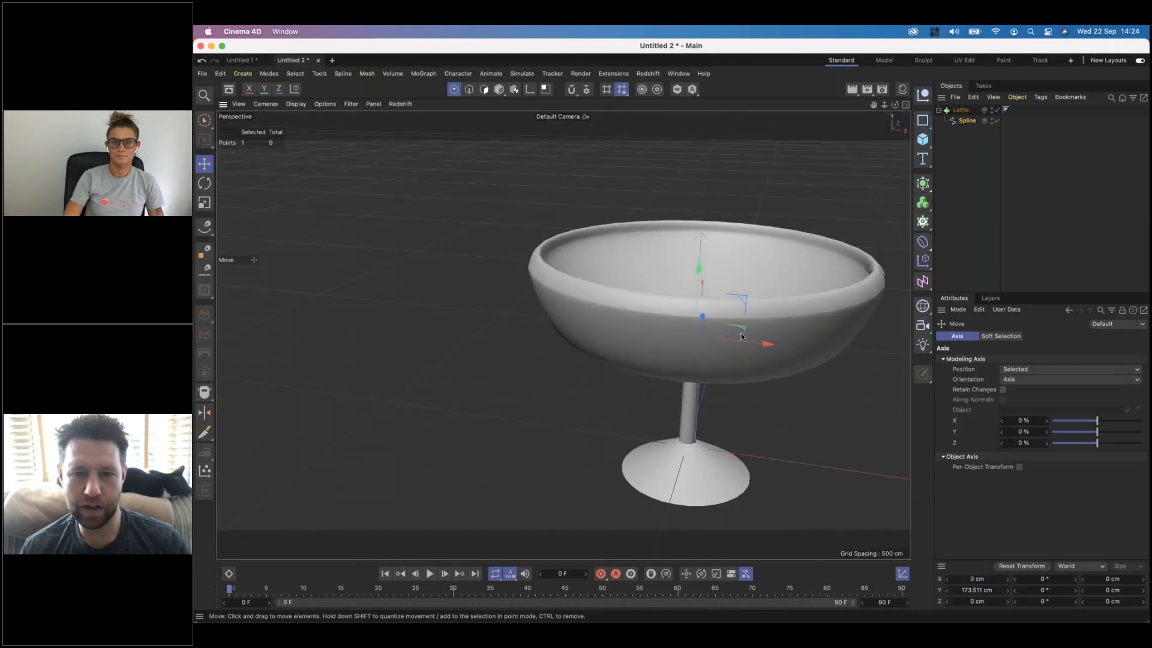
pyautogui.keyDown('alt'); pyautogui.moveTo(732, 295); pyautogui.dragTo(722, 264, button='middle'); pyautogui.keyUp('alt')
pyautogui.keyDown('alt'); pyautogui.moveTo(723, 265); pyautogui.dragTo(661, 373); pyautogui.keyUp('alt')
pyautogui.keyDown('alt'); pyautogui.moveTo(661, 373); pyautogui.dragTo(792, 354, button='right'); pyautogui.keyUp('alt')
pyautogui.keyDown('alt'); pyautogui.moveTo(678, 350); pyautogui.dragTo(640, 351); pyautogui.keyUp('alt')
pyautogui.click(607, 373)
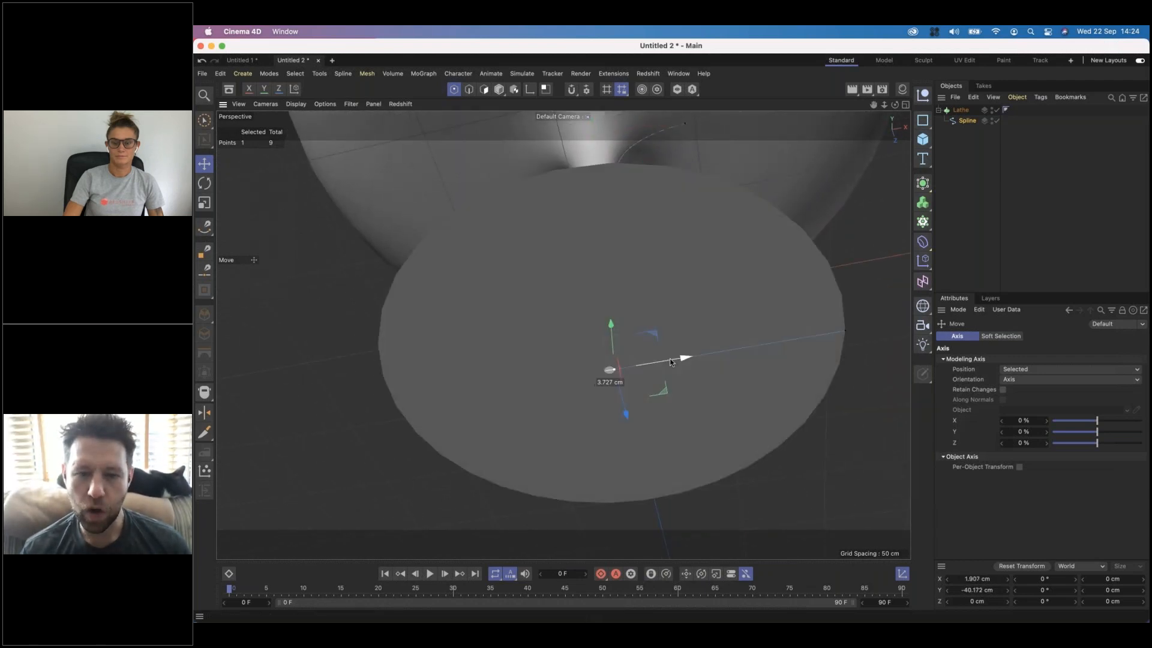
pyautogui.moveTo(682, 357); pyautogui.dragTo(626, 386)
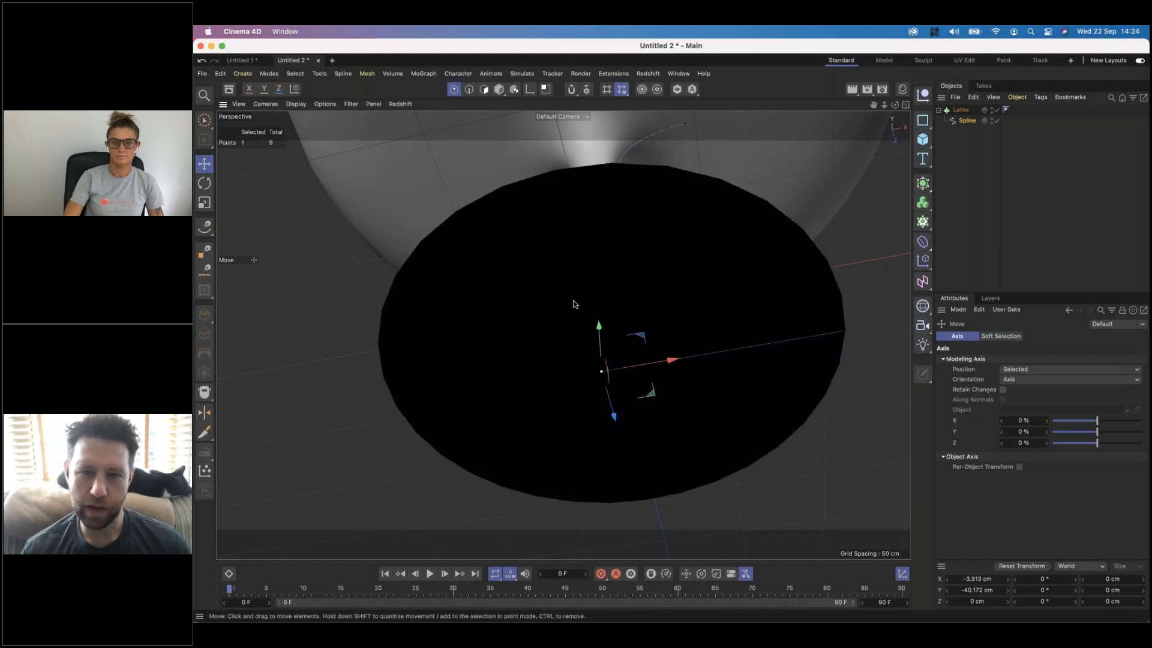
pyautogui.click(980, 578)
pyautogui.write('0')
pyautogui.press('Return')
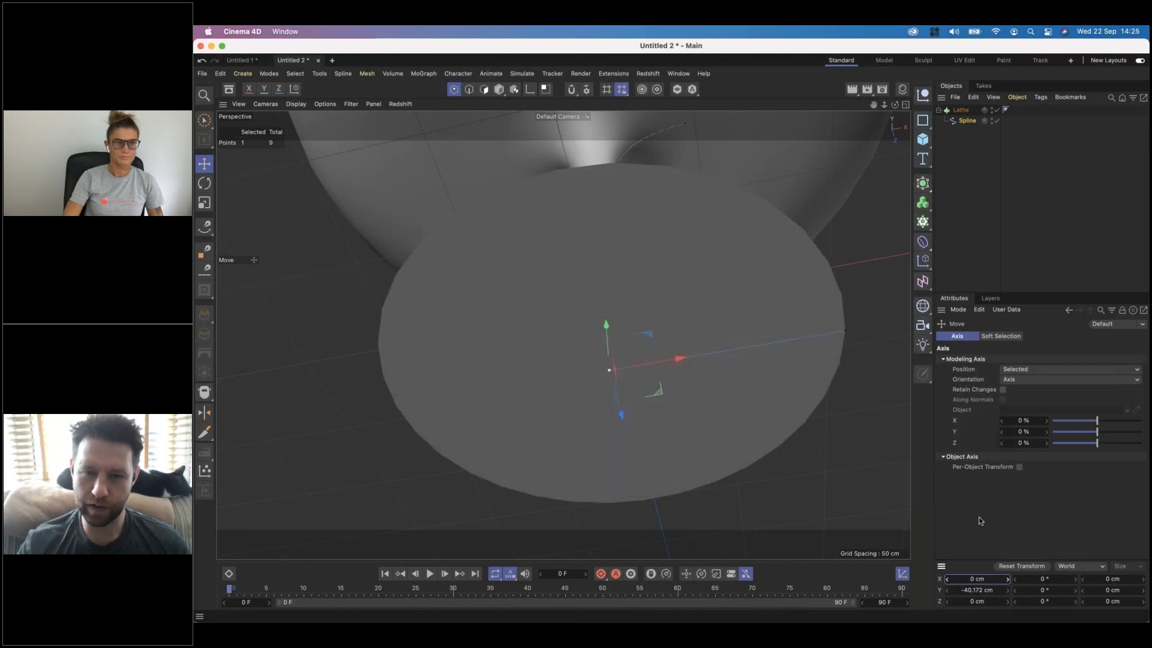
pyautogui.keyDown('alt'); pyautogui.moveTo(641, 309); pyautogui.dragTo(645, 375); pyautogui.keyUp('alt')
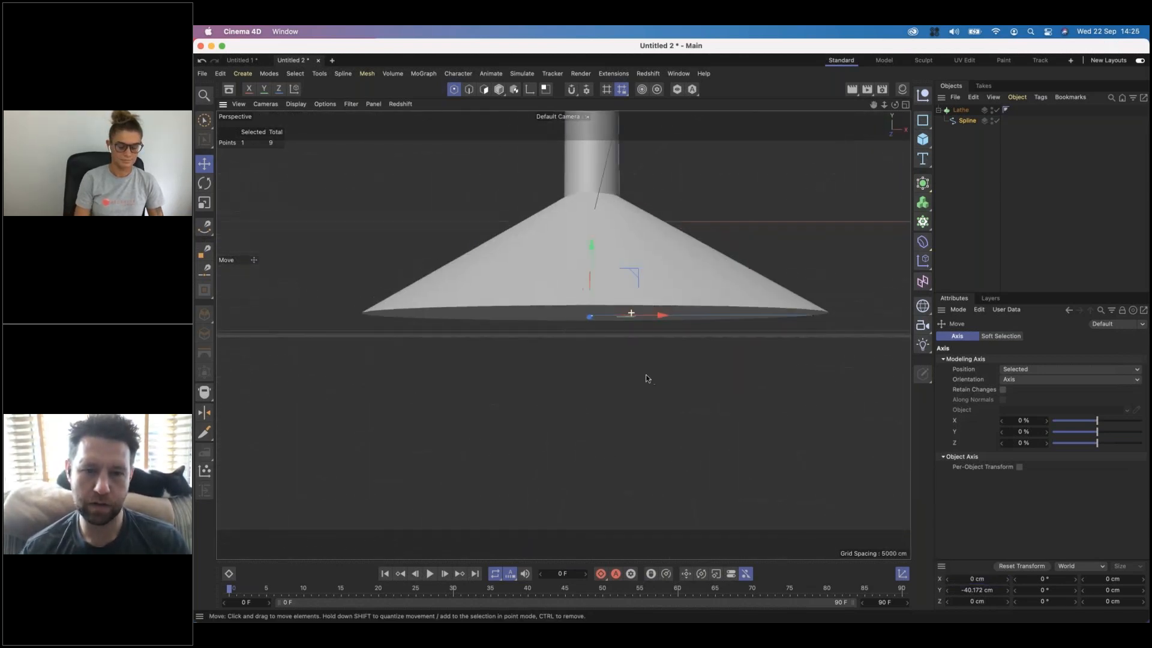
pyautogui.keyDown('alt'); pyautogui.moveTo(671, 333); pyautogui.dragTo(565, 327, button='right'); pyautogui.keyUp('alt')
pyautogui.keyDown('alt'); pyautogui.moveTo(566, 327); pyautogui.dragTo(548, 453, button='middle'); pyautogui.keyUp('alt')
pyautogui.keyDown('alt'); pyautogui.moveTo(621, 310); pyautogui.dragTo(594, 275); pyautogui.keyUp('alt')
pyautogui.keyDown('alt'); pyautogui.moveTo(594, 275); pyautogui.dragTo(566, 272, button='middle'); pyautogui.keyUp('alt')
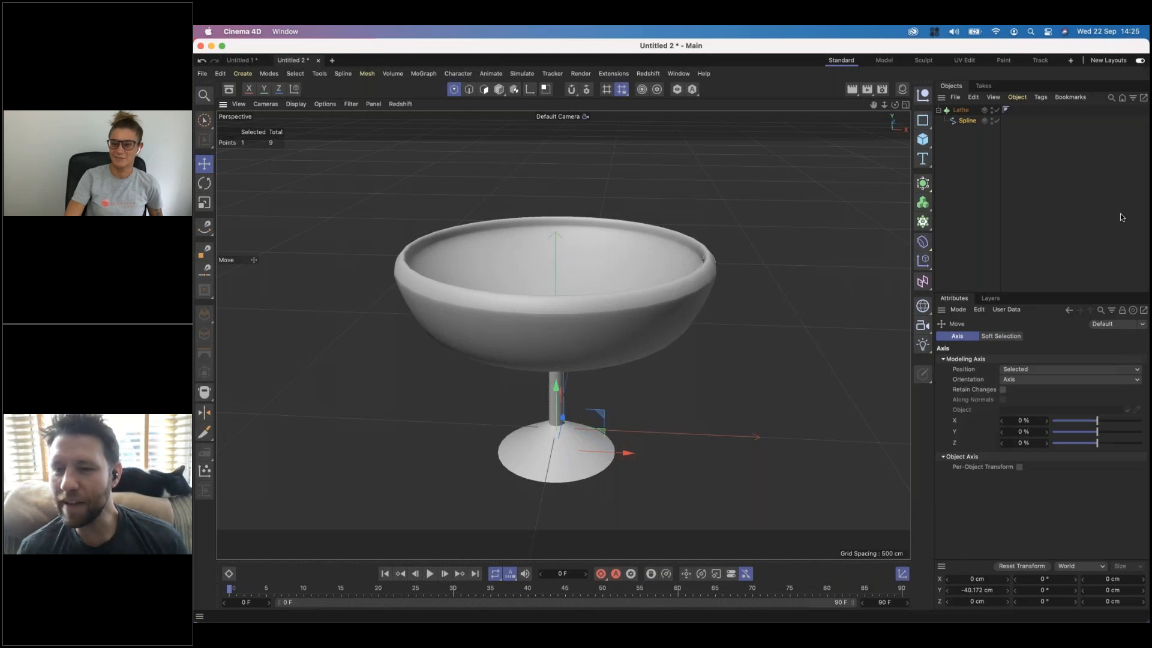
pyautogui.press('super+Tab')
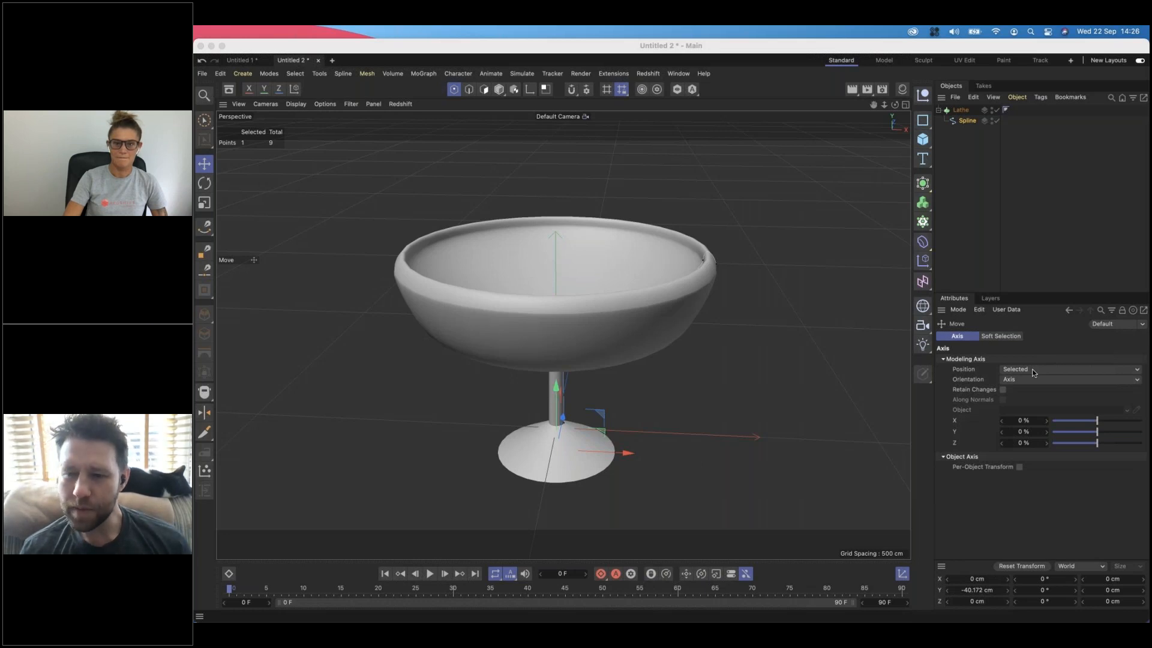
pyautogui.click(956, 268)
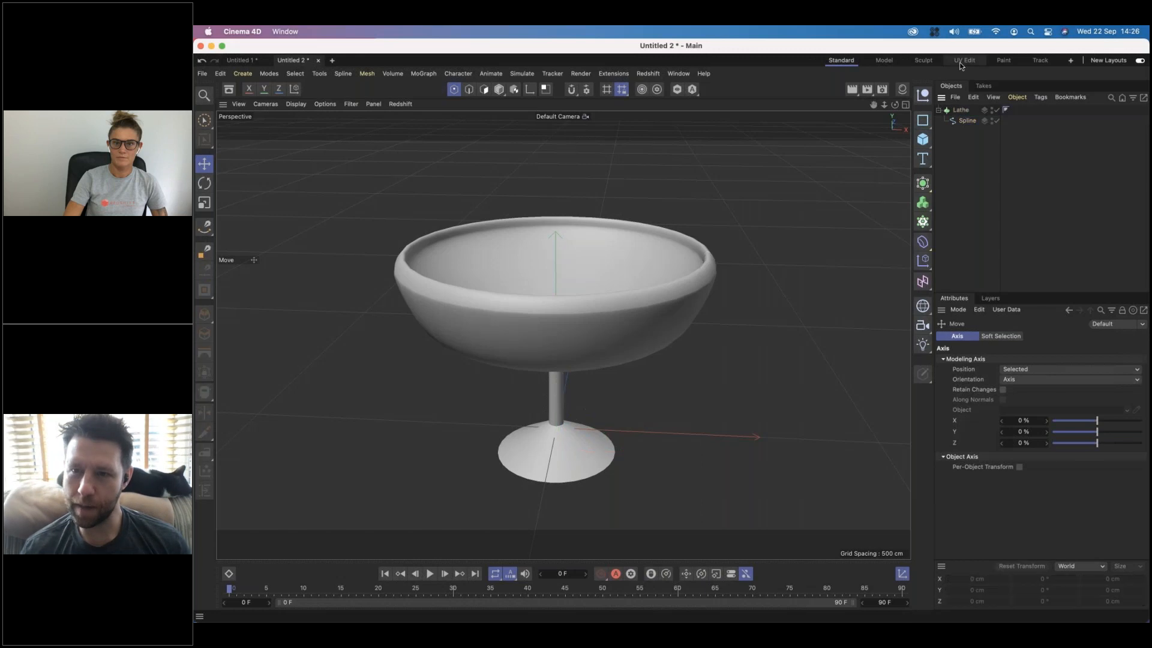
# Step: Select the profile spline and toggle between the Live Selection and Move tools, ending on Move
pyautogui.click(966, 120)
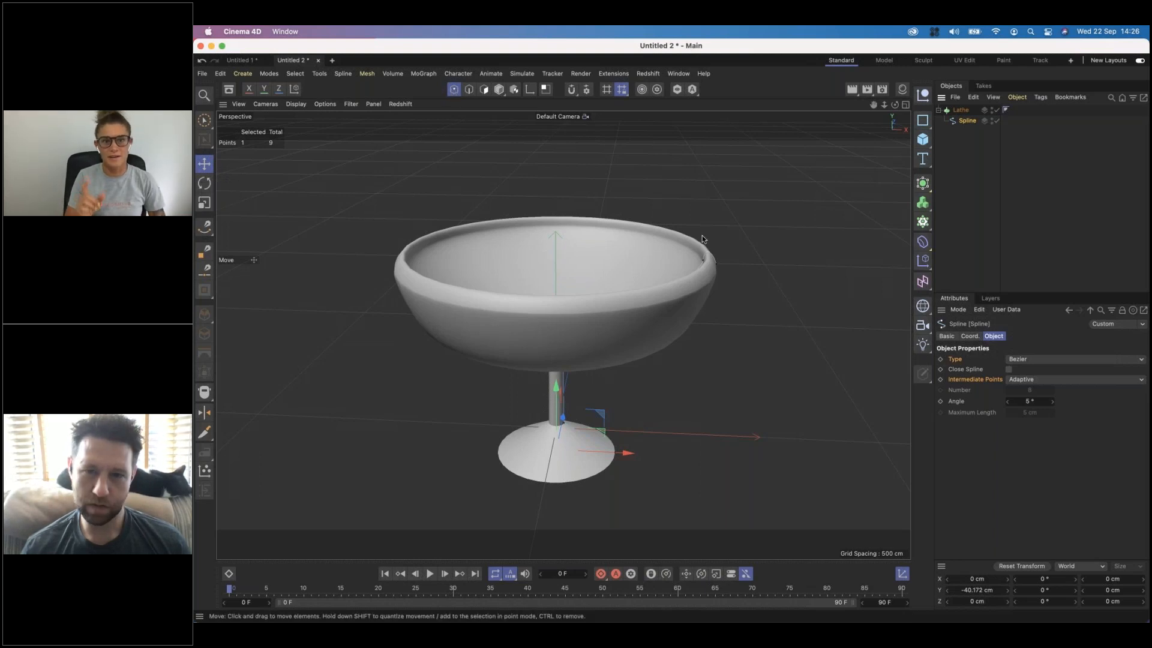
pyautogui.press('e')
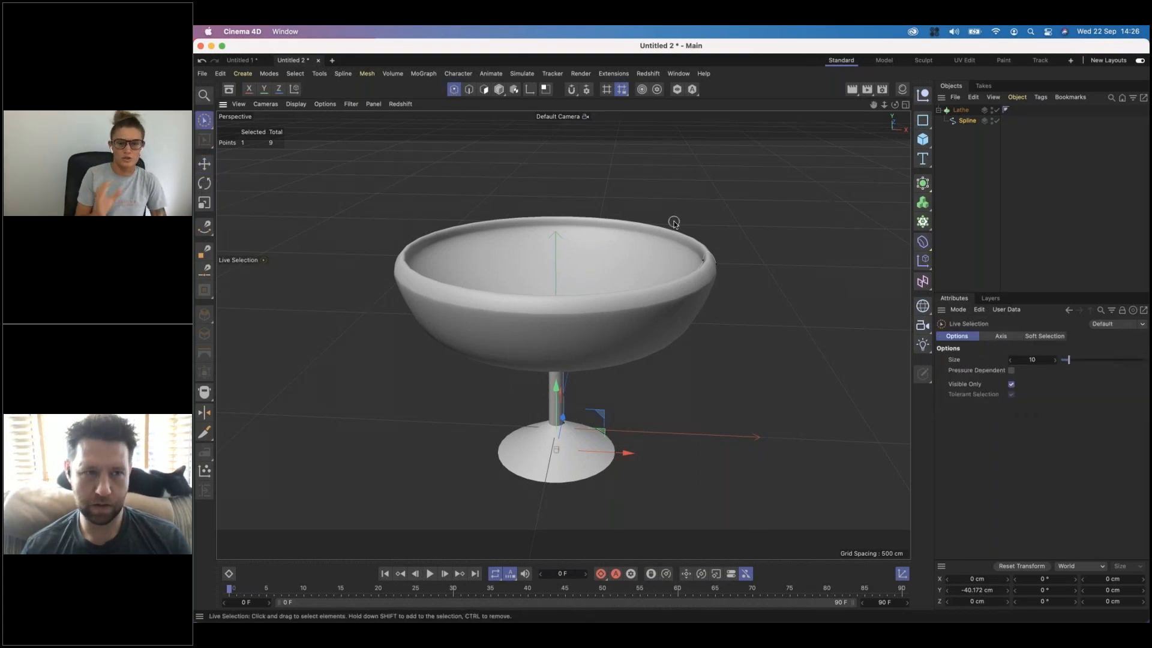
pyautogui.press('space')
pyautogui.press('space')
pyautogui.press('space')
pyautogui.press('space')
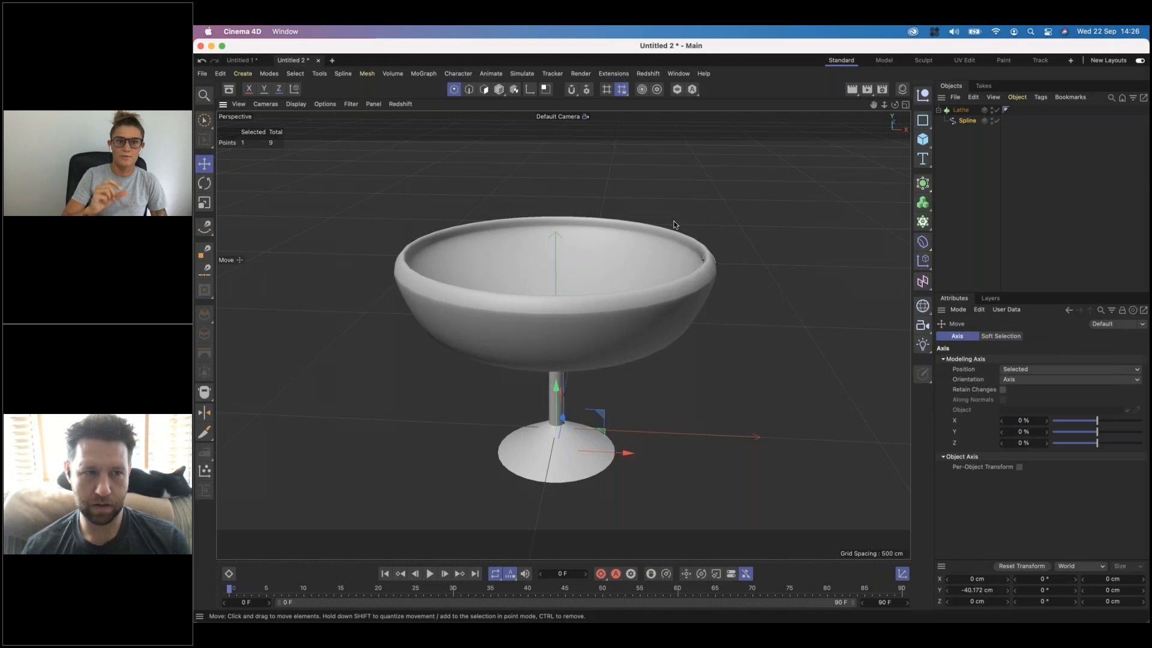
pyautogui.press('space')
pyautogui.press('space')
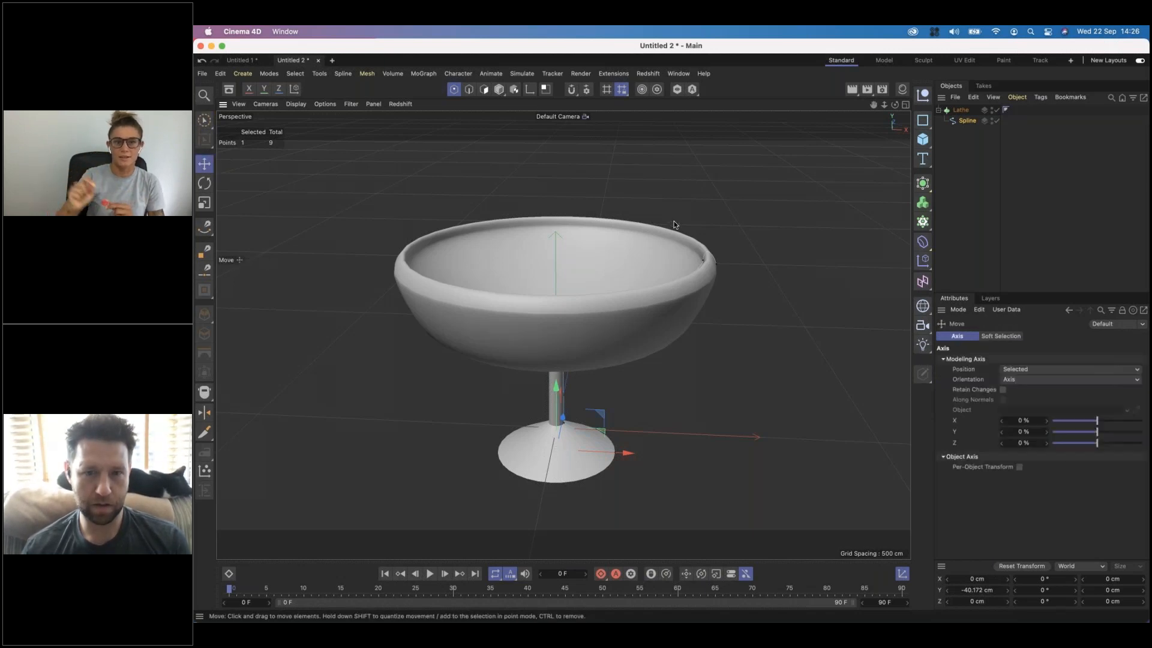
# Step: Zoom in on the bowl's rim in the front view and move the rim's outer spline point slightly outward along X
pyautogui.click(716, 263)
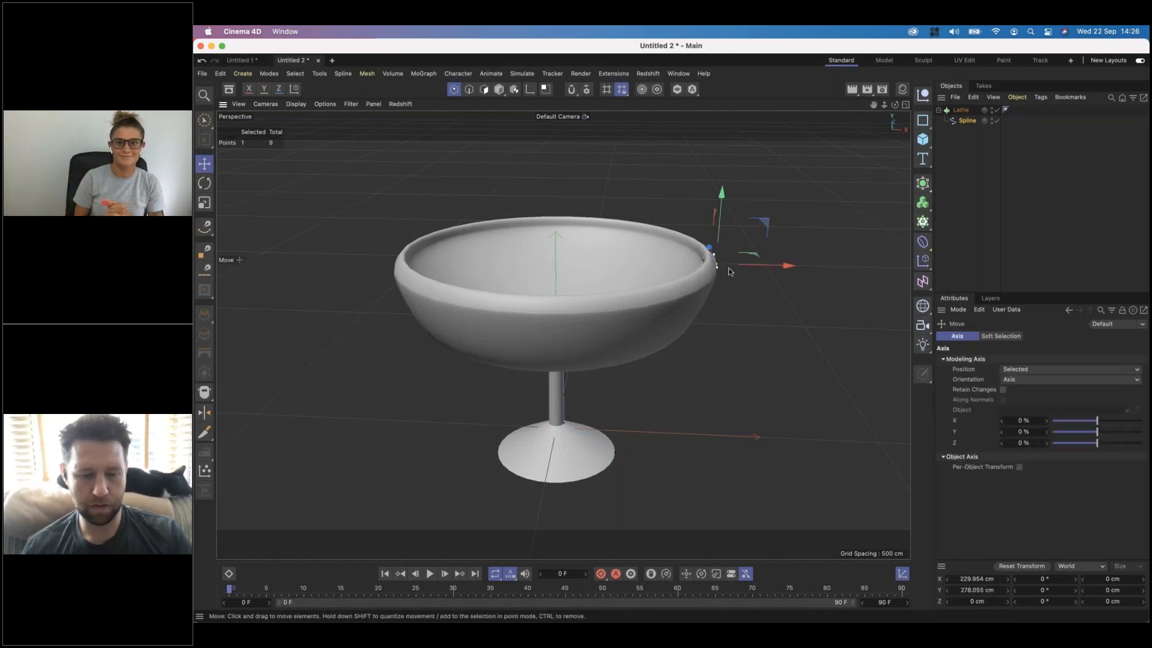
pyautogui.press('F4')
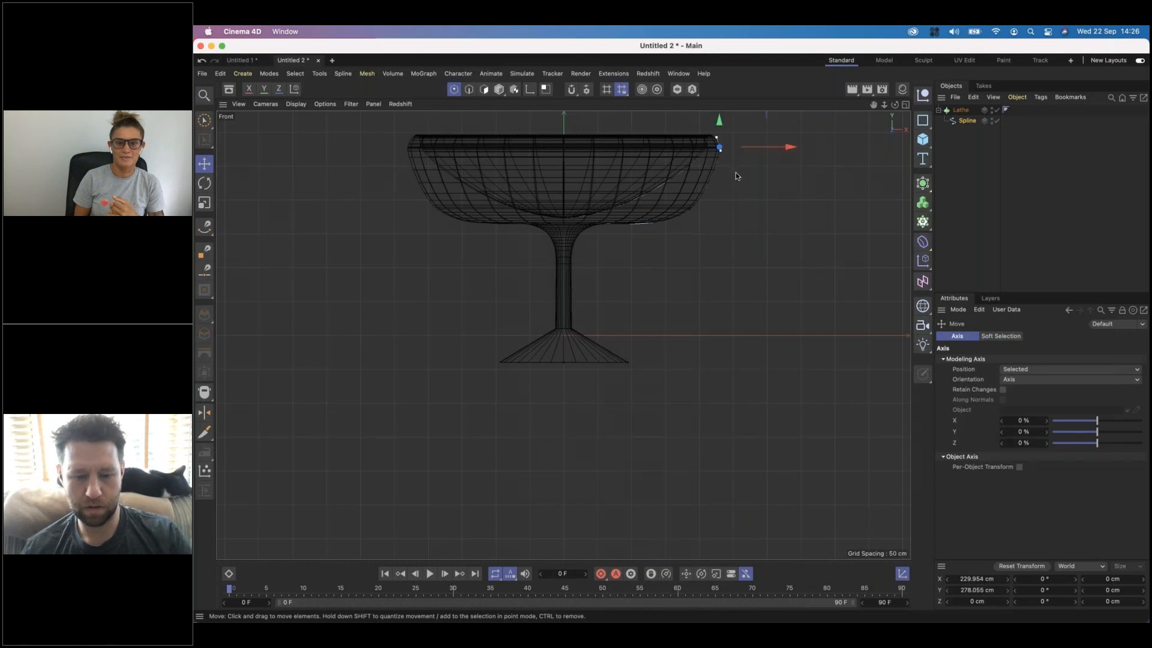
pyautogui.press('s')
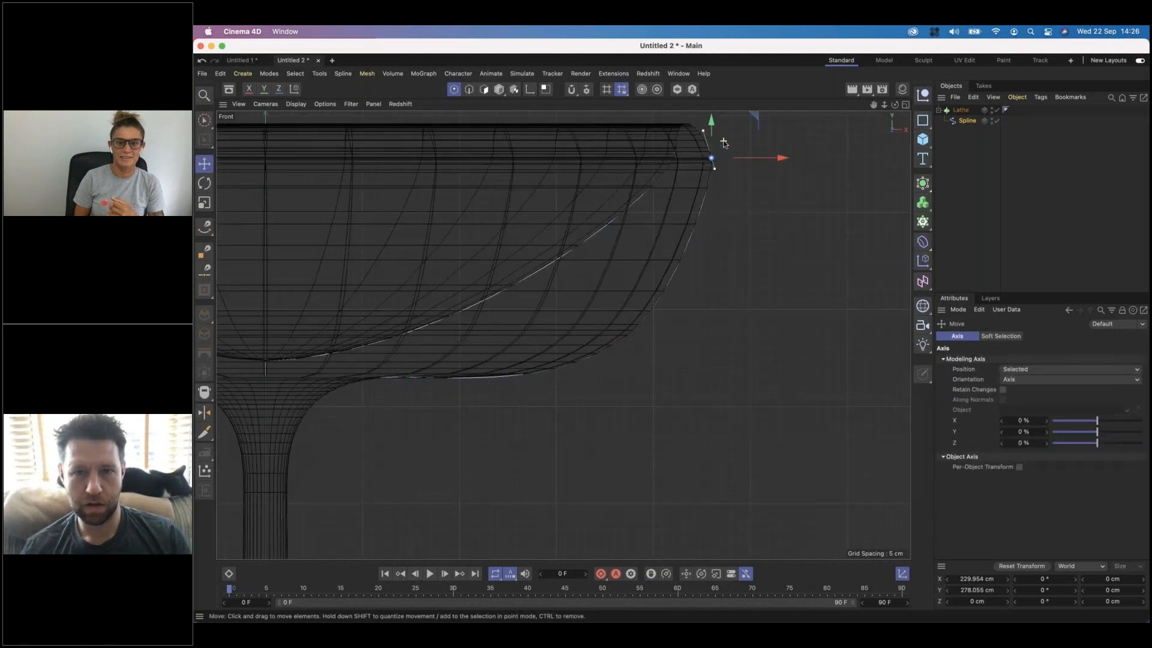
pyautogui.scroll(-8, 723, 143)
pyautogui.scroll(-1, 670, 332)
pyautogui.keyDown('alt'); pyautogui.moveTo(670, 332); pyautogui.dragTo(671, 381, button='middle'); pyautogui.keyUp('alt')
pyautogui.click(817, 153)
pyautogui.click(967, 120)
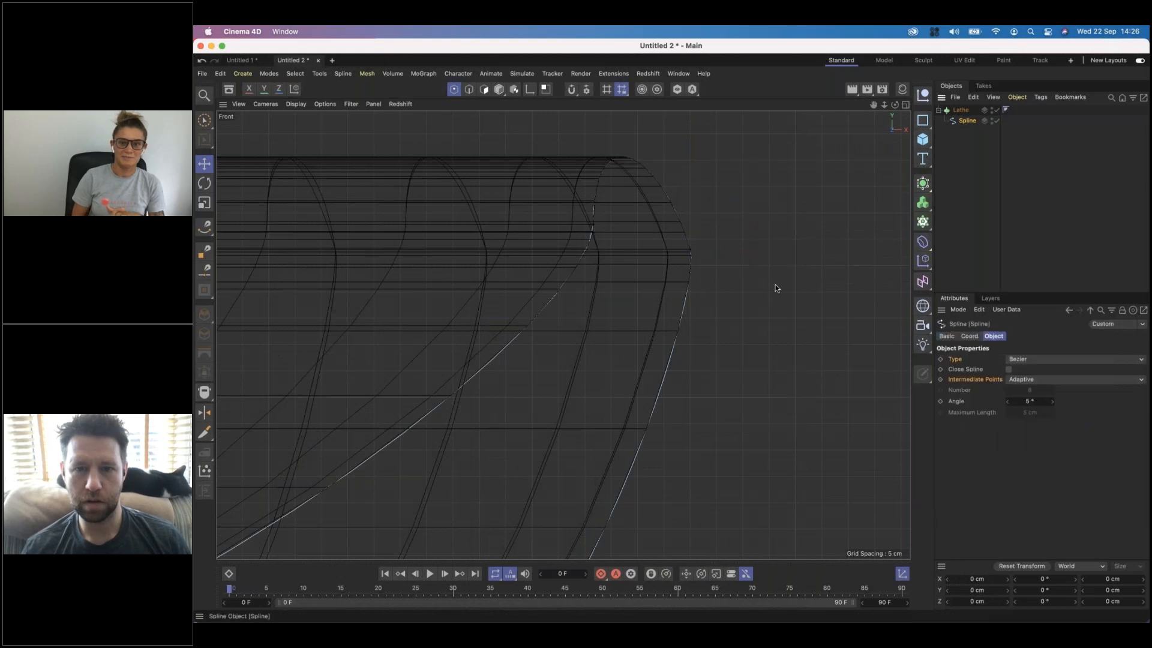
pyautogui.moveTo(693, 250); pyautogui.dragTo(679, 257)
pyautogui.click(682, 250)
pyautogui.moveTo(749, 252); pyautogui.dragTo(772, 252)
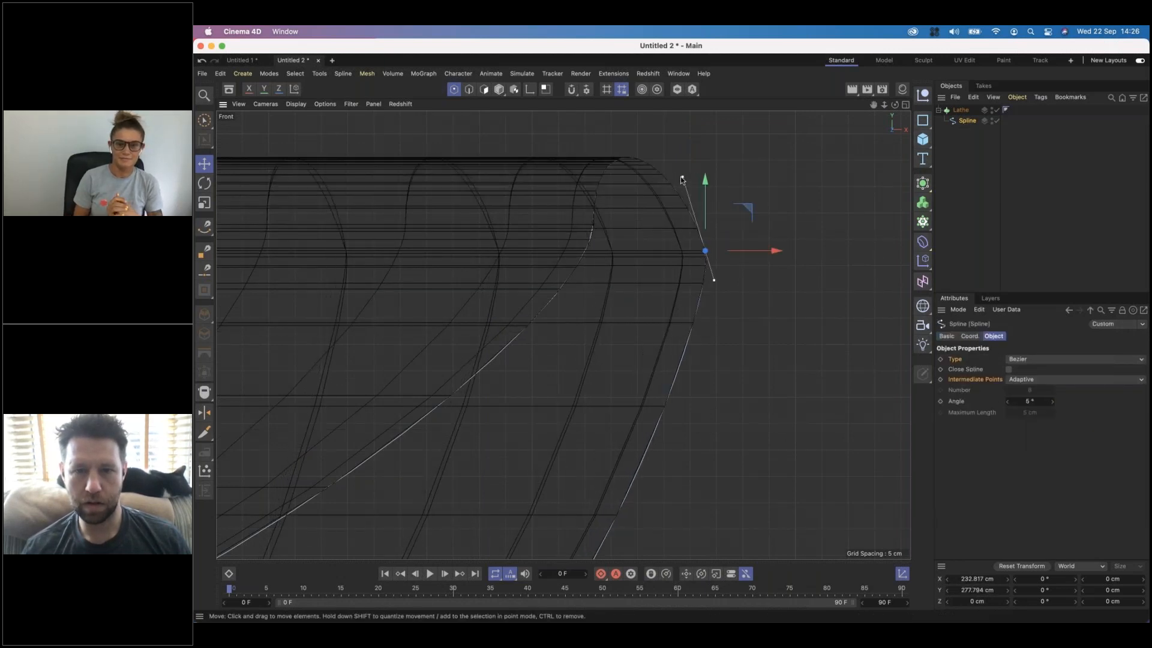
# Step: Adjust the tangent handles of the rim's outer point so they stand nearly vertical and round the lip
pyautogui.moveTo(684, 179)
pyautogui.mouseDown()
pyautogui.moveTo(699, 175)
pyautogui.moveTo(674, 179)
pyautogui.mouseUp()
pyautogui.press('space')
pyautogui.click(698, 176)
pyautogui.click(705, 249)
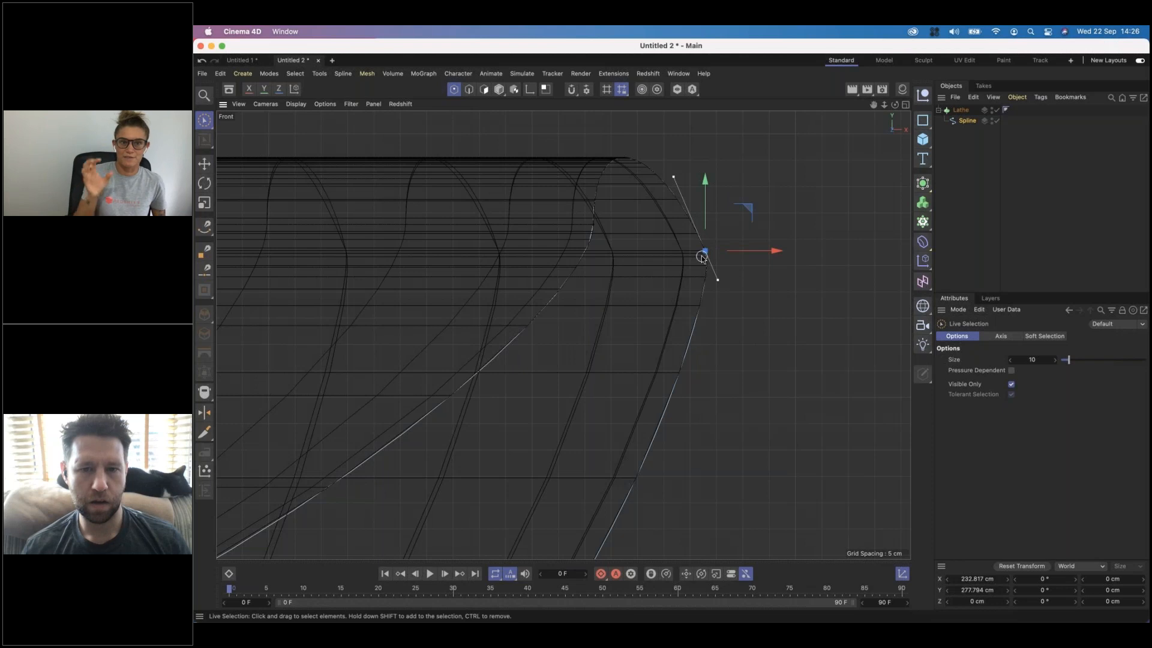
pyautogui.press('e')
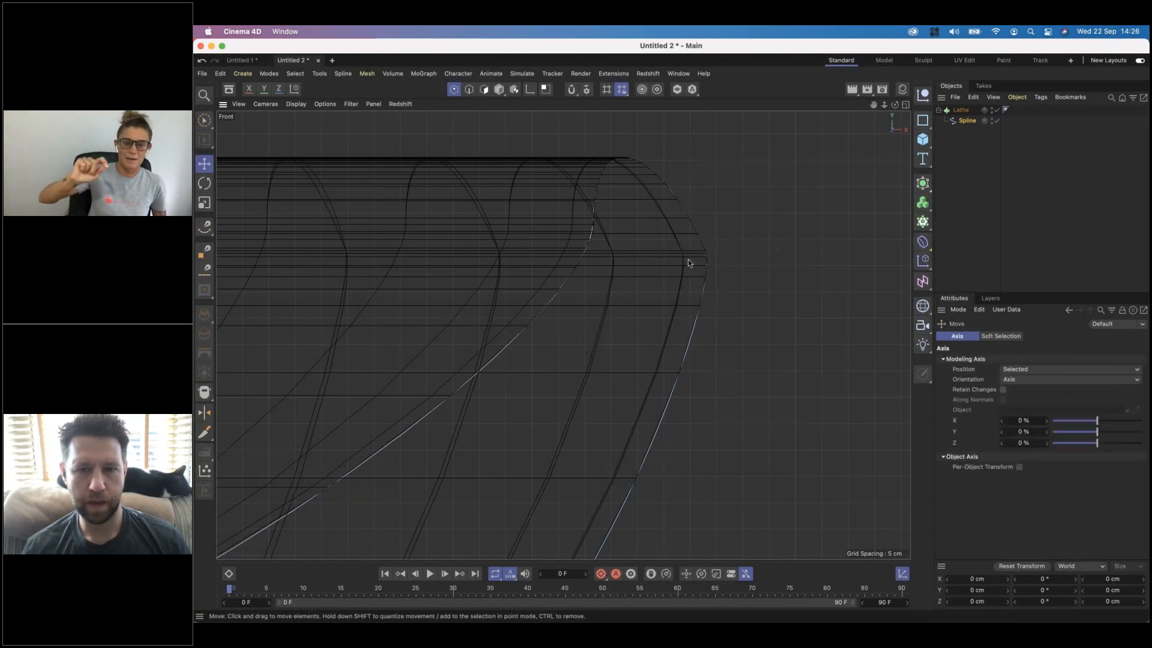
pyautogui.moveTo(718, 283)
pyautogui.mouseDown()
pyautogui.moveTo(714, 298)
pyautogui.moveTo(701, 295)
pyautogui.mouseUp()
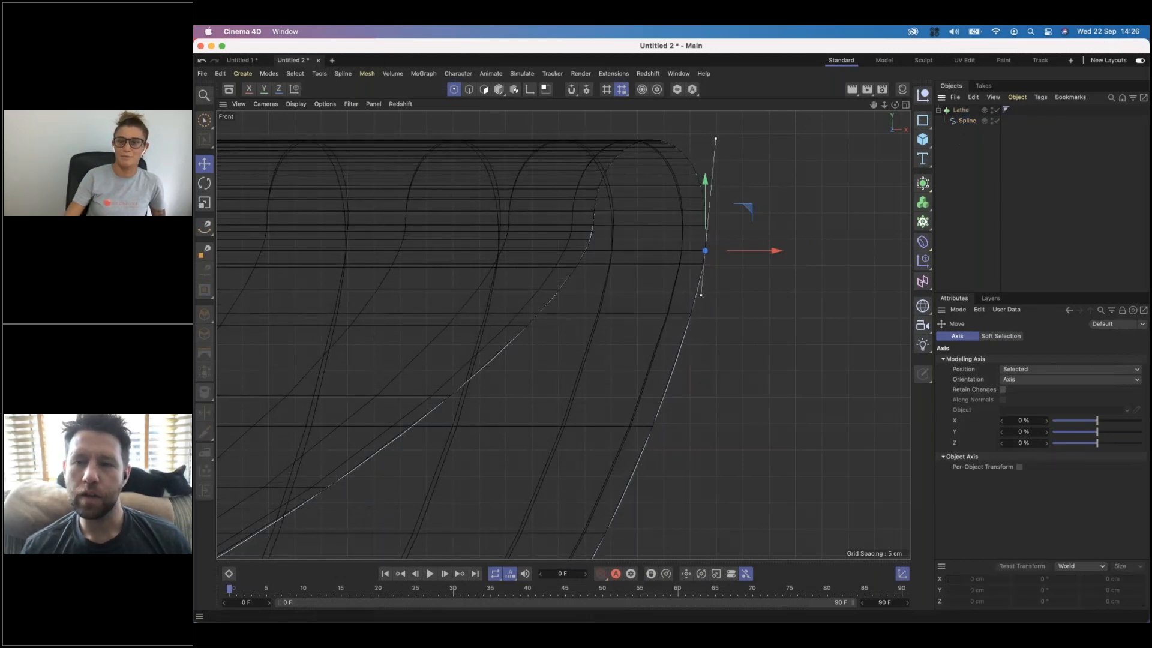
# Step: Select the Lathe and Spline objects together, and shift the rim's outer point outward and slightly down
pyautogui.click(968, 121)
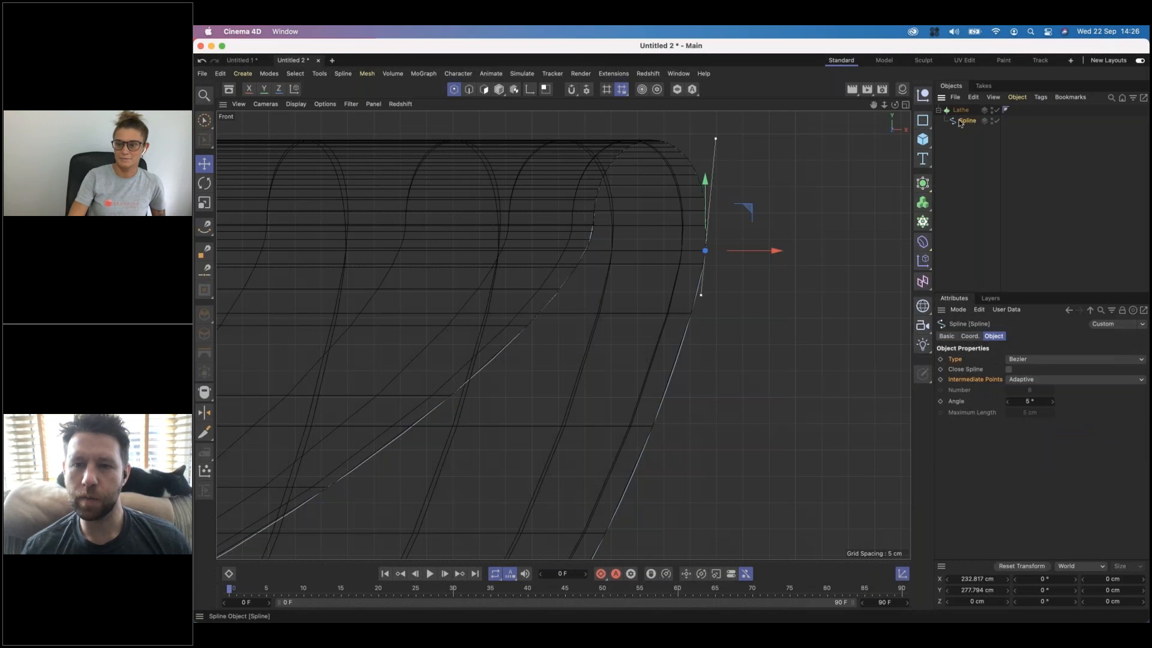
pyautogui.click(960, 110)
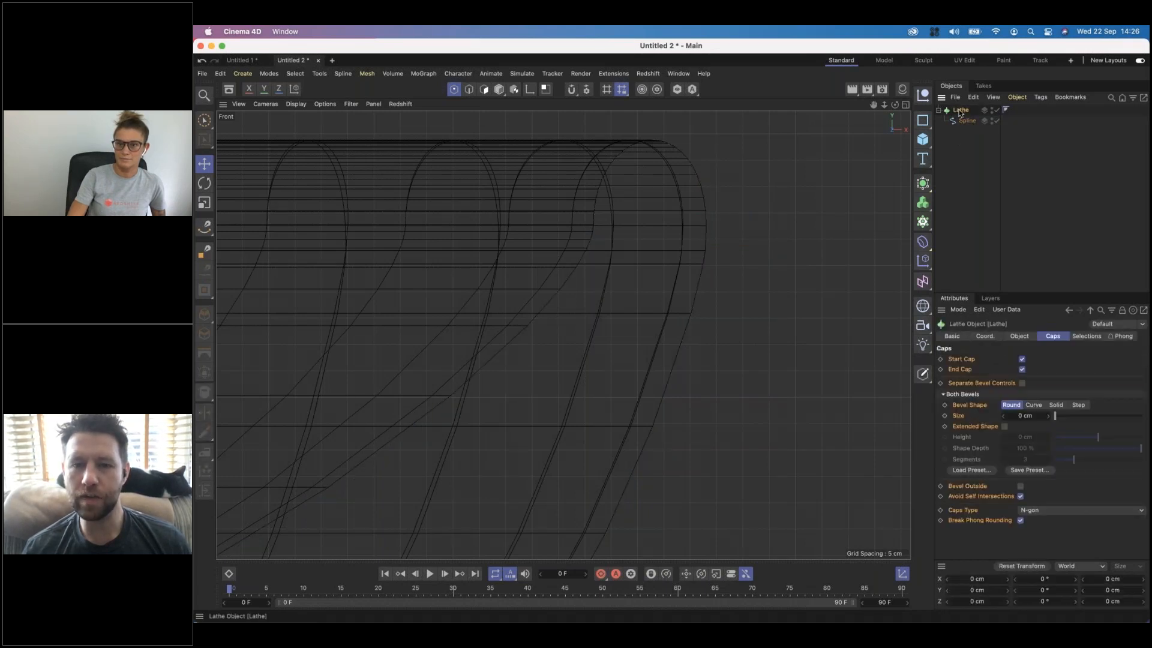
pyautogui.keyDown('shift'); pyautogui.click(967, 122); pyautogui.keyUp('shift')
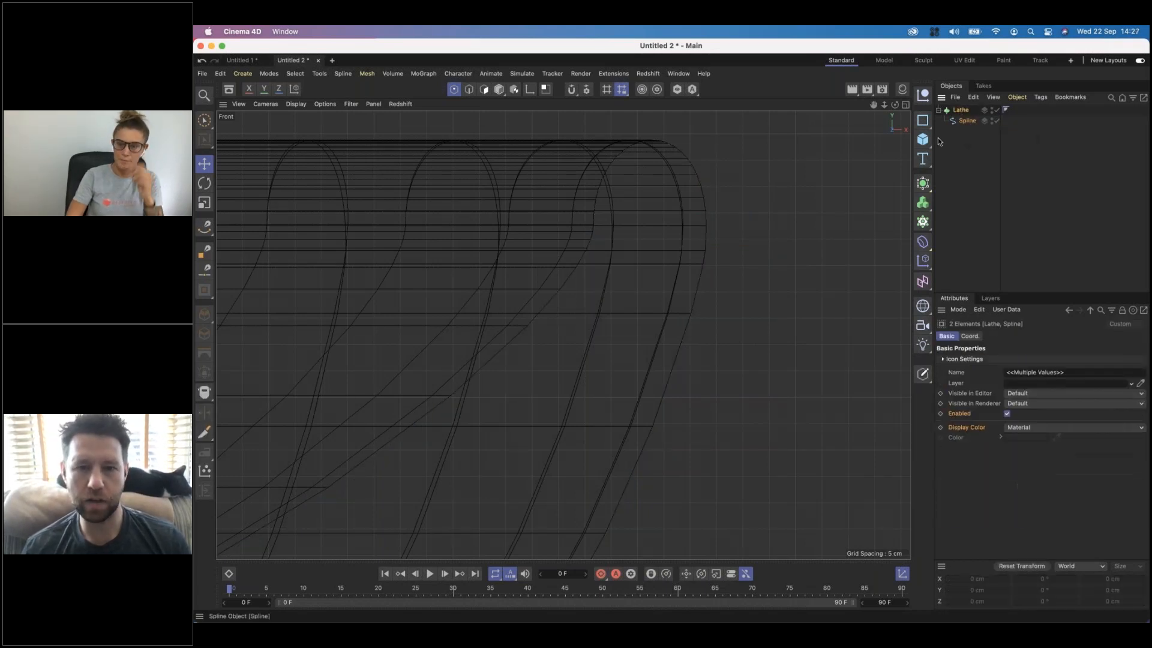
pyautogui.moveTo(714, 298)
pyautogui.mouseDown()
pyautogui.moveTo(759, 300)
pyautogui.moveTo(671, 304)
pyautogui.moveTo(770, 303)
pyautogui.moveTo(667, 298)
pyautogui.moveTo(720, 303)
pyautogui.mouseUp()
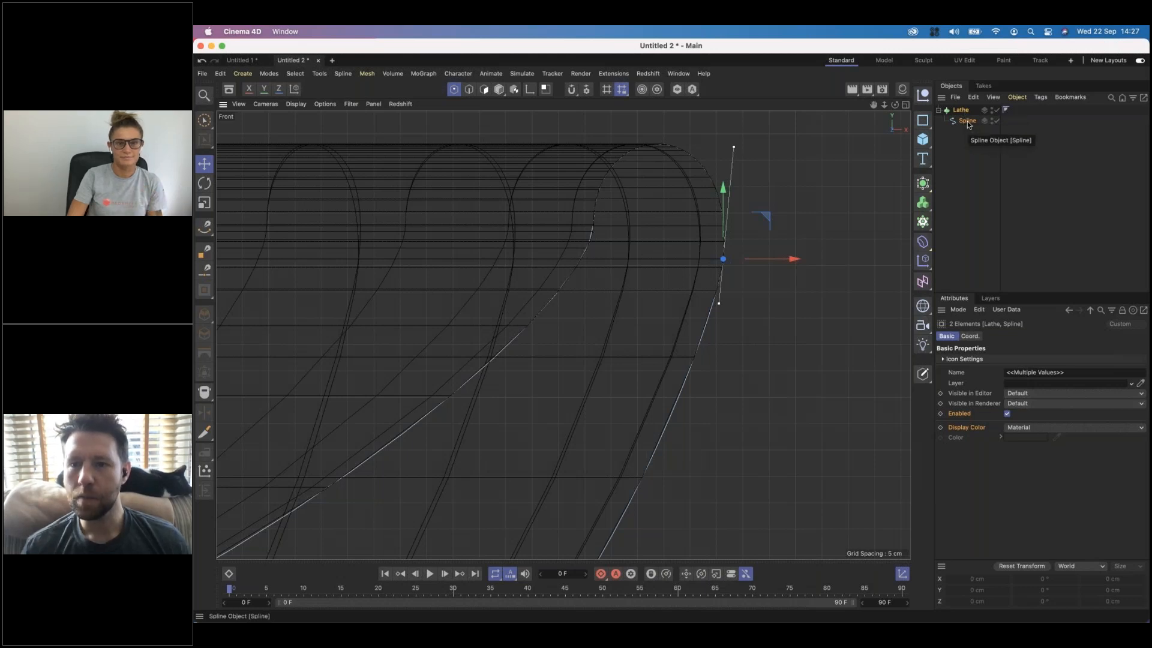
# Step: Select only the spline, swing the rim's inner point tangent inward to nearly horizontal, and show the goblet in the perspective view
pyautogui.click(968, 122)
pyautogui.click(592, 225)
pyautogui.moveTo(593, 308)
pyautogui.mouseDown()
pyautogui.moveTo(561, 303)
pyautogui.moveTo(595, 298)
pyautogui.mouseUp()
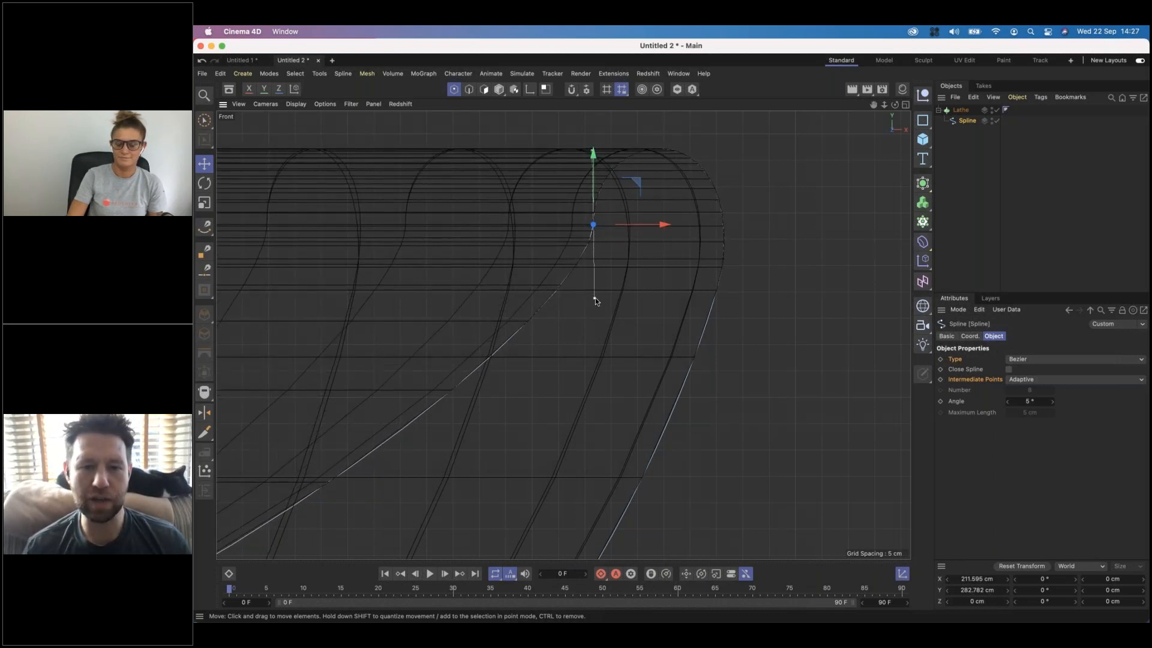
pyautogui.moveTo(596, 298); pyautogui.dragTo(479, 228)
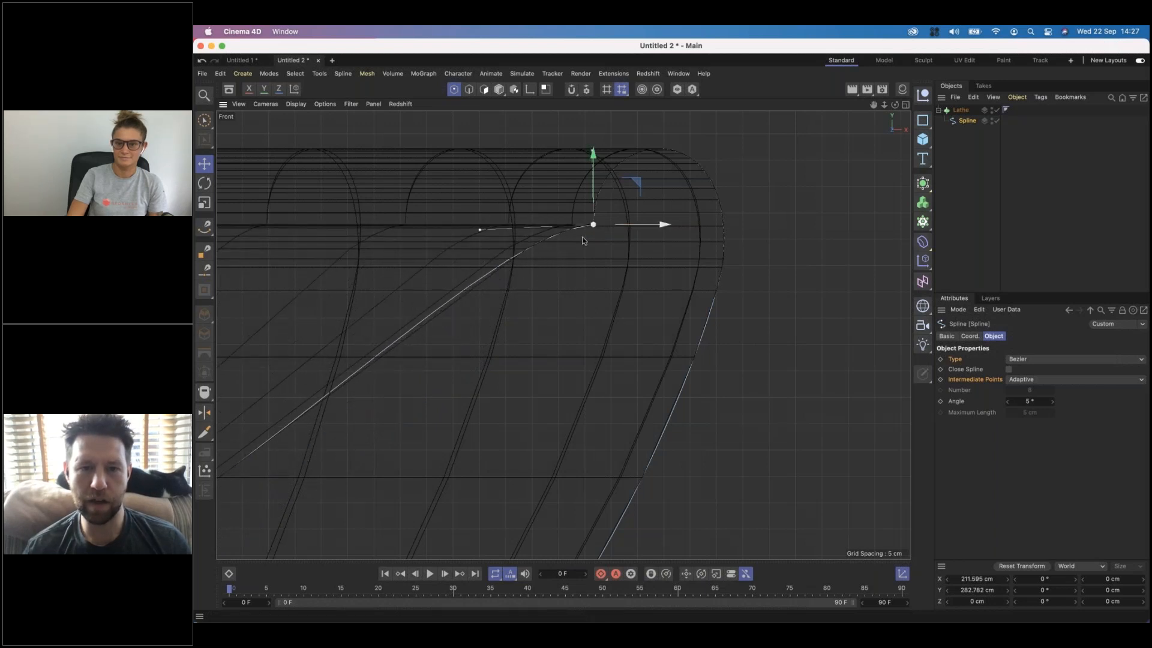
pyautogui.scroll(-5, 610, 261)
pyautogui.press('F1')
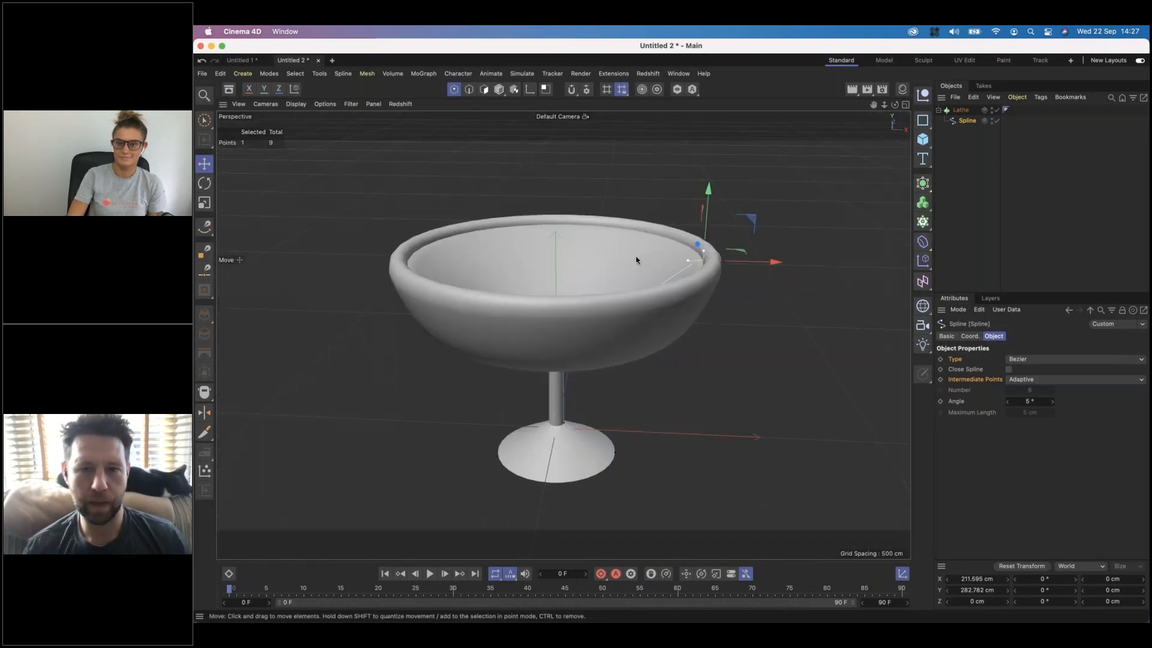
# Step: In the front view, select the spline's centre point at the bowl's inner bottom and move it about 16 cm along X off the axis
pyautogui.keyDown('alt'); pyautogui.moveTo(640, 285); pyautogui.dragTo(610, 290); pyautogui.keyUp('alt')
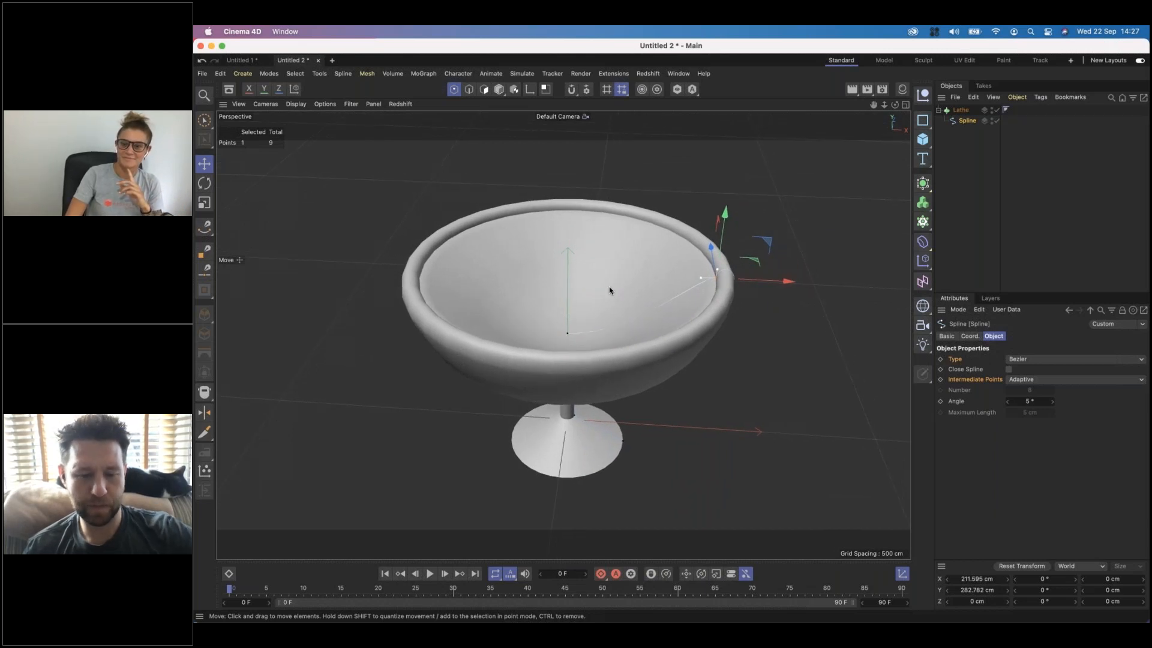
pyautogui.press('F4')
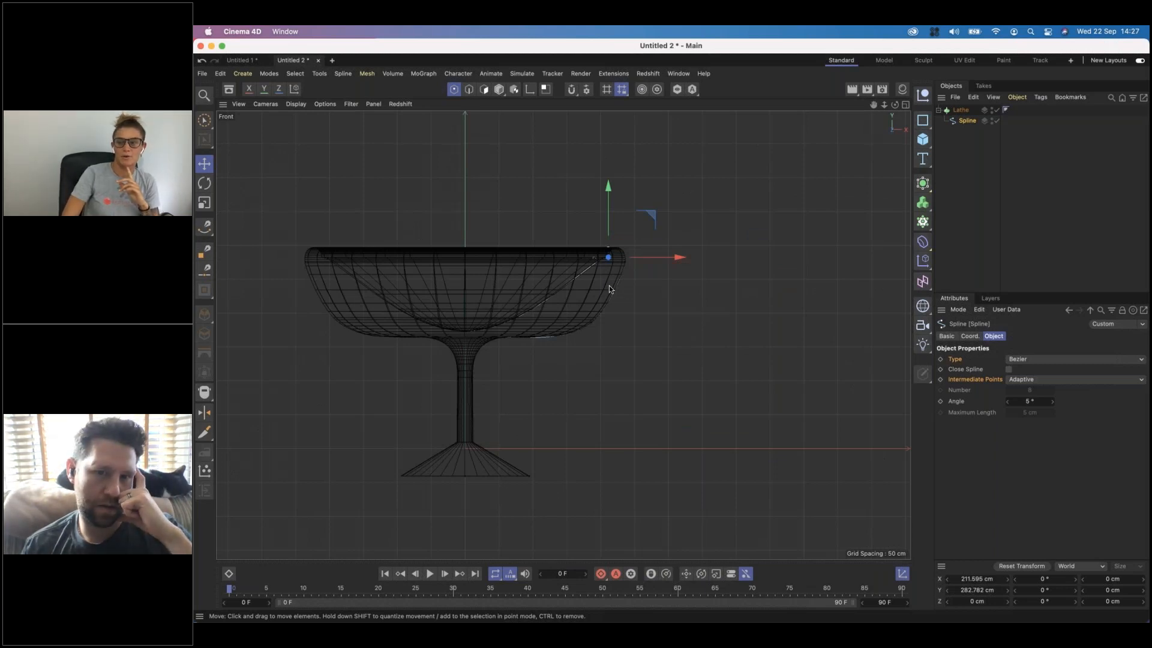
pyautogui.scroll(5, 628, 262)
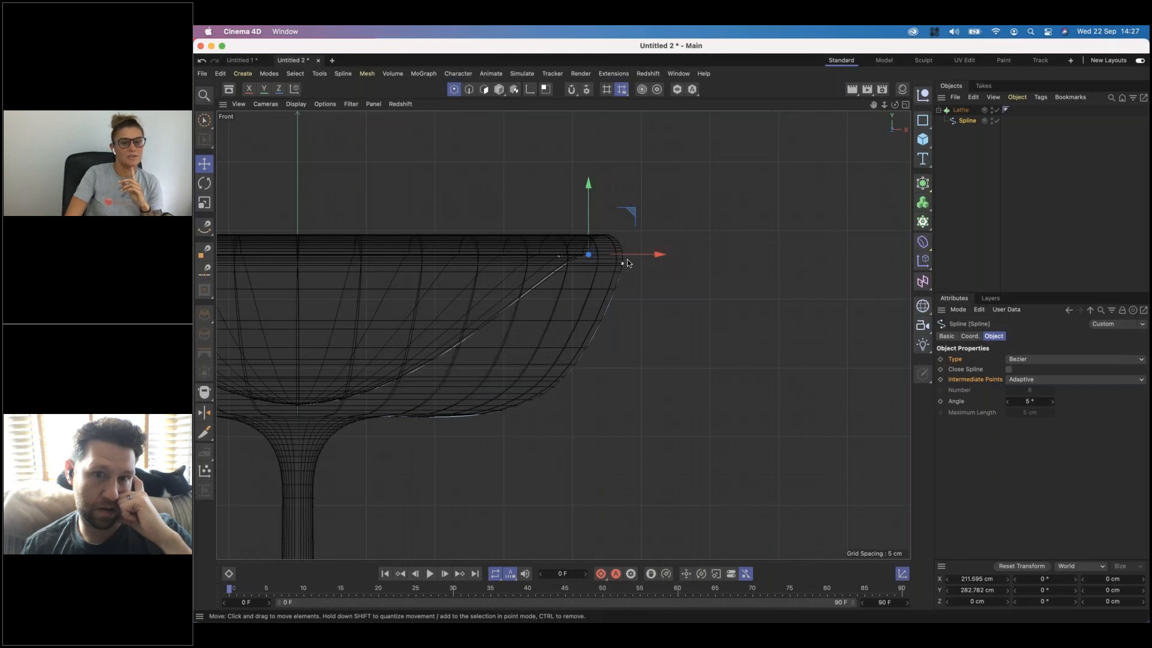
pyautogui.keyDown('ctrl'); pyautogui.click(300, 405); pyautogui.keyUp('ctrl')
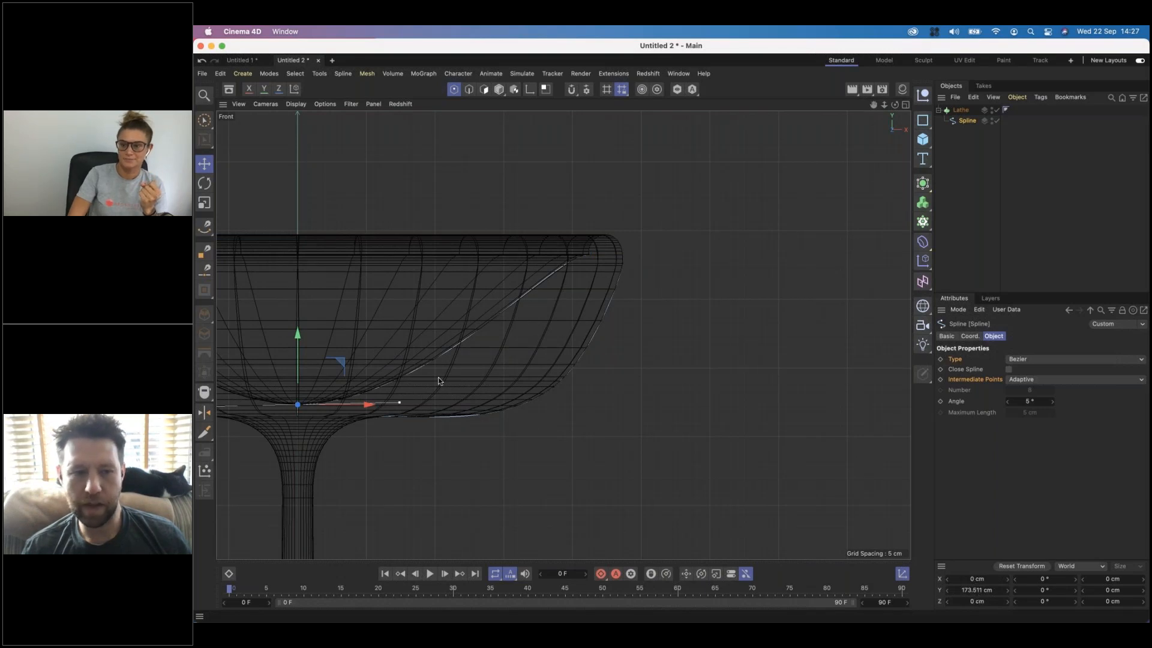
pyautogui.scroll(4, 336, 342)
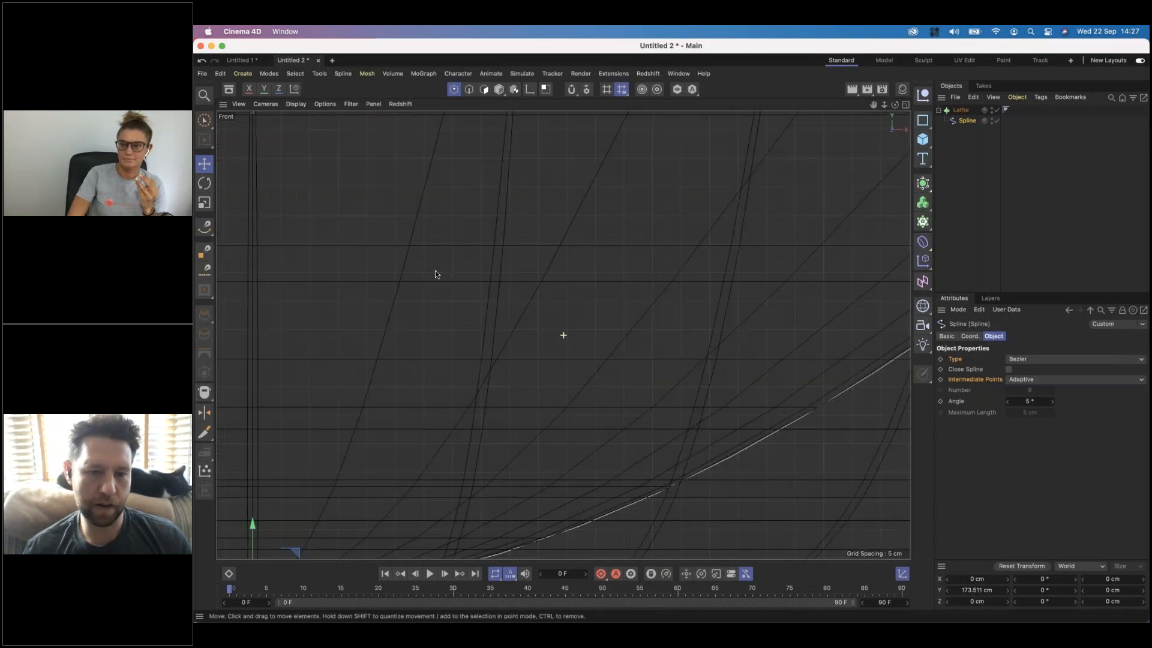
pyautogui.scroll(-3, 563, 335)
pyautogui.moveTo(514, 380); pyautogui.dragTo(607, 381)
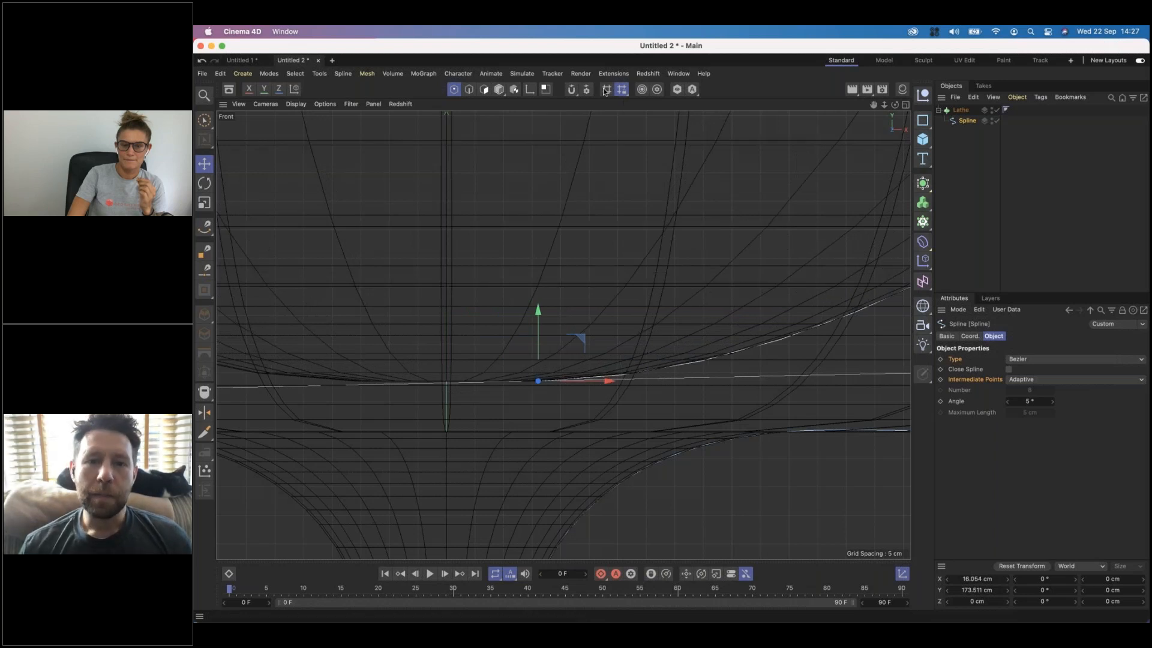
# Step: Enable snapping and activate Grid/Workplane and Guides snapping with their grid point, grid line, dynamic guide and perpendicular options expanded
pyautogui.click(571, 91)
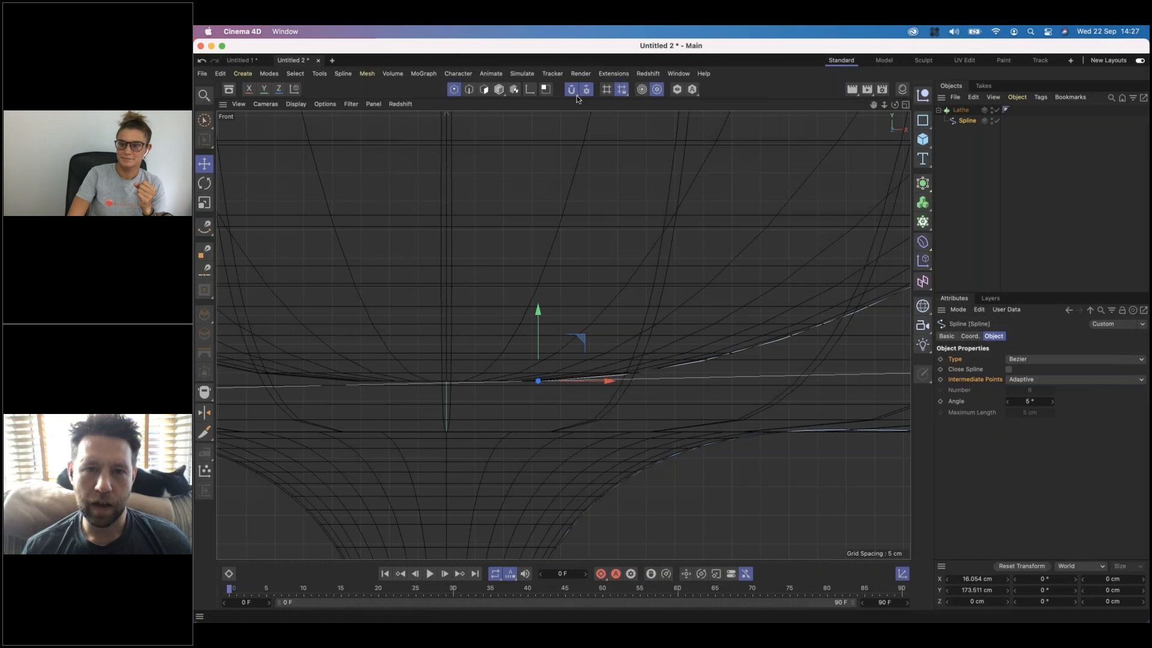
pyautogui.click(577, 96)
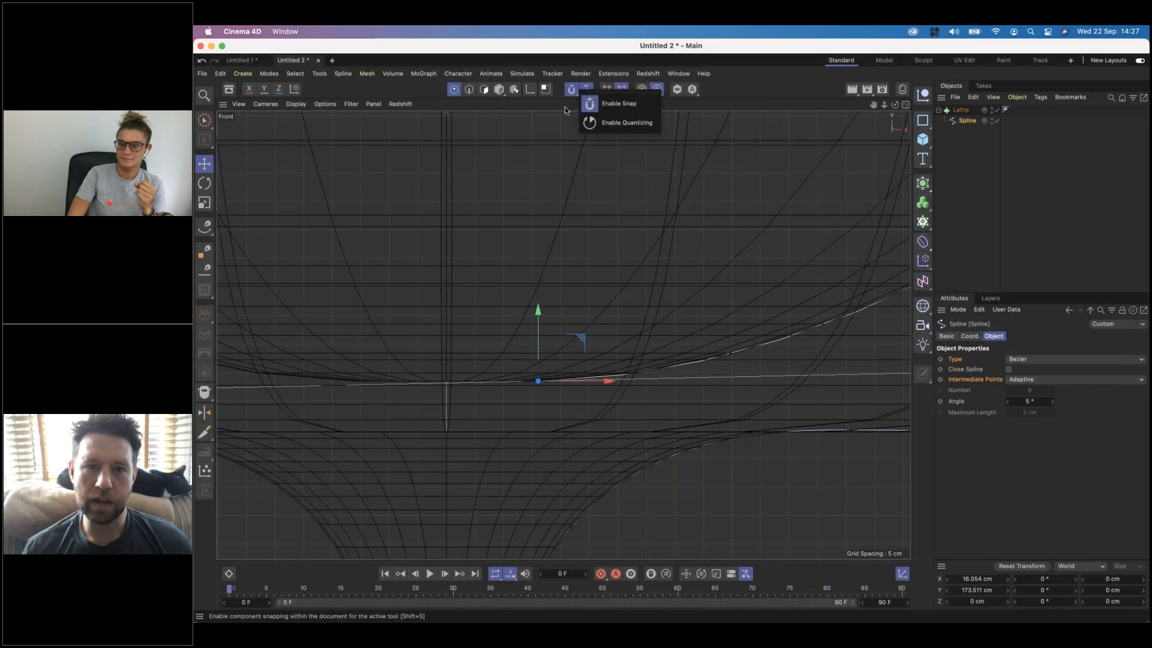
pyautogui.click(588, 90)
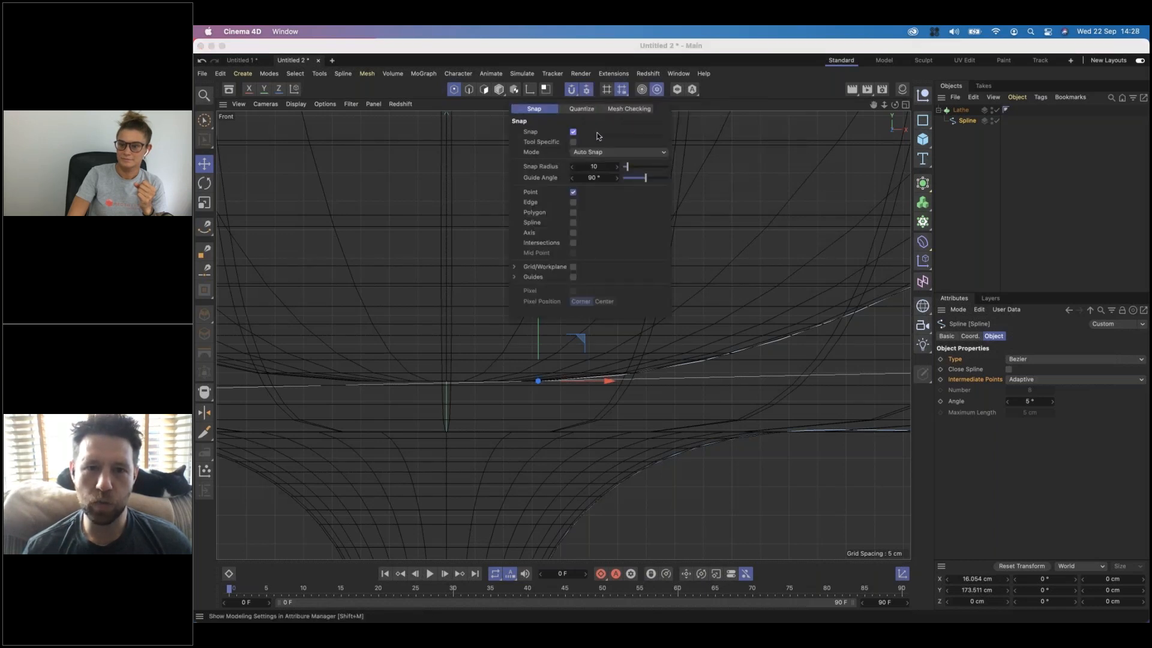
pyautogui.click(573, 266)
pyautogui.click(573, 277)
pyautogui.click(514, 277)
pyautogui.click(514, 266)
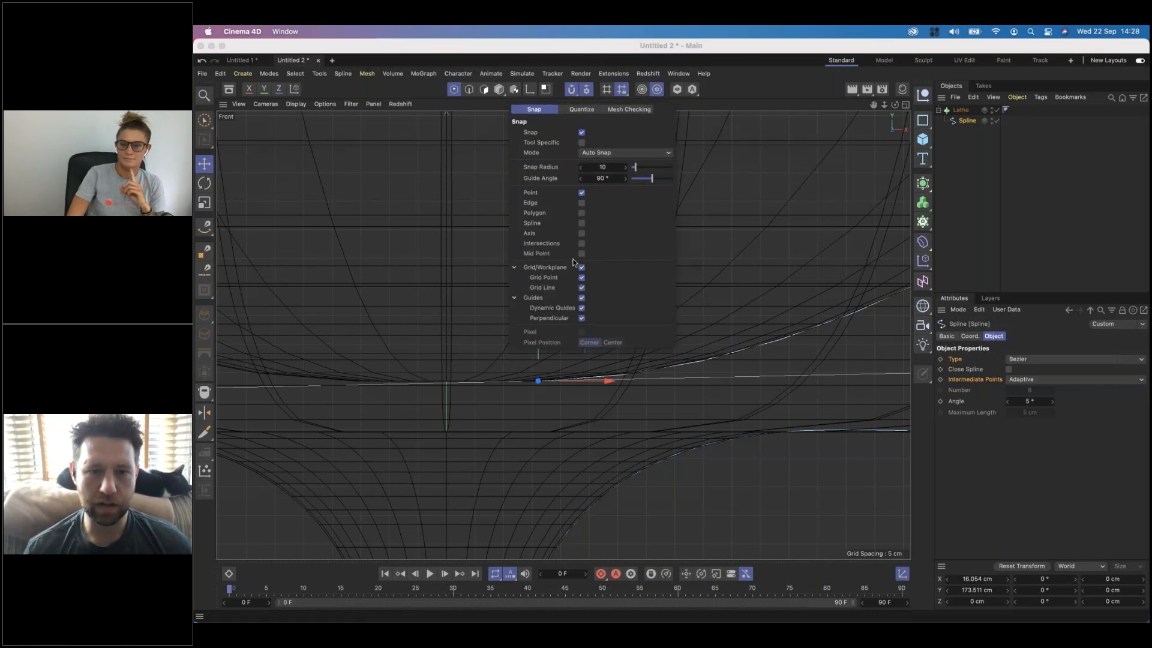
# Step: Return the bowl's centre point to X 0 cm on the central axis and show the whole goblet
pyautogui.click(694, 107)
pyautogui.moveTo(574, 381); pyautogui.dragTo(514, 396)
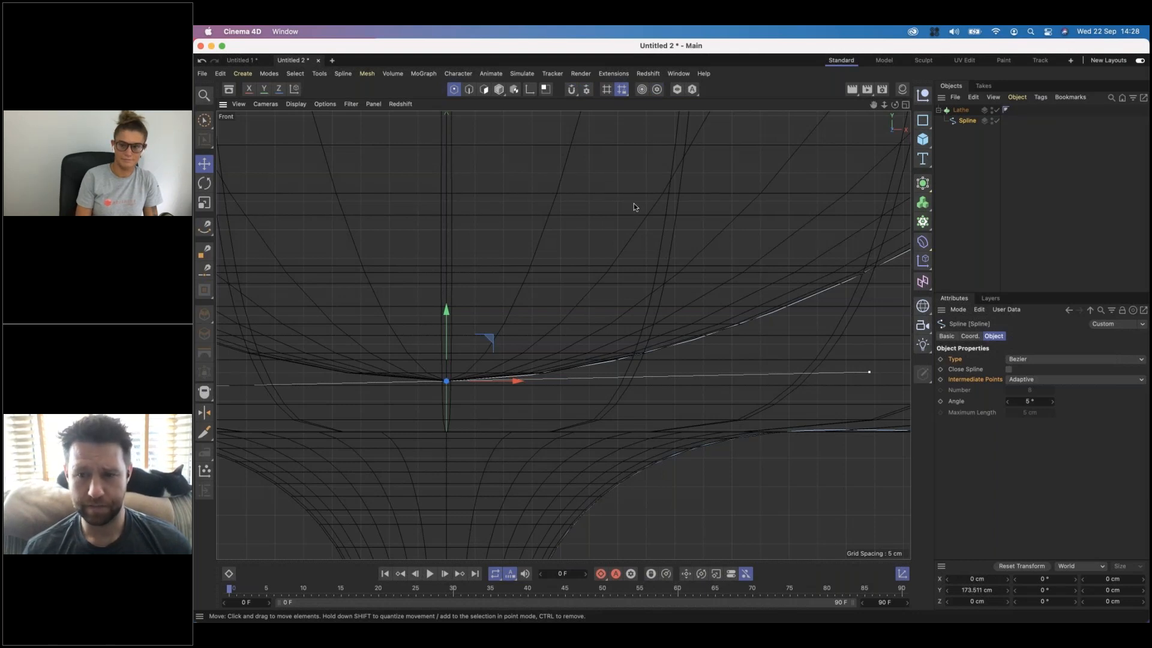
pyautogui.press('h')
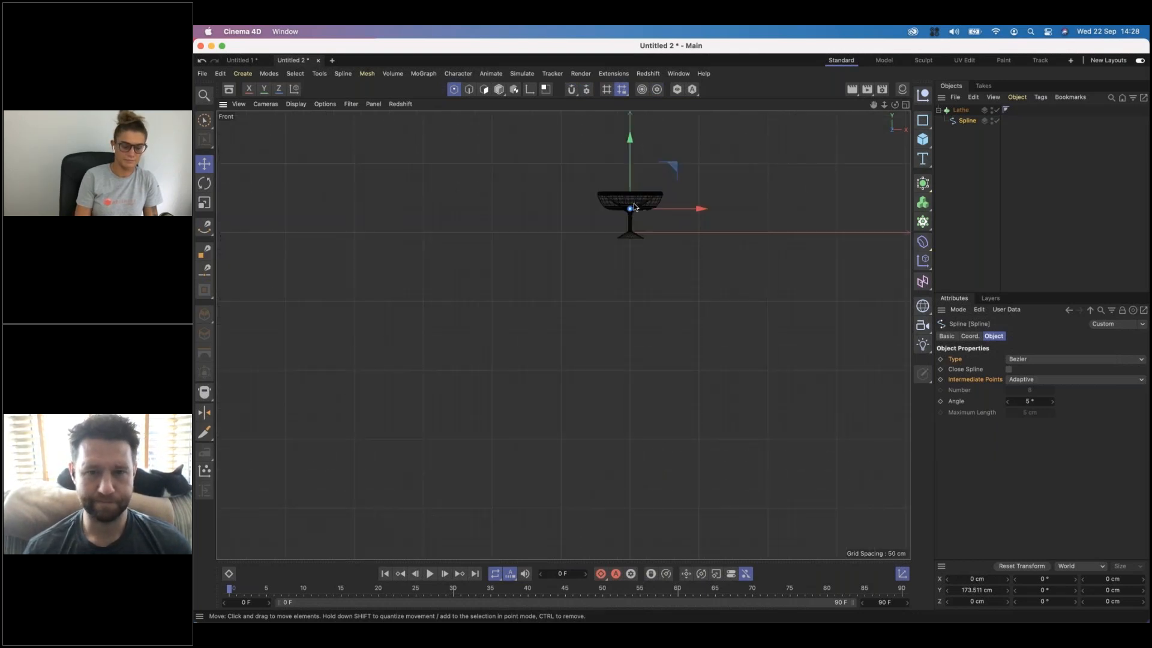
pyautogui.scroll(-5, 635, 207)
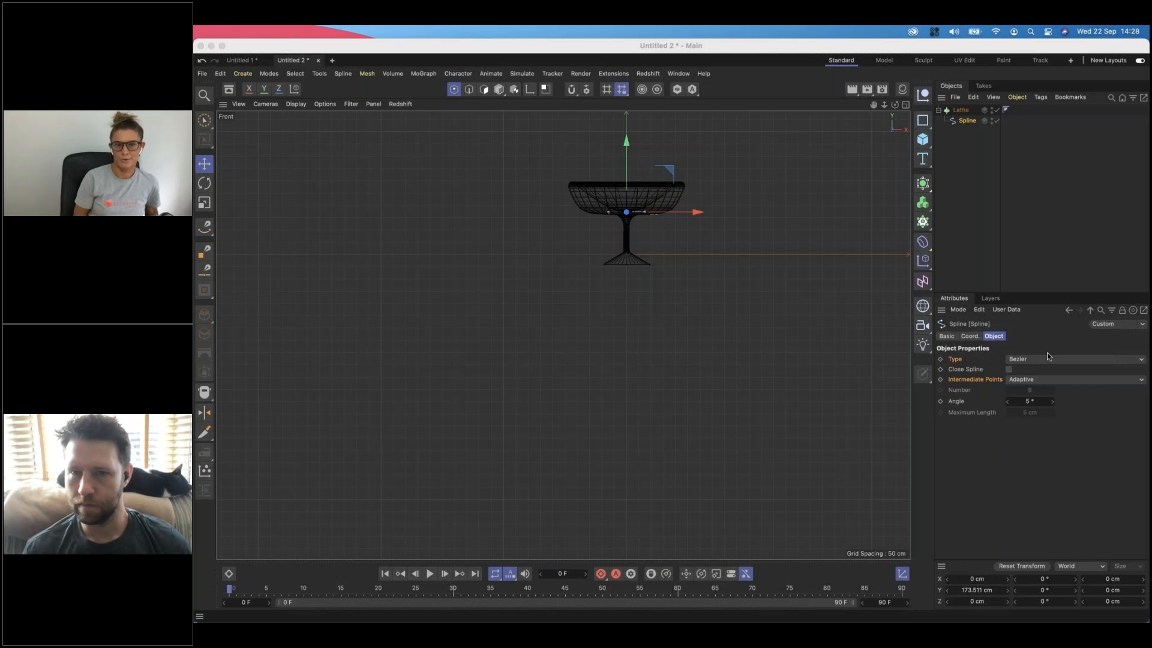
# Step: Switch to the open document Untitled 1 with the extruded text and flower
pyautogui.click(666, 74)
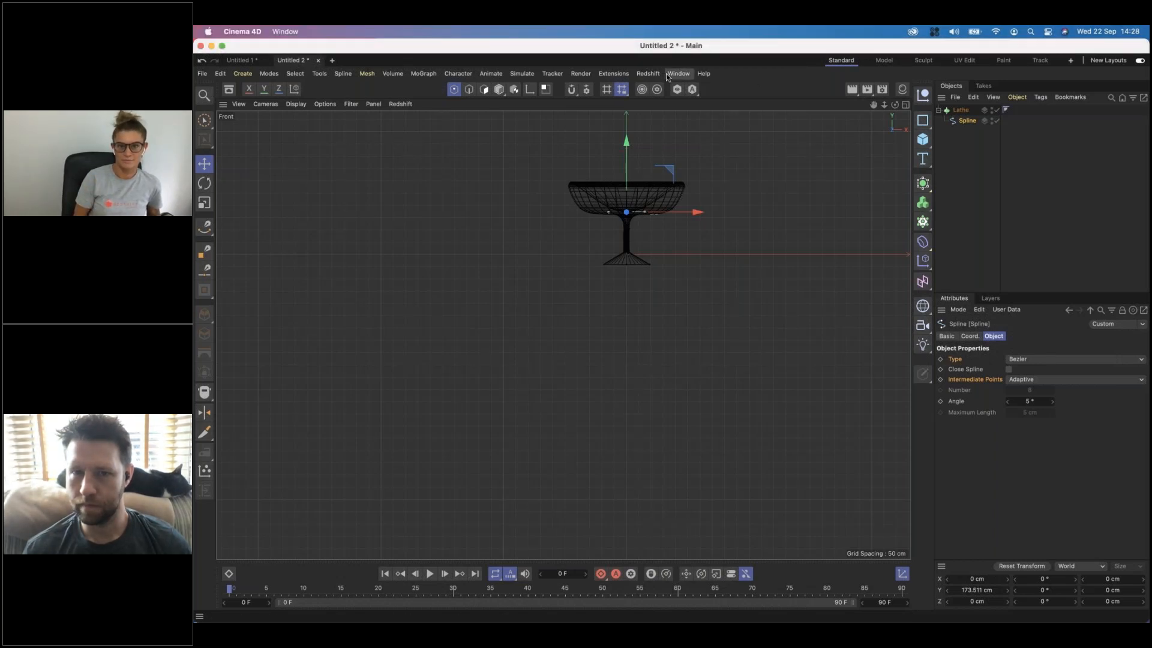
pyautogui.click(666, 73)
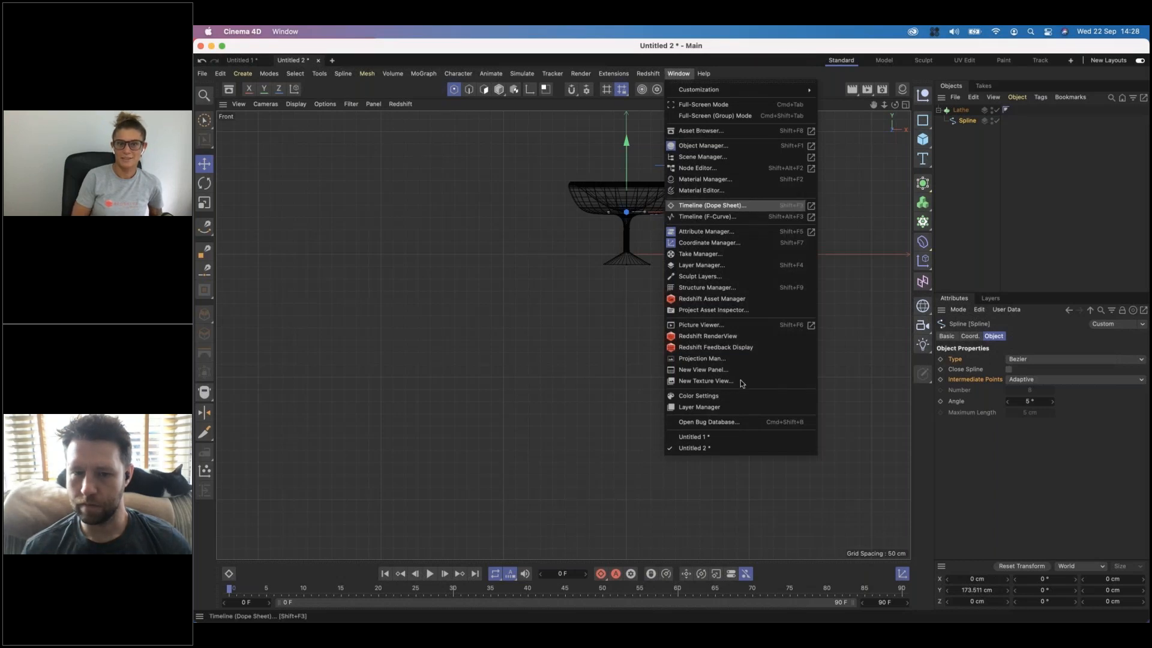
pyautogui.click(720, 437)
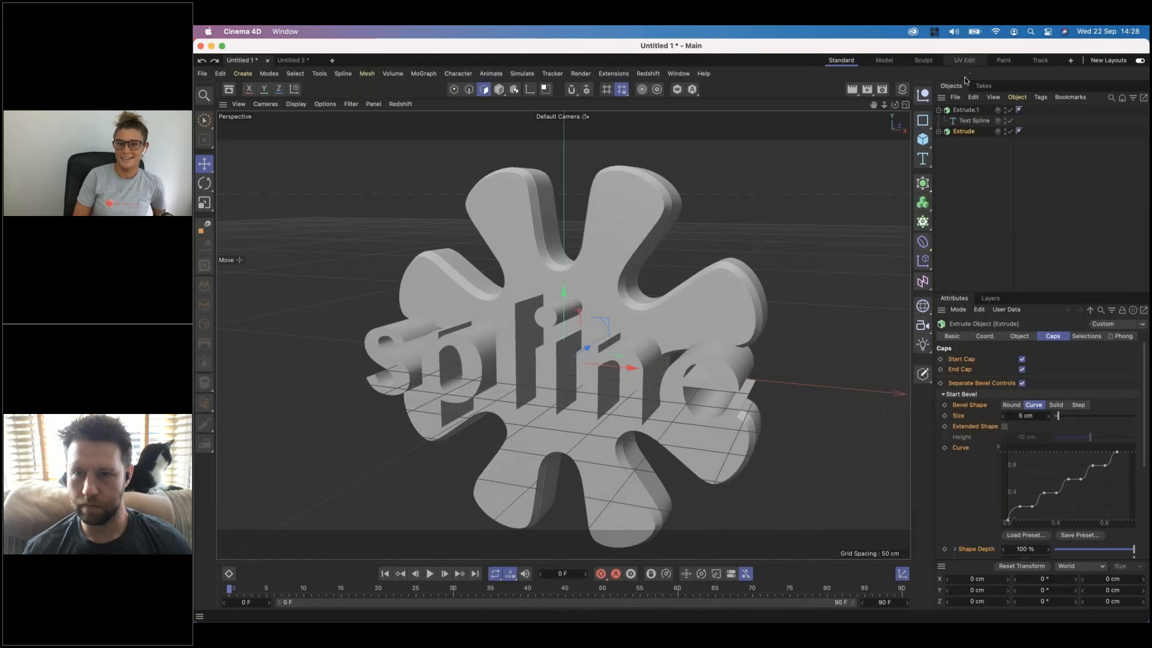
# Step: Hide the flower's Extrude object and increase the Text Spline's height to about 215 cm
pyautogui.click(956, 108)
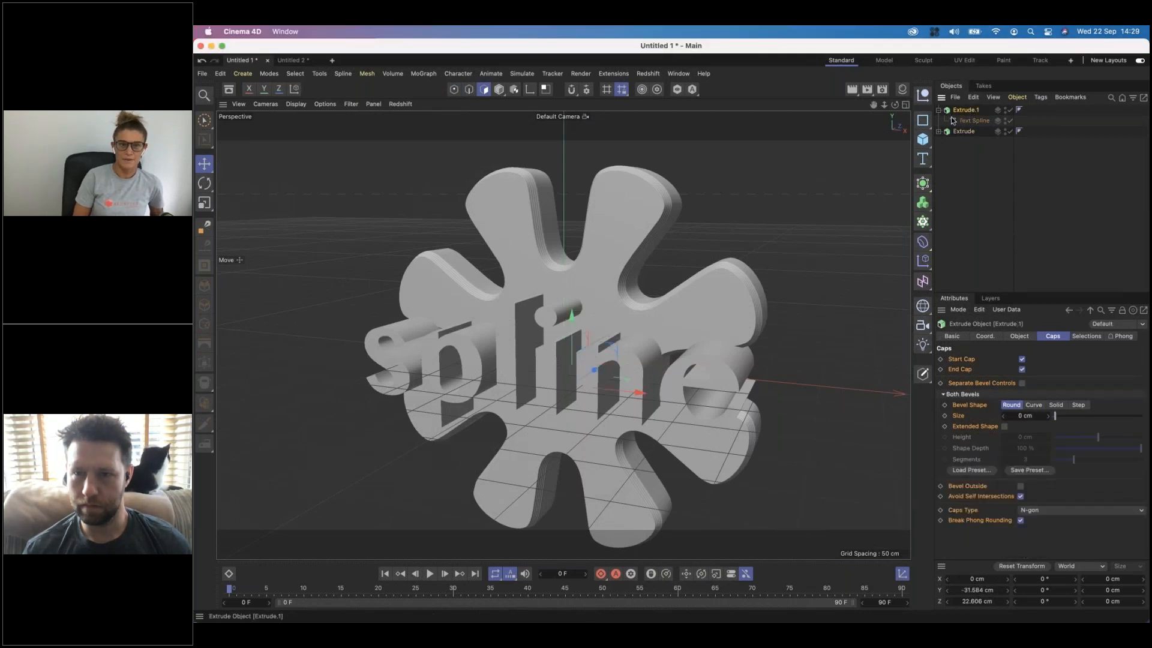
pyautogui.click(1008, 131)
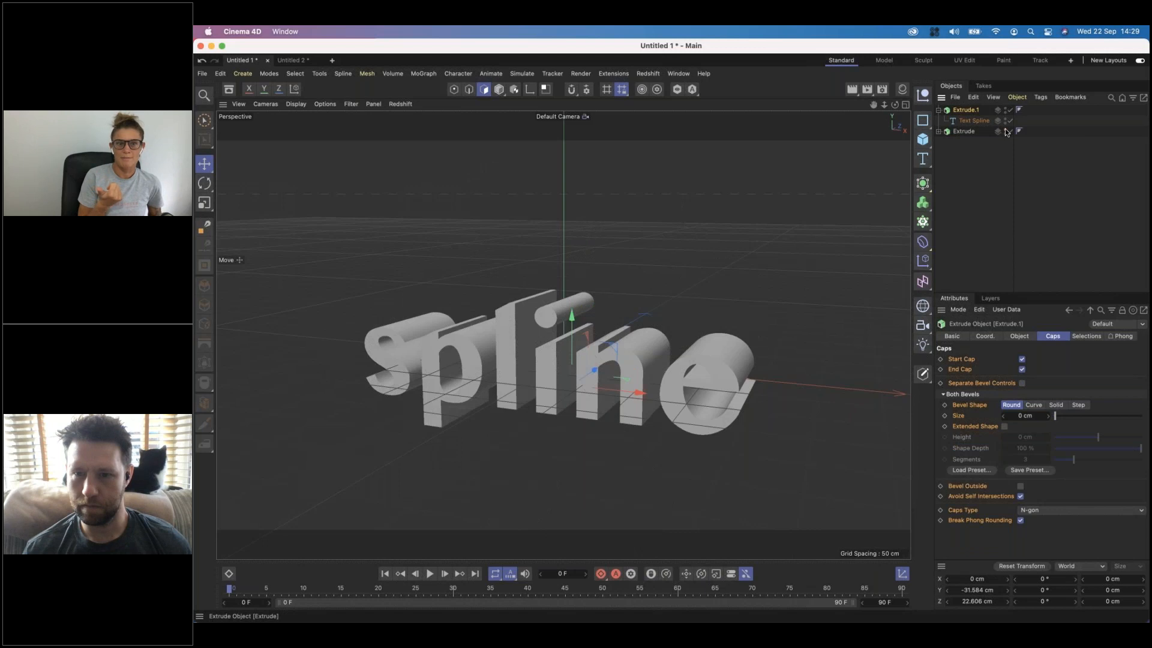
pyautogui.click(973, 121)
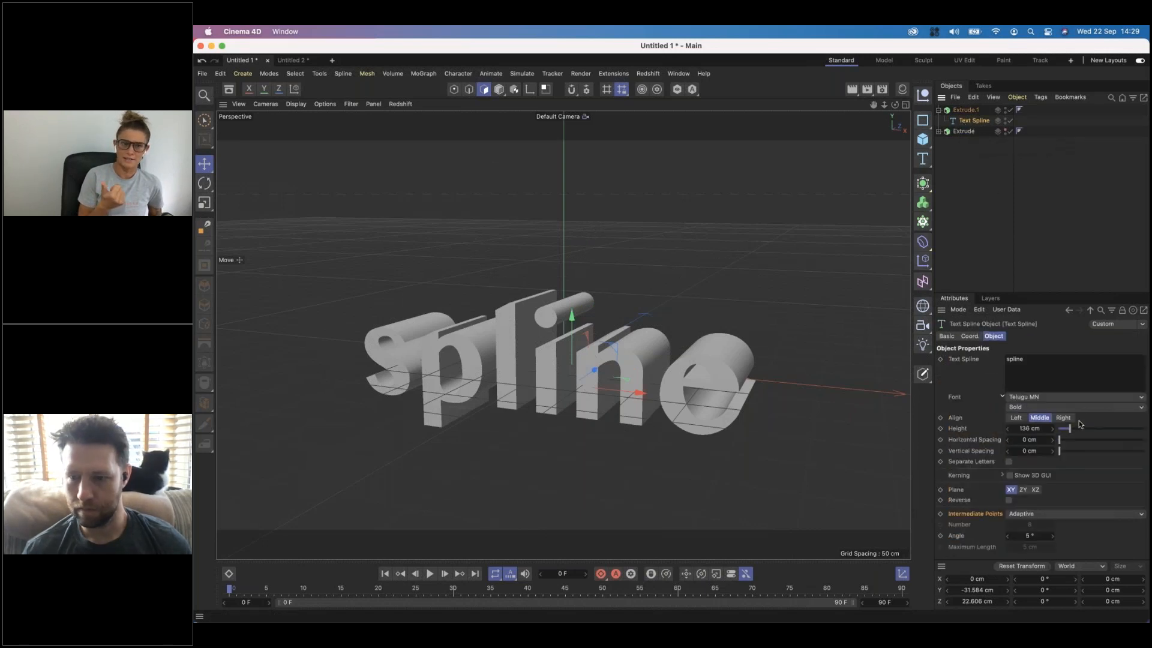
pyautogui.moveTo(1070, 429); pyautogui.dragTo(1078, 430)
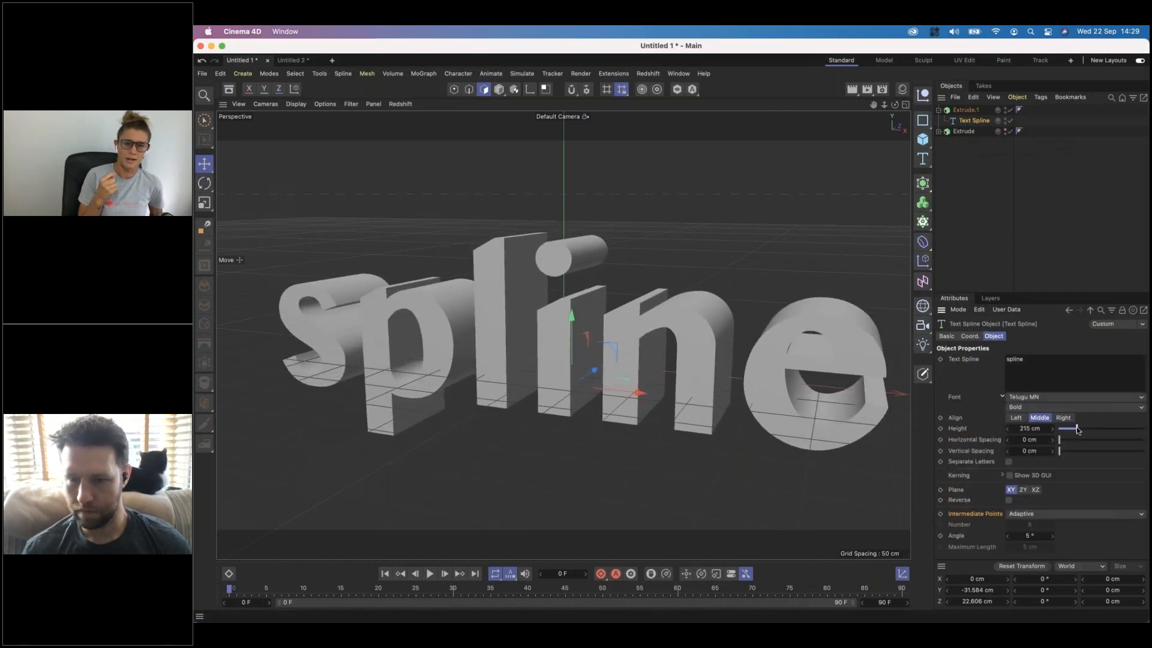
# Step: Give the text extrusion's caps a Curve bevel of about 21.38 cm and add a curve point that bows the profile upward
pyautogui.click(966, 110)
pyautogui.click(1053, 336)
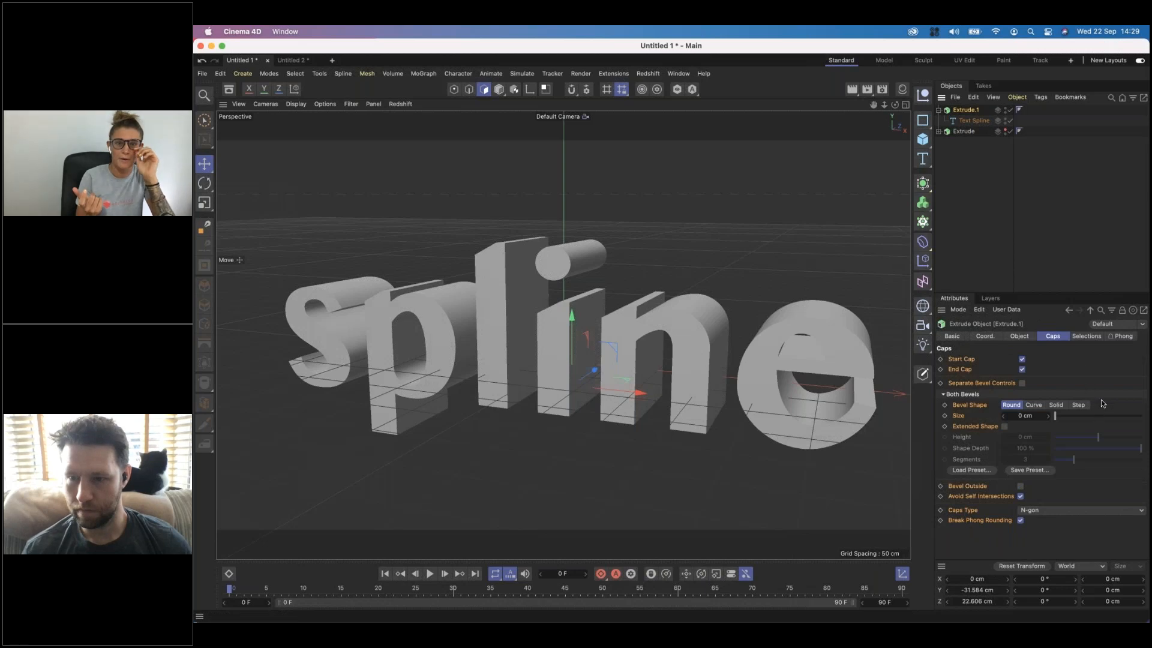
pyautogui.click(1036, 406)
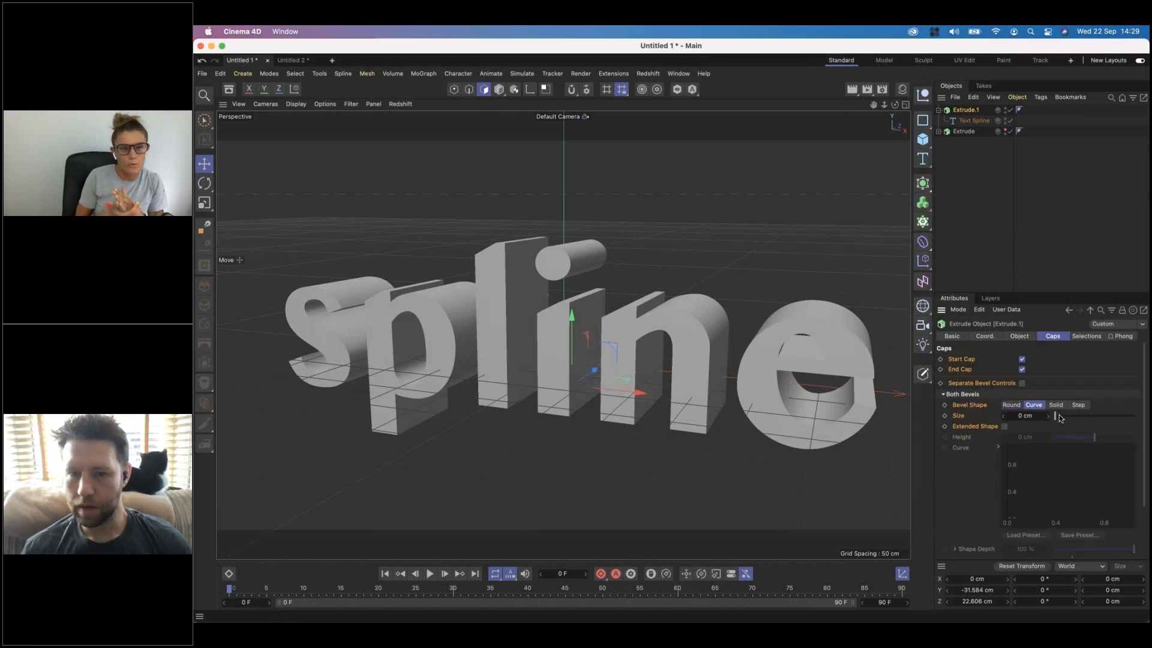
pyautogui.moveTo(1059, 418); pyautogui.dragTo(1069, 415)
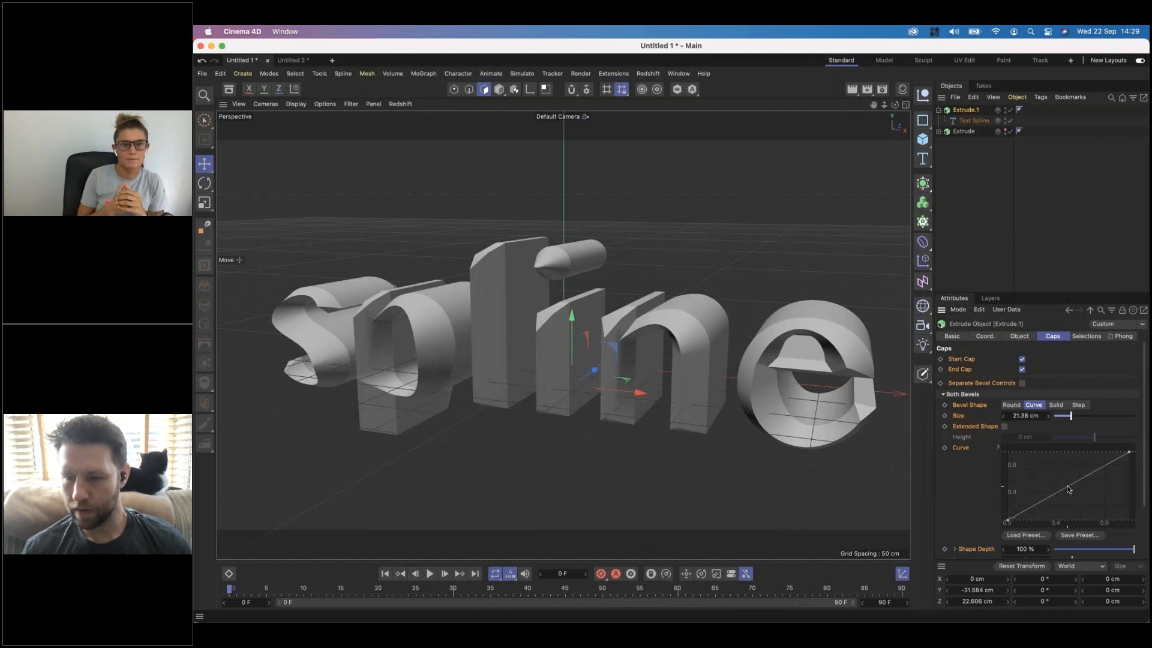
pyautogui.moveTo(1071, 488); pyautogui.dragTo(1032, 469)
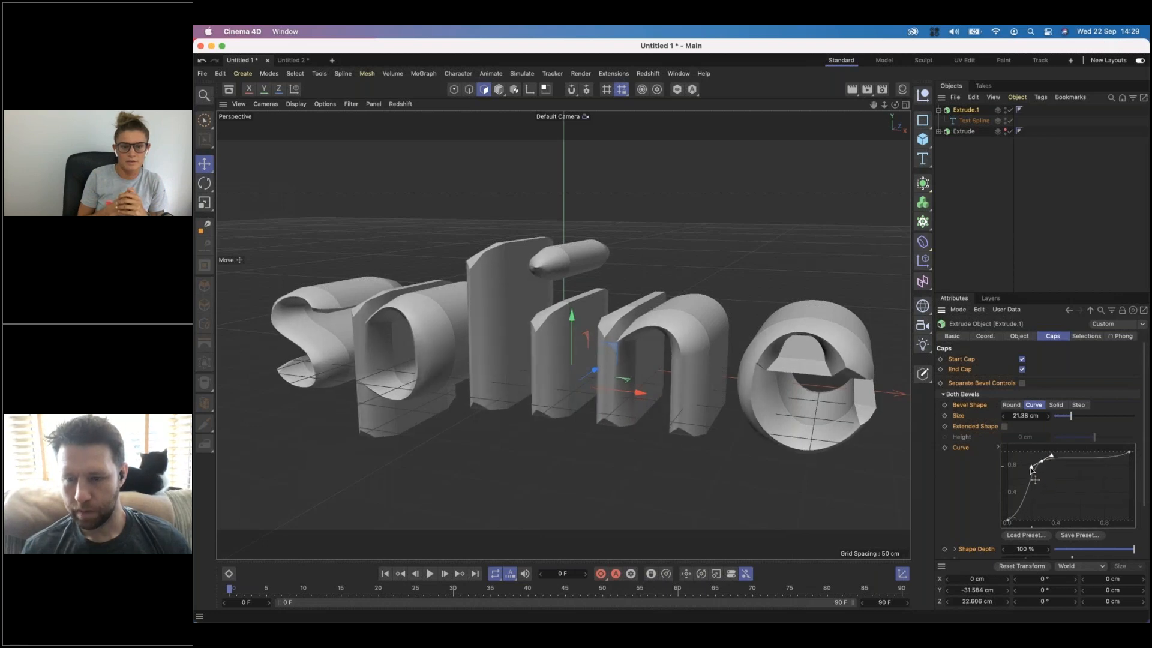
# Step: Load the Ease-out preset into the text extrusion's bevel curve
pyautogui.click(1026, 534)
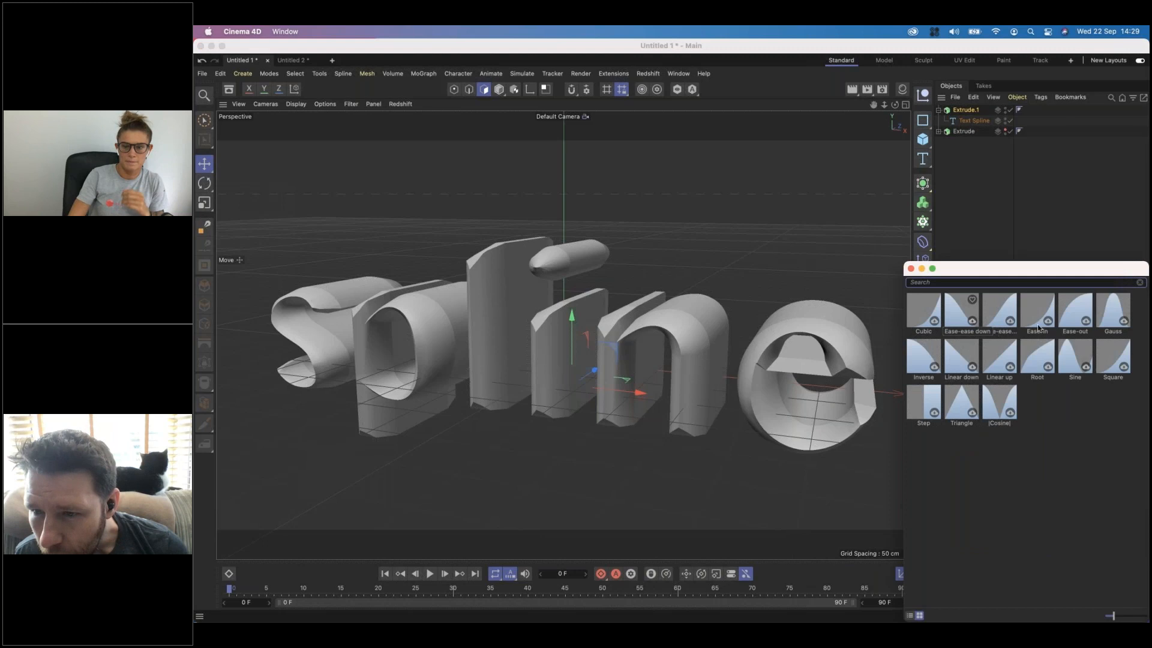
pyautogui.click(1083, 313)
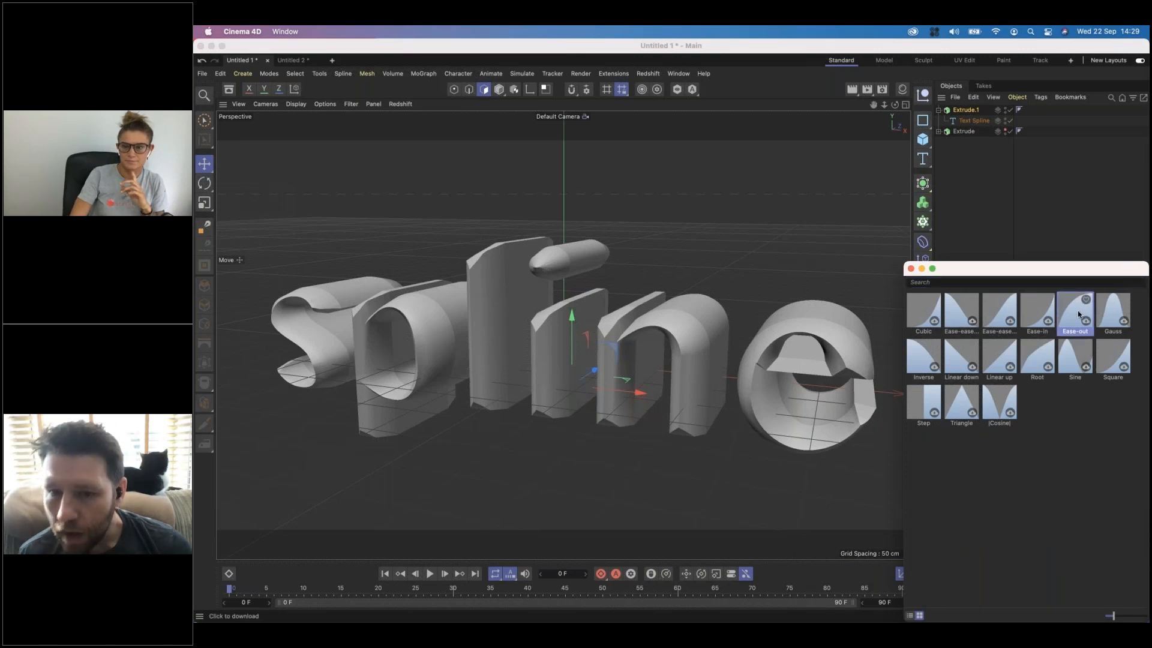
pyautogui.doubleClick(1077, 310)
pyautogui.scroll(-2, 959, 497)
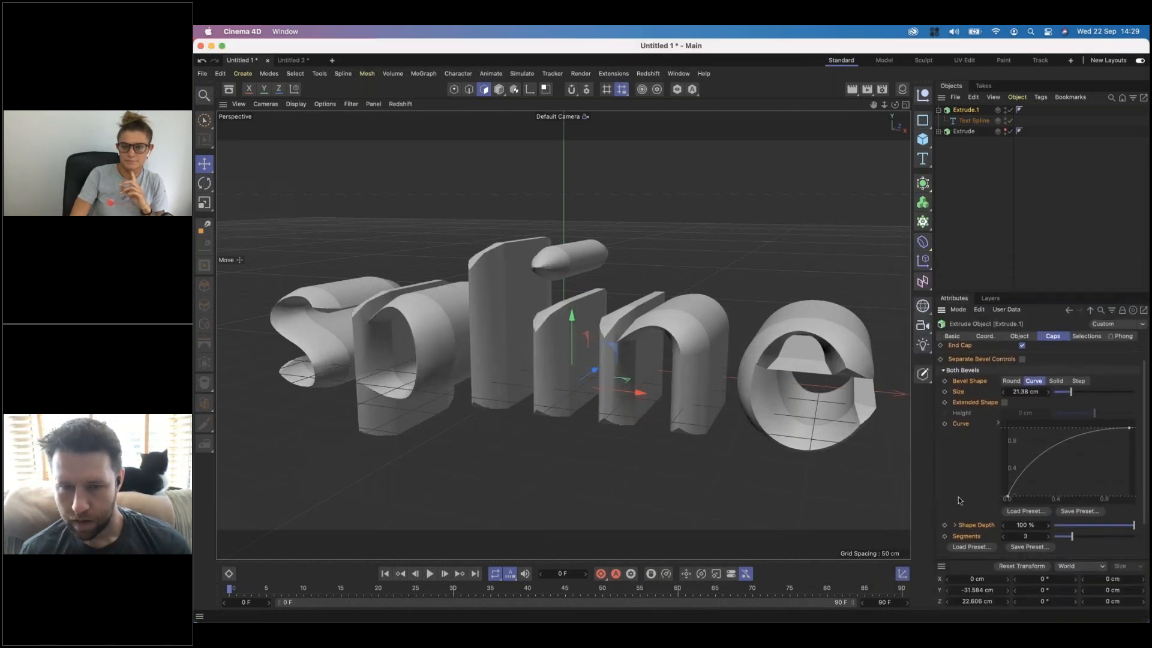
# Step: Reduce the text extrusion's bevel size to 5.59 cm and view the letters from several angles
pyautogui.keyDown('alt'); pyautogui.moveTo(673, 339); pyautogui.dragTo(634, 315); pyautogui.keyUp('alt')
pyautogui.moveTo(1062, 393); pyautogui.dragTo(1057, 390)
pyautogui.keyDown('alt'); pyautogui.moveTo(647, 373); pyautogui.dragTo(721, 384); pyautogui.keyUp('alt')
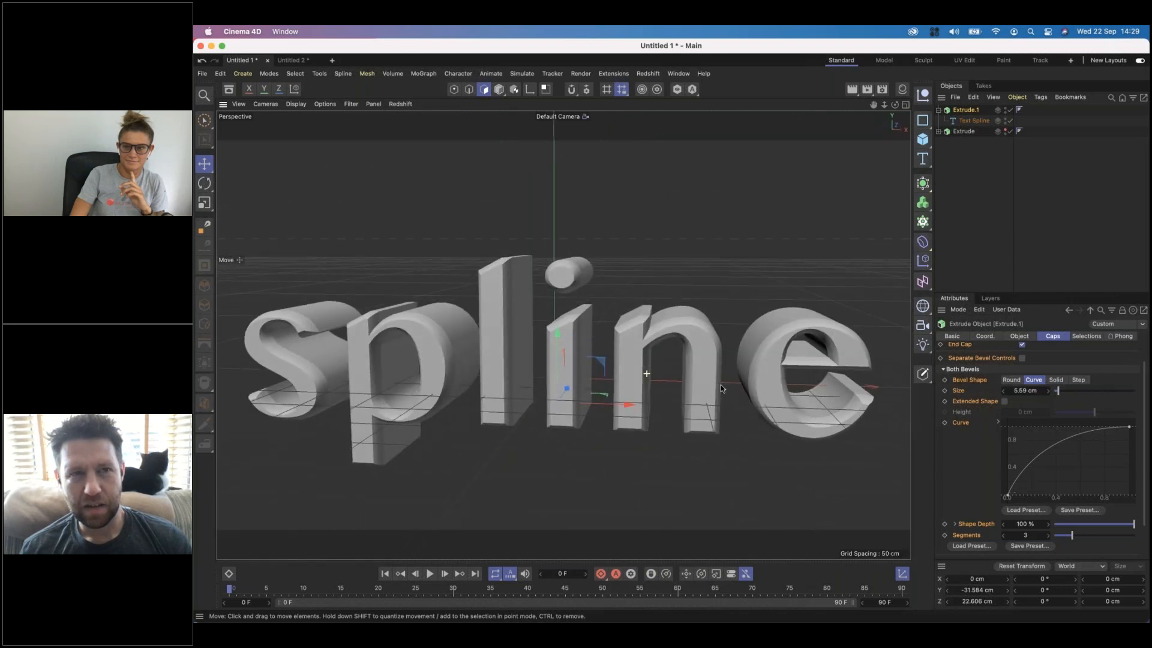
pyautogui.keyDown('alt'); pyautogui.moveTo(721, 384); pyautogui.dragTo(693, 360); pyautogui.keyUp('alt')
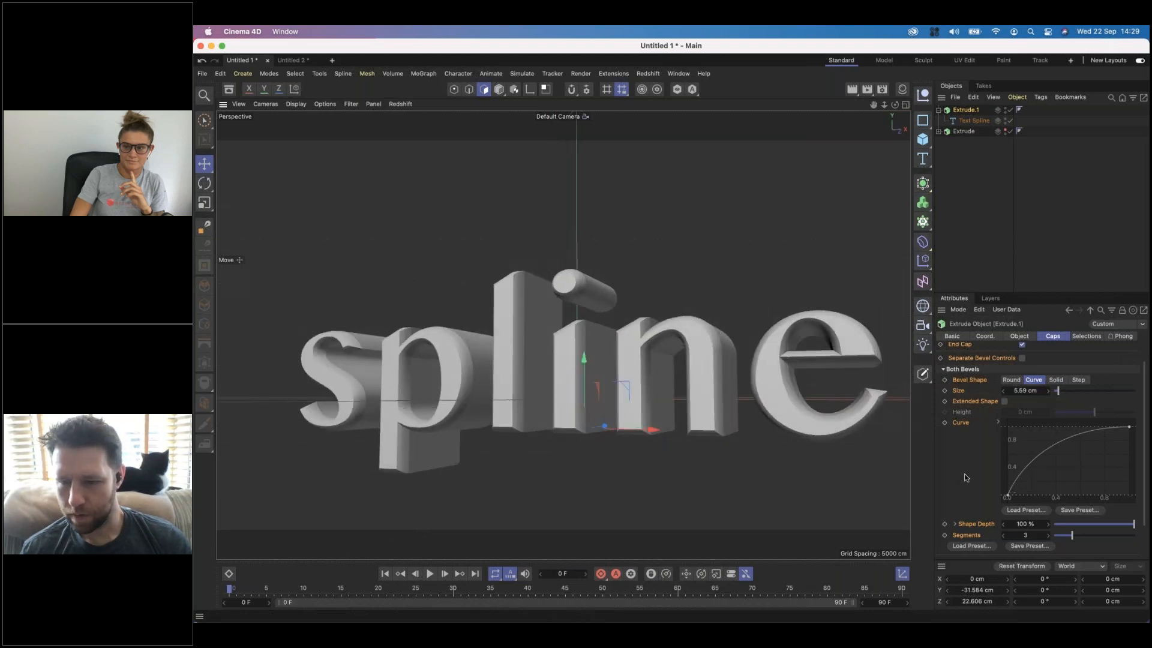
# Step: Try the Bevel Outside option on the text extrusion's caps and turn it off again
pyautogui.scroll(-2, 966, 477)
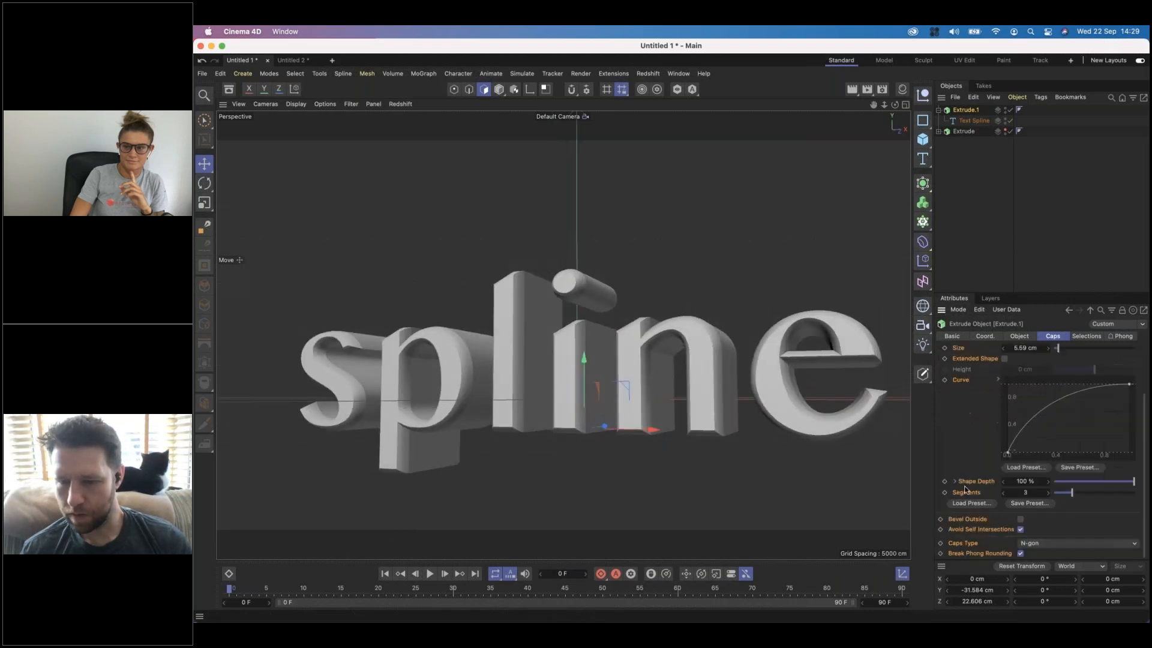
pyautogui.click(1019, 520)
pyautogui.click(1019, 520)
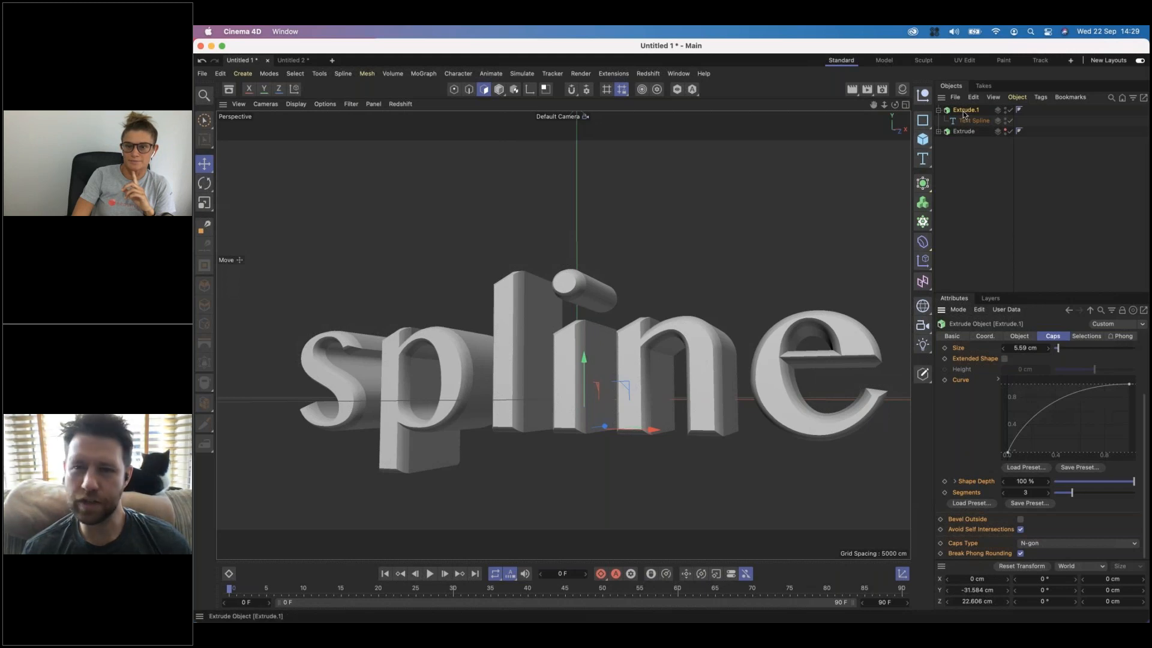
# Step: Switch back to the Untitled 2 document and examine the whole goblet wireframe in the front view
pyautogui.click(675, 75)
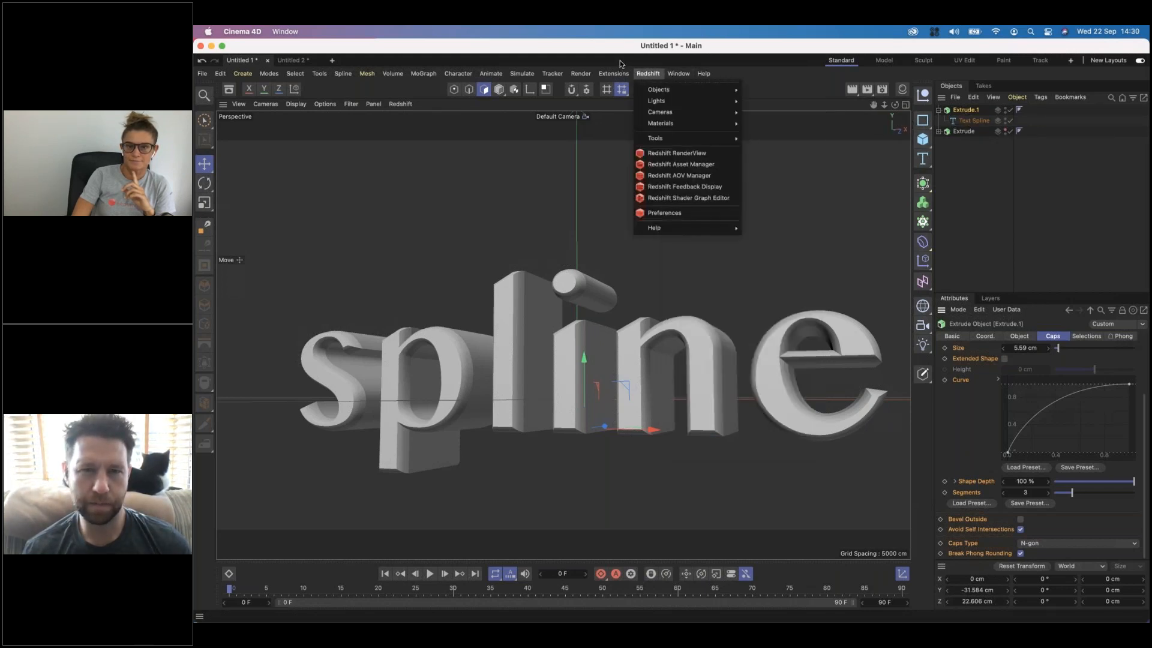
pyautogui.click(286, 59)
pyautogui.scroll(10, 640, 192)
pyautogui.scroll(-10, 641, 192)
pyautogui.keyDown('alt'); pyautogui.moveTo(633, 211); pyautogui.dragTo(603, 275, button='middle'); pyautogui.keyUp('alt')
pyautogui.scroll(5, 604, 275)
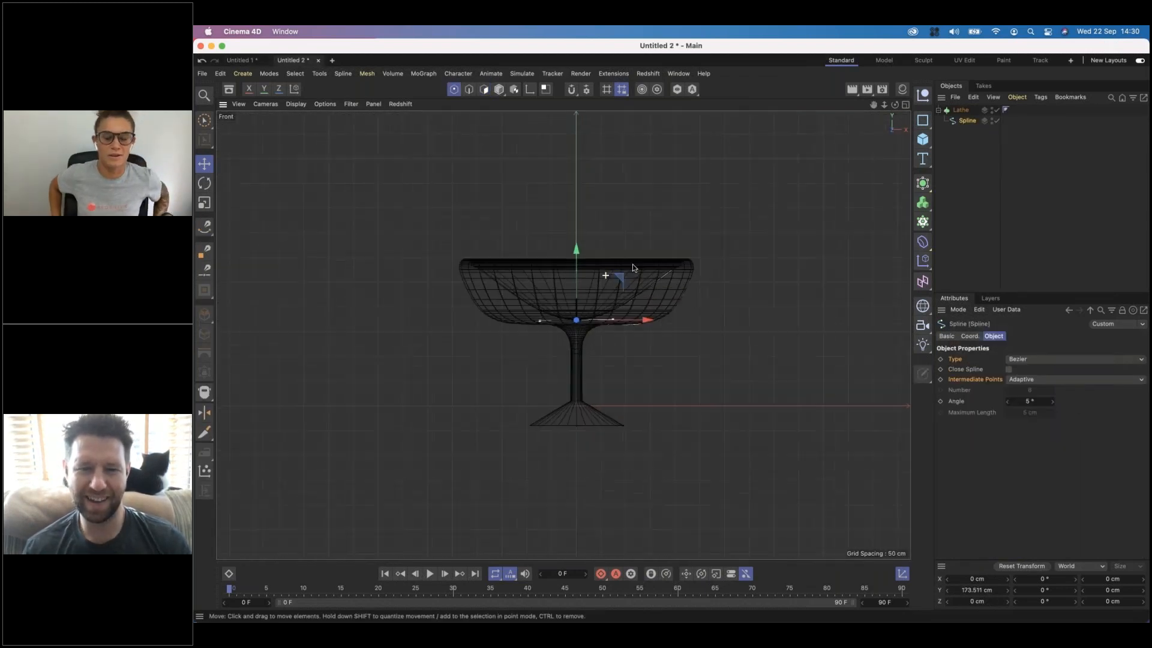
pyautogui.scroll(4, 618, 265)
pyautogui.scroll(-3, 621, 265)
pyautogui.keyDown('alt'); pyautogui.moveTo(620, 265); pyautogui.dragTo(636, 254, button='middle'); pyautogui.keyUp('alt')
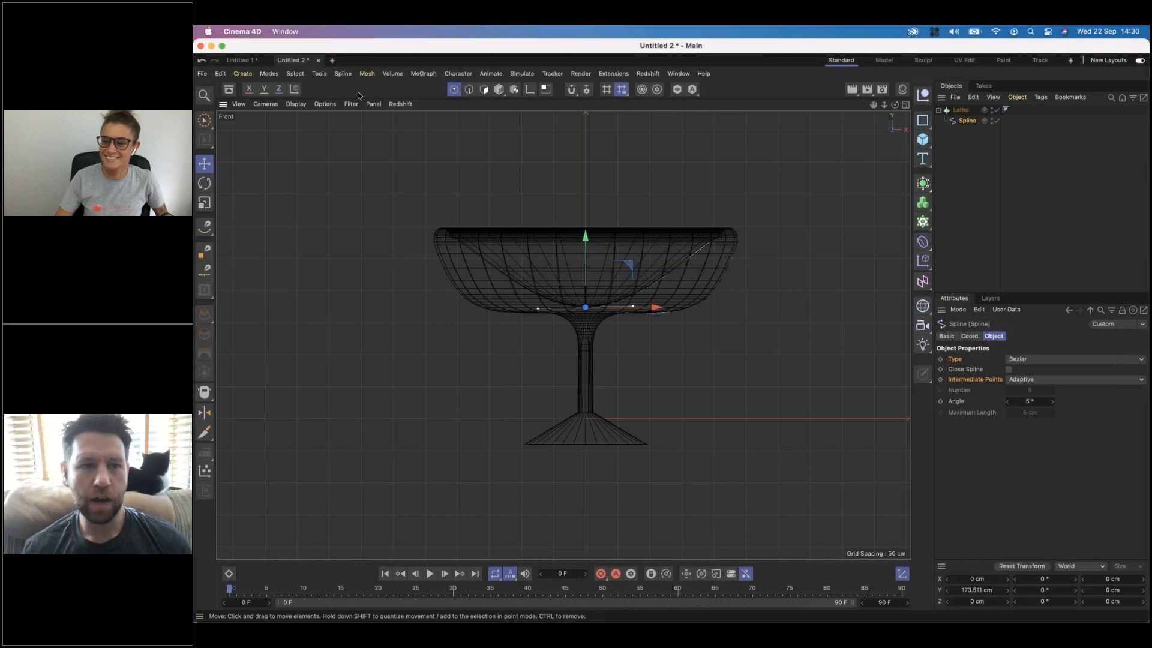
# Step: Create a new empty document
pyautogui.click(333, 60)
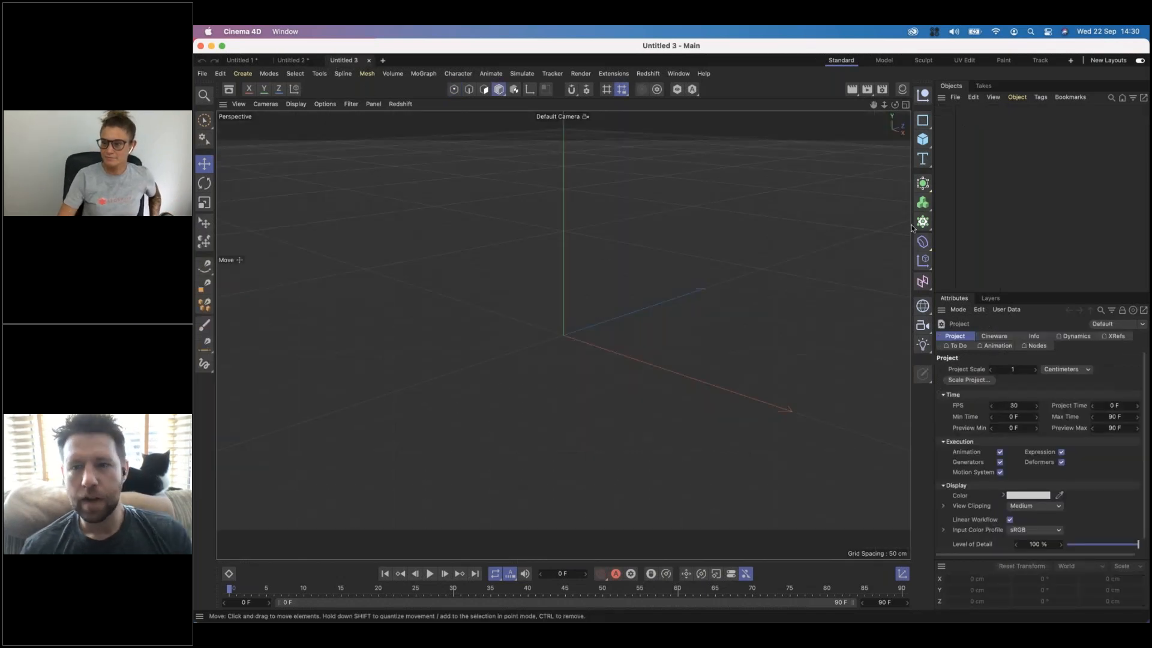
# Step: Add a Sweep generator and a circle spline with a 200 cm radius
pyautogui.click(927, 187)
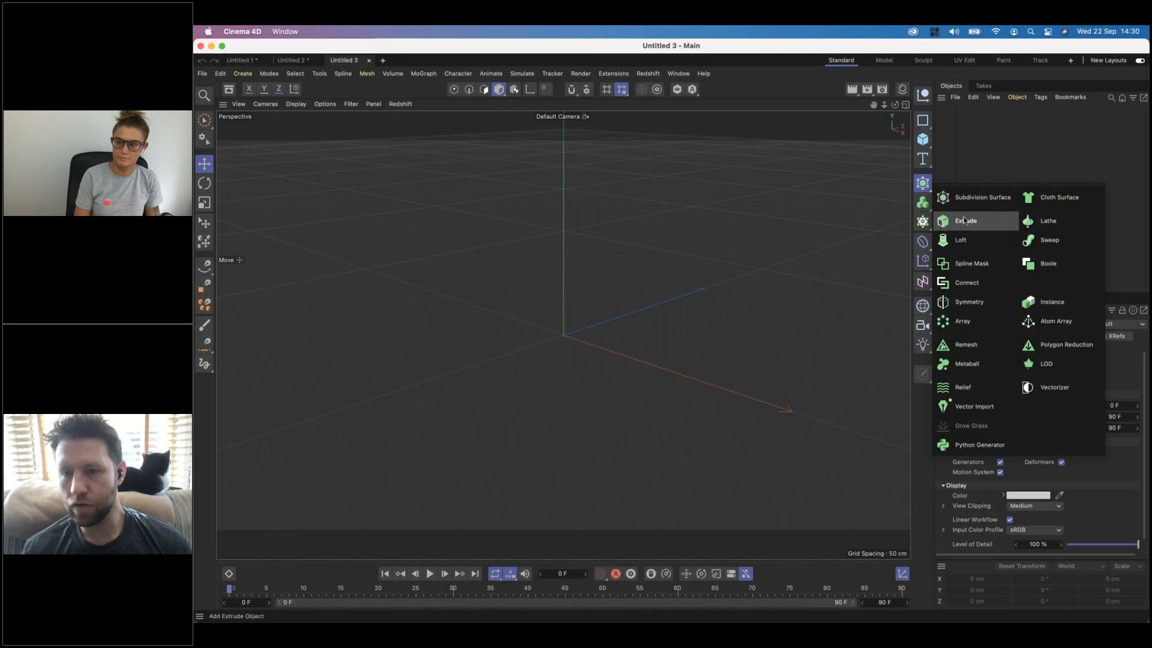
pyautogui.click(1039, 241)
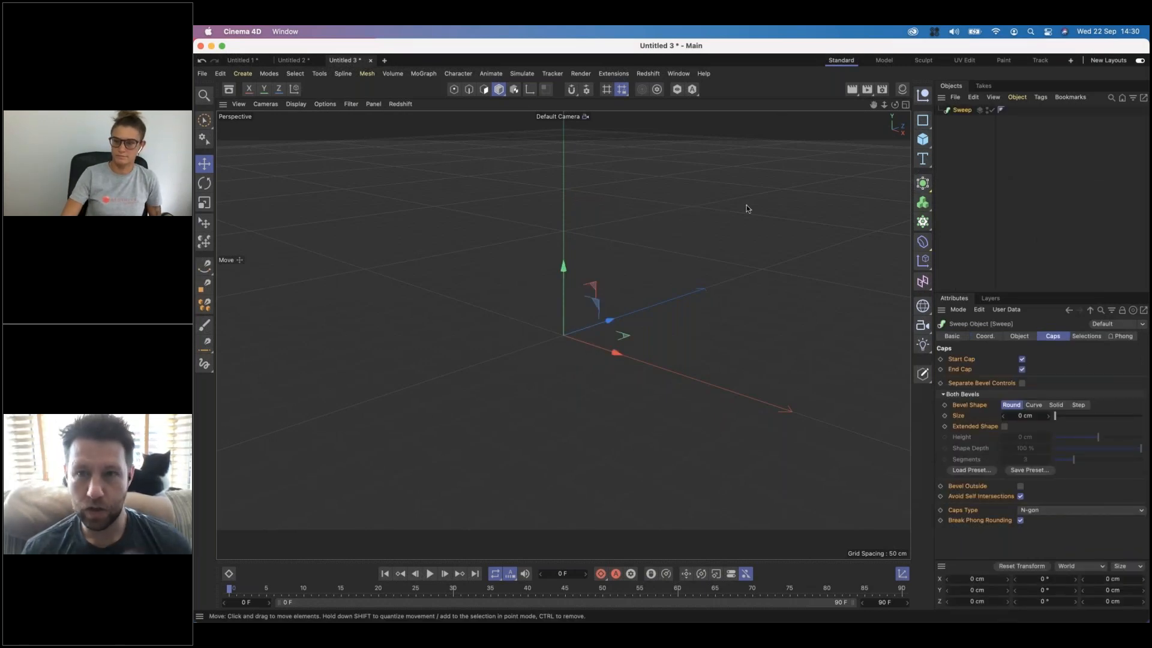
pyautogui.click(925, 124)
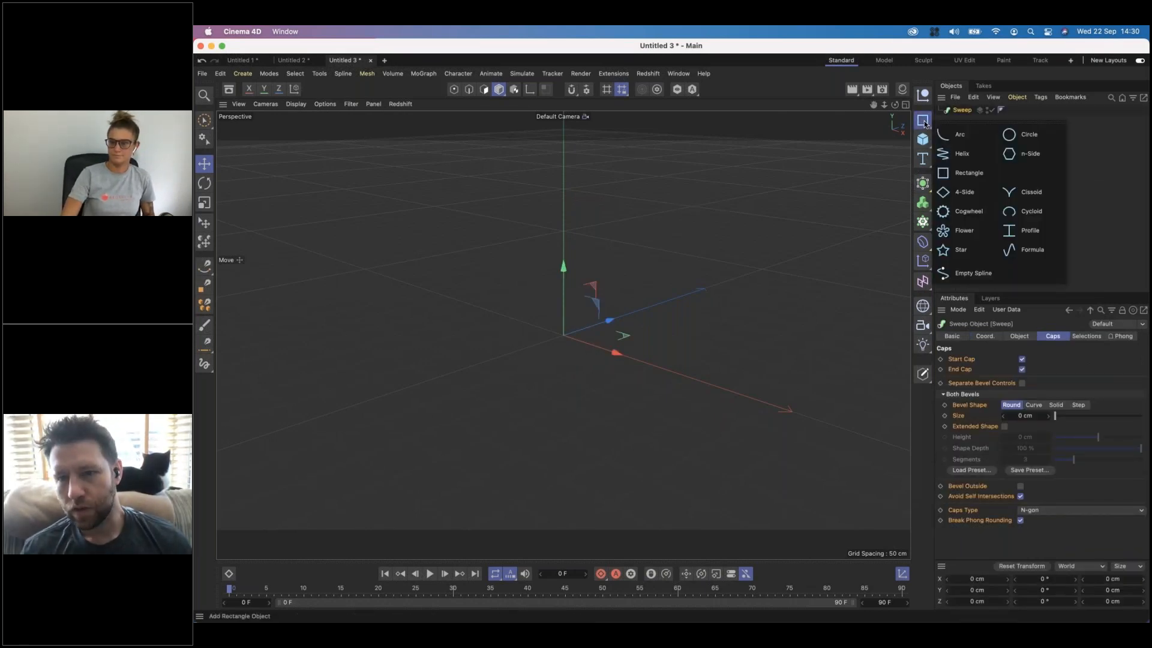
pyautogui.click(1010, 135)
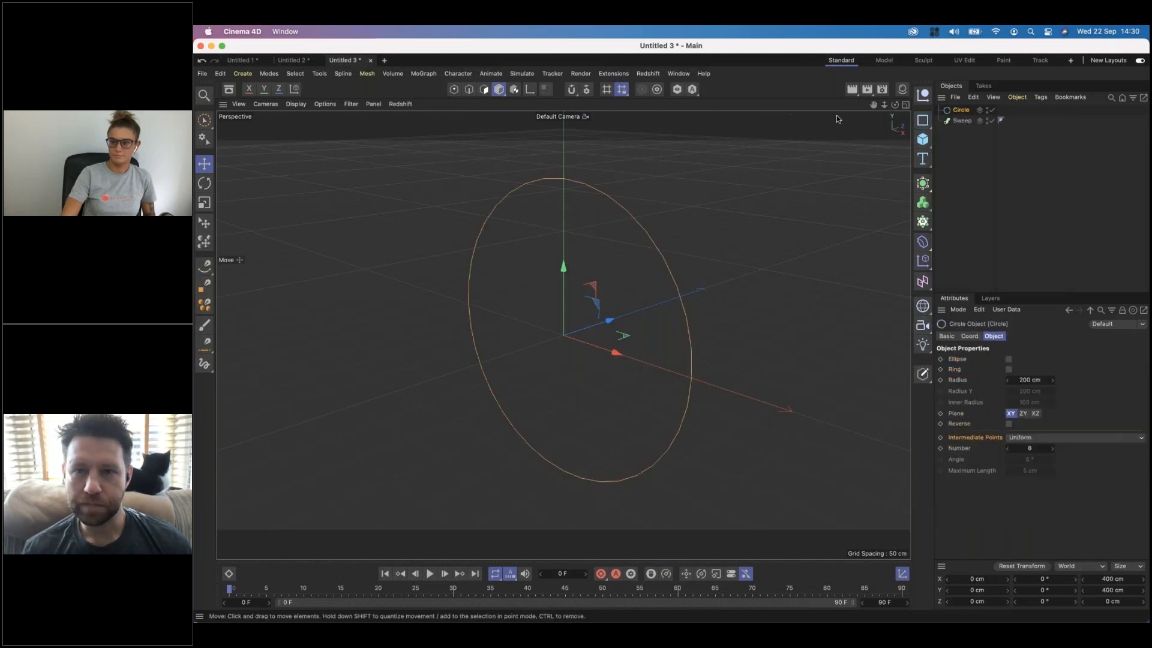
# Step: Add a star spline and scale it down to a small star at the circle's centre
pyautogui.click(922, 121)
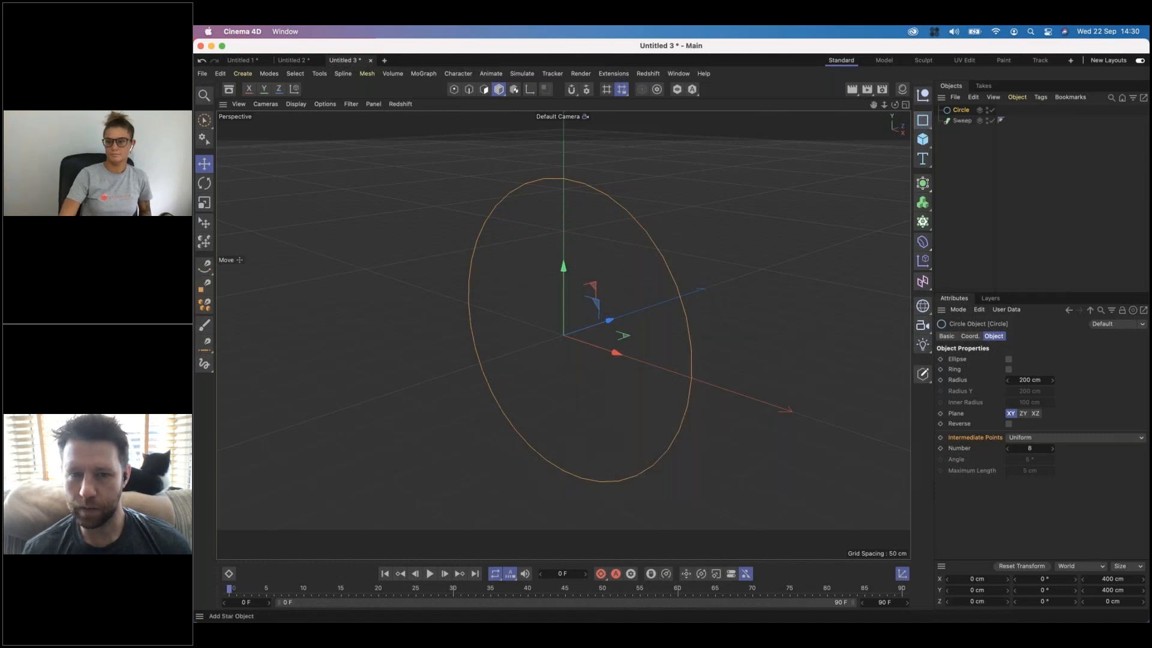
pyautogui.press('t')
pyautogui.moveTo(571, 245); pyautogui.dragTo(359, 267)
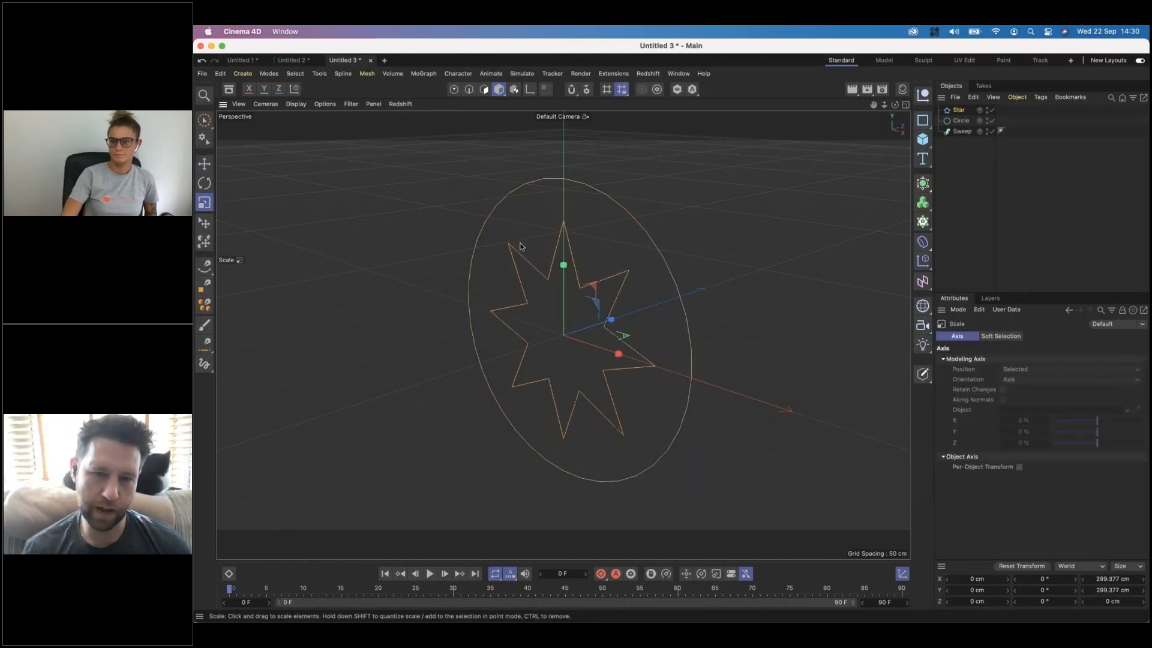
# Step: Place the star and circle splines inside the Sweep, with the star as profile and the circle as path
pyautogui.keyDown('shift'); pyautogui.click(960, 120); pyautogui.keyUp('shift')
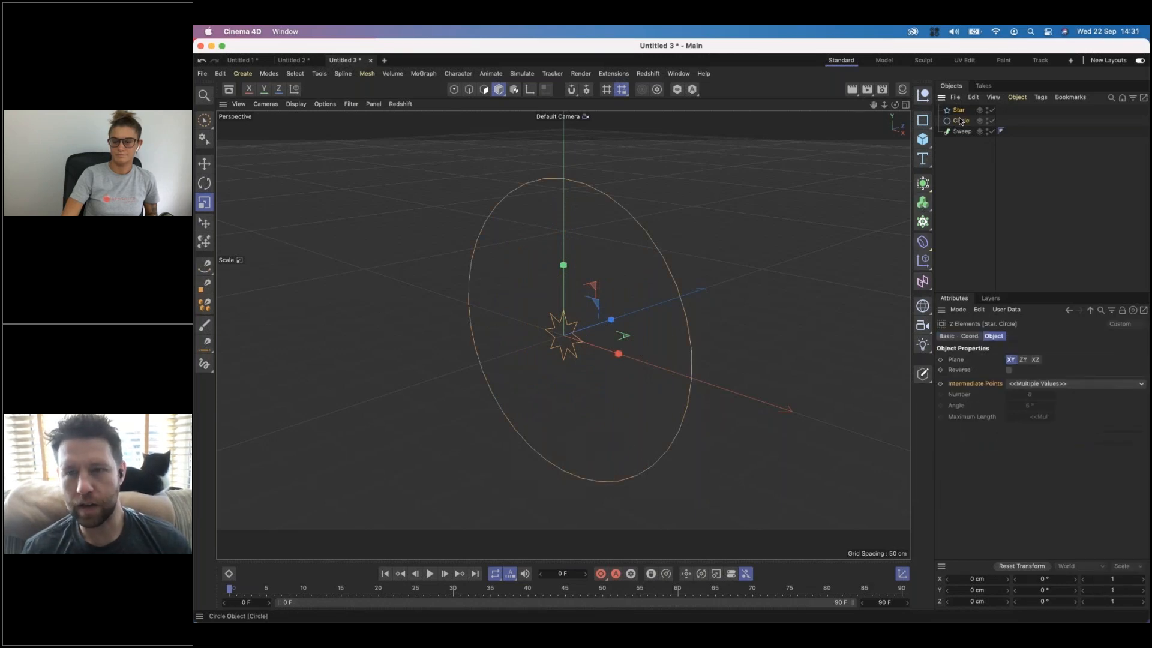
pyautogui.click(959, 112)
pyautogui.moveTo(1016, 109); pyautogui.dragTo(963, 132)
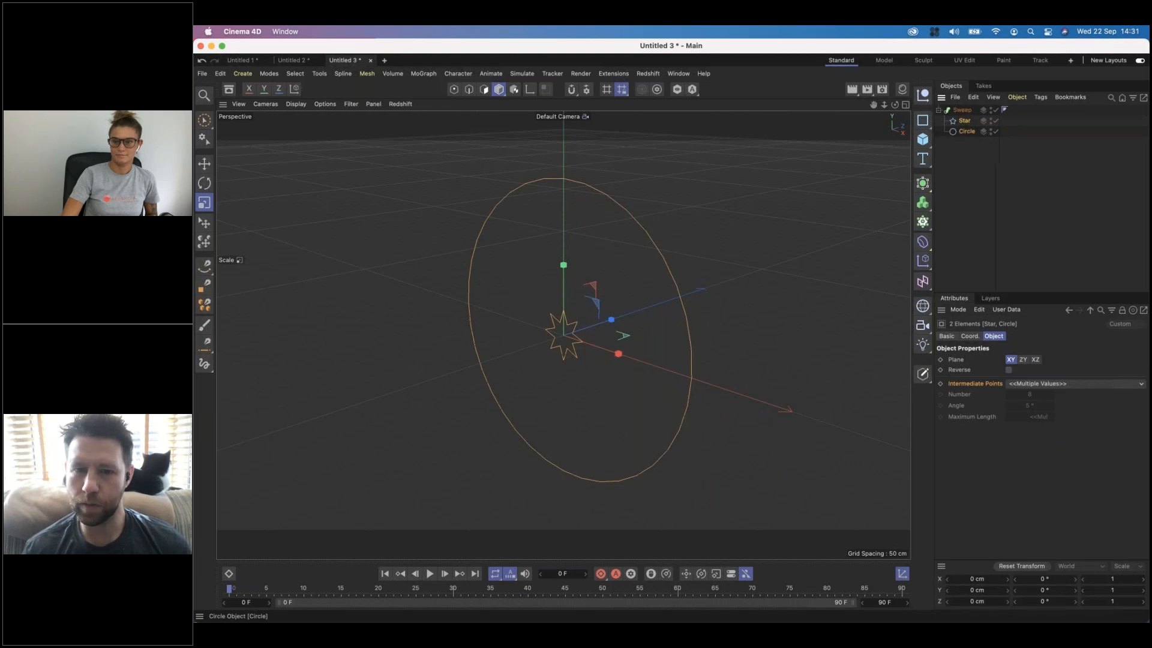
pyautogui.click(972, 193)
pyautogui.moveTo(635, 237)
pyautogui.keyDown('alt'); pyautogui.mouseDown()
pyautogui.moveTo(697, 181)
pyautogui.moveTo(658, 266)
pyautogui.moveTo(653, 234)
pyautogui.moveTo(674, 240)
pyautogui.moveTo(674, 217)
pyautogui.mouseUp(); pyautogui.keyUp('alt')
# Step: Try the Sweep's growth settings on the ring, lowering End Growth to 75%, and restore 0% start and 100% end growth
pyautogui.click(962, 110)
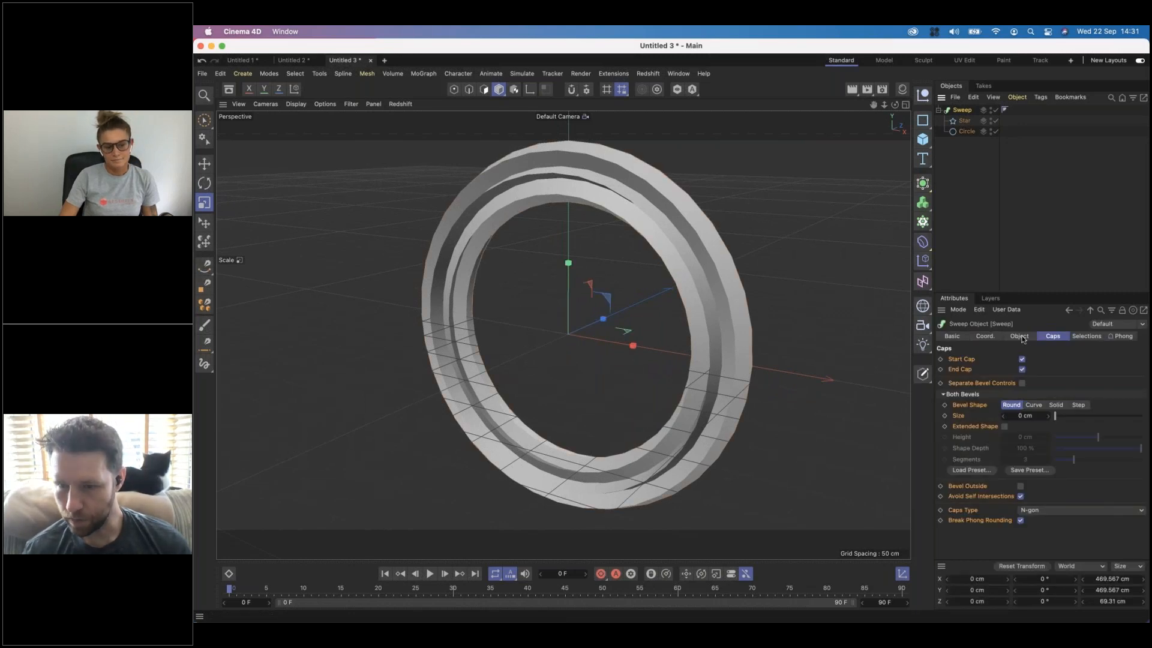
pyautogui.click(1019, 336)
pyautogui.moveTo(1134, 406); pyautogui.dragTo(1127, 405)
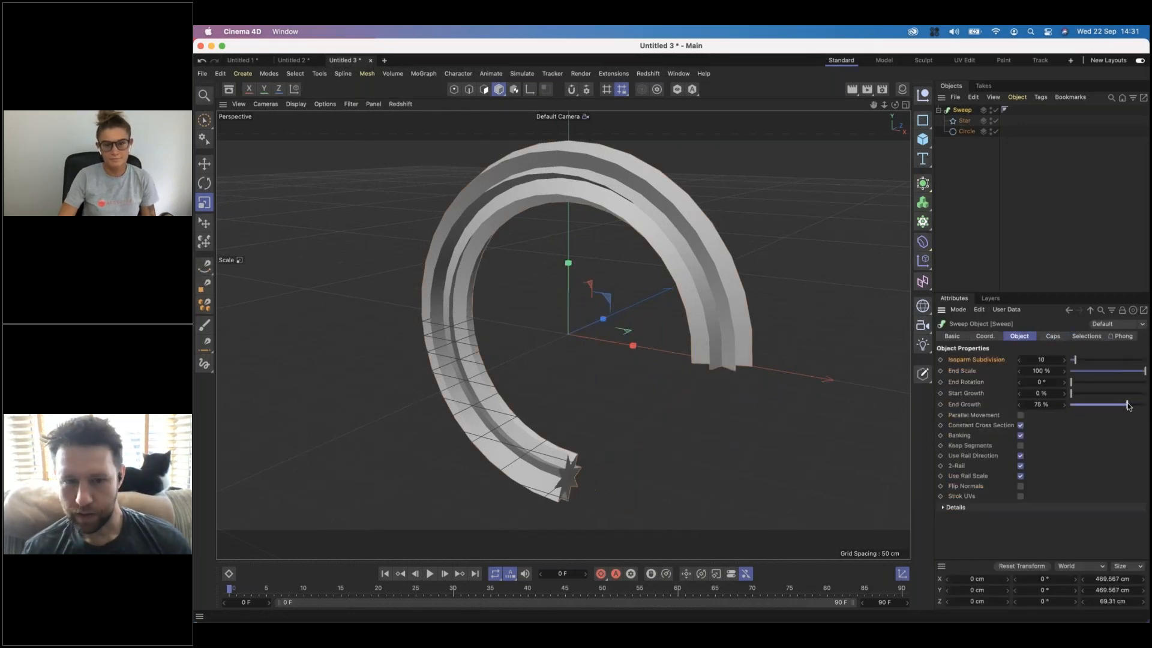
pyautogui.keyDown('alt'); pyautogui.moveTo(538, 458); pyautogui.dragTo(511, 390); pyautogui.keyUp('alt')
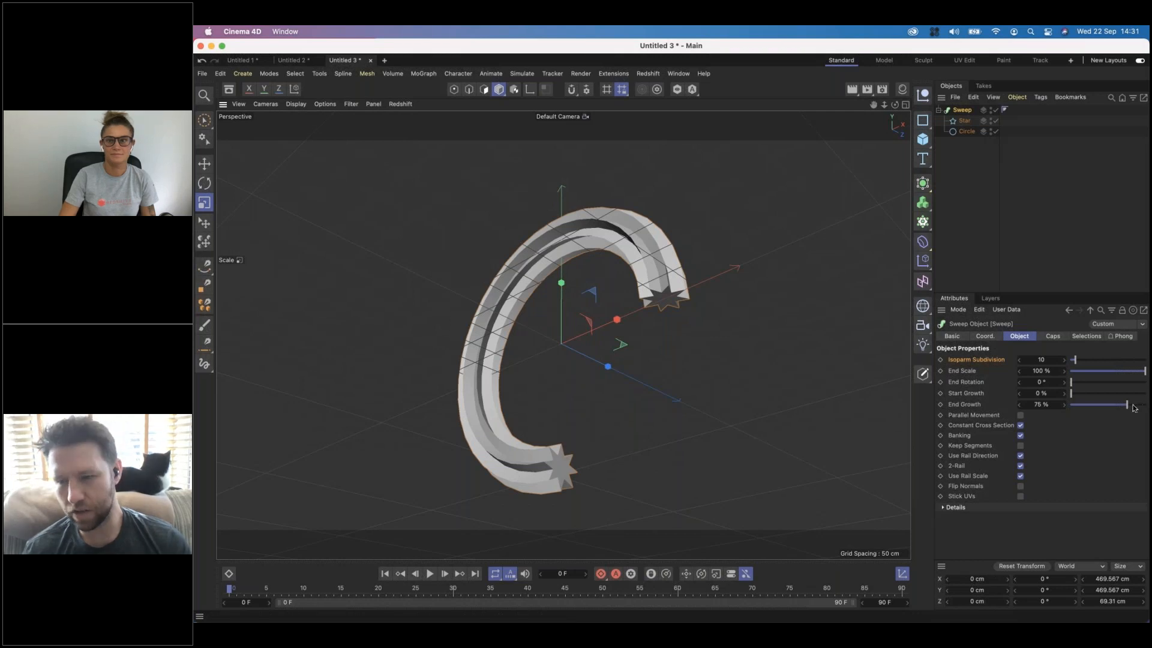
pyautogui.moveTo(1126, 408); pyautogui.dragTo(1145, 374)
pyautogui.moveTo(1071, 394)
pyautogui.mouseDown()
pyautogui.moveTo(1087, 395)
pyautogui.moveTo(1070, 394)
pyautogui.mouseUp()
pyautogui.click(1059, 393)
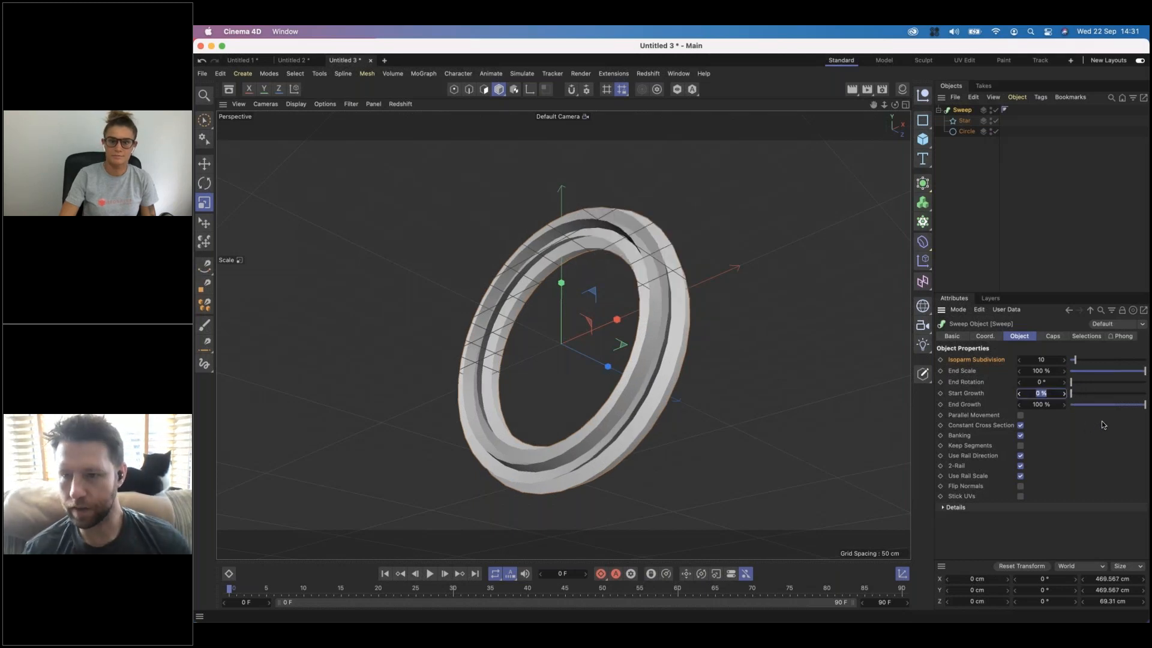
pyautogui.press('Return')
# Step: Reorder the Sweep's splines so the circle is the profile and the star the path, scaling the circle down to about 4.4 cm across
pyautogui.click(965, 132)
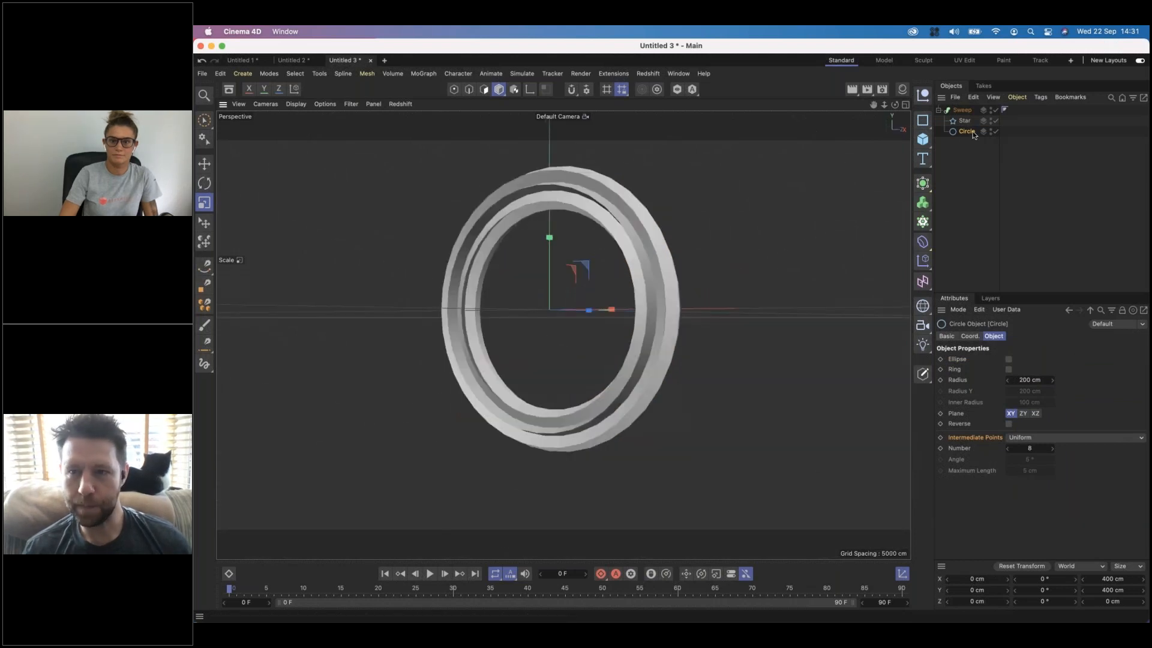
pyautogui.moveTo(966, 131); pyautogui.dragTo(960, 115)
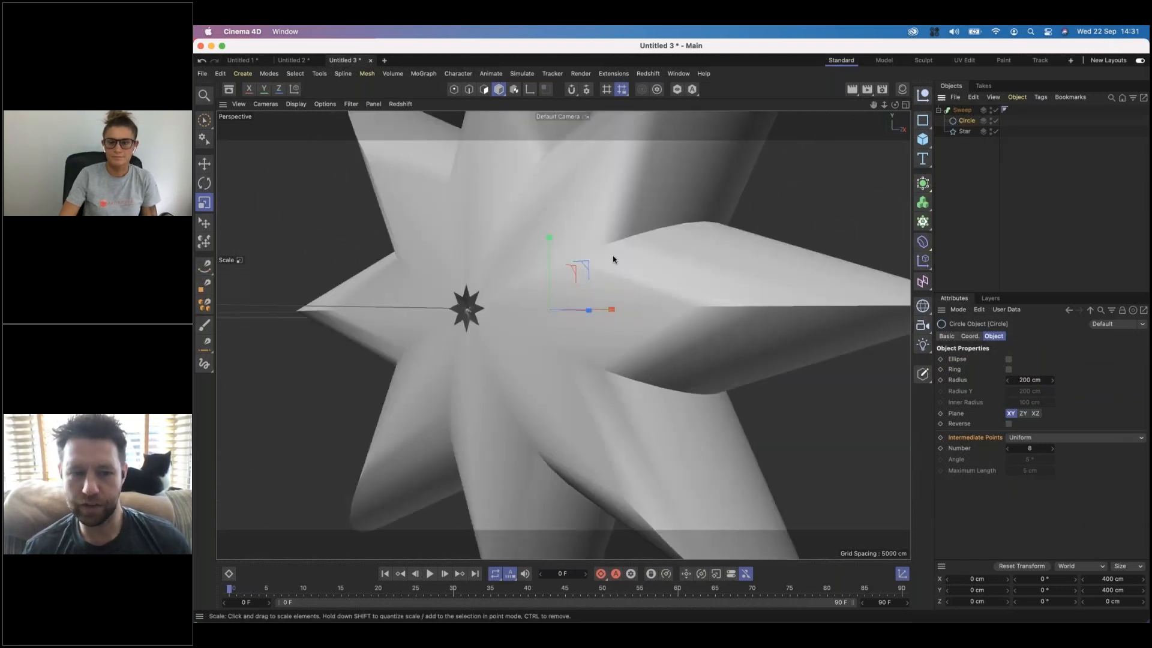
pyautogui.keyDown('alt'); pyautogui.moveTo(576, 241); pyautogui.dragTo(441, 237, button='right'); pyautogui.keyUp('alt')
pyautogui.keyDown('alt'); pyautogui.moveTo(576, 237); pyautogui.dragTo(319, 287); pyautogui.keyUp('alt')
pyautogui.press('s')
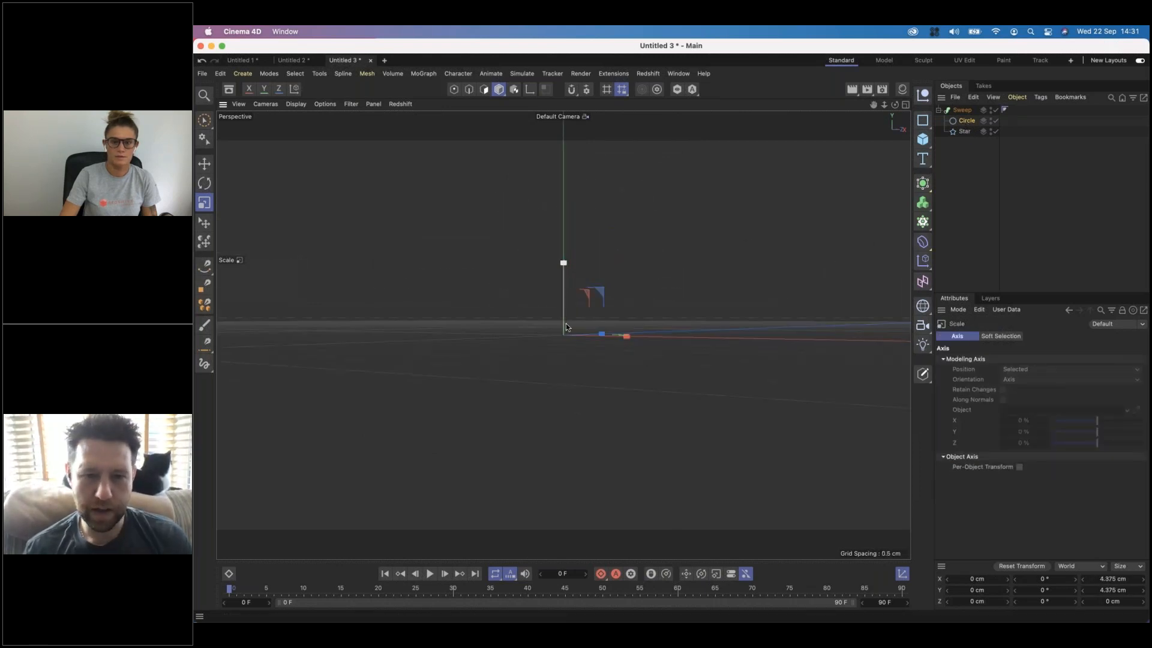
pyautogui.press('h')
pyautogui.keyDown('alt'); pyautogui.moveTo(655, 317); pyautogui.dragTo(632, 354); pyautogui.keyUp('alt')
# Step: Vary the star-shaped Sweep's End Growth and return it to 100%
pyautogui.click(971, 110)
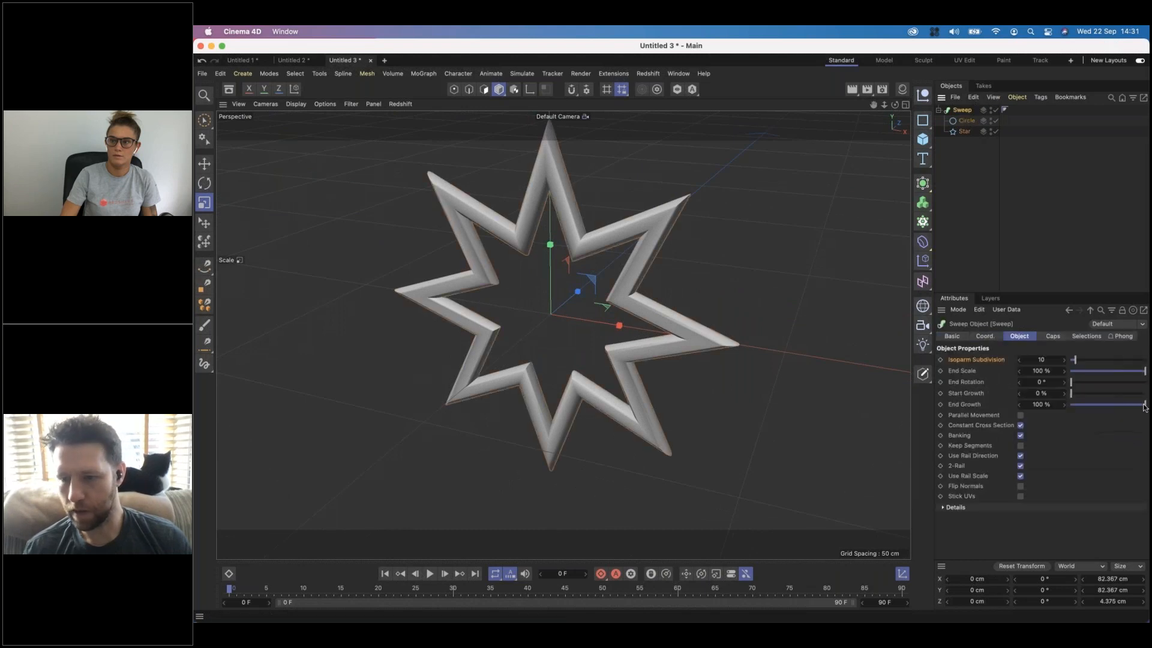
pyautogui.moveTo(1145, 407)
pyautogui.mouseDown()
pyautogui.moveTo(1136, 402)
pyautogui.moveTo(1147, 397)
pyautogui.mouseUp()
pyautogui.keyDown('alt'); pyautogui.moveTo(617, 254); pyautogui.dragTo(599, 279); pyautogui.keyUp('alt')
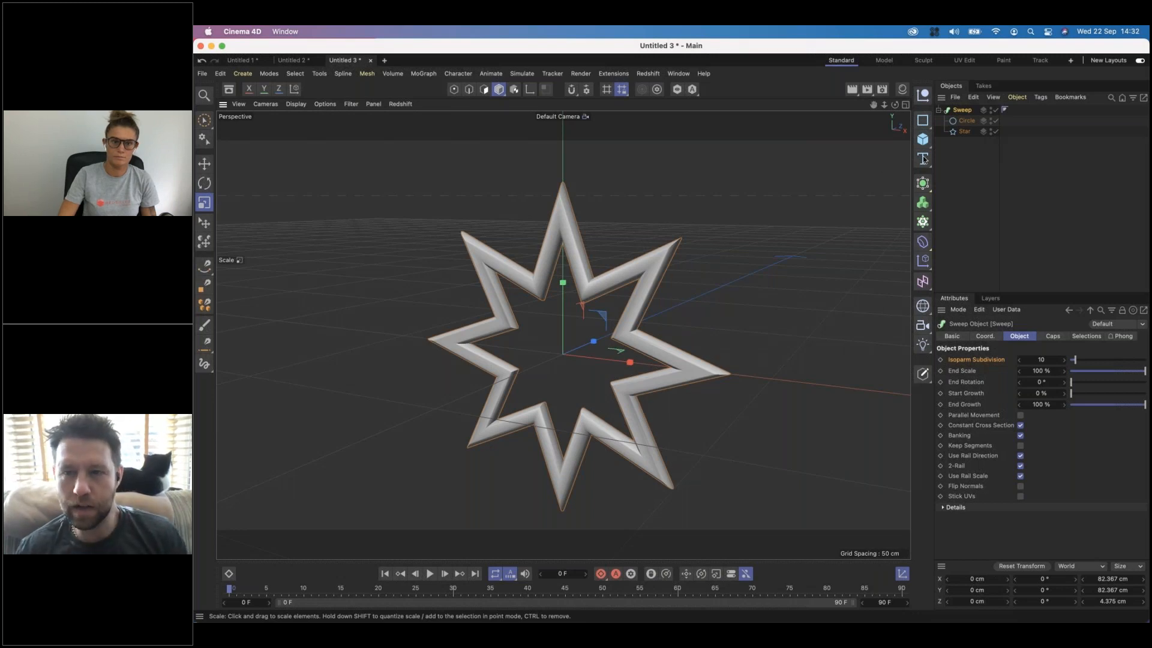
# Step: Create a new document and add a text spline reading "Sweep"
pyautogui.click(380, 62)
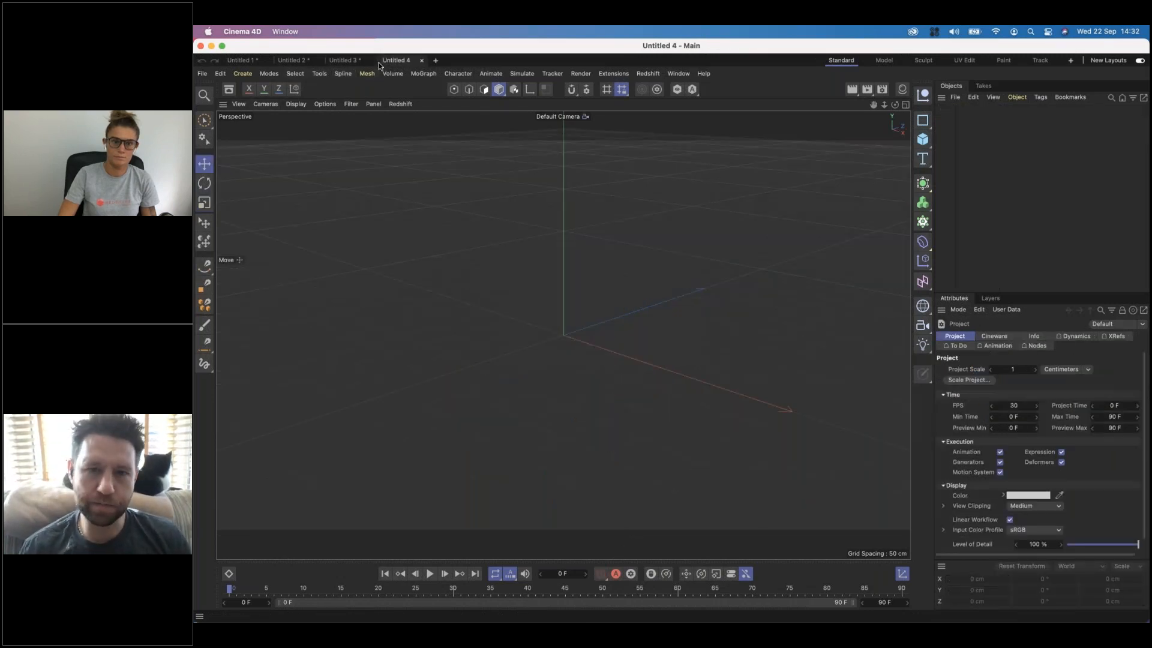
pyautogui.moveTo(925, 162); pyautogui.dragTo(968, 193)
pyautogui.moveTo(1047, 361); pyautogui.dragTo(925, 341)
pyautogui.write('Sweep')
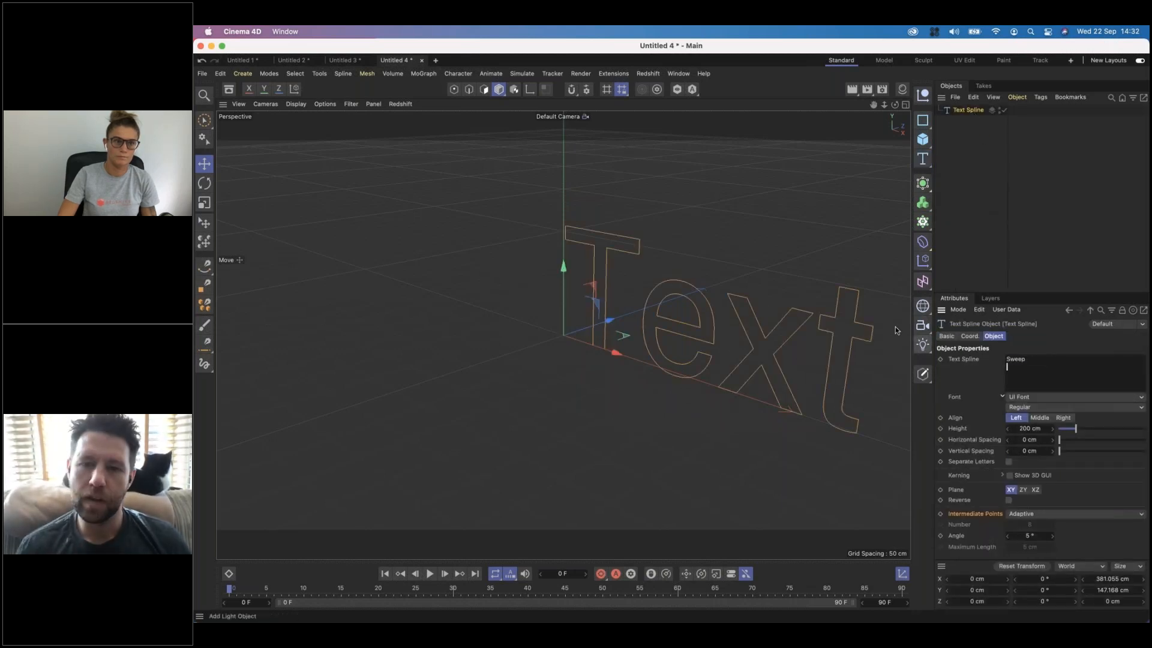
pyautogui.click(790, 142)
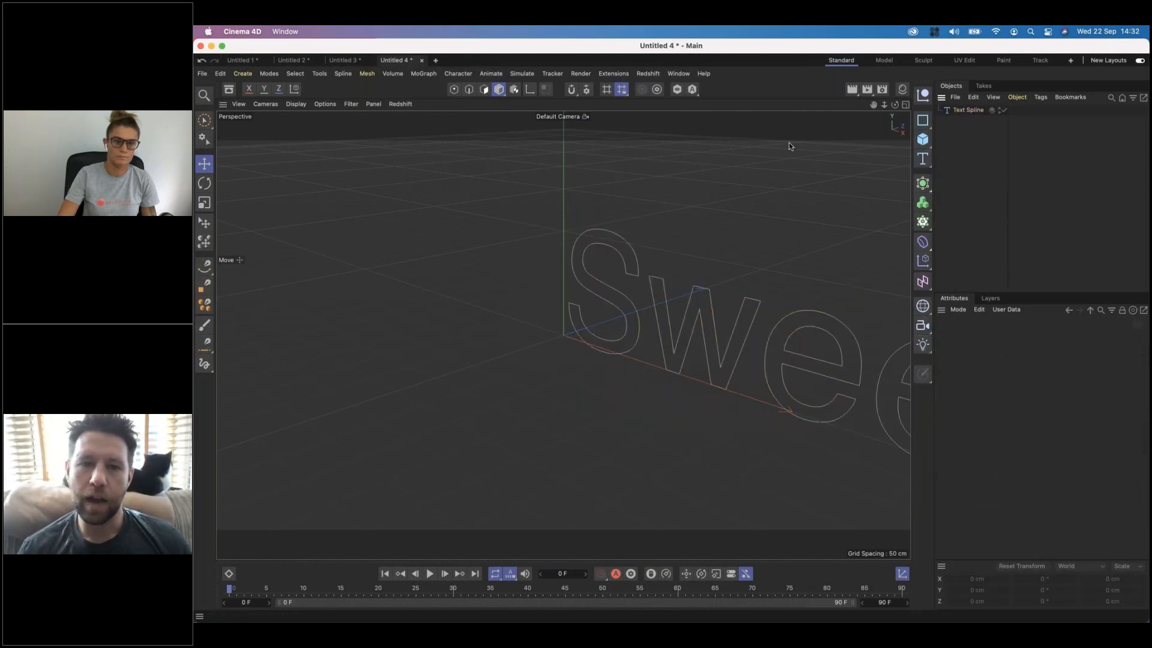
# Step: Add a Sweep generator and an arc spline, lay the arc on the XZ plane and enlarge its radius
pyautogui.click(924, 183)
pyautogui.click(1033, 242)
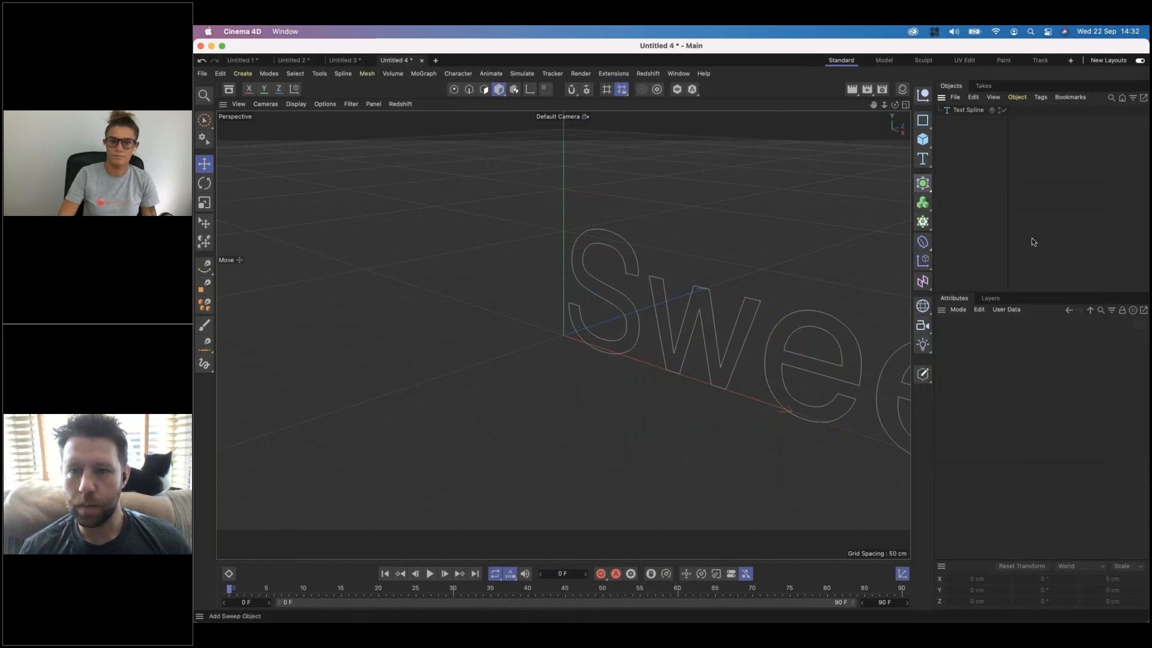
pyautogui.click(922, 120)
pyautogui.click(954, 130)
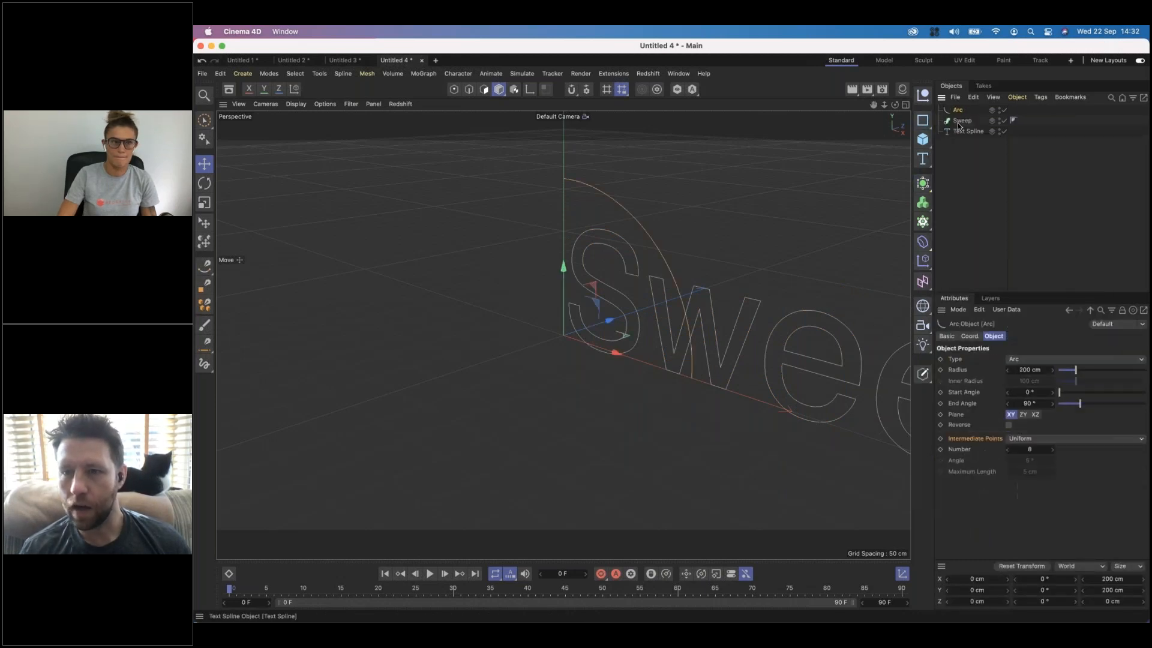
pyautogui.click(1035, 415)
pyautogui.moveTo(1076, 370); pyautogui.dragTo(1108, 370)
# Step: Nest the text spline and the arc inside the Sweep, with the text as profile above the arc path
pyautogui.moveTo(957, 110)
pyautogui.mouseDown()
pyautogui.moveTo(967, 133)
pyautogui.moveTo(962, 112)
pyautogui.mouseUp()
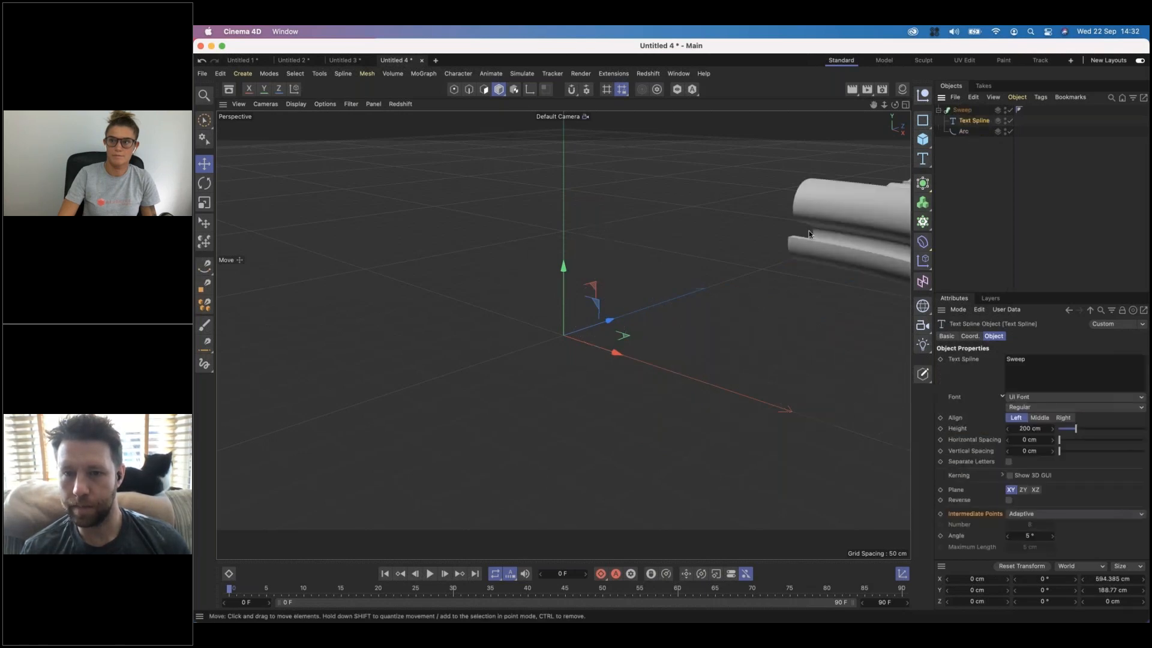
pyautogui.press('h')
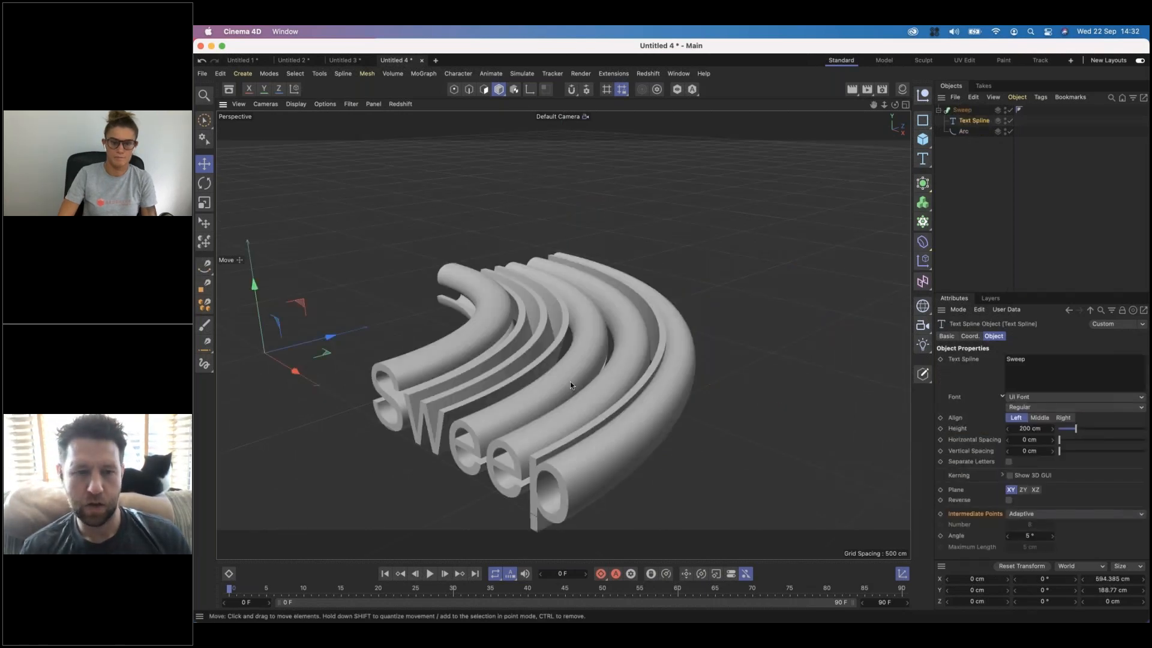
pyautogui.keyDown('alt'); pyautogui.moveTo(600, 328); pyautogui.dragTo(555, 294); pyautogui.keyUp('alt')
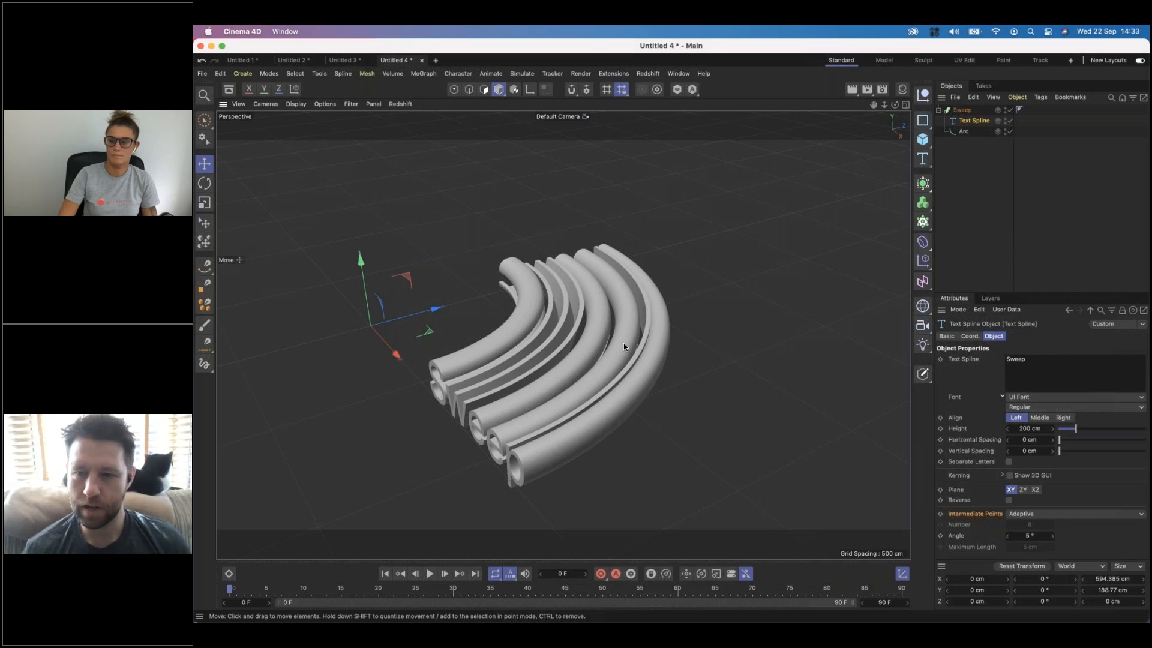
# Step: Try other scale and growth values and the Parallel Movement option on the text Sweep, and restore the default settings
pyautogui.click(962, 110)
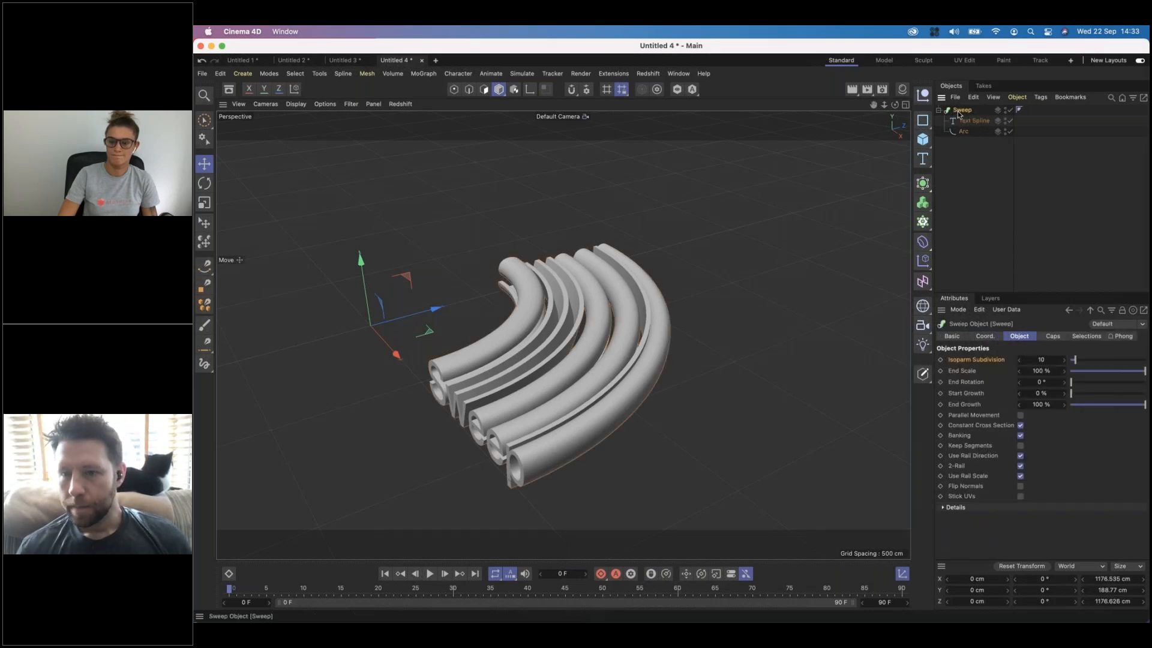
pyautogui.moveTo(1143, 370); pyautogui.dragTo(1050, 395)
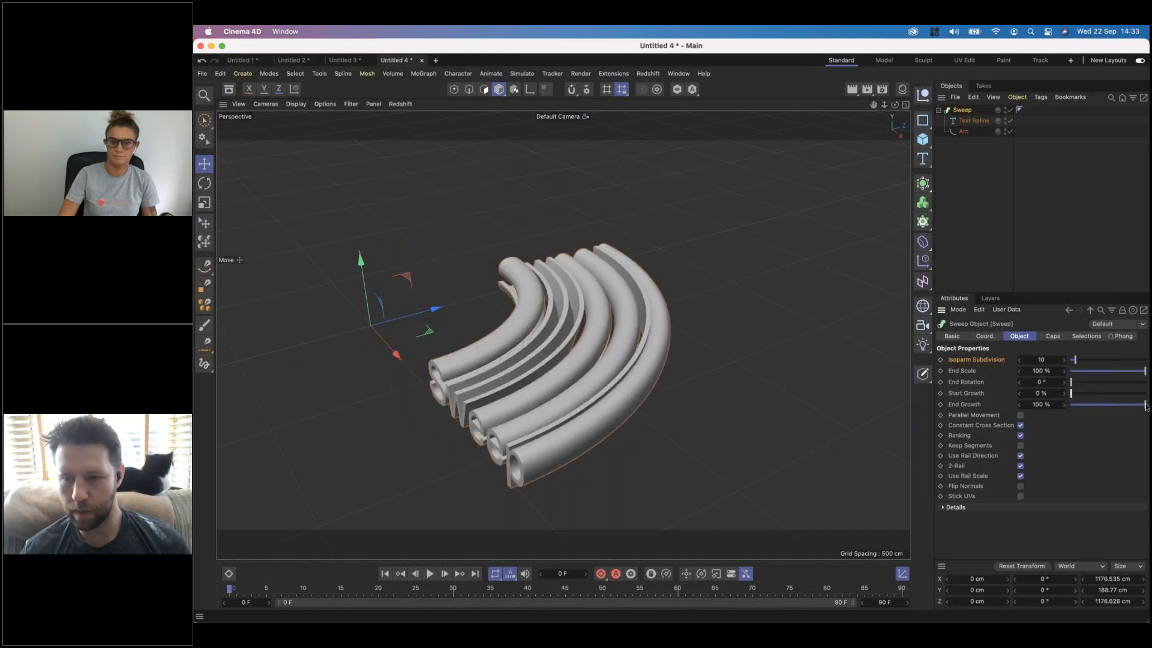
pyautogui.click(1021, 415)
pyautogui.click(1021, 415)
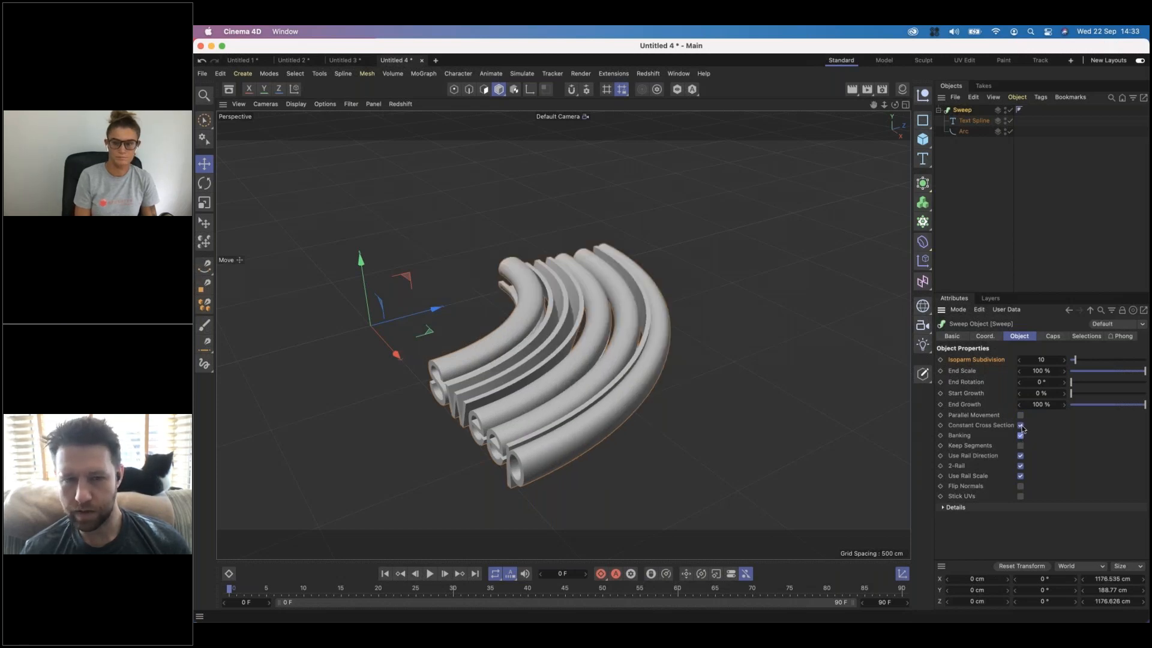
# Step: Add a middle point to the Scale graph in the Sweep's details and lower it to about 0.45
pyautogui.click(941, 507)
pyautogui.scroll(-3, 1020, 456)
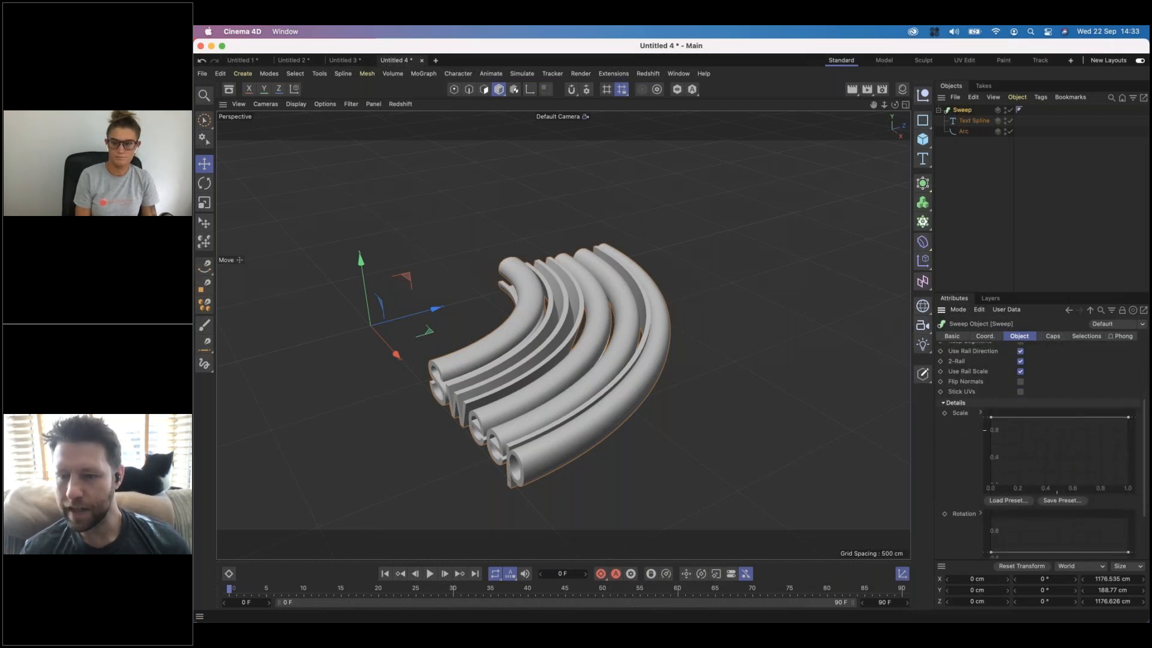
pyautogui.moveTo(1062, 416); pyautogui.dragTo(1065, 457)
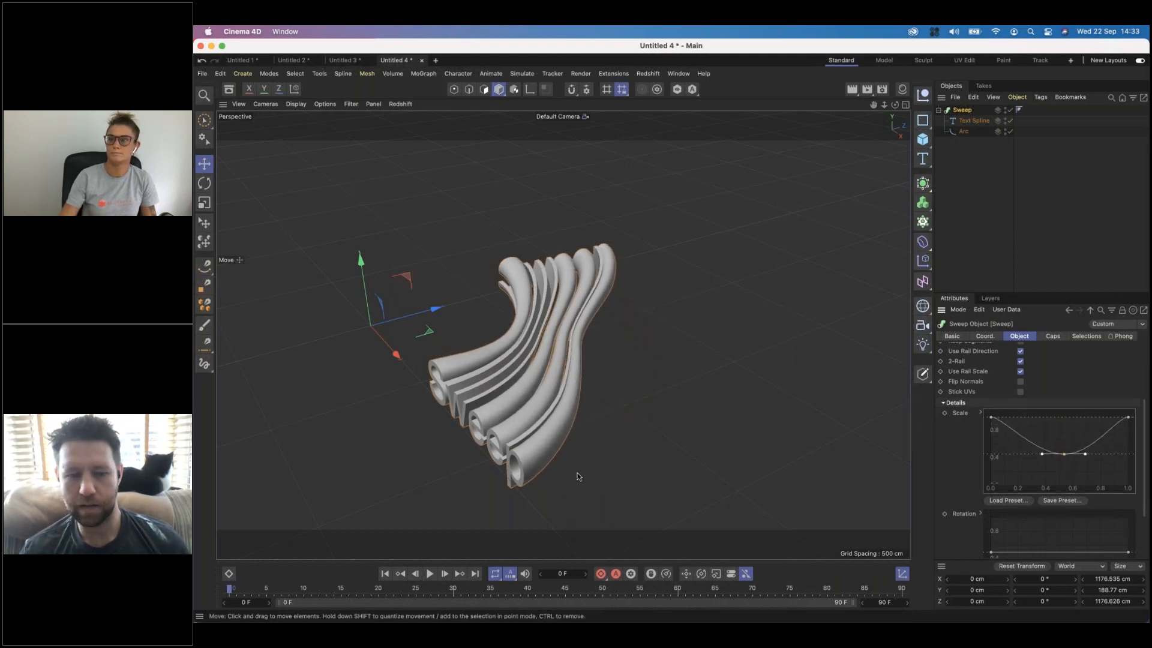
pyautogui.keyDown('alt'); pyautogui.moveTo(516, 385); pyautogui.dragTo(556, 380); pyautogui.keyUp('alt')
pyautogui.keyDown('alt'); pyautogui.moveTo(555, 380); pyautogui.dragTo(551, 310, button='middle'); pyautogui.keyUp('alt')
# Step: Bend the Sweep's Rotation graph with a raised point near the middle to twist the swept text
pyautogui.scroll(-3, 972, 466)
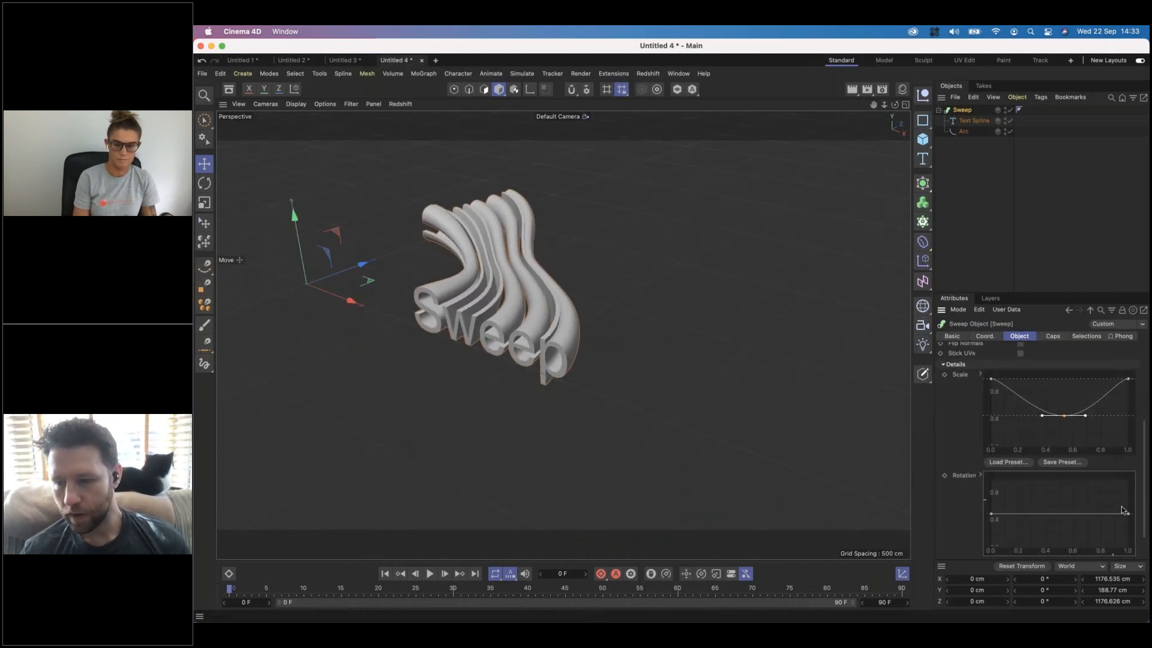
pyautogui.moveTo(1128, 513); pyautogui.dragTo(1067, 487)
pyautogui.press('super+z')
pyautogui.keyDown('alt'); pyautogui.moveTo(435, 299); pyautogui.dragTo(557, 364); pyautogui.keyUp('alt')
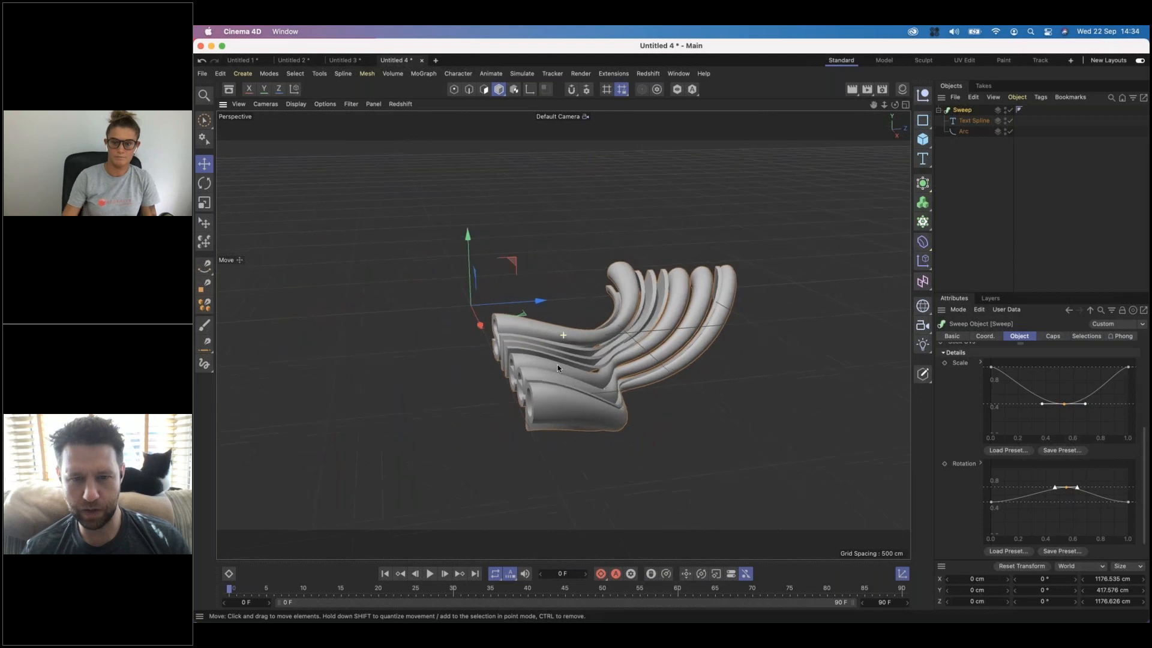
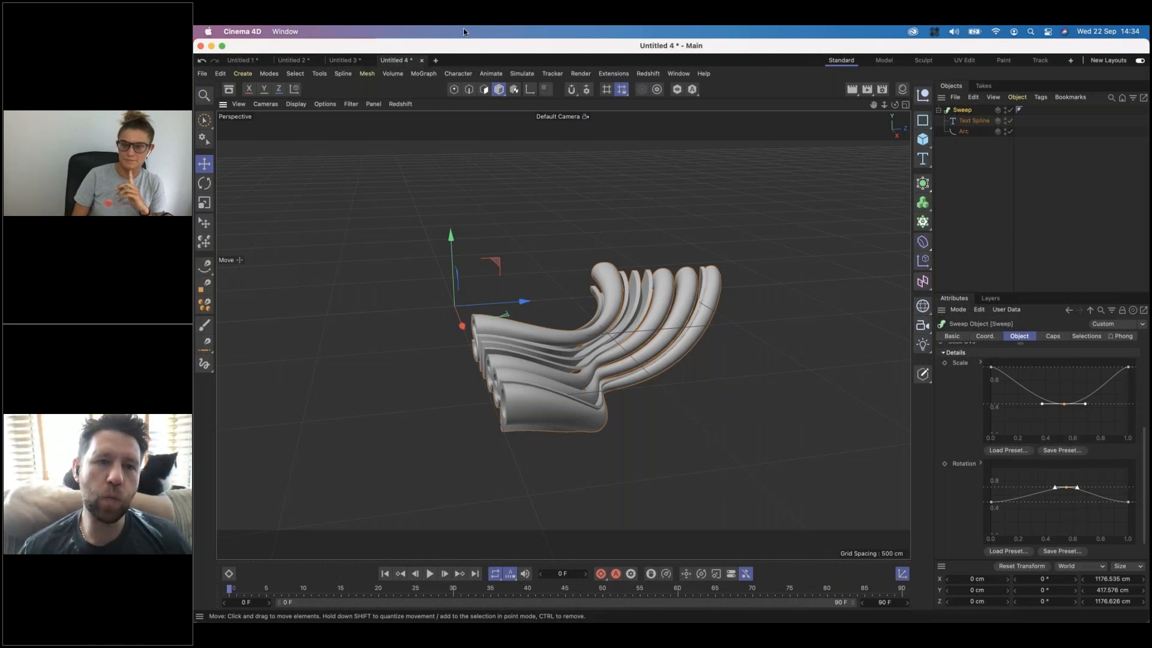
# Step: Create a new document and add a 400 x 400 cm rectangle spline
pyautogui.click(436, 60)
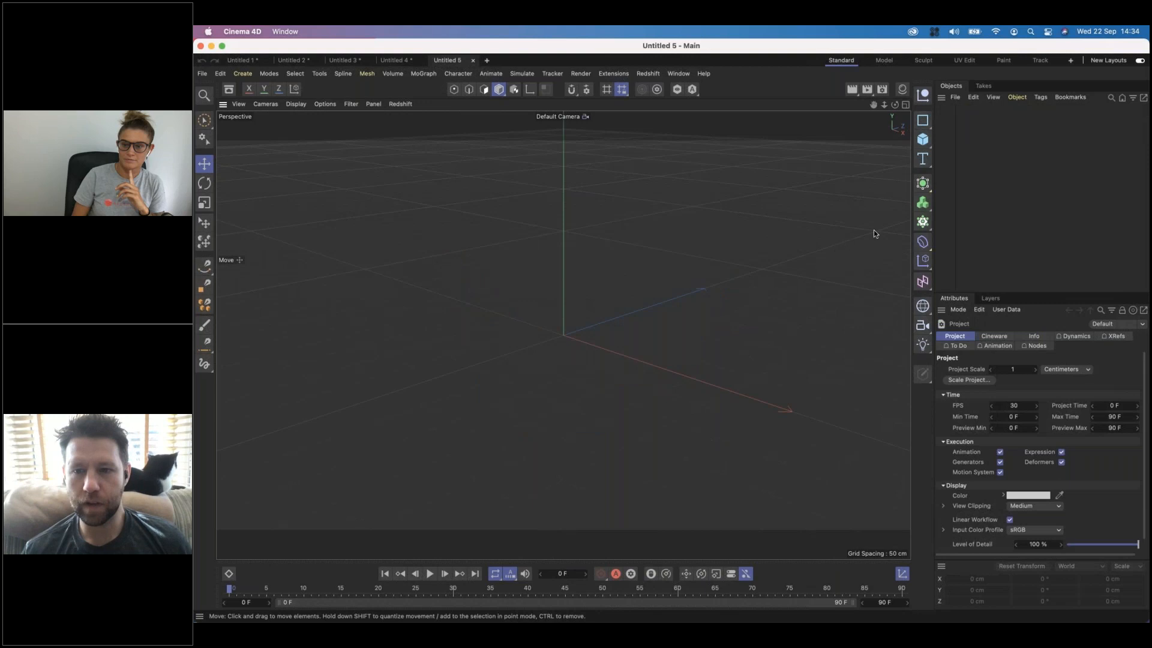
pyautogui.click(923, 120)
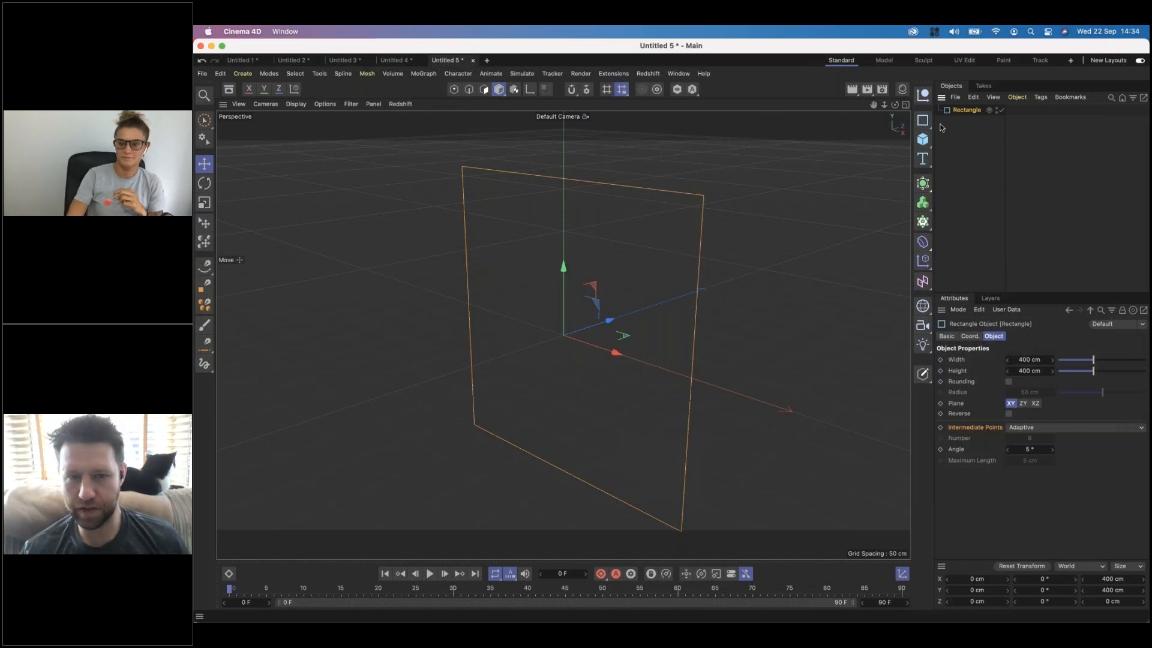
# Step: Draw a closed, stepped moulding profile about 8.6 cm high at the origin in the front view with the Spline Pen
pyautogui.press('F4')
pyautogui.scroll(10, 558, 351)
pyautogui.scroll(-1, 559, 351)
pyautogui.scroll(-12, 516, 311)
pyautogui.scroll(-2, 516, 311)
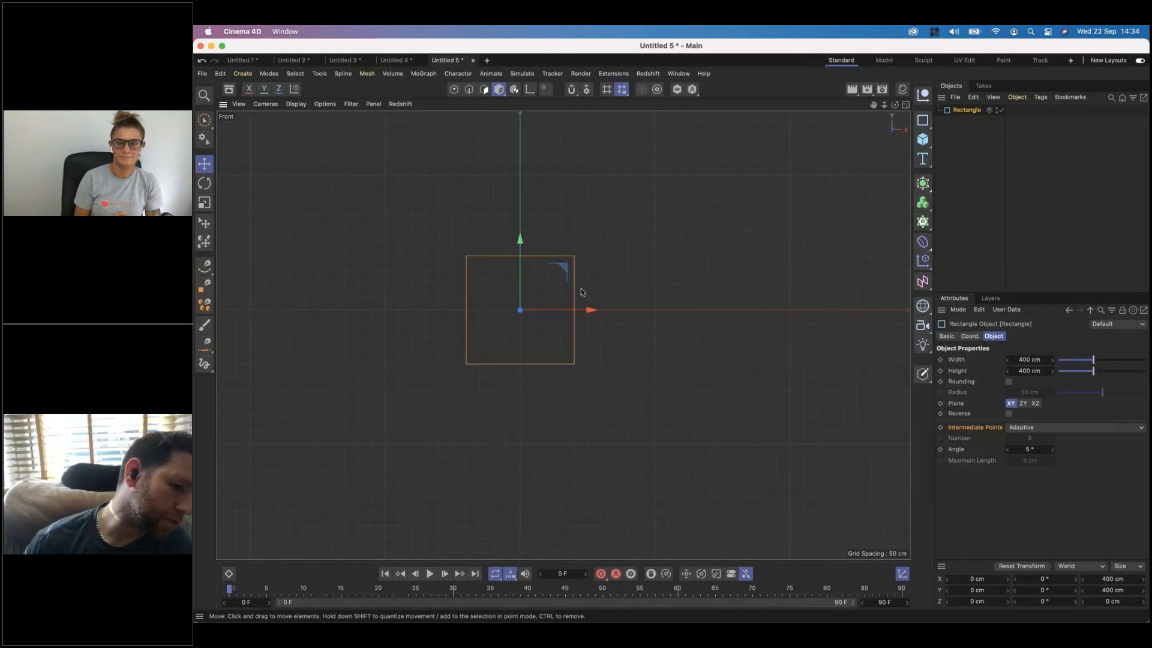
pyautogui.click(204, 266)
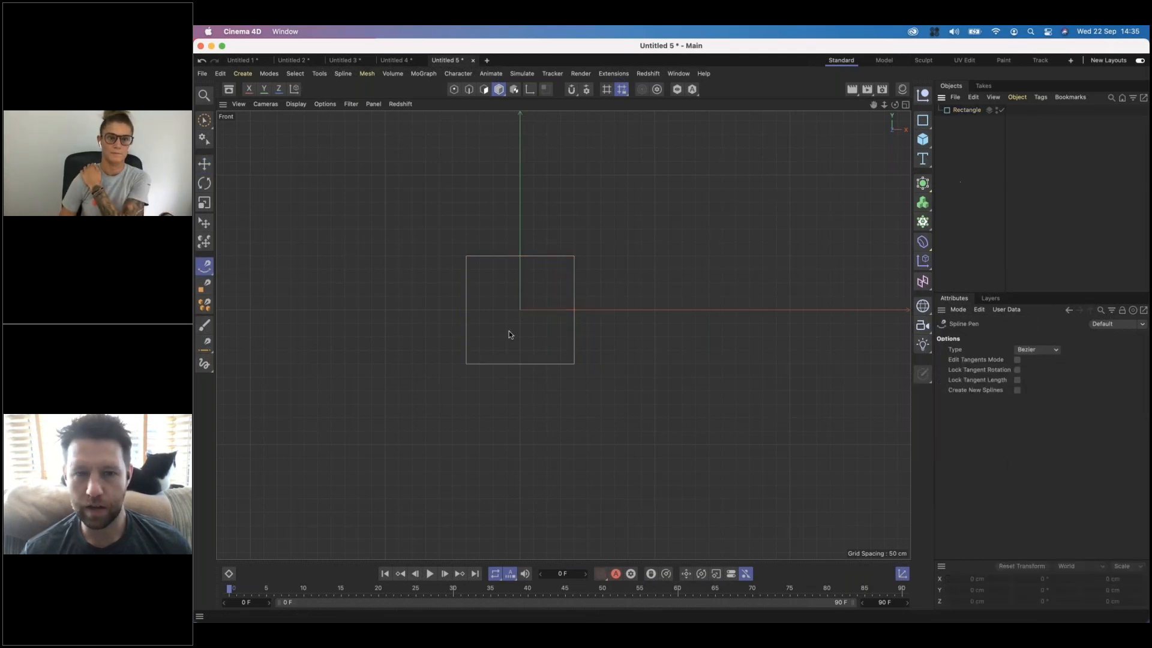
pyautogui.scroll(10, 516, 317)
pyautogui.scroll(4, 582, 257)
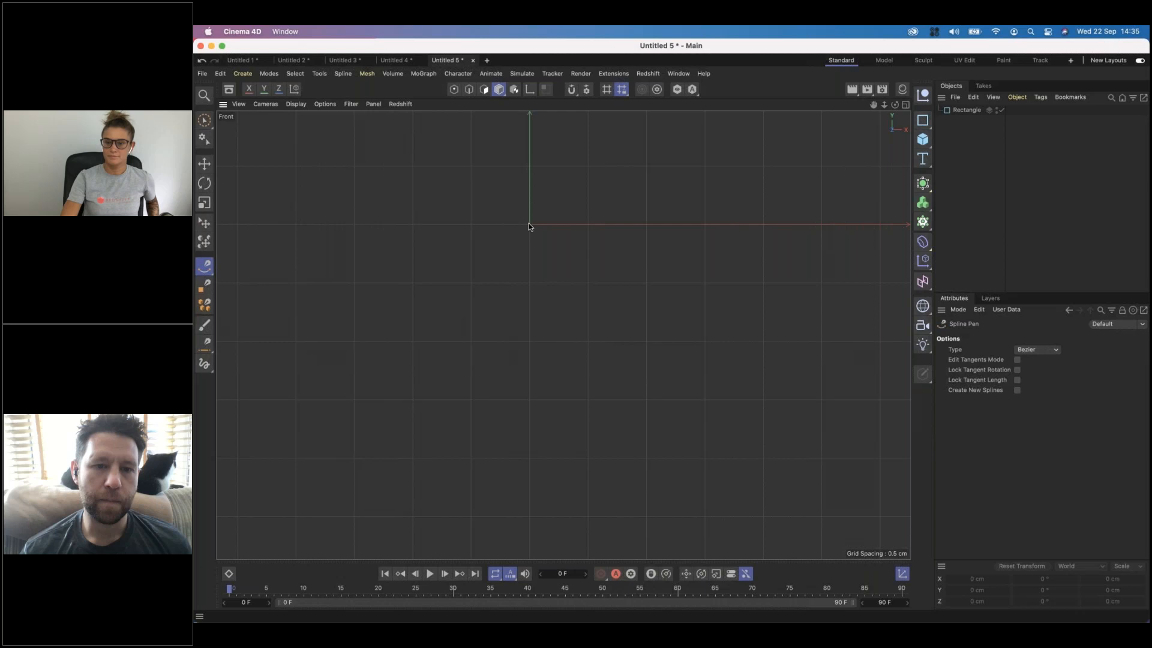
pyautogui.click(529, 225)
pyautogui.click(530, 124)
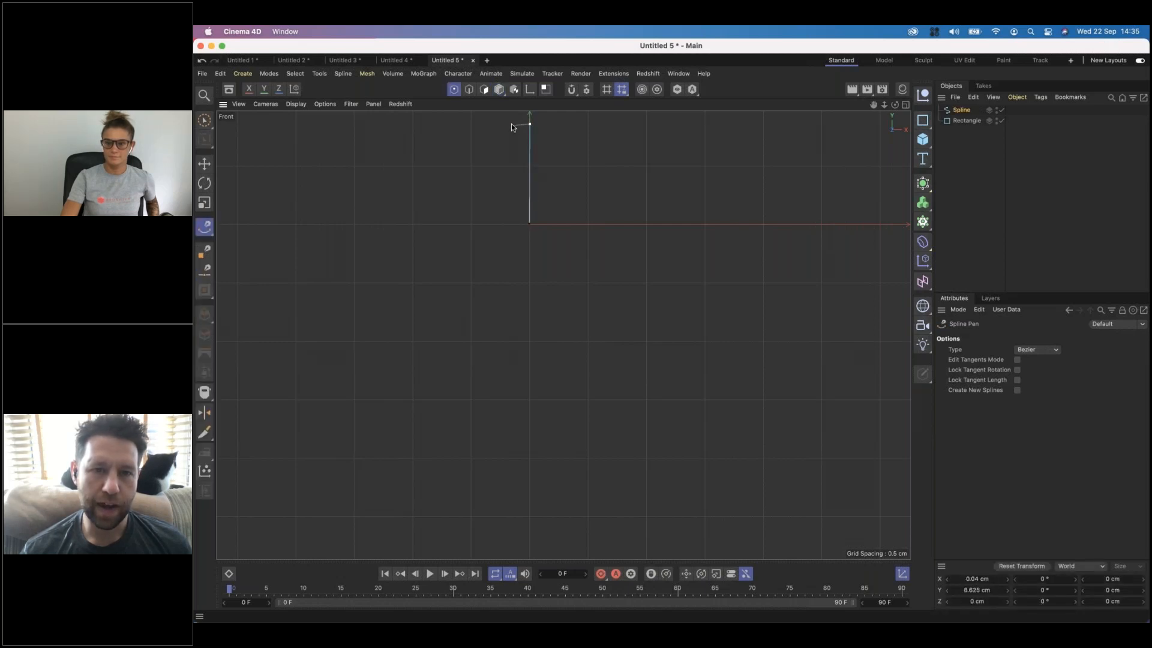
pyautogui.click(512, 125)
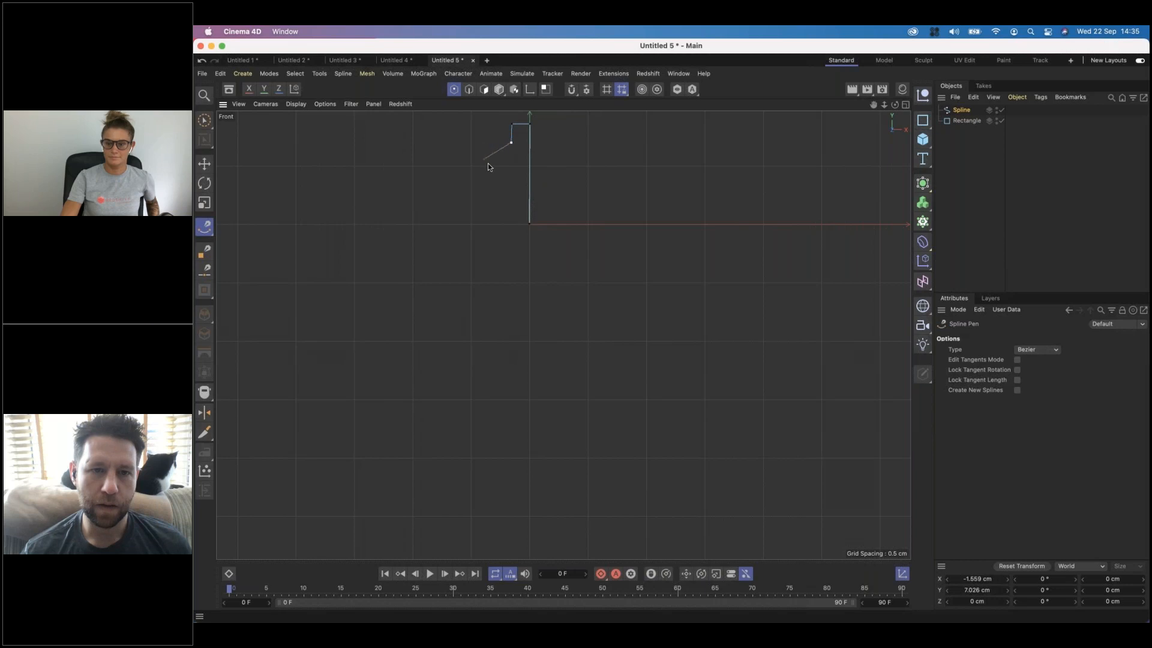
pyautogui.moveTo(489, 175); pyautogui.dragTo(450, 206)
pyautogui.click(439, 207)
pyautogui.click(439, 224)
pyautogui.click(529, 224)
# Step: Sweep the moulding profile along the rectangle to form a picture frame and view it in perspective
pyautogui.click(966, 163)
pyautogui.moveTo(966, 163); pyautogui.dragTo(931, 96)
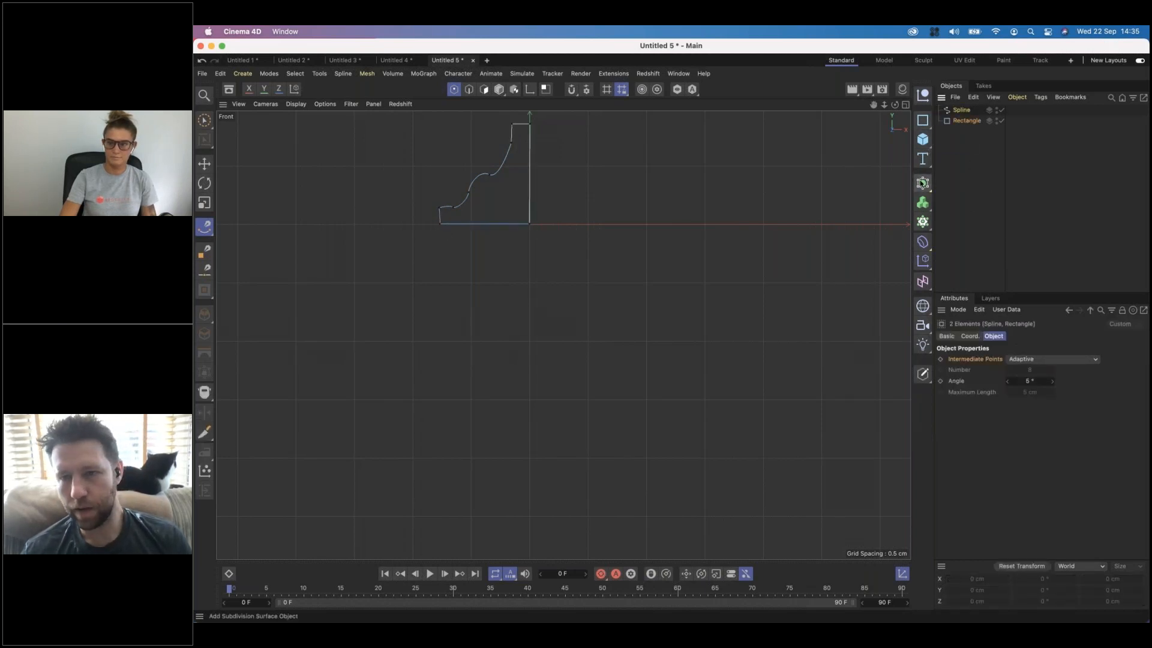
pyautogui.click(922, 183)
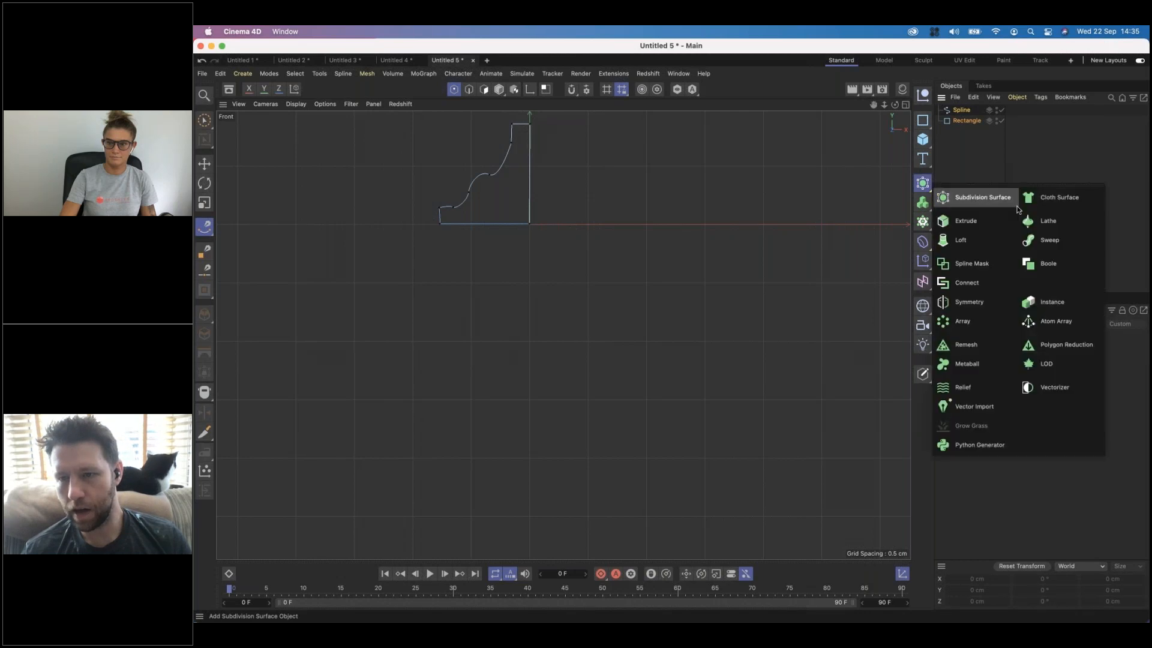
pyautogui.click(1050, 240)
pyautogui.press('h')
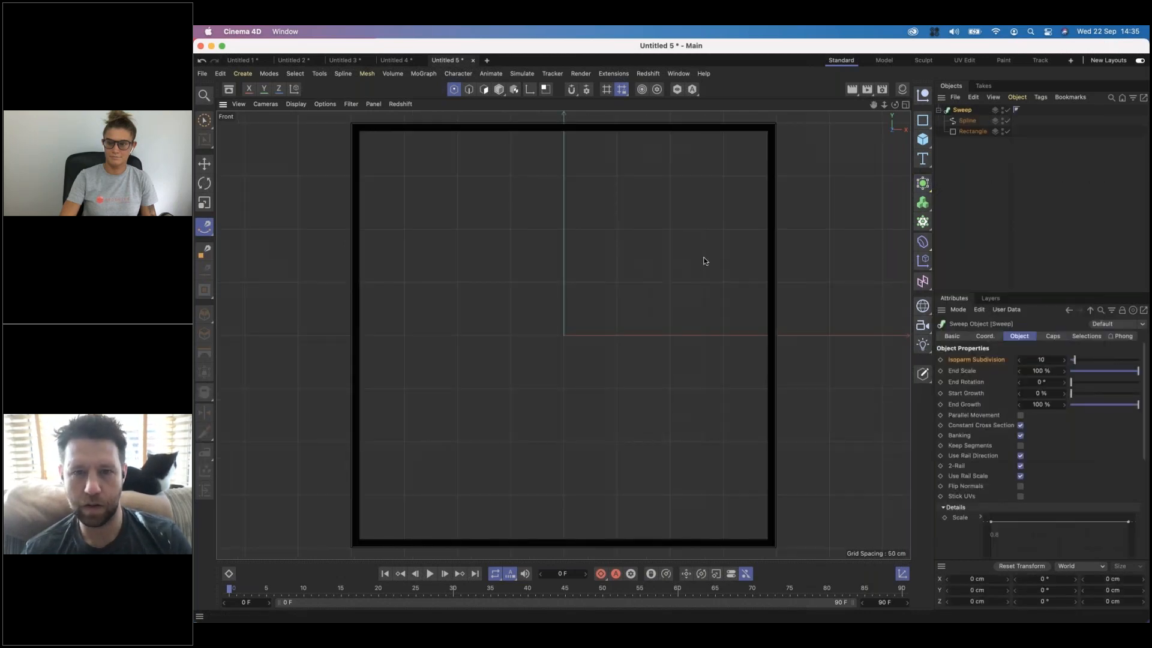
pyautogui.press('F1')
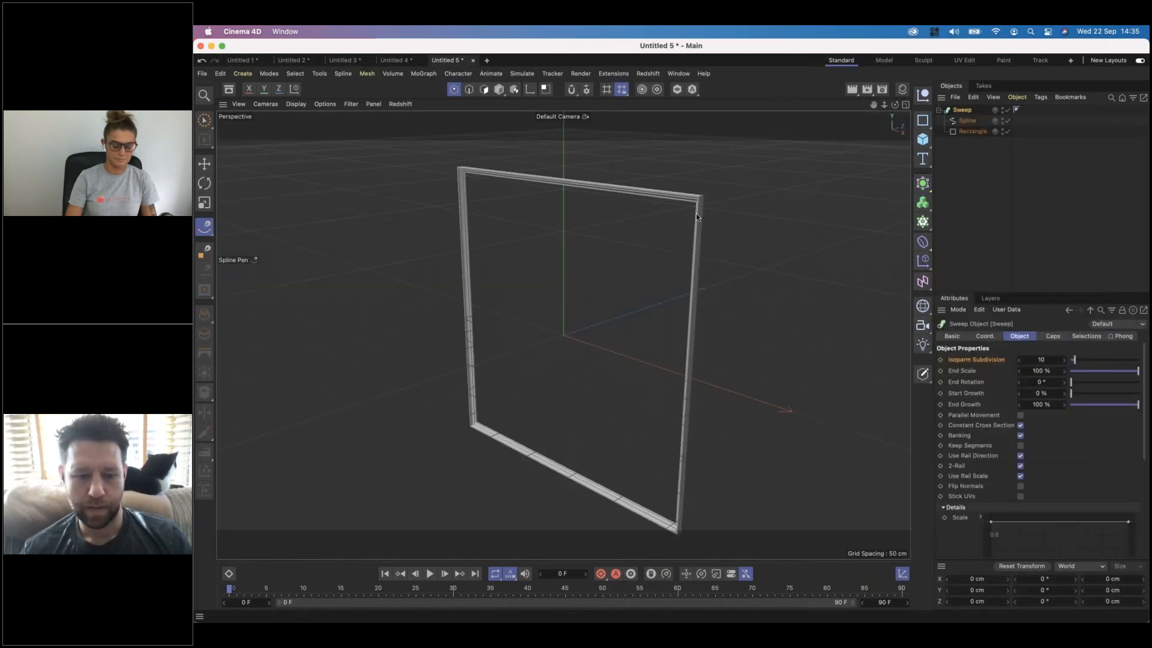
pyautogui.keyDown('alt'); pyautogui.moveTo(715, 199); pyautogui.dragTo(742, 200); pyautogui.keyUp('alt')
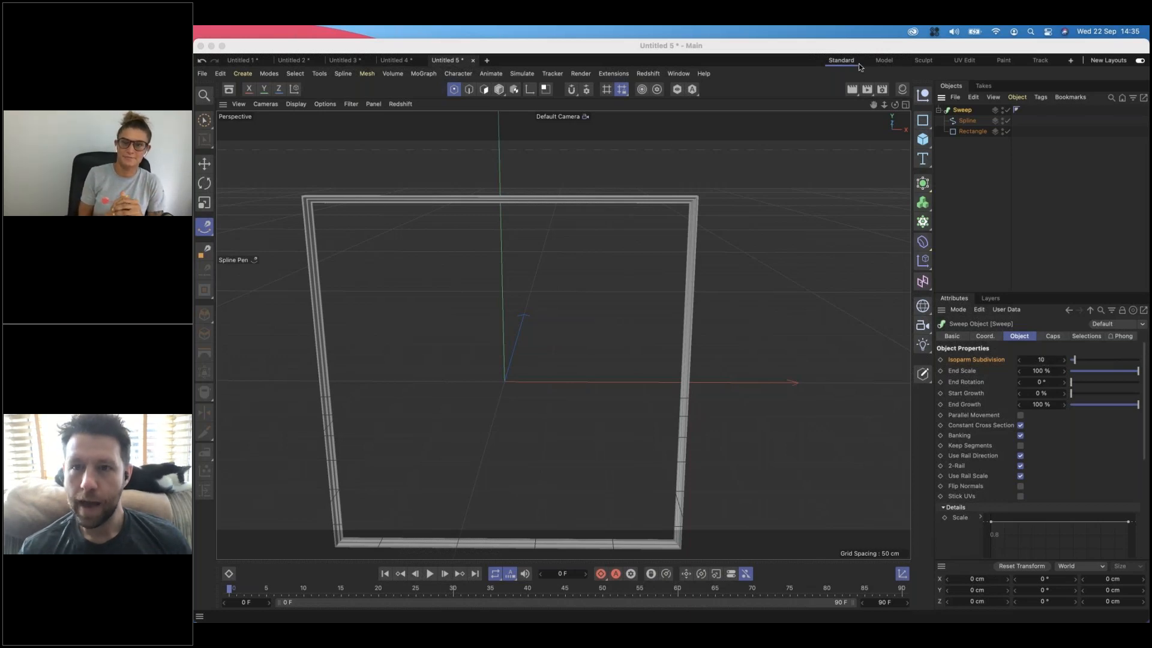
# Step: Return to the Untitled 4 document and keyframe the text Sweep's End Growth at 0% on frame 0
pyautogui.click(418, 67)
pyautogui.click(394, 61)
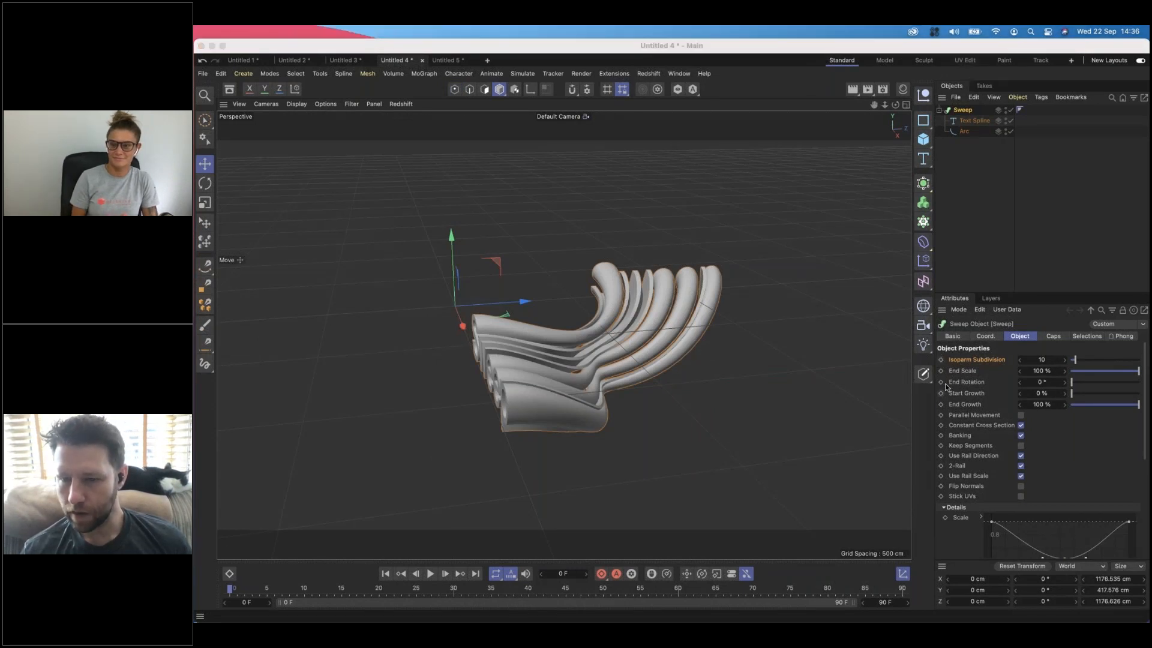
pyautogui.click(986, 337)
pyautogui.click(1012, 336)
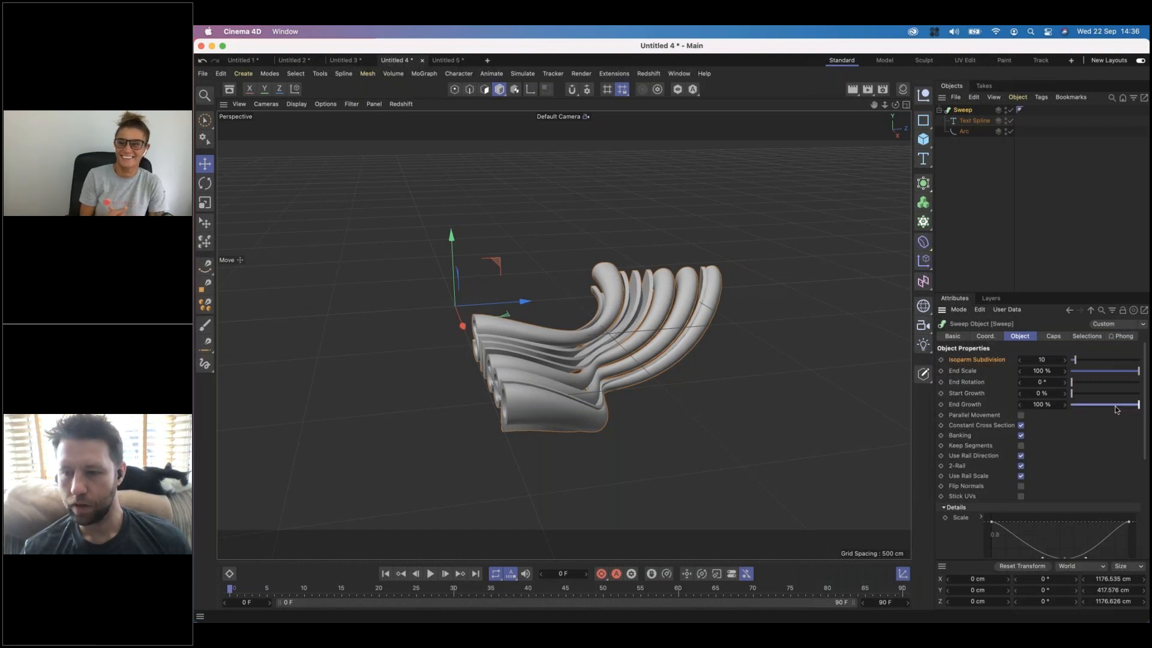
pyautogui.moveTo(1138, 404); pyautogui.dragTo(1071, 404)
pyautogui.click(941, 405)
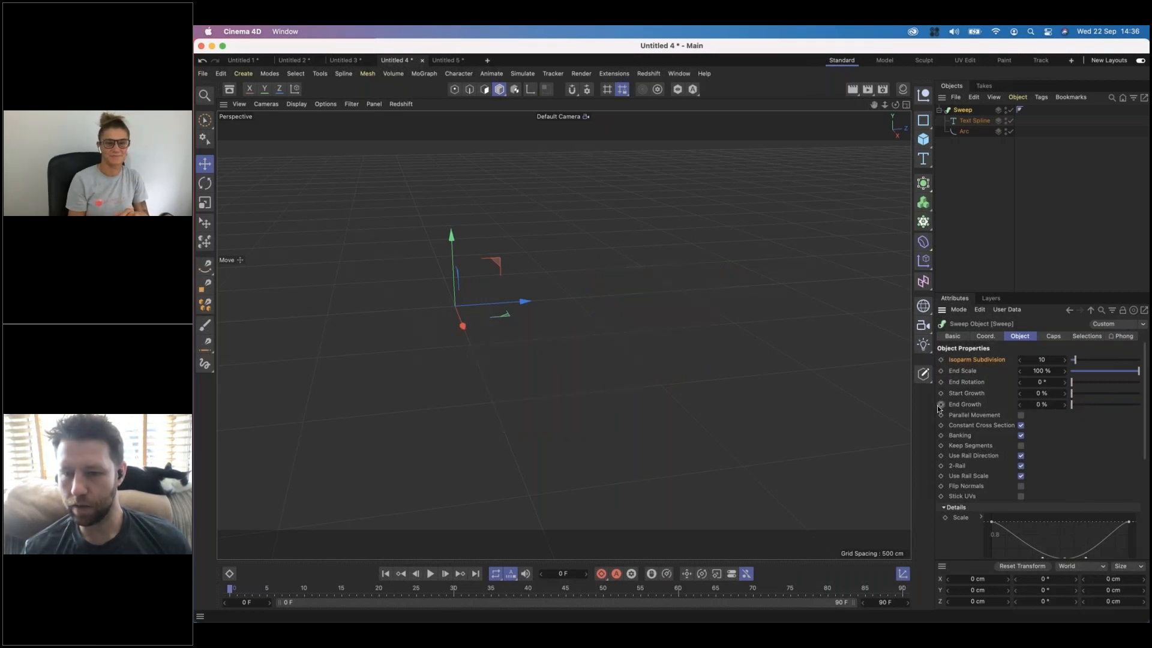
# Step: Keyframe the Sweep's End Growth at 100% on frame 90
pyautogui.moveTo(545, 589); pyautogui.dragTo(902, 590)
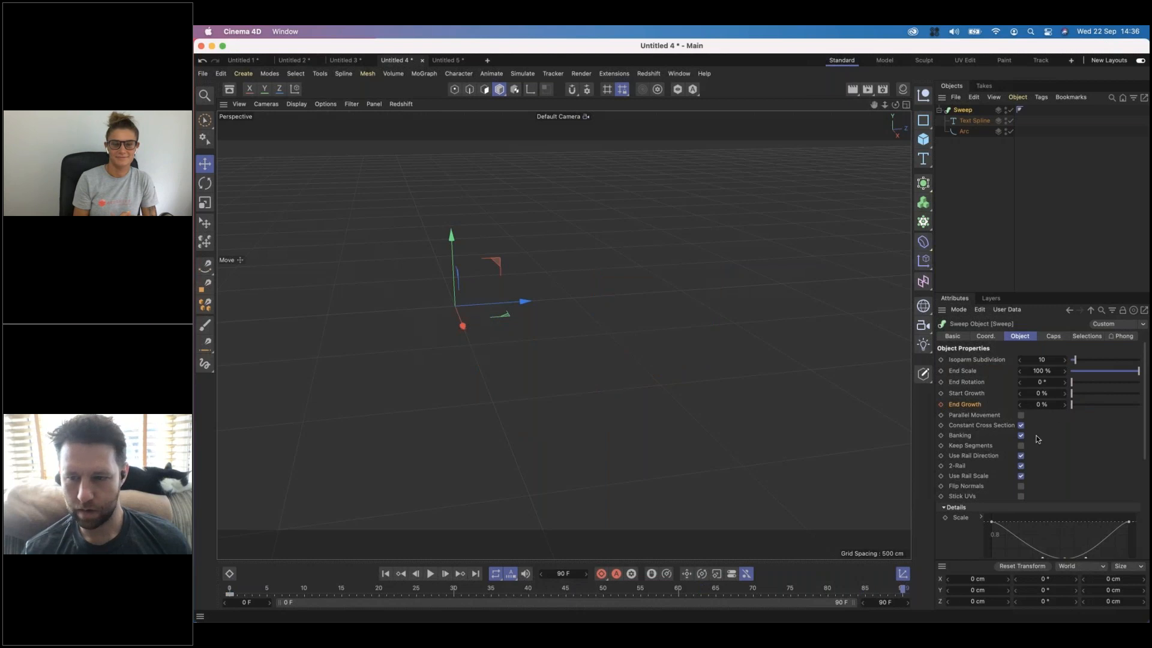
pyautogui.moveTo(1072, 404); pyautogui.dragTo(1138, 404)
pyautogui.click(940, 405)
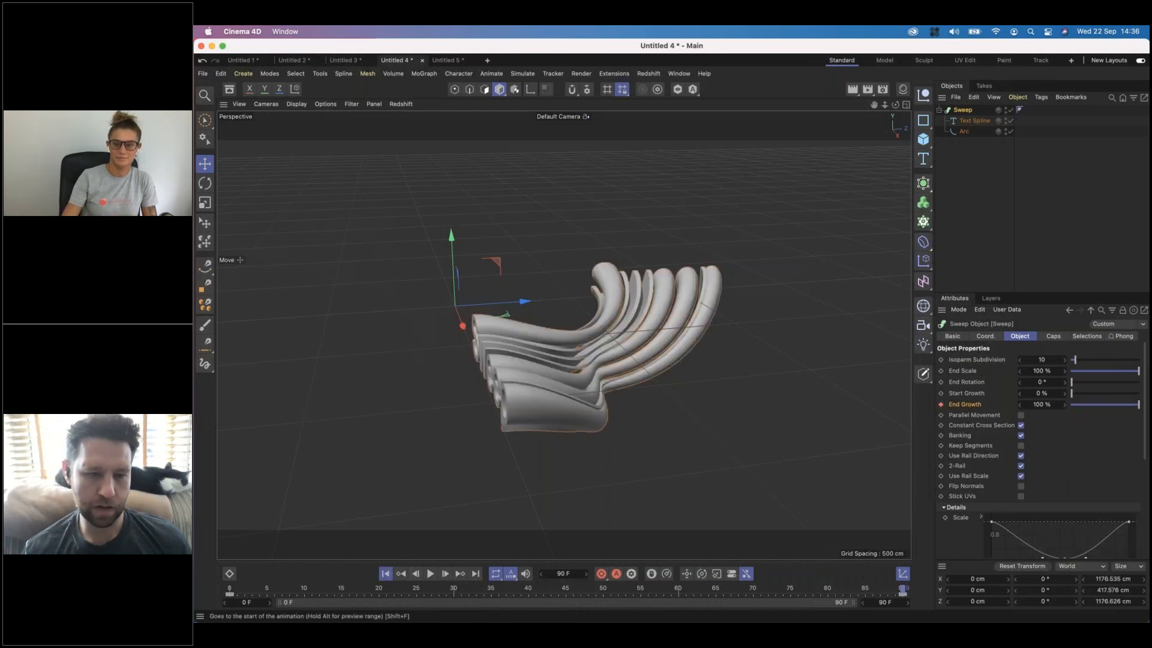
# Step: Play the Sweep's growth animation from the start, then stop playback
pyautogui.click(385, 573)
pyautogui.click(429, 574)
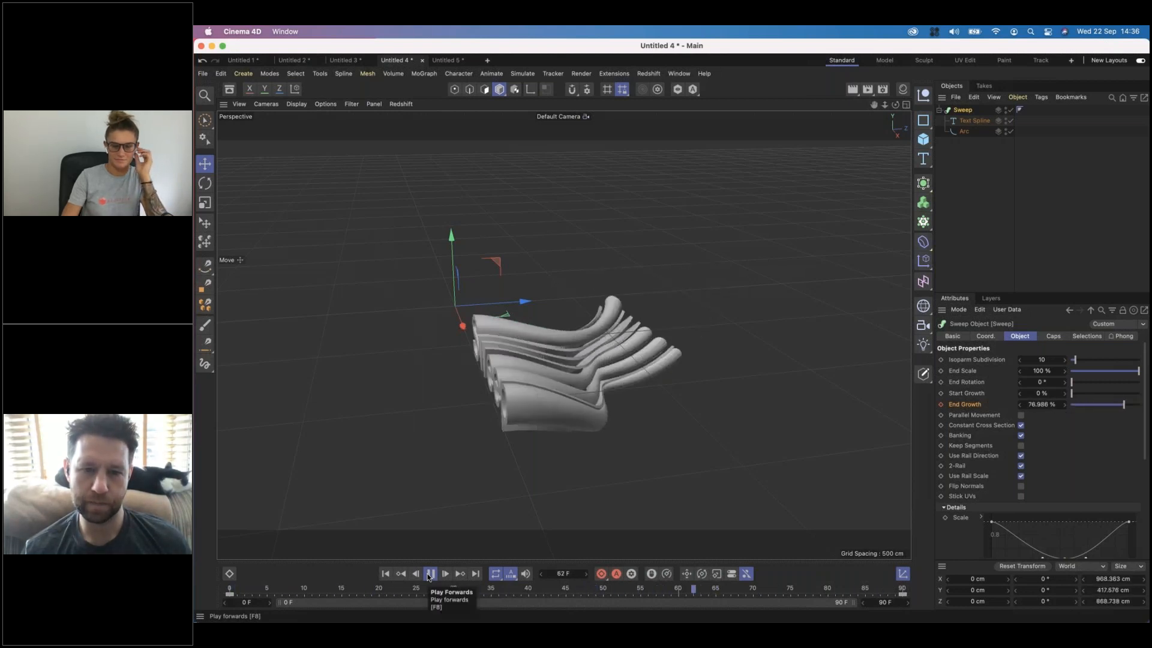
pyautogui.click(428, 576)
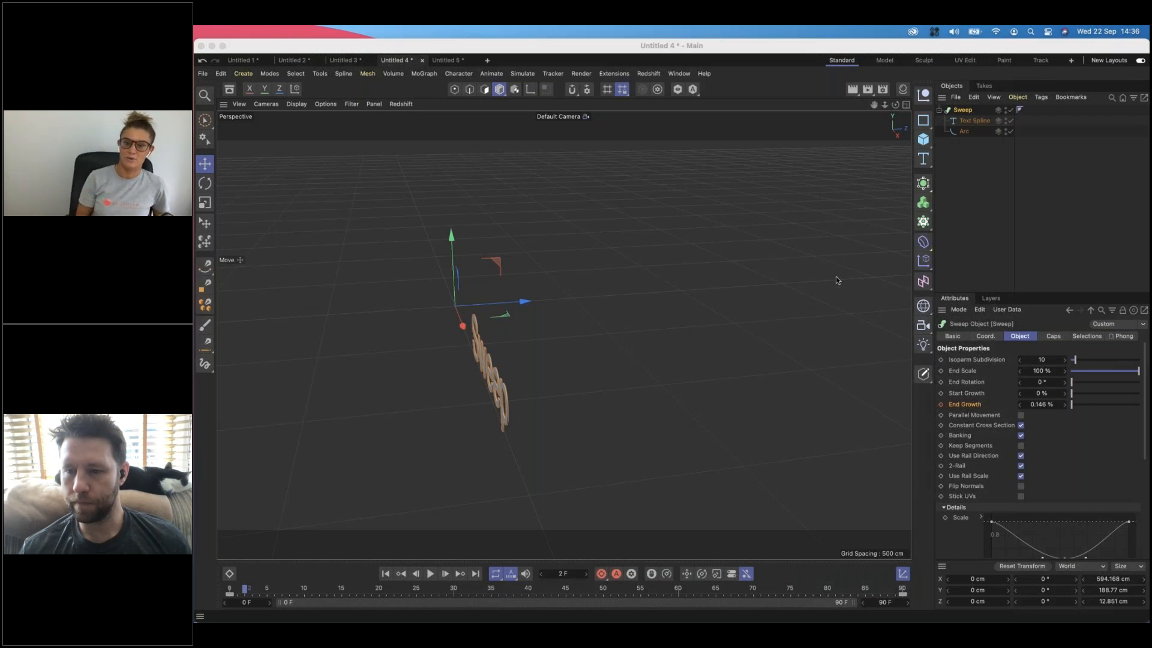
pyautogui.click(444, 60)
pyautogui.click(396, 60)
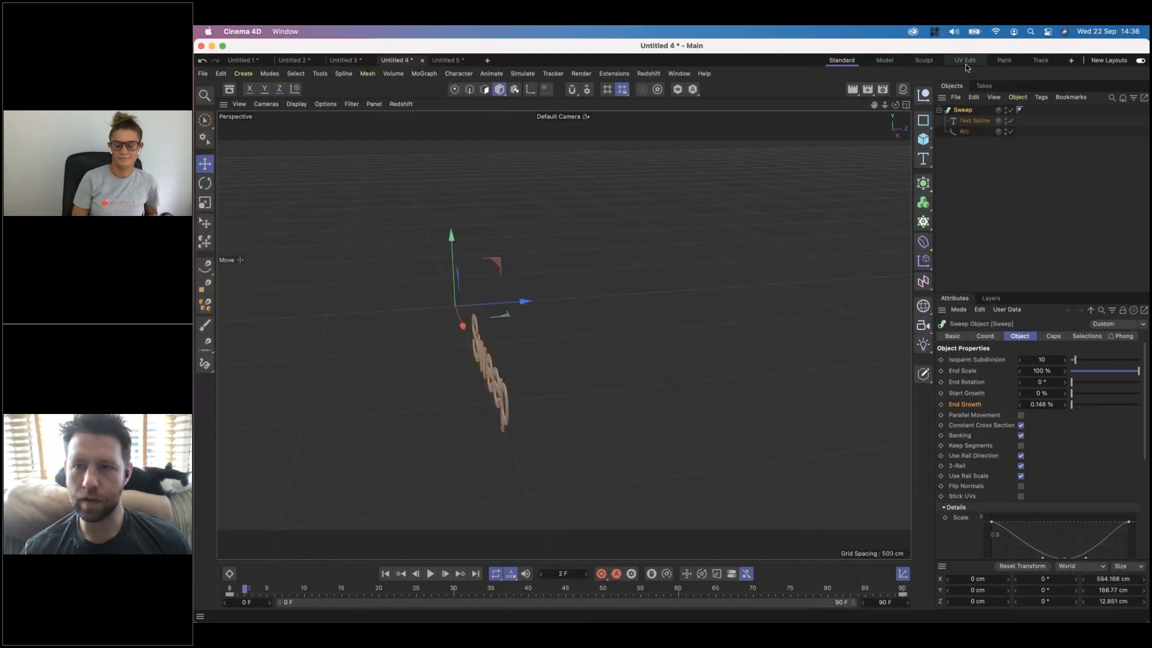
# Step: Go to frame 90 and set the End Angle of the Sweep's arc path to 106°
pyautogui.click(967, 121)
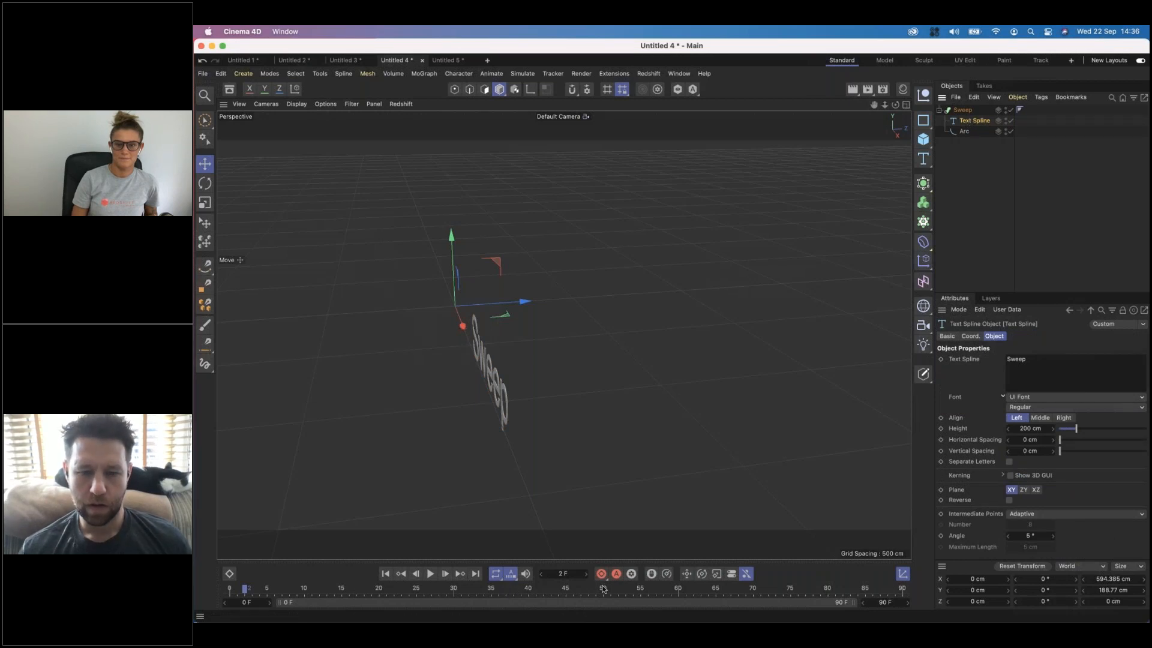
pyautogui.moveTo(603, 589); pyautogui.dragTo(903, 589)
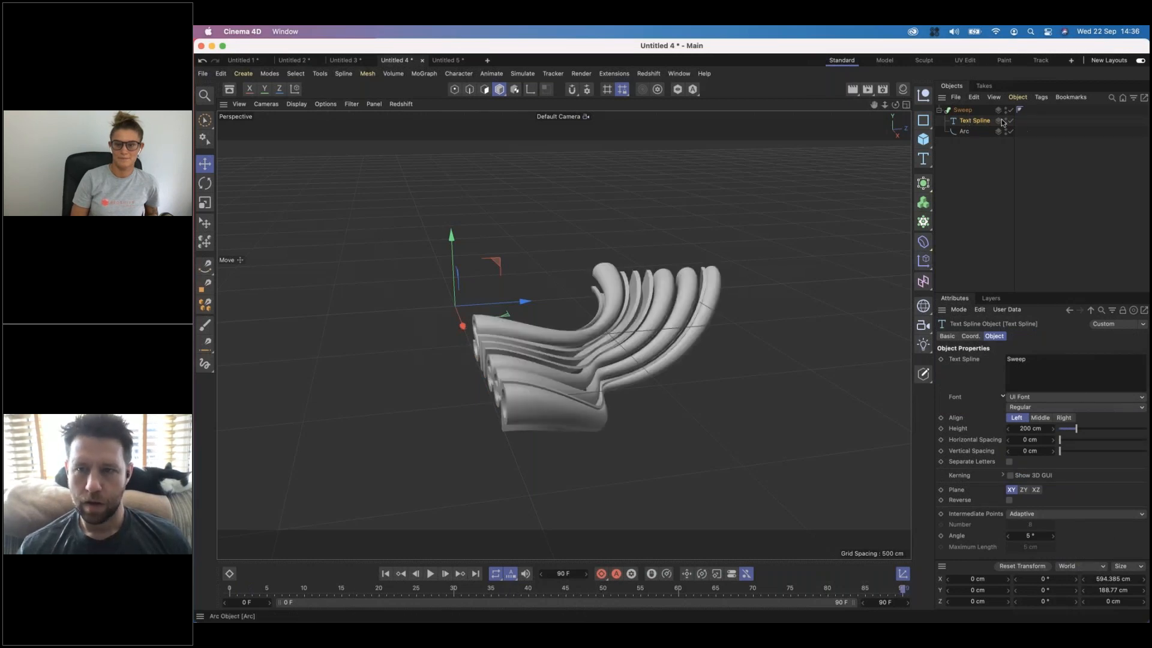
pyautogui.click(964, 132)
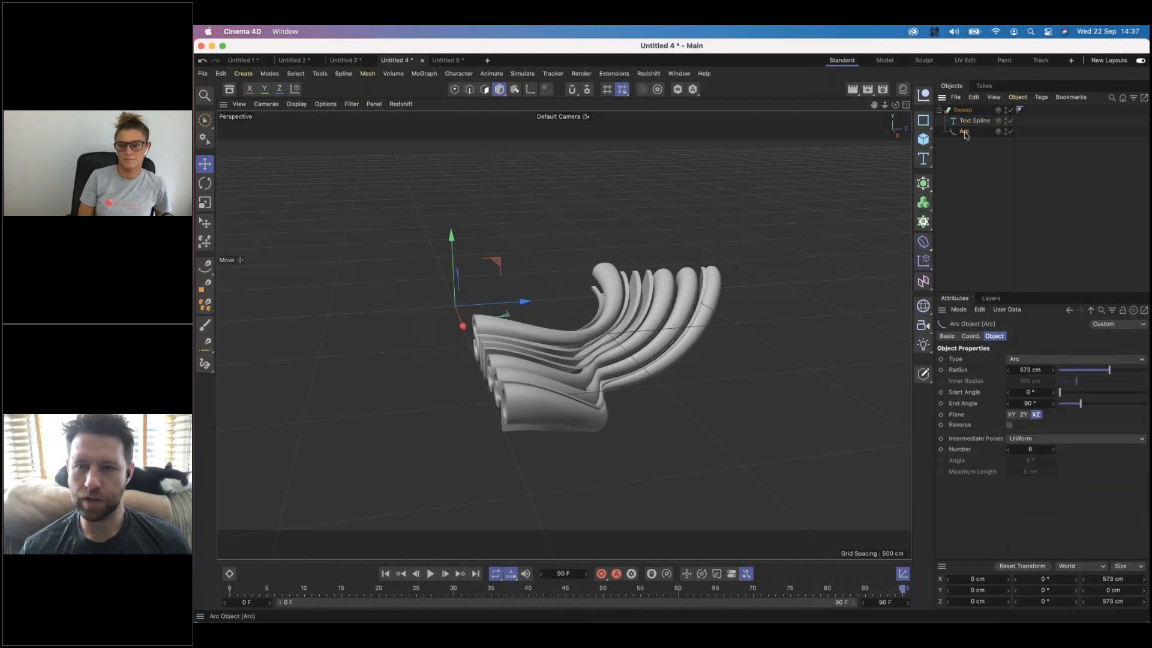
pyautogui.moveTo(1061, 393); pyautogui.dragTo(1084, 403)
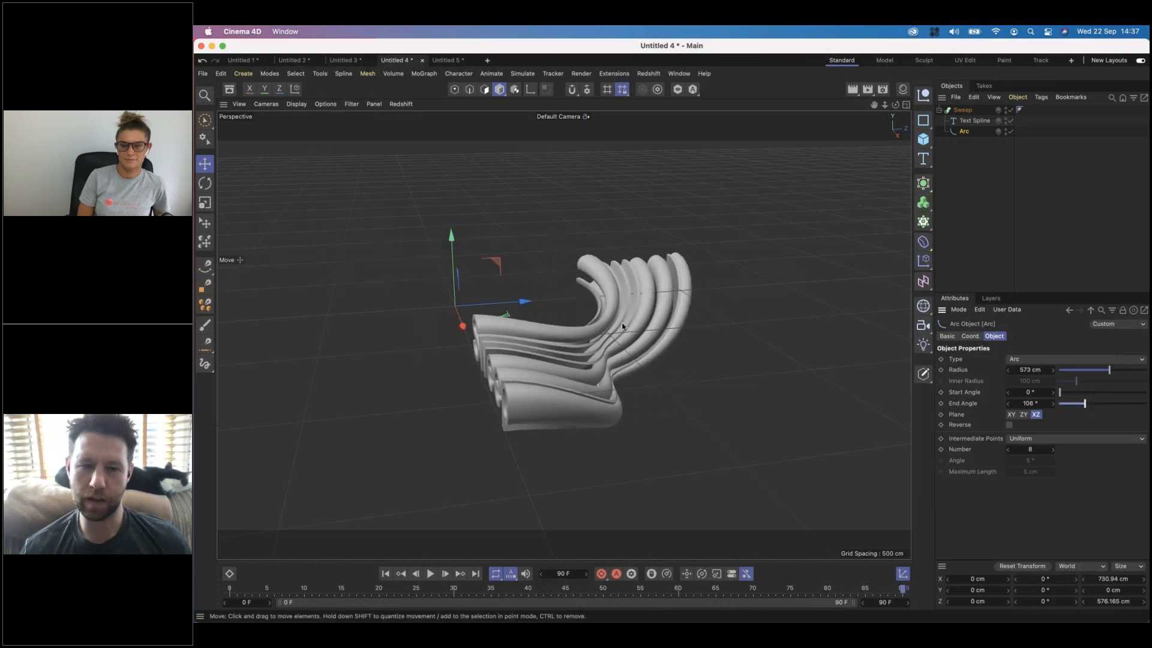
# Step: Disable the Sweep and convert its arc path into an editable spline
pyautogui.click(1010, 110)
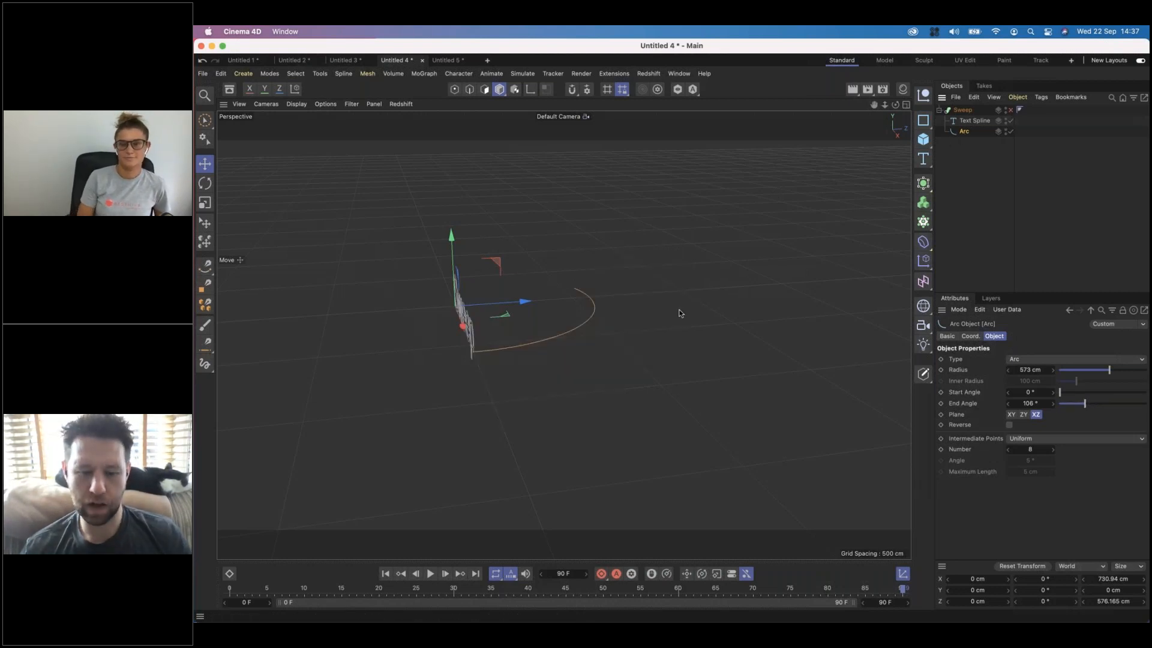
pyautogui.press('c')
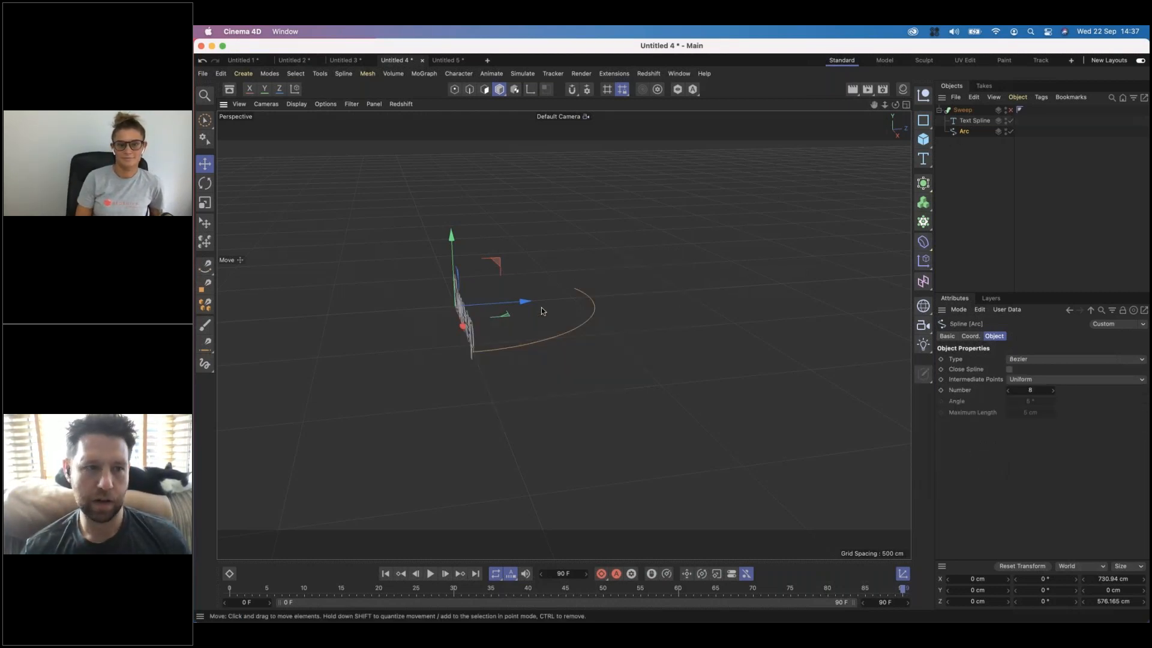
pyautogui.click(577, 330)
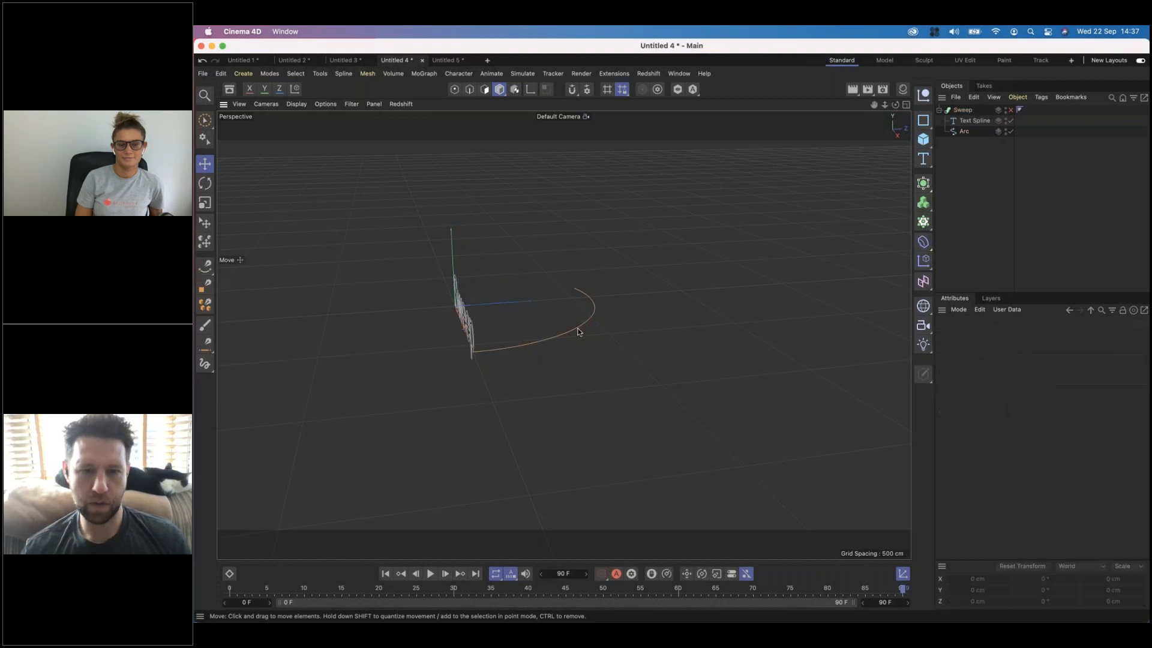
pyautogui.click(965, 131)
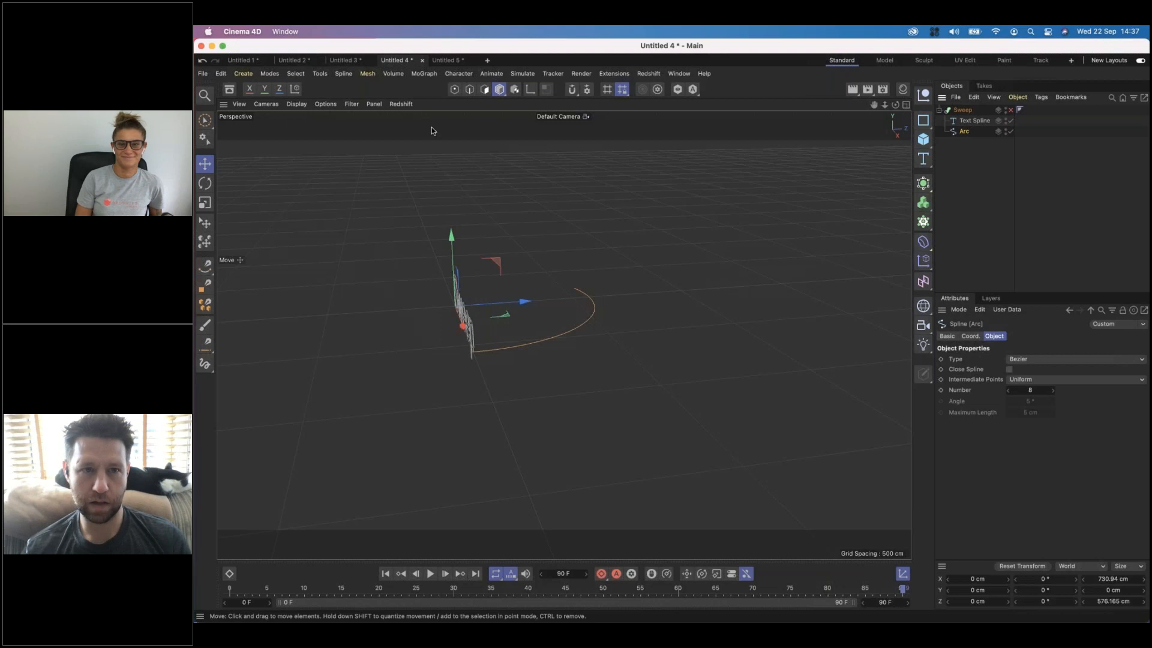
# Step: Pull a middle point of the arc path outward to about X 691 cm, Z 458 cm and re-enable the Sweep
pyautogui.click(454, 89)
pyautogui.click(584, 322)
pyautogui.moveTo(609, 356); pyautogui.dragTo(630, 391)
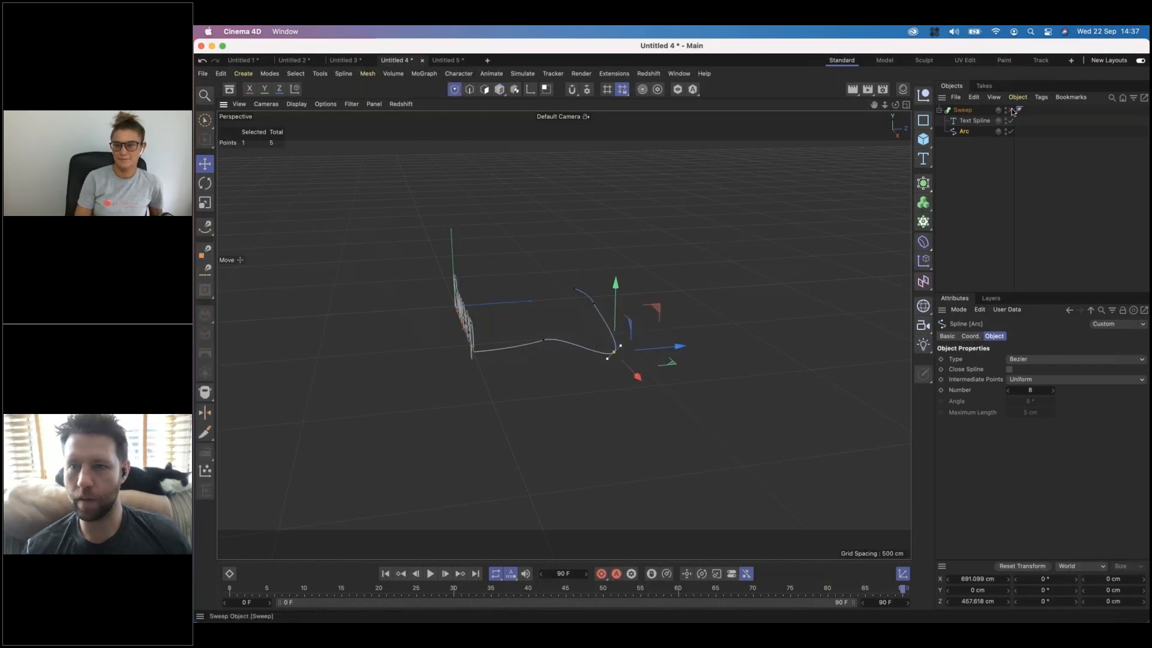
pyautogui.click(1010, 110)
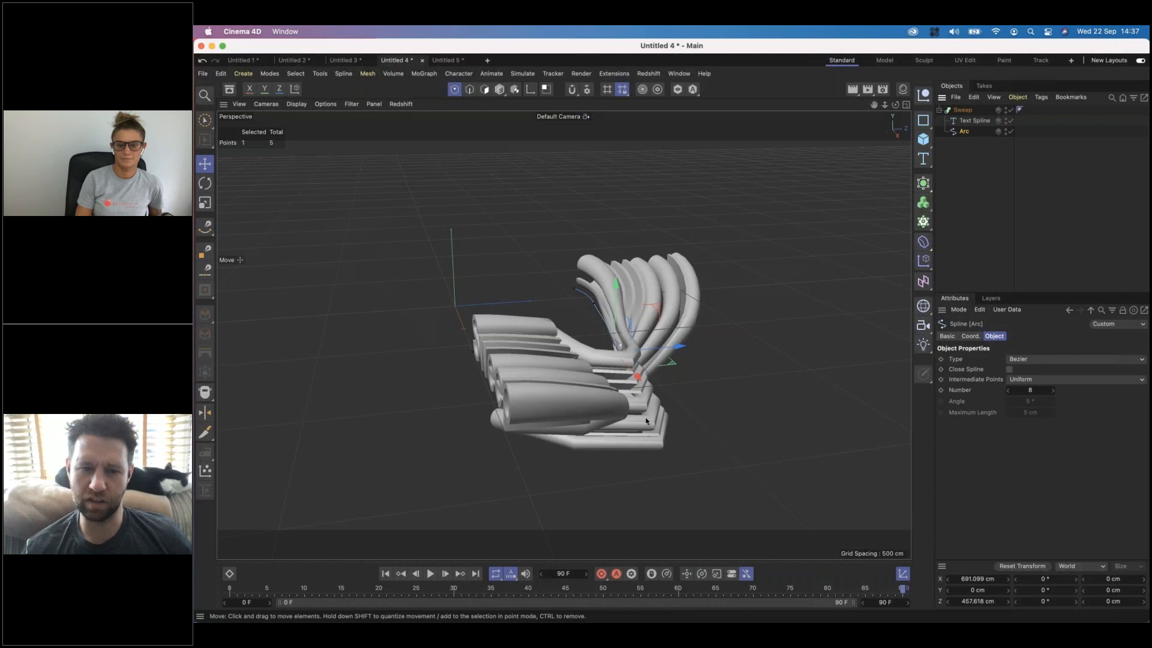
pyautogui.moveTo(236, 591); pyautogui.dragTo(976, 559)
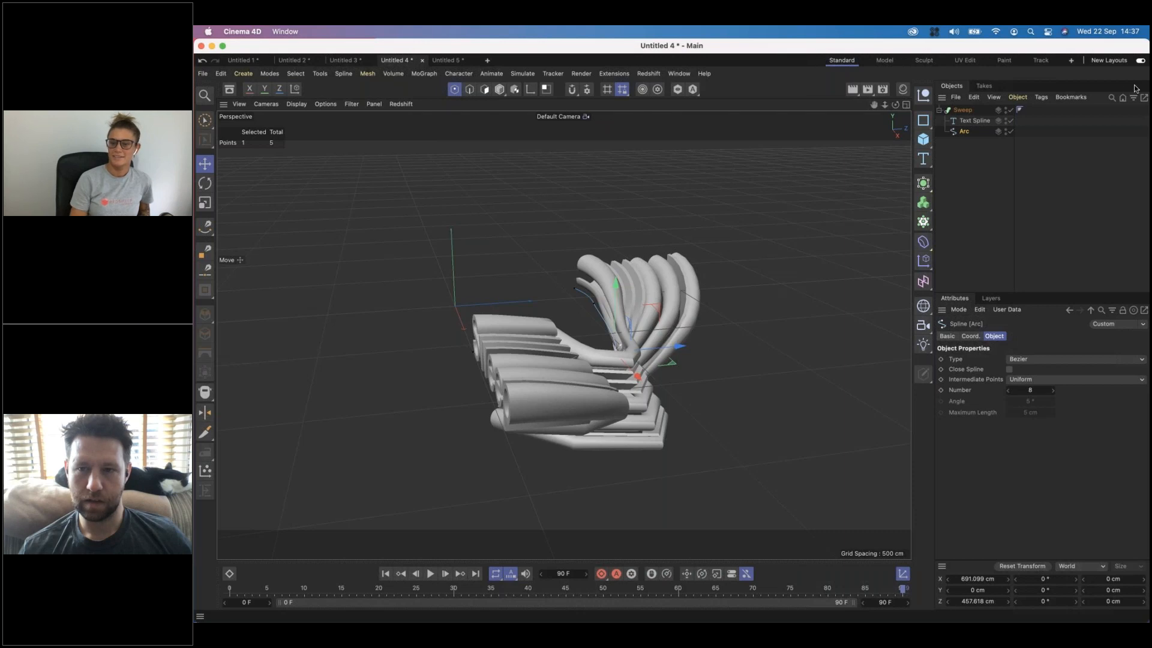
# Step: Try the ZY and XZ planes for the swept text spline and return it to the XY plane
pyautogui.click(963, 109)
pyautogui.click(974, 120)
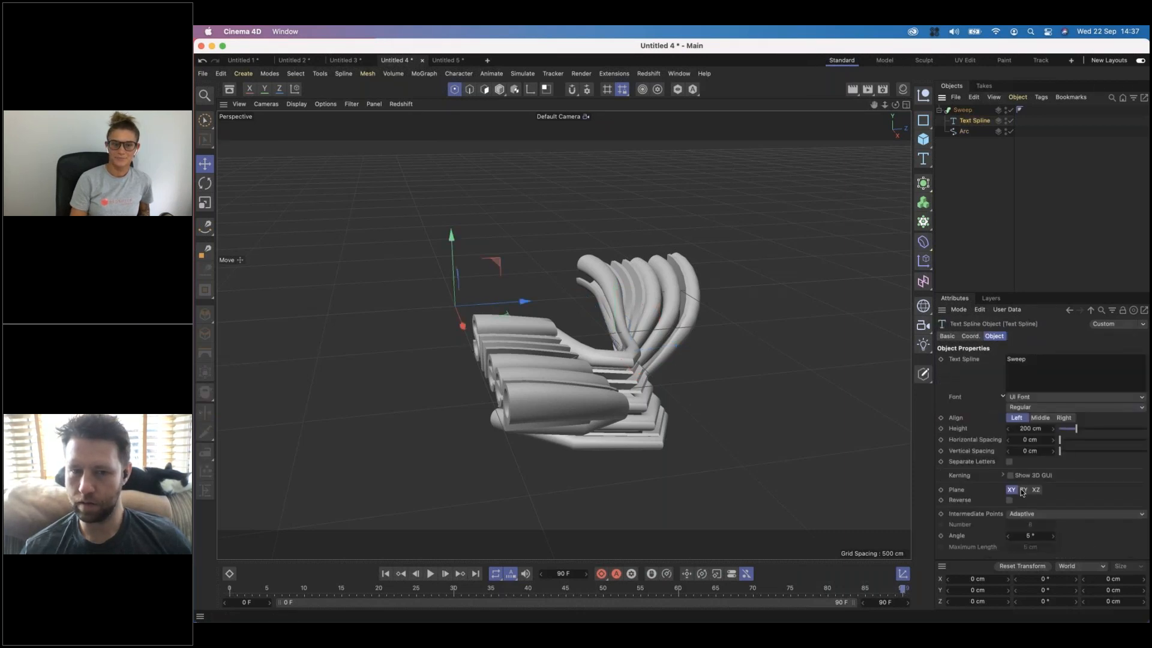
pyautogui.click(1023, 489)
pyautogui.click(1035, 490)
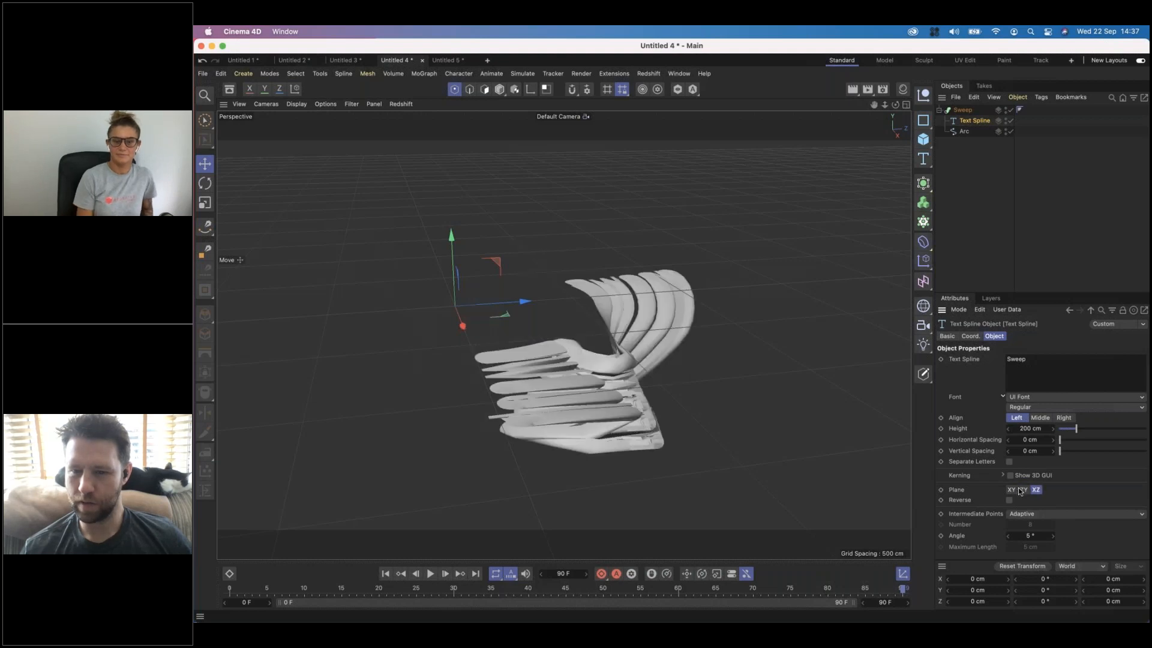
pyautogui.click(1023, 489)
pyautogui.click(1011, 490)
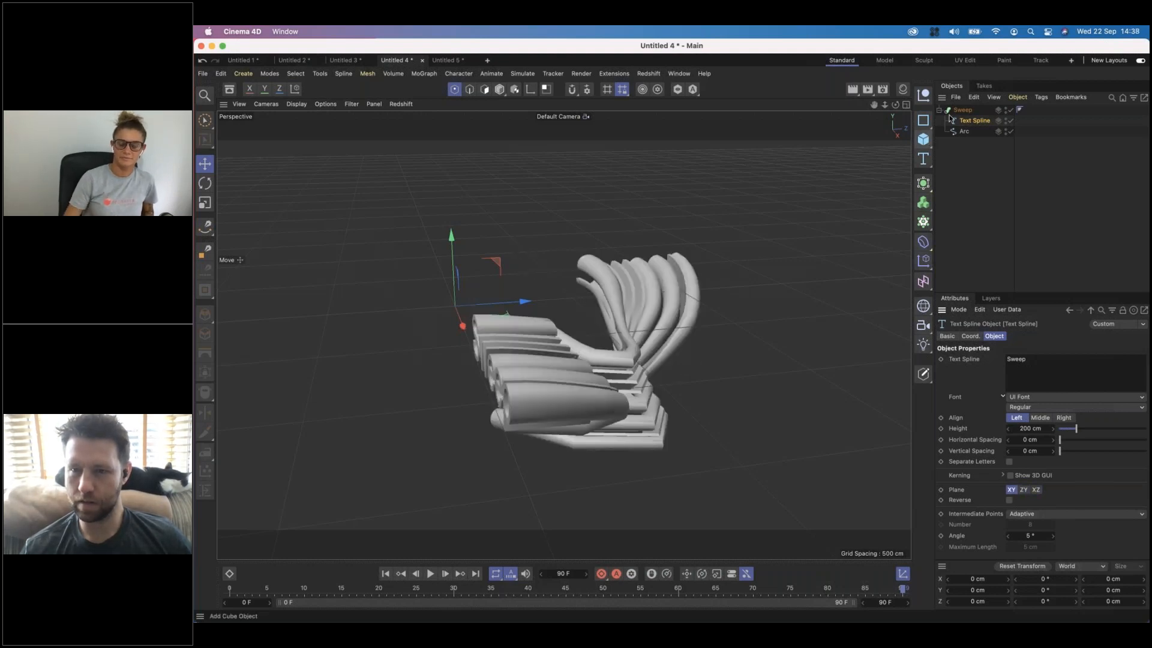
pyautogui.click(962, 131)
# Step: Start a new project with a text spline and an arc spline on the XZ plane, and select both
pyautogui.press('super+n')
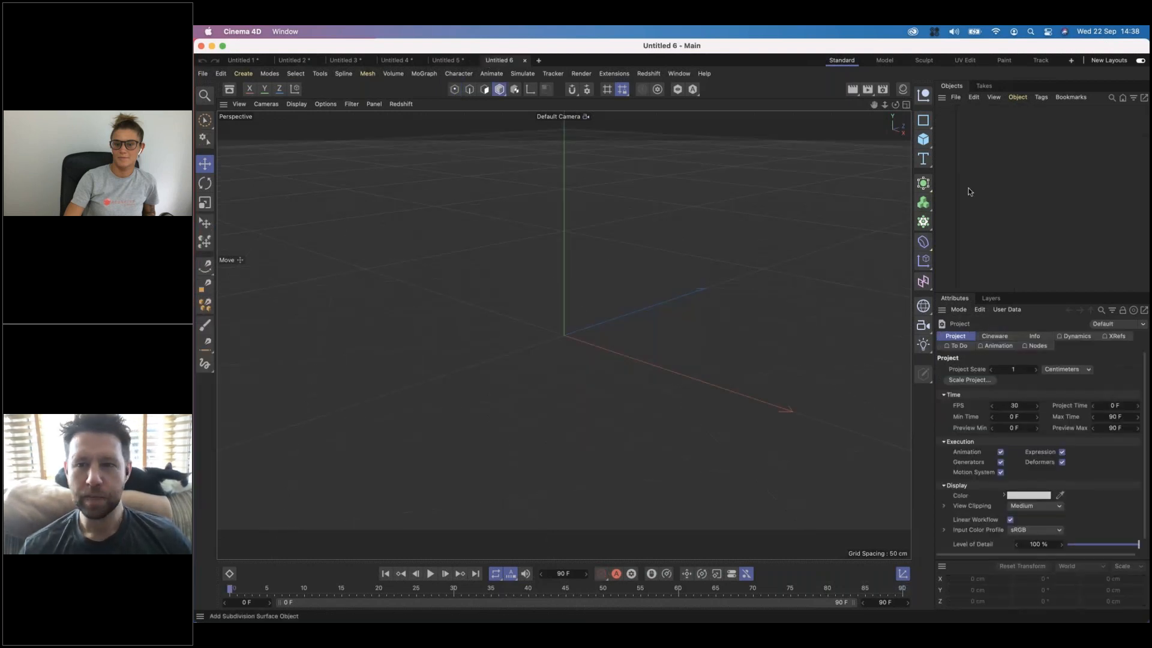
pyautogui.click(923, 158)
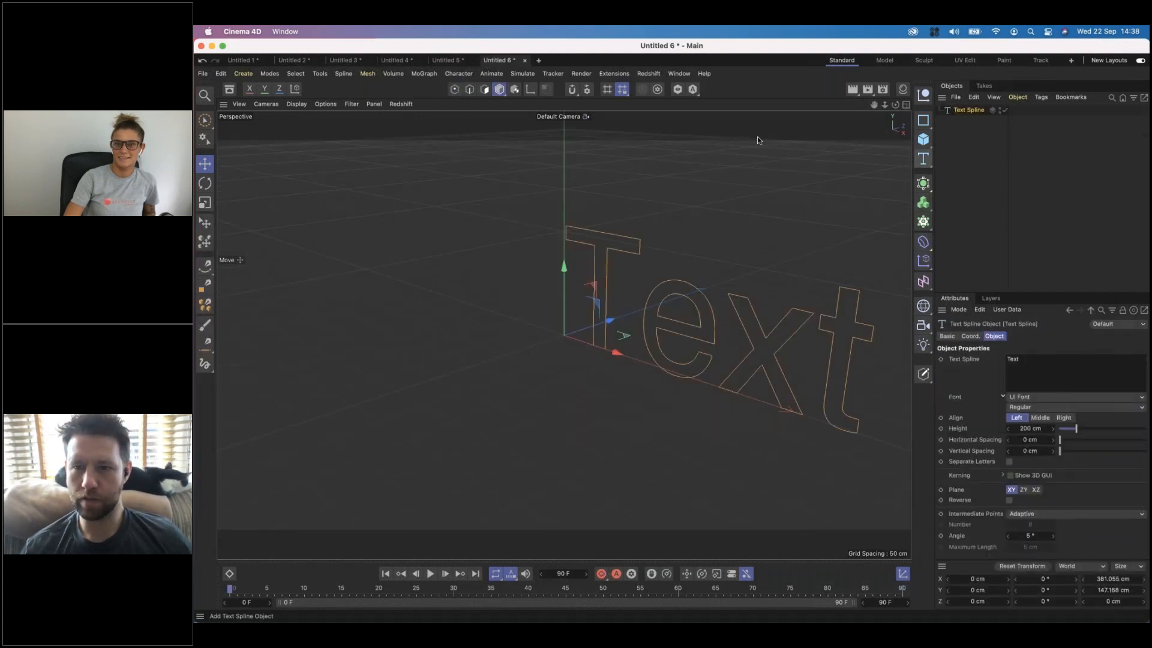
pyautogui.click(923, 120)
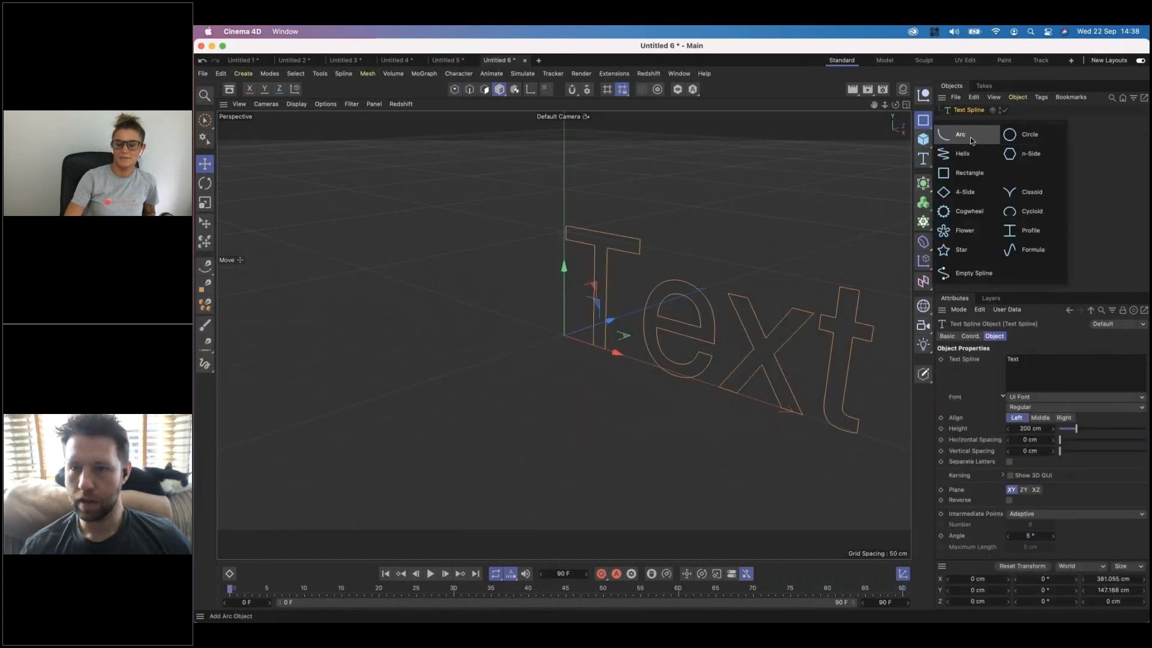
pyautogui.click(960, 134)
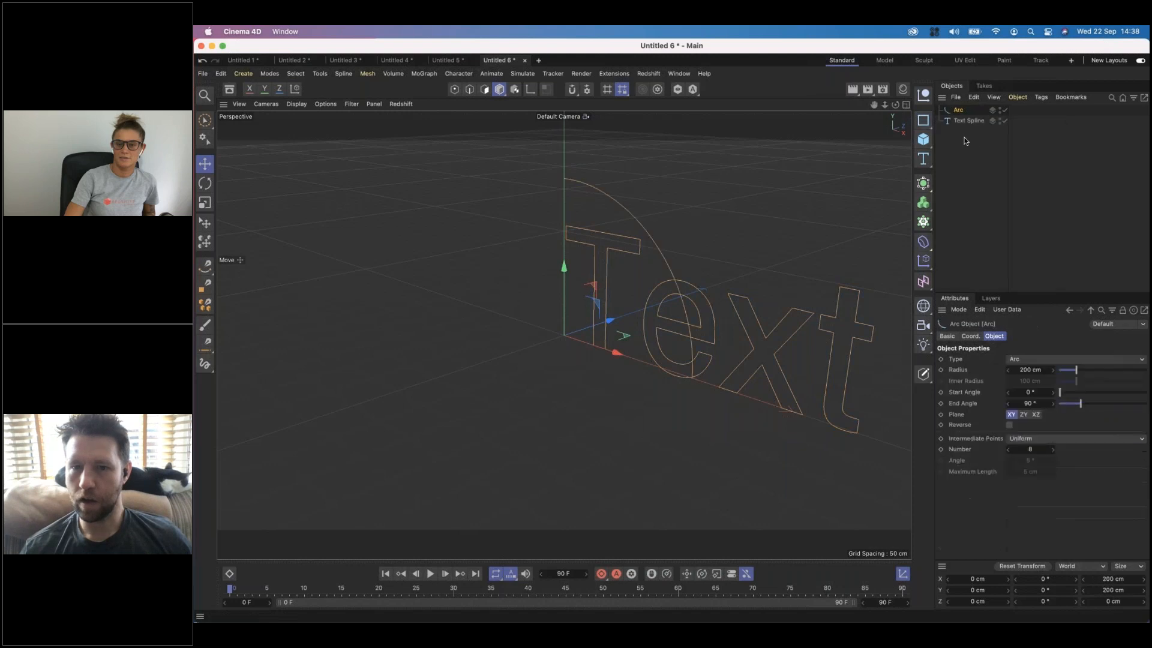
pyautogui.click(1024, 416)
pyautogui.click(1036, 415)
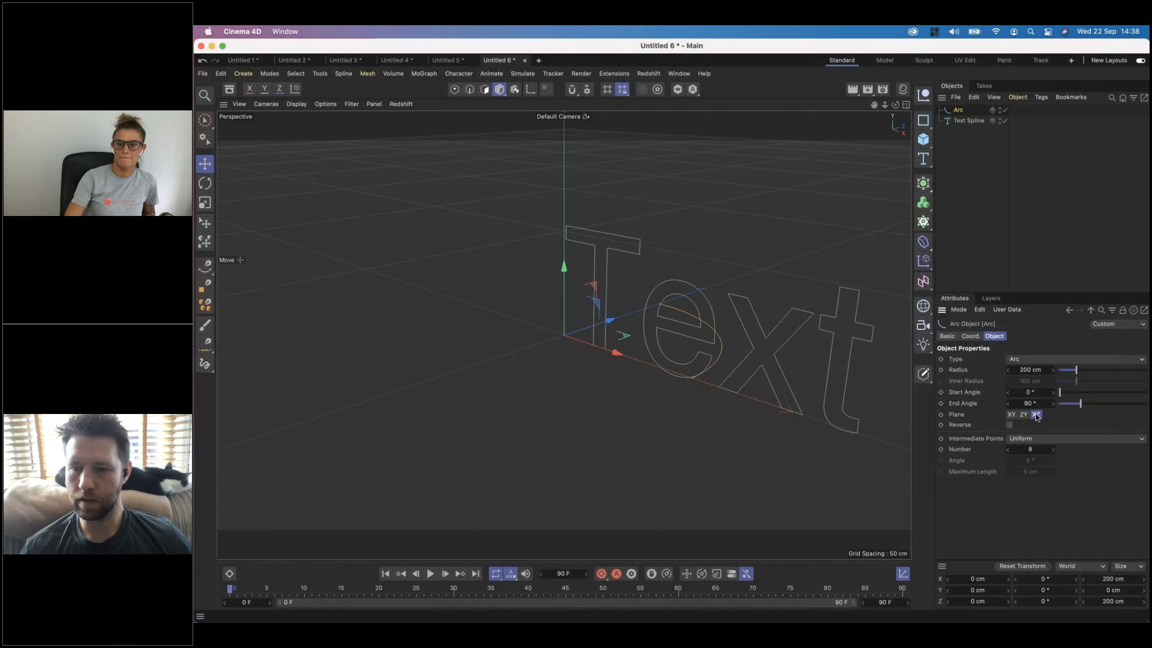
pyautogui.keyDown('shift'); pyautogui.click(968, 121); pyautogui.keyUp('shift')
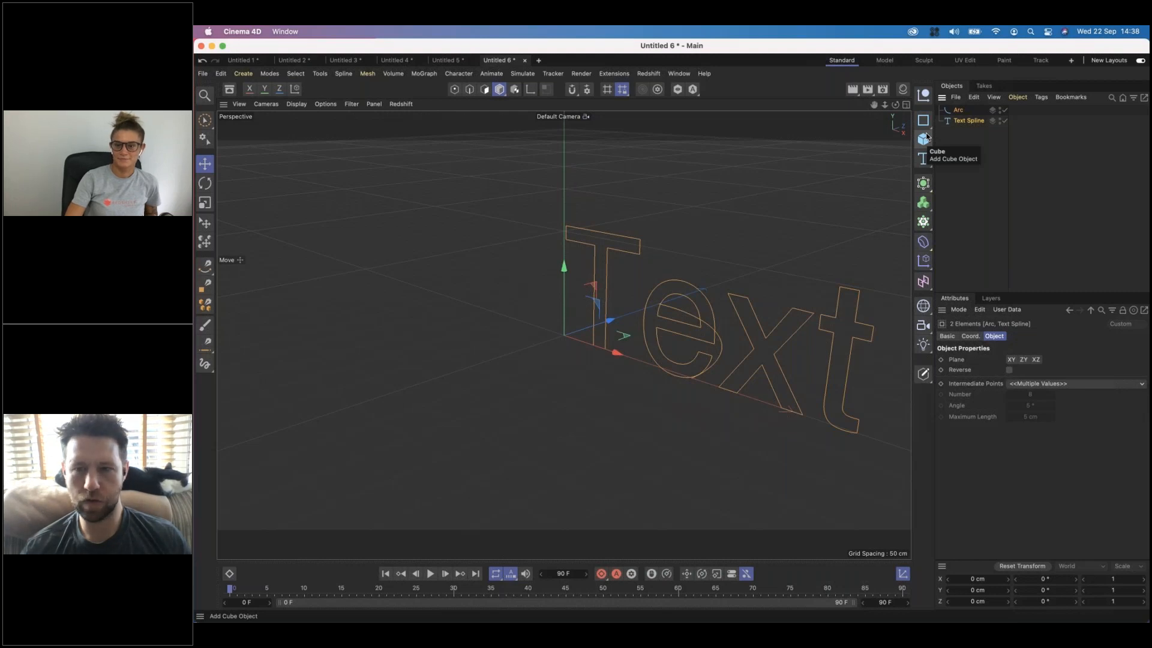
# Step: Wrap the arc and text splines in a Sweep and try Middle alignment and the XZ plane on the text
pyautogui.moveTo(929, 184); pyautogui.dragTo(1048, 243)
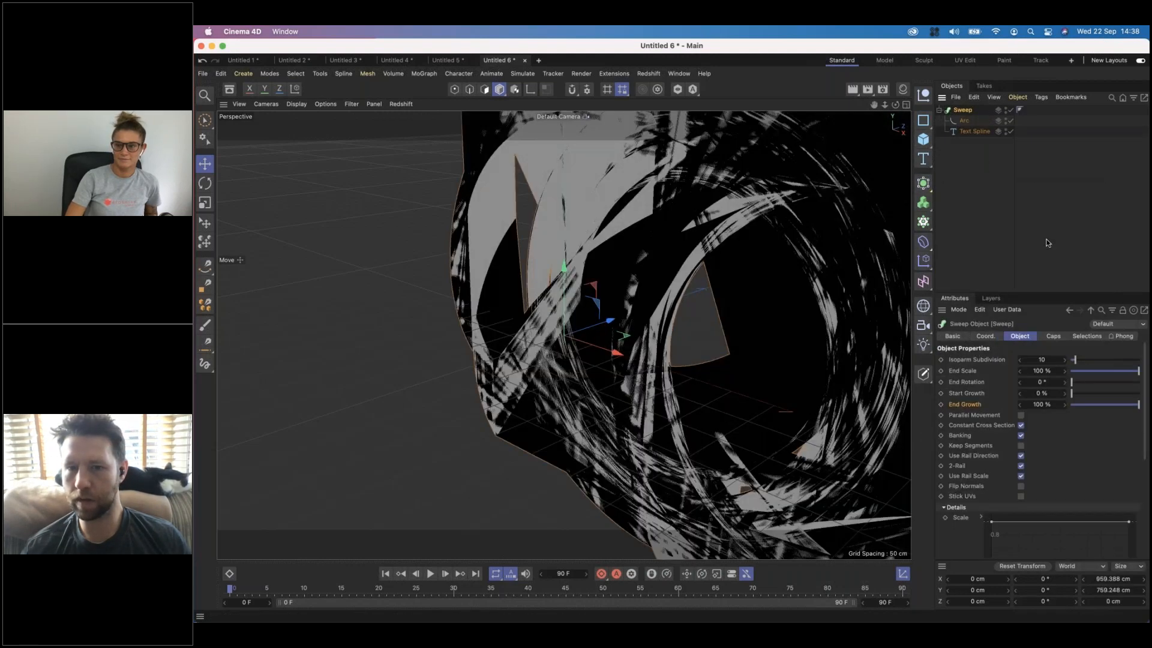
pyautogui.click(967, 174)
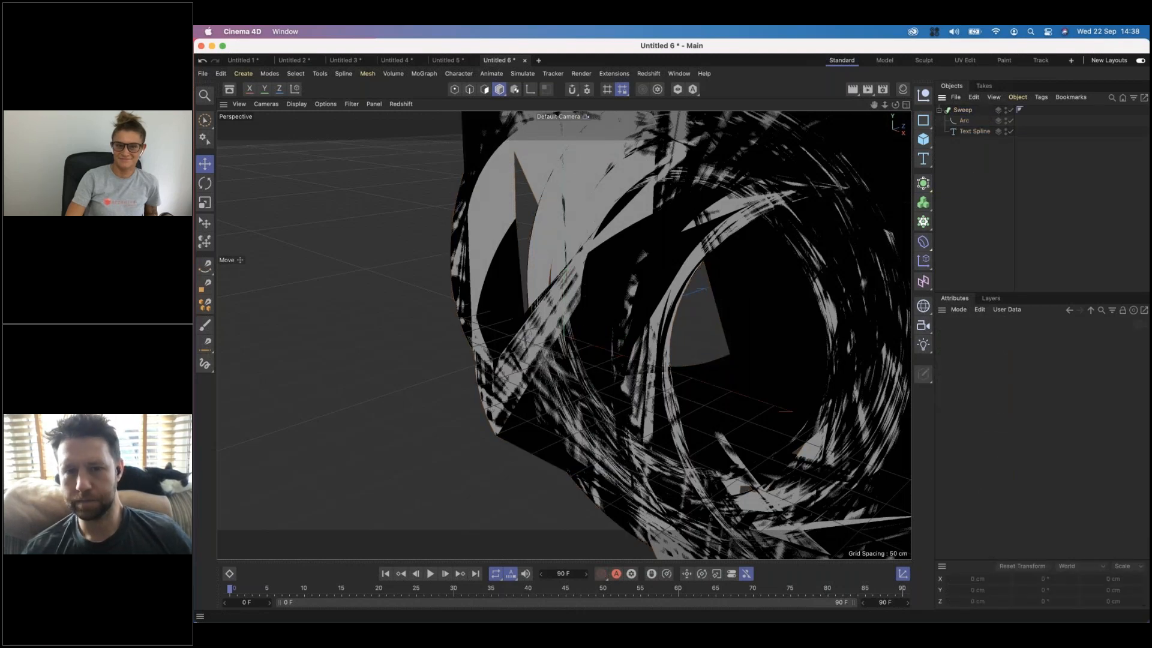
pyautogui.click(975, 131)
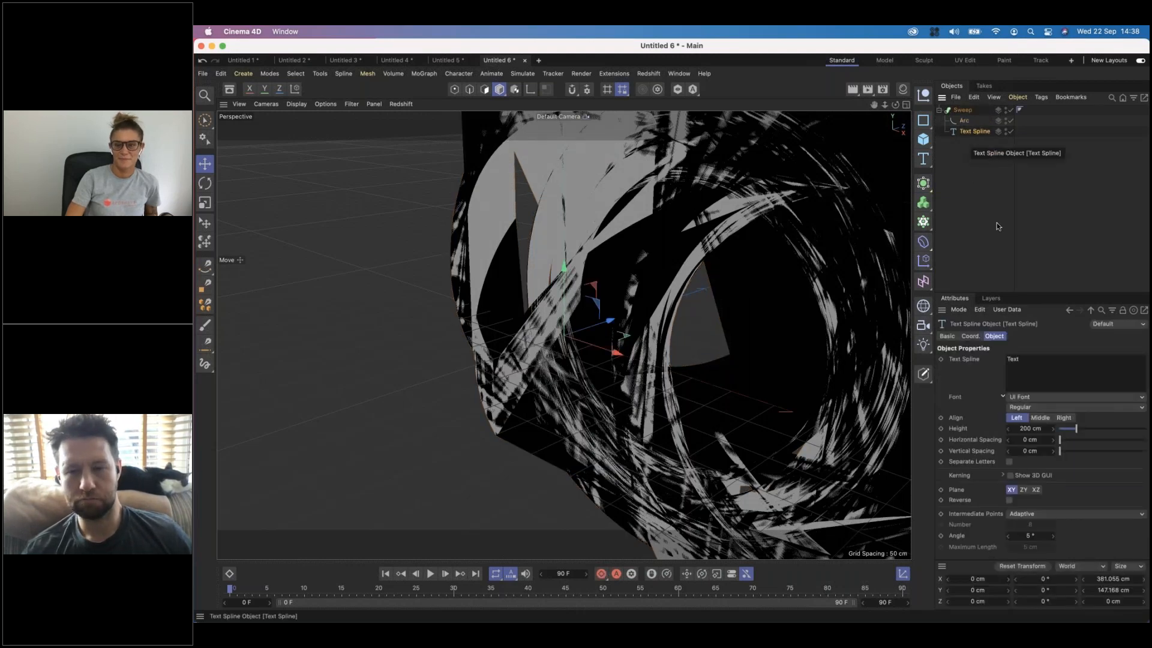
pyautogui.click(1040, 417)
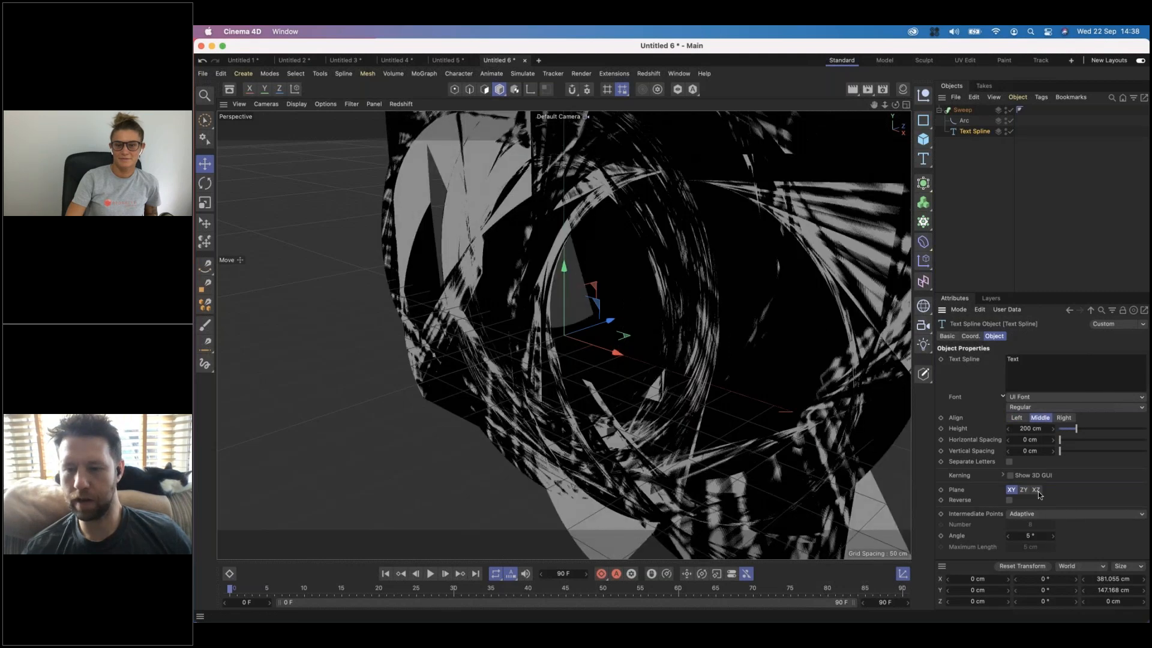
pyautogui.click(1031, 490)
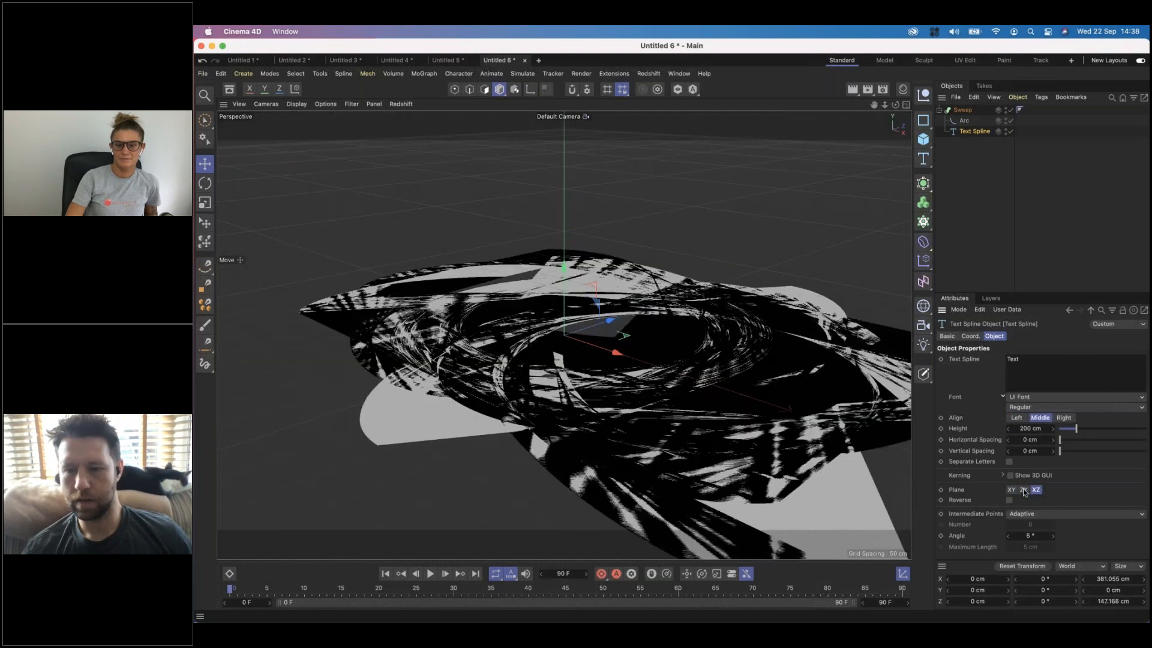
pyautogui.click(1024, 490)
# Step: Try the ZY and XY planes for the arc inside the Sweep
pyautogui.click(964, 120)
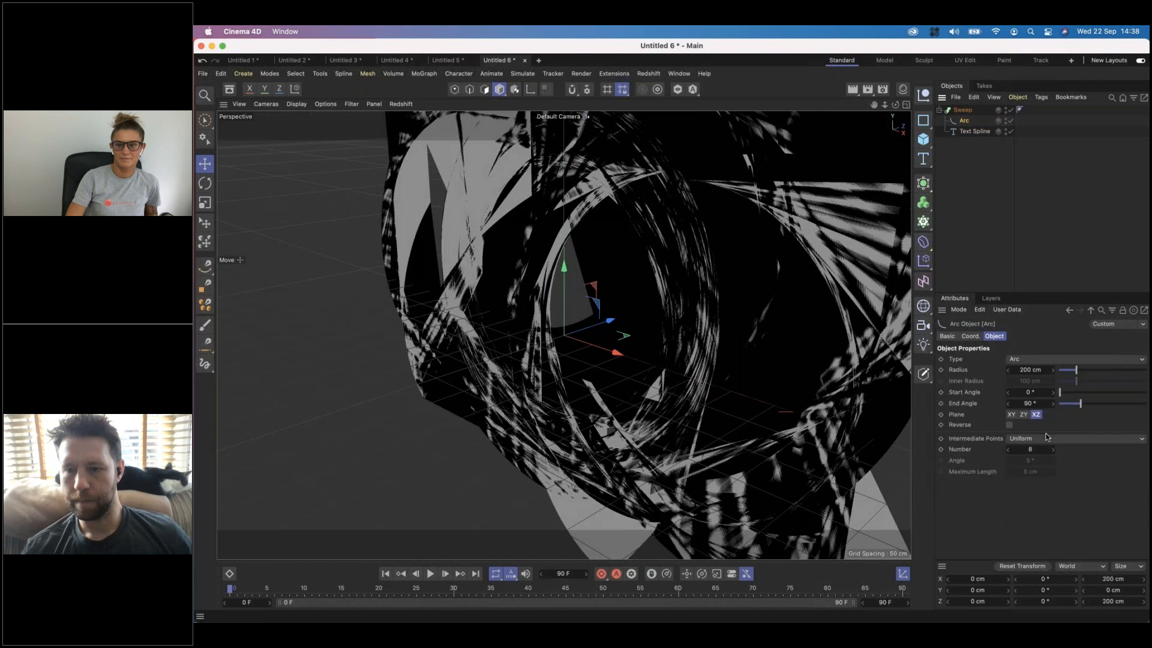
pyautogui.click(1023, 415)
pyautogui.click(1011, 414)
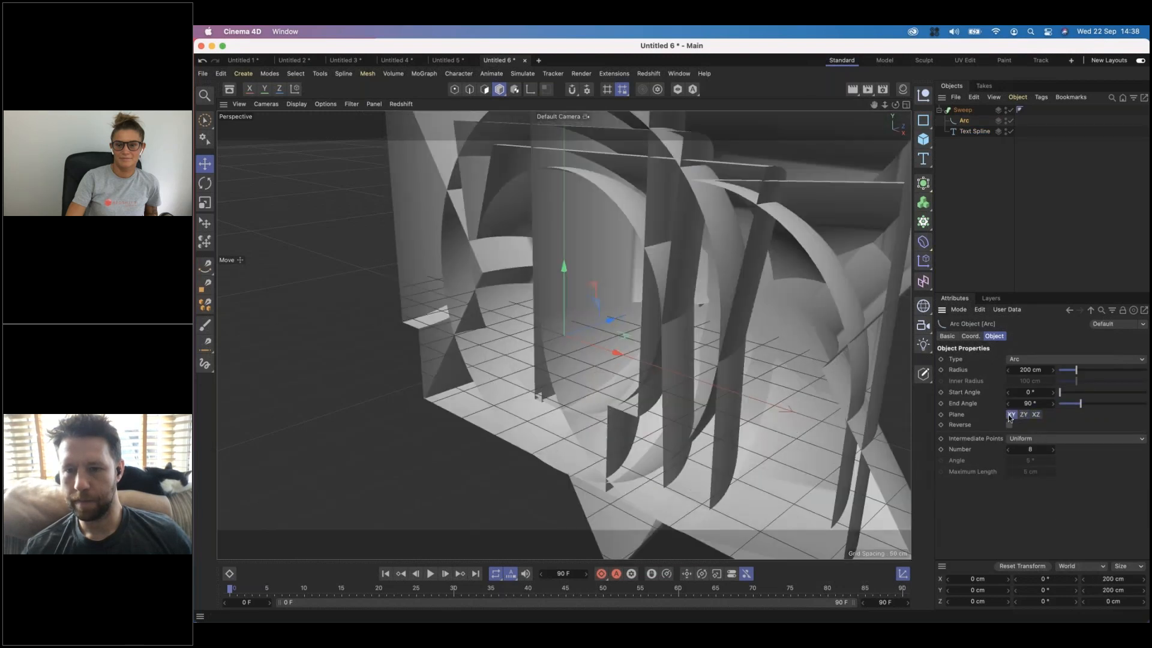
pyautogui.click(992, 174)
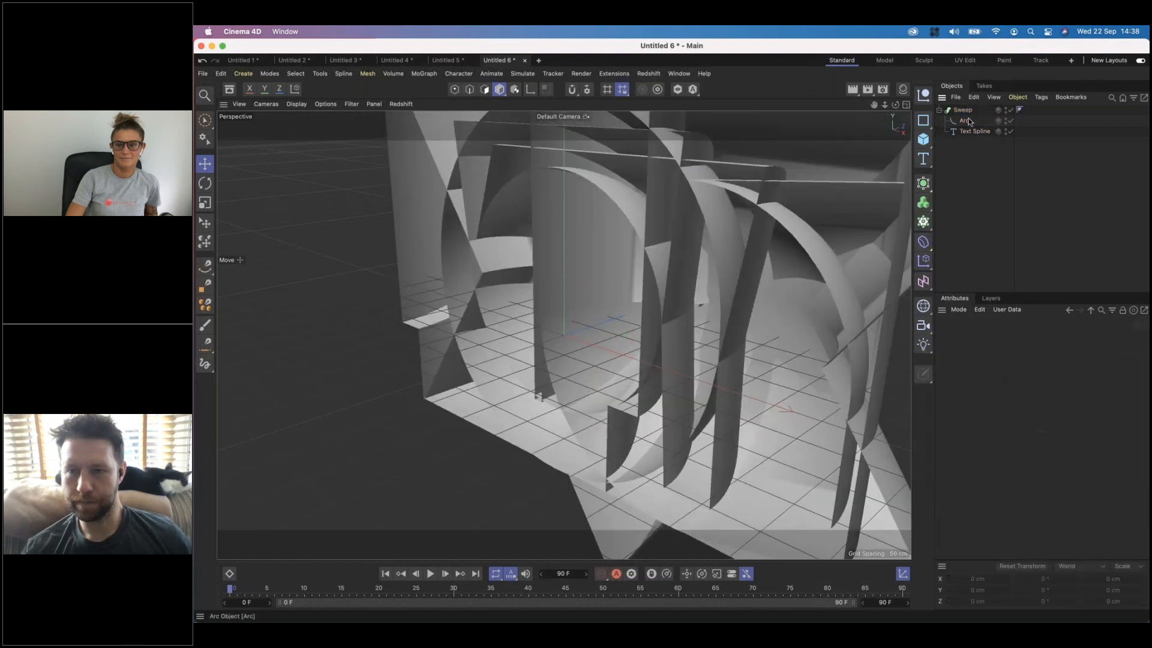
pyautogui.moveTo(976, 150); pyautogui.dragTo(963, 122)
# Step: Undo the plane, alignment and Sweep changes back to the separate, selected arc and text splines
pyautogui.press('super+z')
pyautogui.press('super+z')
pyautogui.press('super+z')
pyautogui.press('super+z')
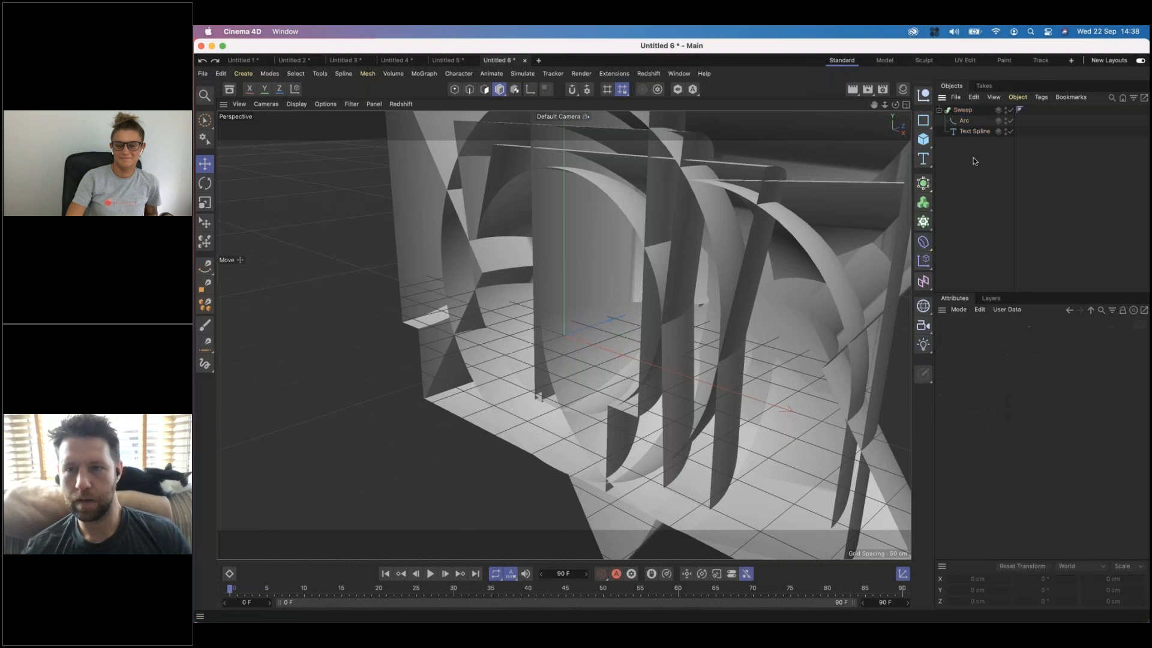
pyautogui.press('super+z')
pyautogui.press('super+z')
pyautogui.press('super+z')
pyautogui.press('super+z')
pyautogui.press('super+z')
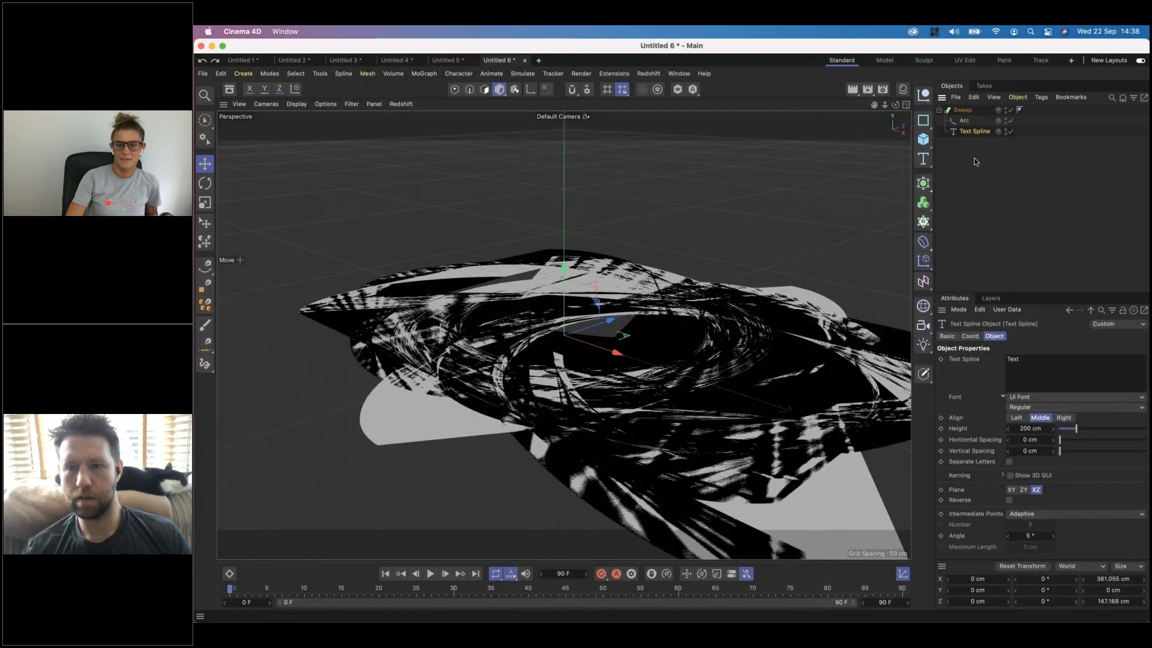
pyautogui.press('super+z')
pyautogui.press('super+z')
pyautogui.press('super+z')
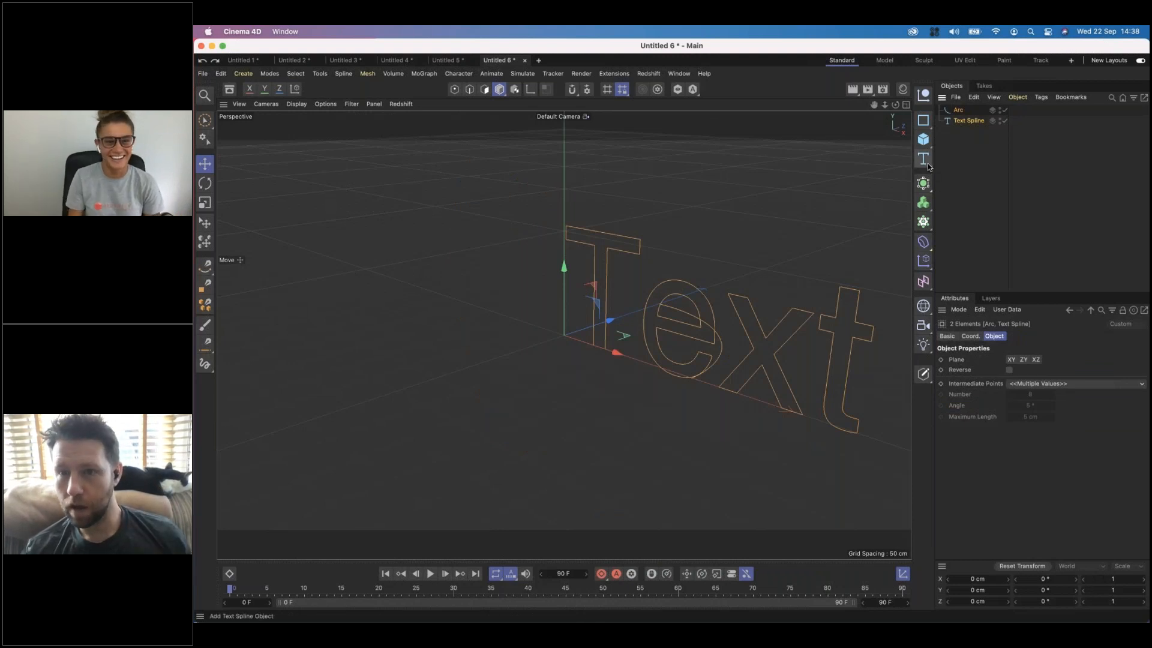
# Step: Wrap the two splines in a Sweep and reorder them so the text spline sits above the arc
pyautogui.click(926, 183)
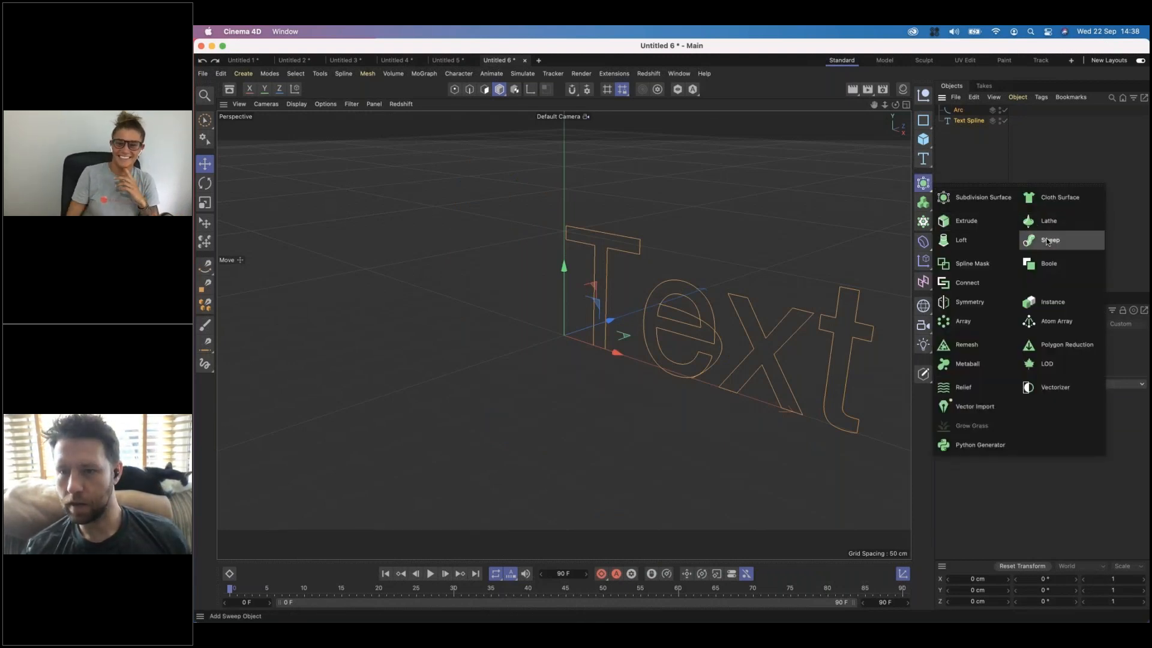
pyautogui.click(1046, 240)
pyautogui.moveTo(968, 131); pyautogui.dragTo(965, 118)
pyautogui.moveTo(967, 131); pyautogui.dragTo(966, 117)
pyautogui.click(968, 168)
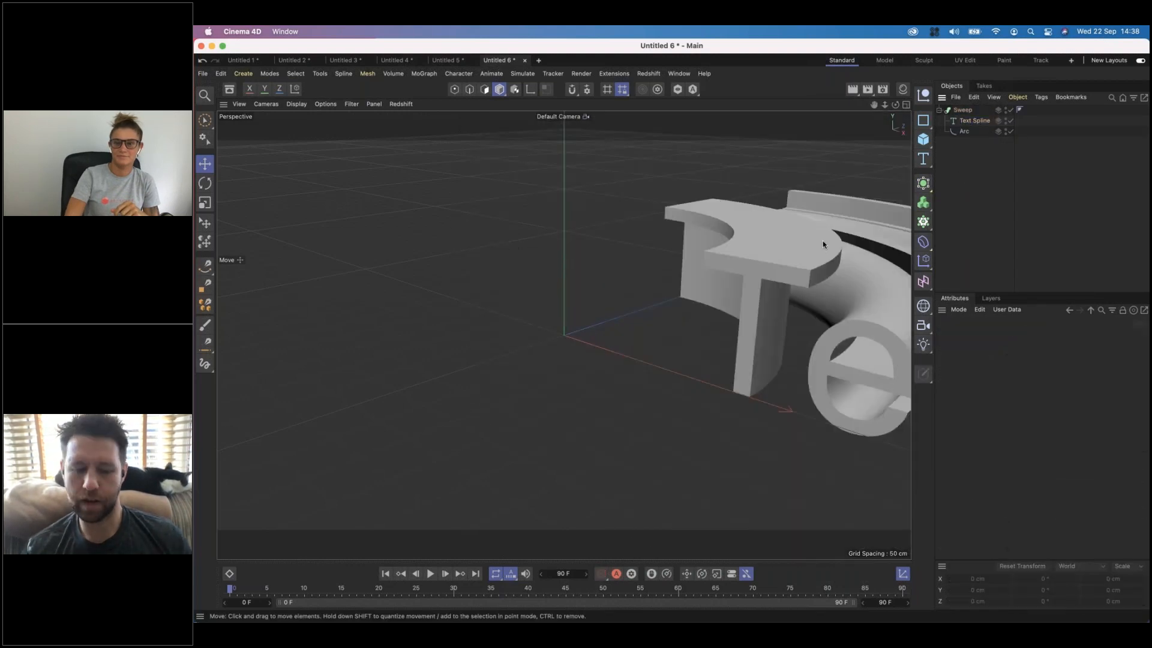
pyautogui.scroll(-8, 668, 207)
pyautogui.scroll(2, 657, 225)
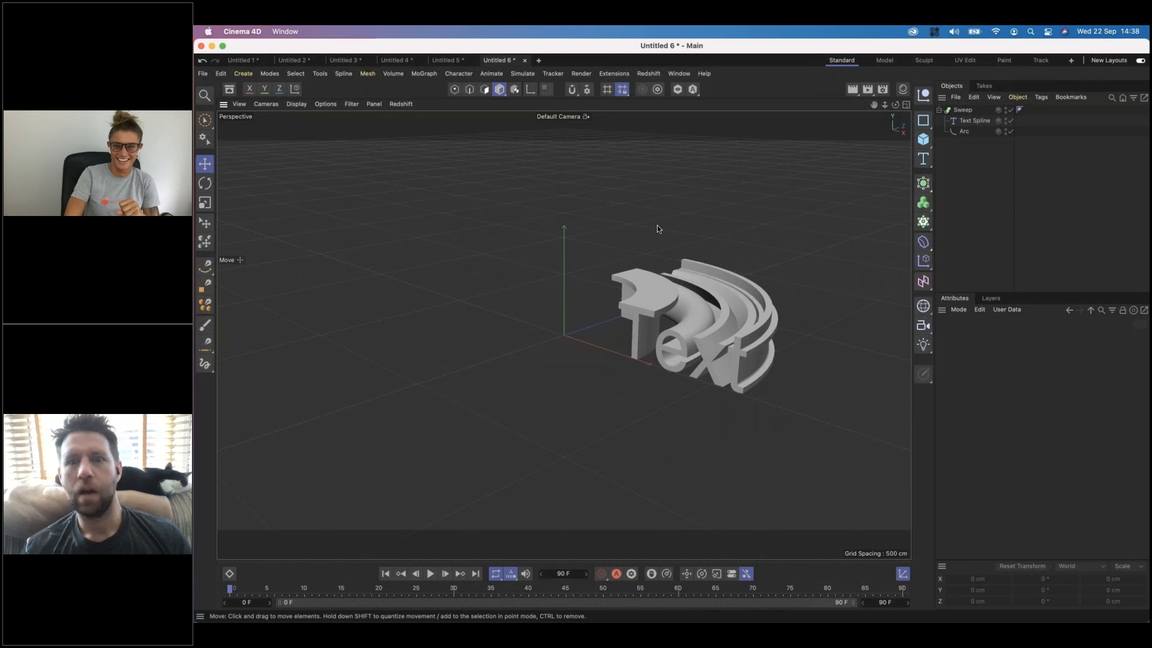
pyautogui.scroll(6, 656, 228)
pyautogui.keyDown('alt'); pyautogui.moveTo(695, 230); pyautogui.dragTo(707, 226); pyautogui.keyUp('alt')
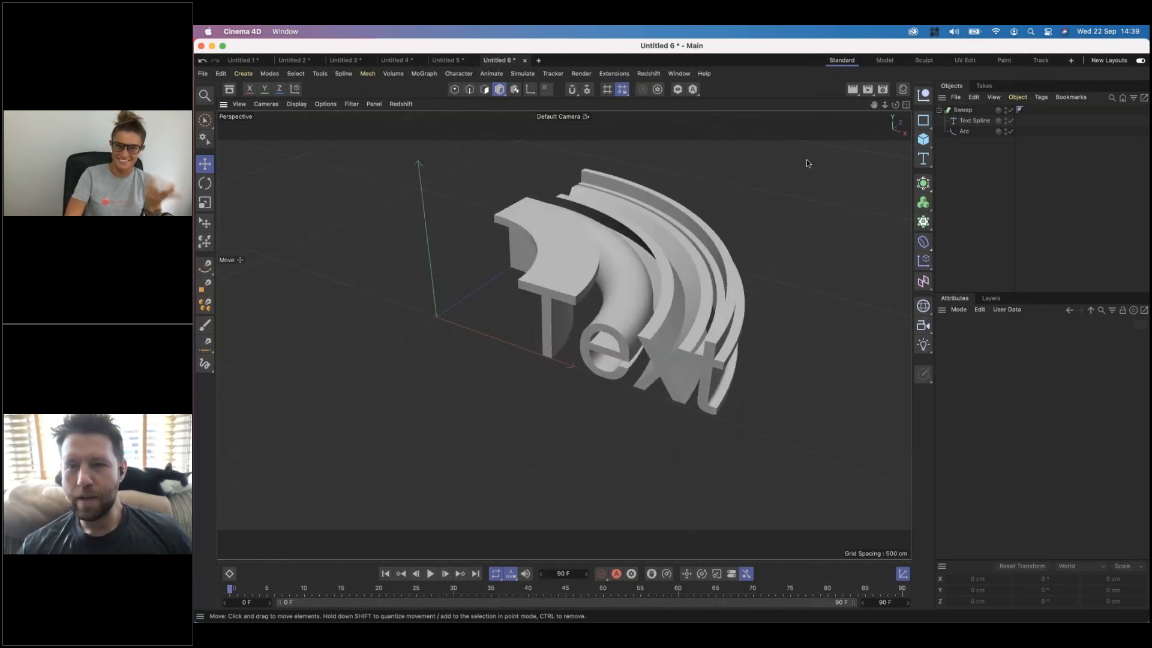
# Step: Examine the swept text from several angles along with the Sweep and text spline settings, resetting the view to the default framing
pyautogui.click(962, 110)
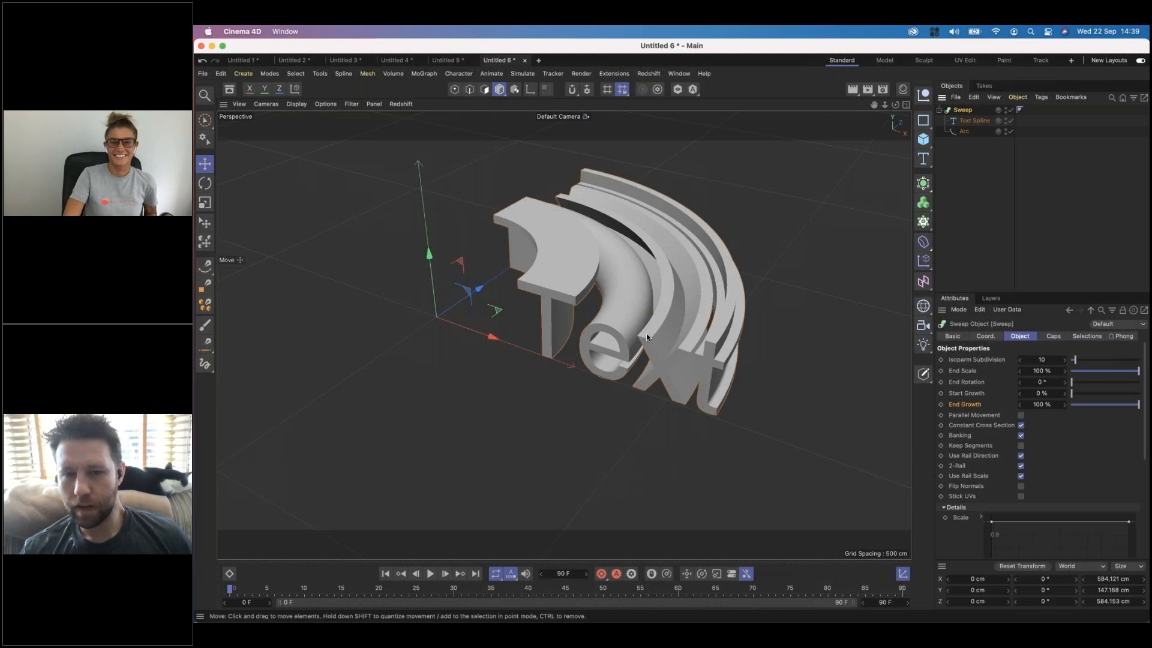
pyautogui.keyDown('alt'); pyautogui.moveTo(672, 309); pyautogui.dragTo(617, 296); pyautogui.keyUp('alt')
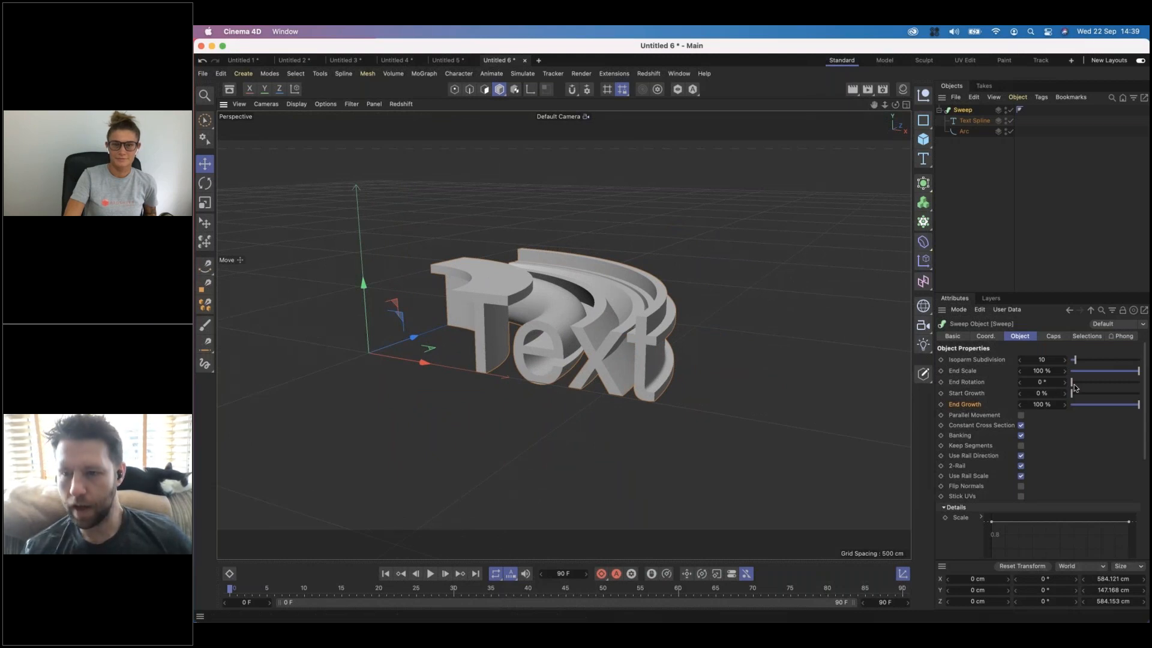
pyautogui.moveTo(1073, 384); pyautogui.dragTo(1033, 387)
pyautogui.click(967, 122)
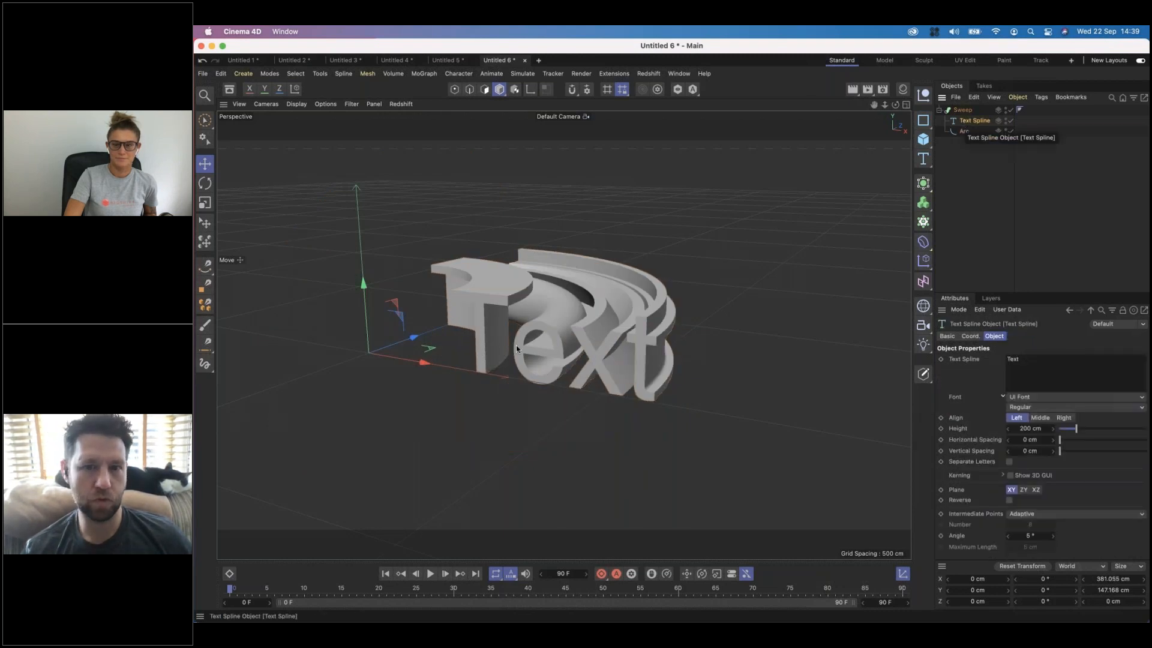
pyautogui.keyDown('alt'); pyautogui.moveTo(520, 343); pyautogui.dragTo(646, 421); pyautogui.keyUp('alt')
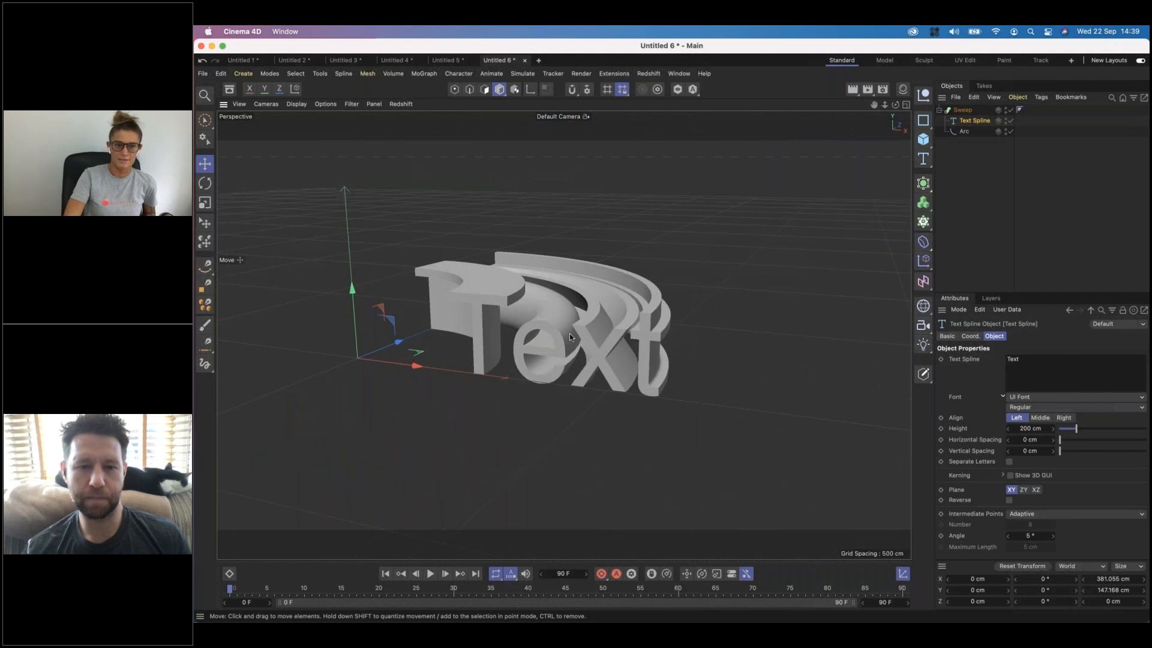
pyautogui.keyDown('alt'); pyautogui.moveTo(555, 338); pyautogui.dragTo(581, 334); pyautogui.keyUp('alt')
pyautogui.keyDown('alt'); pyautogui.moveTo(581, 333); pyautogui.dragTo(628, 339, button='middle'); pyautogui.keyUp('alt')
pyautogui.click(239, 105)
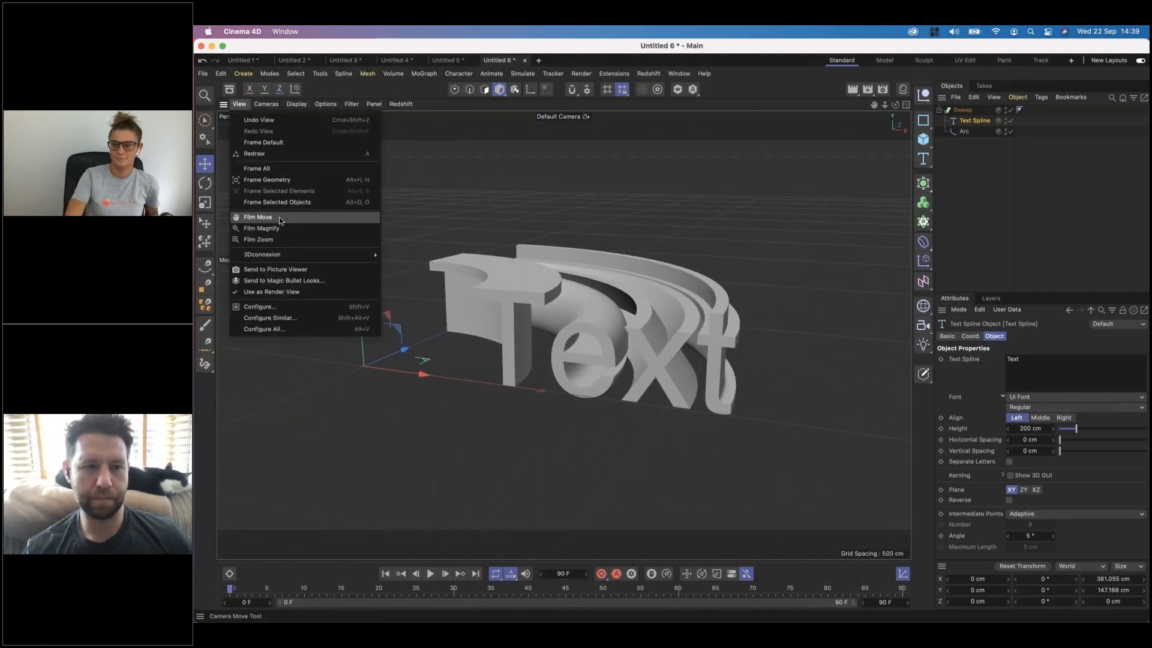
pyautogui.click(264, 142)
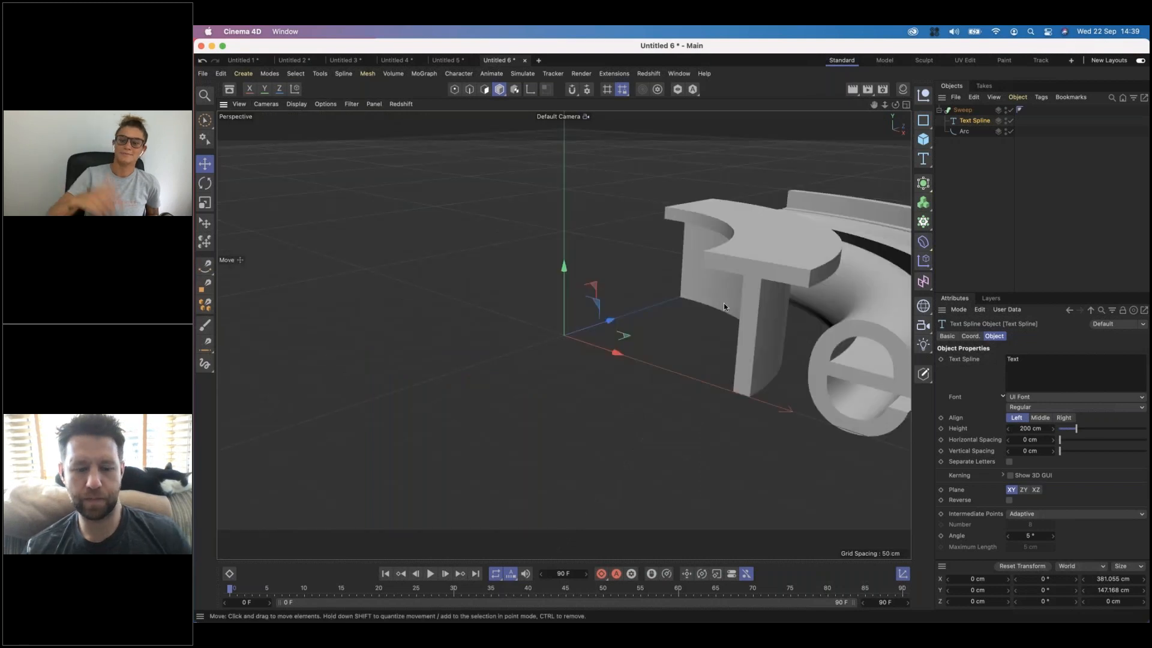
pyautogui.keyDown('alt'); pyautogui.moveTo(752, 282); pyautogui.dragTo(480, 263); pyautogui.keyUp('alt')
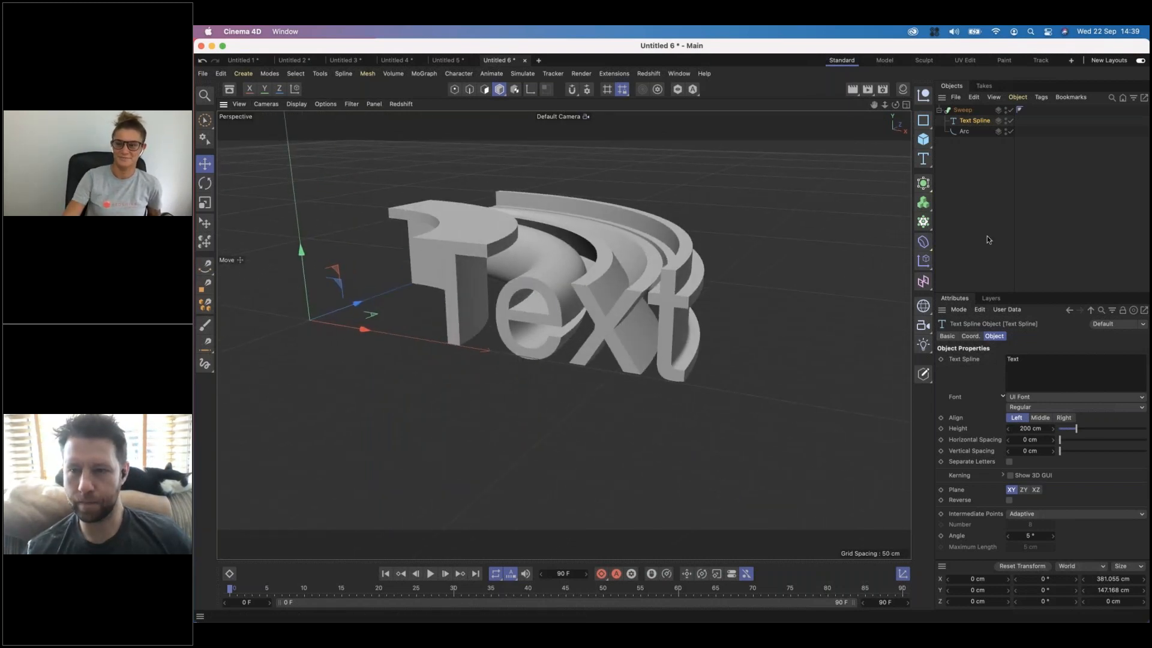
# Step: Try the XY and ZY planes for the Sweep's arc path and return it to the XZ plane
pyautogui.click(963, 131)
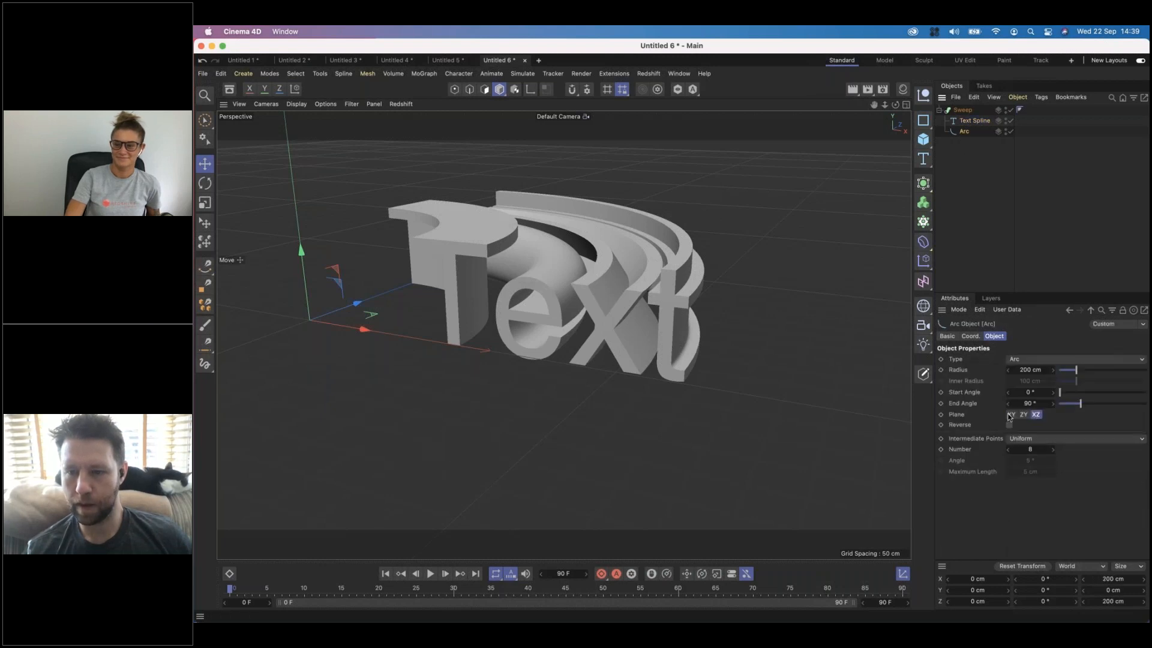
pyautogui.click(1010, 414)
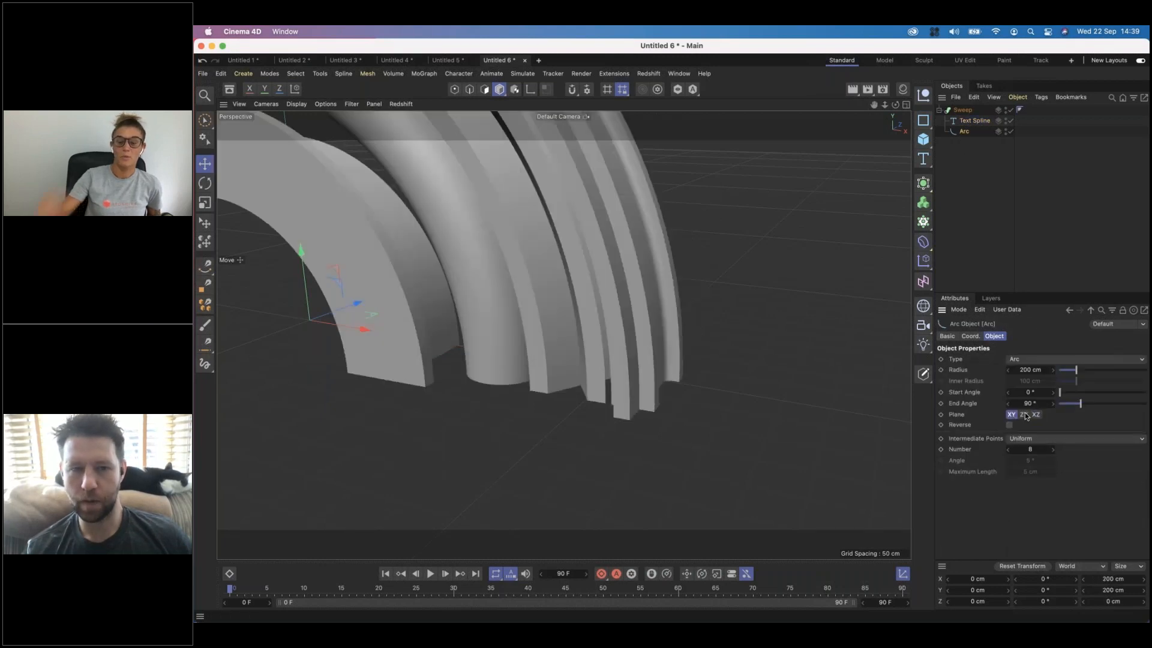
pyautogui.click(1023, 414)
pyautogui.click(1035, 415)
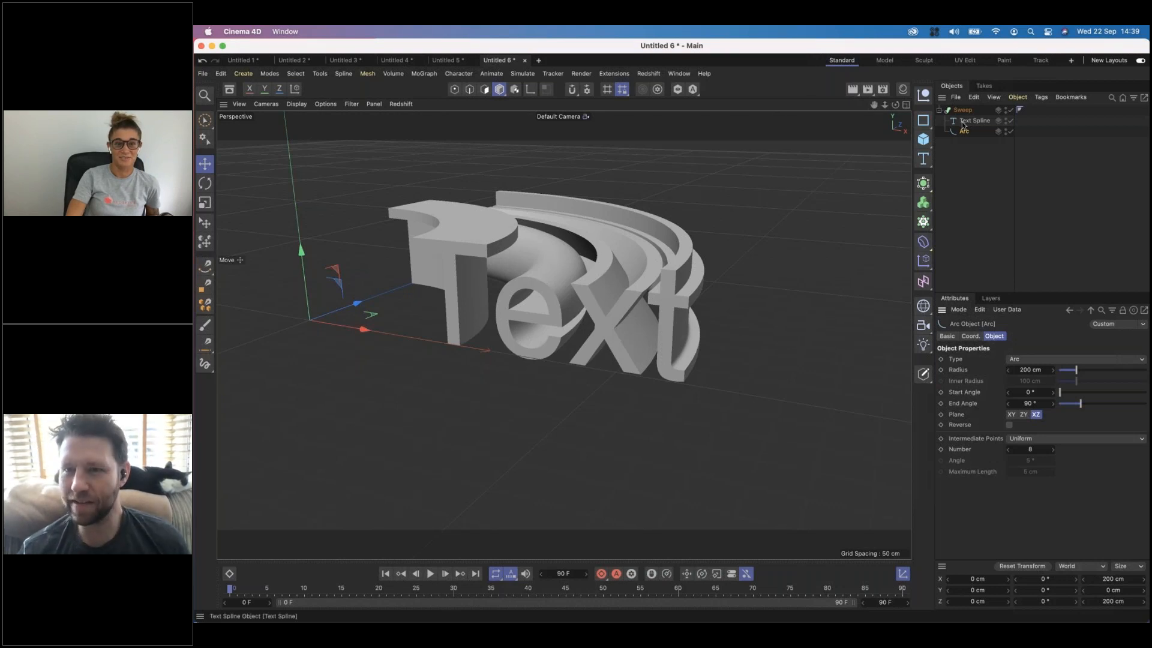
# Step: Duplicate the arc inside the Sweep below the original as a rail and move the copy to about X 252 cm, Z 285 cm
pyautogui.keyDown('ctrl'); pyautogui.moveTo(962, 133); pyautogui.dragTo(965, 143); pyautogui.keyUp('ctrl')
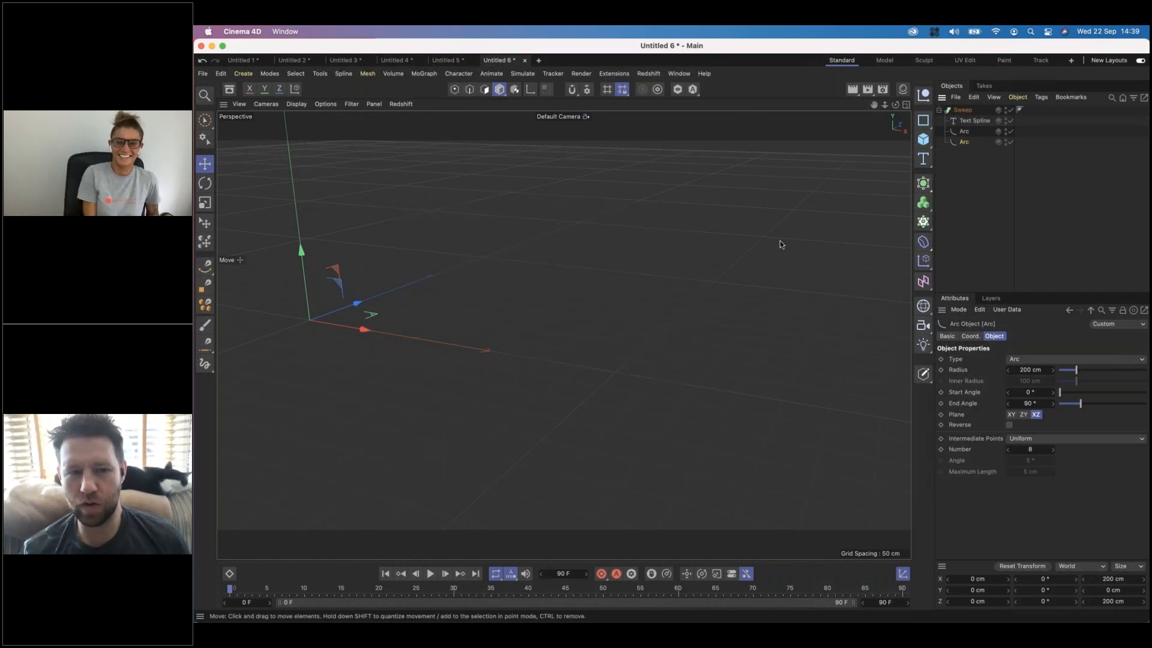
pyautogui.scroll(5, 731, 265)
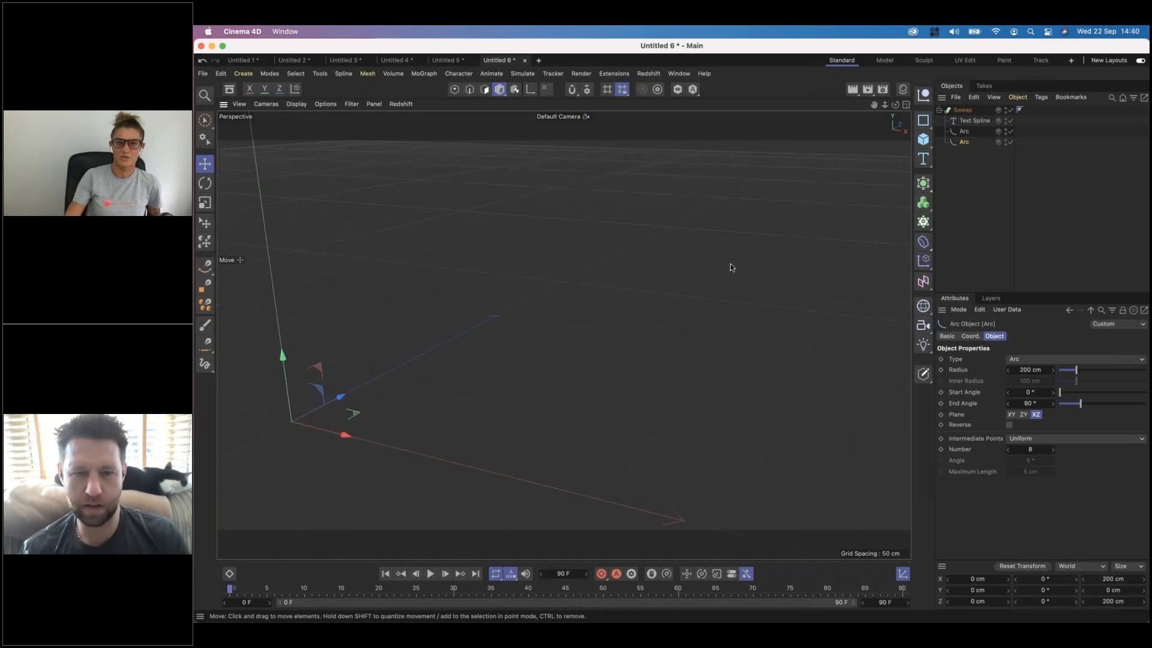
pyautogui.scroll(-5, 636, 282)
pyautogui.moveTo(589, 329); pyautogui.dragTo(720, 296)
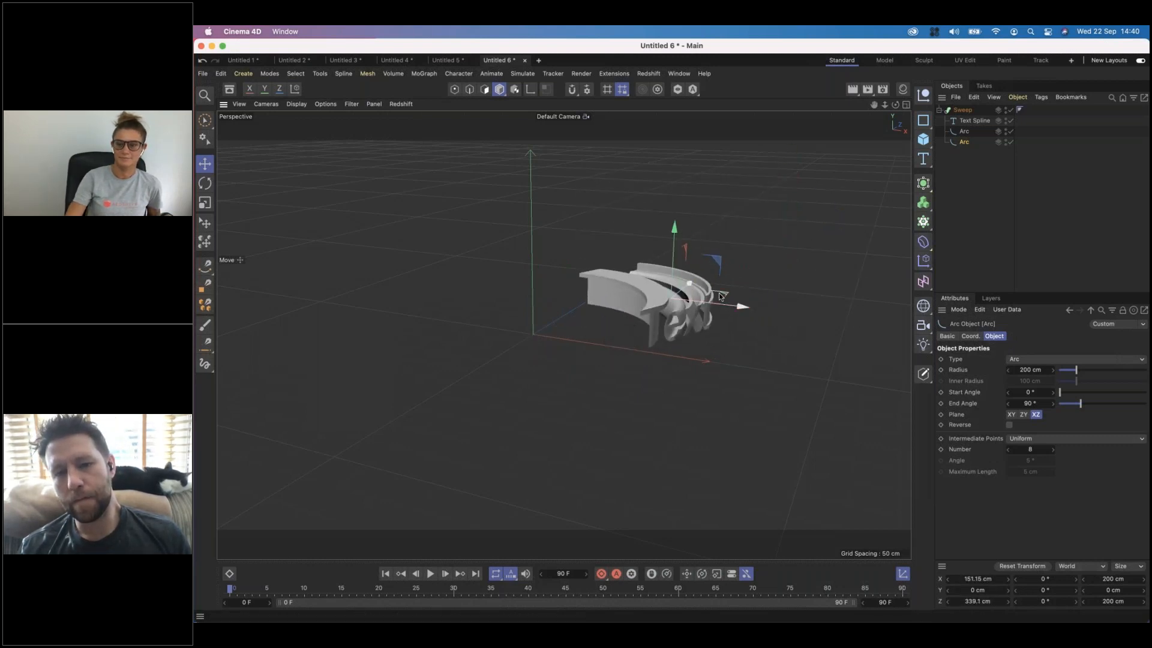
pyautogui.press('super+z')
pyautogui.moveTo(591, 332); pyautogui.dragTo(687, 335)
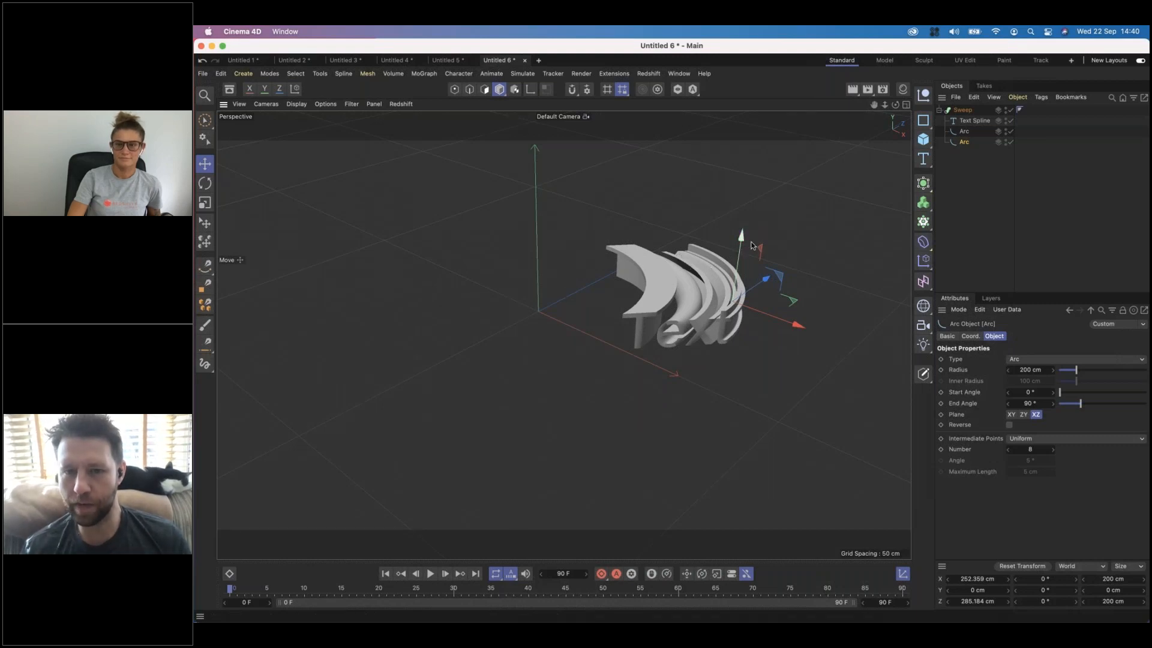
# Step: Raise the duplicated rail arc to about Y 22 cm and convert it to an editable spline
pyautogui.moveTo(740, 228)
pyautogui.mouseDown()
pyautogui.moveTo(719, 139)
pyautogui.moveTo(713, 252)
pyautogui.moveTo(706, 158)
pyautogui.moveTo(671, 334)
pyautogui.moveTo(664, 121)
pyautogui.moveTo(666, 292)
pyautogui.moveTo(599, 178)
pyautogui.moveTo(682, 279)
pyautogui.moveTo(732, 192)
pyautogui.moveTo(747, 246)
pyautogui.moveTo(712, 135)
pyautogui.moveTo(724, 258)
pyautogui.moveTo(724, 244)
pyautogui.mouseUp()
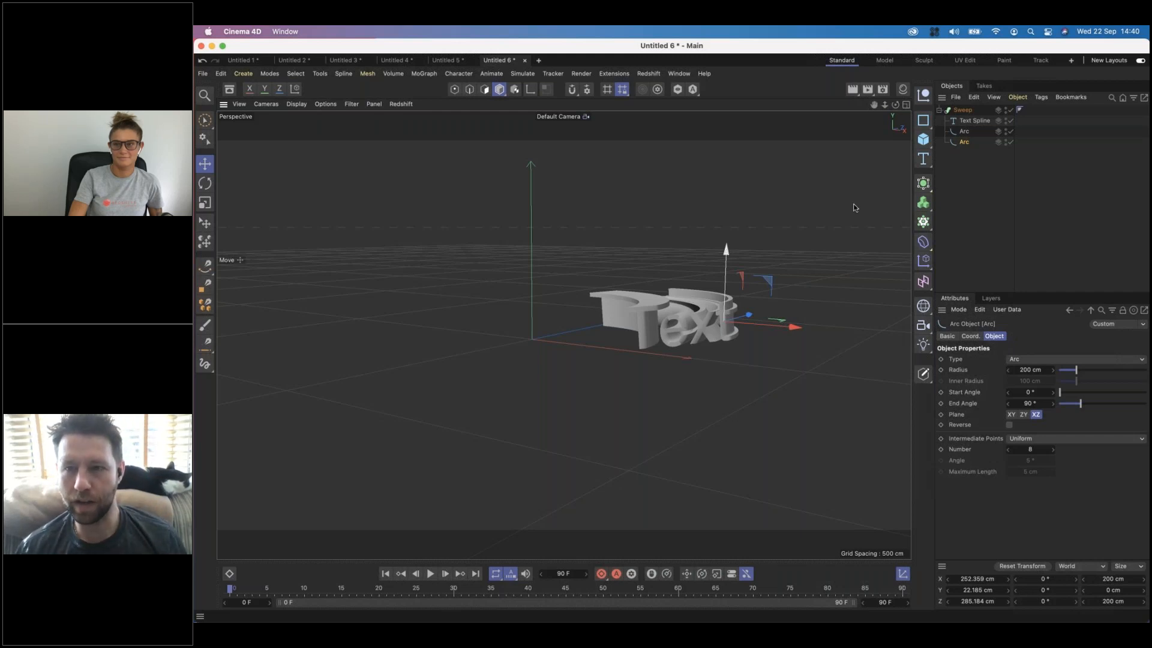
pyautogui.press('c')
pyautogui.keyDown('alt'); pyautogui.moveTo(631, 309); pyautogui.dragTo(517, 384); pyautogui.keyUp('alt')
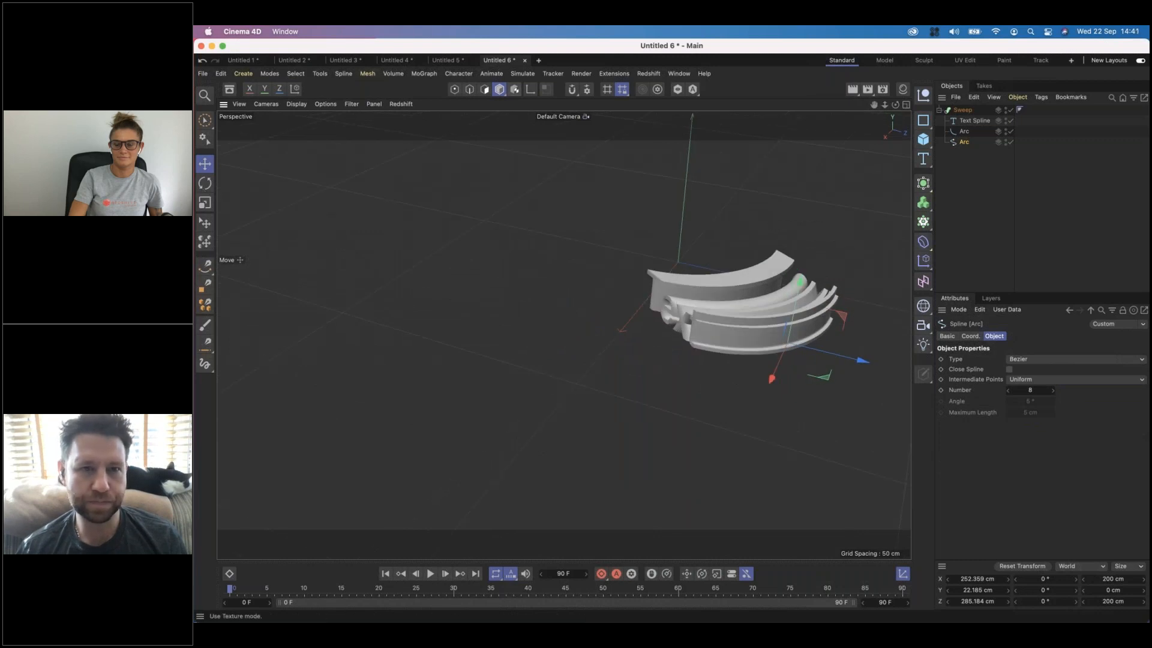
# Step: Reshape the rail by moving its individual spline points vertically, placing the last edited one at about Y 79 cm
pyautogui.click(454, 90)
pyautogui.click(205, 120)
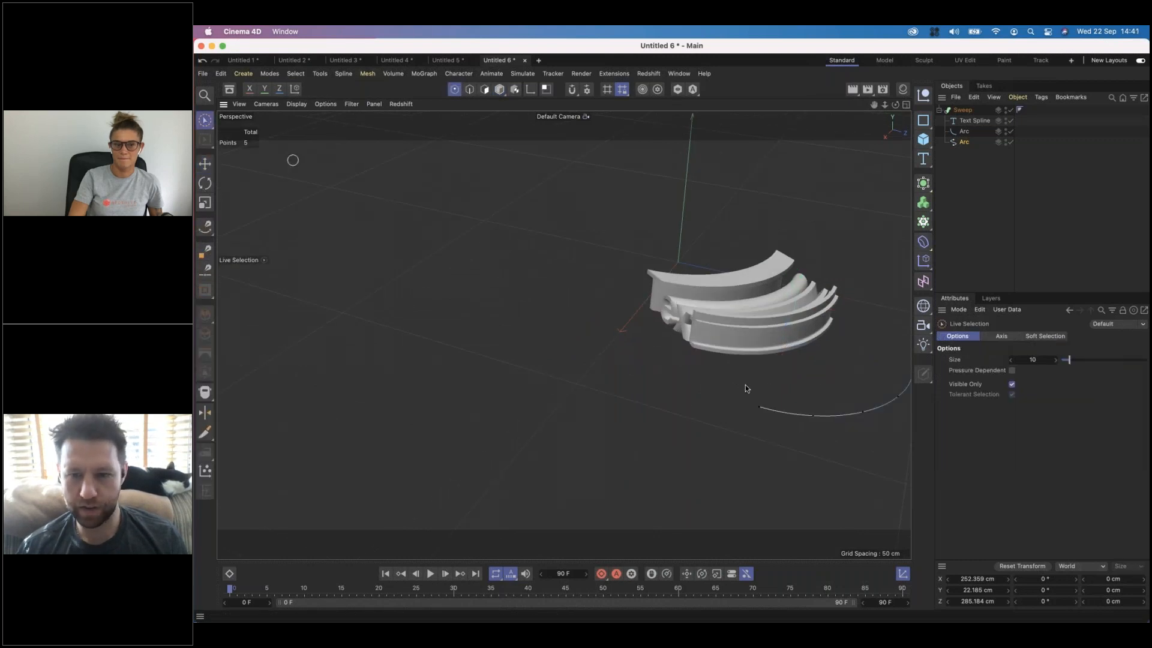
pyautogui.moveTo(903, 397); pyautogui.dragTo(891, 402)
pyautogui.keyDown('alt'); pyautogui.moveTo(720, 387); pyautogui.dragTo(744, 251); pyautogui.keyUp('alt')
pyautogui.moveTo(734, 210); pyautogui.dragTo(739, 176)
pyautogui.moveTo(645, 291)
pyautogui.keyDown('alt'); pyautogui.mouseDown()
pyautogui.moveTo(777, 285)
pyautogui.moveTo(838, 265)
pyautogui.moveTo(745, 334)
pyautogui.moveTo(655, 290)
pyautogui.mouseUp(); pyautogui.keyUp('alt')
pyautogui.click(694, 247)
pyautogui.moveTo(703, 191); pyautogui.dragTo(707, 175)
pyautogui.click(644, 192)
pyautogui.moveTo(645, 148); pyautogui.dragTo(644, 157)
pyautogui.keyDown('alt'); pyautogui.moveTo(611, 261); pyautogui.dragTo(603, 283); pyautogui.keyUp('alt')
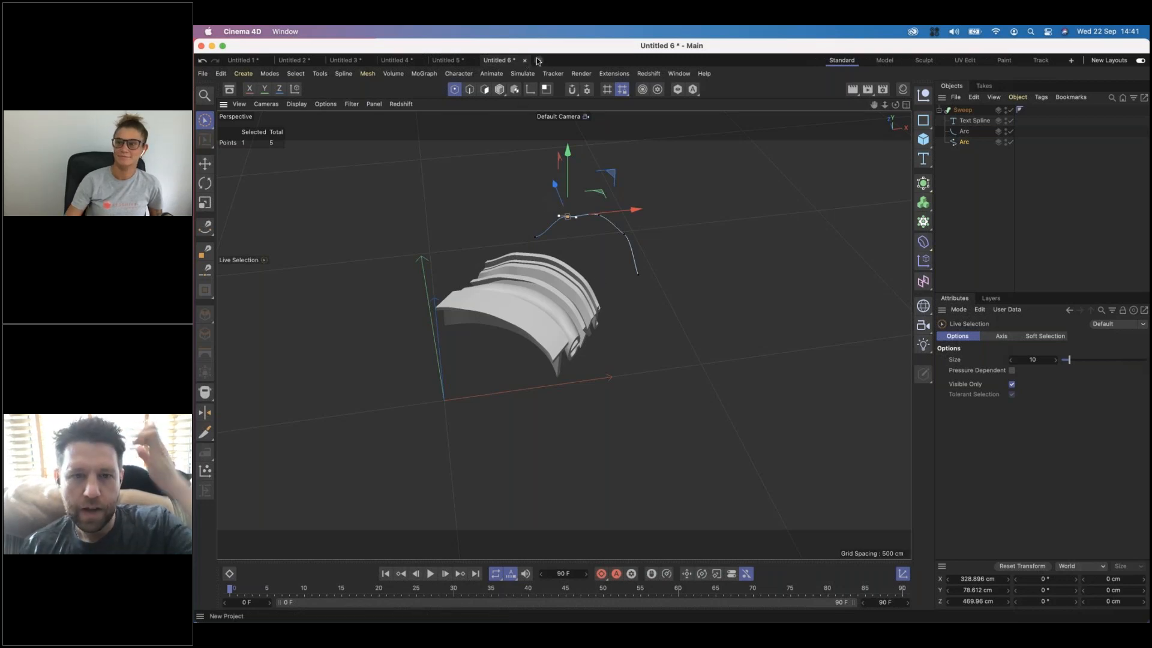
# Step: Create a new project and add a Loft generator to it
pyautogui.press('super+n')
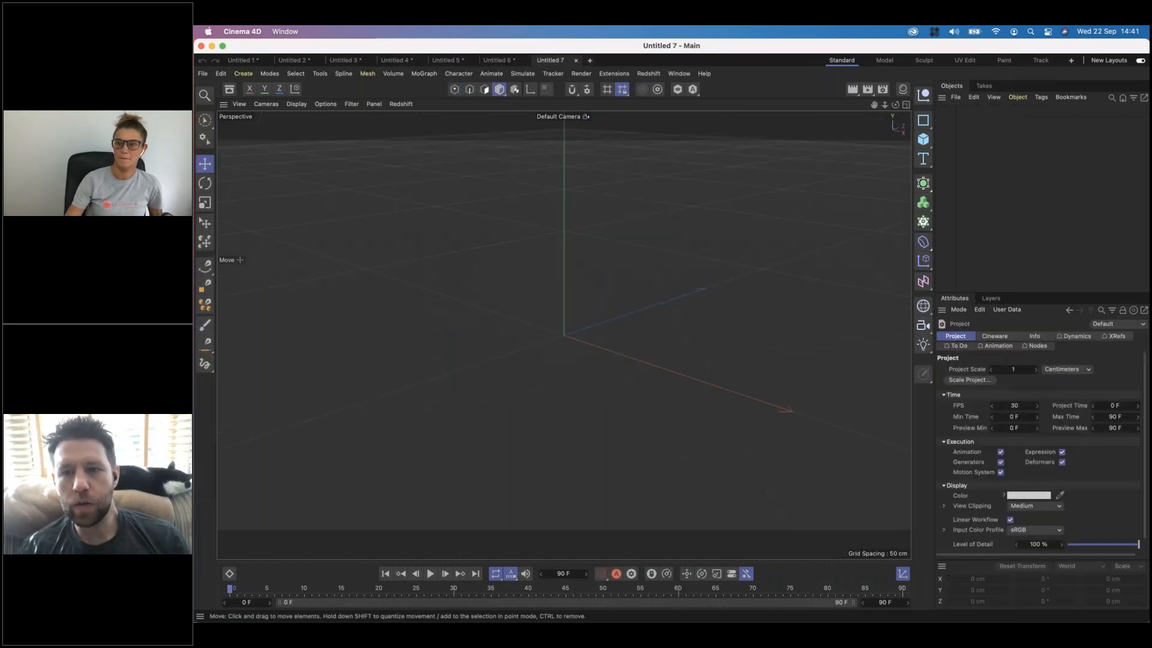
pyautogui.click(925, 184)
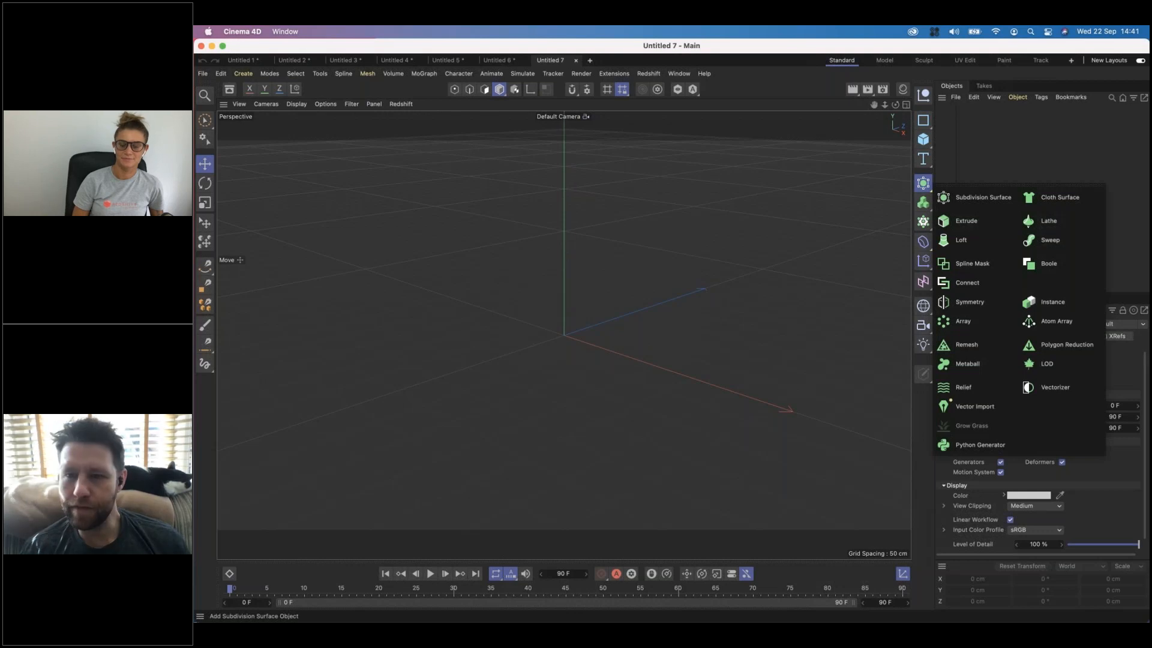
pyautogui.click(948, 246)
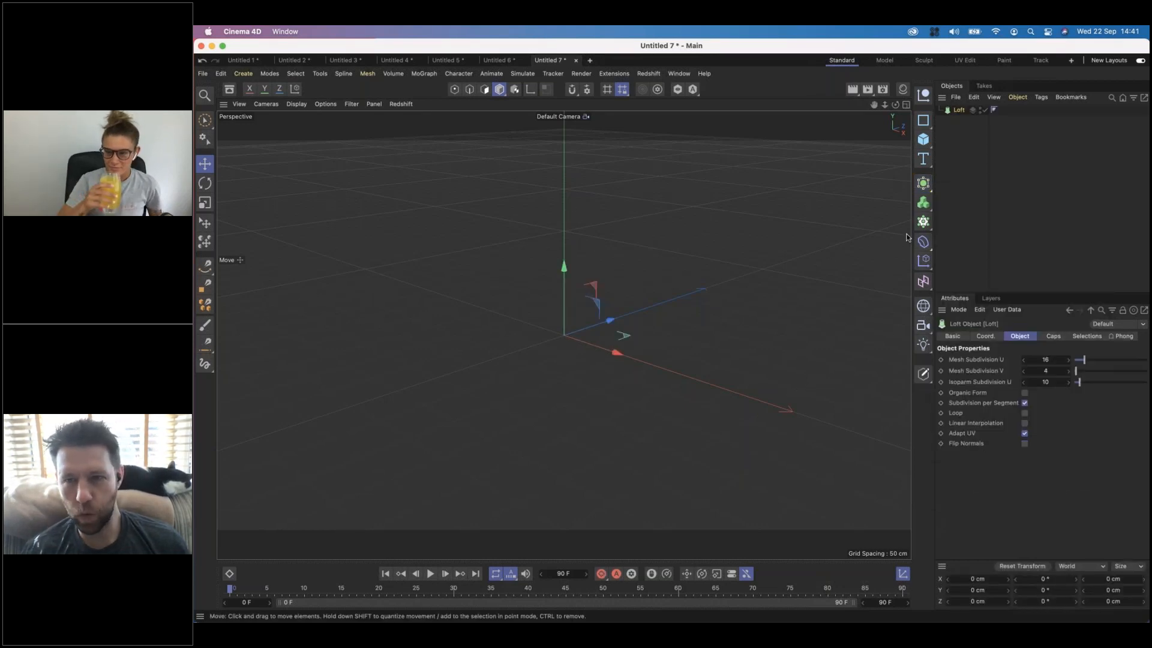
# Step: Add a circle spline at the origin and a rectangle spline moved back to about Z 401 cm
pyautogui.click(923, 120)
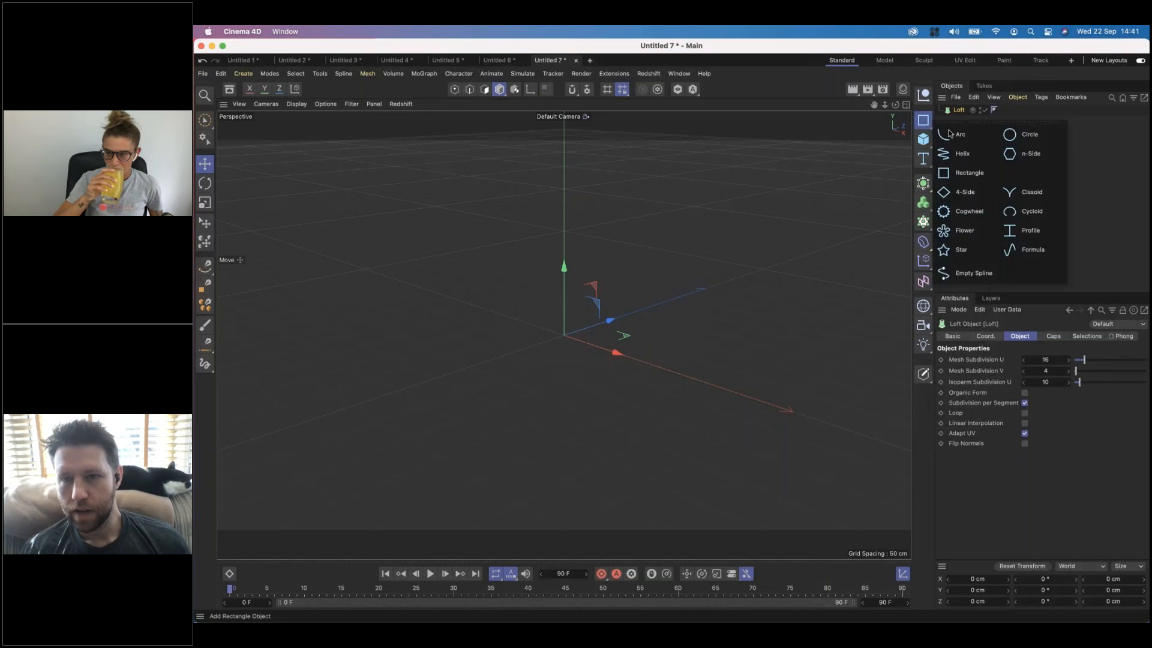
pyautogui.click(1020, 138)
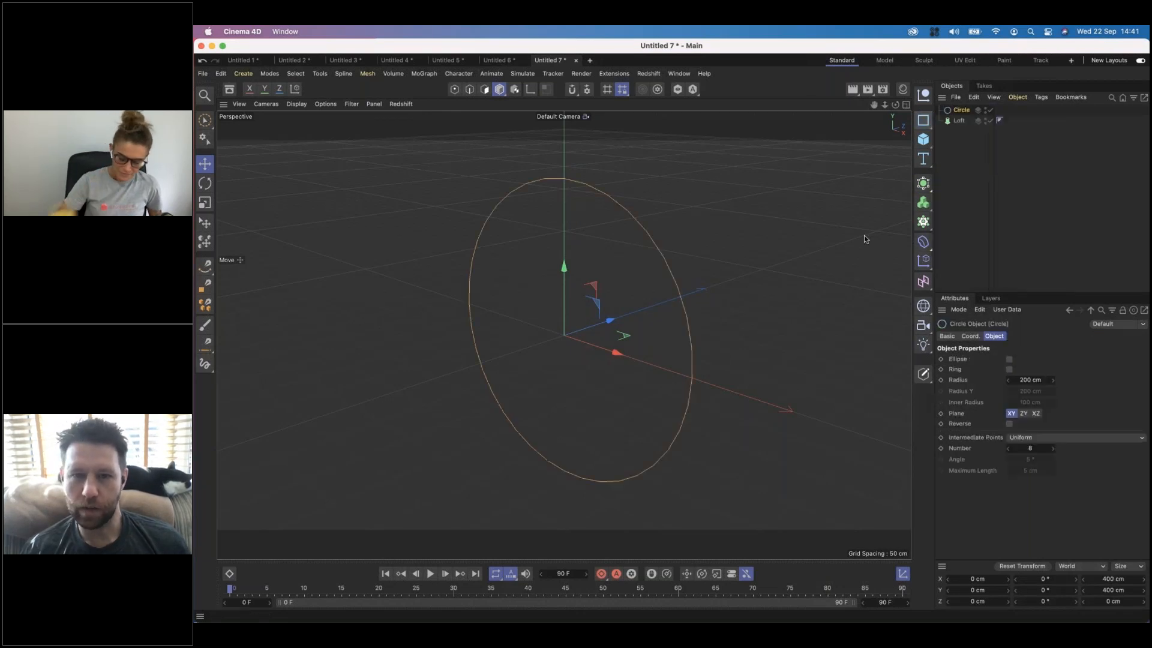
pyautogui.click(924, 120)
pyautogui.click(973, 171)
pyautogui.moveTo(611, 319); pyautogui.dragTo(774, 267)
pyautogui.keyDown('alt'); pyautogui.moveTo(733, 291); pyautogui.dragTo(698, 276, button='right'); pyautogui.keyUp('alt')
pyautogui.keyDown('alt'); pyautogui.moveTo(597, 254); pyautogui.dragTo(443, 269, button='middle'); pyautogui.keyUp('alt')
# Step: Add a flower spline at about Z 991 cm and a star spline at about Z 563 cm
pyautogui.click(923, 126)
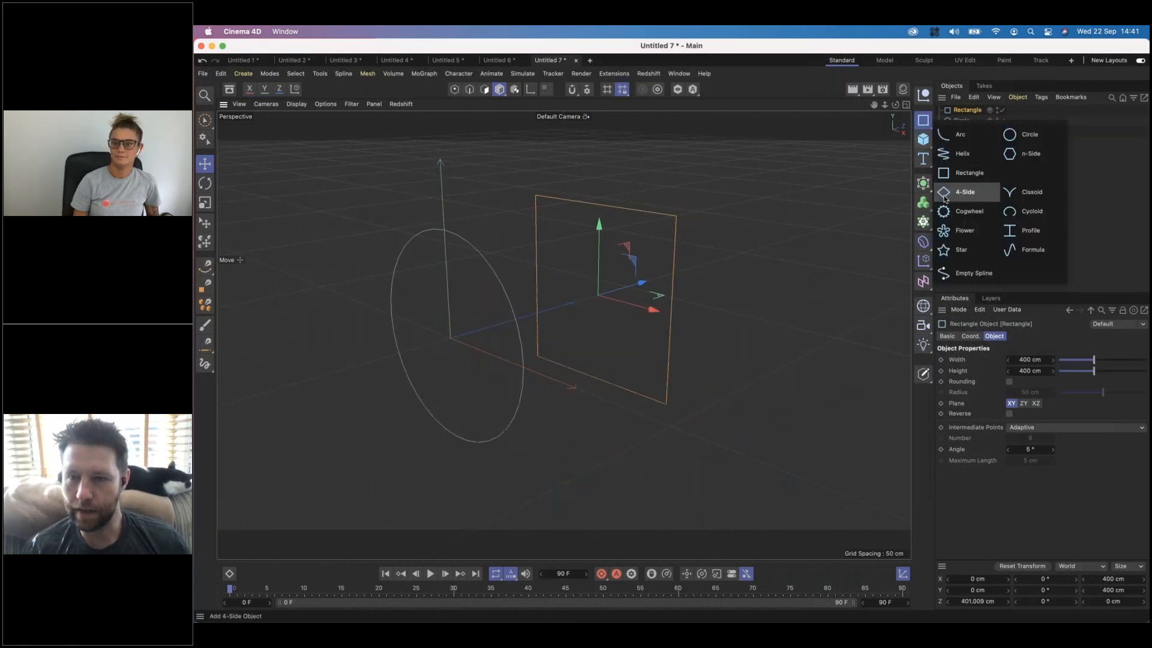
pyautogui.click(946, 231)
pyautogui.moveTo(503, 324); pyautogui.dragTo(761, 293)
pyautogui.click(924, 159)
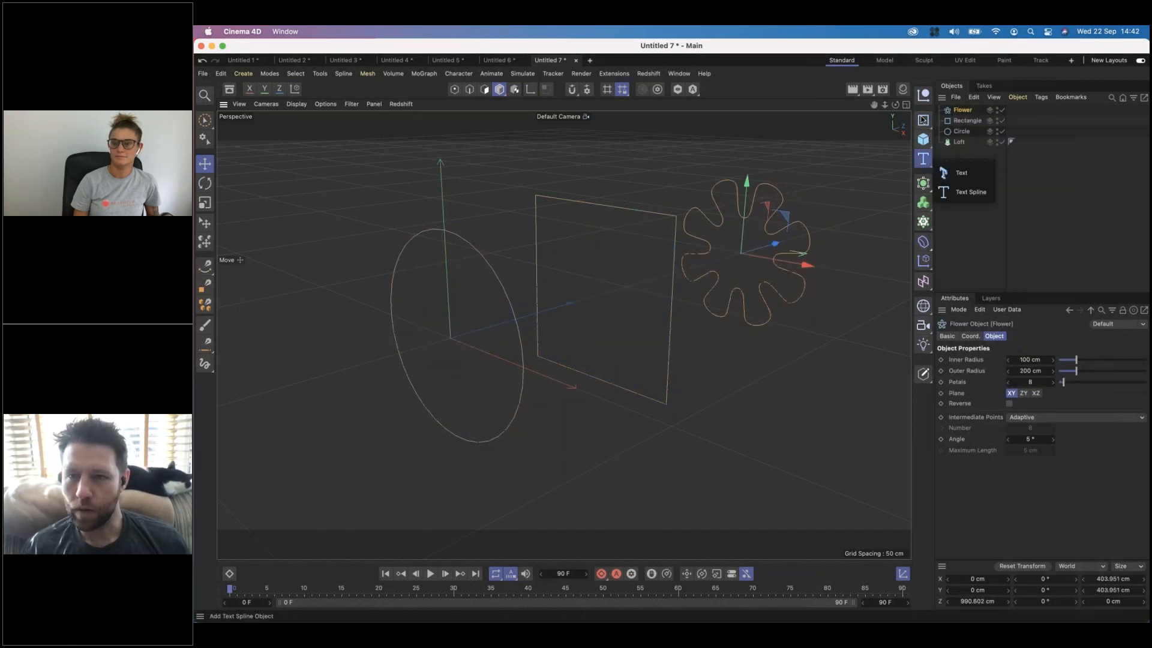
pyautogui.click(923, 120)
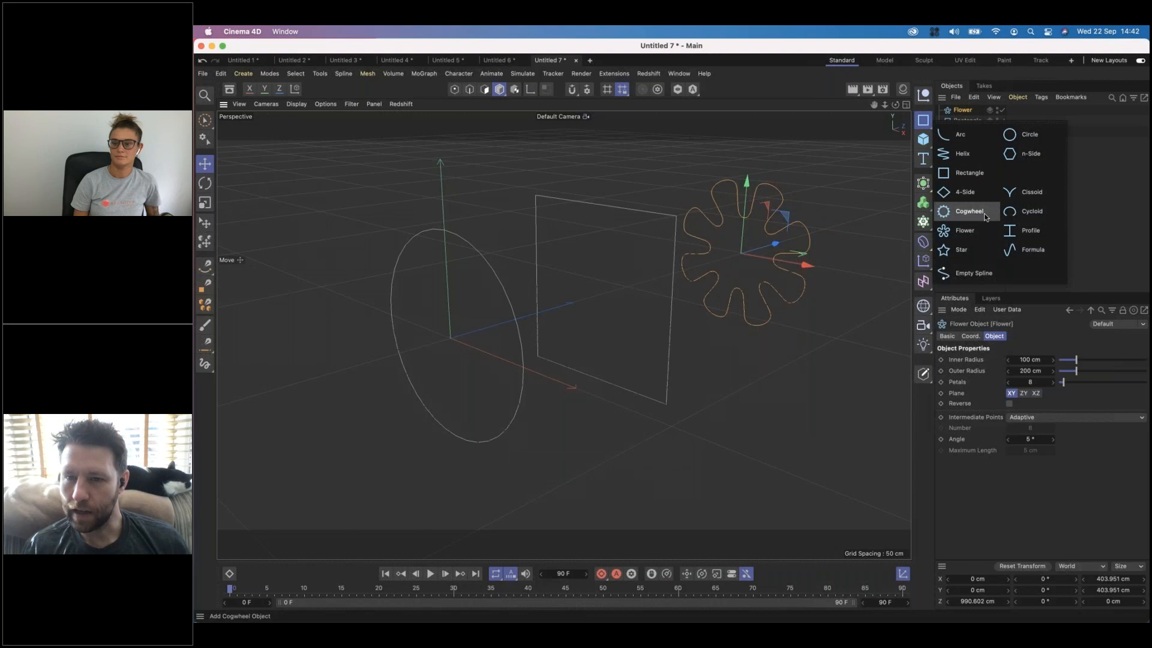
pyautogui.click(961, 249)
pyautogui.moveTo(507, 327); pyautogui.dragTo(707, 298)
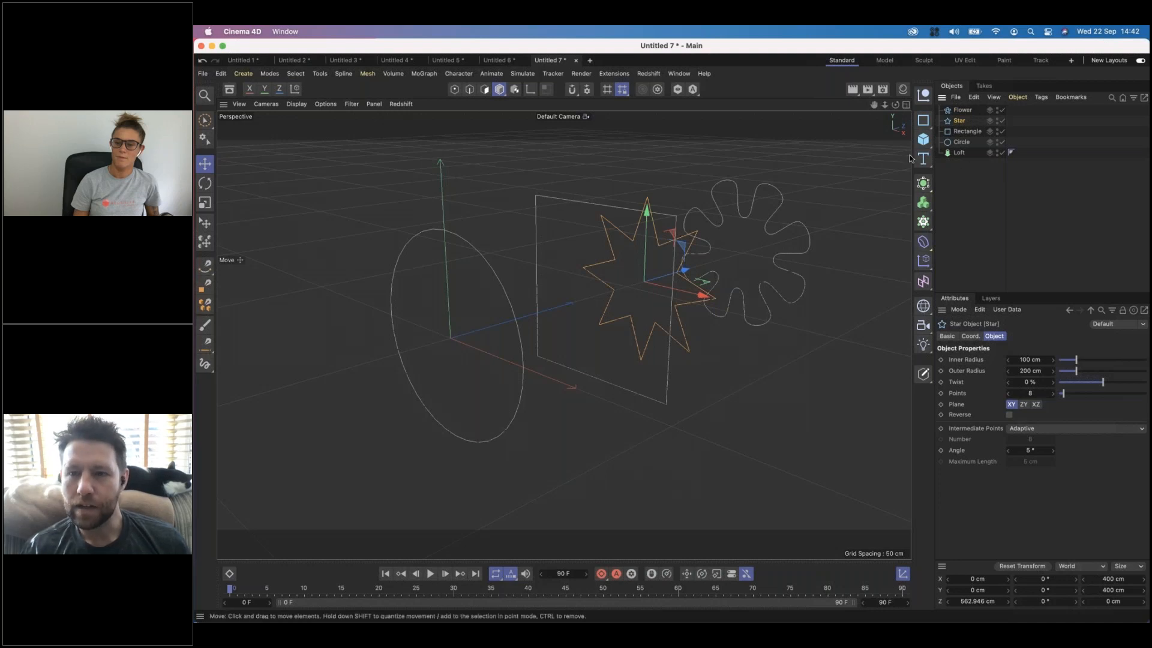
# Step: Add a cogwheel spline behind the flower at about Z 1528 cm
pyautogui.click(923, 120)
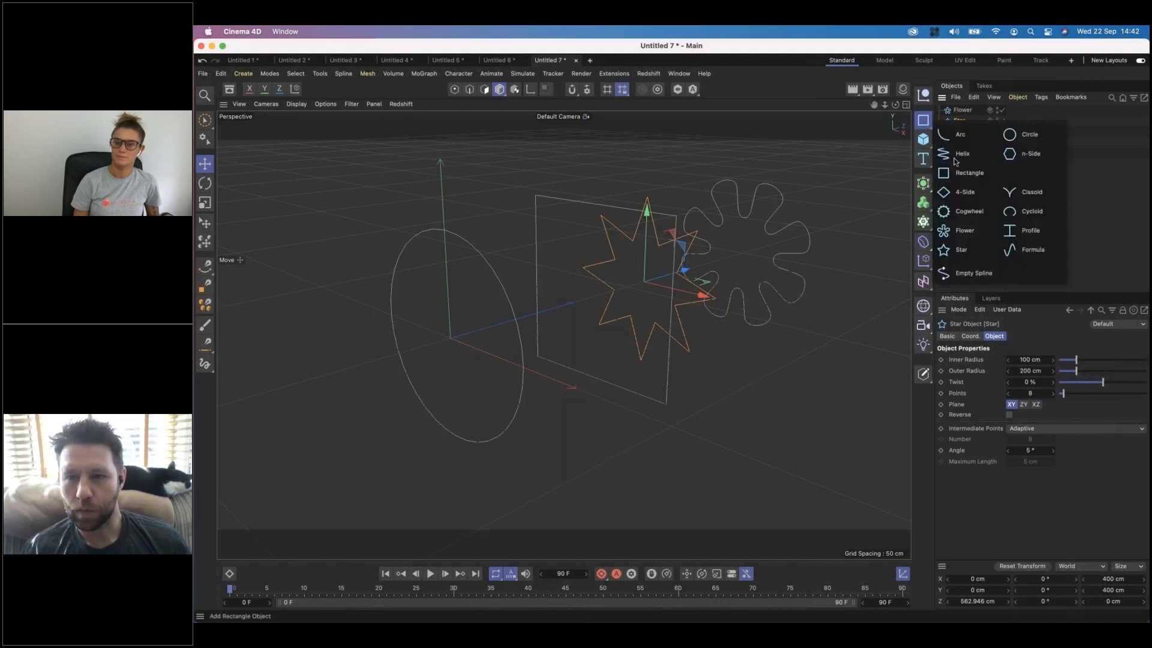
pyautogui.click(982, 216)
pyautogui.moveTo(607, 311); pyautogui.dragTo(854, 220)
# Step: Nest all five splines under the Loft in the order cogwheel, flower, star, rectangle, circle, and clear the selection
pyautogui.click(1015, 198)
pyautogui.moveTo(1017, 156); pyautogui.dragTo(917, 95)
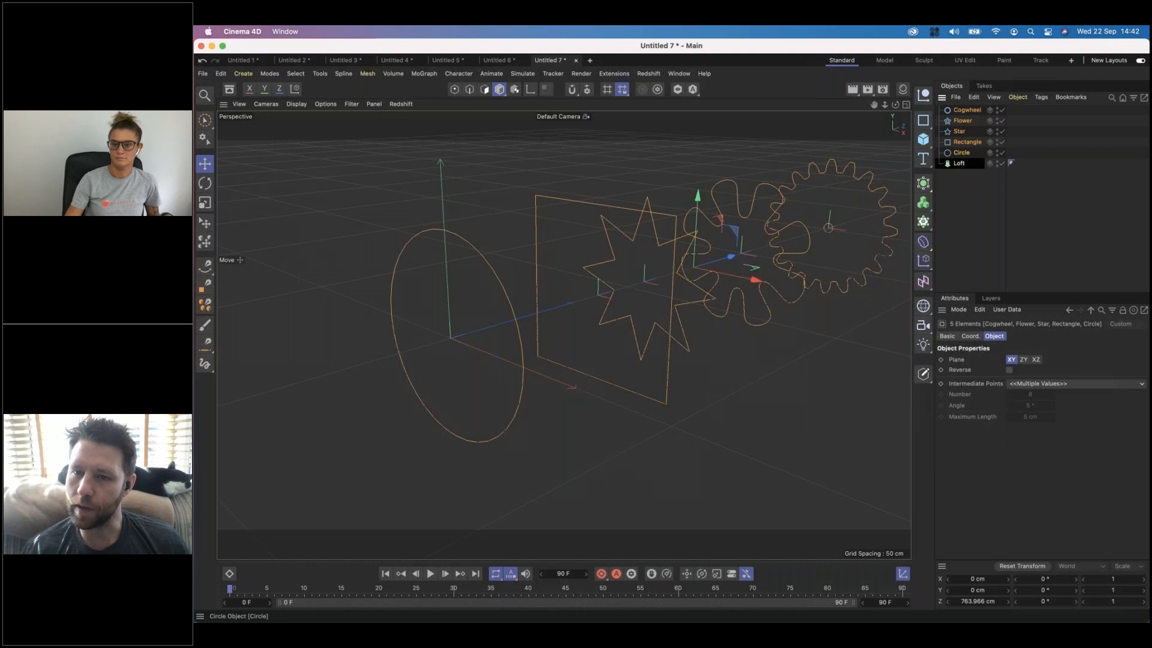
pyautogui.moveTo(961, 184); pyautogui.dragTo(960, 165)
pyautogui.click(961, 198)
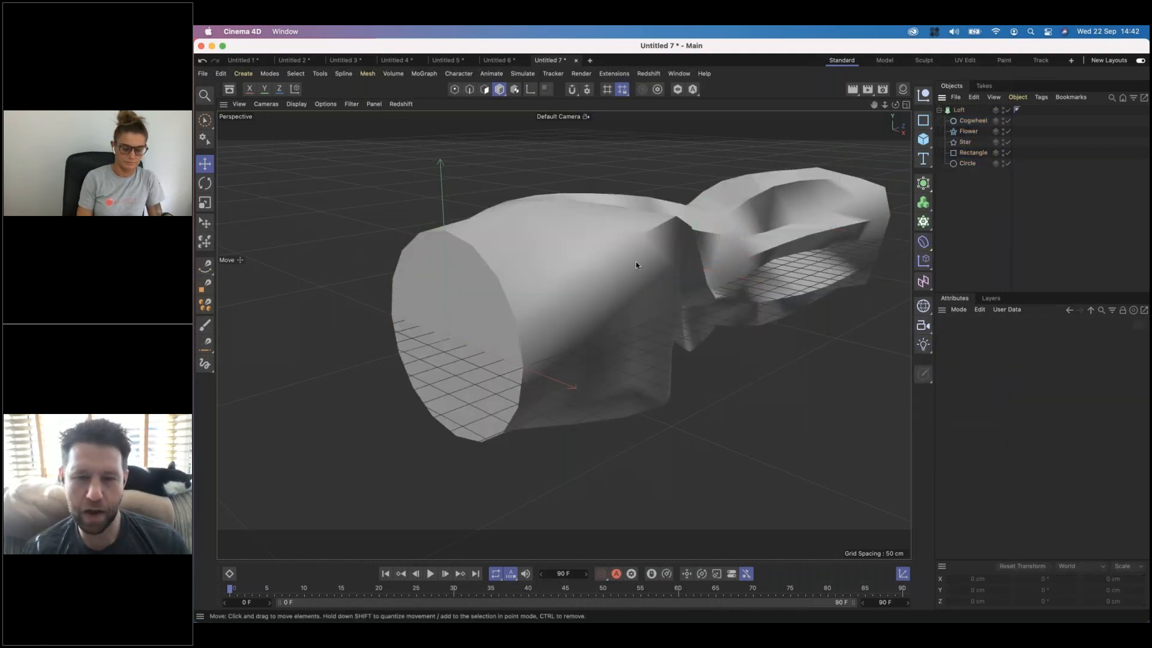
# Step: Disable the circle, rectangle and star in turn to examine the Loft's ends, and enable all three again
pyautogui.moveTo(636, 265)
pyautogui.keyDown('alt'); pyautogui.mouseDown()
pyautogui.moveTo(700, 237)
pyautogui.moveTo(777, 272)
pyautogui.moveTo(634, 262)
pyautogui.moveTo(566, 206)
pyautogui.moveTo(502, 189)
pyautogui.moveTo(498, 213)
pyautogui.moveTo(593, 228)
pyautogui.moveTo(631, 254)
pyautogui.mouseUp(); pyautogui.keyUp('alt')
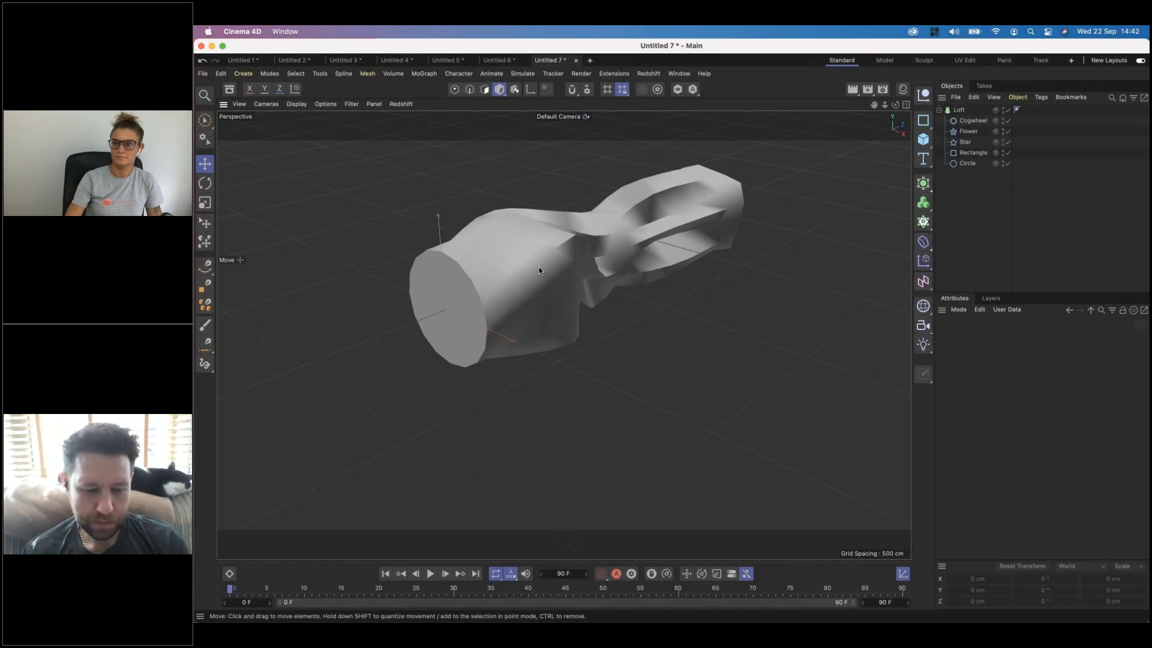
pyautogui.keyDown('alt'); pyautogui.moveTo(555, 259); pyautogui.dragTo(593, 222); pyautogui.keyUp('alt')
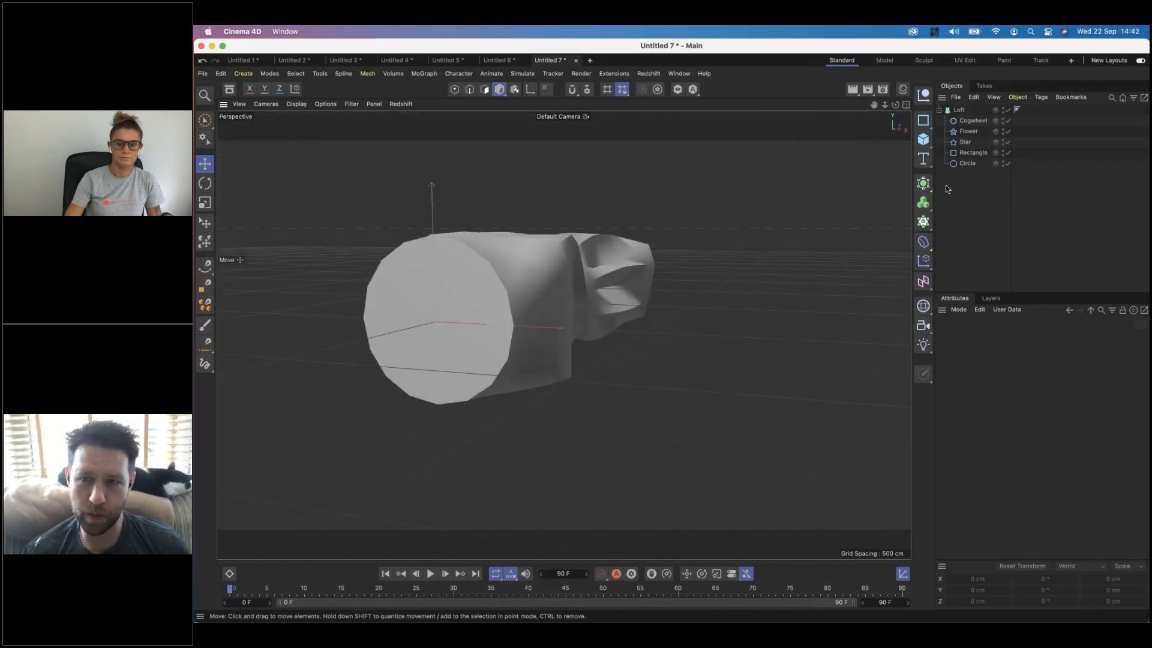
pyautogui.click(1007, 164)
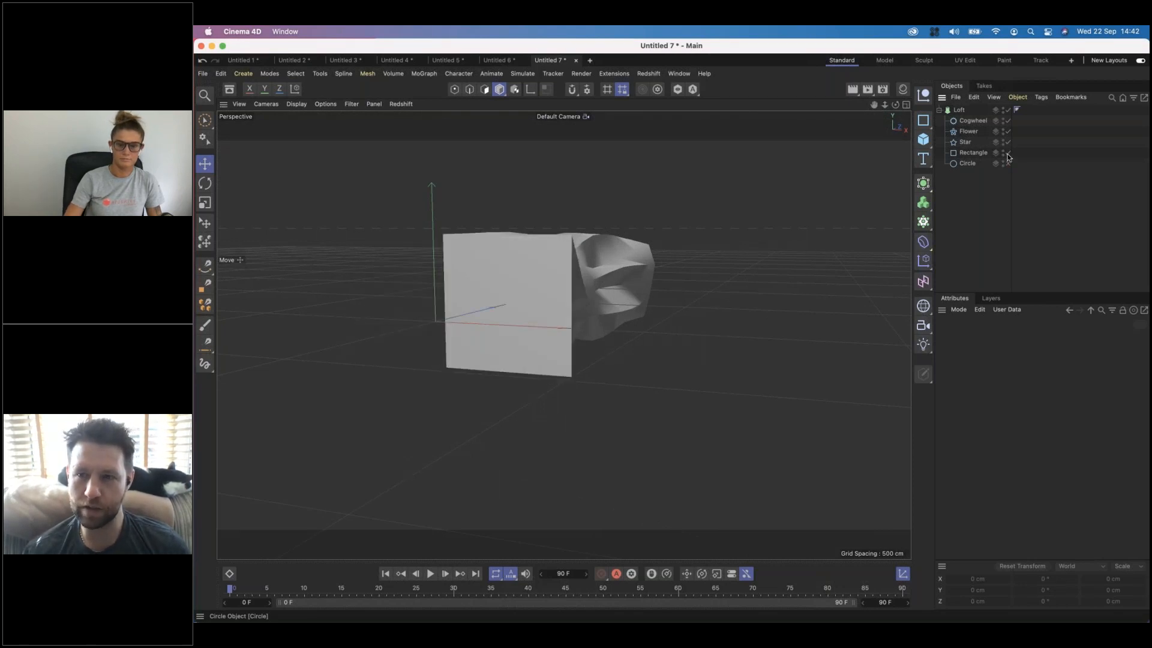
pyautogui.click(1008, 152)
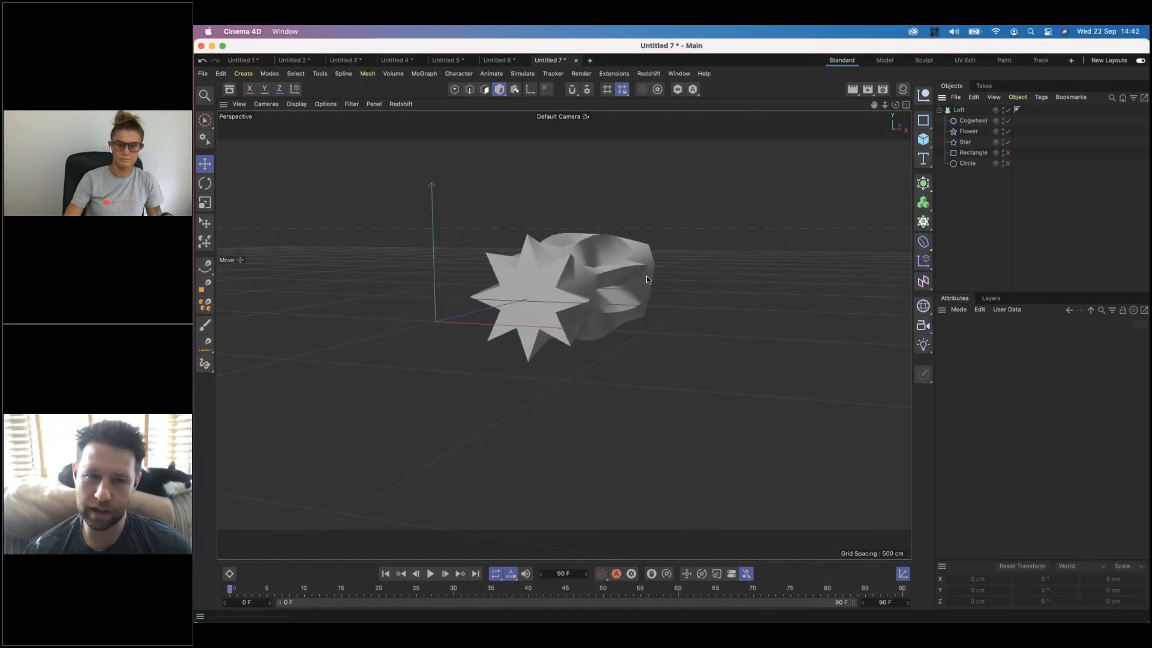
pyautogui.click(1007, 142)
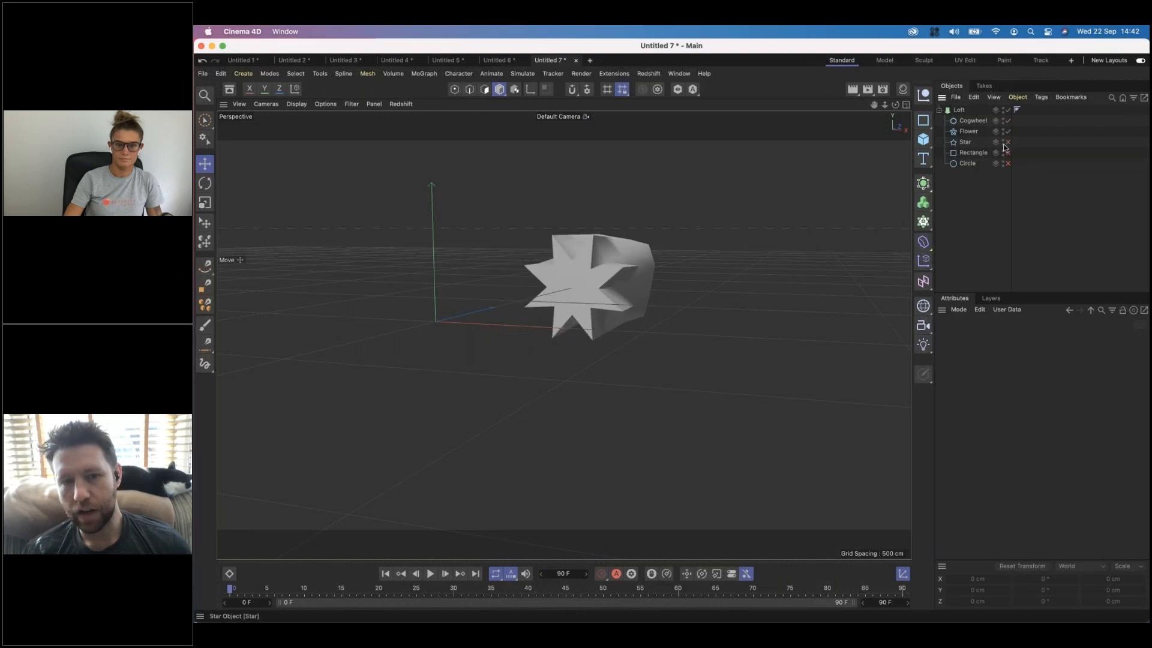
pyautogui.scroll(5, 667, 268)
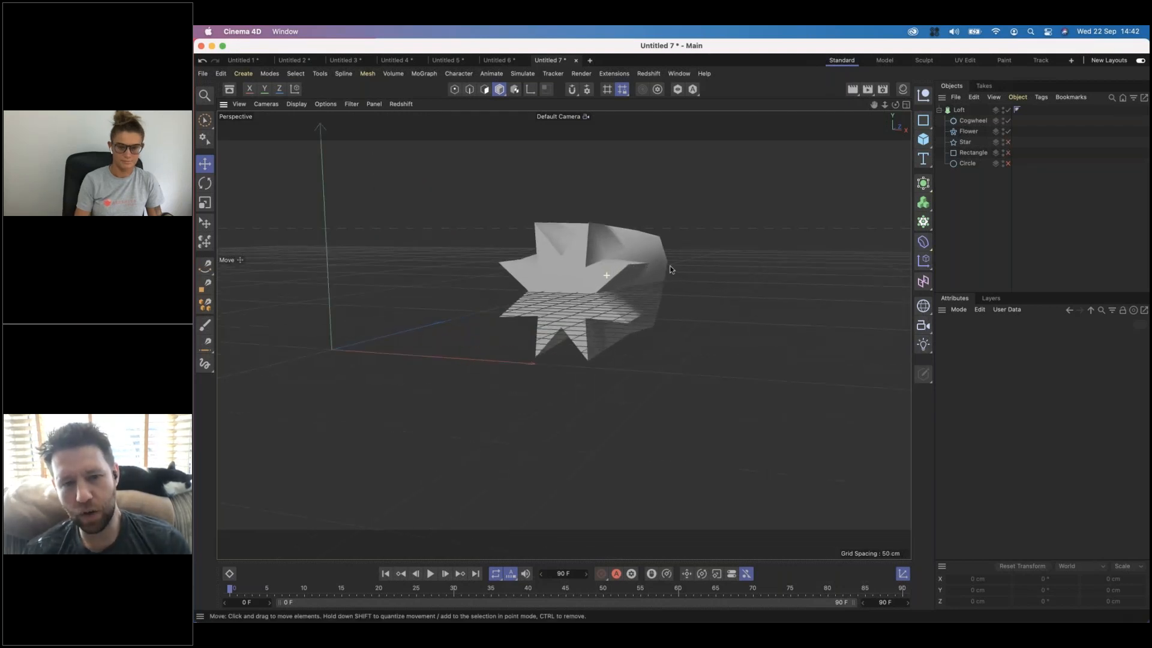
pyautogui.keyDown('alt'); pyautogui.moveTo(485, 253); pyautogui.dragTo(387, 262); pyautogui.keyUp('alt')
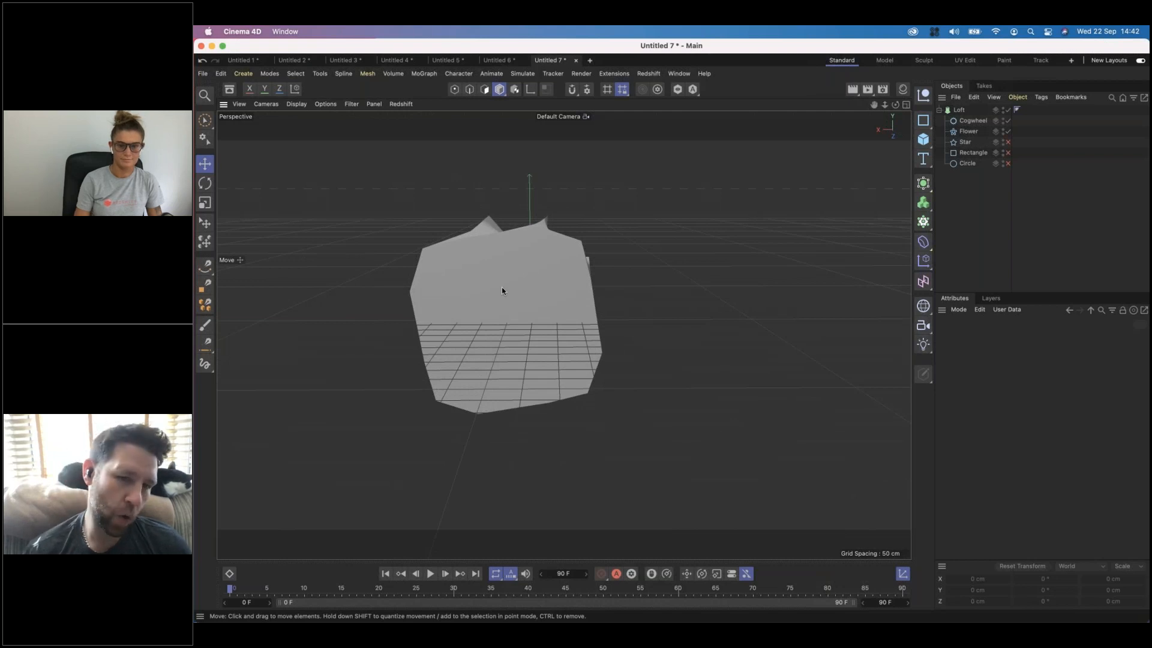
pyautogui.click(1008, 141)
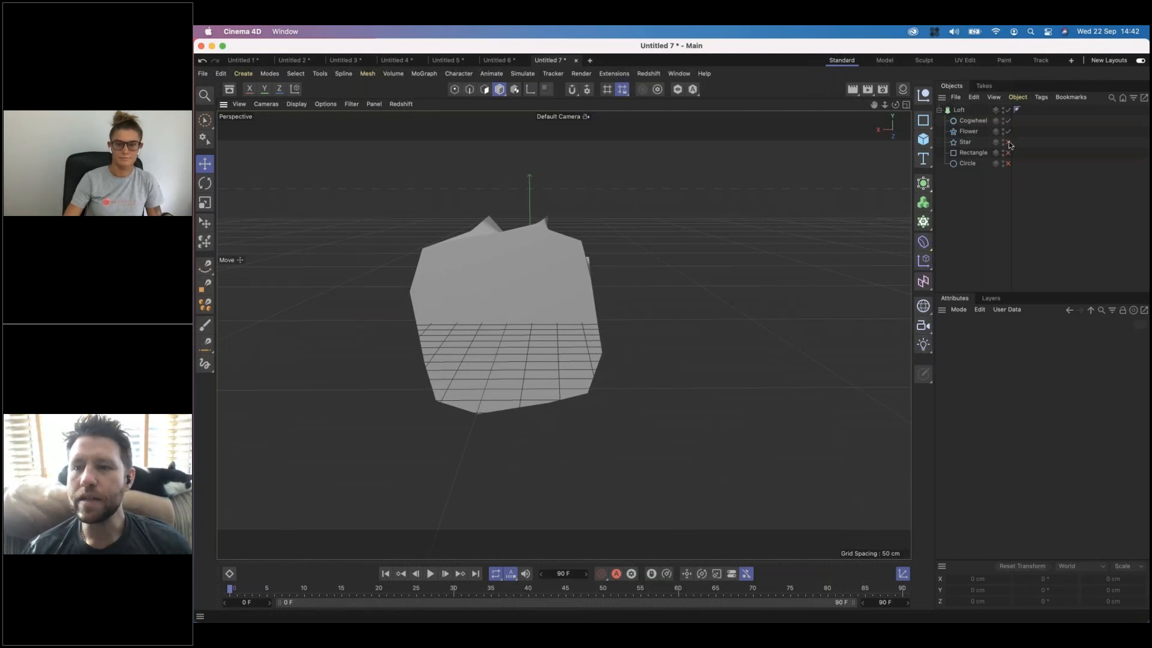
pyautogui.click(1007, 152)
pyautogui.click(1007, 163)
pyautogui.keyDown('alt'); pyautogui.moveTo(478, 282); pyautogui.dragTo(618, 328); pyautogui.keyUp('alt')
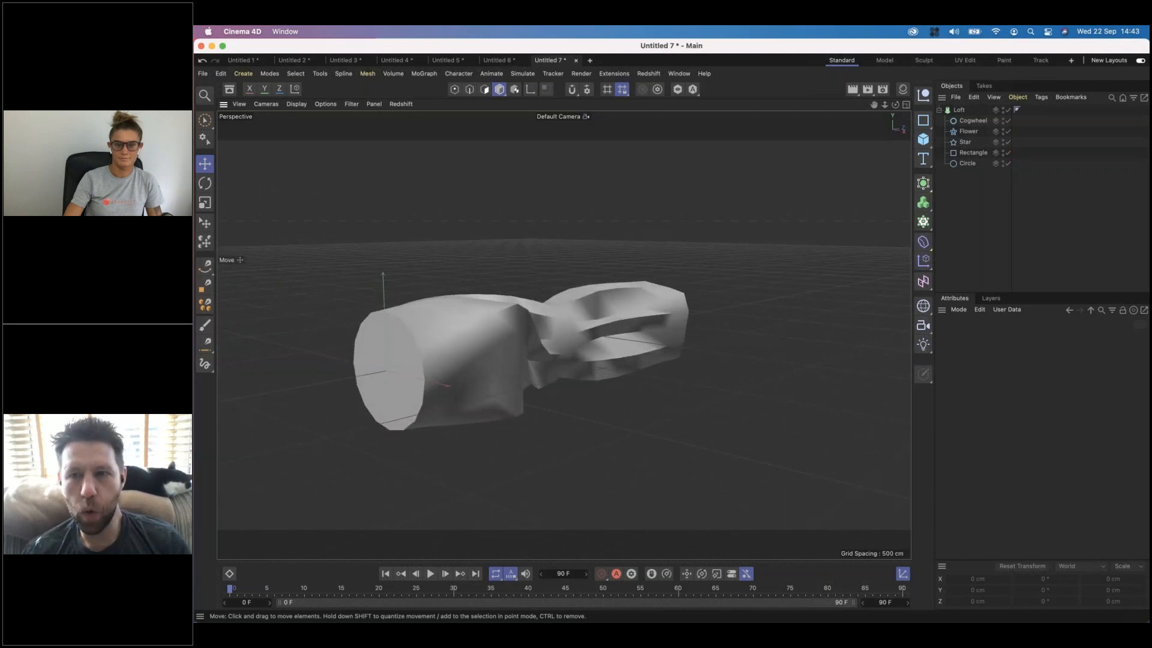
# Step: Raise the Loft's Mesh Subdivision U to its slider maximum
pyautogui.click(959, 110)
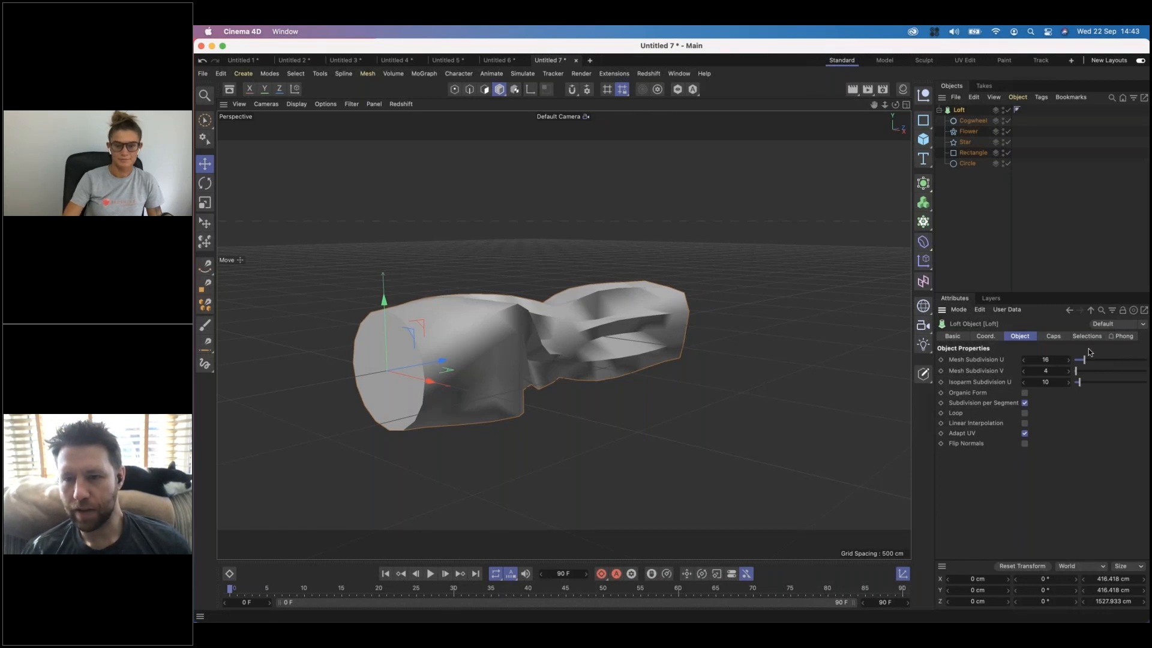
pyautogui.moveTo(1088, 359); pyautogui.dragTo(1146, 361)
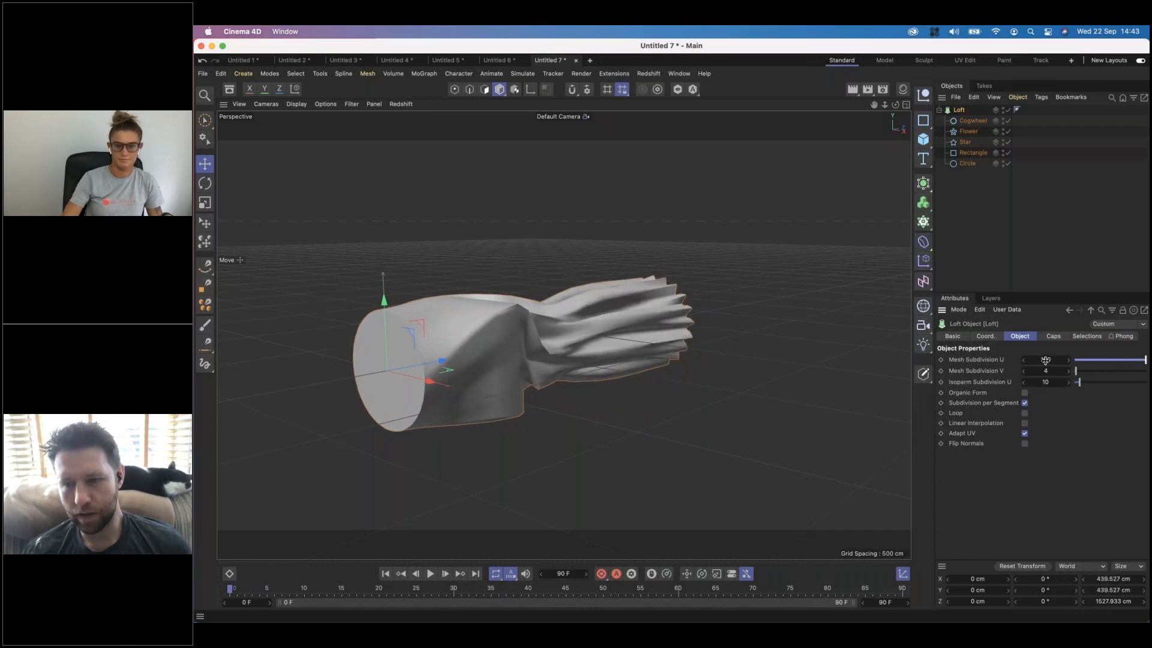
# Step: Set the loft's Mesh Subdivision U to 297 and examine its surface from the side
pyautogui.scroll(5, 1044, 359)
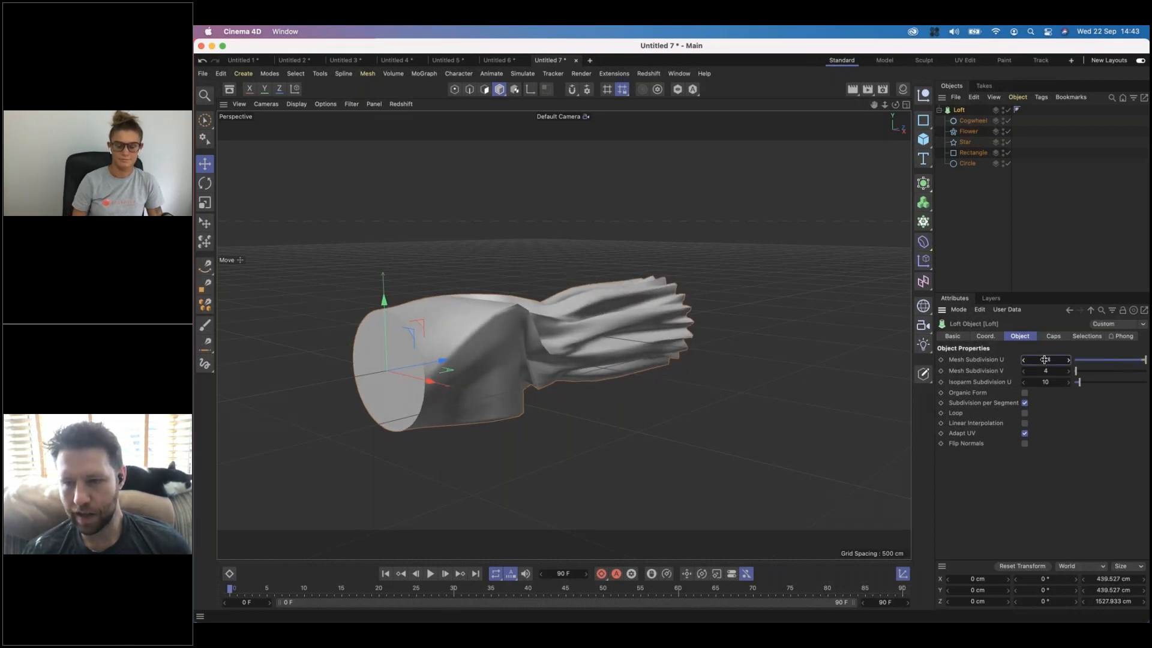
pyautogui.scroll(10, 1045, 359)
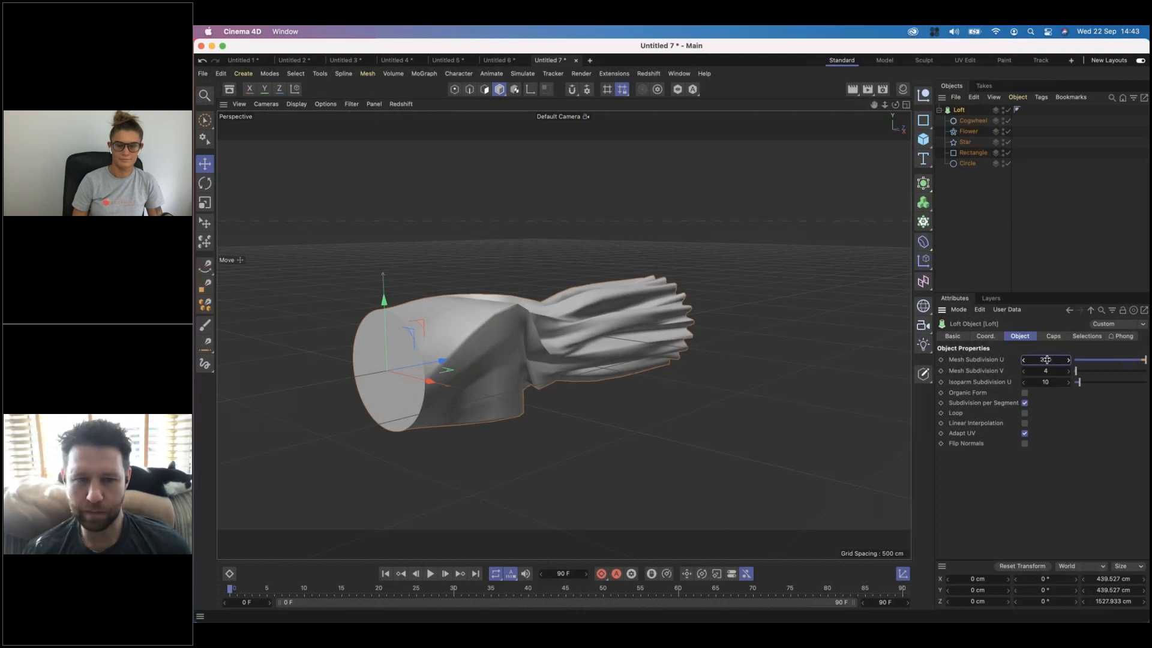
pyautogui.keyDown('alt'); pyautogui.moveTo(588, 347); pyautogui.dragTo(337, 327); pyautogui.keyUp('alt')
pyautogui.keyDown('alt'); pyautogui.moveTo(673, 329); pyautogui.dragTo(742, 318, button='right'); pyautogui.keyUp('alt')
pyautogui.keyDown('alt'); pyautogui.moveTo(688, 329); pyautogui.dragTo(622, 327); pyautogui.keyUp('alt')
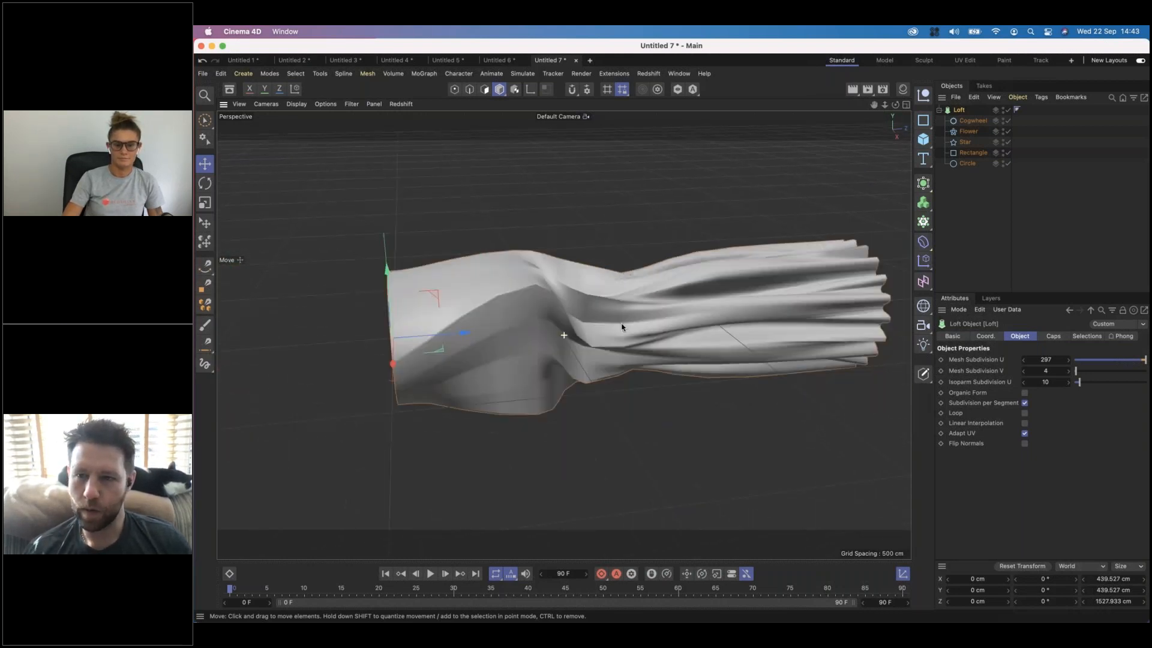
pyautogui.keyDown('alt'); pyautogui.moveTo(622, 327); pyautogui.dragTo(592, 327, button='middle'); pyautogui.keyUp('alt')
# Step: Temporarily disable the Circle and Rectangle splines in the loft, and re-enable them
pyautogui.click(1008, 163)
pyautogui.click(1008, 153)
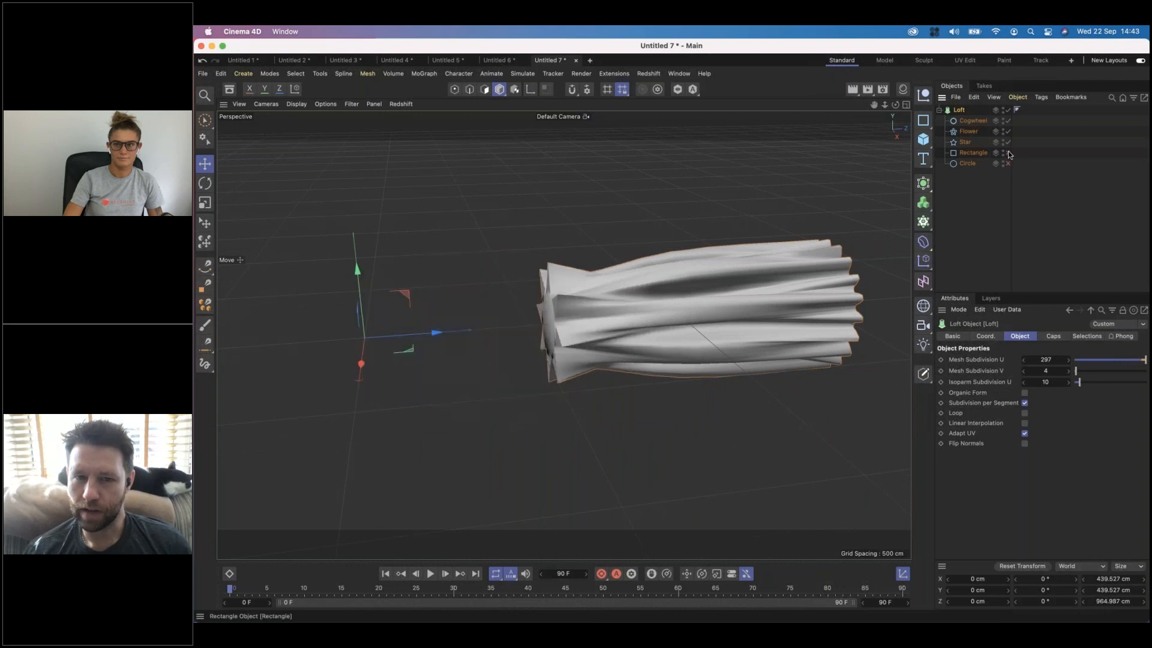
pyautogui.keyDown('alt'); pyautogui.moveTo(722, 318); pyautogui.dragTo(827, 268); pyautogui.keyUp('alt')
pyautogui.moveTo(1008, 143); pyautogui.dragTo(1008, 173)
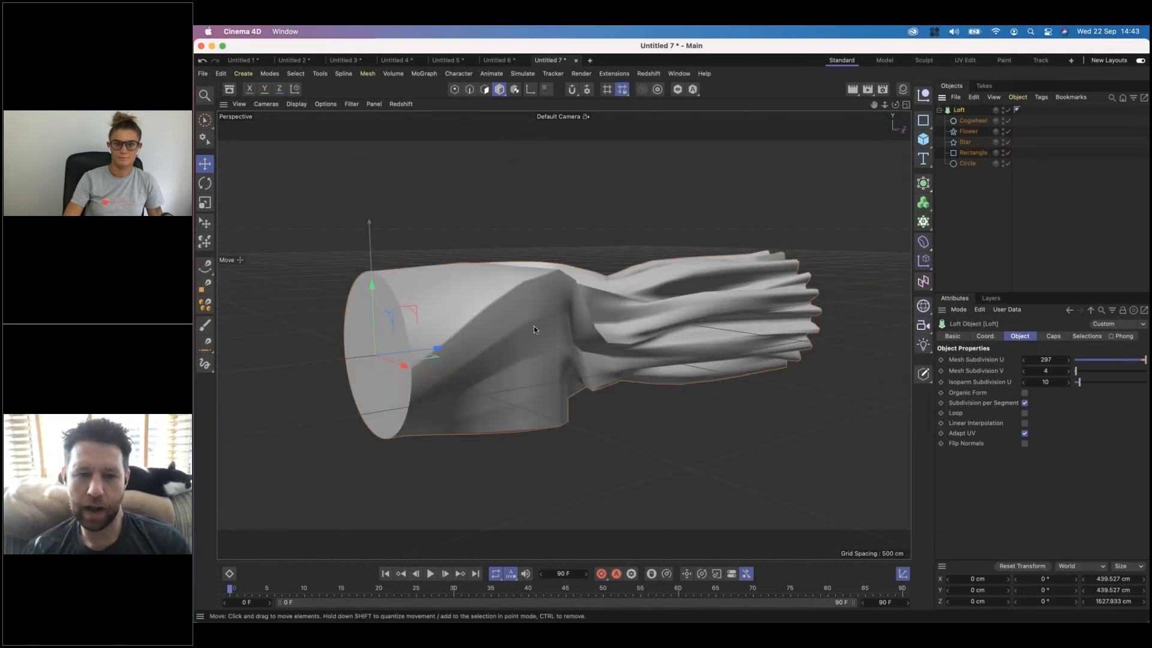
# Step: Move the Circle spline outward along Z, away from the Rectangle, and raise it along Y
pyautogui.scroll(-5, 534, 329)
pyautogui.moveTo(484, 272)
pyautogui.mouseDown()
pyautogui.moveTo(485, 205)
pyautogui.moveTo(485, 273)
pyautogui.mouseUp()
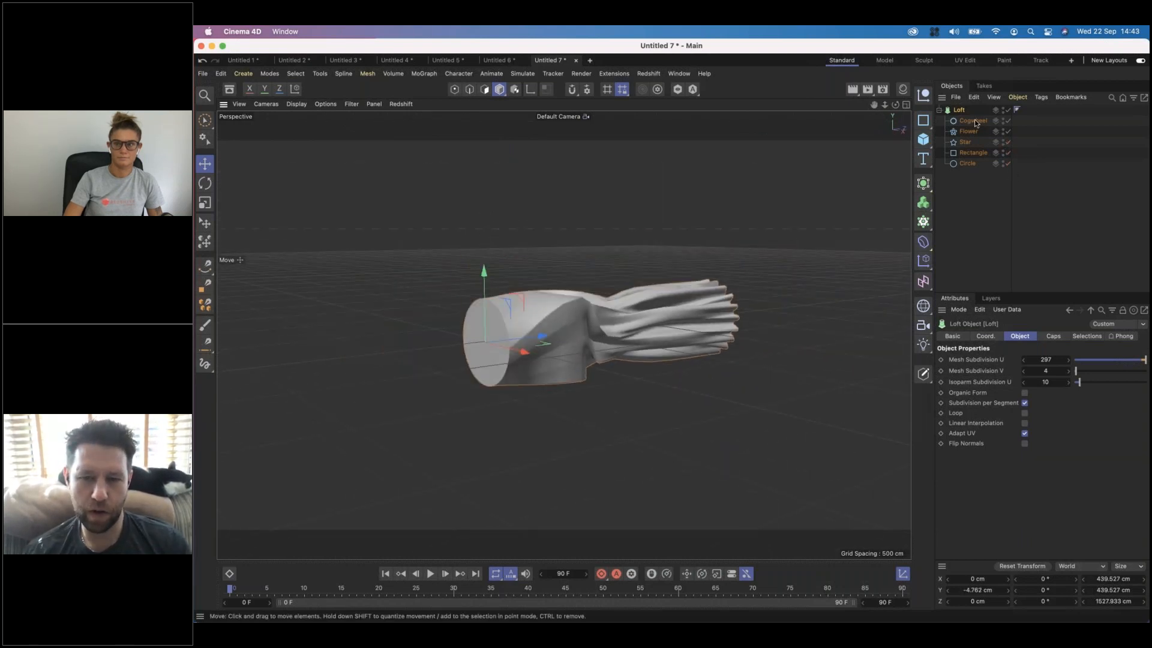
pyautogui.click(967, 164)
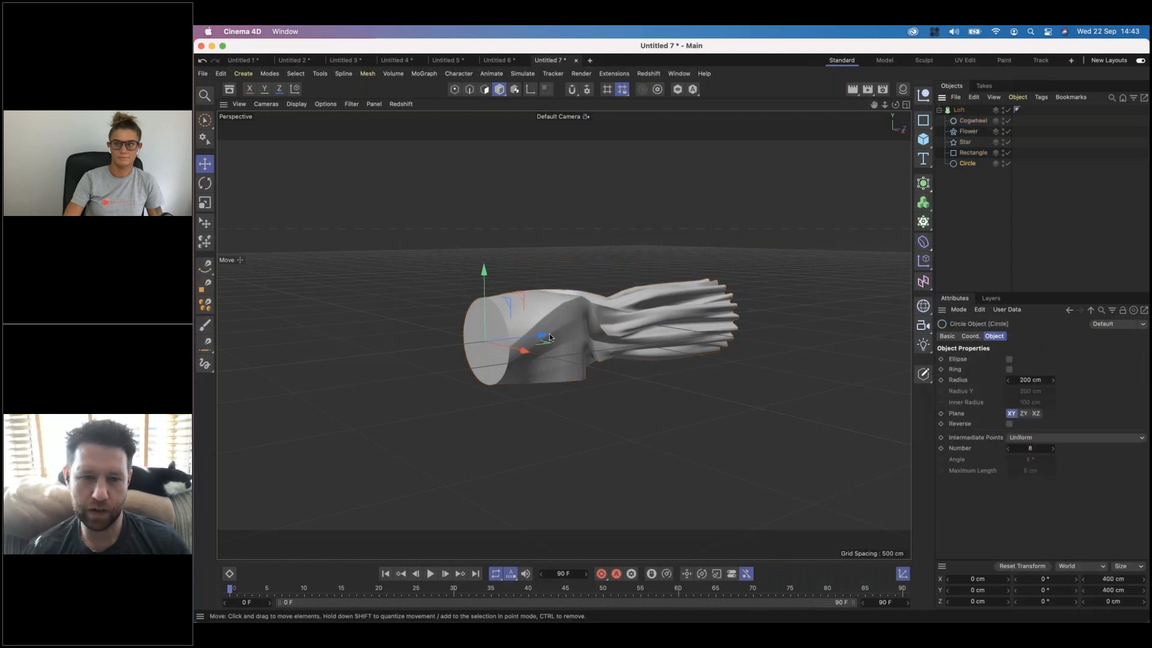
pyautogui.moveTo(549, 336); pyautogui.dragTo(437, 348)
pyautogui.moveTo(361, 216); pyautogui.dragTo(363, 169)
# Step: Shift the Rectangle spline along Z toward the Circle and enlarge the rectangle
pyautogui.click(972, 153)
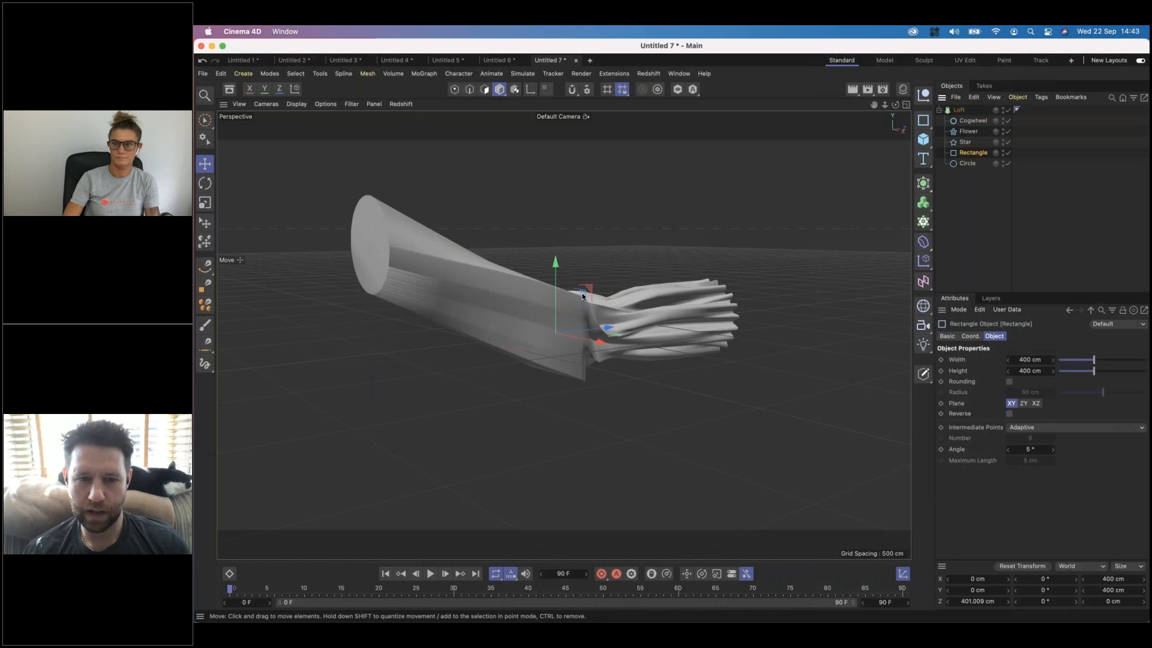
pyautogui.moveTo(608, 329); pyautogui.dragTo(563, 340)
pyautogui.moveTo(816, 323); pyautogui.dragTo(834, 323)
pyautogui.moveTo(1090, 371); pyautogui.dragTo(1134, 360)
pyautogui.keyDown('alt'); pyautogui.moveTo(666, 298); pyautogui.dragTo(613, 384); pyautogui.keyUp('alt')
# Step: Move the Star spline to about X -279 cm, Y -113 cm and Z 829 cm
pyautogui.click(966, 143)
pyautogui.moveTo(637, 306); pyautogui.dragTo(619, 239)
pyautogui.keyDown('alt'); pyautogui.moveTo(701, 298); pyautogui.dragTo(676, 351); pyautogui.keyUp('alt')
pyautogui.keyDown('alt'); pyautogui.moveTo(675, 351); pyautogui.dragTo(624, 320, button='right'); pyautogui.keyUp('alt')
pyautogui.keyDown('alt'); pyautogui.moveTo(624, 318); pyautogui.dragTo(274, 296); pyautogui.keyUp('alt')
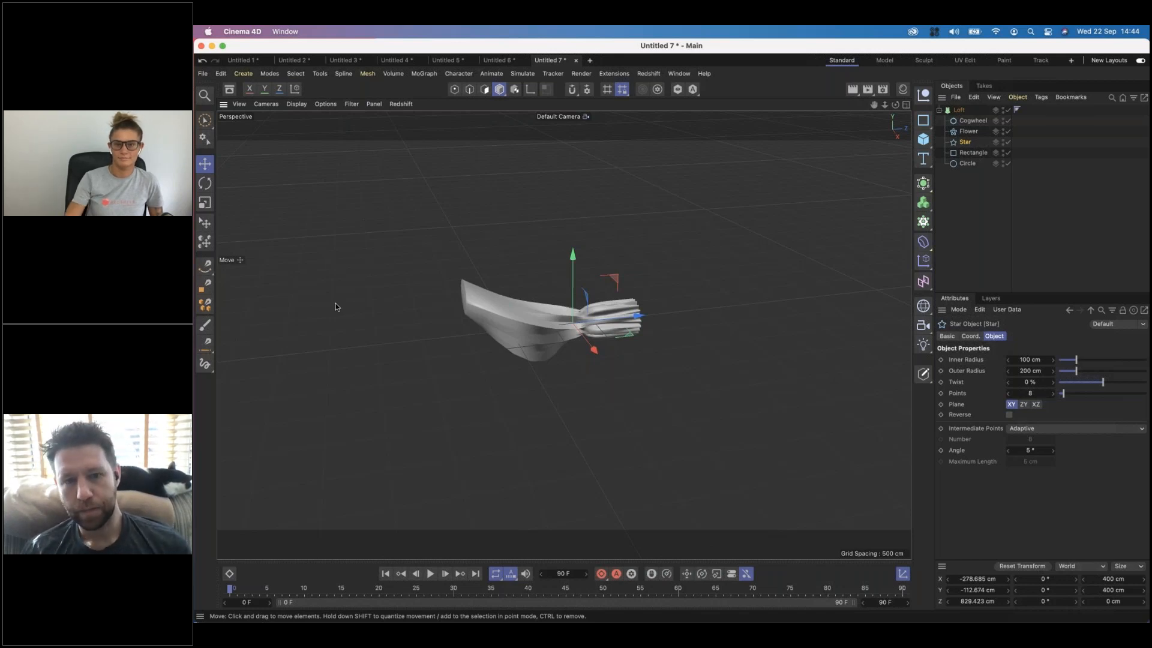
# Step: Move the Flower spline to about Y 50 cm and Z 1137 cm
pyautogui.click(968, 131)
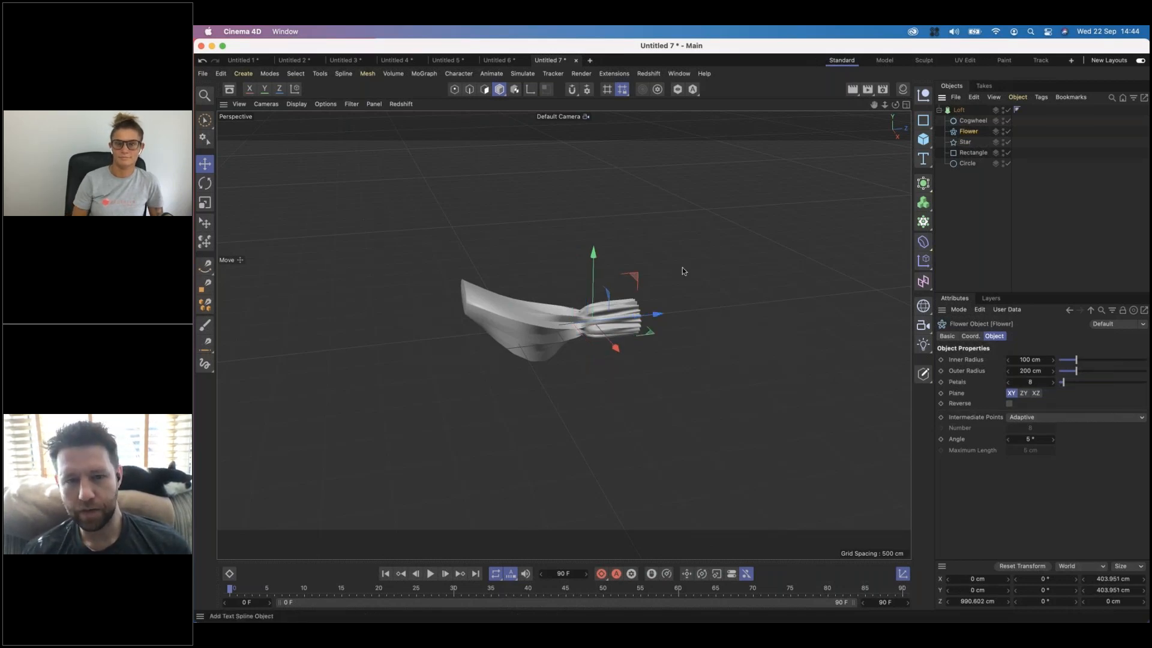
pyautogui.moveTo(662, 310); pyautogui.dragTo(668, 306)
pyautogui.moveTo(605, 273)
pyautogui.mouseDown()
pyautogui.moveTo(601, 218)
pyautogui.moveTo(593, 270)
pyautogui.mouseUp()
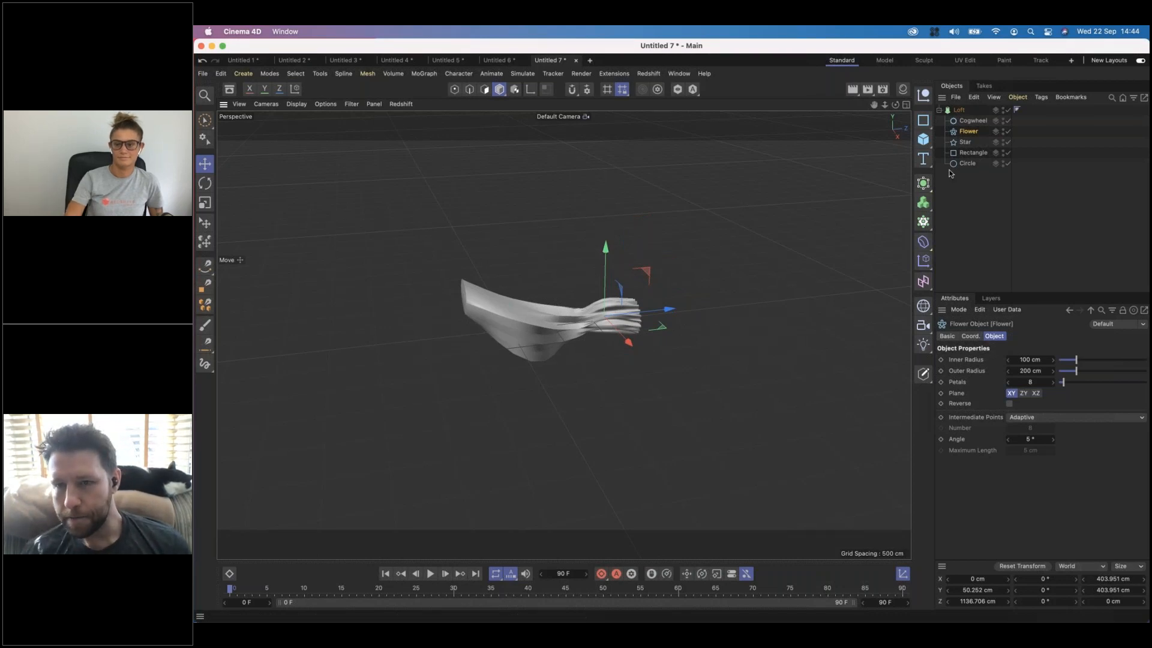
# Step: Set the loft's Mesh Subdivision V to 14 and display the model with shaded mesh lines
pyautogui.click(959, 109)
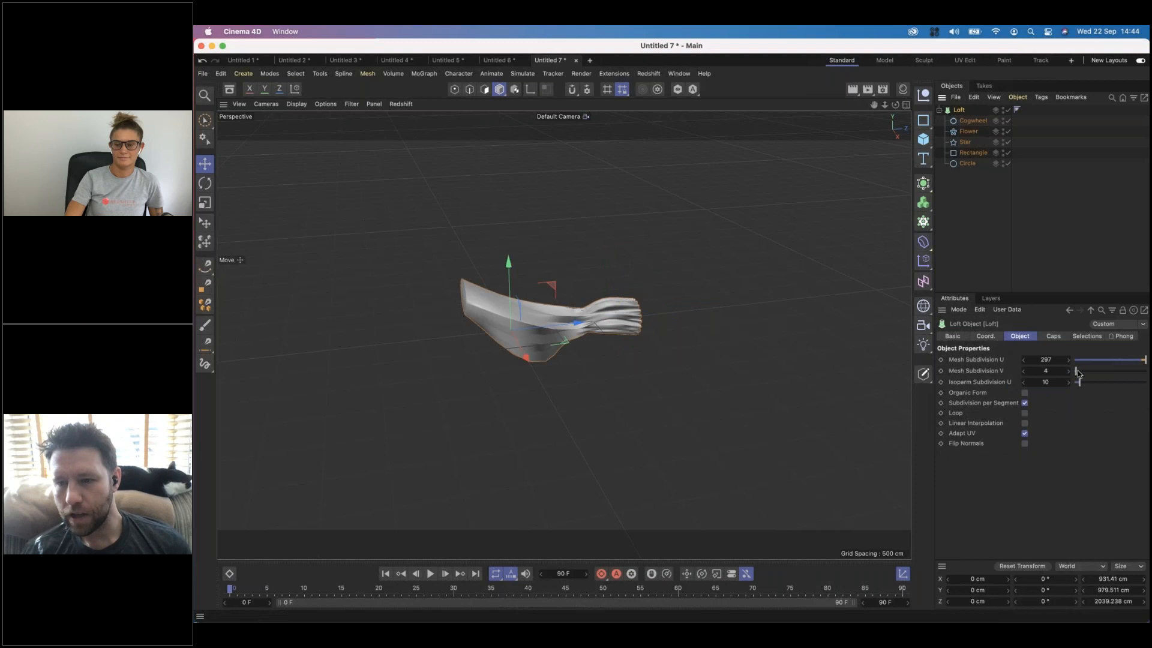
pyautogui.moveTo(1077, 372); pyautogui.dragTo(1098, 371)
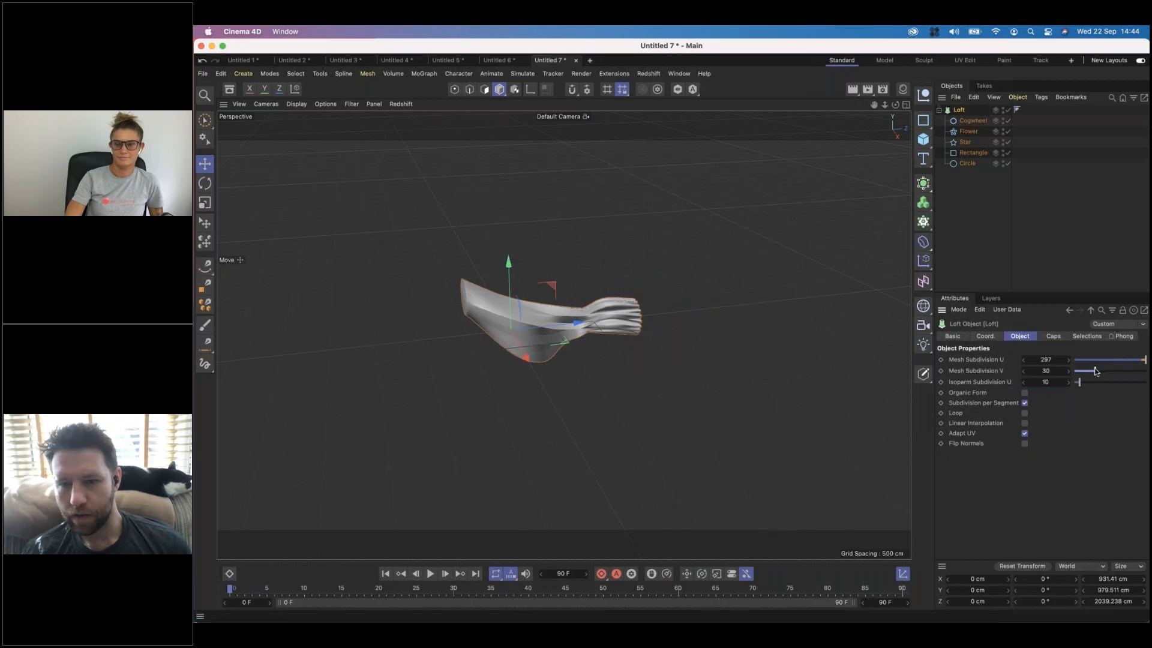
pyautogui.scroll(10, 629, 319)
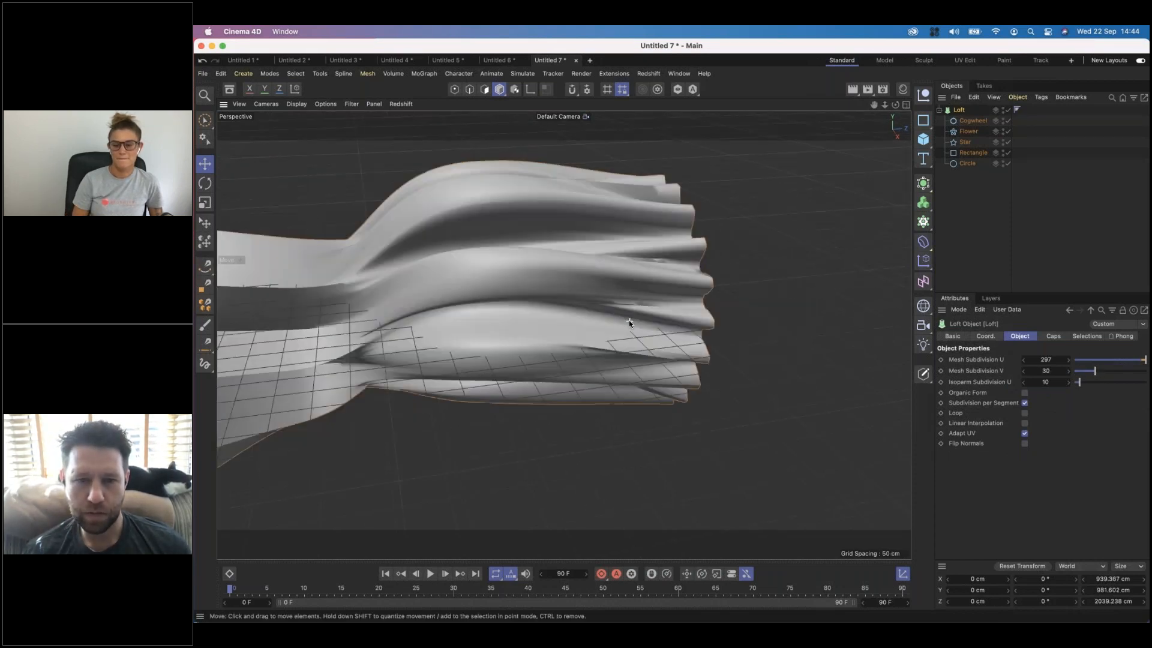
pyautogui.scroll(-10, 629, 319)
pyautogui.moveTo(1092, 373)
pyautogui.mouseDown()
pyautogui.moveTo(1075, 373)
pyautogui.moveTo(1099, 367)
pyautogui.mouseUp()
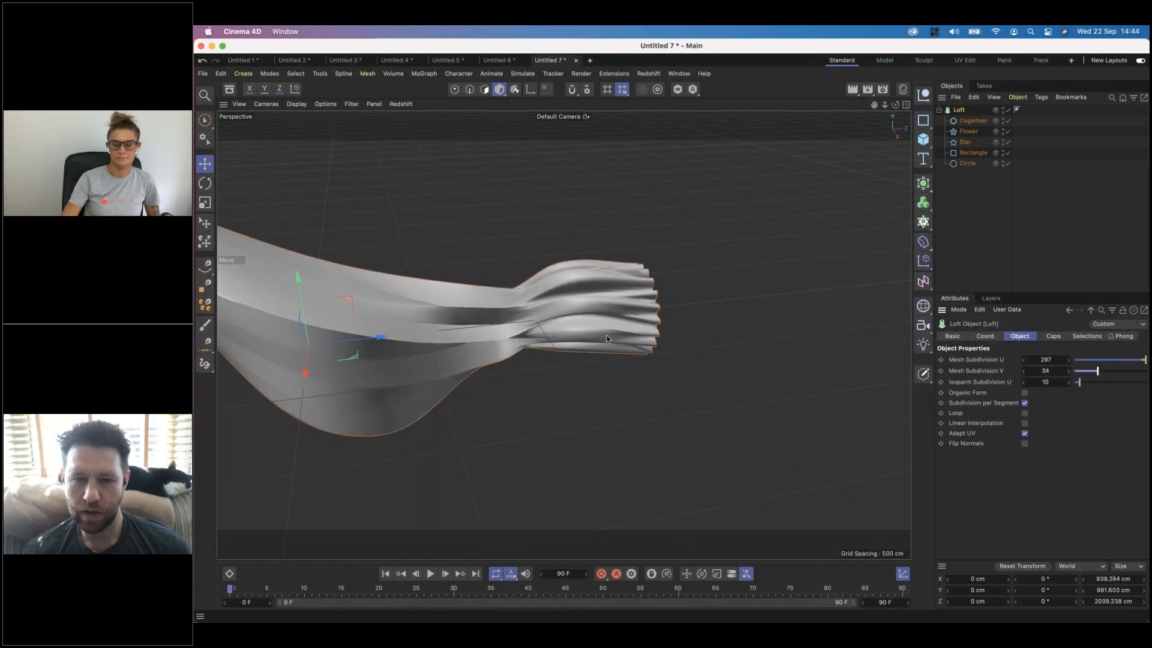
pyautogui.press('n')
pyautogui.press('b')
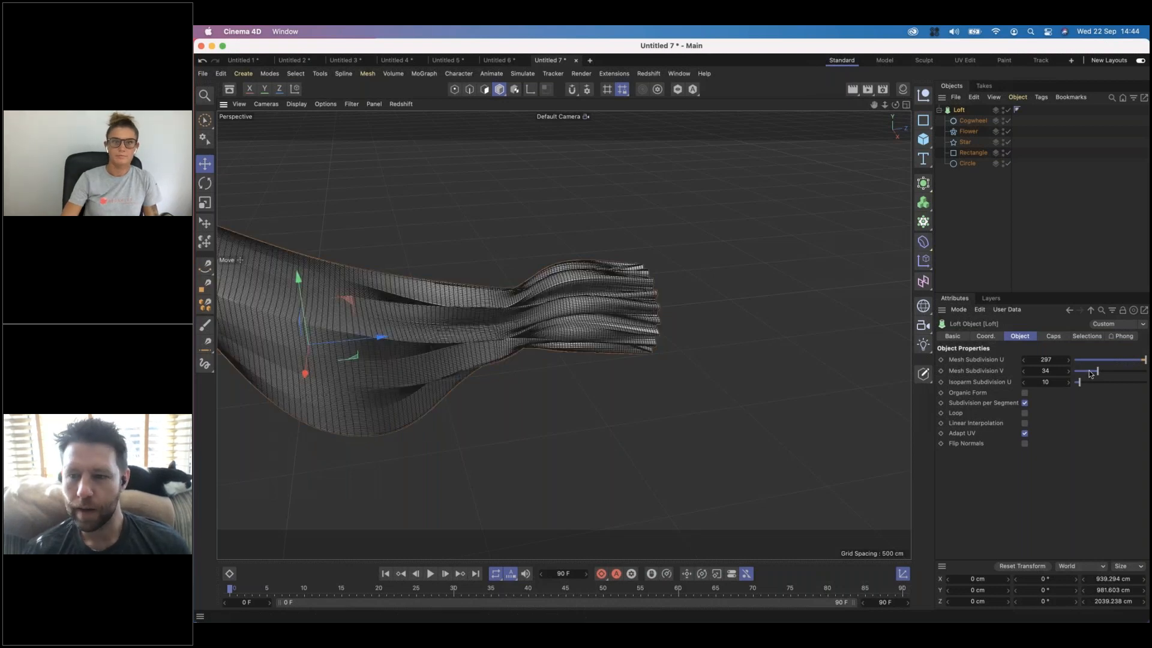
pyautogui.moveTo(1089, 374); pyautogui.dragTo(1083, 373)
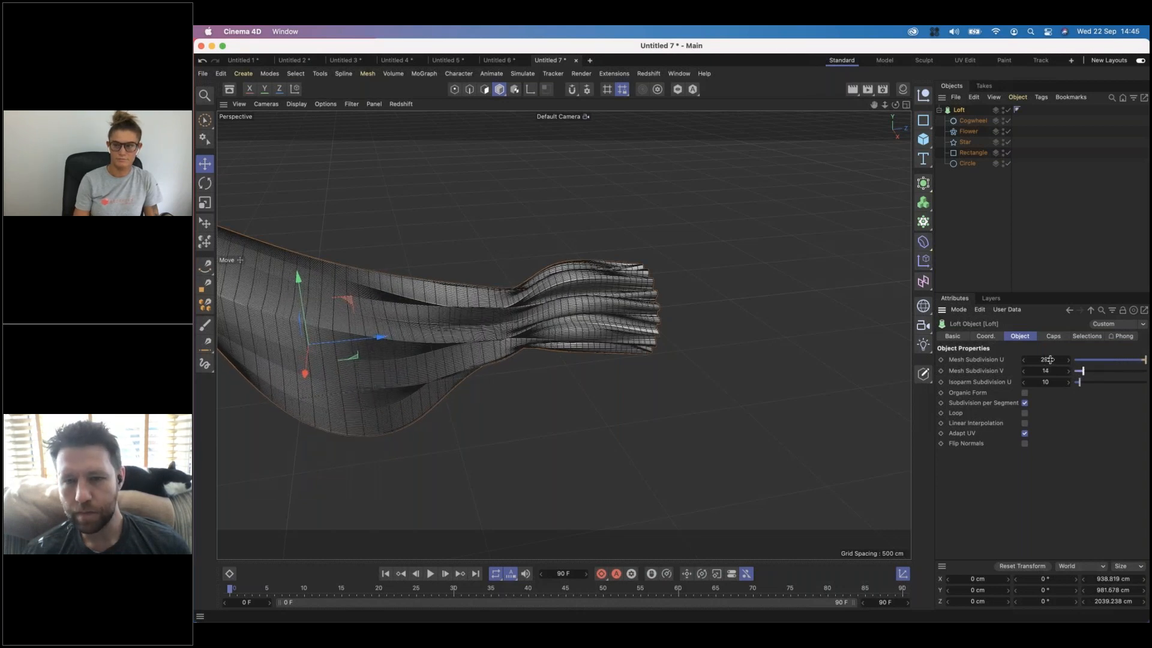
# Step: Set the loft's Mesh Subdivision U to 259 and Isoparm Subdivision U to 13
pyautogui.press('F5')
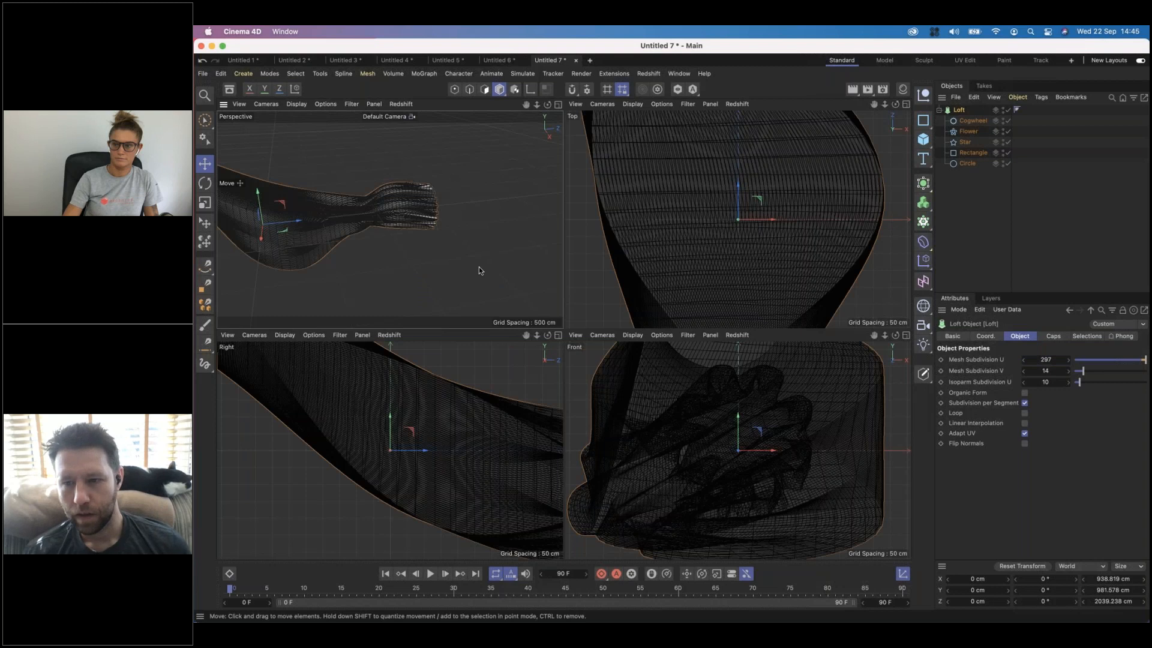
pyautogui.middleClick(479, 270)
pyautogui.moveTo(1049, 359); pyautogui.dragTo(1082, 380)
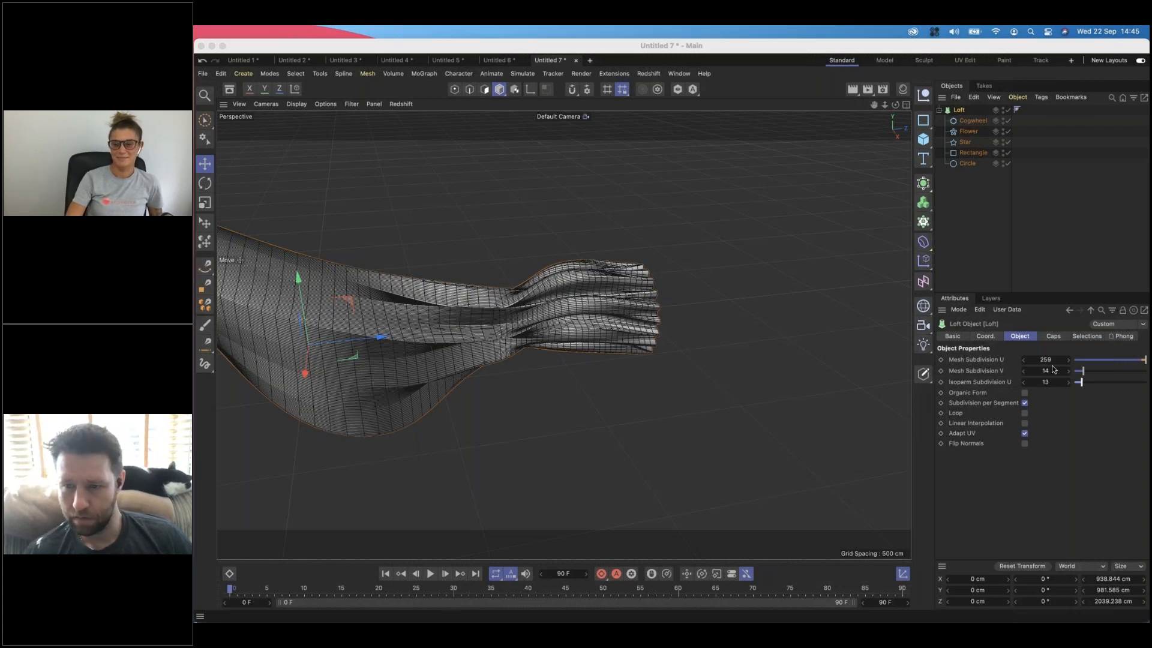
# Step: Turn off the loft's start and end caps and inspect its open ends
pyautogui.click(784, 54)
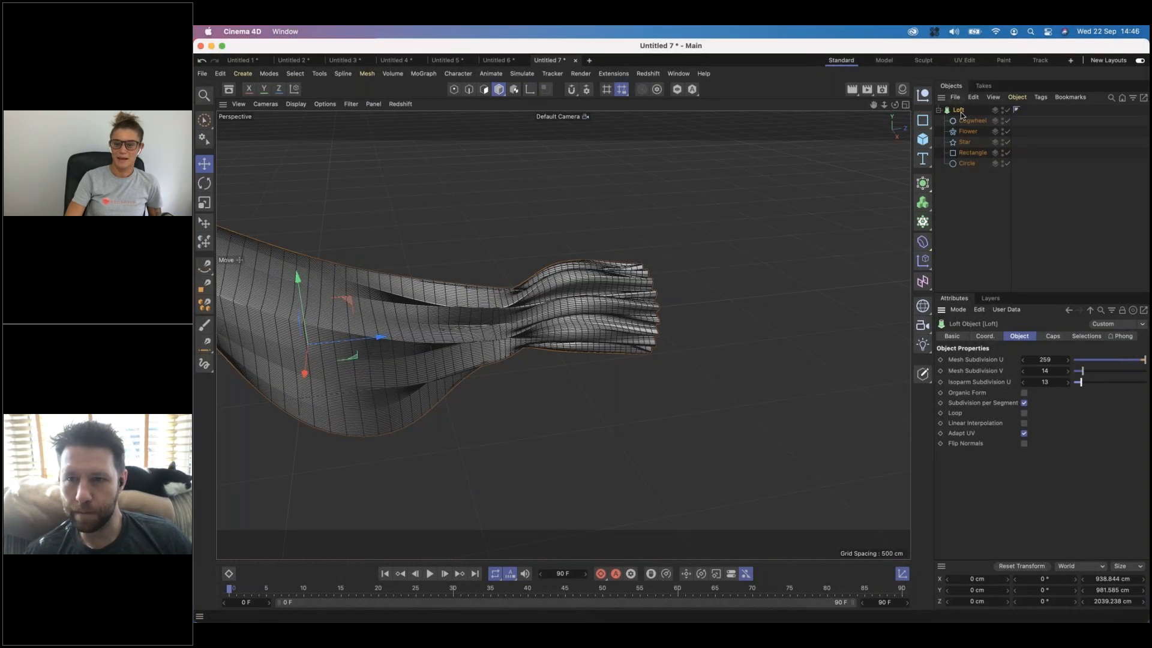
pyautogui.click(1052, 336)
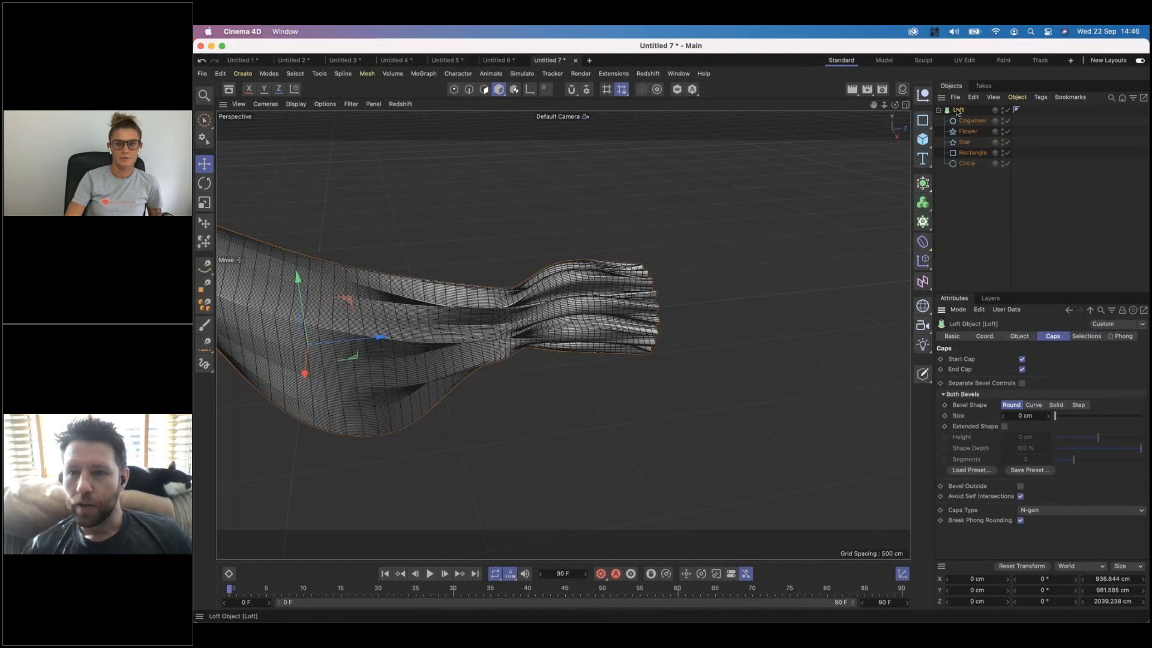
pyautogui.click(1022, 369)
pyautogui.click(1022, 359)
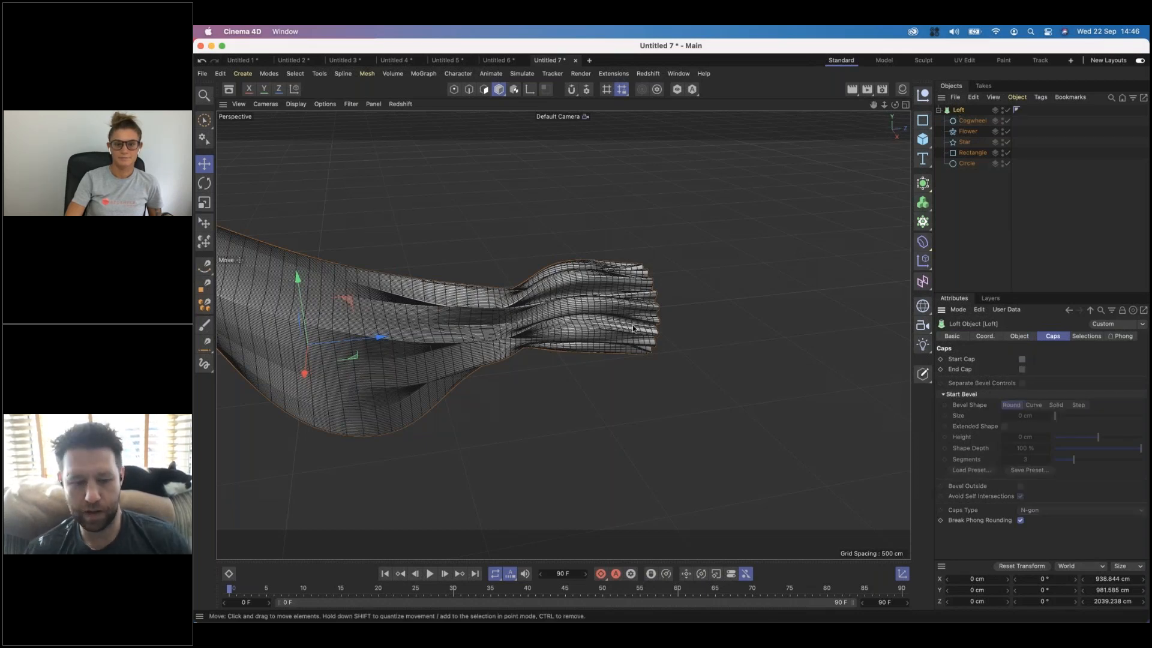
pyautogui.keyDown('alt'); pyautogui.moveTo(591, 300); pyautogui.dragTo(690, 287); pyautogui.keyUp('alt')
pyautogui.keyDown('alt'); pyautogui.moveTo(541, 375); pyautogui.dragTo(462, 319, button='right'); pyautogui.keyUp('alt')
pyautogui.keyDown('alt'); pyautogui.moveTo(462, 319); pyautogui.dragTo(535, 264); pyautogui.keyUp('alt')
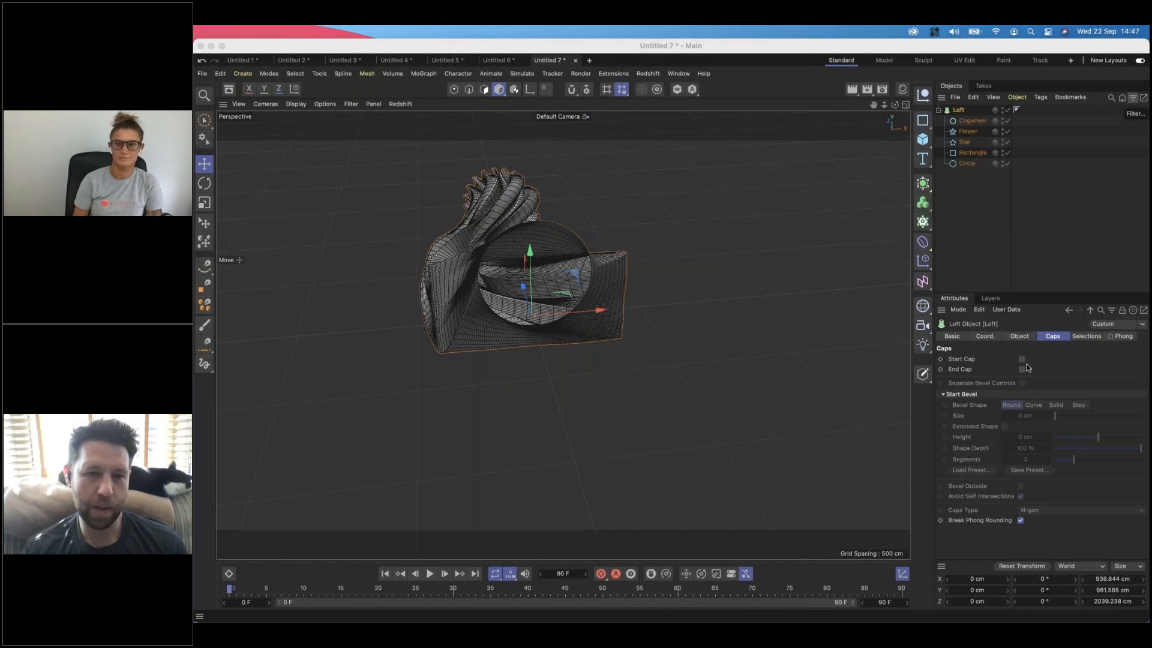
# Step: Add a Cloth Surface generator and nest the Loft object inside it
pyautogui.click(722, 50)
pyautogui.keyDown('alt'); pyautogui.moveTo(526, 238); pyautogui.dragTo(659, 295); pyautogui.keyUp('alt')
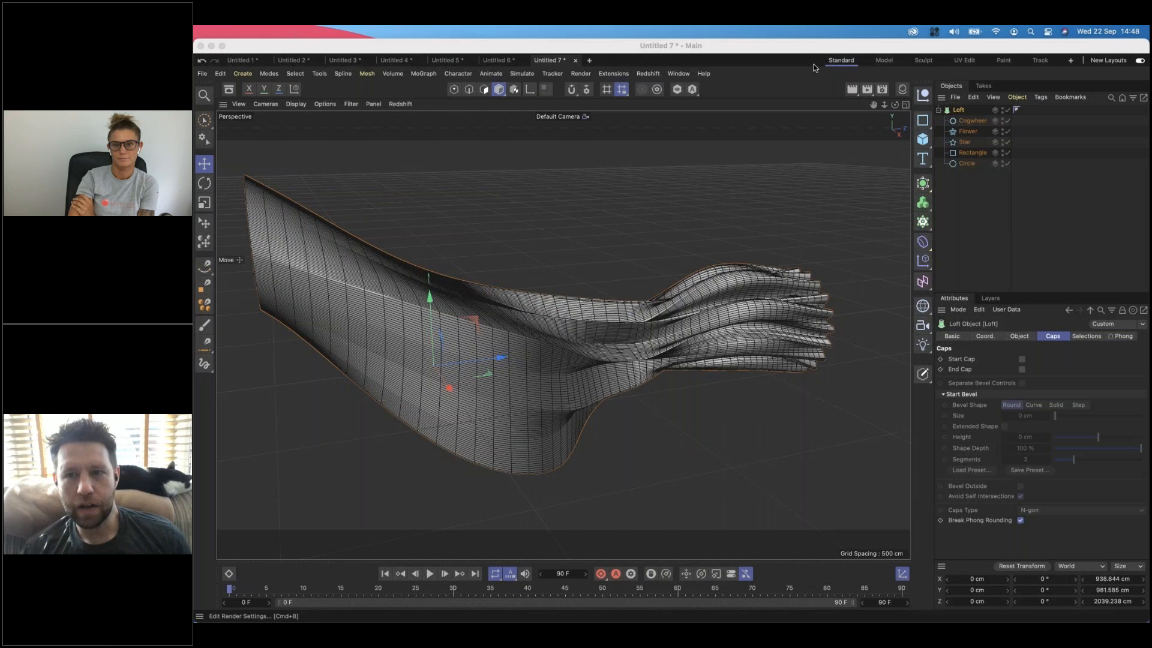
pyautogui.click(775, 49)
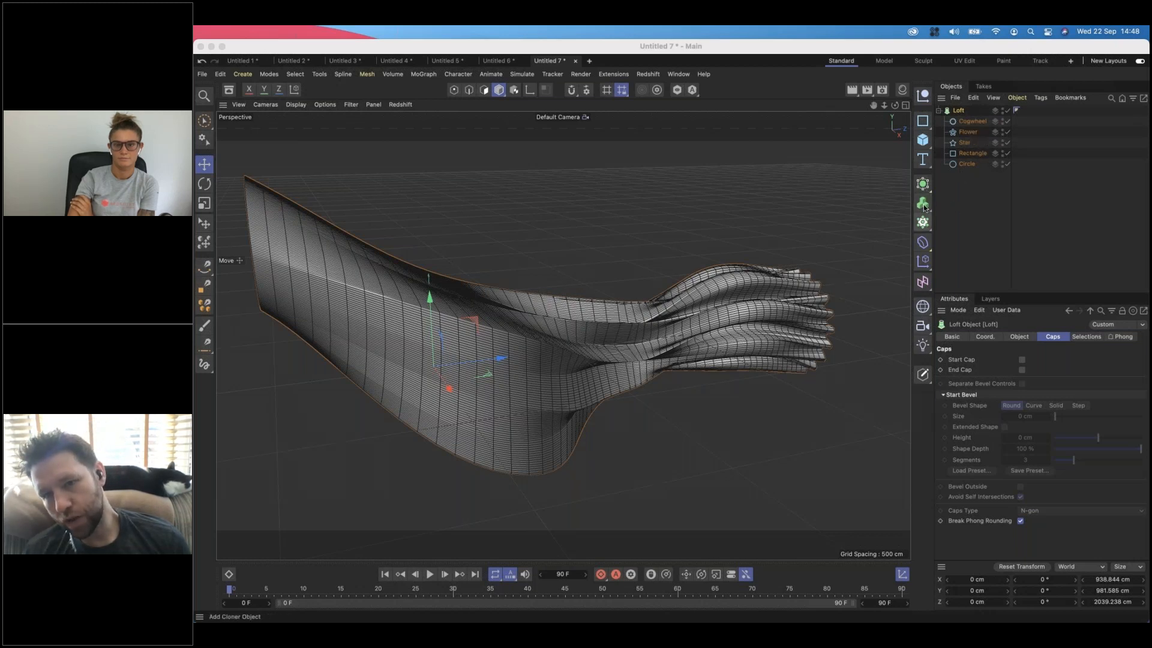
pyautogui.click(924, 184)
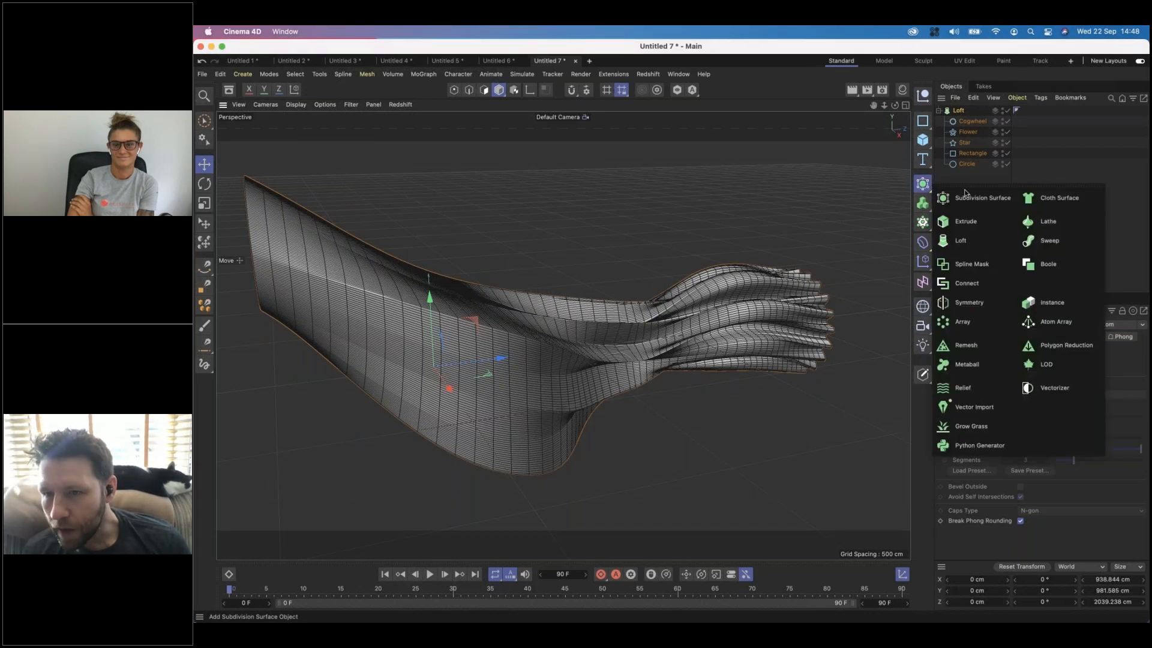
pyautogui.click(1050, 197)
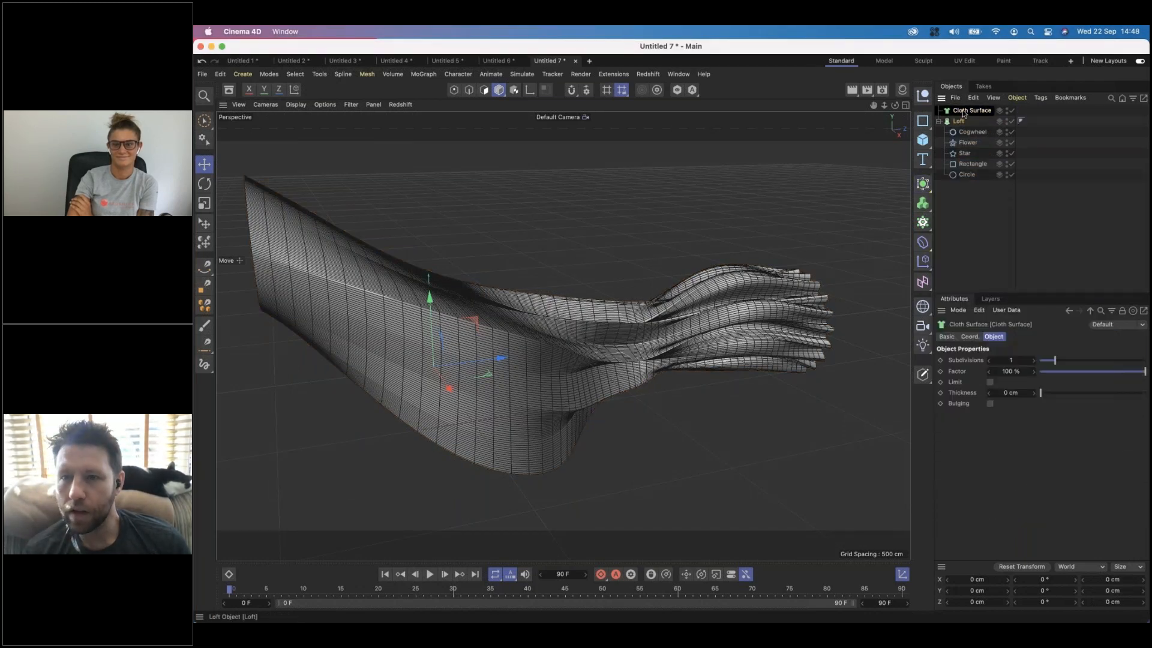
pyautogui.moveTo(963, 114); pyautogui.dragTo(963, 115)
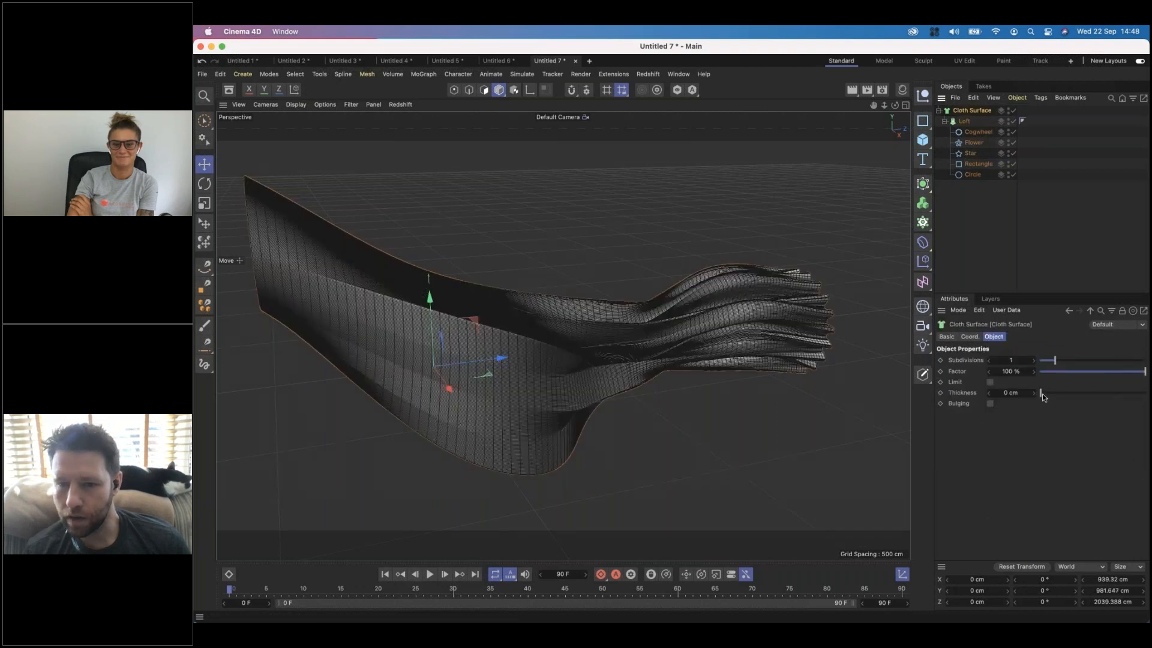
# Step: Set the Cloth Surface thickness to 50 cm and view the loft from its cogwheel end
pyautogui.moveTo(1042, 393); pyautogui.dragTo(1147, 393)
pyautogui.doubleClick(1012, 392)
pyautogui.write('50')
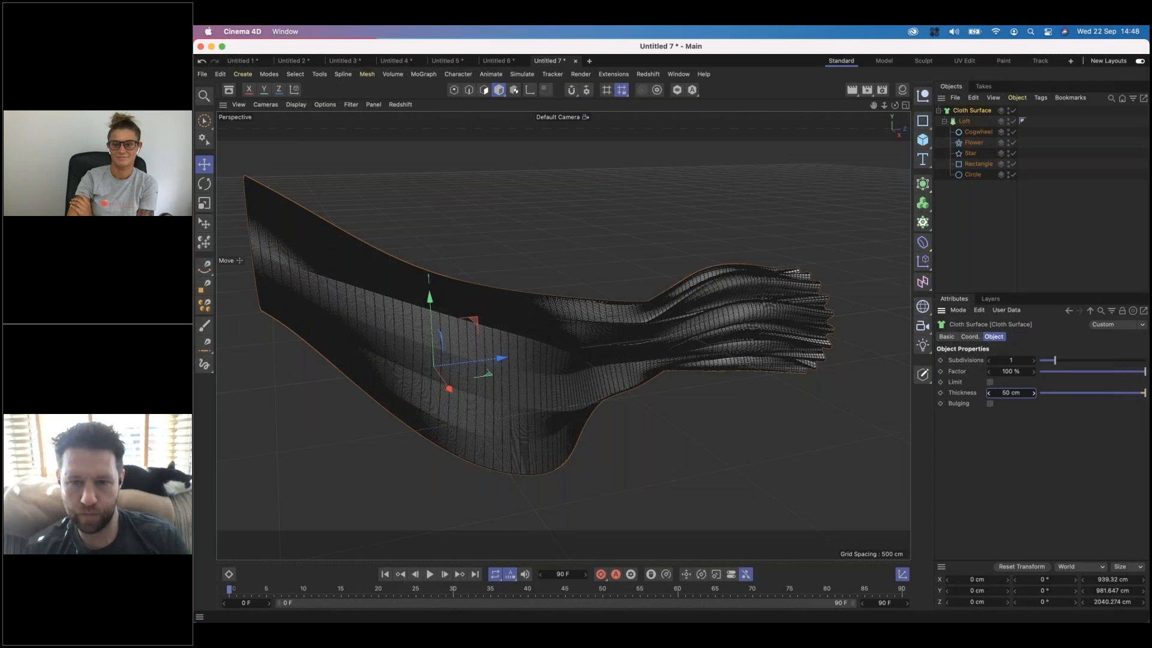
pyautogui.press('Return')
pyautogui.keyDown('alt'); pyautogui.moveTo(411, 296); pyautogui.dragTo(489, 261); pyautogui.keyUp('alt')
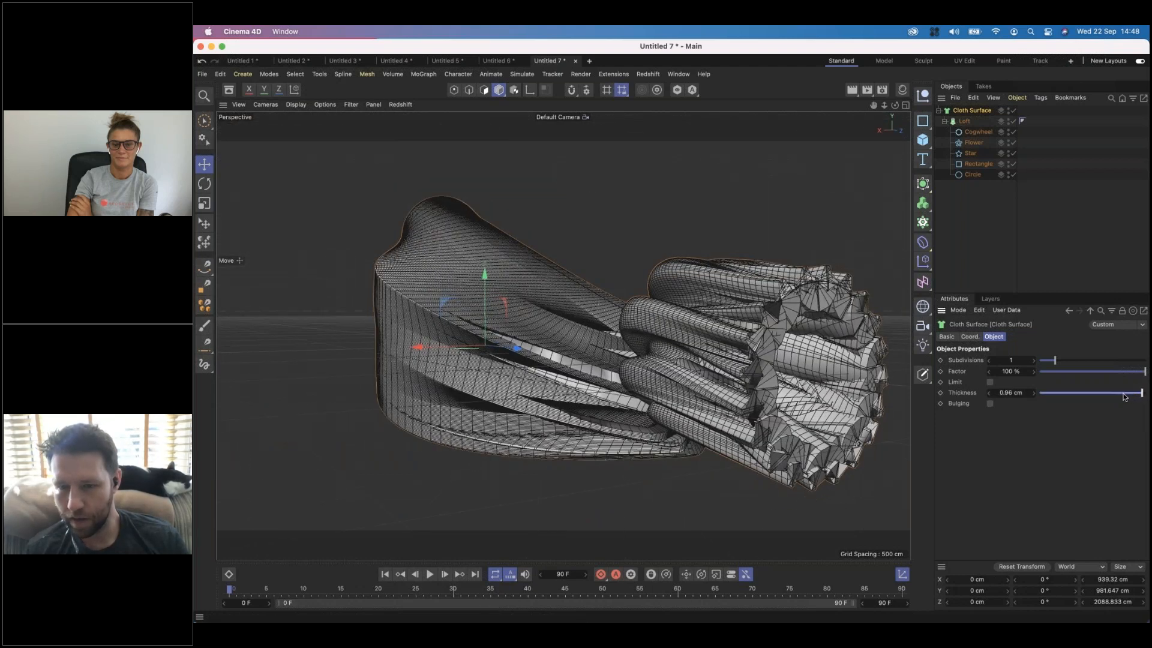
# Step: Reduce the Cloth Surface thickness to about 0.84 cm
pyautogui.click(1129, 393)
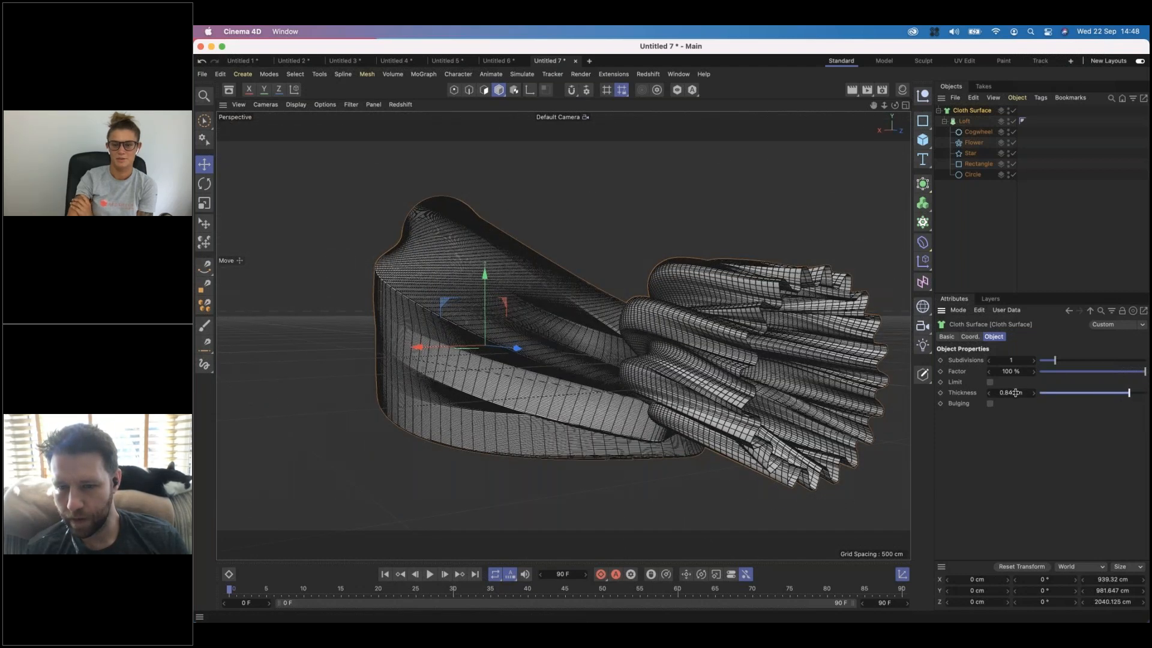
pyautogui.moveTo(1030, 392)
pyautogui.mouseDown()
pyautogui.moveTo(1085, 395)
pyautogui.moveTo(942, 391)
pyautogui.moveTo(1039, 393)
pyautogui.moveTo(1018, 393)
pyautogui.mouseUp()
pyautogui.press('super+z')
# Step: Enable Flip Normals in the Loft object's properties
pyautogui.click(966, 121)
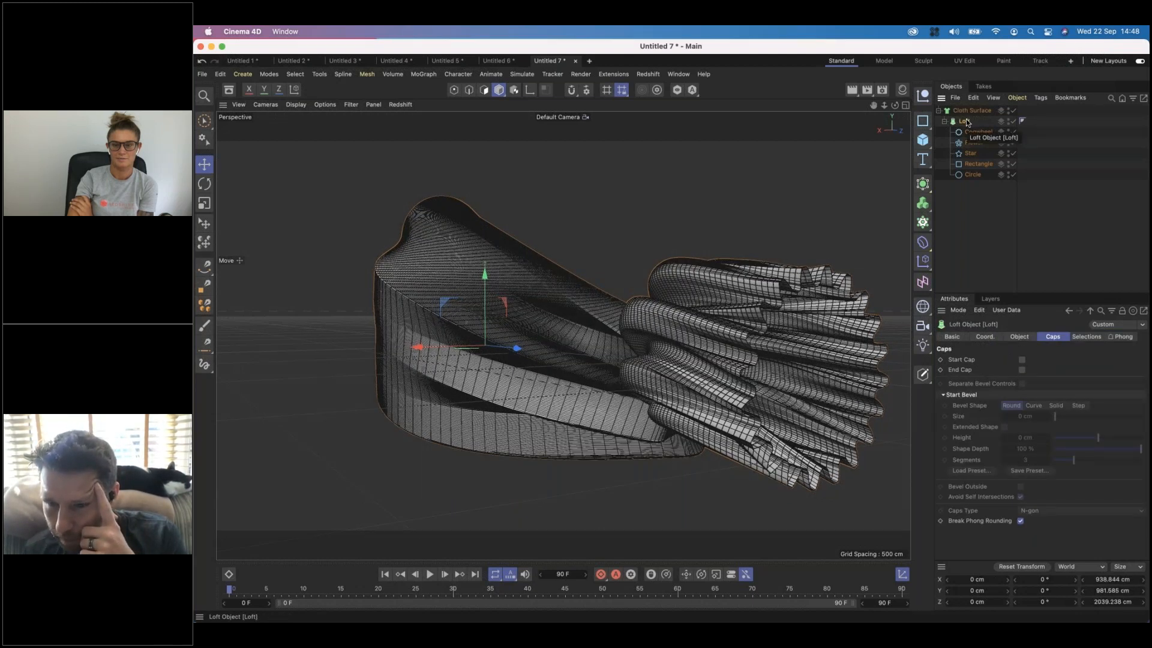
pyautogui.click(1020, 336)
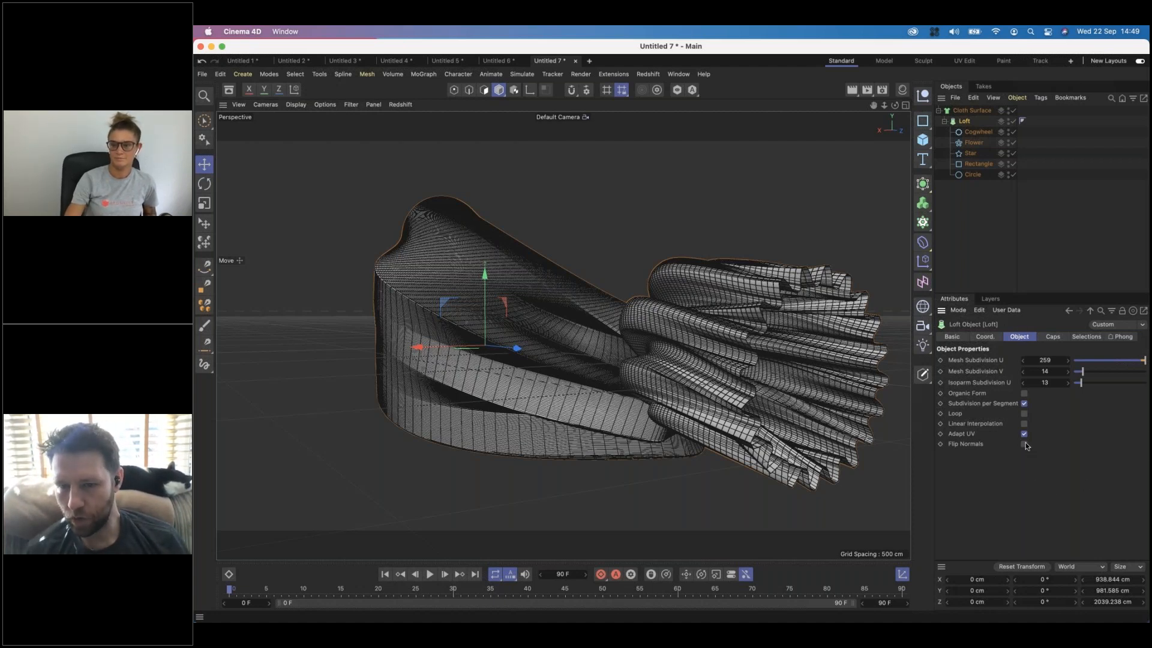
# Step: Set the Cloth Surface thickness to about 13.97 cm
pyautogui.click(972, 111)
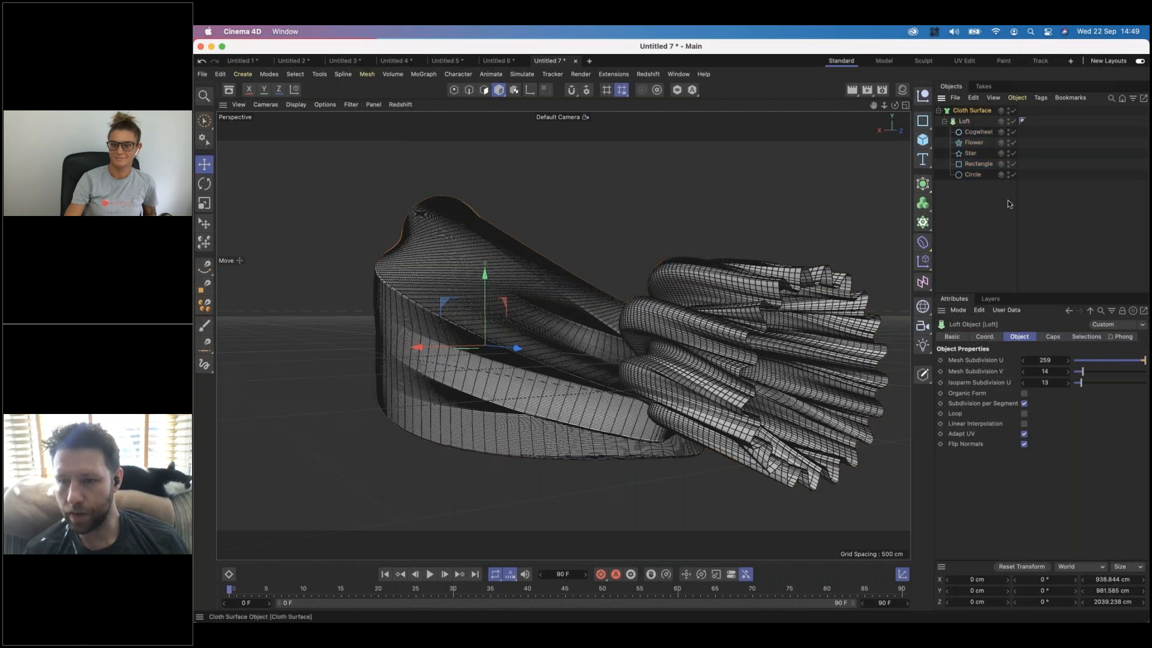
pyautogui.middleClick(528, 288)
pyautogui.middleClick(528, 288)
pyautogui.moveTo(1010, 393)
pyautogui.mouseDown()
pyautogui.moveTo(1059, 397)
pyautogui.moveTo(1007, 392)
pyautogui.moveTo(1031, 393)
pyautogui.mouseUp()
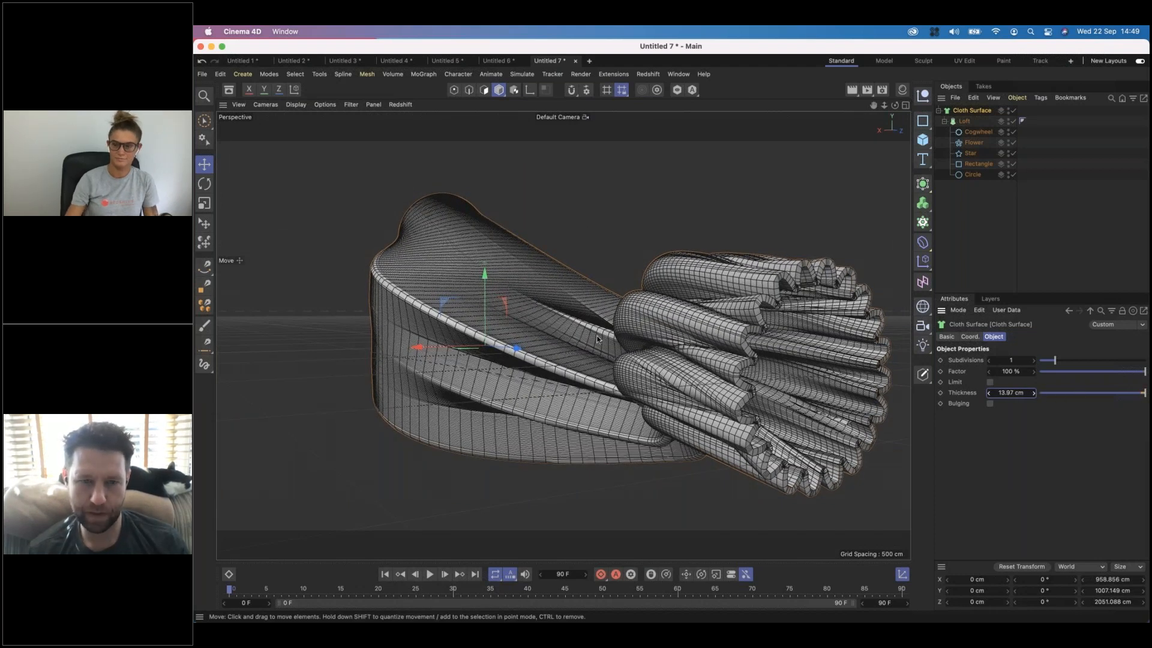
pyautogui.keyDown('alt'); pyautogui.moveTo(597, 336); pyautogui.dragTo(563, 221); pyautogui.keyUp('alt')
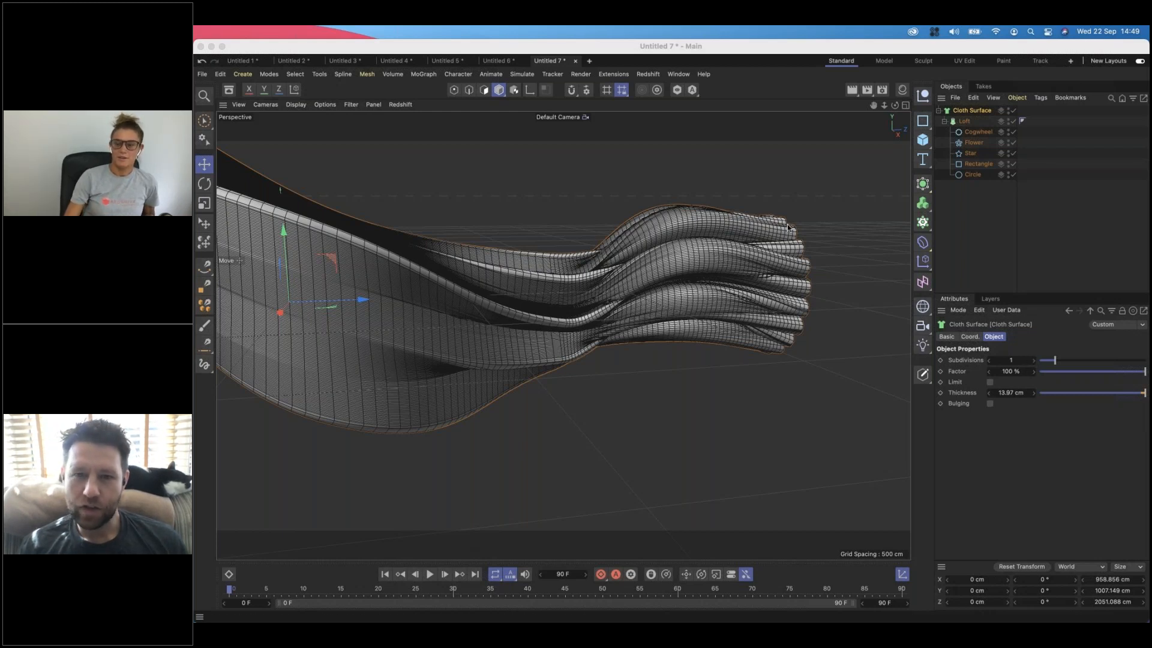
pyautogui.click(962, 66)
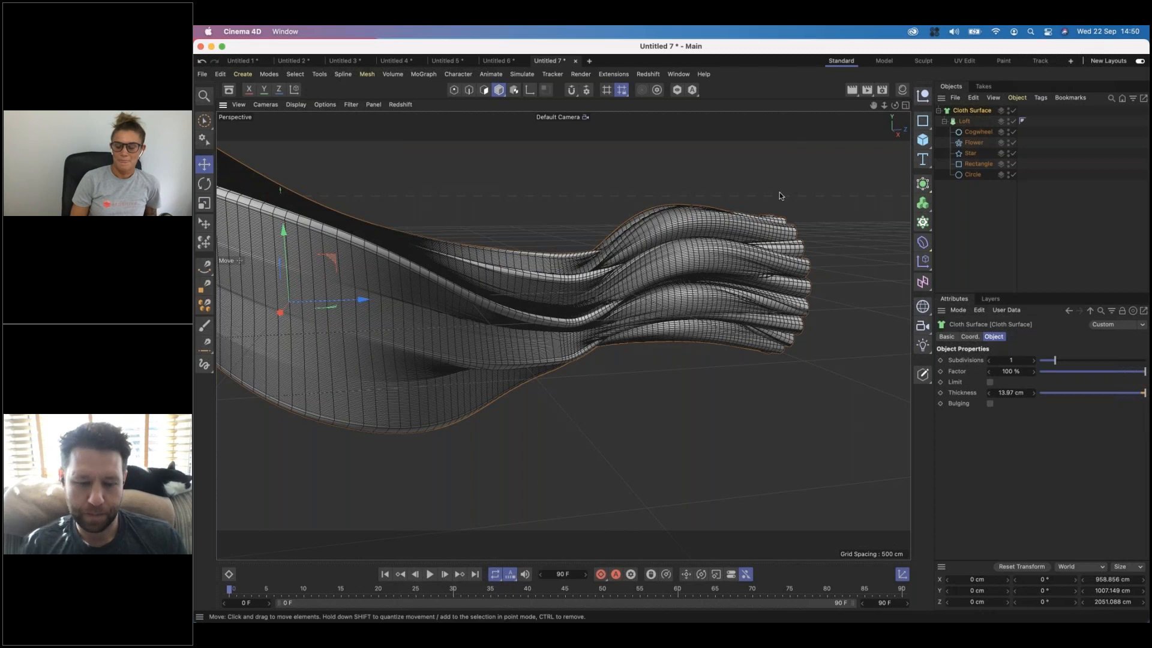
pyautogui.press('super+Tab')
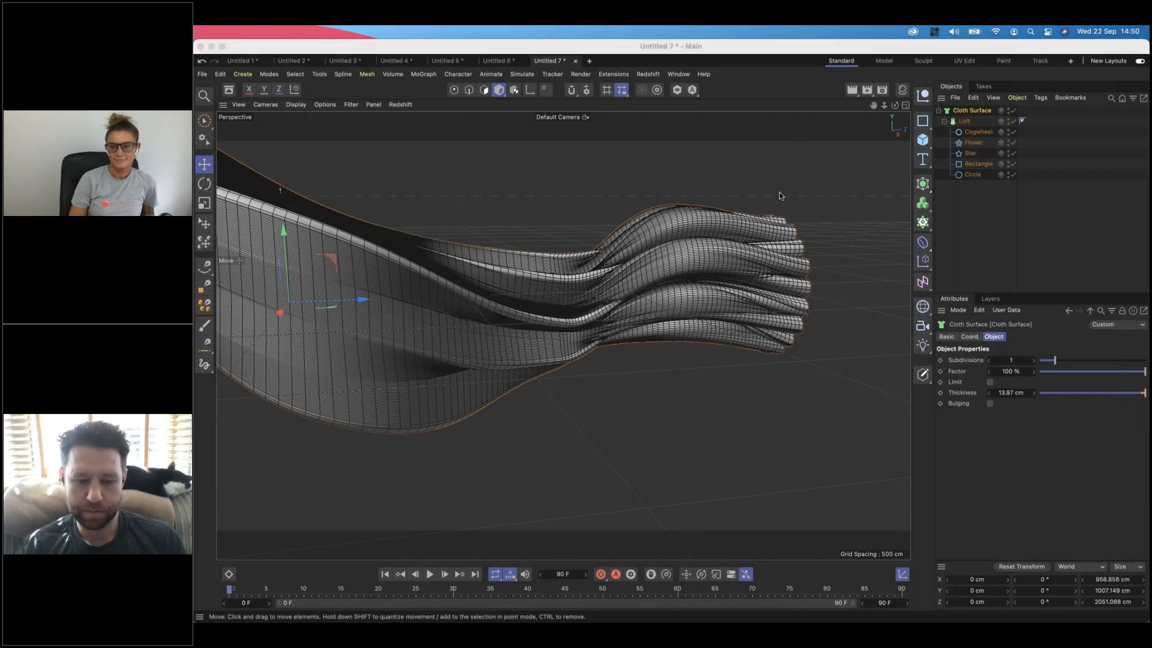
pyautogui.press('super+Tab')
# Step: Create a new project and add a cube primitive at the origin
pyautogui.press('super+n')
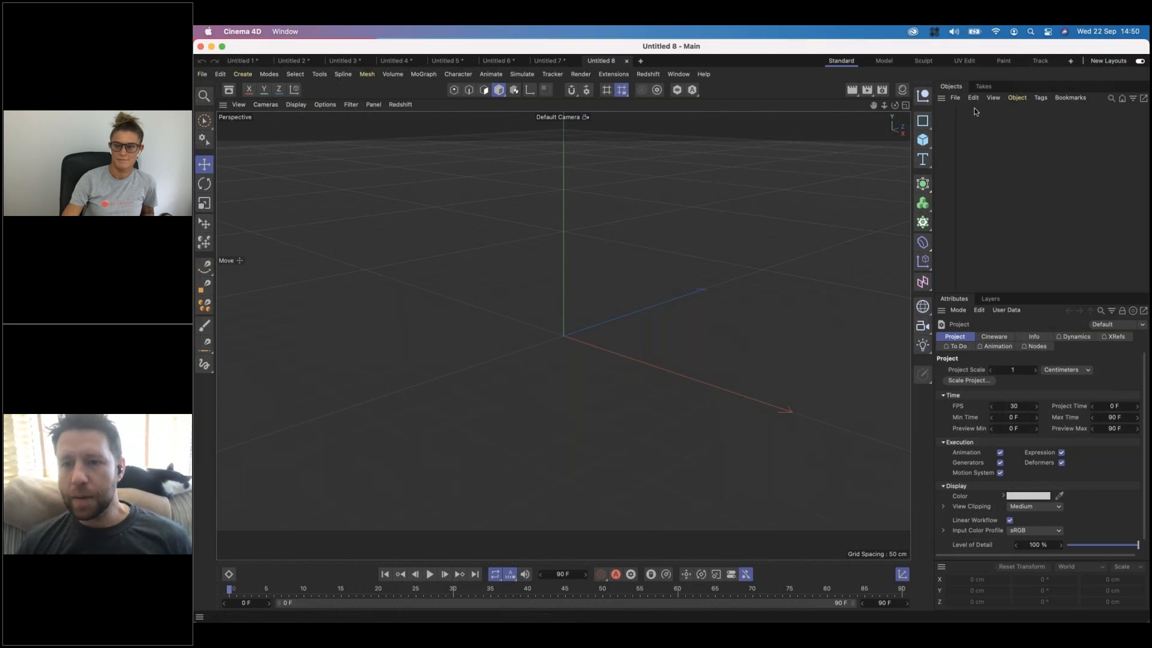
pyautogui.click(922, 139)
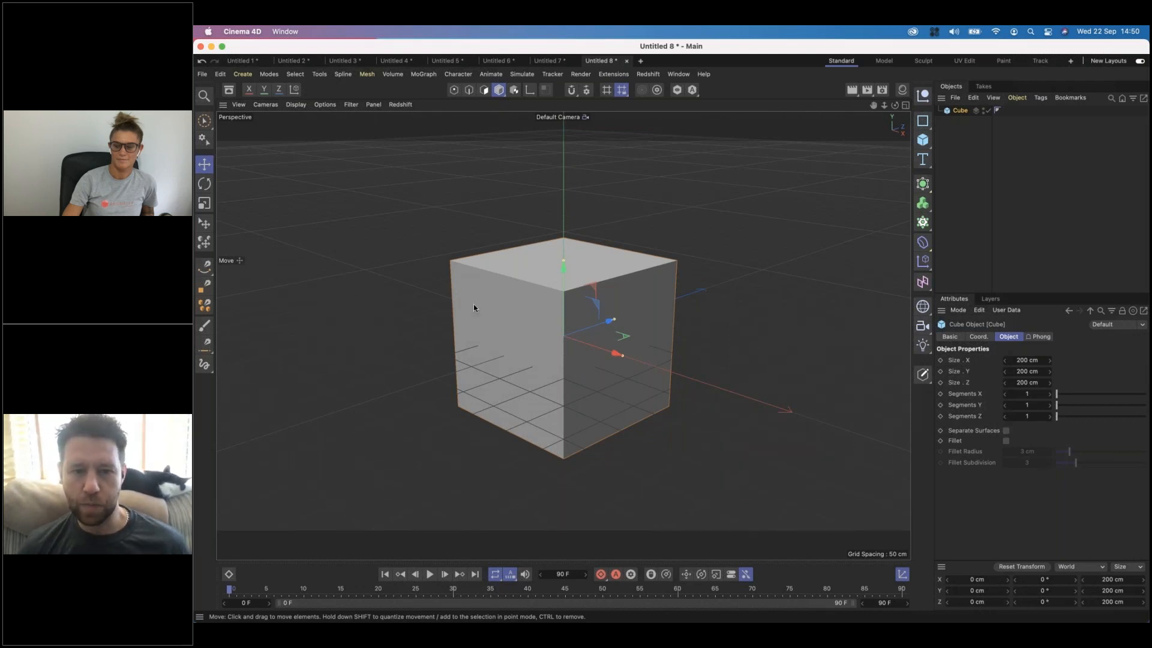
# Step: Try resizing the parametric cube to about 125 cm in Y and 708 cm in Z, and restore its default size
pyautogui.moveTo(563, 260); pyautogui.dragTo(562, 291)
pyautogui.moveTo(614, 319)
pyautogui.mouseDown()
pyautogui.moveTo(725, 293)
pyautogui.moveTo(634, 318)
pyautogui.mouseUp()
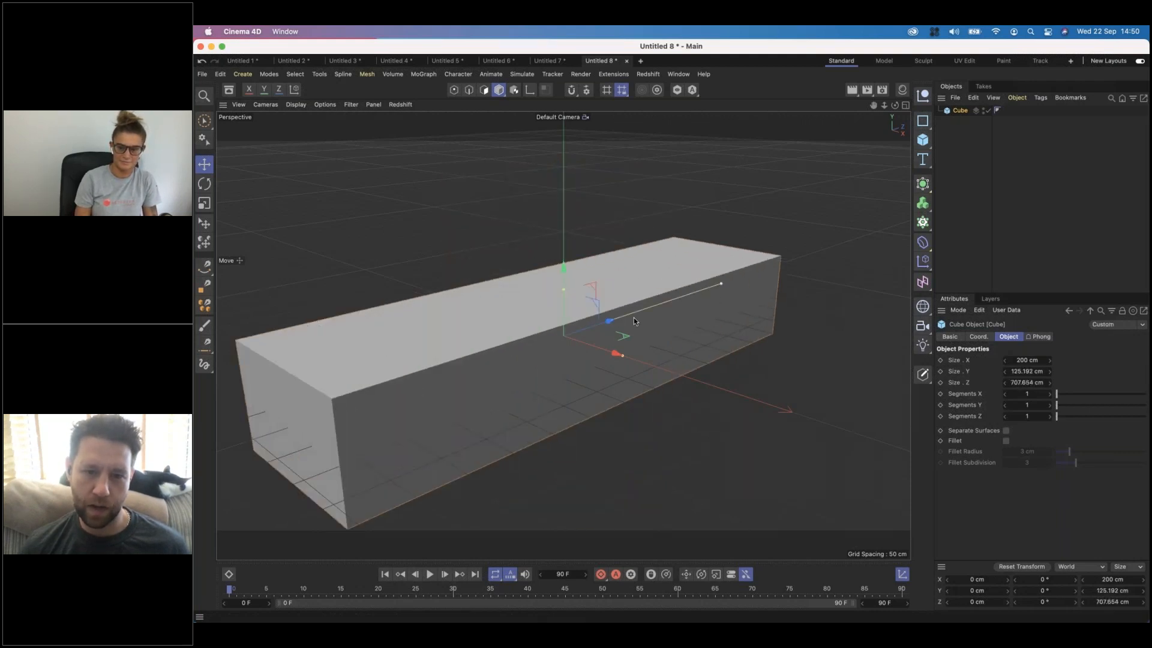
pyautogui.press('super+z')
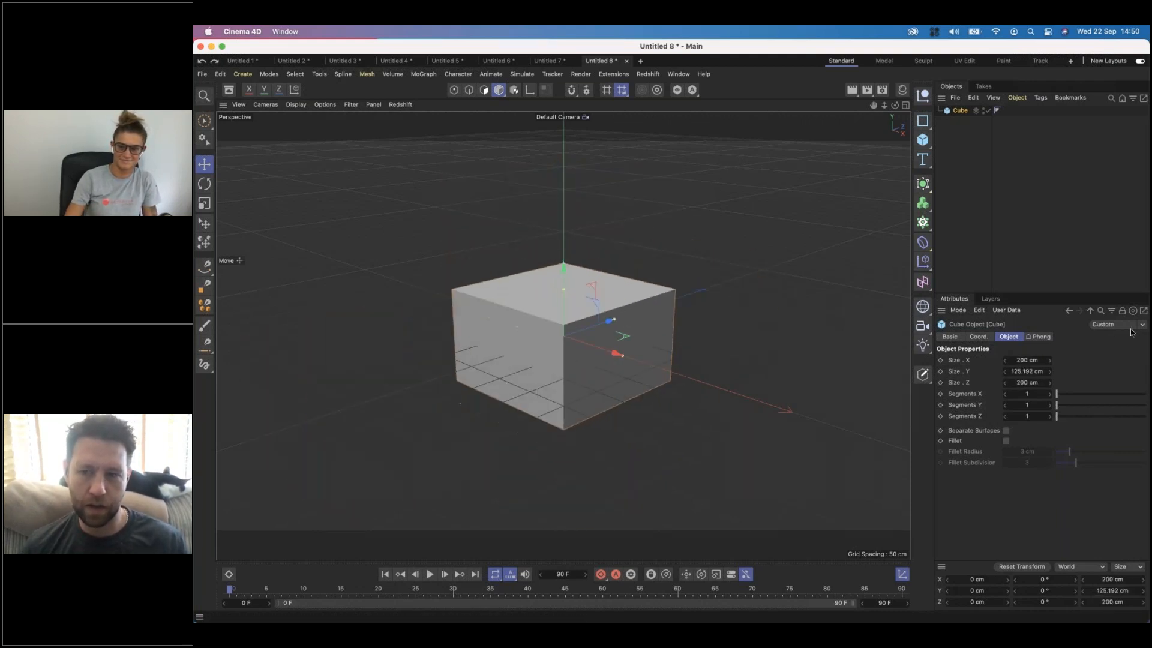
pyautogui.click(1136, 324)
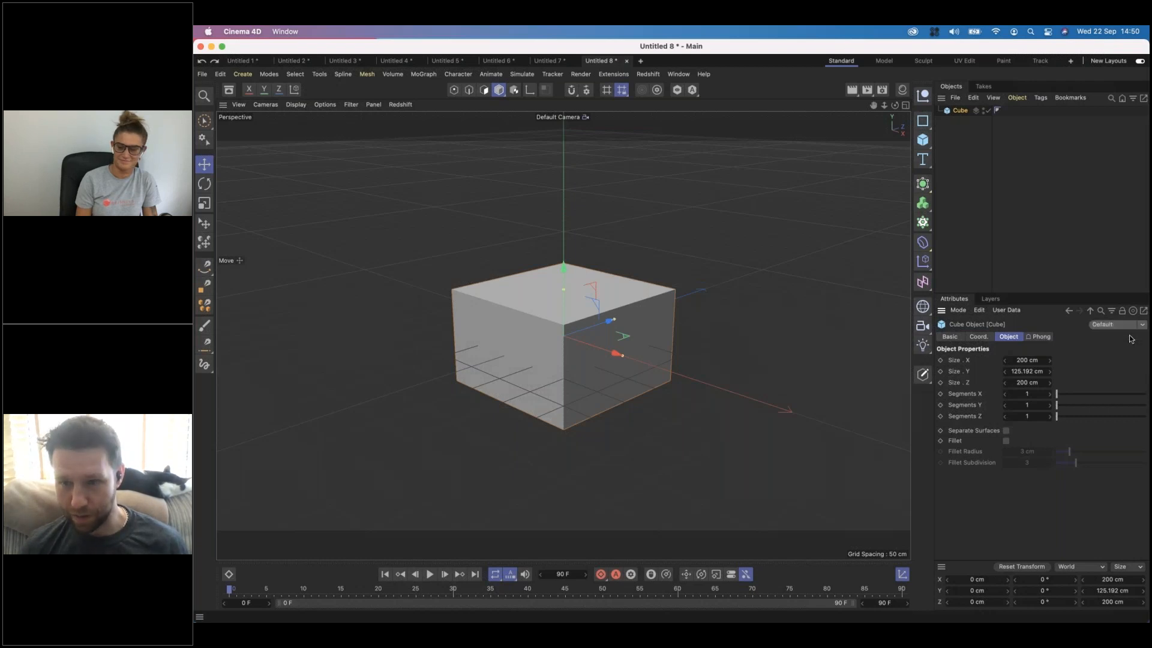
pyautogui.click(1107, 335)
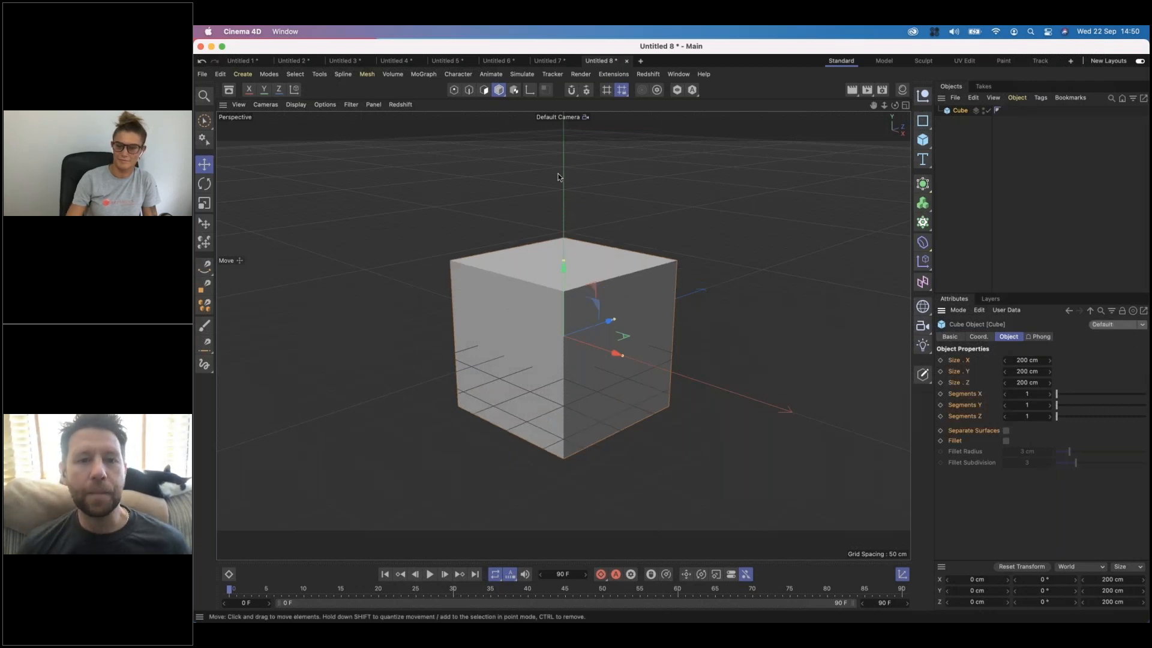
# Step: Try the component modes on the parametric cube and return to Model mode
pyautogui.click(468, 90)
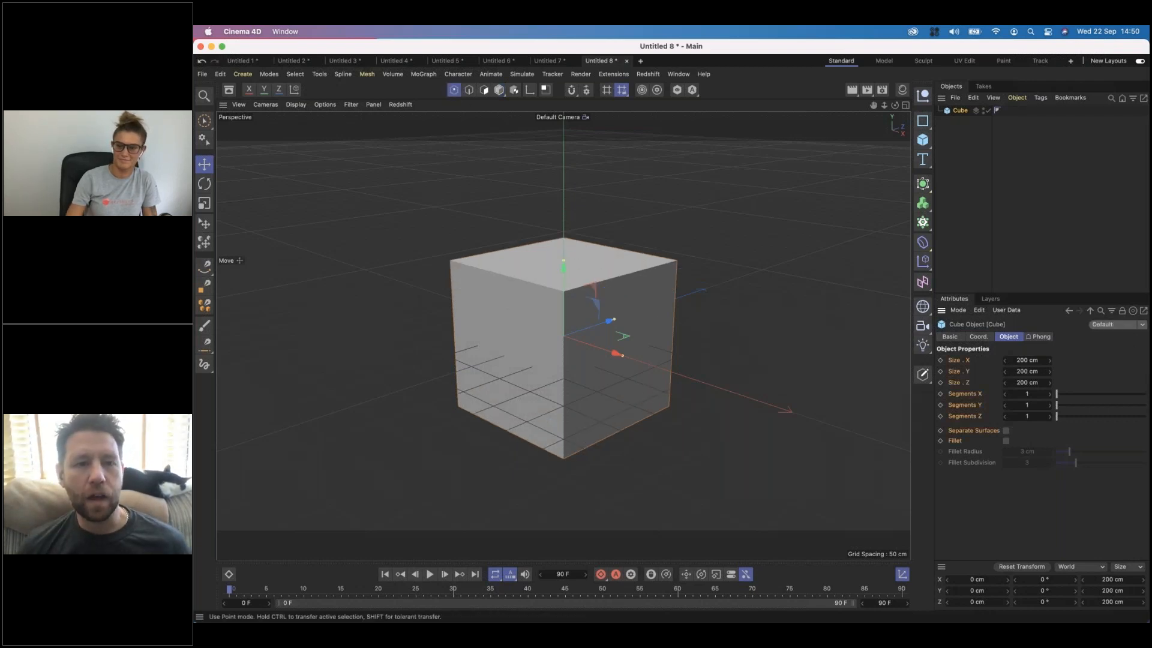
pyautogui.click(484, 91)
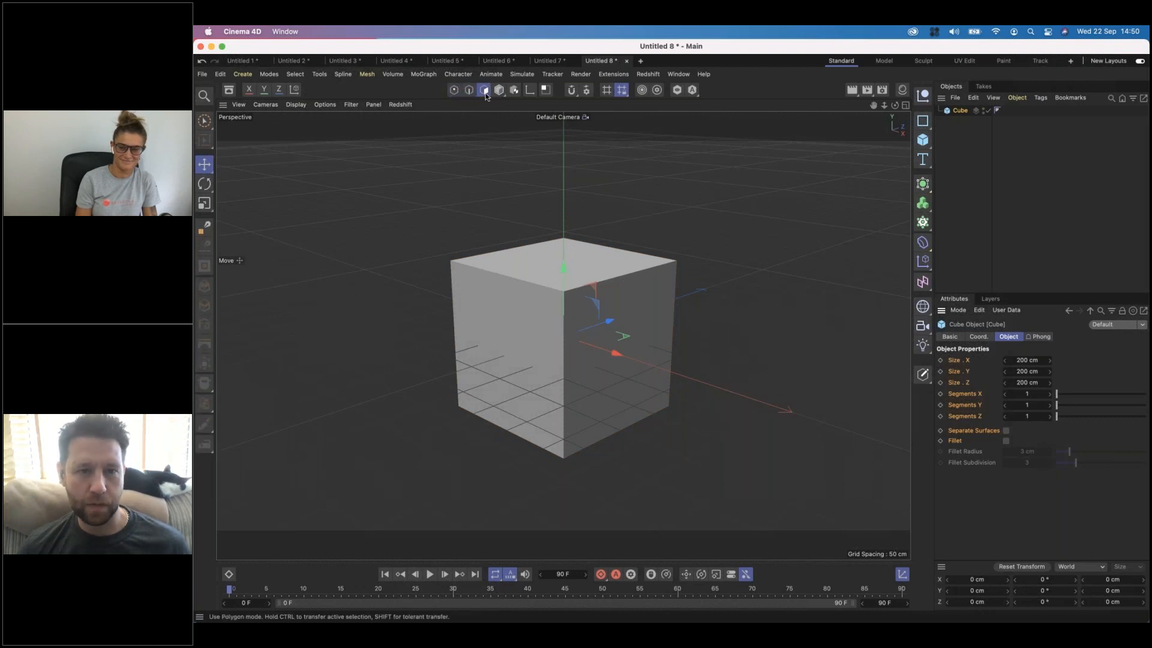
pyautogui.click(498, 91)
pyautogui.click(498, 92)
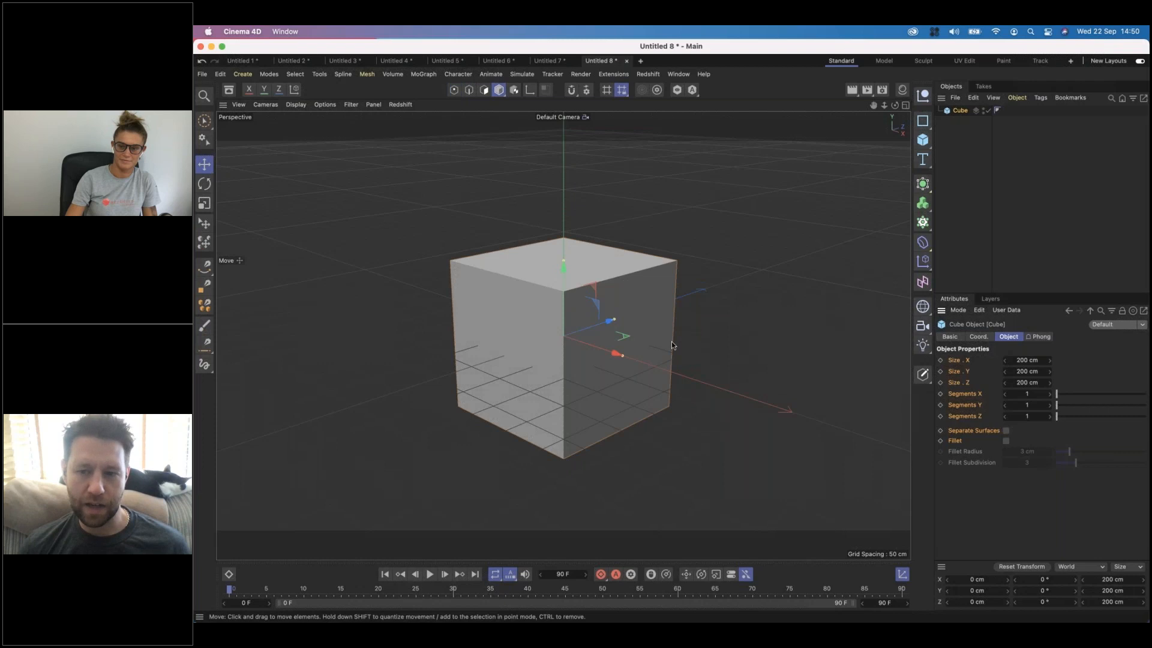
# Step: Convert the cube to an editable polygon object and cycle through its point, edge and polygon modes
pyautogui.click(922, 375)
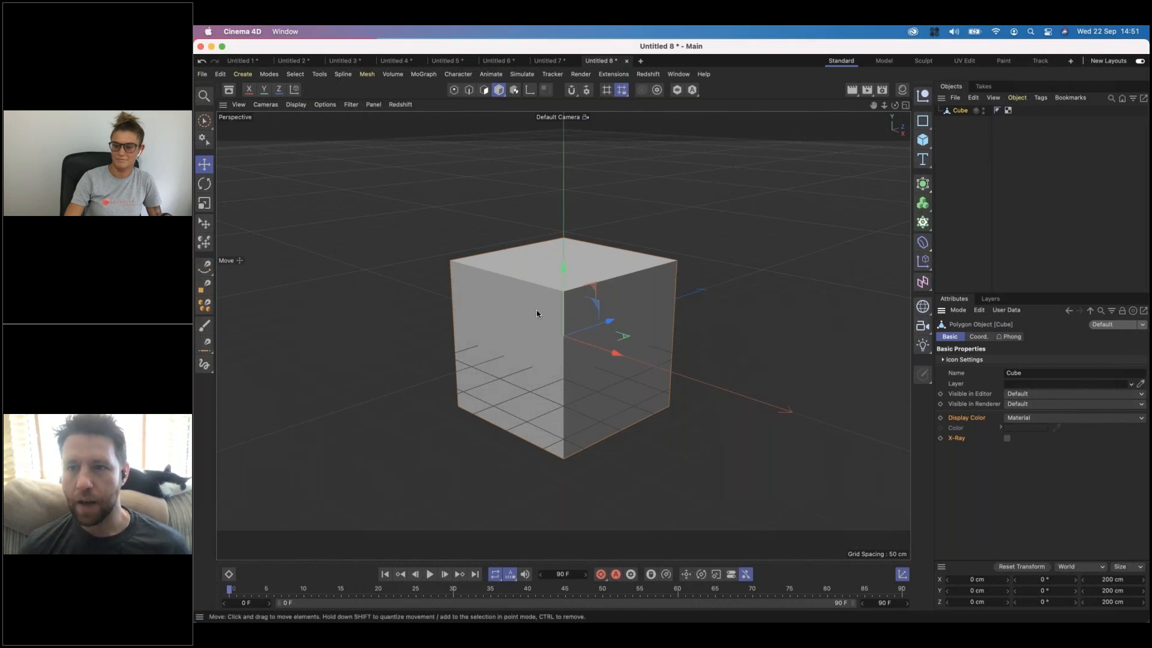
pyautogui.click(482, 92)
pyautogui.click(455, 91)
pyautogui.click(469, 91)
pyautogui.click(484, 92)
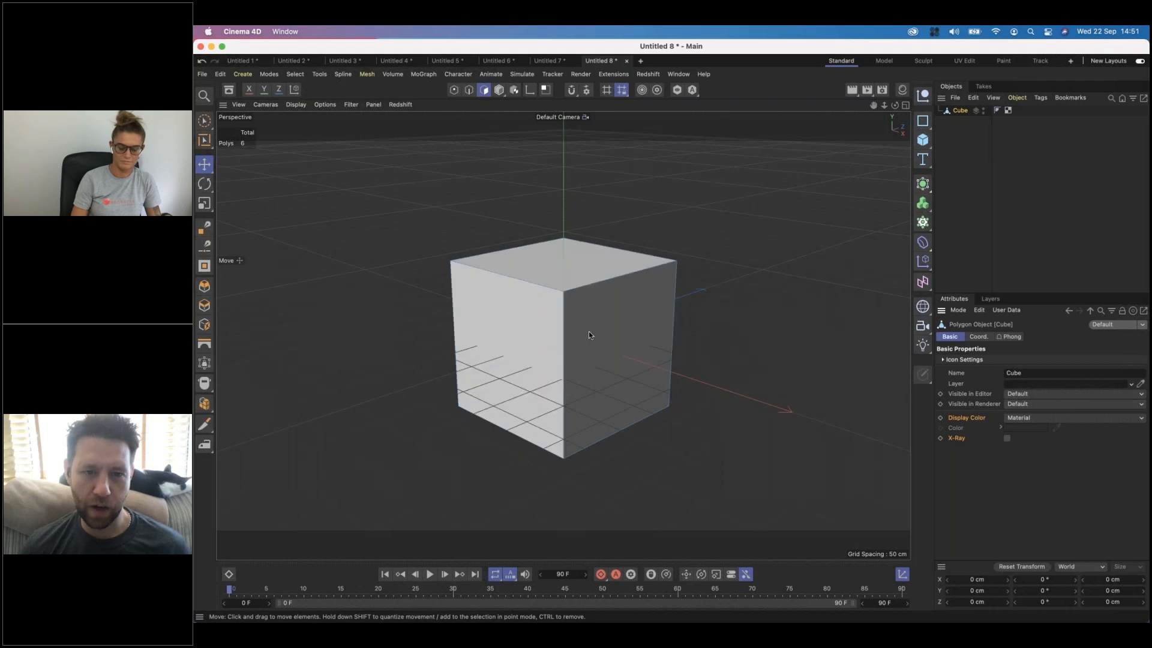
pyautogui.click(469, 91)
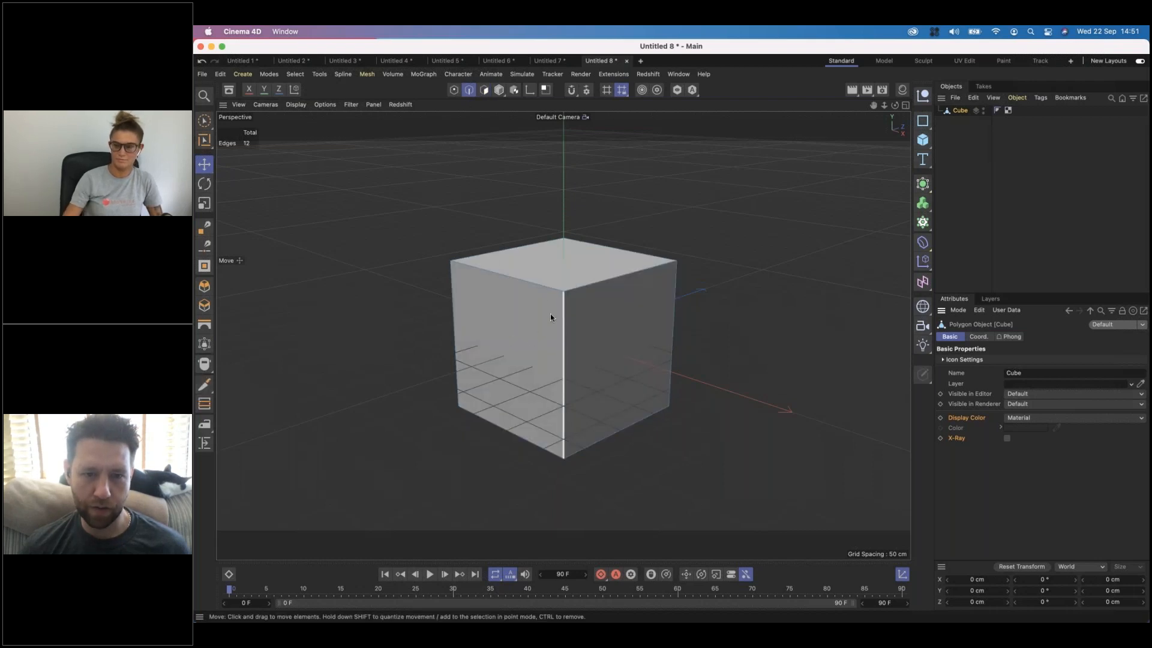
# Step: In point mode, lower the cube's upper left corner point to about 62 cm in Y
pyautogui.click(454, 89)
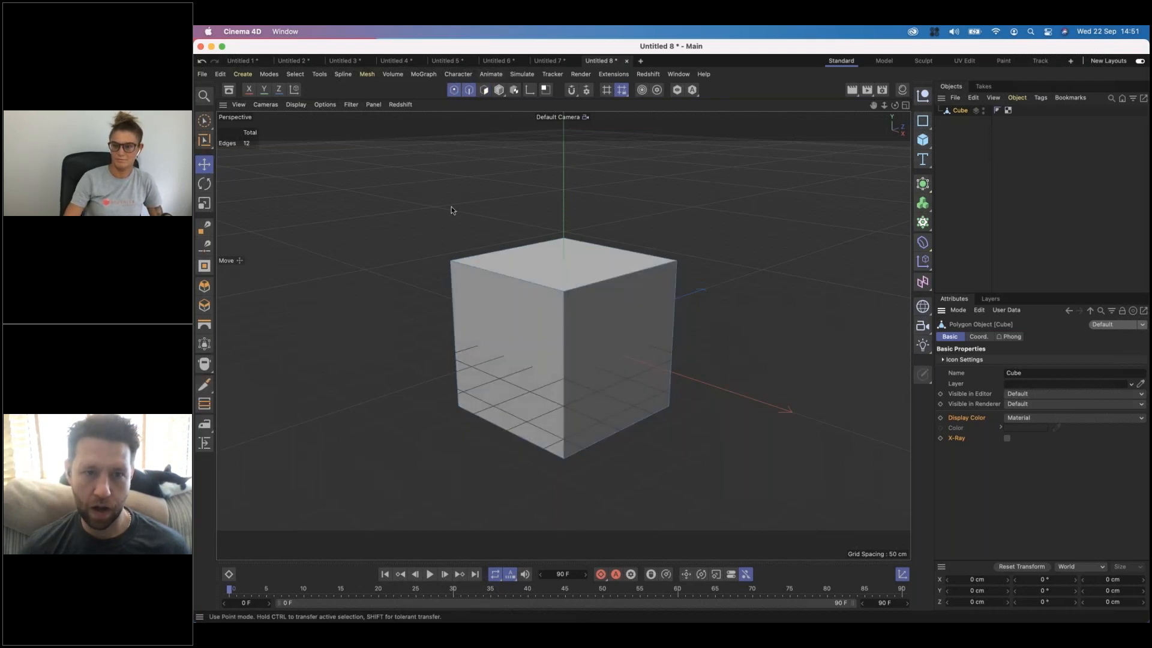
pyautogui.click(449, 260)
pyautogui.moveTo(447, 193); pyautogui.dragTo(444, 220)
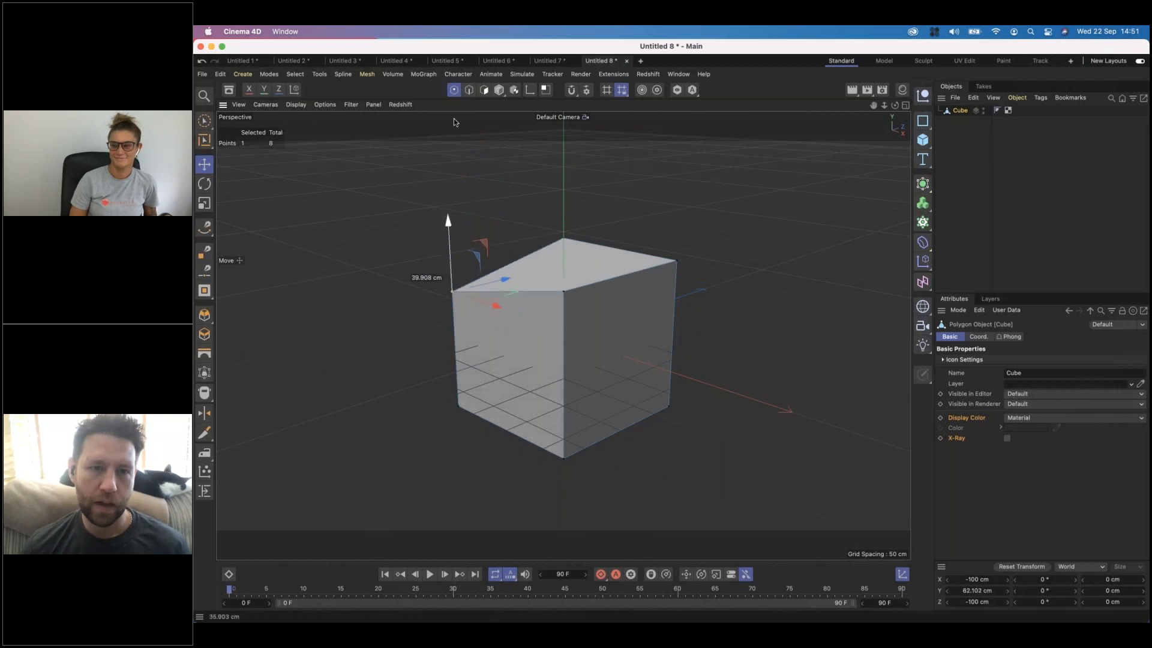
# Step: In edge mode, shift the cube's nearest vertical edge to about X 96 cm, Y -5 cm and Z -104 cm
pyautogui.click(469, 89)
pyautogui.click(567, 335)
pyautogui.moveTo(522, 378); pyautogui.dragTo(488, 380)
pyautogui.moveTo(555, 431)
pyautogui.mouseDown()
pyautogui.moveTo(556, 401)
pyautogui.moveTo(552, 420)
pyautogui.mouseUp()
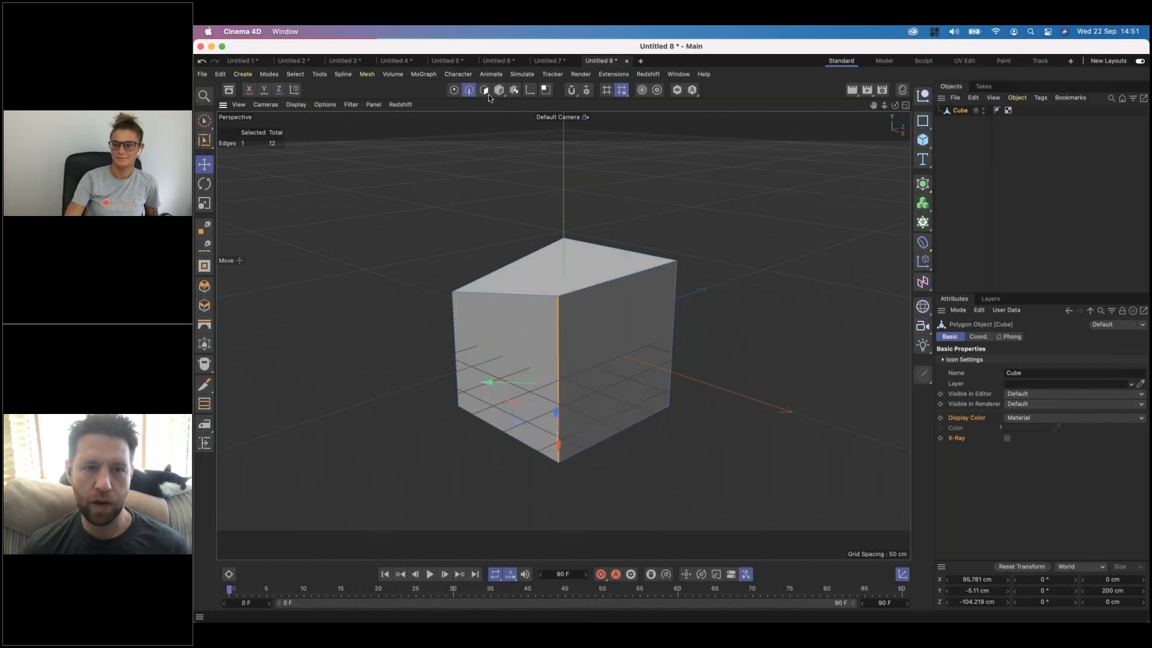
# Step: In polygon mode, raise the cube's top face to about 164 cm in Y
pyautogui.click(564, 264)
pyautogui.moveTo(549, 199); pyautogui.dragTo(543, 136)
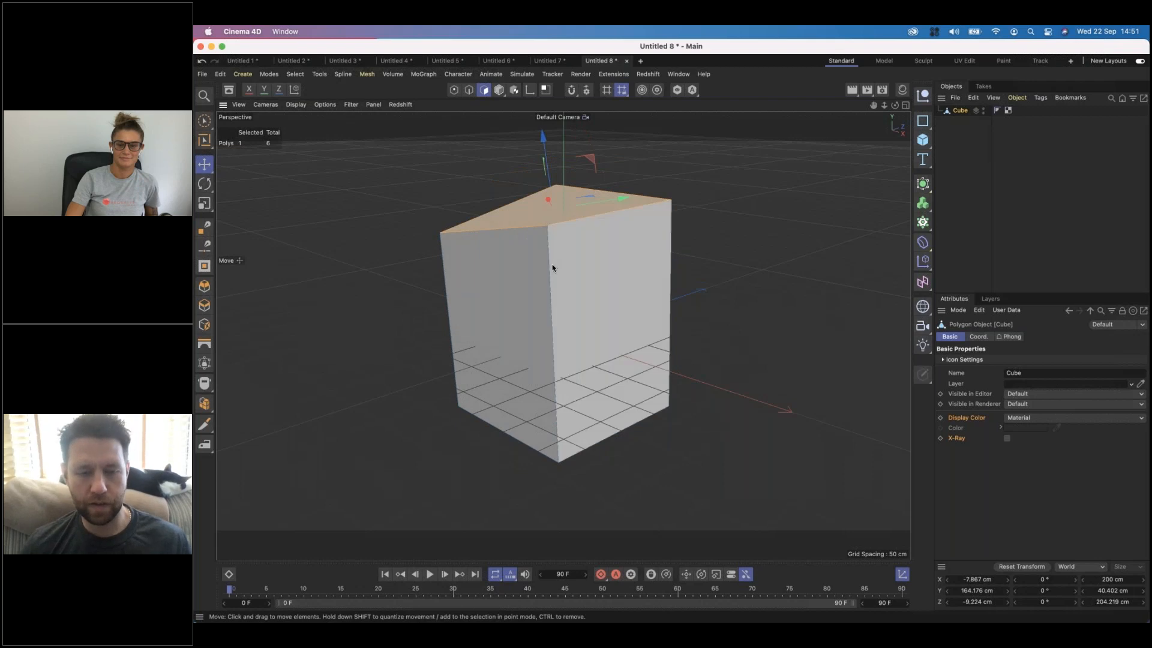
pyautogui.keyDown('alt'); pyautogui.moveTo(570, 257); pyautogui.dragTo(643, 250); pyautogui.keyUp('alt')
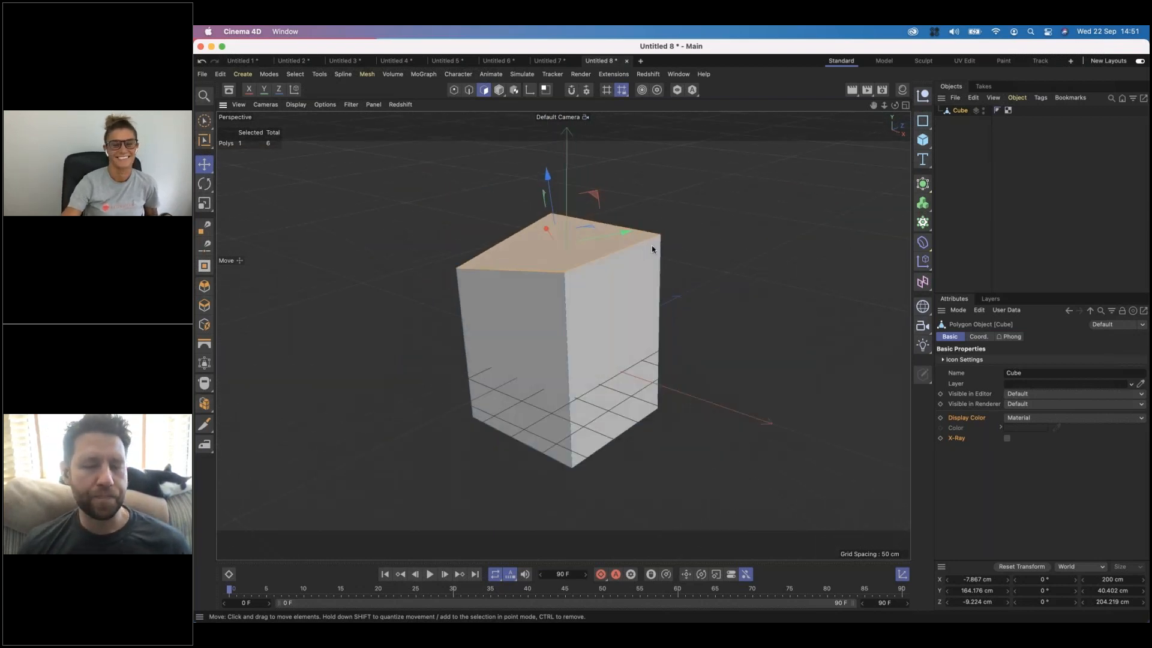
# Step: Compare the Model layout with the Standard layout and return to Standard
pyautogui.click(881, 61)
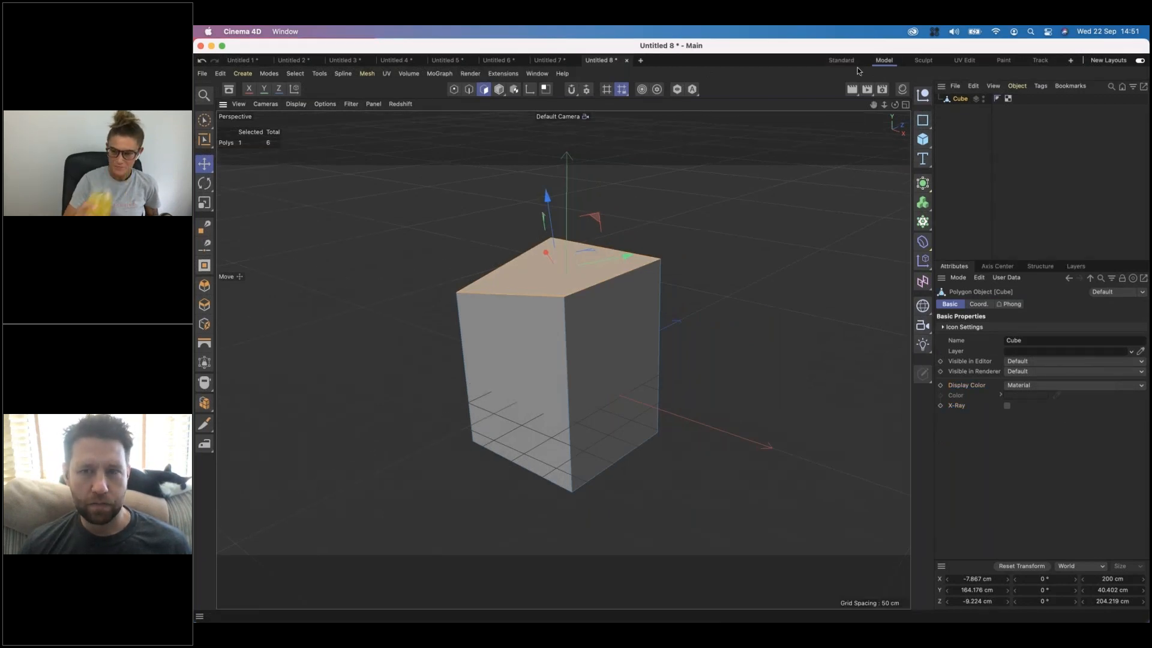
pyautogui.click(844, 61)
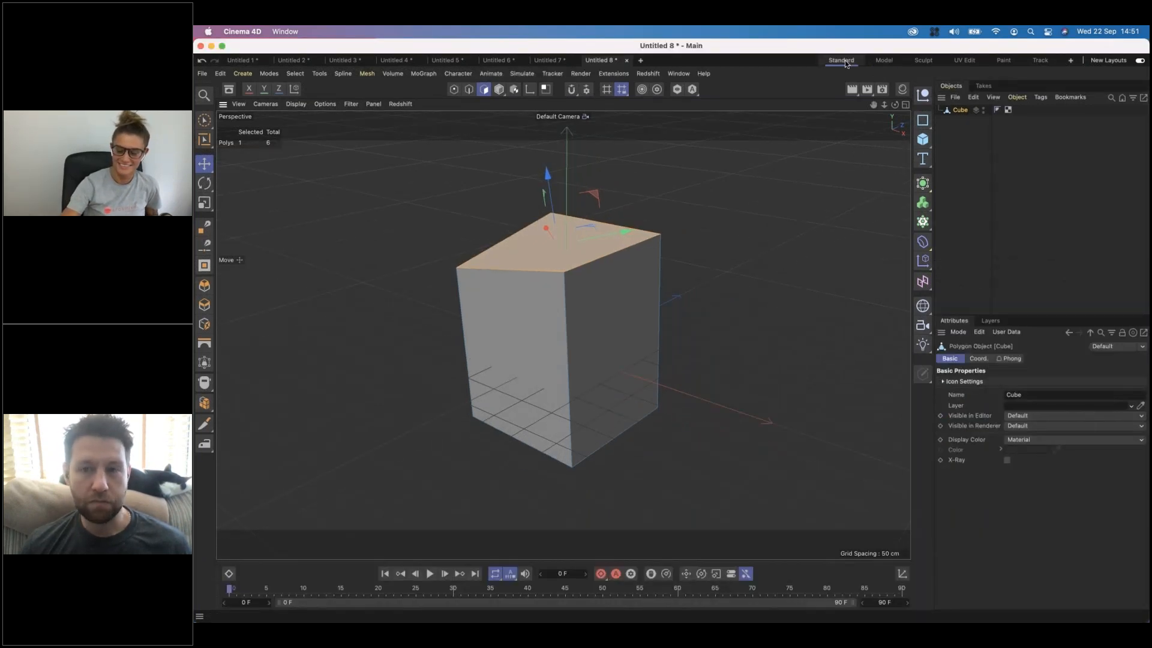
pyautogui.click(881, 60)
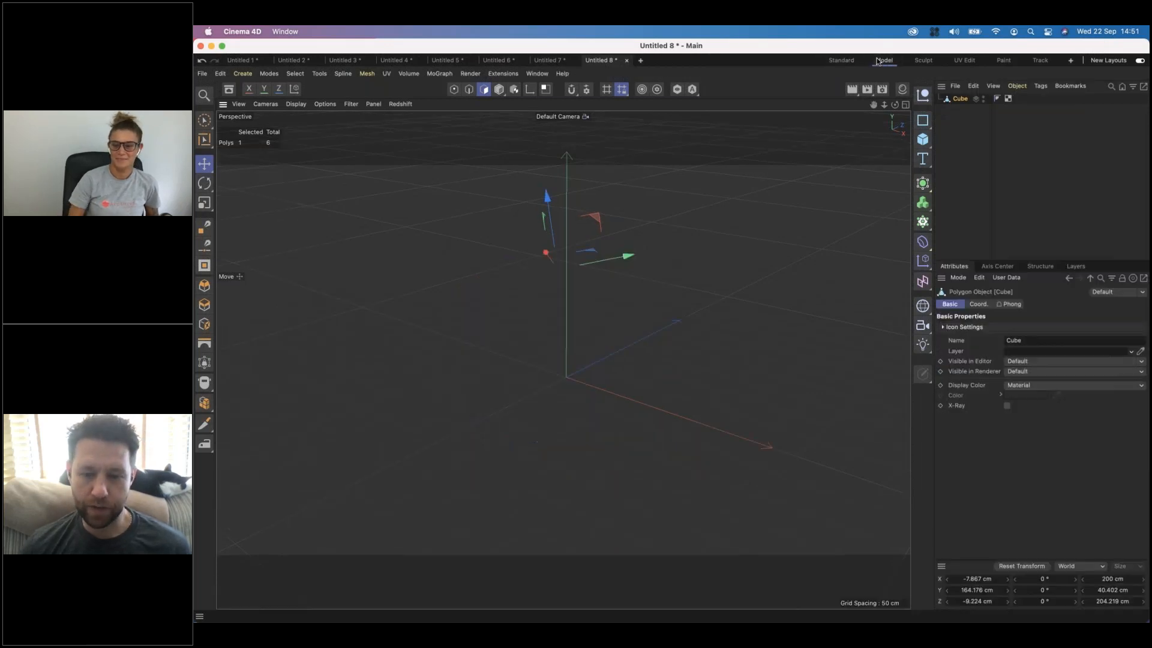
pyautogui.click(851, 58)
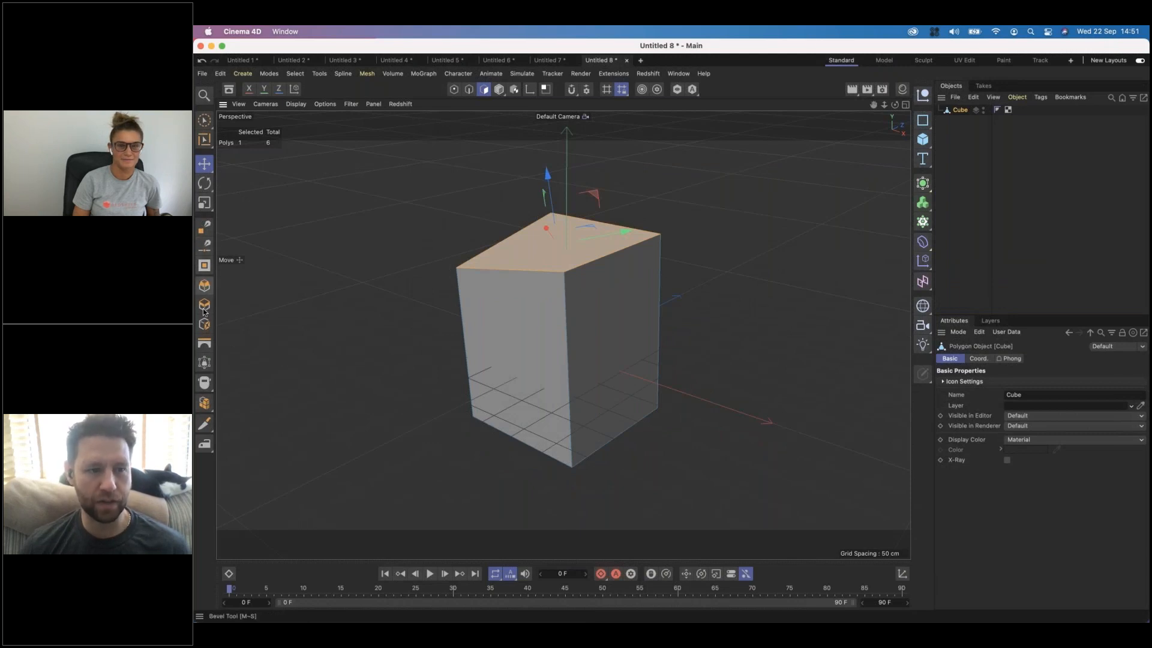
# Step: Extrude the polygon on the cube's right side outward by about 106 cm
pyautogui.click(614, 314)
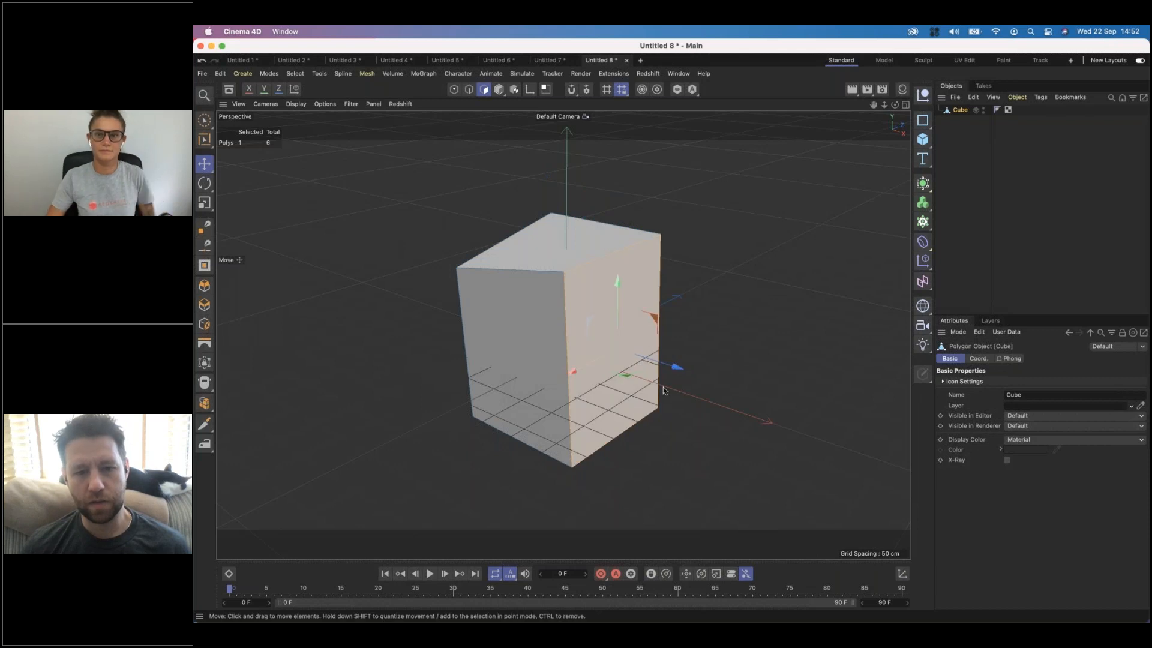
pyautogui.click(205, 307)
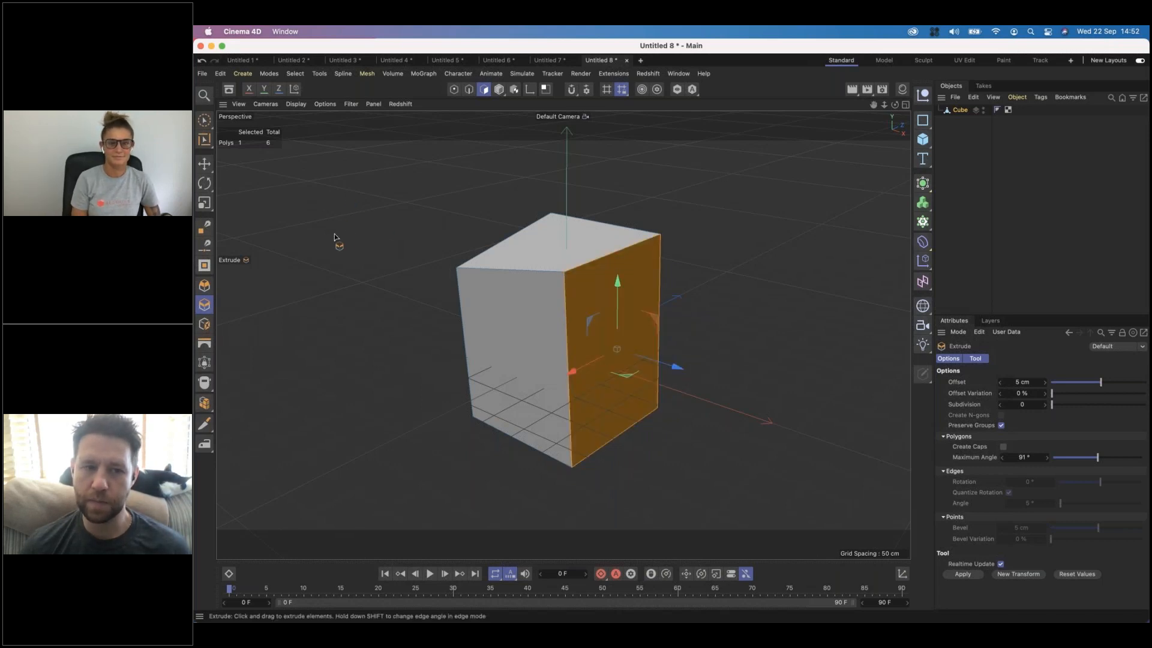
pyautogui.moveTo(611, 331); pyautogui.dragTo(696, 333)
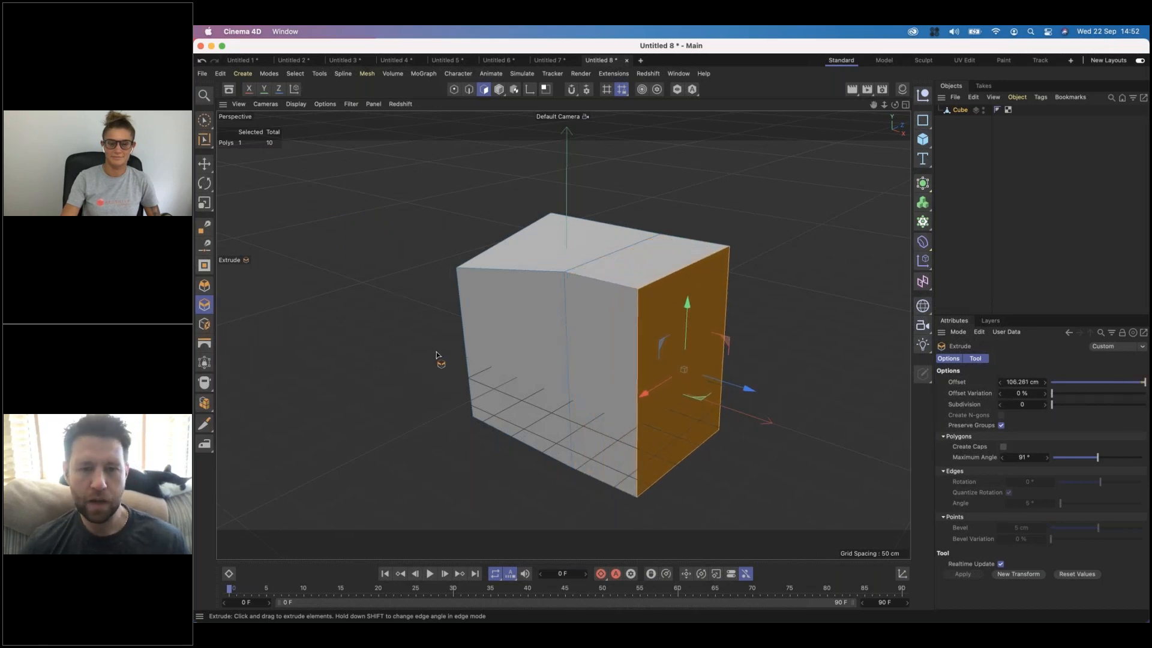
# Step: Extrude the same end polygon again by about 112.5 cm, and once more with a 0 cm offset
pyautogui.keyDown('alt'); pyautogui.moveTo(459, 341); pyautogui.dragTo(382, 239); pyautogui.keyUp('alt')
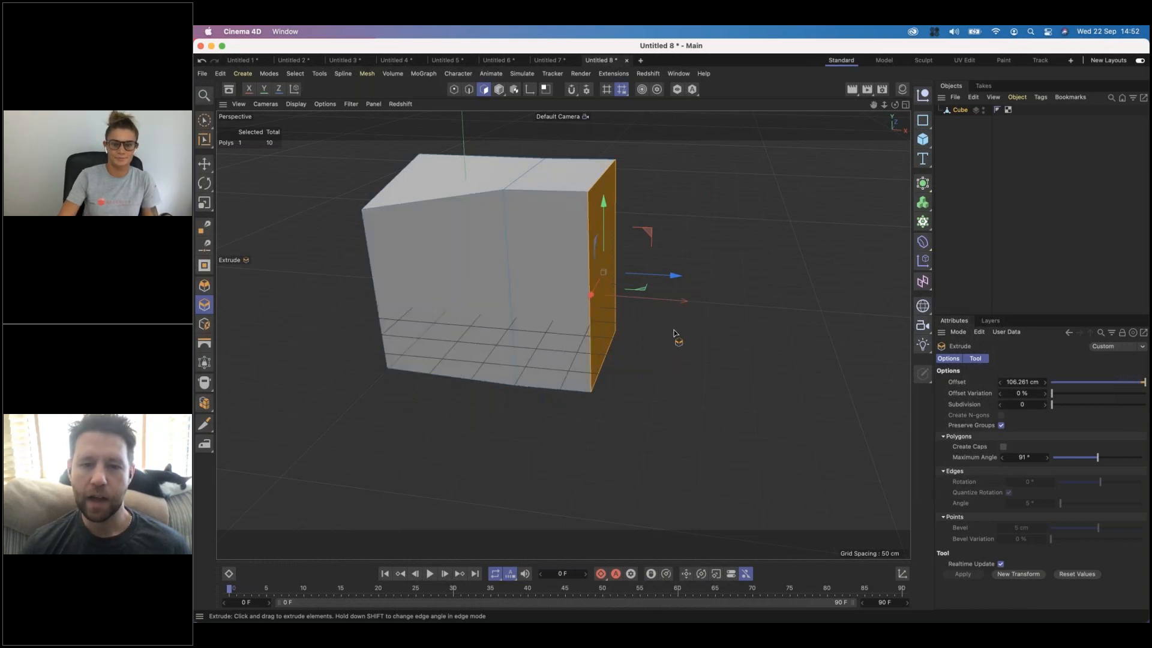
pyautogui.moveTo(674, 333); pyautogui.dragTo(671, 333)
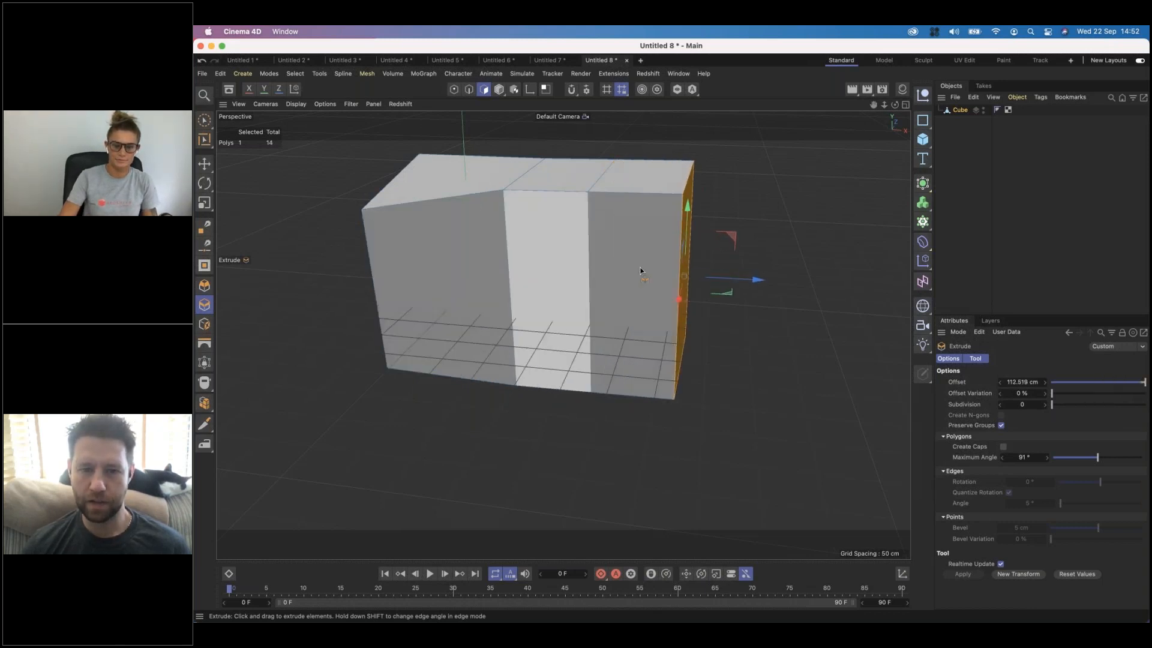
pyautogui.moveTo(737, 281); pyautogui.dragTo(655, 290)
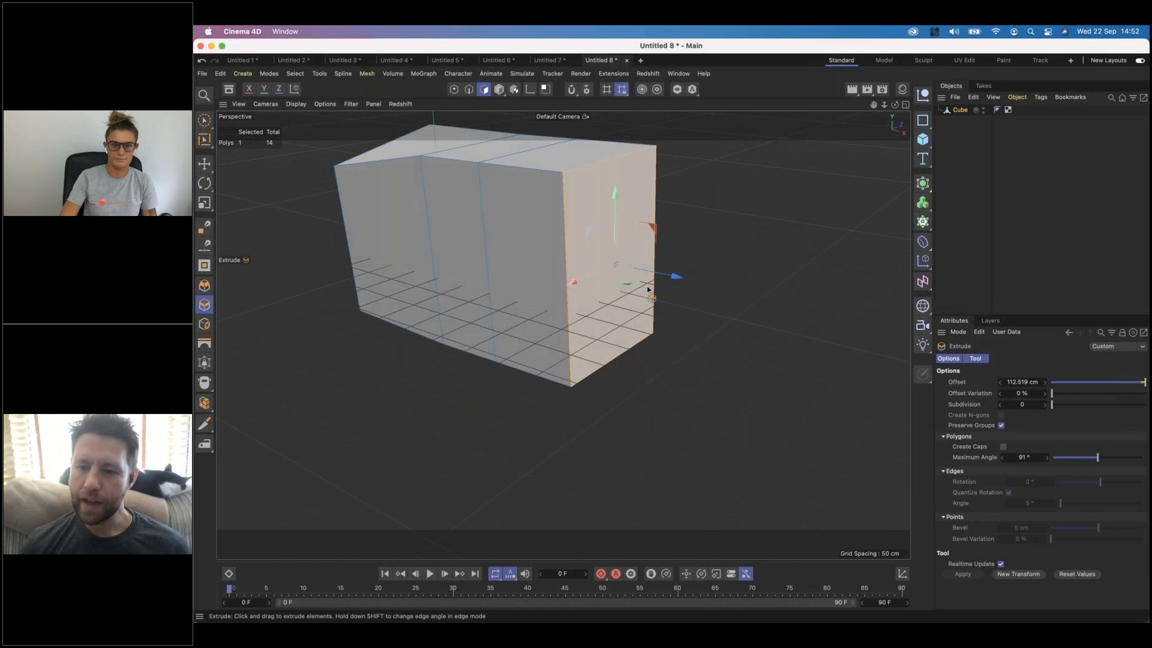
pyautogui.click(458, 266)
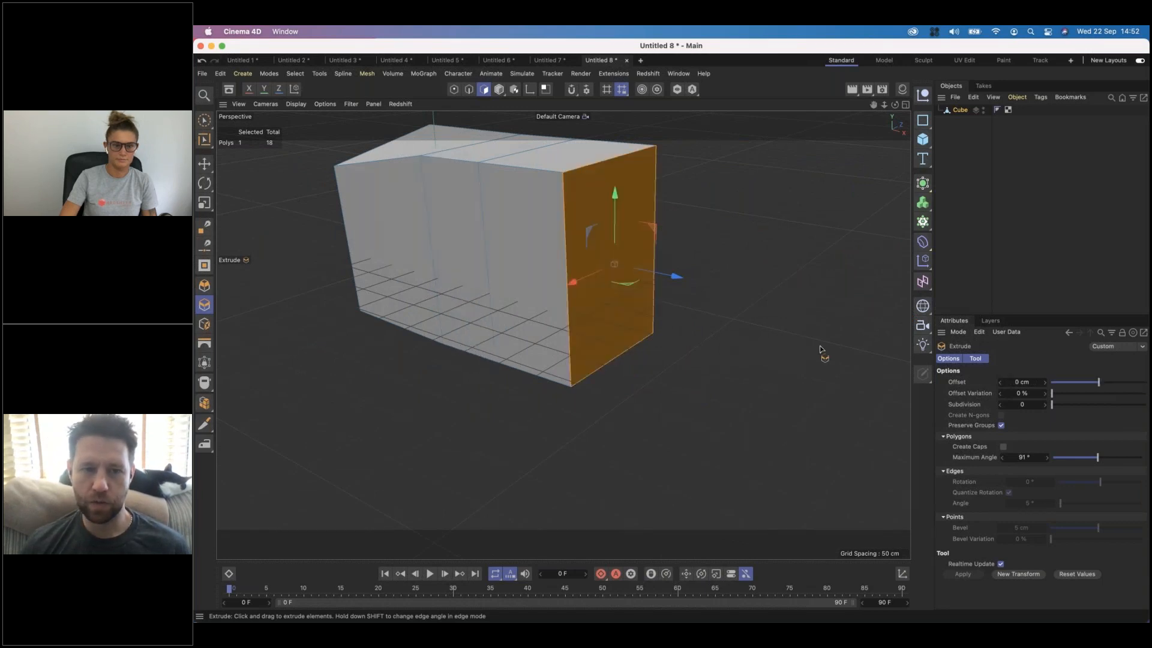
# Step: Extrude the top polygon of the outermost segment upward with an offset of 100 cm, and increase that offset slightly
pyautogui.click(541, 152)
pyautogui.keyDown('alt'); pyautogui.moveTo(549, 273); pyautogui.dragTo(660, 324); pyautogui.keyUp('alt')
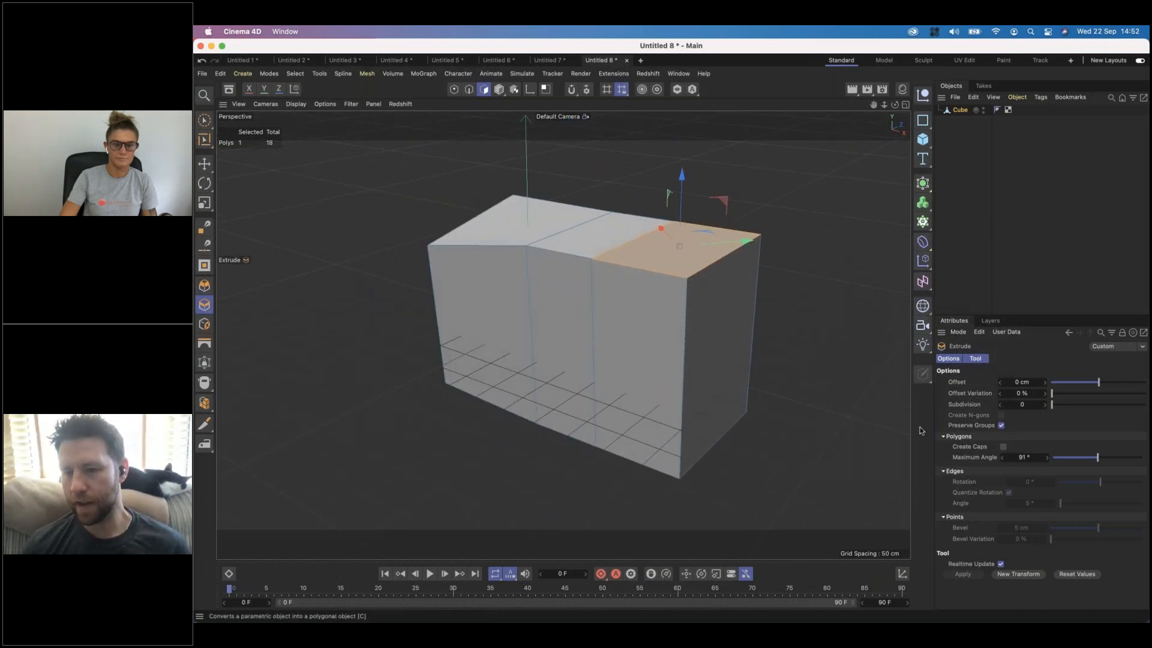
pyautogui.moveTo(1017, 308); pyautogui.dragTo(1017, 299)
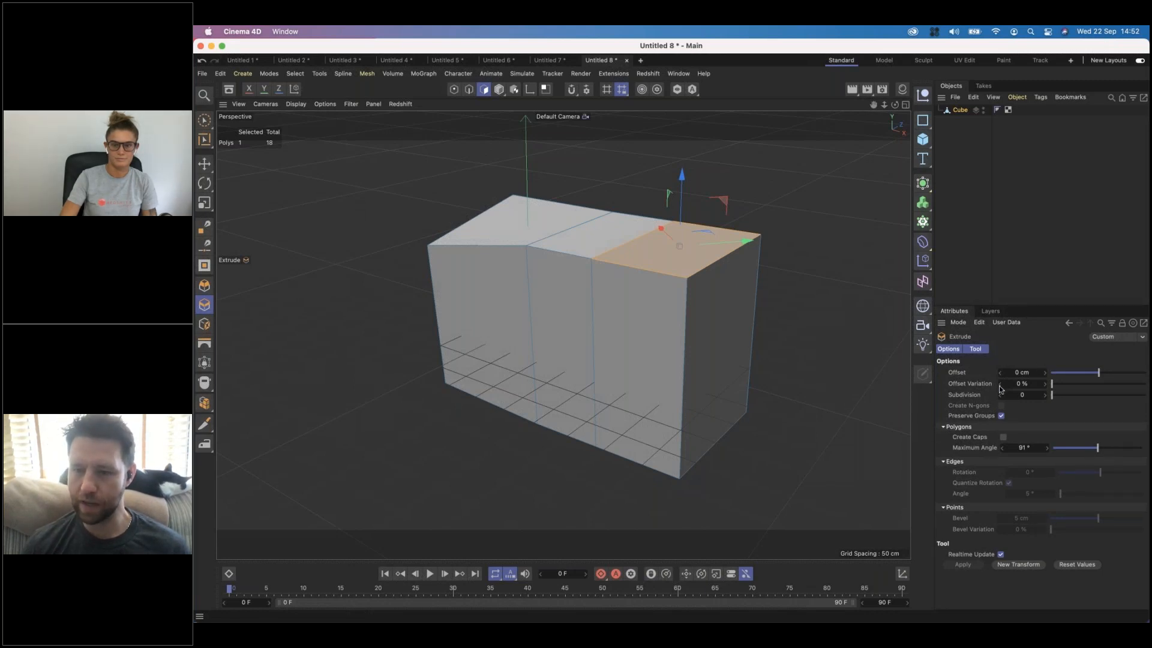
pyautogui.moveTo(1099, 374); pyautogui.dragTo(1143, 373)
pyautogui.doubleClick(1015, 372)
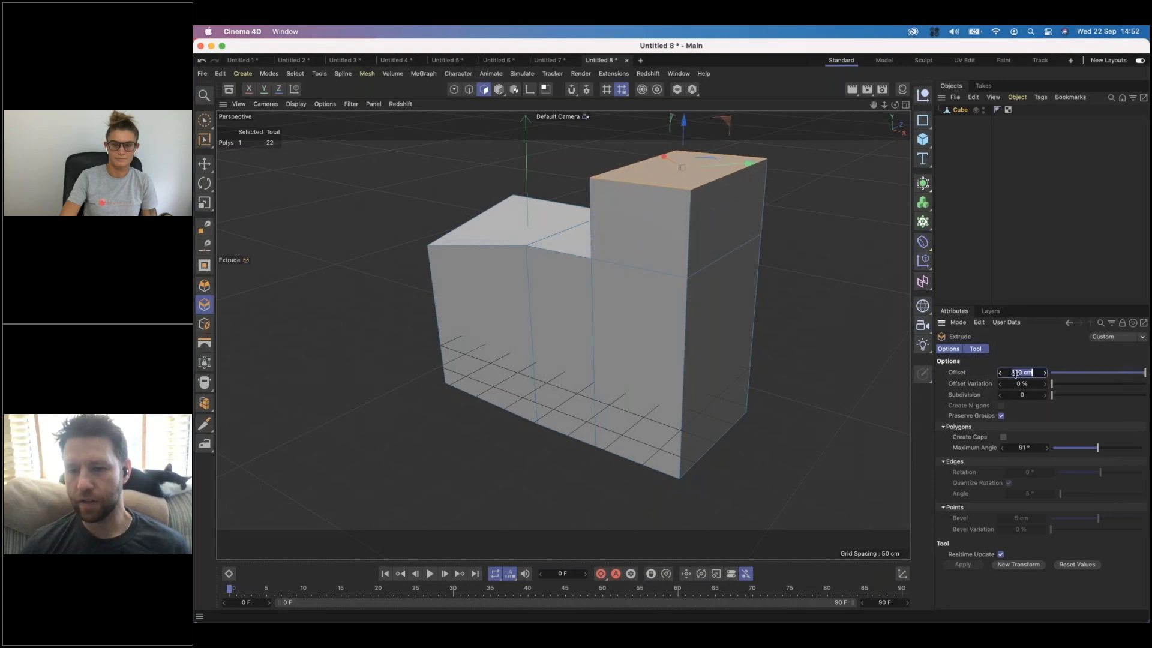
pyautogui.click(1016, 373)
pyautogui.scroll(7, 1019, 374)
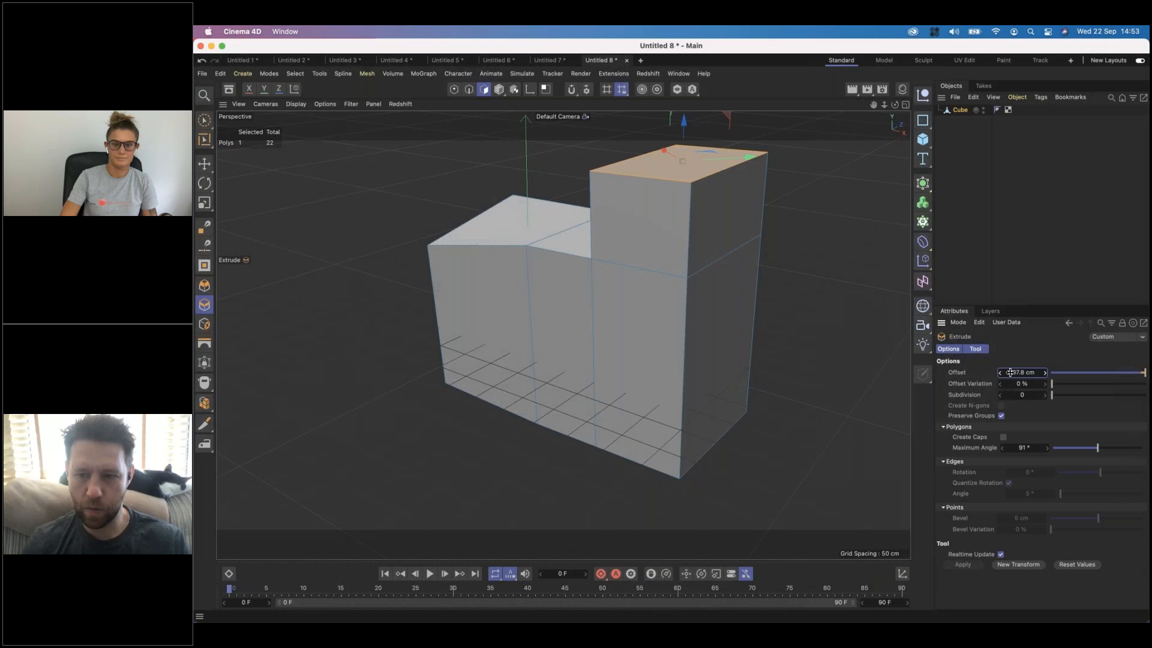
# Step: Set the extrusion offset of the tower's top polygon to 250 cm and extrude the same polygon upward once more by that amount
pyautogui.doubleClick(1011, 372)
pyautogui.press('Tab')
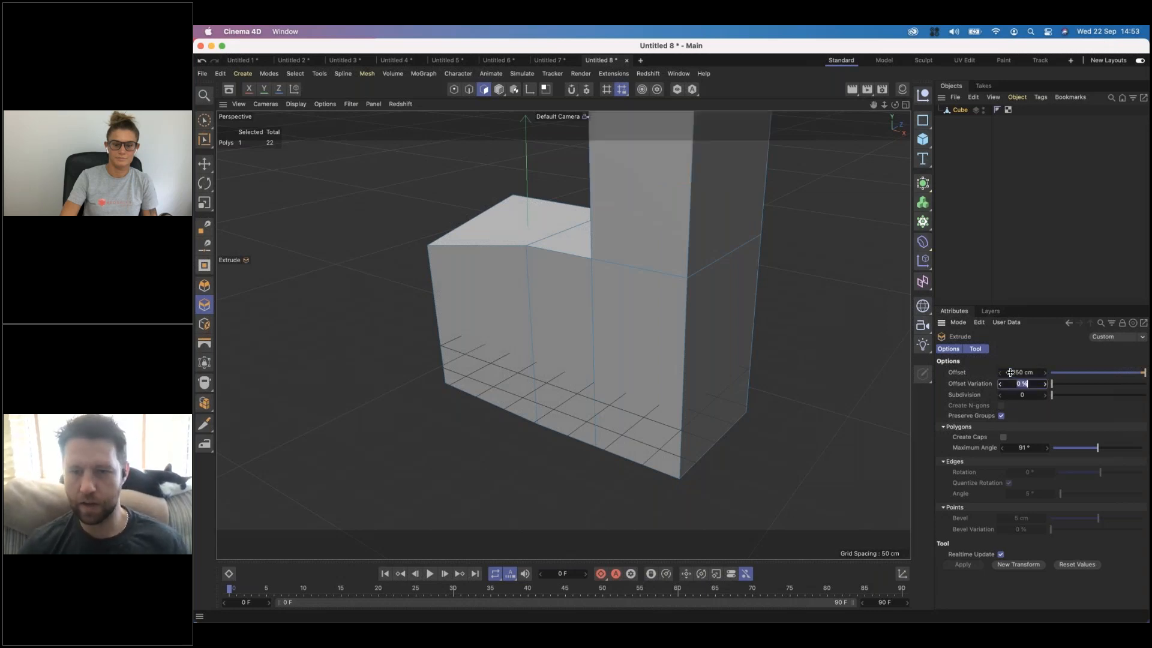
pyautogui.keyDown('alt'); pyautogui.moveTo(807, 314); pyautogui.dragTo(667, 327, button='right'); pyautogui.keyUp('alt')
pyautogui.keyDown('alt'); pyautogui.moveTo(563, 334); pyautogui.dragTo(706, 355); pyautogui.keyUp('alt')
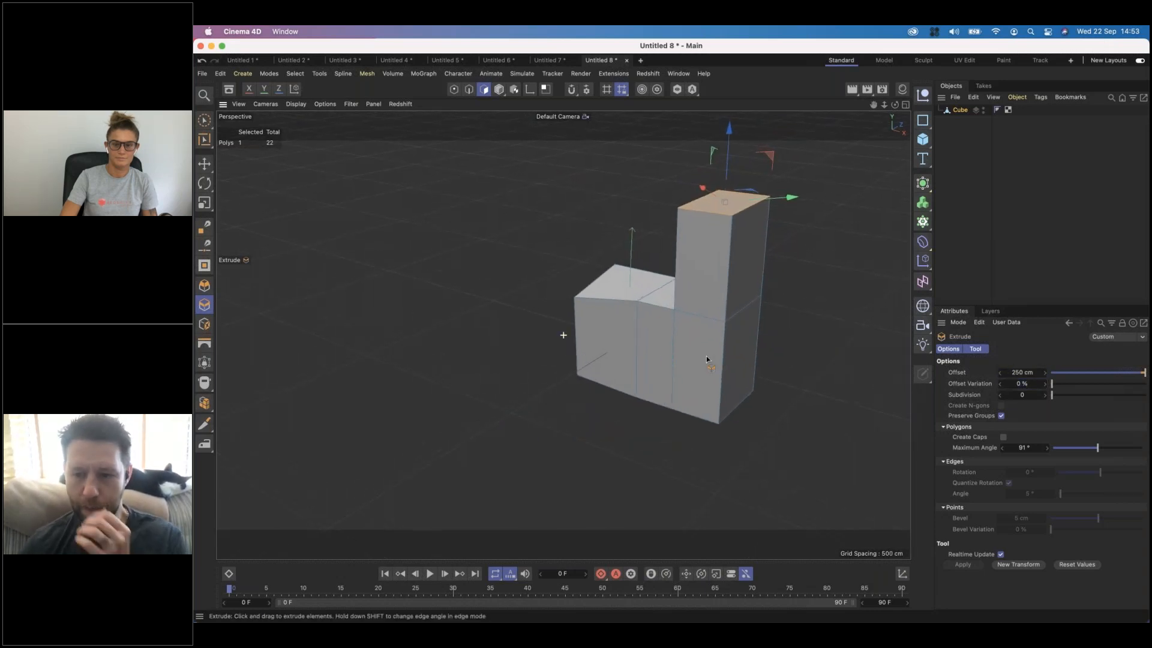
pyautogui.click(1014, 566)
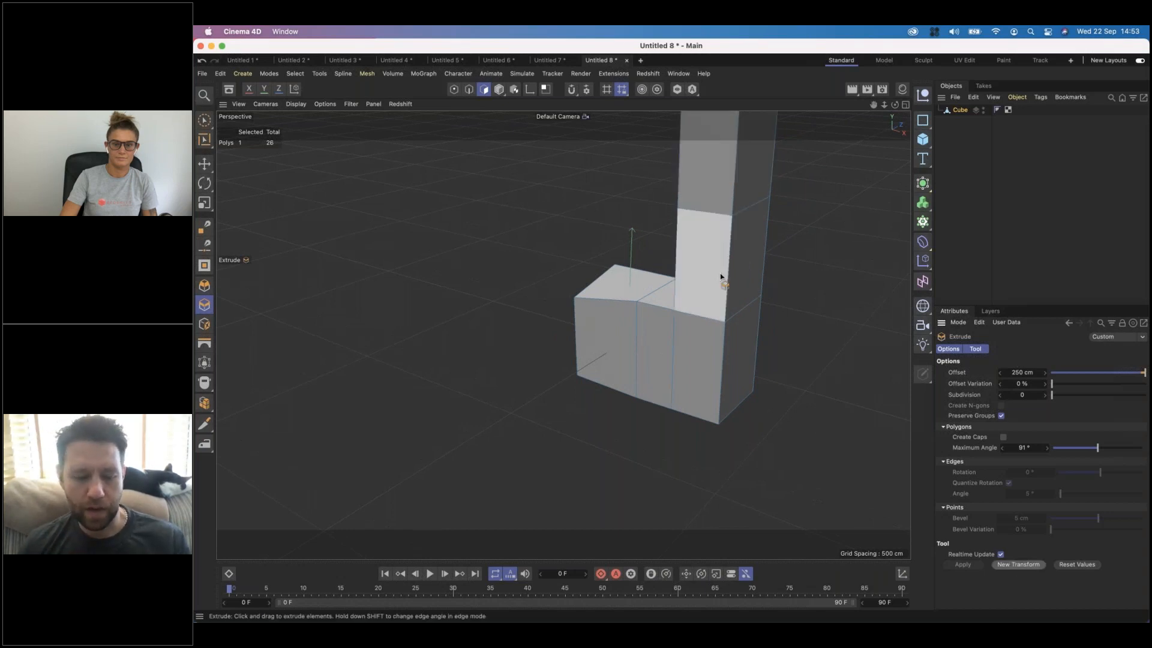
# Step: Extrude the outer side polygon of the tower's topmost segment sideways by 250 cm
pyautogui.scroll(-5, 663, 287)
pyautogui.click(738, 217)
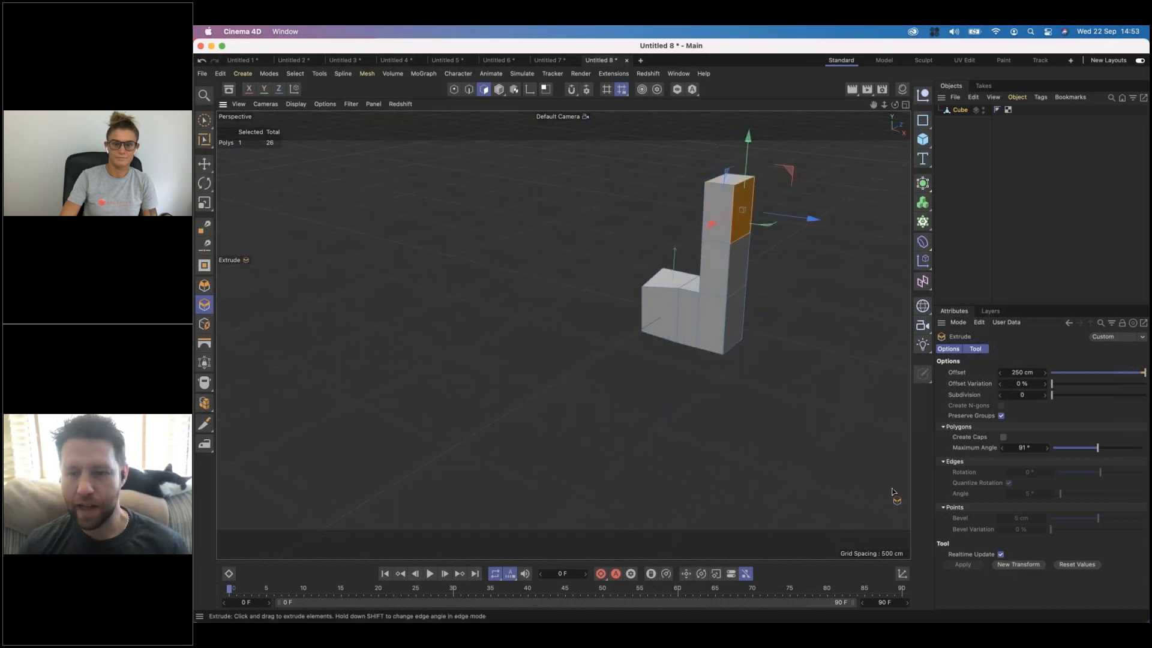
pyautogui.click(1020, 565)
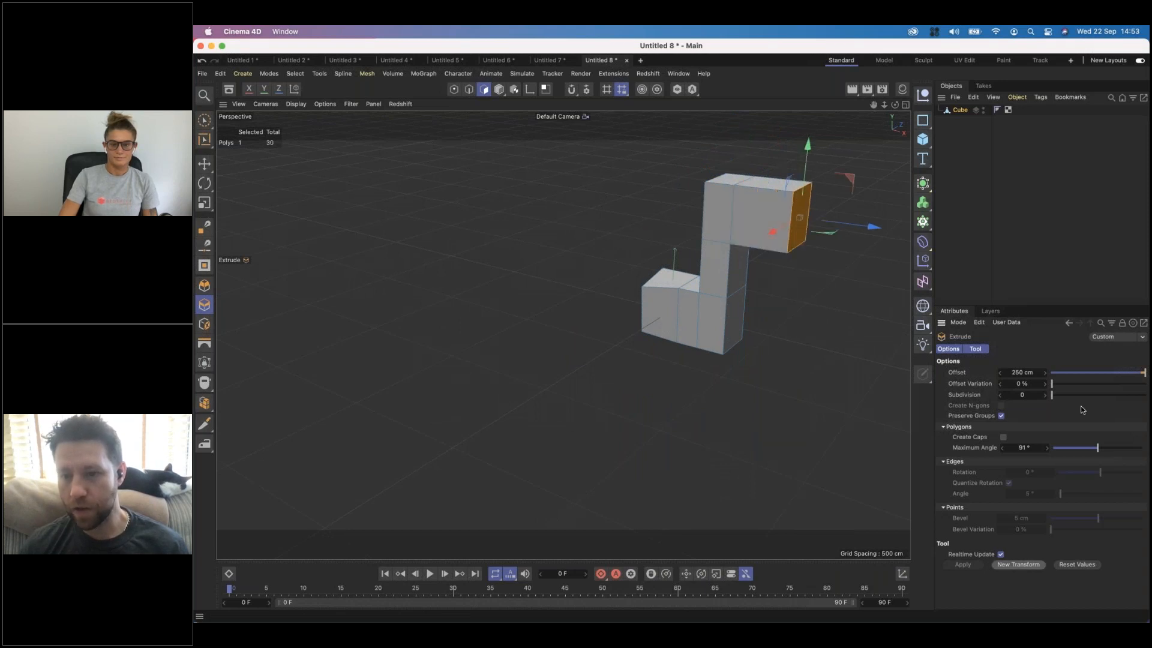
# Step: Inset the arm's end polygon, undo the first small inset, and enlarge the polygon beyond its outline with an offset of about -173 cm
pyautogui.keyDown('alt'); pyautogui.moveTo(615, 291); pyautogui.dragTo(537, 274, button='middle'); pyautogui.keyUp('alt')
pyautogui.keyDown('alt'); pyautogui.moveTo(538, 276); pyautogui.dragTo(725, 222); pyautogui.keyUp('alt')
pyautogui.keyDown('alt'); pyautogui.moveTo(558, 237); pyautogui.dragTo(508, 297, button='middle'); pyautogui.keyUp('alt')
pyautogui.keyDown('alt'); pyautogui.moveTo(471, 276); pyautogui.dragTo(629, 304); pyautogui.keyUp('alt')
pyautogui.keyDown('alt'); pyautogui.moveTo(635, 296); pyautogui.dragTo(693, 288, button='right'); pyautogui.keyUp('alt')
pyautogui.moveTo(692, 288)
pyautogui.keyDown('alt'); pyautogui.mouseDown()
pyautogui.moveTo(600, 281)
pyautogui.moveTo(687, 282)
pyautogui.mouseUp(); pyautogui.keyUp('alt')
pyautogui.keyDown('alt'); pyautogui.moveTo(602, 293); pyautogui.dragTo(627, 273); pyautogui.keyUp('alt')
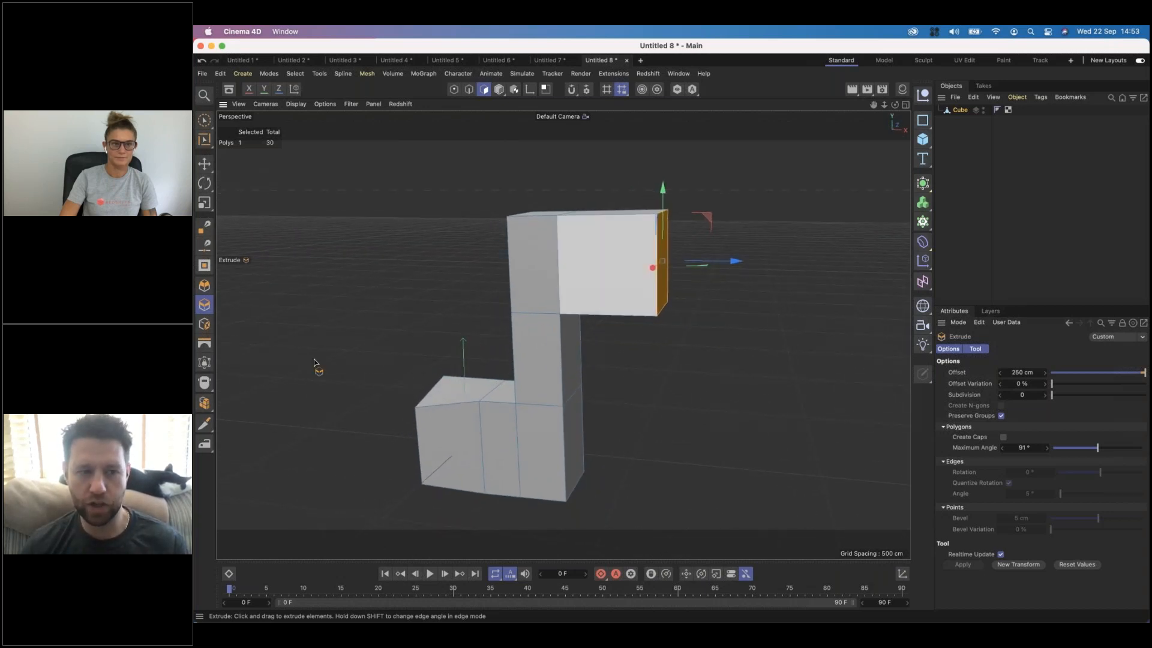
pyautogui.click(205, 325)
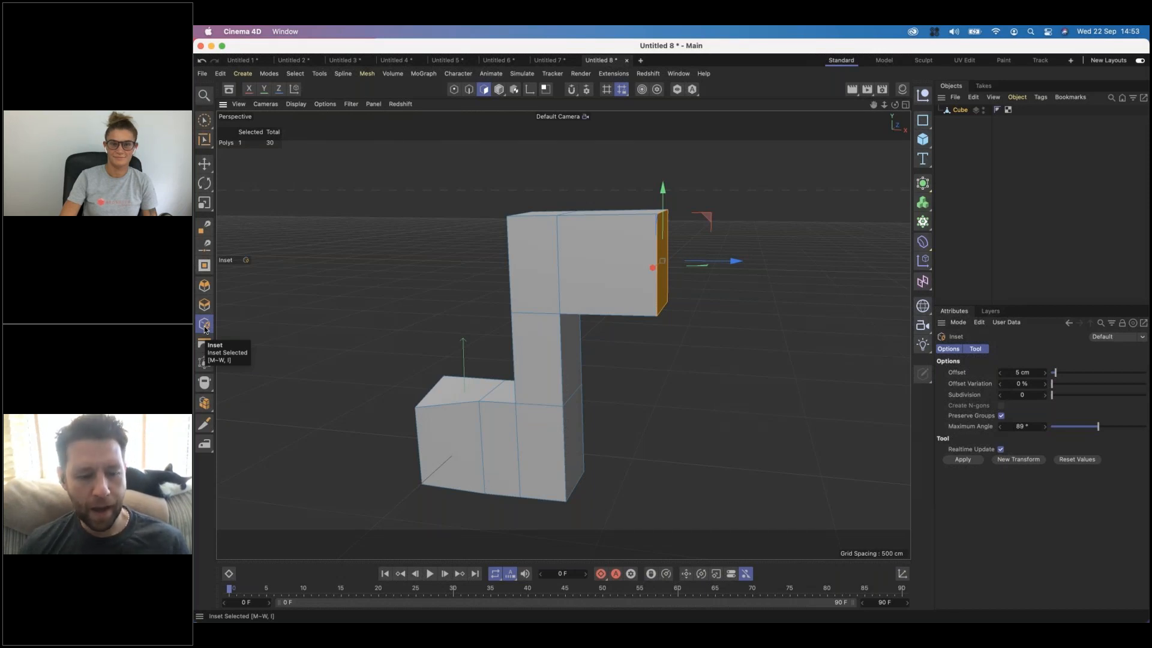
pyautogui.keyDown('alt'); pyautogui.moveTo(517, 304); pyautogui.dragTo(481, 309); pyautogui.keyUp('alt')
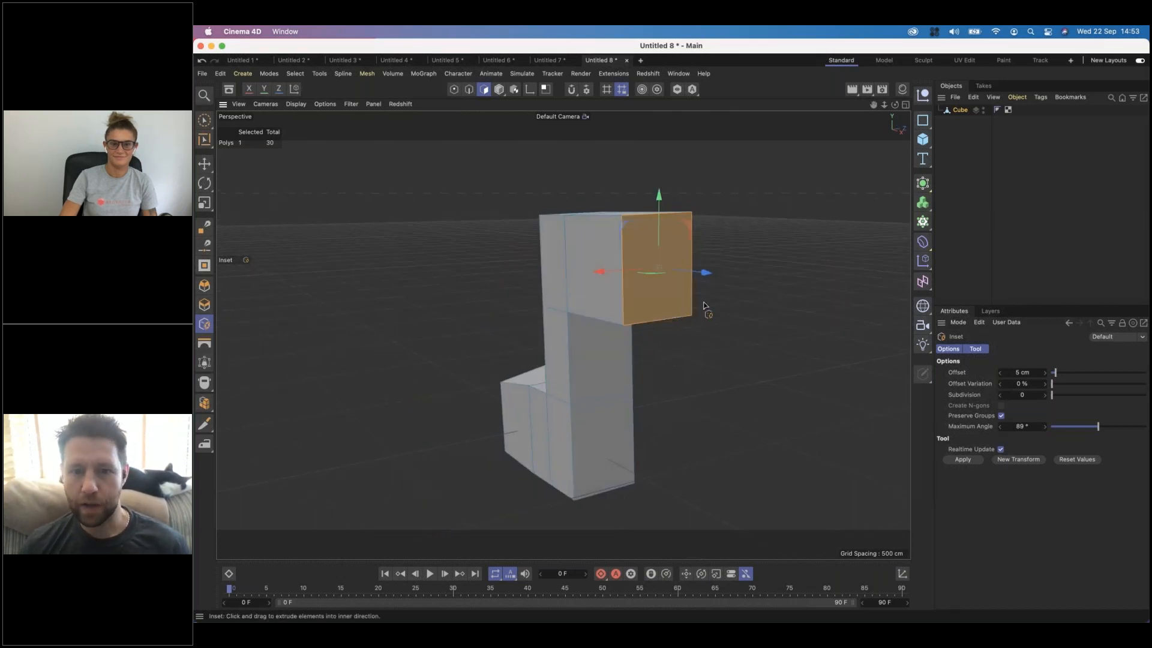
pyautogui.moveTo(810, 313); pyautogui.dragTo(671, 332)
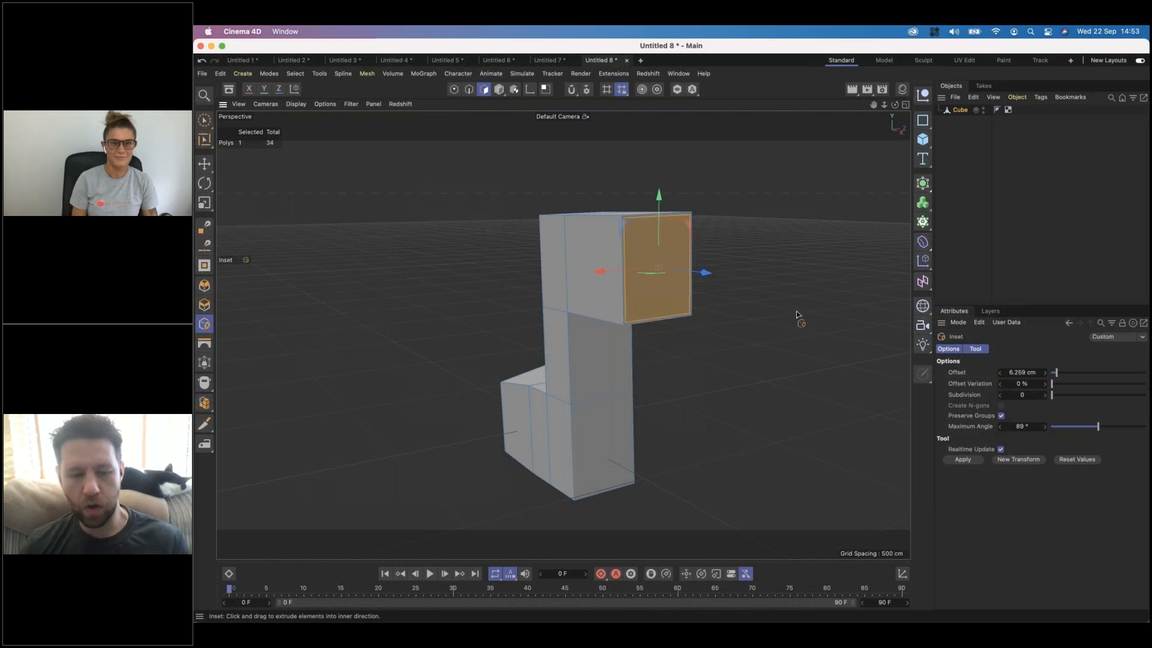
pyautogui.press('super+z')
pyautogui.moveTo(837, 273)
pyautogui.mouseDown()
pyautogui.moveTo(671, 331)
pyautogui.moveTo(831, 276)
pyautogui.mouseUp()
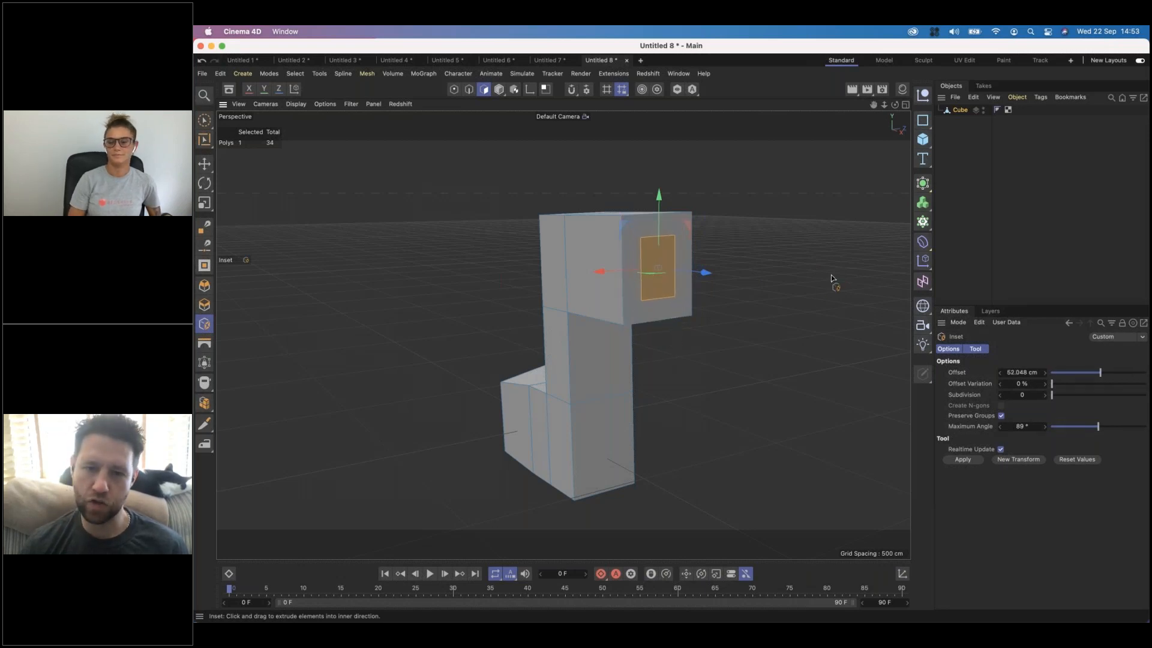
pyautogui.moveTo(764, 324); pyautogui.dragTo(654, 327)
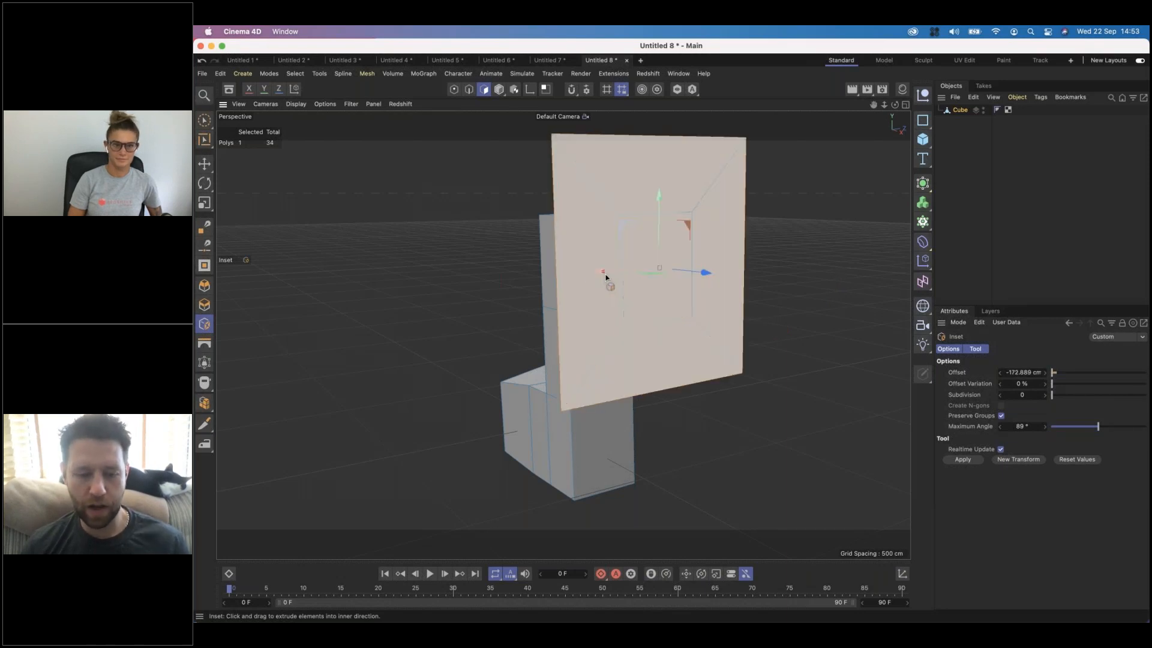
# Step: Extrude the enlarged end polygon outward by about 265 cm to form a large block
pyautogui.keyDown('alt'); pyautogui.moveTo(591, 272); pyautogui.dragTo(684, 288); pyautogui.keyUp('alt')
pyautogui.click(204, 305)
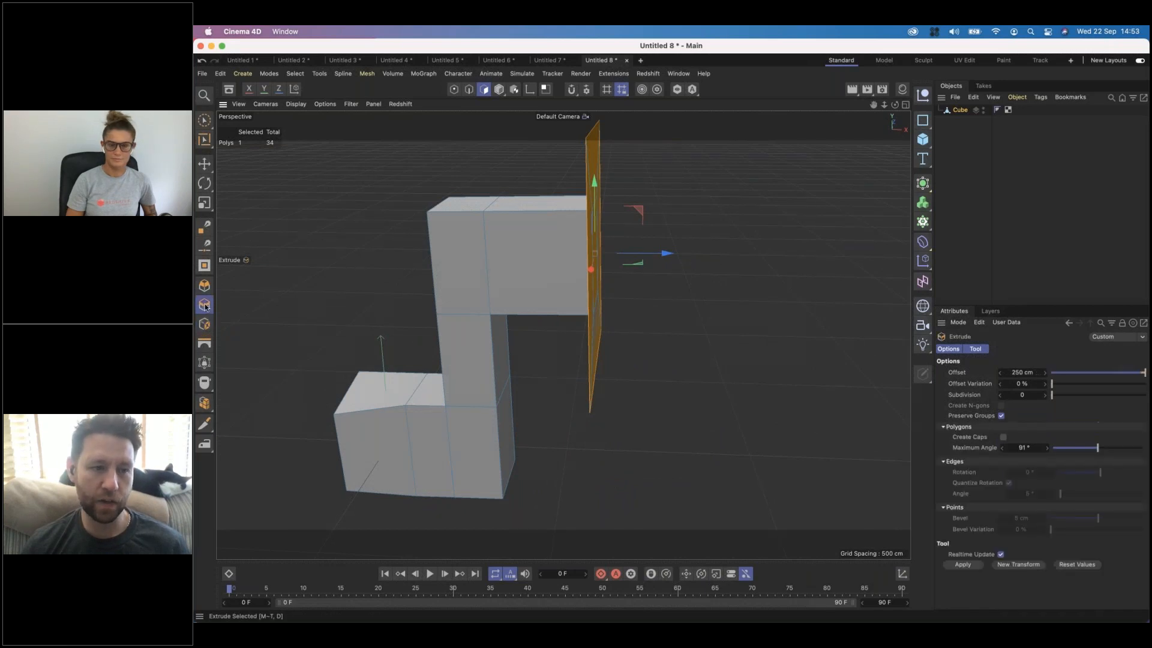
pyautogui.moveTo(674, 334); pyautogui.dragTo(420, 276)
# Step: Inset the large block's end polygon inward and extrude the smaller inner polygon outward by about 706 cm as a long bar
pyautogui.click(205, 325)
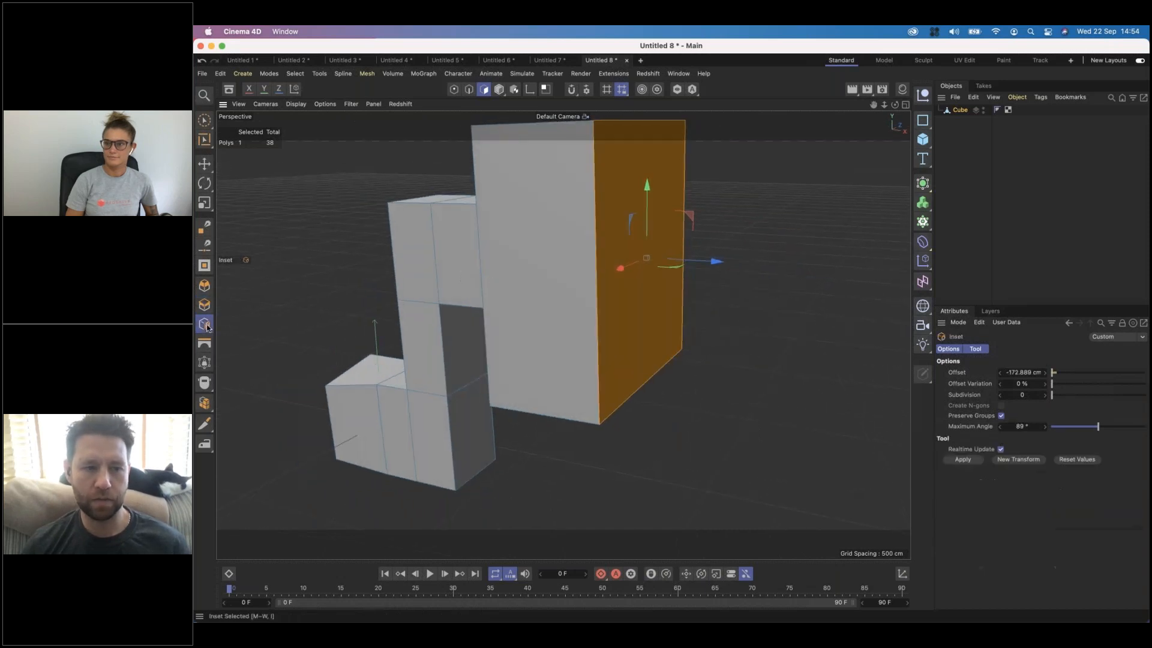
pyautogui.moveTo(670, 329); pyautogui.dragTo(785, 259)
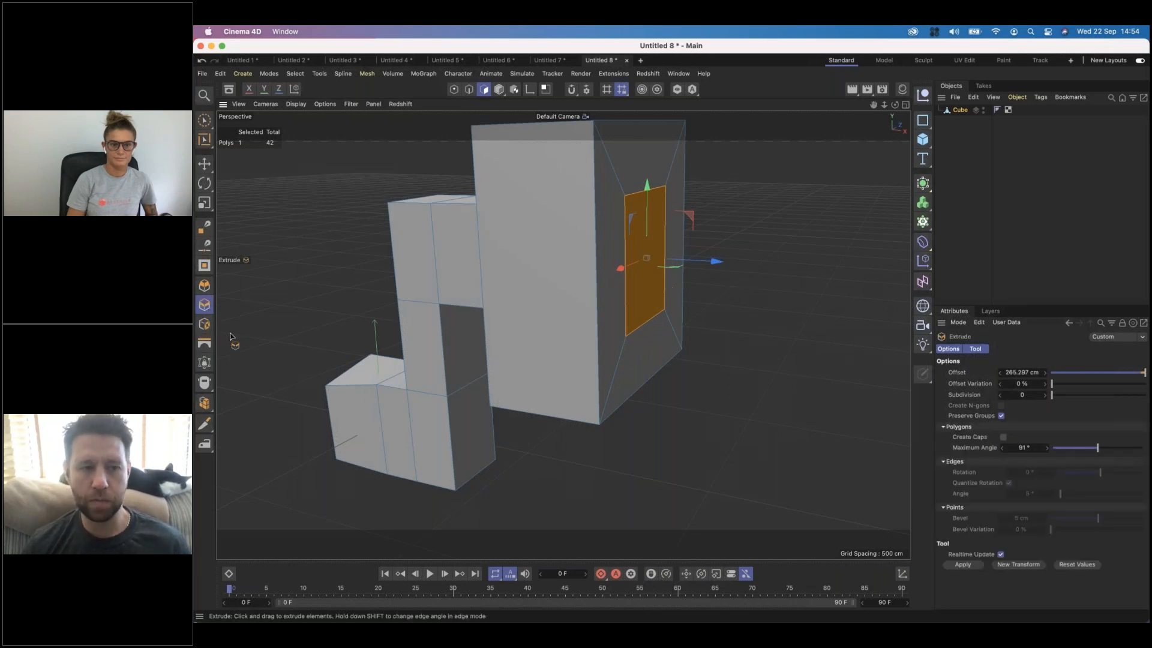
pyautogui.click(205, 305)
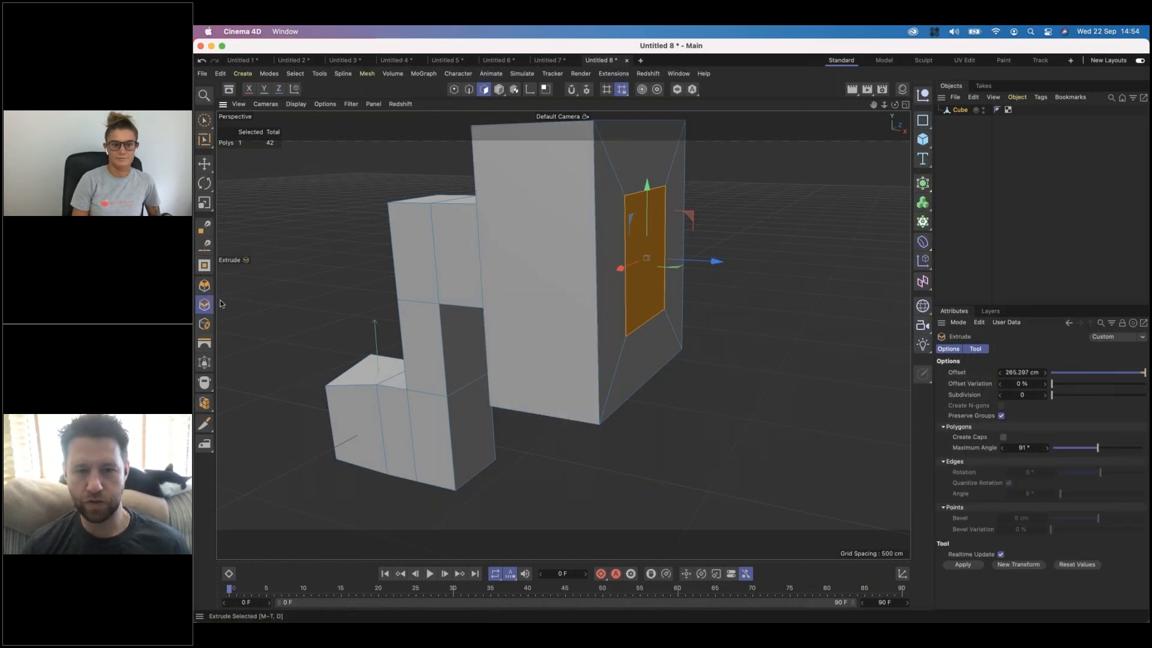
pyautogui.moveTo(545, 336); pyautogui.dragTo(674, 332)
pyautogui.scroll(-10, 571, 249)
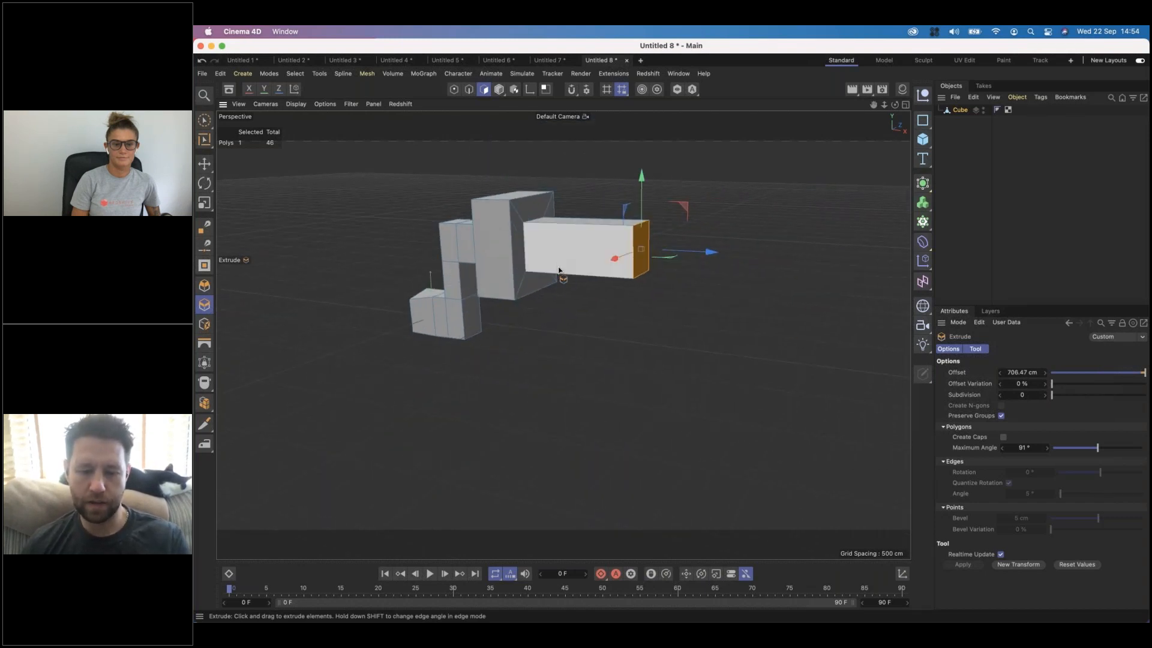
# Step: Enlarge the bar's end polygon with an inset offset of about -161 cm and extrude it by about 277 cm into a second block
pyautogui.press('i')
pyautogui.moveTo(558, 324)
pyautogui.mouseDown()
pyautogui.moveTo(674, 334)
pyautogui.moveTo(554, 318)
pyautogui.mouseUp()
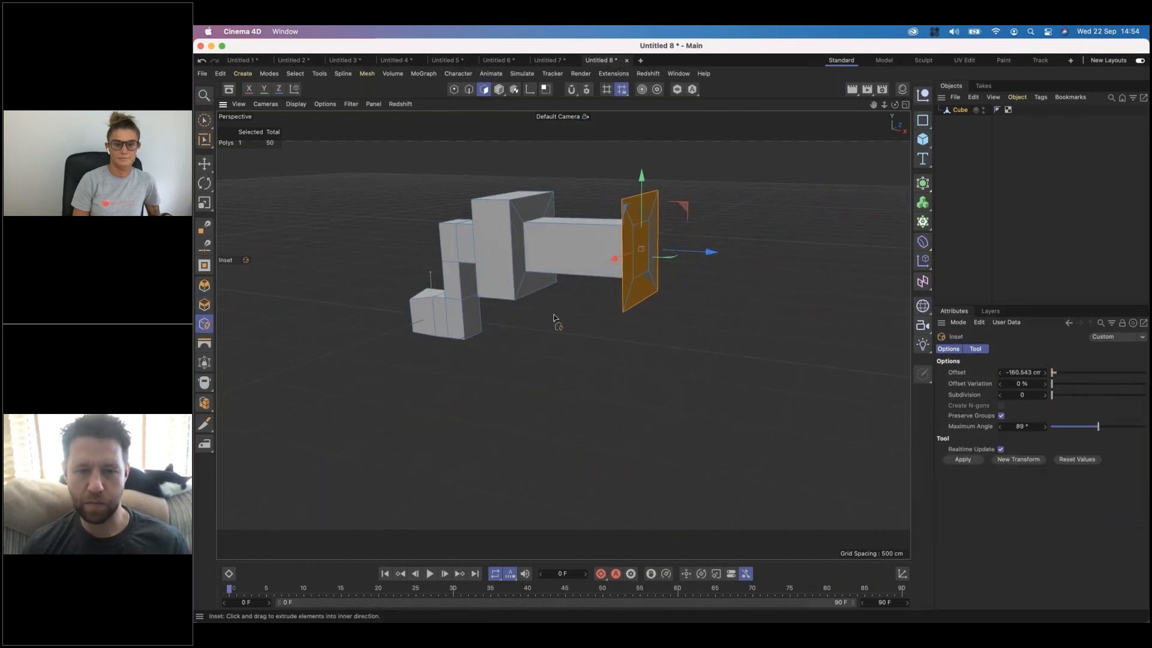
pyautogui.press('d')
pyautogui.moveTo(674, 334); pyautogui.dragTo(548, 322)
pyautogui.keyDown('alt'); pyautogui.moveTo(579, 278); pyautogui.dragTo(277, 299); pyautogui.keyUp('alt')
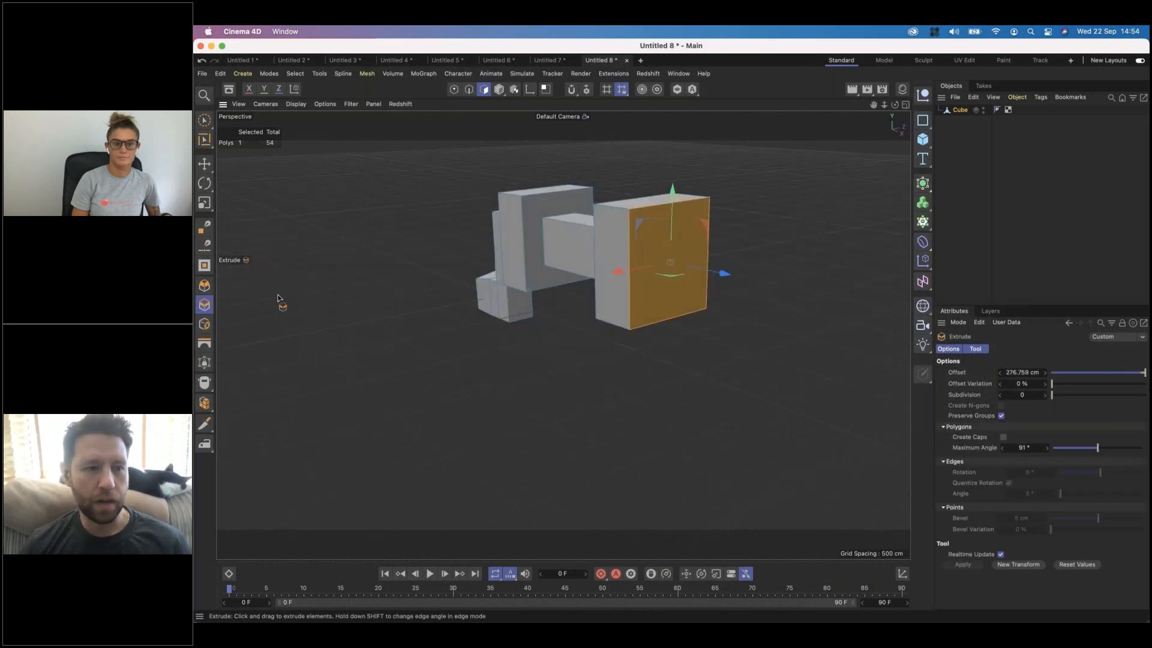
# Step: Bevel the second block's end polygon with an offset and extrusion of about 137.6 cm
pyautogui.click(205, 286)
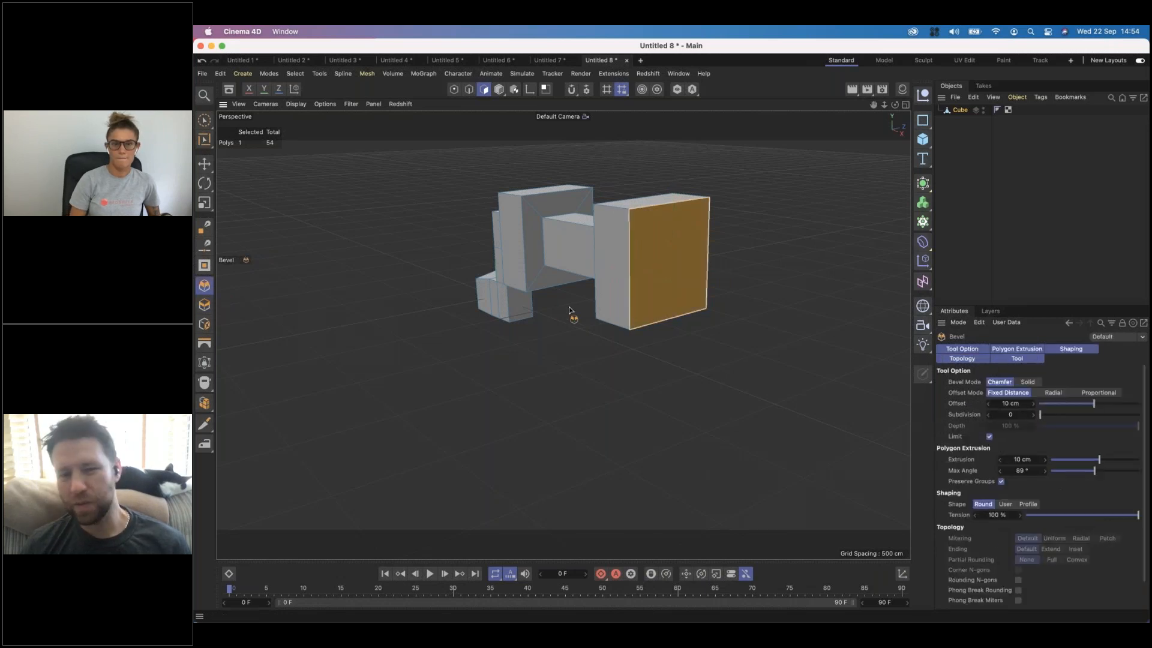
pyautogui.moveTo(671, 333); pyautogui.dragTo(675, 268)
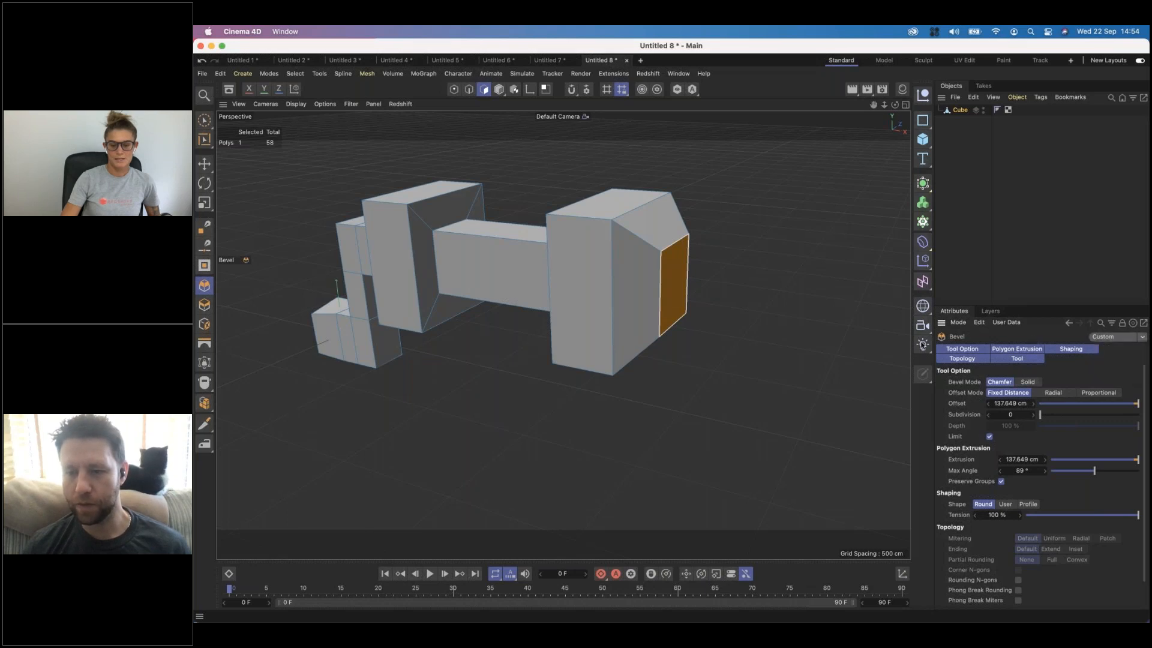
pyautogui.keyDown('alt'); pyautogui.moveTo(546, 291); pyautogui.dragTo(623, 339); pyautogui.keyUp('alt')
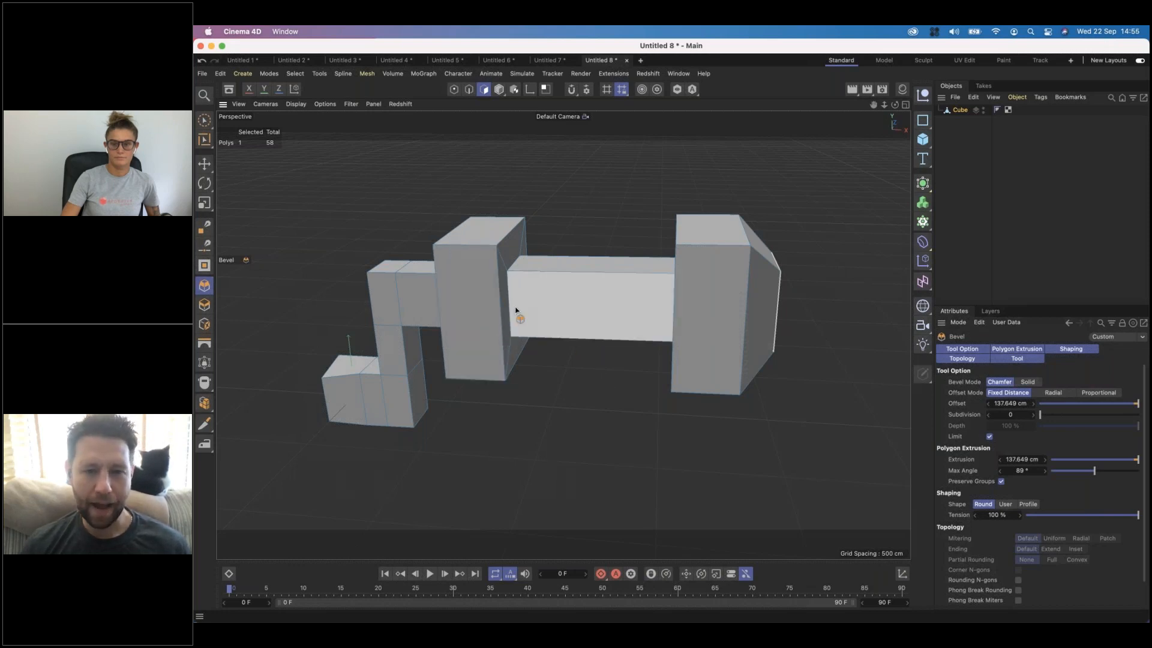
# Step: Make a loop cut around the bar between the two blocks, undo it, and place a new one at about 52 %
pyautogui.click(208, 428)
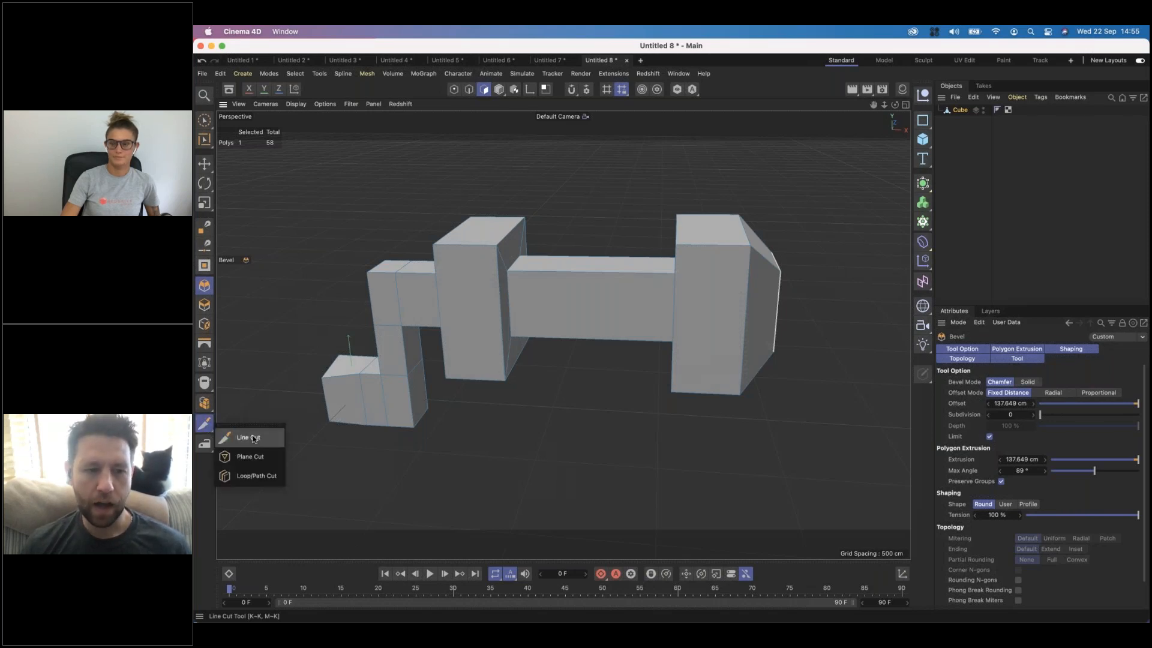
pyautogui.click(252, 478)
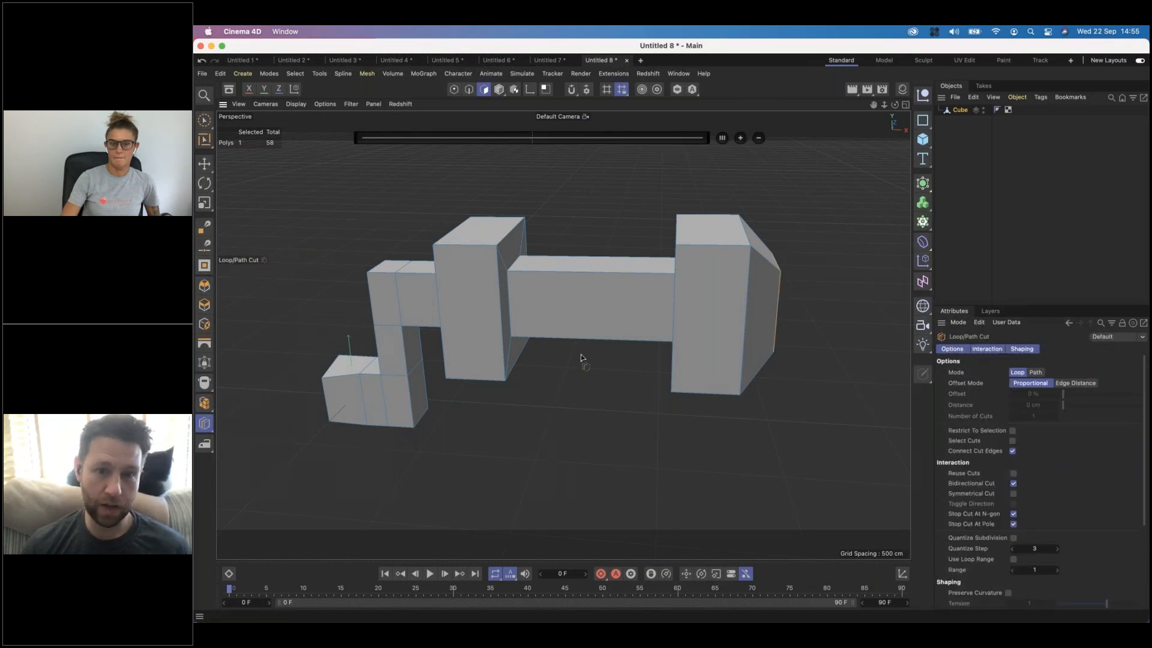
pyautogui.click(544, 272)
pyautogui.press('super+z')
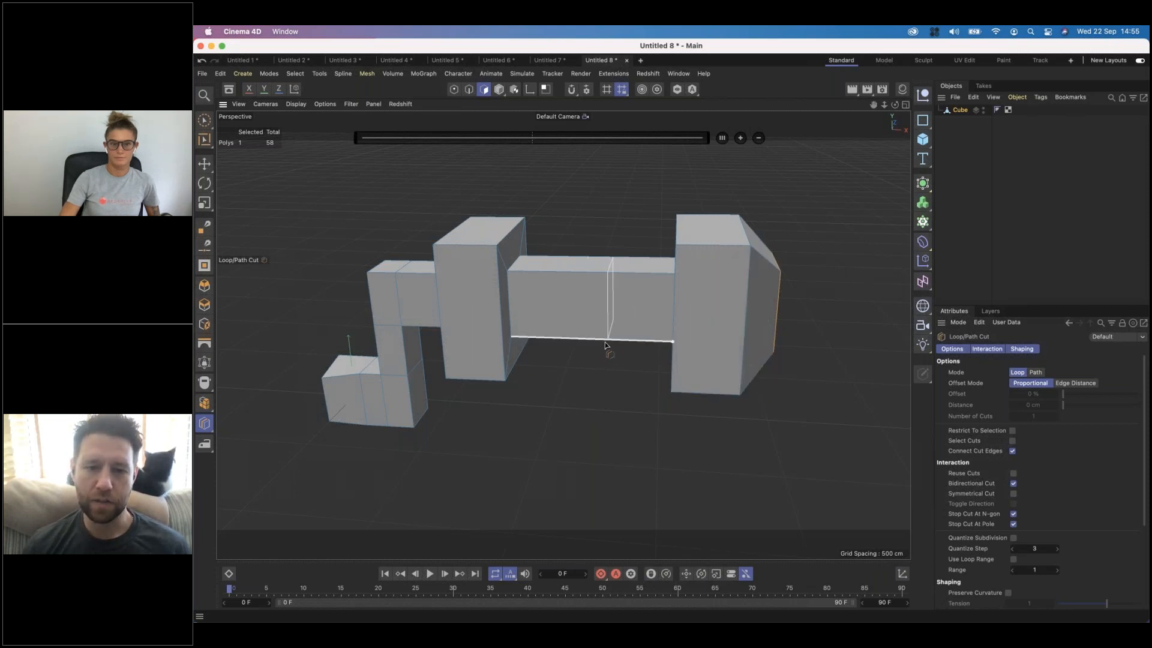
pyautogui.click(598, 358)
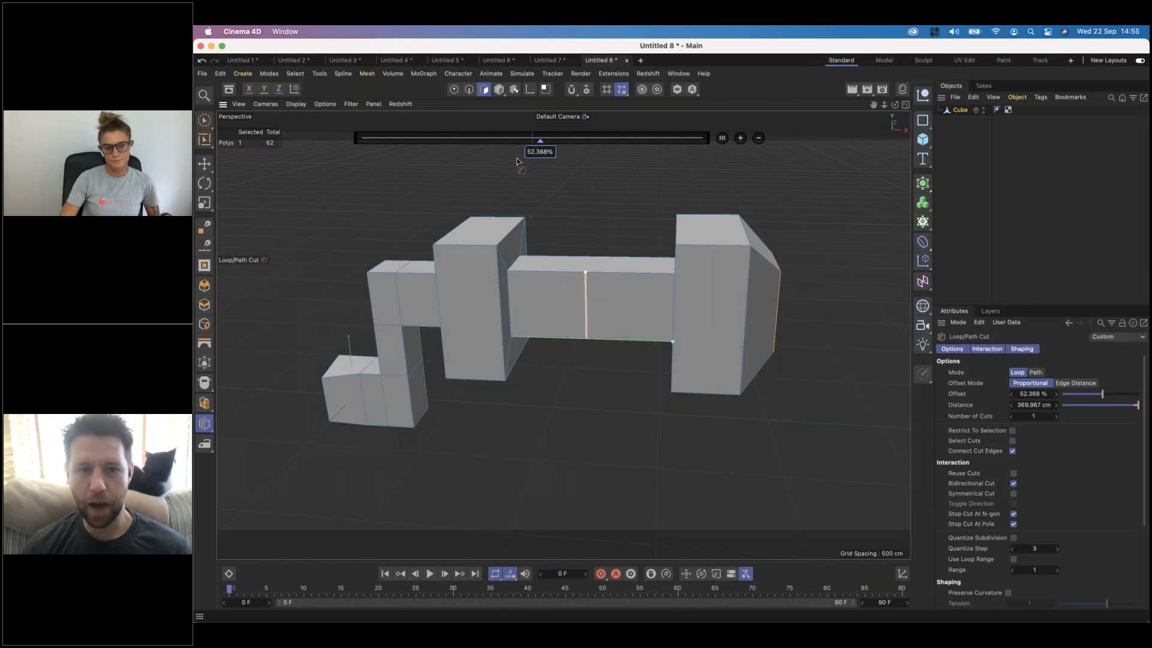
# Step: Set the bar's loop cut to an offset of 10 % and slide it back to about 48 %
pyautogui.doubleClick(546, 149)
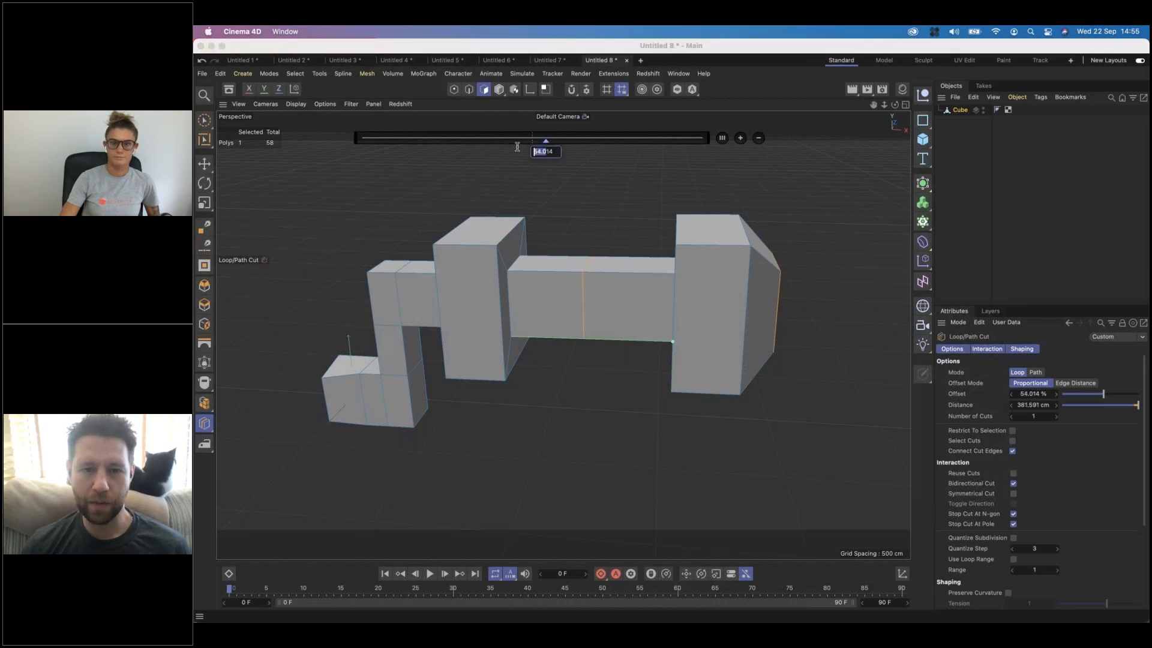
pyautogui.write('1')
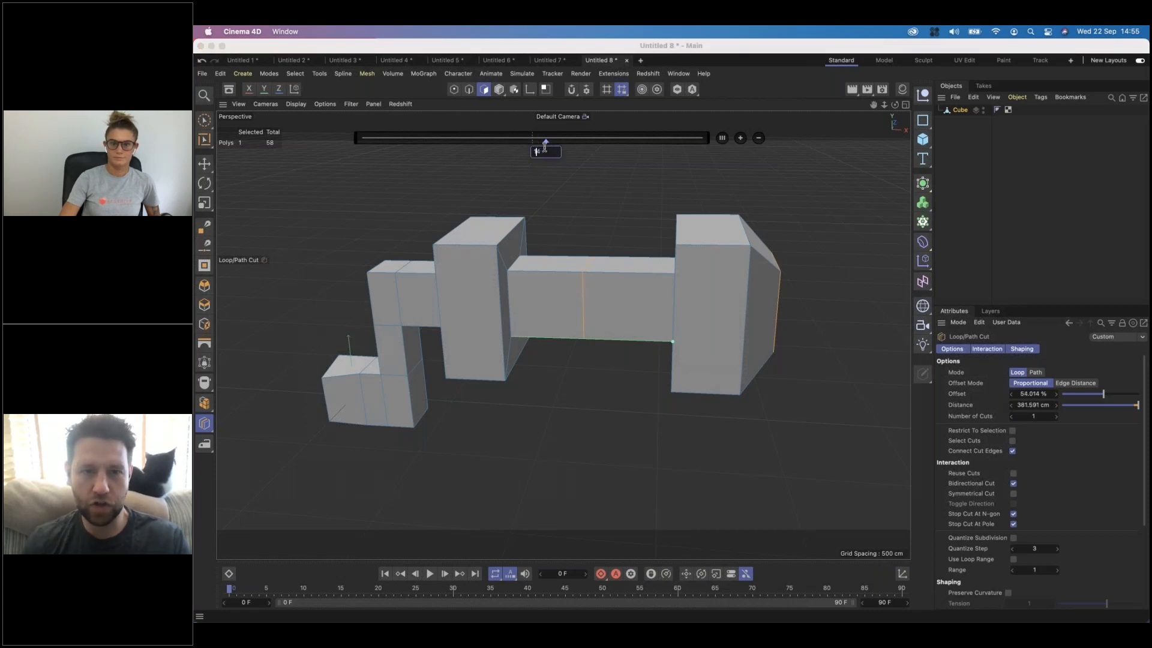
pyautogui.write('0')
pyautogui.press('Return')
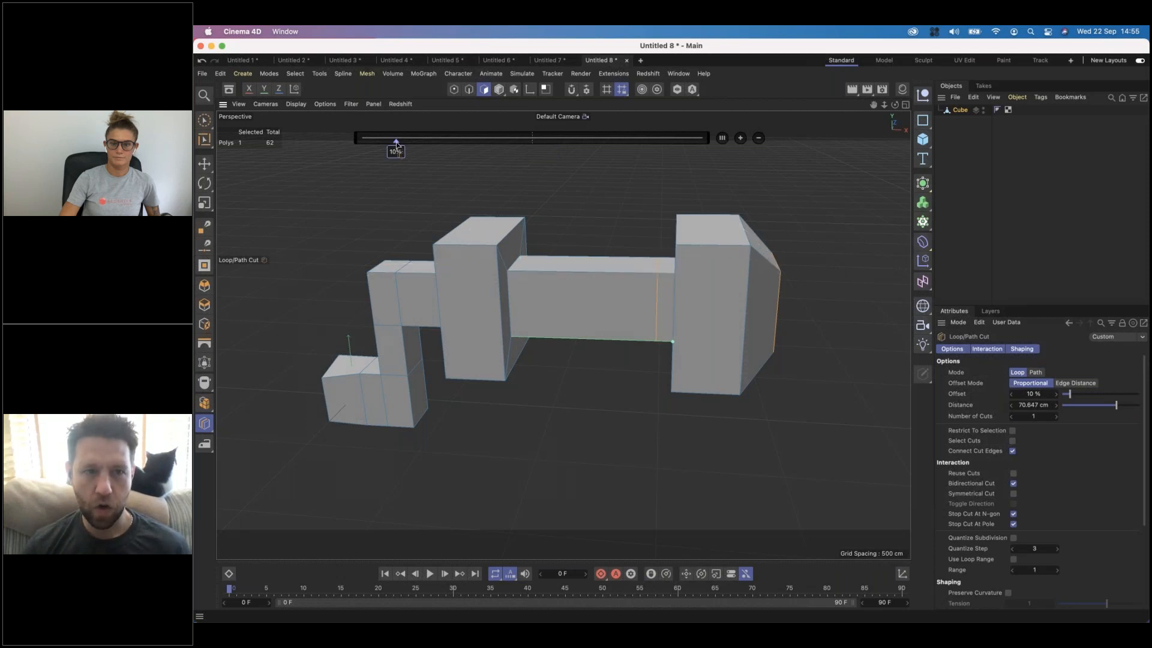
pyautogui.moveTo(422, 144); pyautogui.dragTo(528, 144)
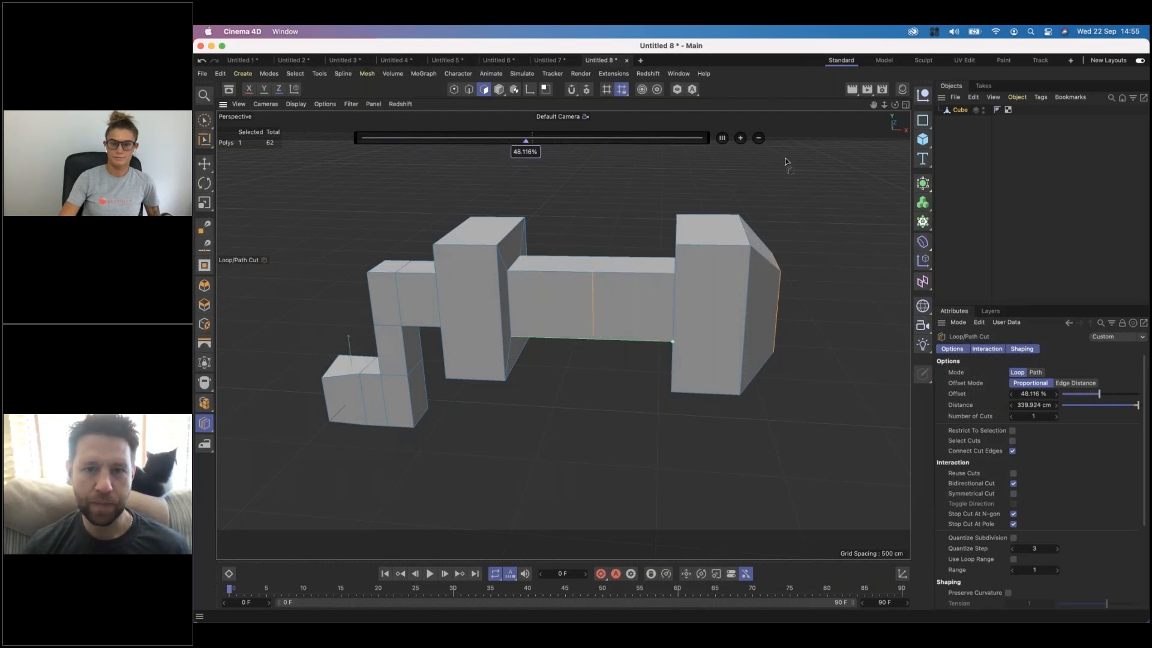
# Step: Increase the bar's loop cuts to four and space them unevenly, with one of them at about 20.8 %
pyautogui.click(740, 139)
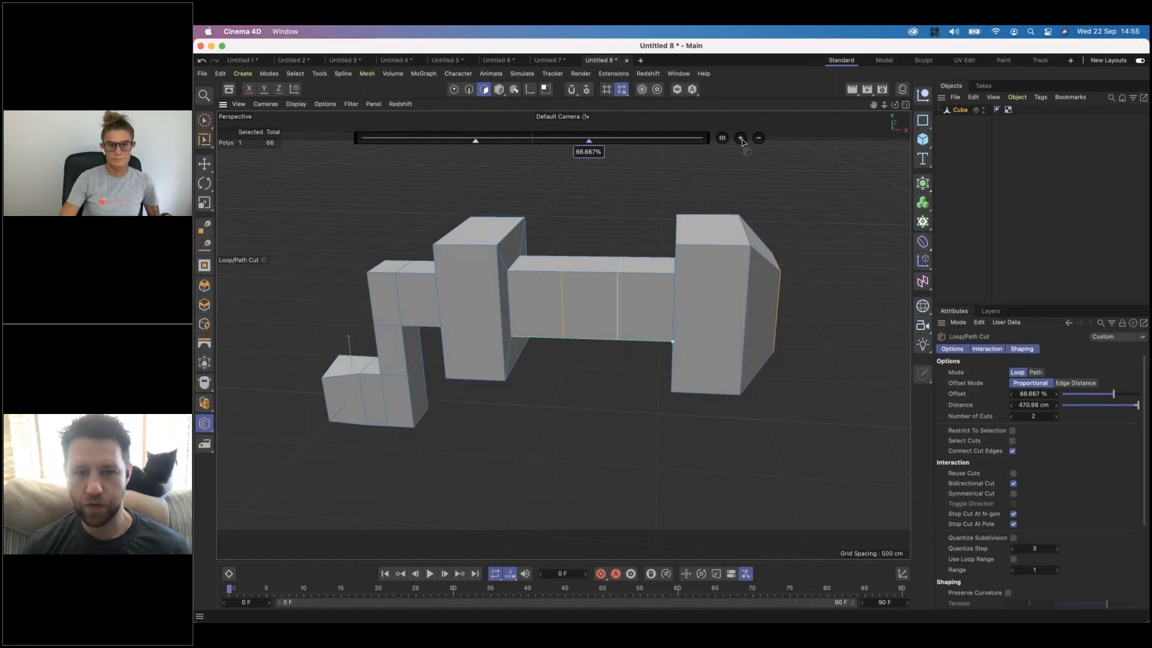
pyautogui.click(740, 138)
pyautogui.click(740, 138)
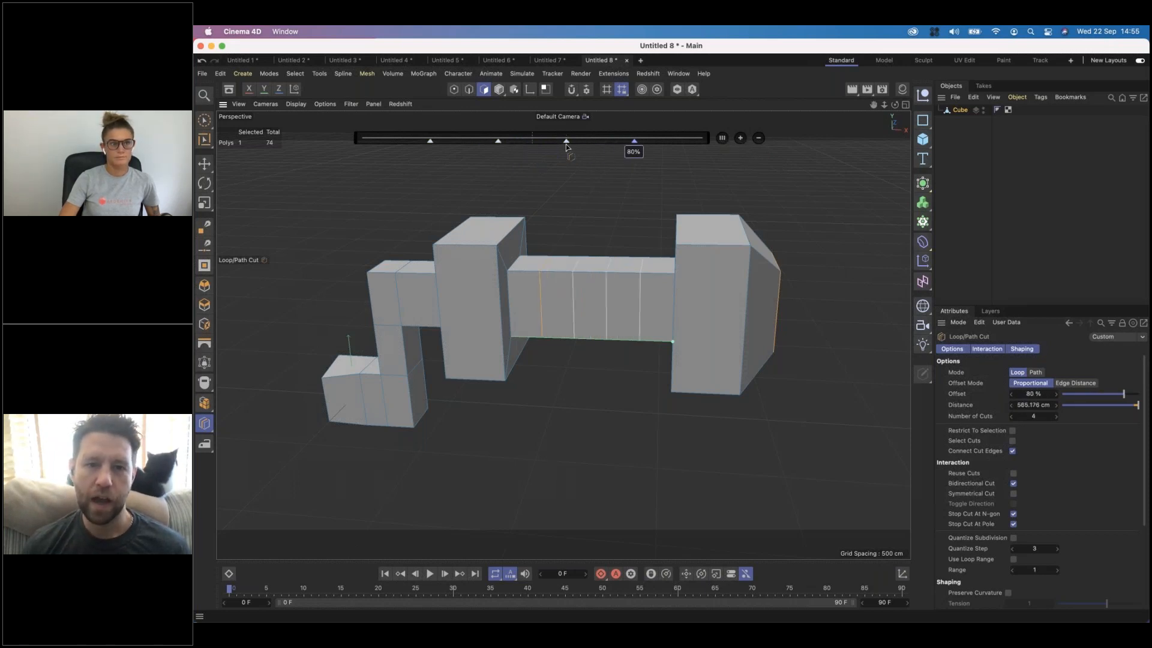
pyautogui.moveTo(567, 144); pyautogui.dragTo(465, 150)
pyautogui.moveTo(634, 143); pyautogui.dragTo(653, 143)
pyautogui.moveTo(430, 142)
pyautogui.mouseDown()
pyautogui.moveTo(389, 143)
pyautogui.moveTo(432, 143)
pyautogui.mouseUp()
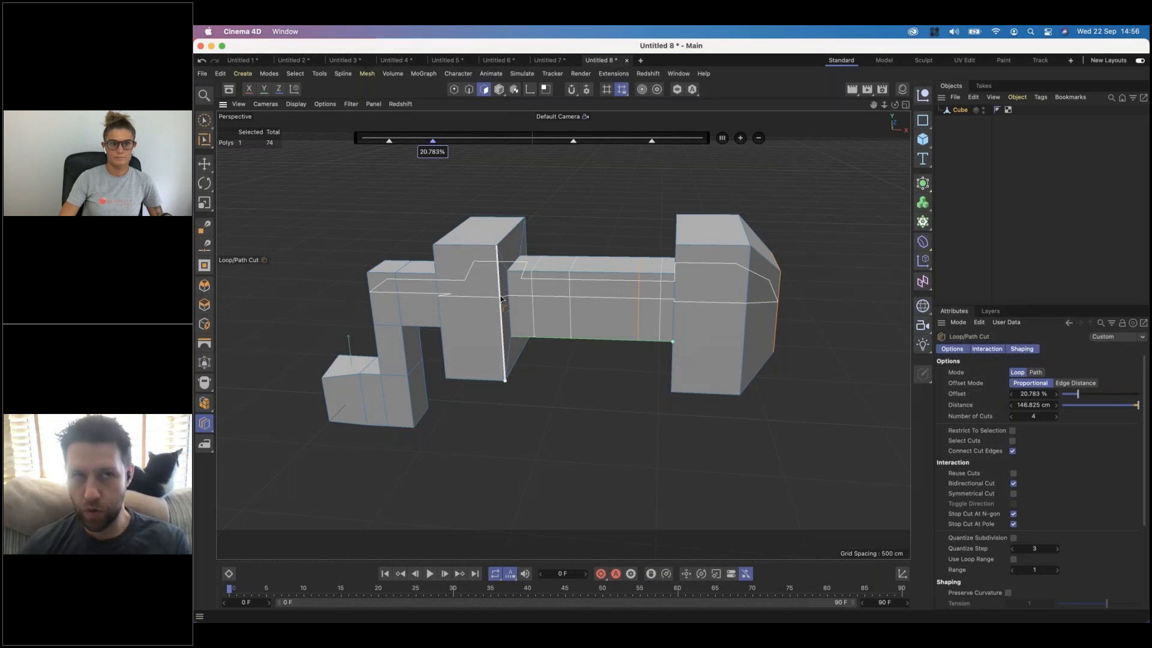
# Step: Add a loop cut running lengthwise around the model through the vertical edge of the beveled end polygon, at about 22.2 %
pyautogui.keyDown('alt'); pyautogui.moveTo(550, 304); pyautogui.dragTo(715, 247); pyautogui.keyUp('alt')
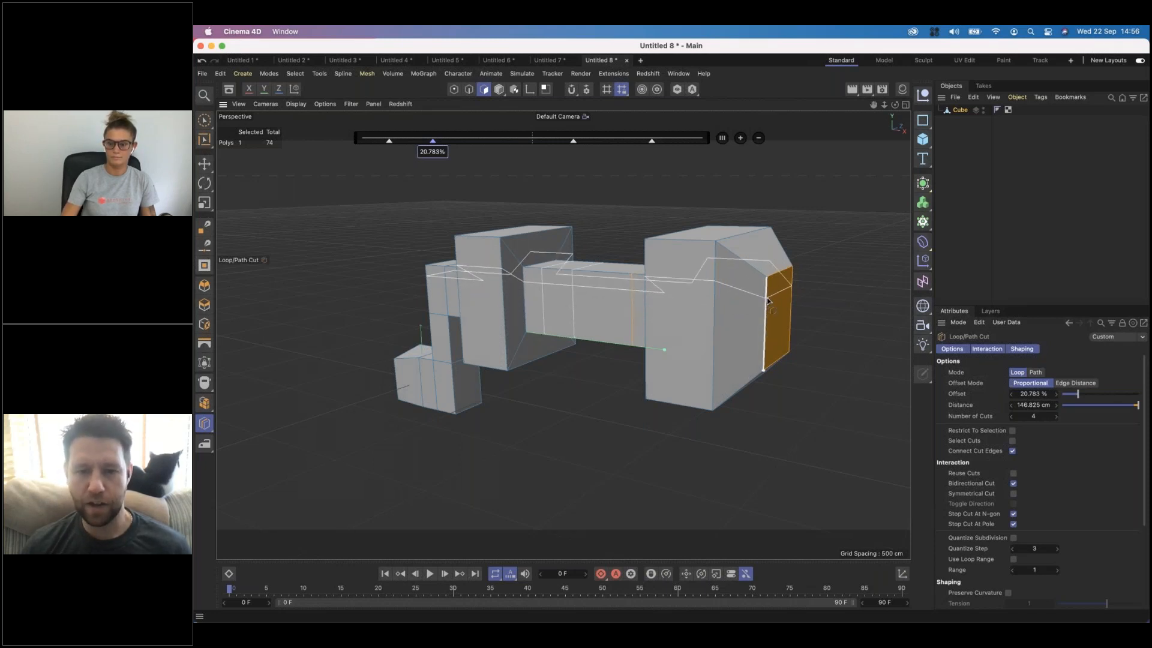
pyautogui.keyDown('alt'); pyautogui.moveTo(739, 297); pyautogui.dragTo(763, 296); pyautogui.keyUp('alt')
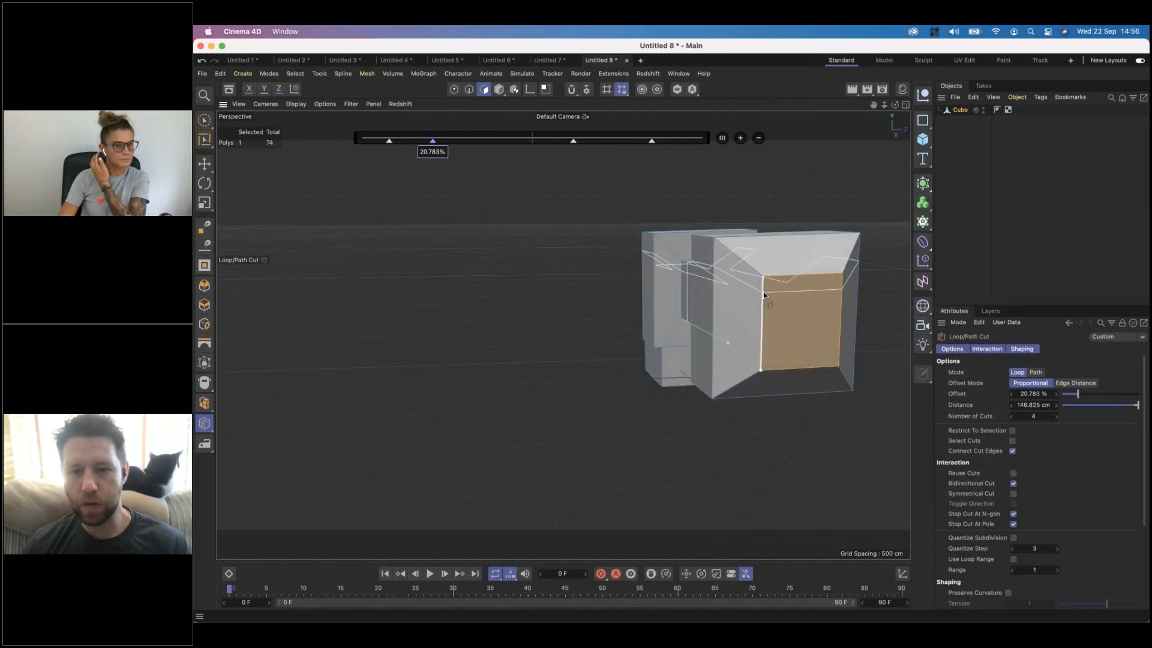
pyautogui.click(762, 298)
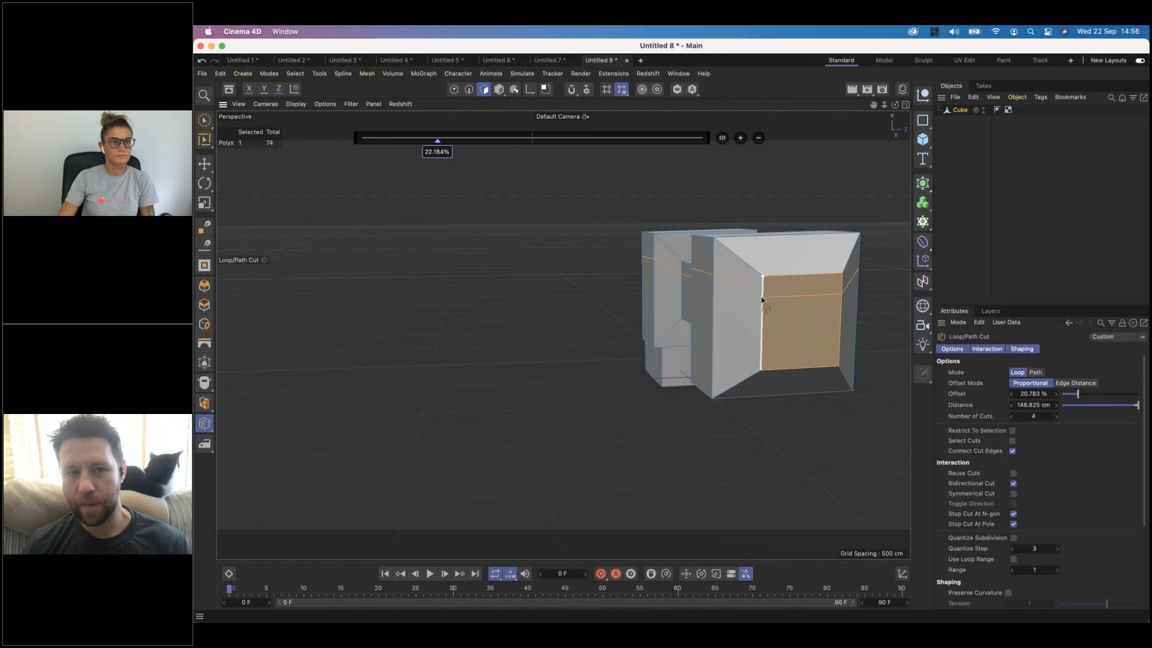
# Step: Set the lengthwise loop cut's position to 25 % and finish the cut
pyautogui.doubleClick(438, 152)
pyautogui.write('25')
pyautogui.press('Return')
pyautogui.press('Escape')
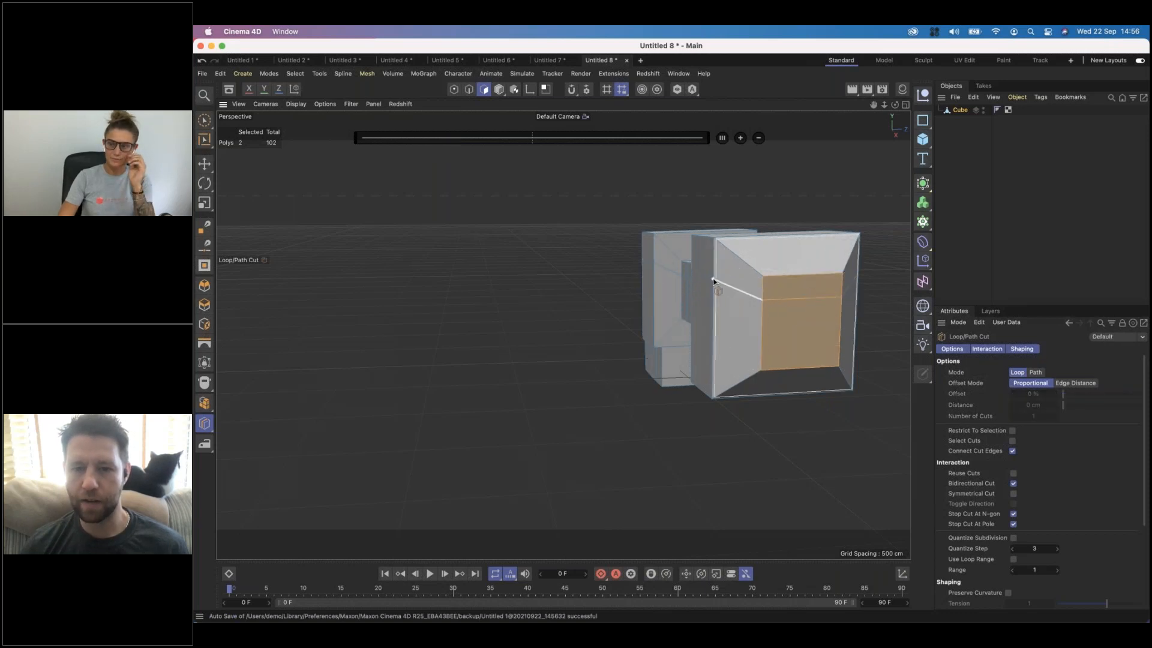
# Step: Draw a Plane Cut lengthwise across the whole model, from beyond the bent arm to beyond the beveled end
pyautogui.keyDown('alt'); pyautogui.moveTo(739, 309); pyautogui.dragTo(563, 328); pyautogui.keyUp('alt')
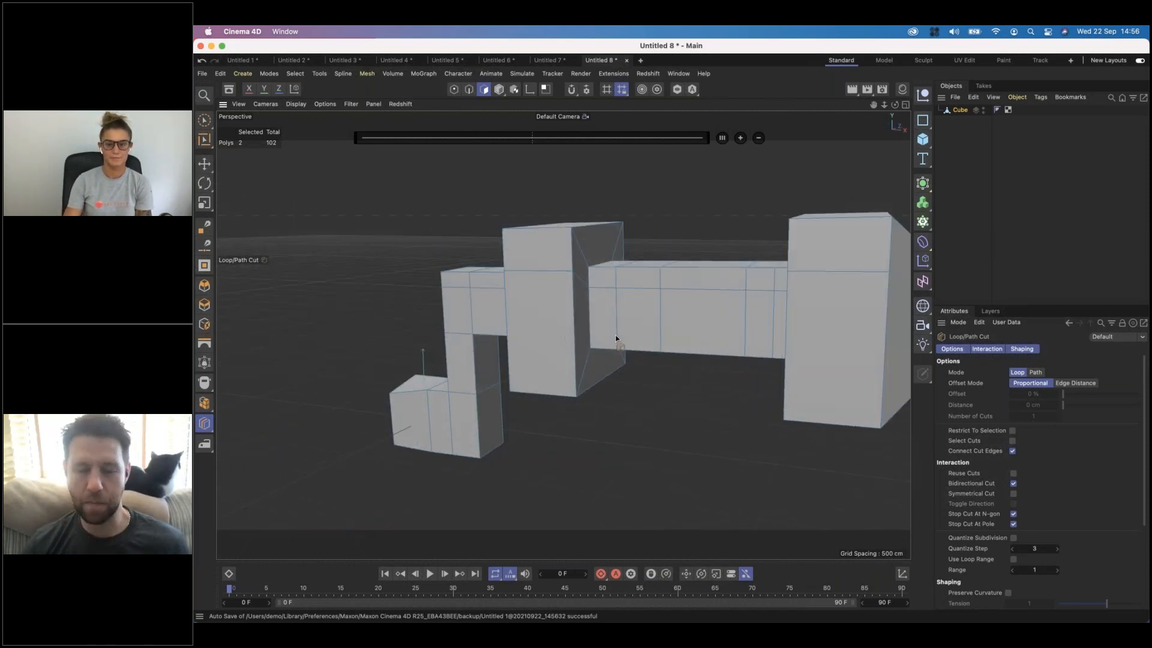
pyautogui.keyDown('alt'); pyautogui.moveTo(661, 319); pyautogui.dragTo(627, 318); pyautogui.keyUp('alt')
pyautogui.click(208, 429)
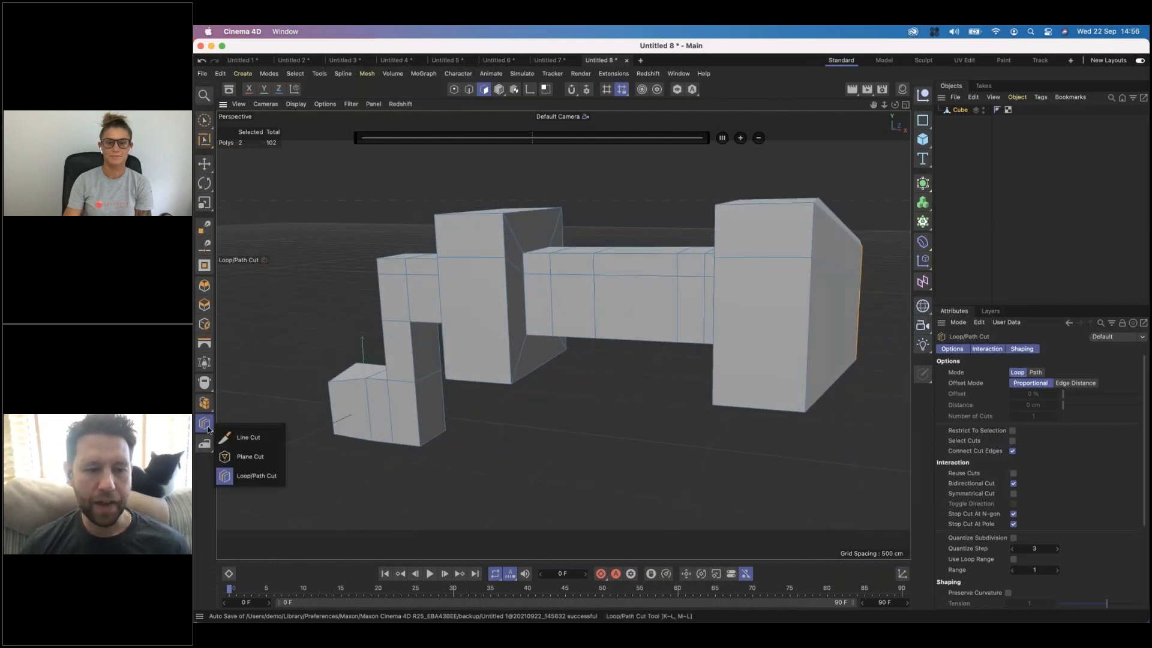
pyautogui.click(250, 456)
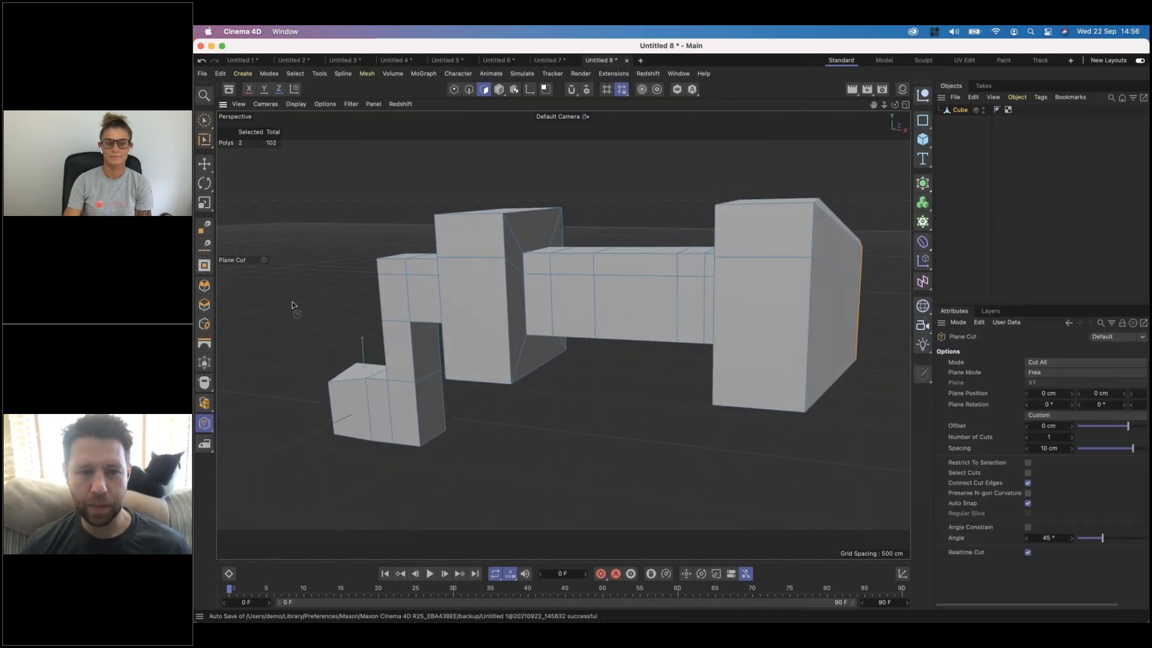
pyautogui.moveTo(285, 316); pyautogui.dragTo(890, 261)
pyautogui.moveTo(842, 296)
pyautogui.keyDown('alt'); pyautogui.mouseDown()
pyautogui.moveTo(796, 295)
pyautogui.moveTo(774, 266)
pyautogui.moveTo(840, 242)
pyautogui.moveTo(674, 334)
pyautogui.moveTo(860, 285)
pyautogui.moveTo(827, 294)
pyautogui.mouseUp(); pyautogui.keyUp('alt')
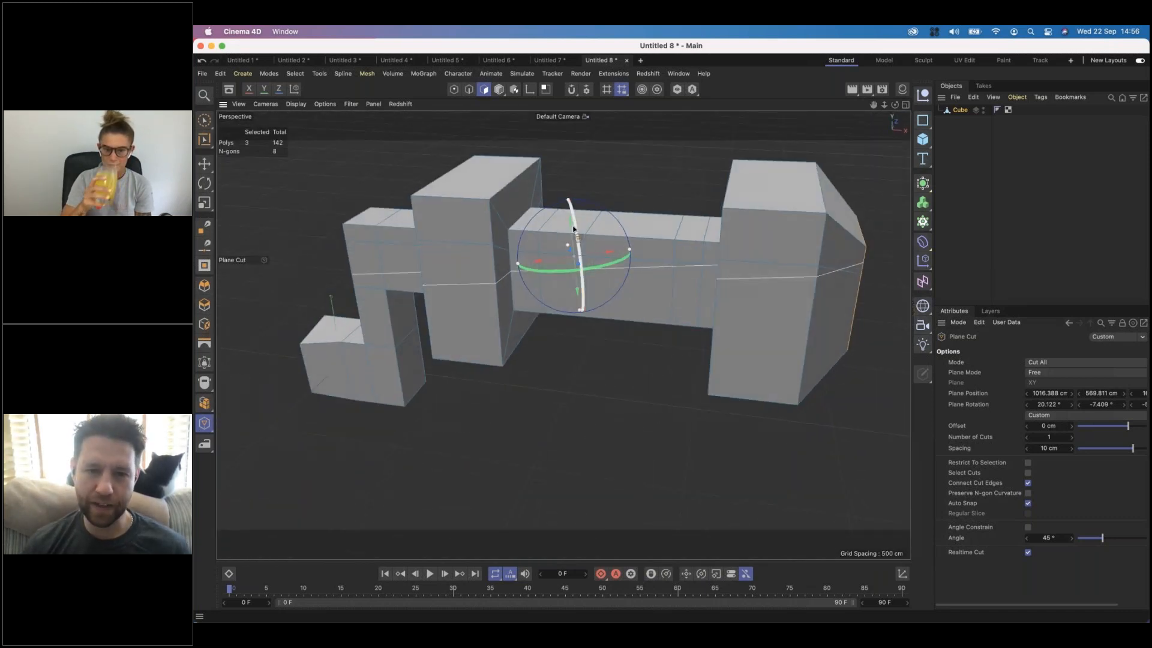
# Step: Shift the cutting plane slightly downward and tilt it steeply with its manipulator handles
pyautogui.moveTo(569, 226); pyautogui.dragTo(575, 282)
pyautogui.press('super+z')
pyautogui.keyDown('alt'); pyautogui.moveTo(648, 287); pyautogui.dragTo(750, 282); pyautogui.keyUp('alt')
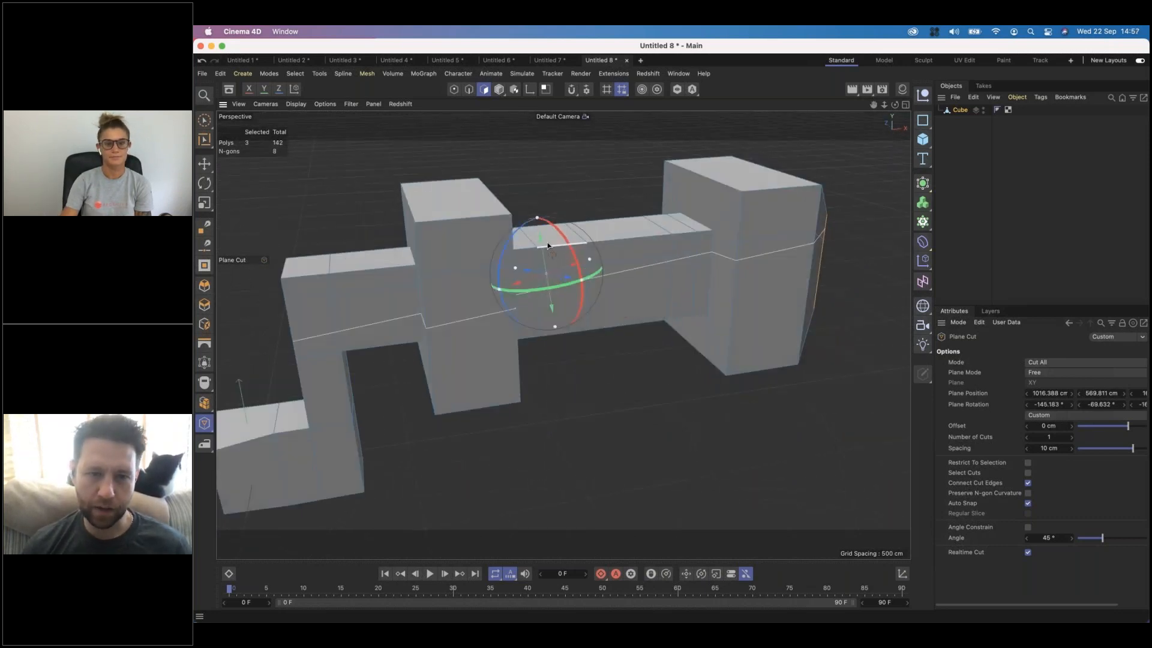
pyautogui.moveTo(543, 246); pyautogui.dragTo(541, 257)
pyautogui.moveTo(915, 300); pyautogui.dragTo(865, 302)
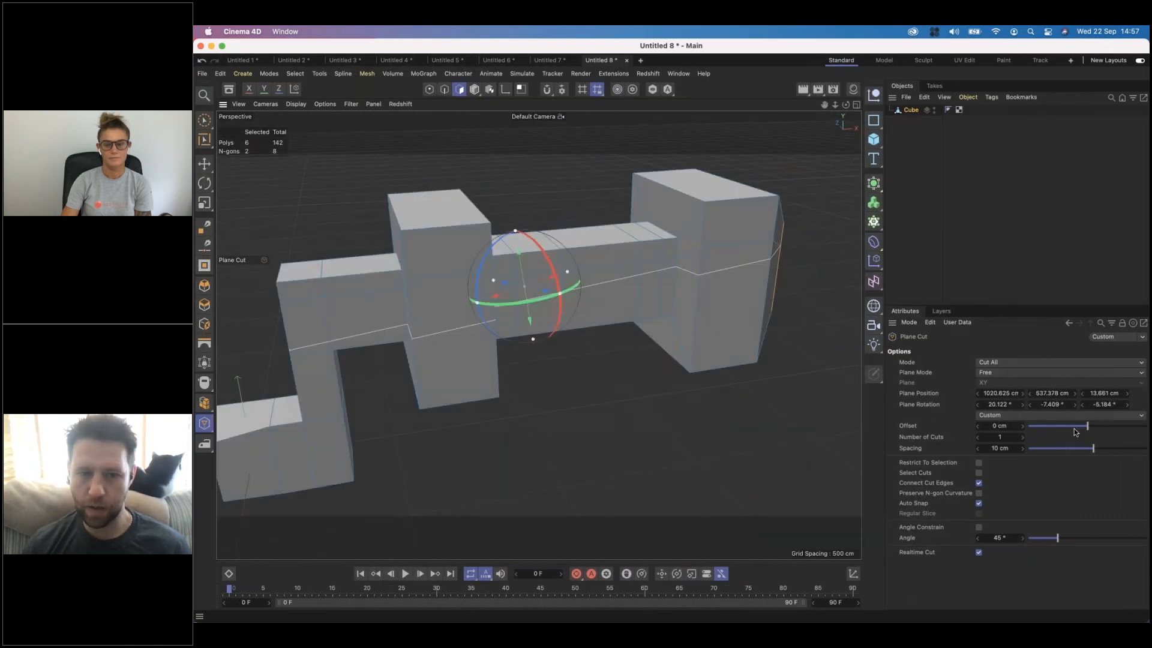
pyautogui.moveTo(525, 301); pyautogui.dragTo(526, 228)
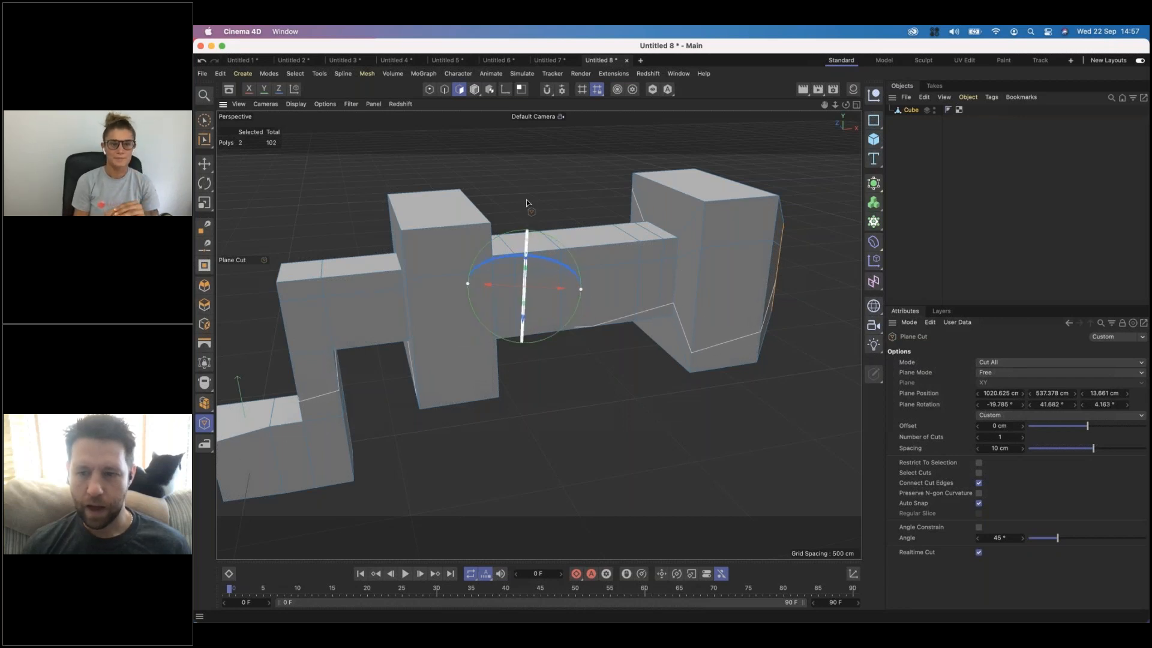
# Step: Set the plane cut to 3 cuts with a spacing of 34 cm
pyautogui.click(1023, 437)
pyautogui.click(1022, 437)
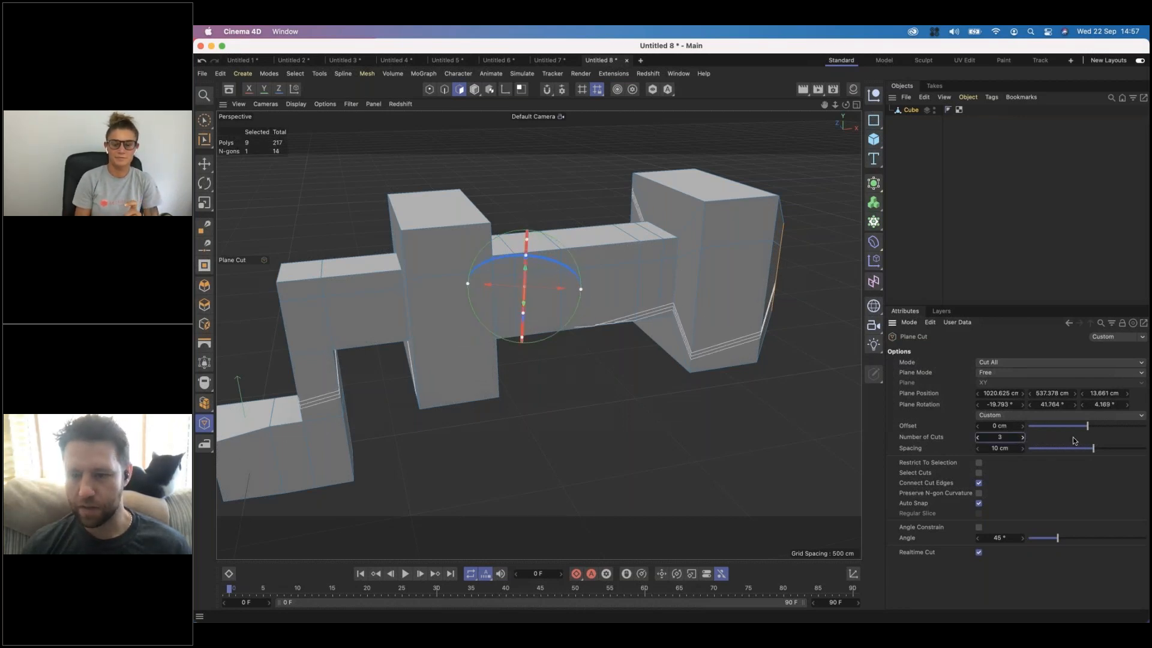
pyautogui.moveTo(1094, 447); pyautogui.dragTo(1106, 447)
# Step: Set all three plane rotation values of the cut to 0°
pyautogui.click(997, 405)
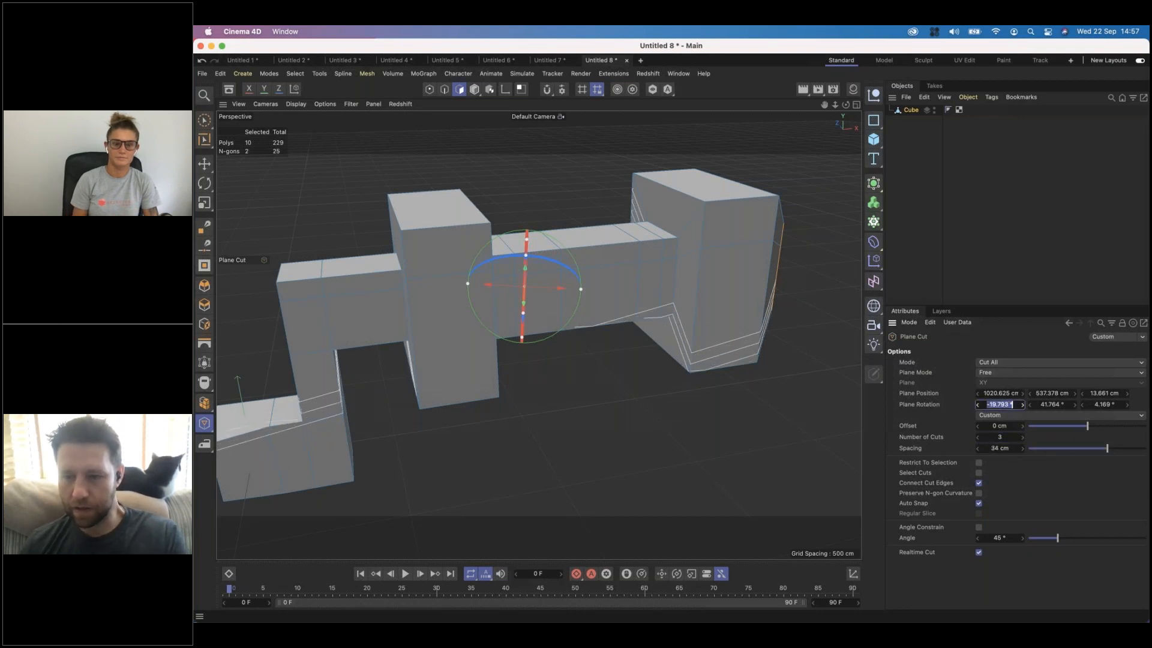
pyautogui.write('0')
pyautogui.press('Tab')
pyautogui.write('0')
pyautogui.press('Tab')
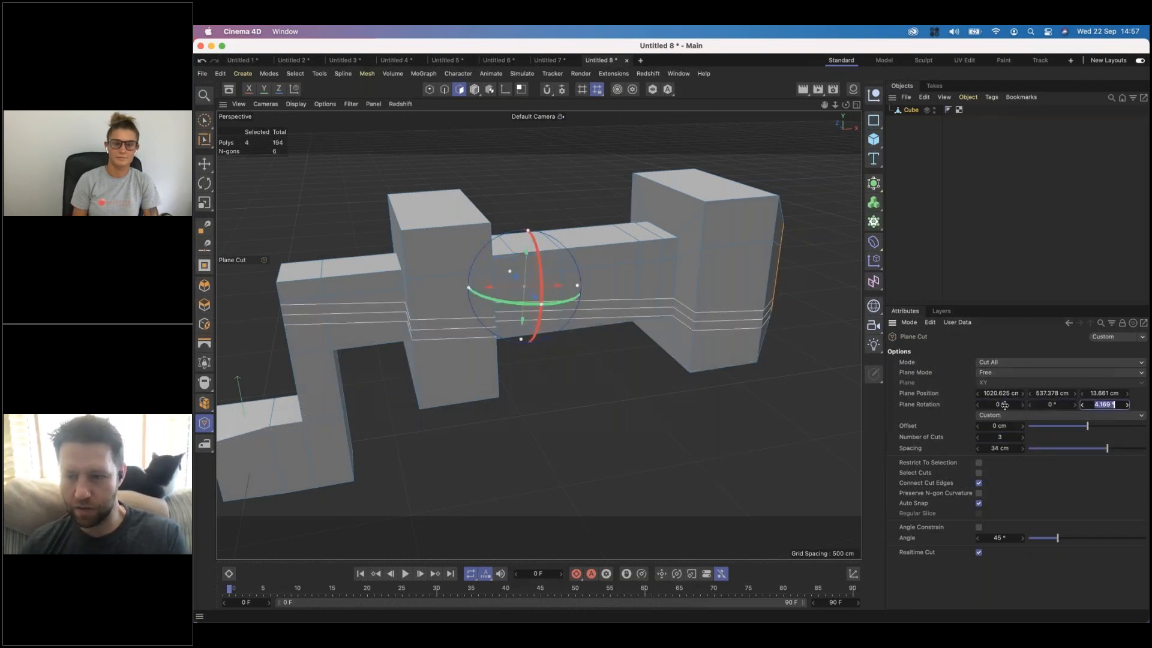
pyautogui.write('0')
pyautogui.press('Return')
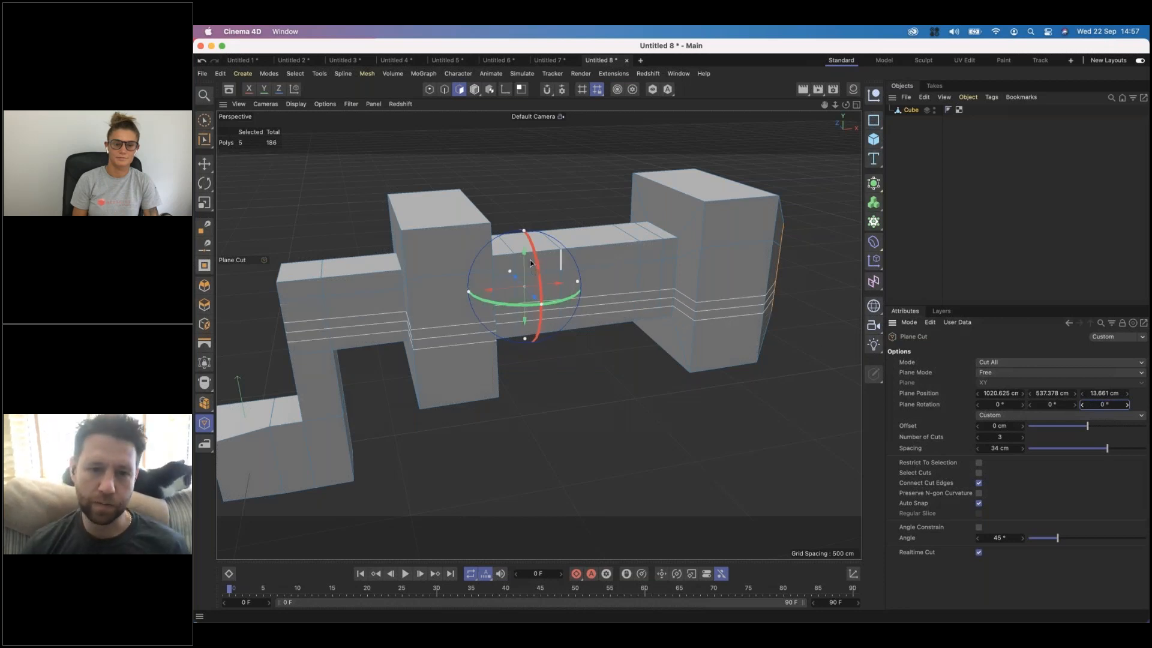
# Step: Raise the three cutting planes to about 583 cm in Y, tilt them about -1.2°, and finish the cut
pyautogui.moveTo(526, 257); pyautogui.dragTo(520, 243)
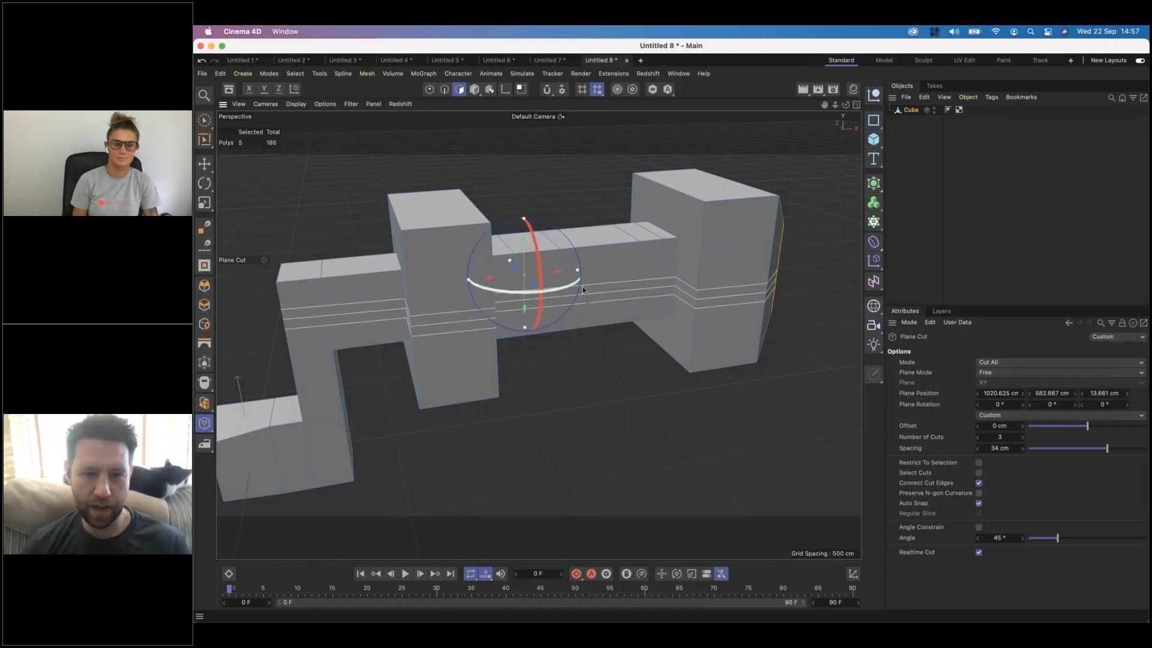
pyautogui.keyDown('alt'); pyautogui.moveTo(570, 280); pyautogui.dragTo(538, 279); pyautogui.keyUp('alt')
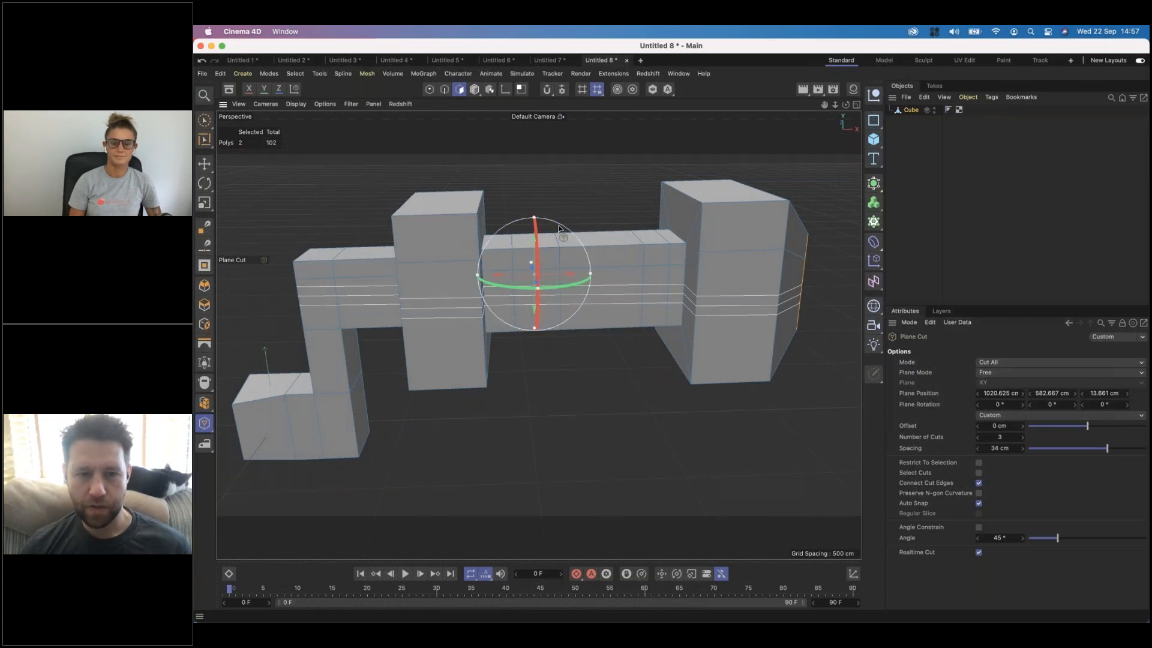
pyautogui.moveTo(556, 227); pyautogui.dragTo(558, 228)
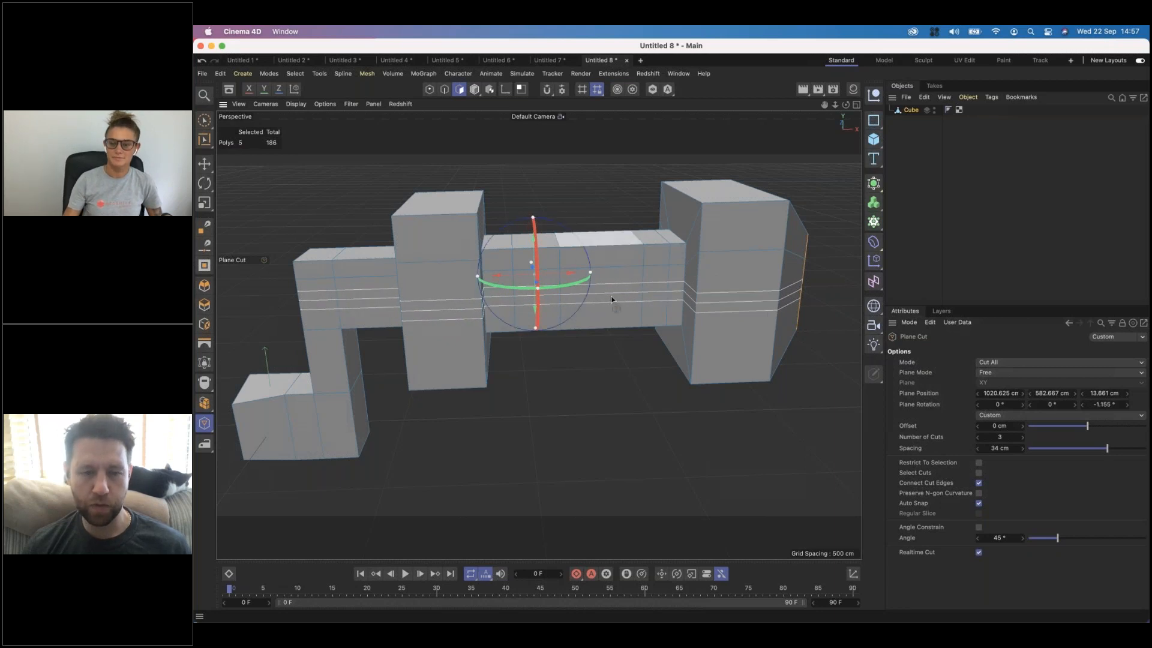
pyautogui.press('Escape')
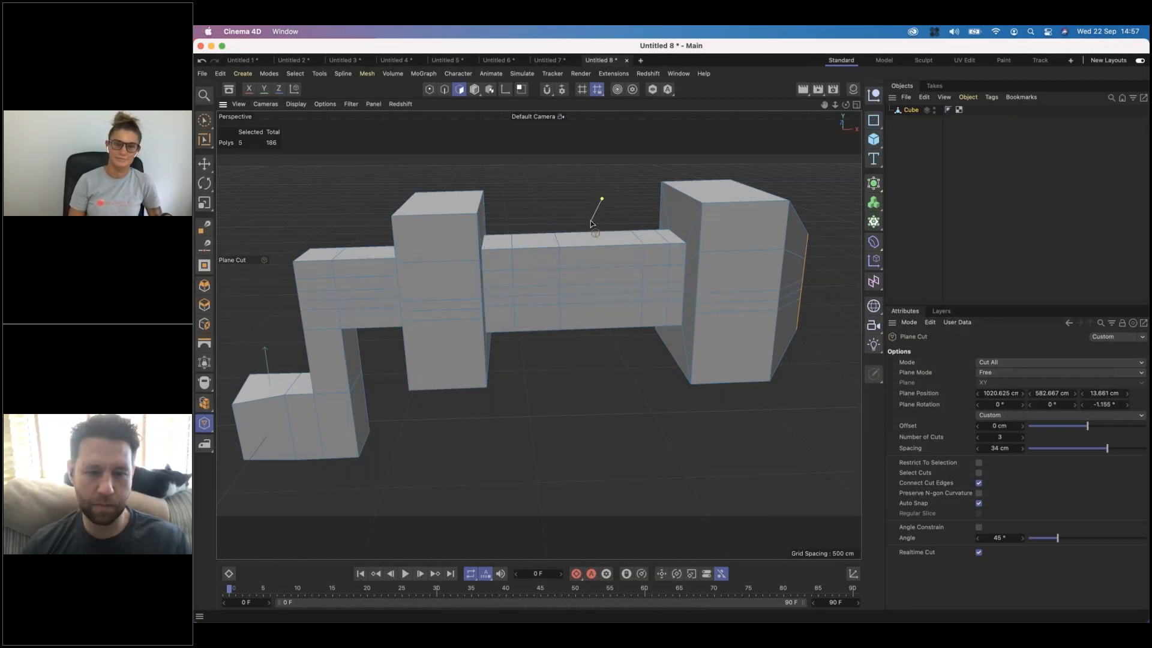
pyautogui.click(593, 254)
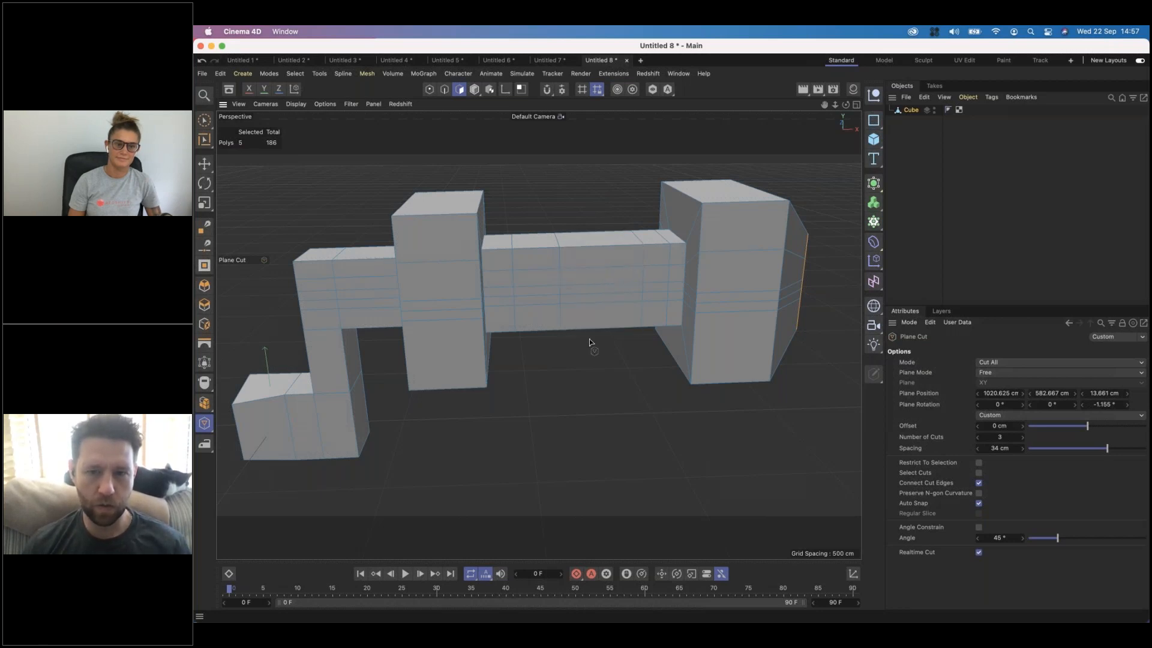
# Step: Cut a free-form outline with Line Cut into the upper part of the front face of the block beside the bent arm
pyautogui.scroll(5, 268, 393)
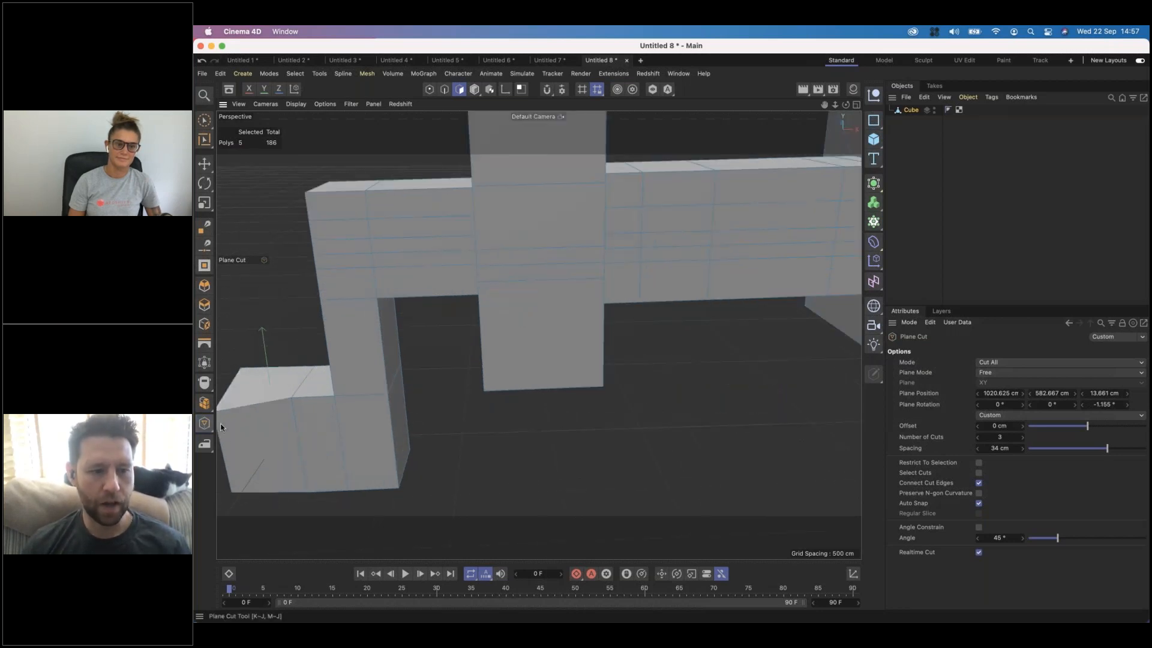
pyautogui.click(205, 423)
pyautogui.click(255, 445)
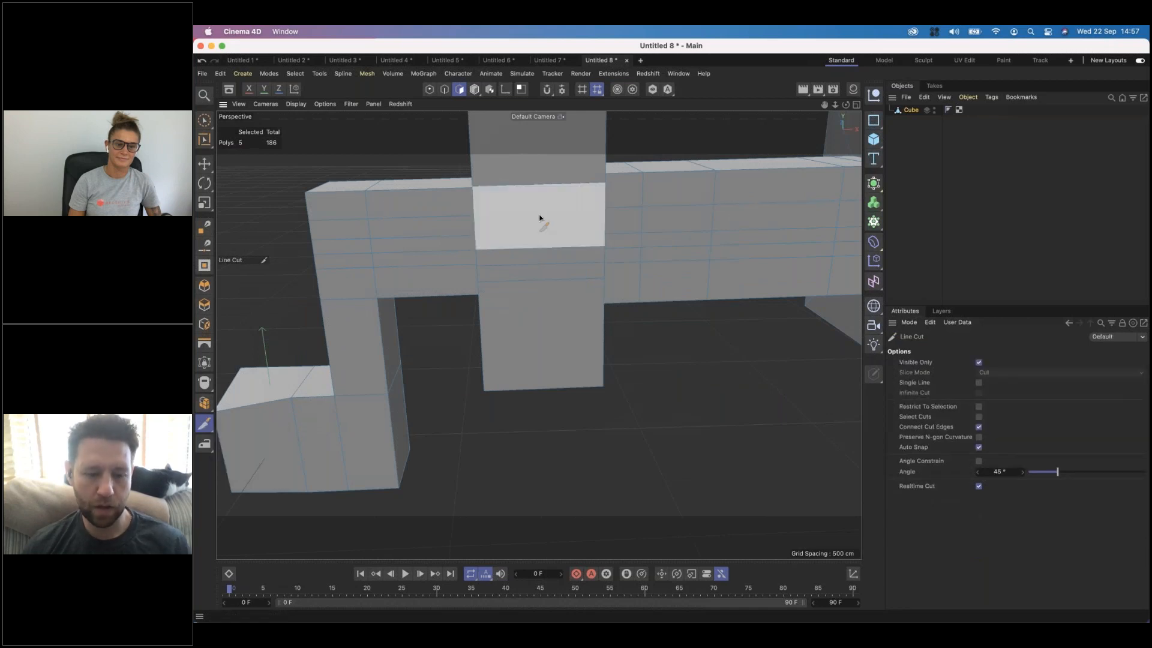
pyautogui.keyDown('alt'); pyautogui.moveTo(534, 250); pyautogui.dragTo(501, 224); pyautogui.keyUp('alt')
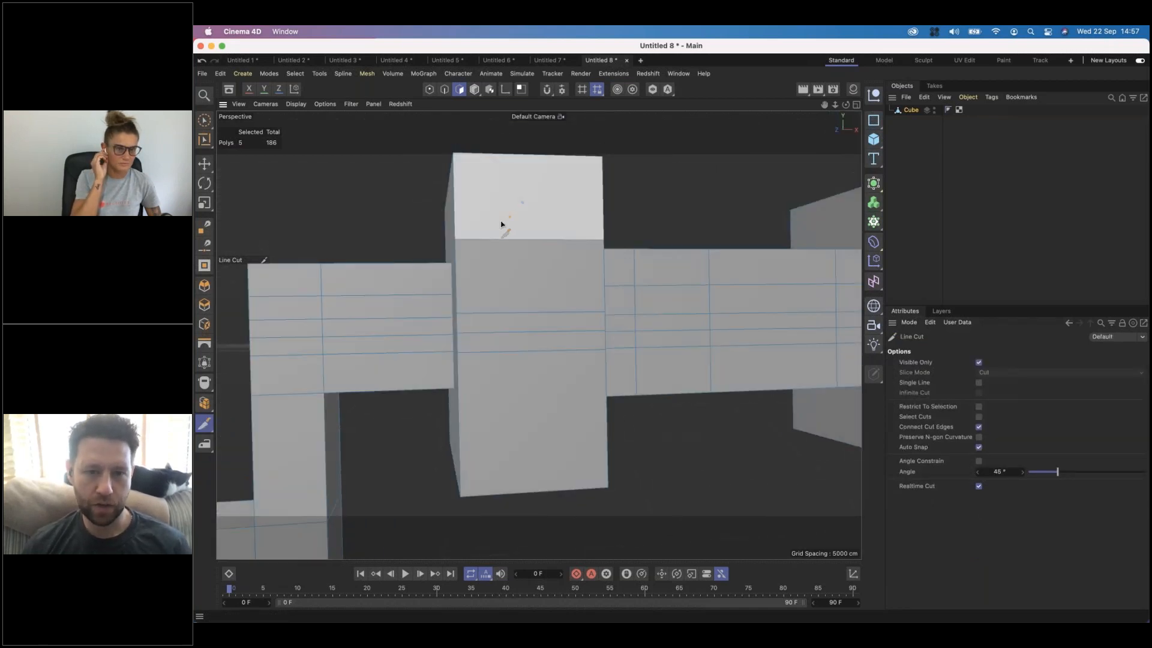
pyautogui.click(544, 216)
pyautogui.click(524, 203)
pyautogui.moveTo(567, 257)
pyautogui.keyDown('alt'); pyautogui.mouseDown()
pyautogui.moveTo(532, 280)
pyautogui.moveTo(571, 265)
pyautogui.mouseUp(); pyautogui.keyUp('alt')
# Step: Cut a small angular outline in the middle of the same face and a V-shaped outline in its lower part
pyautogui.click(566, 281)
pyautogui.click(551, 280)
pyautogui.click(550, 294)
pyautogui.click(537, 294)
pyautogui.click(529, 277)
pyautogui.keyDown('alt'); pyautogui.moveTo(549, 369); pyautogui.dragTo(570, 340); pyautogui.keyUp('alt')
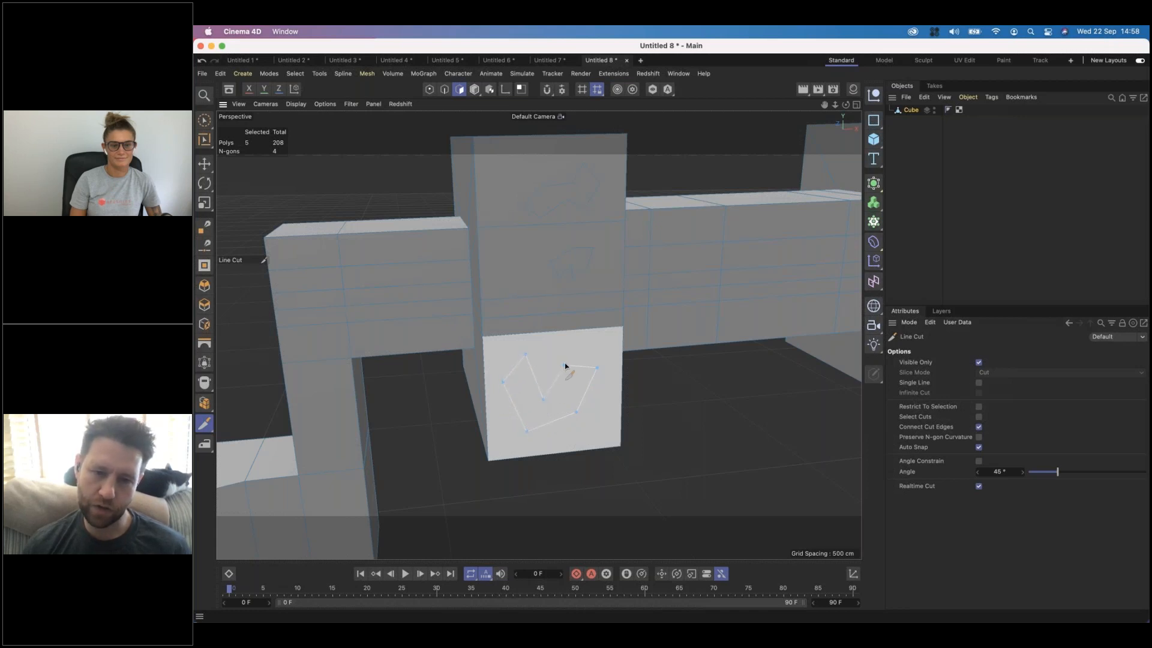
pyautogui.press('Escape')
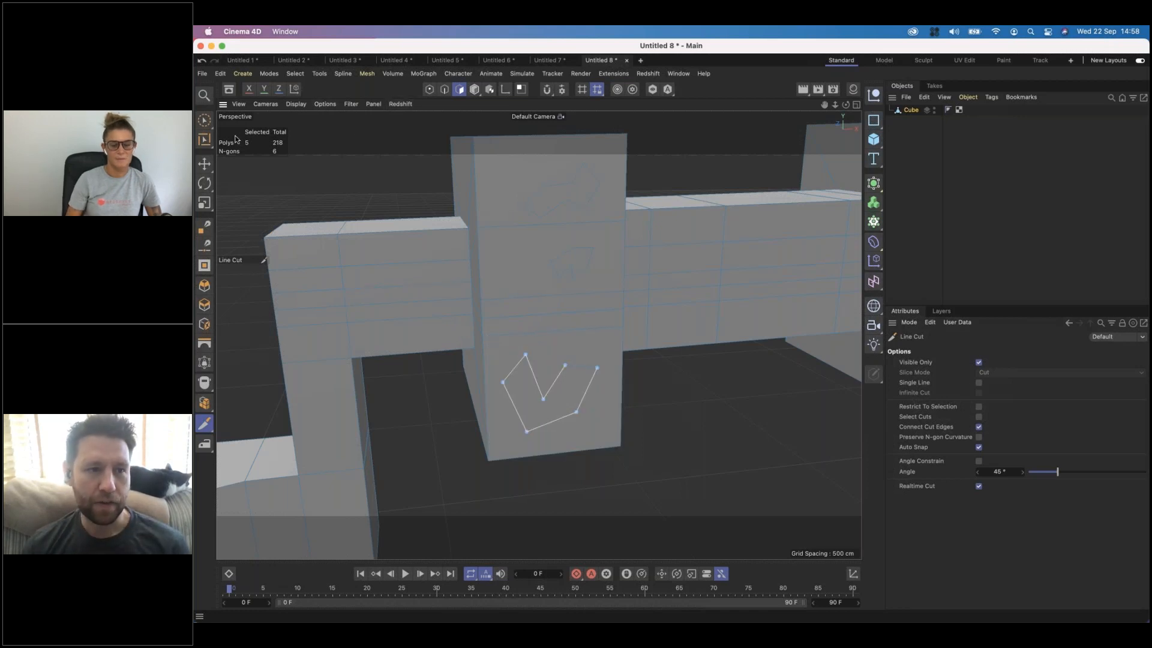
# Step: Select the three outlined polygons on the block's face and extrude them about 67 cm
pyautogui.press('space')
pyautogui.click(548, 399)
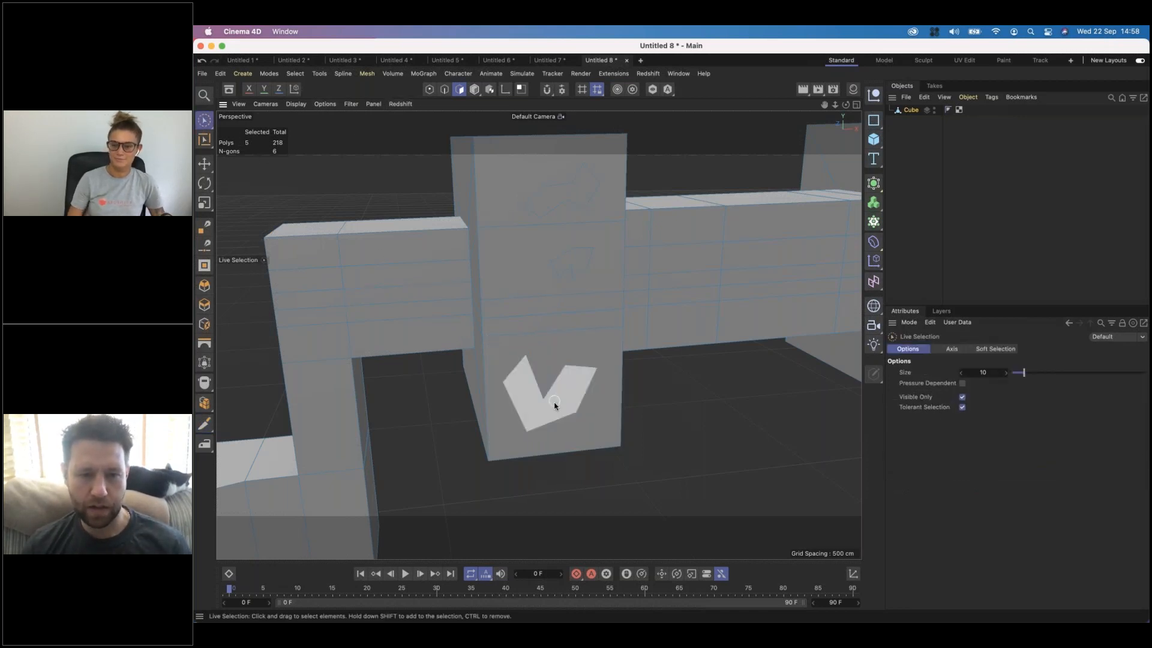
pyautogui.press('d')
pyautogui.keyDown('alt'); pyautogui.moveTo(545, 434); pyautogui.dragTo(601, 437); pyautogui.keyUp('alt')
pyautogui.keyDown('shift'); pyautogui.click(562, 258); pyautogui.keyUp('shift')
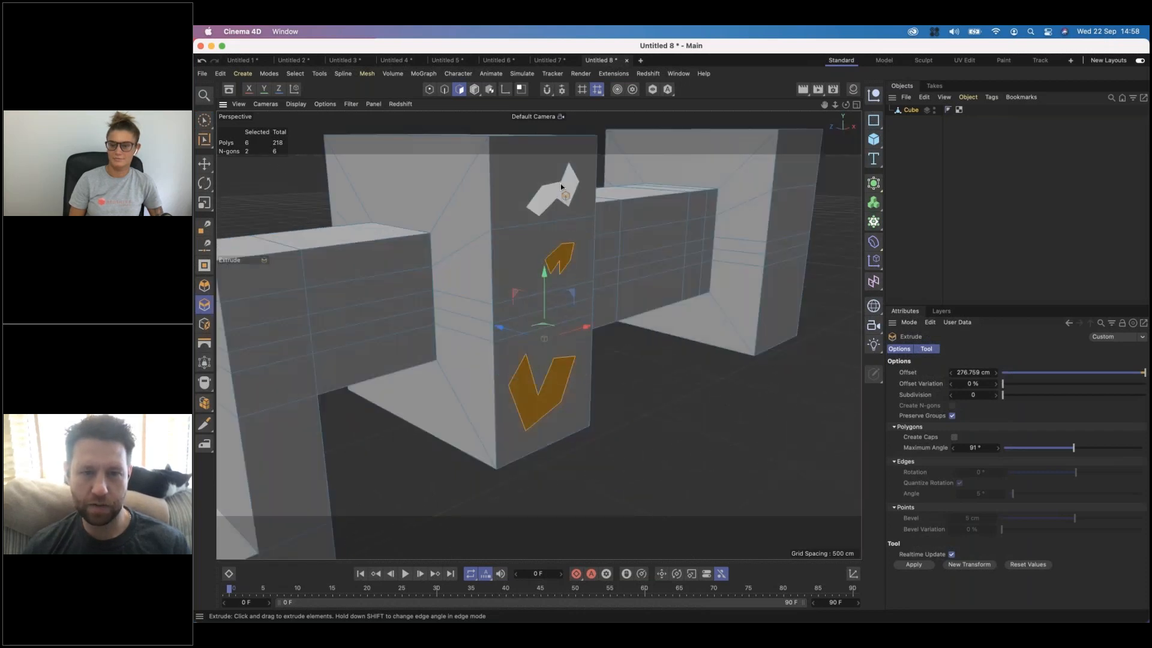
pyautogui.keyDown('shift'); pyautogui.click(565, 190); pyautogui.keyUp('shift')
pyautogui.moveTo(670, 331); pyautogui.dragTo(675, 331)
# Step: Select an upper edge of the block at the beveled end in edge mode and move it upward
pyautogui.keyDown('alt'); pyautogui.moveTo(511, 337); pyautogui.dragTo(504, 294); pyautogui.keyUp('alt')
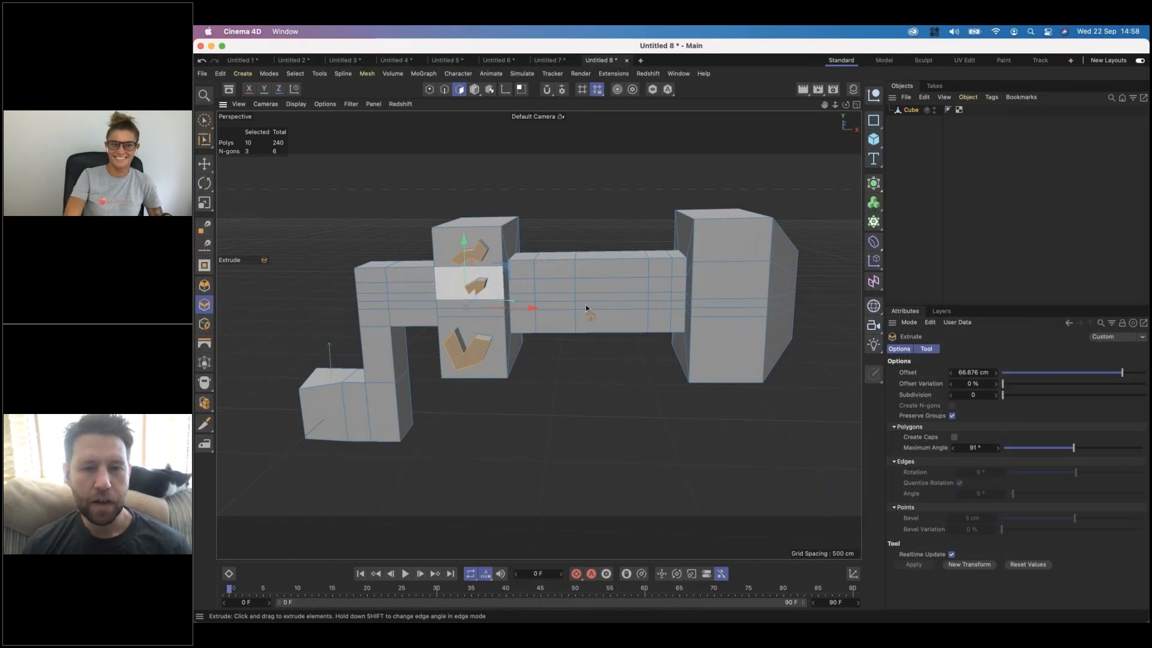
pyautogui.keyDown('alt'); pyautogui.moveTo(662, 301); pyautogui.dragTo(628, 304); pyautogui.keyUp('alt')
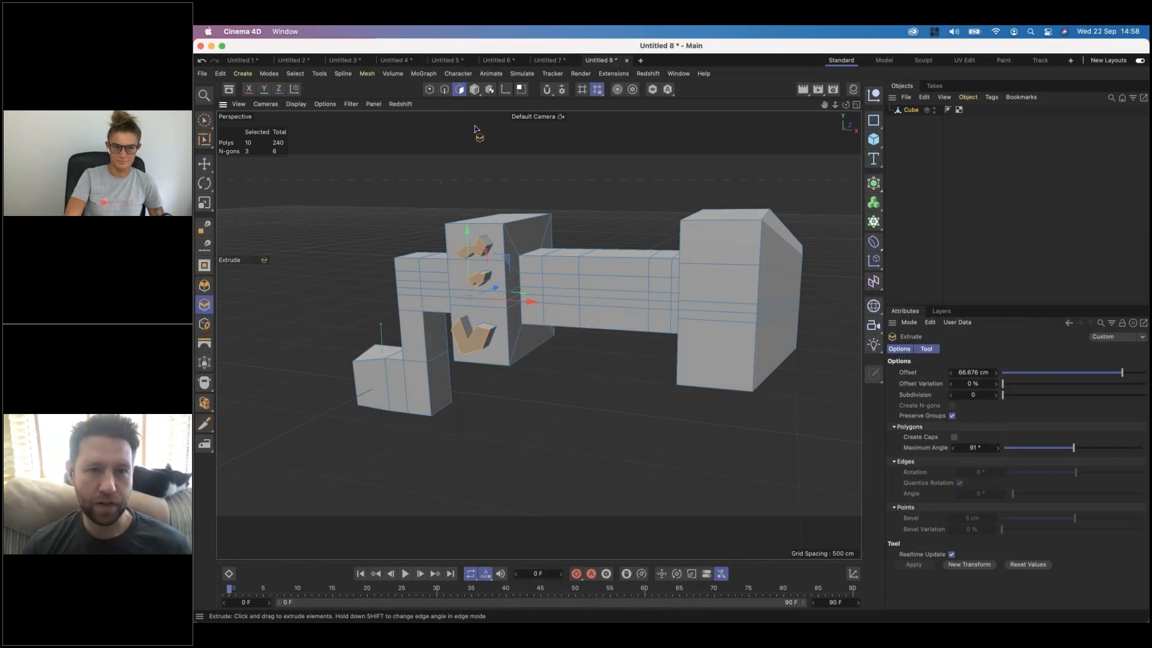
pyautogui.click(444, 89)
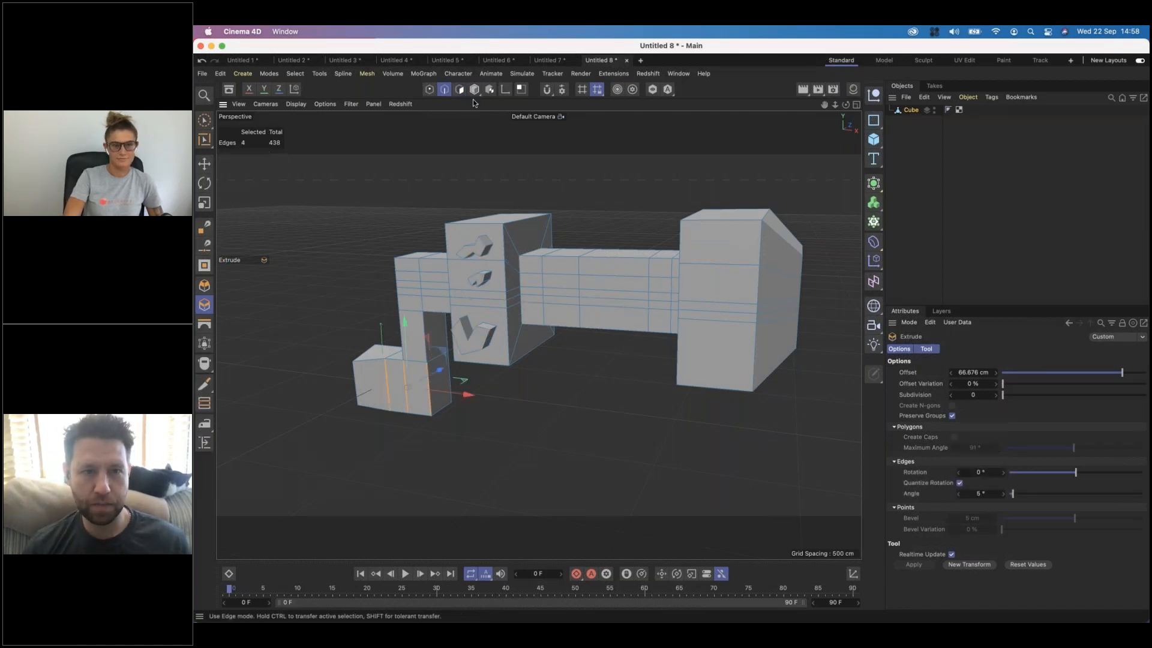
pyautogui.keyDown('alt'); pyautogui.moveTo(745, 270); pyautogui.dragTo(614, 254); pyautogui.keyUp('alt')
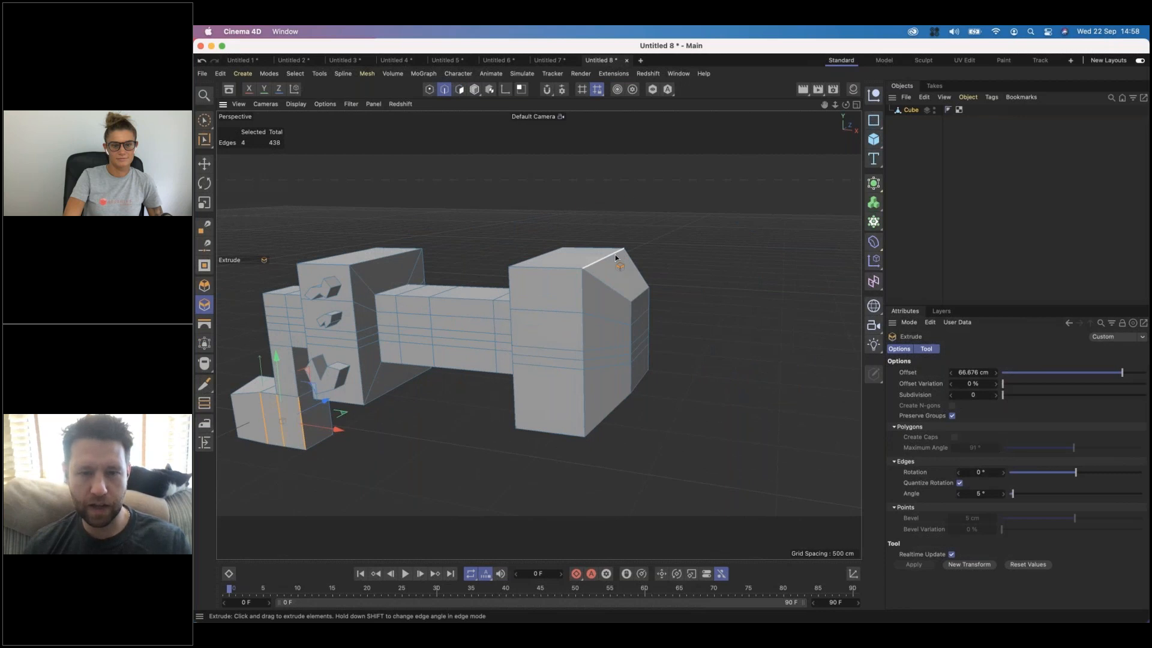
pyautogui.click(614, 255)
pyautogui.press('e')
pyautogui.moveTo(636, 189); pyautogui.dragTo(606, 175)
# Step: Reposition individual points on the beveled end of the far block in point mode
pyautogui.click(429, 89)
pyautogui.click(650, 287)
pyautogui.click(650, 309)
pyautogui.moveTo(690, 312); pyautogui.dragTo(701, 343)
pyautogui.click(648, 339)
# Step: Select two points on an extruded shape of the front block and move them to distort it
pyautogui.click(335, 278)
pyautogui.keyDown('shift'); pyautogui.click(341, 286); pyautogui.keyUp('shift')
pyautogui.moveTo(342, 287); pyautogui.dragTo(426, 304)
# Step: Select four points stacked on the side of the bar and move them lengthwise along it
pyautogui.click(428, 332)
pyautogui.keyDown('shift'); pyautogui.click(428, 316); pyautogui.keyUp('shift')
pyautogui.keyDown('shift'); pyautogui.click(429, 323); pyautogui.keyUp('shift')
pyautogui.keyDown('shift'); pyautogui.click(429, 330); pyautogui.keyUp('shift')
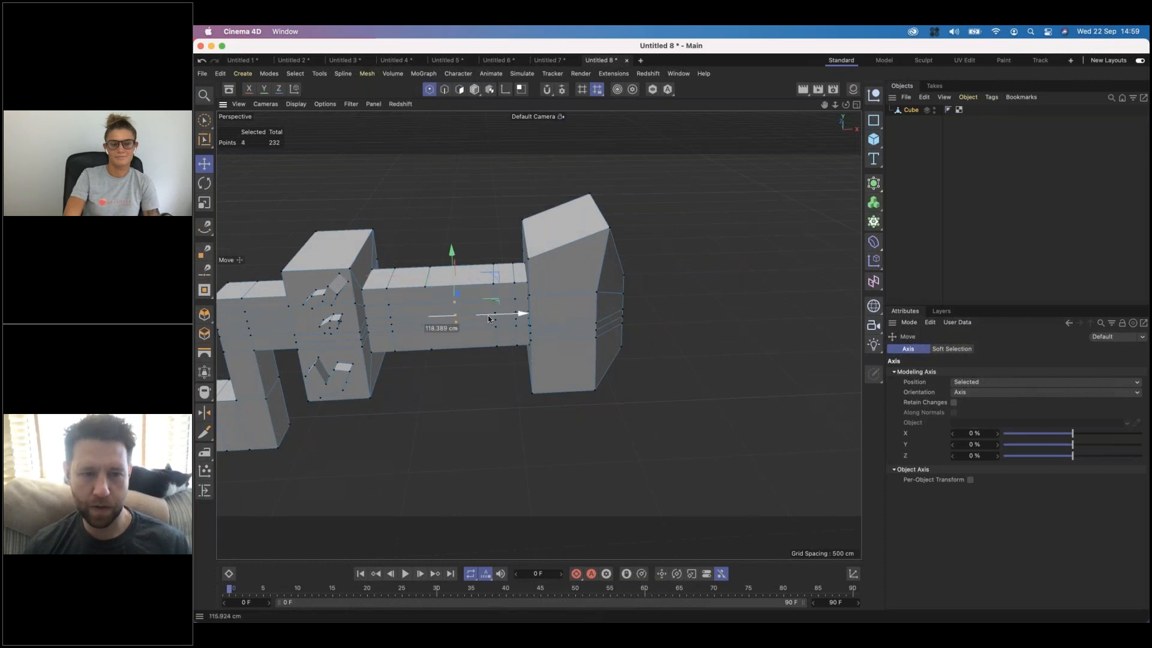
pyautogui.keyDown('alt'); pyautogui.moveTo(510, 315); pyautogui.dragTo(549, 309); pyautogui.keyUp('alt')
pyautogui.keyDown('alt'); pyautogui.moveTo(501, 313); pyautogui.dragTo(422, 297); pyautogui.keyUp('alt')
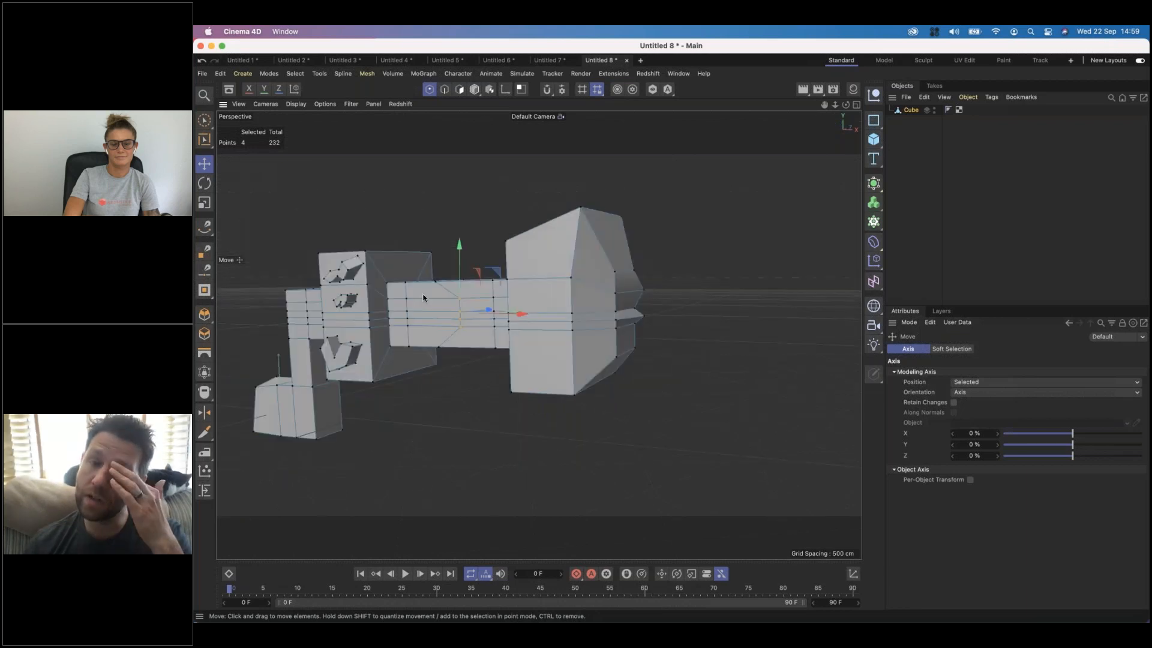
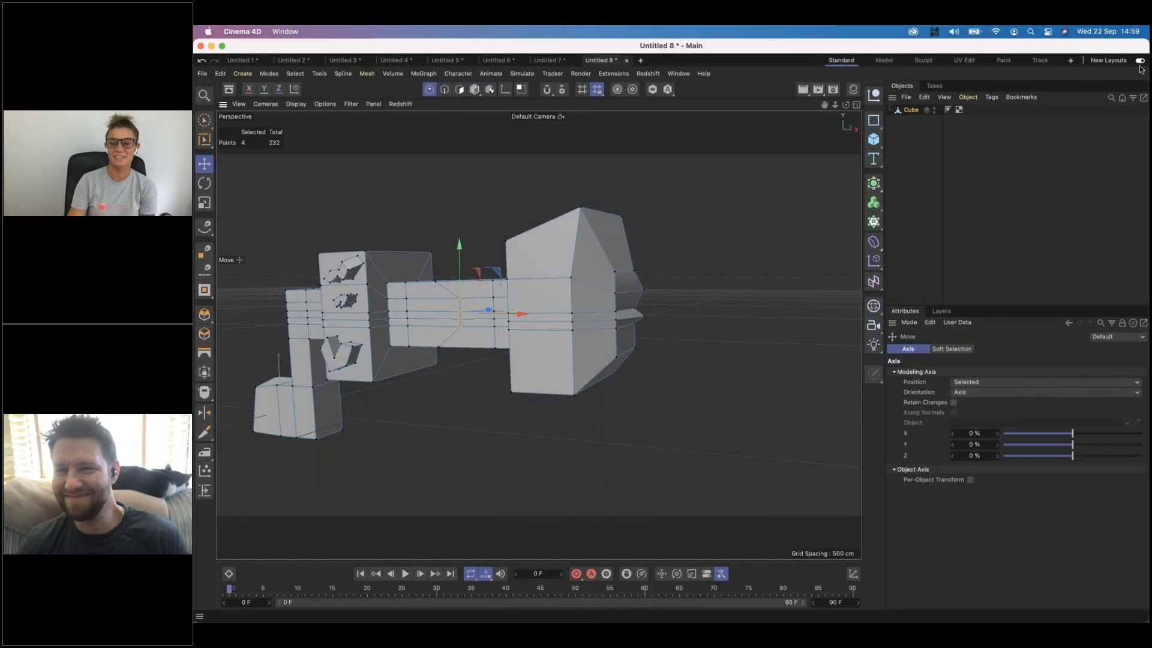
# Step: Switch to the front view and activate the Line Cut tool for the cube mesh
pyautogui.click(1030, 366)
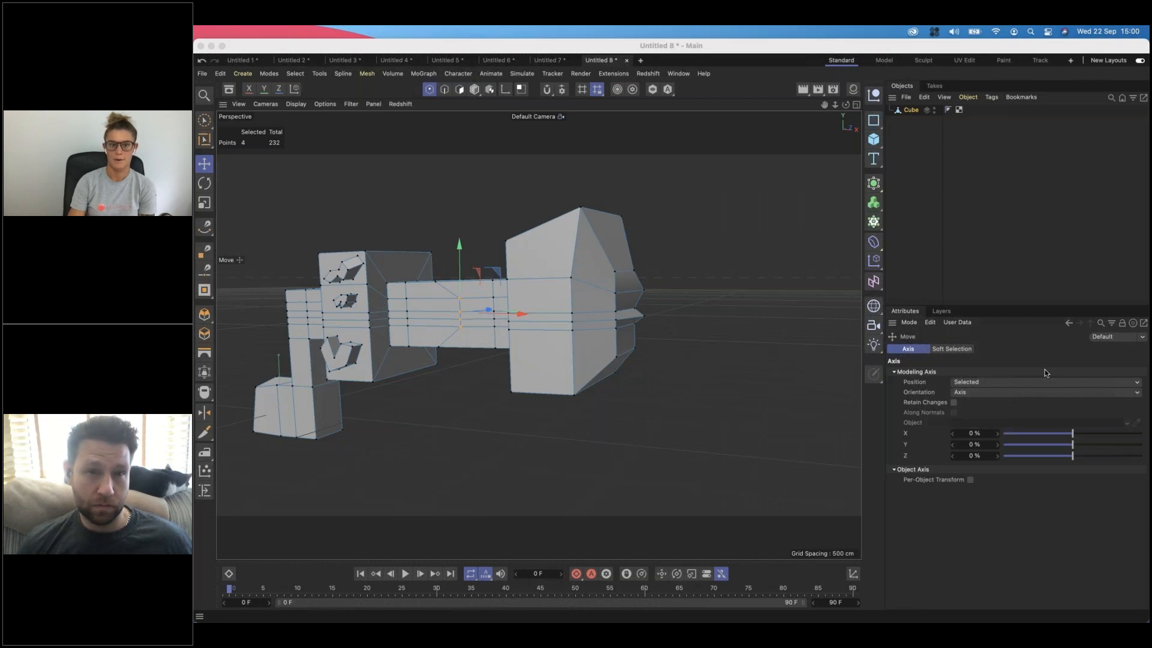
pyautogui.click(786, 338)
pyautogui.press('F4')
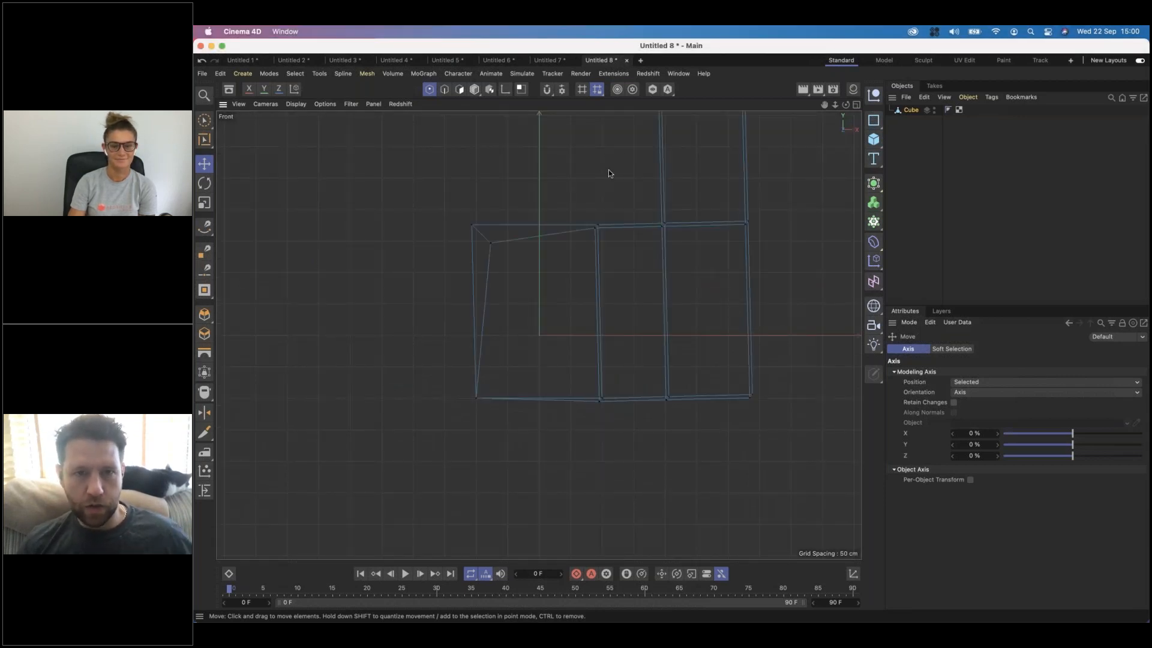
pyautogui.click(208, 433)
pyautogui.click(208, 433)
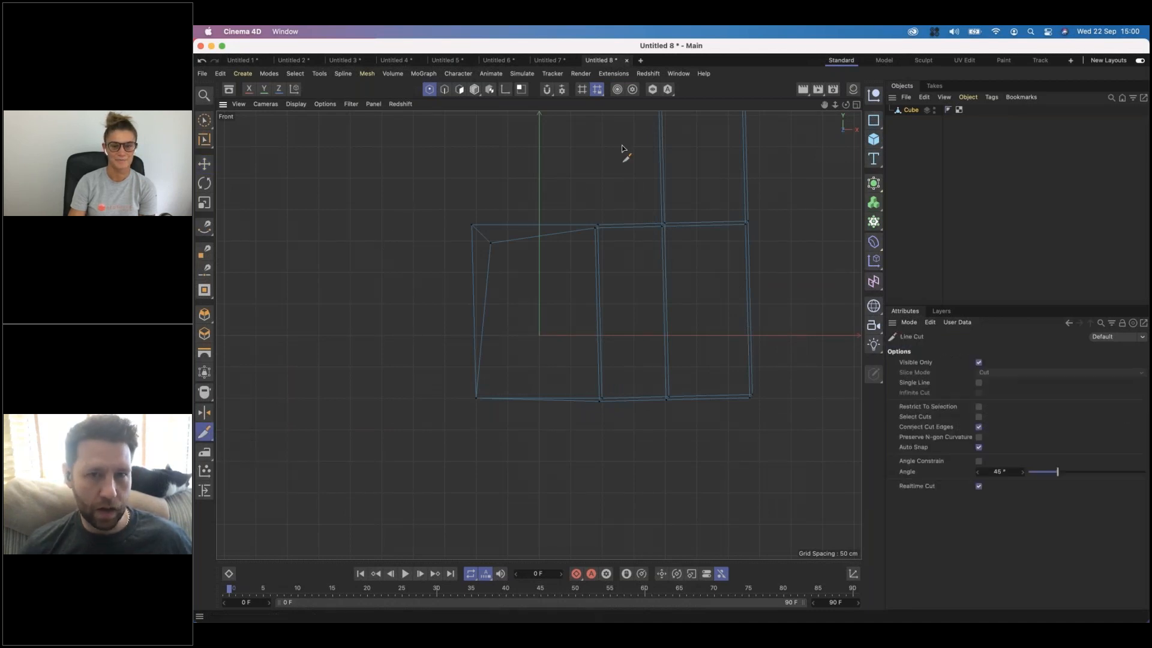
# Step: Enable snapping with the Edge and Mid Point options turned on, and deselect the cube mesh
pyautogui.click(565, 91)
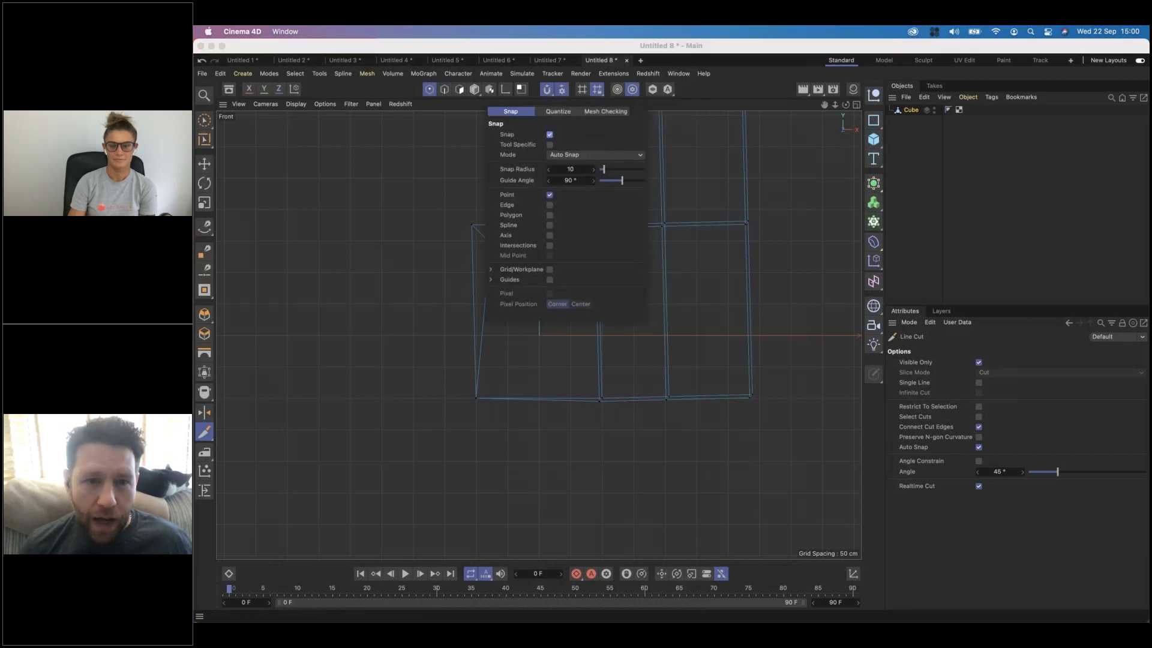
pyautogui.click(549, 205)
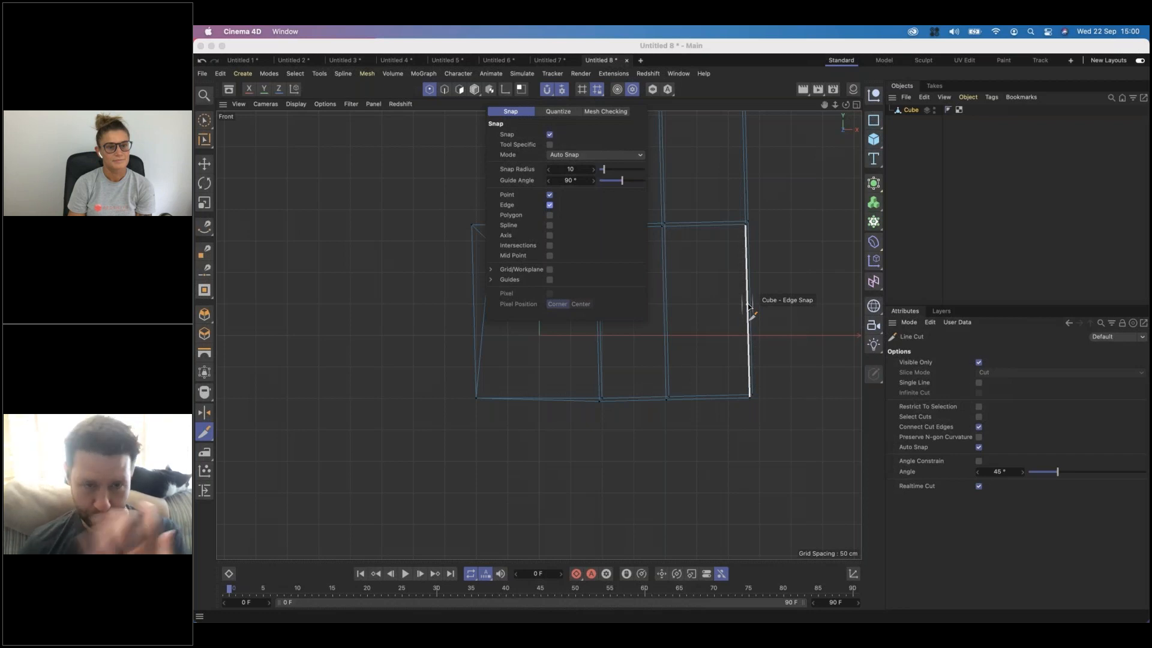
pyautogui.click(549, 256)
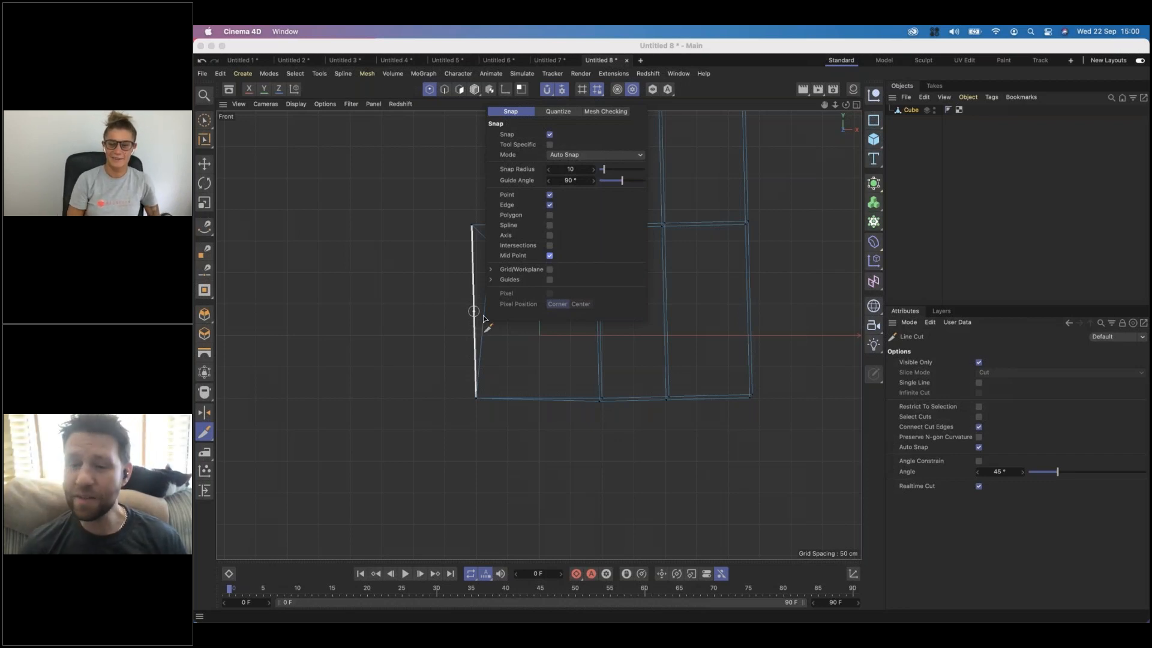
pyautogui.click(1039, 361)
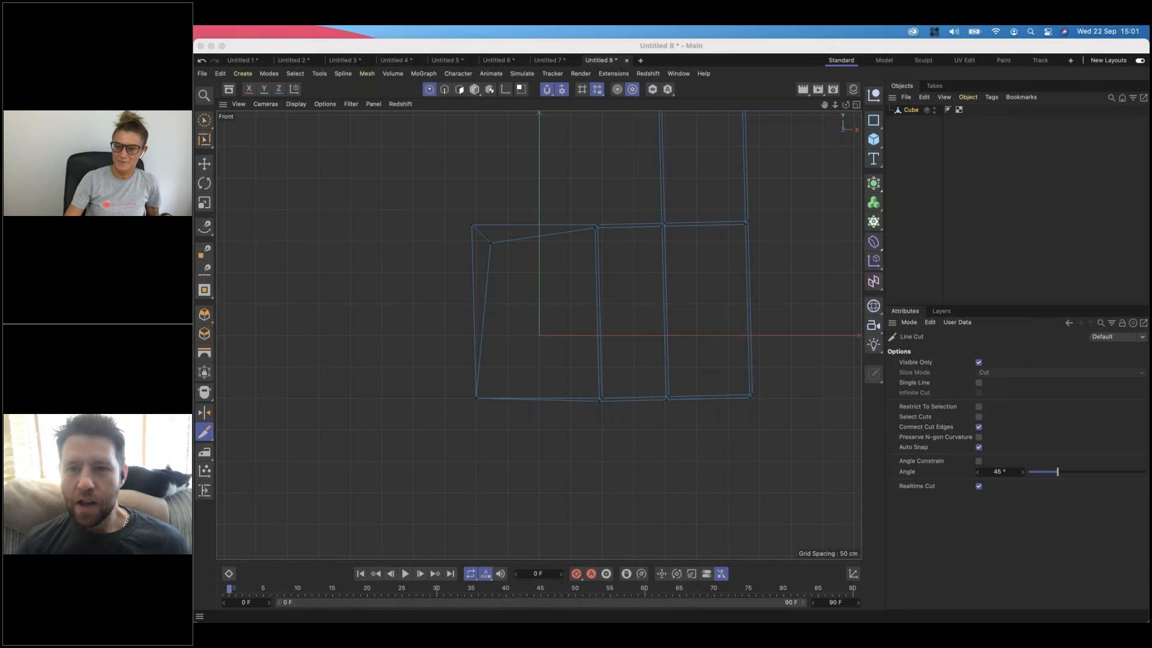
pyautogui.click(887, 283)
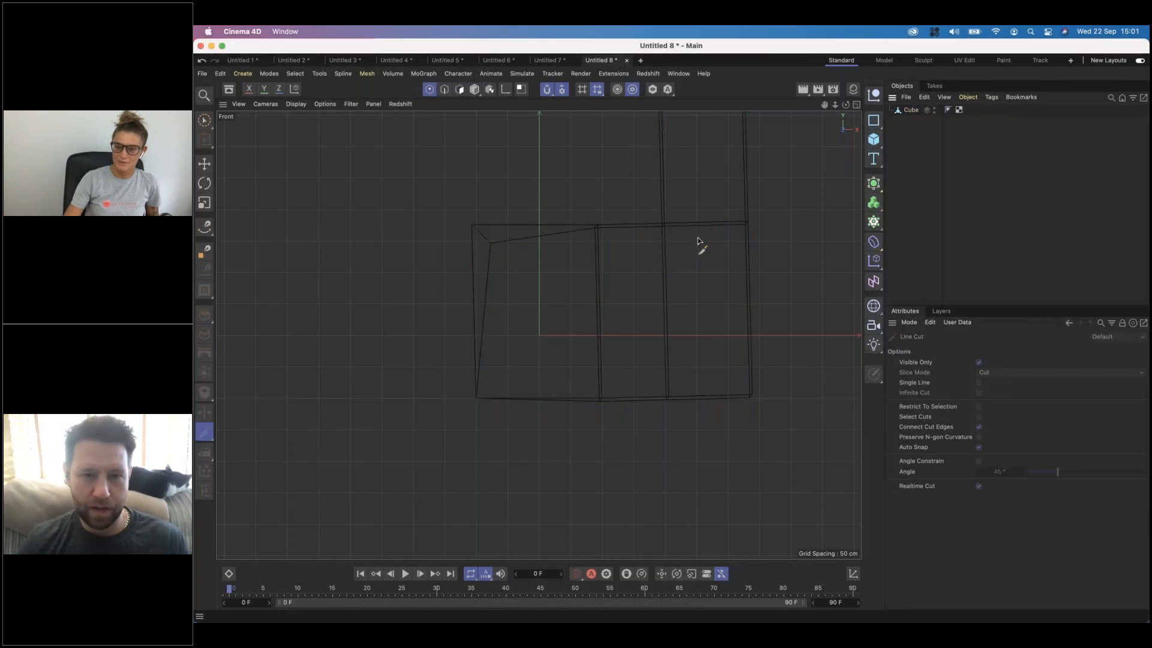
# Step: Create a new project, and in Untitled 8 place the Cube mesh under a new Subdivision Surface
pyautogui.press('super+n')
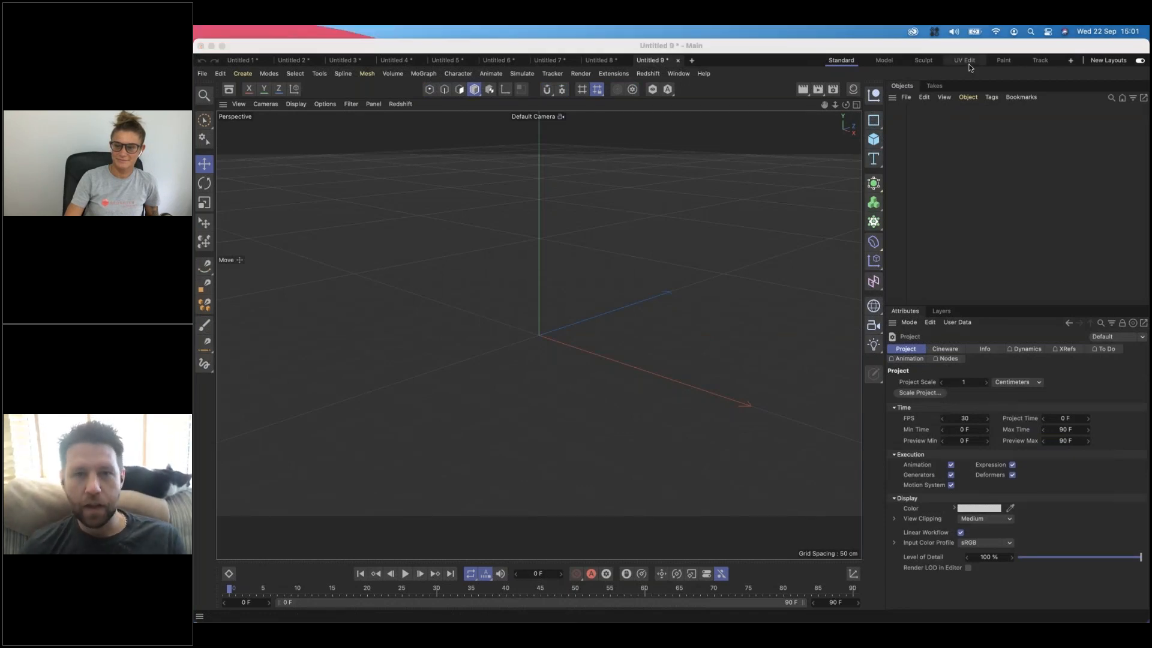
pyautogui.click(595, 59)
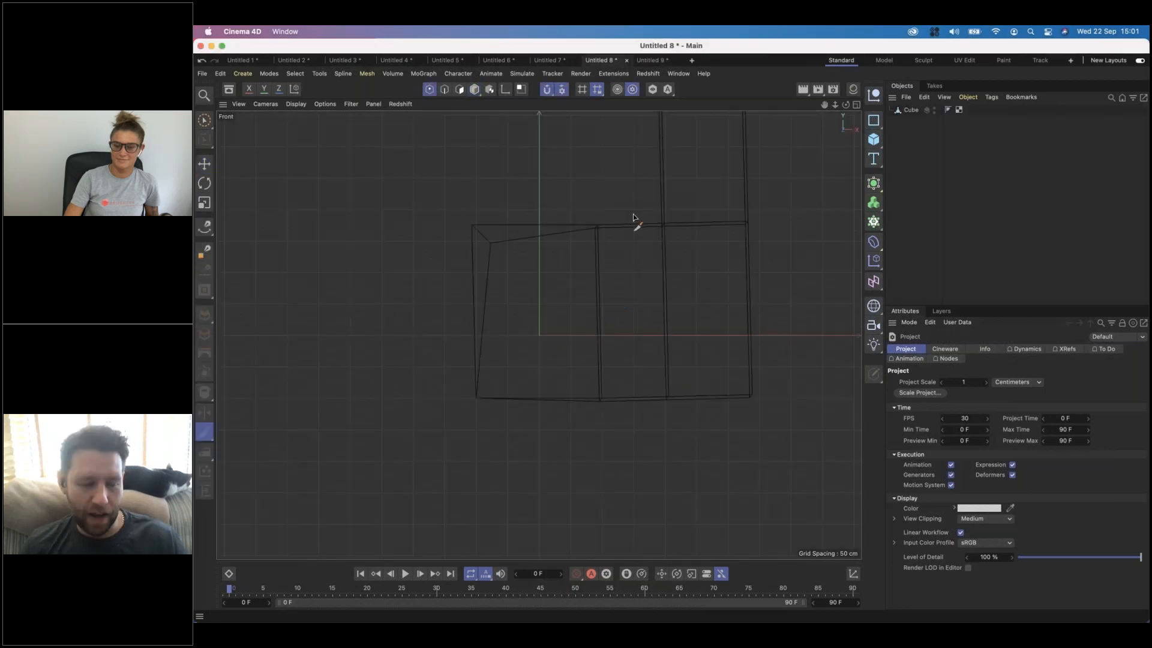
pyautogui.press('F1')
pyautogui.keyDown('alt'); pyautogui.moveTo(571, 251); pyautogui.dragTo(842, 287); pyautogui.keyUp('alt')
pyautogui.click(911, 111)
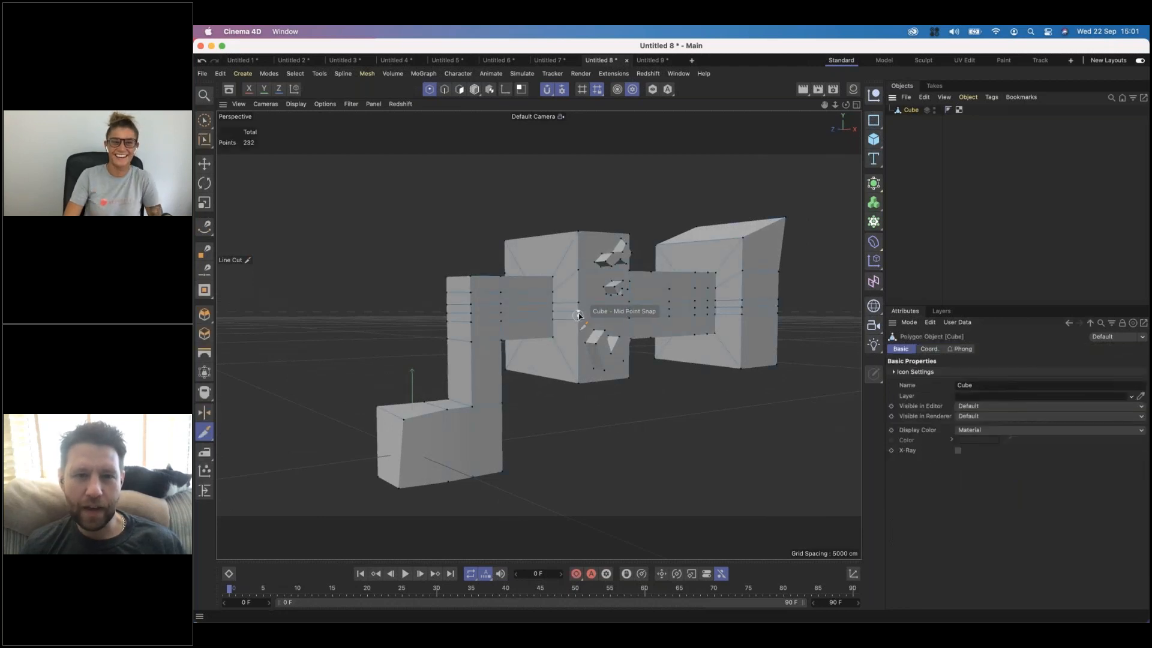
pyautogui.click(873, 183)
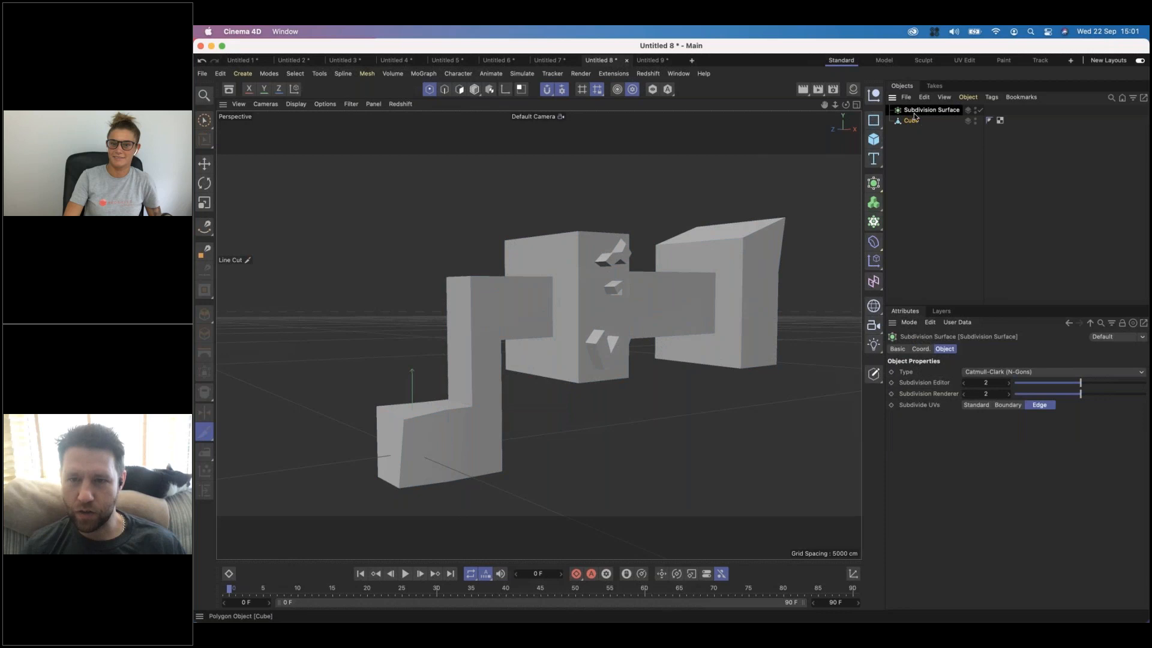
pyautogui.moveTo(914, 116); pyautogui.dragTo(915, 112)
pyautogui.keyDown('alt'); pyautogui.moveTo(538, 286); pyautogui.dragTo(636, 291); pyautogui.keyUp('alt')
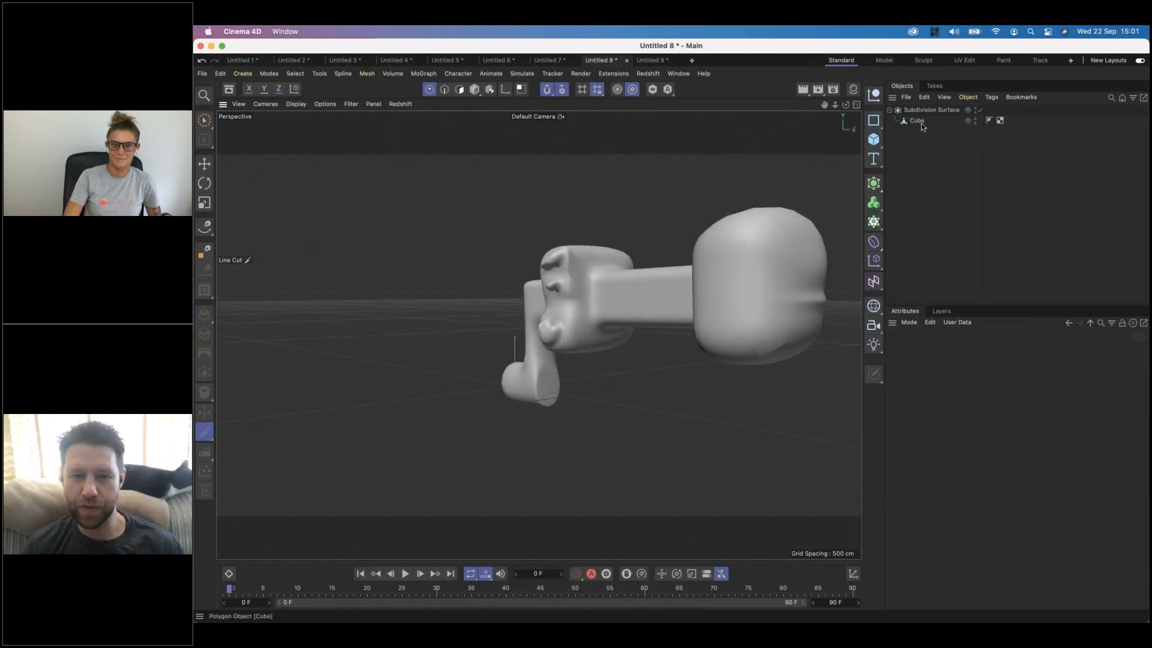
# Step: In the Untitled 9 project, add a cube and place it under a new Subdivision Surface
pyautogui.click(648, 60)
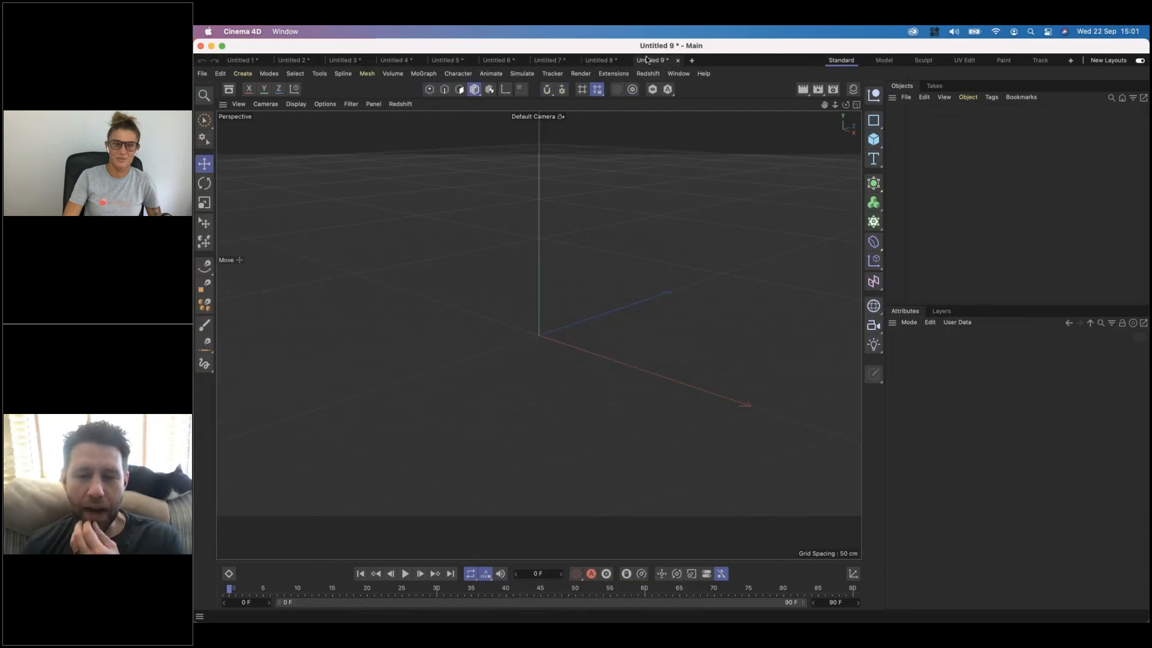
pyautogui.click(602, 60)
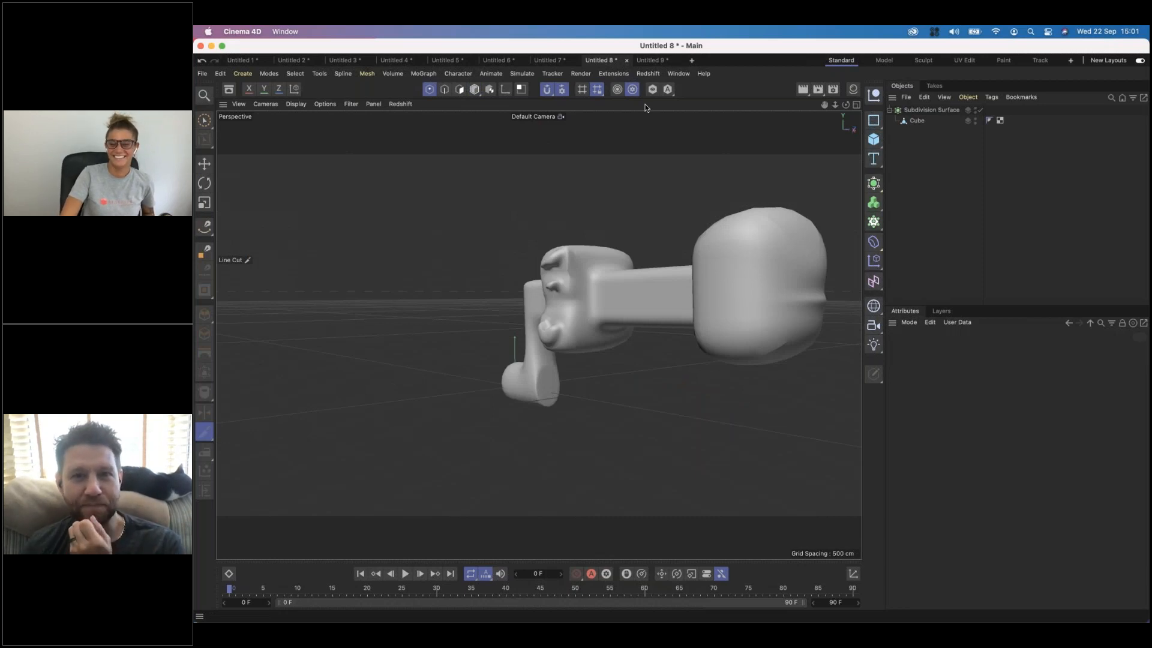
pyautogui.click(653, 60)
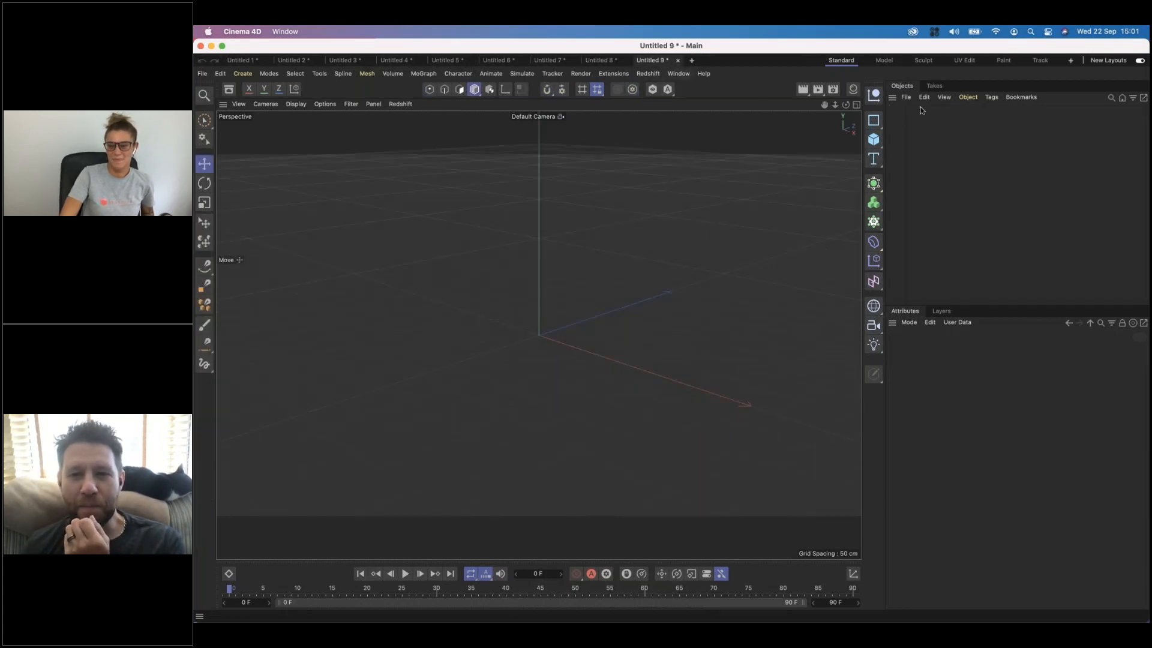
pyautogui.click(875, 141)
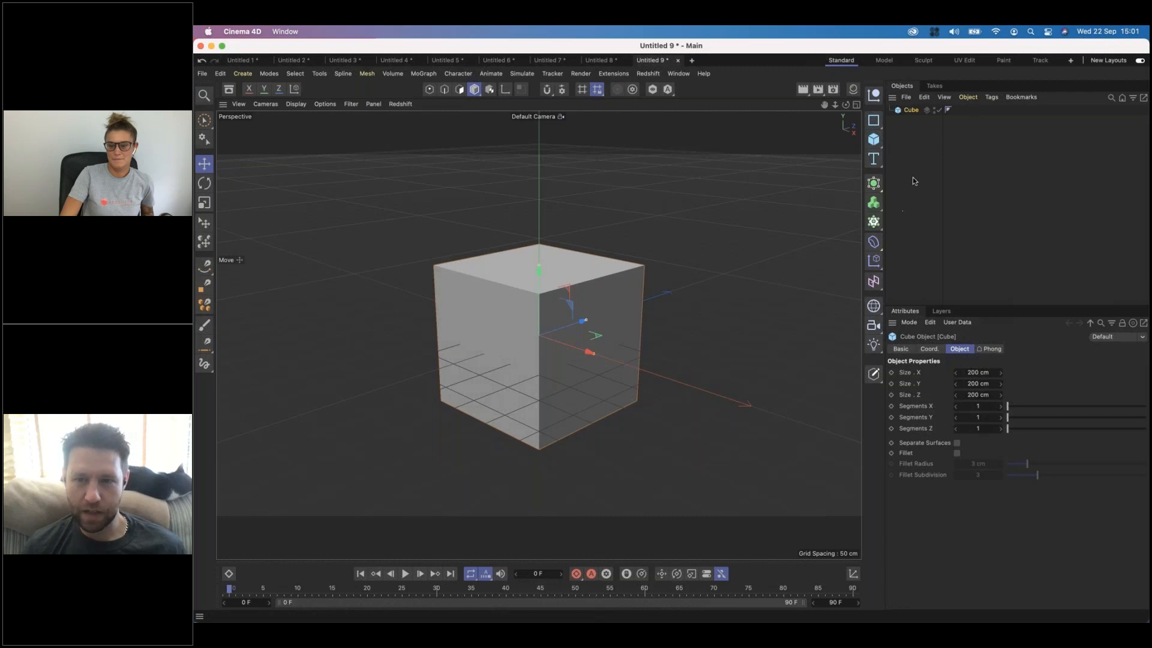
pyautogui.click(874, 183)
pyautogui.moveTo(912, 122); pyautogui.dragTo(914, 113)
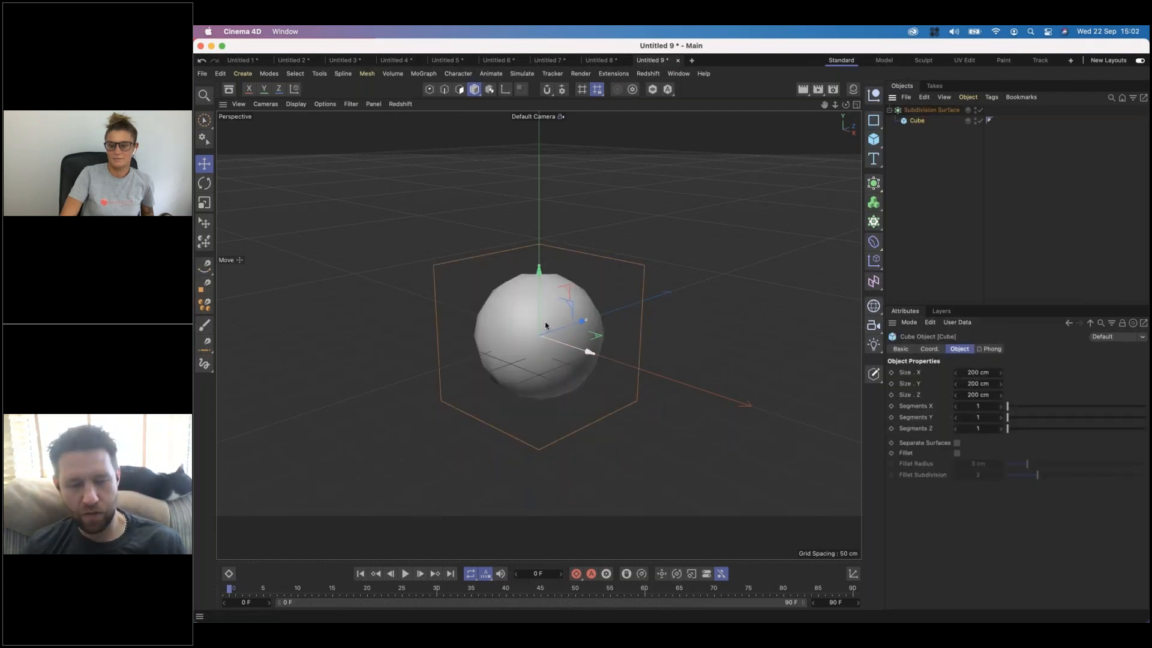
pyautogui.moveTo(595, 287)
pyautogui.keyDown('alt'); pyautogui.mouseDown()
pyautogui.moveTo(761, 290)
pyautogui.moveTo(740, 259)
pyautogui.moveTo(696, 298)
pyautogui.moveTo(584, 324)
pyautogui.moveTo(593, 300)
pyautogui.moveTo(622, 289)
pyautogui.moveTo(552, 265)
pyautogui.moveTo(576, 290)
pyautogui.mouseUp(); pyautogui.keyUp('alt')
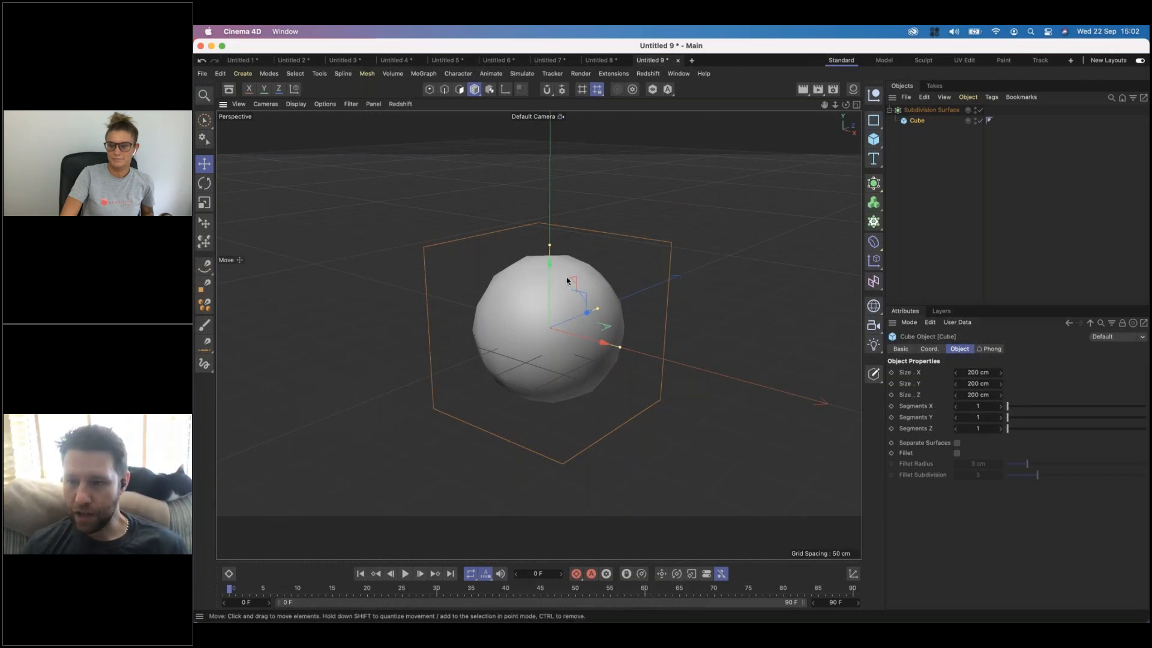
# Step: Turn off the Subdivision Surface in the Untitled 8 project and return to Untitled 9
pyautogui.click(599, 59)
pyautogui.click(980, 109)
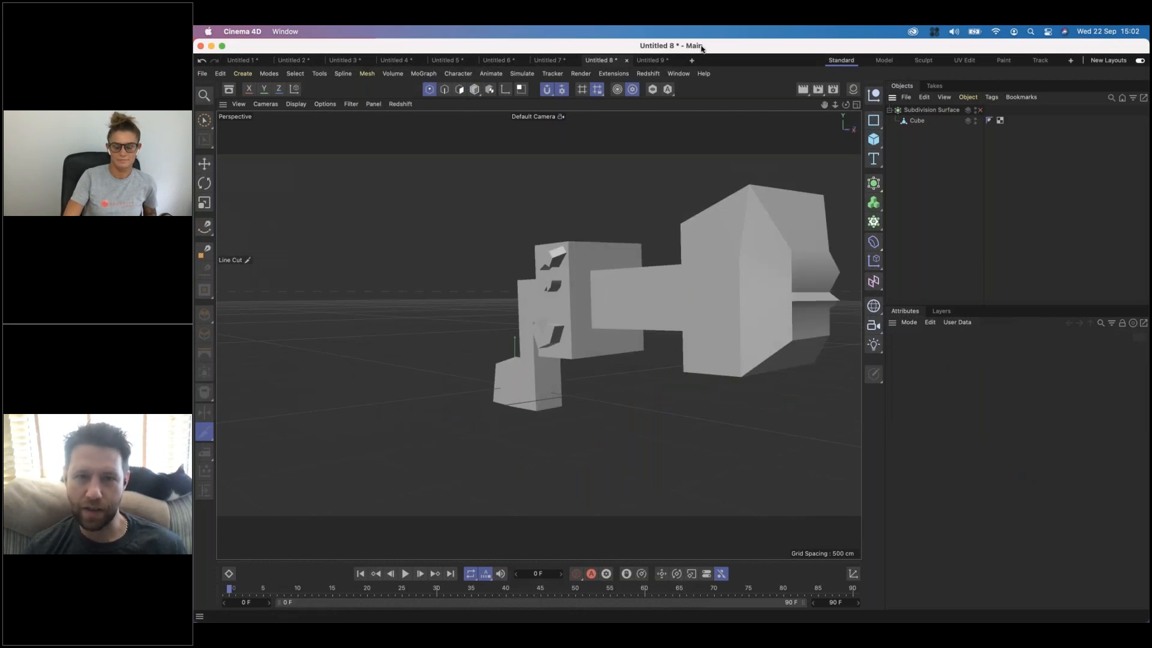
pyautogui.click(652, 61)
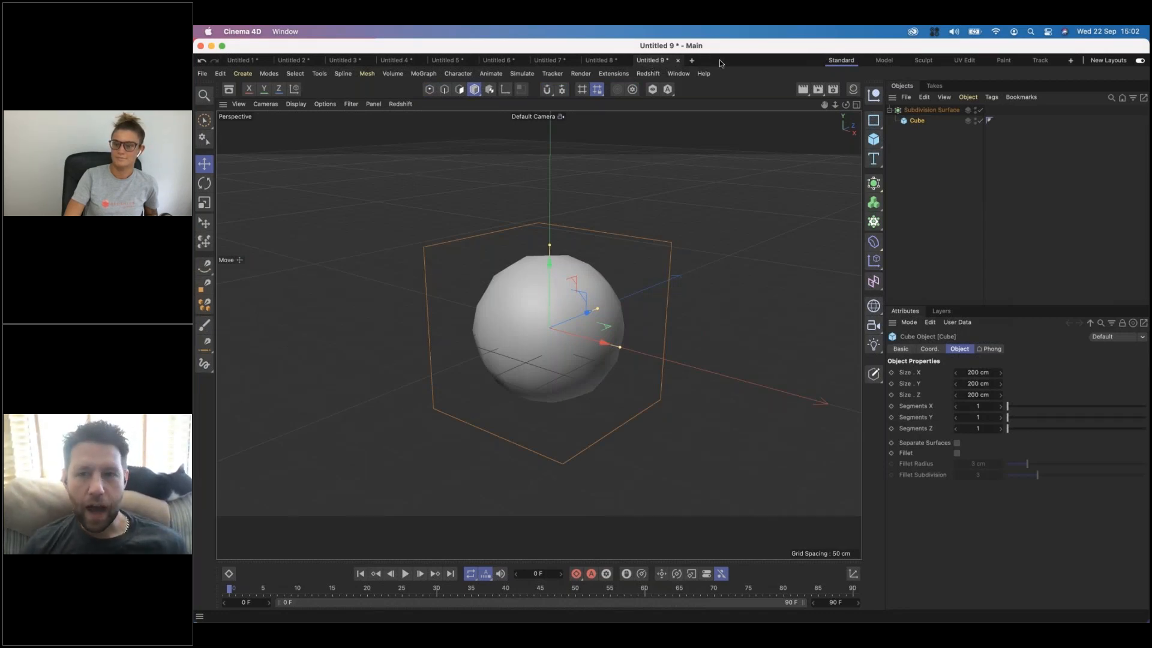
# Step: Try stretching the cube along X and Z with its size handles, and restore its default parameters
pyautogui.moveTo(549, 246); pyautogui.dragTo(558, 269)
pyautogui.moveTo(630, 349); pyautogui.dragTo(801, 397)
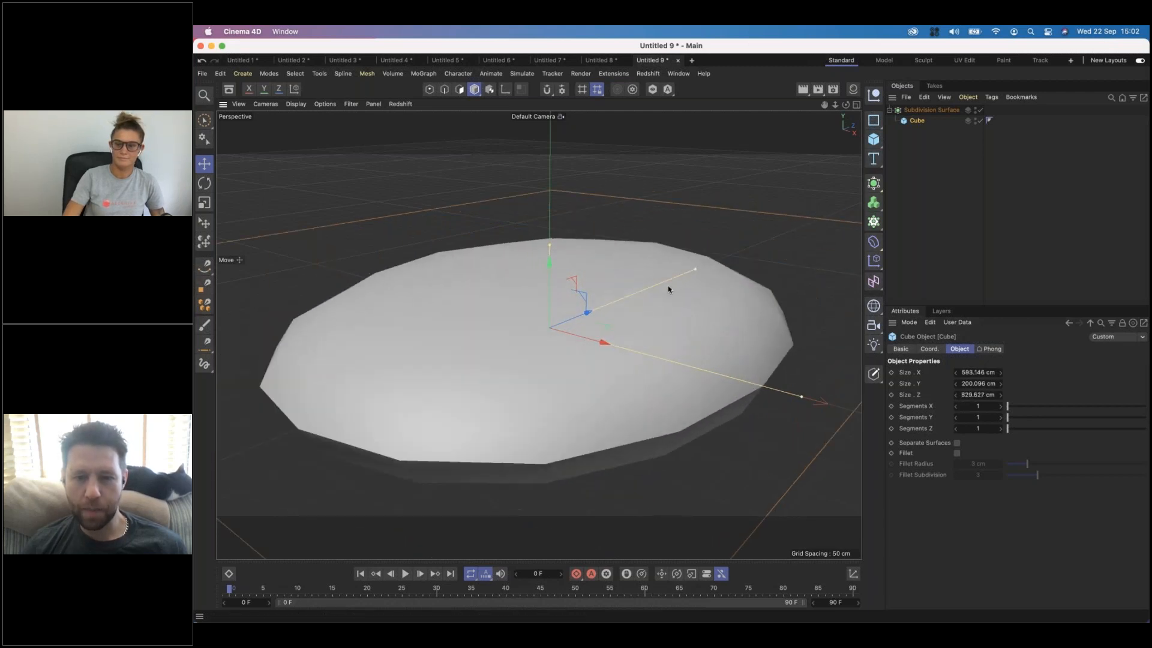
pyautogui.press('super+z')
pyautogui.press('super+z')
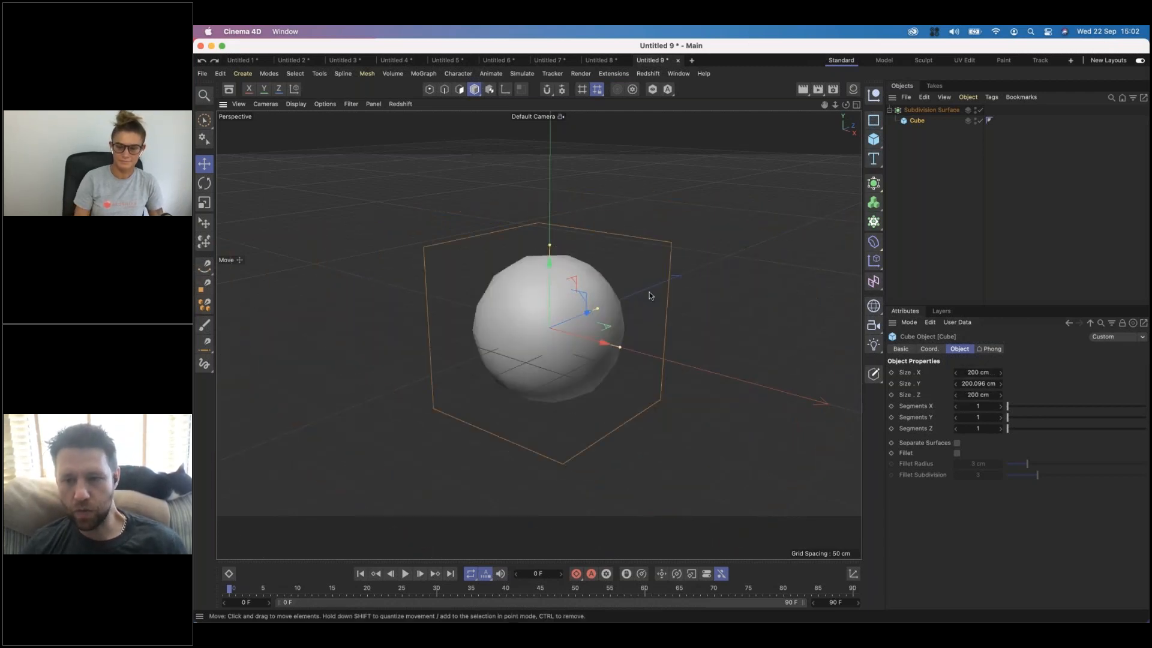
pyautogui.click(1142, 338)
pyautogui.click(1116, 347)
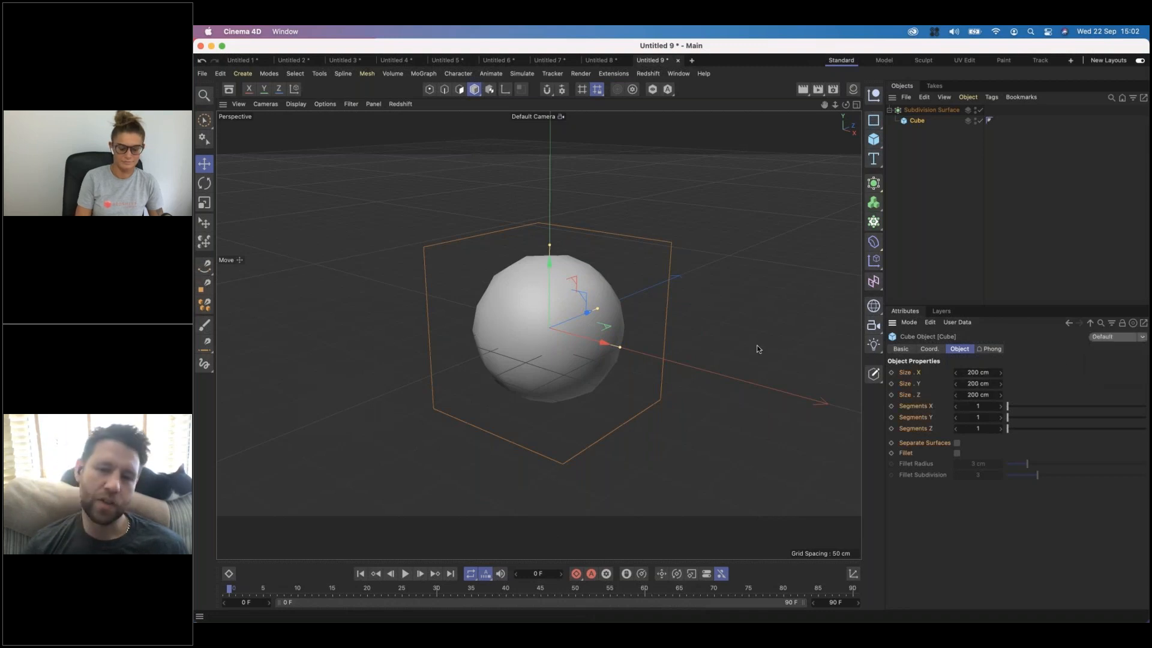
# Step: Set the cube's X, Y and Z segments to 2 each
pyautogui.click(1001, 406)
pyautogui.click(1001, 417)
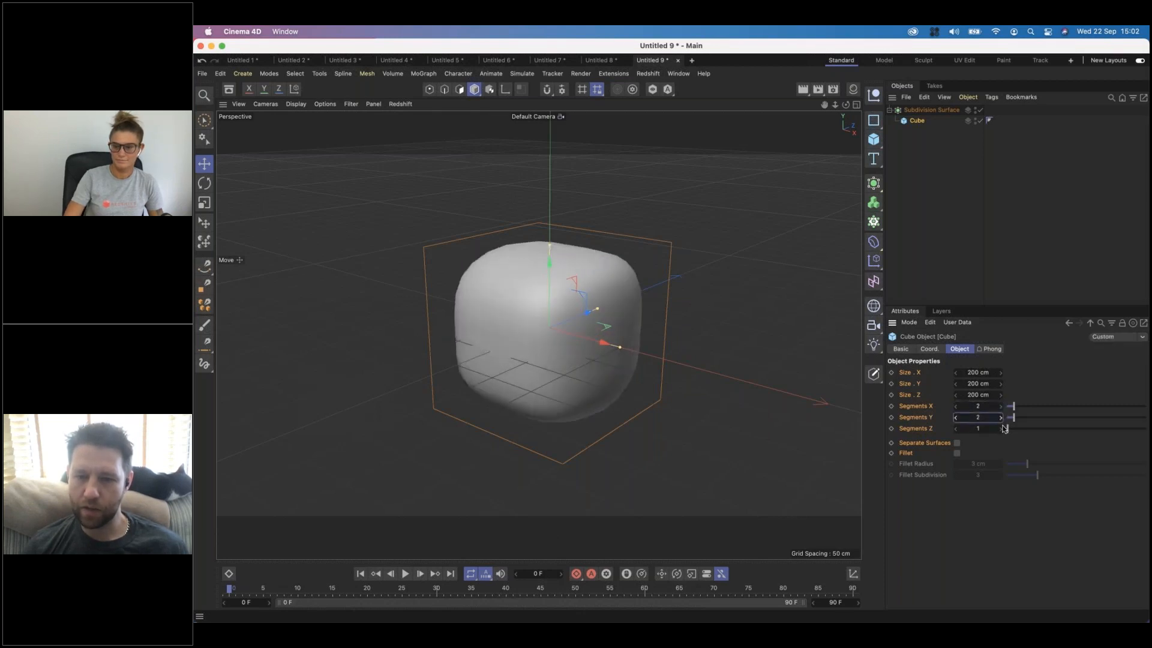
pyautogui.click(1001, 428)
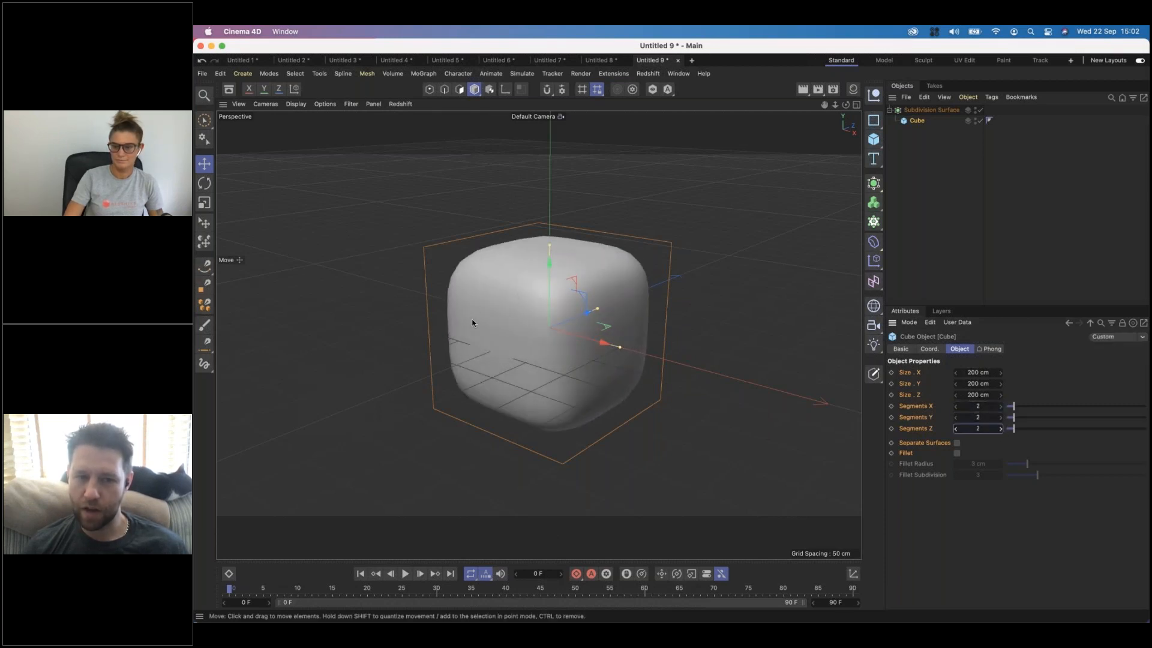
# Step: Change the perspective view's display to Gouraud Shading (Lines) with Wireframe
pyautogui.rightClick(716, 361)
pyautogui.click(744, 380)
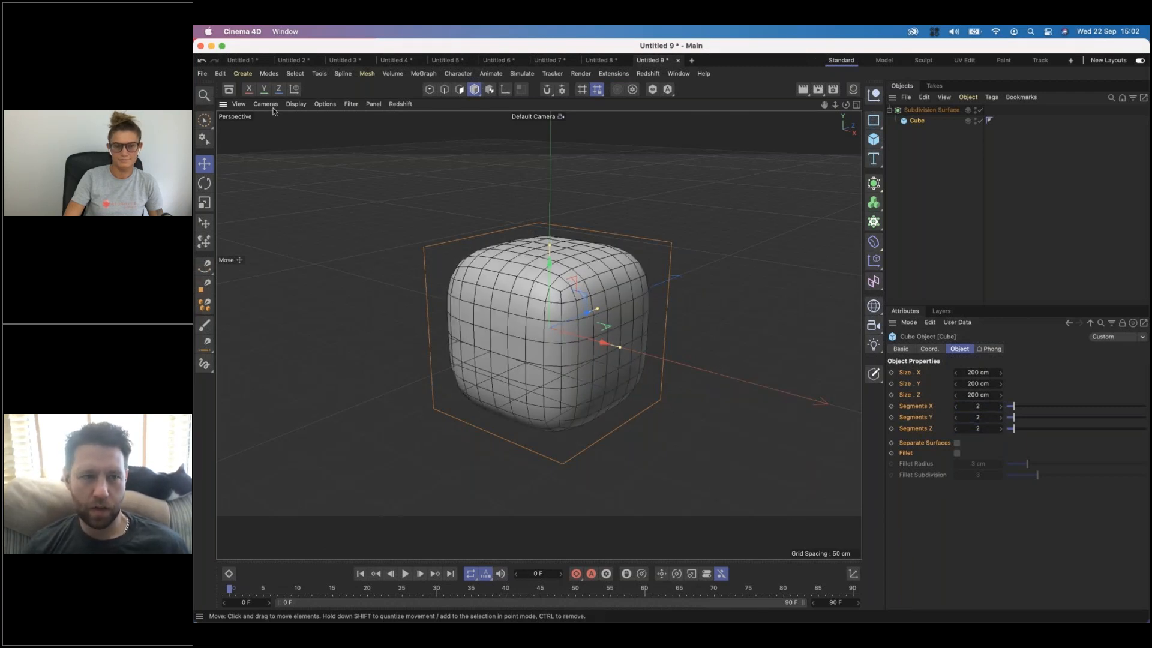
pyautogui.click(296, 105)
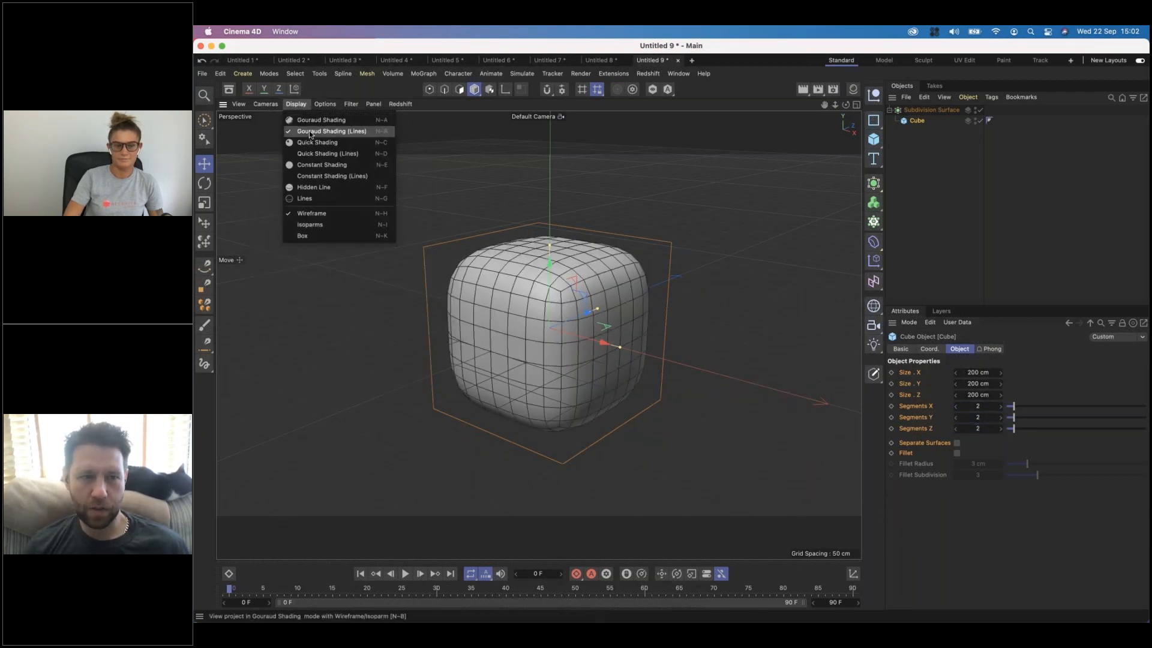
# Step: Set the cube's X, Y and Z segments to 1 each and turn off the Subdivision Surface
pyautogui.click(972, 407)
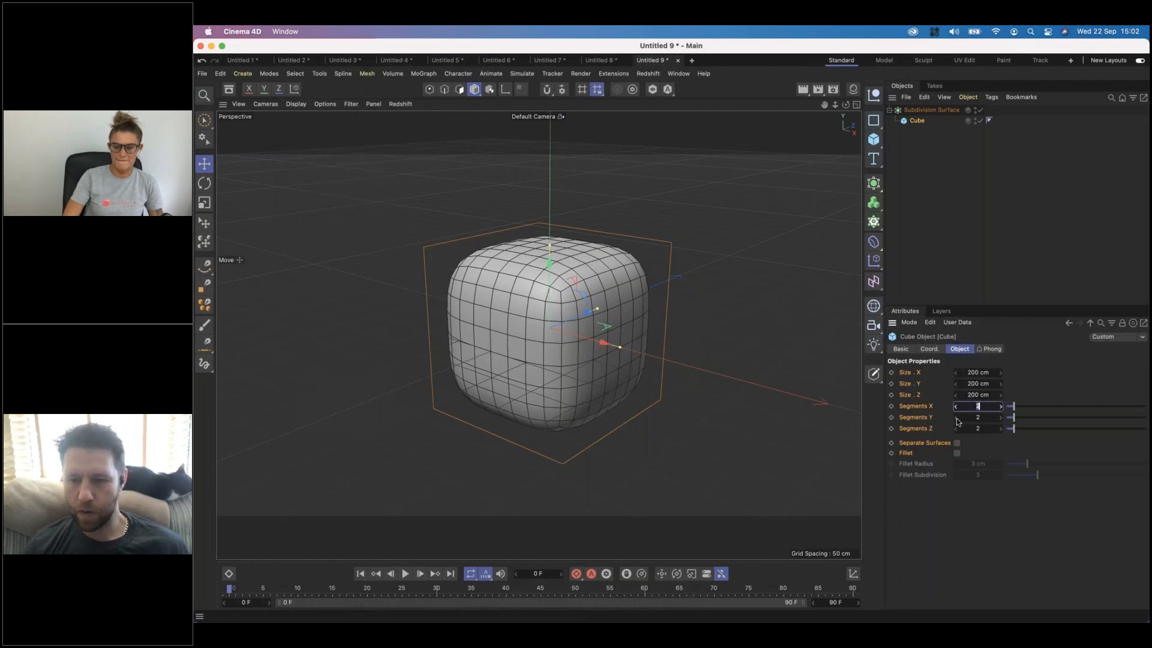
pyautogui.click(955, 417)
pyautogui.click(956, 428)
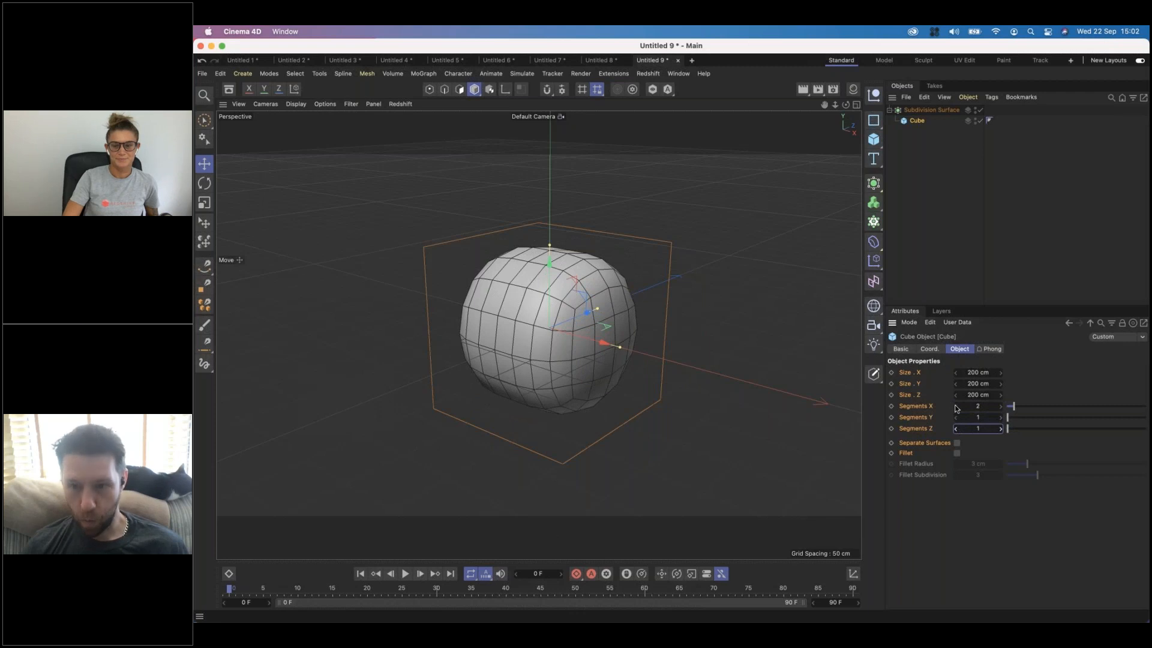
pyautogui.click(956, 406)
pyautogui.press('q')
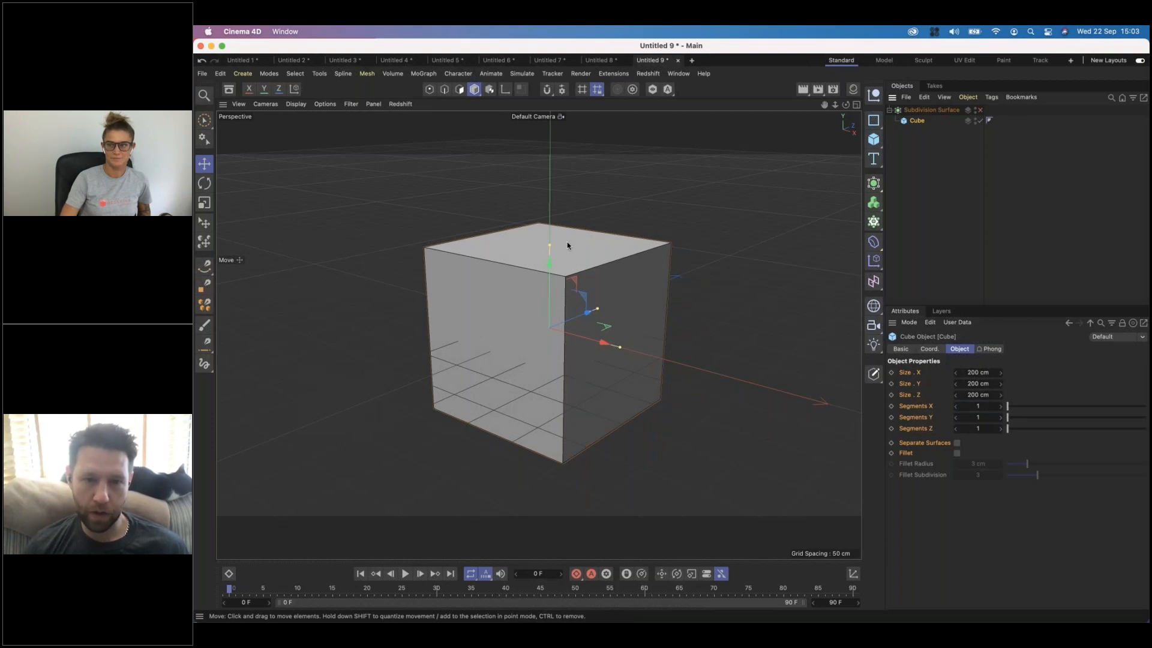
# Step: Re-enable the Subdivision Surface and compare Subdivision Editor levels 1 and 2, ending on 2
pyautogui.click(938, 110)
pyautogui.click(980, 110)
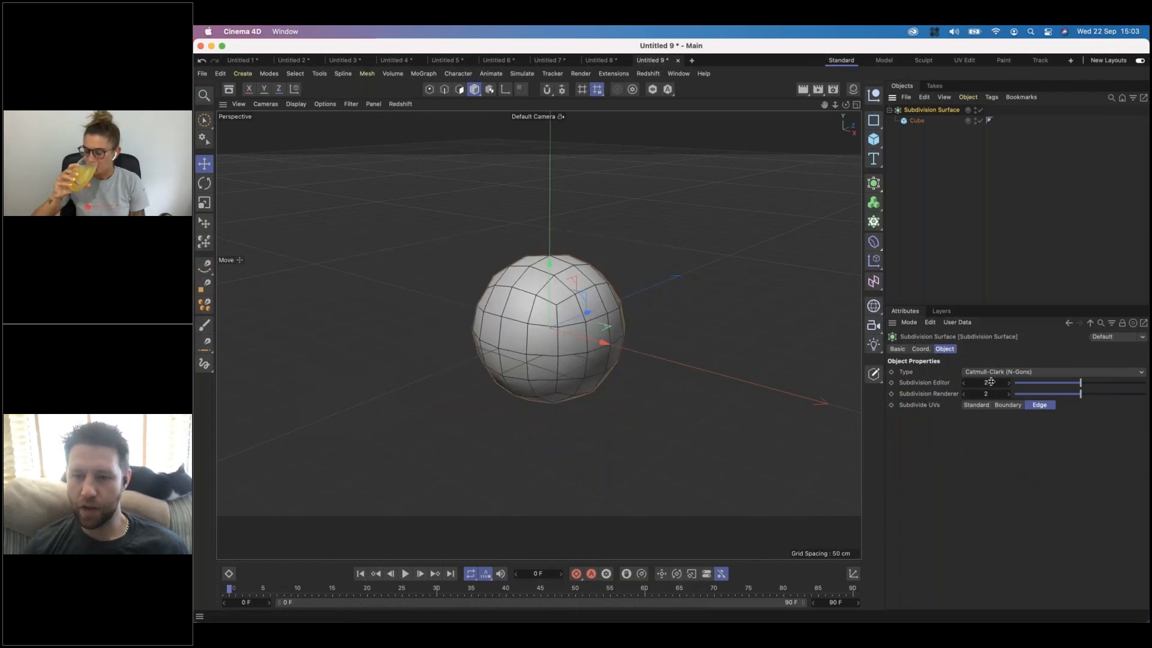
pyautogui.click(963, 384)
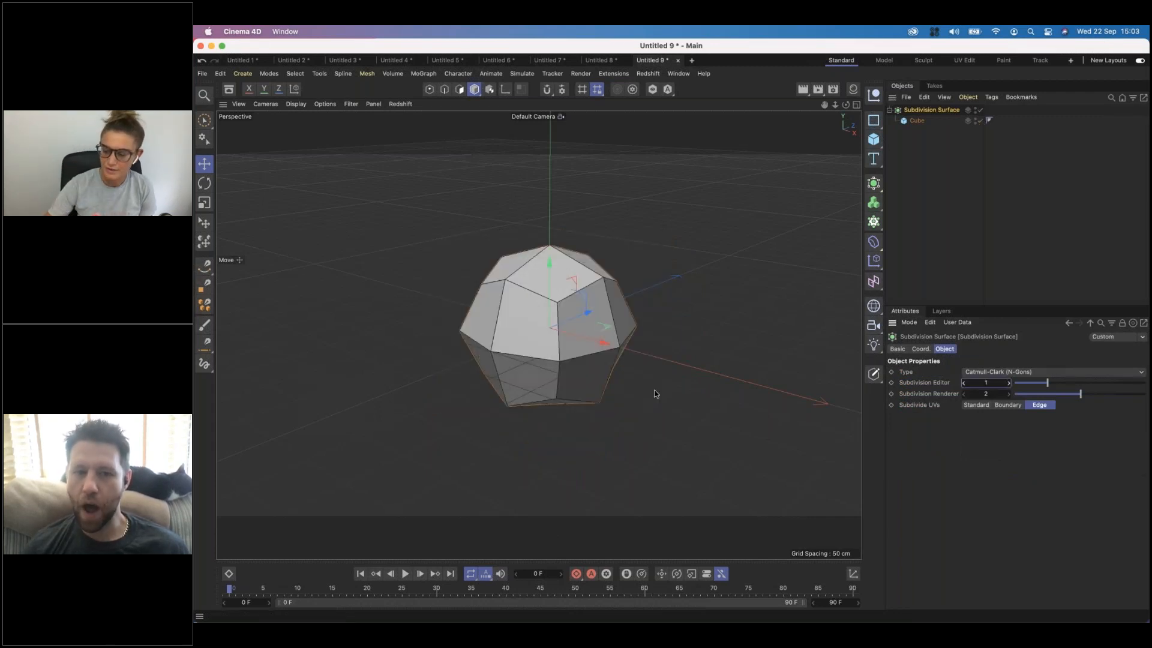
pyautogui.keyDown('alt'); pyautogui.moveTo(579, 344); pyautogui.dragTo(888, 367); pyautogui.keyUp('alt')
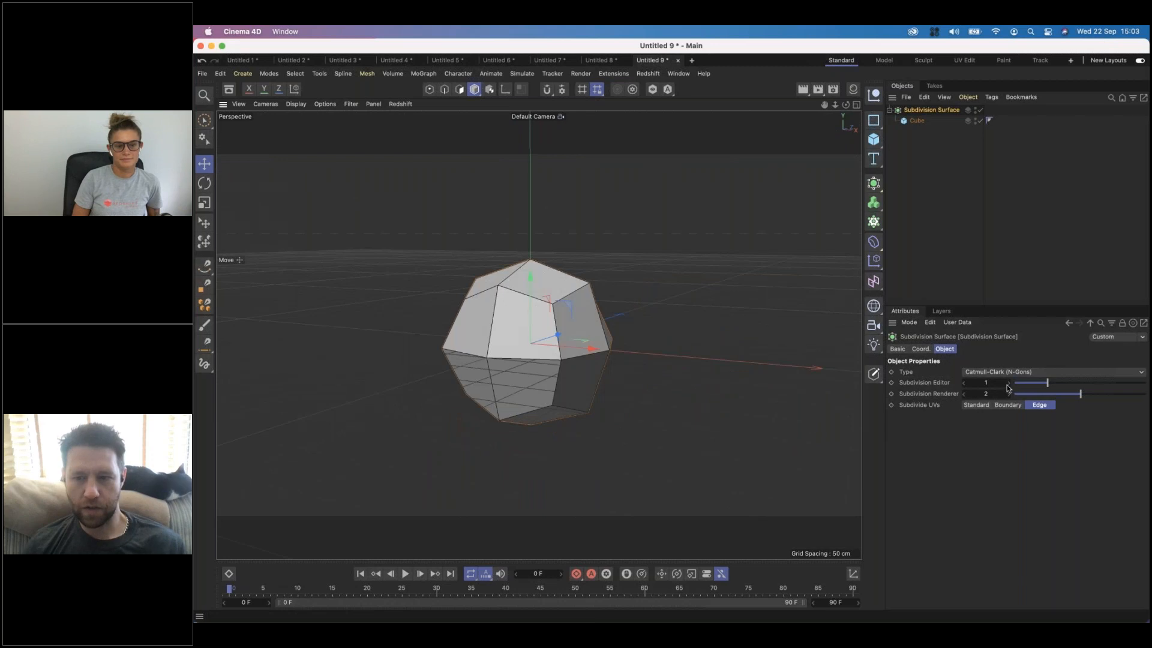
pyautogui.click(1008, 383)
pyautogui.keyDown('alt'); pyautogui.moveTo(558, 317); pyautogui.dragTo(959, 389); pyautogui.keyUp('alt')
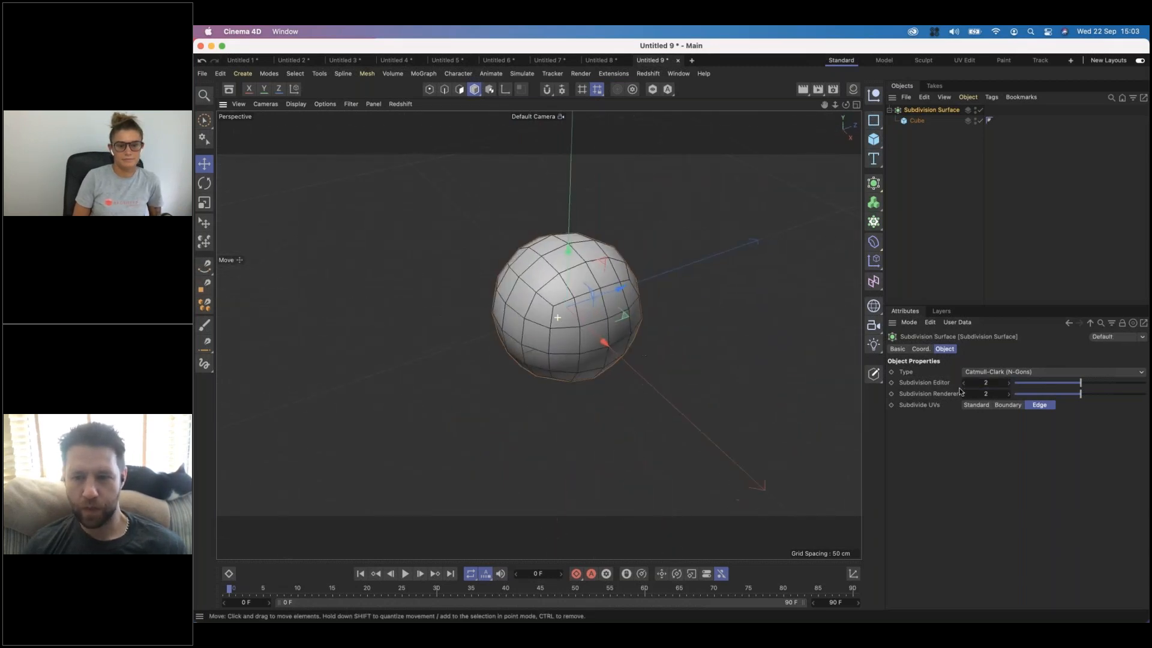
# Step: Set the Subdivision Editor level to 3 and the cube's X segments to 2
pyautogui.click(1009, 383)
pyautogui.keyDown('alt'); pyautogui.moveTo(554, 325); pyautogui.dragTo(613, 252); pyautogui.keyUp('alt')
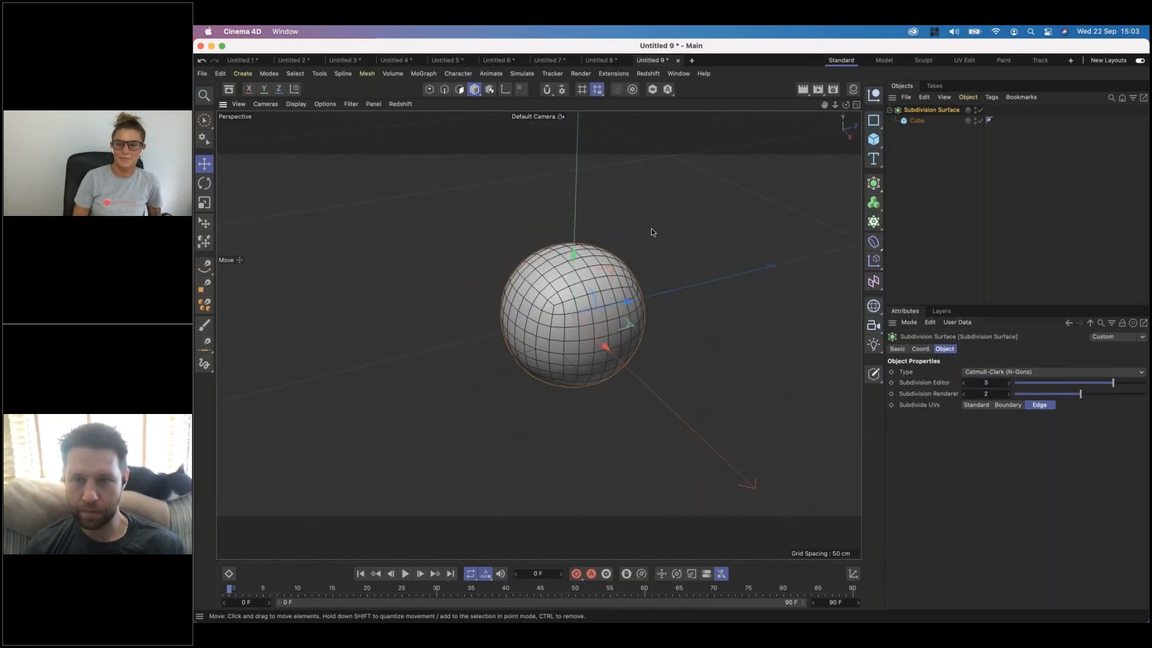
pyautogui.click(917, 121)
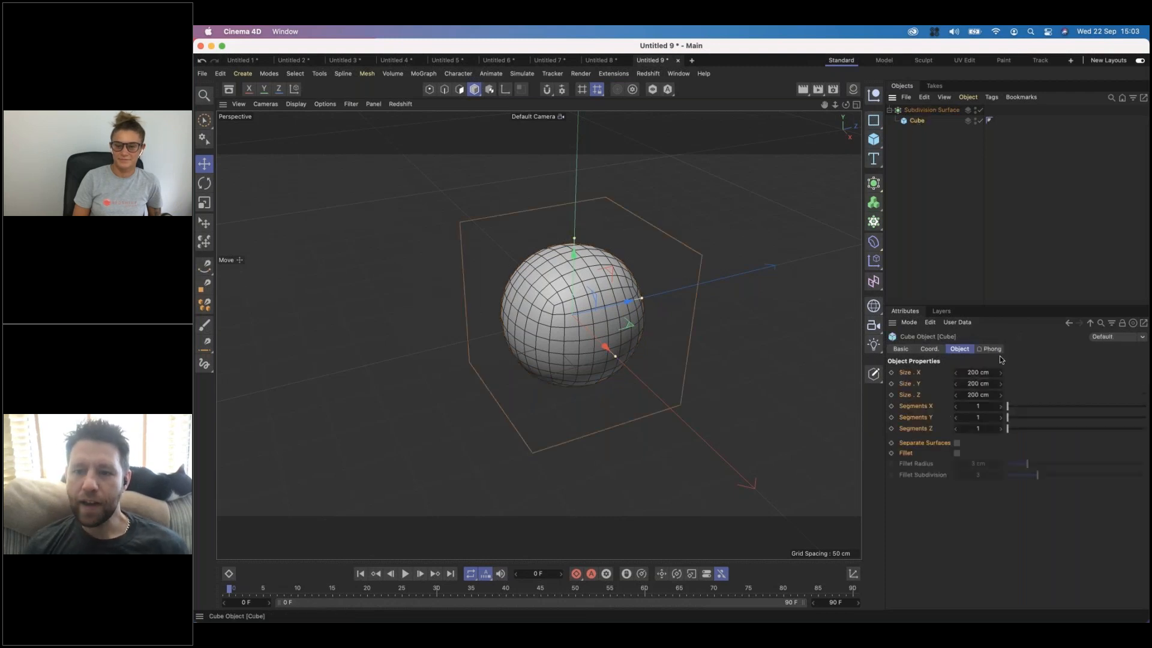
pyautogui.click(1000, 407)
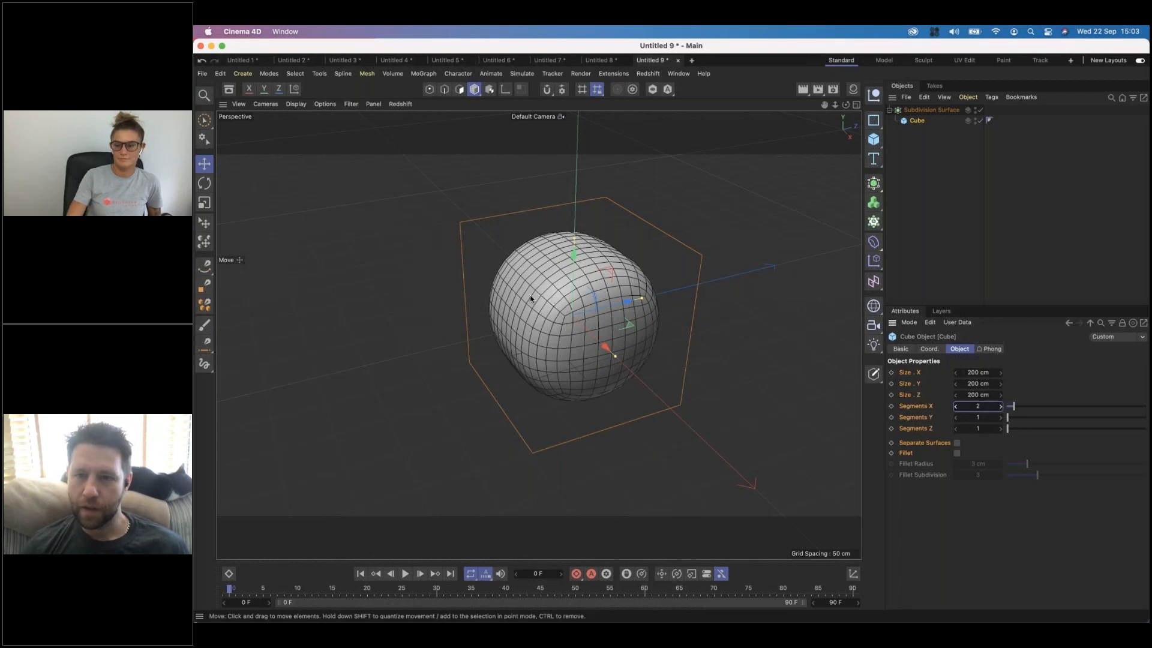
# Step: Compare Subdivision Editor levels 0, 1 and 2 on the smoothed cube, ending on level 3
pyautogui.click(924, 111)
pyautogui.click(964, 383)
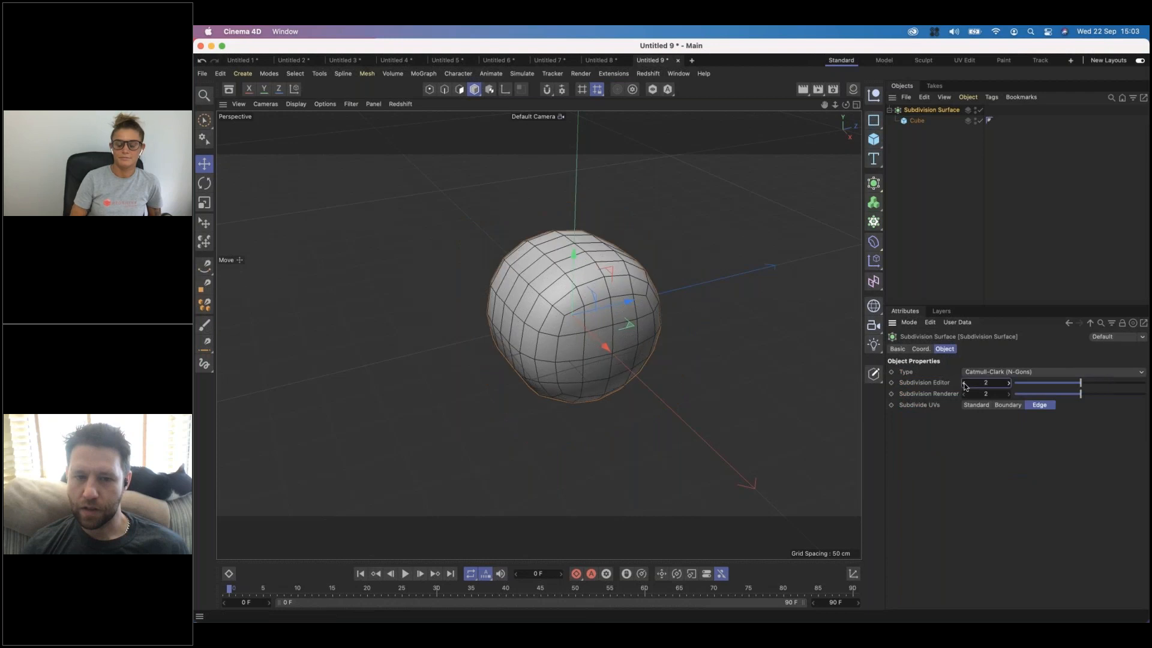
pyautogui.click(964, 383)
pyautogui.click(965, 382)
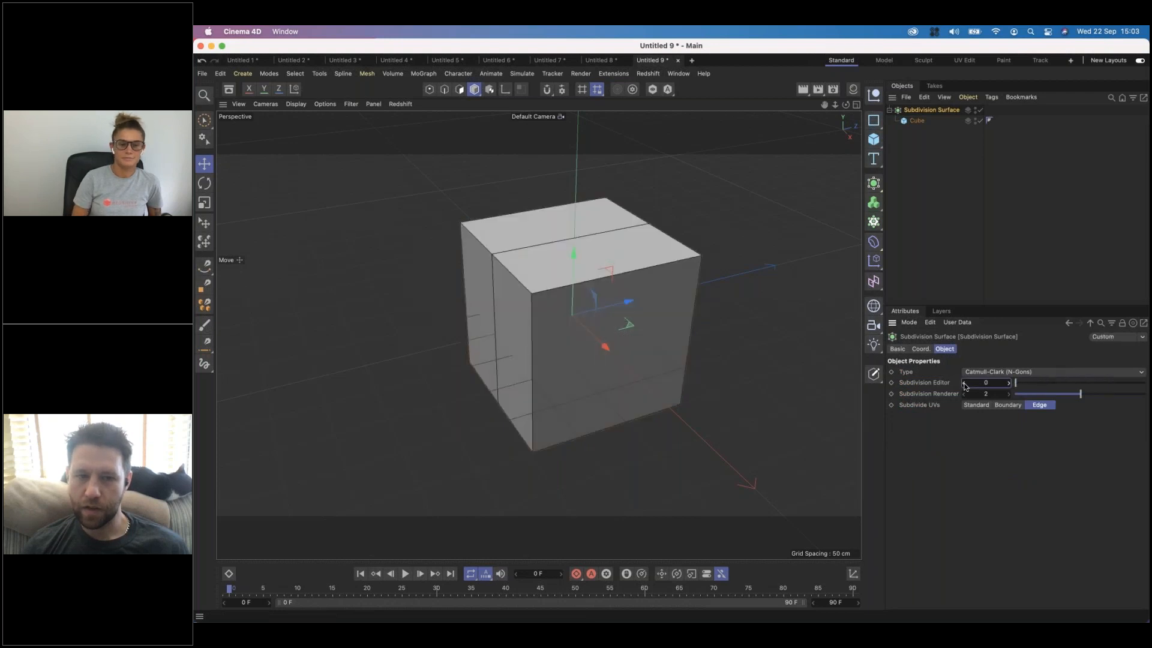
pyautogui.click(1009, 383)
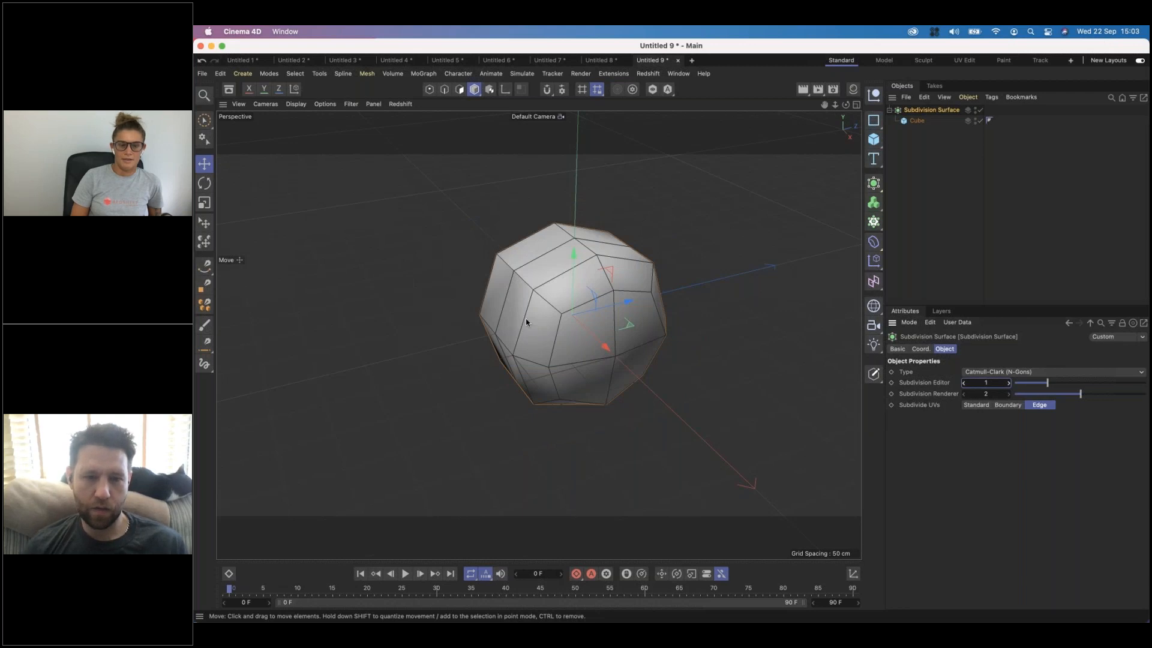
pyautogui.keyDown('alt'); pyautogui.moveTo(526, 322); pyautogui.dragTo(518, 276); pyautogui.keyUp('alt')
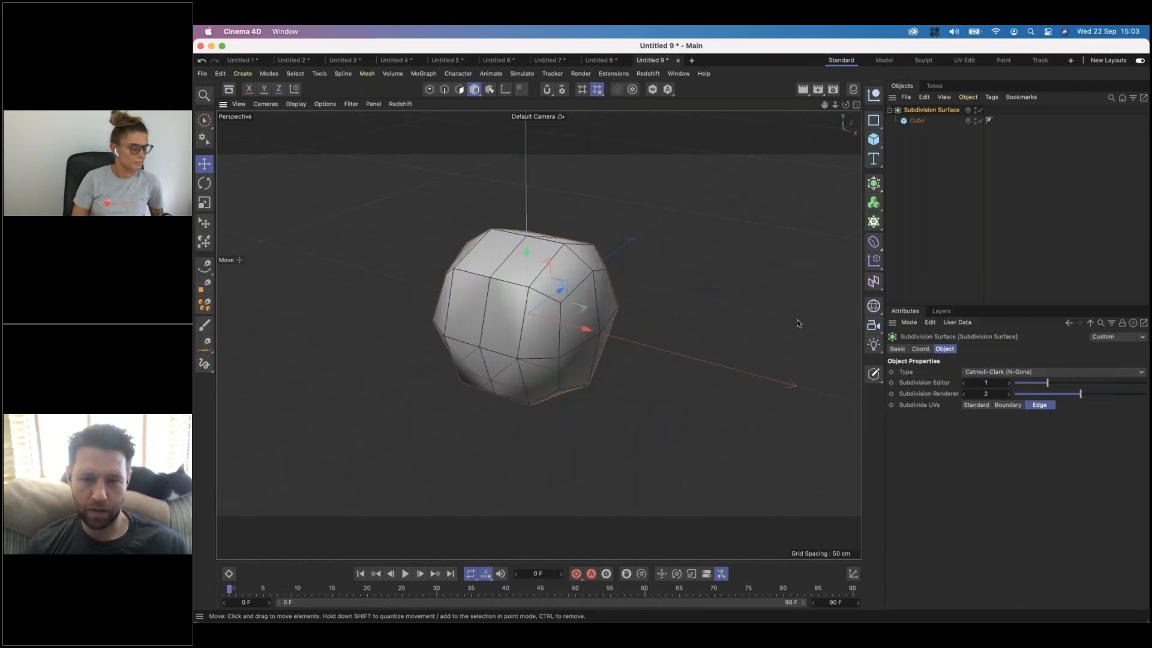
pyautogui.click(1010, 384)
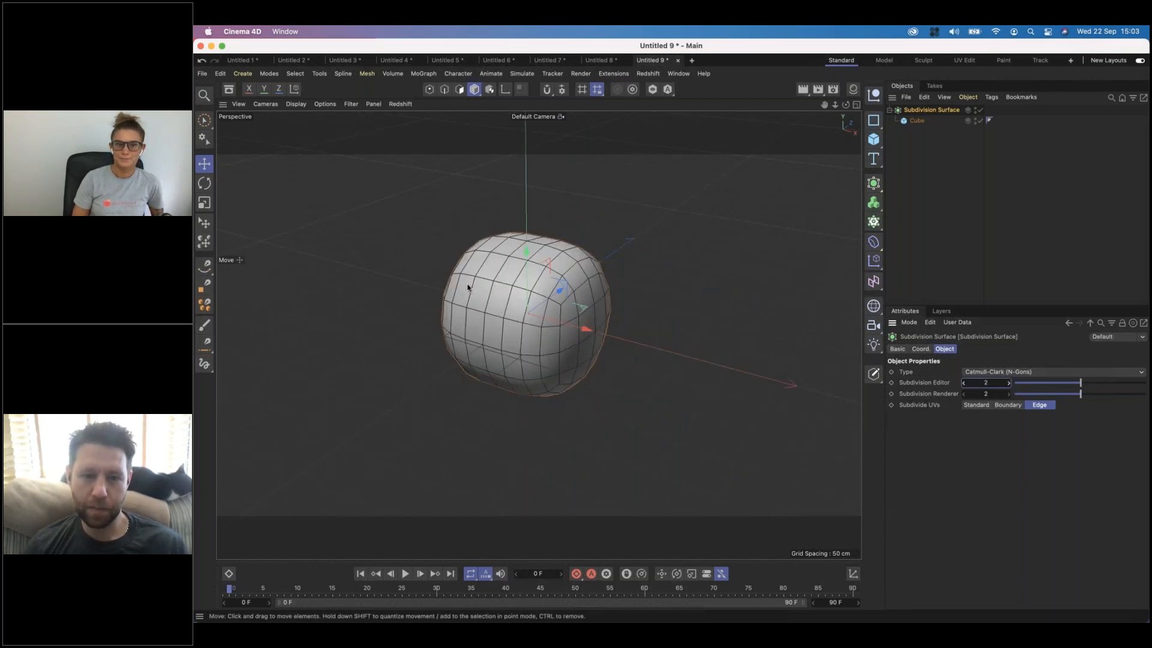
pyautogui.click(1010, 384)
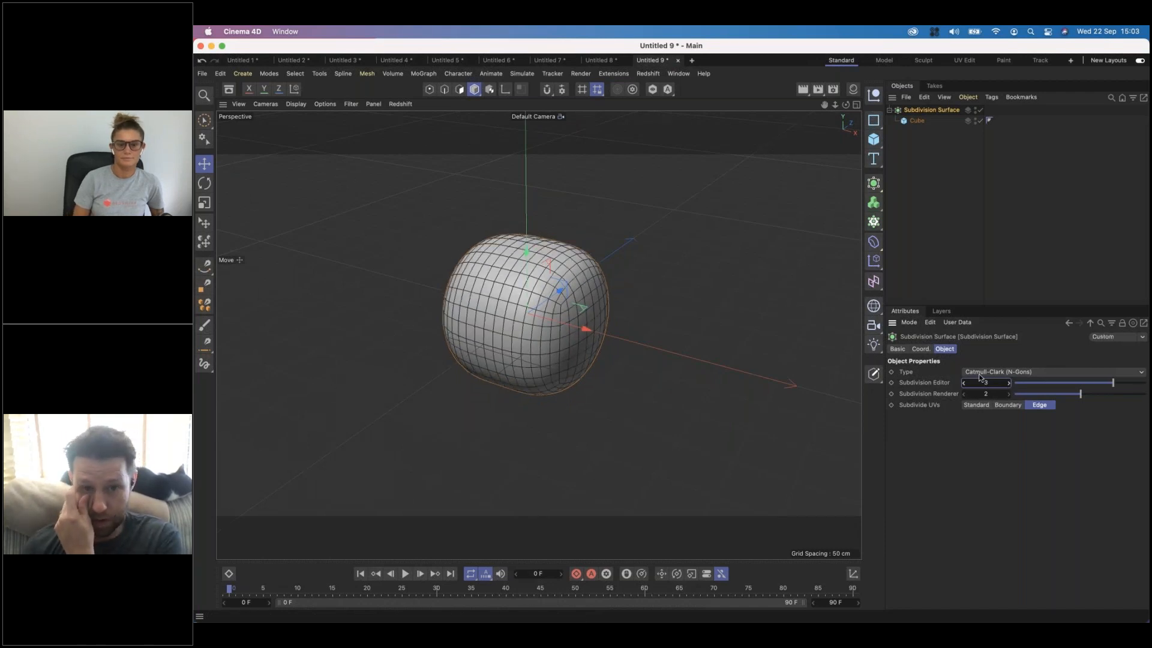
# Step: Set the cube's Y and Z segments to 2 each
pyautogui.click(917, 121)
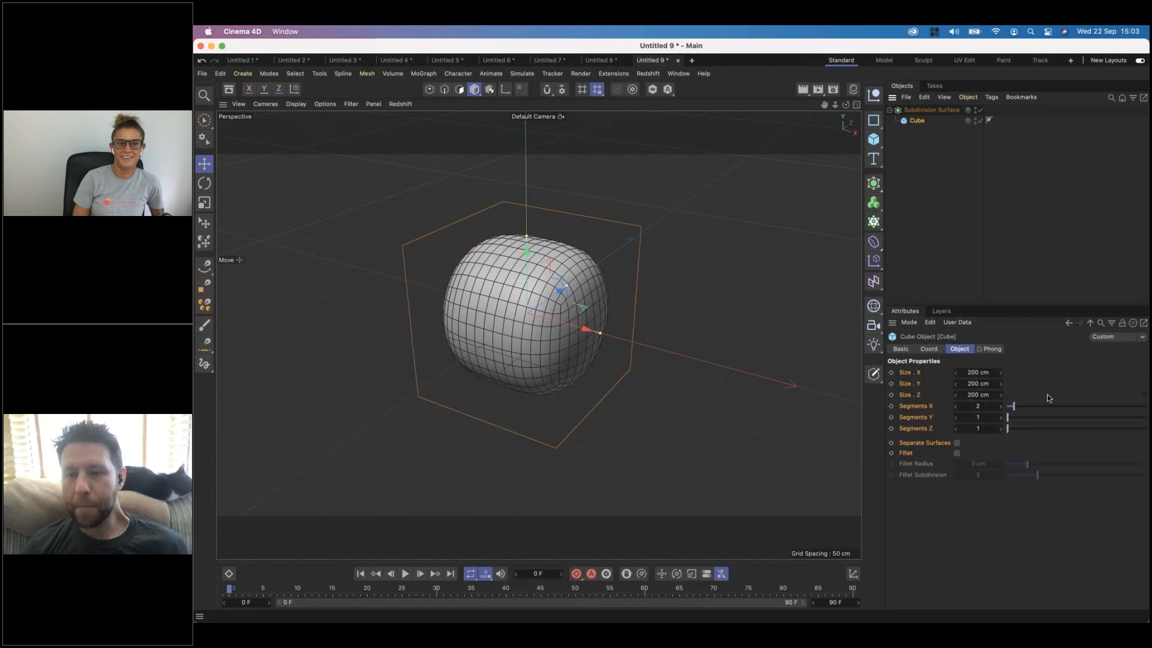
pyautogui.click(1000, 418)
pyautogui.click(1001, 428)
# Step: Reshape the smoothed cube into a flat slab of about 272 x 17 x 209 cm using its size handles
pyautogui.keyDown('alt'); pyautogui.moveTo(557, 318); pyautogui.dragTo(693, 256); pyautogui.keyUp('alt')
pyautogui.moveTo(528, 296); pyautogui.dragTo(532, 312)
pyautogui.moveTo(667, 228); pyautogui.dragTo(591, 284)
pyautogui.moveTo(600, 336); pyautogui.dragTo(629, 344)
pyautogui.moveTo(526, 308); pyautogui.dragTo(669, 293)
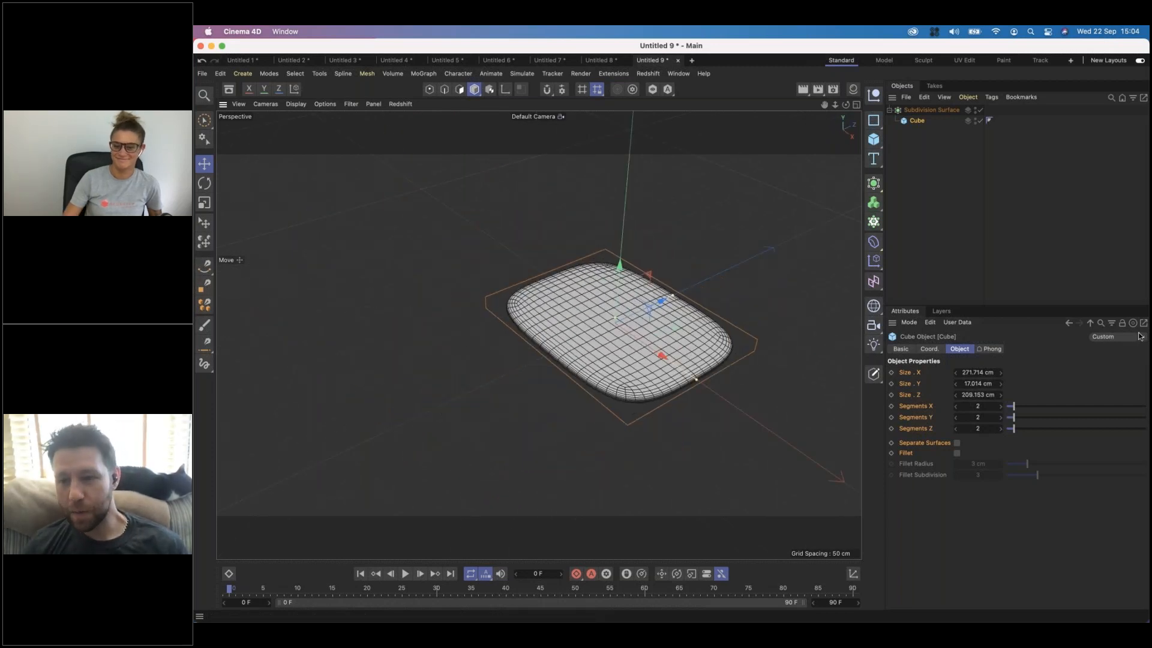
# Step: Reset the cube's object properties to the Default preset
pyautogui.click(1117, 337)
pyautogui.click(1125, 347)
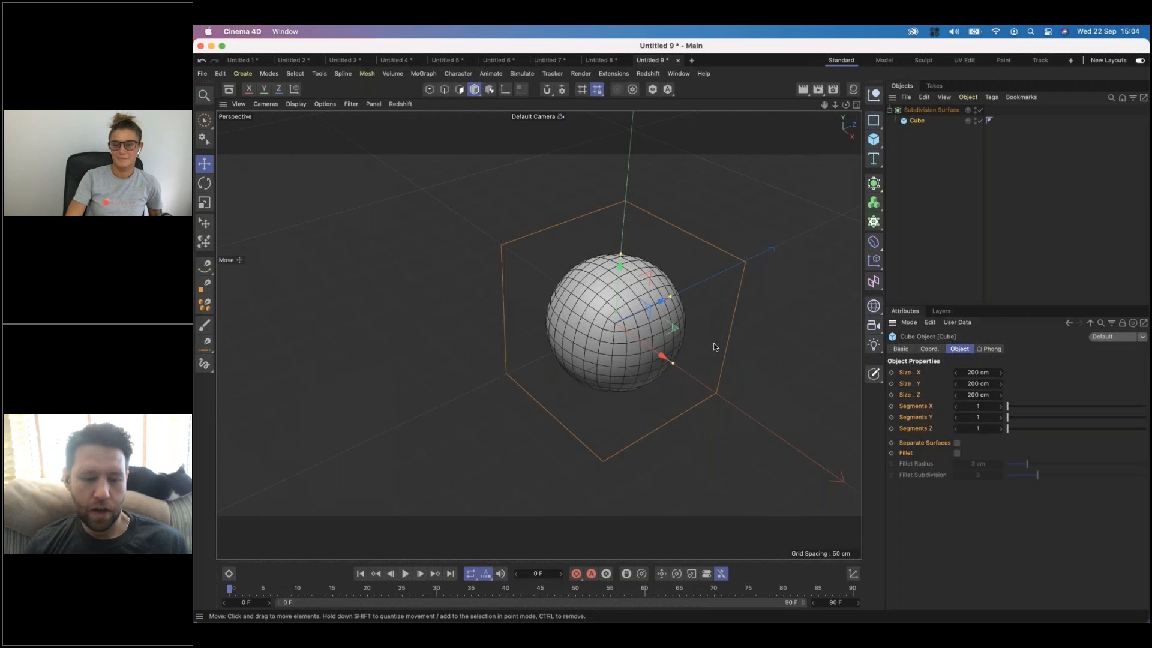
pyautogui.keyDown('alt'); pyautogui.moveTo(645, 335); pyautogui.dragTo(634, 272); pyautogui.keyUp('alt')
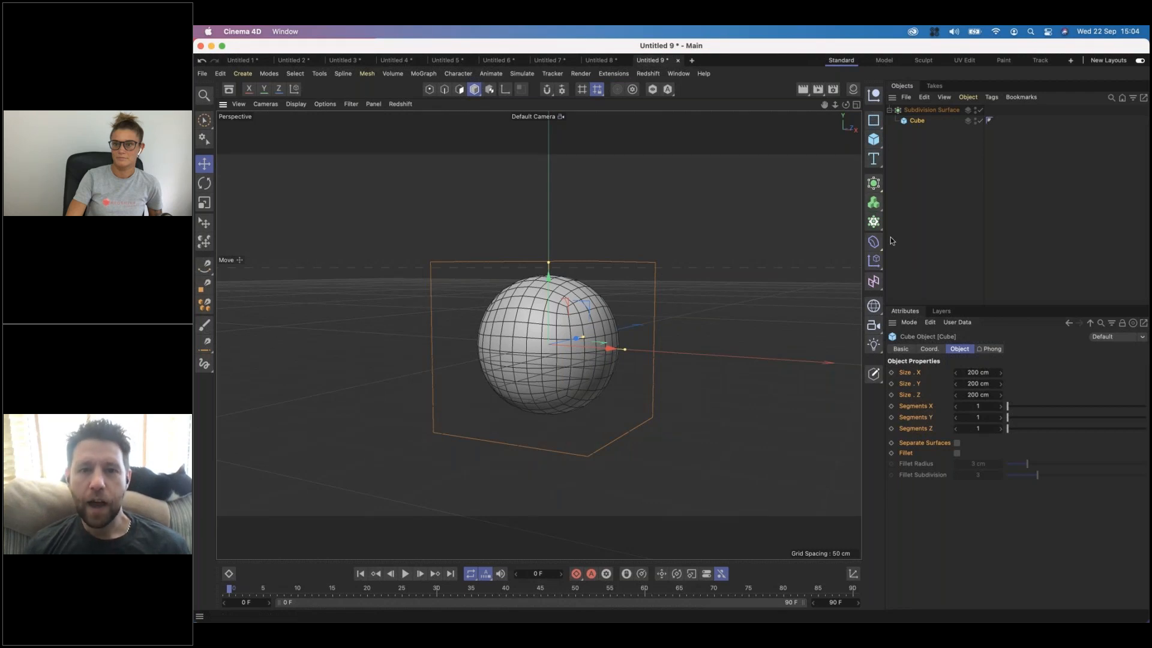
# Step: In the Untitled 8 scene, select the cube under the Subdivision Surface and restore the Standard layout
pyautogui.click(600, 60)
pyautogui.keyDown('alt'); pyautogui.moveTo(631, 283); pyautogui.dragTo(553, 322); pyautogui.keyUp('alt')
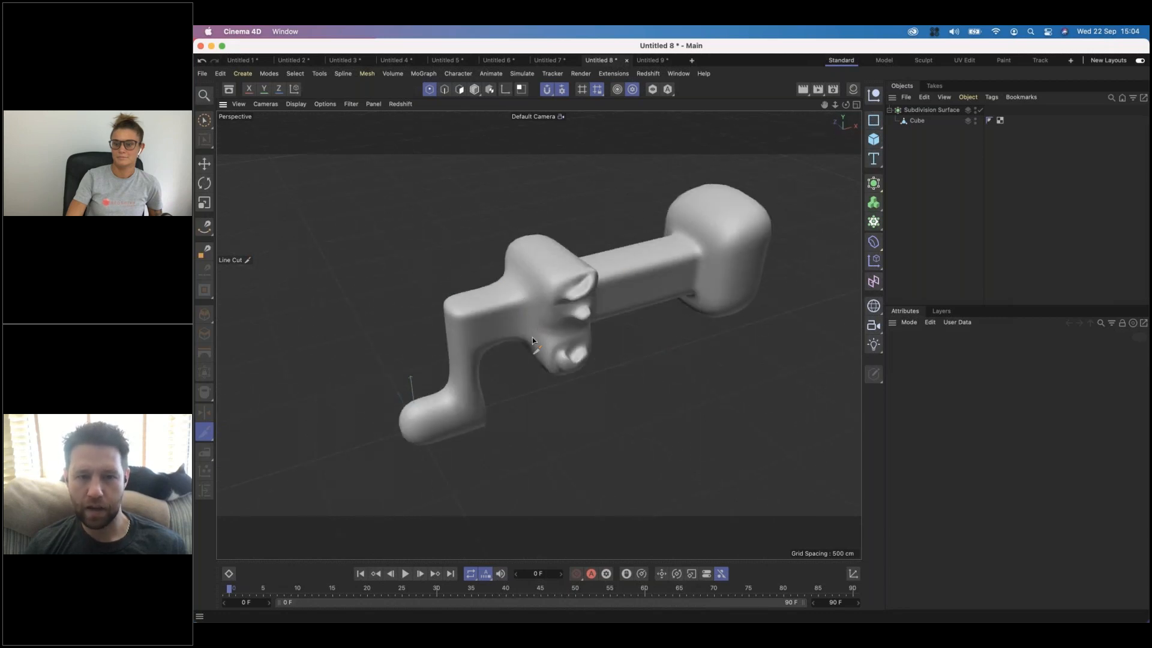
pyautogui.click(916, 121)
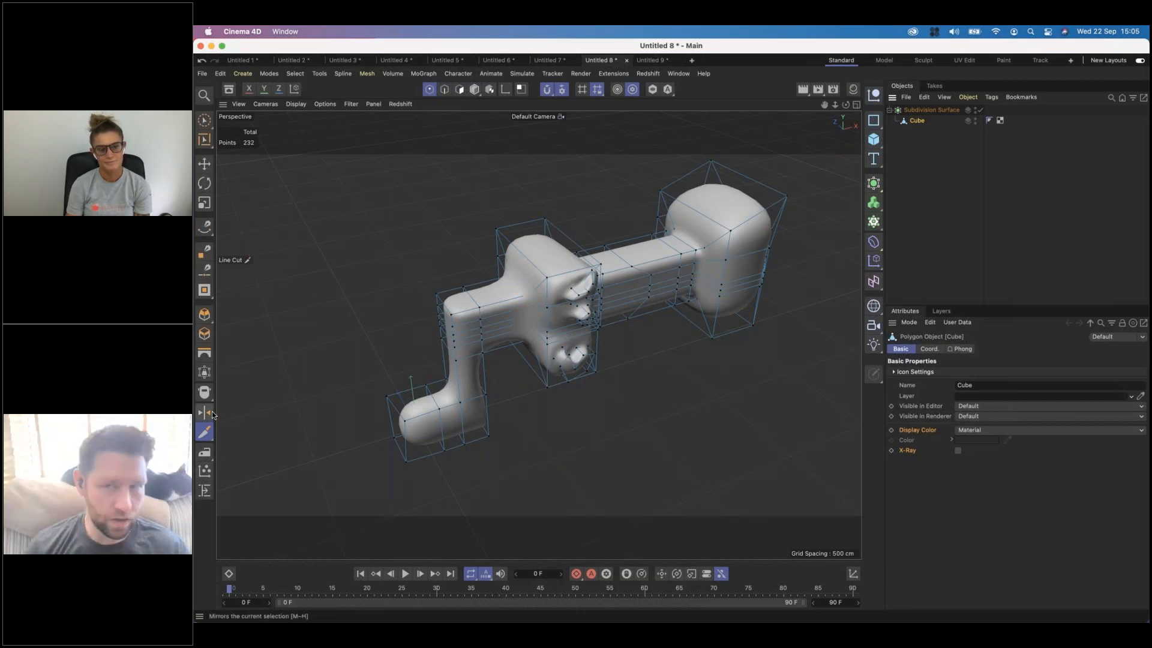
pyautogui.click(884, 60)
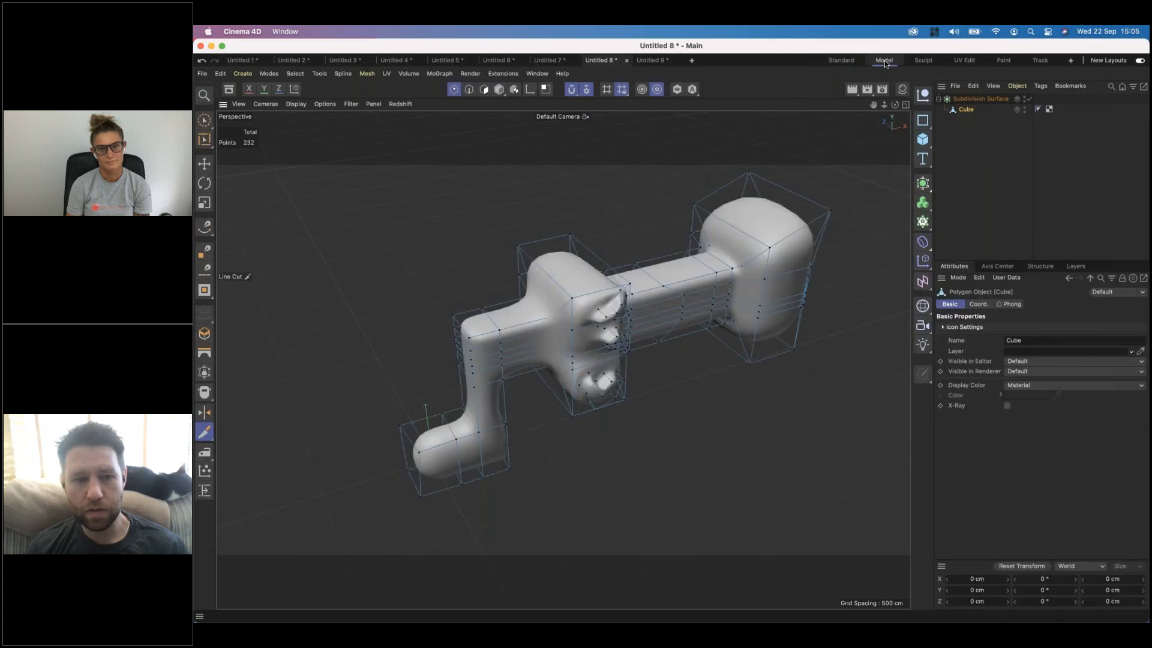
pyautogui.click(852, 61)
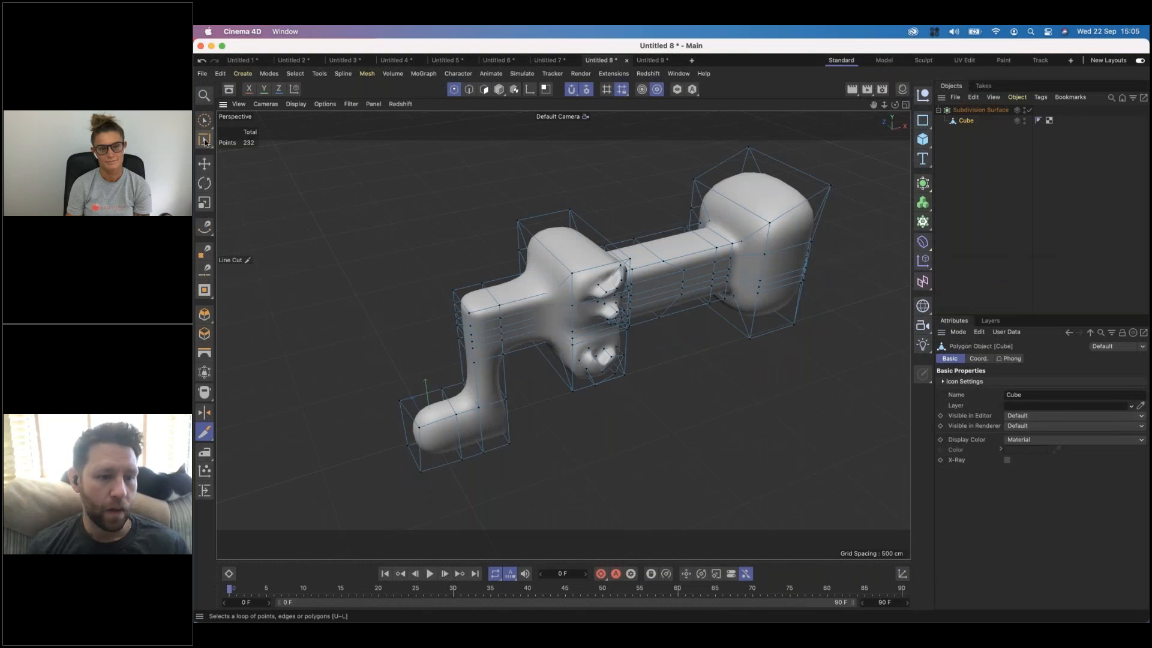
# Step: Use Loop Selection in edge mode to select edge loops beside the model's middle block, and sharpen its junction with the thin arm
pyautogui.click(205, 141)
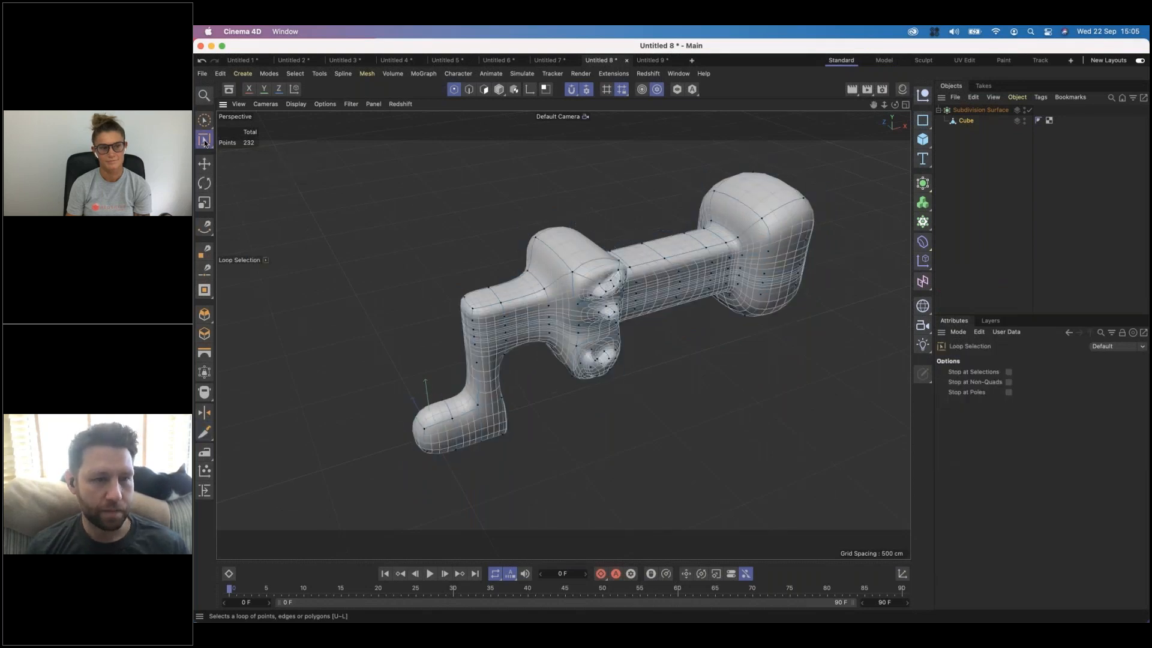
pyautogui.click(470, 89)
pyautogui.click(592, 300)
pyautogui.keyDown('alt'); pyautogui.moveTo(569, 300); pyautogui.dragTo(450, 298); pyautogui.keyUp('alt')
pyautogui.keyDown('shift'); pyautogui.click(664, 299); pyautogui.keyUp('shift')
pyautogui.keyDown('alt'); pyautogui.moveTo(707, 298); pyautogui.dragTo(952, 214); pyautogui.keyUp('alt')
pyautogui.click(955, 215)
pyautogui.keyDown('alt'); pyautogui.moveTo(623, 358); pyautogui.dragTo(666, 282); pyautogui.keyUp('alt')
# Step: Return to the Untitled 9 scene and set the Subdivision Surface's editor level to 2
pyautogui.click(645, 60)
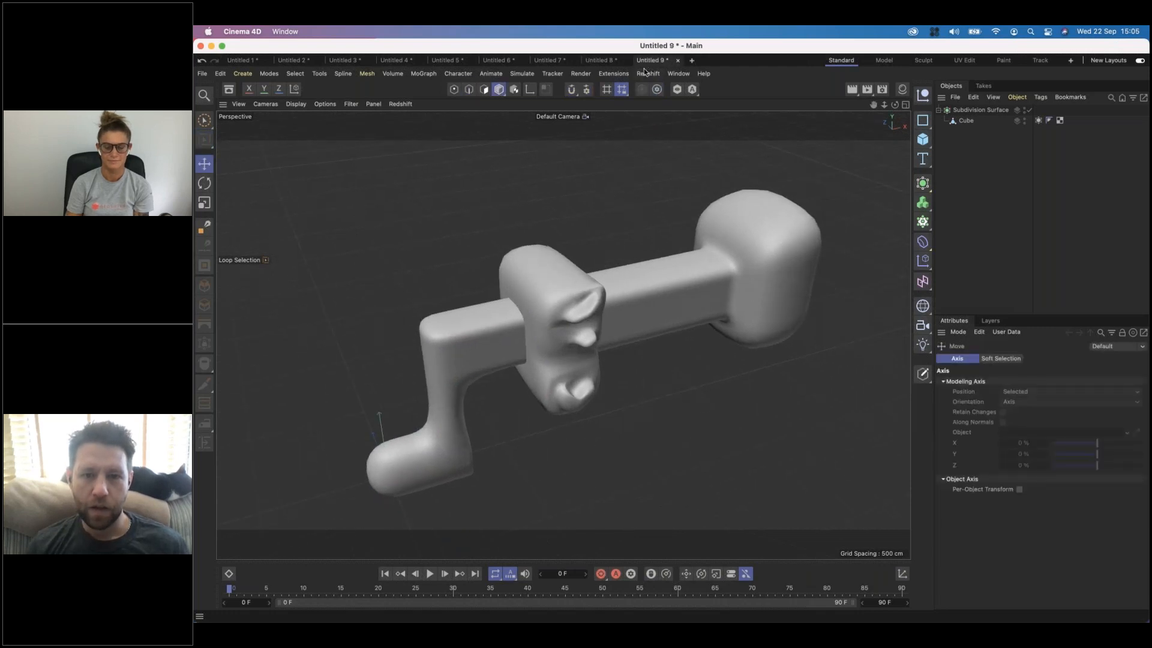
pyautogui.click(965, 120)
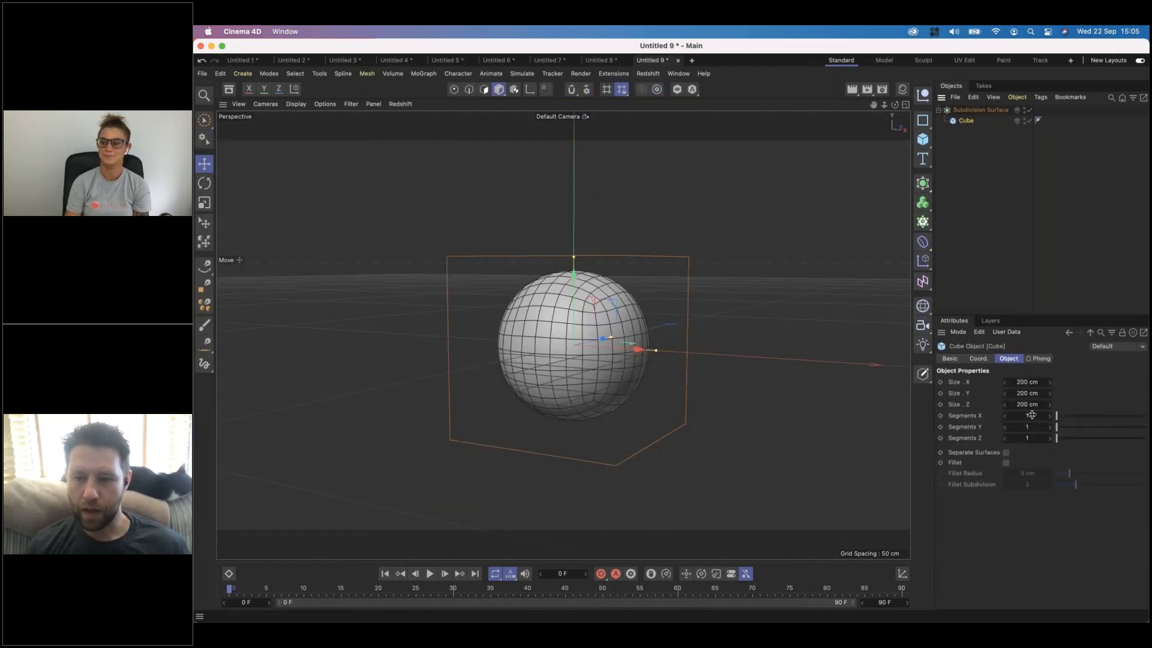
pyautogui.click(969, 110)
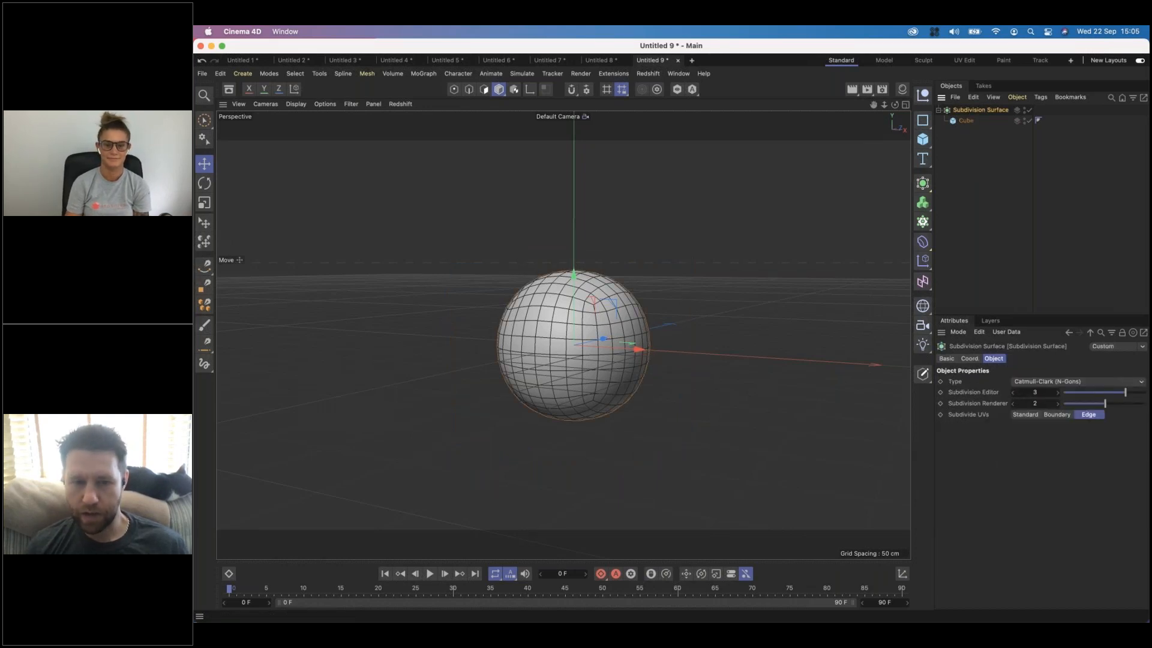
pyautogui.click(1014, 392)
pyautogui.keyDown('alt'); pyautogui.moveTo(622, 309); pyautogui.dragTo(600, 335, button='middle'); pyautogui.keyUp('alt')
pyautogui.keyDown('alt'); pyautogui.moveTo(600, 336); pyautogui.dragTo(602, 359); pyautogui.keyUp('alt')
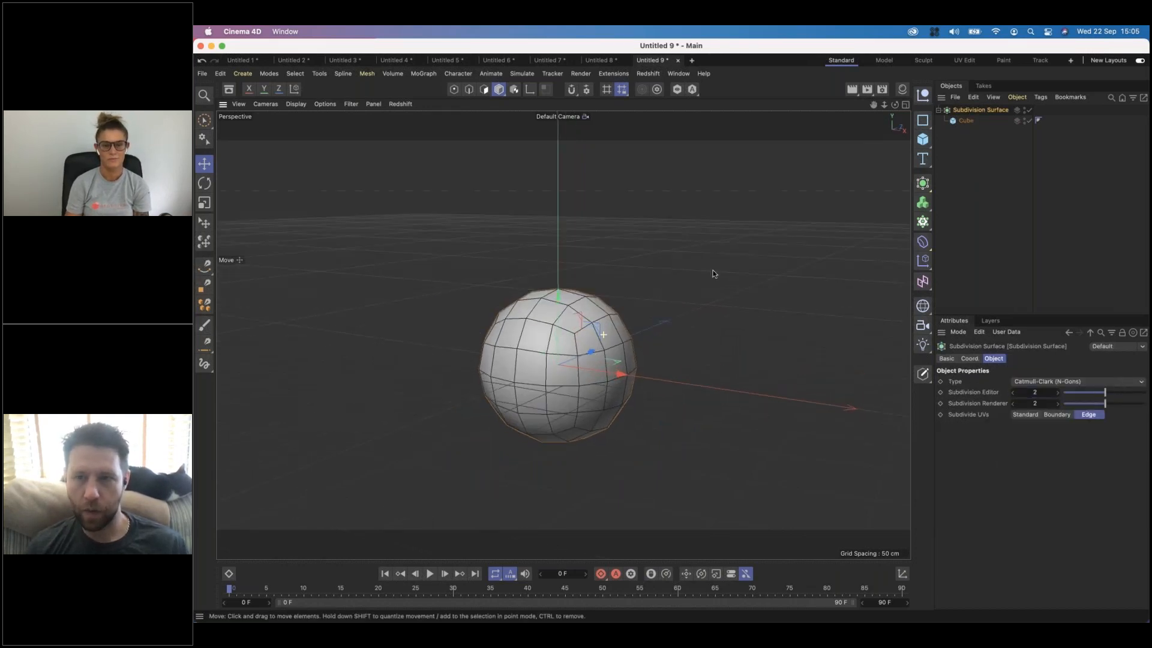
# Step: Convert the cube under the Subdivision Surface into an editable polygon object
pyautogui.click(968, 121)
pyautogui.click(966, 122)
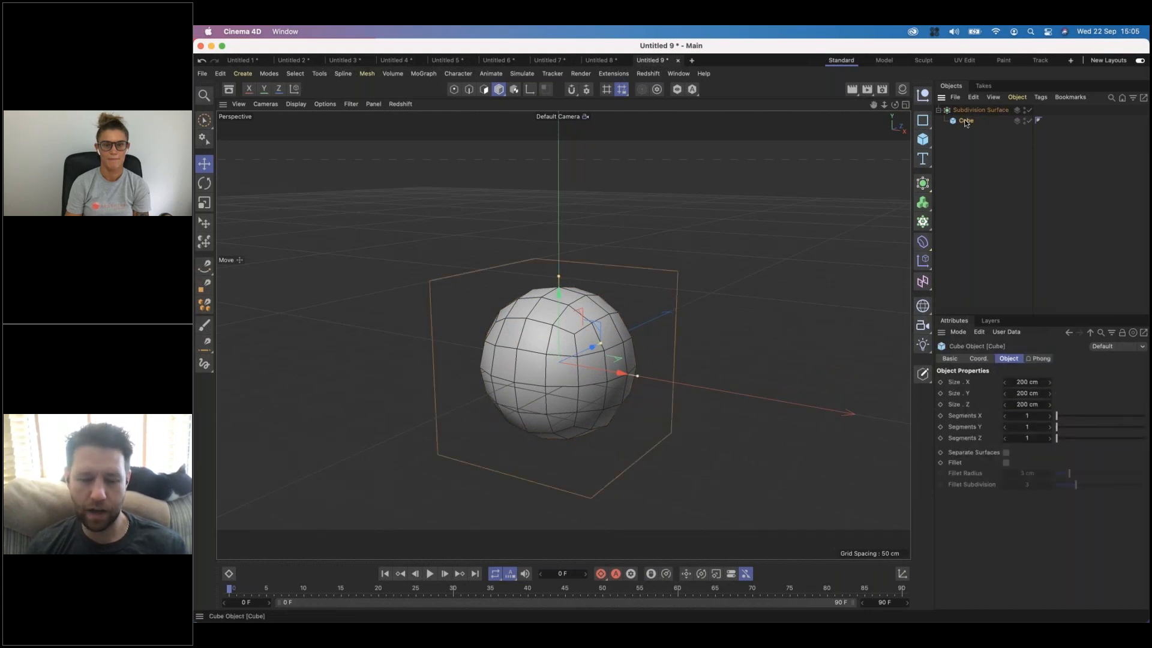
pyautogui.press('c')
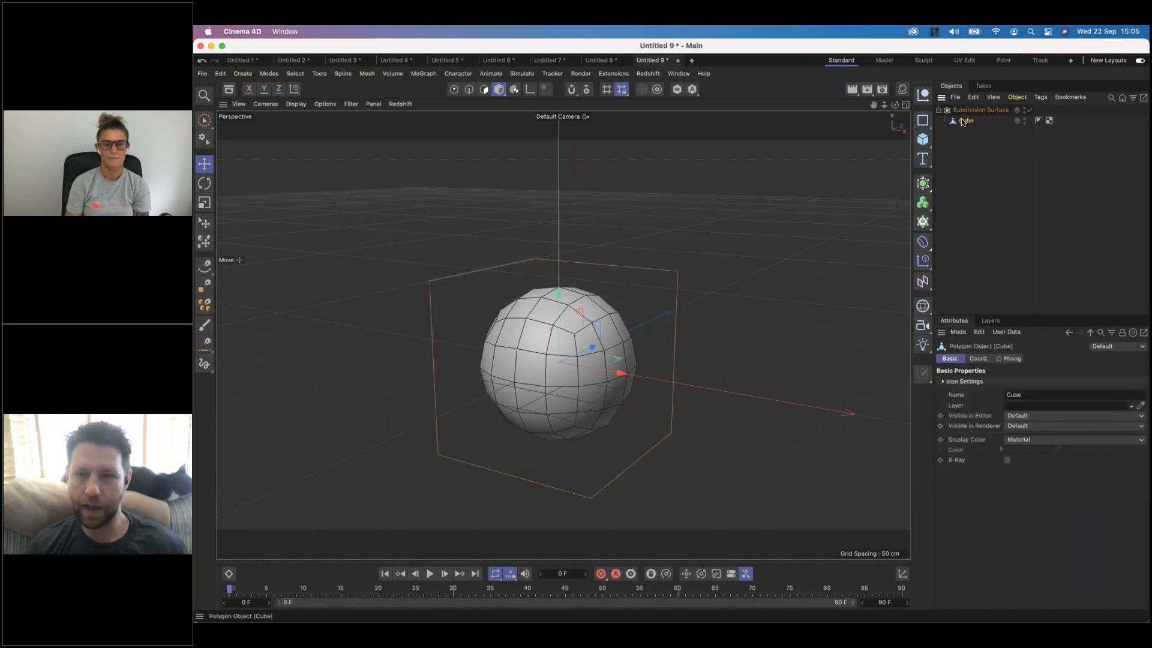
pyautogui.click(963, 109)
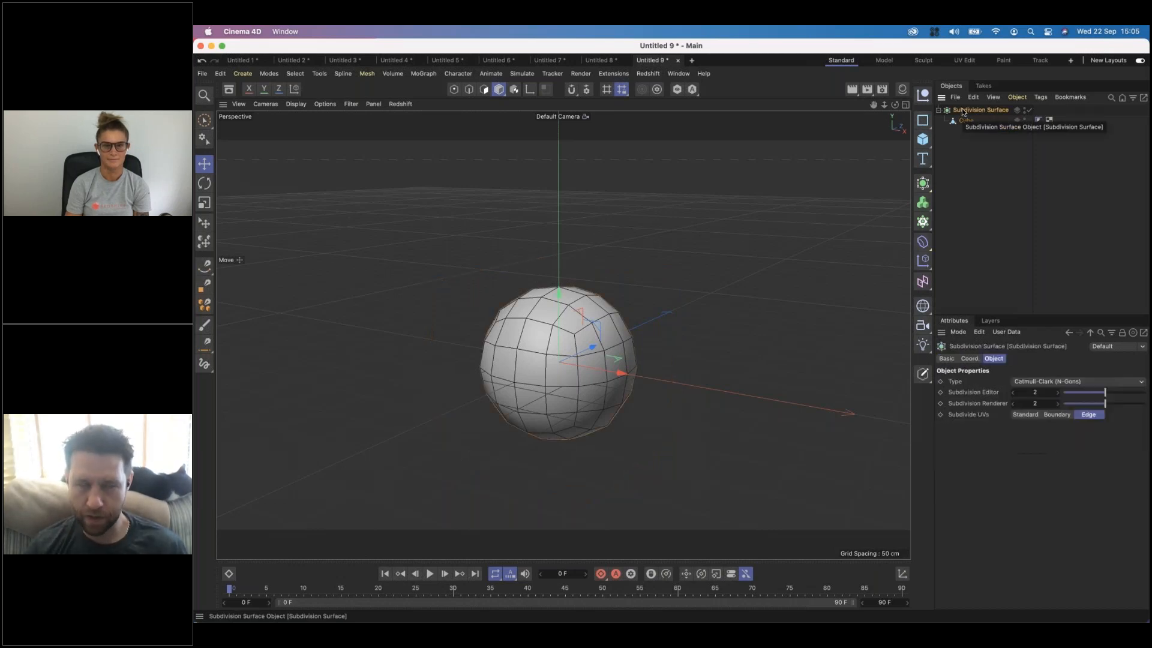
pyautogui.click(966, 121)
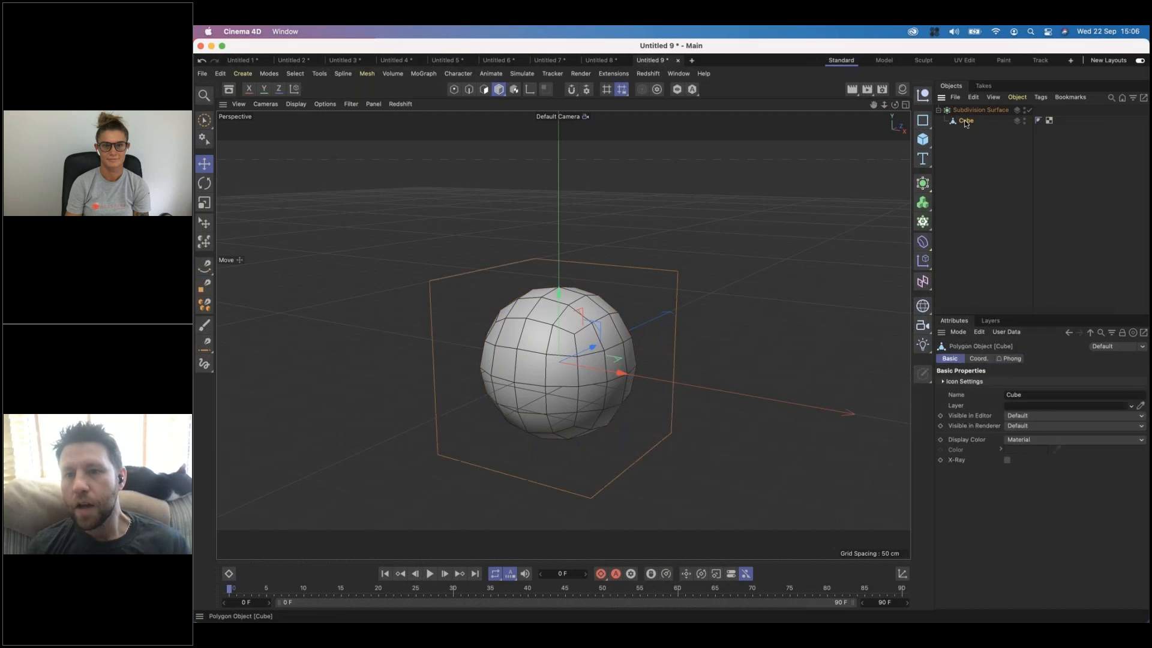
# Step: Duplicate the Subdivision Surface with its cube twice along negative X, placing the last copy at about X -524 cm
pyautogui.click(980, 110)
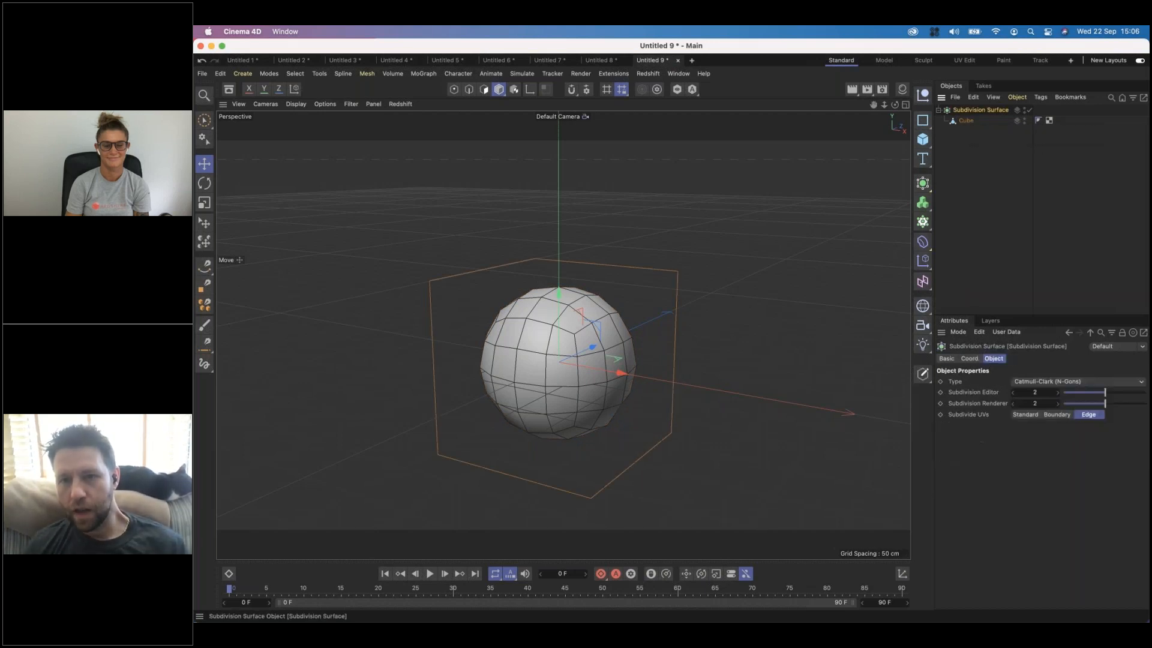
pyautogui.scroll(-3, 579, 309)
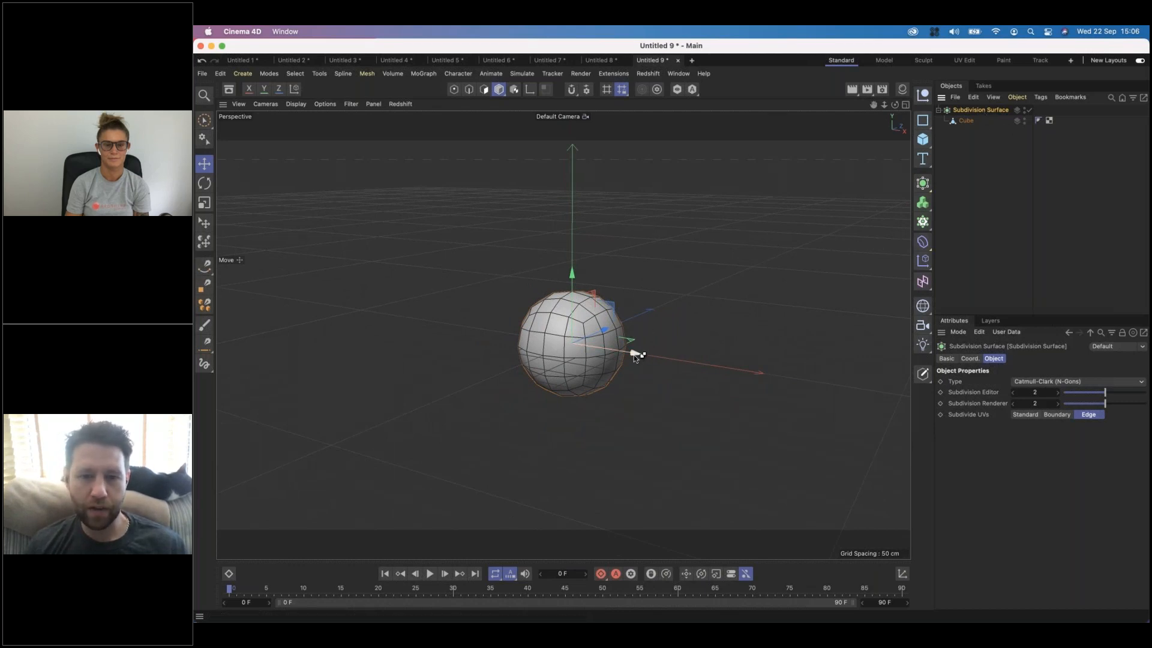
pyautogui.keyDown('ctrl'); pyautogui.moveTo(633, 355); pyautogui.dragTo(402, 324); pyautogui.keyUp('ctrl')
pyautogui.keyDown('alt'); pyautogui.moveTo(498, 321); pyautogui.dragTo(609, 330, button='middle'); pyautogui.keyUp('alt')
pyautogui.keyDown('alt'); pyautogui.moveTo(609, 329); pyautogui.dragTo(689, 321, button='right'); pyautogui.keyUp('alt')
pyautogui.keyDown('alt'); pyautogui.moveTo(689, 319); pyautogui.dragTo(642, 321); pyautogui.keyUp('alt')
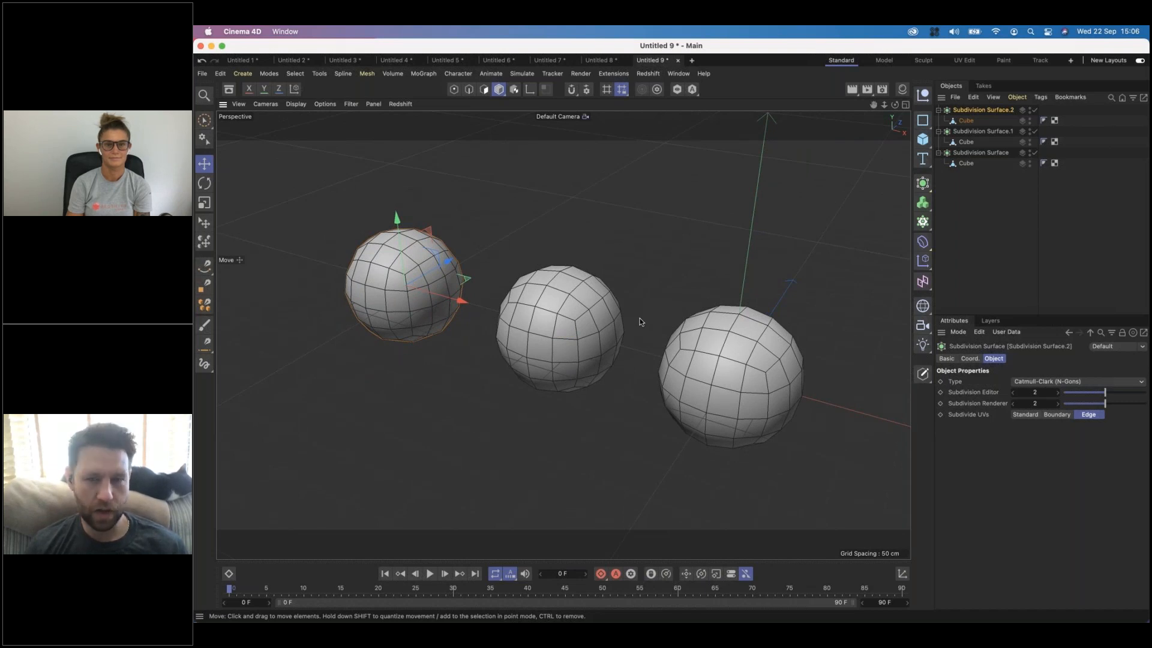
# Step: Loop-select the upper four points of the cube under Subdivision Surface.2 in point mode, using the Standard layout
pyautogui.click(882, 60)
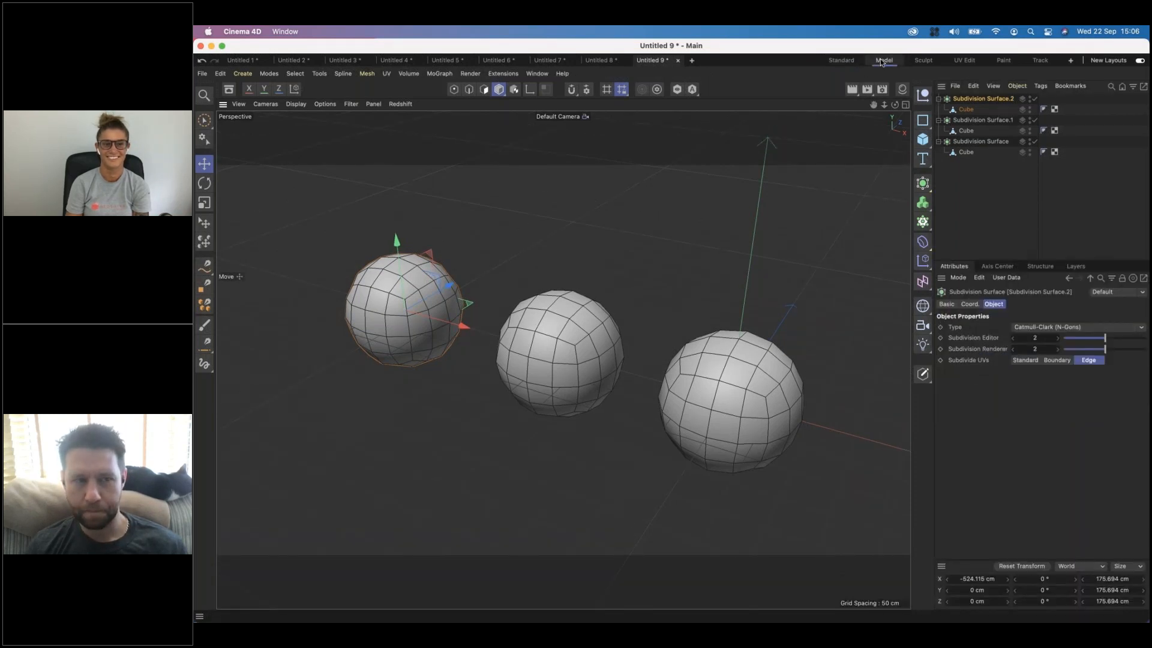
pyautogui.click(843, 60)
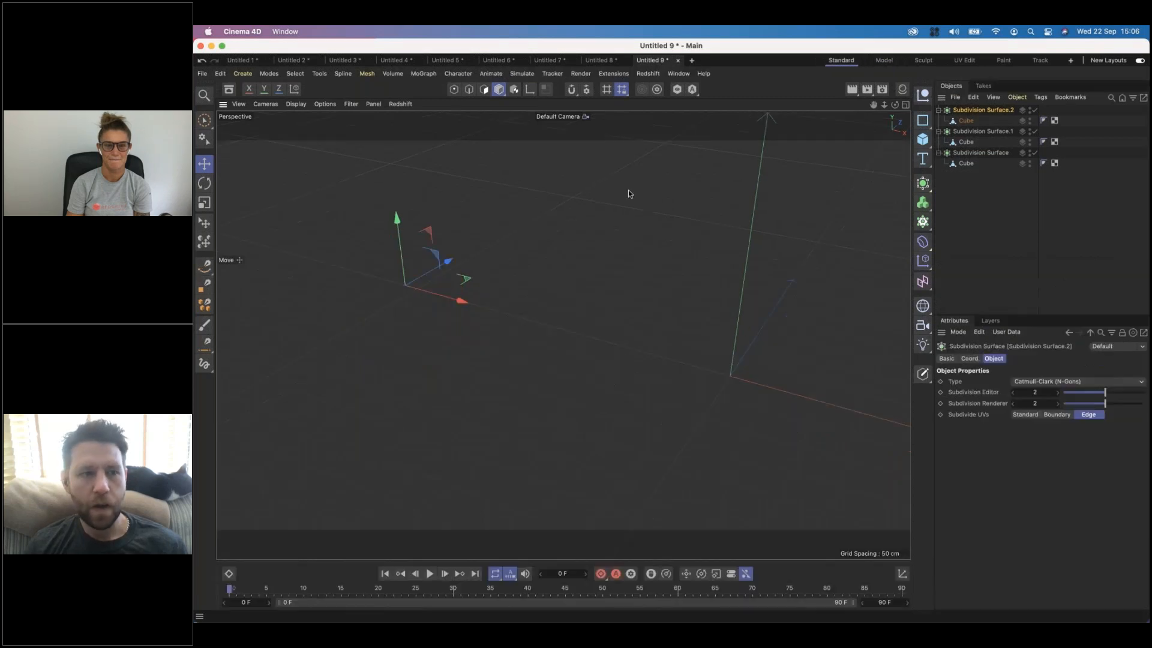
pyautogui.click(454, 89)
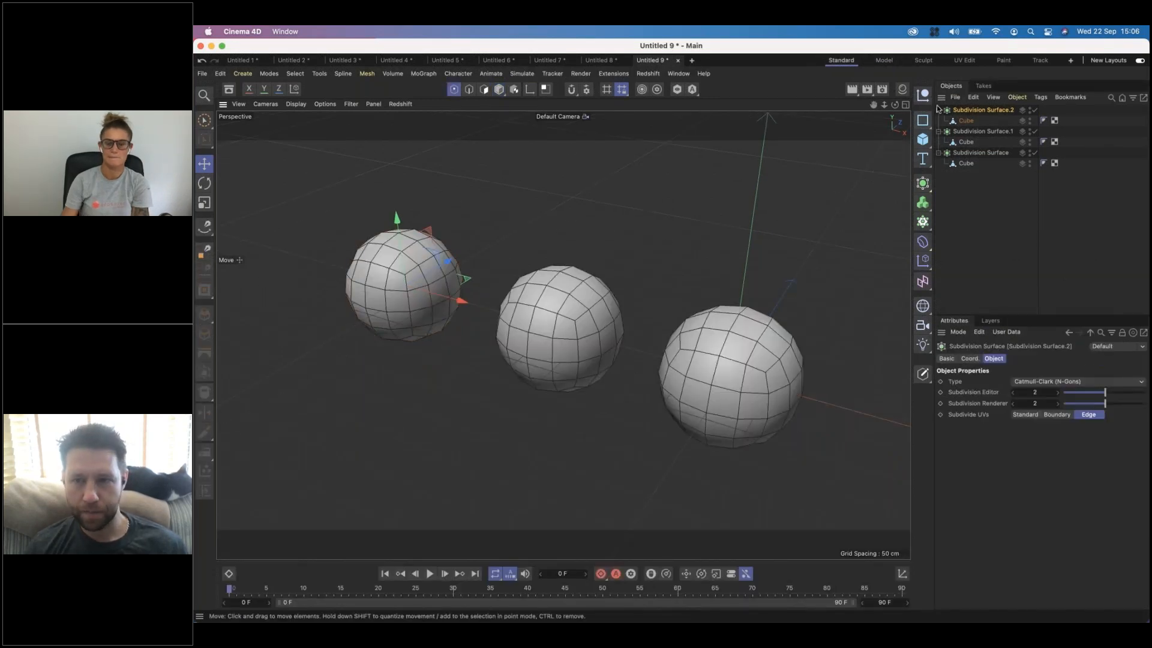
pyautogui.click(964, 121)
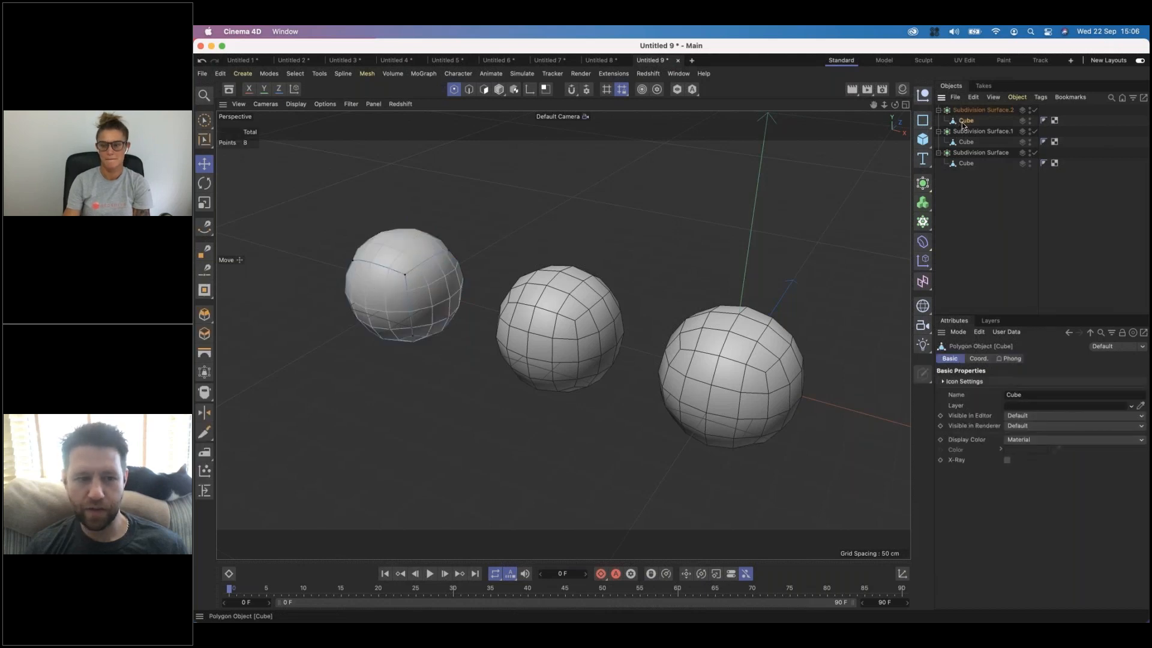
pyautogui.click(204, 140)
pyautogui.click(237, 156)
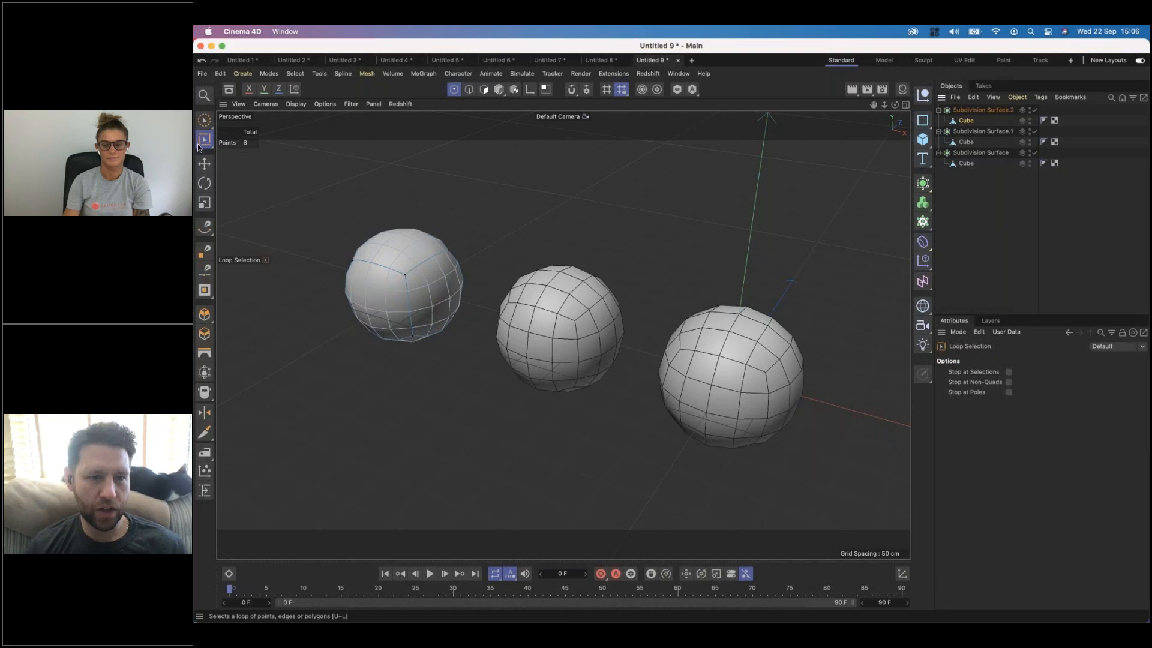
pyautogui.click(437, 240)
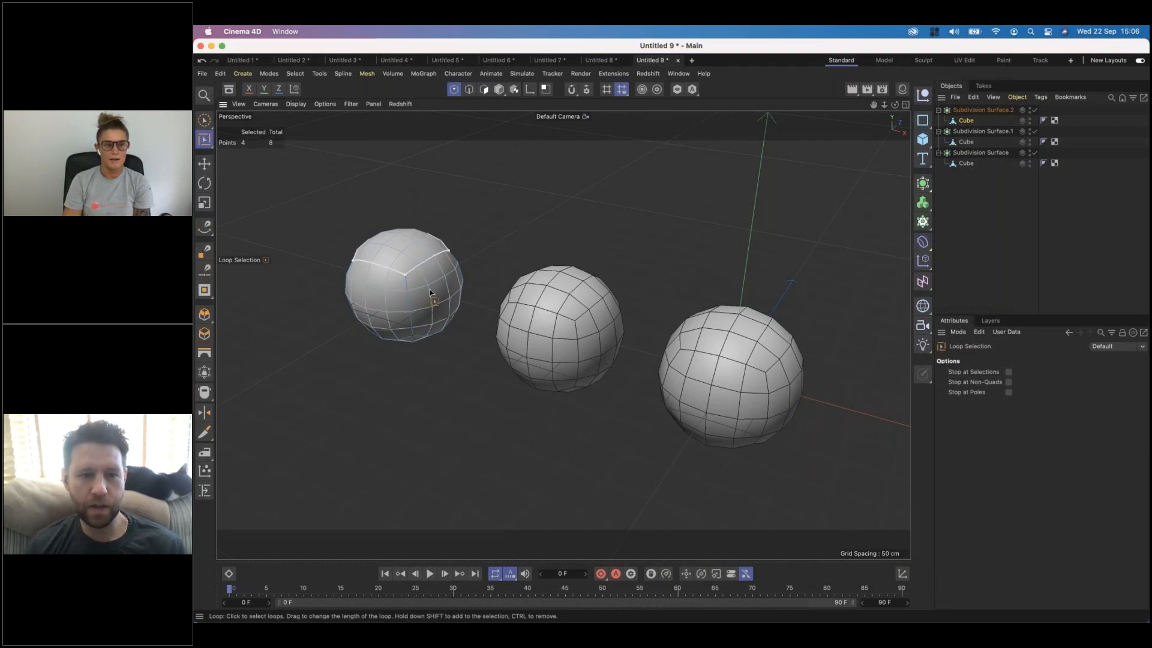
# Step: Weight the upper four points of the cube under Subdivision Surface.2 to 100%, and toggle its smoothing to compare with the base cube
pyautogui.keyDown('alt'); pyautogui.moveTo(426, 271); pyautogui.dragTo(440, 293); pyautogui.keyUp('alt')
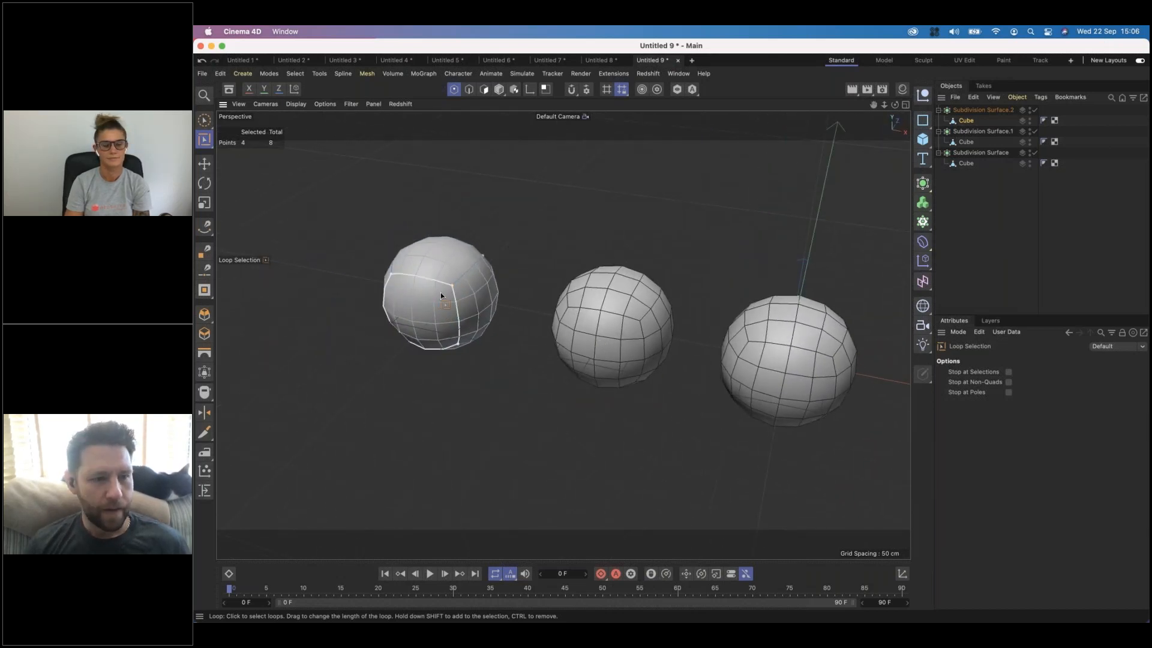
pyautogui.click(204, 372)
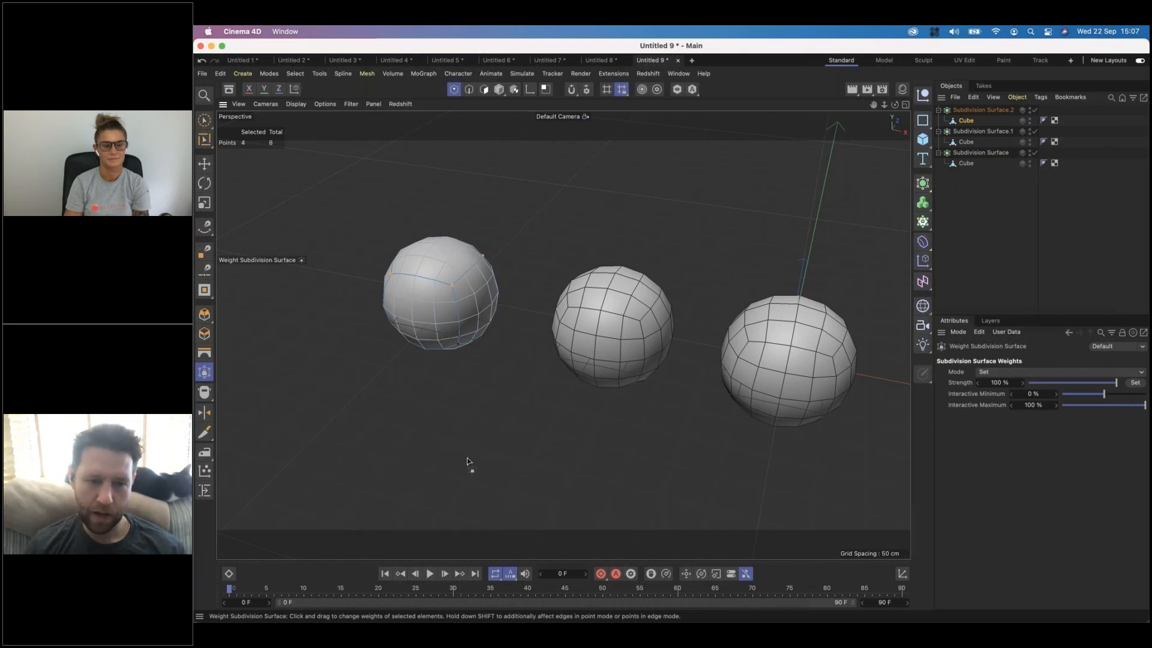
pyautogui.moveTo(671, 329); pyautogui.dragTo(670, 330)
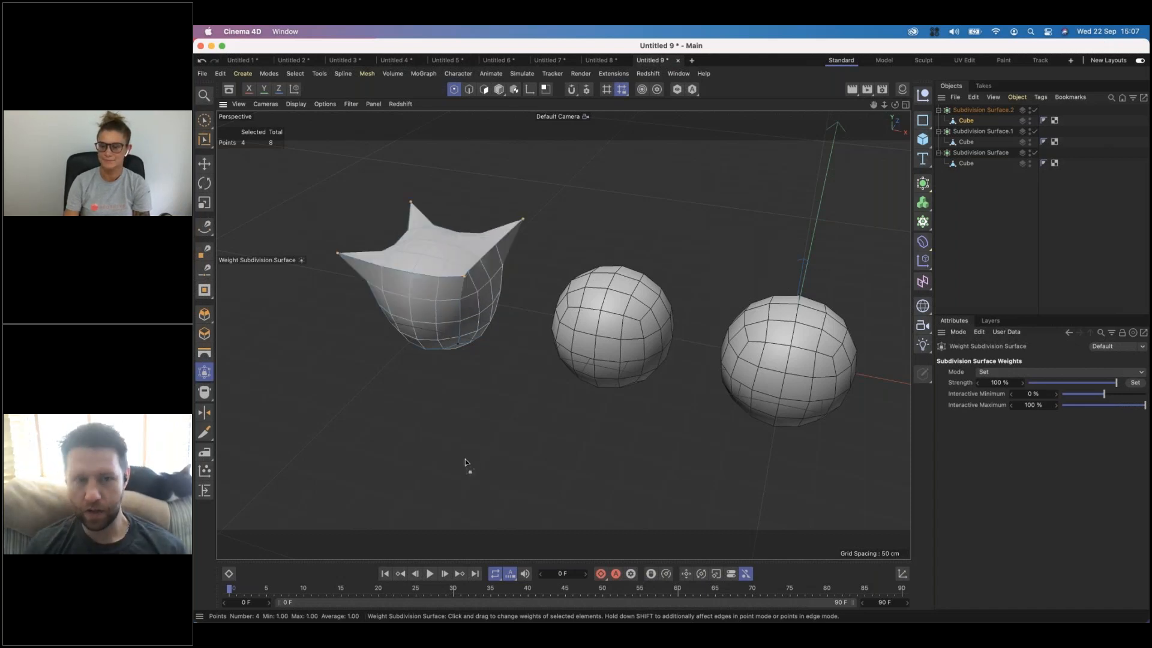
pyautogui.click(1035, 110)
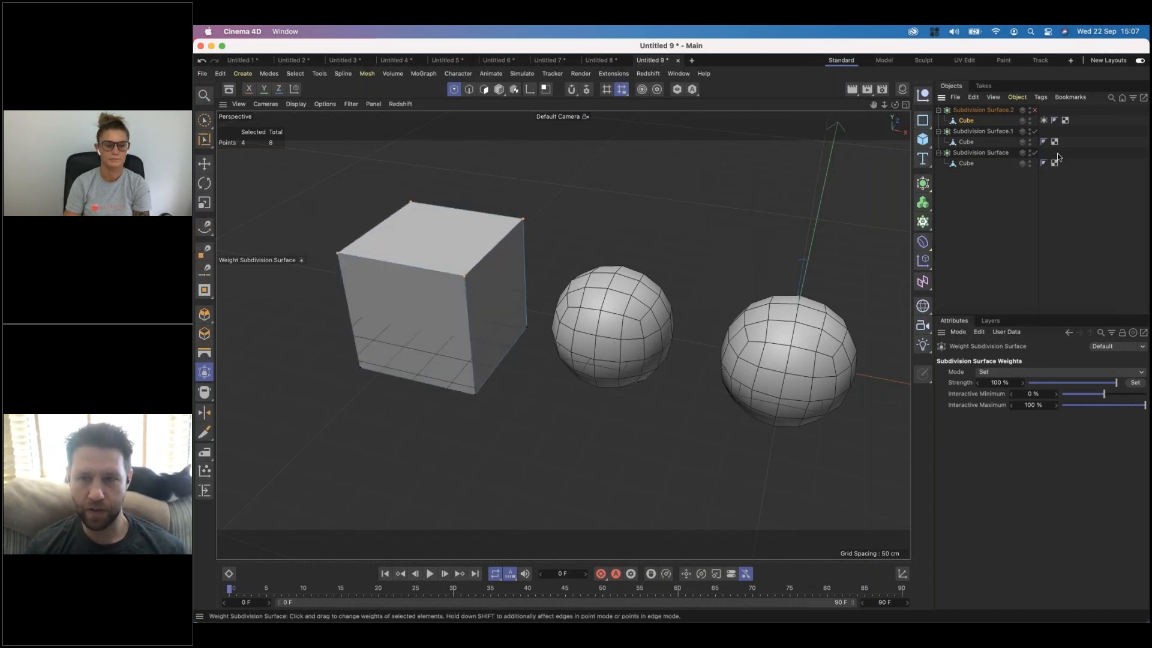
pyautogui.click(1034, 110)
pyautogui.click(1035, 110)
pyautogui.click(1034, 110)
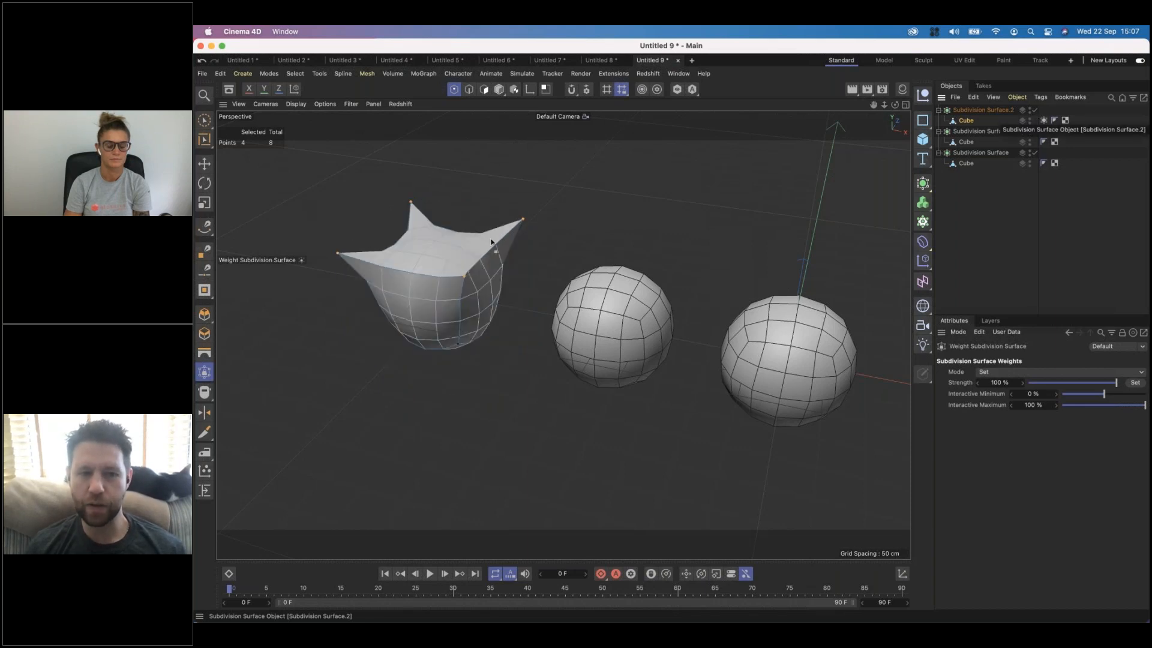
# Step: Loop-select the upper four edges of the cube under Subdivision Surface.1 in edge mode and raise their subdivision weight until the top is flat and round
pyautogui.keyDown('alt'); pyautogui.moveTo(445, 324); pyautogui.dragTo(606, 299); pyautogui.keyUp('alt')
pyautogui.click(970, 144)
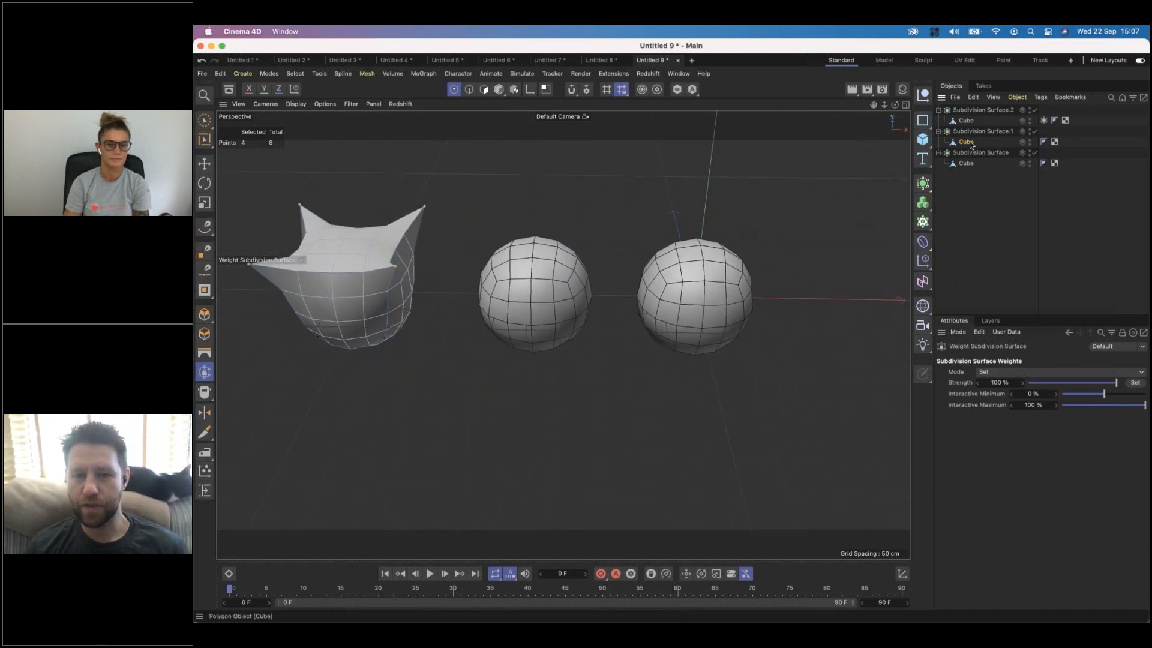
pyautogui.click(469, 89)
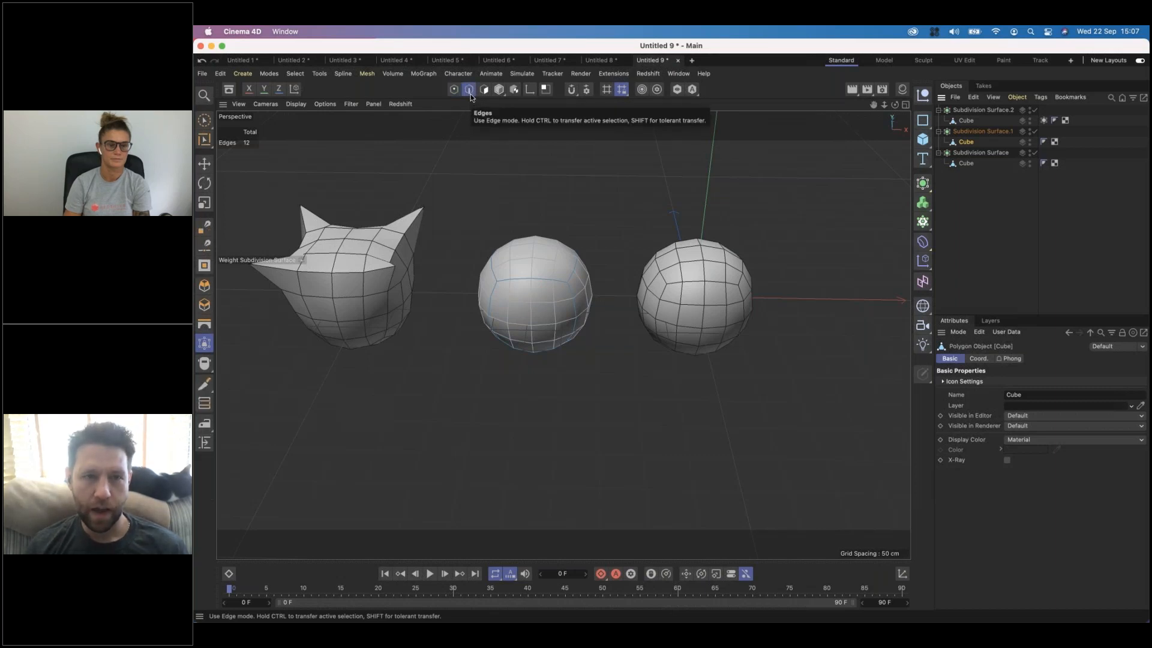
pyautogui.click(205, 139)
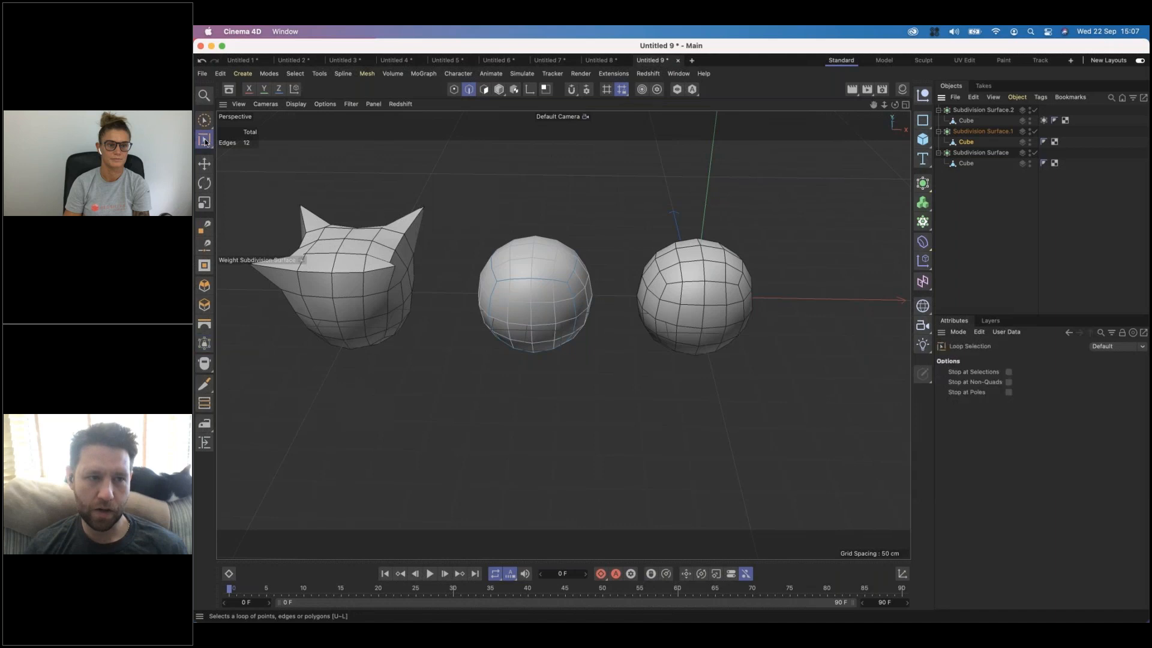
pyautogui.click(502, 279)
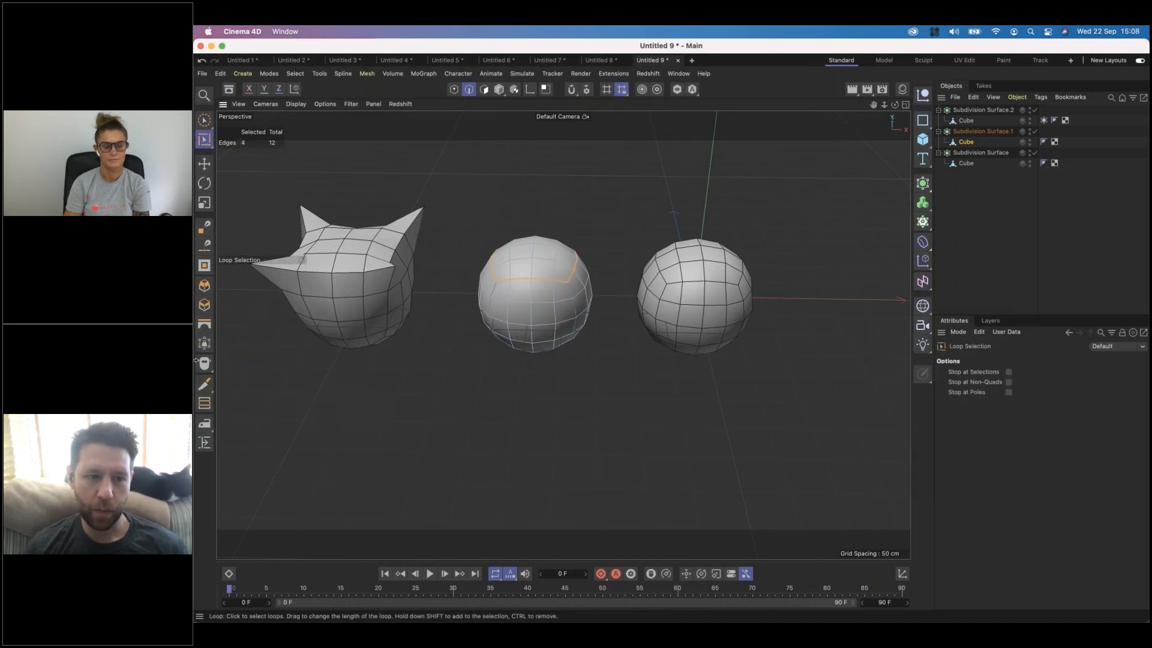
pyautogui.click(205, 344)
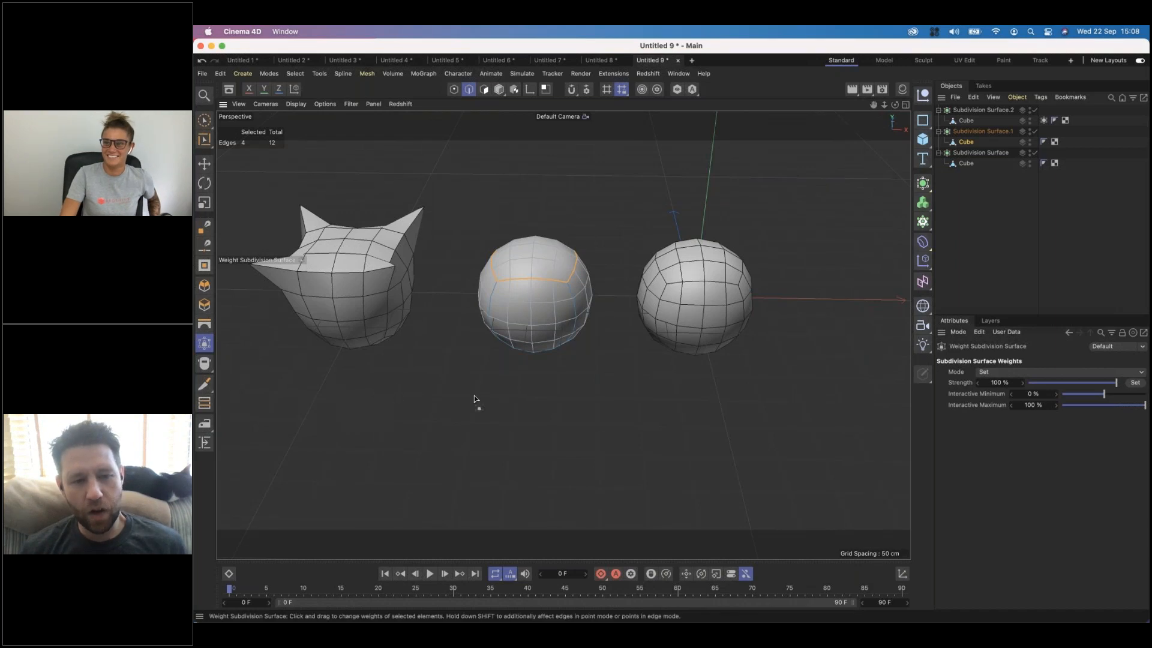
pyautogui.moveTo(679, 337); pyautogui.dragTo(568, 239)
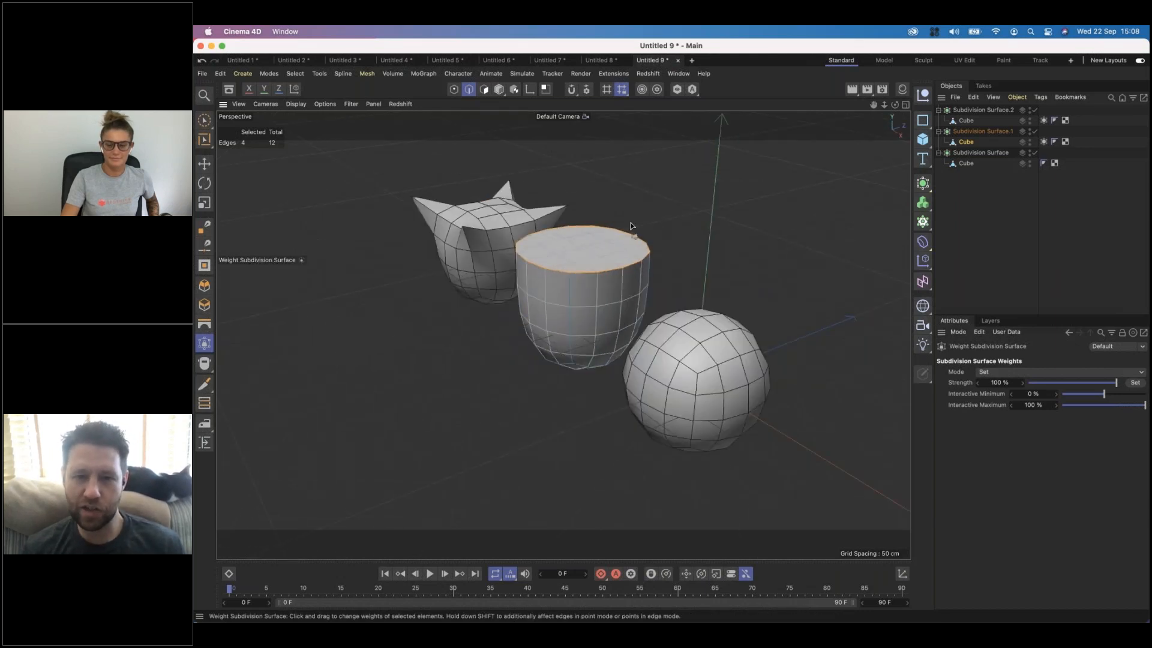
# Step: Toggle Subdivision Surface.1 off and on to compare the edge-weighted shape with its base cube from several angles
pyautogui.click(1035, 131)
pyautogui.click(1035, 131)
pyautogui.click(1035, 132)
pyautogui.click(1035, 131)
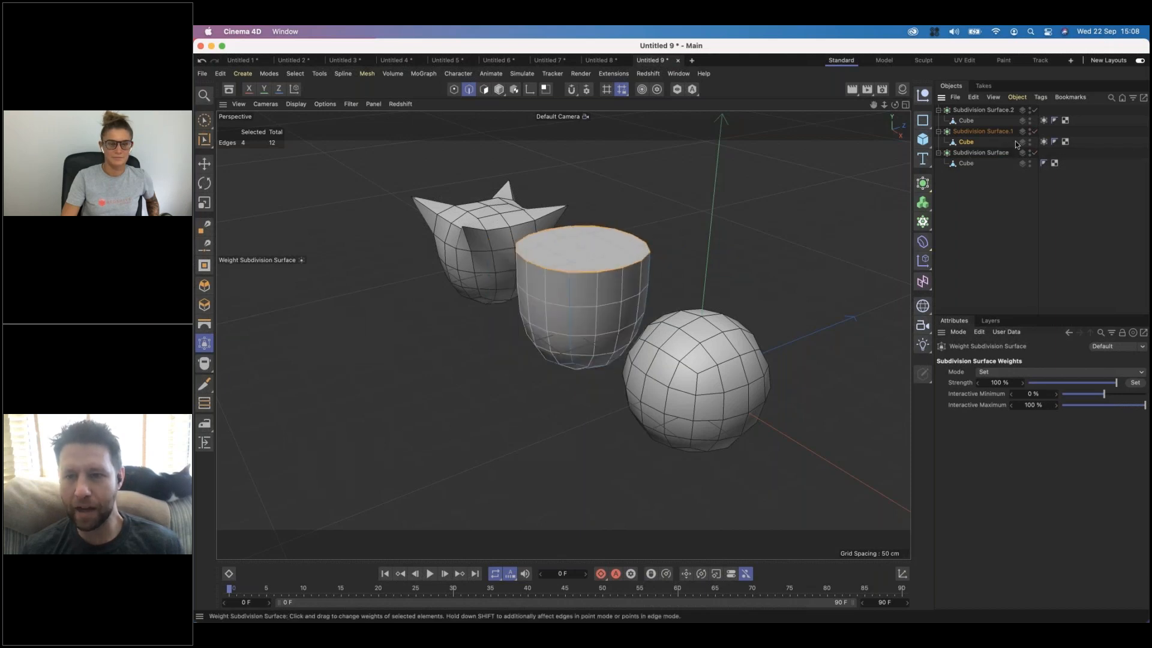
pyautogui.click(1035, 131)
pyautogui.keyDown('alt'); pyautogui.moveTo(638, 273); pyautogui.dragTo(689, 226); pyautogui.keyUp('alt')
pyautogui.click(1035, 132)
pyautogui.click(1035, 131)
pyautogui.click(1034, 132)
pyautogui.keyDown('alt'); pyautogui.moveTo(715, 331); pyautogui.dragTo(710, 369); pyautogui.keyUp('alt')
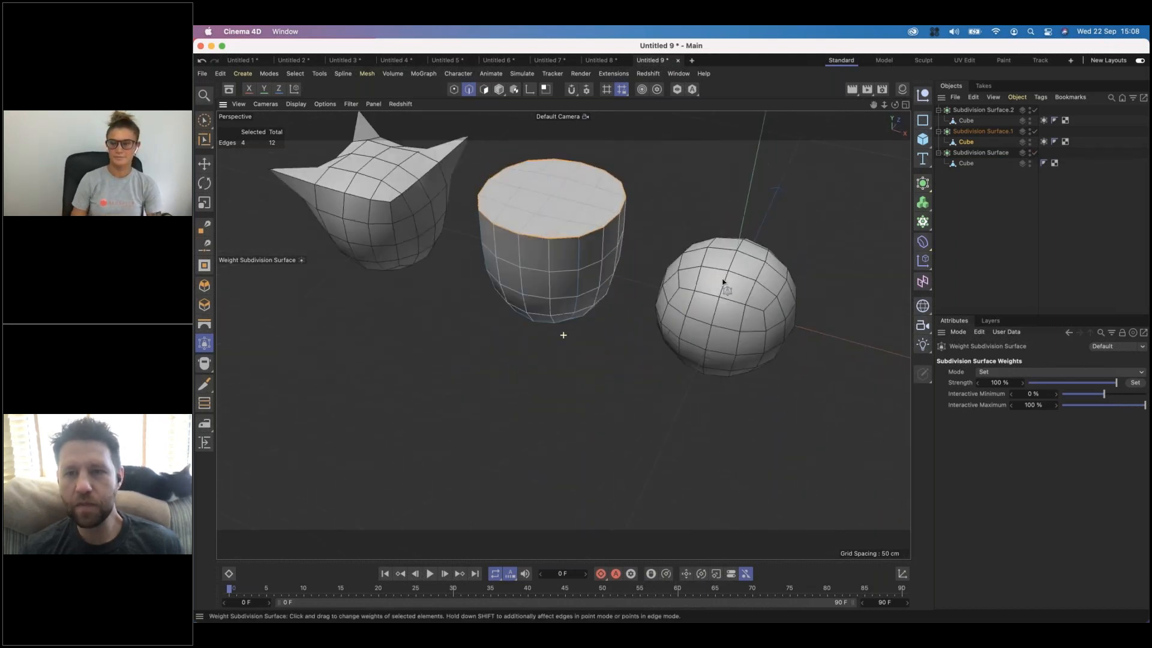
# Step: Select the upper polygon of the cube under the original Subdivision Surface in polygon mode
pyautogui.keyDown('alt'); pyautogui.moveTo(726, 280); pyautogui.dragTo(747, 323, button='middle'); pyautogui.keyUp('alt')
pyautogui.click(957, 164)
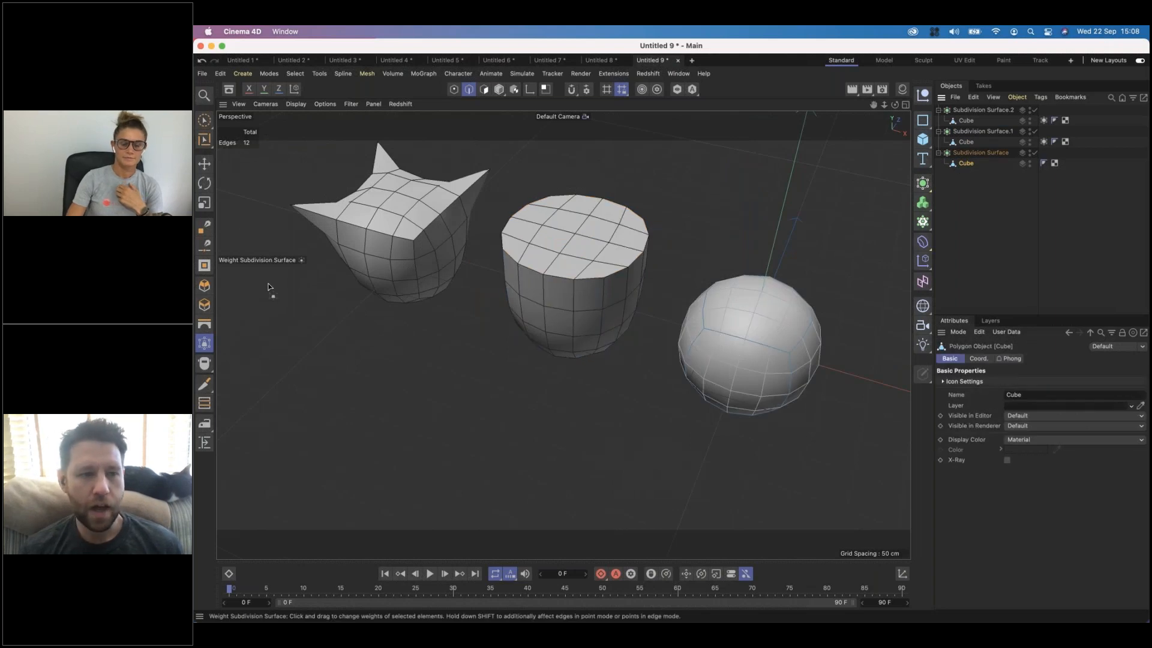
pyautogui.click(484, 89)
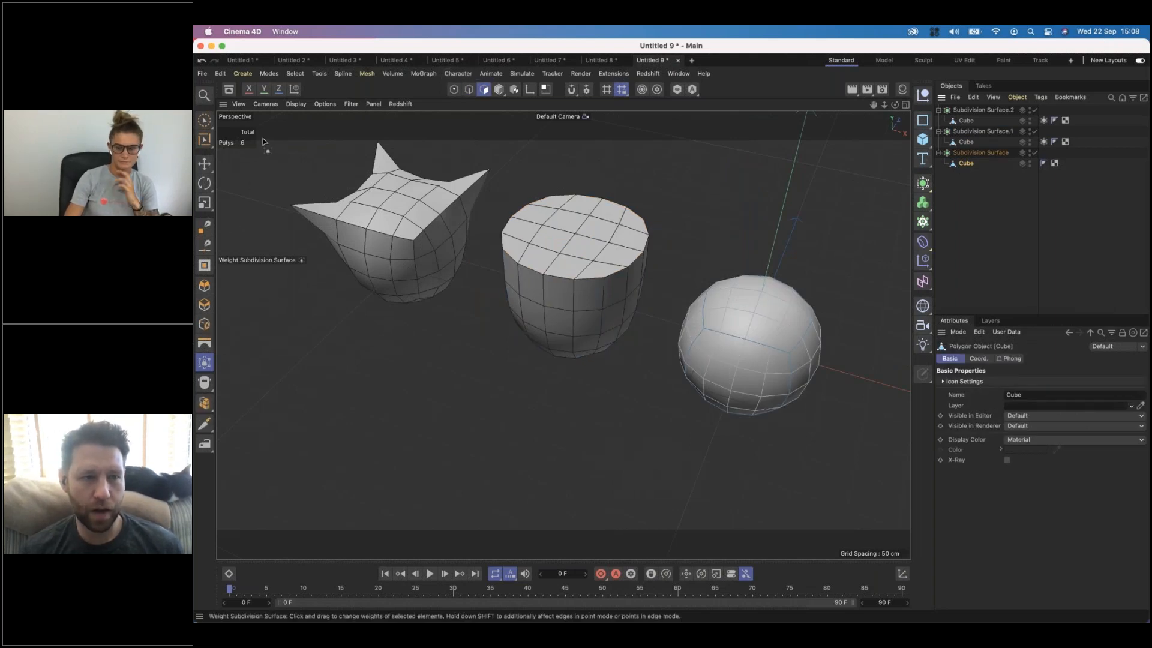
pyautogui.click(201, 165)
pyautogui.click(753, 300)
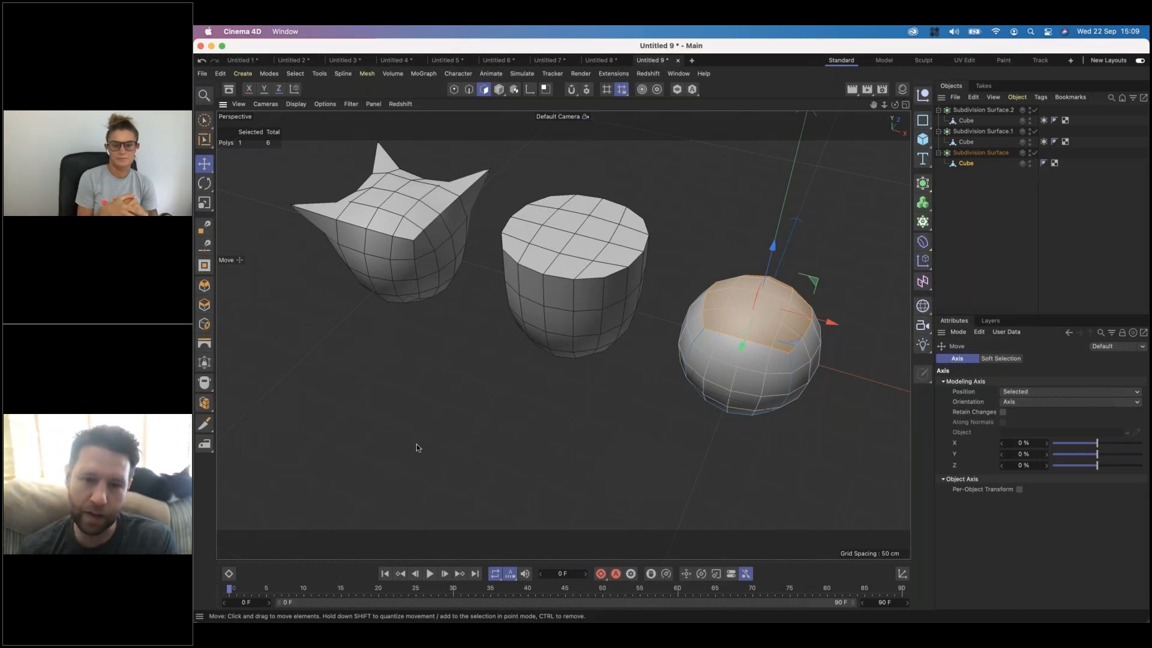
# Step: Try interactive subdivision weighting on the selected upper polygon, then undo the weight changes
pyautogui.press('.')
pyautogui.moveTo(671, 330); pyautogui.dragTo(671, 330)
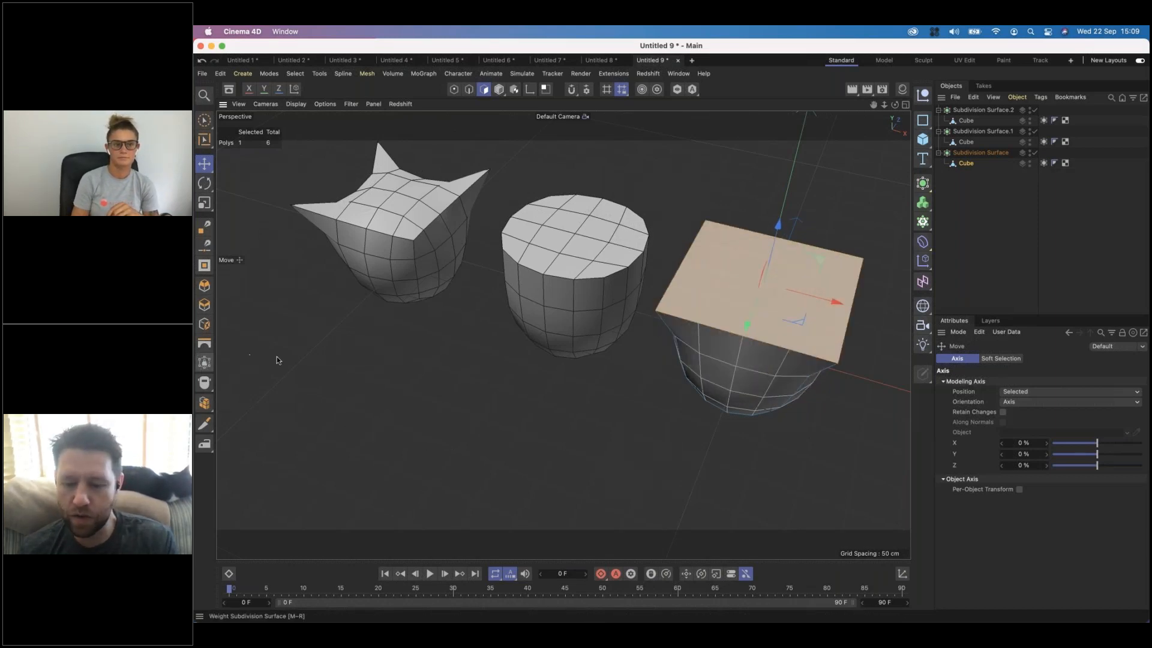
pyautogui.press('.')
pyautogui.moveTo(671, 329); pyautogui.dragTo(671, 329)
pyautogui.press('super+z')
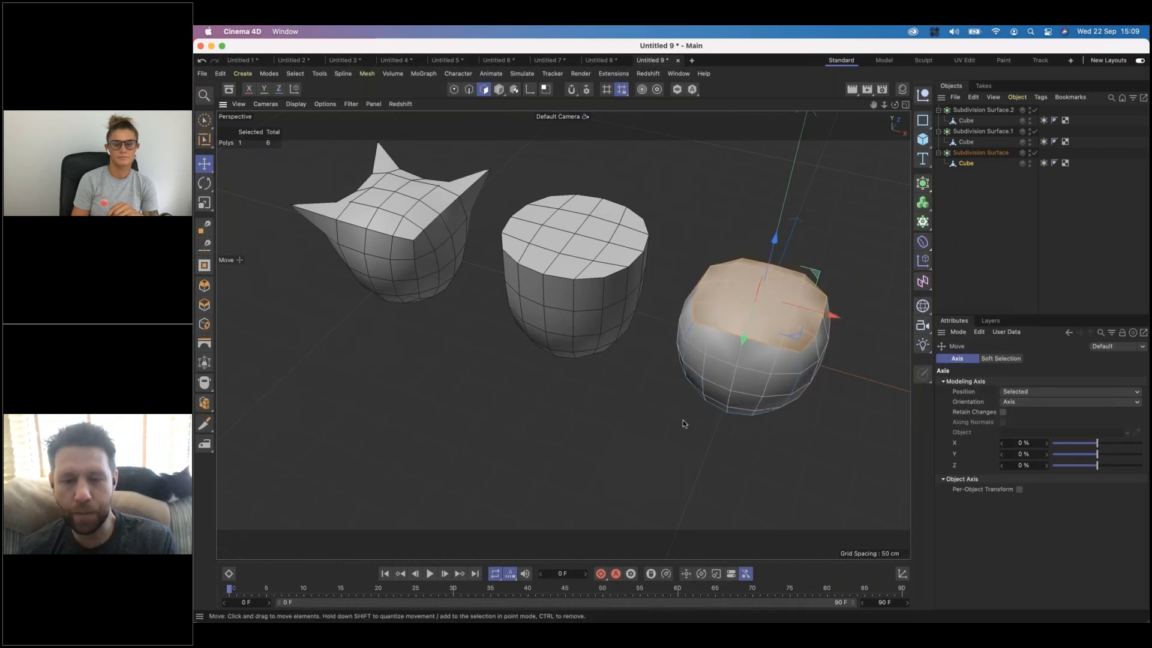
pyautogui.press('super+z')
# Step: Interactively raise the upper polygon's subdivision weight until the top is a flat, sharp-cornered square
pyautogui.press('.')
pyautogui.moveTo(641, 419); pyautogui.dragTo(643, 420)
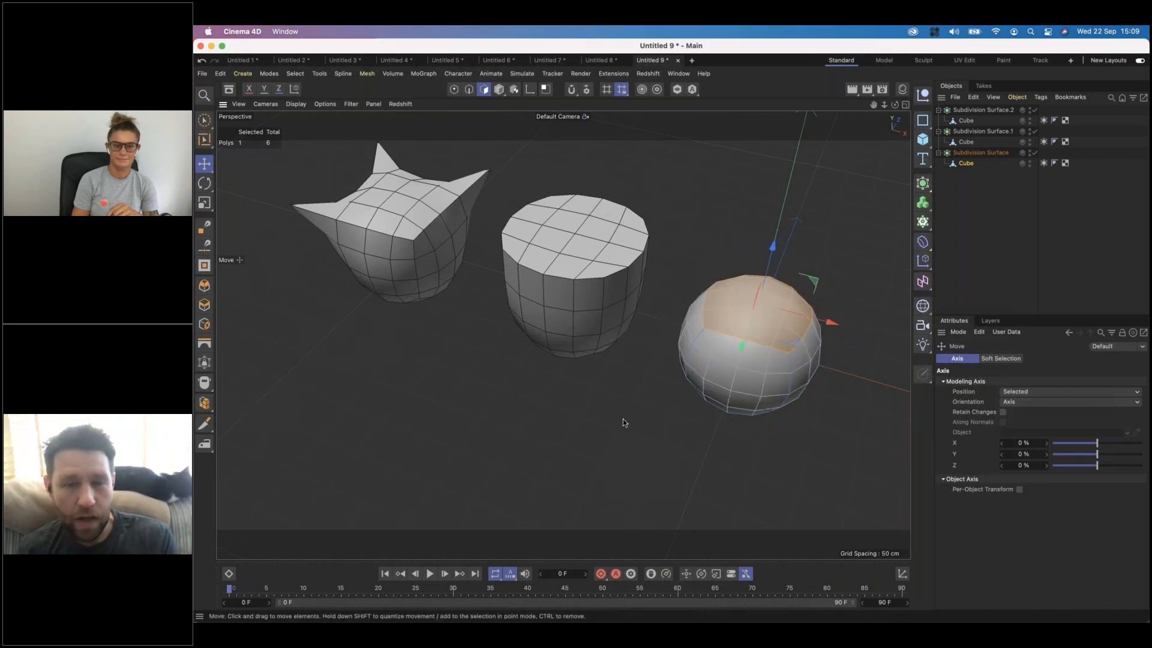
pyautogui.press('.')
pyautogui.moveTo(523, 411)
pyautogui.mouseDown()
pyautogui.moveTo(686, 329)
pyautogui.moveTo(527, 409)
pyautogui.mouseUp()
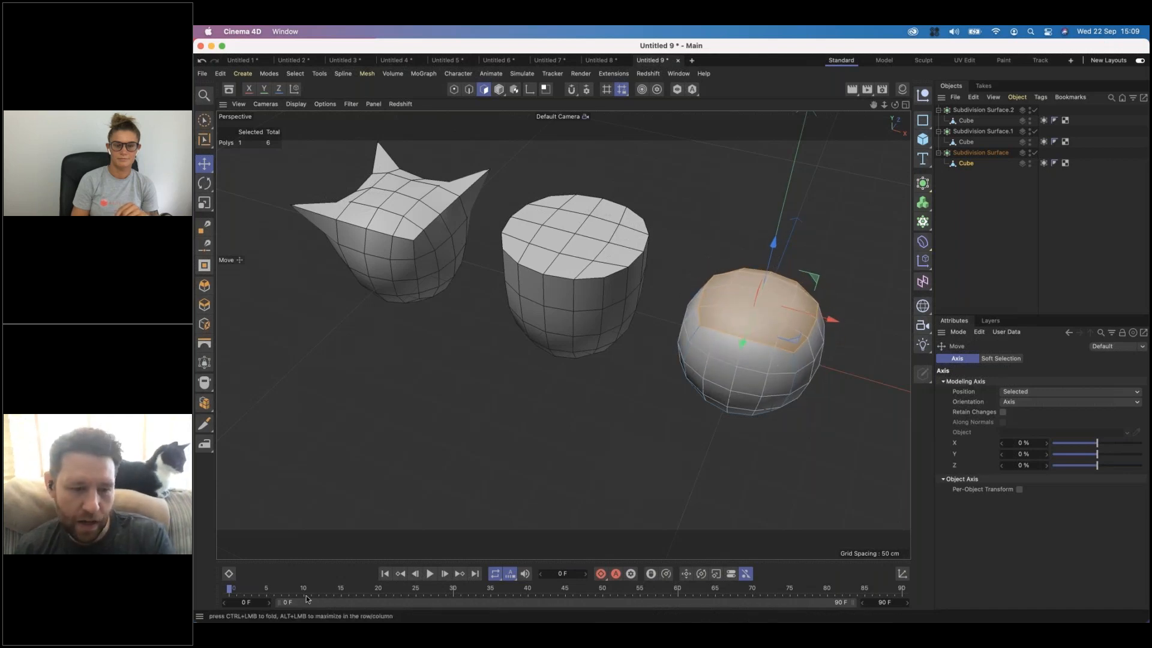
pyautogui.moveTo(493, 465)
pyautogui.mouseDown()
pyautogui.moveTo(670, 329)
pyautogui.moveTo(499, 444)
pyautogui.mouseUp()
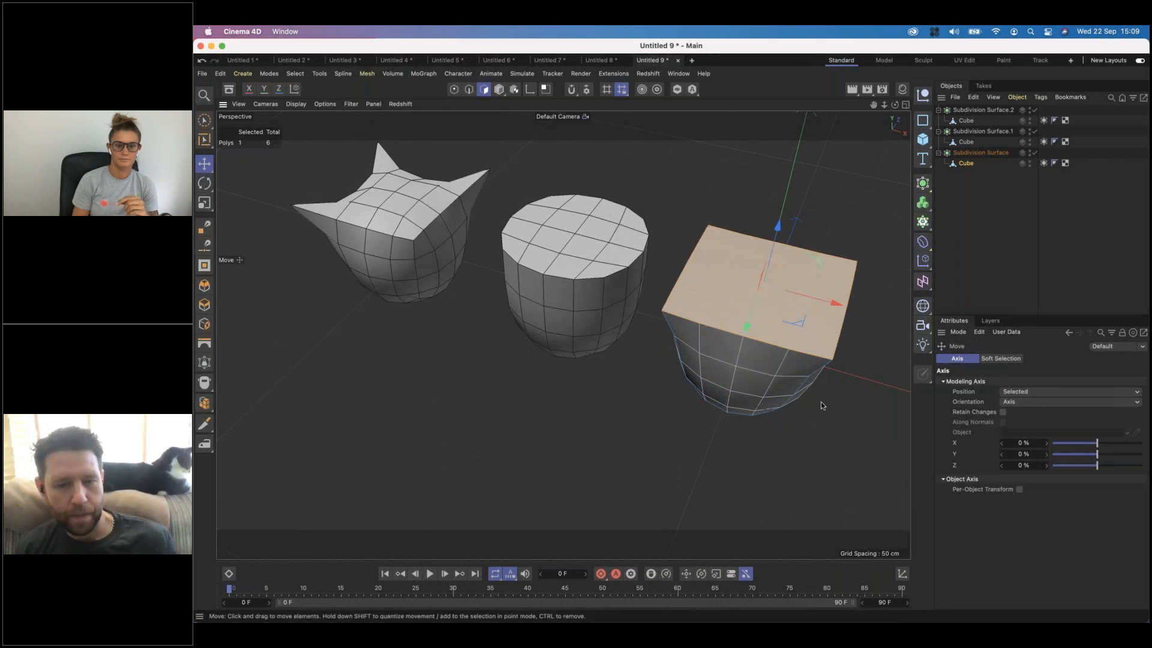
# Step: Switch all three Subdivision Surfaces off and back on to compare the point-, edge- and polygon-weighted shapes with their base cubes
pyautogui.keyDown('alt'); pyautogui.moveTo(801, 372); pyautogui.dragTo(577, 457); pyautogui.keyUp('alt')
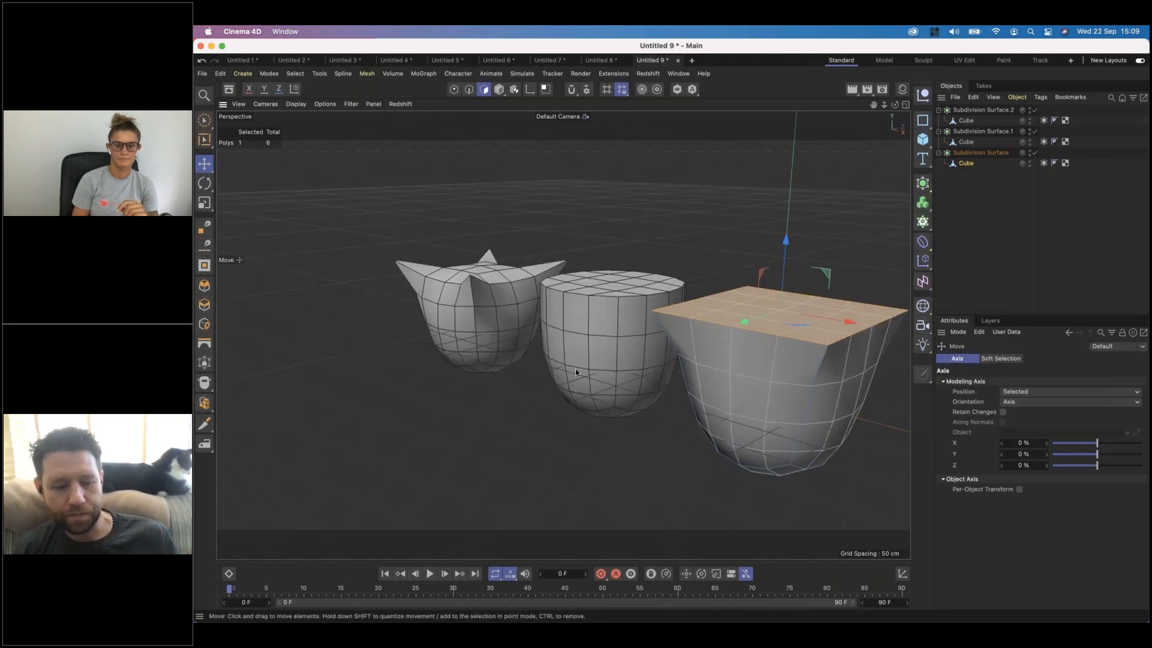
pyautogui.keyDown('alt'); pyautogui.moveTo(617, 384); pyautogui.dragTo(721, 347); pyautogui.keyUp('alt')
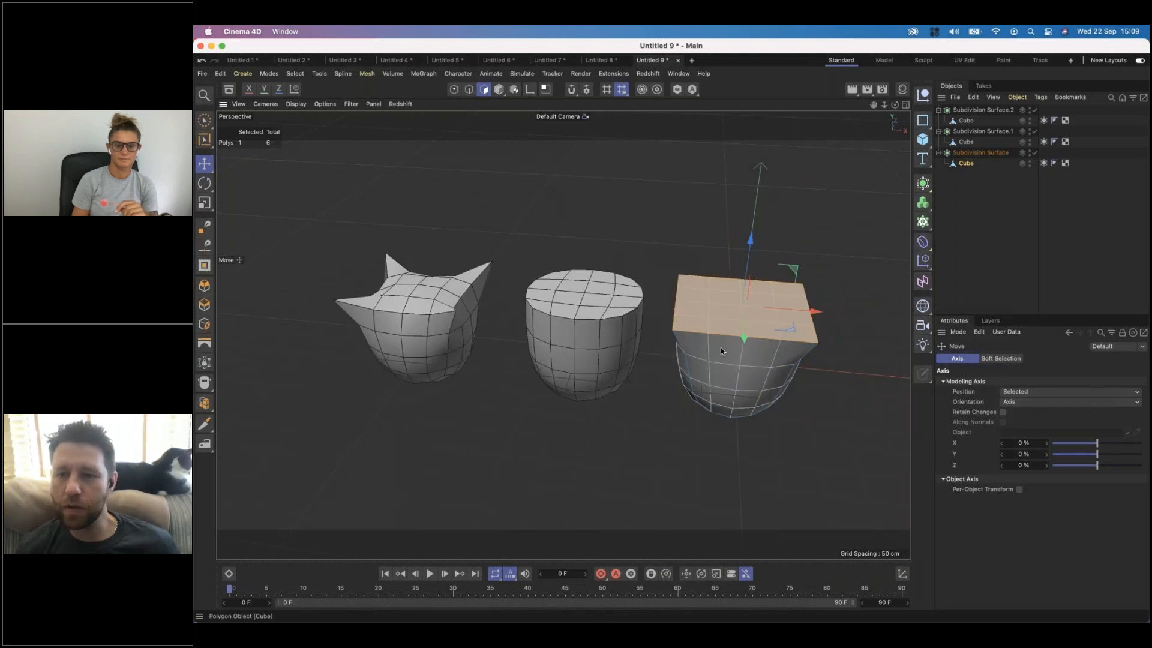
pyautogui.click(1034, 153)
pyautogui.click(1034, 131)
pyautogui.click(1034, 109)
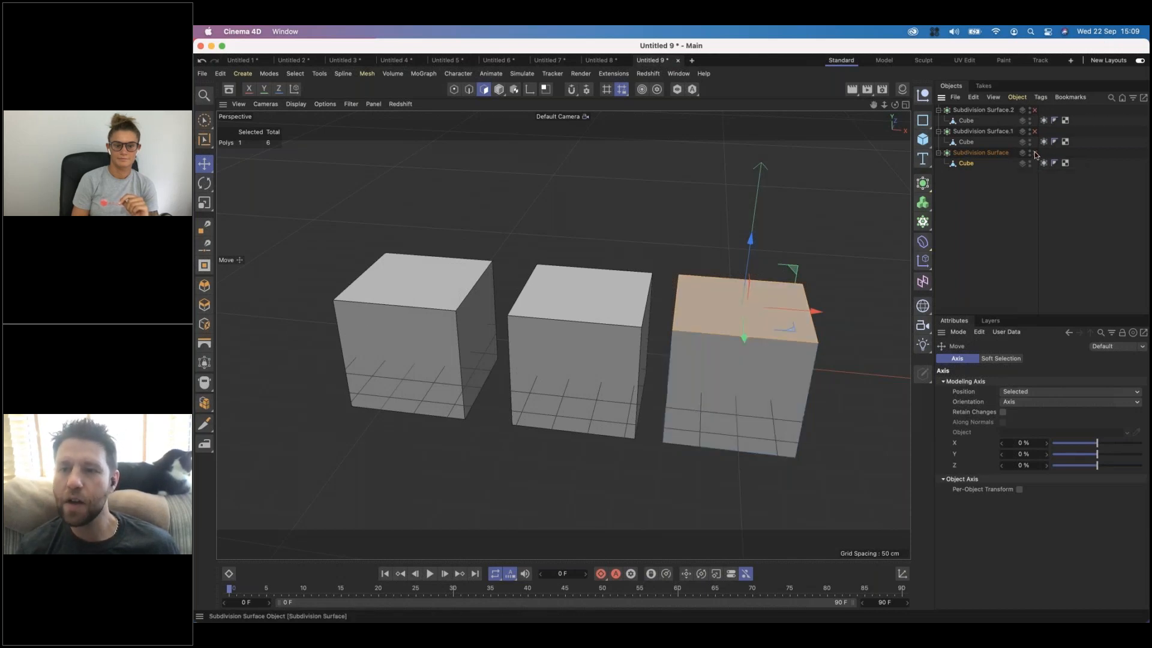
pyautogui.moveTo(1034, 153); pyautogui.dragTo(1037, 102)
pyautogui.click(1035, 110)
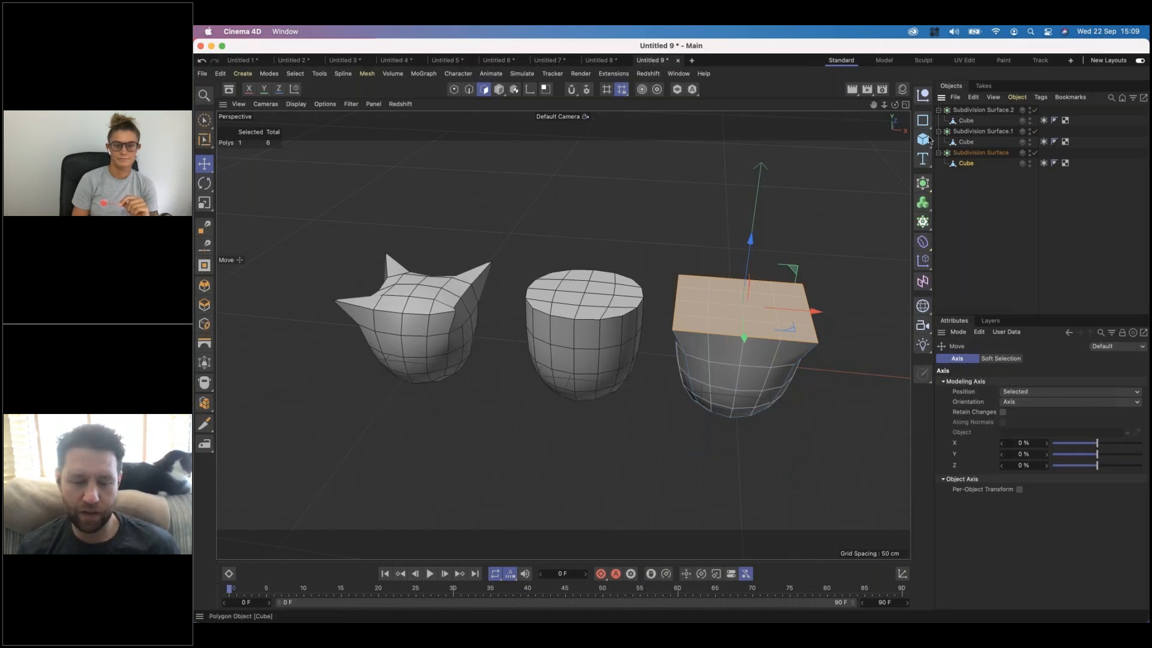
pyautogui.keyDown('alt'); pyautogui.moveTo(590, 293); pyautogui.dragTo(569, 304, button='middle'); pyautogui.keyUp('alt')
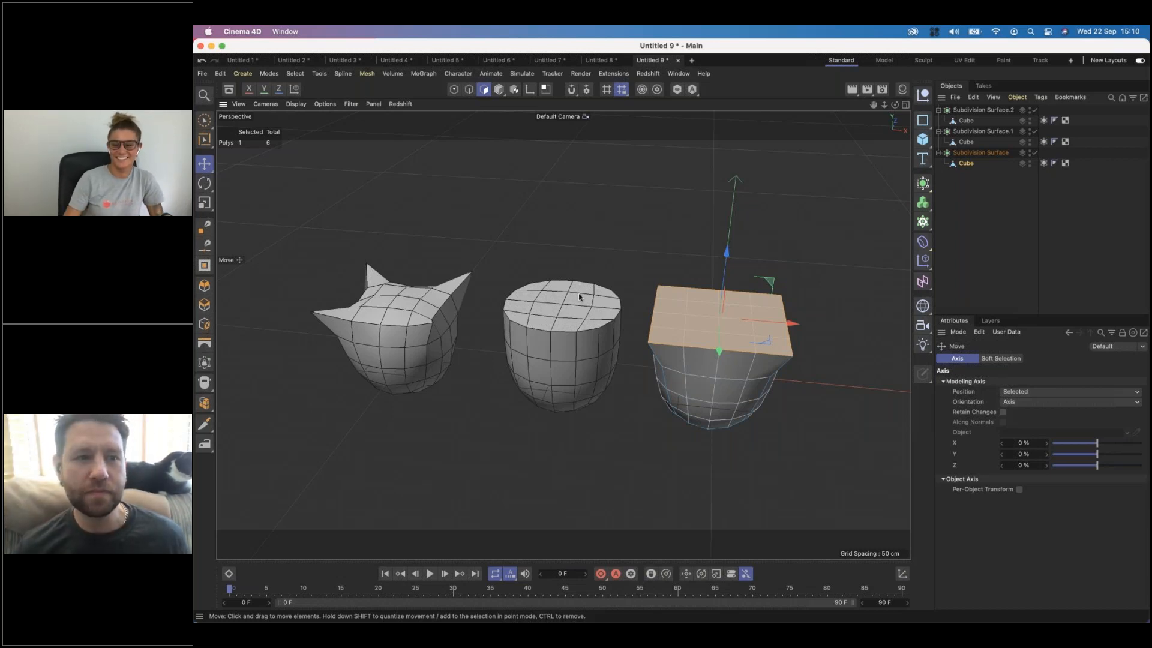
pyautogui.scroll(-2, 614, 275)
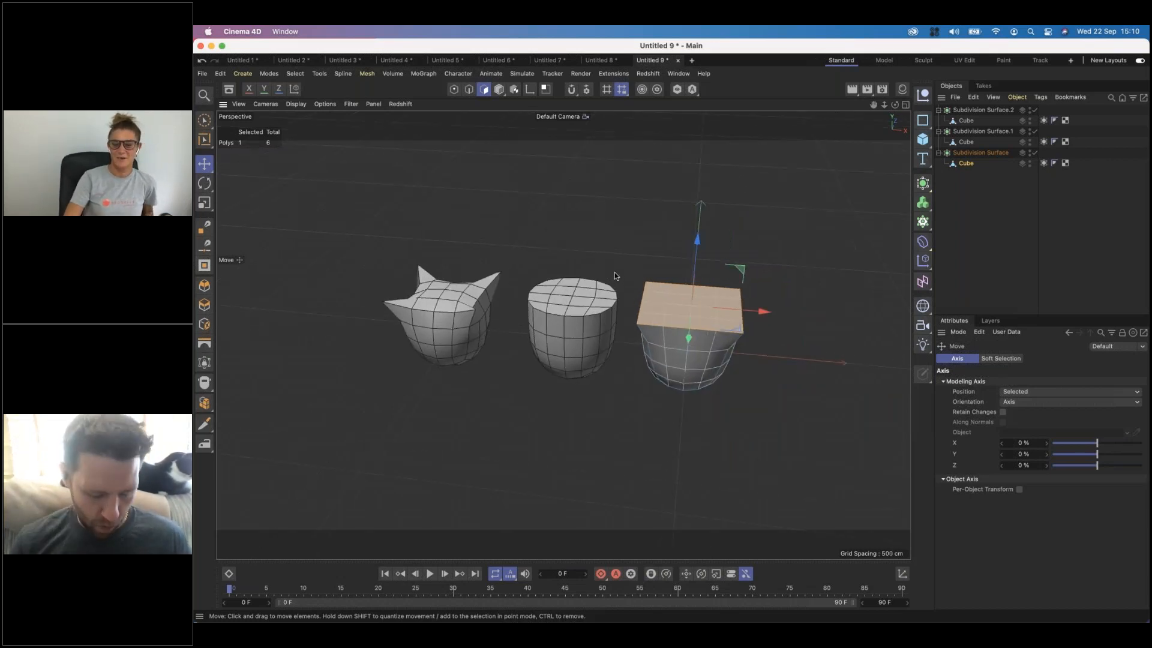
# Step: Create a new project with an editable cube placed under a Subdivision Surface
pyautogui.press('super+n')
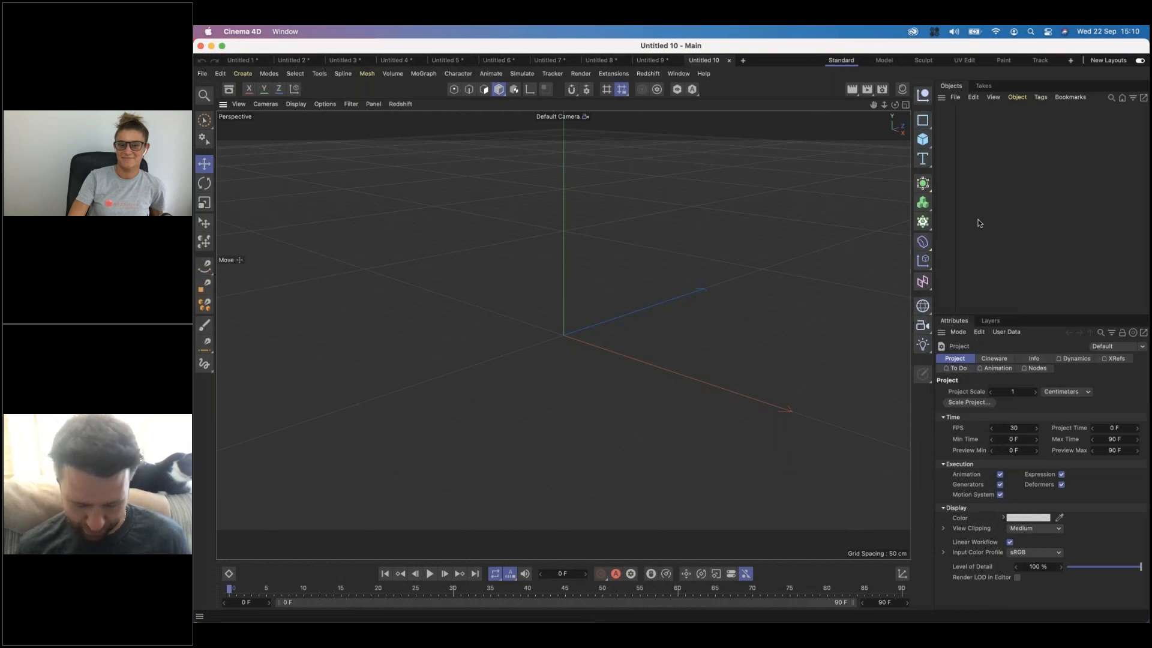
pyautogui.click(923, 138)
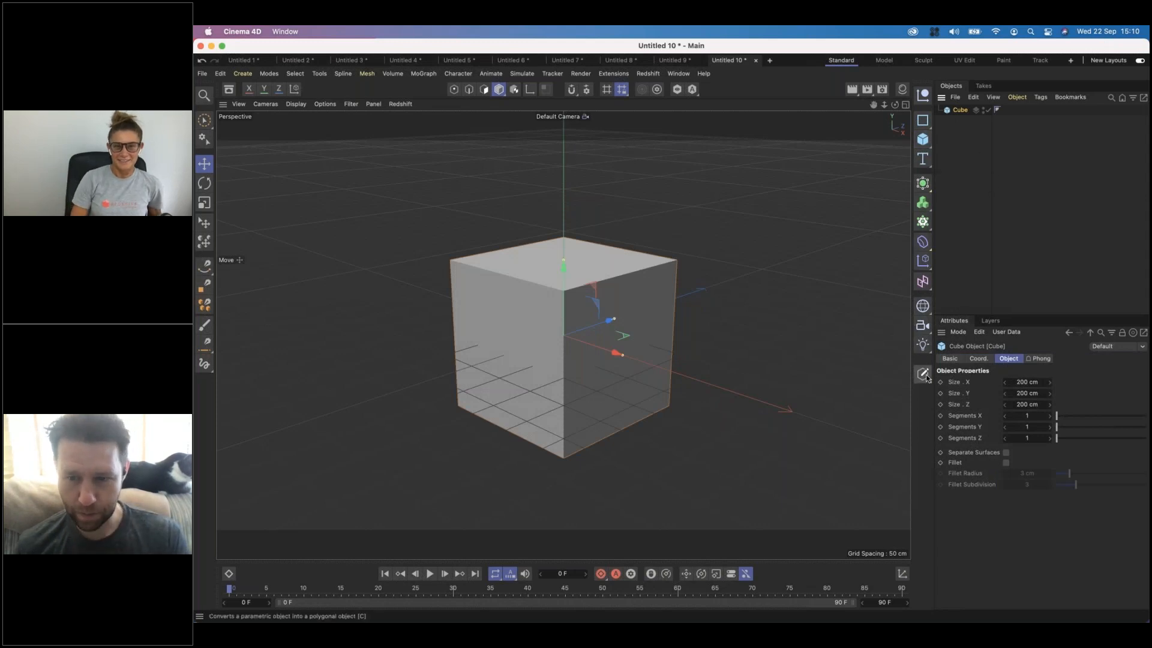
pyautogui.press('c')
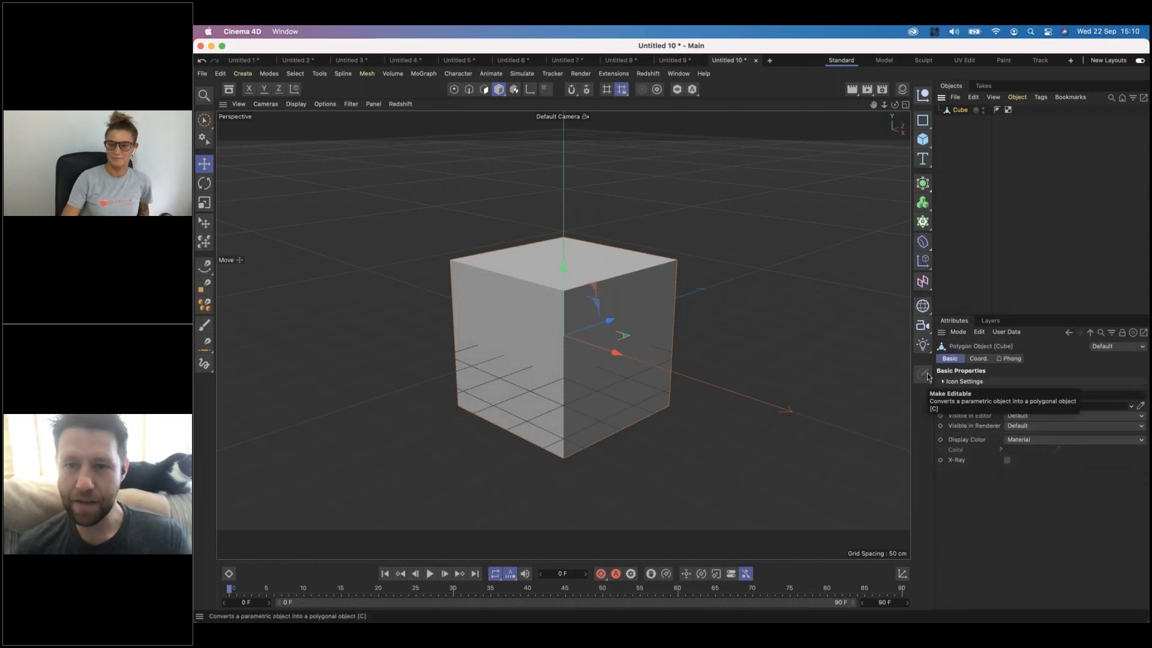
pyautogui.click(923, 183)
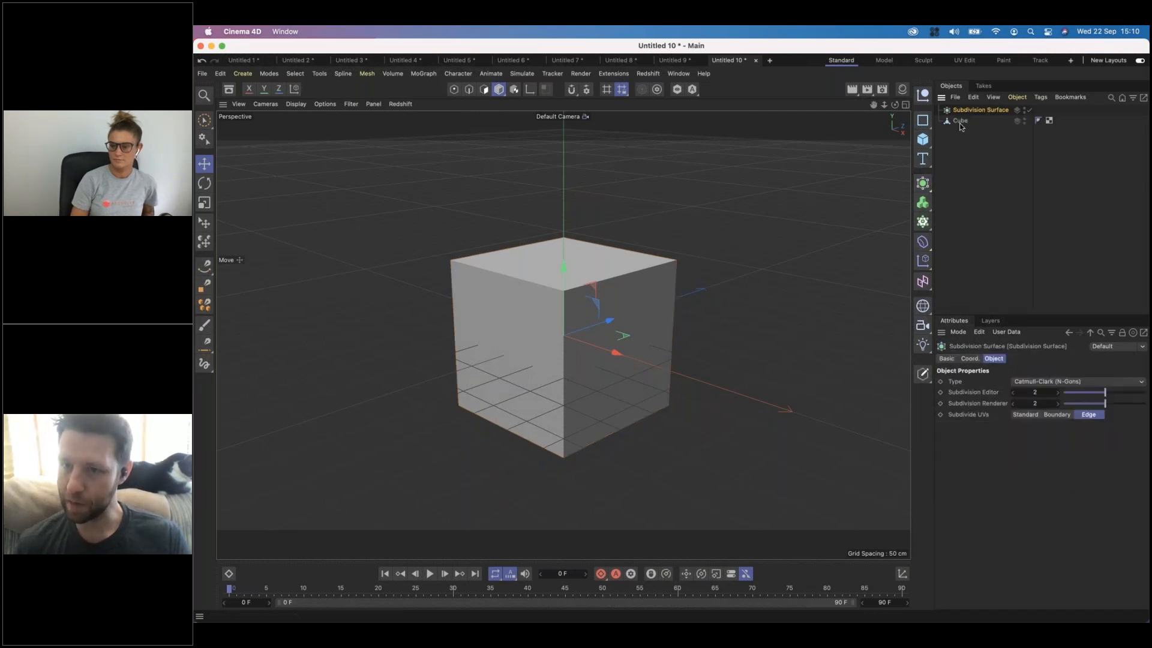
pyautogui.moveTo(964, 112); pyautogui.dragTo(965, 114)
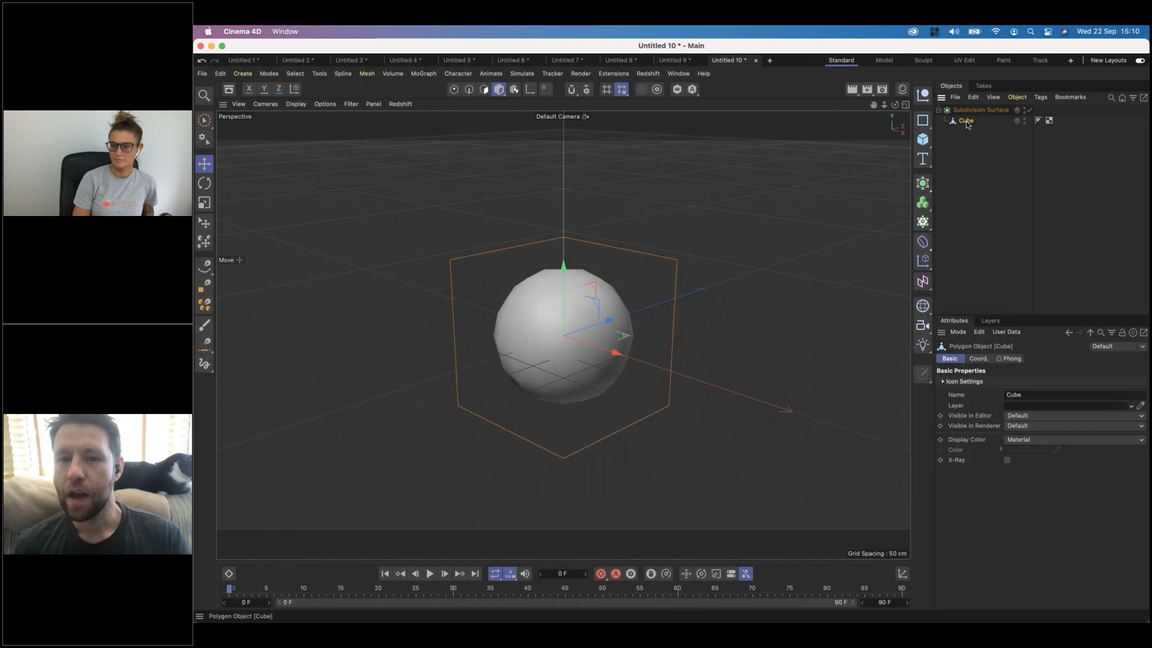
# Step: Extrude one side polygon of the subdivided cube twice with a 200 cm offset to form an elongated body
pyautogui.click(484, 89)
pyautogui.click(527, 327)
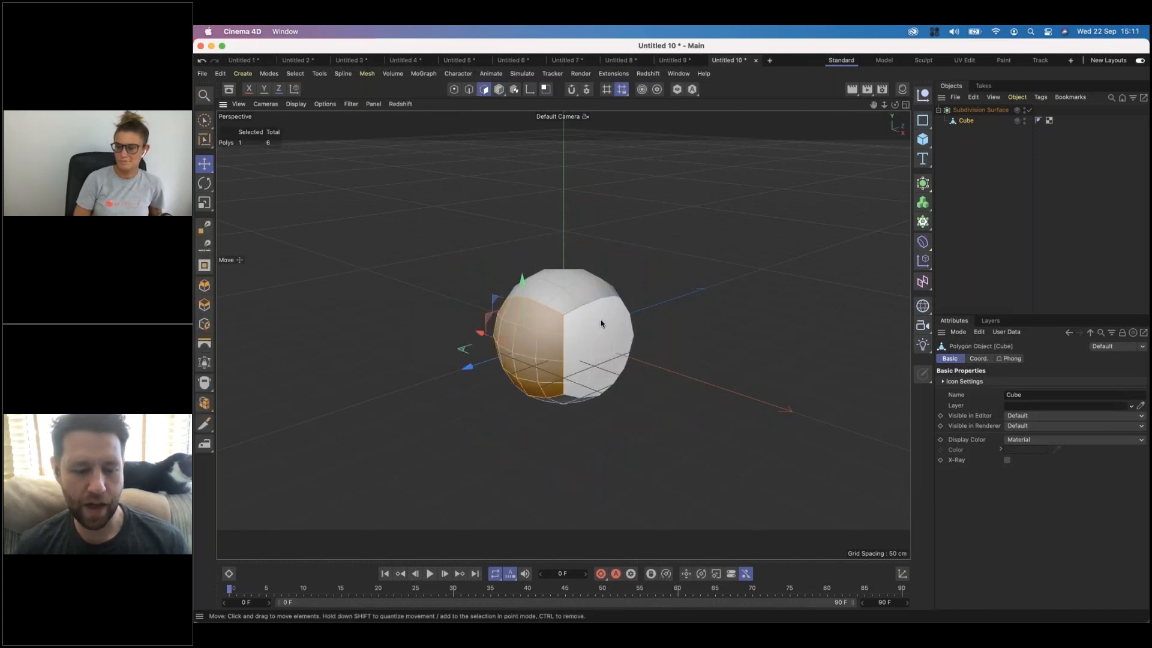
pyautogui.moveTo(605, 313)
pyautogui.keyDown('alt'); pyautogui.mouseDown()
pyautogui.moveTo(623, 280)
pyautogui.moveTo(725, 277)
pyautogui.moveTo(587, 286)
pyautogui.moveTo(610, 298)
pyautogui.mouseUp(); pyautogui.keyUp('alt')
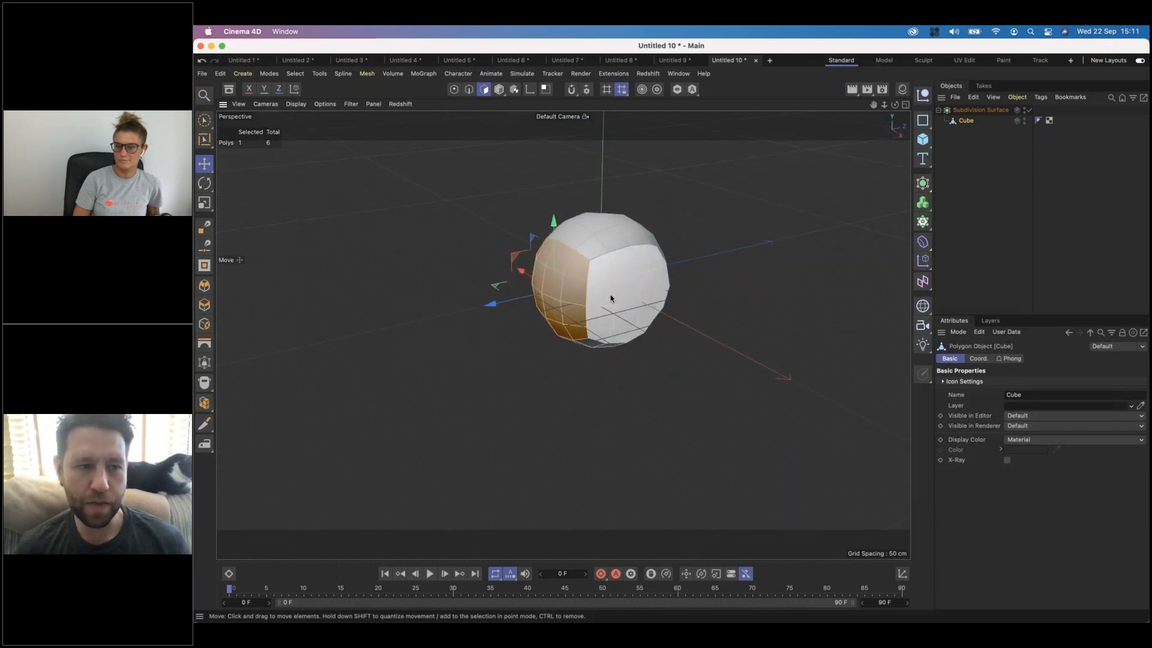
pyautogui.click(205, 305)
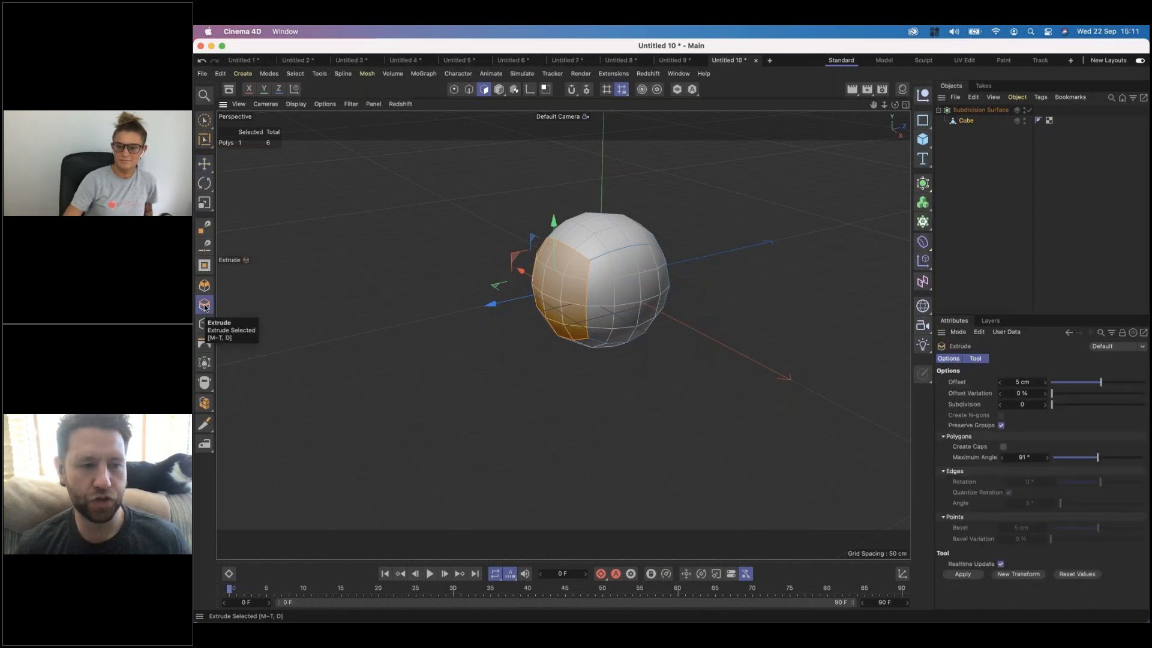
pyautogui.click(1020, 381)
pyautogui.write('200')
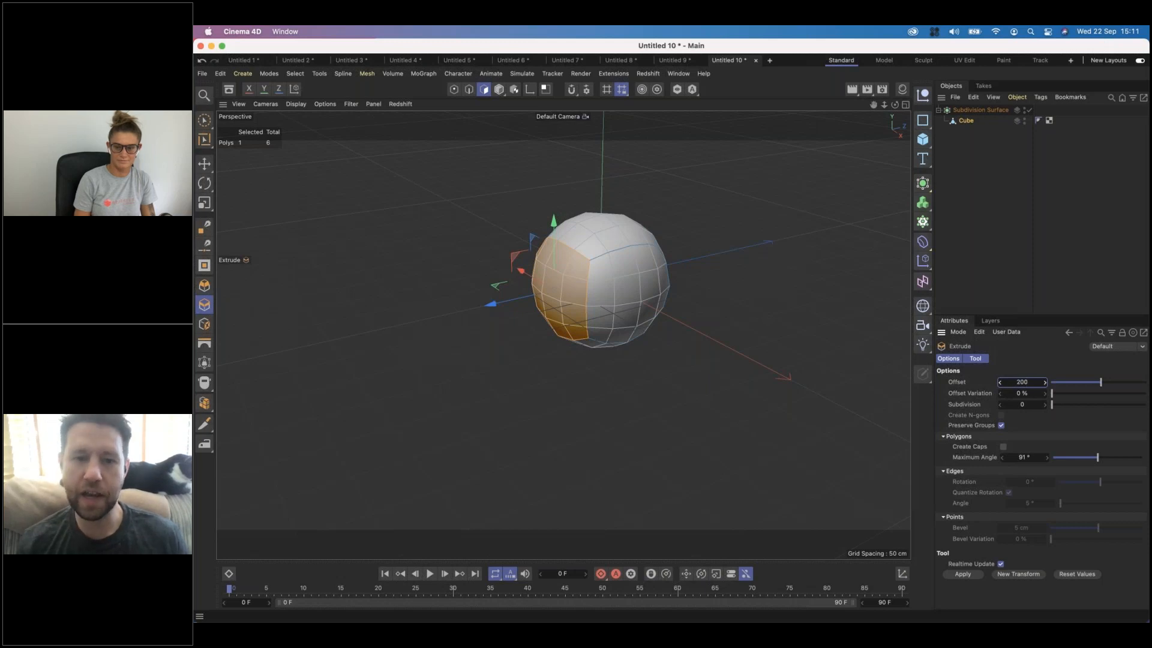
pyautogui.press('Return')
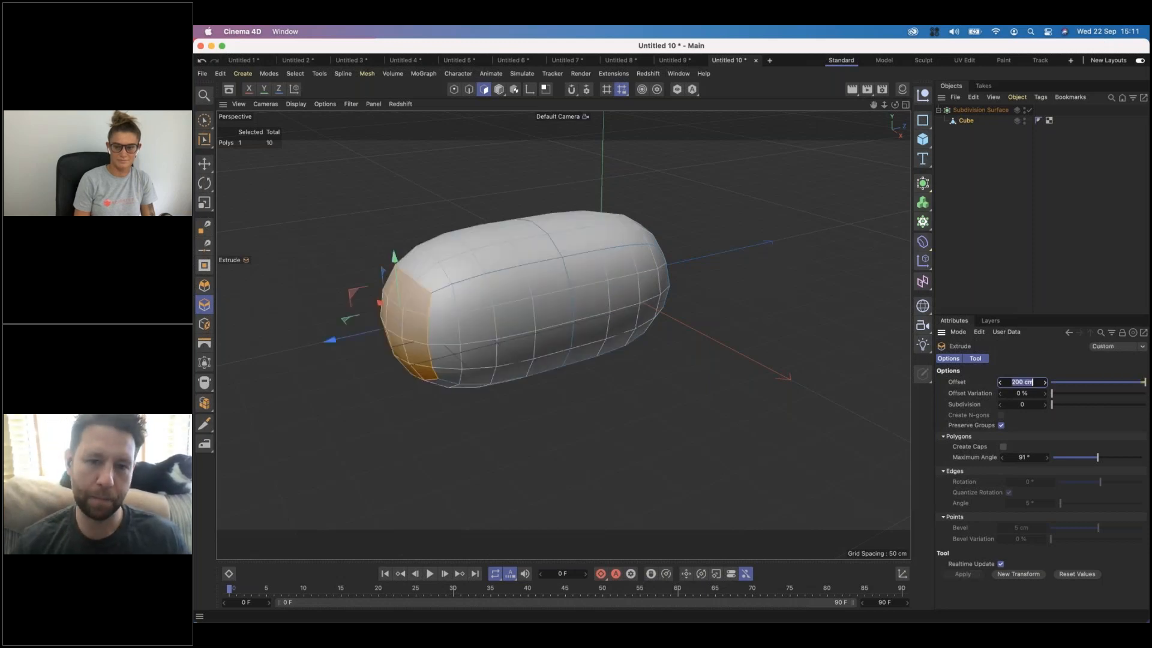
pyautogui.click(1028, 574)
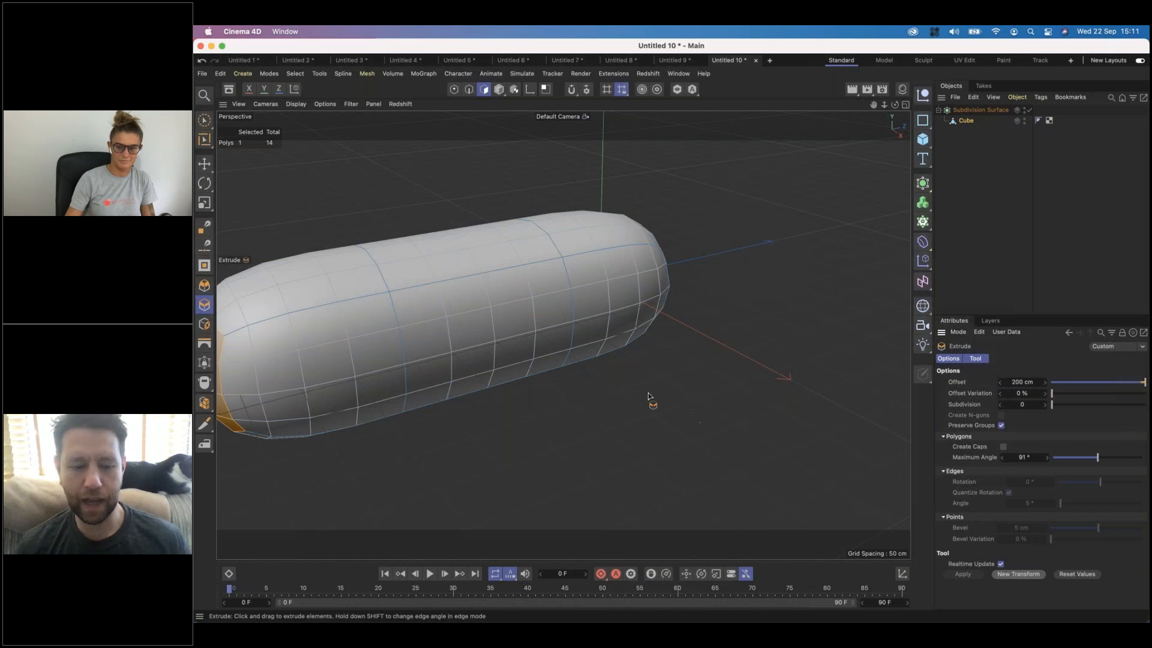
# Step: Scale down the extruded end polygon to taper the body, and extrude it another 200 cm as a narrow snout
pyautogui.keyDown('alt'); pyautogui.moveTo(580, 342); pyautogui.dragTo(729, 325, button='middle'); pyautogui.keyUp('alt')
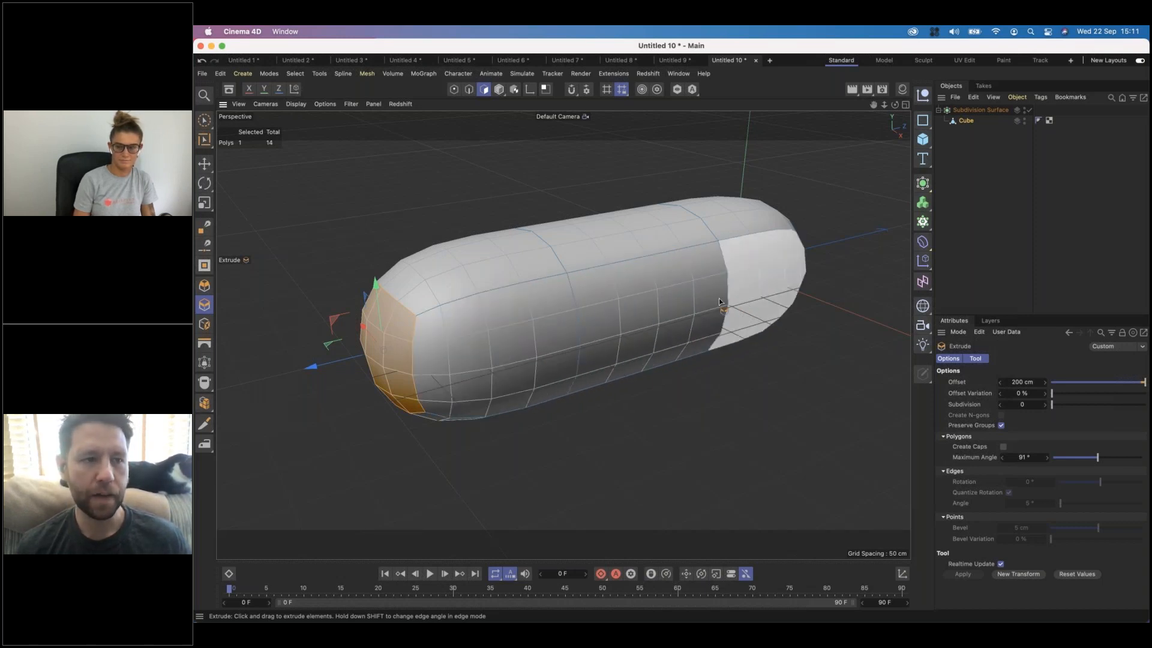
pyautogui.click(204, 204)
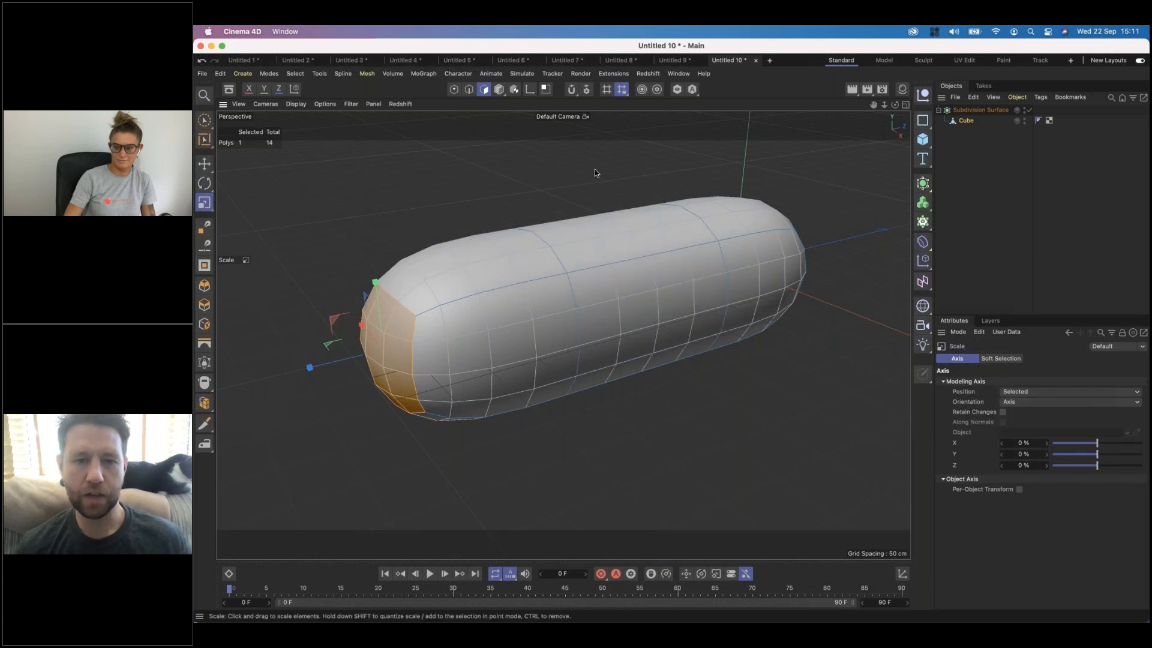
pyautogui.moveTo(588, 171); pyautogui.dragTo(271, 230)
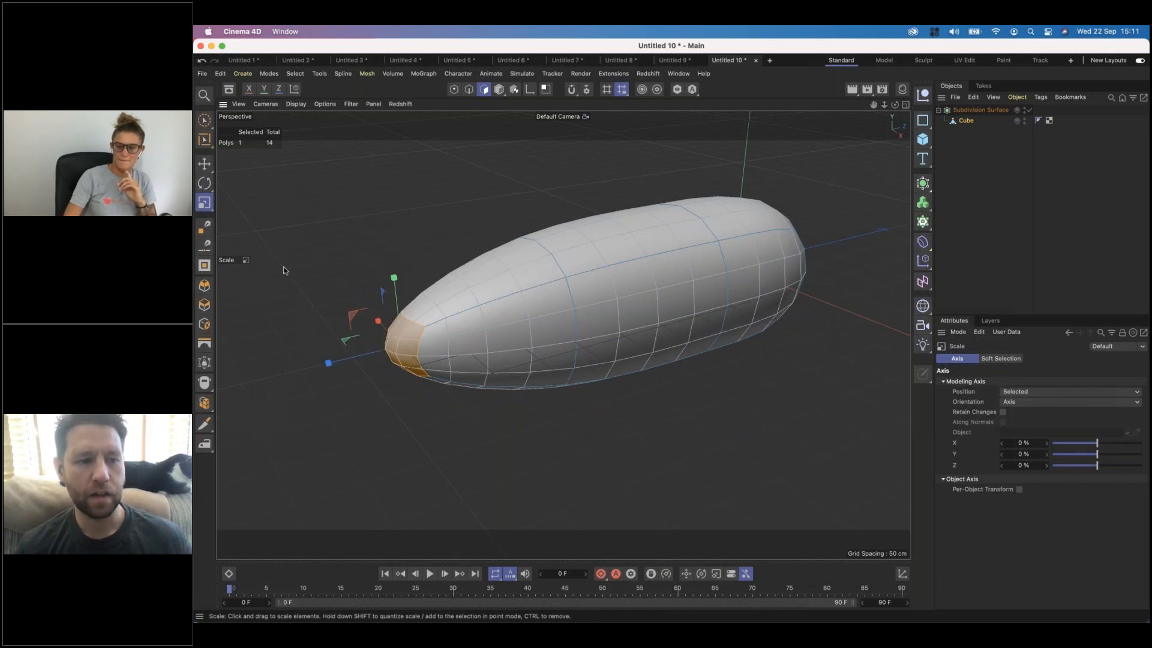
pyautogui.click(203, 306)
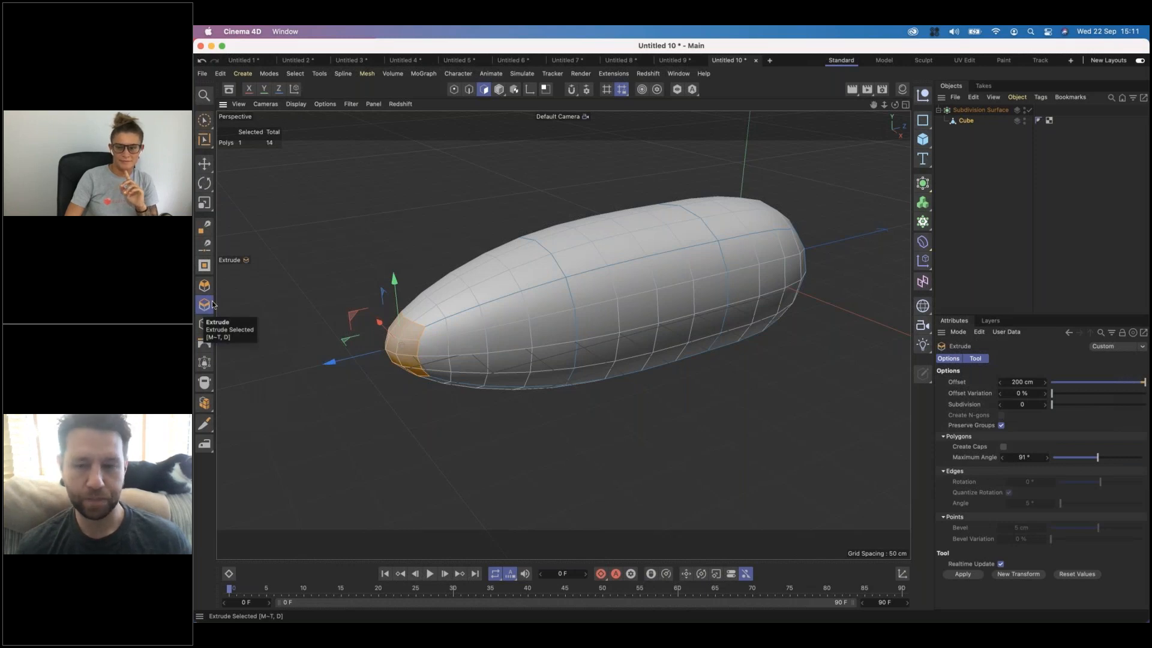
pyautogui.click(1032, 577)
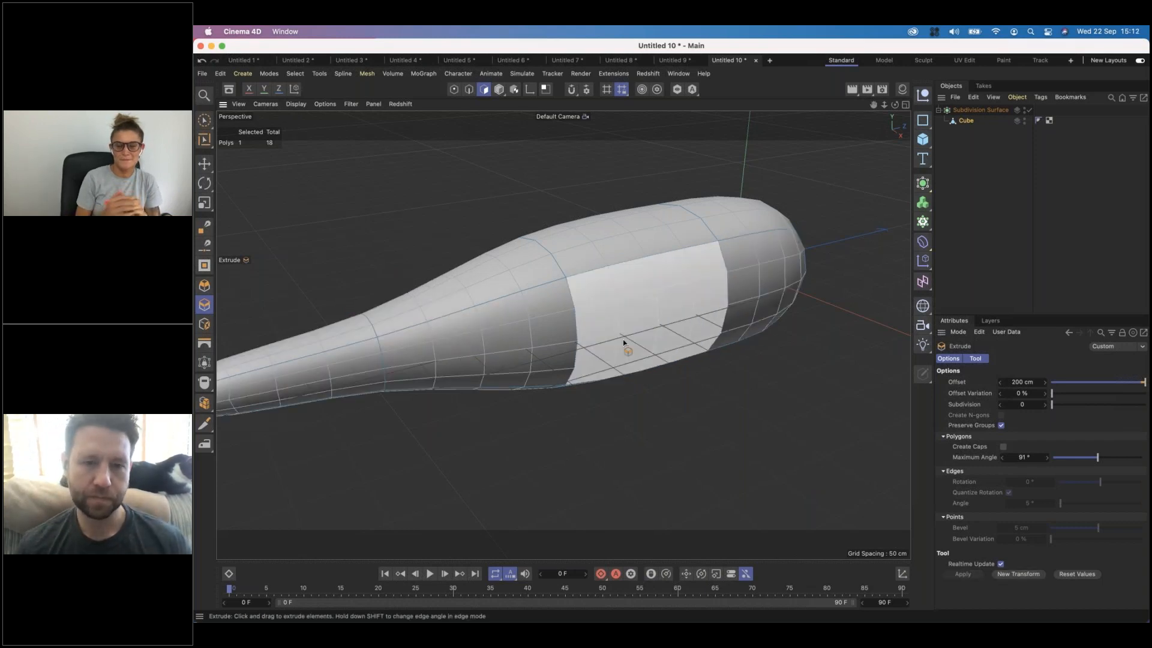
# Step: Extrude the end polygon opposite the narrow snout three times with a 200 cm offset
pyautogui.scroll(-5, 617, 342)
pyautogui.keyDown('alt'); pyautogui.moveTo(597, 339); pyautogui.dragTo(690, 339, button='right'); pyautogui.keyUp('alt')
pyautogui.keyDown('alt'); pyautogui.moveTo(685, 333); pyautogui.dragTo(500, 276); pyautogui.keyUp('alt')
pyautogui.click(687, 273)
pyautogui.keyDown('alt'); pyautogui.moveTo(620, 284); pyautogui.dragTo(581, 272); pyautogui.keyUp('alt')
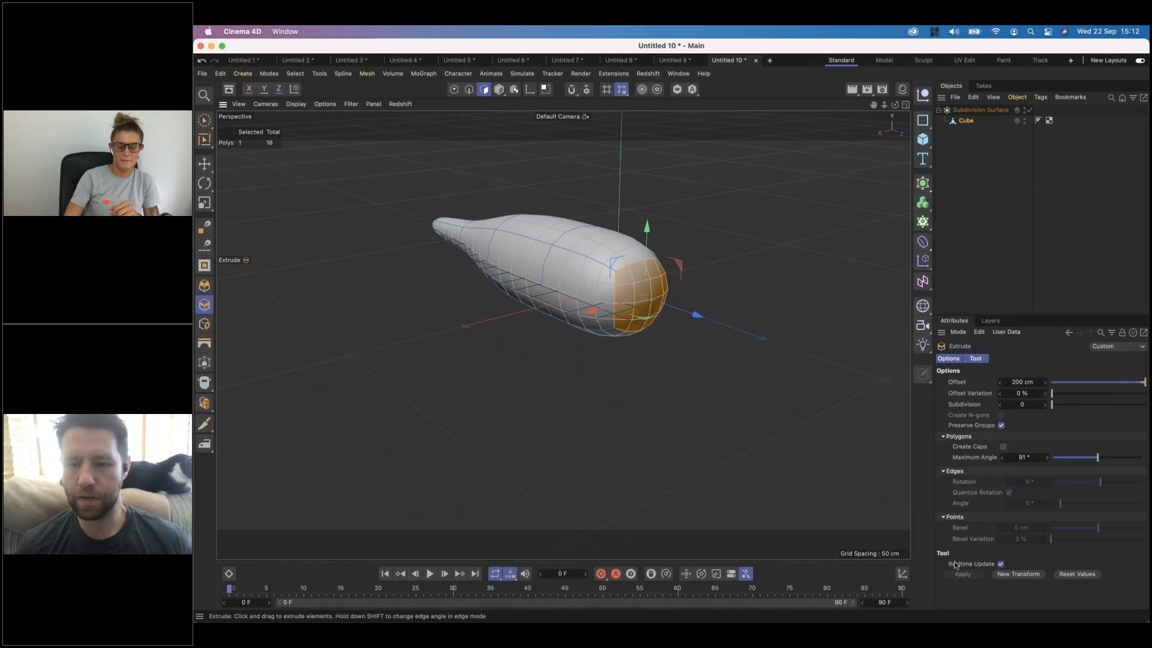
pyautogui.click(1018, 574)
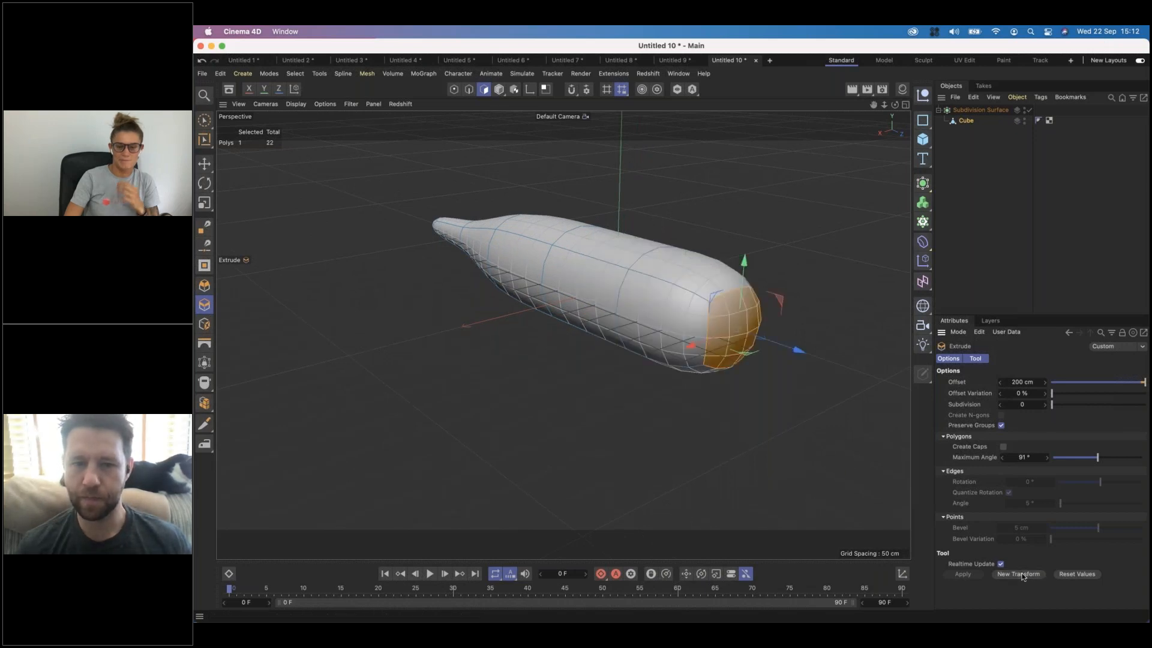
pyautogui.click(1018, 574)
pyautogui.click(1022, 575)
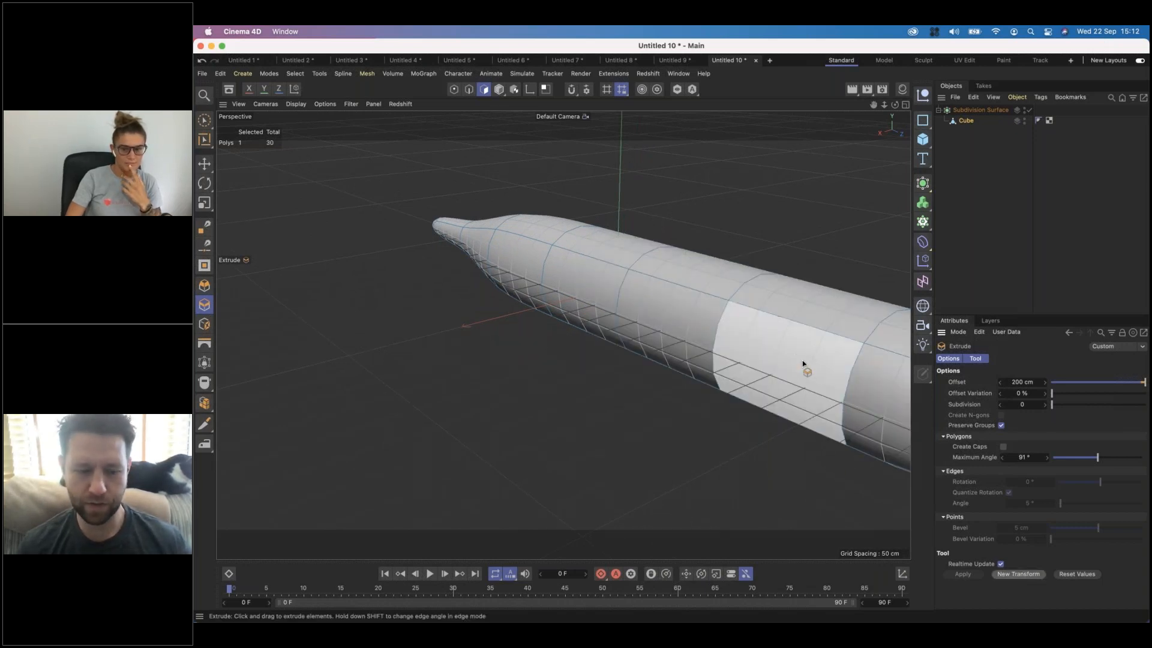
# Step: Scale down the newly extruded end polygon so the rear of the body tapers almost to a point
pyautogui.keyDown('alt'); pyautogui.moveTo(801, 362); pyautogui.dragTo(688, 370); pyautogui.keyUp('alt')
pyautogui.keyDown('alt'); pyautogui.moveTo(700, 329); pyautogui.dragTo(561, 330, button='right'); pyautogui.keyUp('alt')
pyautogui.keyDown('alt'); pyautogui.moveTo(696, 334); pyautogui.dragTo(517, 322, button='middle'); pyautogui.keyUp('alt')
pyautogui.keyDown('alt'); pyautogui.moveTo(574, 327); pyautogui.dragTo(651, 325, button='right'); pyautogui.keyUp('alt')
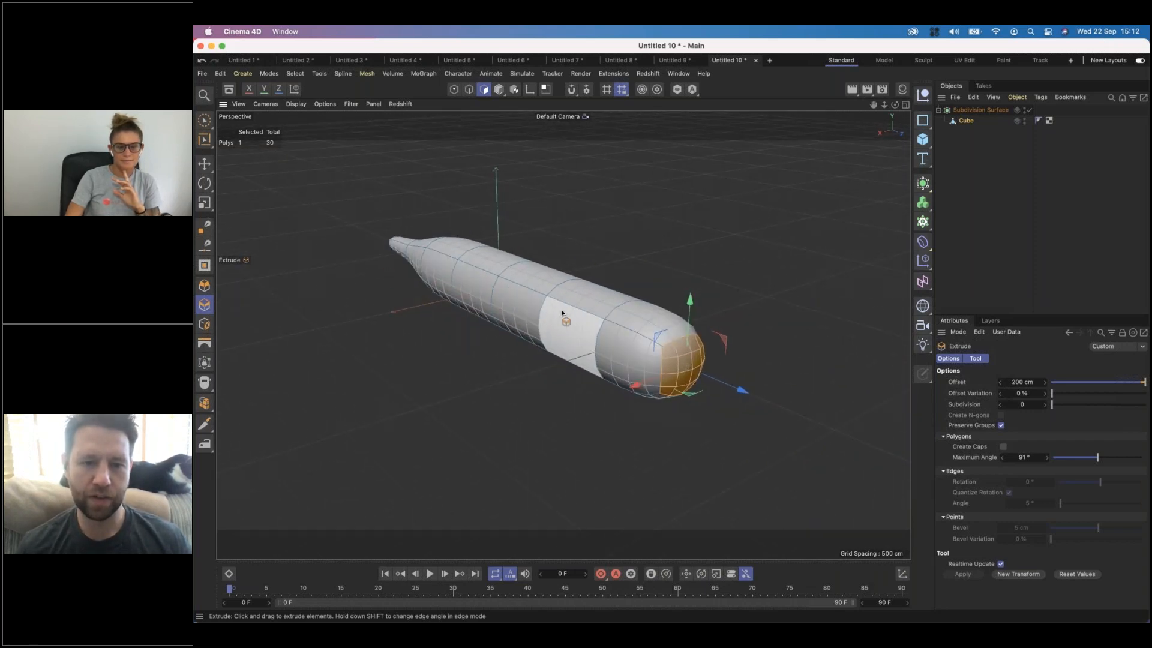
pyautogui.keyDown('alt'); pyautogui.moveTo(558, 327); pyautogui.dragTo(345, 313); pyautogui.keyUp('alt')
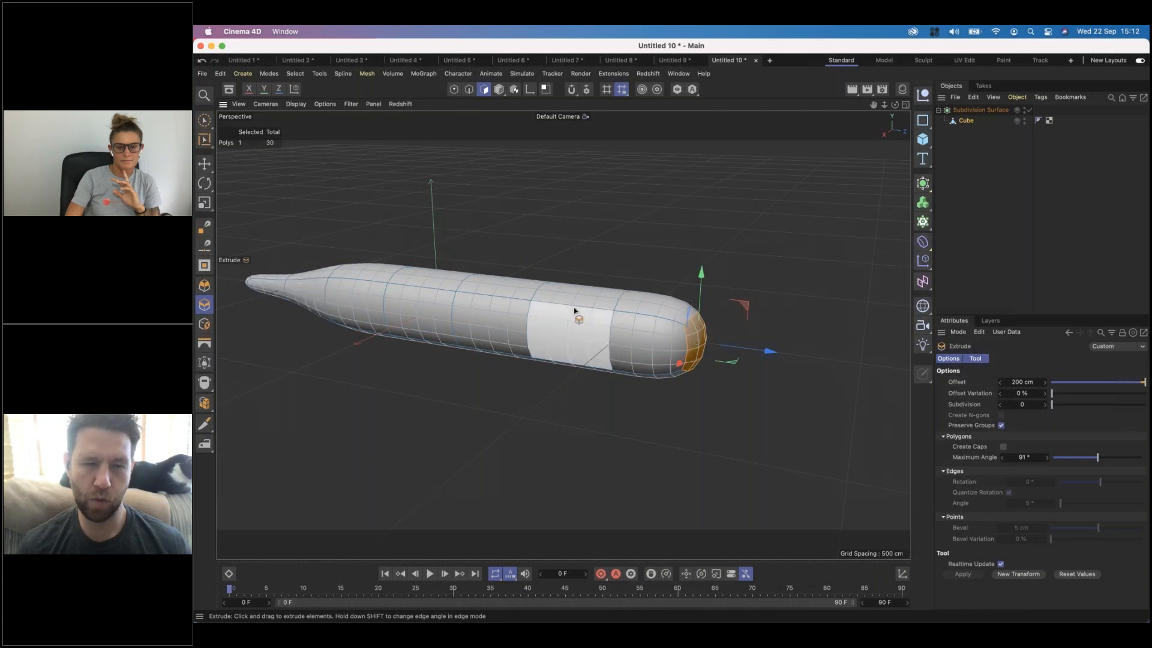
pyautogui.keyDown('alt'); pyautogui.moveTo(575, 311); pyautogui.dragTo(528, 303); pyautogui.keyUp('alt')
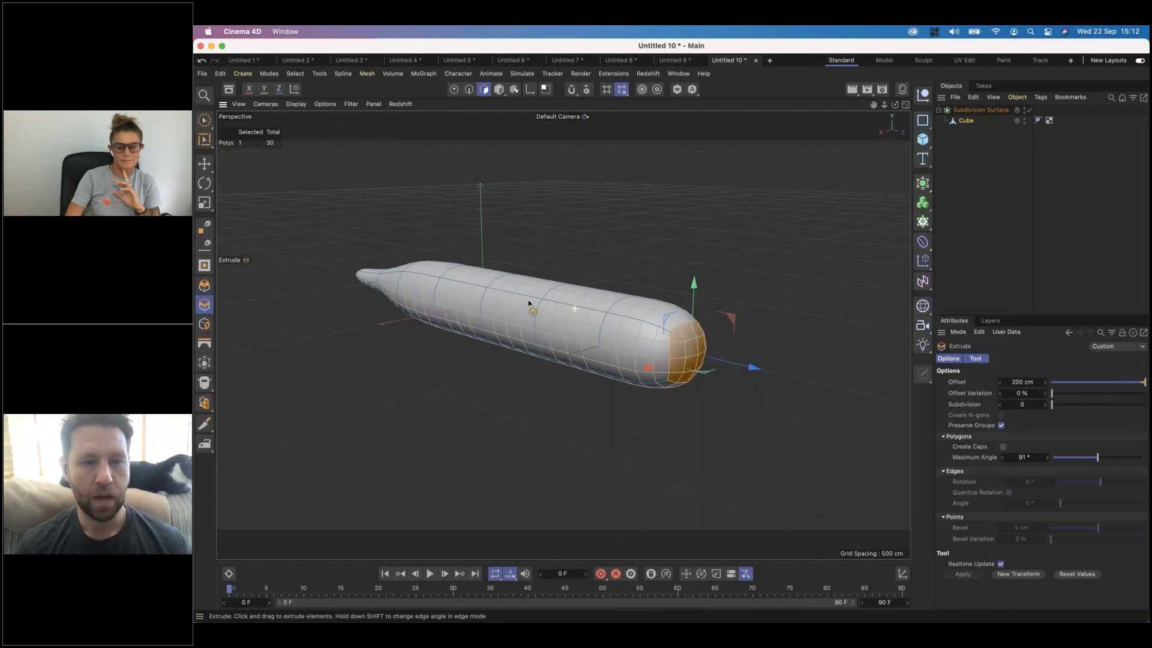
pyautogui.click(204, 203)
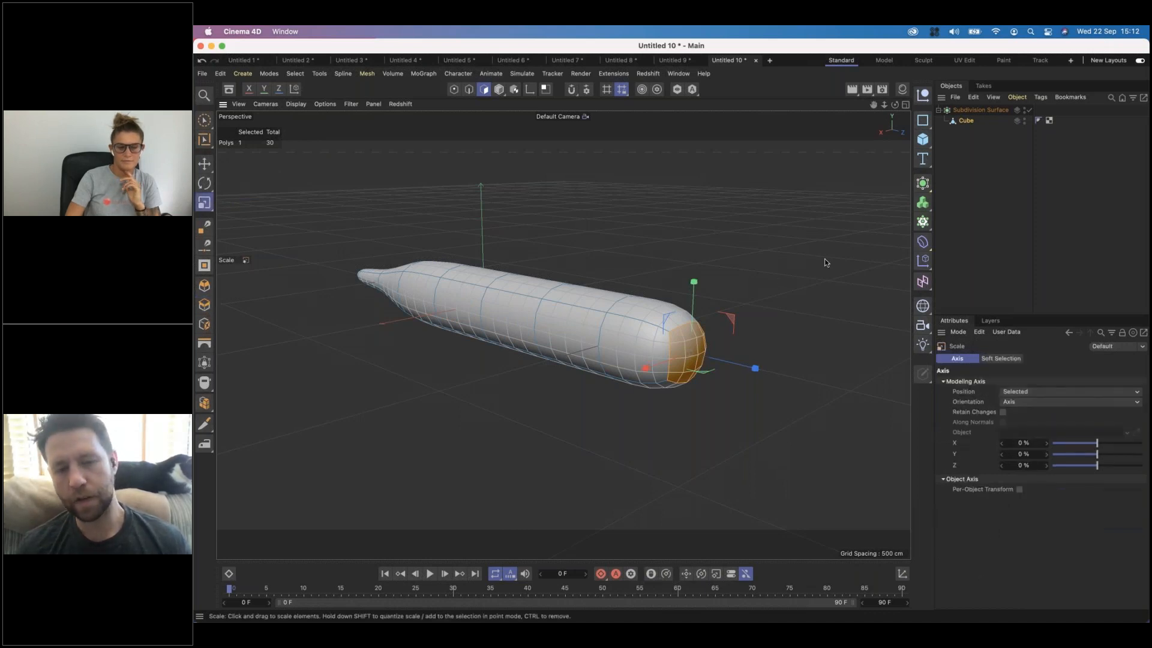
pyautogui.moveTo(836, 252); pyautogui.dragTo(619, 290)
pyautogui.moveTo(494, 298)
pyautogui.mouseDown()
pyautogui.moveTo(458, 302)
pyautogui.moveTo(495, 303)
pyautogui.mouseUp()
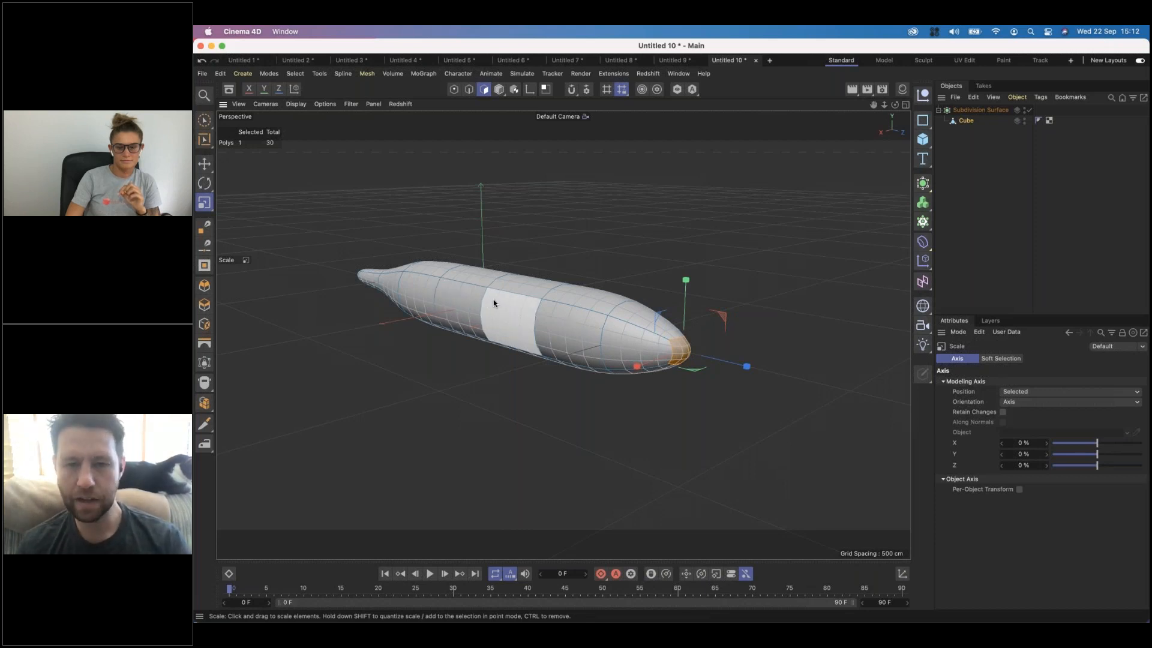
# Step: Extrude the tapered rear polygon twice by 200 cm to form a thin tail
pyautogui.press('d')
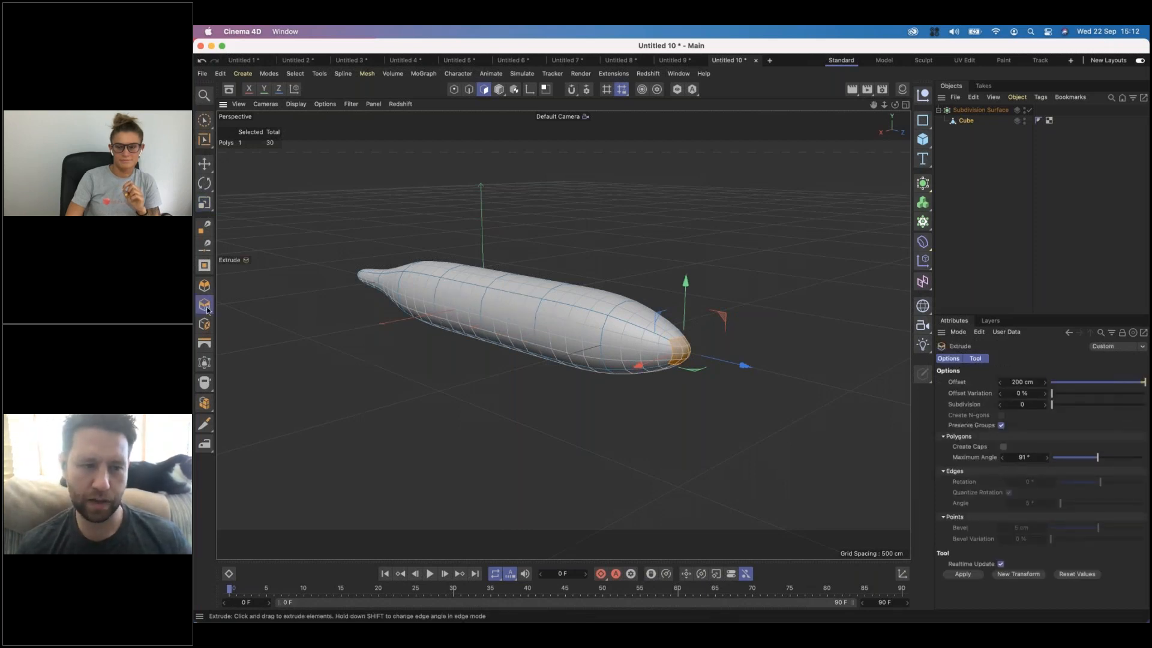
pyautogui.click(1013, 573)
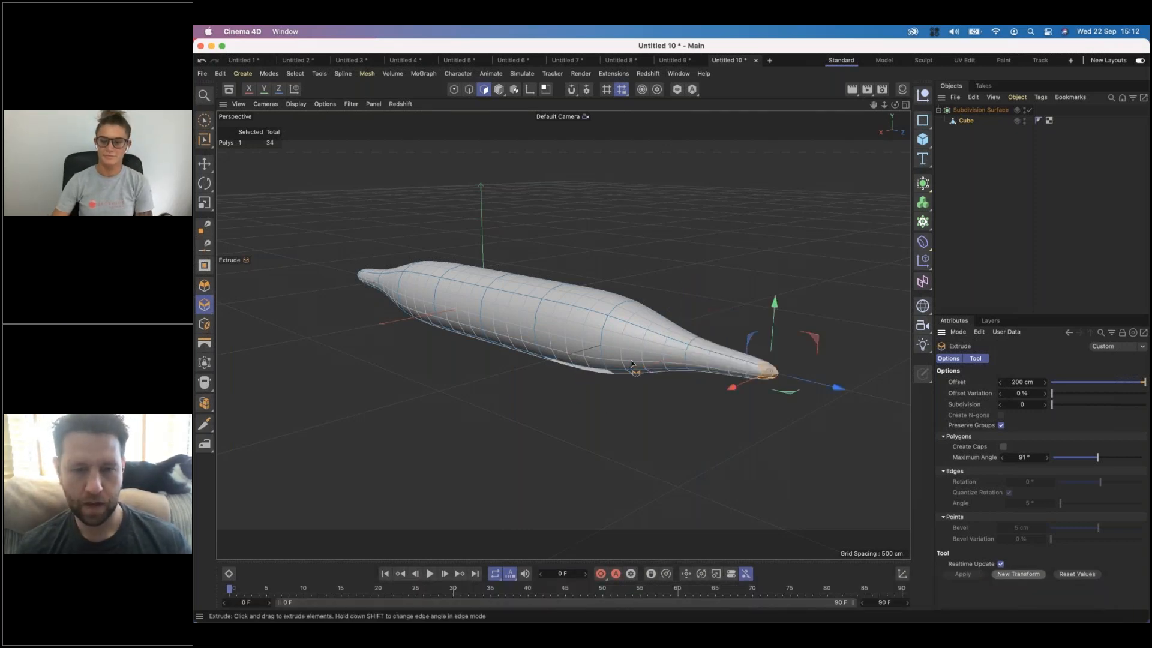
pyautogui.keyDown('alt'); pyautogui.moveTo(636, 353); pyautogui.dragTo(786, 390); pyautogui.keyUp('alt')
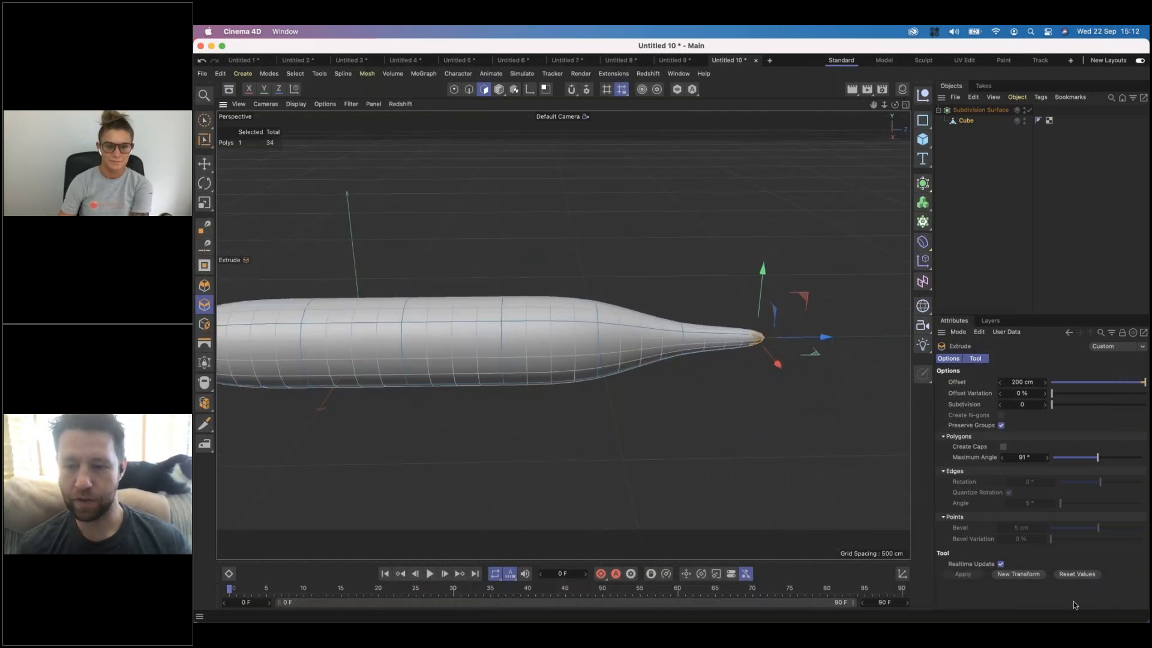
pyautogui.click(1018, 574)
# Step: Extrude the two opposite side polygons of the last tail segment outward by about 310 cm as tail fins
pyautogui.keyDown('alt'); pyautogui.moveTo(632, 327); pyautogui.dragTo(541, 325); pyautogui.keyUp('alt')
pyautogui.scroll(8, 541, 325)
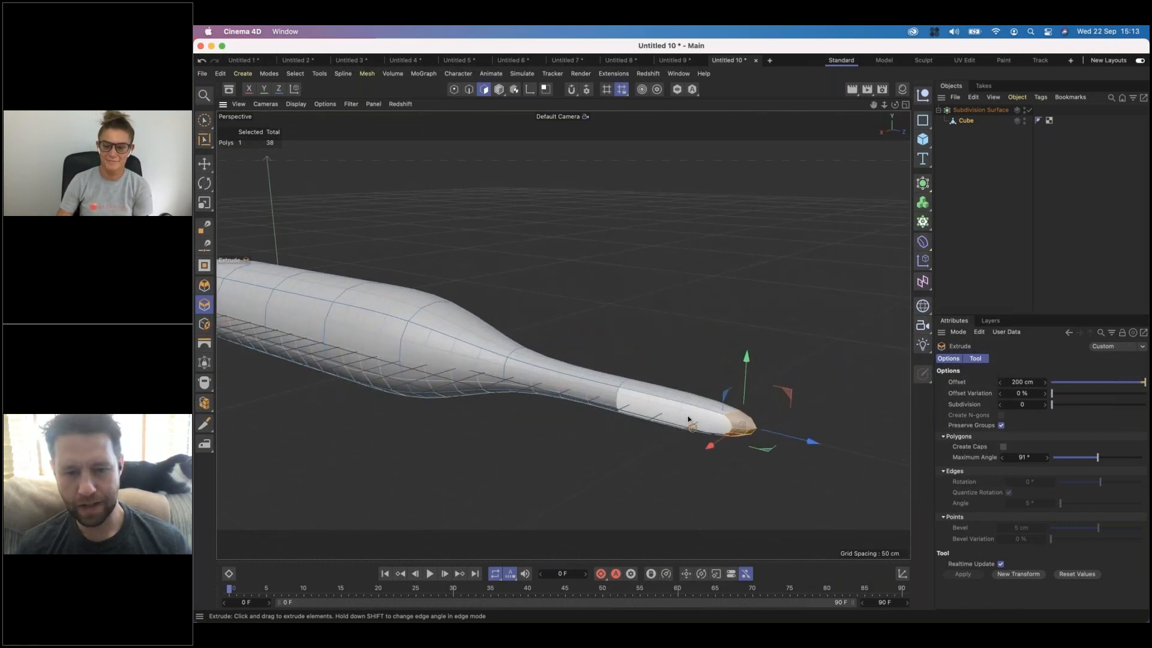
pyautogui.keyDown('alt'); pyautogui.moveTo(692, 407); pyautogui.dragTo(782, 311); pyautogui.keyUp('alt')
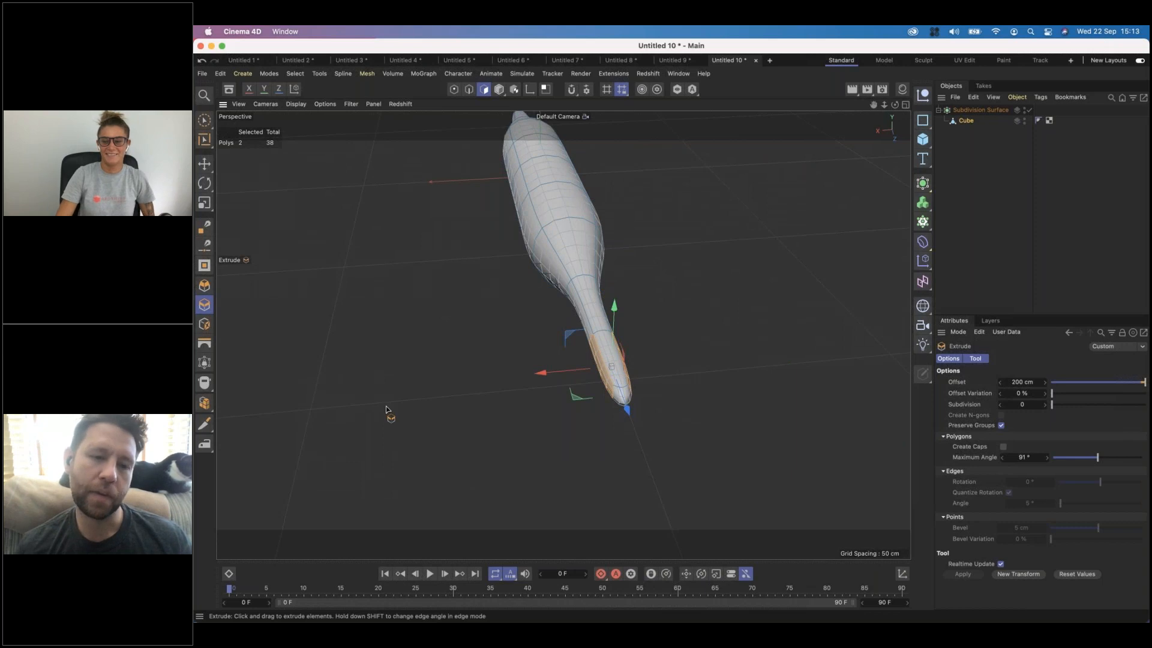
pyautogui.moveTo(671, 333)
pyautogui.mouseDown()
pyautogui.moveTo(744, 335)
pyautogui.moveTo(668, 330)
pyautogui.mouseUp()
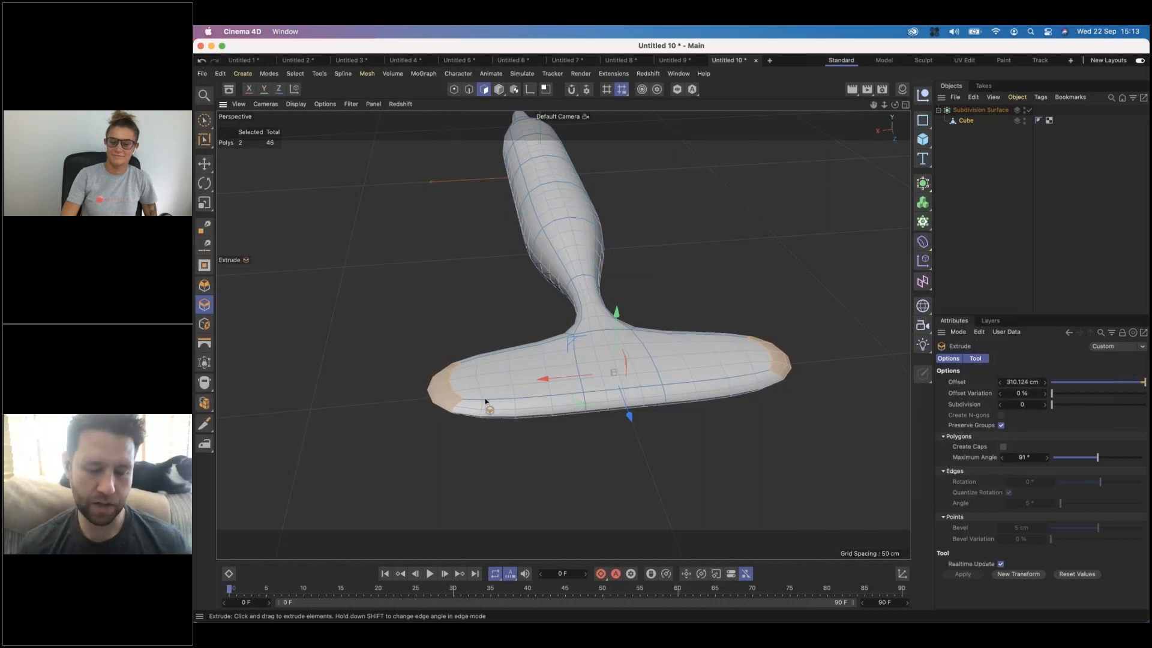
# Step: Extrude a single polygon on the underside of the body by 50 cm
pyautogui.keyDown('alt'); pyautogui.moveTo(584, 240); pyautogui.dragTo(532, 265); pyautogui.keyUp('alt')
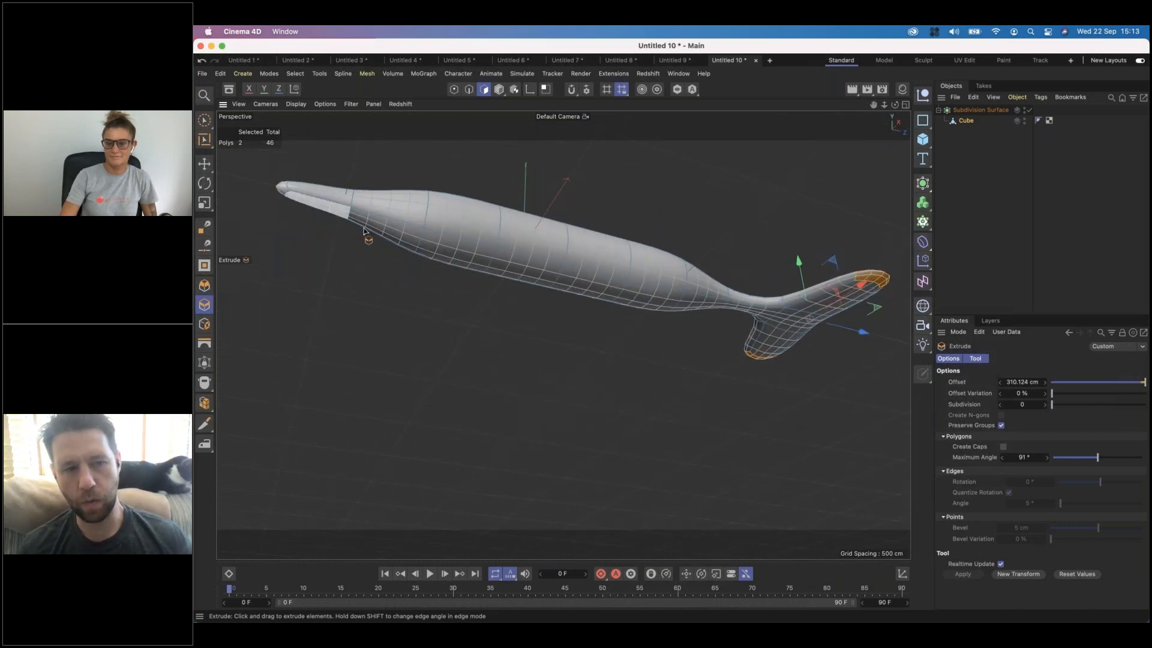
pyautogui.click(531, 269)
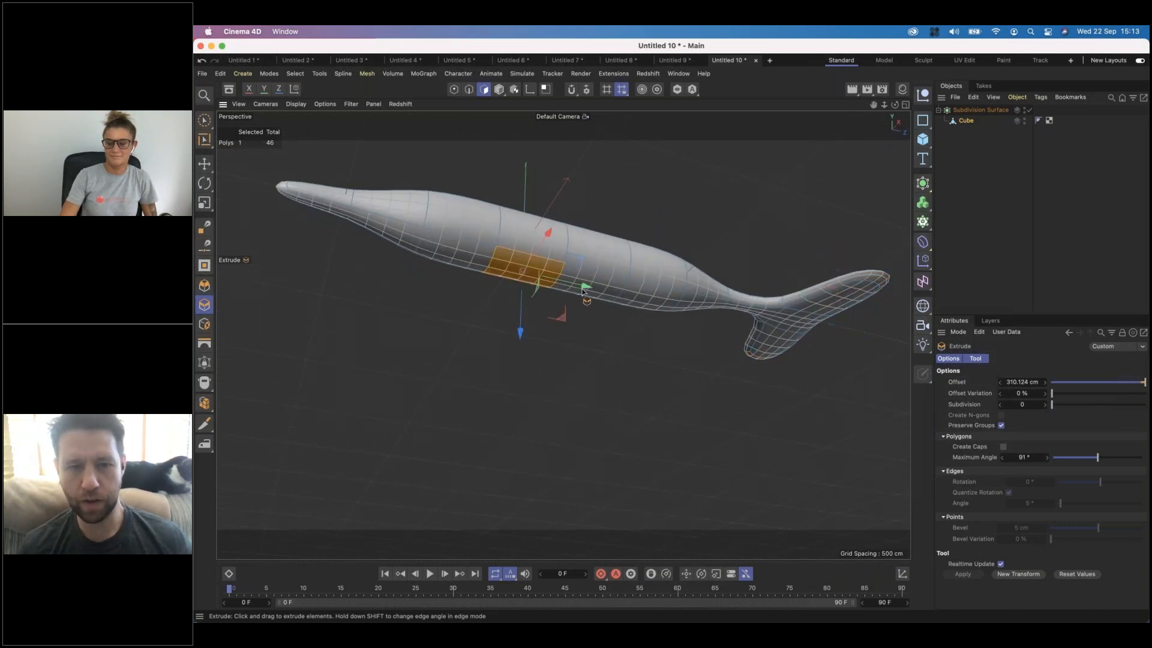
pyautogui.click(1022, 382)
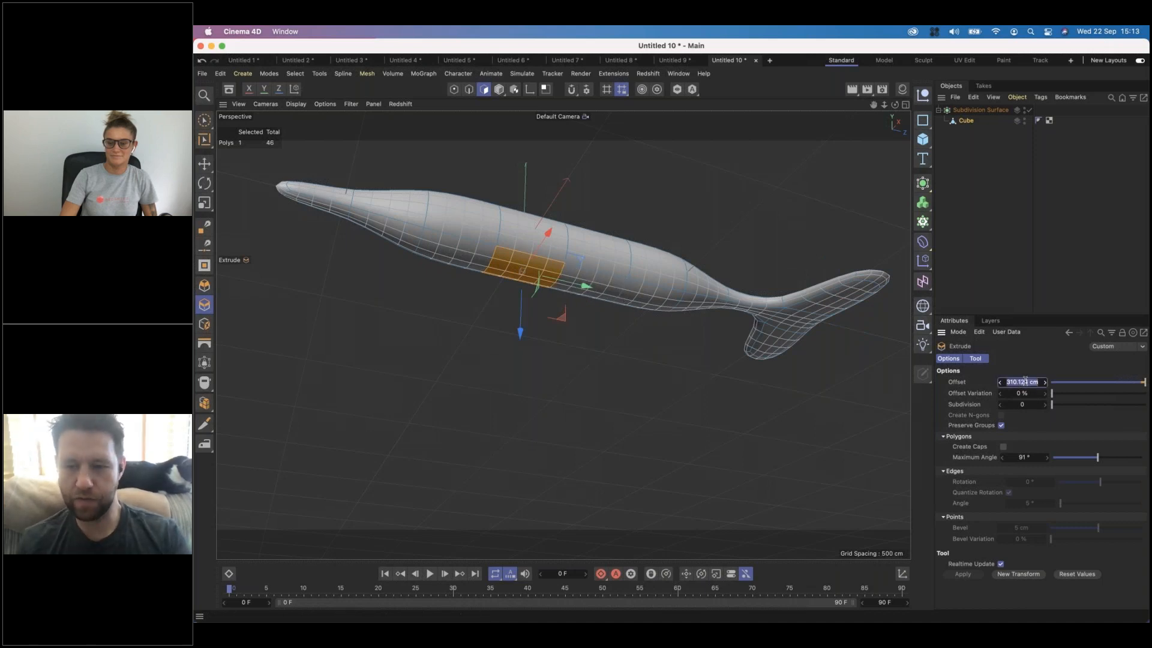
pyautogui.write('50')
pyautogui.press('Return')
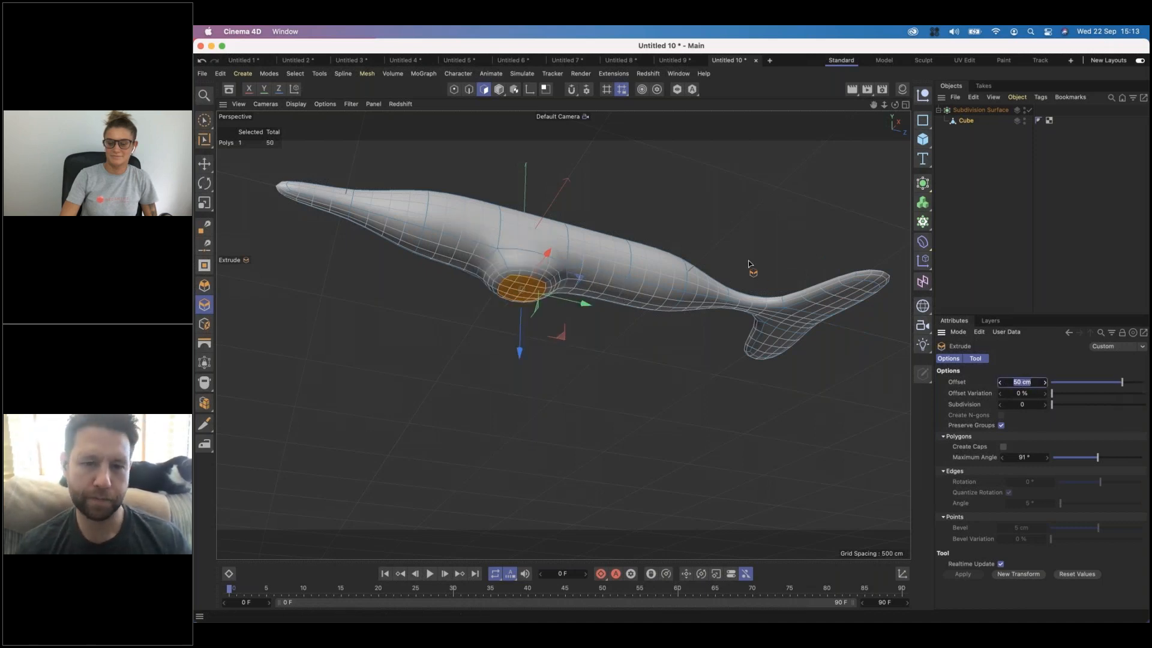
pyautogui.keyDown('alt'); pyautogui.moveTo(630, 280); pyautogui.dragTo(636, 317); pyautogui.keyUp('alt')
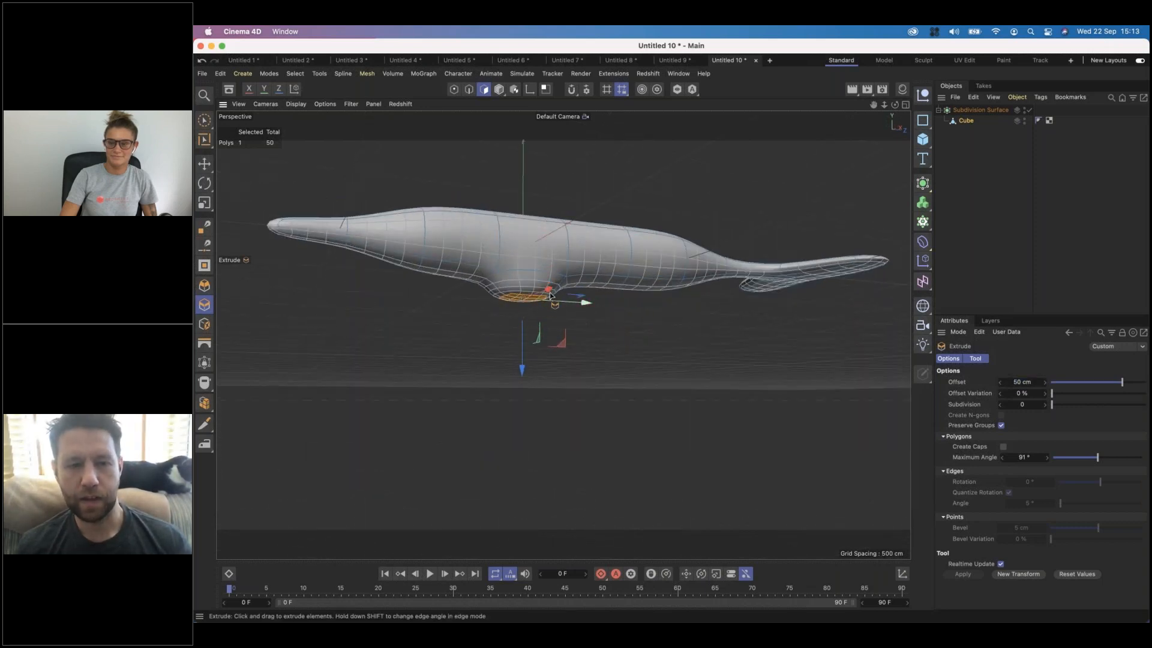
pyautogui.click(518, 291)
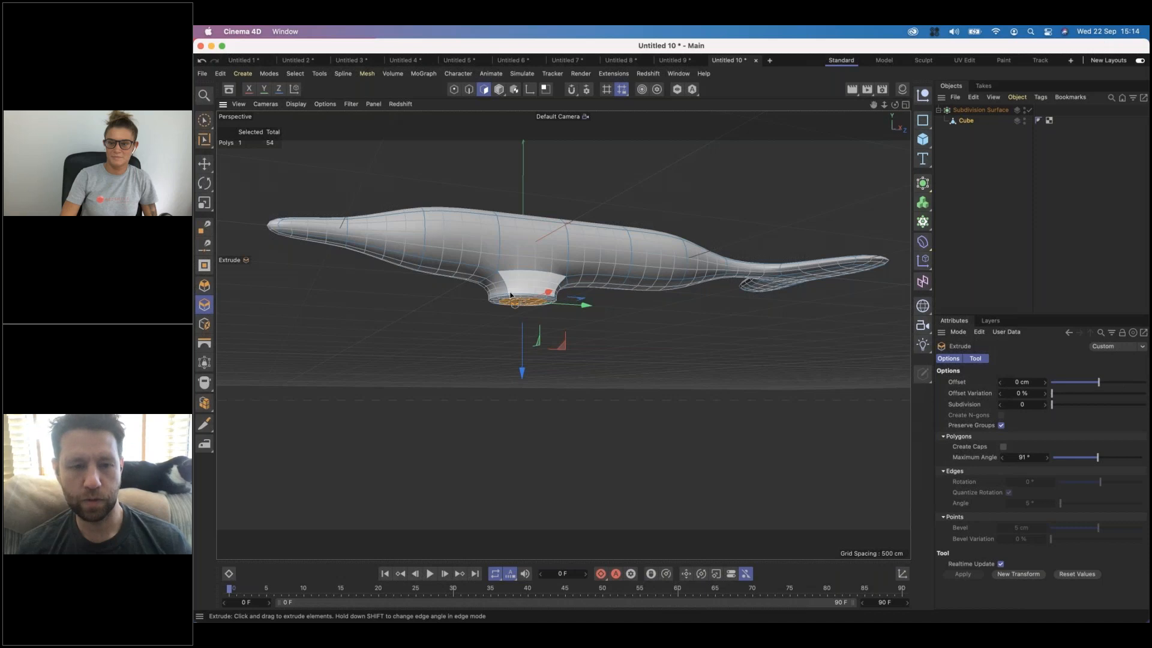
pyautogui.press('super+z')
# Step: Extrude the two opposite side polygons of the underside bulge outward by about 199 cm as side fins
pyautogui.scroll(5, 522, 282)
pyautogui.click(521, 282)
pyautogui.keyDown('alt'); pyautogui.moveTo(522, 282); pyautogui.dragTo(539, 310); pyautogui.keyUp('alt')
pyautogui.click(535, 280)
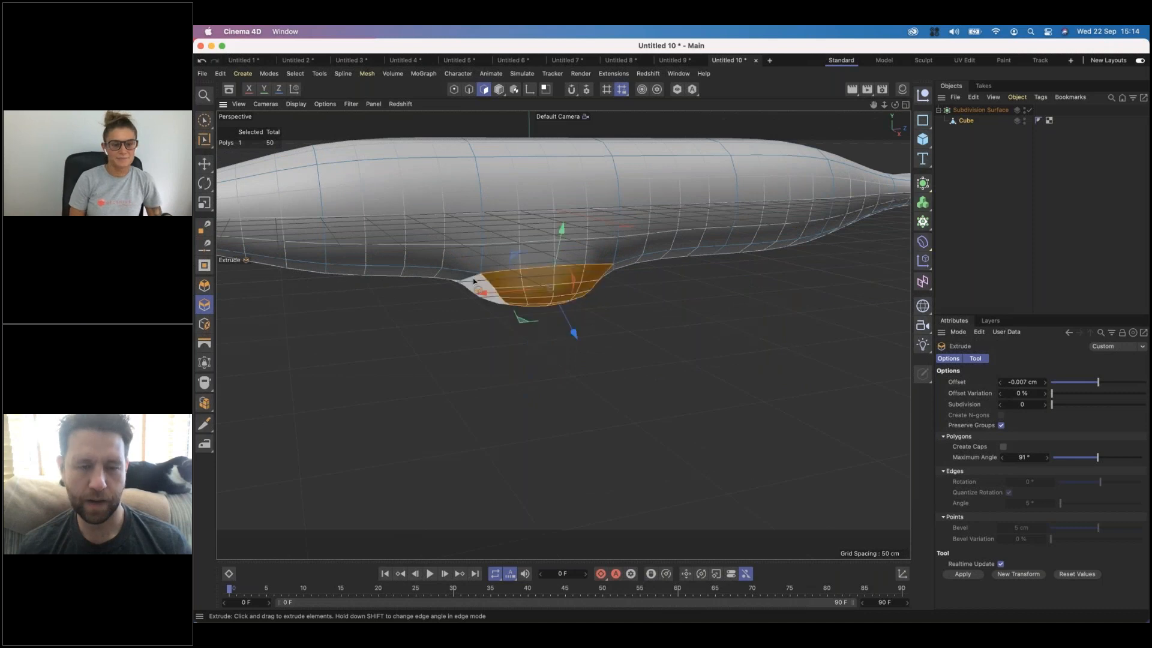
pyautogui.keyDown('alt'); pyautogui.moveTo(474, 272); pyautogui.dragTo(359, 276); pyautogui.keyUp('alt')
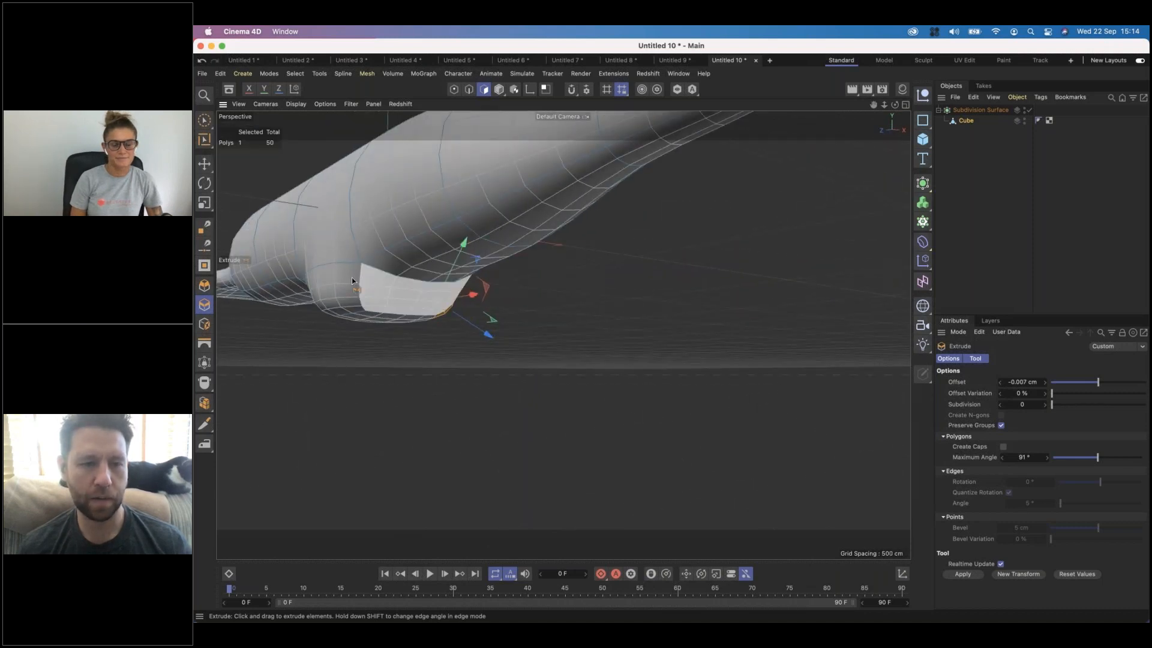
pyautogui.keyDown('shift'); pyautogui.click(328, 276); pyautogui.keyUp('shift')
pyautogui.keyDown('alt'); pyautogui.moveTo(383, 259); pyautogui.dragTo(525, 355); pyautogui.keyUp('alt')
pyautogui.scroll(-3, 384, 246)
pyautogui.moveTo(671, 329)
pyautogui.mouseDown()
pyautogui.moveTo(686, 334)
pyautogui.moveTo(672, 334)
pyautogui.mouseUp()
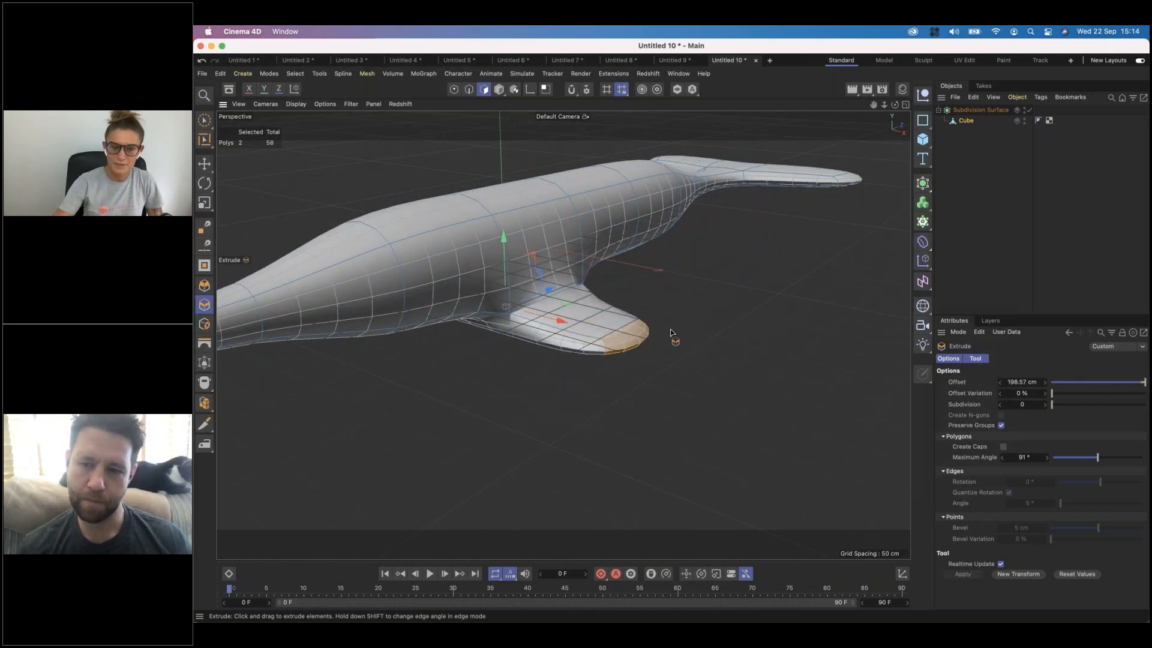
pyautogui.keyDown('alt'); pyautogui.moveTo(510, 235); pyautogui.dragTo(526, 277); pyautogui.keyUp('alt')
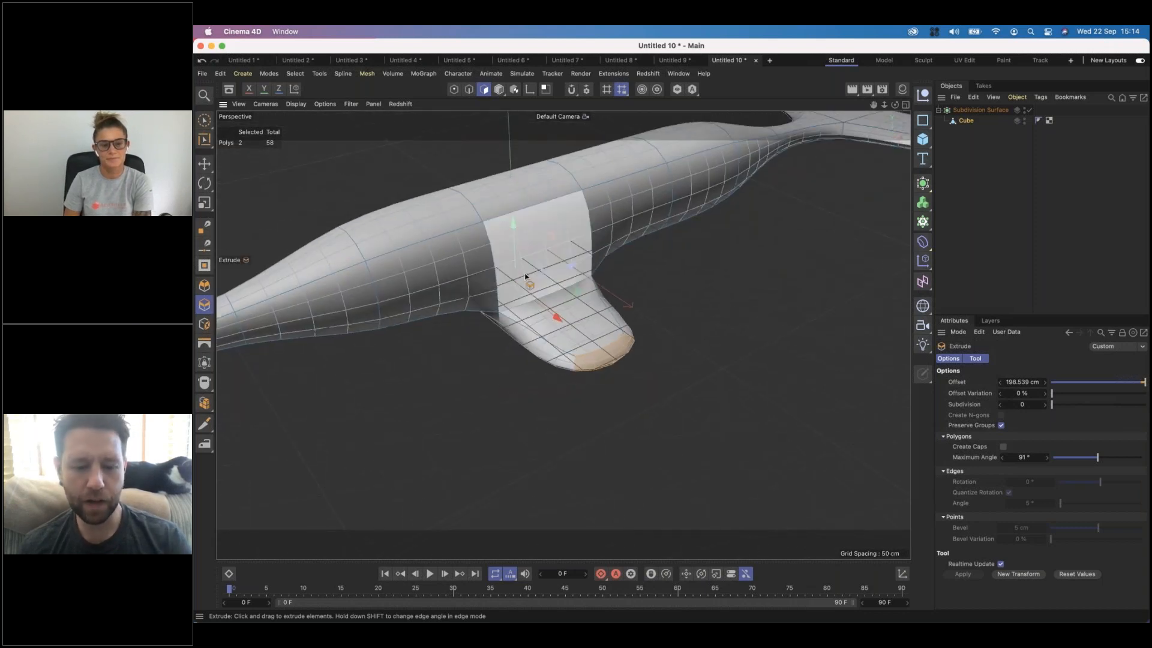
# Step: Scale the side fins' end polygons narrower along the body's length and move them toward the tail and downward
pyautogui.press('t')
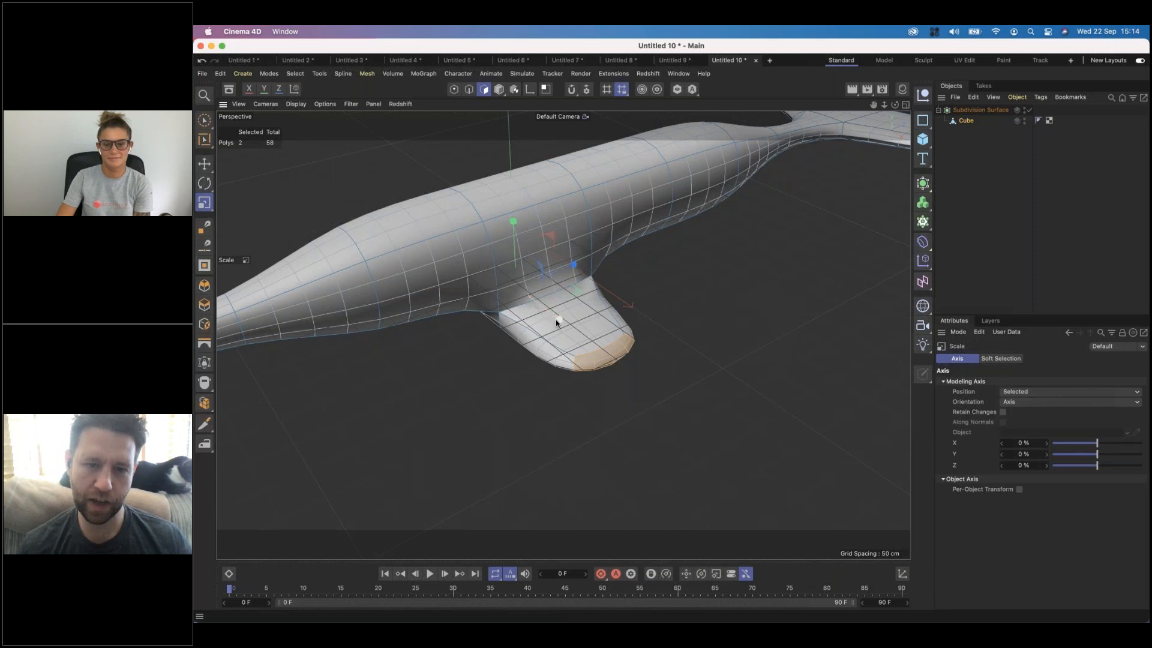
pyautogui.moveTo(574, 264); pyautogui.dragTo(533, 278)
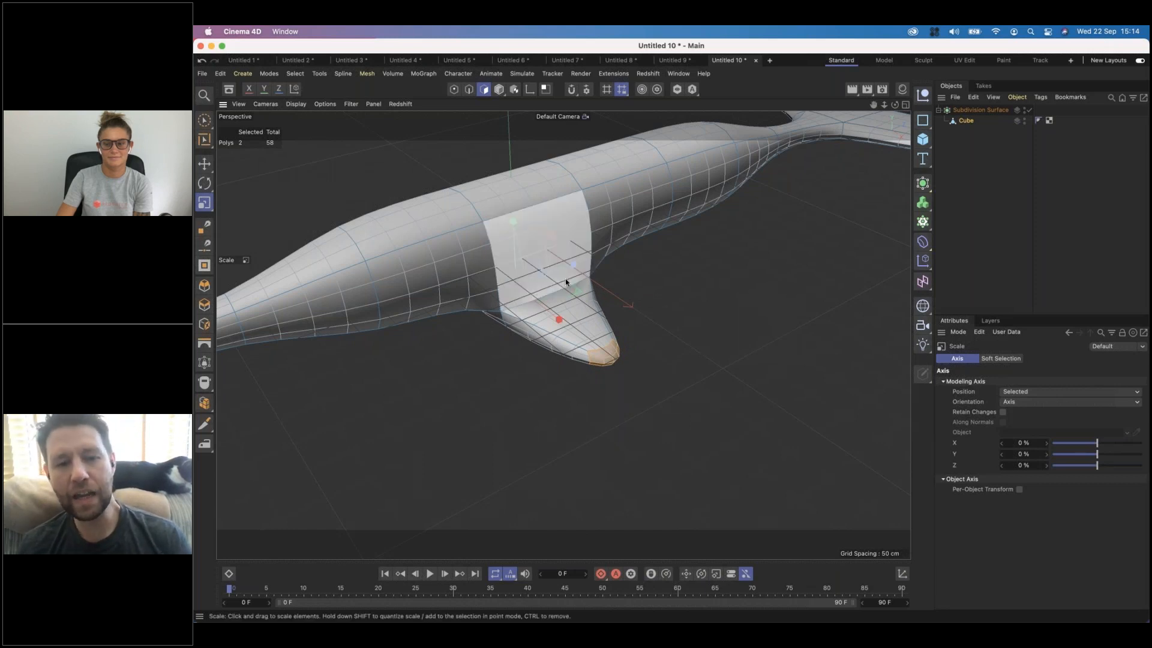
pyautogui.press('e')
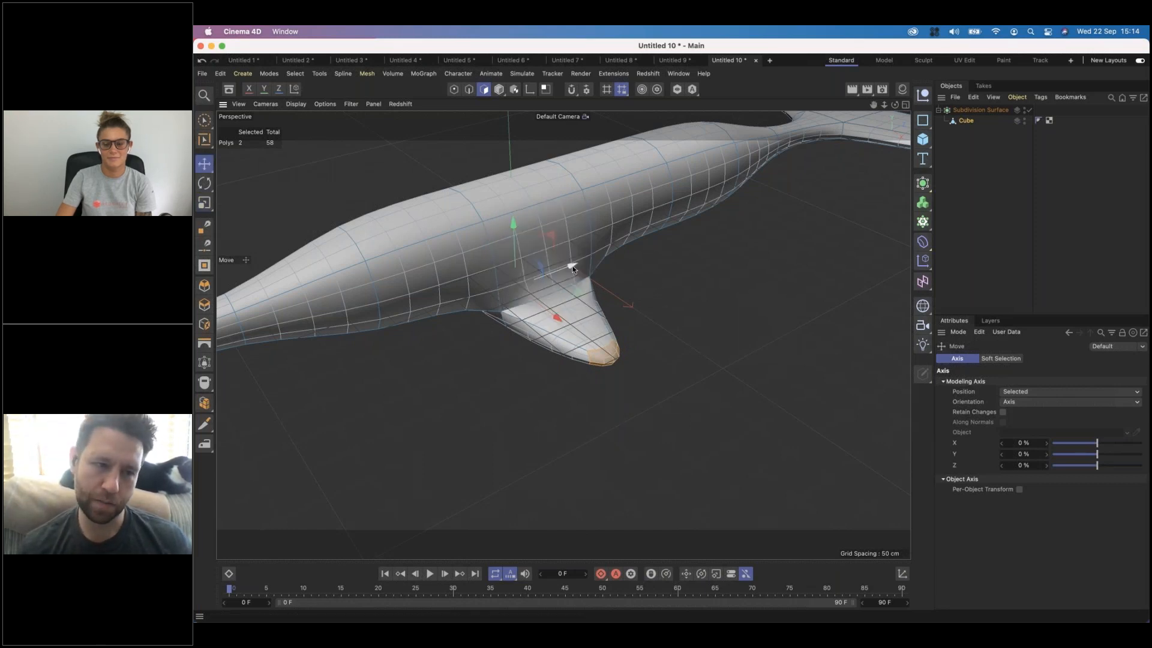
pyautogui.moveTo(573, 267); pyautogui.dragTo(545, 200)
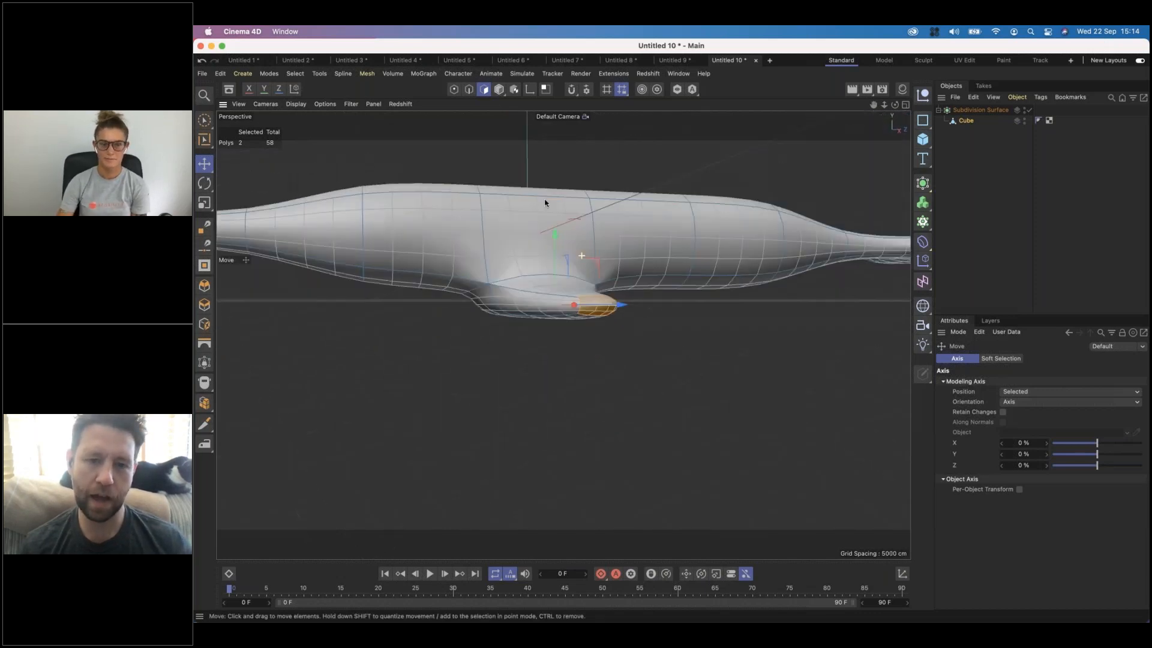
pyautogui.moveTo(553, 240); pyautogui.dragTo(553, 277)
pyautogui.keyDown('alt'); pyautogui.moveTo(622, 239); pyautogui.dragTo(537, 282); pyautogui.keyUp('alt')
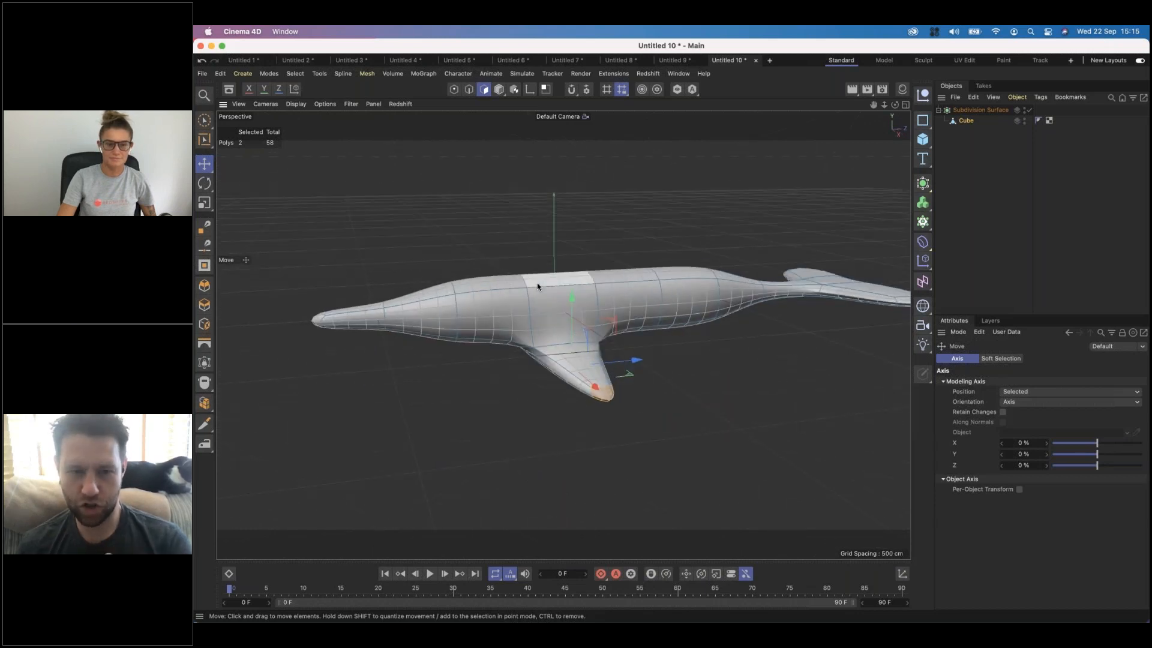
# Step: Select the single edge across the top of the head and raise it to form a rounded forehead
pyautogui.click(468, 88)
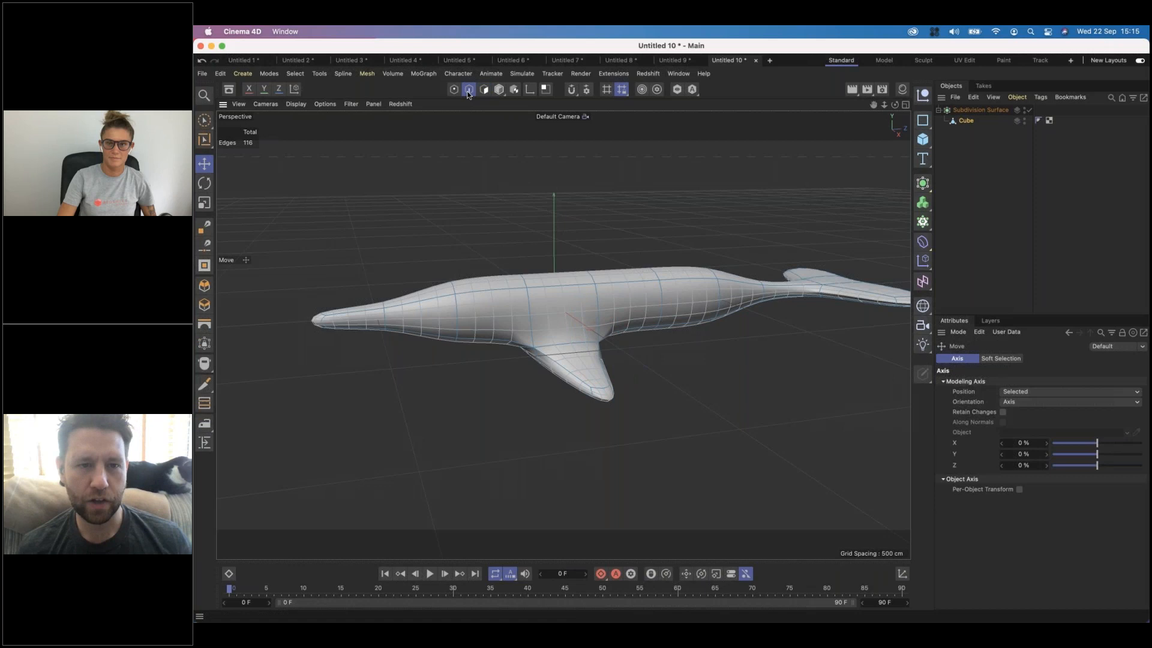
pyautogui.click(450, 288)
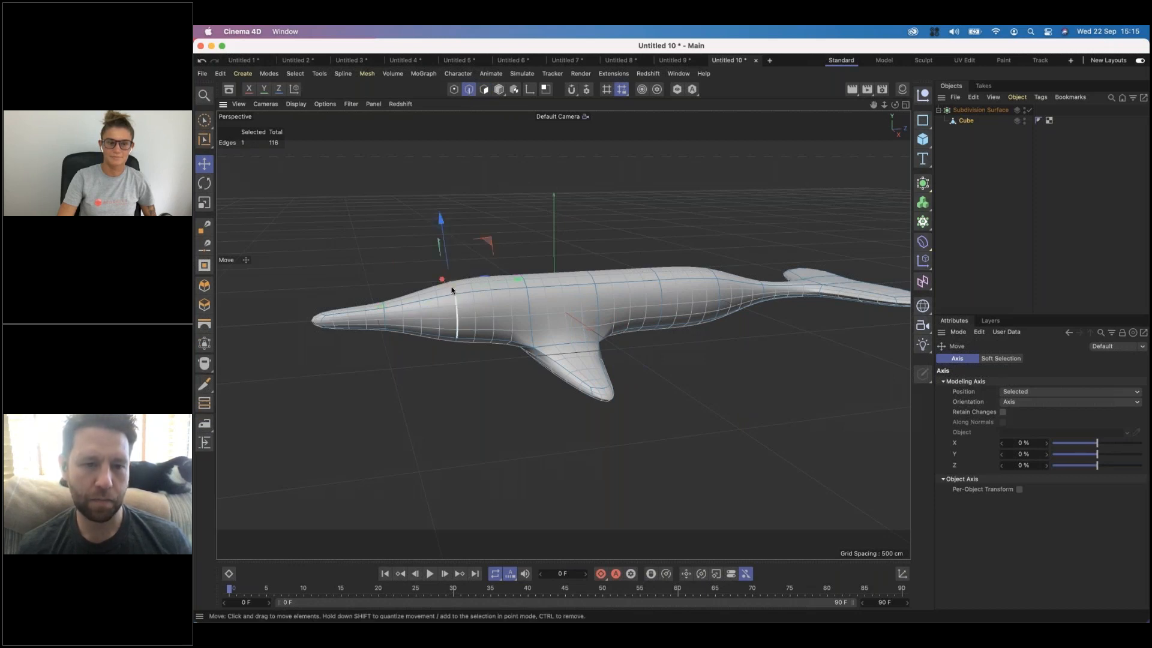
pyautogui.moveTo(440, 213); pyautogui.dragTo(436, 181)
pyautogui.moveTo(507, 298)
pyautogui.keyDown('alt'); pyautogui.mouseDown()
pyautogui.moveTo(691, 274)
pyautogui.moveTo(667, 248)
pyautogui.moveTo(535, 309)
pyautogui.moveTo(509, 307)
pyautogui.mouseUp(); pyautogui.keyUp('alt')
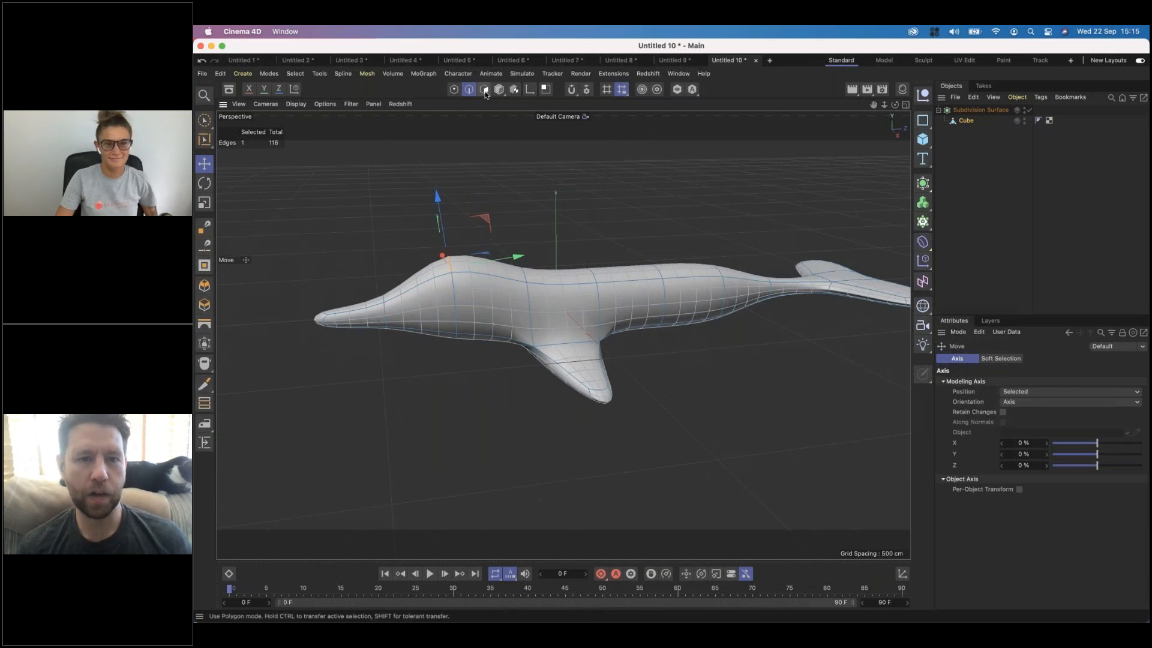
# Step: Select the polygon loop around the snout and move it slightly downward
pyautogui.click(484, 89)
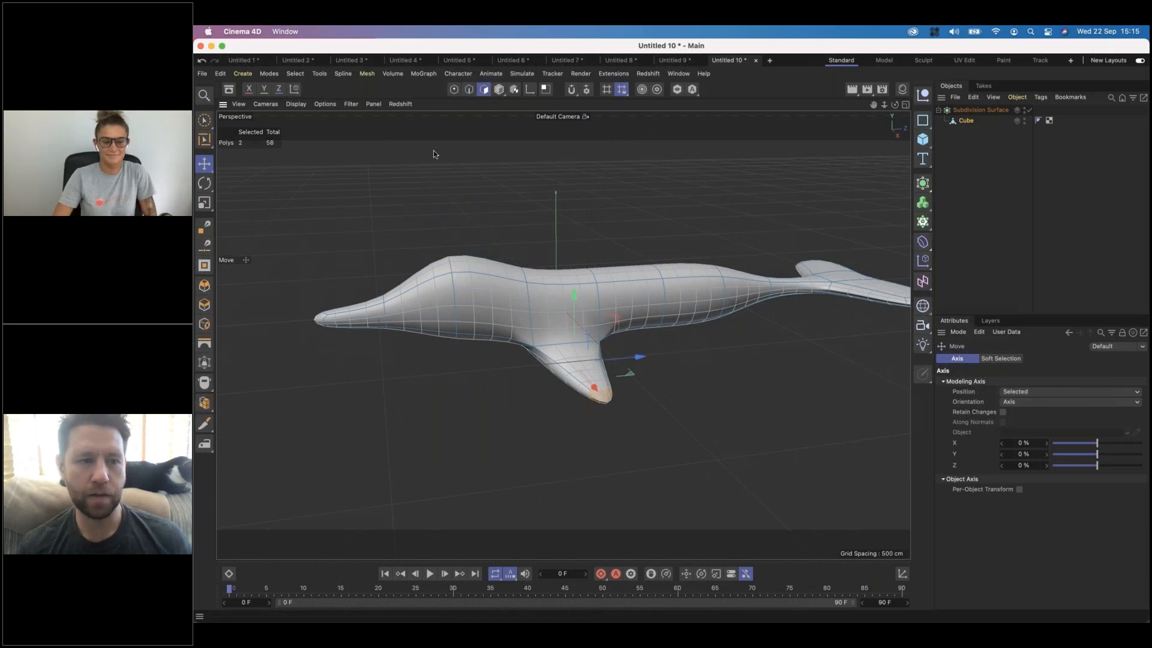
pyautogui.click(204, 140)
pyautogui.click(371, 271)
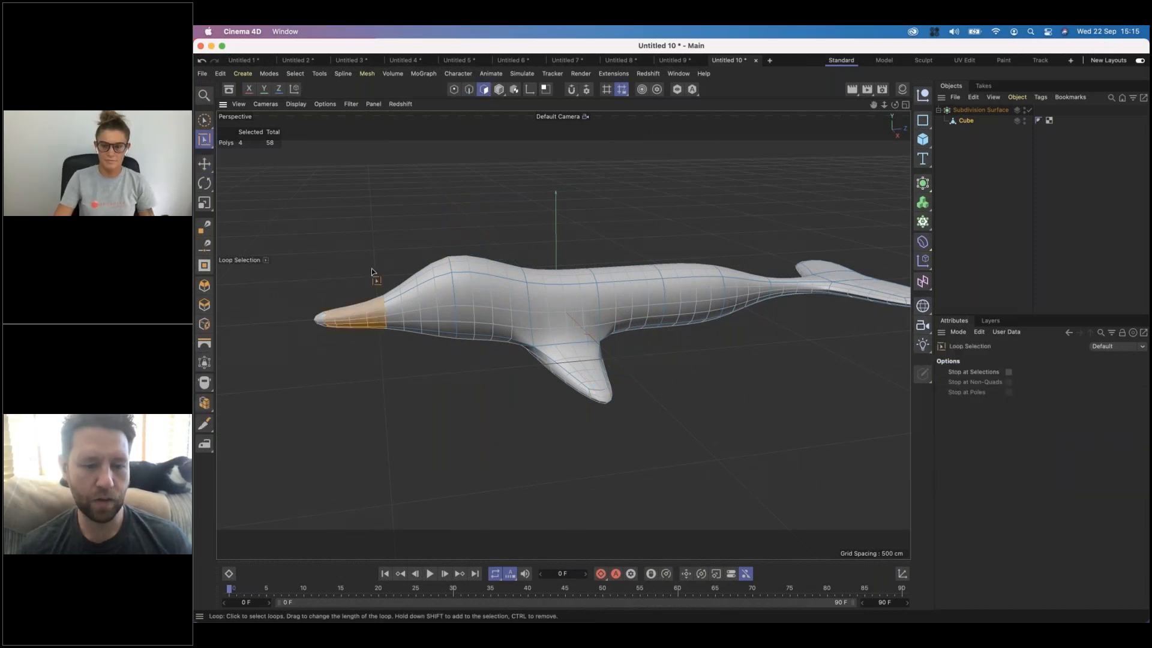
pyautogui.press('e')
pyautogui.moveTo(349, 246); pyautogui.dragTo(348, 258)
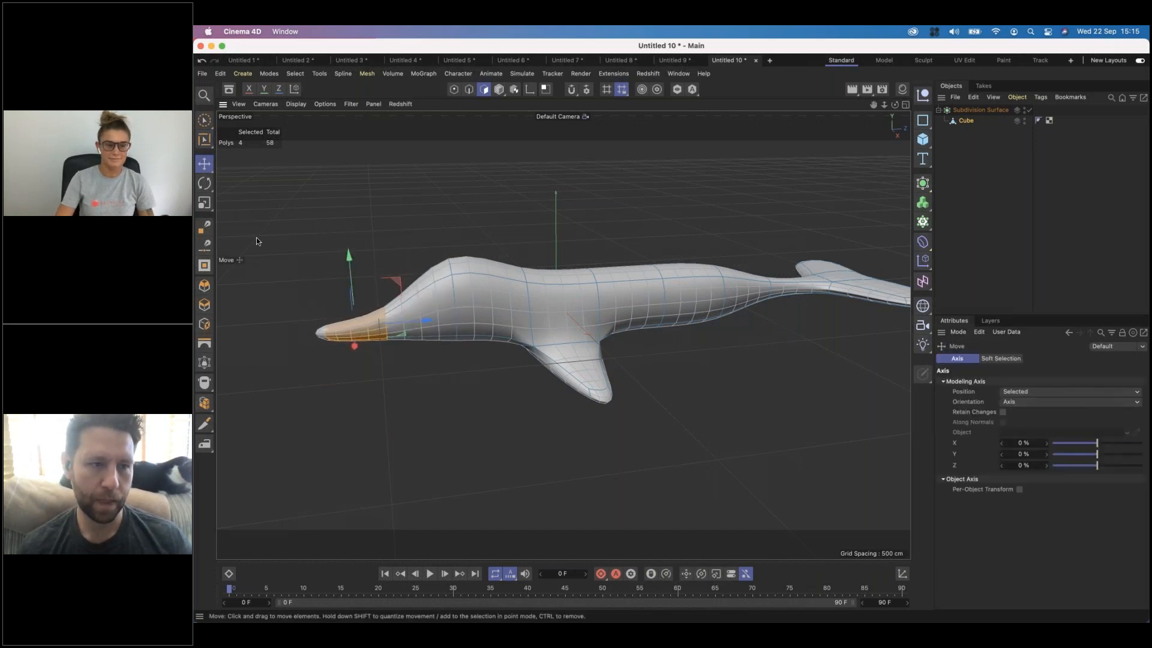
# Step: Select the edge loop where the snout meets the head and move it back toward the body
pyautogui.click(205, 140)
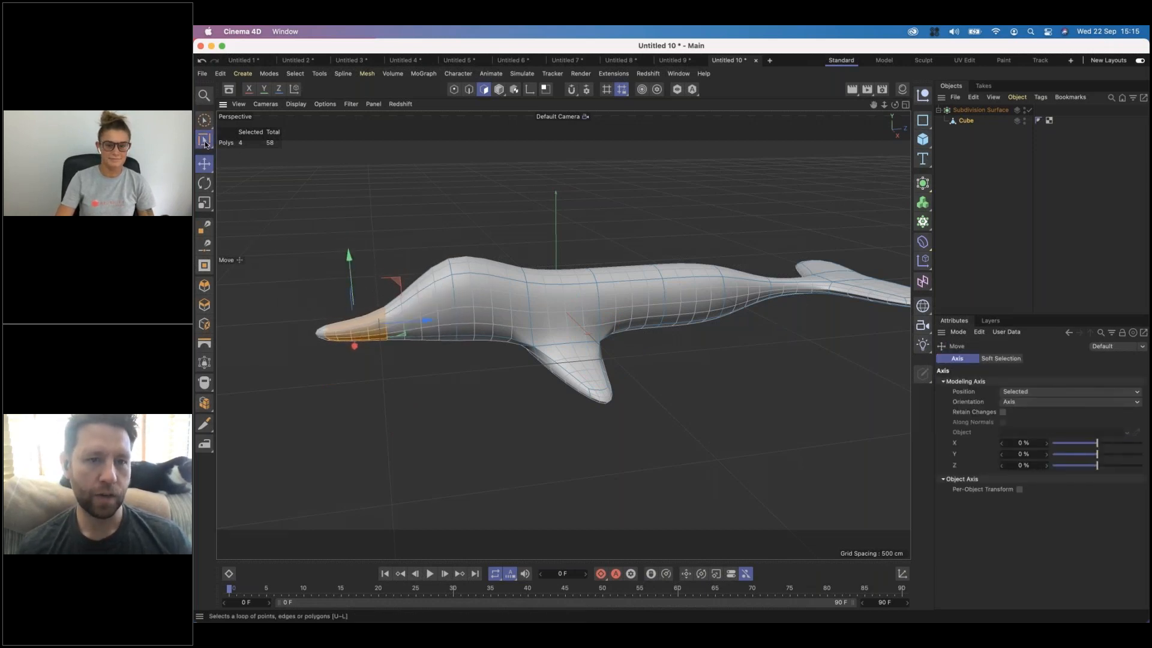
pyautogui.click(470, 90)
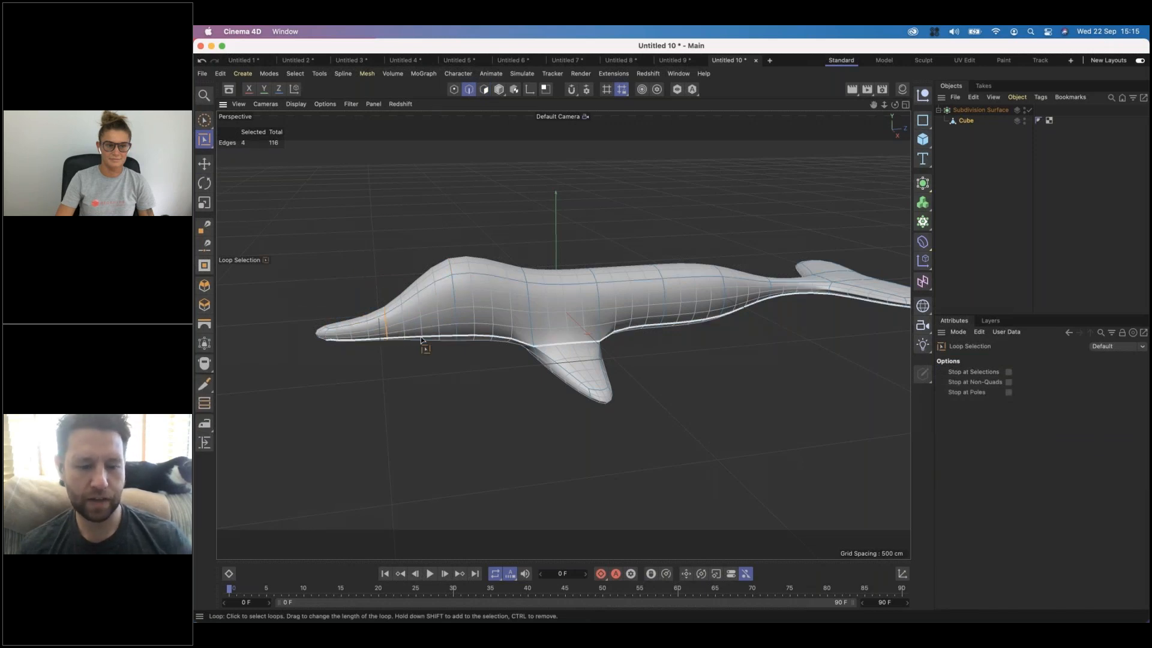
pyautogui.press('e')
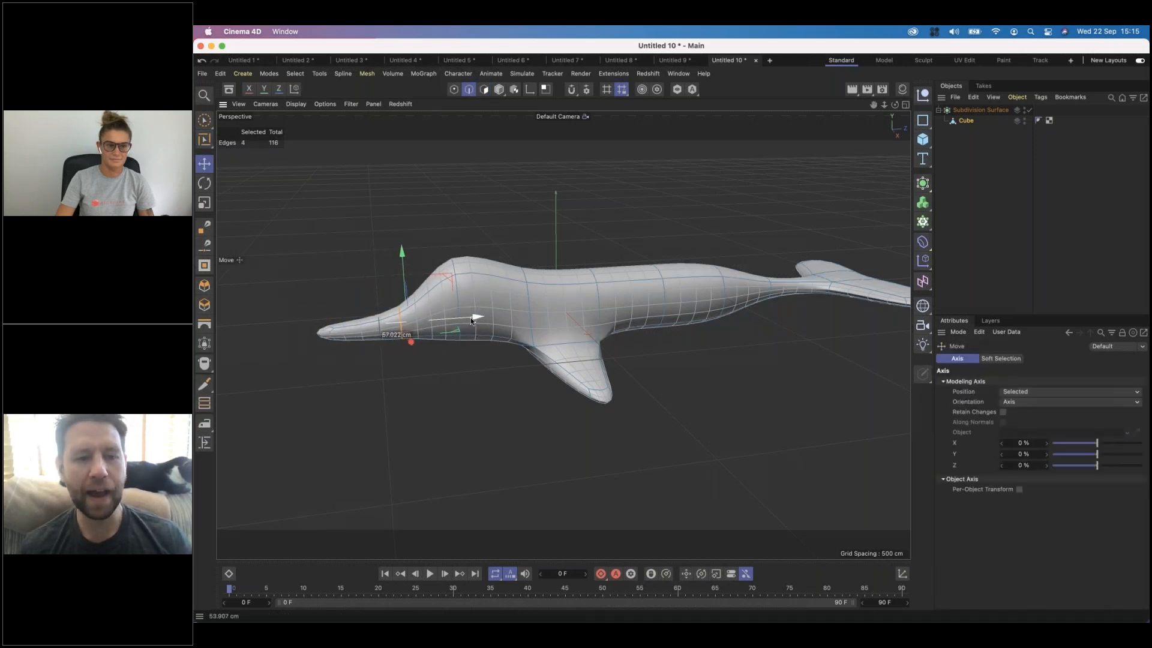
pyautogui.keyDown('alt'); pyautogui.moveTo(510, 323); pyautogui.dragTo(535, 261); pyautogui.keyUp('alt')
pyautogui.rightClick(567, 271)
pyautogui.press('Escape')
pyautogui.press('l')
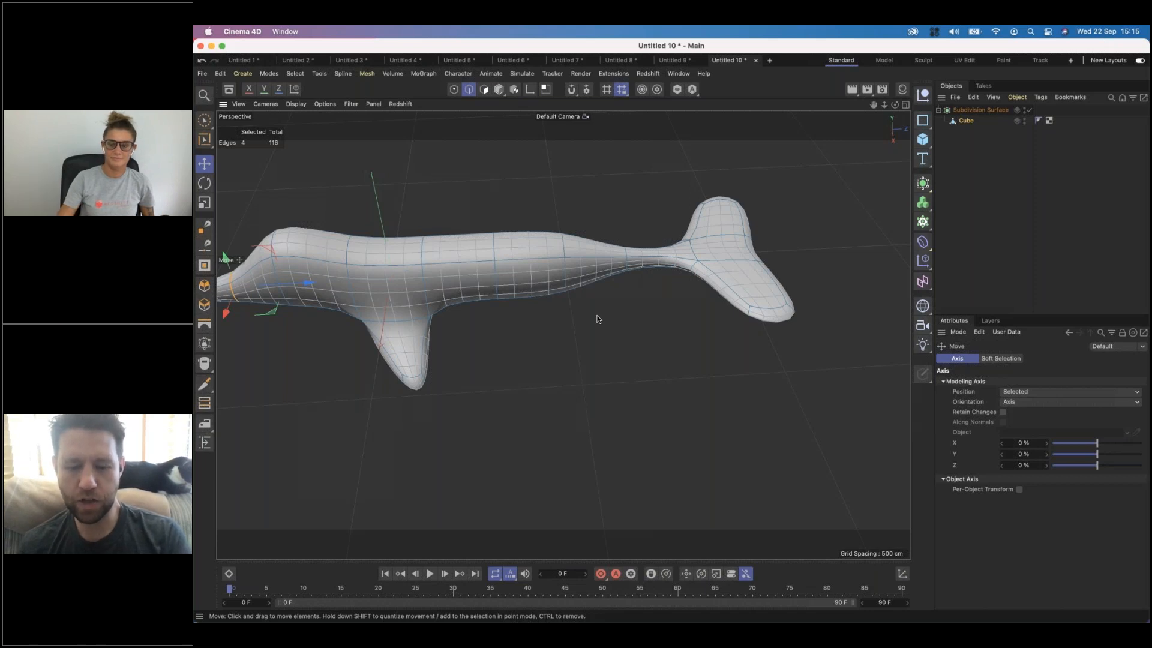
pyautogui.press('u')
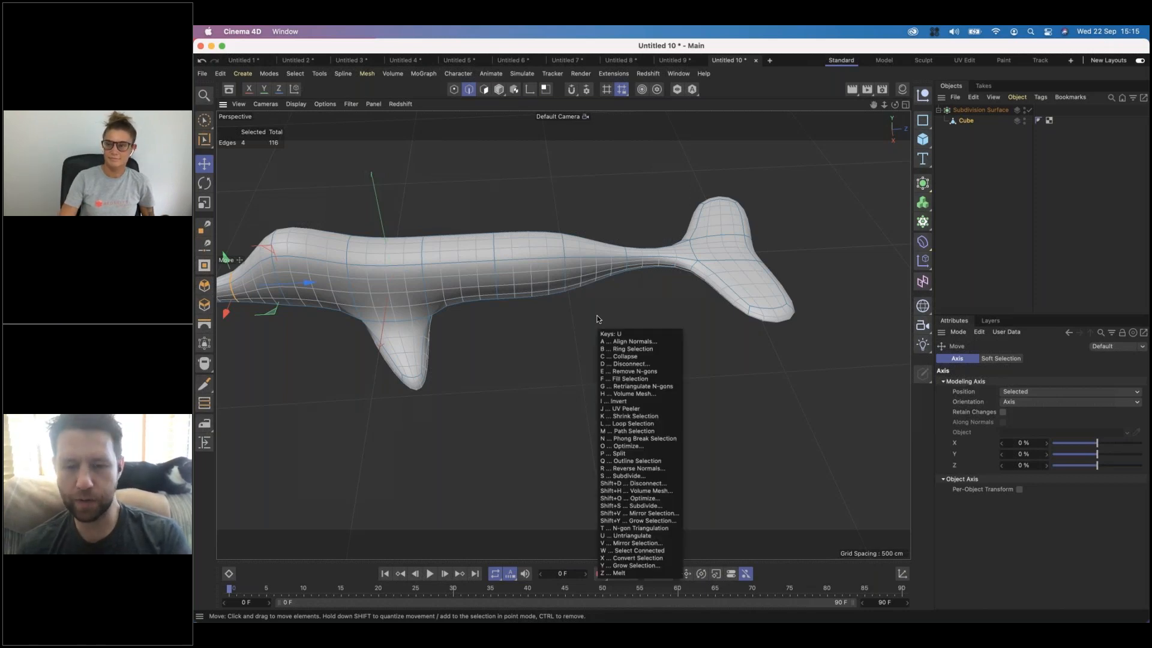
pyautogui.press('l')
pyautogui.press('u')
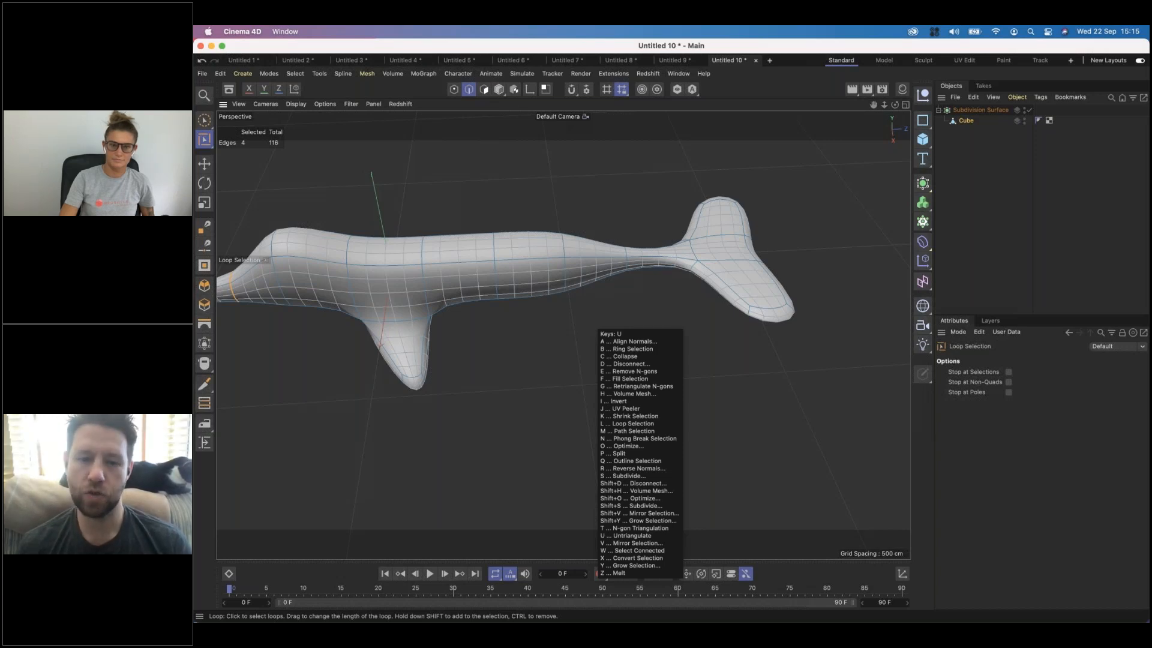
pyautogui.press('u')
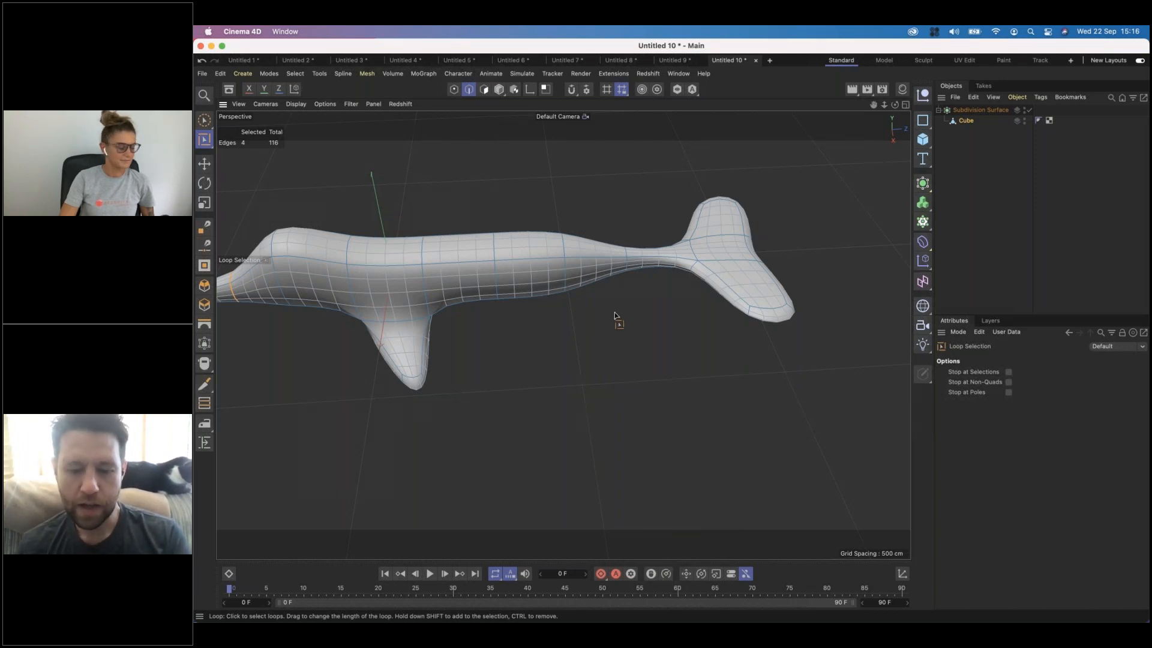
# Step: Loop-select the edges around the rear of the body before the tail and scale them down for a smoother taper
pyautogui.press('u')
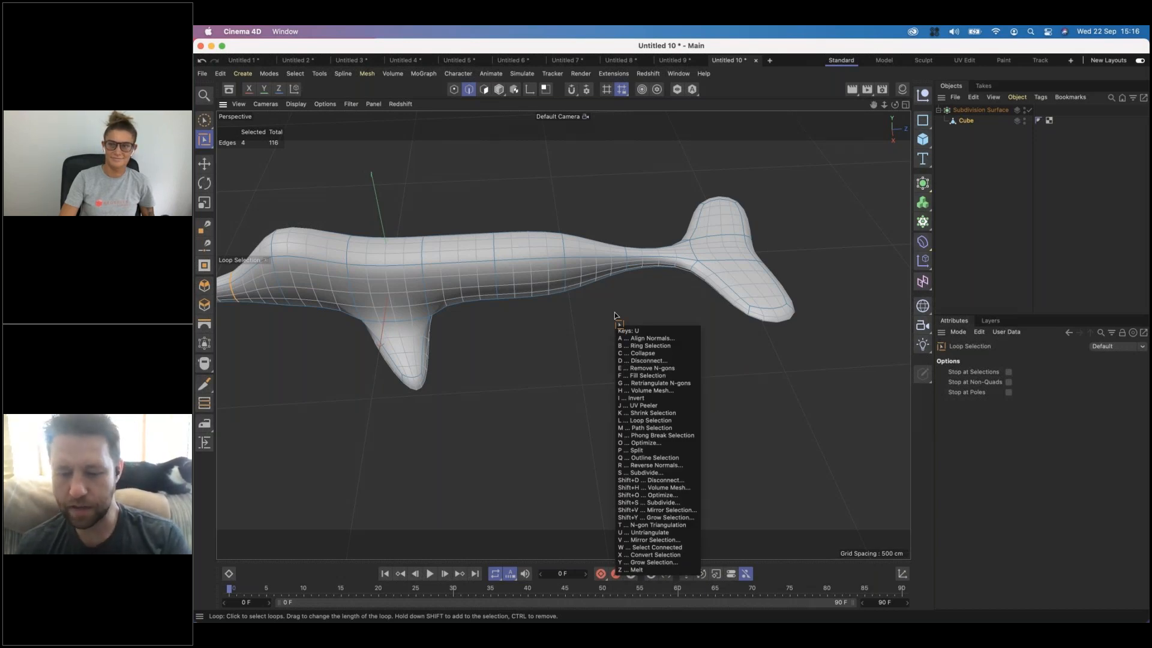
pyautogui.press('l')
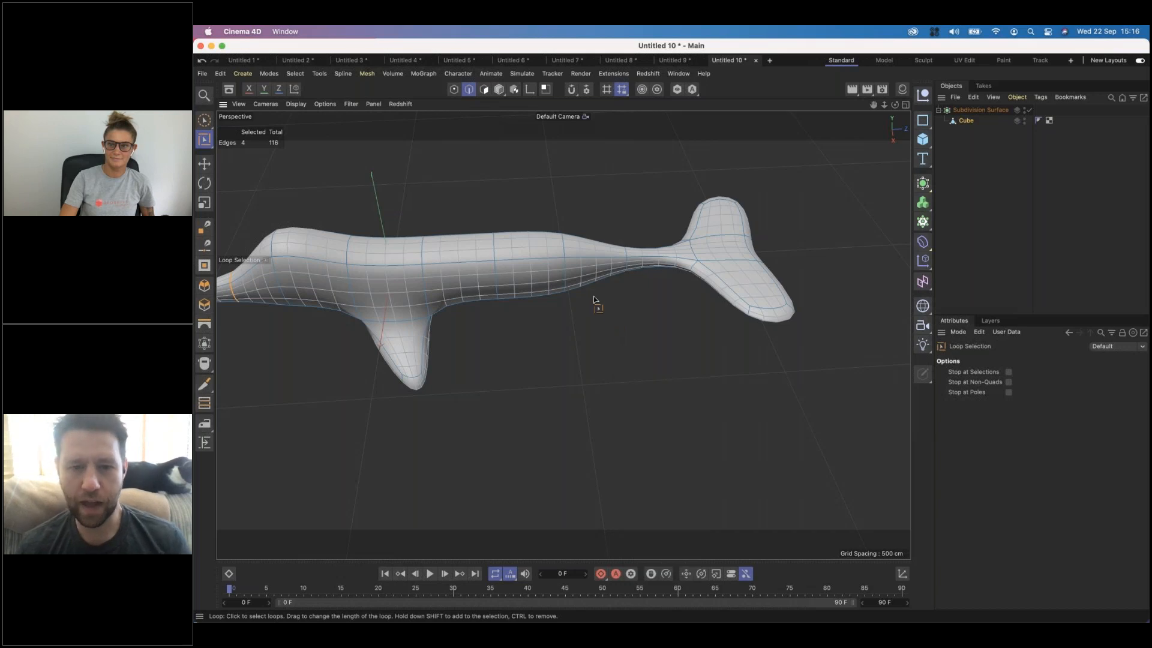
pyautogui.click(567, 276)
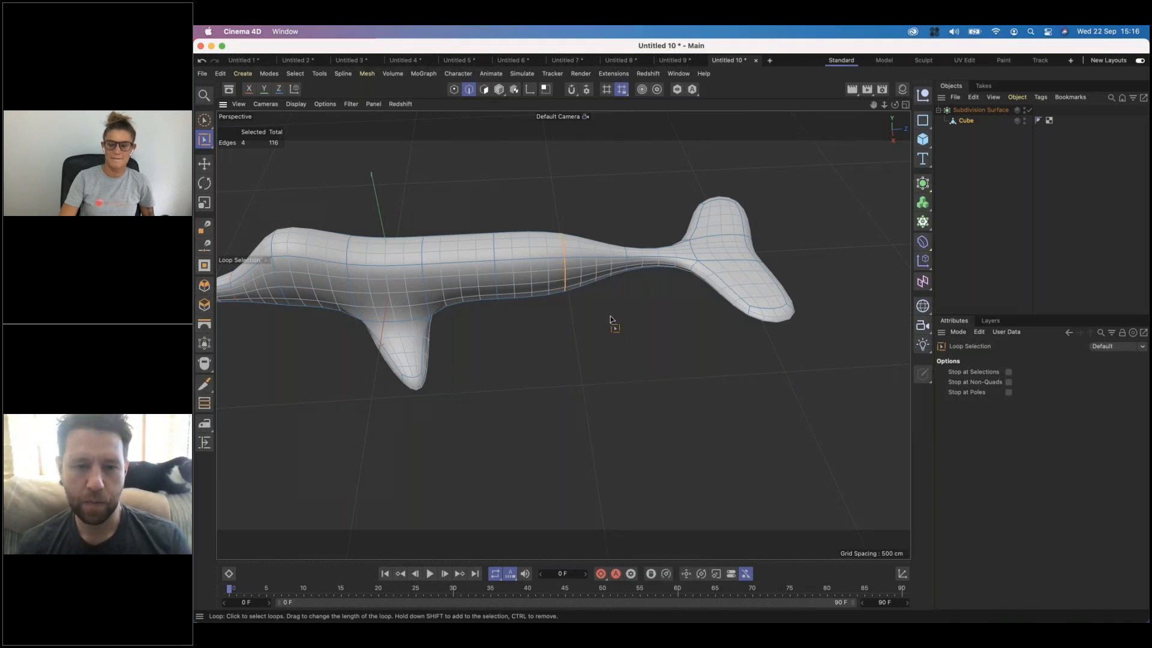
pyautogui.press('t')
pyautogui.moveTo(634, 320); pyautogui.dragTo(523, 316)
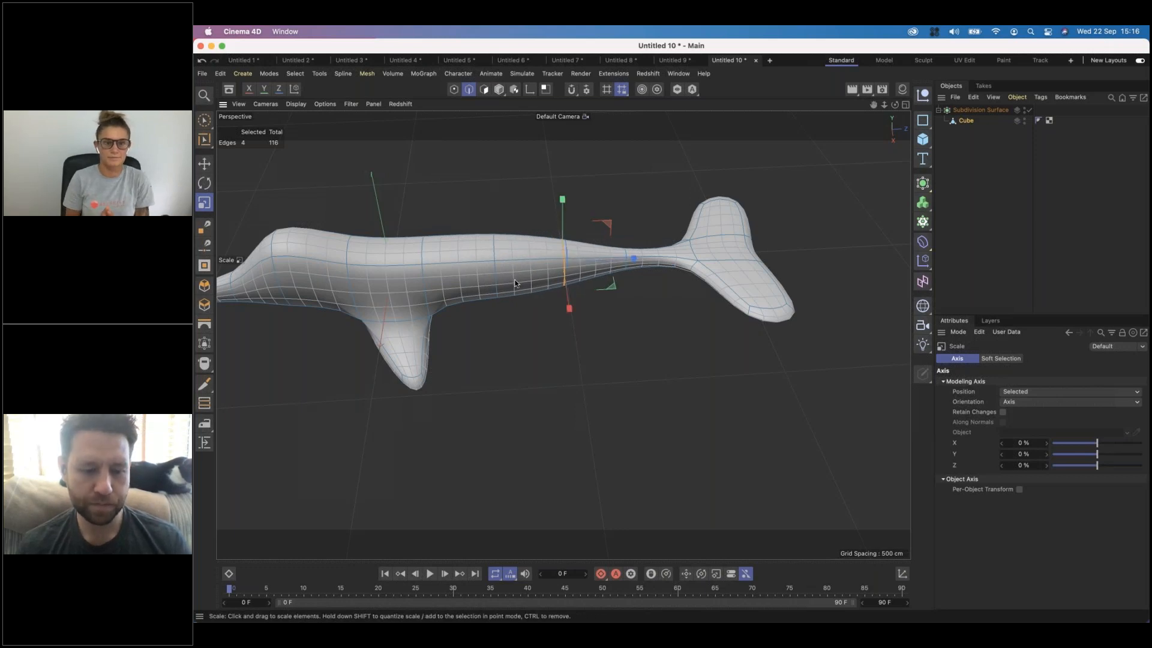
pyautogui.press('z')
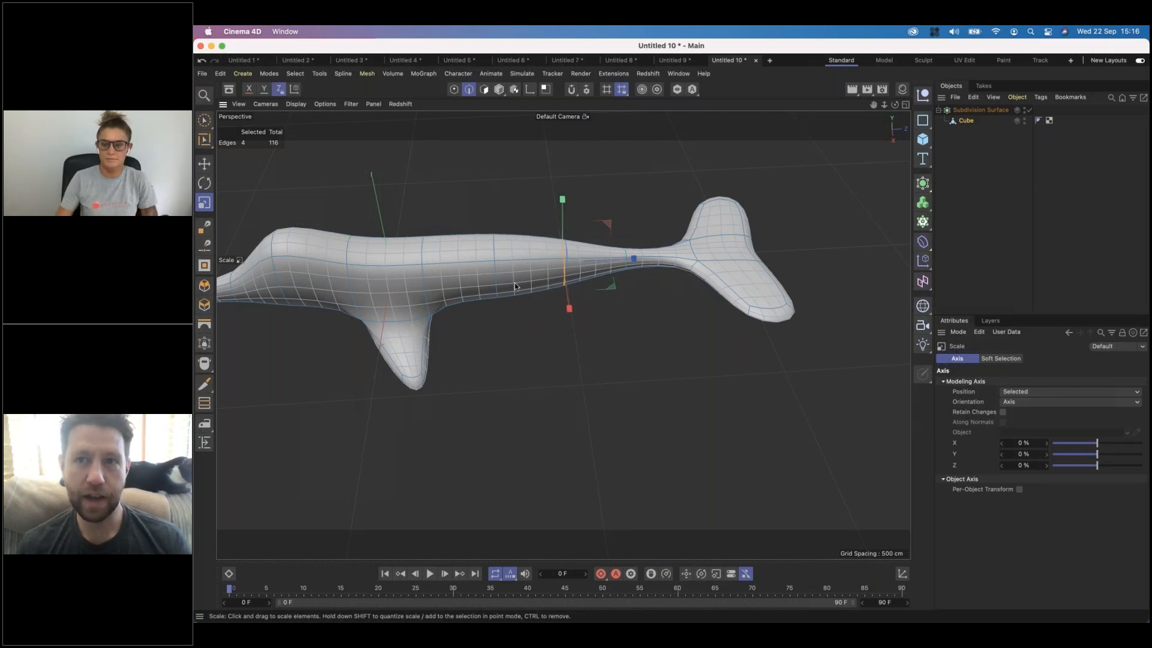
# Step: Loop-select the polygons of the narrow tail stem and tail fins and activate the Move tool
pyautogui.keyDown('alt'); pyautogui.moveTo(501, 283); pyautogui.dragTo(416, 279); pyautogui.keyUp('alt')
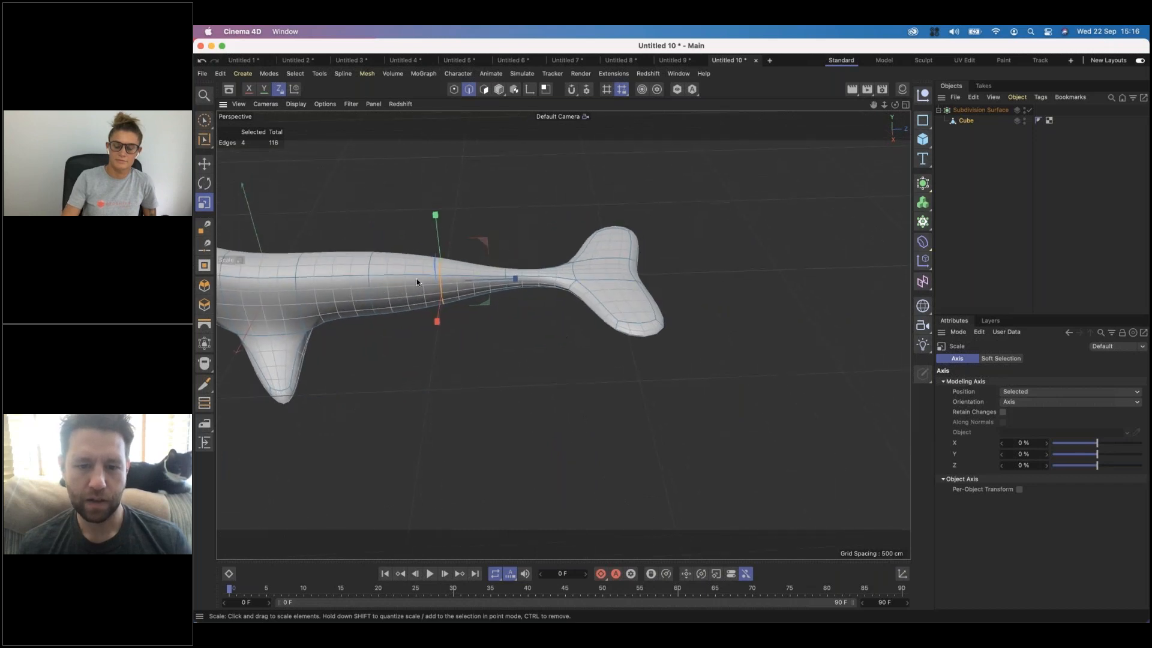
pyautogui.press('u')
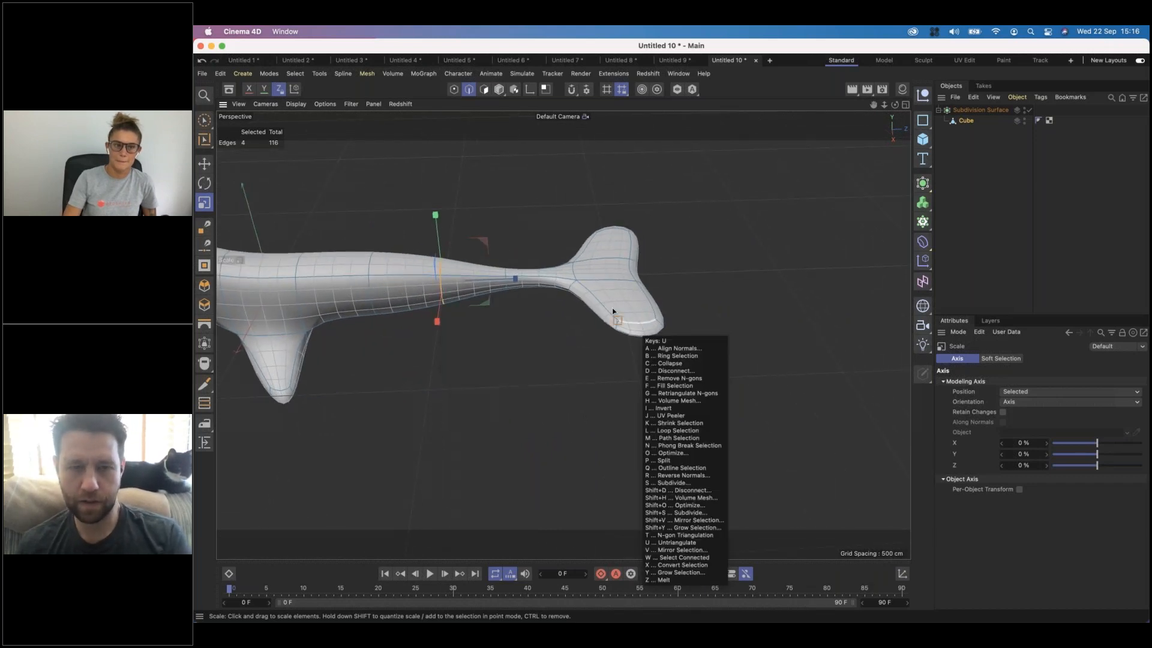
pyautogui.press('l')
pyautogui.click(485, 90)
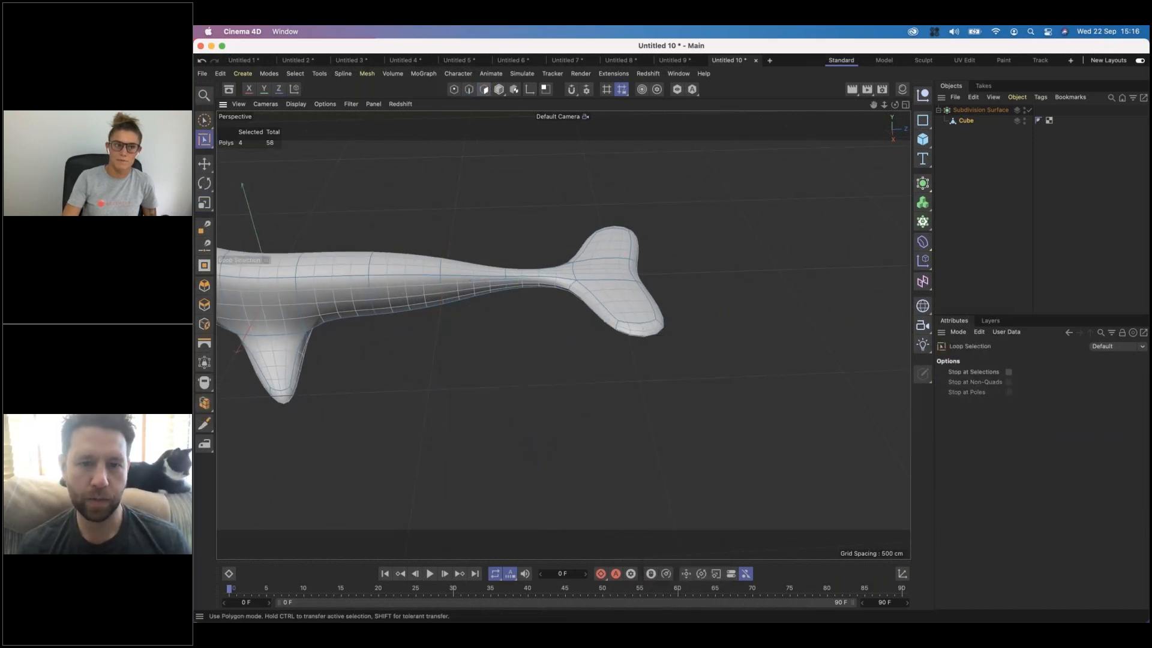
pyautogui.click(645, 320)
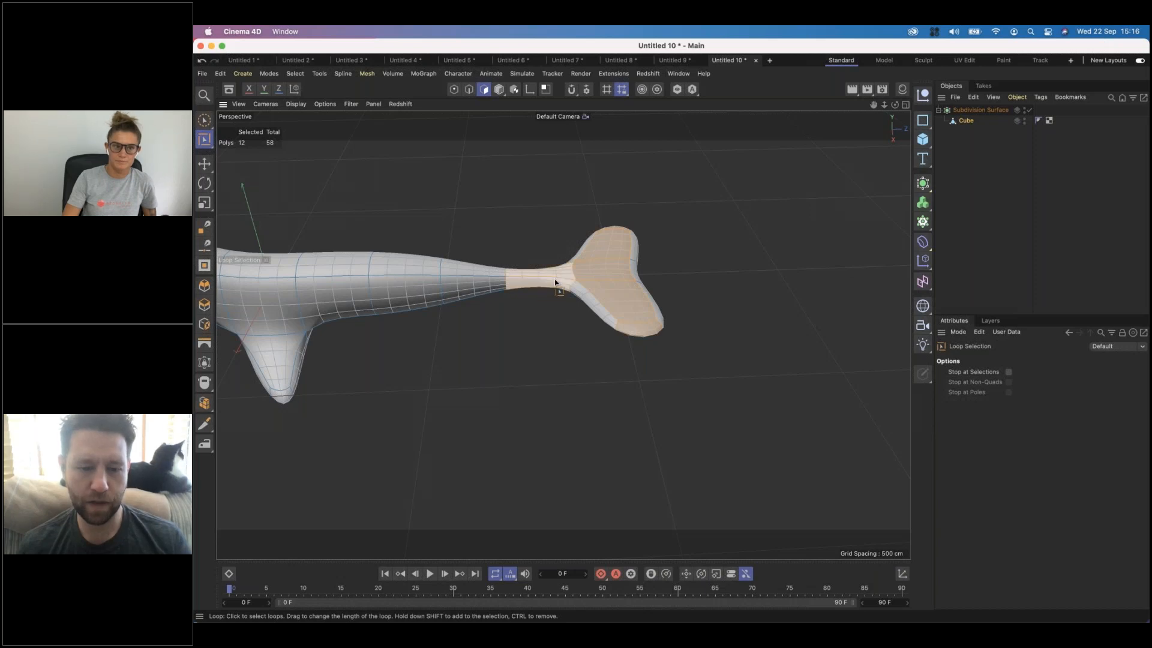
pyautogui.press('e')
pyautogui.keyDown('alt'); pyautogui.moveTo(554, 281); pyautogui.dragTo(468, 282); pyautogui.keyUp('alt')
# Step: Scale the edge loop around the body behind the side fins and reselect the cube
pyautogui.press('u')
pyautogui.press('l')
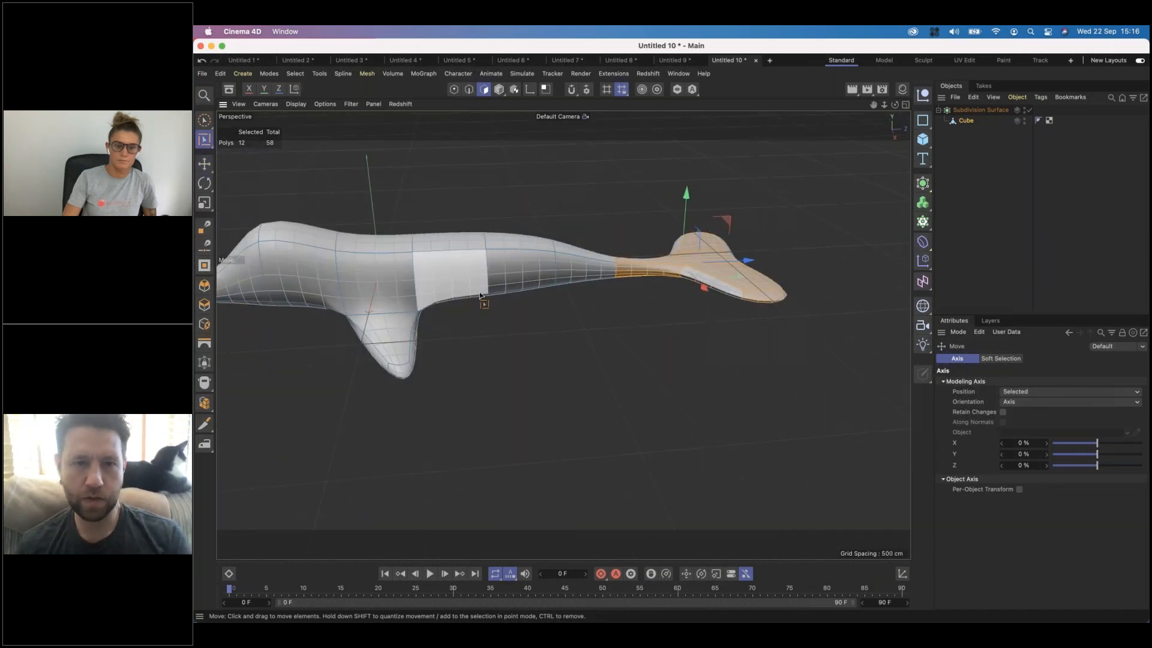
pyautogui.click(469, 89)
pyautogui.click(487, 251)
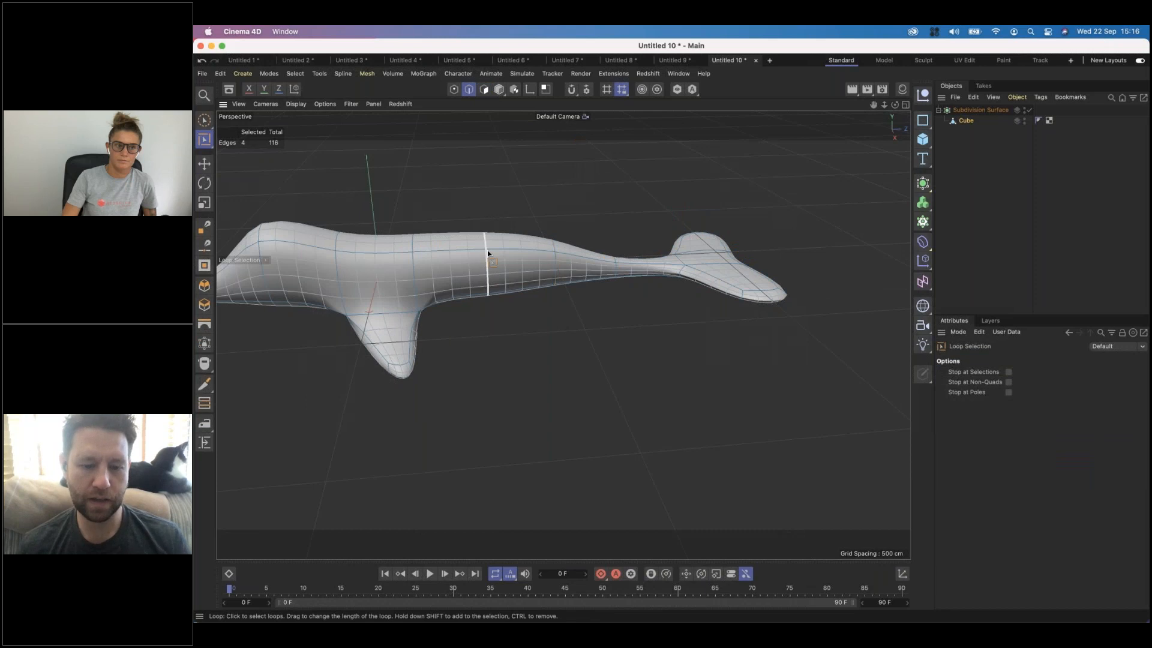
pyautogui.press('t')
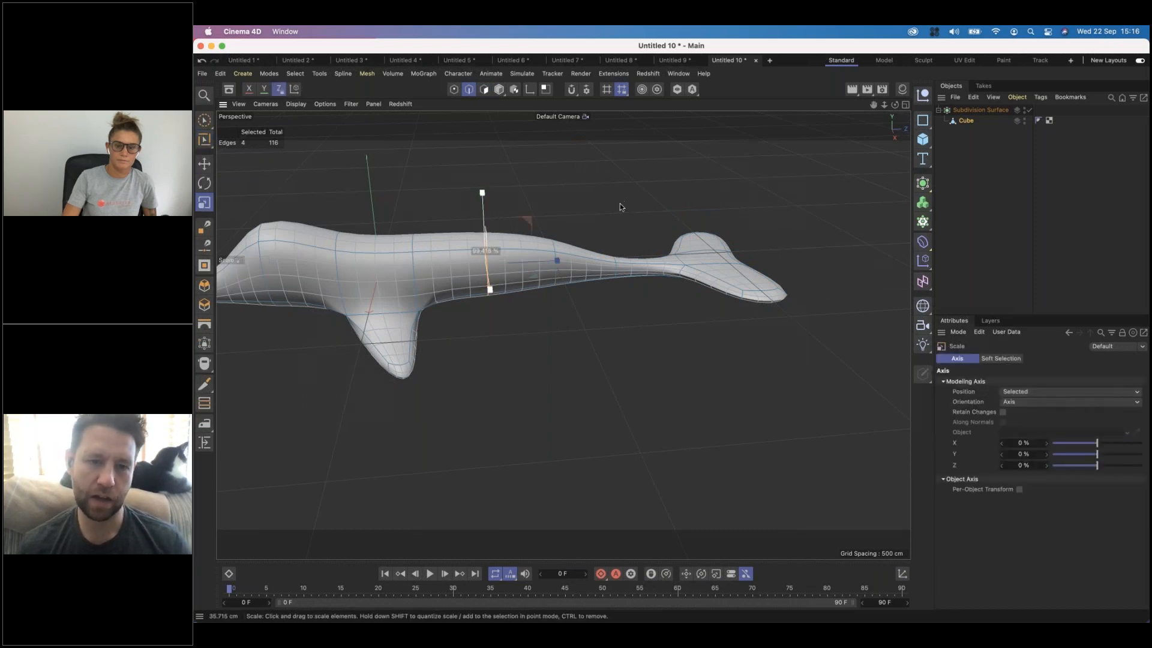
pyautogui.keyDown('alt'); pyautogui.moveTo(529, 258); pyautogui.dragTo(534, 132); pyautogui.keyUp('alt')
pyautogui.click(978, 235)
pyautogui.keyDown('alt'); pyautogui.moveTo(493, 261); pyautogui.dragTo(618, 392); pyautogui.keyUp('alt')
pyautogui.click(965, 122)
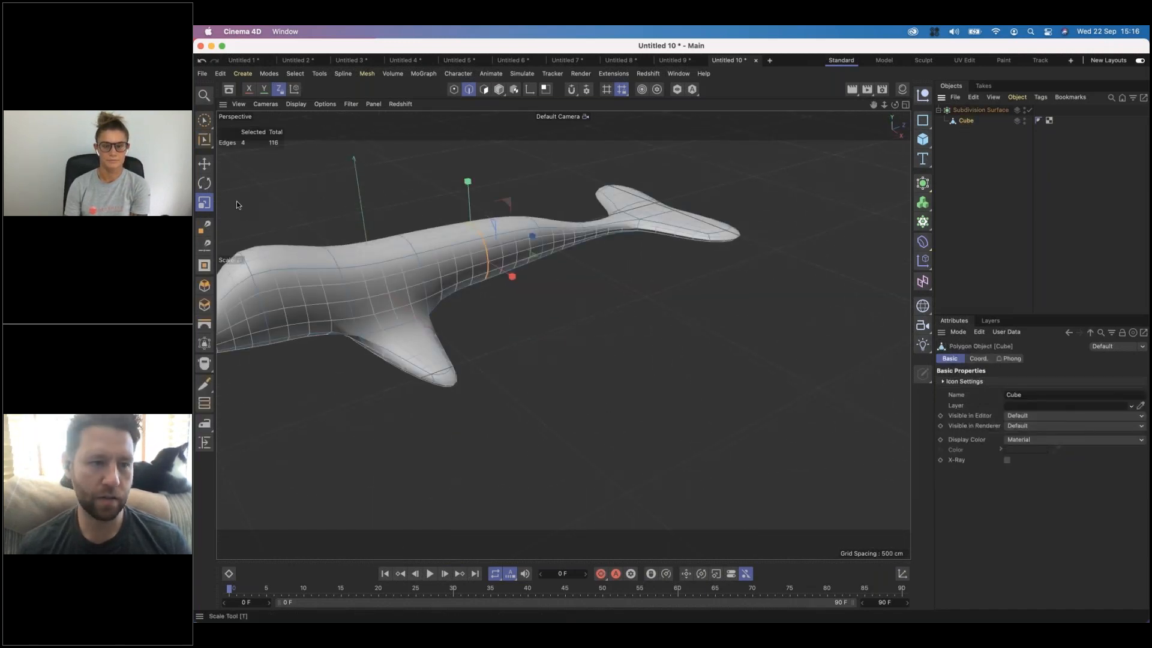
# Step: Inset the single polygon on top of the back by about 12.6 cm and scale the inner polygon narrower across the body
pyautogui.click(485, 90)
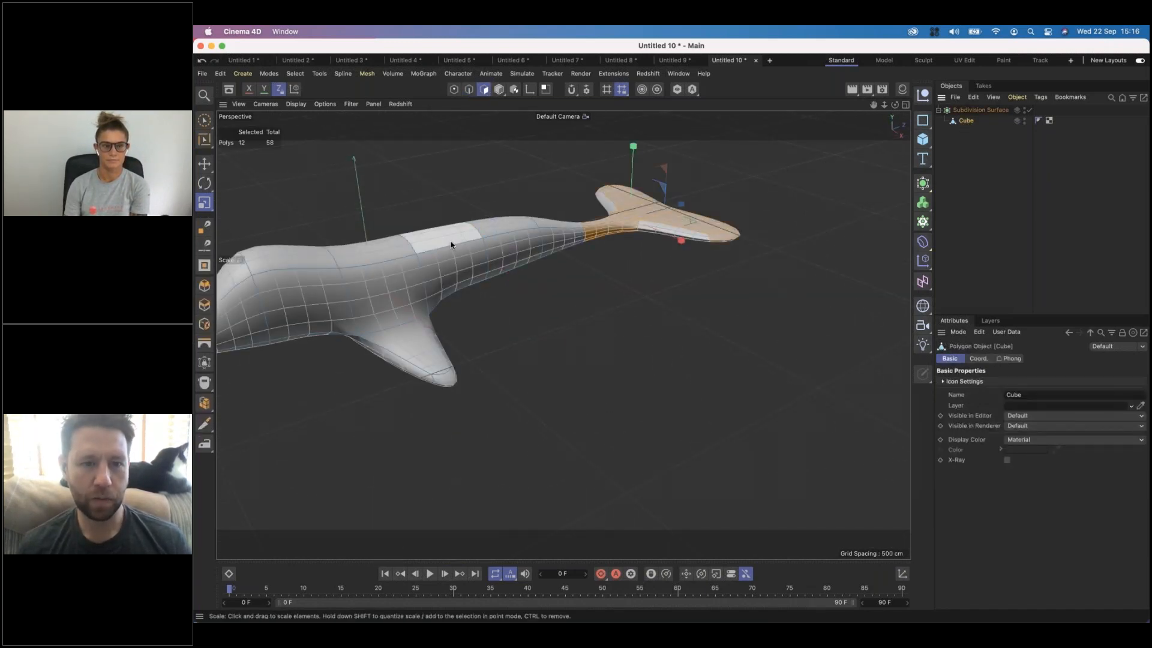
pyautogui.click(450, 241)
pyautogui.keyDown('alt'); pyautogui.moveTo(450, 239); pyautogui.dragTo(592, 272); pyautogui.keyUp('alt')
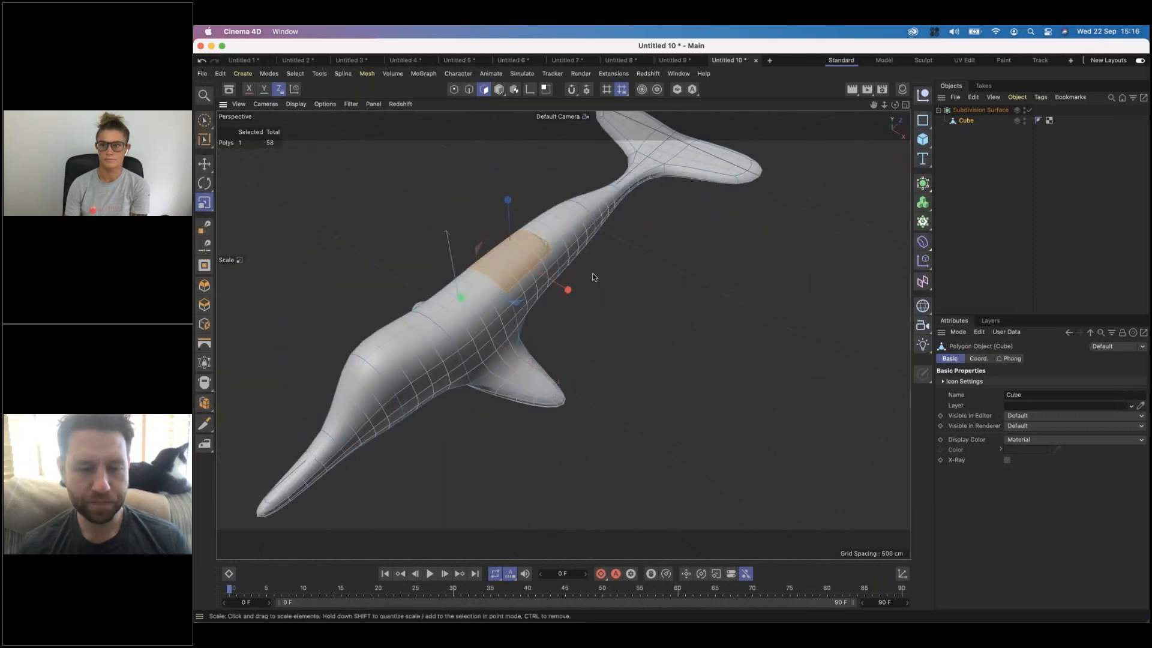
pyautogui.click(204, 324)
pyautogui.moveTo(672, 333); pyautogui.dragTo(705, 298)
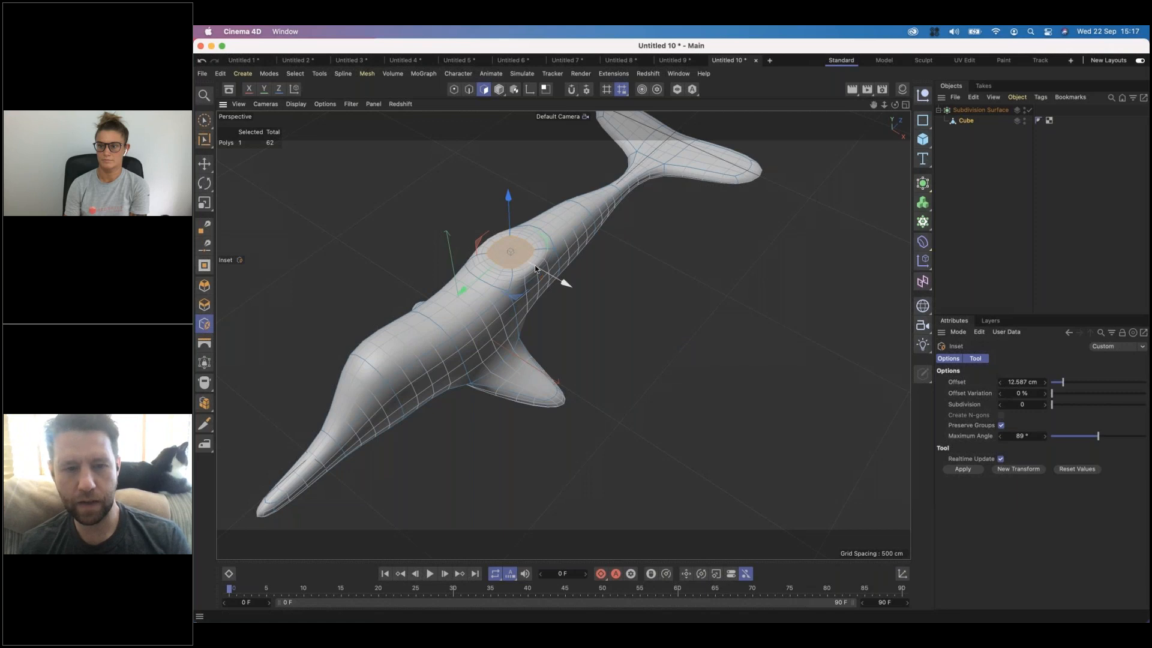
pyautogui.press('t')
pyautogui.moveTo(571, 289); pyautogui.dragTo(490, 258)
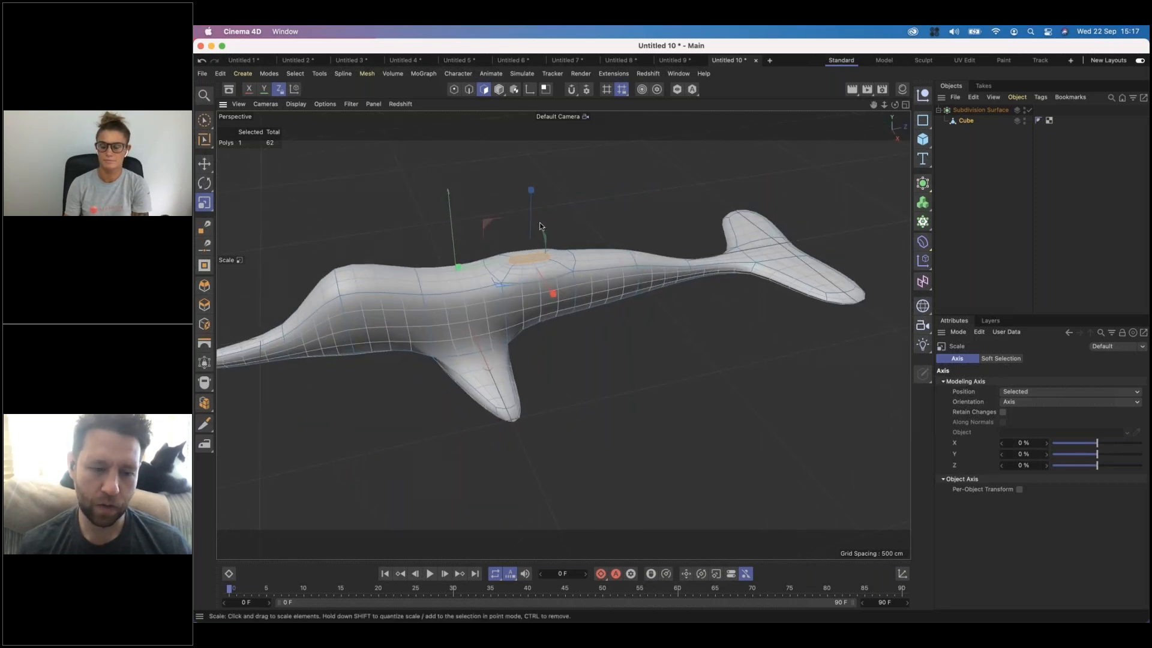
# Step: Extrude the inset polygon on the back upward into a dorsal fin, narrow its tip lengthwise and shift it toward the tail
pyautogui.press('e')
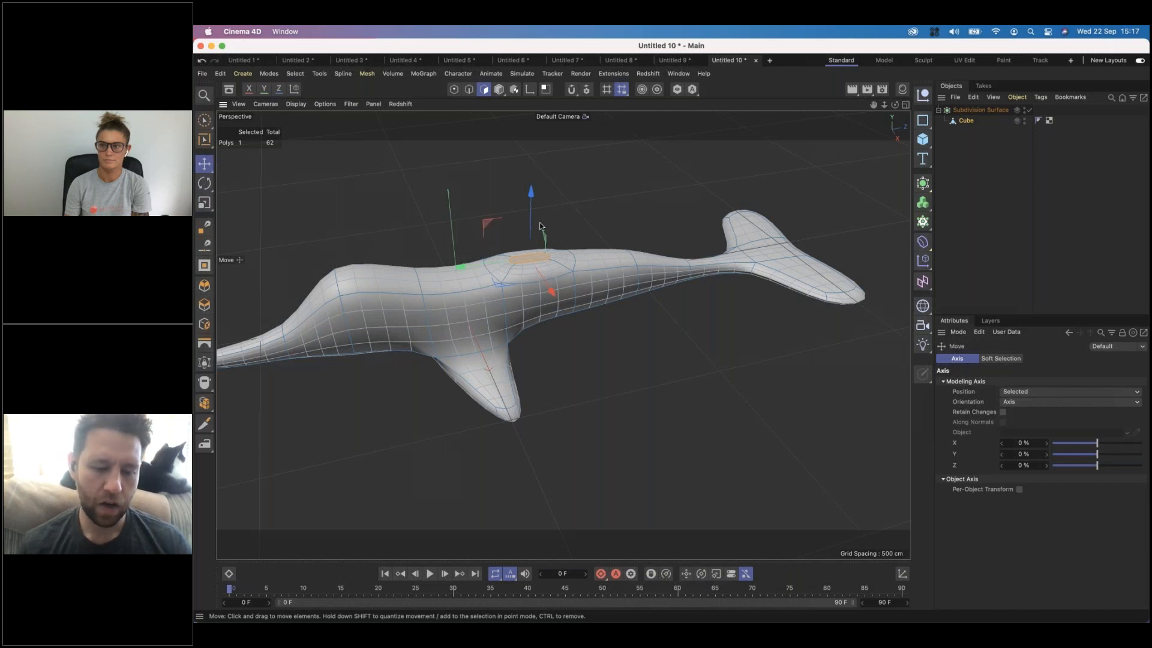
pyautogui.keyDown('ctrl'); pyautogui.moveTo(530, 195); pyautogui.dragTo(538, 142); pyautogui.keyUp('ctrl')
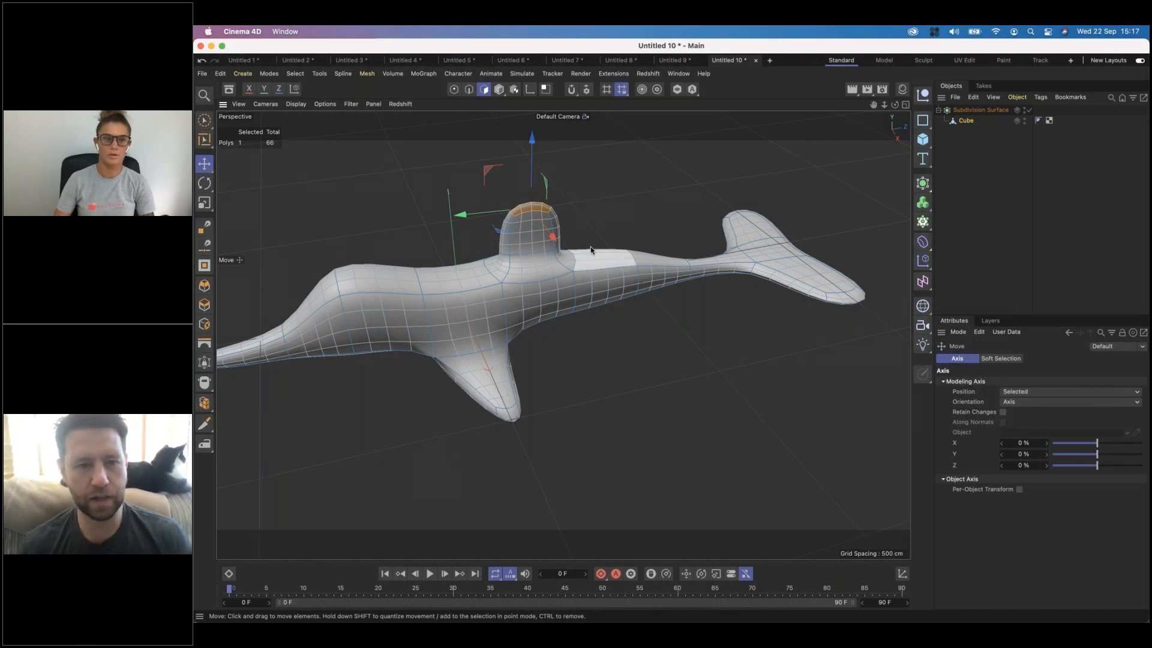
pyautogui.press('t')
pyautogui.moveTo(459, 215); pyautogui.dragTo(507, 214)
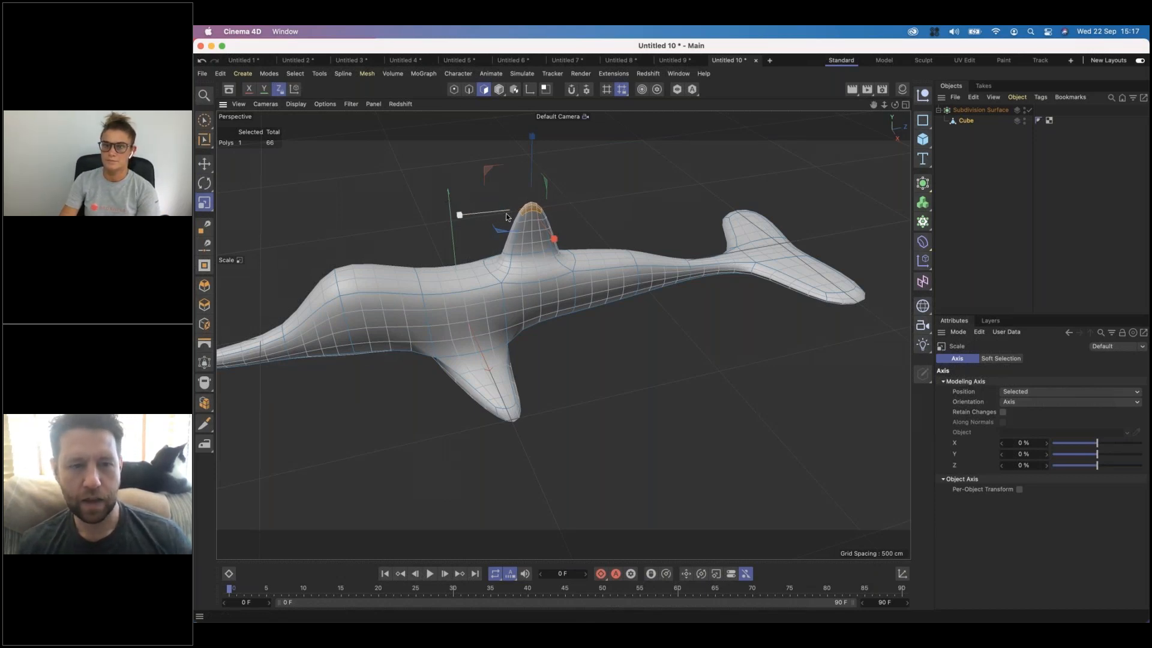
pyautogui.press('e')
pyautogui.moveTo(467, 215); pyautogui.dragTo(487, 213)
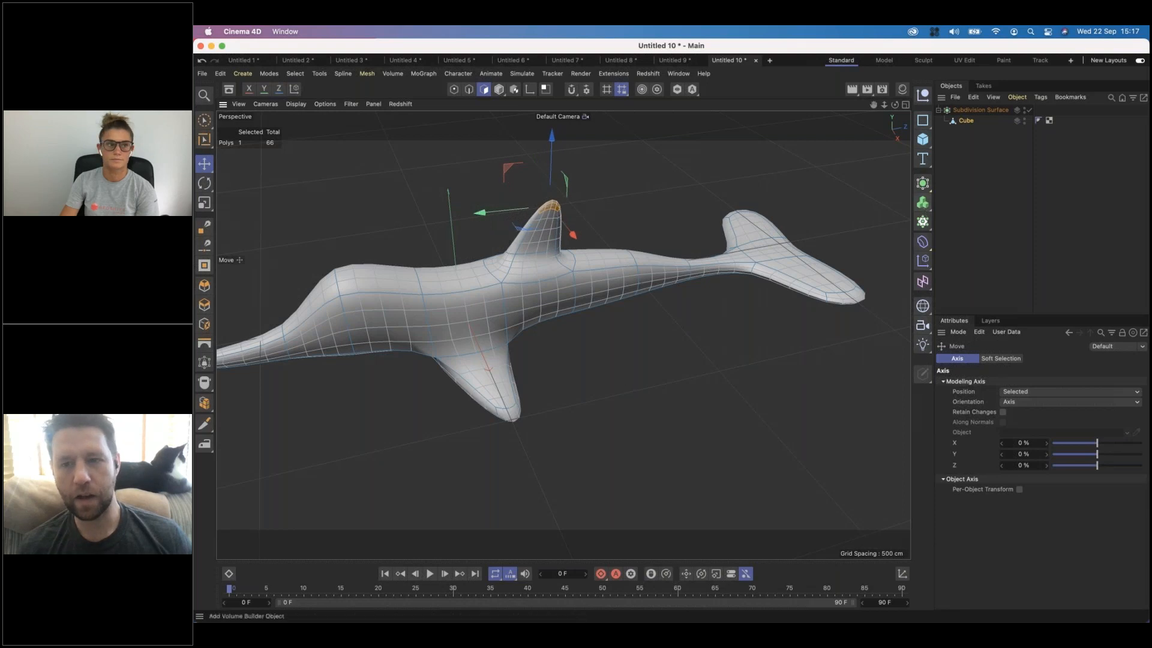
pyautogui.click(973, 212)
pyautogui.keyDown('alt'); pyautogui.moveTo(598, 288); pyautogui.dragTo(621, 291); pyautogui.keyUp('alt')
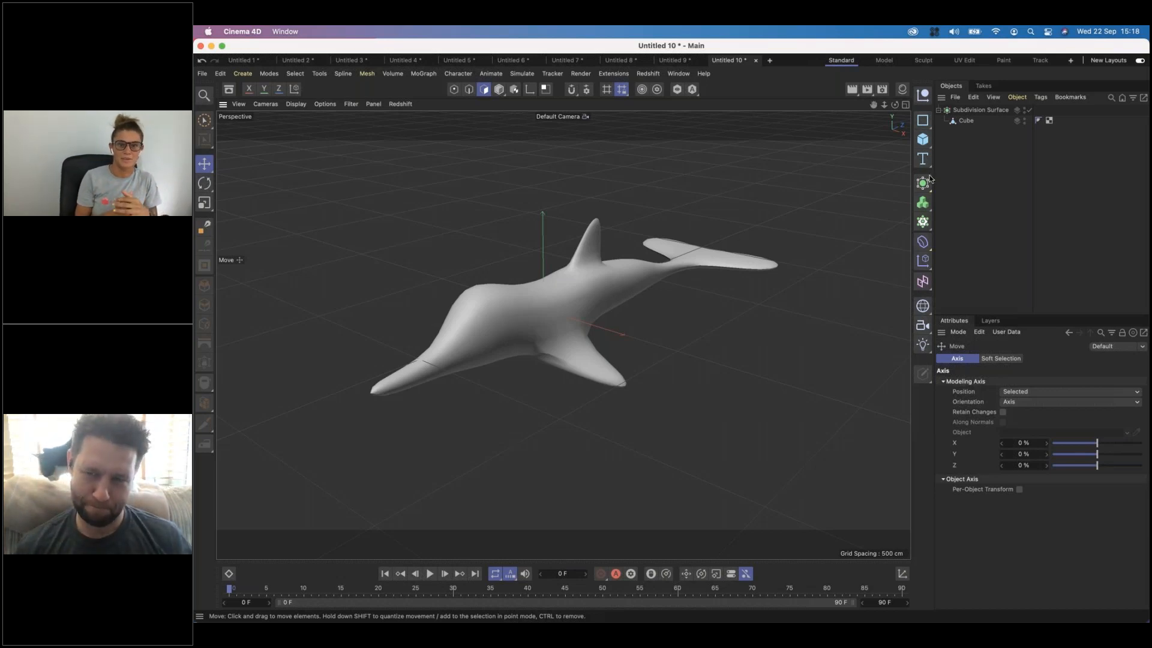
# Step: Compare the low-poly cage with the smoothed dolphin by switching the Subdivision Surface off and on again
pyautogui.click(1029, 109)
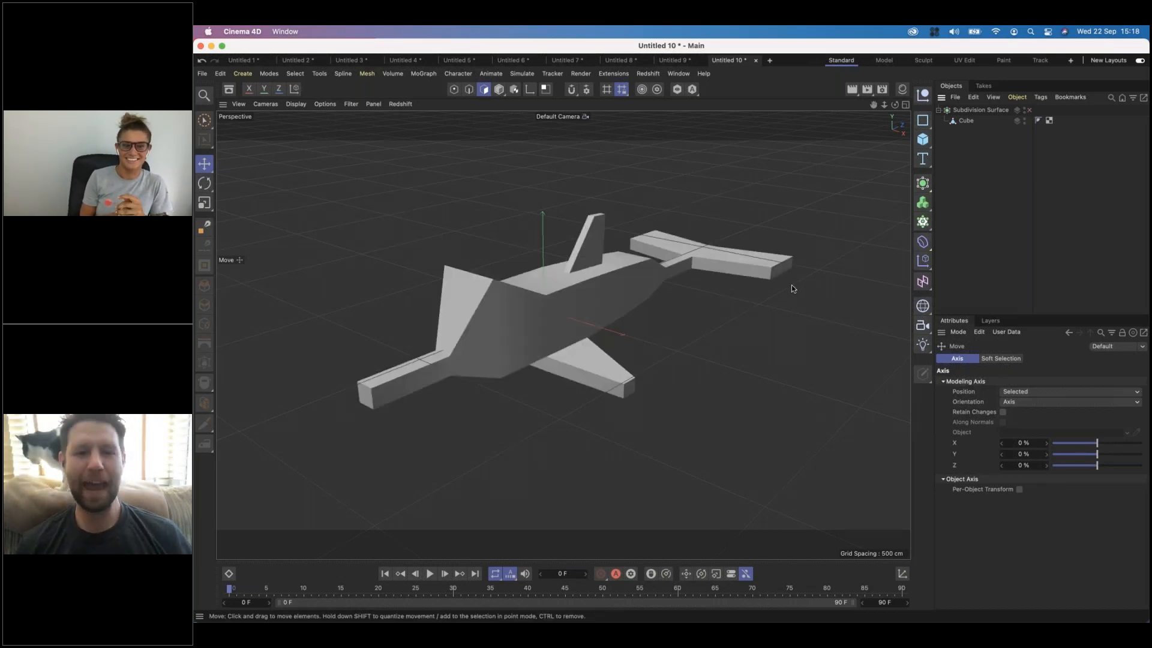
pyautogui.keyDown('alt'); pyautogui.moveTo(584, 291); pyautogui.dragTo(666, 293); pyautogui.keyUp('alt')
pyautogui.click(1030, 110)
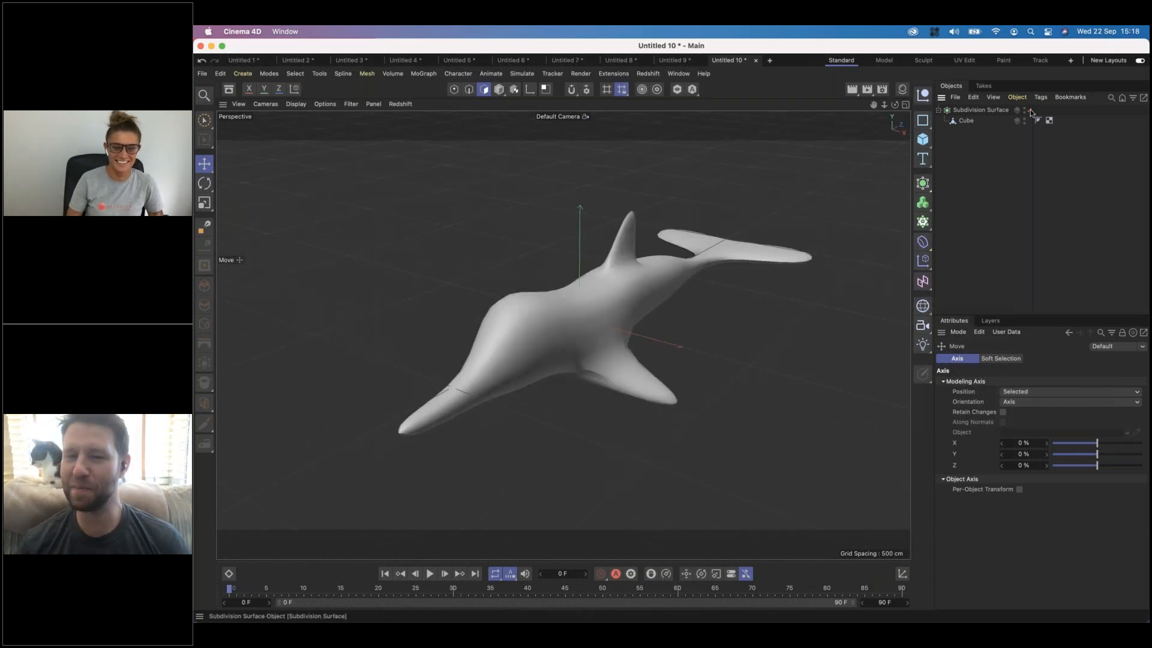
pyautogui.click(1030, 110)
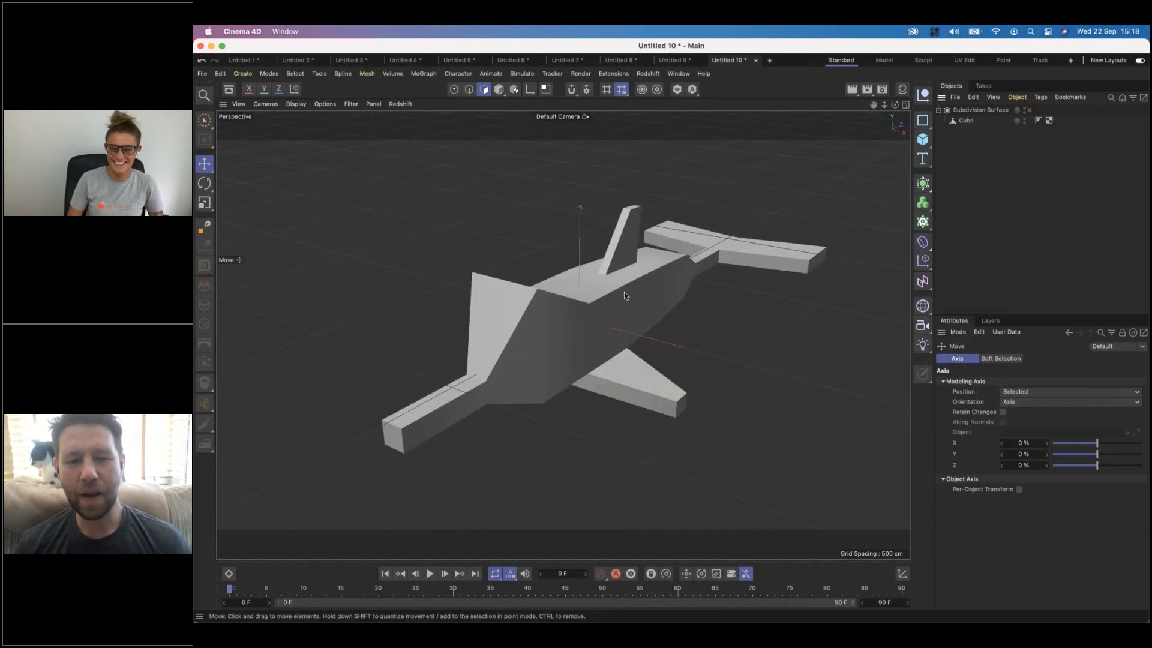
pyautogui.scroll(3, 624, 292)
pyautogui.keyDown('alt'); pyautogui.moveTo(541, 276); pyautogui.dragTo(627, 264); pyautogui.keyUp('alt')
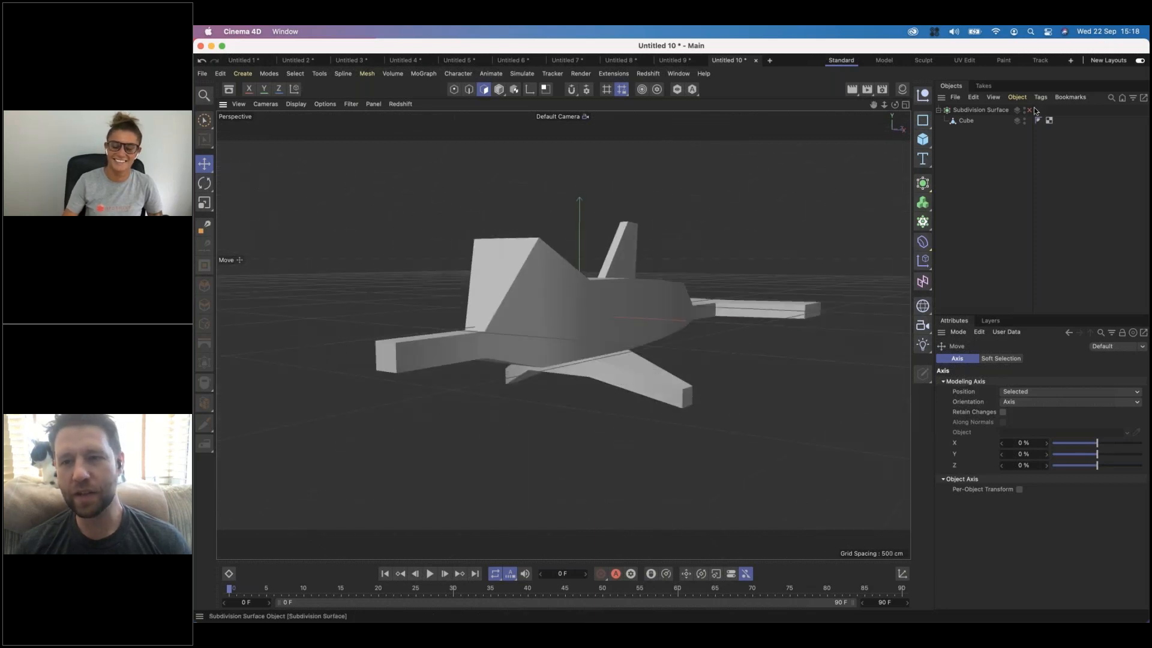
pyautogui.click(1030, 110)
# Step: Show the mesh lines, raise the Subdivision Surface's editor level by one, and return to plain Gouraud shading
pyautogui.moveTo(636, 311)
pyautogui.keyDown('alt'); pyautogui.mouseDown()
pyautogui.moveTo(690, 254)
pyautogui.moveTo(622, 245)
pyautogui.moveTo(661, 254)
pyautogui.moveTo(667, 270)
pyautogui.moveTo(597, 260)
pyautogui.moveTo(630, 282)
pyautogui.mouseUp(); pyautogui.keyUp('alt')
pyautogui.press('n')
pyautogui.press('b')
pyautogui.click(963, 110)
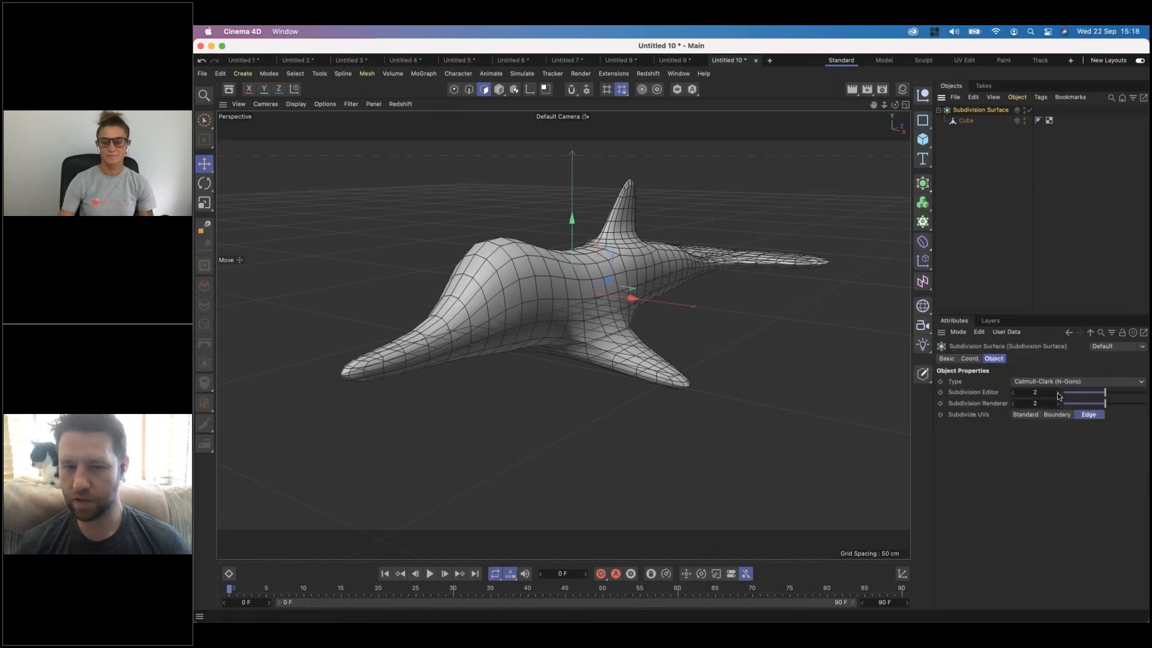
pyautogui.click(1058, 393)
pyautogui.click(950, 144)
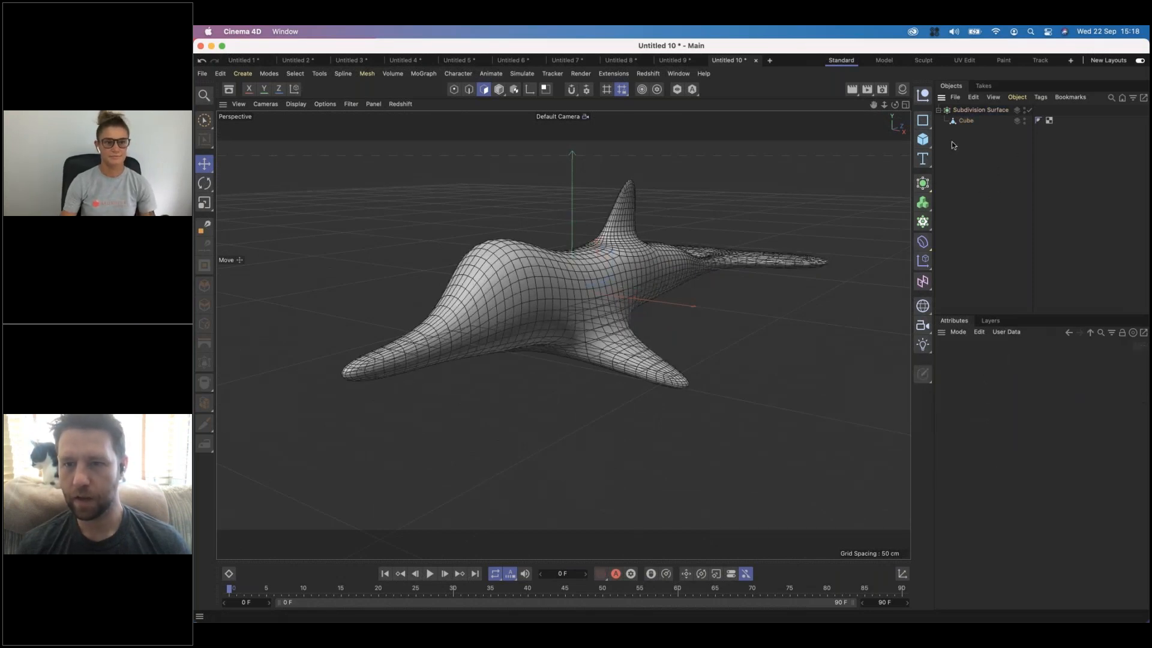
pyautogui.press('n')
pyautogui.press('a')
pyautogui.keyDown('alt'); pyautogui.moveTo(588, 267); pyautogui.dragTo(634, 295); pyautogui.keyUp('alt')
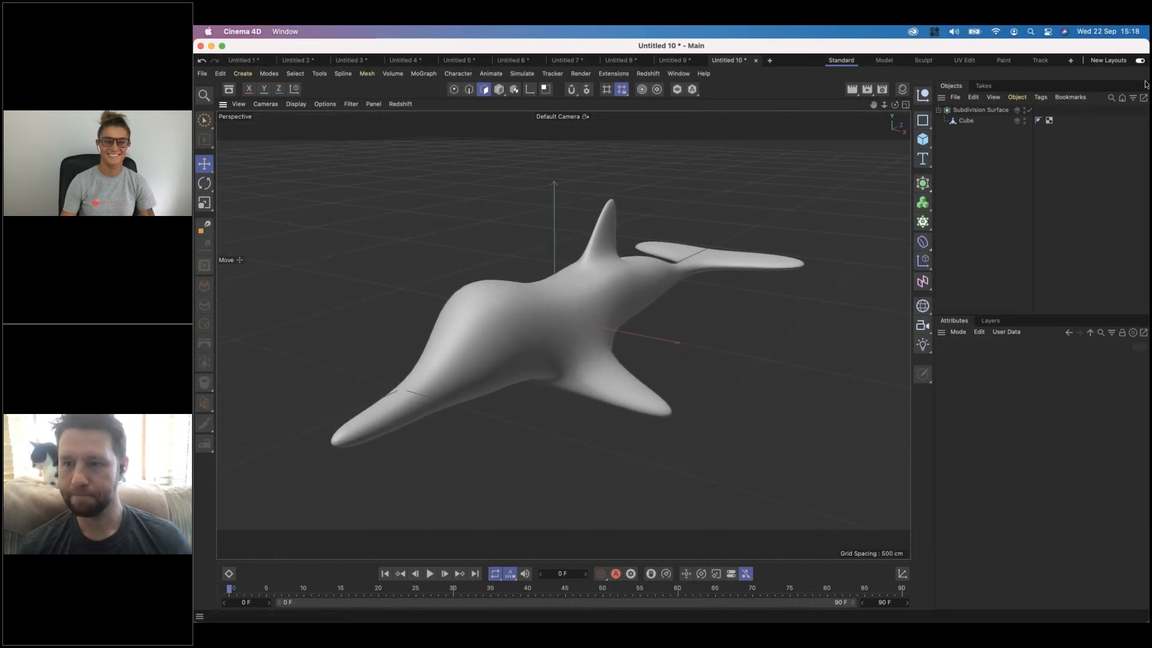
# Step: Create a new empty project and check the finished shelf scene in Week_02_Modelling.c4d for reference
pyautogui.click(1132, 290)
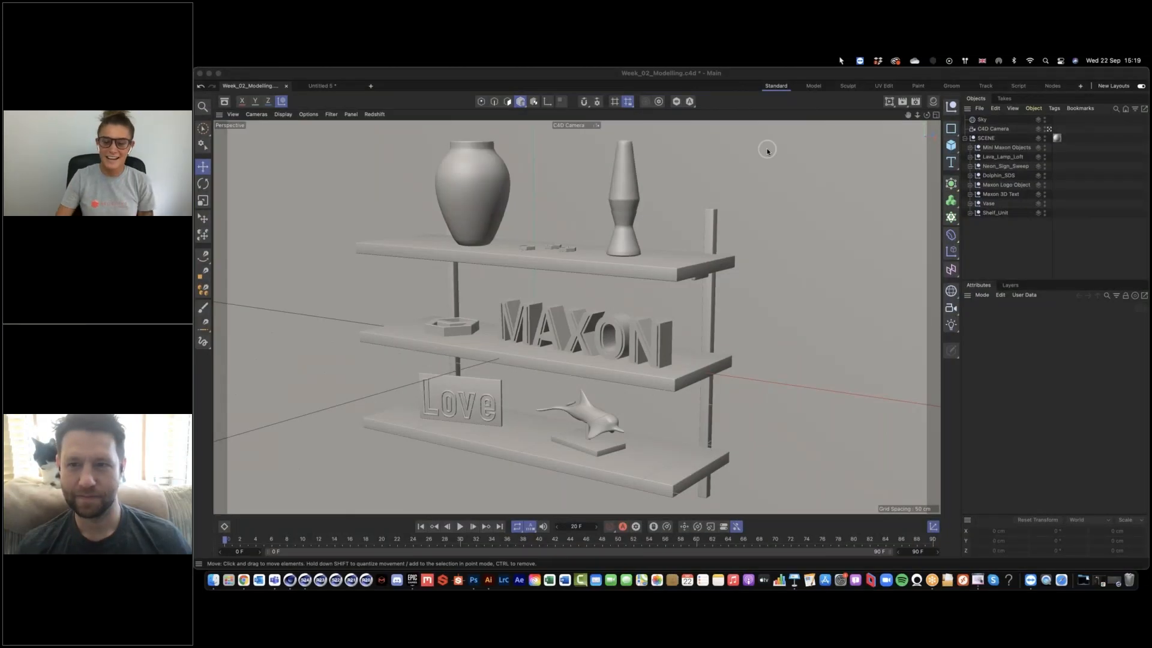
pyautogui.click(742, 382)
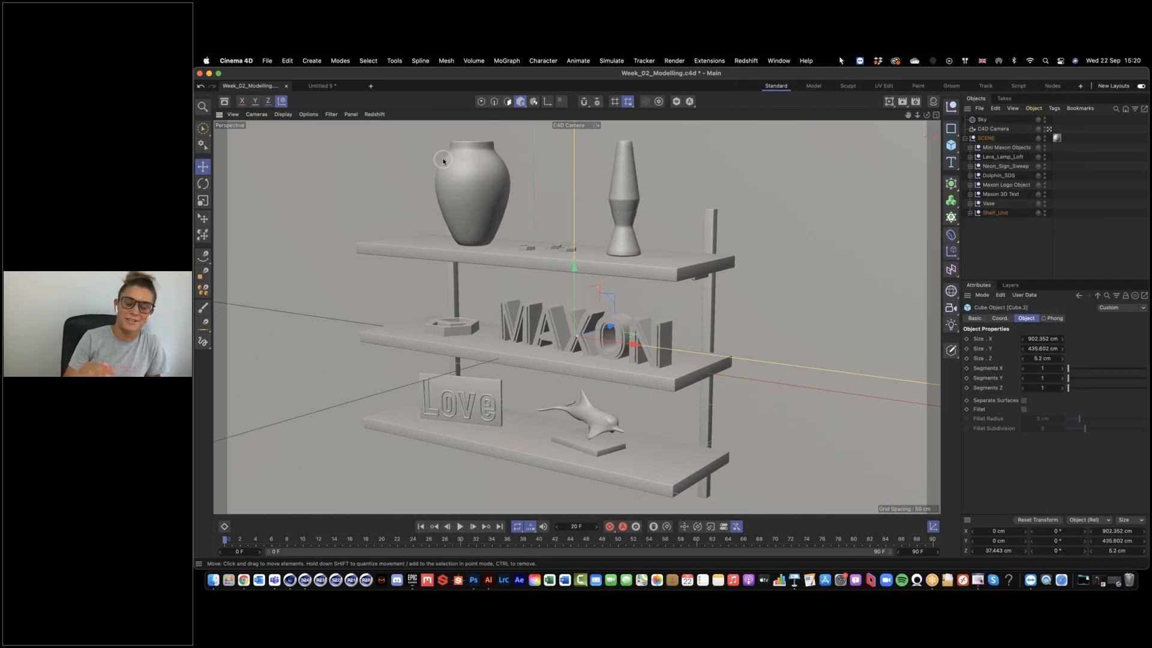
pyautogui.click(323, 87)
pyautogui.click(370, 89)
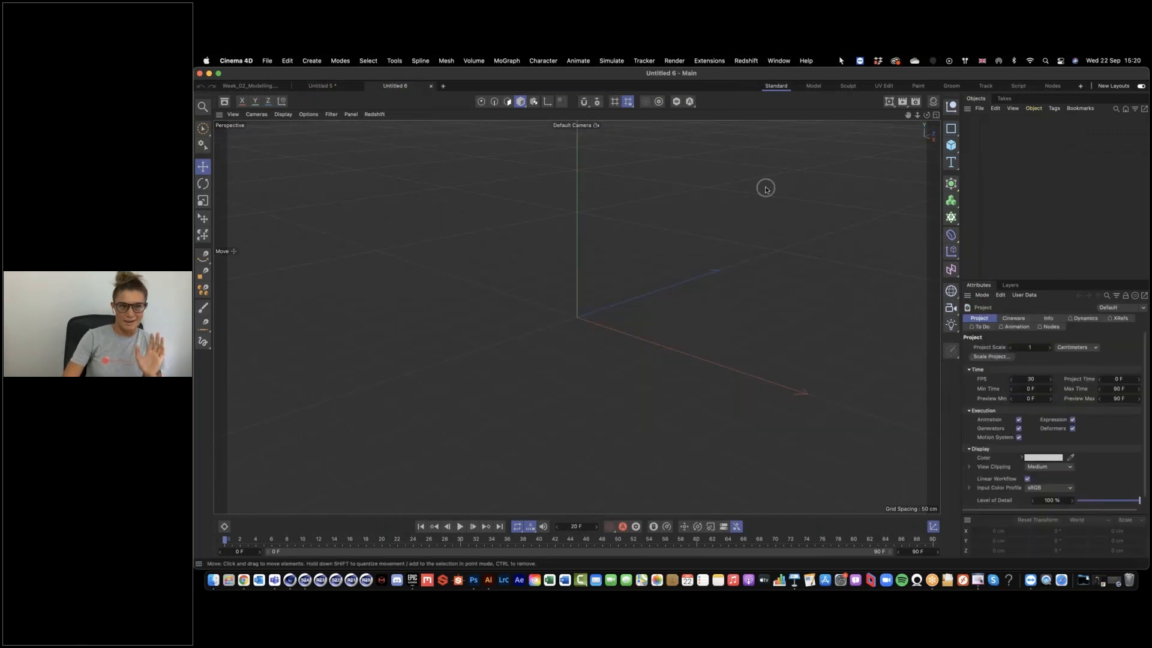
pyautogui.click(1057, 87)
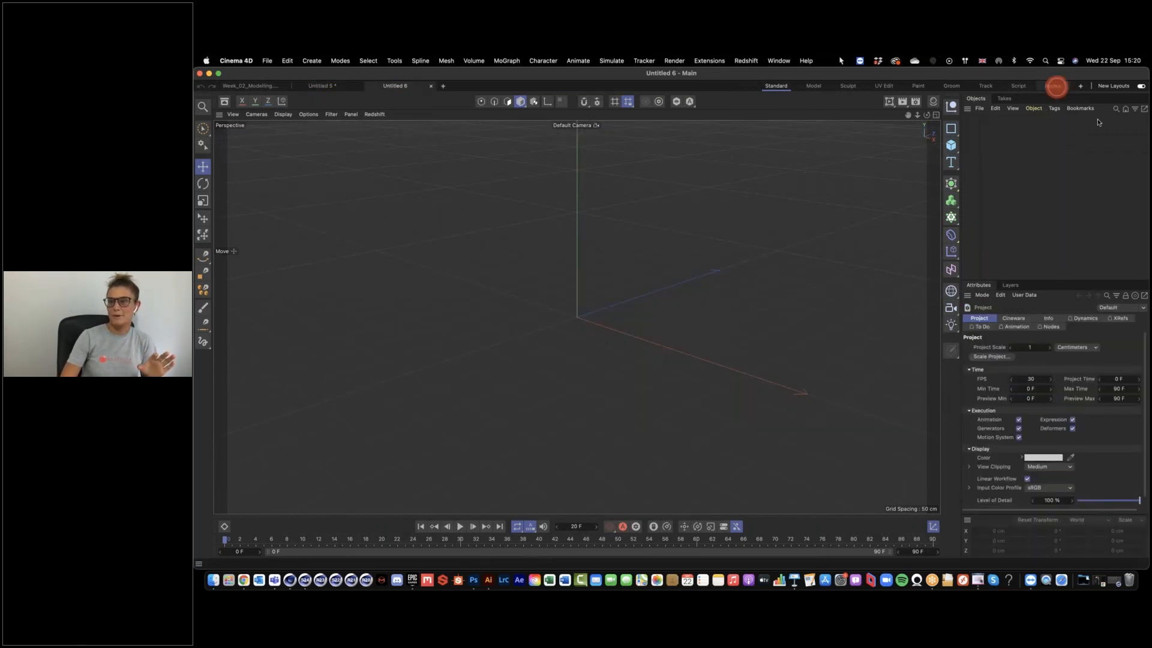
pyautogui.click(1144, 141)
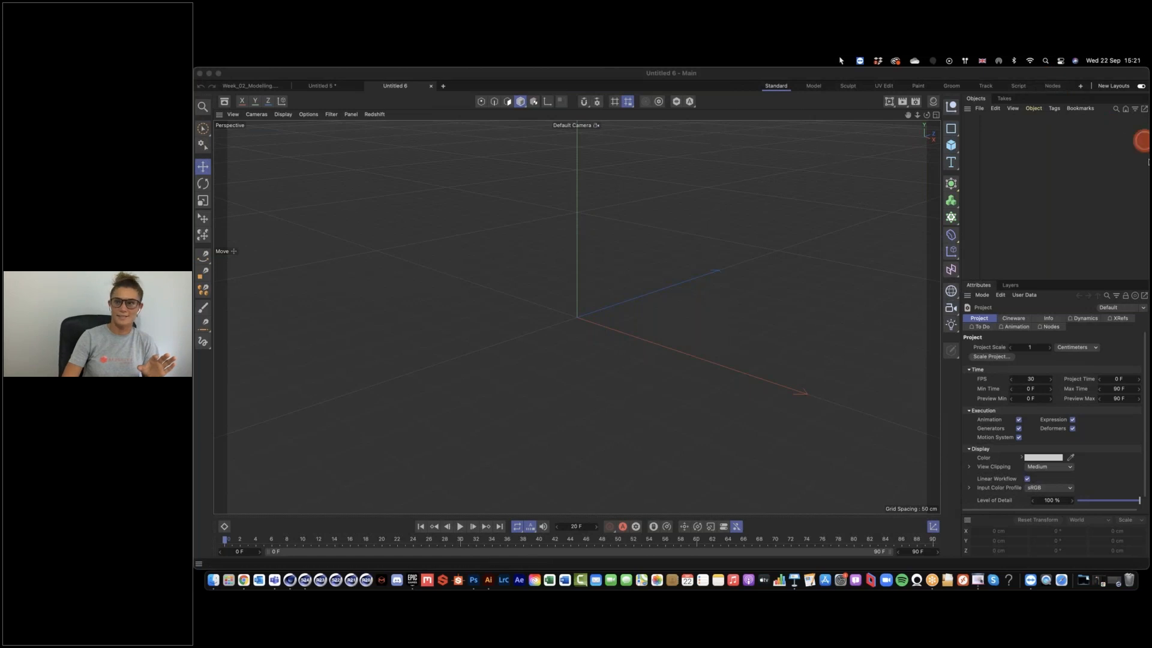
pyautogui.click(259, 90)
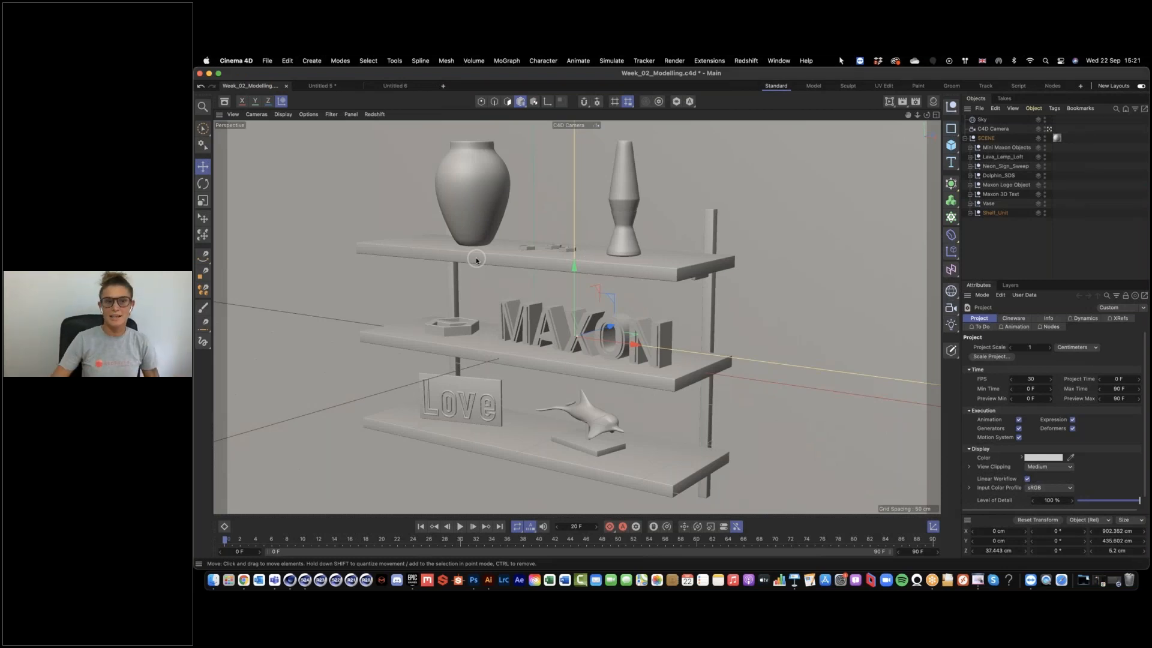
pyautogui.click(401, 87)
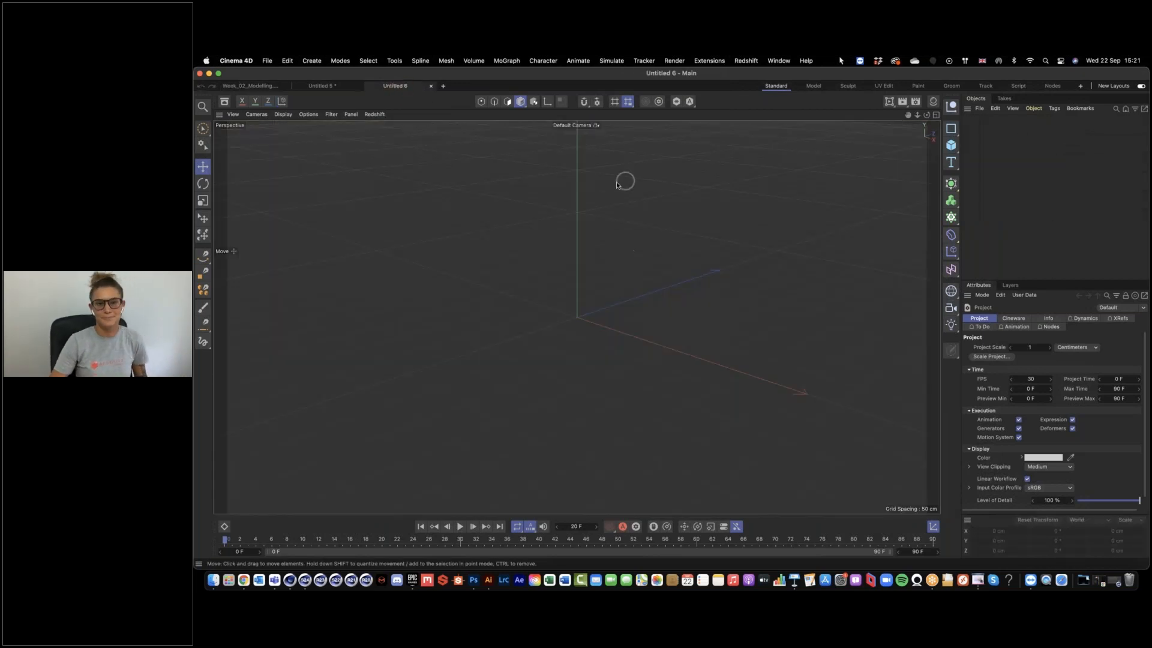
# Step: Add a cube and flatten it into a shelf board with Size Y 6 cm and Size Z 60 cm
pyautogui.click(951, 146)
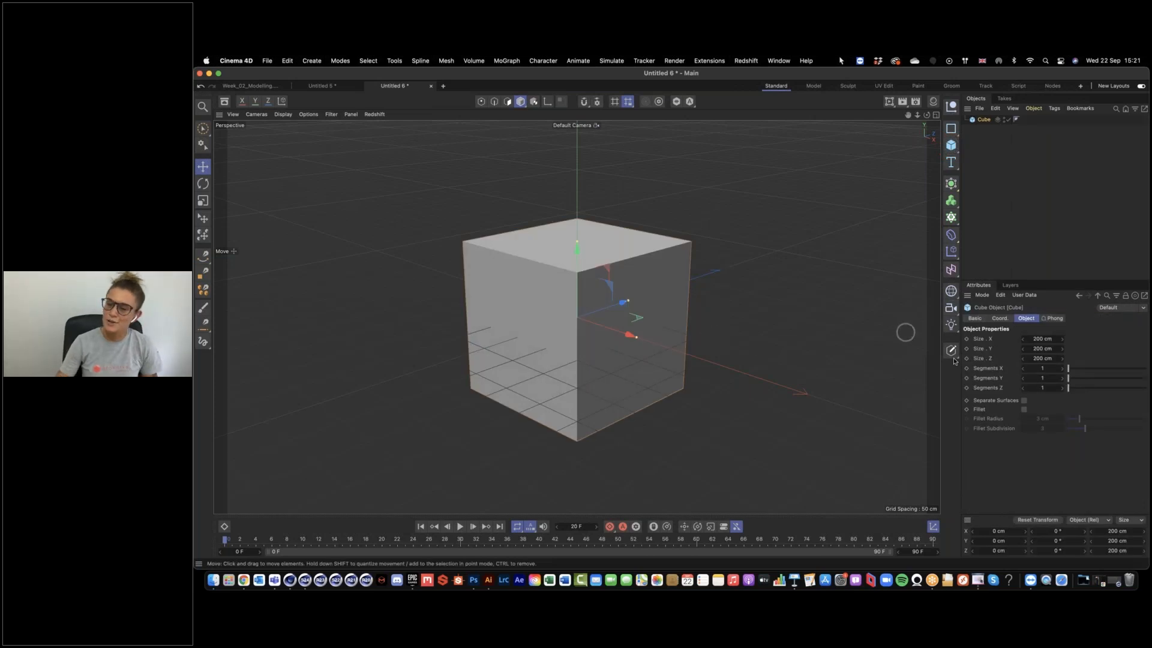
pyautogui.click(1043, 348)
pyautogui.write('6')
pyautogui.press('Return')
pyautogui.click(1044, 358)
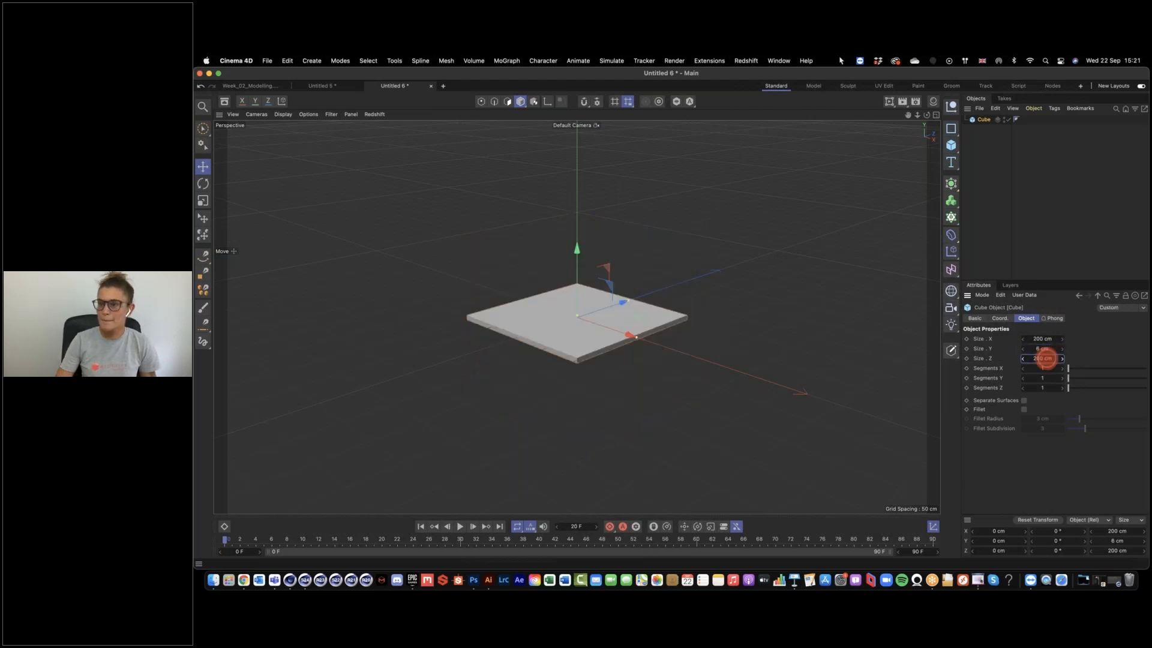
pyautogui.write('60')
pyautogui.press('Return')
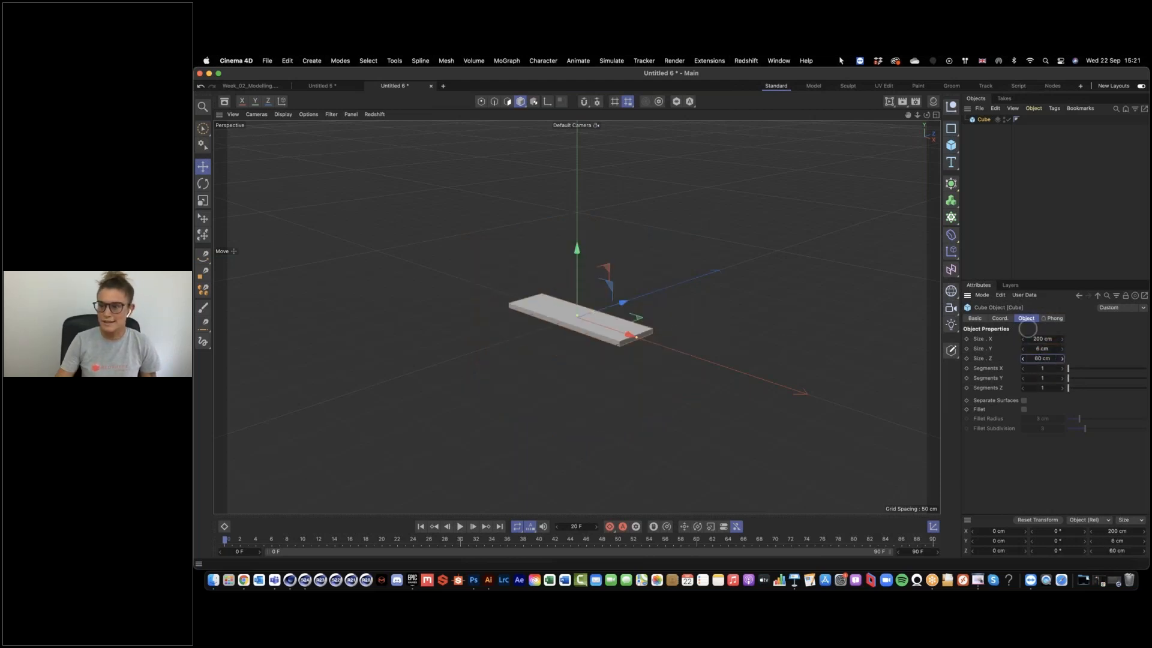
# Step: Examine the shelf board's front edge up close
pyautogui.click(659, 379)
pyautogui.moveTo(630, 329)
pyautogui.keyDown('alt'); pyautogui.mouseDown()
pyautogui.moveTo(621, 322)
pyautogui.moveTo(672, 311)
pyautogui.moveTo(585, 327)
pyautogui.moveTo(670, 317)
pyautogui.moveTo(612, 334)
pyautogui.moveTo(644, 312)
pyautogui.mouseUp(); pyautogui.keyUp('alt')
pyautogui.click(644, 312)
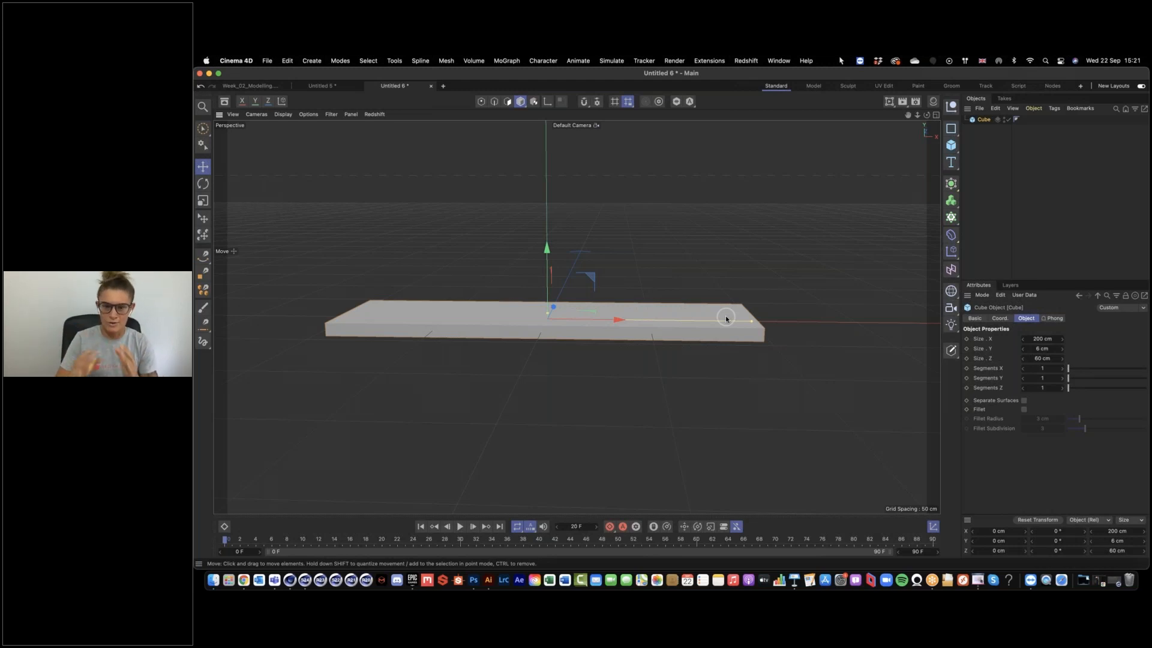
pyautogui.keyDown('alt'); pyautogui.moveTo(715, 321); pyautogui.dragTo(885, 319, button='right'); pyautogui.keyUp('alt')
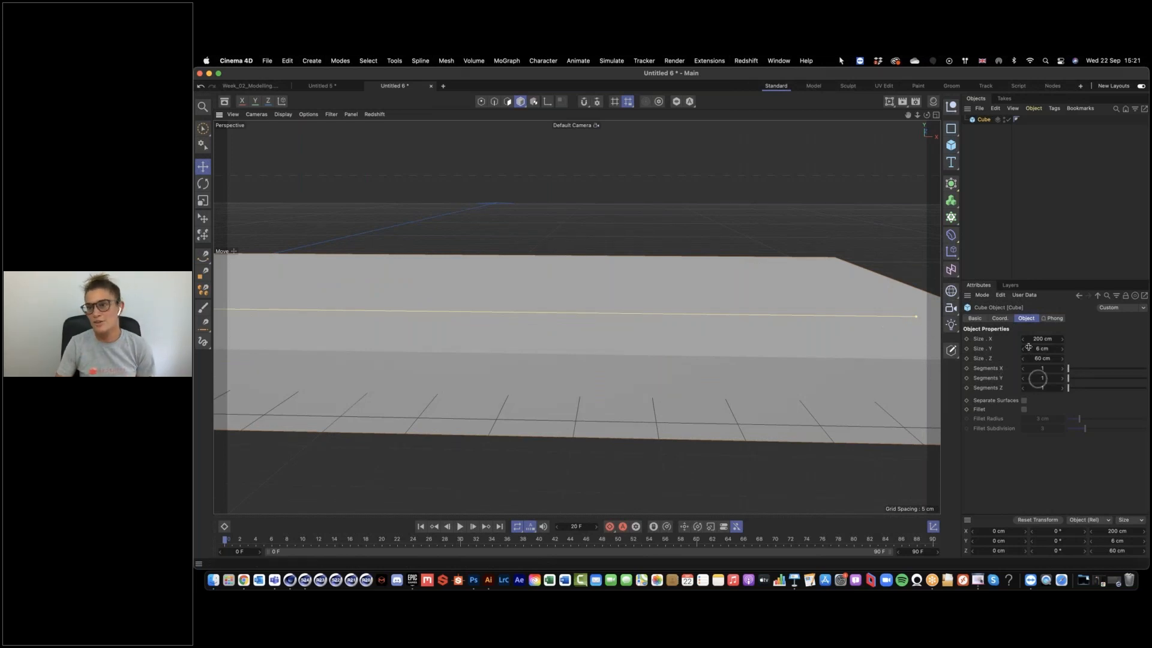
# Step: Enable the fillet on the shelf cube and set its fillet radius to 1 cm
pyautogui.click(1024, 409)
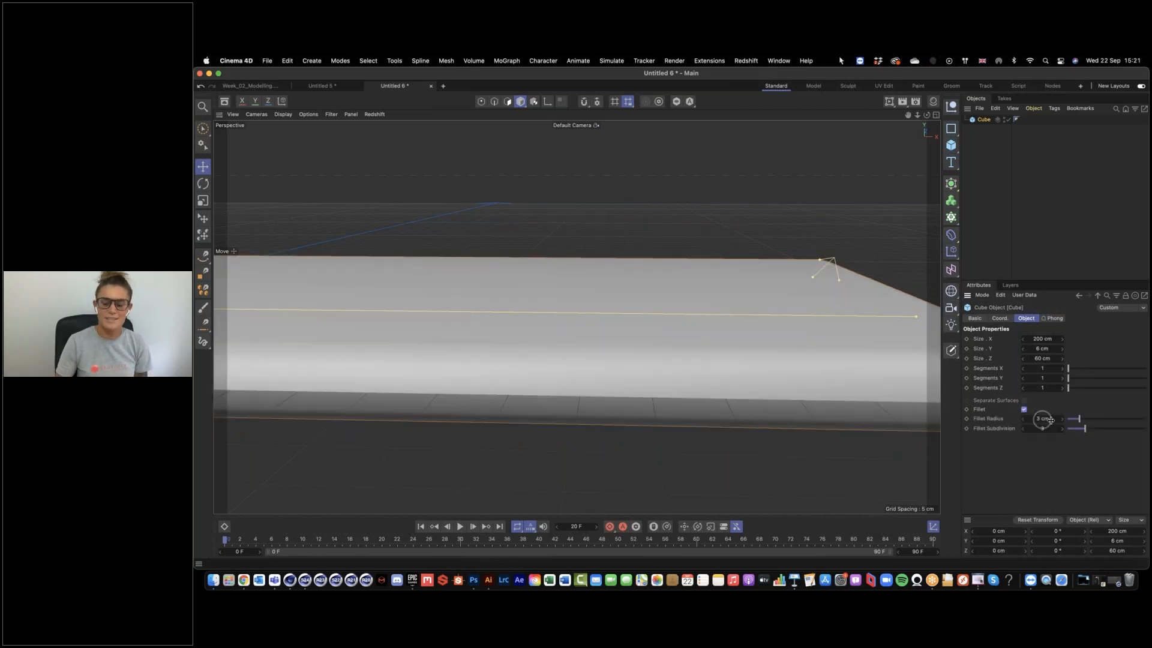
pyautogui.doubleClick(1051, 420)
pyautogui.write('1')
pyautogui.press('Return')
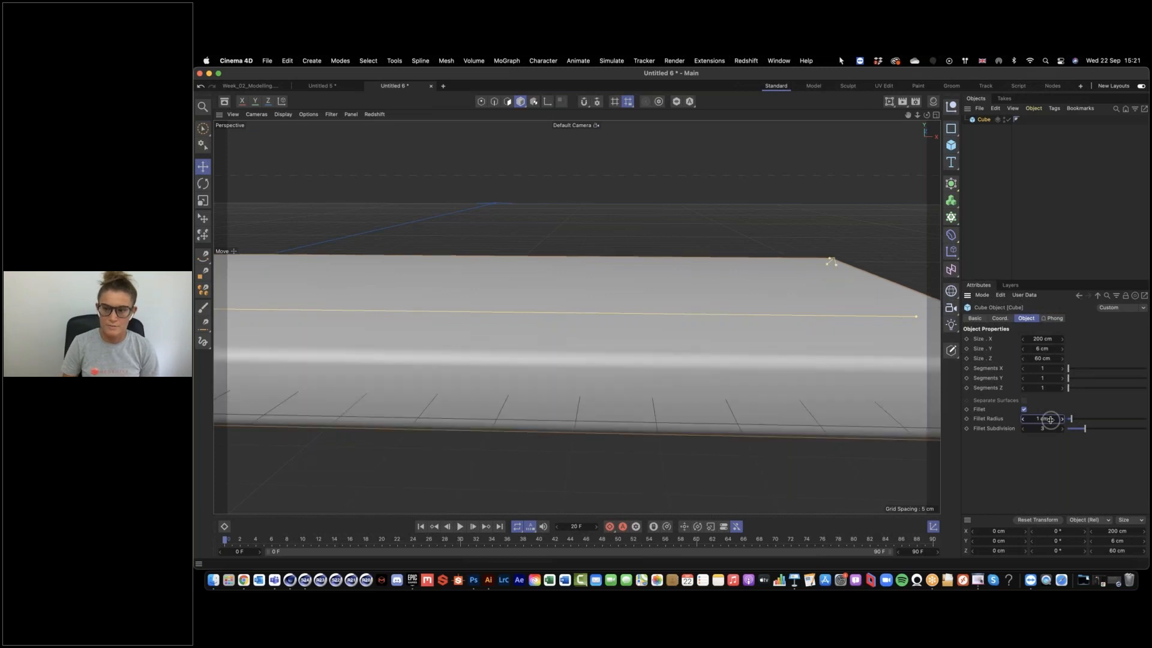
pyautogui.keyDown('alt'); pyautogui.moveTo(707, 330); pyautogui.dragTo(586, 316); pyautogui.keyUp('alt')
# Step: Set the shelf cube's fillet radius to 0.5 cm
pyautogui.doubleClick(1044, 418)
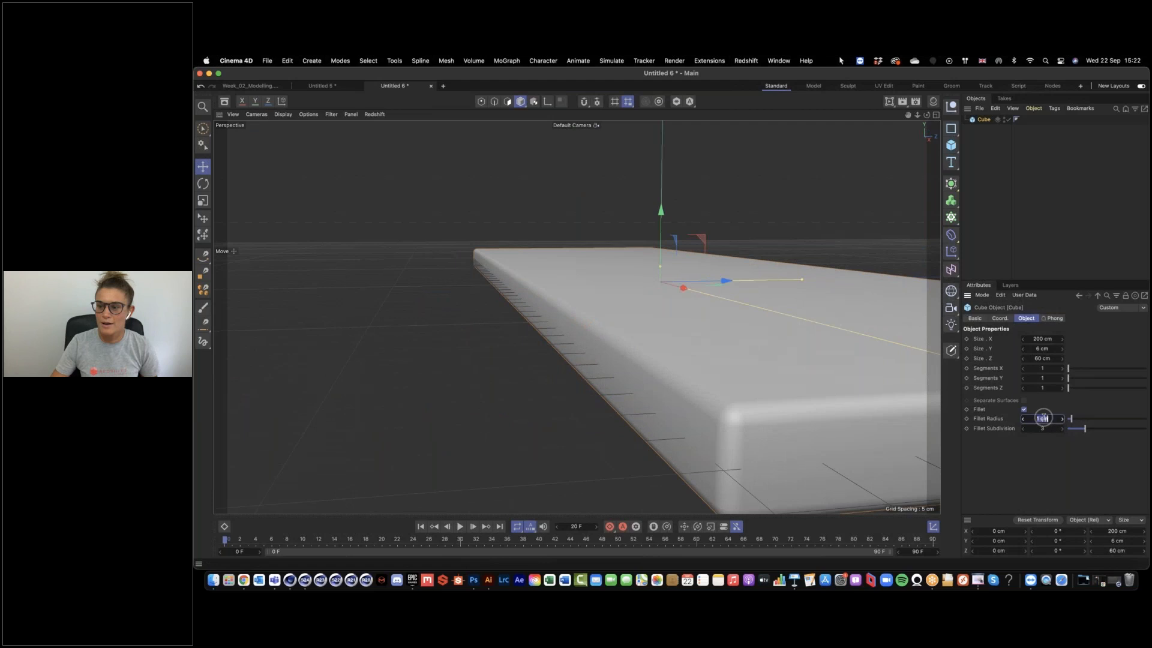
pyautogui.write('0.5')
pyautogui.press('Return')
pyautogui.keyDown('alt'); pyautogui.moveTo(630, 303); pyautogui.dragTo(673, 306); pyautogui.keyUp('alt')
pyautogui.keyDown('alt'); pyautogui.moveTo(673, 306); pyautogui.dragTo(628, 299, button='right'); pyautogui.keyUp('alt')
pyautogui.keyDown('alt'); pyautogui.moveTo(627, 300); pyautogui.dragTo(678, 334); pyautogui.keyUp('alt')
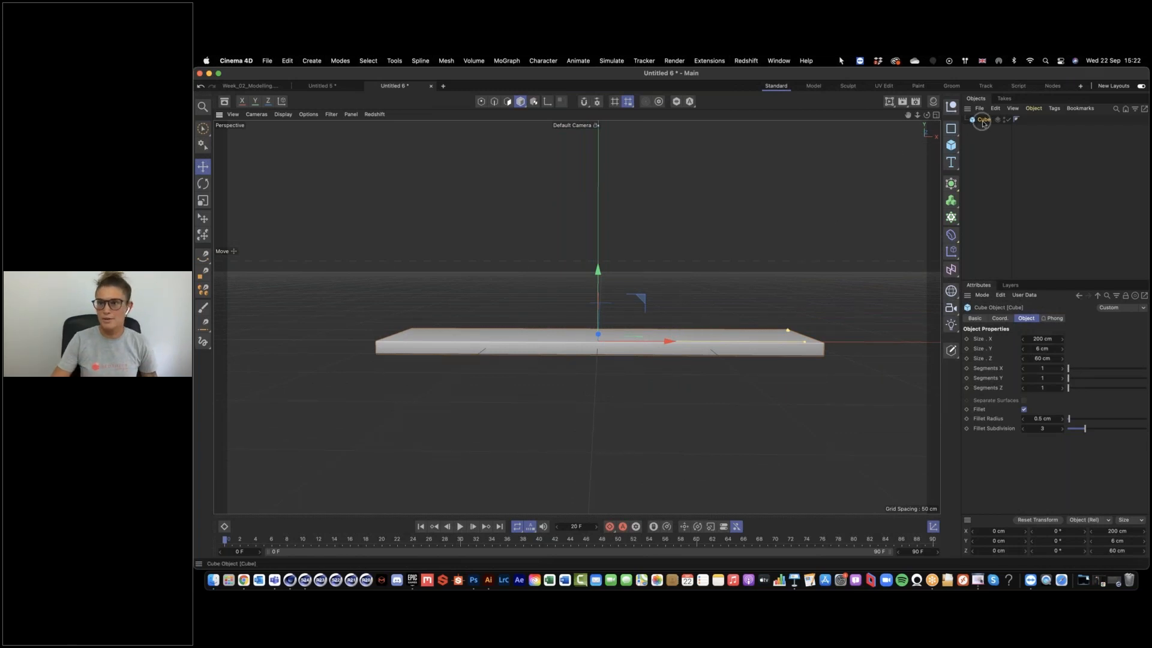
# Step: Try making a second shelf by duplicating the cube and raising the copy above the original
pyautogui.keyDown('ctrl'); pyautogui.moveTo(983, 121); pyautogui.dragTo(984, 127); pyautogui.keyUp('ctrl')
pyautogui.moveTo(598, 269); pyautogui.dragTo(607, 192)
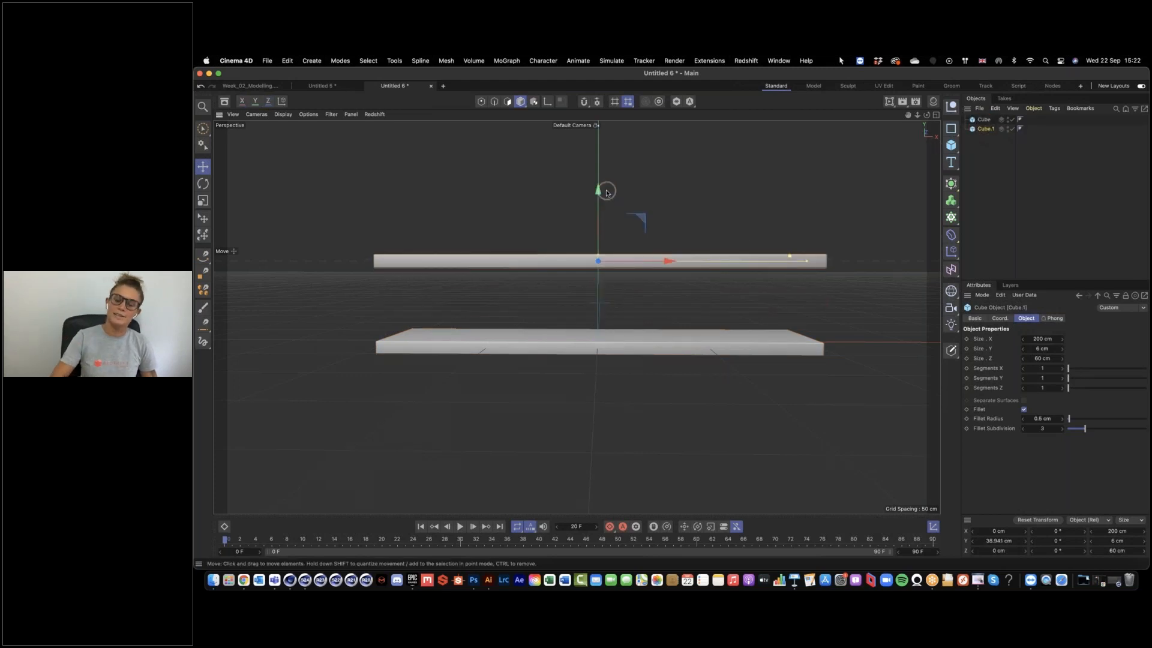
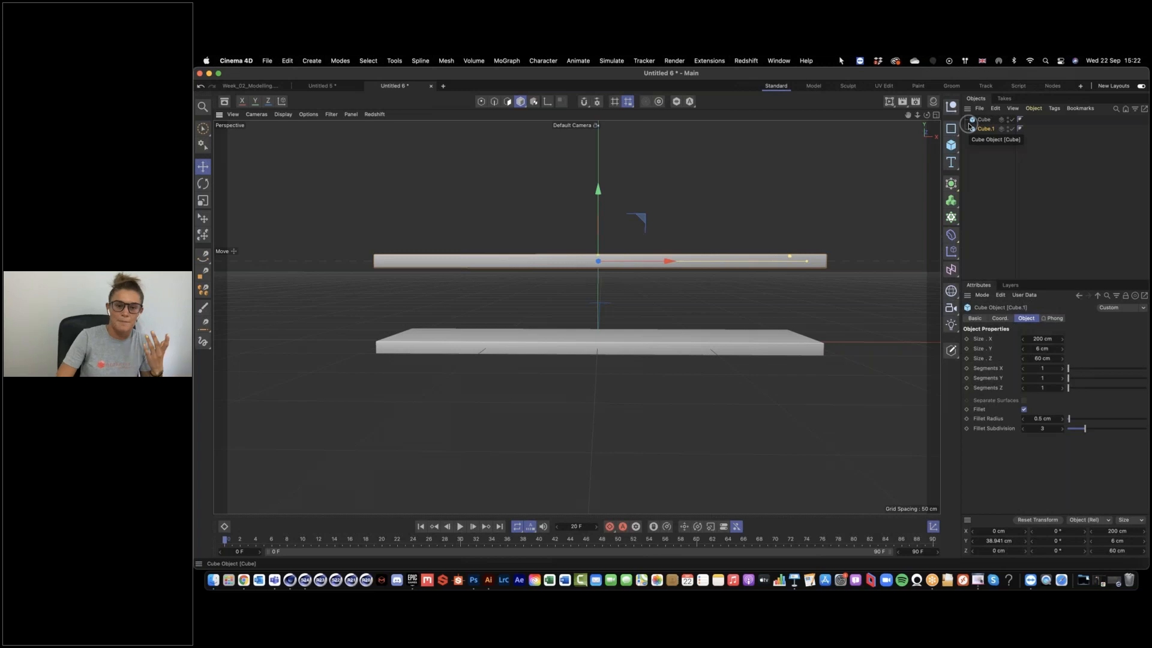
pyautogui.click(981, 121)
pyautogui.click(982, 129)
pyautogui.press('Delete')
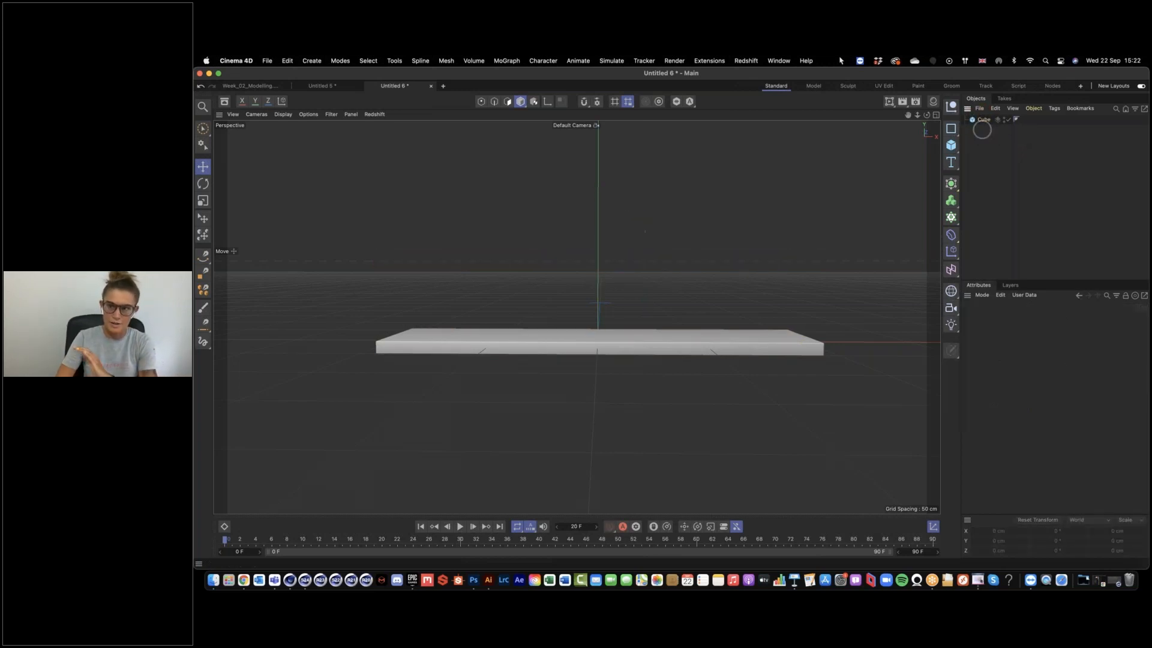
# Step: Create an Instance of the shelf cube and raise it to 50 cm on Y as the second shelf
pyautogui.click(982, 120)
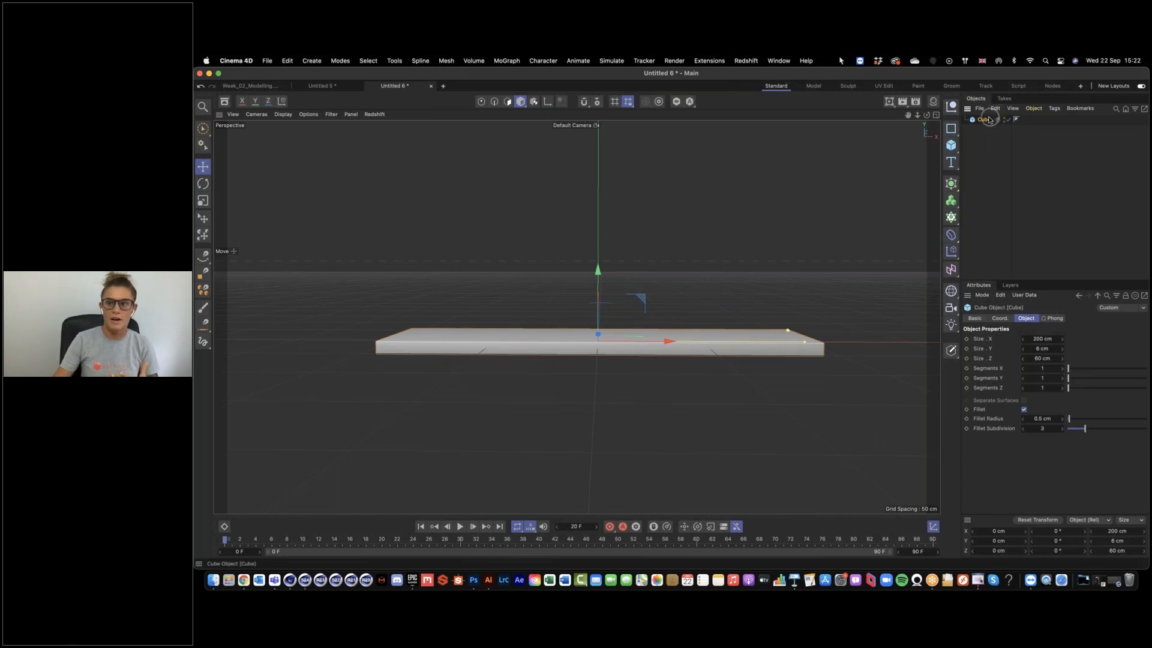
pyautogui.click(952, 185)
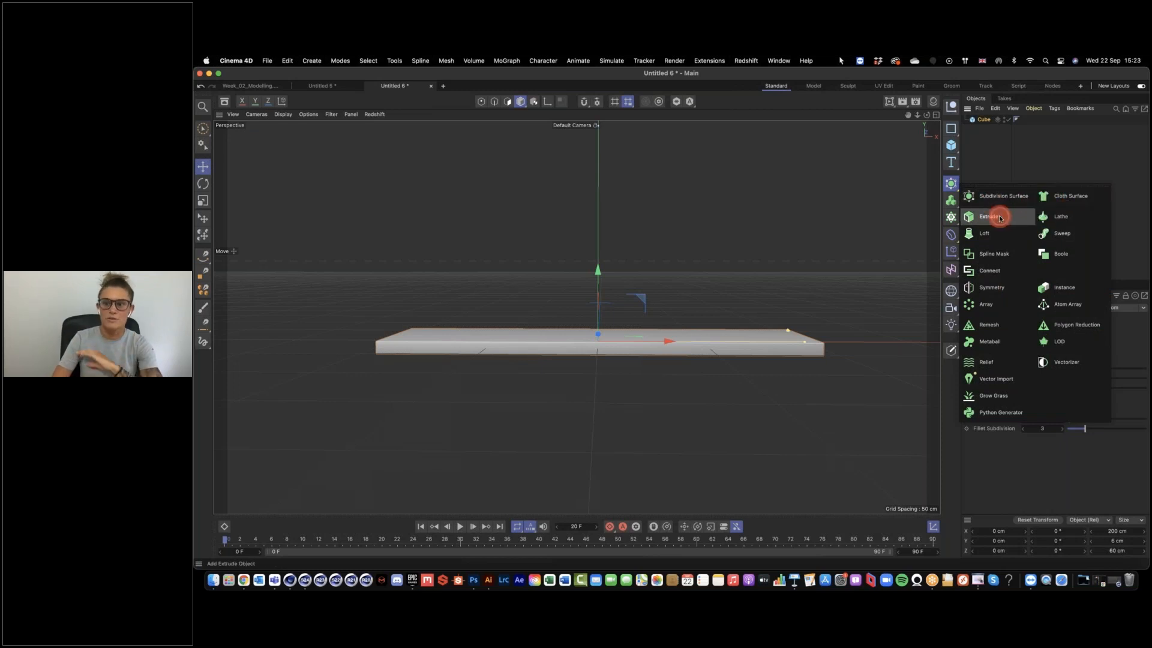
pyautogui.click(1070, 291)
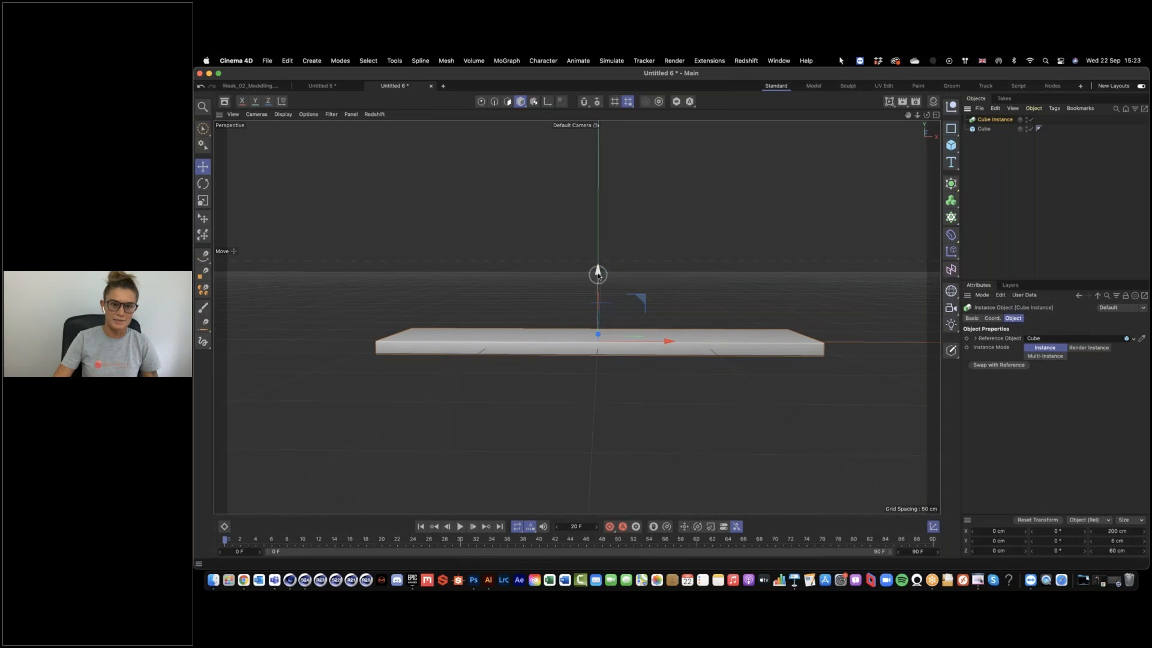
pyautogui.moveTo(598, 274); pyautogui.dragTo(599, 170)
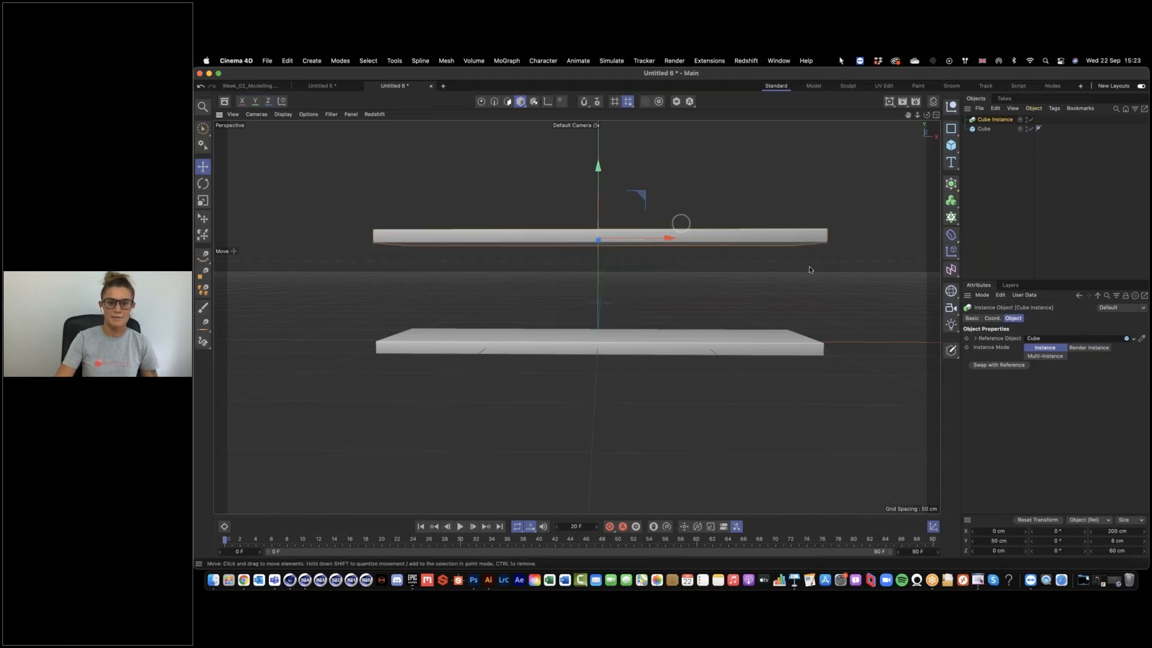
pyautogui.click(990, 185)
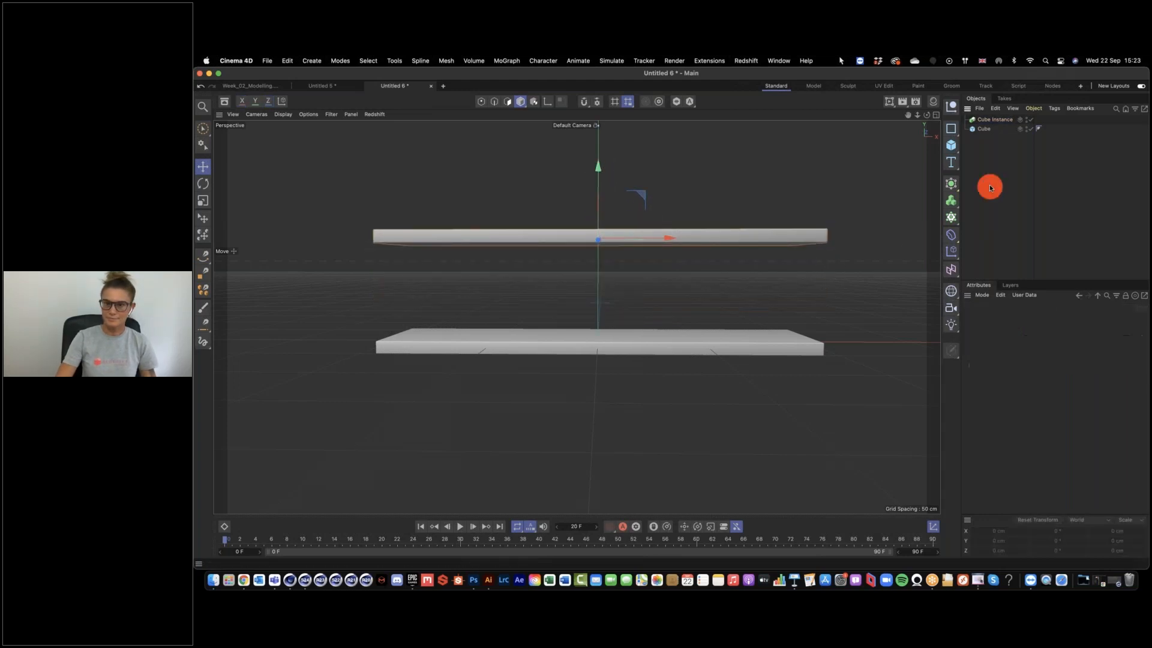
pyautogui.click(990, 121)
pyautogui.keyDown('alt'); pyautogui.moveTo(700, 303); pyautogui.dragTo(671, 351, button='right'); pyautogui.keyUp('alt')
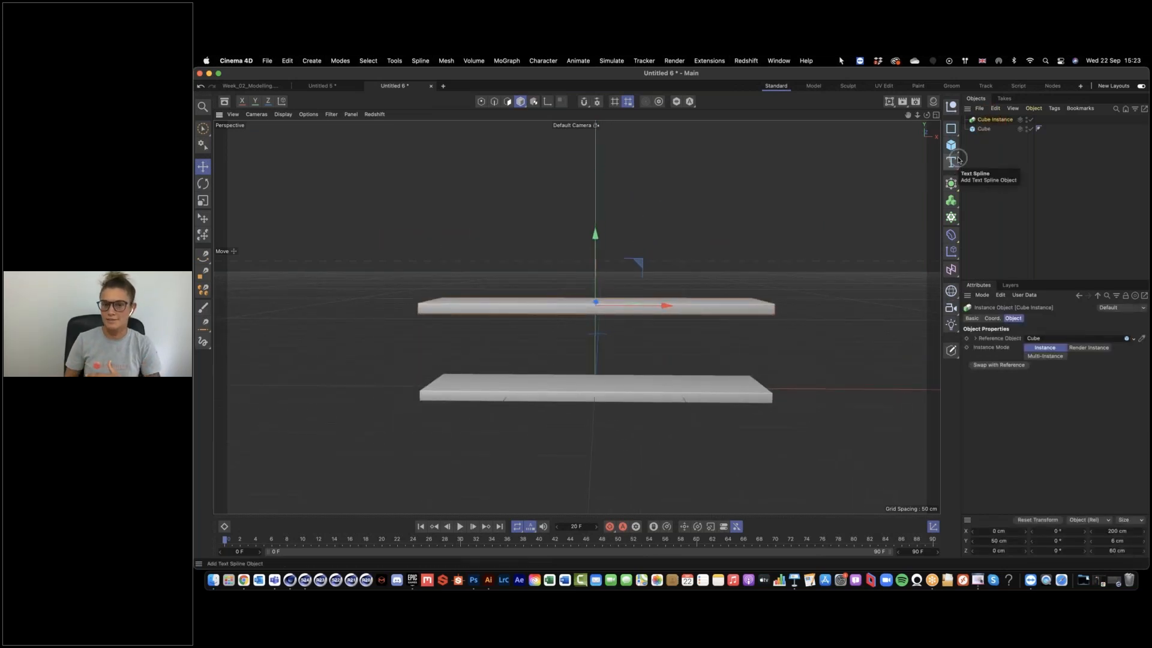
# Step: Duplicate the cube instance and raise the copy above the middle shelf as a third shelf
pyautogui.click(986, 120)
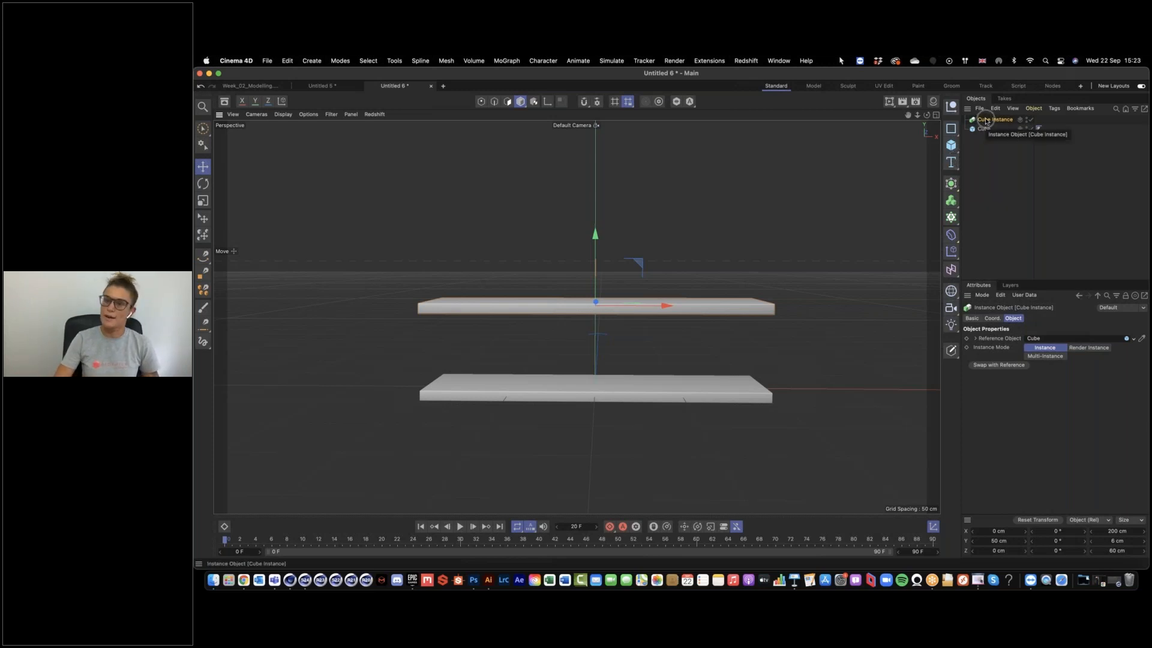
pyautogui.click(987, 119)
pyautogui.keyDown('ctrl'); pyautogui.moveTo(986, 118); pyautogui.dragTo(990, 116); pyautogui.keyUp('ctrl')
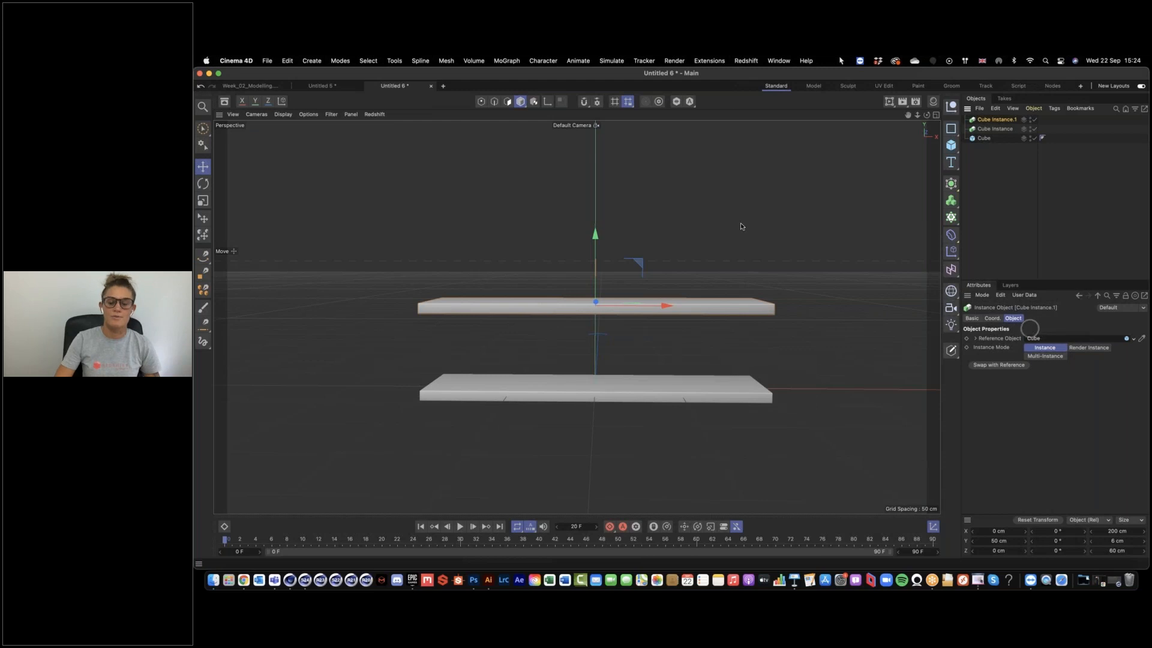
pyautogui.moveTo(596, 236); pyautogui.dragTo(598, 146)
pyautogui.click(645, 294)
pyautogui.keyDown('alt'); pyautogui.moveTo(622, 309); pyautogui.dragTo(643, 327); pyautogui.keyUp('alt')
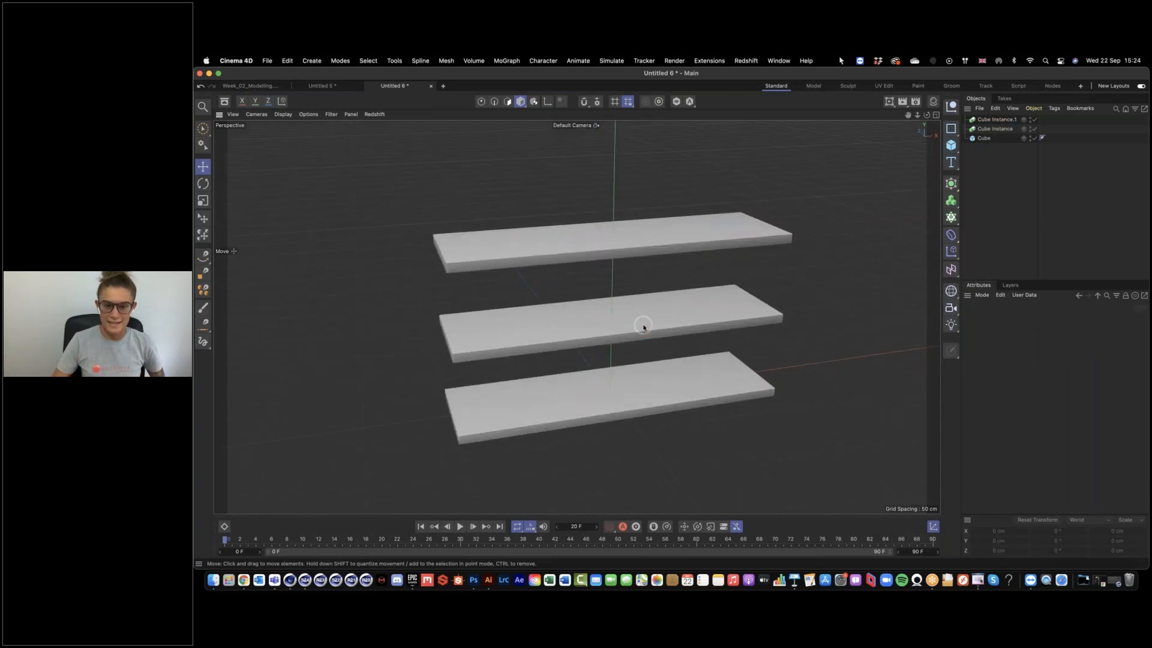
# Step: Try a Z size of 40 cm on the original shelf cube, and restore it to 60 cm
pyautogui.click(985, 139)
pyautogui.click(1042, 358)
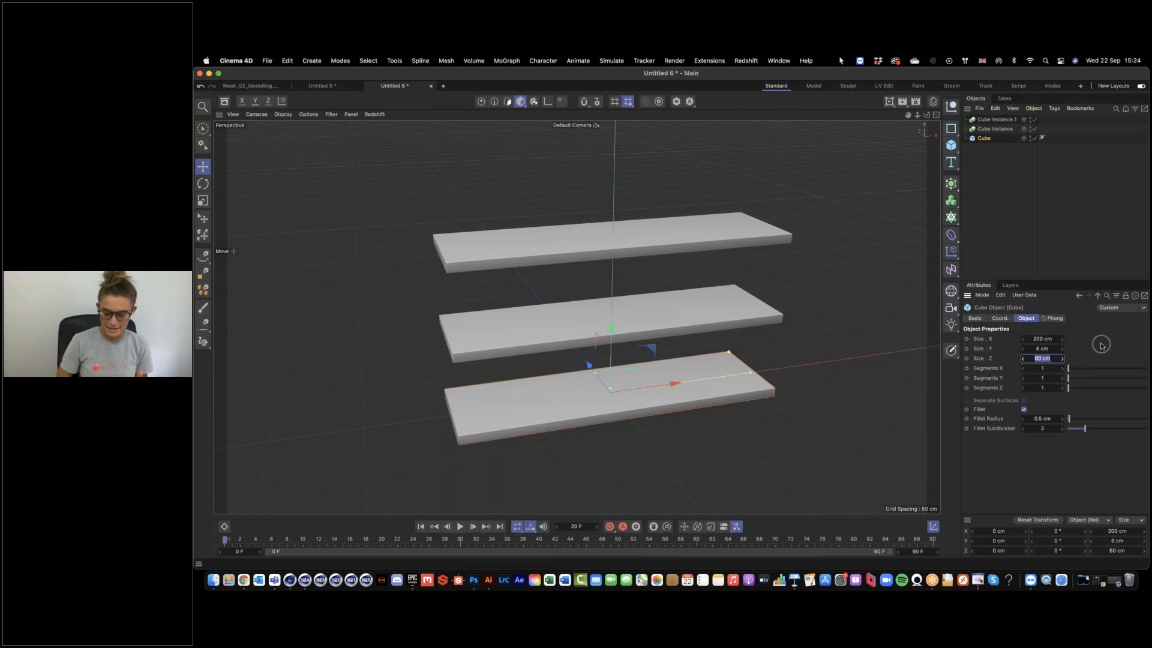
pyautogui.write('4')
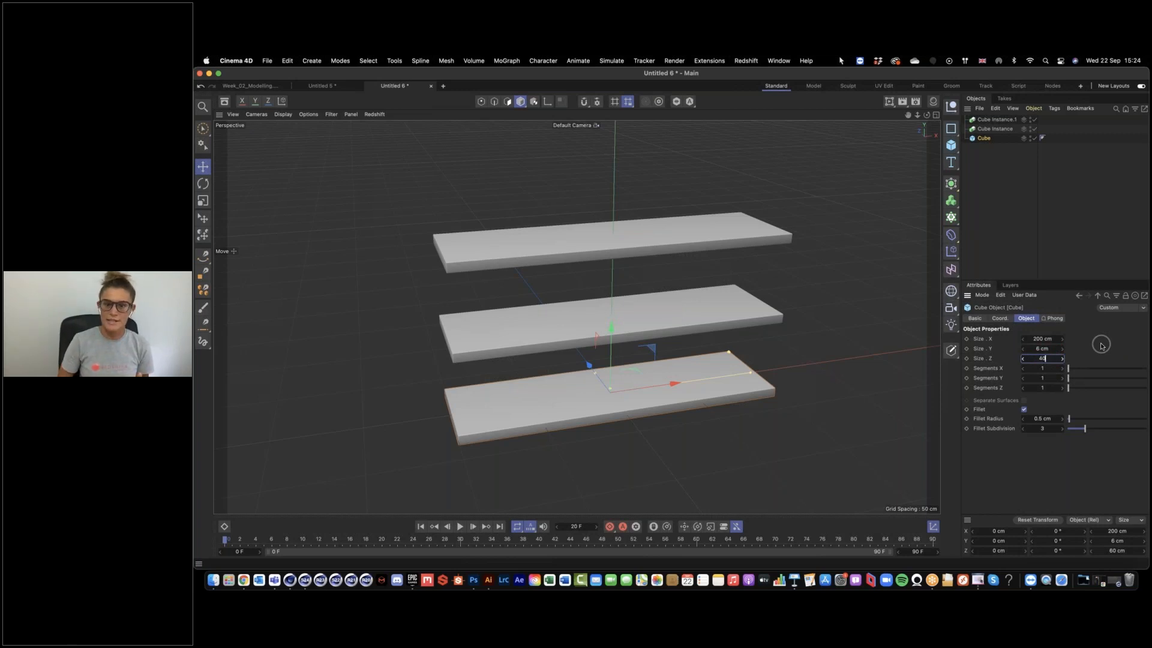
pyautogui.press('Return')
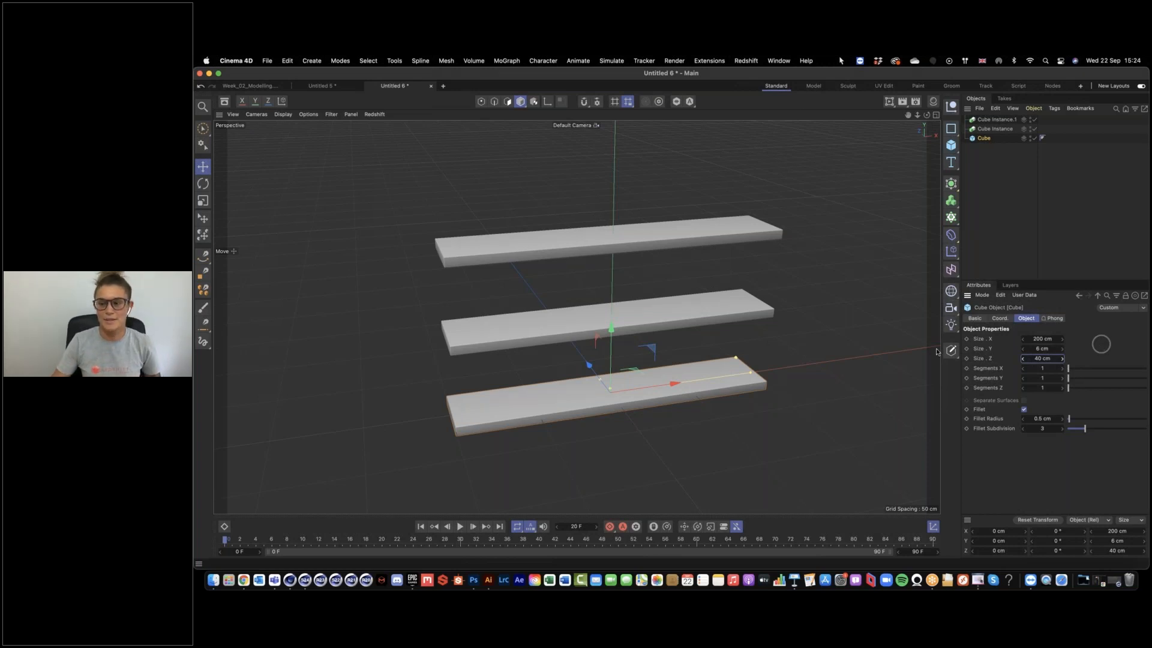
pyautogui.moveTo(1048, 361); pyautogui.dragTo(1051, 361)
pyautogui.write('60')
pyautogui.press('Return')
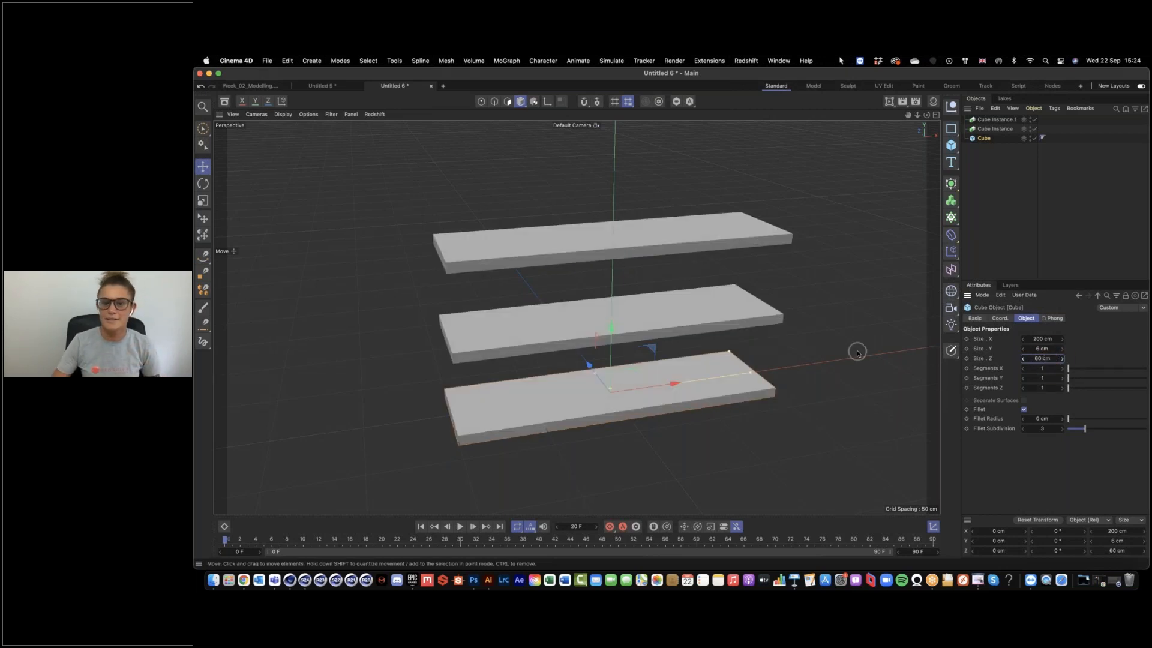
pyautogui.click(672, 324)
pyautogui.keyDown('alt'); pyautogui.moveTo(666, 322); pyautogui.dragTo(651, 302); pyautogui.keyUp('alt')
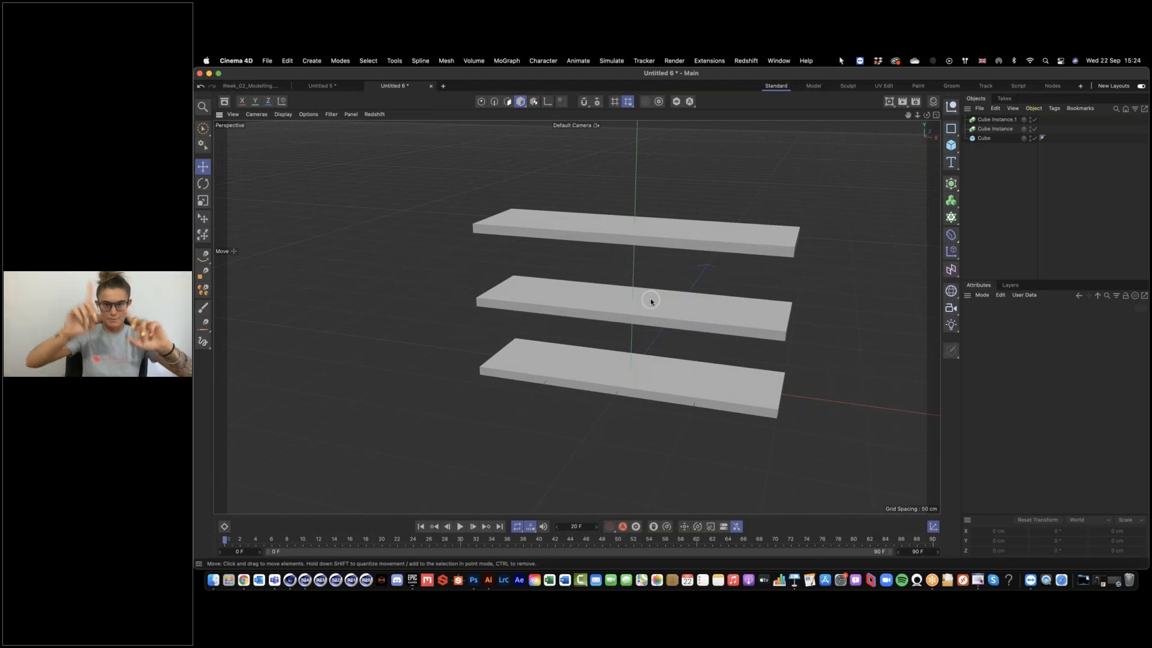
# Step: Add a new cube as an upright post, sized 5 cm in X, 150 cm in Y and 5 cm in Z
pyautogui.click(951, 144)
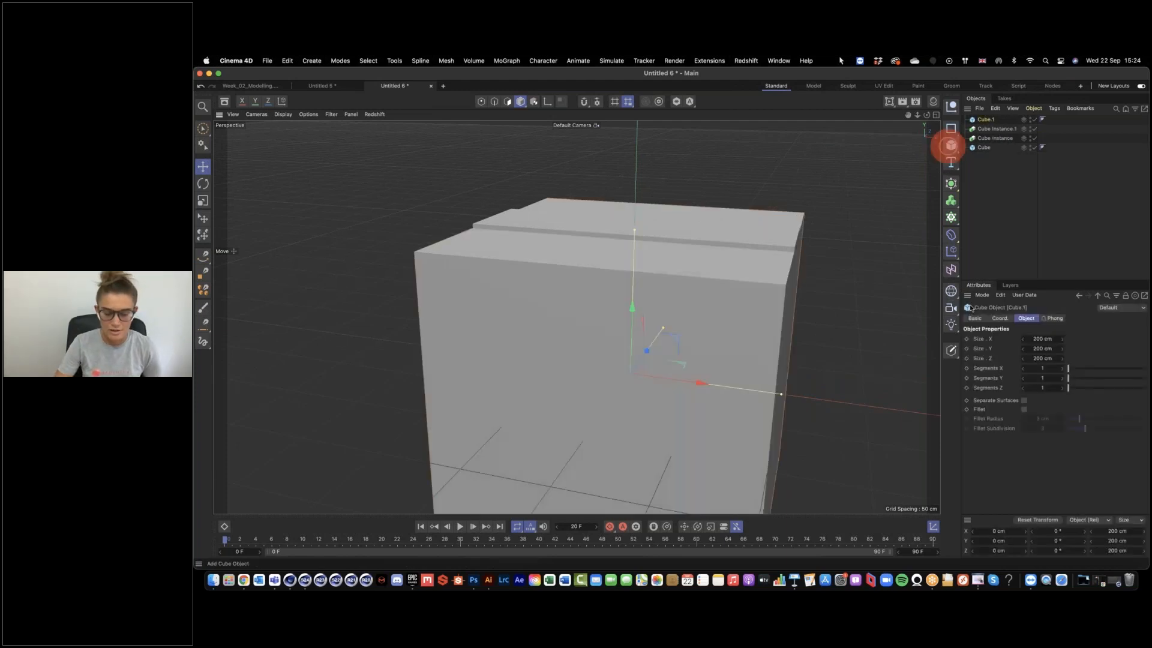
pyautogui.keyDown('alt'); pyautogui.moveTo(756, 393); pyautogui.dragTo(750, 313, button='middle'); pyautogui.keyUp('alt')
pyautogui.click(1044, 339)
pyautogui.write('5')
pyautogui.press('Tab')
pyautogui.write('150')
pyautogui.press('Tab')
pyautogui.write('5')
pyautogui.press('Return')
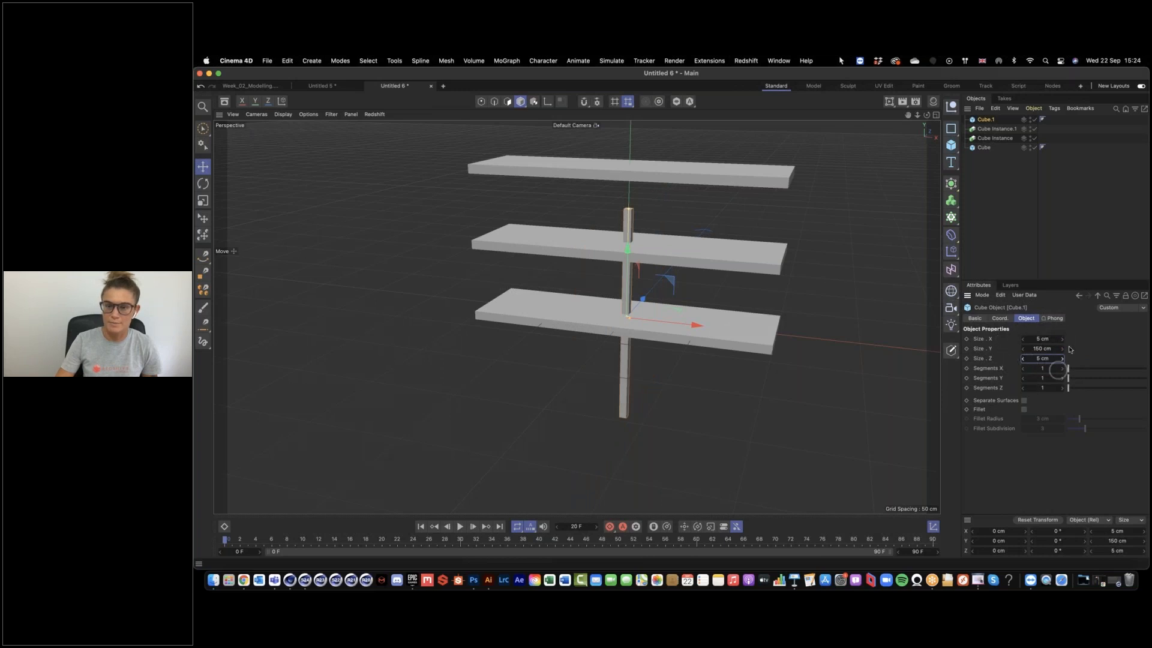
# Step: Raise the post to 50 cm on Y and shift it behind the shelves to 35 cm on Z
pyautogui.keyDown('alt'); pyautogui.moveTo(654, 258); pyautogui.dragTo(679, 234); pyautogui.keyUp('alt')
pyautogui.moveTo(610, 271); pyautogui.dragTo(609, 193)
pyautogui.click(660, 243)
pyautogui.keyDown('alt'); pyautogui.moveTo(639, 263); pyautogui.dragTo(779, 255); pyautogui.keyUp('alt')
pyautogui.click(637, 248)
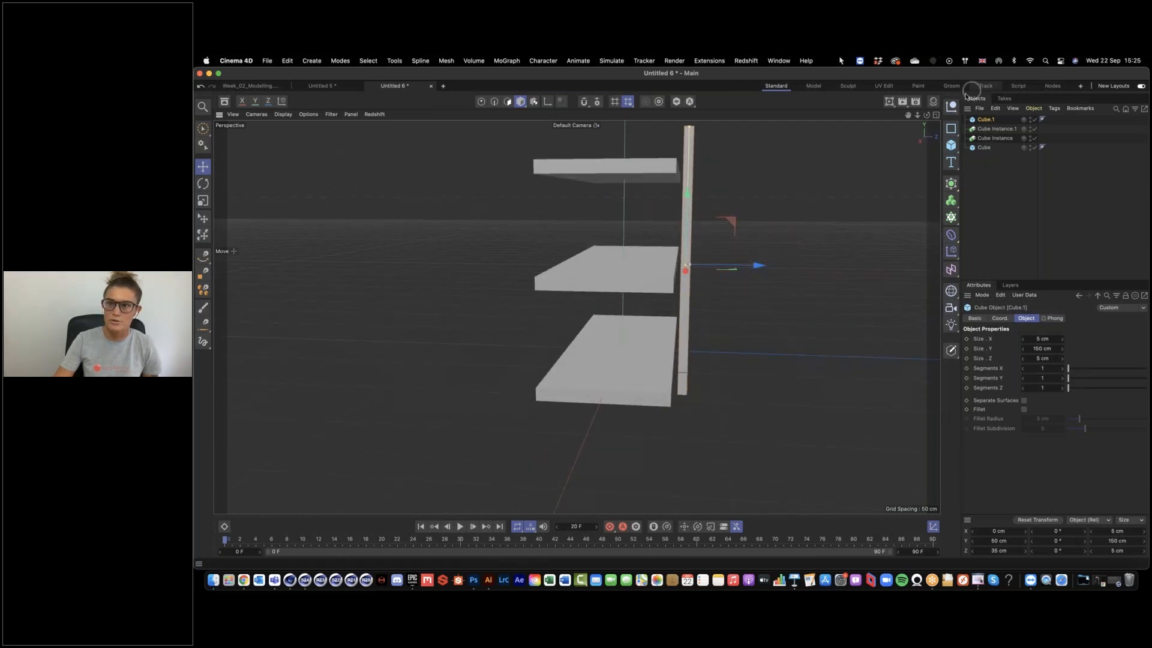
# Step: Align the post flush with the shelves' back edge in the top view, at 32.5 cm on Z
pyautogui.click(937, 114)
pyautogui.keyDown('alt'); pyautogui.moveTo(763, 238); pyautogui.dragTo(808, 229, button='right'); pyautogui.keyUp('alt')
pyautogui.keyDown('alt'); pyautogui.moveTo(749, 214); pyautogui.dragTo(778, 247, button='middle'); pyautogui.keyUp('alt')
pyautogui.keyDown('alt'); pyautogui.moveTo(752, 213); pyautogui.dragTo(767, 160, button='right'); pyautogui.keyUp('alt')
pyautogui.moveTo(753, 144); pyautogui.dragTo(753, 148)
pyautogui.click(775, 216)
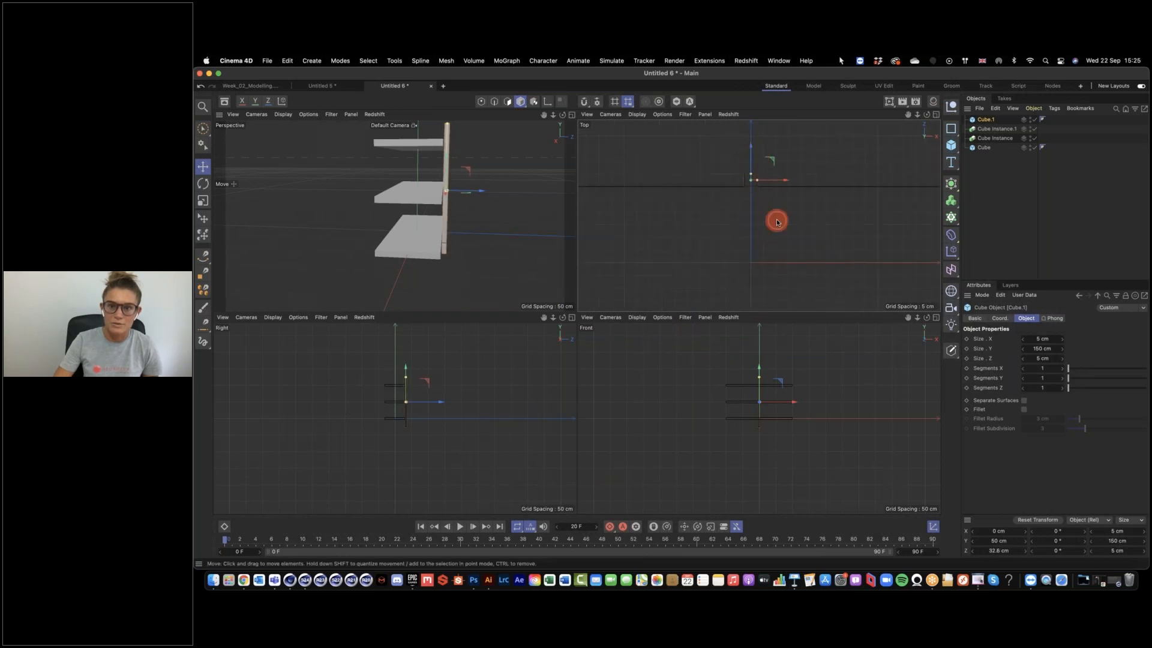
pyautogui.click(571, 115)
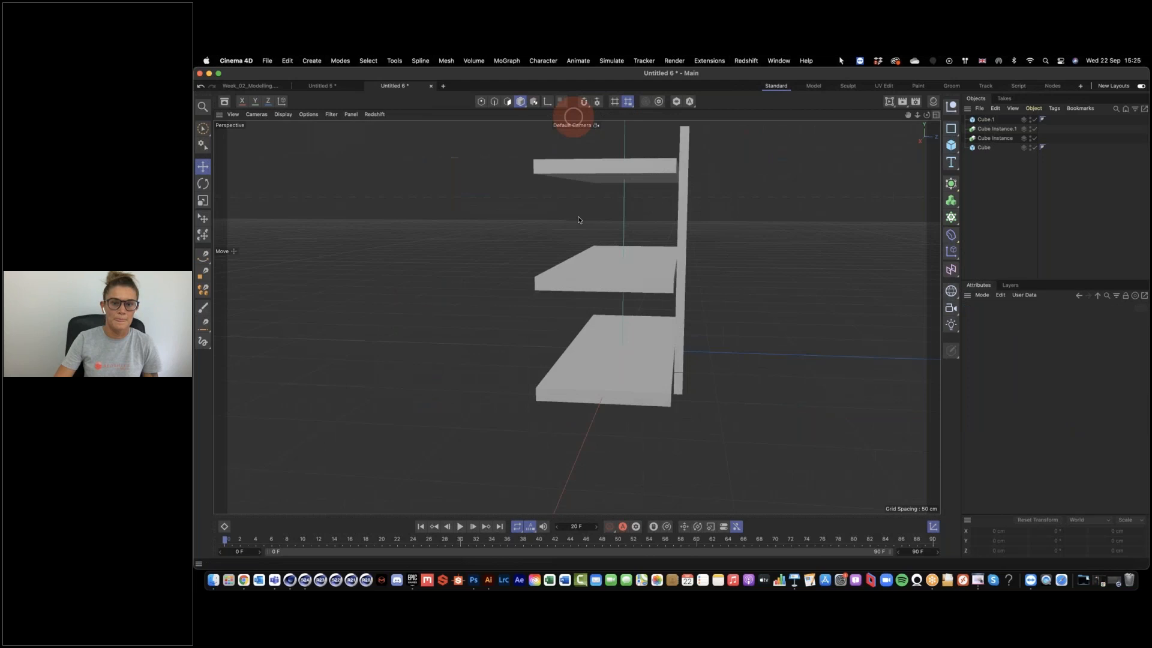
# Step: Nest the post under a new Symmetry object and offset it along X to mirror it near both shelf ends
pyautogui.keyDown('alt'); pyautogui.moveTo(596, 255); pyautogui.dragTo(733, 253); pyautogui.keyUp('alt')
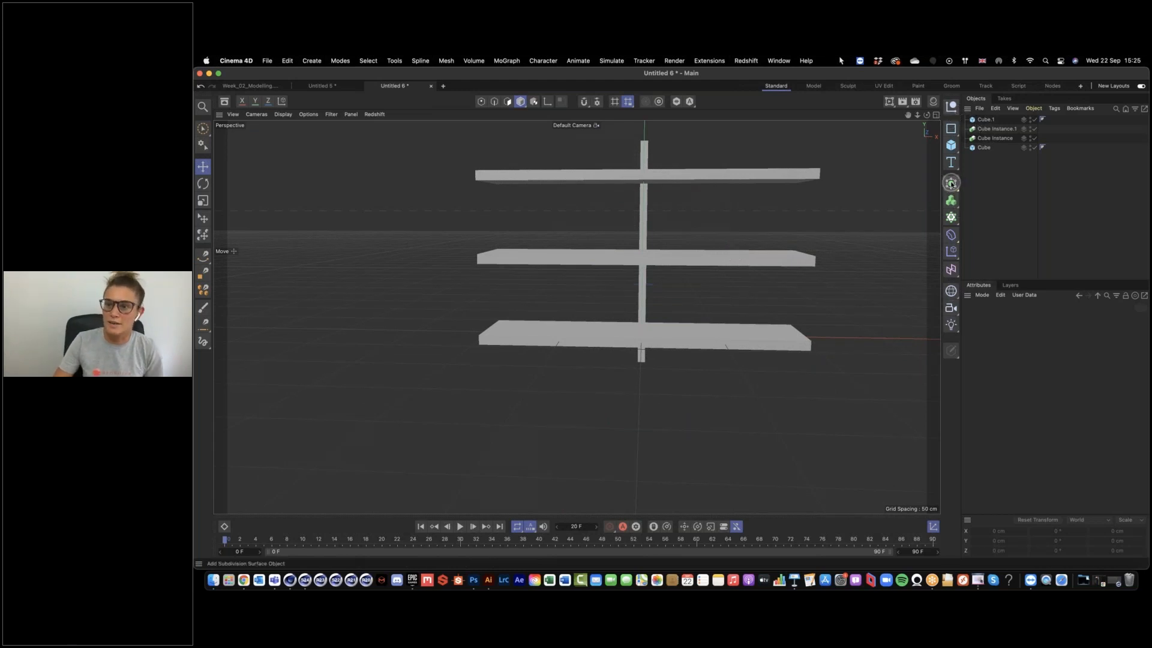
pyautogui.moveTo(951, 184); pyautogui.dragTo(993, 287)
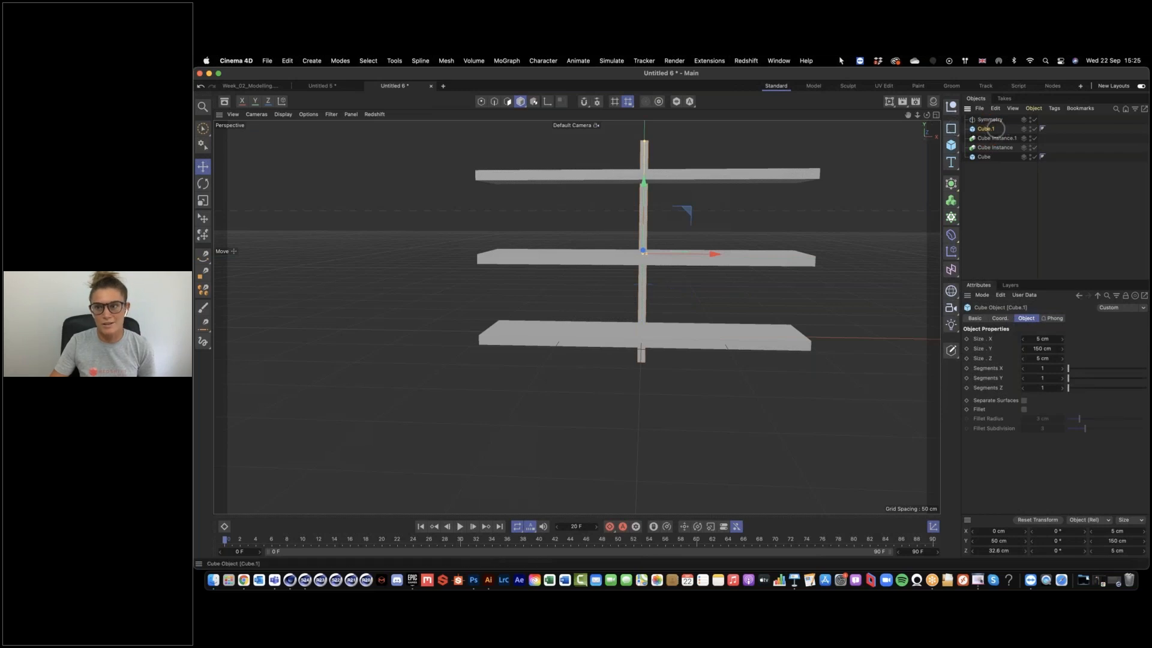
pyautogui.click(986, 131)
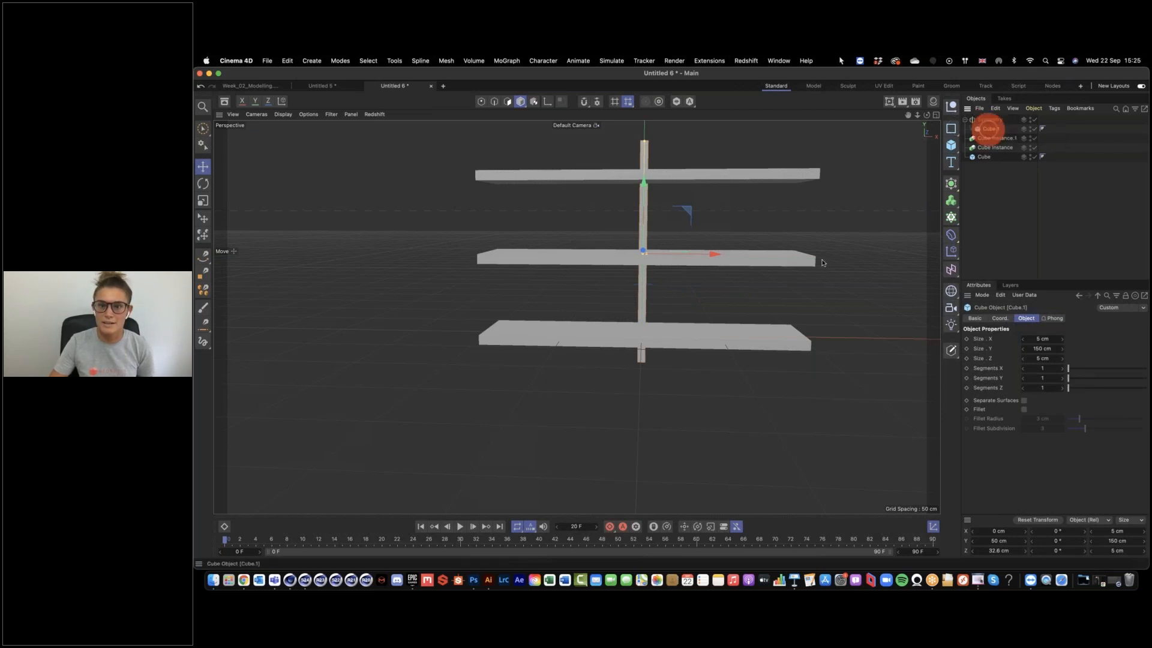
pyautogui.moveTo(713, 256); pyautogui.dragTo(672, 285)
pyautogui.click(983, 208)
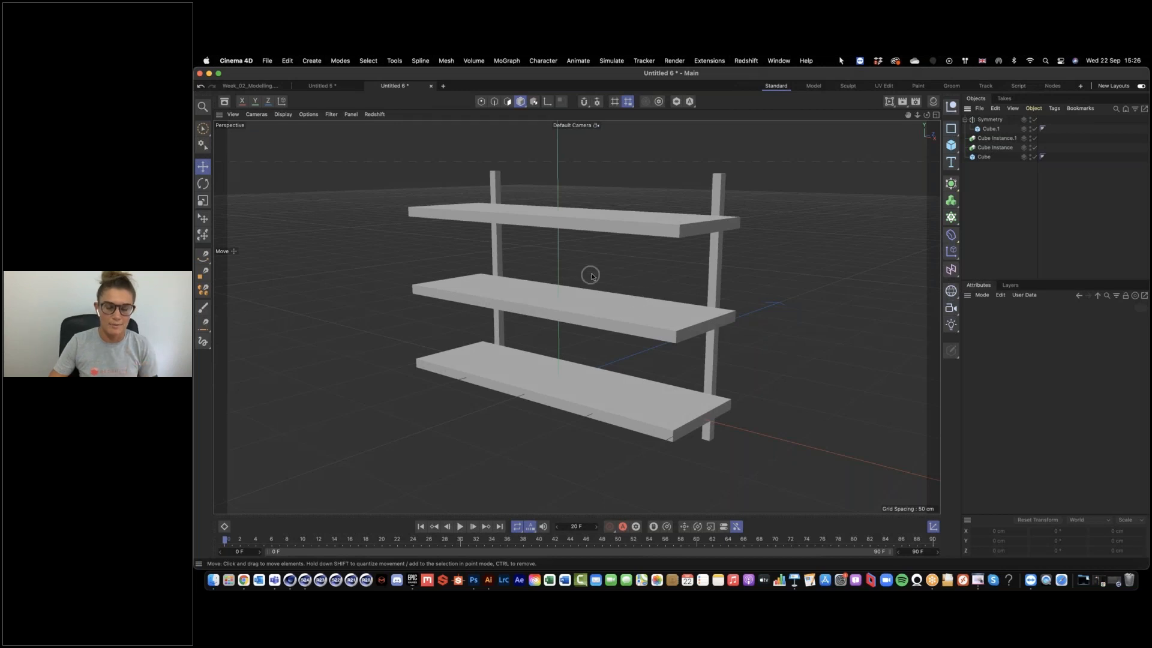
# Step: Compare with the Week_02_Modelling scene, then group the cube, both cube instances and the Symmetry under one null named Shelf
pyautogui.click(258, 86)
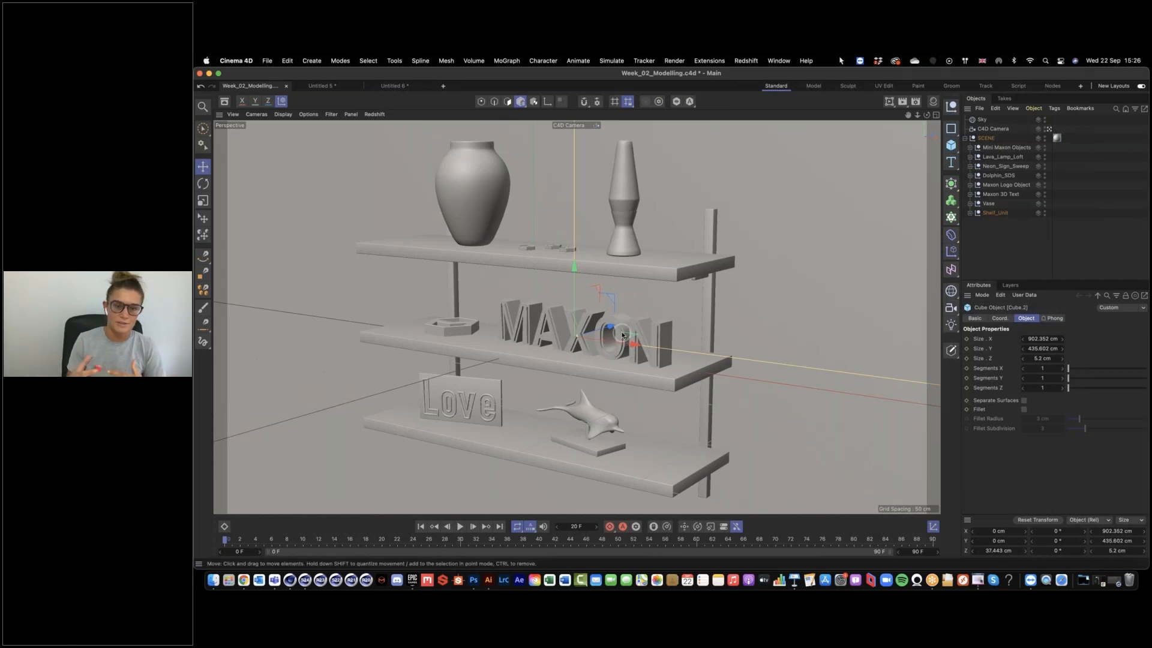
pyautogui.click(394, 85)
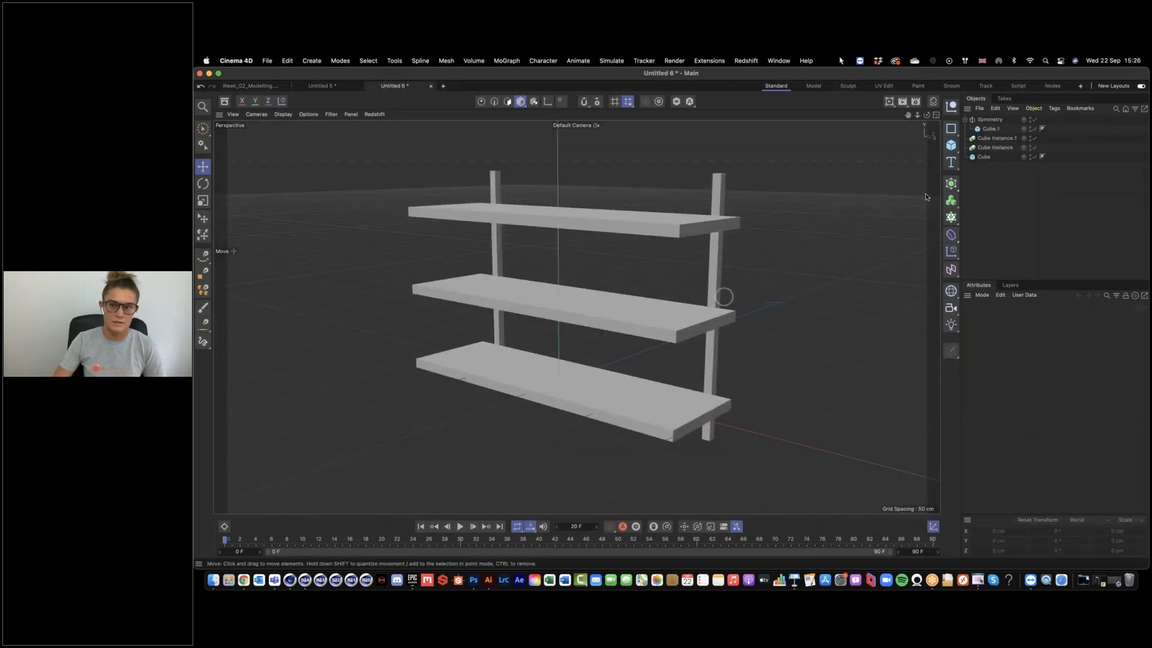
pyautogui.moveTo(988, 193); pyautogui.dragTo(987, 102)
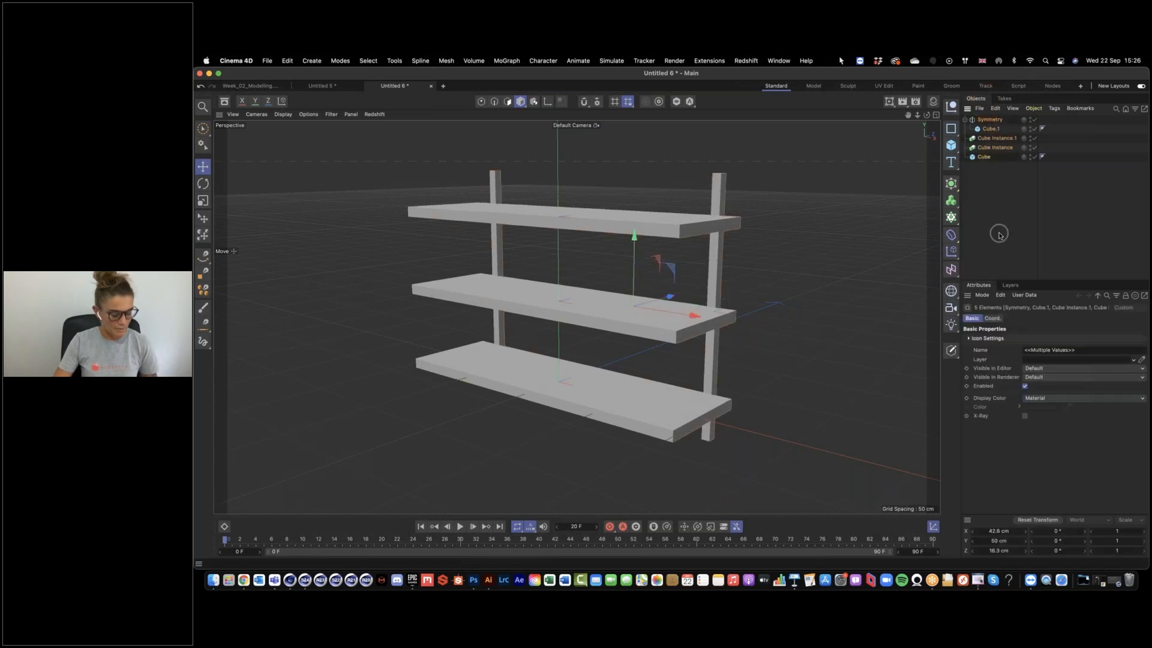
pyautogui.hotkey('alt', 'g')
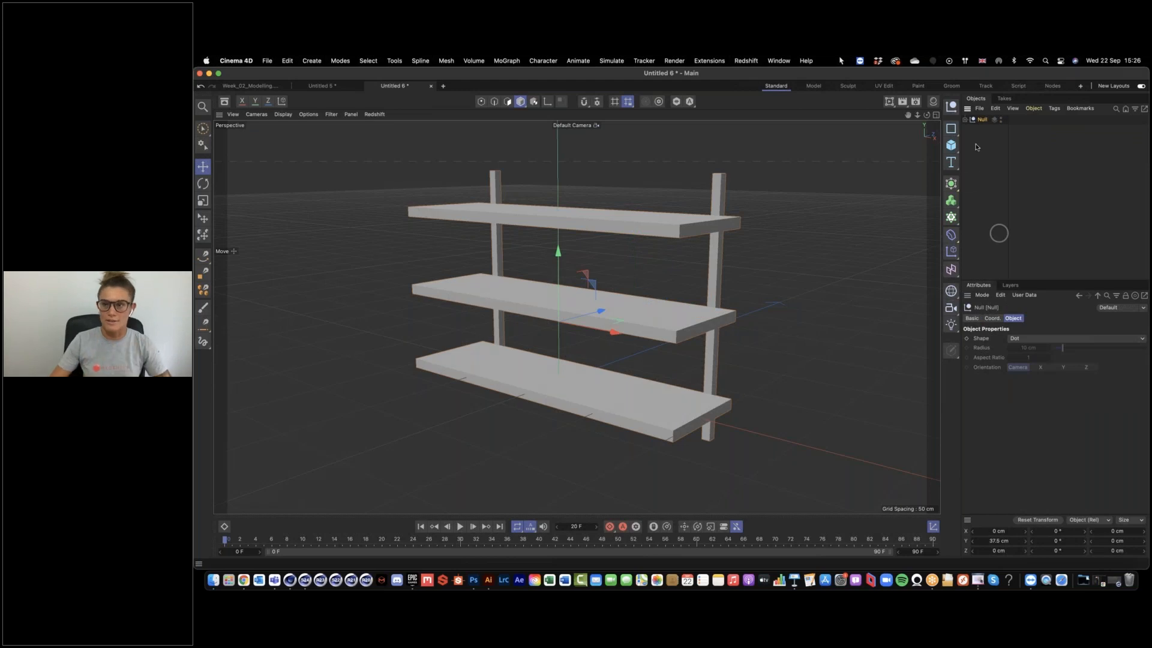
pyautogui.doubleClick(982, 121)
pyautogui.write('Shelf')
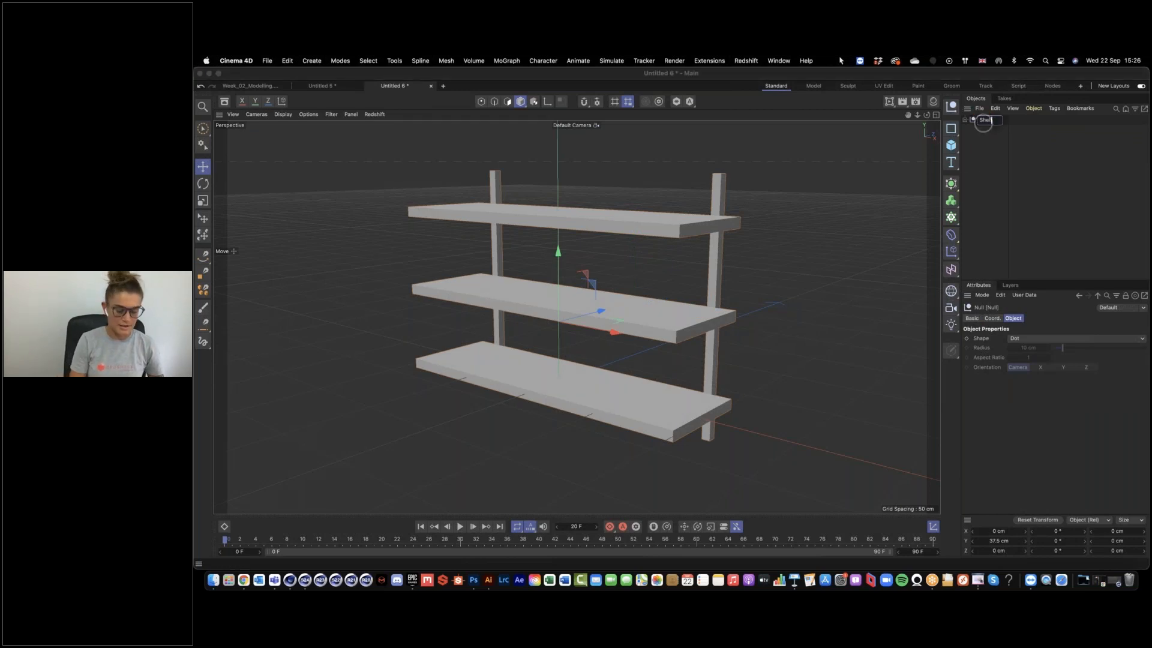
pyautogui.click(977, 141)
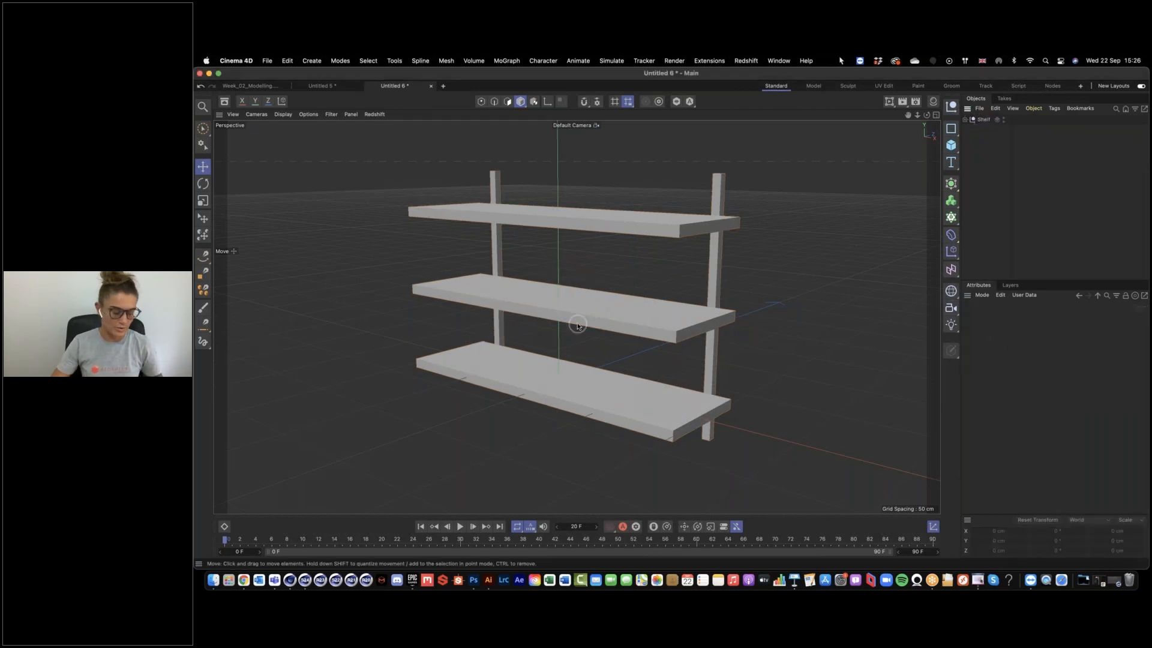
# Step: Create an instance of the Shelf group and move it beside the original, to about -198 cm on X
pyautogui.keyDown('alt'); pyautogui.moveTo(565, 328); pyautogui.dragTo(611, 327); pyautogui.keyUp('alt')
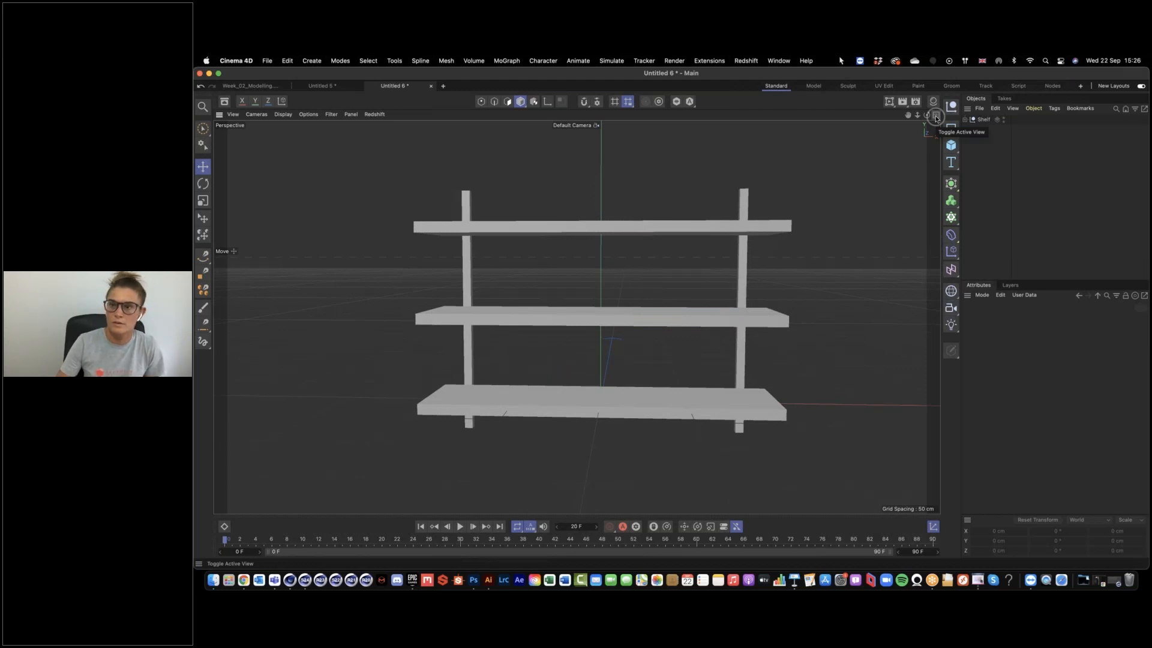
pyautogui.click(964, 119)
pyautogui.click(983, 119)
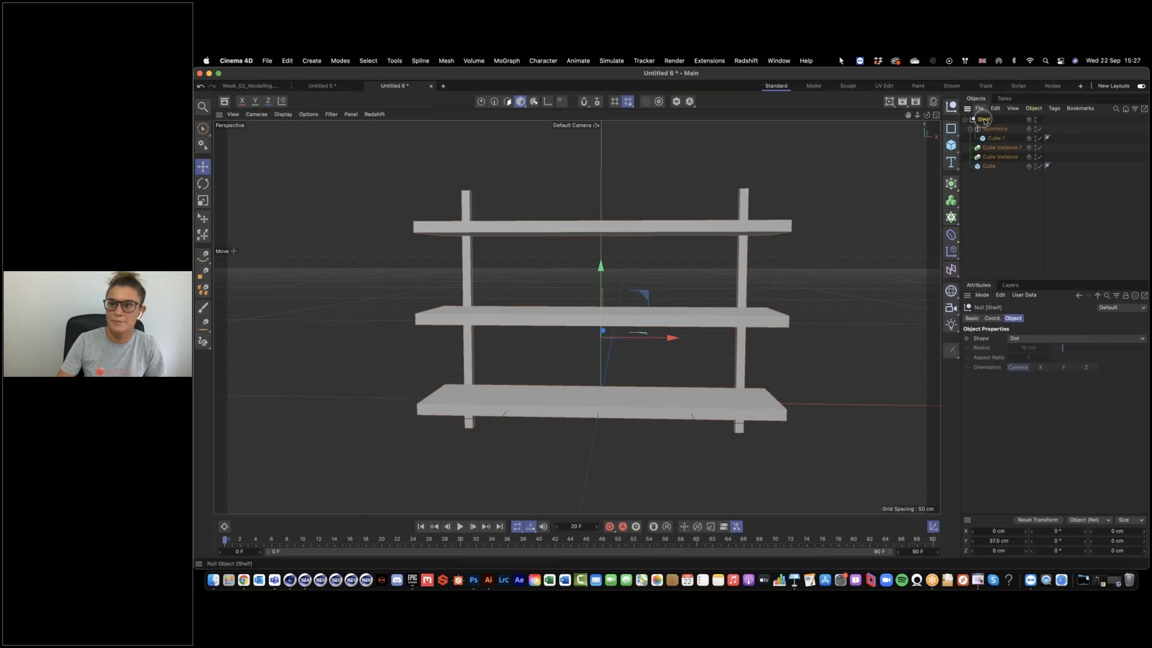
pyautogui.moveTo(951, 183); pyautogui.dragTo(1047, 288)
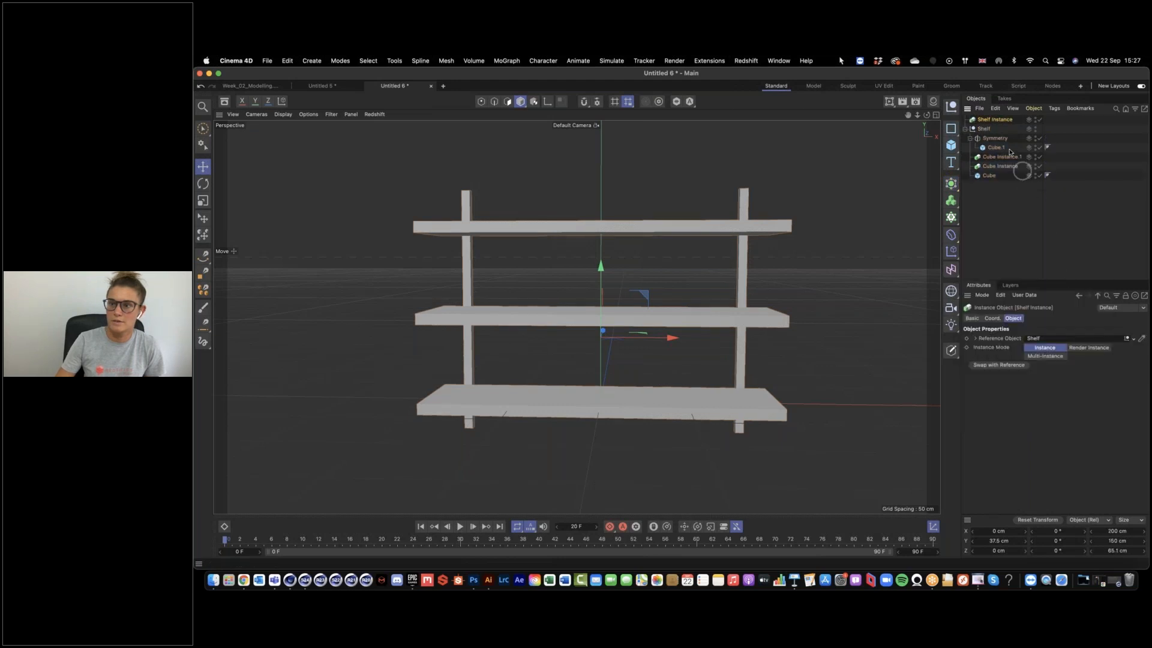
pyautogui.moveTo(673, 339); pyautogui.dragTo(345, 315)
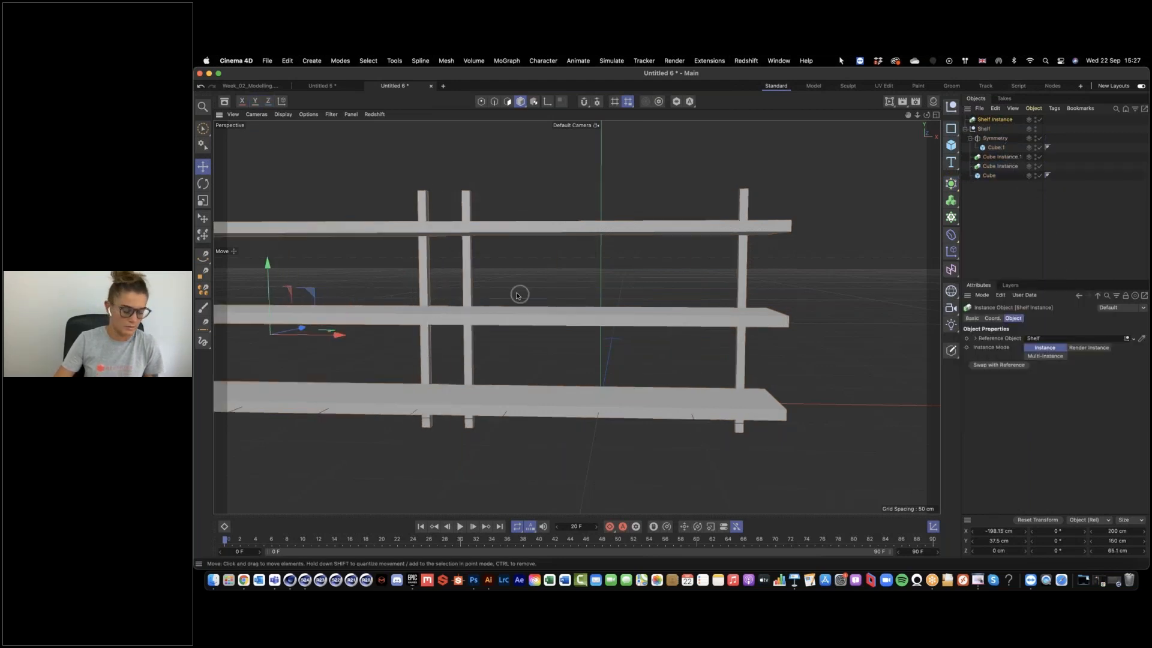
pyautogui.scroll(-10, 516, 290)
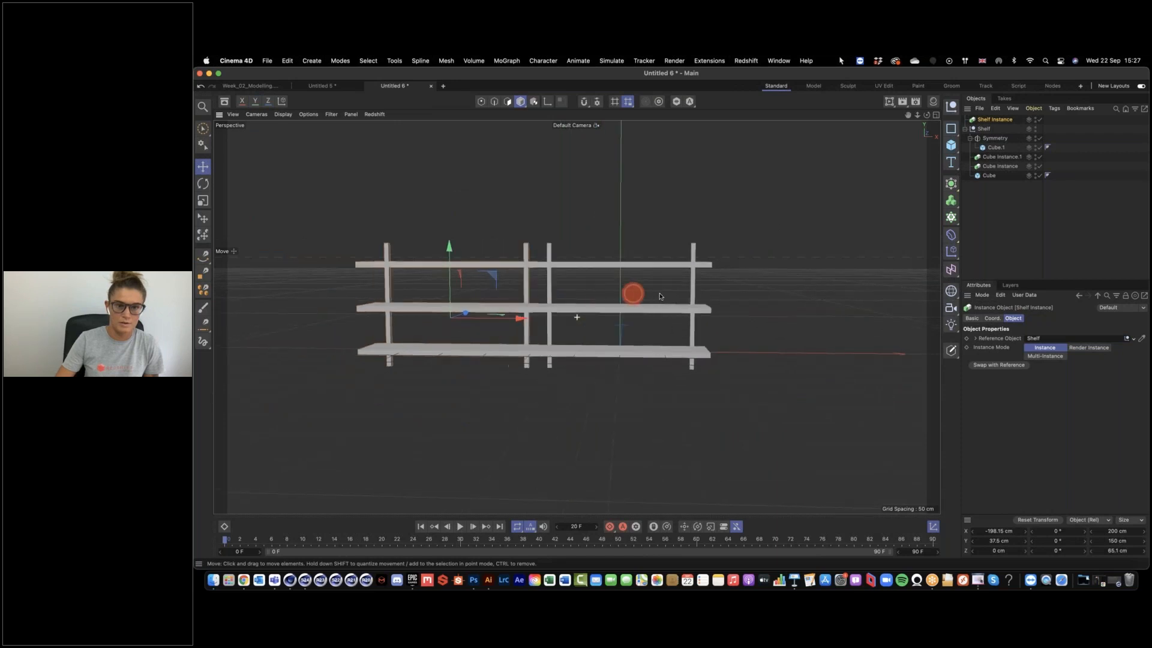
pyautogui.keyDown('alt'); pyautogui.moveTo(660, 297); pyautogui.dragTo(676, 296, button='middle'); pyautogui.keyUp('alt')
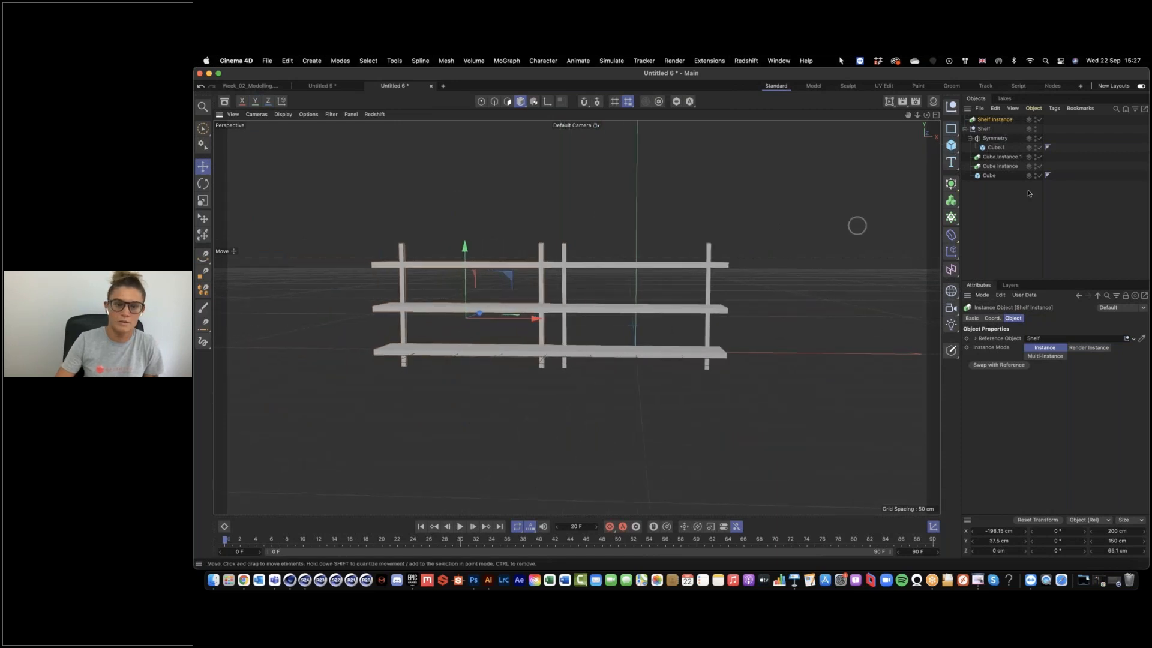
# Step: Try a different X size on the original bottom shelf cube, undo it along with the instance's move, and delete the shelf instance
pyautogui.click(988, 175)
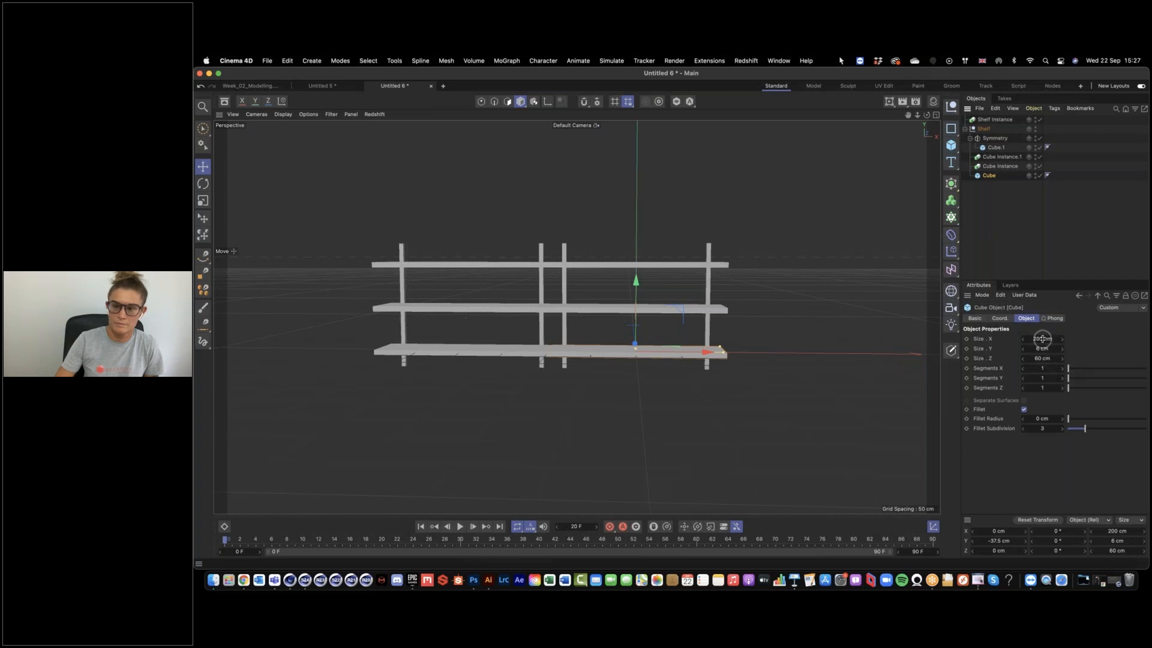
pyautogui.moveTo(1042, 338); pyautogui.dragTo(1044, 349)
pyautogui.press('super+z')
pyautogui.press('super+z')
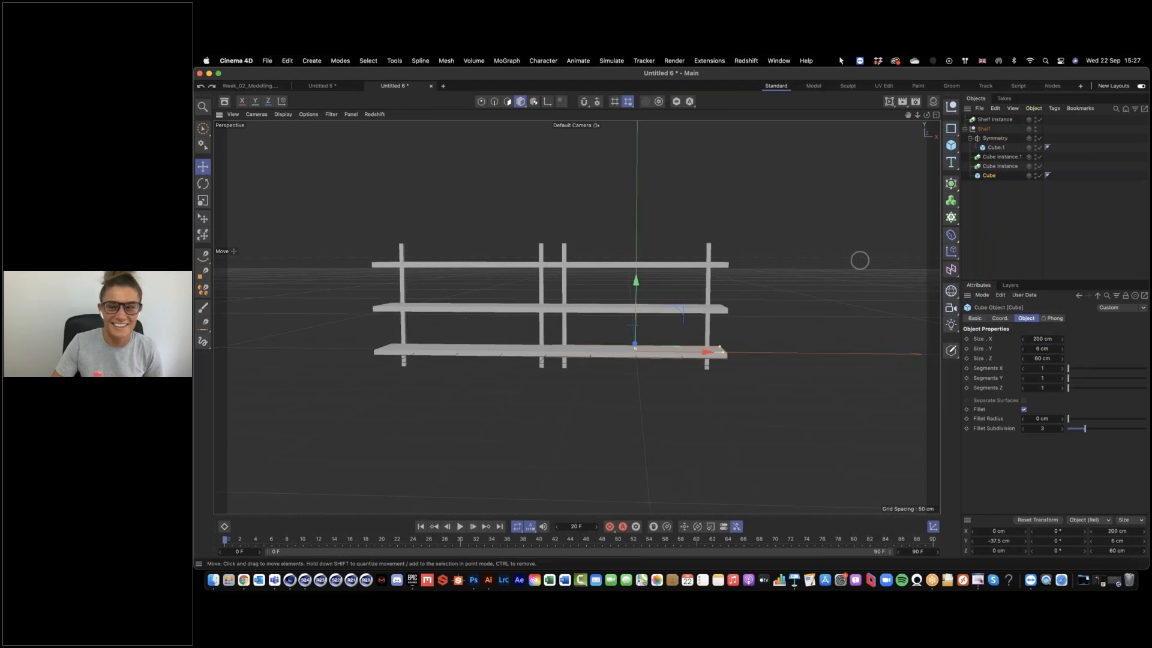
pyautogui.press('super+z')
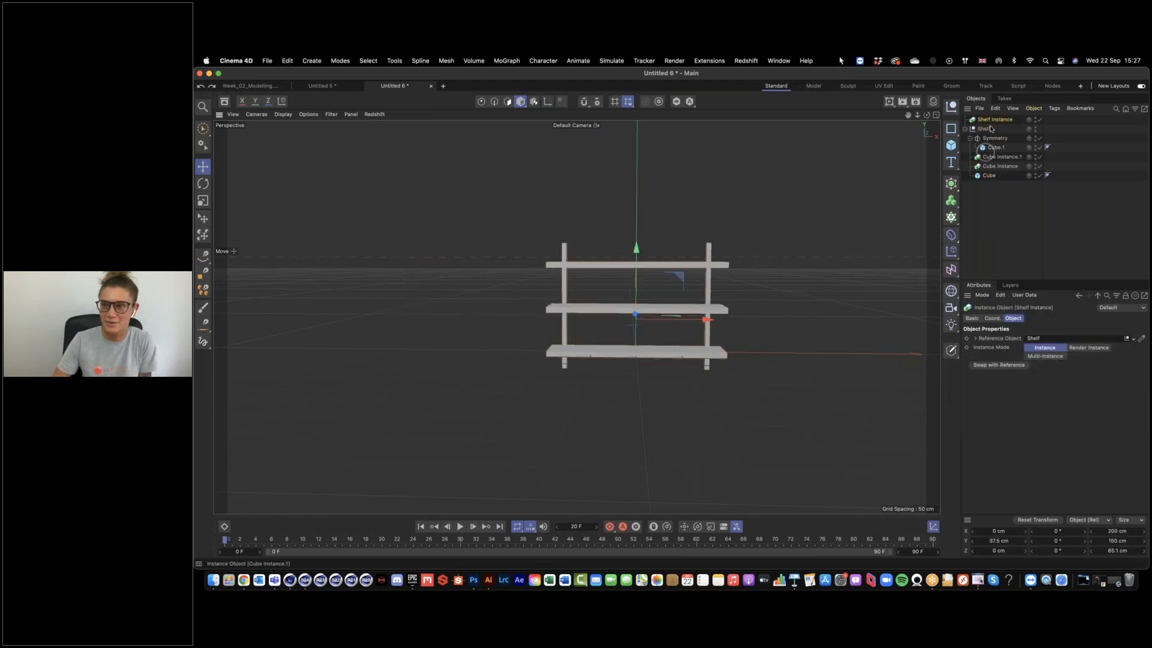
pyautogui.press('Delete')
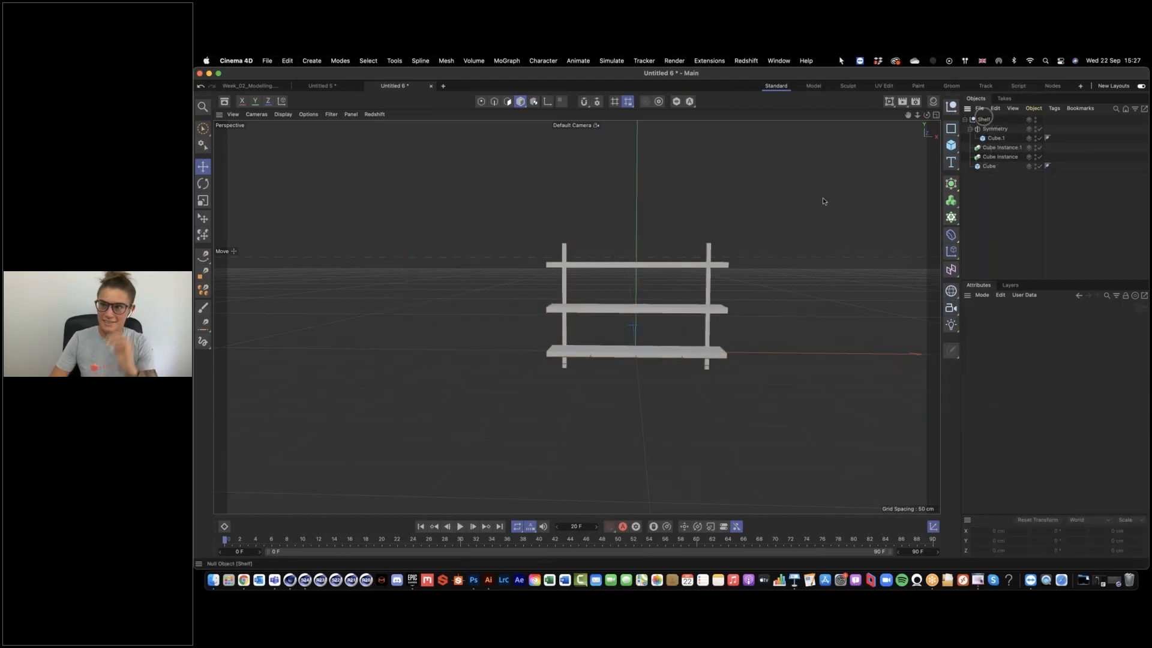
# Step: Add a Text spline to the scene and set its text to MAXON
pyautogui.keyDown('alt'); pyautogui.moveTo(674, 303); pyautogui.dragTo(761, 284, button='right'); pyautogui.keyUp('alt')
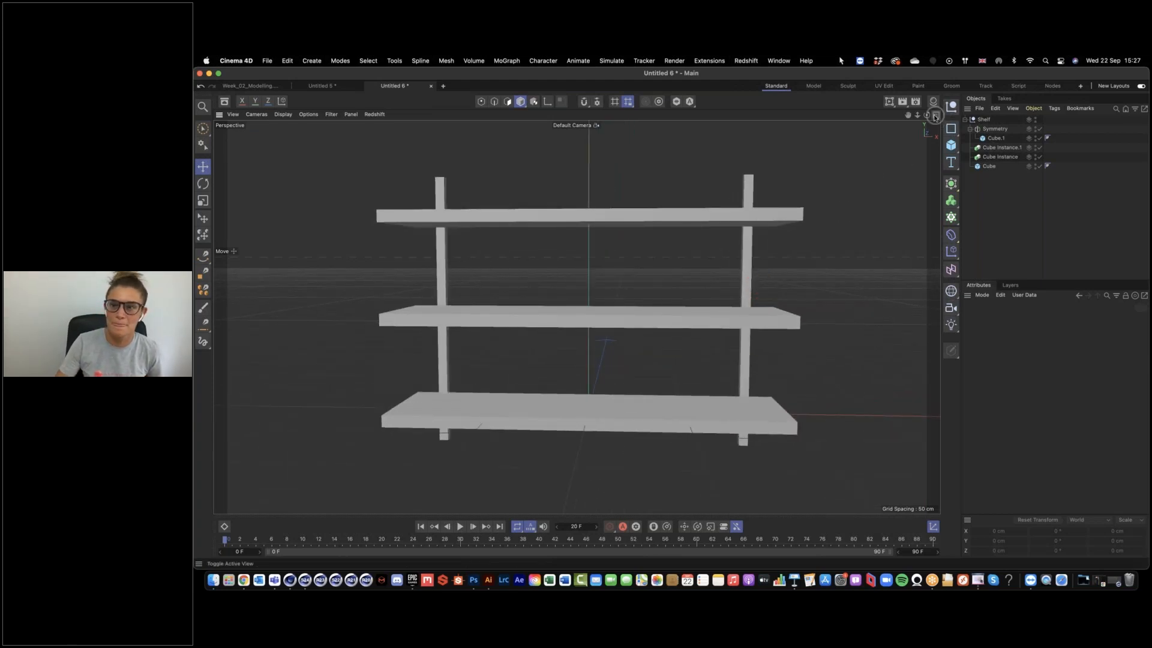
pyautogui.moveTo(951, 163); pyautogui.dragTo(985, 192)
pyautogui.keyDown('alt'); pyautogui.moveTo(820, 309); pyautogui.dragTo(648, 298, button='right'); pyautogui.keyUp('alt')
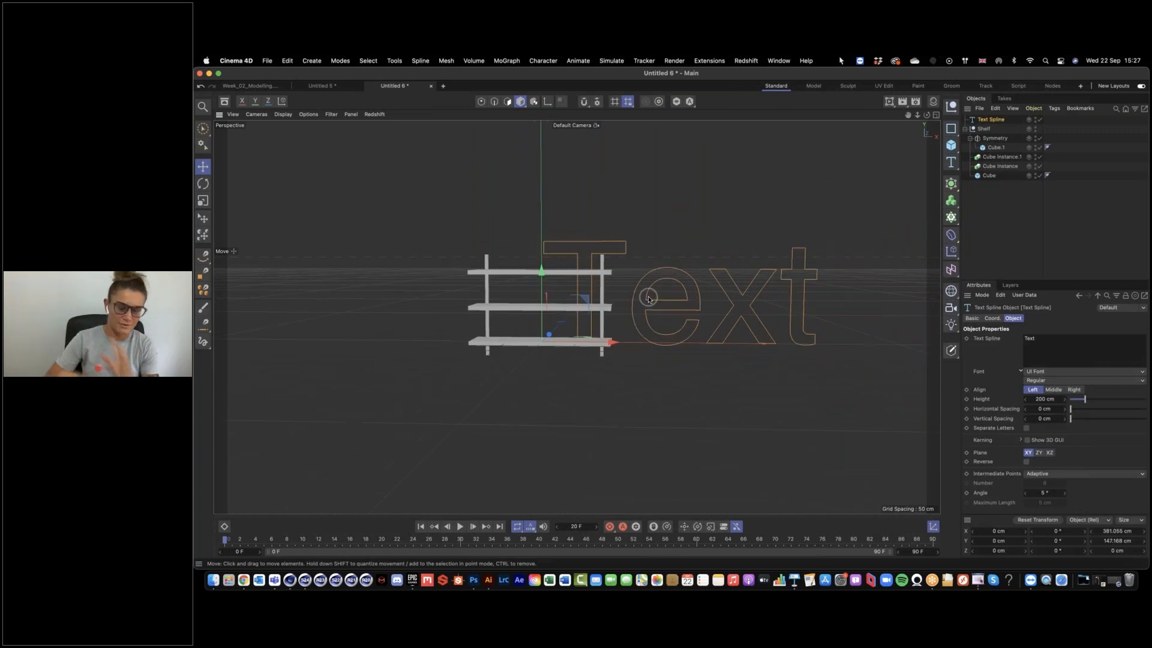
pyautogui.moveTo(959, 363); pyautogui.dragTo(900, 363)
pyautogui.moveTo(1122, 389); pyautogui.dragTo(1126, 570)
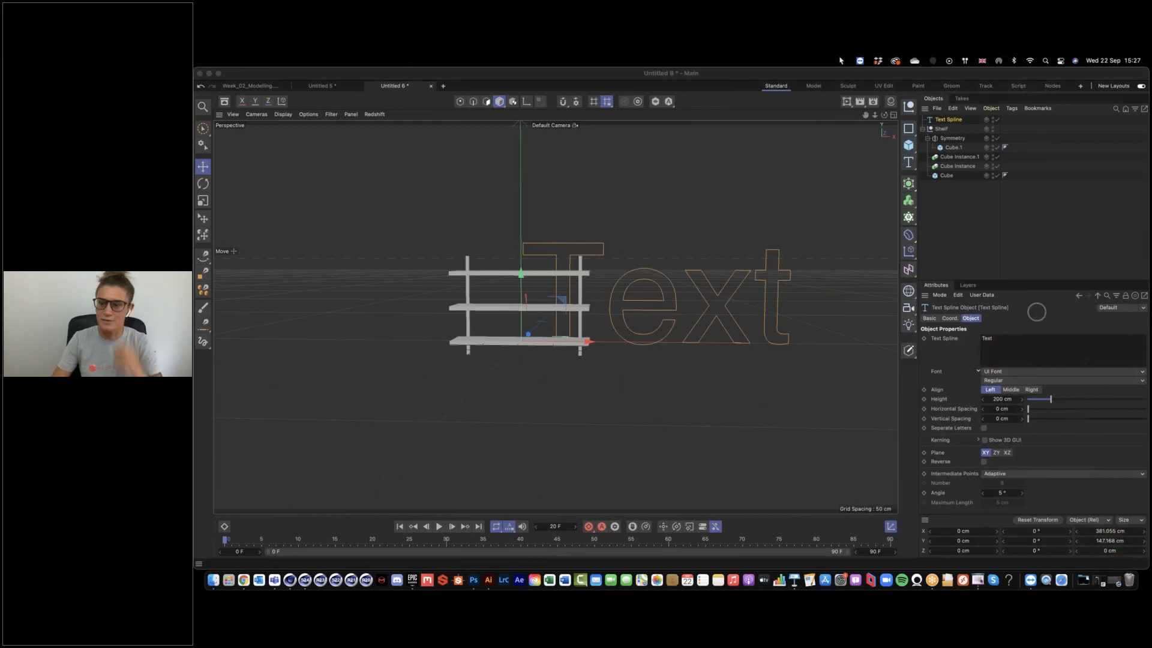
pyautogui.click(1047, 353)
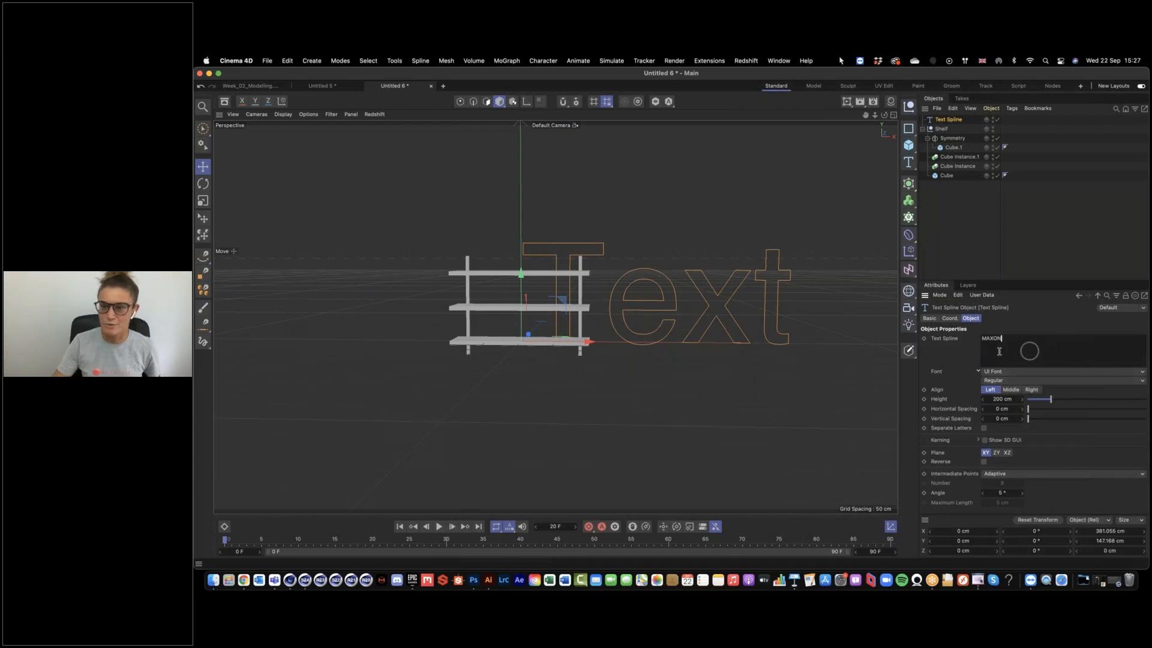
pyautogui.click(969, 357)
# Step: Set the MAXON text's font to Roboto in the Black style and its alignment to Middle
pyautogui.click(995, 370)
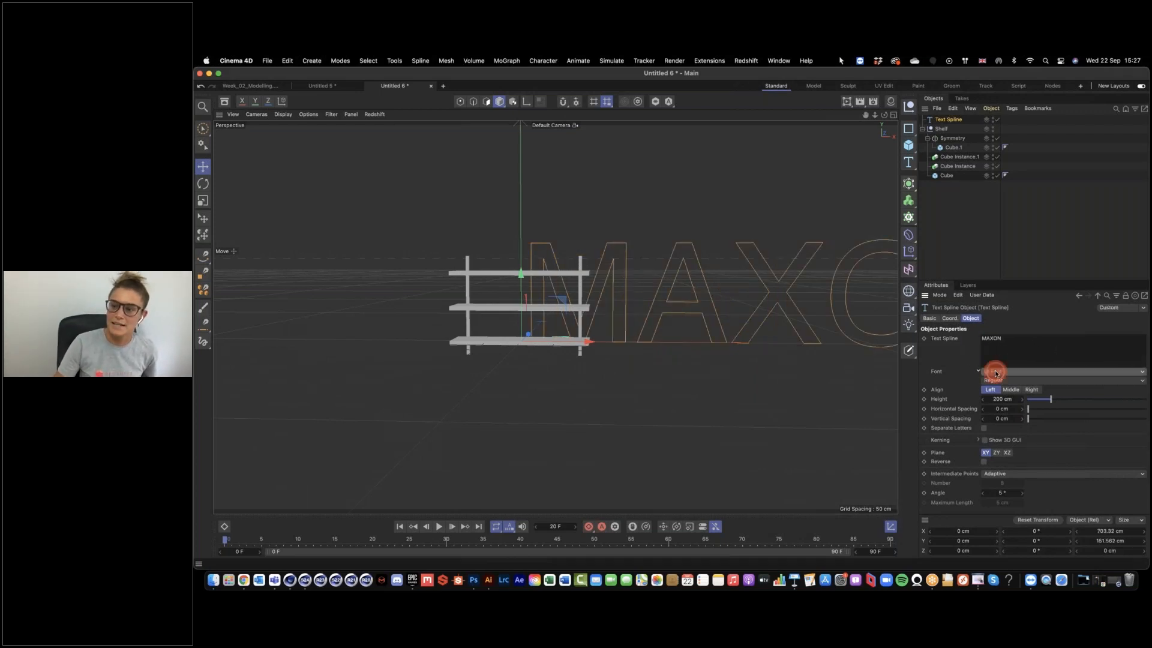
pyautogui.scroll(10, 1051, 376)
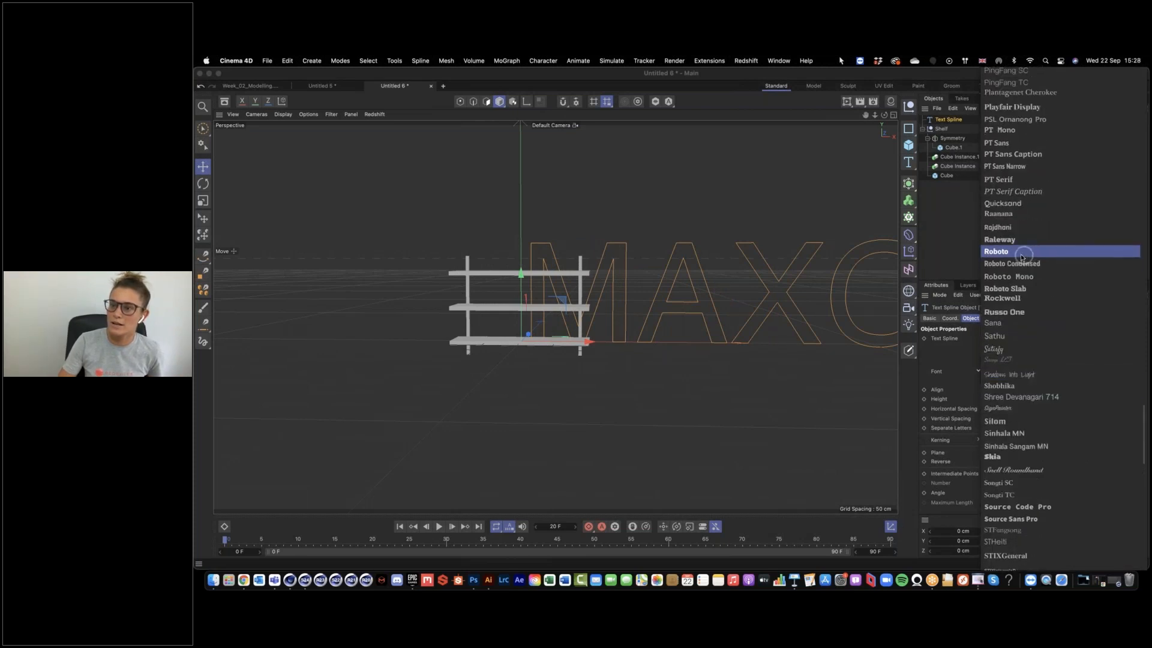
pyautogui.click(1014, 253)
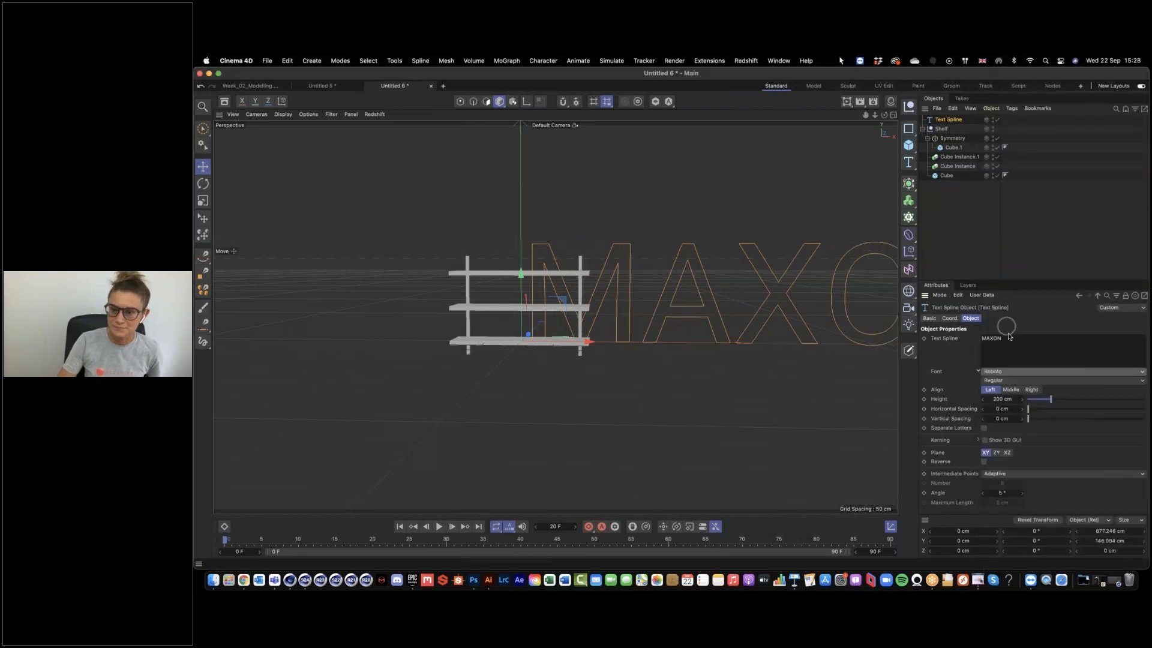
pyautogui.click(1006, 381)
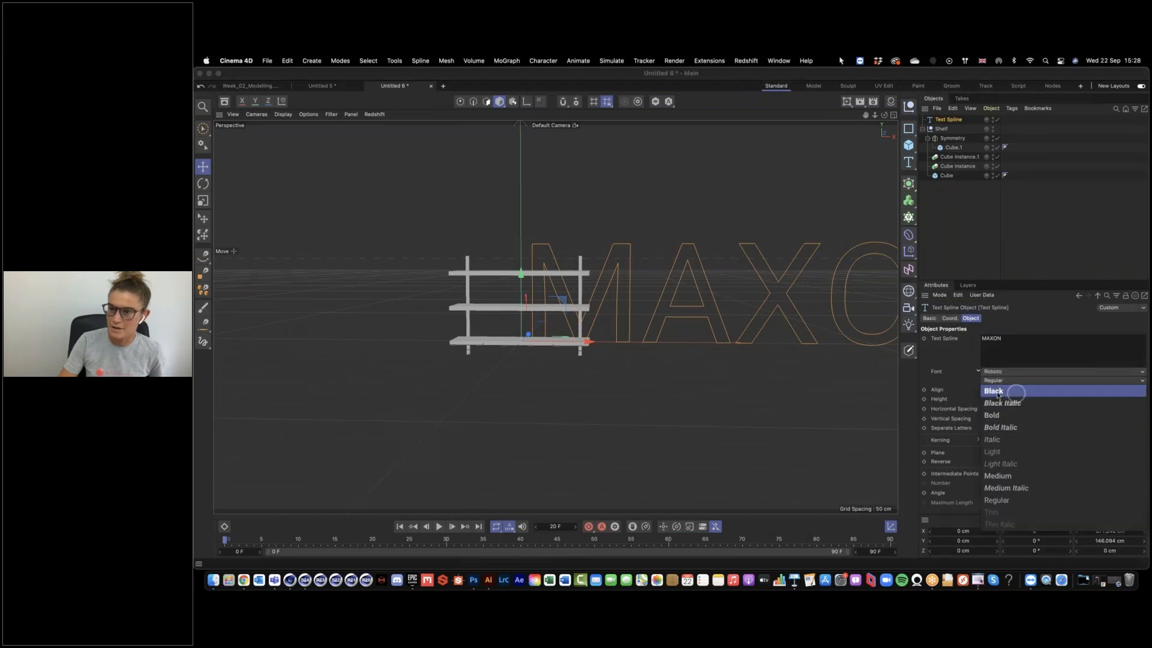
pyautogui.click(999, 391)
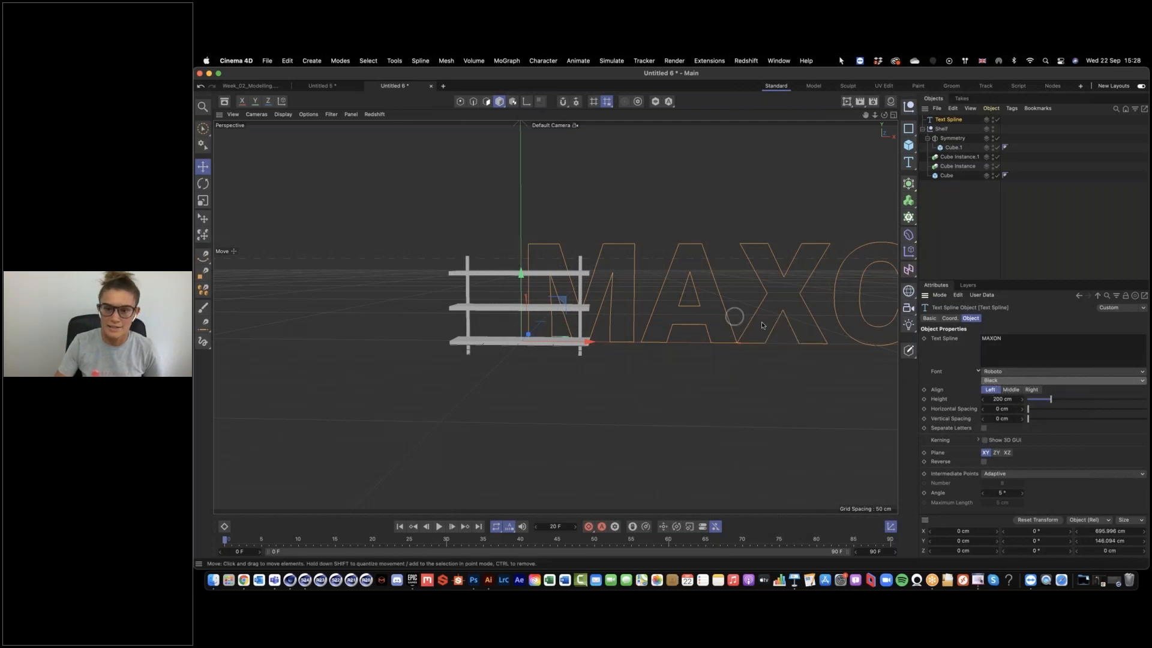
pyautogui.click(1011, 391)
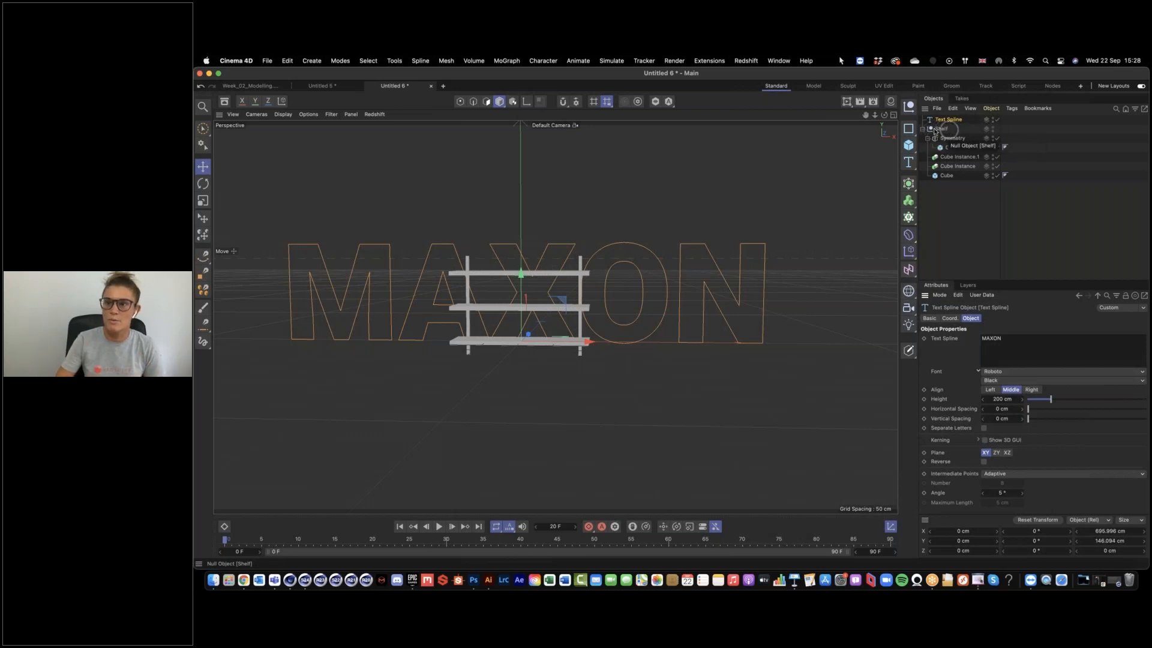
# Step: Hide the Shelf group so that only the text spline shows in the viewport
pyautogui.click(993, 129)
pyautogui.click(993, 130)
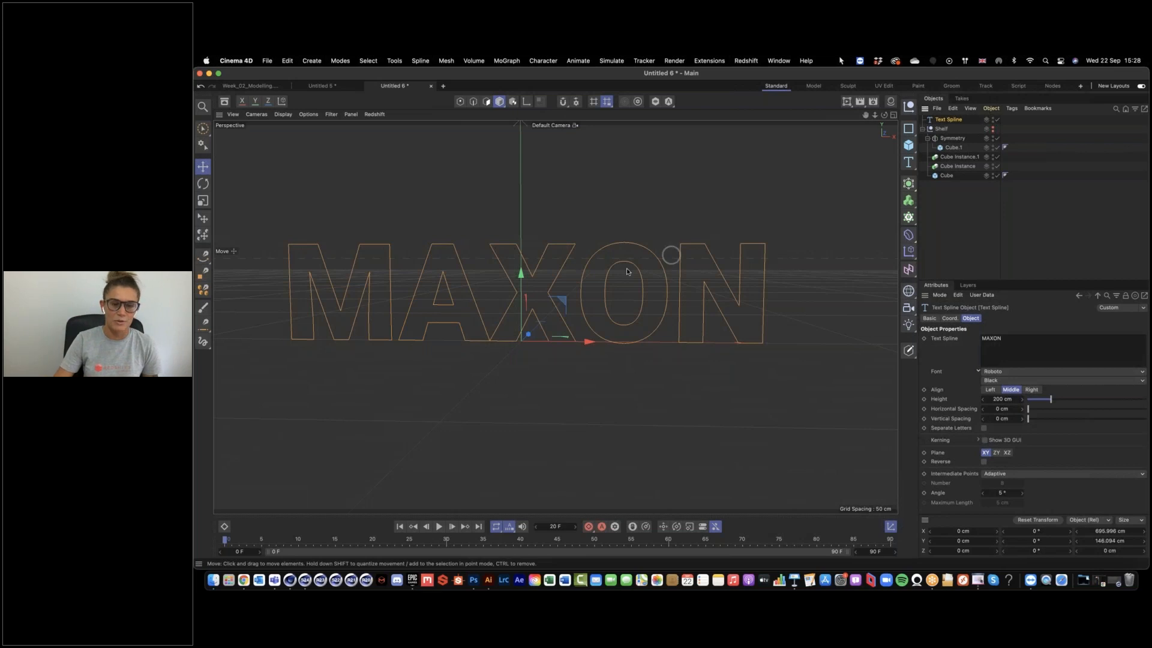
pyautogui.scroll(3, 622, 271)
pyautogui.keyDown('alt'); pyautogui.moveTo(564, 278); pyautogui.dragTo(644, 283); pyautogui.keyUp('alt')
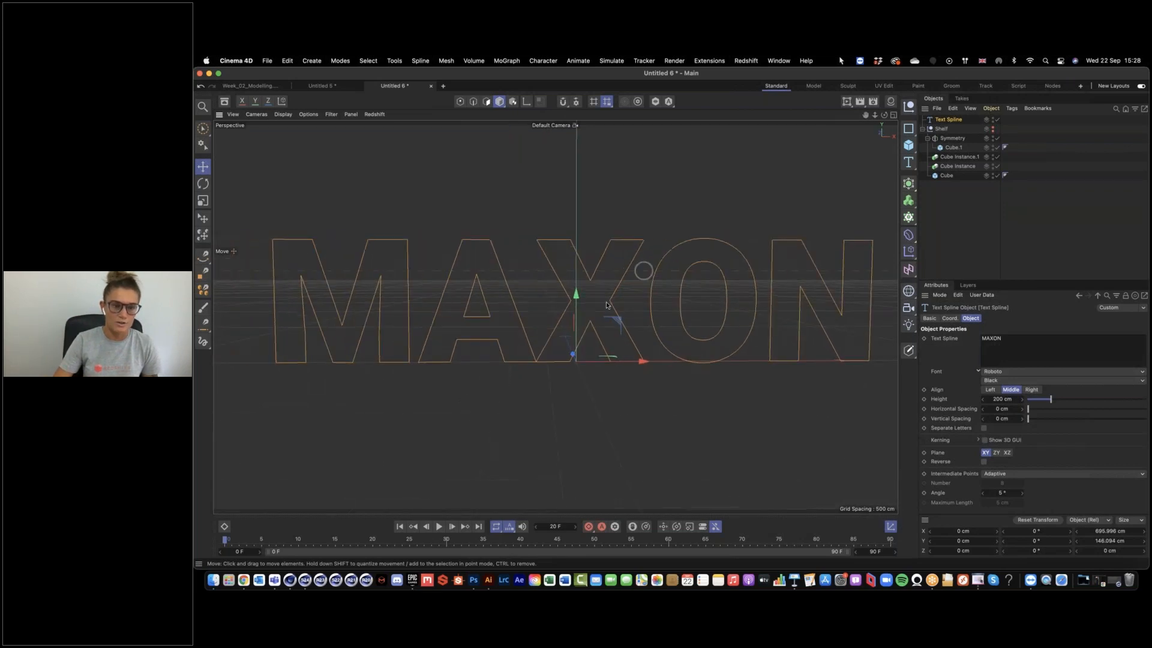
# Step: Set the MAXON text spline's height to 100 cm
pyautogui.doubleClick(1003, 399)
pyautogui.write('100')
pyautogui.press('Return')
pyautogui.keyDown('alt'); pyautogui.moveTo(597, 337); pyautogui.dragTo(624, 336); pyautogui.keyUp('alt')
pyautogui.keyDown('alt'); pyautogui.moveTo(625, 336); pyautogui.dragTo(656, 329, button='right'); pyautogui.keyUp('alt')
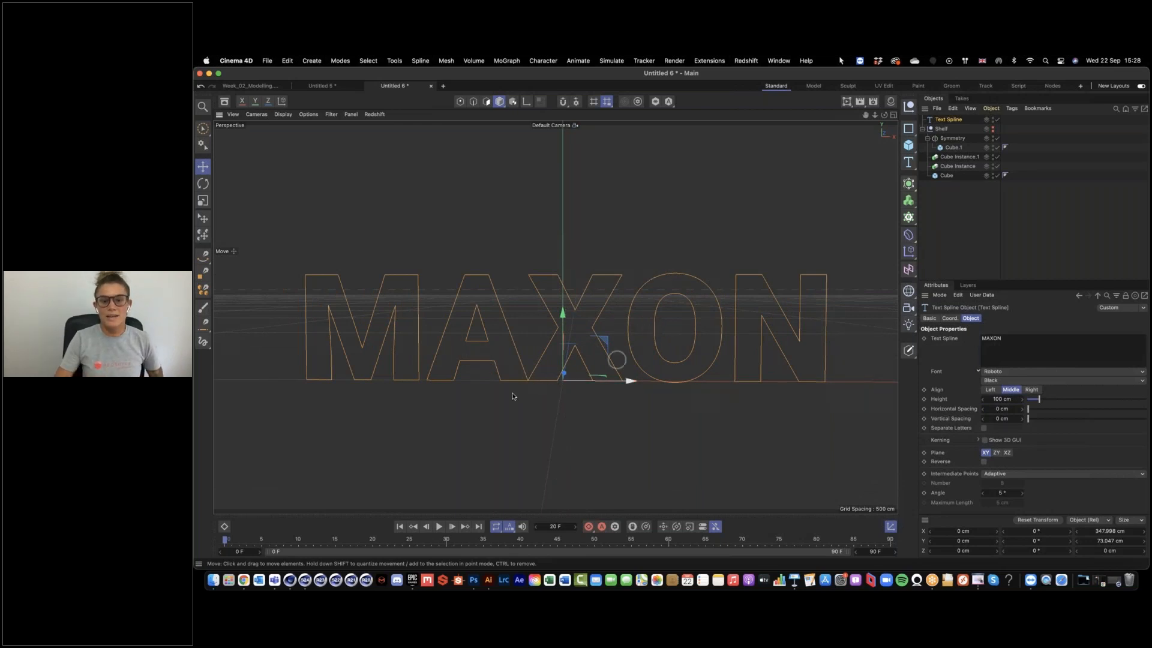
# Step: Try a wider horizontal spacing between the MAXON letters and undo the change
pyautogui.moveTo(525, 372)
pyautogui.keyDown('alt'); pyautogui.mouseDown(button='right')
pyautogui.moveTo(617, 357)
pyautogui.moveTo(504, 363)
pyautogui.mouseUp(button='right'); pyautogui.keyUp('alt')
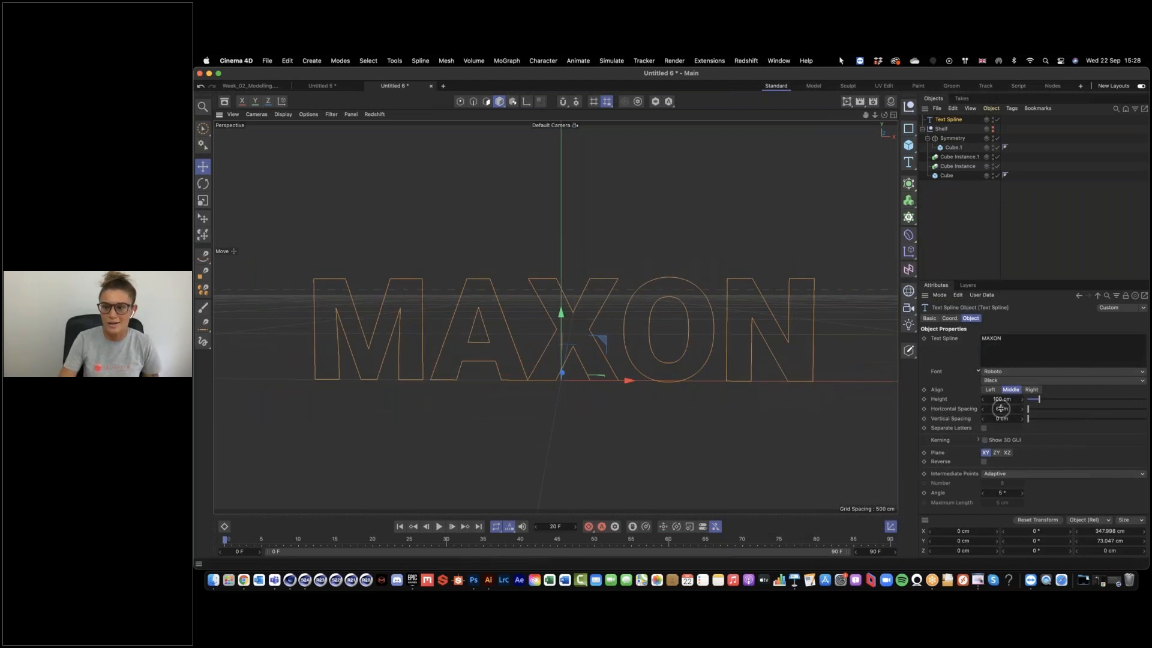
pyautogui.moveTo(1001, 409); pyautogui.dragTo(1001, 408)
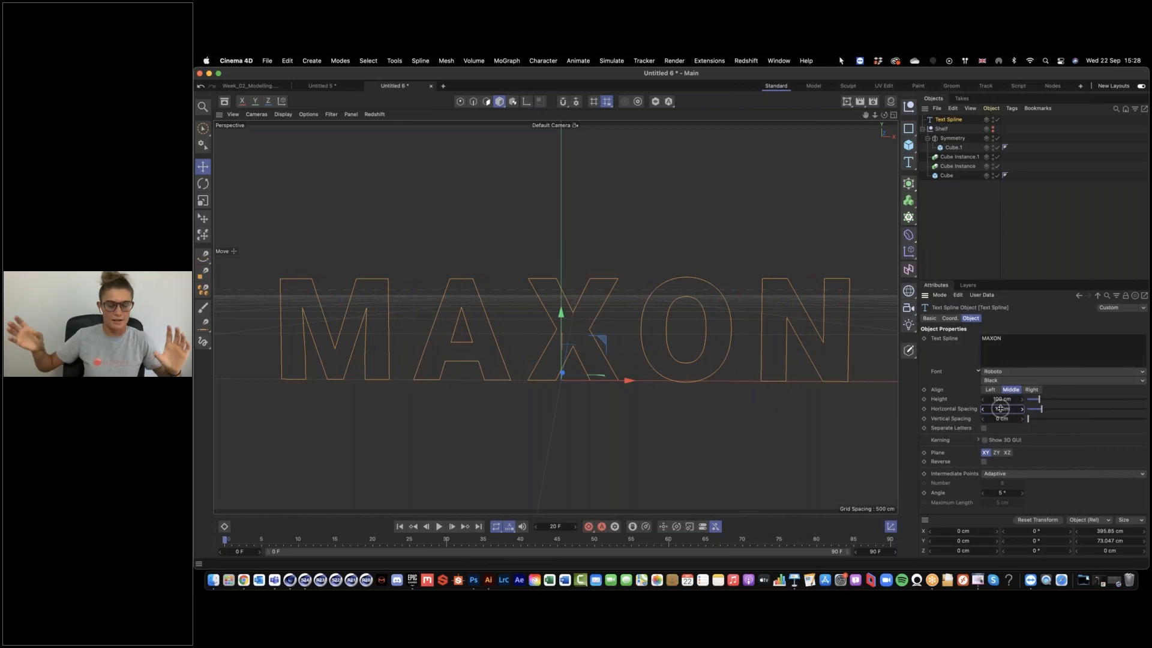
pyautogui.press('super+z')
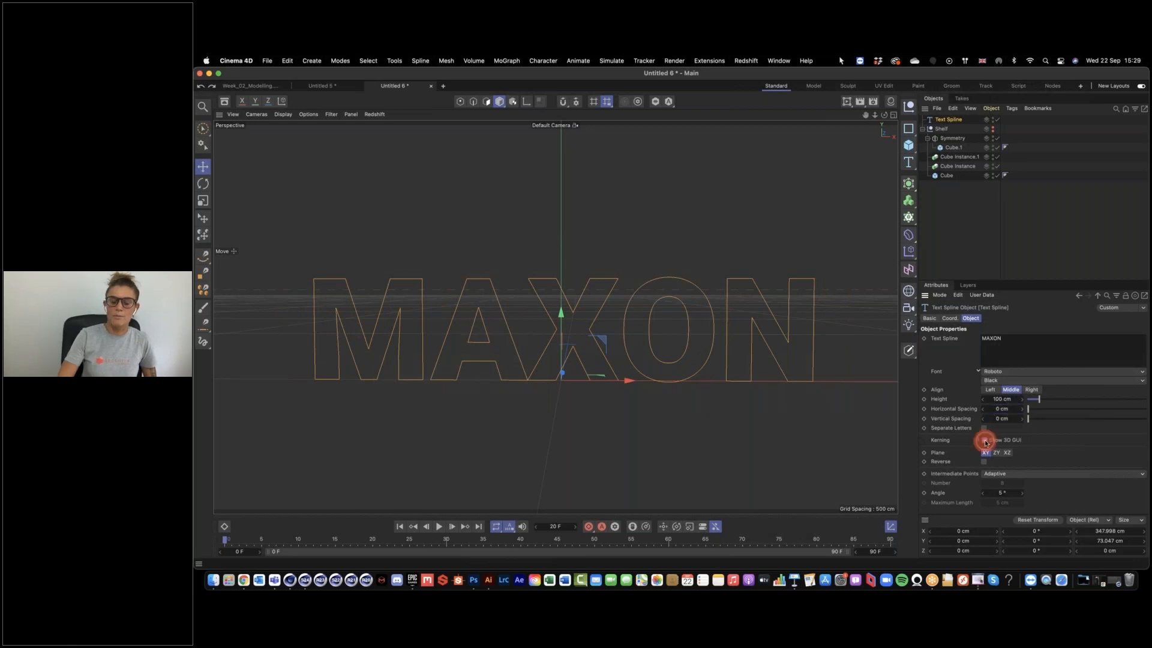
# Step: Show the 3D kerning handles, shift the X slightly away from the A, and hide the handles again
pyautogui.click(984, 440)
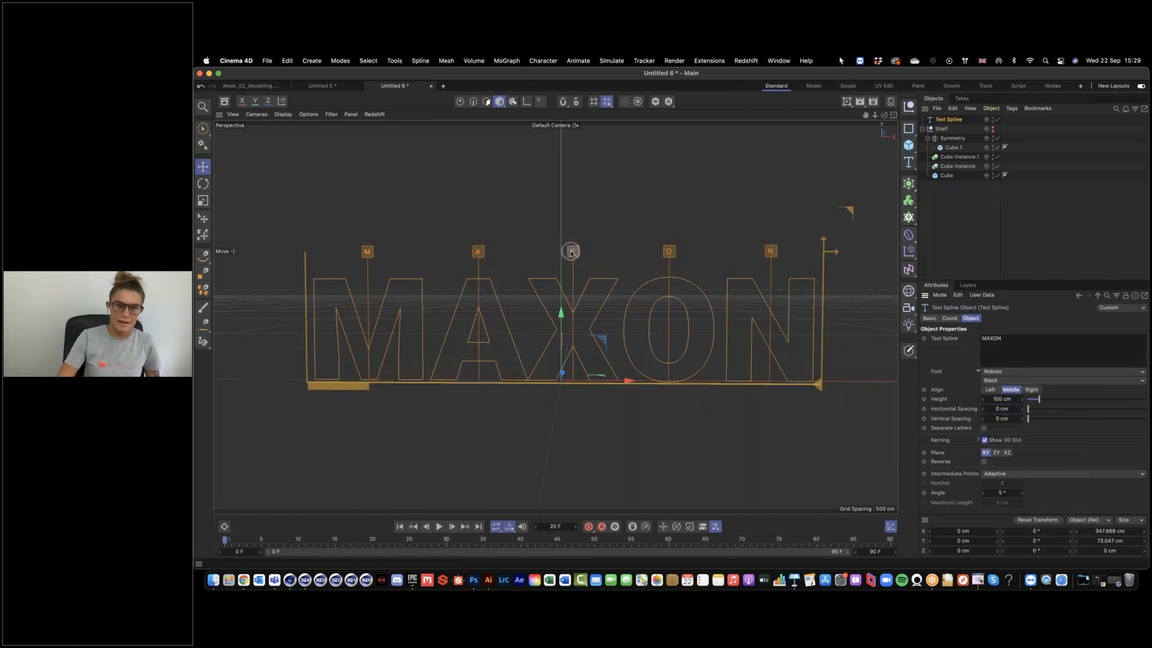
pyautogui.moveTo(572, 253); pyautogui.dragTo(577, 252)
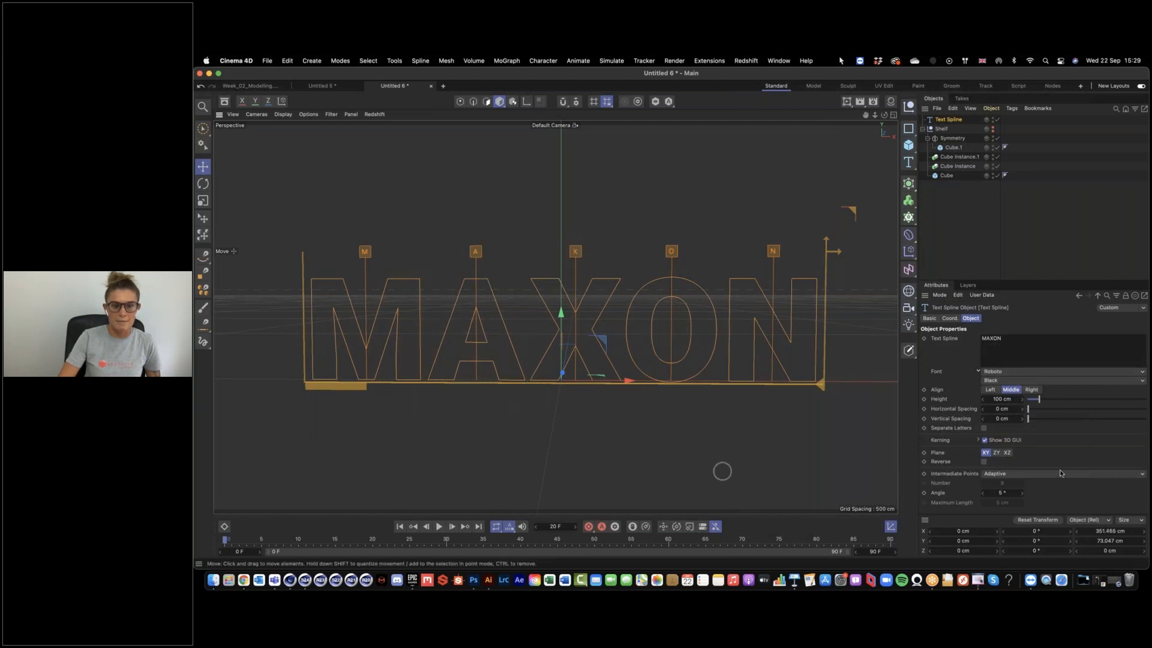
pyautogui.click(984, 441)
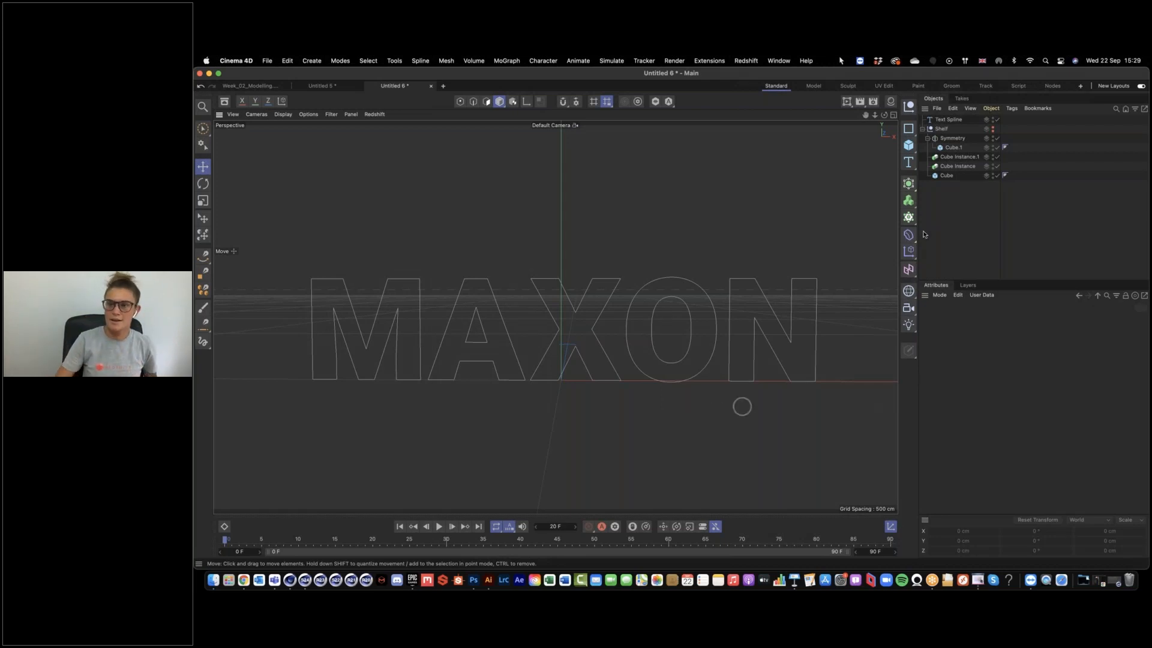
# Step: Add an Extrude generator and nest the MAXON text spline inside it to turn the lettering into 3D
pyautogui.click(949, 120)
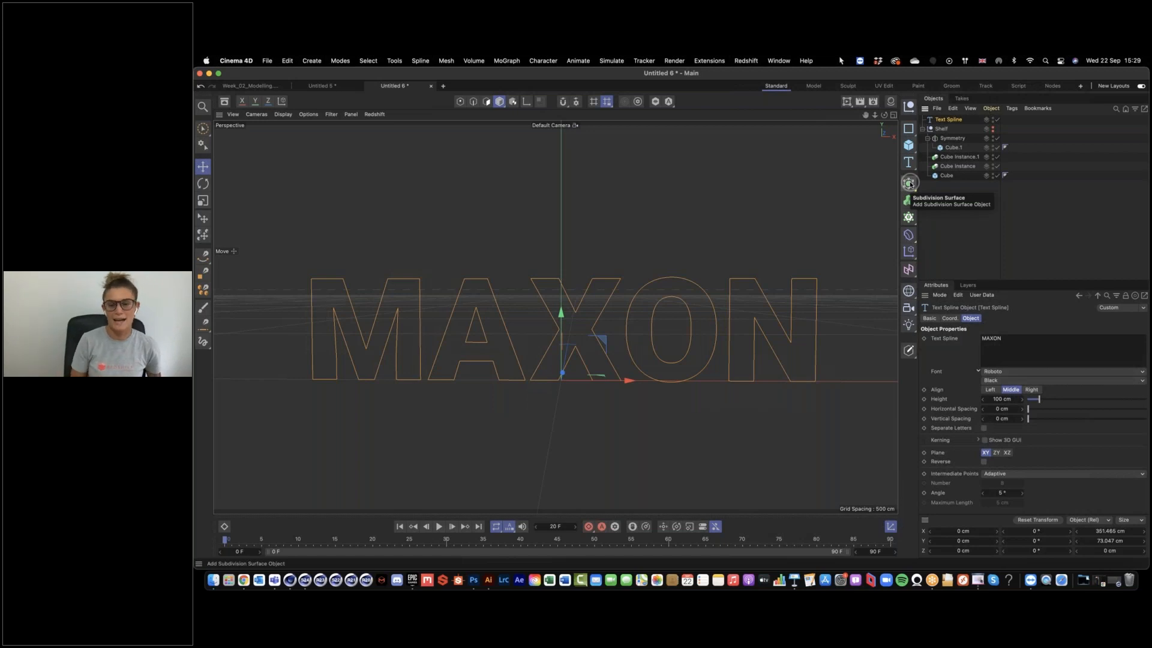
pyautogui.moveTo(908, 183); pyautogui.dragTo(945, 216)
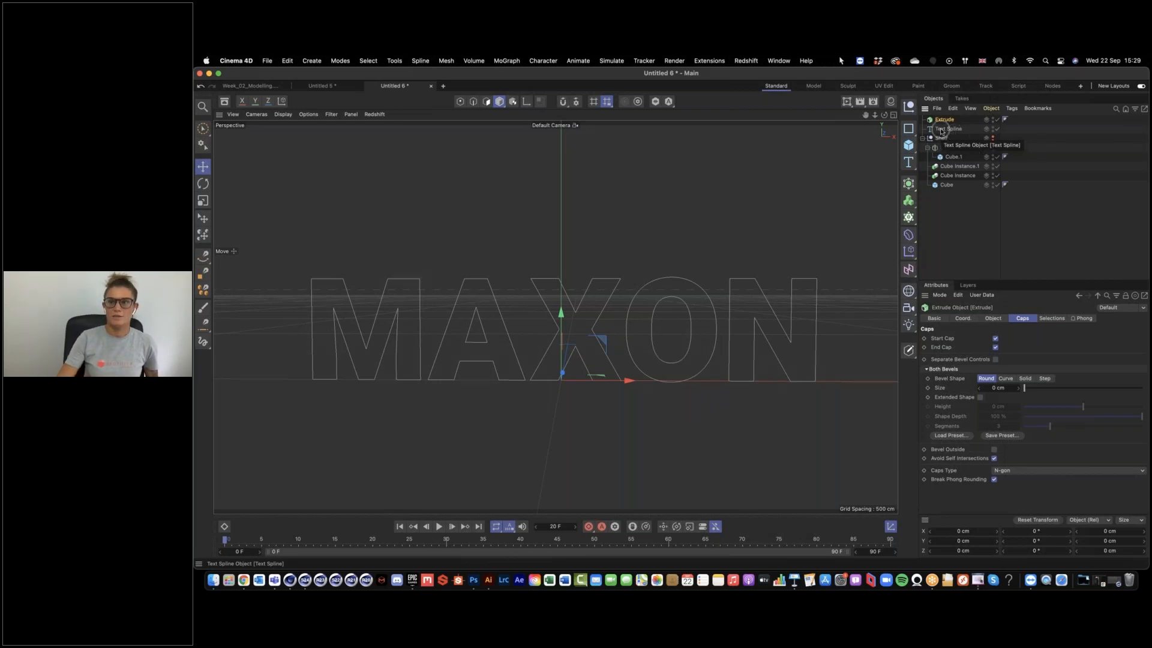
pyautogui.click(941, 131)
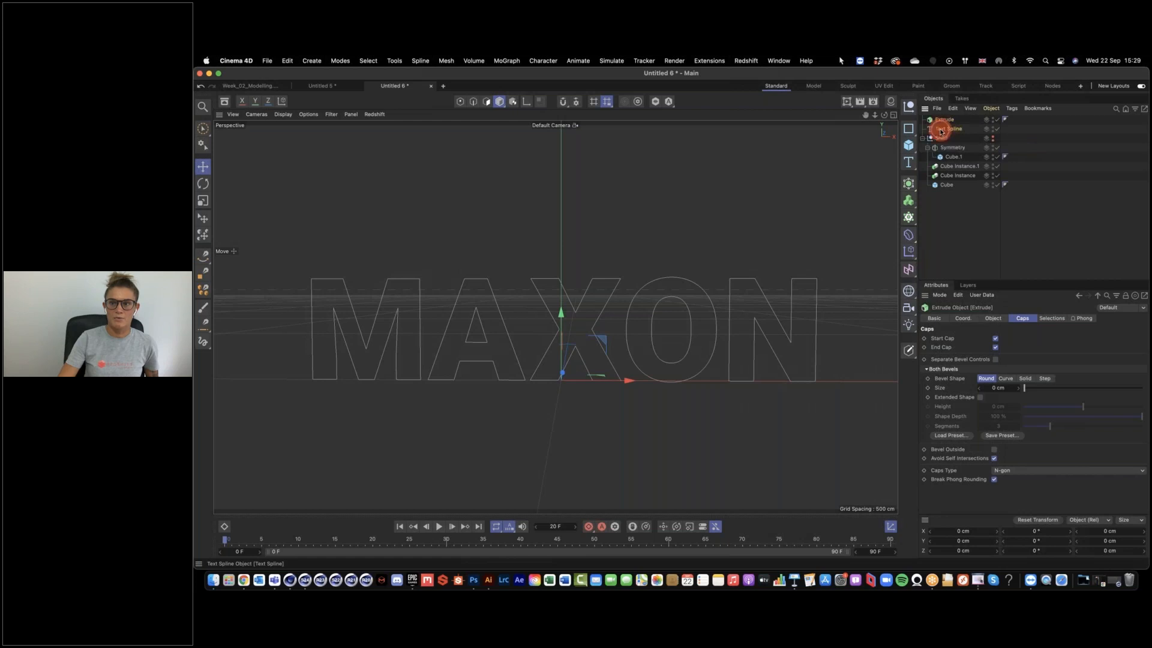
pyautogui.moveTo(940, 131)
pyautogui.mouseDown()
pyautogui.moveTo(944, 117)
pyautogui.moveTo(960, 121)
pyautogui.moveTo(948, 120)
pyautogui.mouseUp()
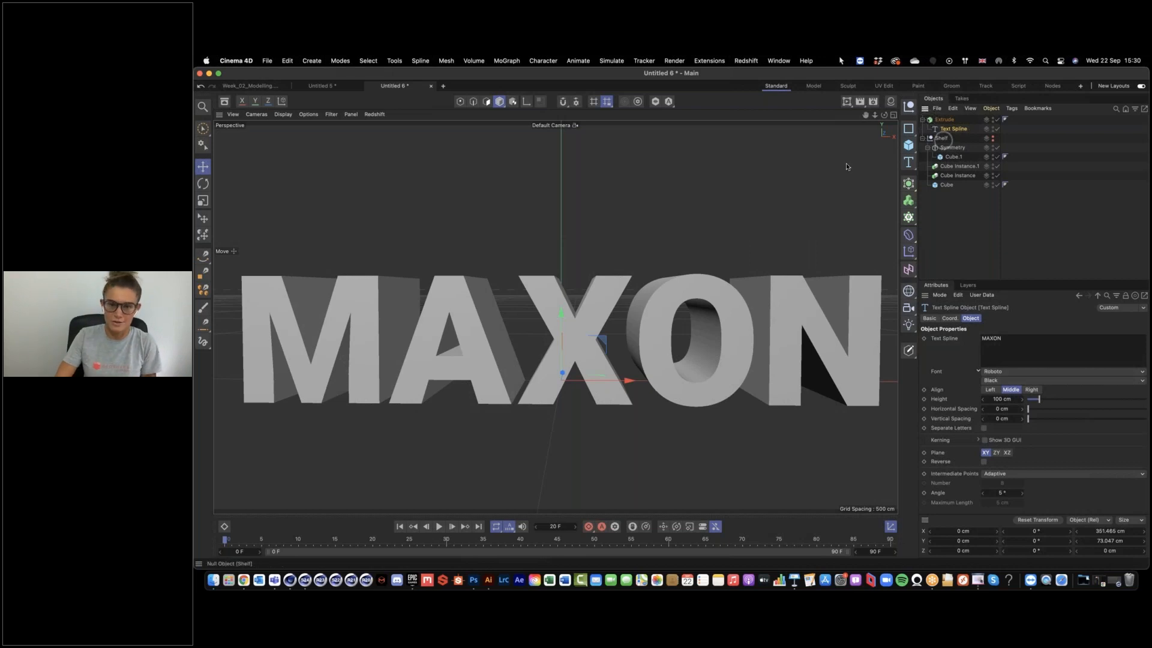
pyautogui.click(779, 249)
pyautogui.moveTo(737, 304)
pyautogui.keyDown('alt'); pyautogui.mouseDown()
pyautogui.moveTo(720, 304)
pyautogui.moveTo(730, 309)
pyautogui.mouseUp(); pyautogui.keyUp('alt')
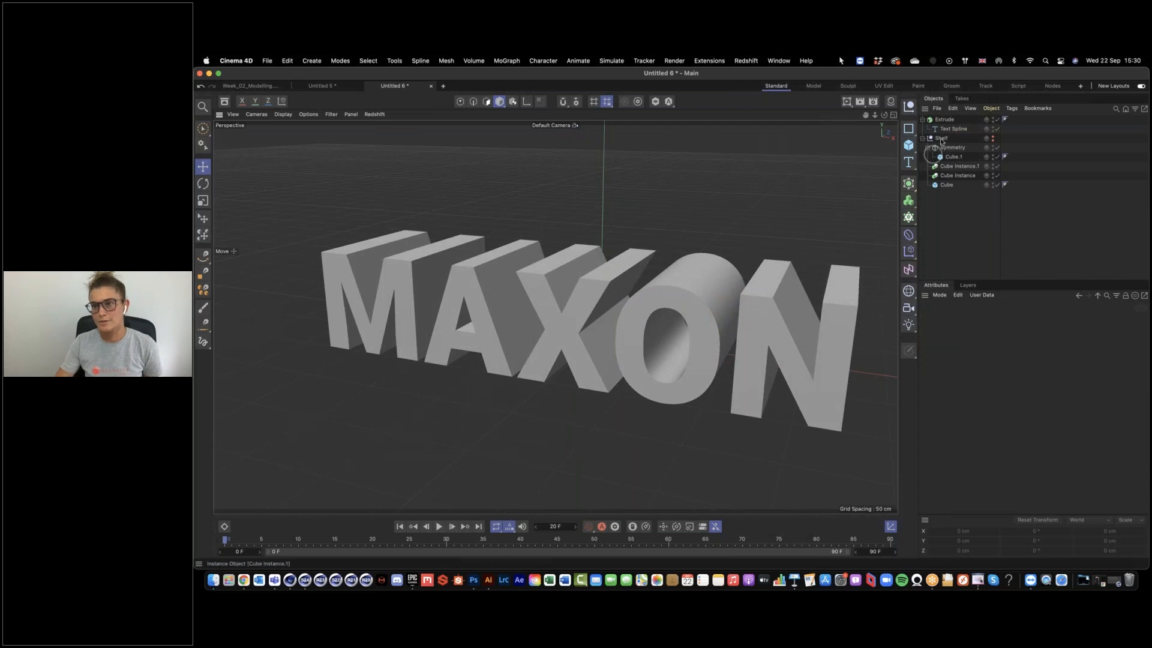
# Step: Set the Extrude object's offset to 20 cm for the MAXON lettering
pyautogui.click(945, 119)
pyautogui.click(993, 318)
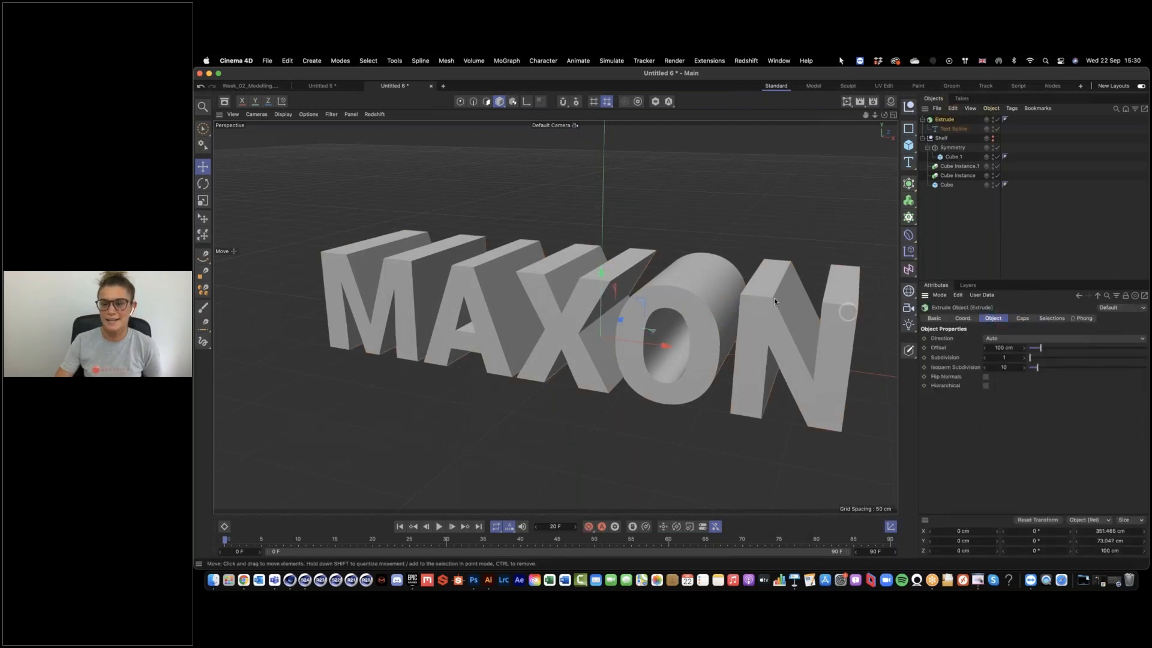
pyautogui.keyDown('alt'); pyautogui.moveTo(714, 293); pyautogui.dragTo(727, 266); pyautogui.keyUp('alt')
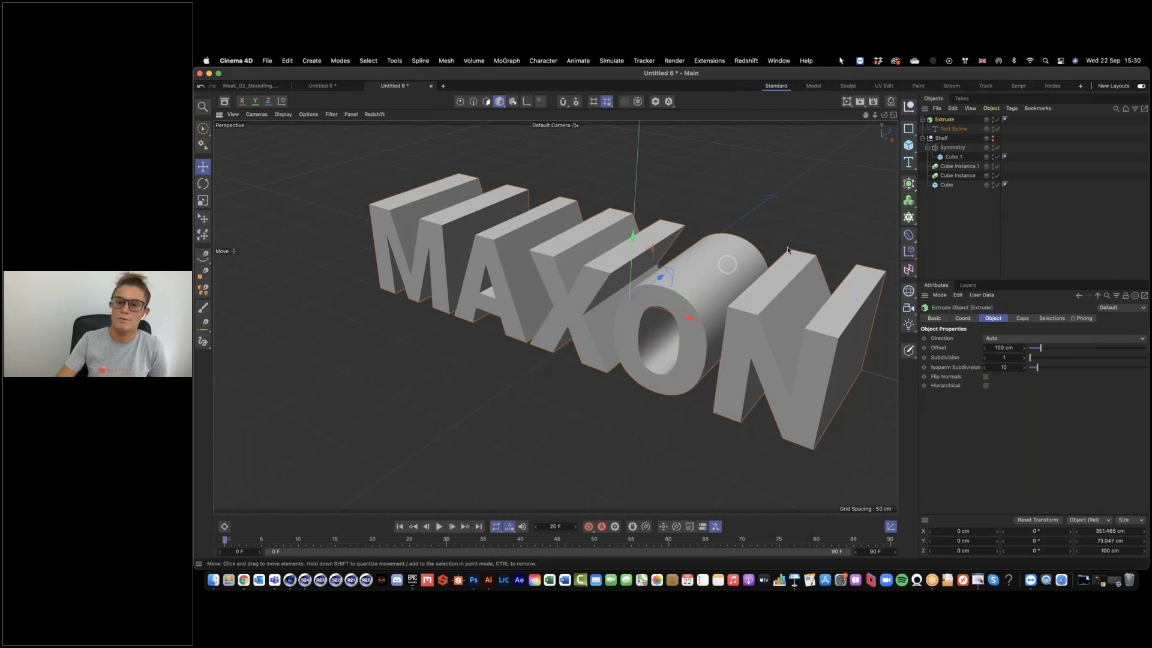
pyautogui.click(1005, 347)
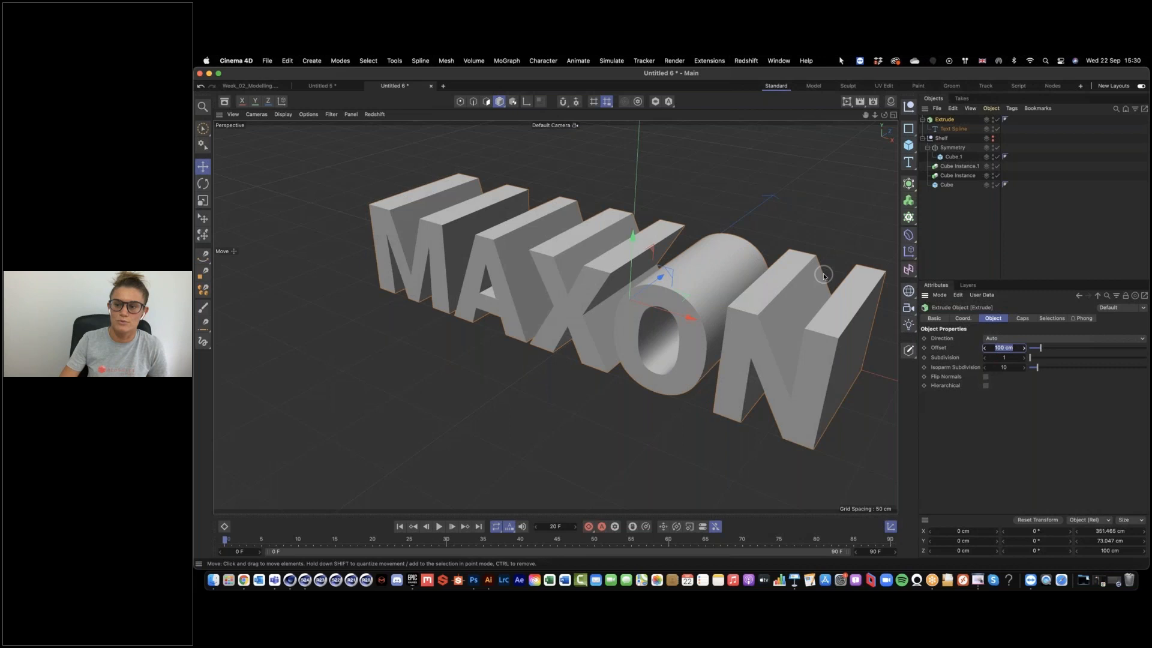
pyautogui.write('20')
pyautogui.press('Return')
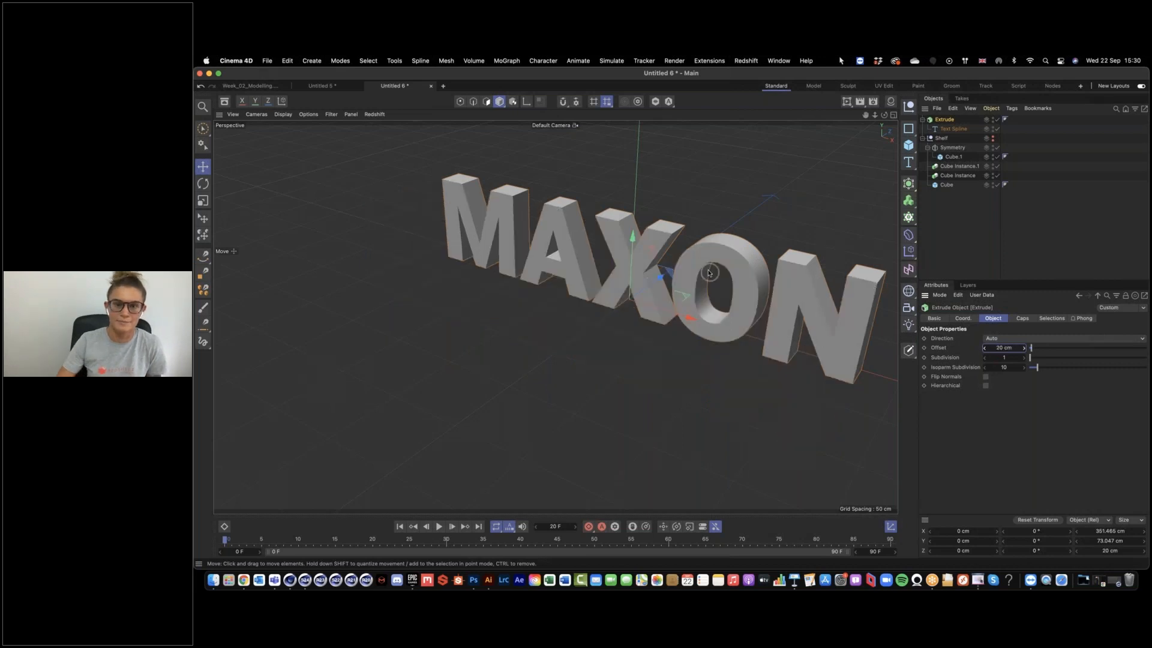
pyautogui.keyDown('alt'); pyautogui.moveTo(725, 268); pyautogui.dragTo(774, 264); pyautogui.keyUp('alt')
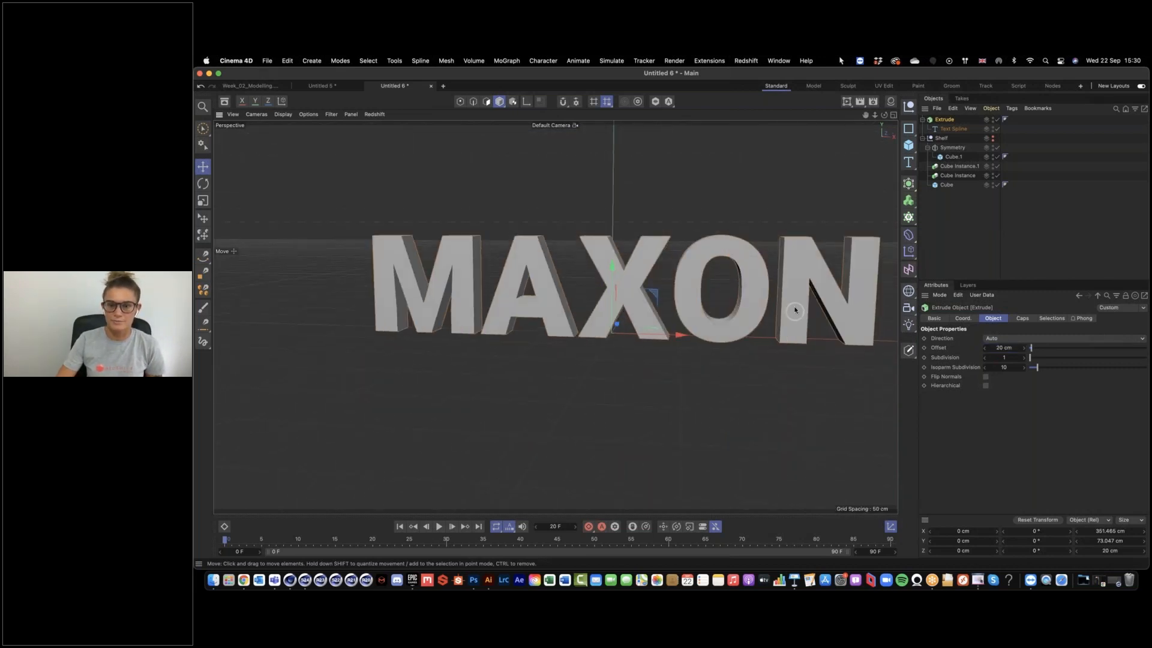
# Step: Give the lettering's caps a Step bevel with a size of 2 cm
pyautogui.click(1022, 319)
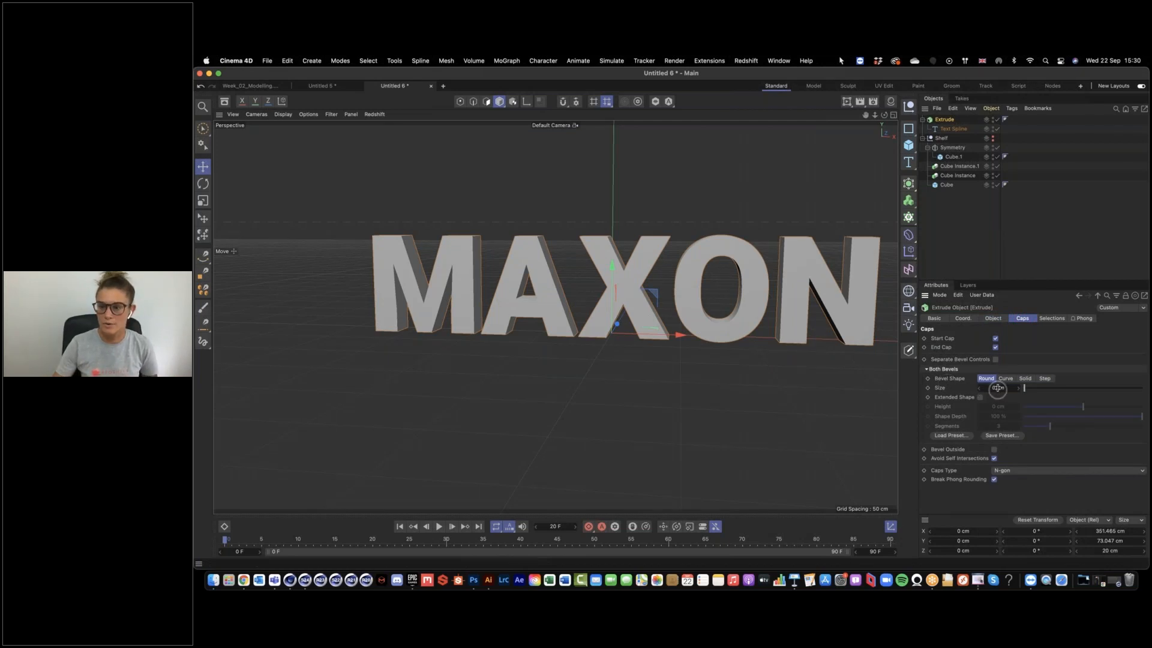
pyautogui.click(1045, 379)
pyautogui.click(998, 388)
pyautogui.write('1')
pyautogui.press('Return')
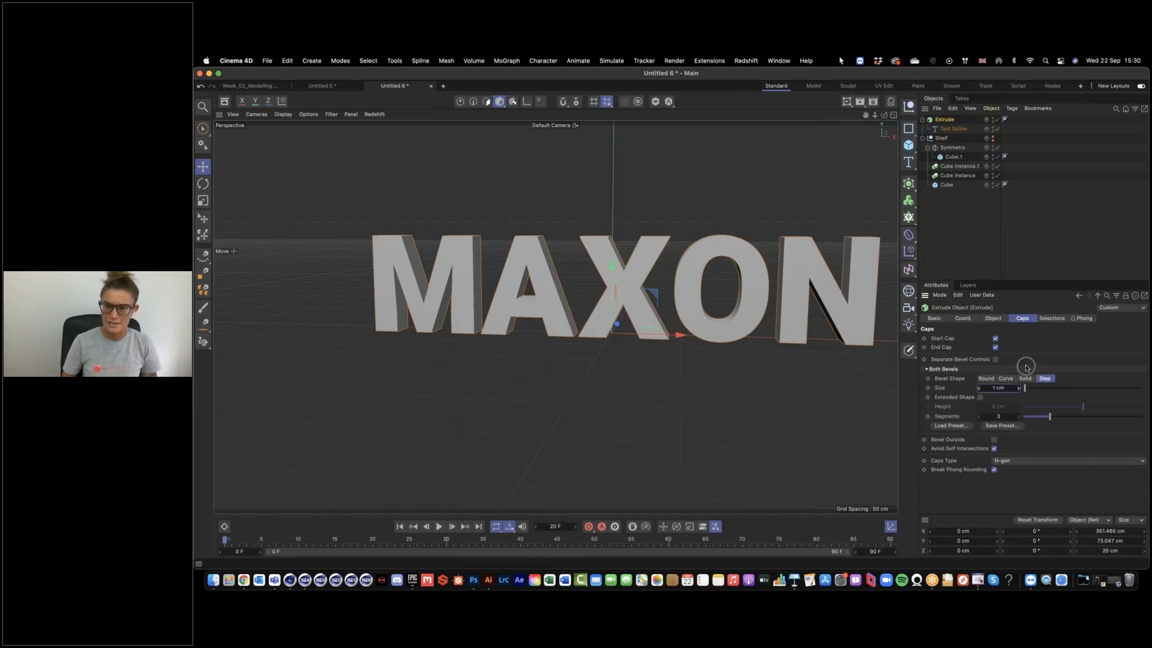
pyautogui.write('2')
pyautogui.press('Return')
pyautogui.keyDown('alt'); pyautogui.moveTo(815, 305); pyautogui.dragTo(729, 323); pyautogui.keyUp('alt')
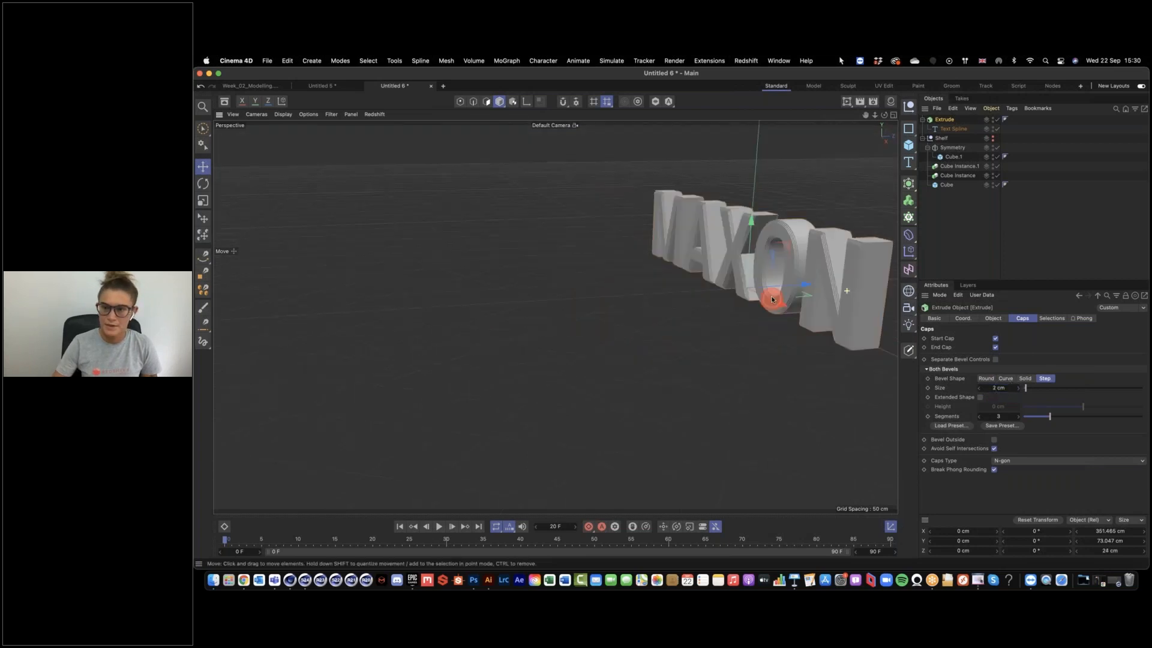
# Step: Reduce the Step bevel on the lettering's caps to 1 segment
pyautogui.doubleClick(996, 415)
pyautogui.write('1')
pyautogui.press('Return')
pyautogui.keyDown('alt'); pyautogui.moveTo(866, 268); pyautogui.dragTo(802, 298, button='middle'); pyautogui.keyUp('alt')
pyautogui.keyDown('alt'); pyautogui.moveTo(802, 297); pyautogui.dragTo(788, 257); pyautogui.keyUp('alt')
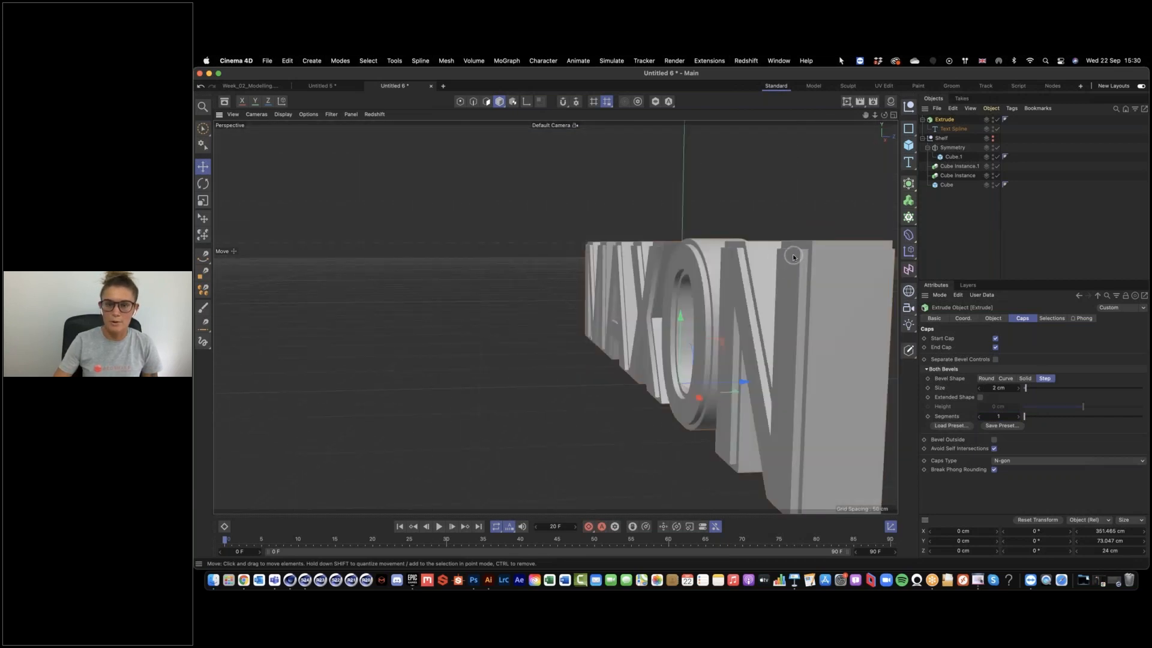
pyautogui.keyDown('alt'); pyautogui.moveTo(736, 284); pyautogui.dragTo(766, 299); pyautogui.keyUp('alt')
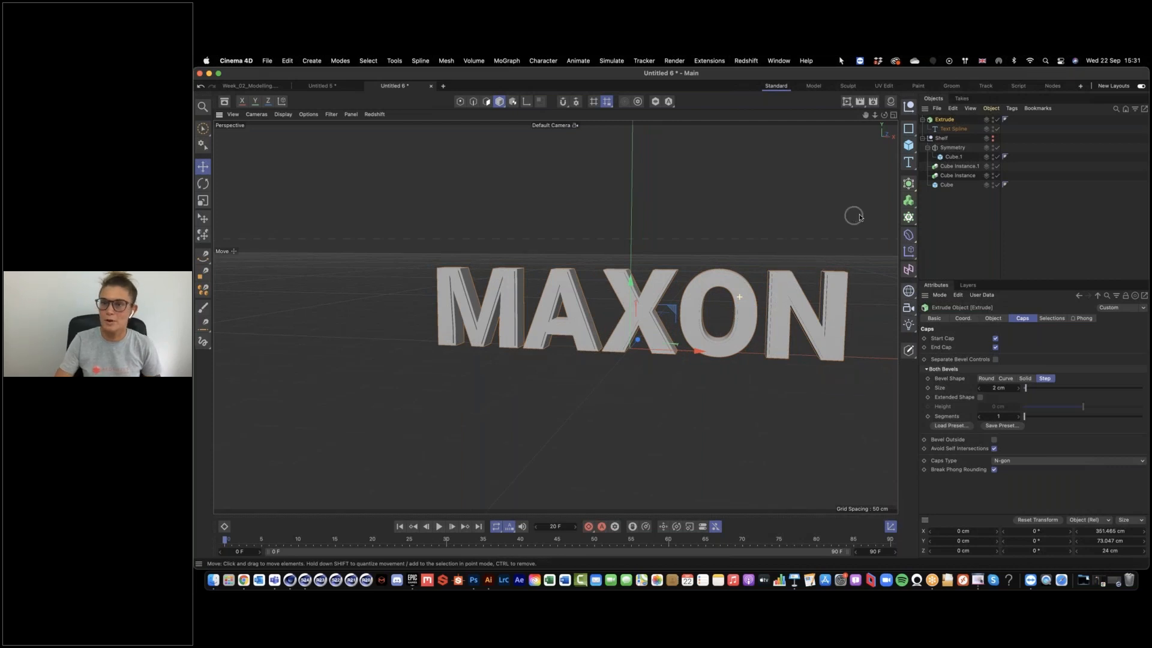
# Step: Show the Shelf group again and set the MAXON text spline's height to 35 cm so it fits between the shelves
pyautogui.click(993, 140)
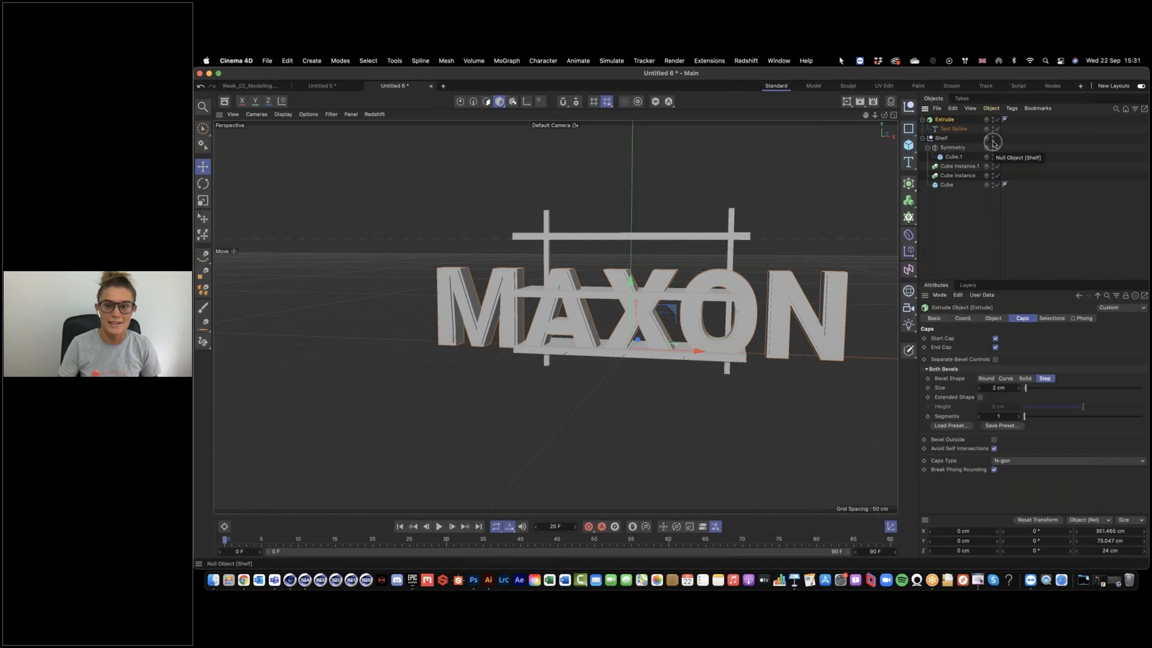
pyautogui.click(953, 130)
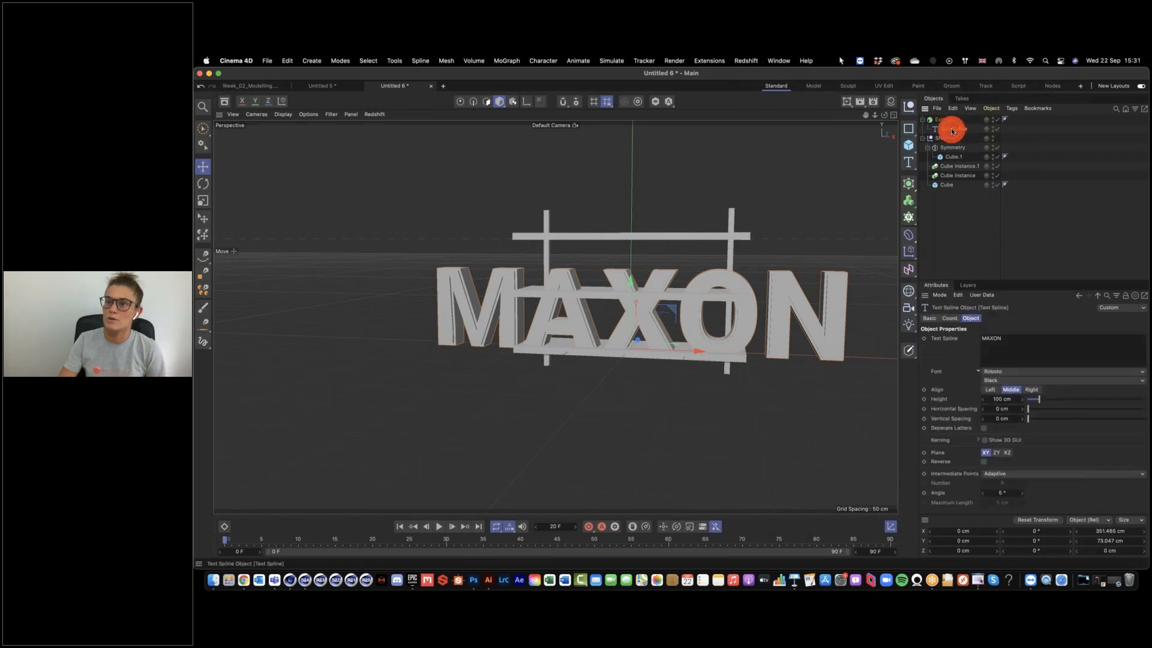
pyautogui.click(1008, 399)
pyautogui.write('30')
pyautogui.press('Return')
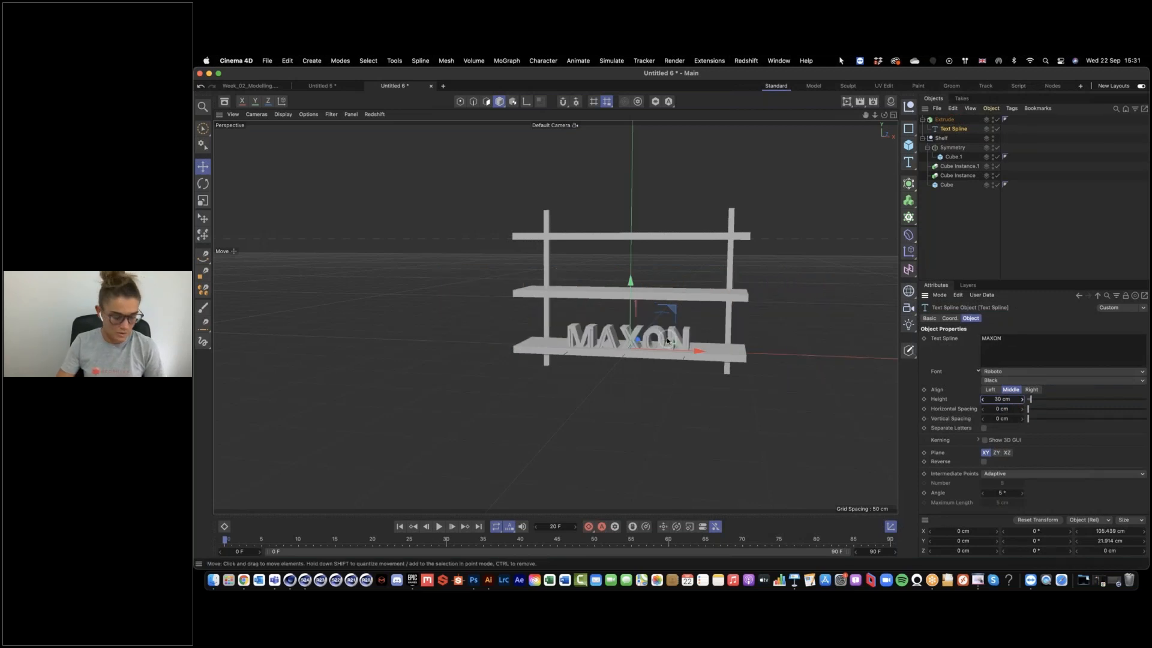
pyautogui.moveTo(671, 332)
pyautogui.keyDown('alt'); pyautogui.mouseDown()
pyautogui.moveTo(620, 354)
pyautogui.moveTo(546, 342)
pyautogui.moveTo(607, 330)
pyautogui.moveTo(646, 362)
pyautogui.moveTo(667, 343)
pyautogui.mouseUp(); pyautogui.keyUp('alt')
pyautogui.click(1002, 399)
pyautogui.write('35')
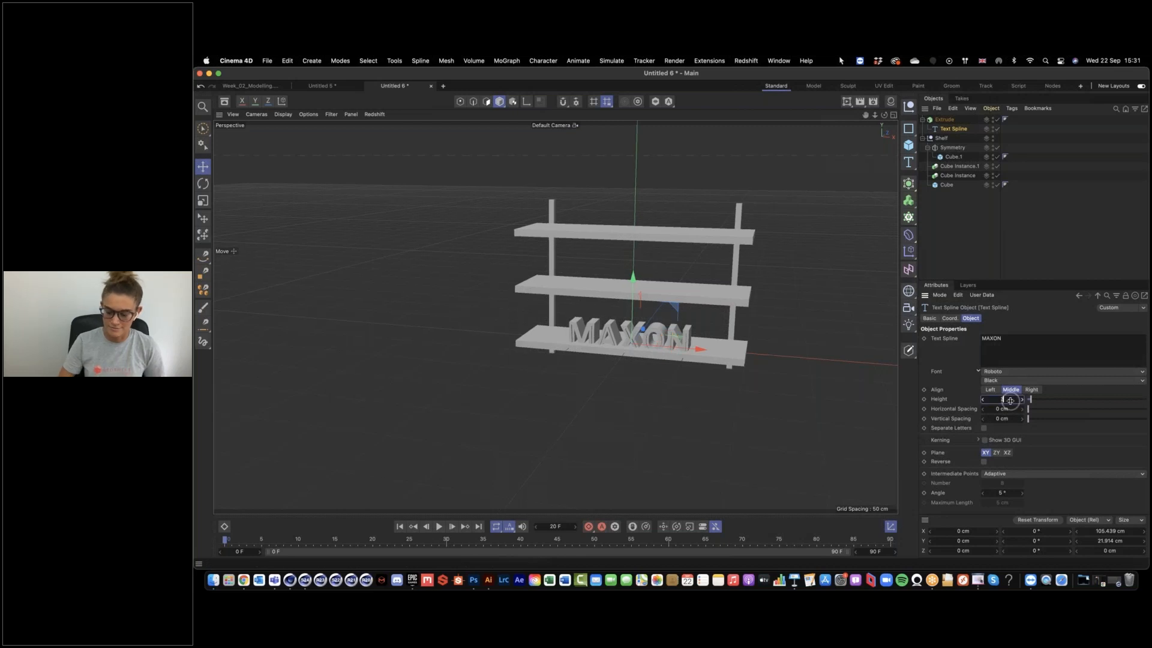
pyautogui.press('Return')
# Step: Set the Extrude object's offset to 15 cm to make the lettering thinner
pyautogui.keyDown('alt'); pyautogui.moveTo(719, 334); pyautogui.dragTo(654, 339); pyautogui.keyUp('alt')
pyautogui.click(944, 119)
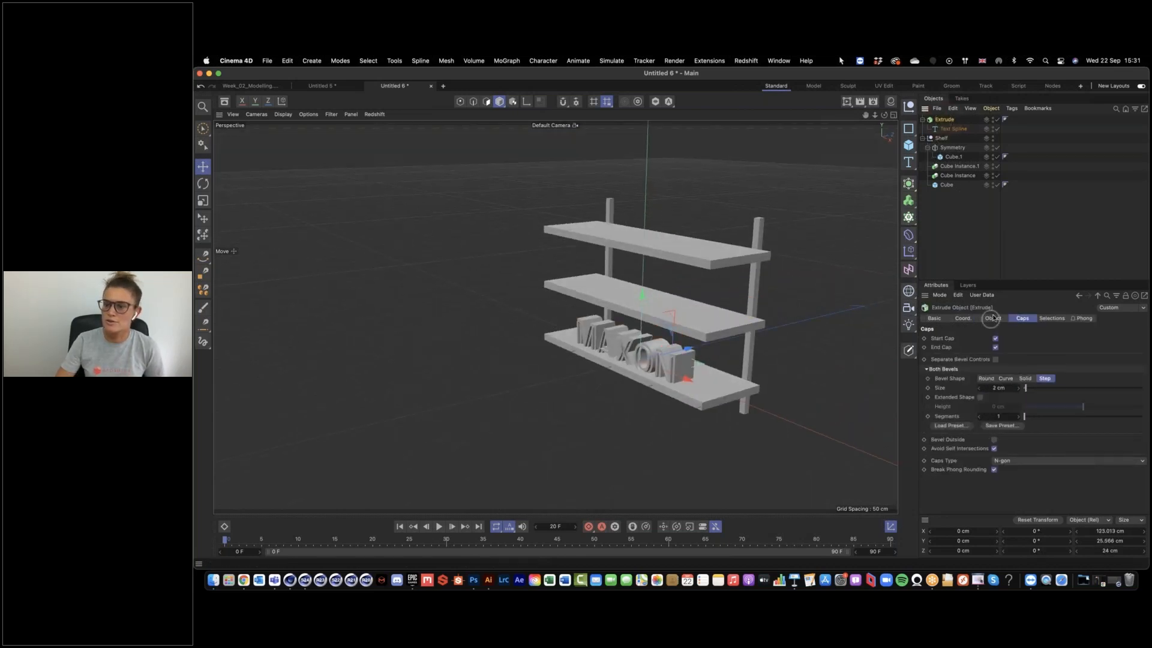
pyautogui.click(1005, 348)
pyautogui.write('15')
pyautogui.press('Return')
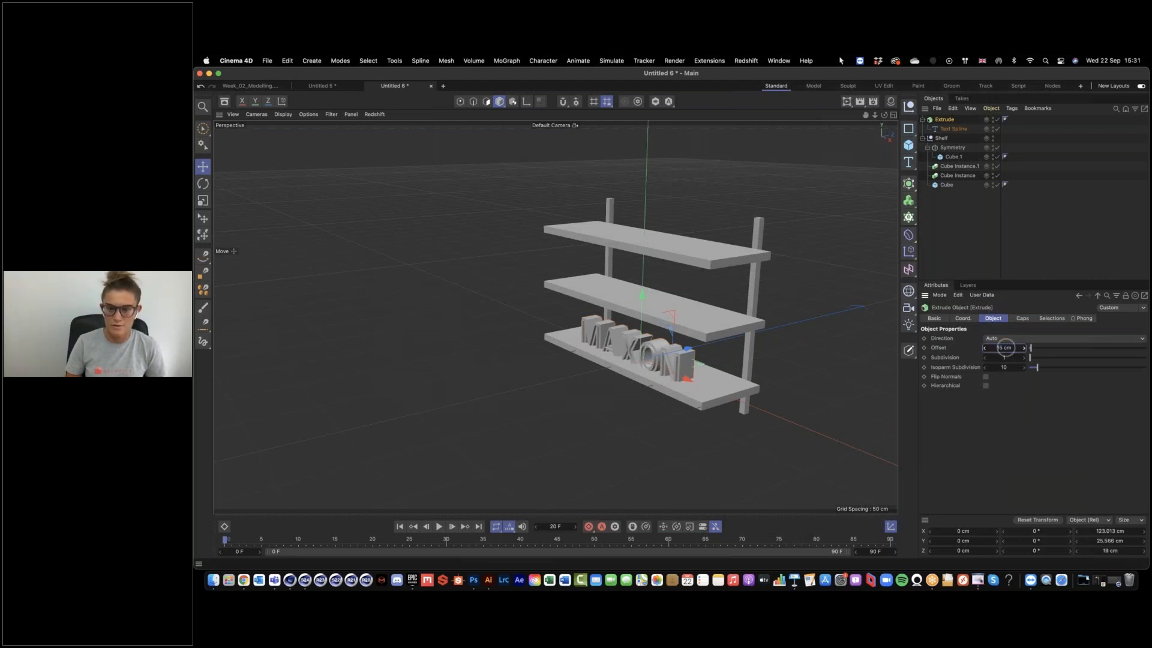
pyautogui.keyDown('alt'); pyautogui.moveTo(656, 344); pyautogui.dragTo(684, 309); pyautogui.keyUp('alt')
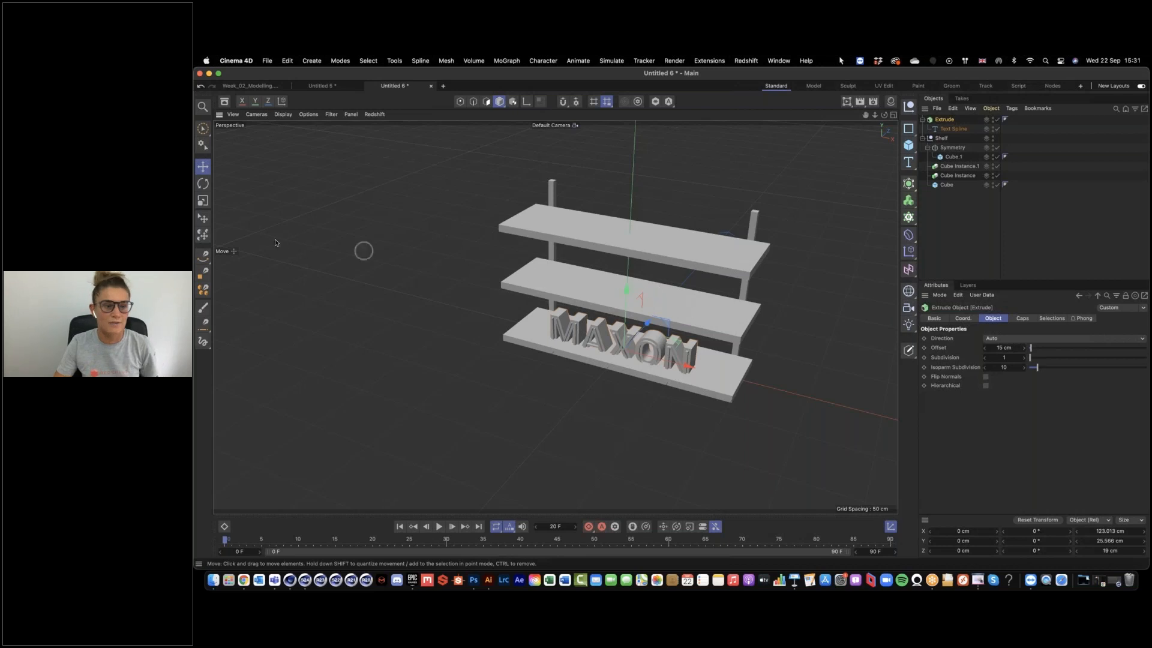
# Step: Use the Place tool to set the MAXON lettering on the middle shelf, toward its right end
pyautogui.click(204, 218)
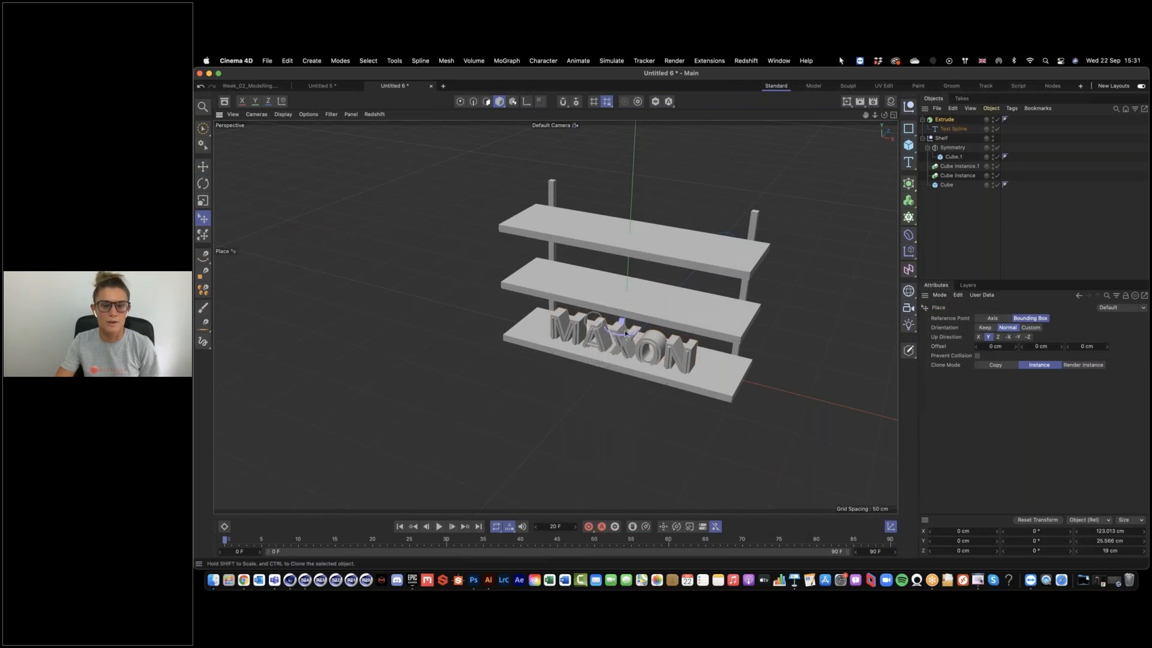
pyautogui.moveTo(658, 348); pyautogui.dragTo(705, 285)
pyautogui.scroll(8, 683, 306)
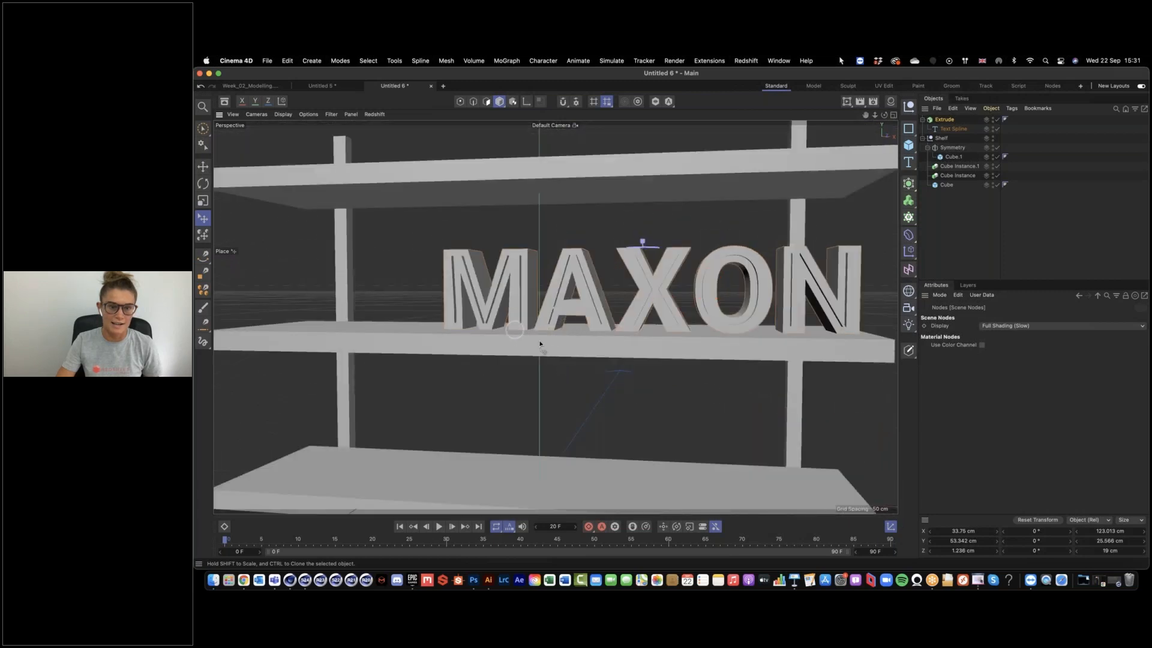
pyautogui.keyDown('alt'); pyautogui.moveTo(594, 344); pyautogui.dragTo(663, 322); pyautogui.keyUp('alt')
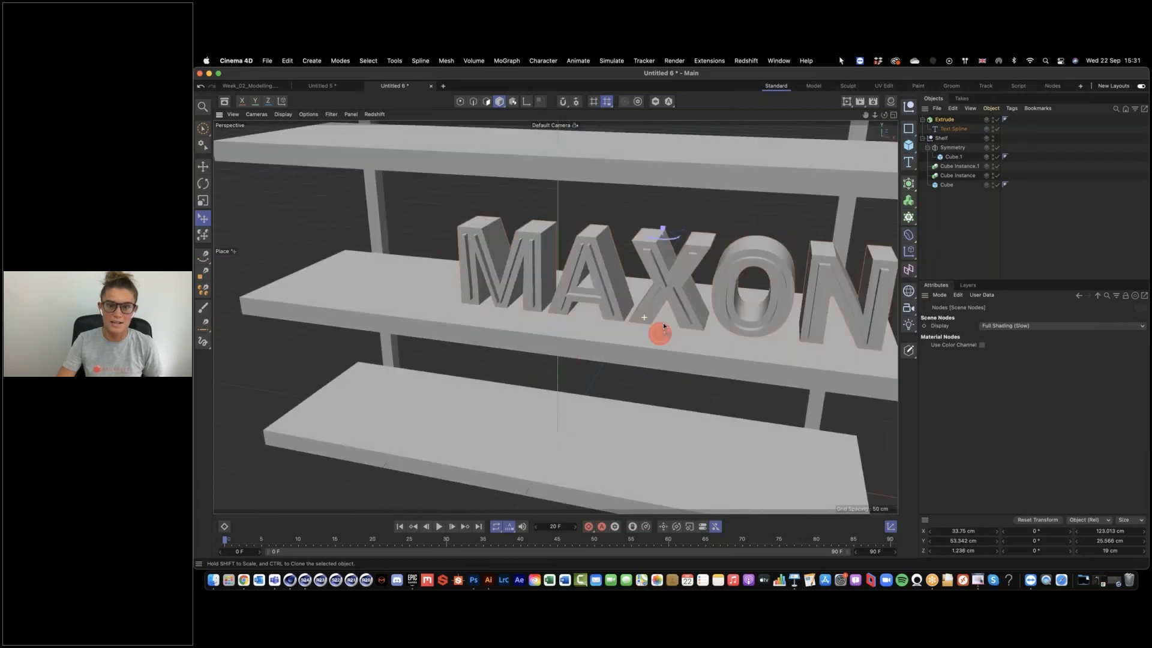
# Step: Turn the lettering about -10° around its vertical axis and shift it slightly on the middle shelf
pyautogui.moveTo(661, 236); pyautogui.dragTo(661, 236)
pyautogui.keyDown('alt'); pyautogui.moveTo(773, 324); pyautogui.dragTo(676, 314); pyautogui.keyUp('alt')
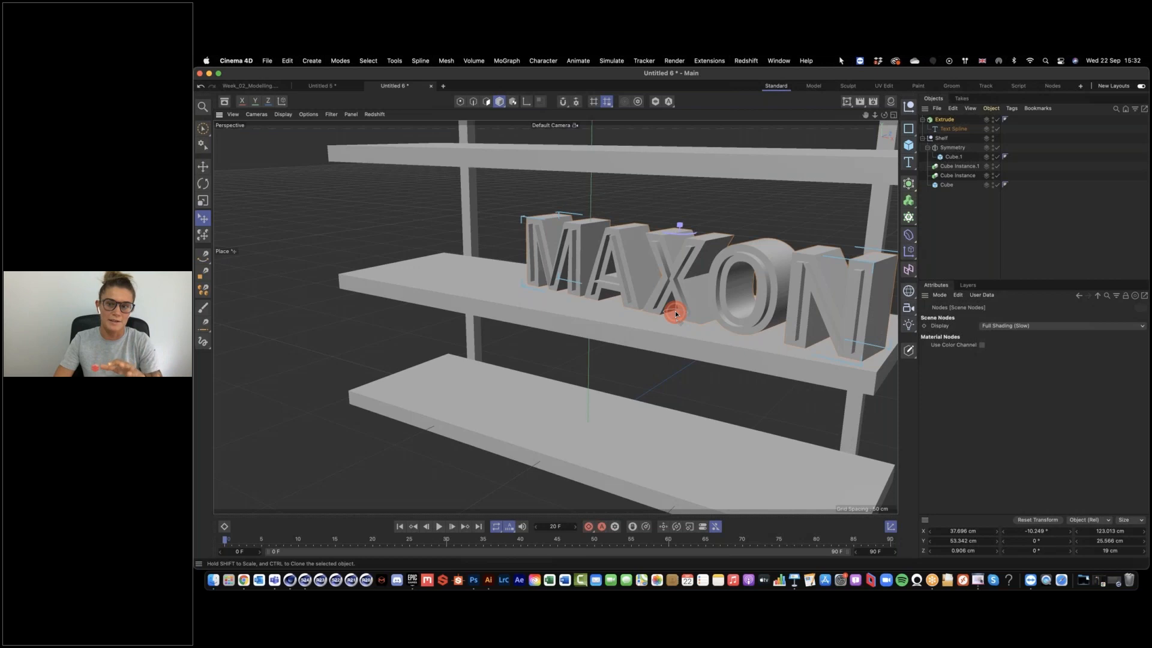
pyautogui.moveTo(676, 312); pyautogui.dragTo(798, 215)
pyautogui.click(798, 215)
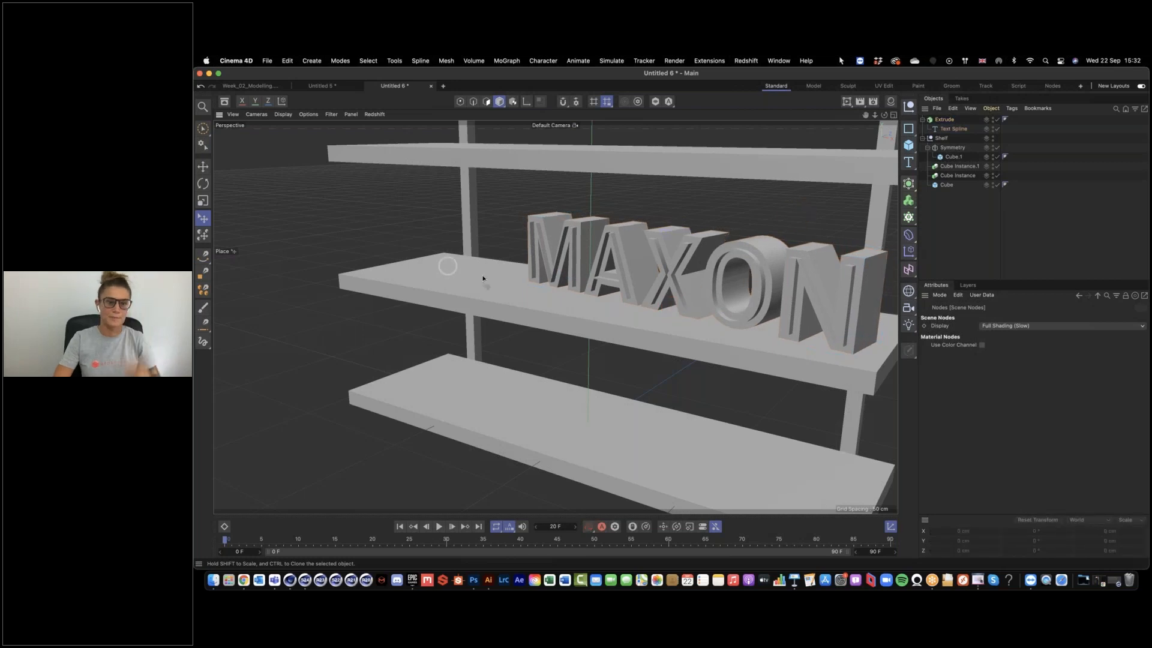
pyautogui.moveTo(658, 278)
pyautogui.keyDown('alt'); pyautogui.mouseDown()
pyautogui.moveTo(564, 273)
pyautogui.moveTo(675, 281)
pyautogui.mouseUp(); pyautogui.keyUp('alt')
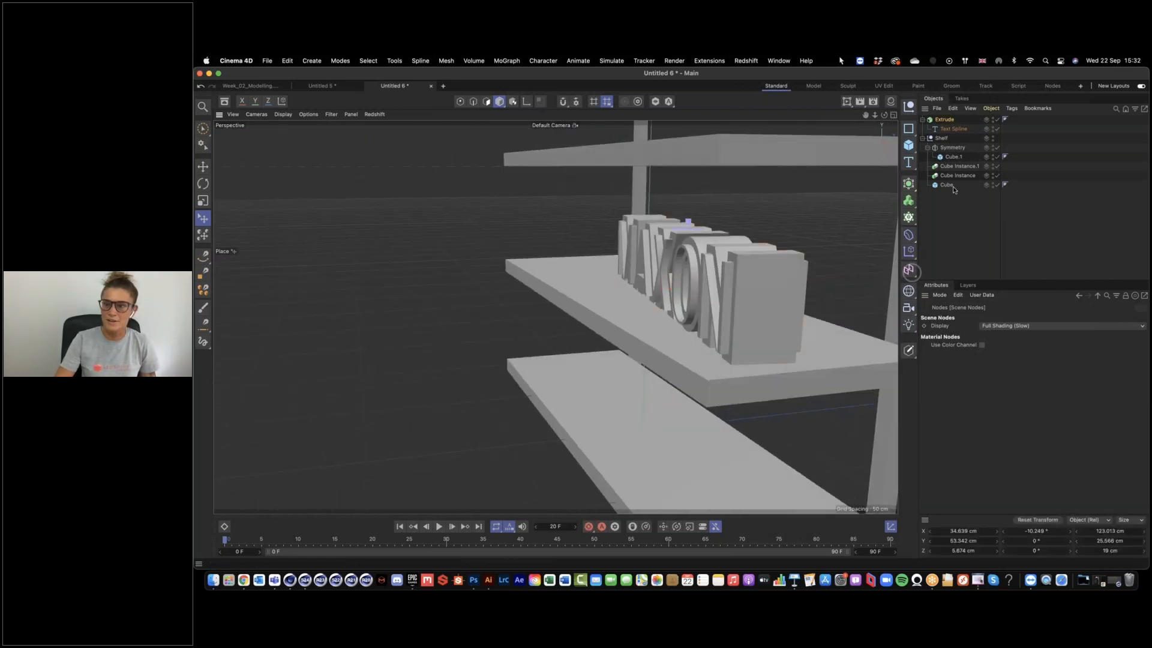
# Step: Set the Step bevel size on the lettering's caps to 1 cm
pyautogui.click(946, 120)
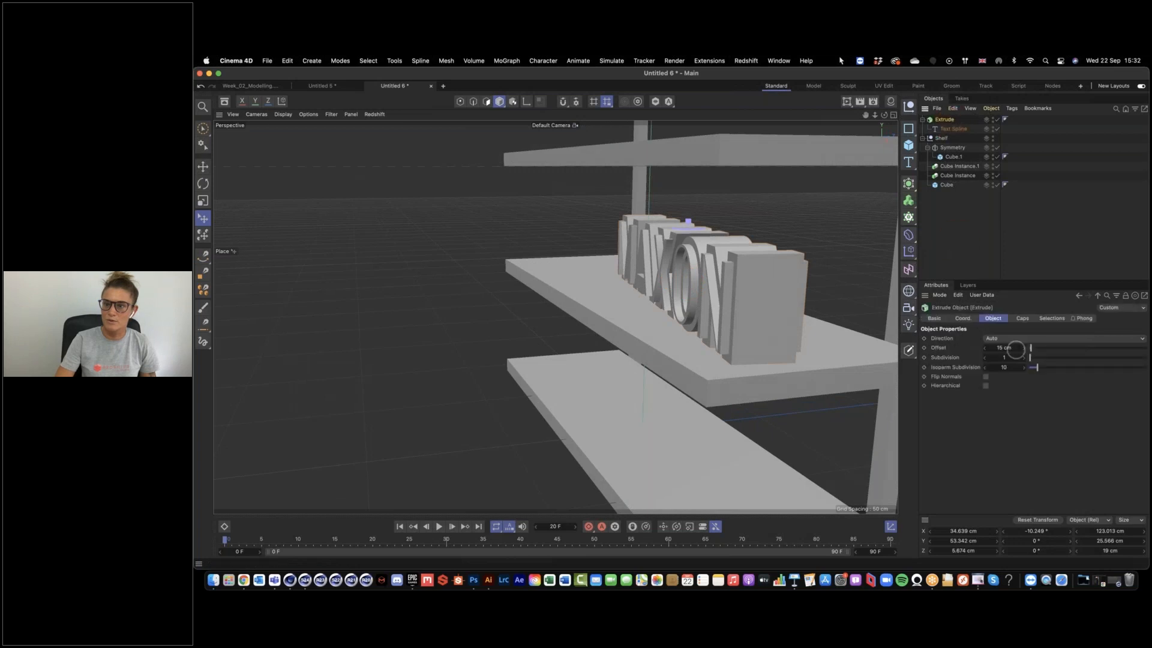
pyautogui.click(1022, 319)
pyautogui.click(1000, 388)
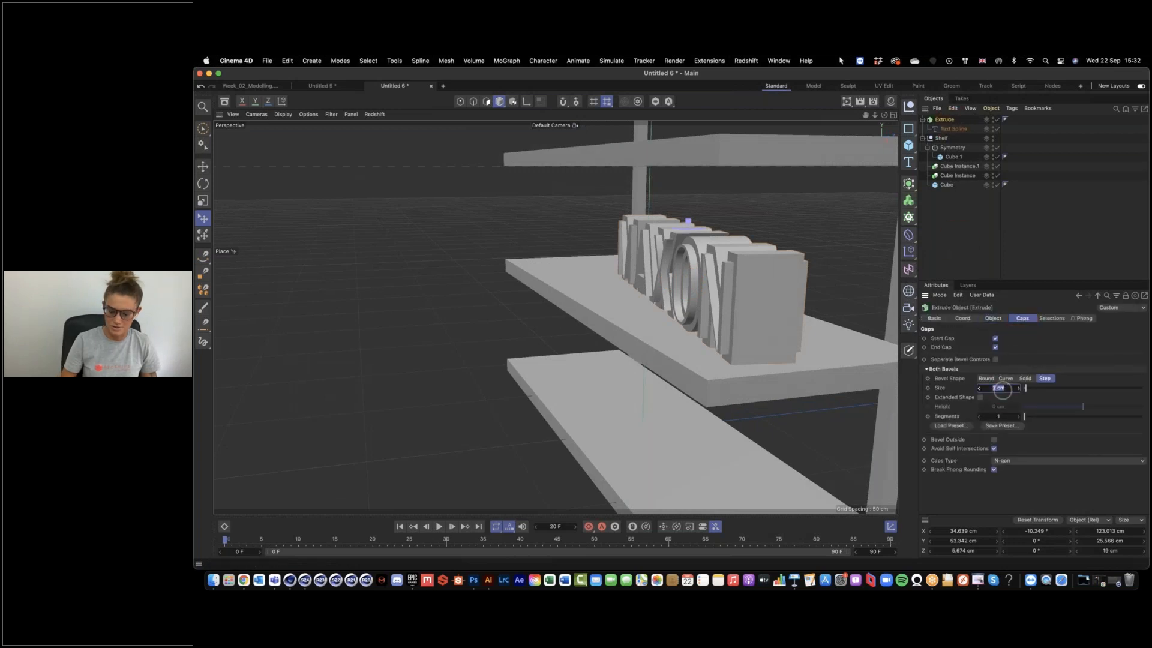
pyautogui.write('1')
pyautogui.press('Return')
pyautogui.click(822, 270)
pyautogui.keyDown('alt'); pyautogui.moveTo(823, 272); pyautogui.dragTo(784, 286); pyautogui.keyUp('alt')
pyautogui.keyDown('alt'); pyautogui.moveTo(780, 304); pyautogui.dragTo(697, 304, button='right'); pyautogui.keyUp('alt')
pyautogui.keyDown('alt'); pyautogui.moveTo(749, 312); pyautogui.dragTo(801, 313); pyautogui.keyUp('alt')
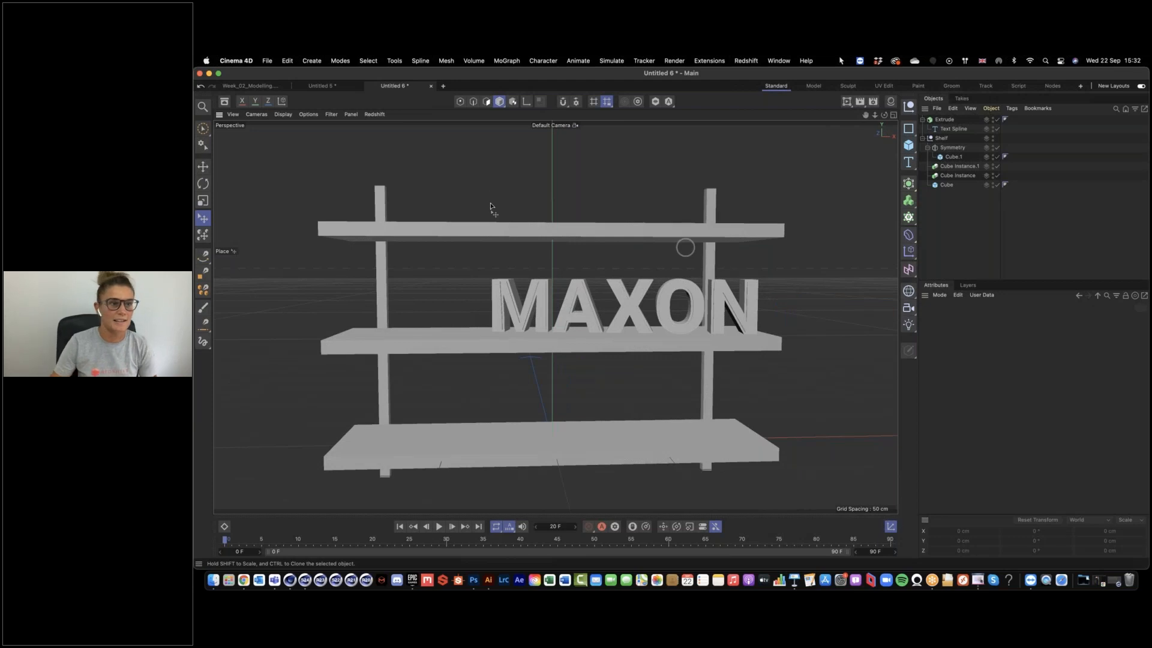
# Step: Switch to the Week_02_Modelling scene and examine the vase's Lathe object and its profile spline
pyautogui.click(259, 88)
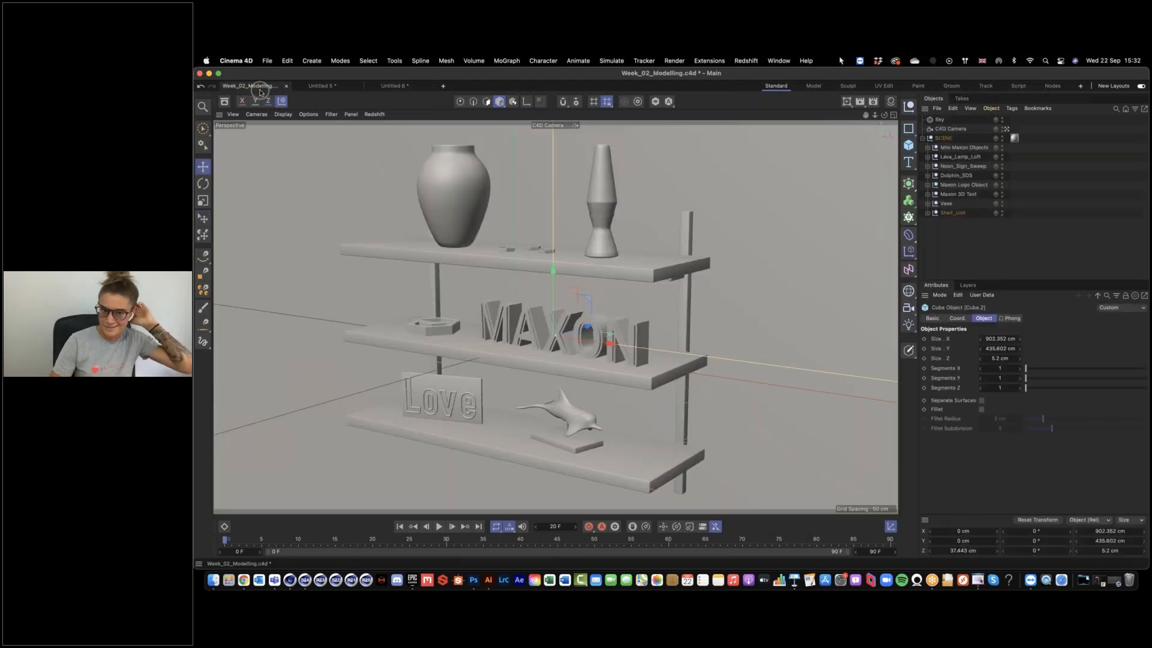
pyautogui.click(444, 174)
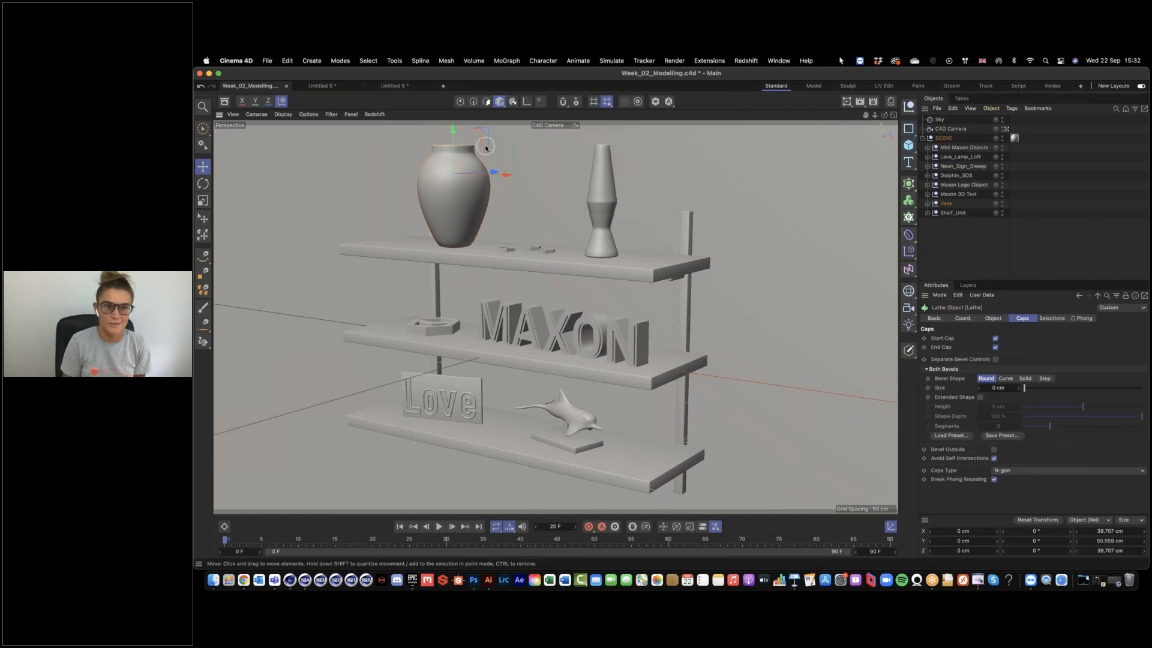
pyautogui.click(928, 204)
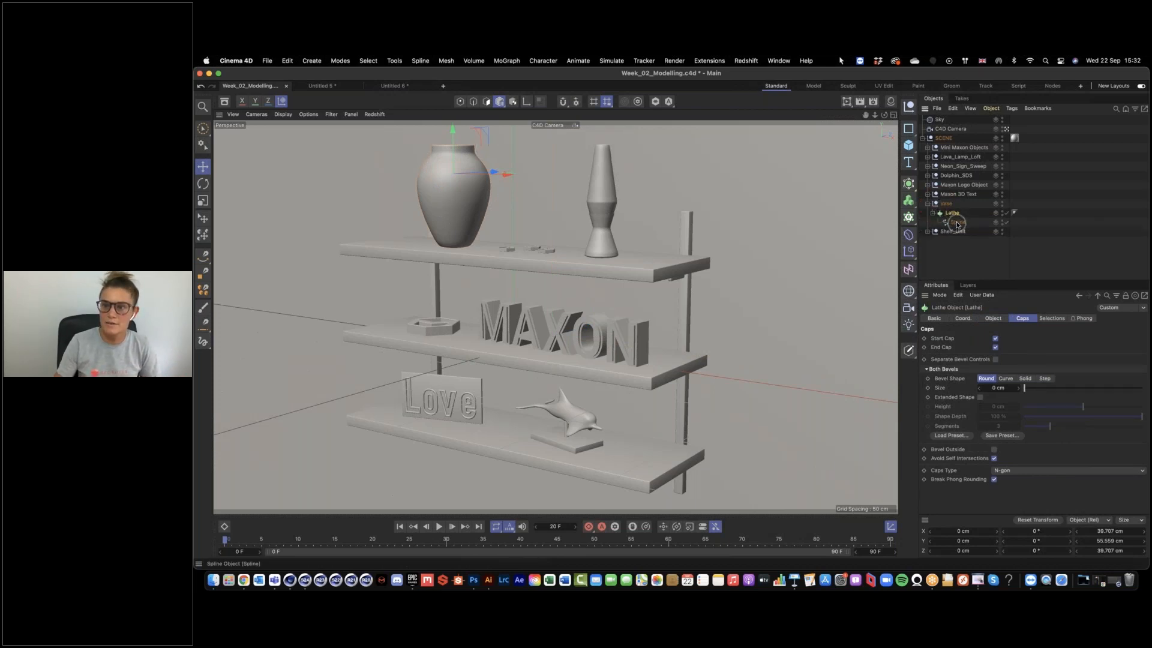
pyautogui.click(958, 222)
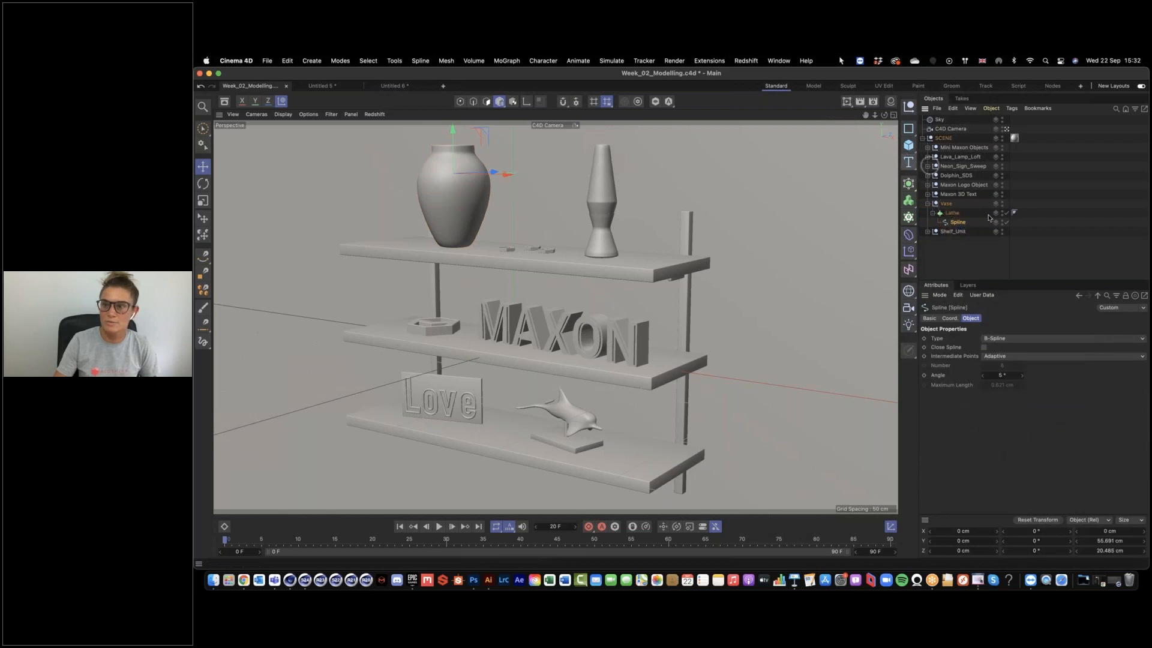
# Step: Disable the vase's Lathe, leave the scene camera and examine the framed profile spline from the side
pyautogui.click(1007, 214)
pyautogui.click(1006, 130)
pyautogui.click(1006, 130)
pyautogui.press('s')
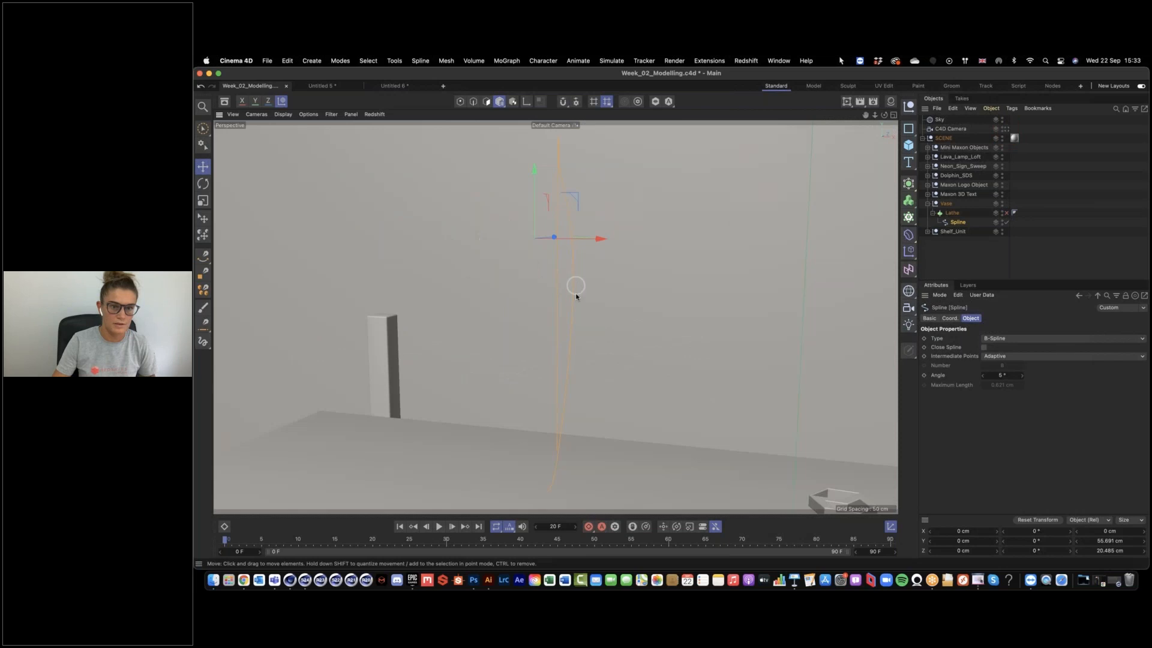
pyautogui.moveTo(568, 296)
pyautogui.keyDown('alt'); pyautogui.mouseDown()
pyautogui.moveTo(476, 283)
pyautogui.moveTo(466, 315)
pyautogui.mouseUp(); pyautogui.keyUp('alt')
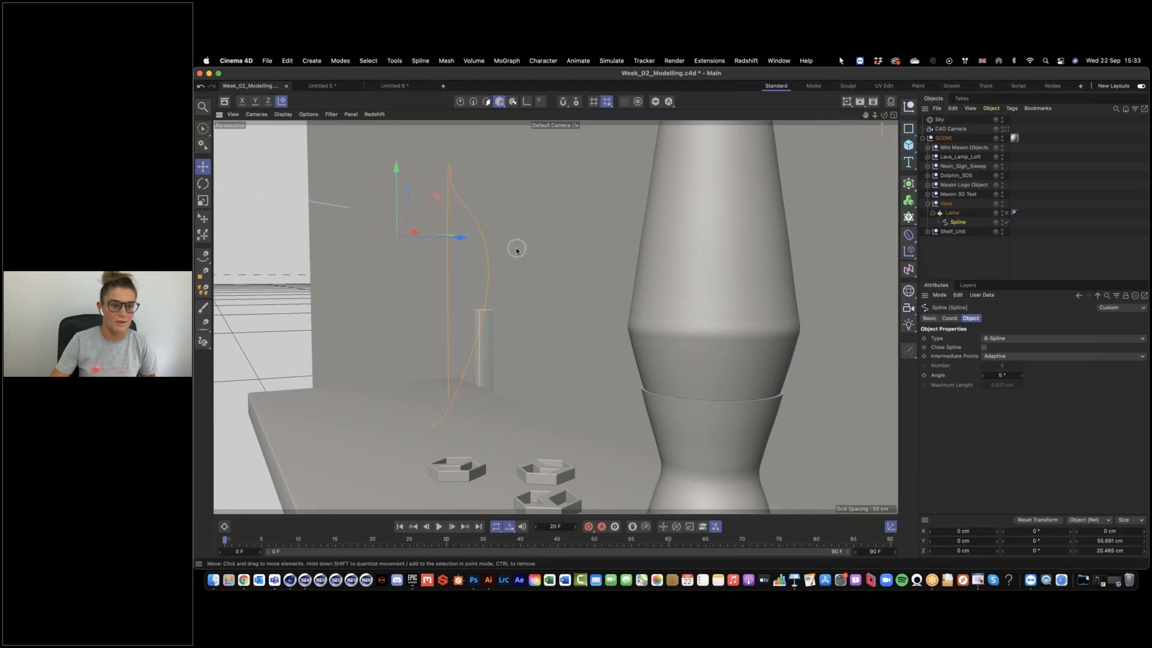
# Step: Return to the Untitled 6 scene, hide the Shelf group and frame the empty area above the origin in the Front view
pyautogui.click(392, 86)
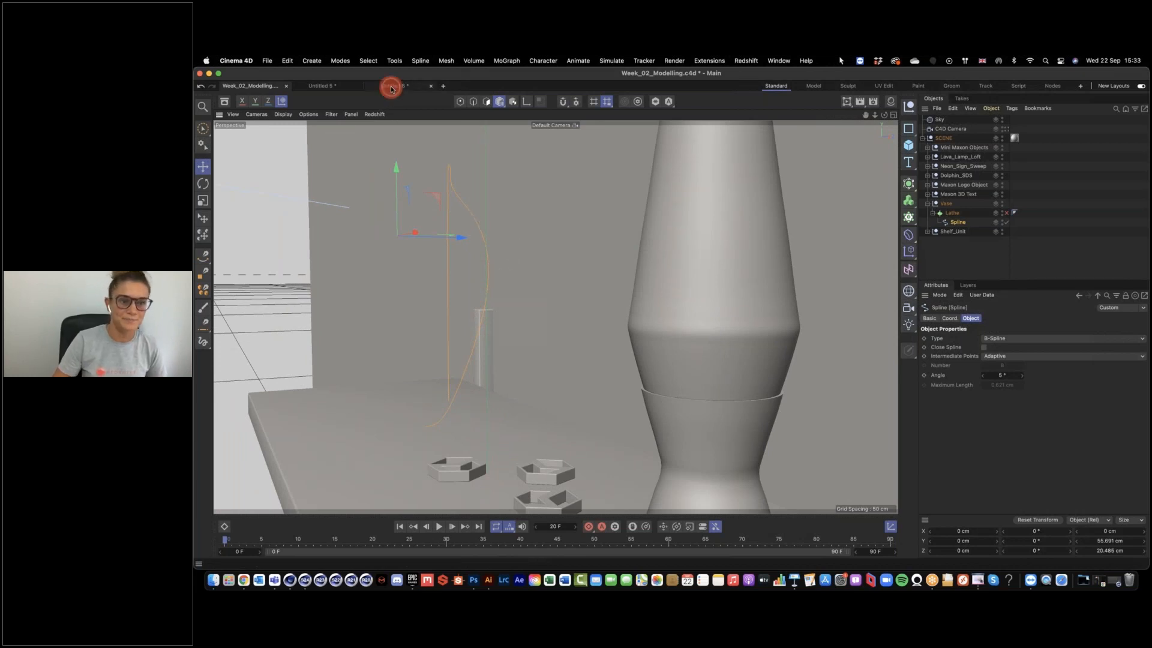
pyautogui.click(879, 140)
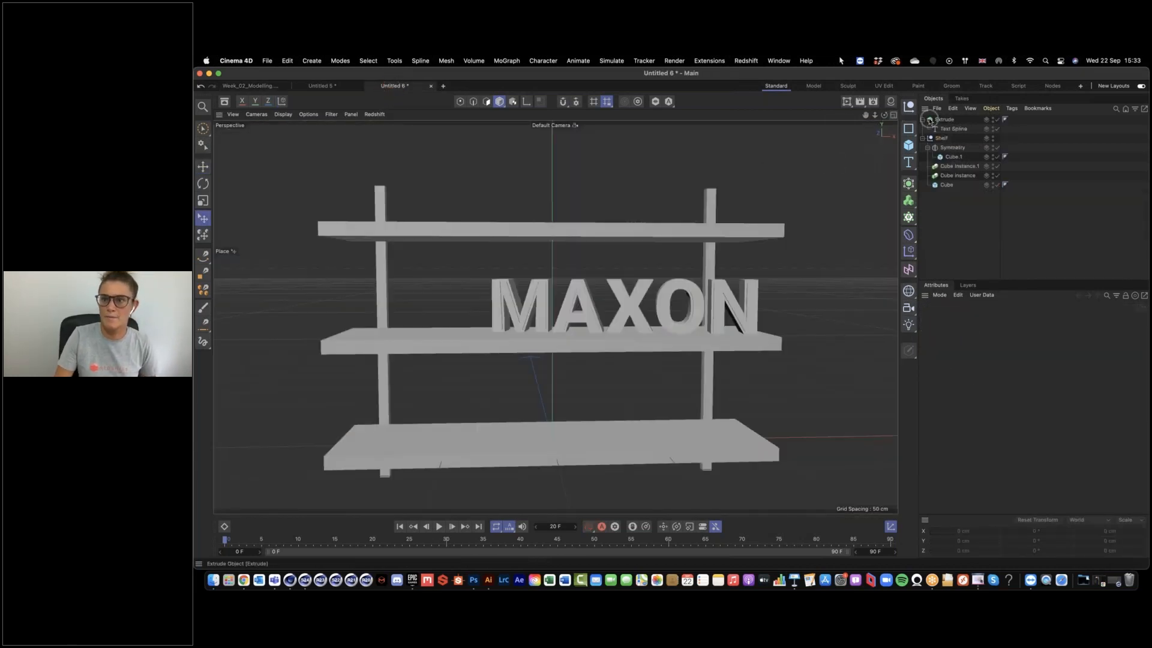
pyautogui.click(971, 119)
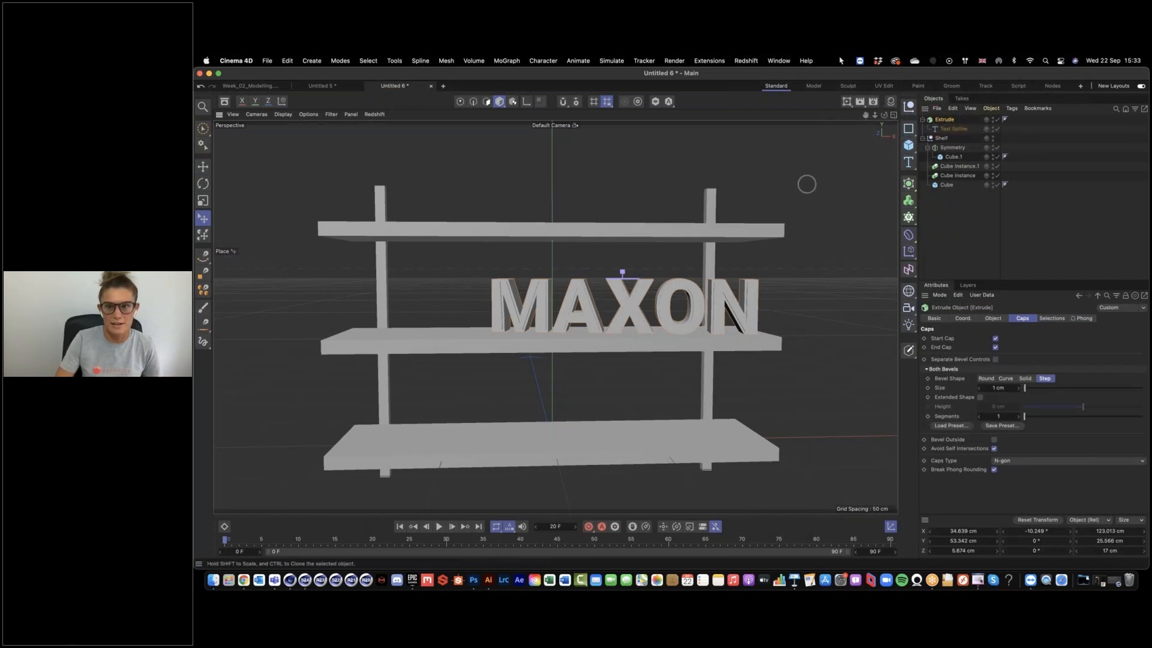
pyautogui.click(893, 116)
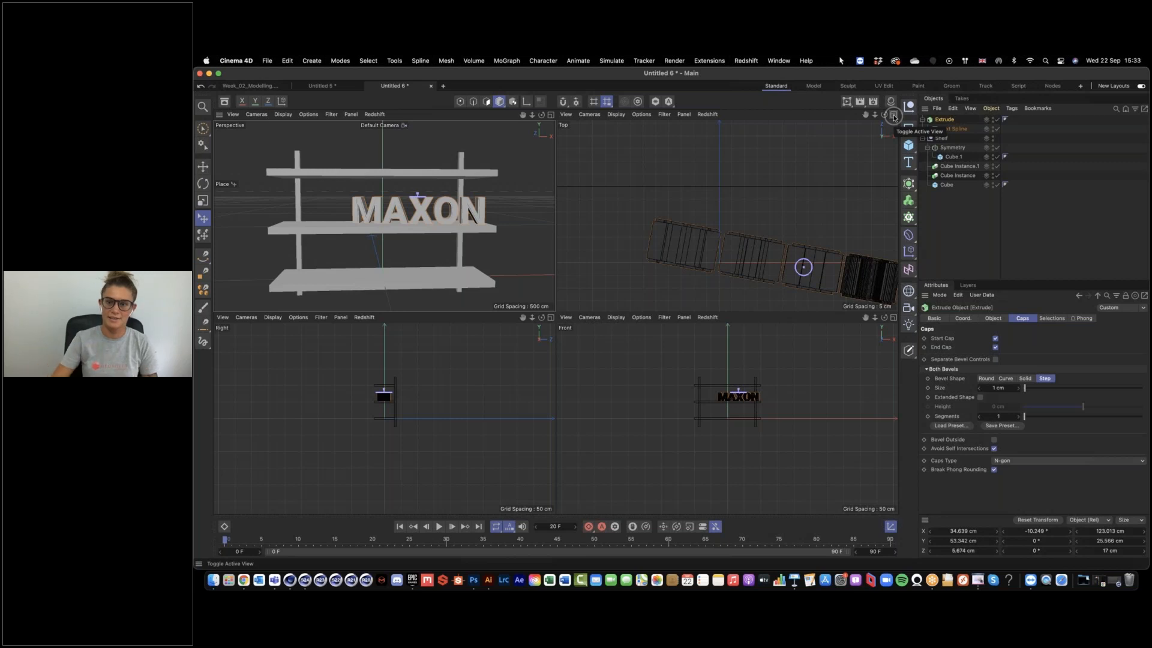
pyautogui.click(893, 317)
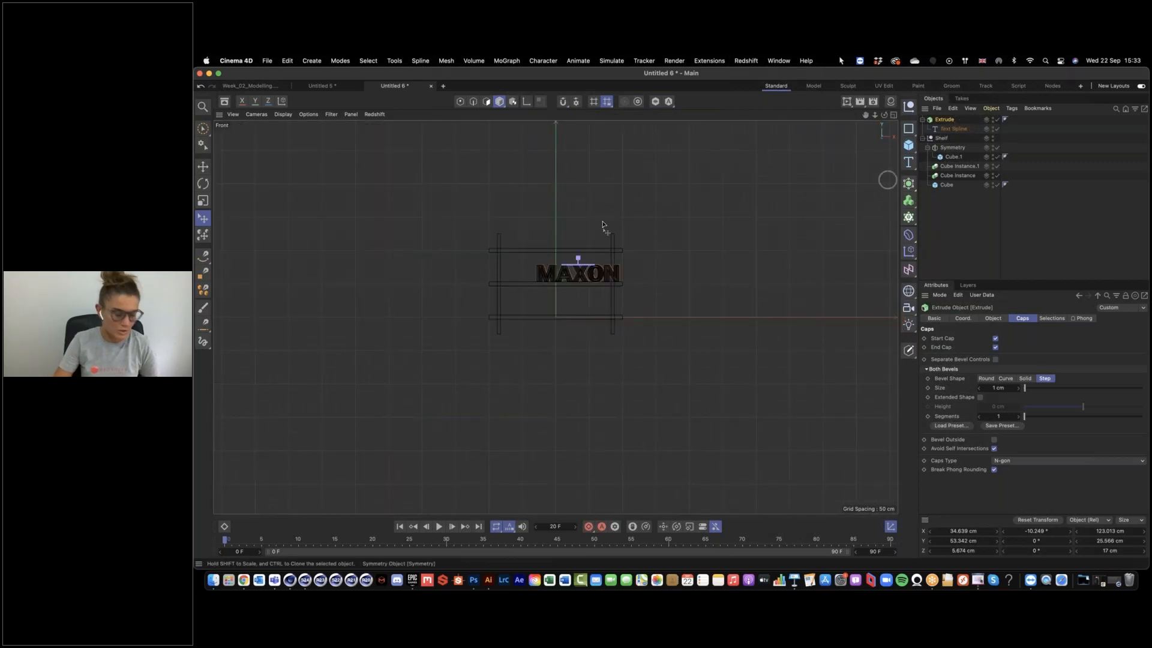
pyautogui.keyDown('alt'); pyautogui.moveTo(573, 240); pyautogui.dragTo(621, 234, button='right'); pyautogui.keyUp('alt')
pyautogui.keyDown('alt'); pyautogui.moveTo(594, 294); pyautogui.dragTo(672, 301, button='middle'); pyautogui.keyUp('alt')
pyautogui.click(993, 137)
pyautogui.click(993, 137)
pyautogui.keyDown('alt'); pyautogui.moveTo(632, 421); pyautogui.dragTo(619, 342, button='middle'); pyautogui.keyUp('alt')
pyautogui.keyDown('alt'); pyautogui.moveTo(585, 349); pyautogui.dragTo(661, 354, button='right'); pyautogui.keyUp('alt')
pyautogui.keyDown('alt'); pyautogui.moveTo(654, 387); pyautogui.dragTo(631, 319, button='middle'); pyautogui.keyUp('alt')
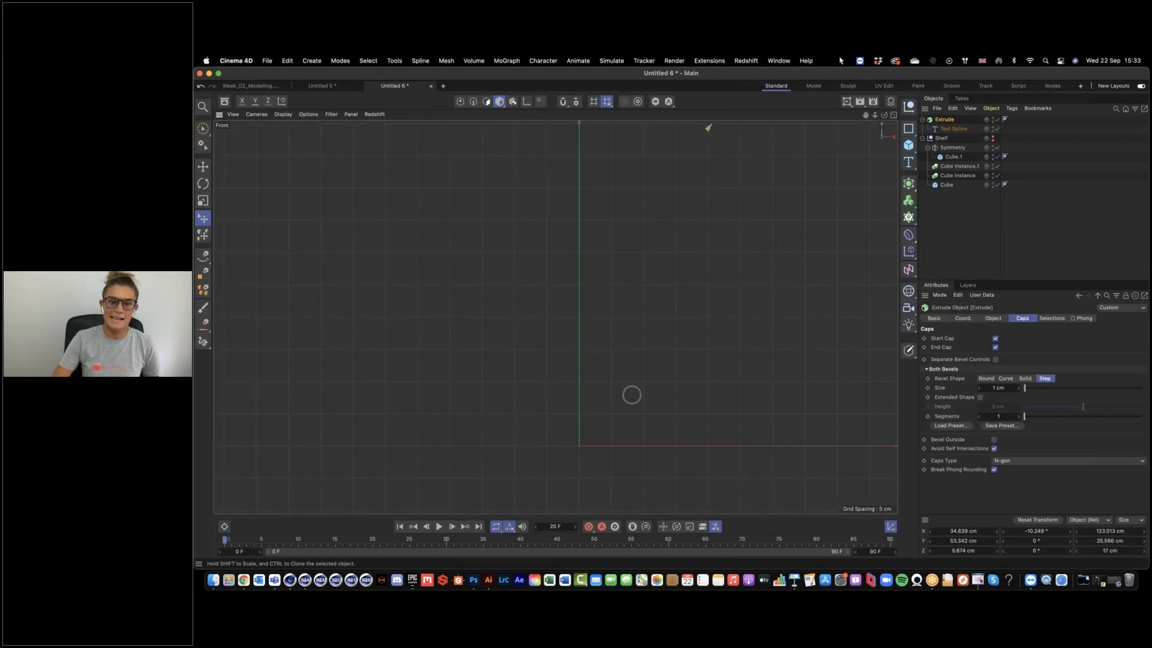
pyautogui.keyDown('alt'); pyautogui.moveTo(272, 240); pyautogui.dragTo(265, 240, button='middle'); pyautogui.keyUp('alt')
# Step: Draw a vase half-profile with the Bezier Spline Pen: straight inner wall, rounded rim, curved belly and flat base ending near the vertical axis
pyautogui.click(203, 256)
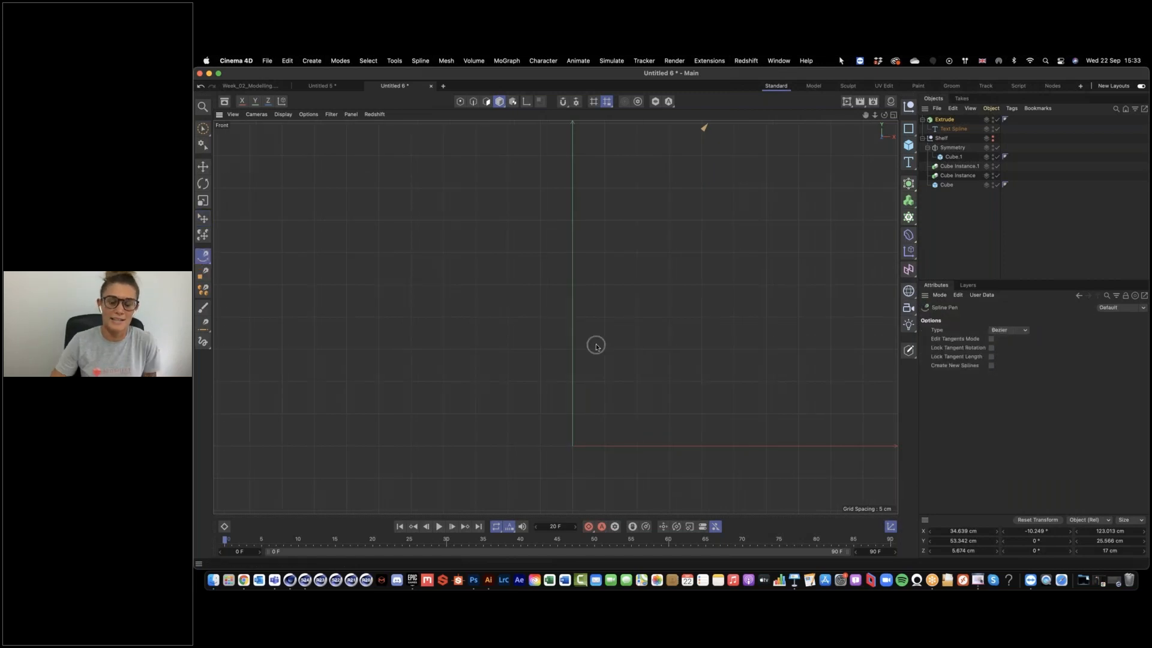
pyautogui.click(540, 415)
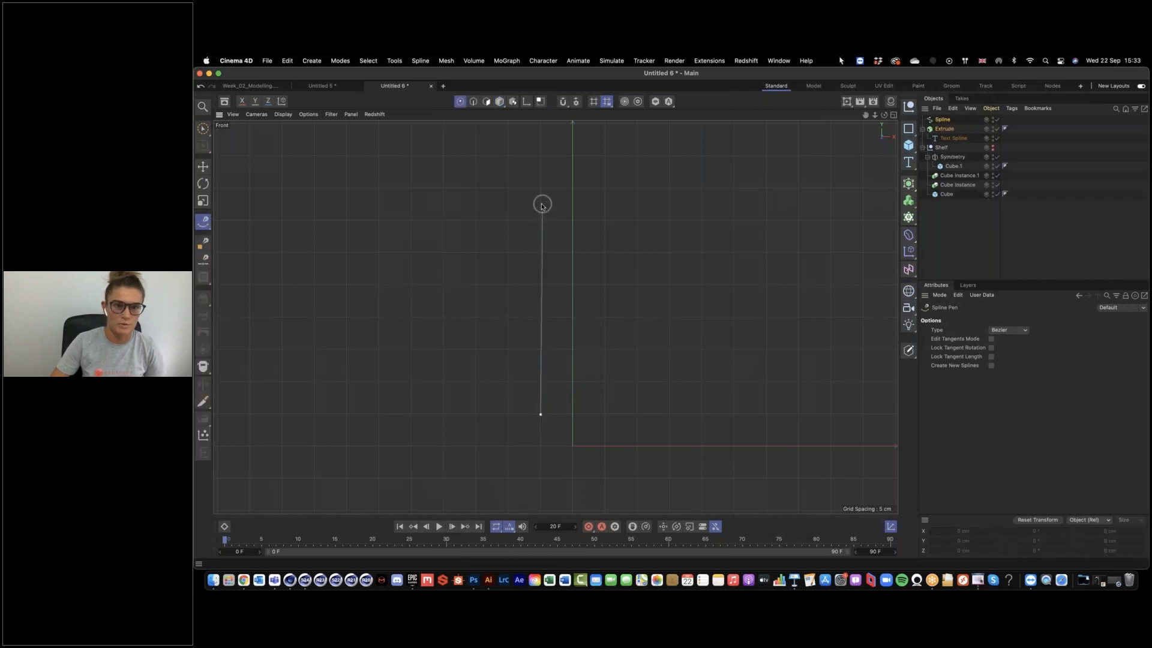
pyautogui.moveTo(539, 190); pyautogui.dragTo(533, 226)
pyautogui.moveTo(491, 298); pyautogui.dragTo(487, 317)
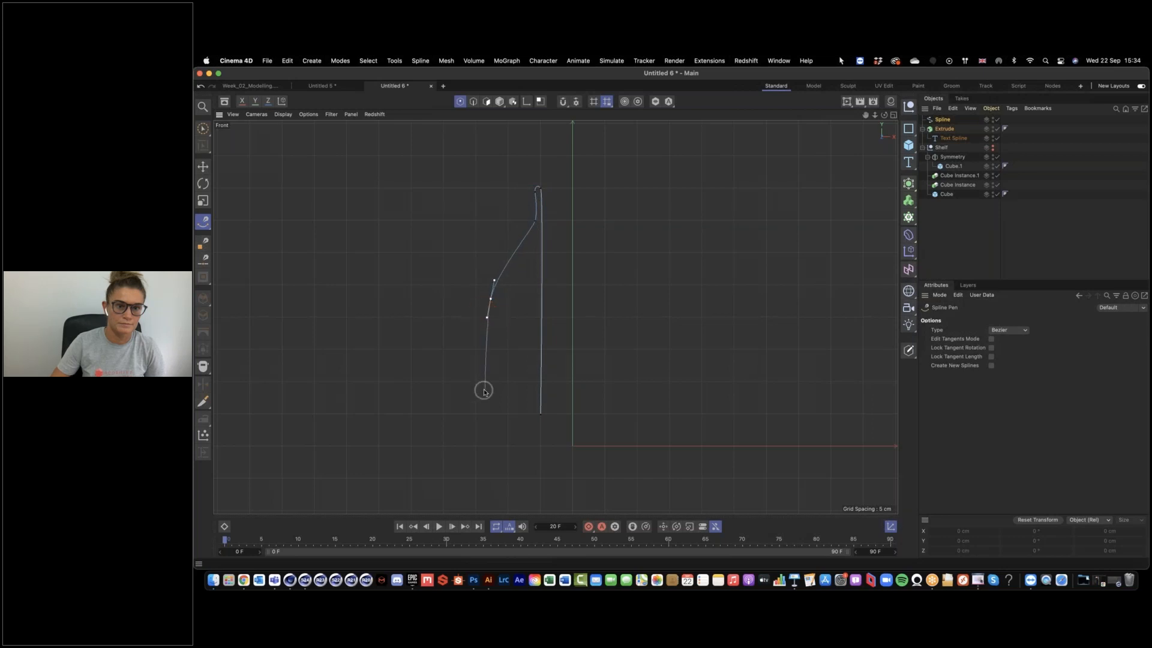
pyautogui.moveTo(498, 407); pyautogui.dragTo(519, 427)
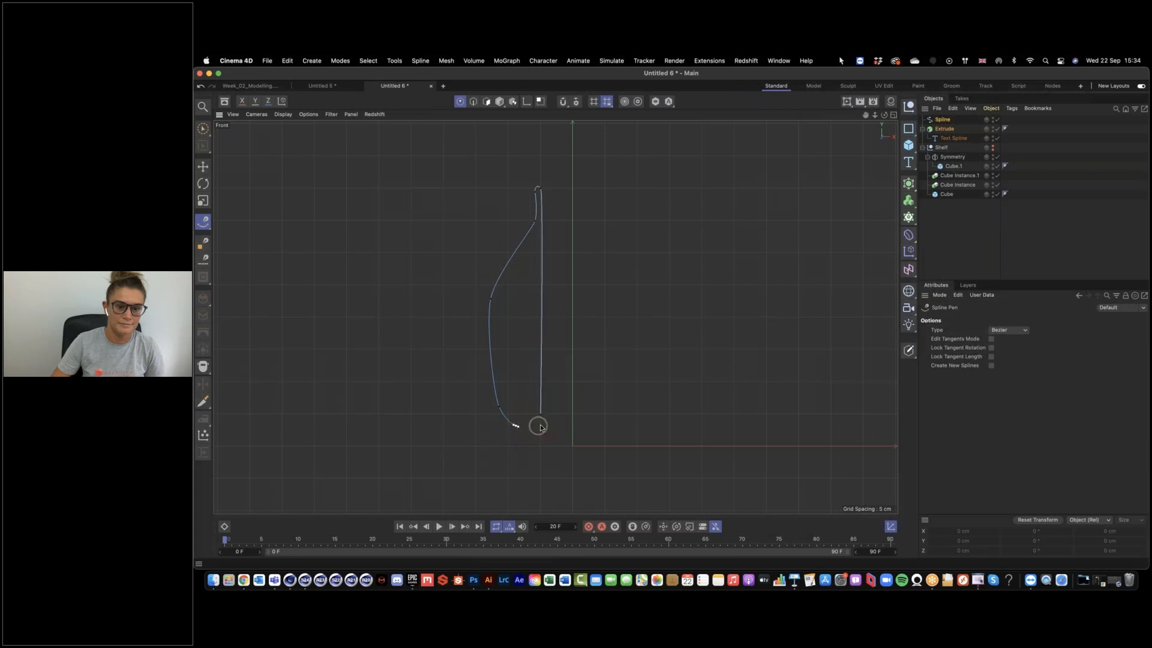
pyautogui.click(572, 427)
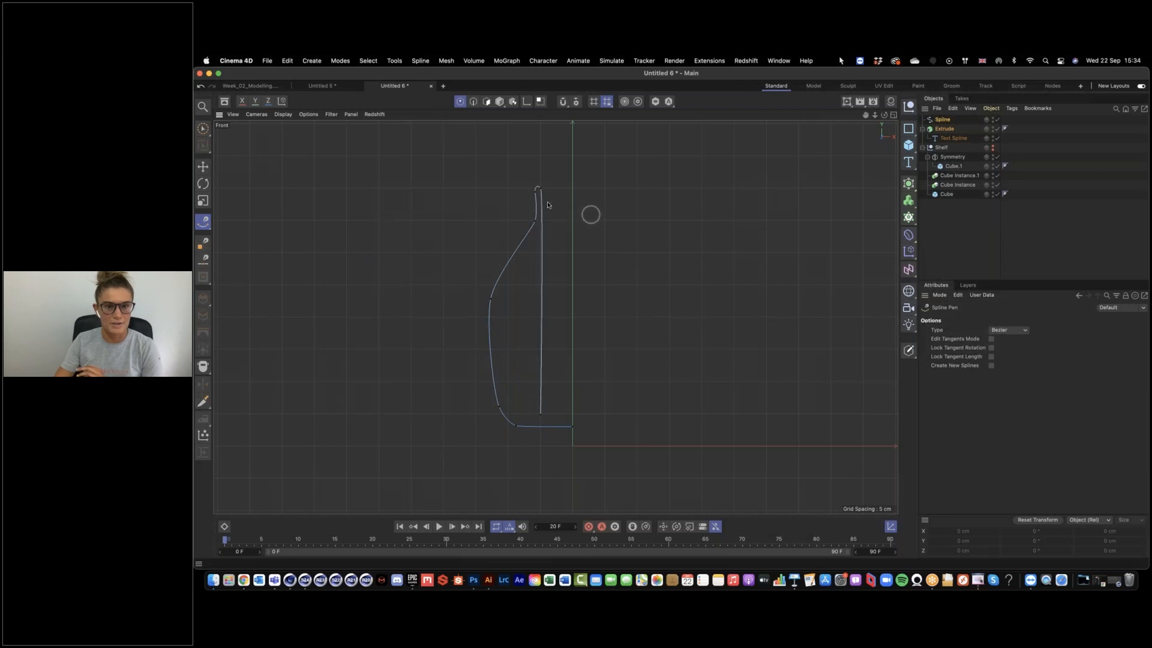
# Step: Select the profile's outer belly and lower points and move them about 2.3 cm toward the vertical axis
pyautogui.click(203, 127)
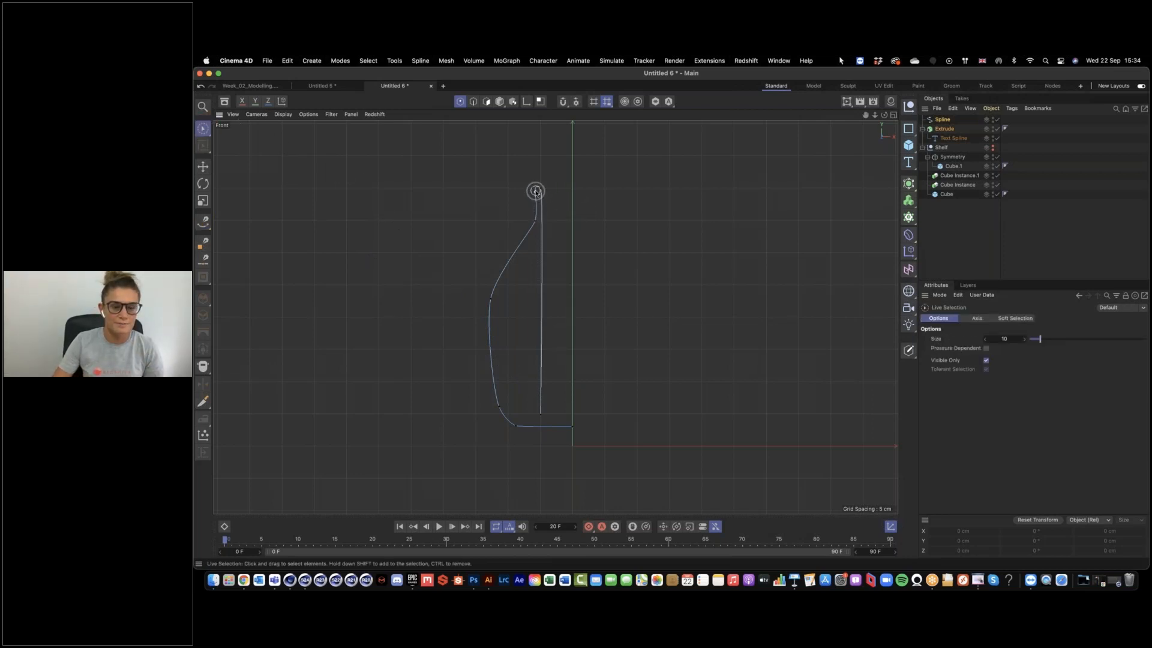
pyautogui.click(612, 406)
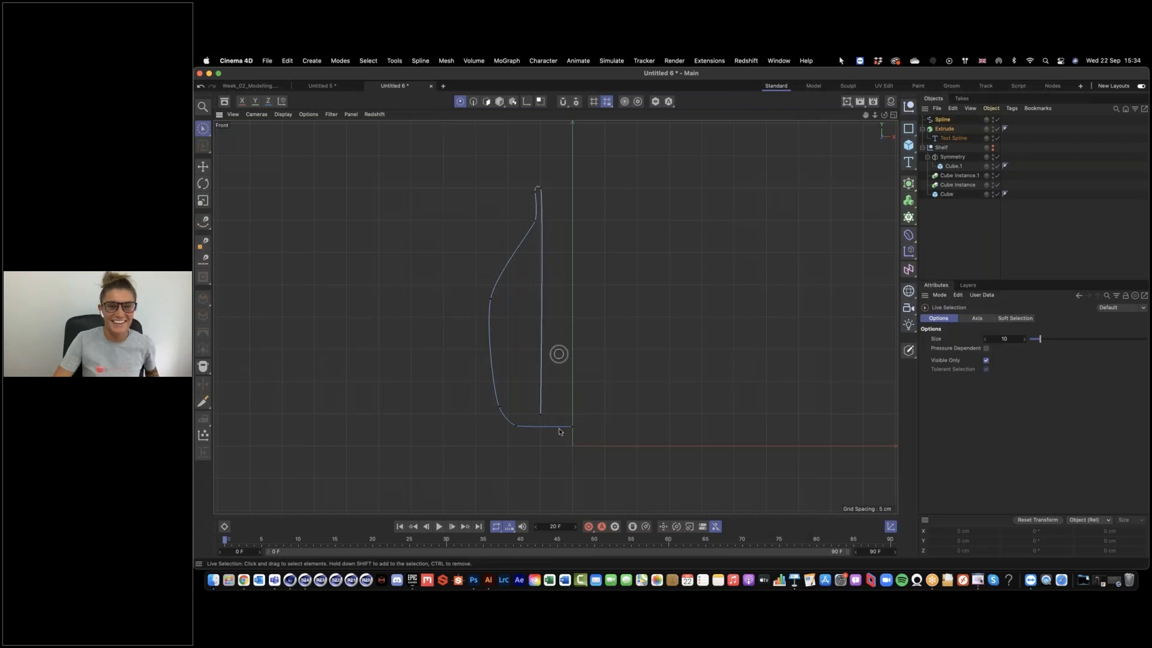
pyautogui.moveTo(514, 426)
pyautogui.mouseDown()
pyautogui.moveTo(496, 378)
pyautogui.moveTo(496, 297)
pyautogui.mouseUp()
pyautogui.moveTo(571, 362); pyautogui.dragTo(586, 362)
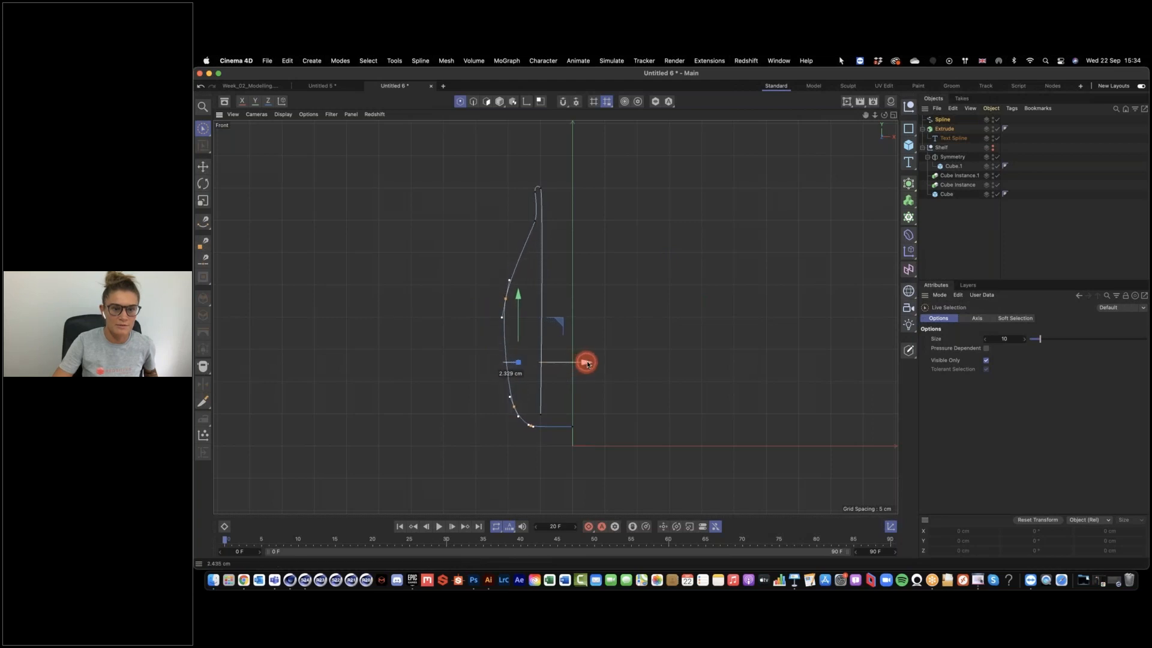
# Step: Set the X position of the profile's base end point to 0 cm, aligning it with the central axis
pyautogui.click(570, 427)
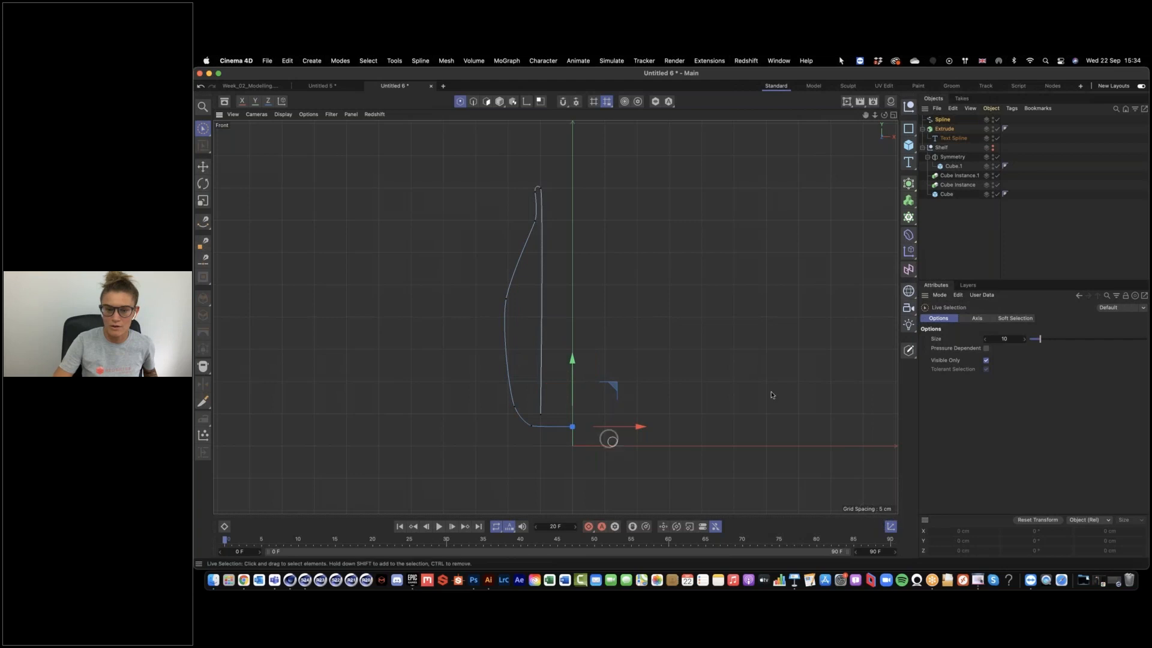
pyautogui.click(943, 120)
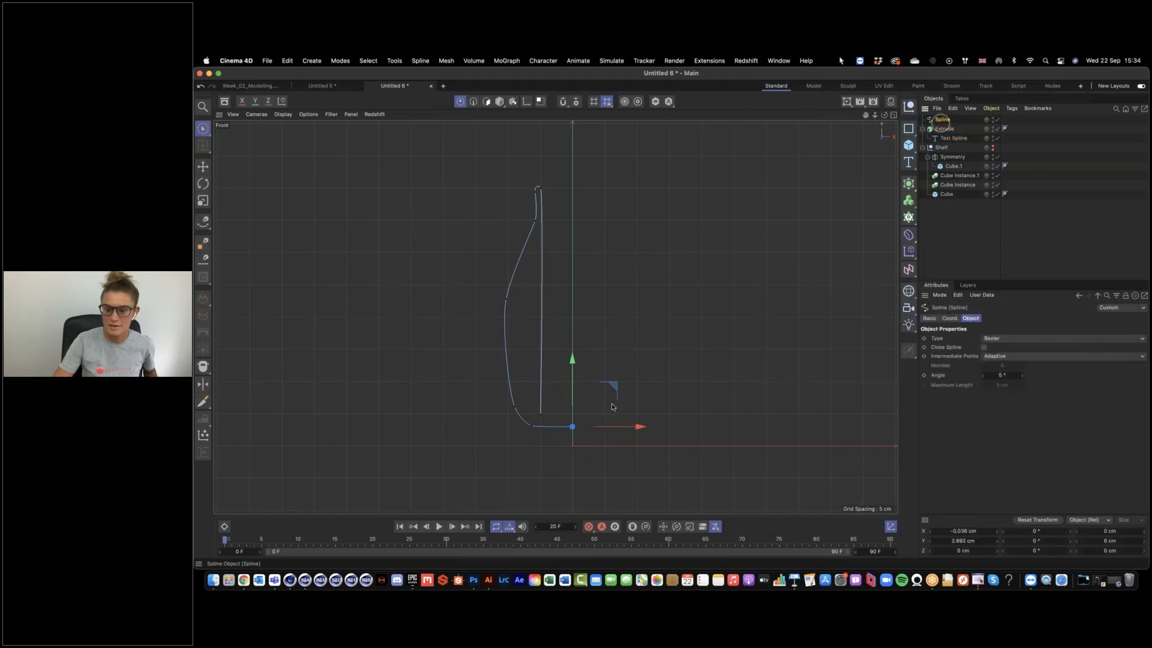
pyautogui.click(964, 531)
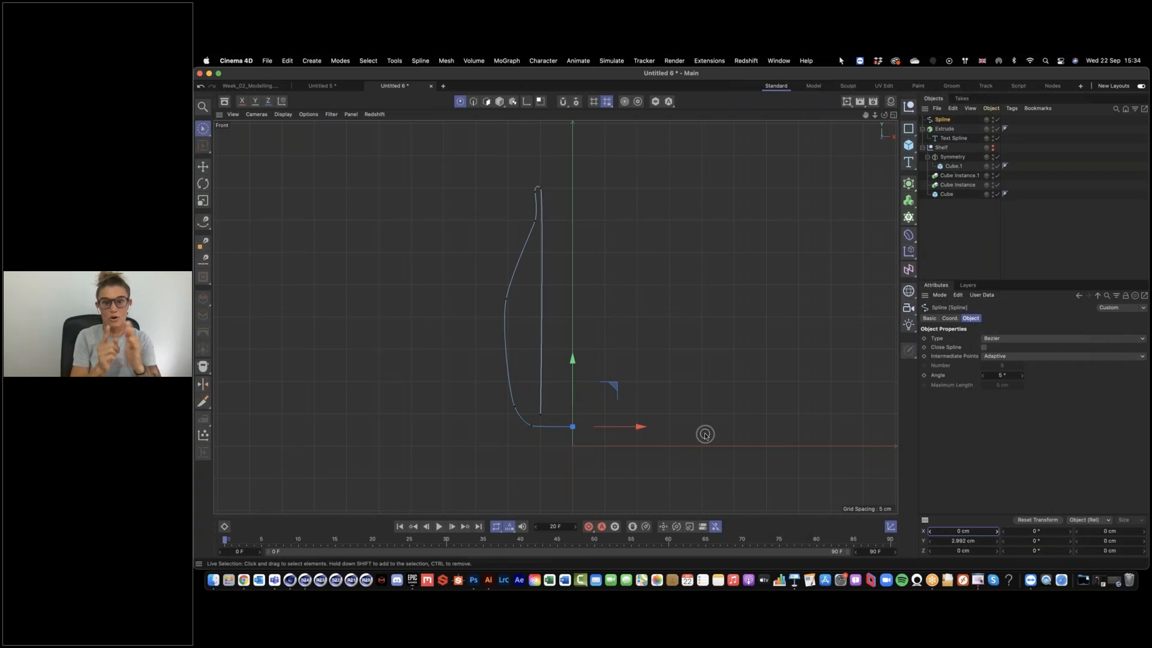
# Step: Add a Lathe generator and make the vase profile spline its child to form the solid vase
pyautogui.click(893, 115)
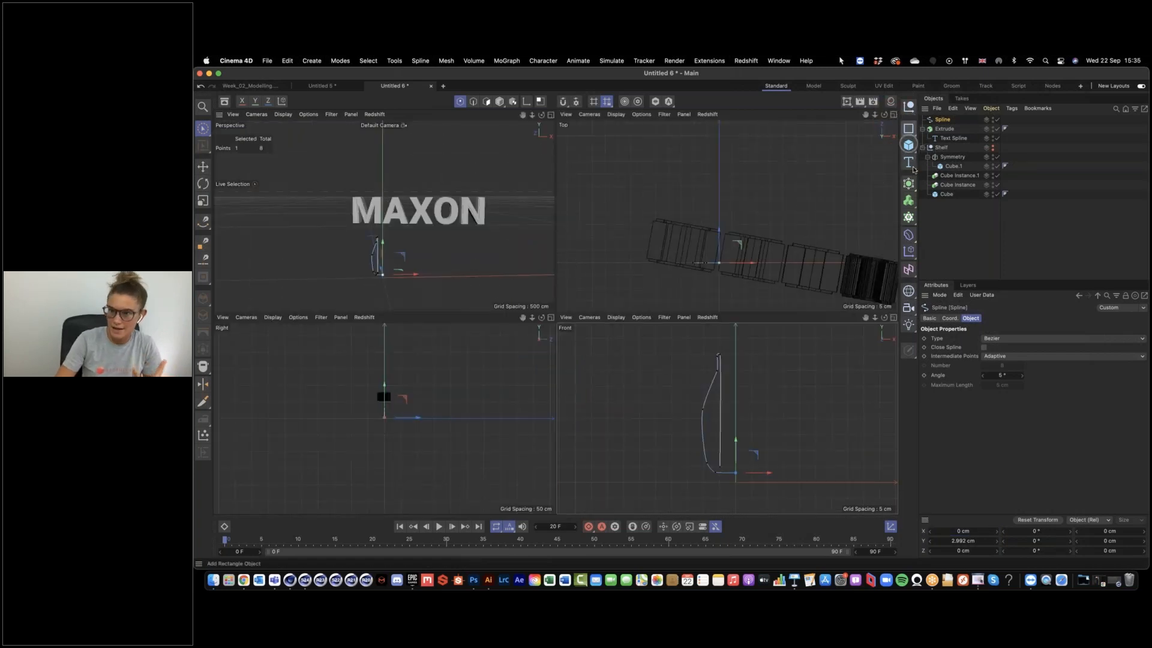
pyautogui.moveTo(908, 184); pyautogui.dragTo(1015, 219)
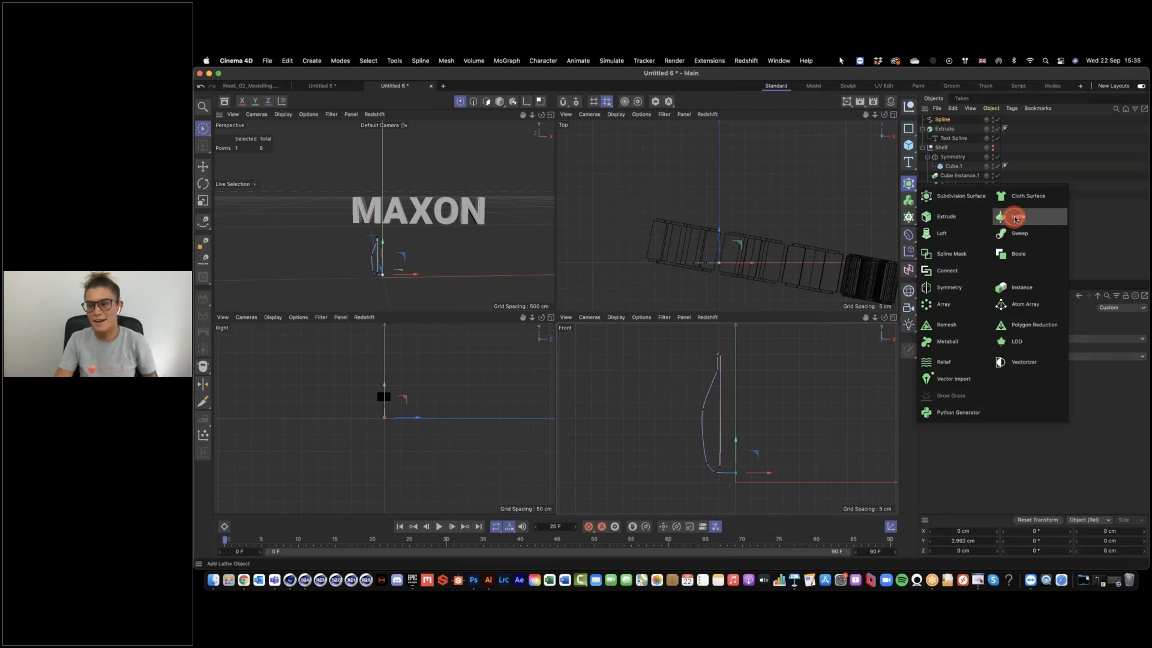
pyautogui.moveTo(1018, 218); pyautogui.dragTo(1018, 218)
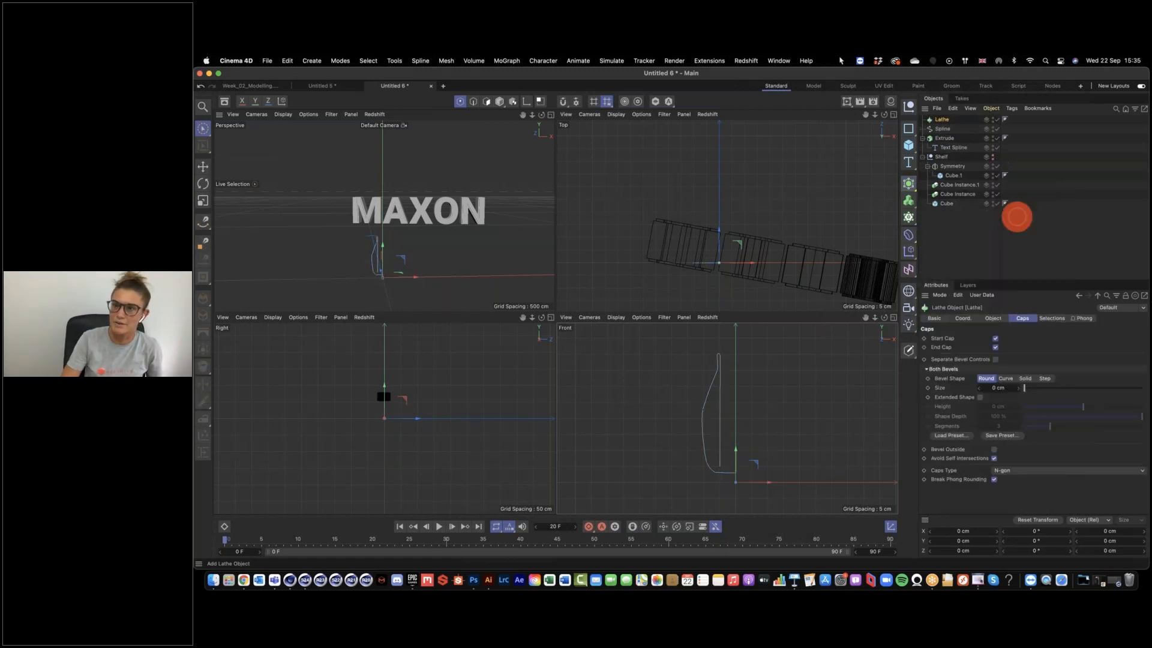
pyautogui.moveTo(942, 128); pyautogui.dragTo(943, 123)
pyautogui.keyDown('alt'); pyautogui.moveTo(406, 273); pyautogui.dragTo(381, 249); pyautogui.keyUp('alt')
pyautogui.click(704, 412)
pyautogui.moveTo(731, 411); pyautogui.dragTo(730, 410)
pyautogui.click(451, 250)
pyautogui.keyDown('alt'); pyautogui.moveTo(491, 246); pyautogui.dragTo(456, 252); pyautogui.keyUp('alt')
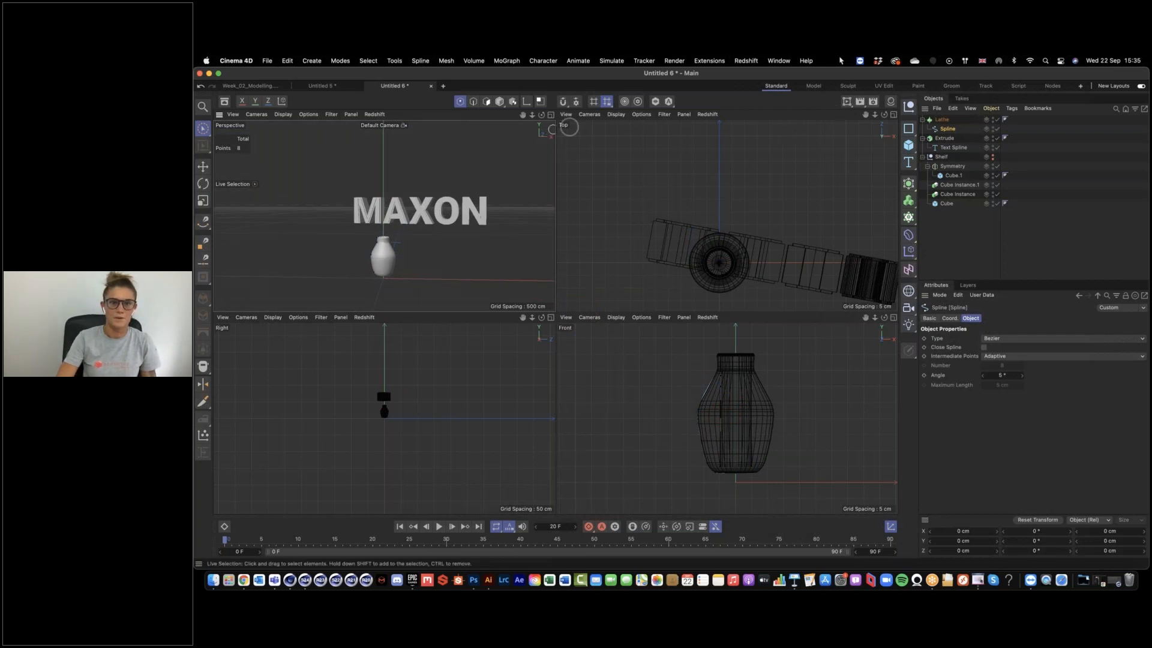
# Step: Show the Shelf group again in the Perspective view and activate the Place tool in Model mode
pyautogui.click(550, 114)
pyautogui.click(992, 159)
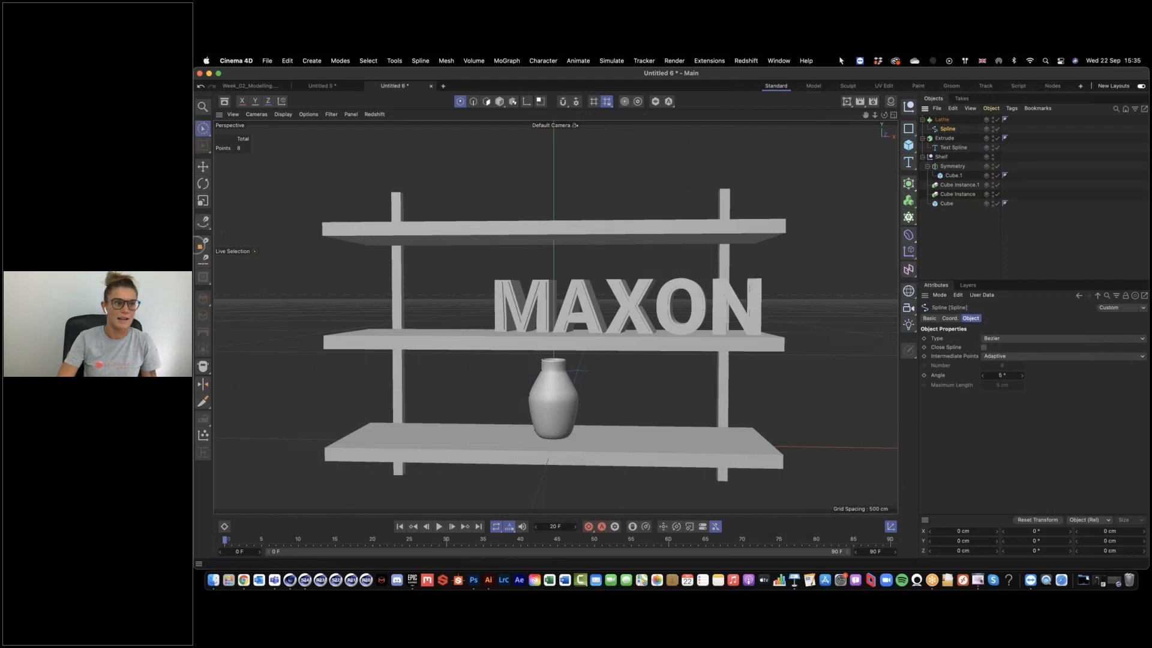
pyautogui.moveTo(500, 100); pyautogui.dragTo(538, 114)
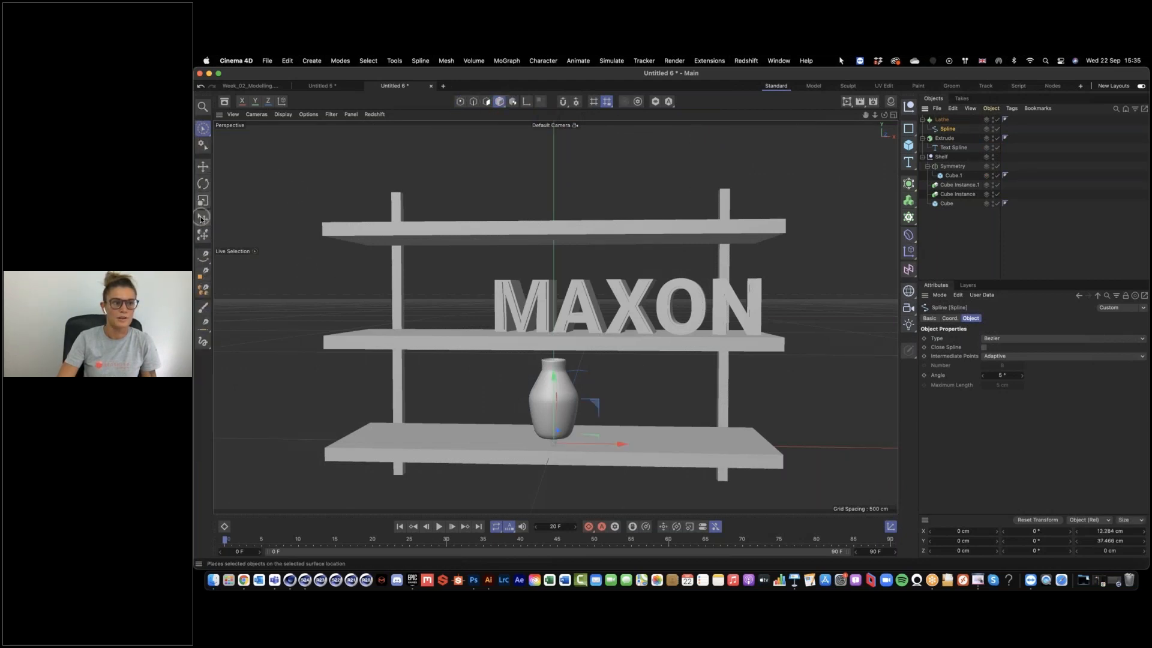
pyautogui.click(202, 217)
pyautogui.keyDown('alt'); pyautogui.moveTo(609, 422); pyautogui.dragTo(594, 433); pyautogui.keyUp('alt')
pyautogui.moveTo(559, 405); pyautogui.dragTo(555, 226)
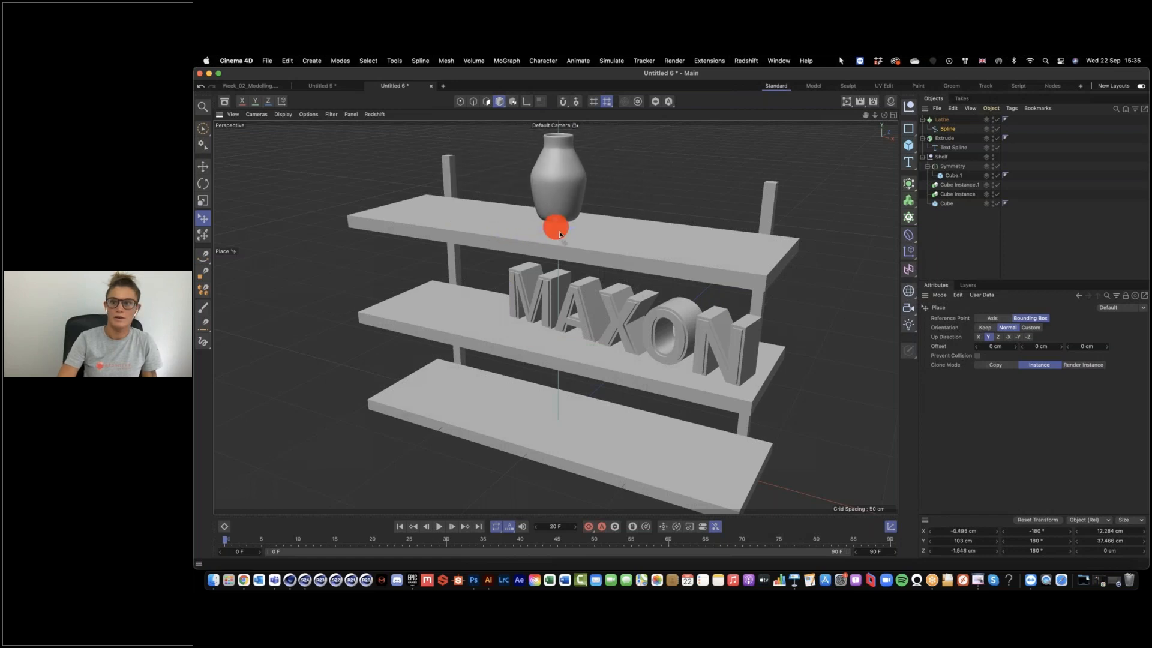
pyautogui.press('super+z')
pyautogui.rightClick(910, 237)
pyautogui.click(1038, 216)
# Step: Place the whole Lathe vase on the top shelf toward its left end and scale it up to about 45 cm tall
pyautogui.click(942, 120)
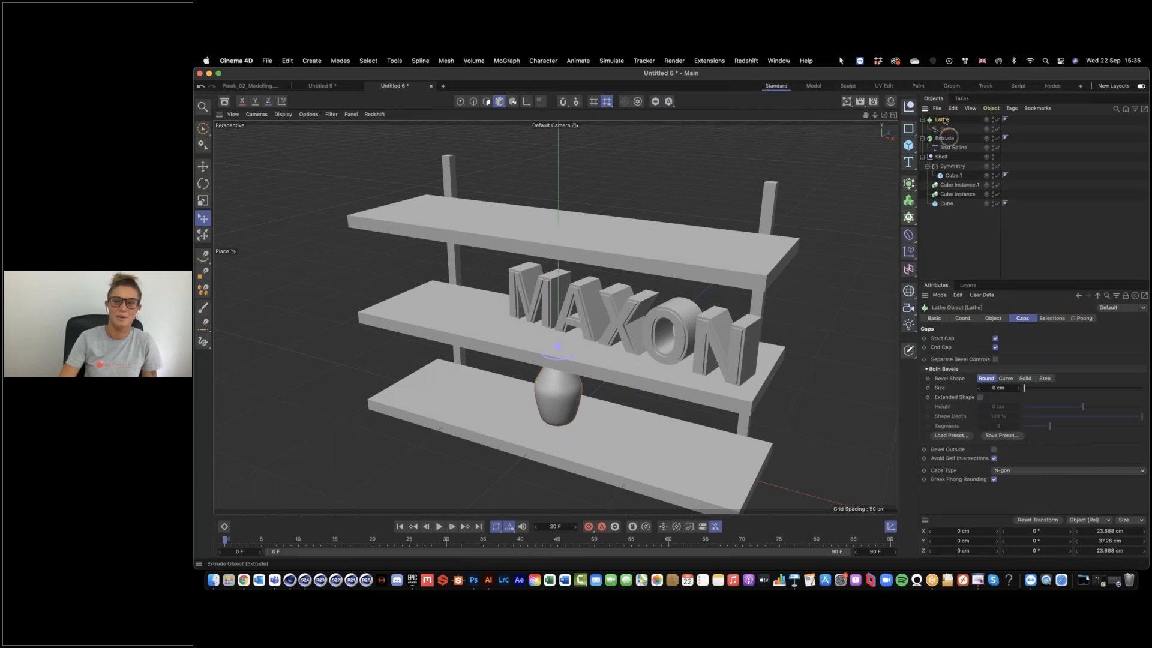
pyautogui.moveTo(547, 250); pyautogui.dragTo(487, 195)
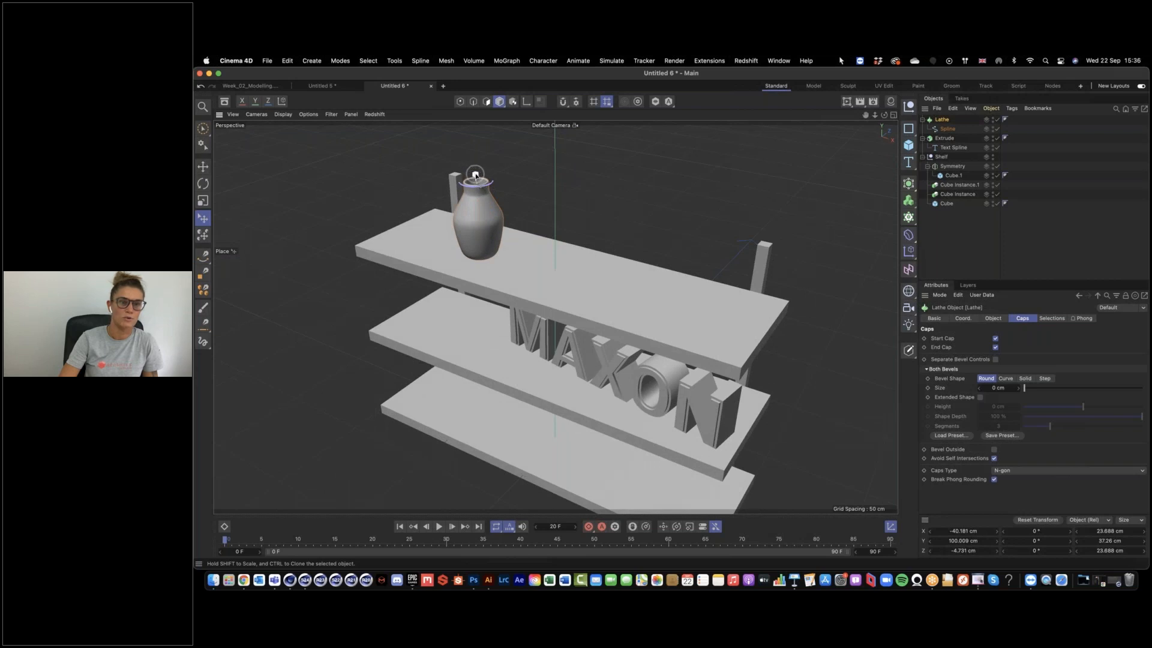
pyautogui.moveTo(476, 175); pyautogui.dragTo(477, 158)
pyautogui.keyDown('alt'); pyautogui.moveTo(487, 198); pyautogui.dragTo(421, 263); pyautogui.keyUp('alt')
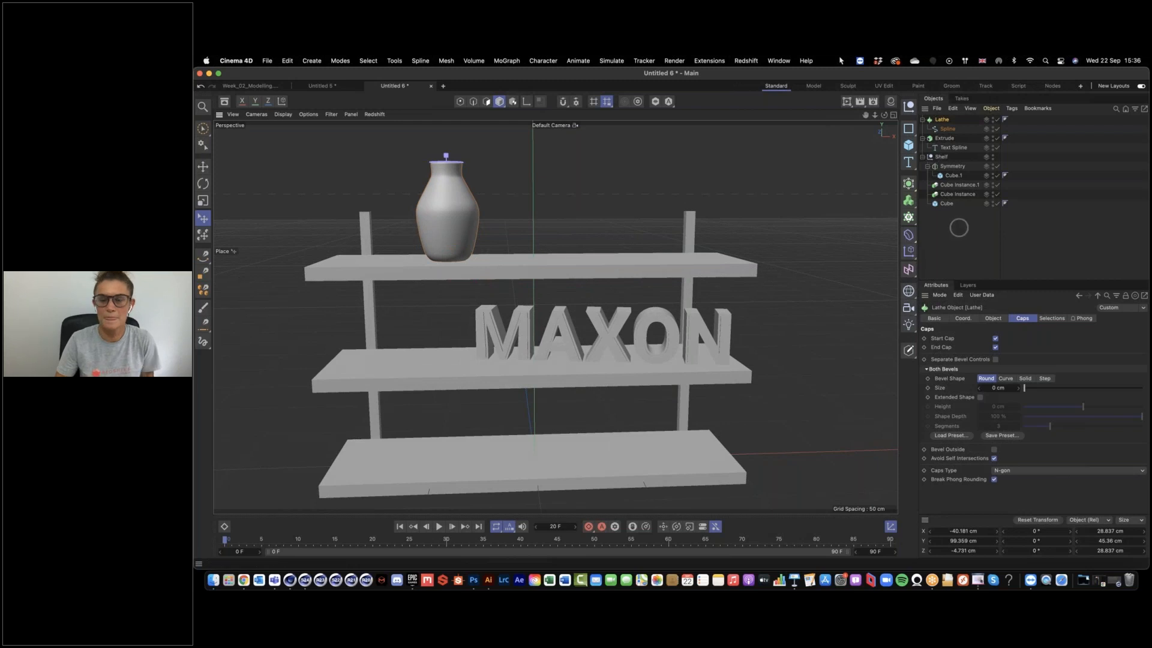
pyautogui.click(951, 228)
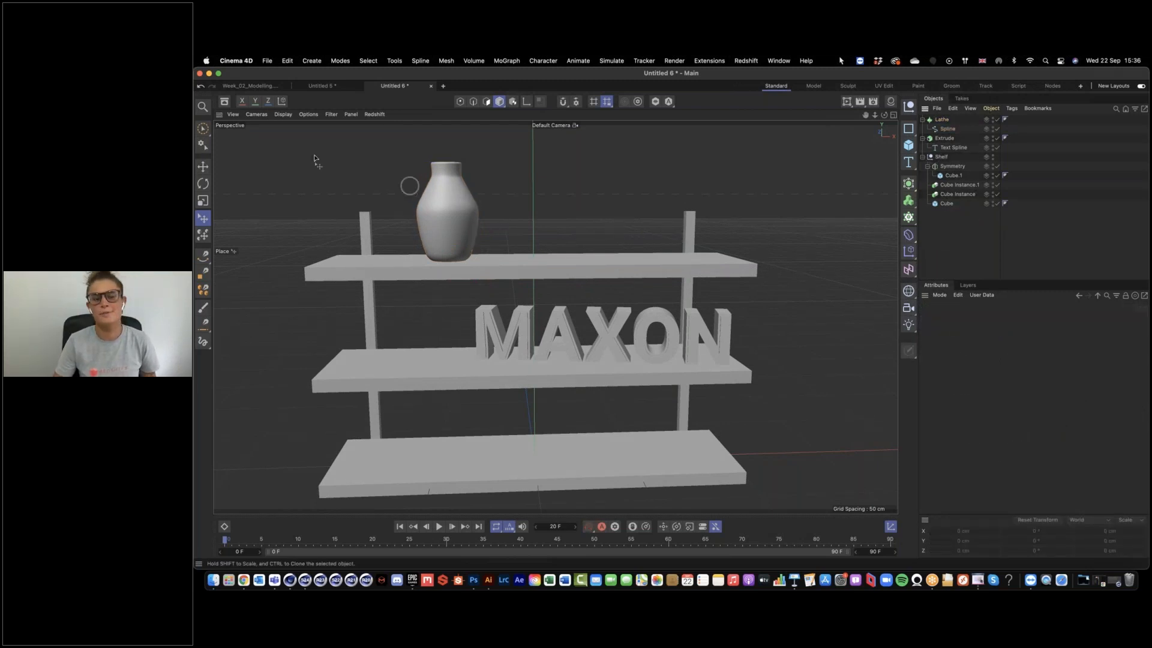
# Step: Re-enable the vase's Lathe in the Week_02_Modelling scene and compare its remaining shelf objects with the Untitled 6 scene
pyautogui.click(258, 85)
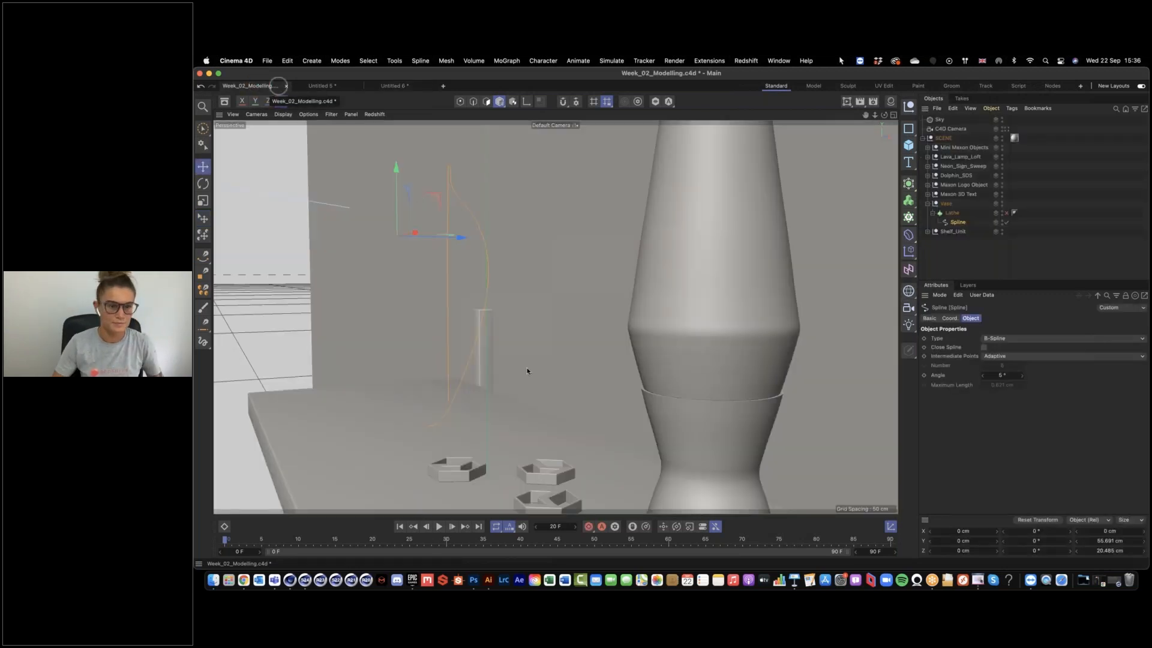
pyautogui.click(1006, 213)
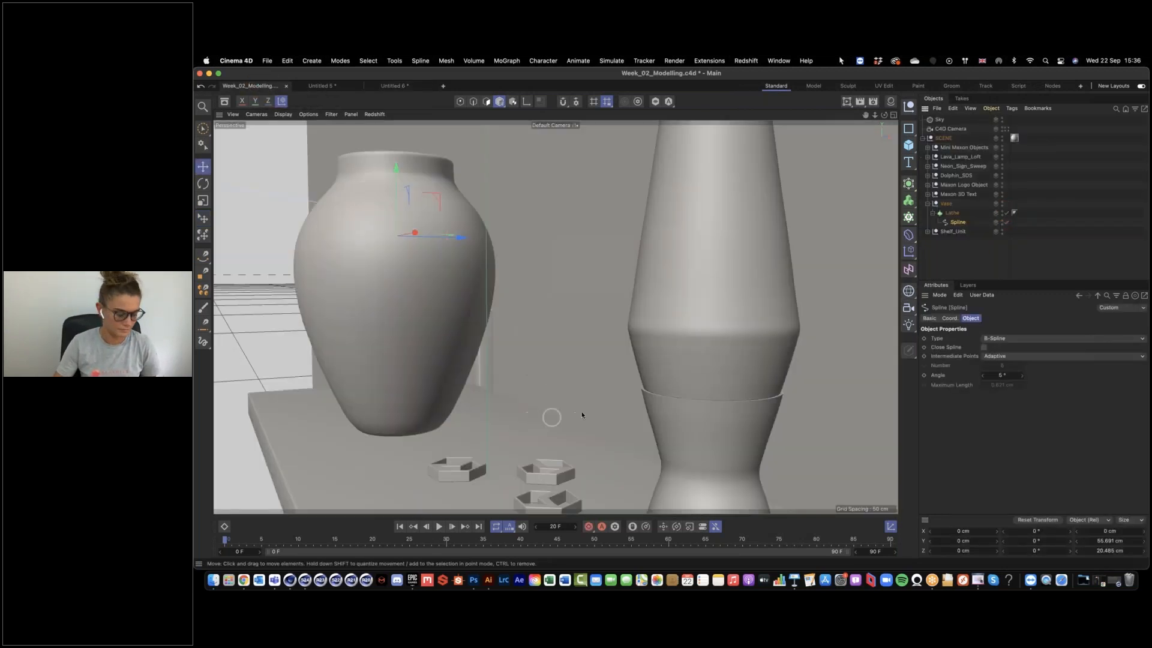
pyautogui.scroll(-10, 563, 411)
pyautogui.keyDown('alt'); pyautogui.moveTo(570, 442); pyautogui.dragTo(562, 427, button='middle'); pyautogui.keyUp('alt')
pyautogui.keyDown('alt'); pyautogui.moveTo(563, 427); pyautogui.dragTo(585, 366); pyautogui.keyUp('alt')
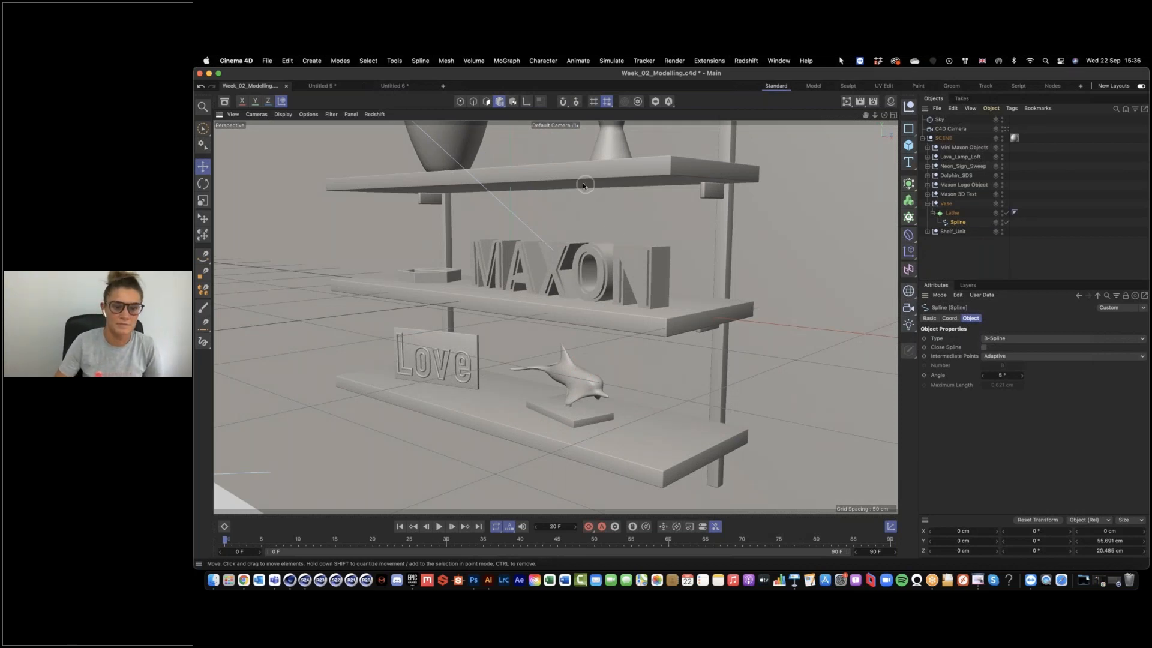
pyautogui.click(391, 87)
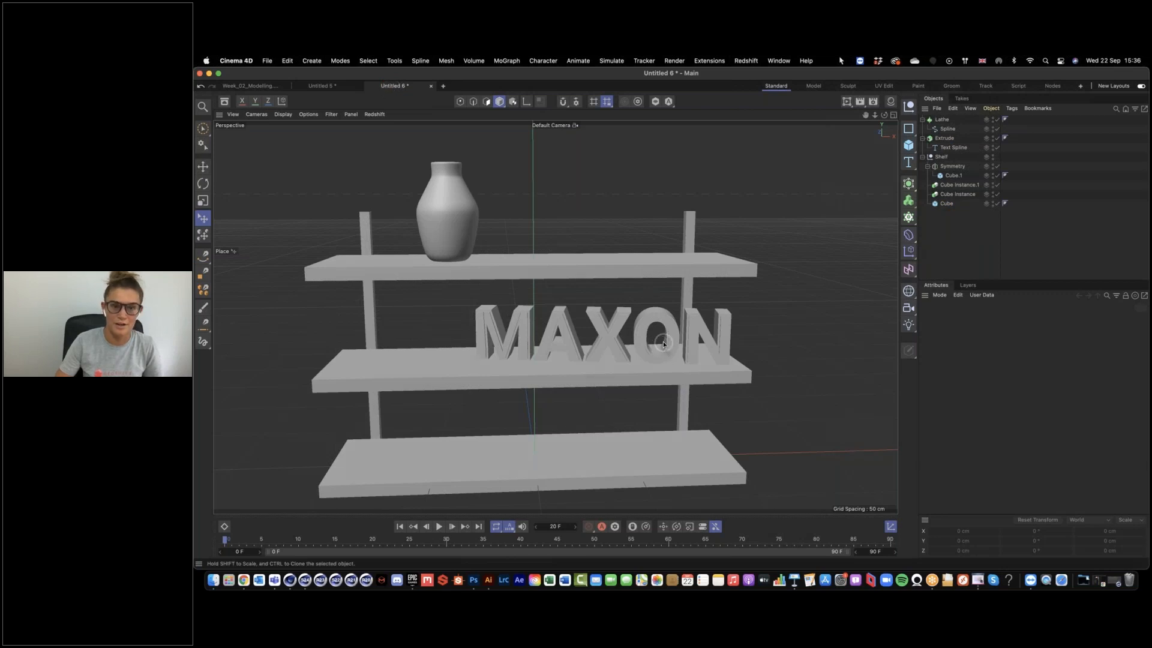
pyautogui.keyDown('alt'); pyautogui.moveTo(678, 336); pyautogui.dragTo(804, 185); pyautogui.keyUp('alt')
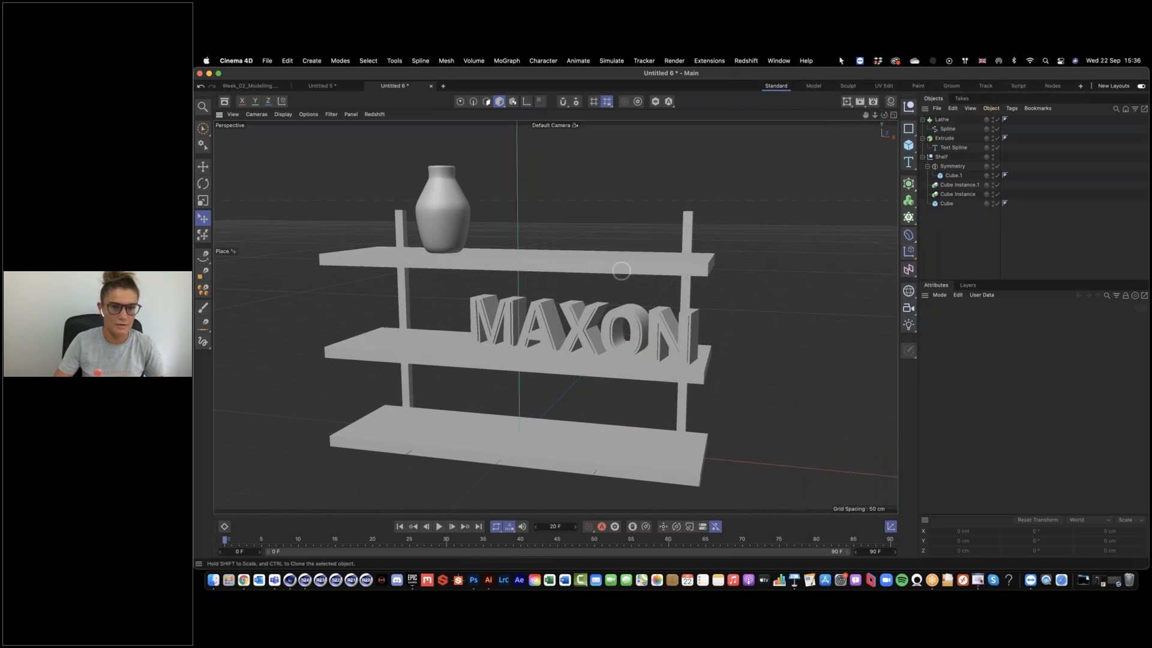
# Step: Preview the vase and lettering in an interactive render region, try the Ambient Occlusion effect, and switch both off again
pyautogui.hotkey('alt', 'r')
pyautogui.click(722, 218)
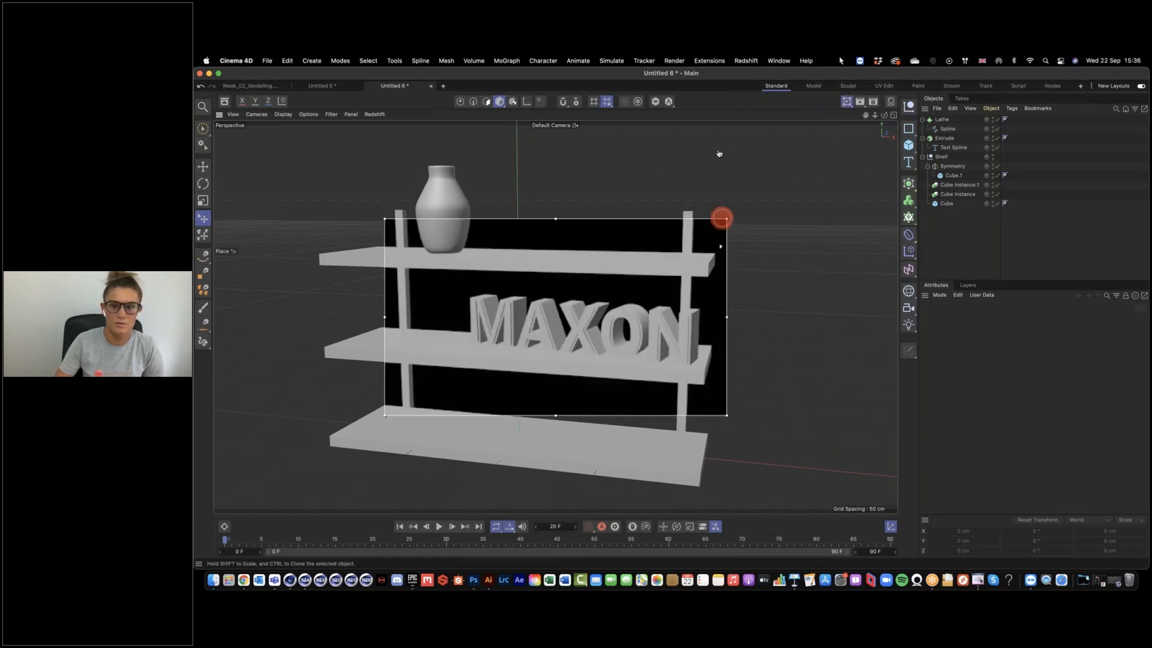
pyautogui.moveTo(376, 216); pyautogui.dragTo(341, 168)
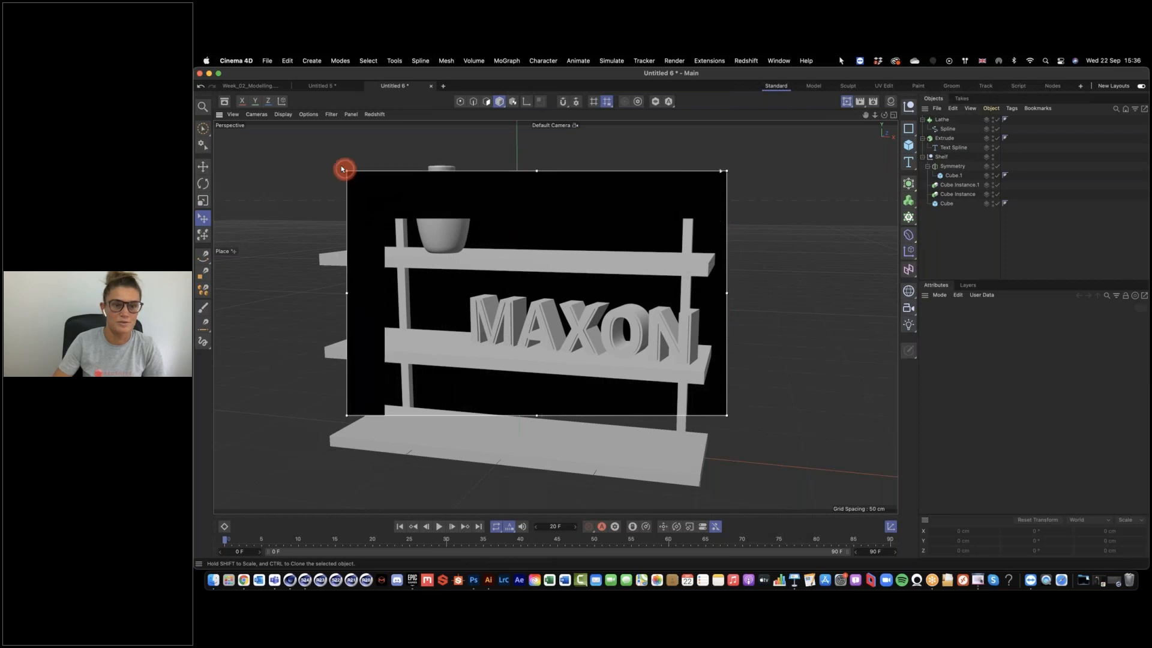
pyautogui.click(874, 102)
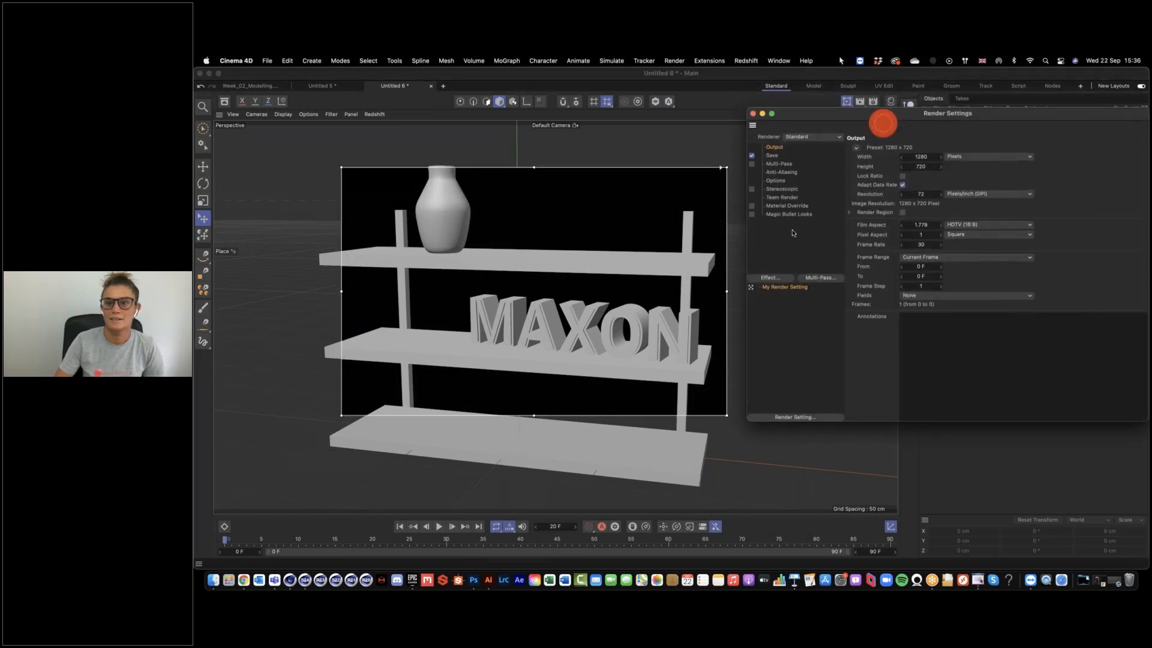
pyautogui.rightClick(804, 240)
pyautogui.click(828, 312)
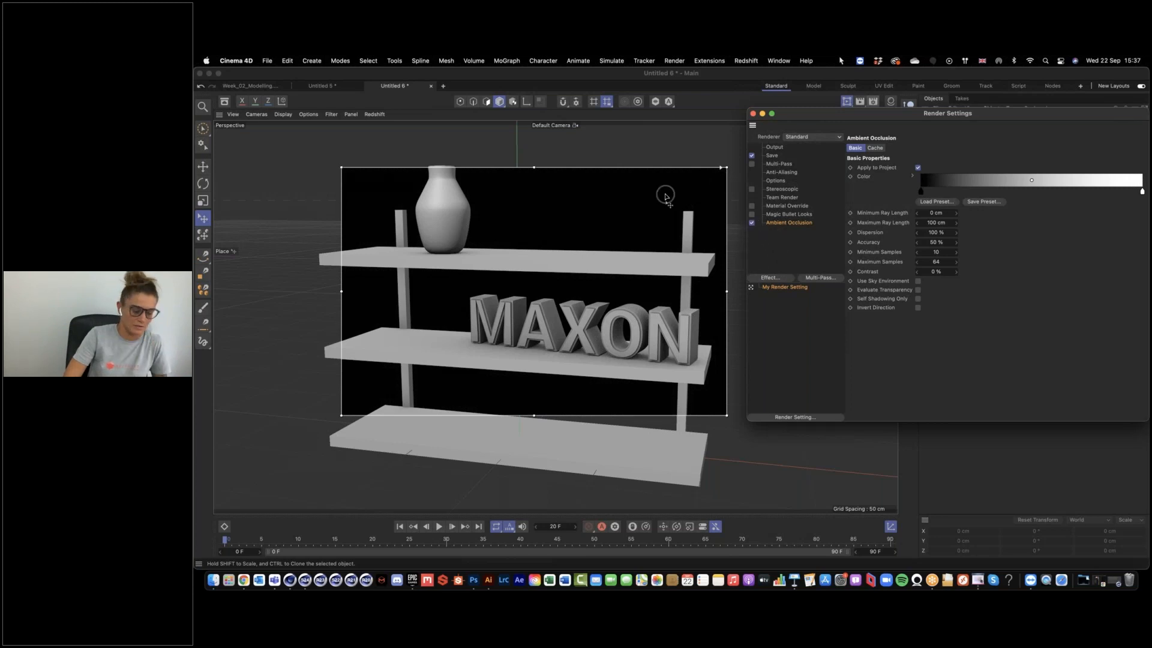
pyautogui.click(664, 195)
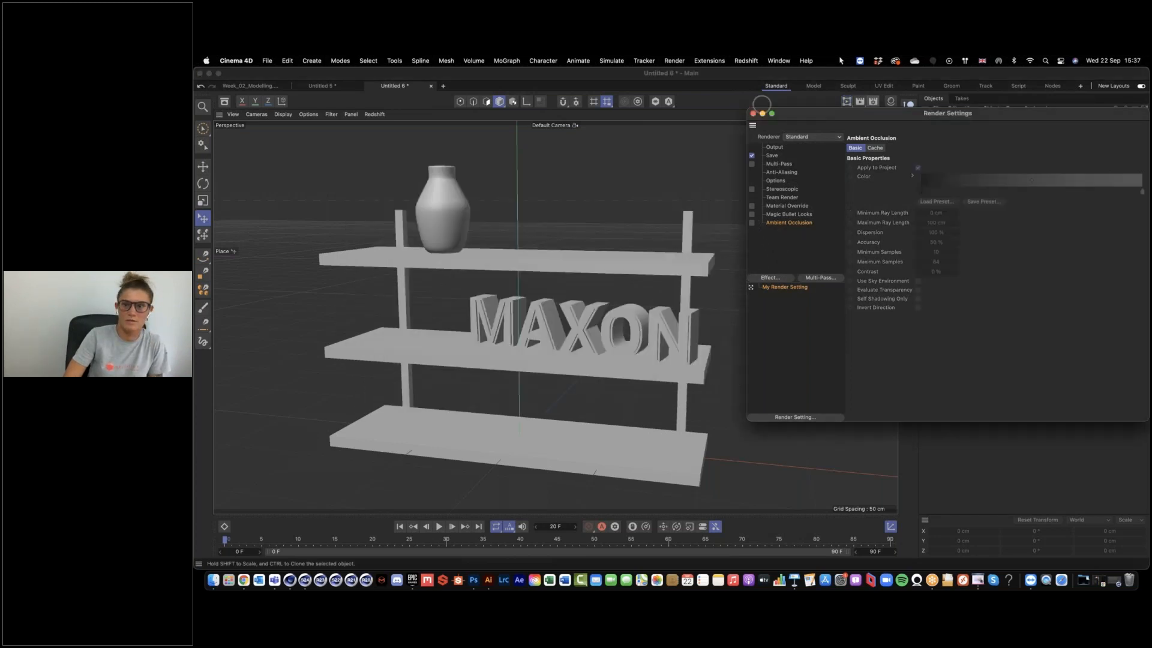
pyautogui.click(754, 114)
# Step: Enable SSAO in the Perspective viewport to shade the contact areas of the shelf and its objects
pyautogui.click(330, 114)
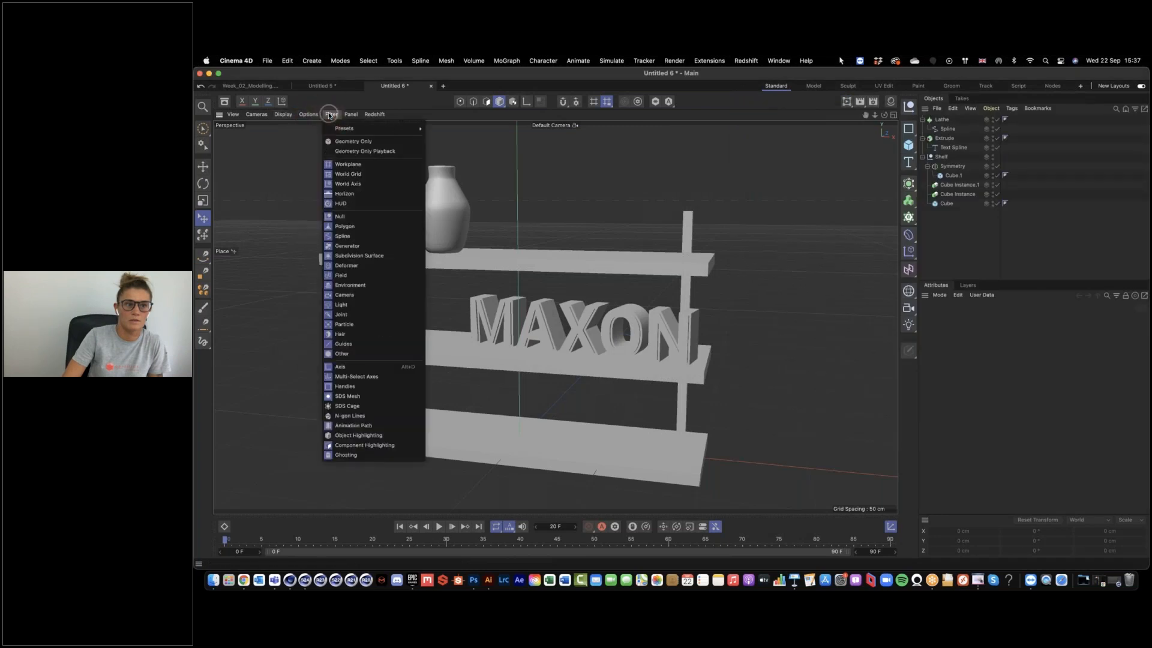
pyautogui.click(310, 114)
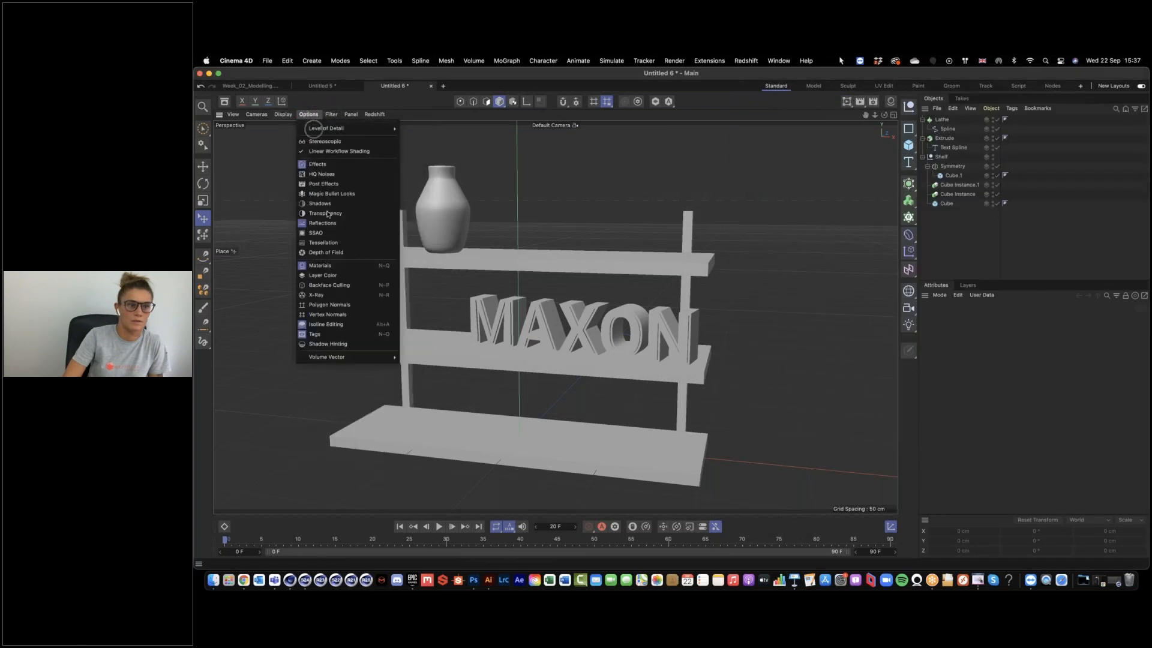
pyautogui.click(337, 234)
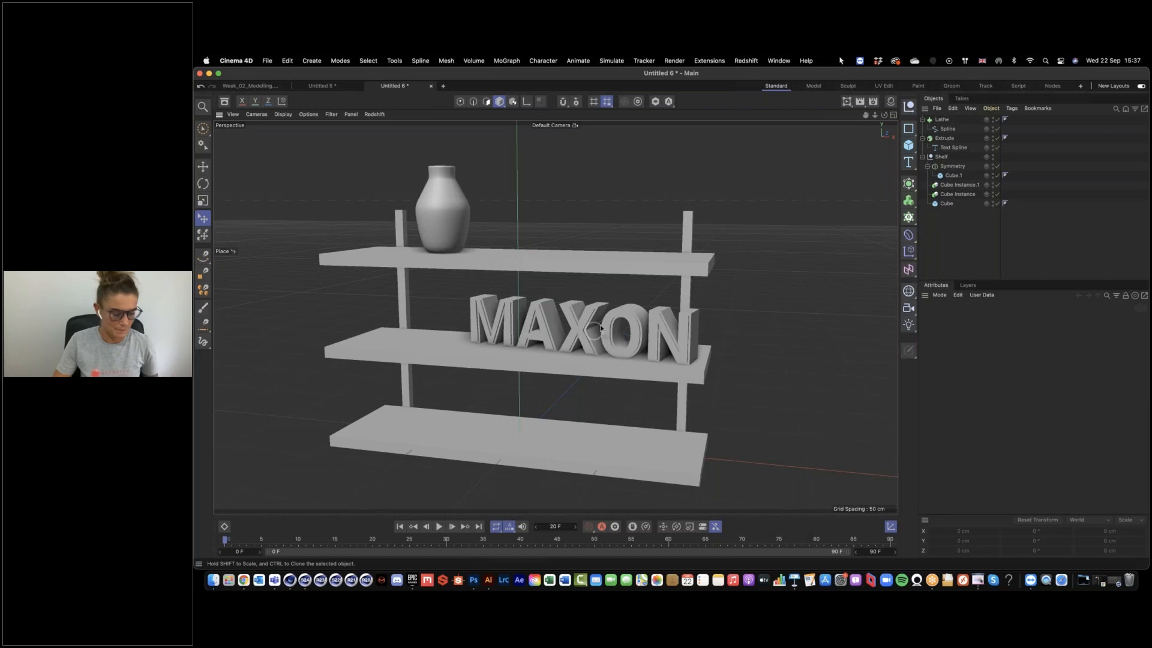
pyautogui.keyDown('alt'); pyautogui.moveTo(564, 339); pyautogui.dragTo(607, 316); pyautogui.keyUp('alt')
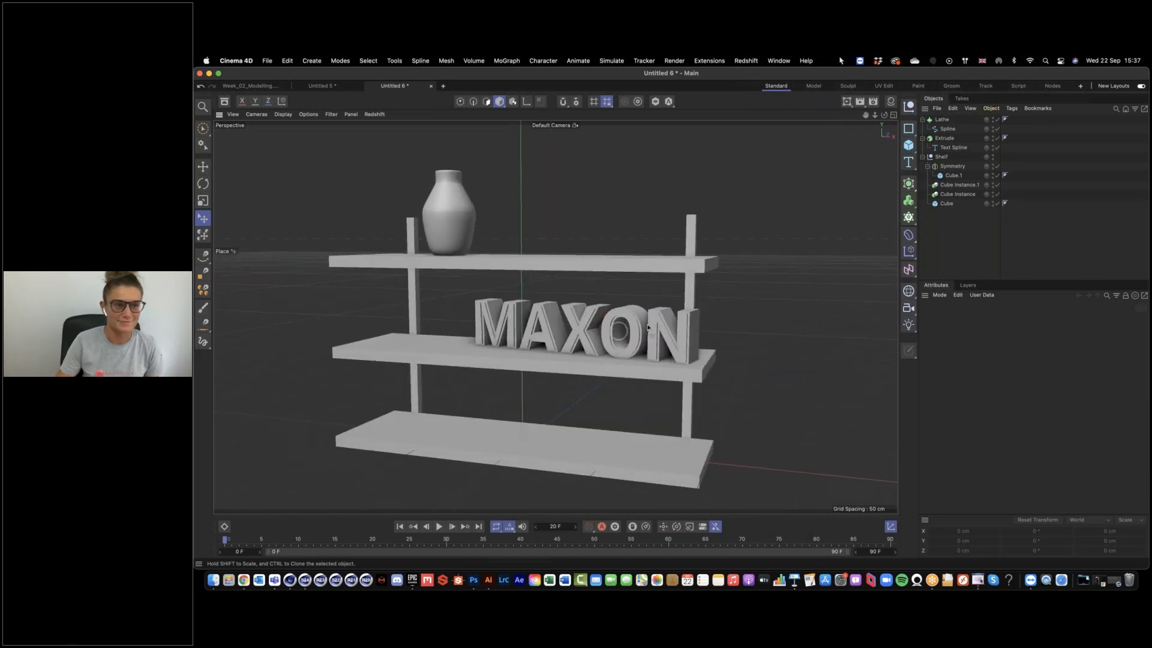
# Step: Examine the remaining shelf objects in the Week_02_Modelling scene and return to the Untitled 6 scene
pyautogui.click(250, 87)
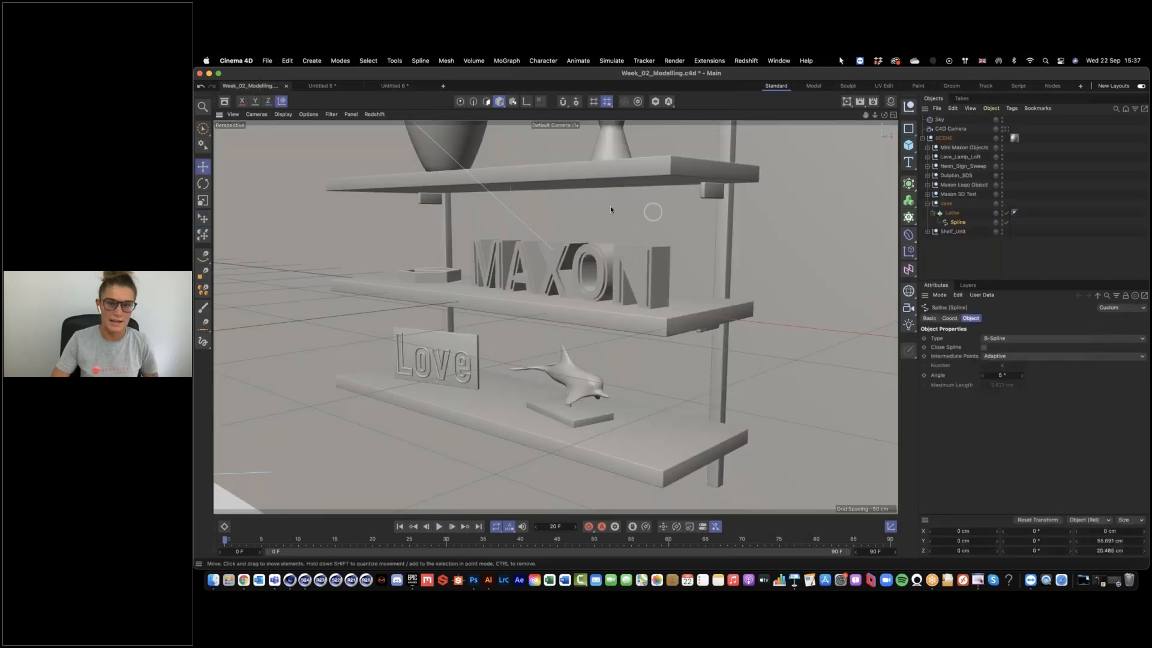
pyautogui.scroll(-5, 611, 207)
pyautogui.keyDown('alt'); pyautogui.moveTo(631, 226); pyautogui.dragTo(654, 222); pyautogui.keyUp('alt')
pyautogui.click(407, 87)
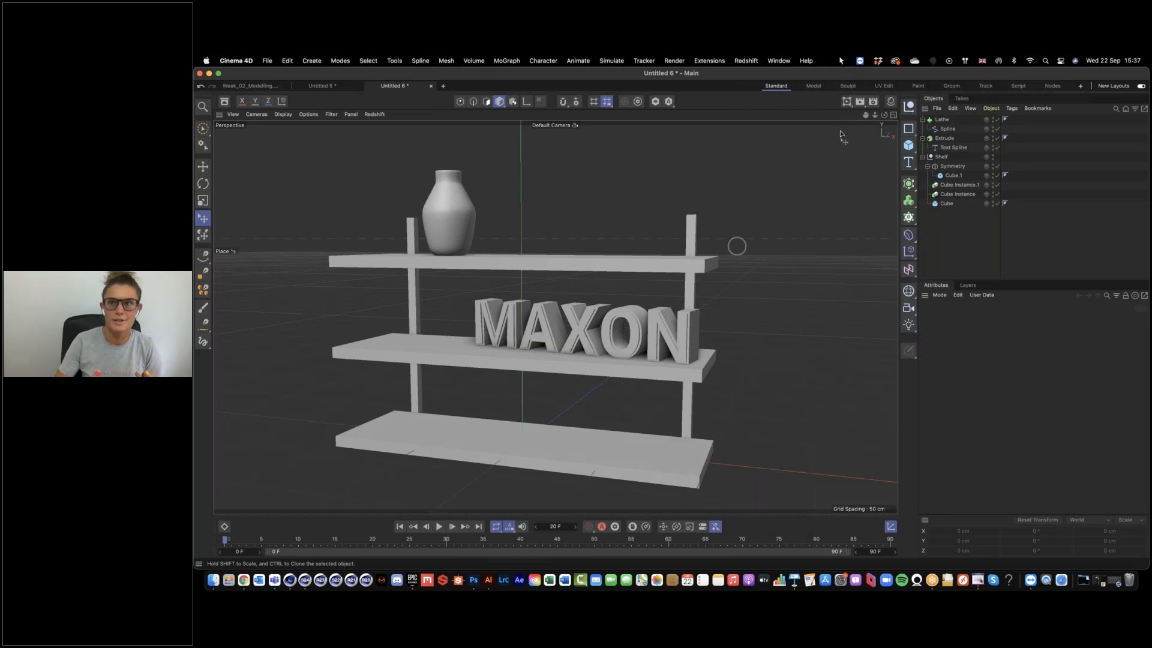
# Step: Load lavalamp.jpg from the Desktop as the background image of the maximized Front view
pyautogui.click(893, 116)
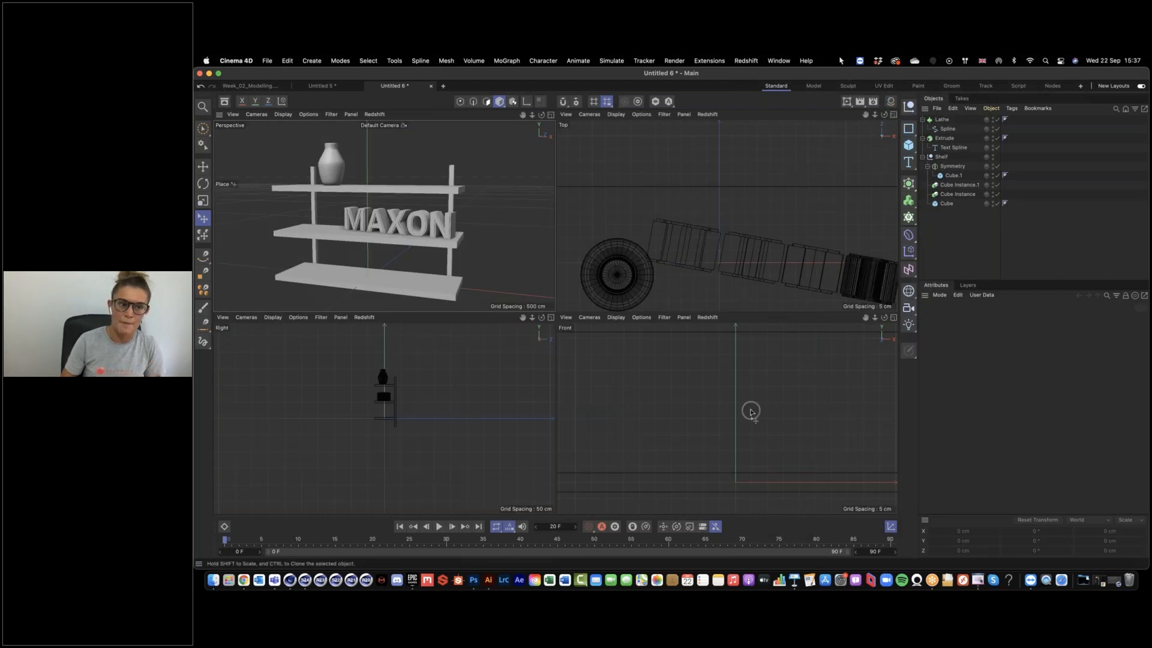
pyautogui.click(893, 317)
pyautogui.keyDown('alt'); pyautogui.moveTo(763, 304); pyautogui.dragTo(629, 295, button='right'); pyautogui.keyUp('alt')
pyautogui.keyDown('alt'); pyautogui.moveTo(629, 295); pyautogui.dragTo(600, 337, button='middle'); pyautogui.keyUp('alt')
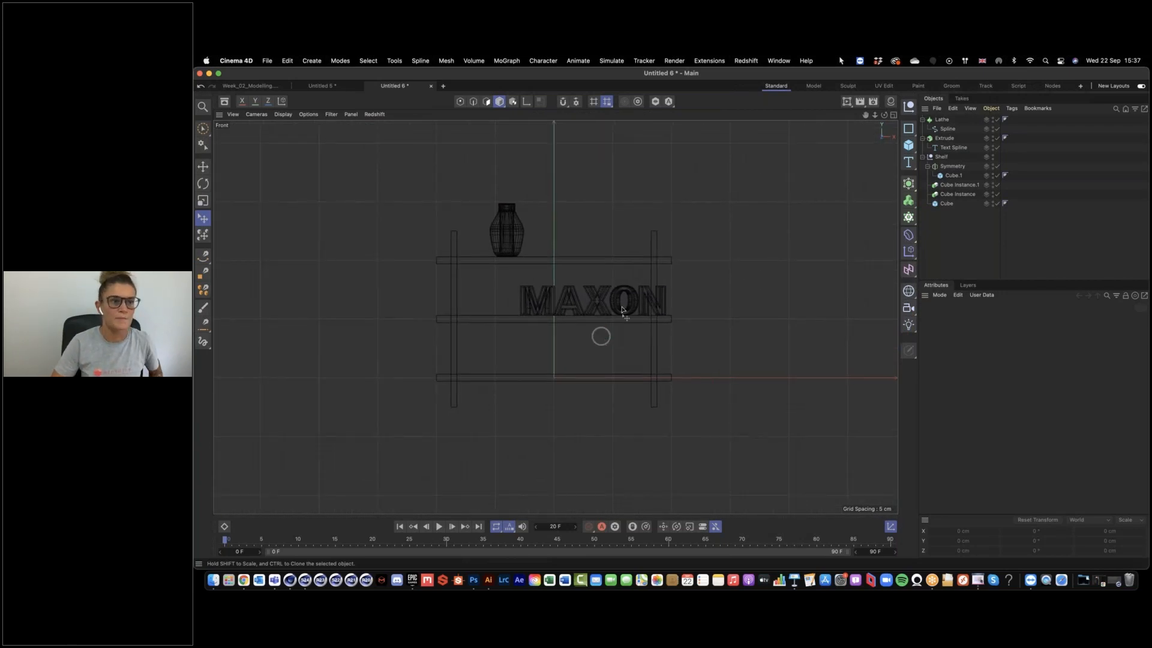
pyautogui.click(233, 115)
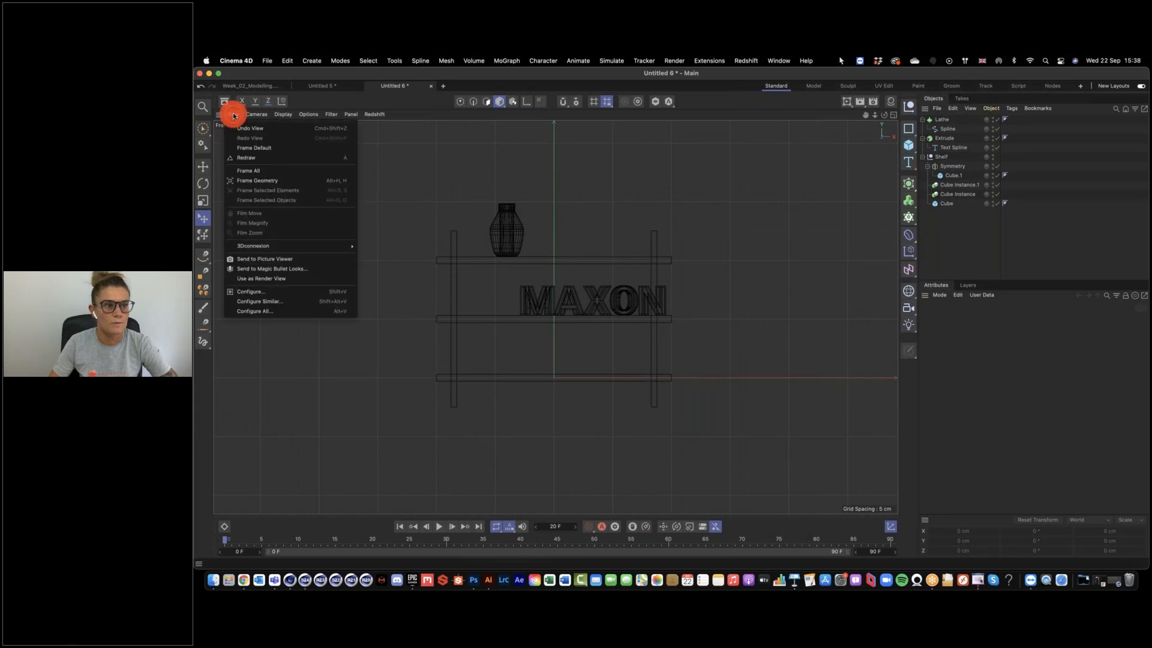
pyautogui.click(249, 294)
pyautogui.click(1043, 318)
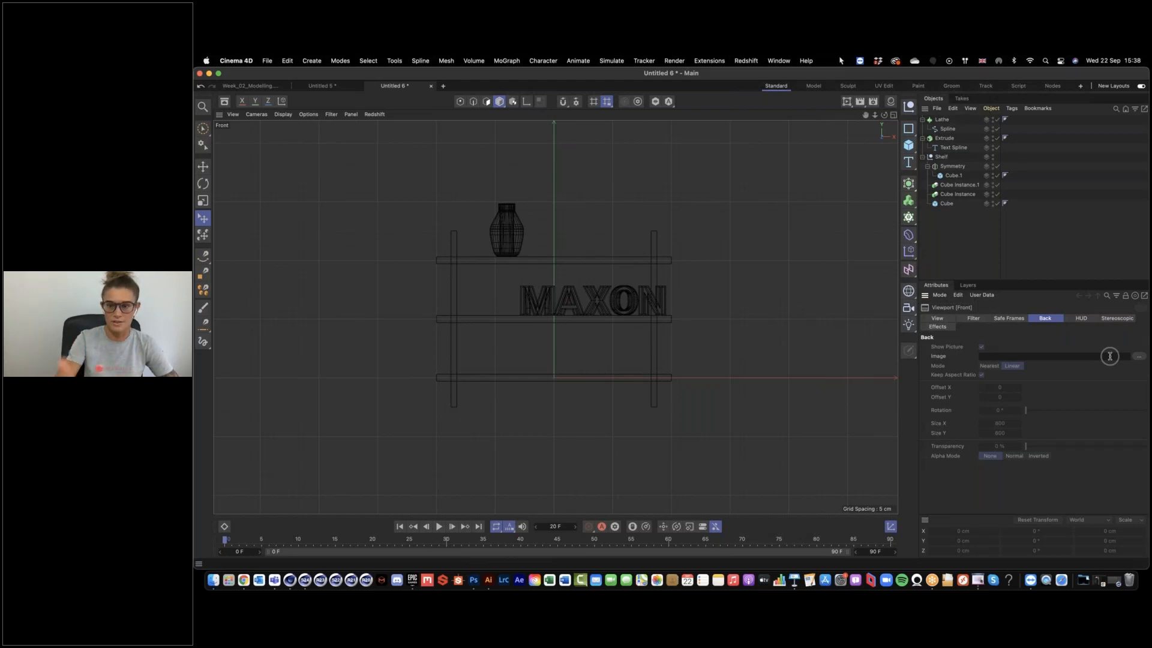
pyautogui.click(1137, 359)
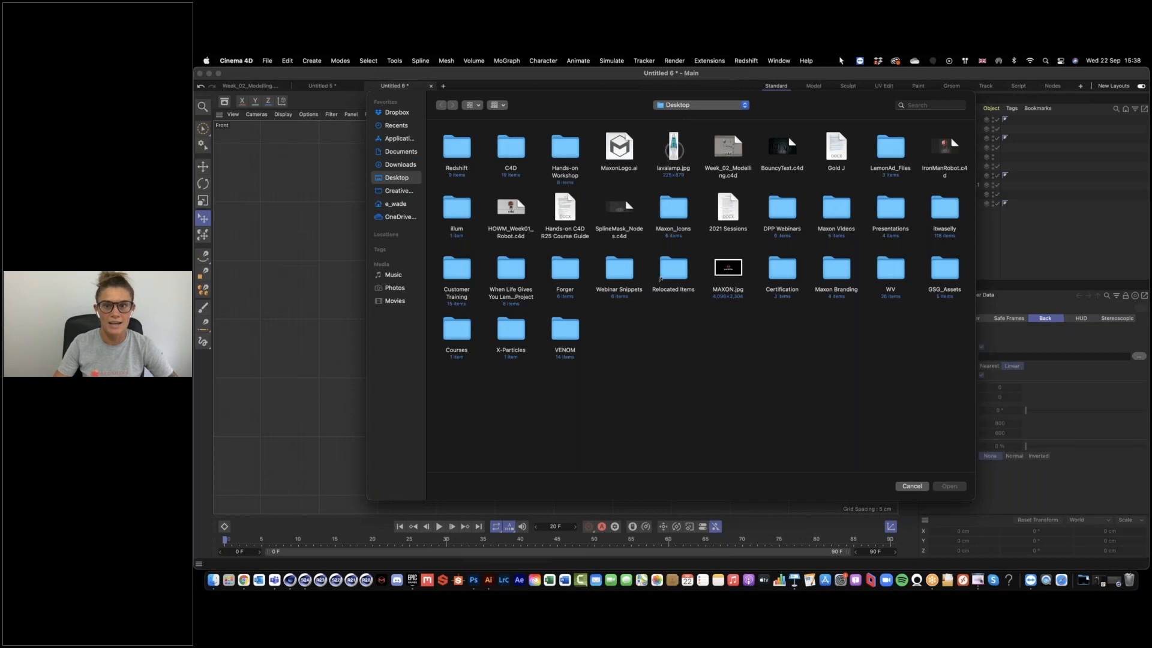
pyautogui.click(673, 150)
pyautogui.click(953, 486)
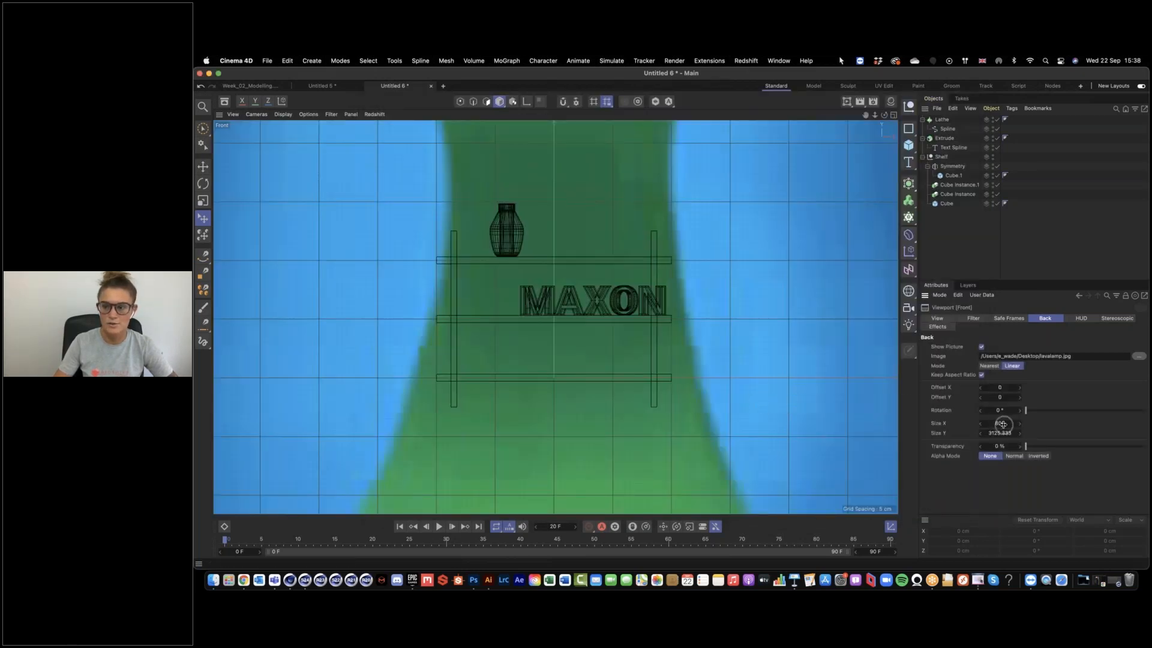
# Step: Set the background image's Size X to 19 with the aspect ratio kept, and hide the Shelf group
pyautogui.click(1002, 424)
pyautogui.moveTo(1002, 424); pyautogui.dragTo(1002, 423)
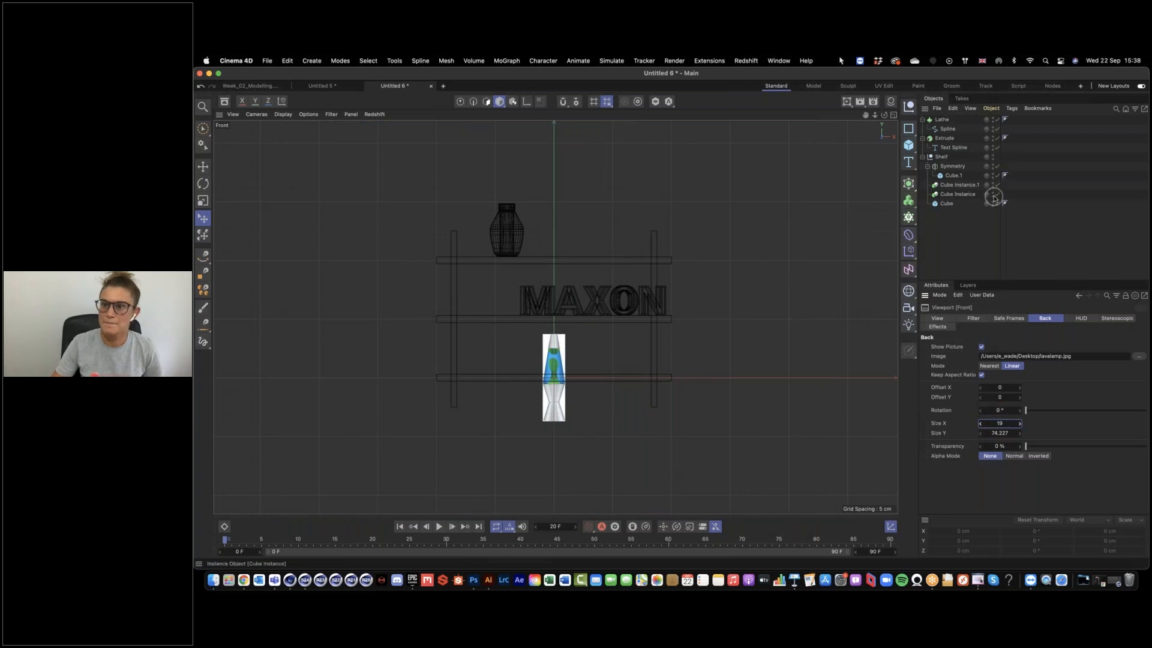
pyautogui.click(993, 159)
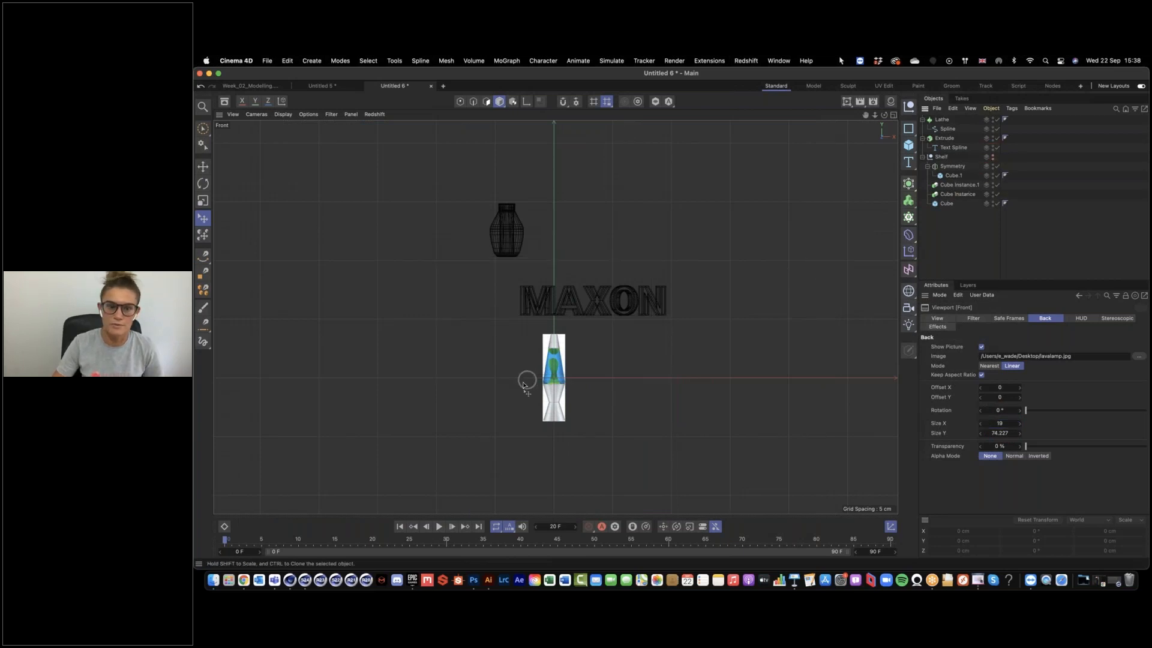
pyautogui.moveTo(541, 375)
pyautogui.keyDown('alt'); pyautogui.mouseDown(button='right')
pyautogui.moveTo(592, 368)
pyautogui.moveTo(612, 381)
pyautogui.moveTo(597, 353)
pyautogui.moveTo(600, 363)
pyautogui.mouseUp(button='right'); pyautogui.keyUp('alt')
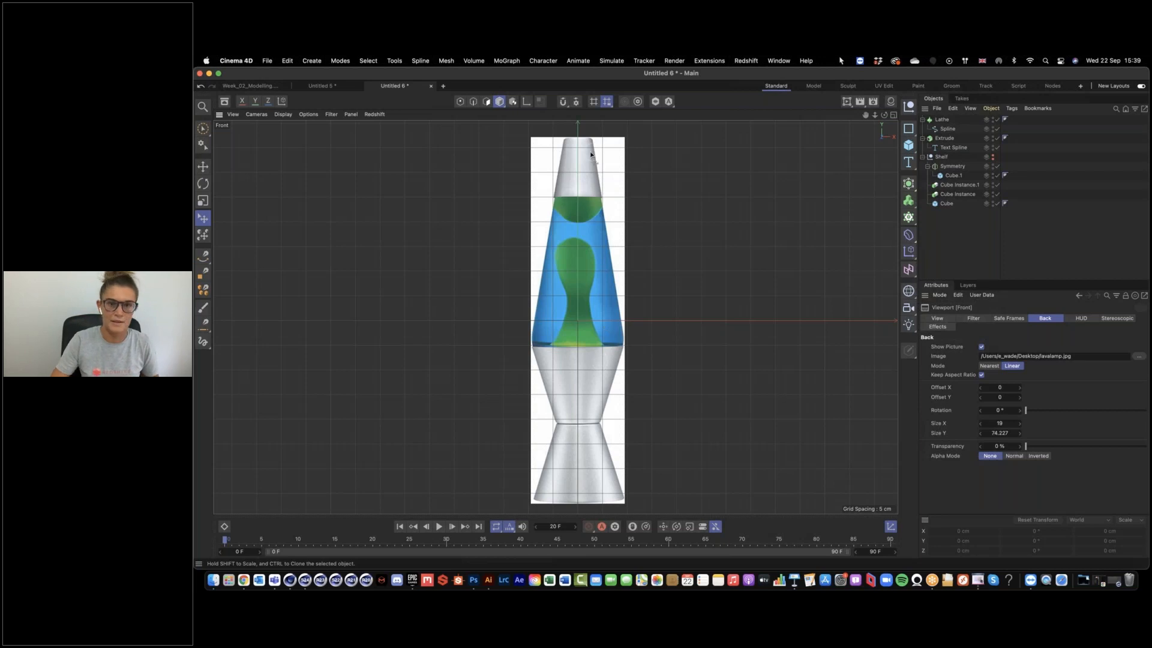
pyautogui.keyDown('alt'); pyautogui.moveTo(585, 151); pyautogui.dragTo(625, 144, button='right'); pyautogui.keyUp('alt')
pyautogui.keyDown('alt'); pyautogui.moveTo(574, 141); pyautogui.dragTo(575, 198, button='middle'); pyautogui.keyUp('alt')
pyautogui.keyDown('alt'); pyautogui.moveTo(575, 198); pyautogui.dragTo(592, 194, button='right'); pyautogui.keyUp('alt')
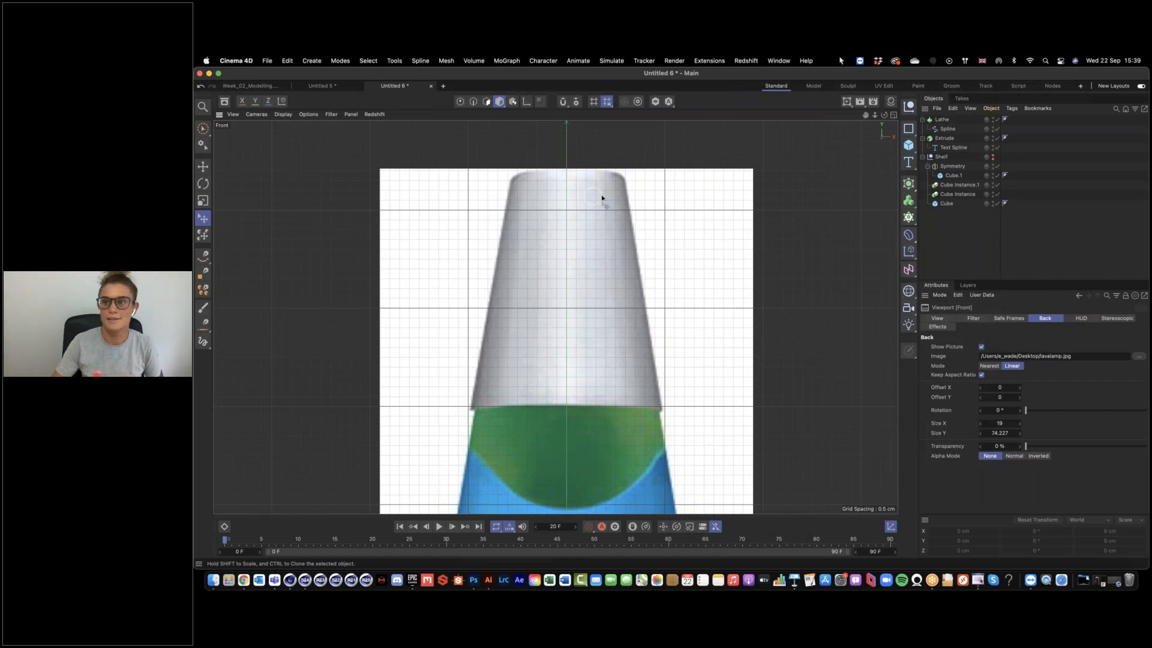
# Step: Add a Circle spline, set its plane to XZ and its radius to 3 cm
pyautogui.keyDown('alt'); pyautogui.moveTo(774, 275); pyautogui.dragTo(674, 268, button='right'); pyautogui.keyUp('alt')
pyautogui.keyDown('alt'); pyautogui.moveTo(774, 275); pyautogui.dragTo(684, 267, button='middle'); pyautogui.keyUp('alt')
pyautogui.click(909, 139)
pyautogui.click(984, 142)
pyautogui.keyDown('alt'); pyautogui.moveTo(804, 301); pyautogui.dragTo(708, 304, button='right'); pyautogui.keyUp('alt')
pyautogui.keyDown('alt'); pyautogui.moveTo(792, 290); pyautogui.dragTo(692, 276, button='middle'); pyautogui.keyUp('alt')
pyautogui.keyDown('alt'); pyautogui.moveTo(754, 282); pyautogui.dragTo(636, 289, button='right'); pyautogui.keyUp('alt')
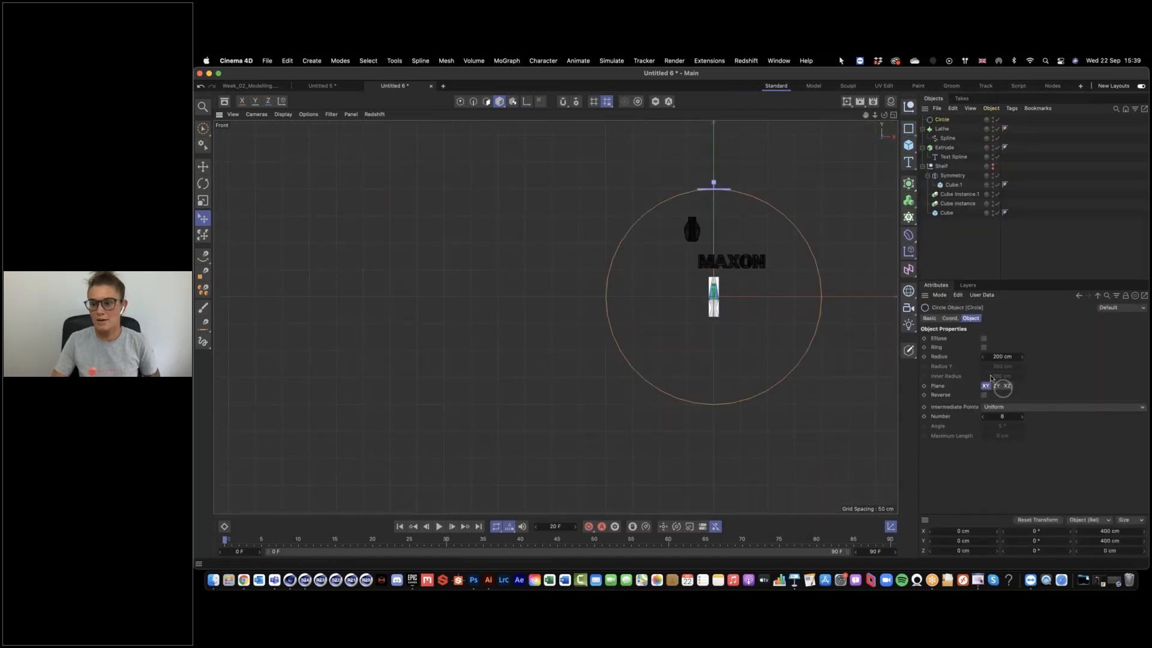
pyautogui.click(203, 129)
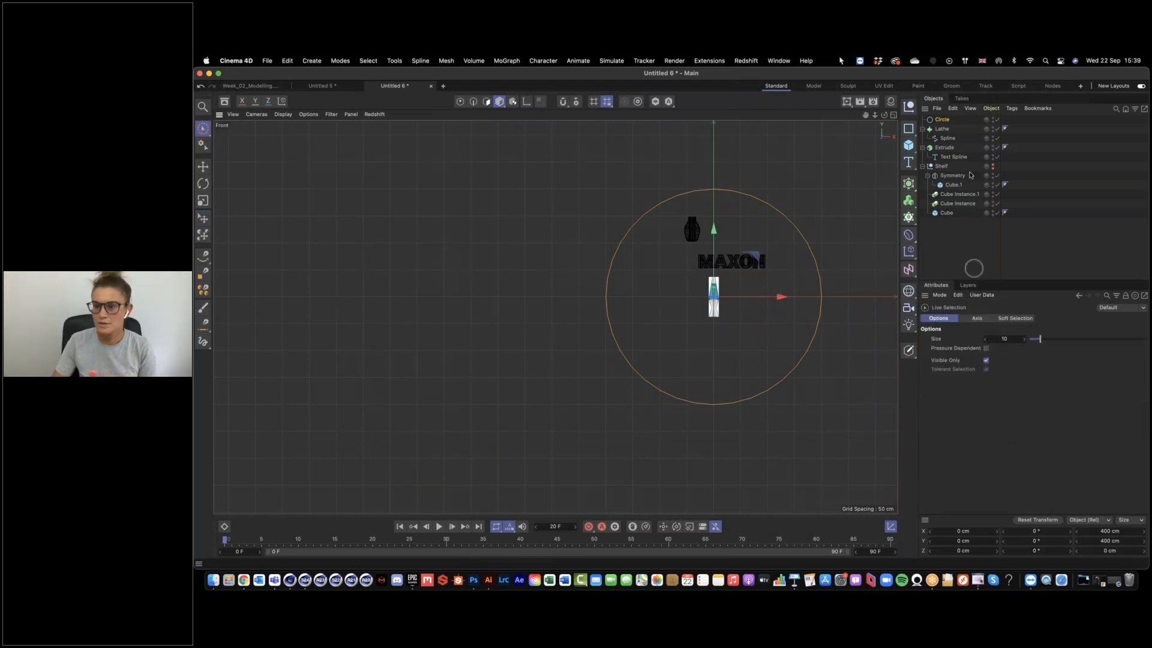
pyautogui.click(941, 120)
pyautogui.click(1008, 386)
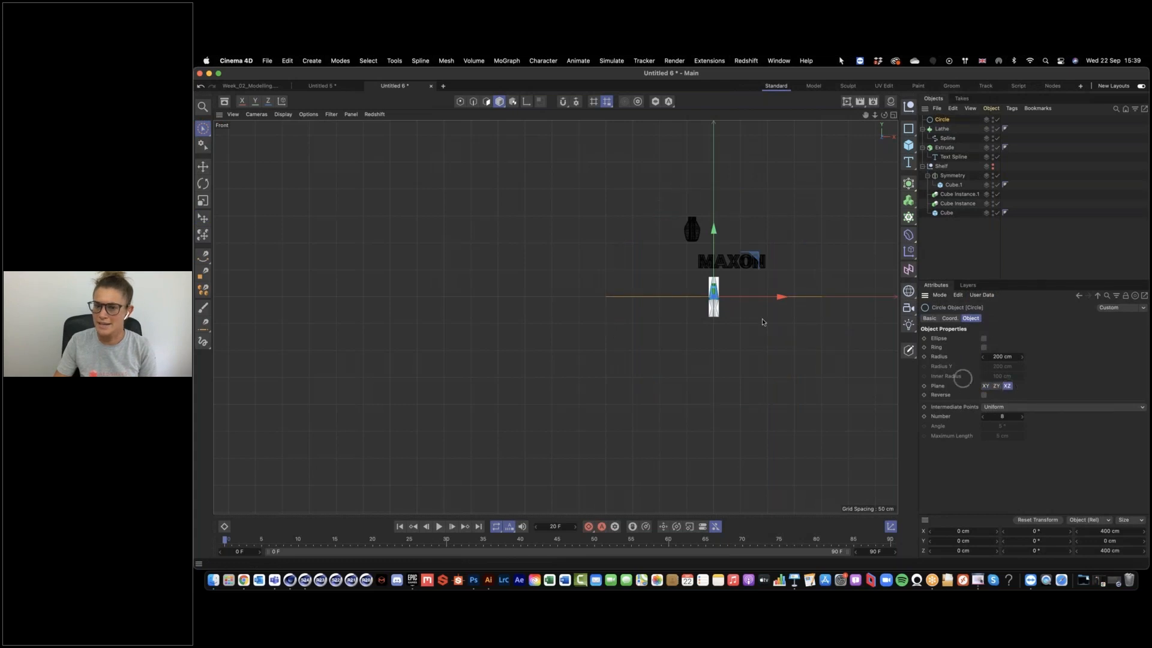
pyautogui.click(997, 357)
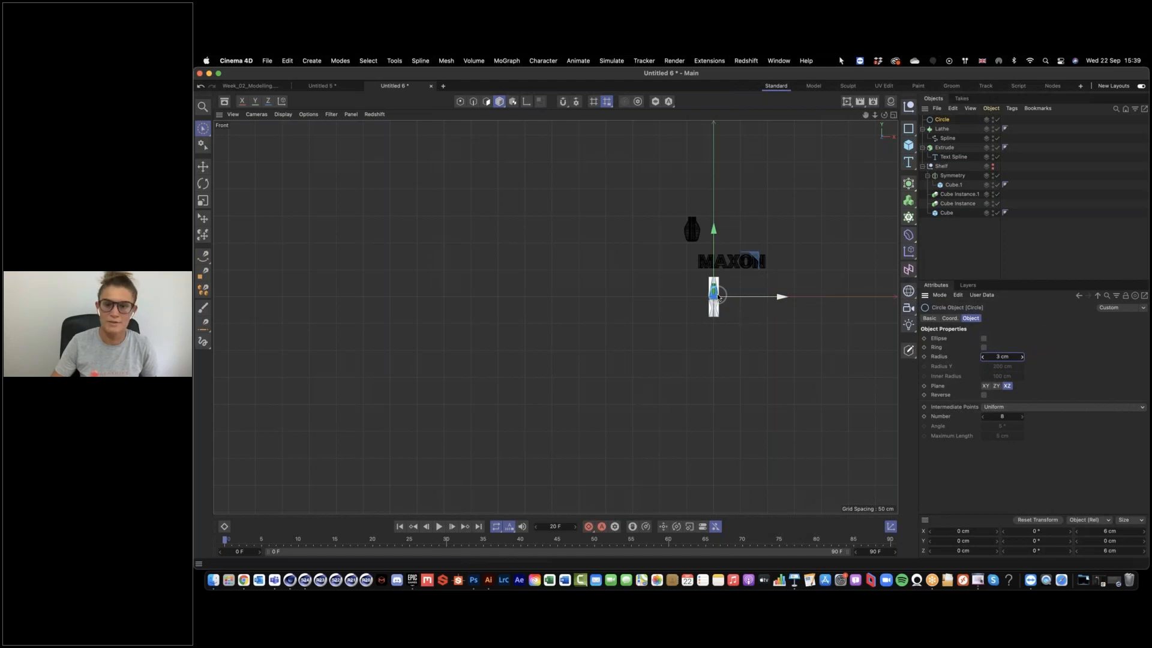
# Step: Move the circle straight up to the top edge of the lava lamp's cap, at about Y 37 cm
pyautogui.press('o')
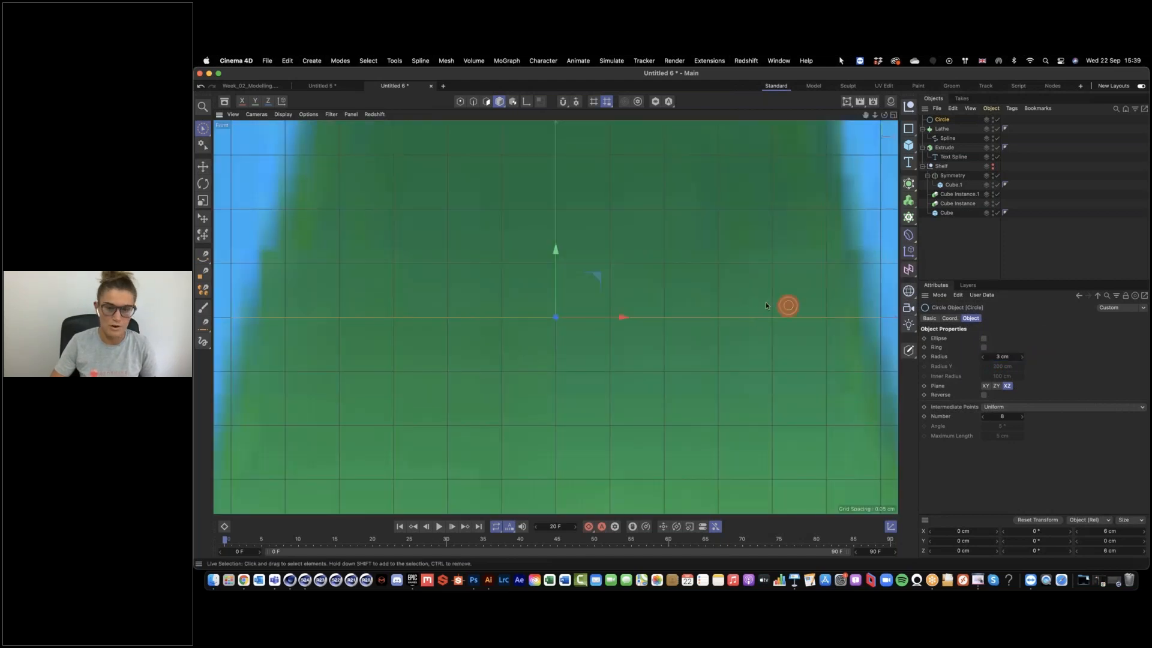
pyautogui.scroll(-10, 765, 301)
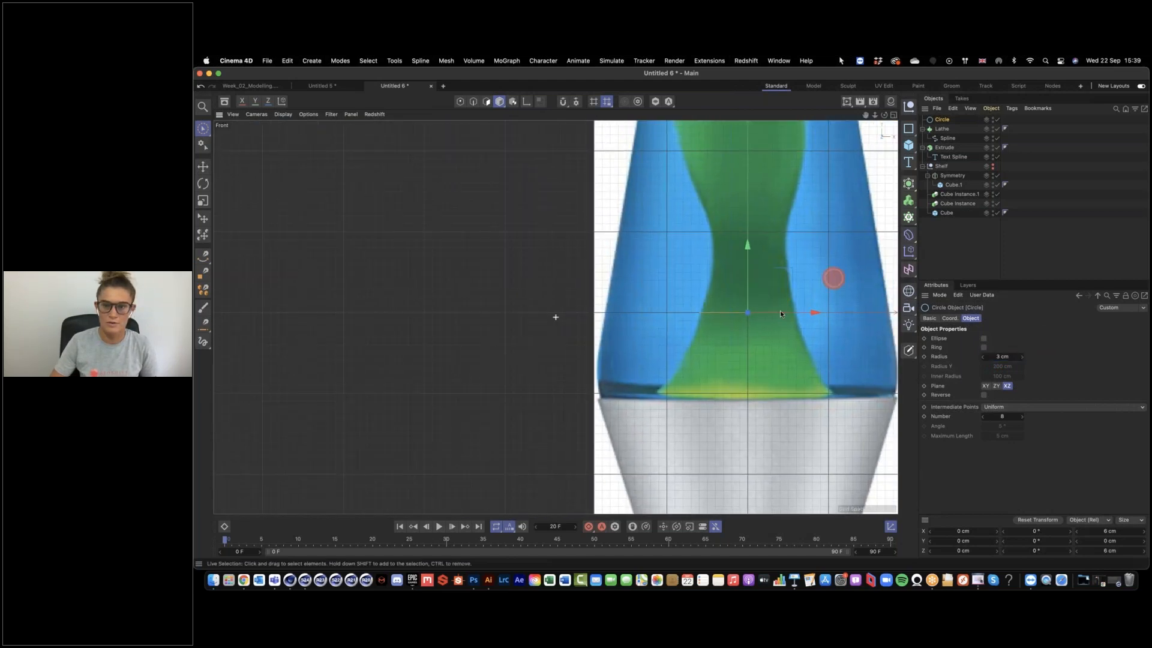
pyautogui.scroll(-10, 779, 313)
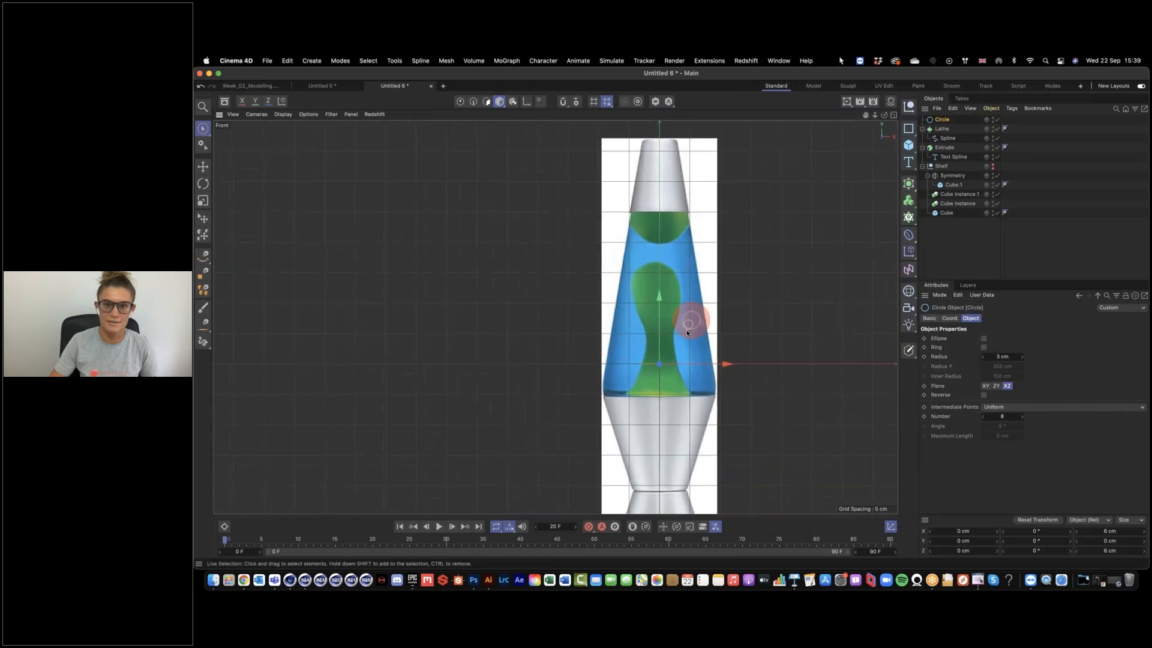
pyautogui.keyDown('alt'); pyautogui.moveTo(686, 331); pyautogui.dragTo(678, 347, button='middle'); pyautogui.keyUp('alt')
pyautogui.moveTo(652, 316)
pyautogui.mouseDown()
pyautogui.moveTo(671, 222)
pyautogui.moveTo(670, 317)
pyautogui.mouseUp()
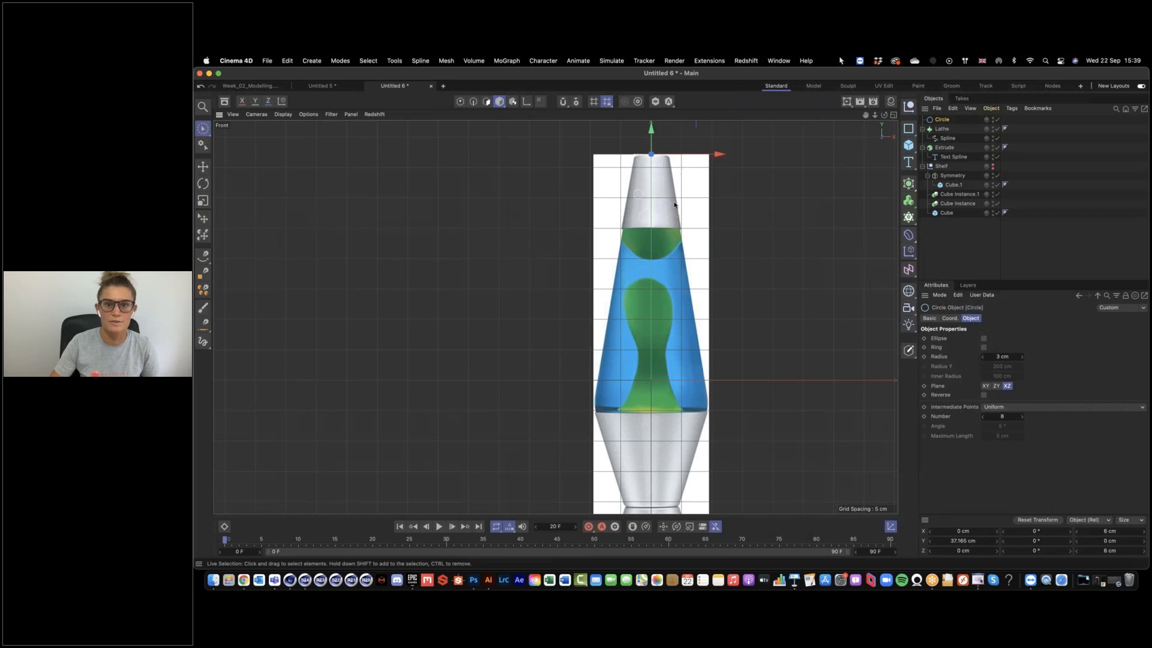
pyautogui.keyDown('alt'); pyautogui.moveTo(653, 161); pyautogui.dragTo(729, 152, button='right'); pyautogui.keyUp('alt')
pyautogui.keyDown('alt'); pyautogui.moveTo(681, 201); pyautogui.dragTo(658, 233, button='middle'); pyautogui.keyUp('alt')
pyautogui.moveTo(629, 138); pyautogui.dragTo(629, 140)
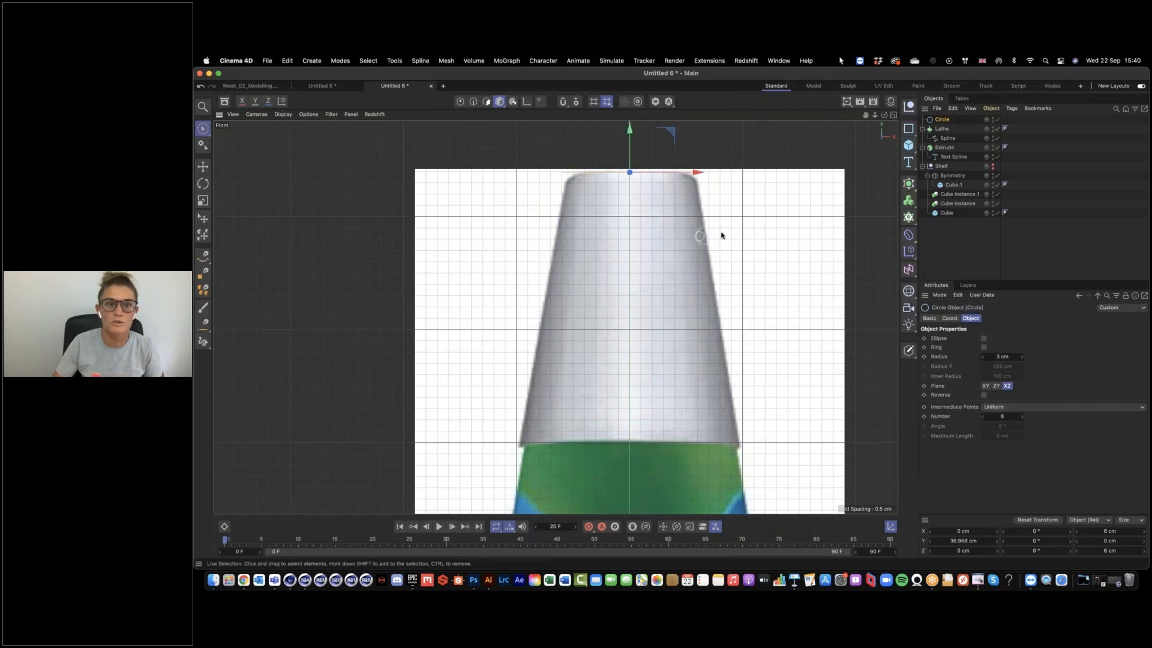
# Step: Scale the circle down to about 4.4 cm across to match the flat top of the lamp's cap
pyautogui.press('t')
pyautogui.moveTo(751, 233); pyautogui.dragTo(632, 228)
pyautogui.press('space')
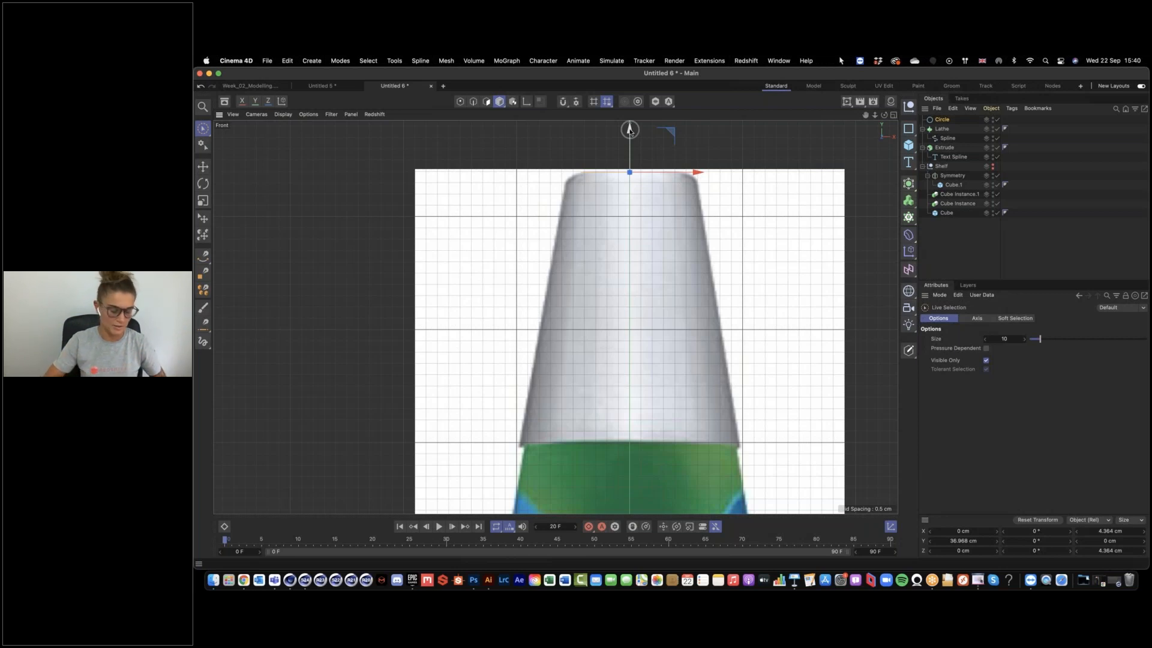
# Step: Duplicate the circle slightly lower at about Y 36.6 cm and scale the copy to about 5.6 cm across
pyautogui.moveTo(629, 130); pyautogui.dragTo(629, 142)
pyautogui.press('t')
pyautogui.moveTo(606, 263); pyautogui.dragTo(730, 258)
pyautogui.press('space')
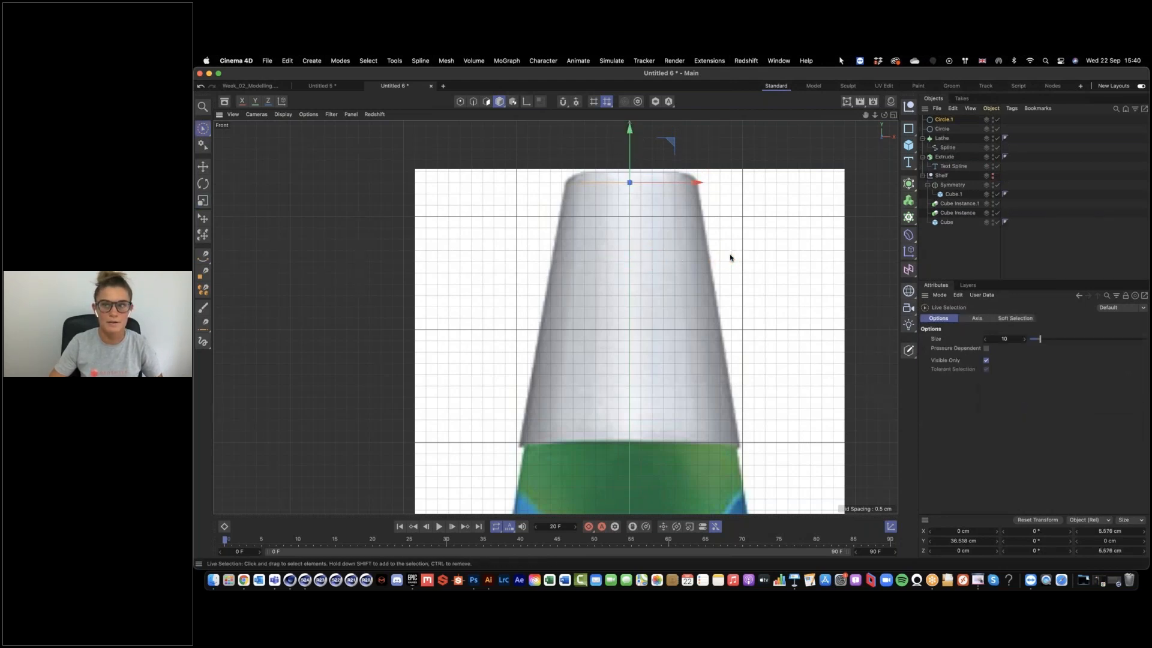
# Step: Duplicate the circle three more times down the cap, scaling each copy to the outline, the last about 8 cm across at about Y 30 cm
pyautogui.moveTo(629, 134); pyautogui.dragTo(630, 169)
pyautogui.press('space')
pyautogui.moveTo(601, 269); pyautogui.dragTo(643, 266)
pyautogui.press('space')
pyautogui.keyDown('ctrl'); pyautogui.moveTo(631, 150); pyautogui.dragTo(631, 201); pyautogui.keyUp('ctrl')
pyautogui.press('space')
pyautogui.moveTo(613, 312); pyautogui.dragTo(660, 301)
pyautogui.press('space')
pyautogui.keyDown('ctrl'); pyautogui.moveTo(628, 193); pyautogui.dragTo(630, 284); pyautogui.keyUp('ctrl')
pyautogui.press('space')
pyautogui.moveTo(586, 411); pyautogui.dragTo(651, 410)
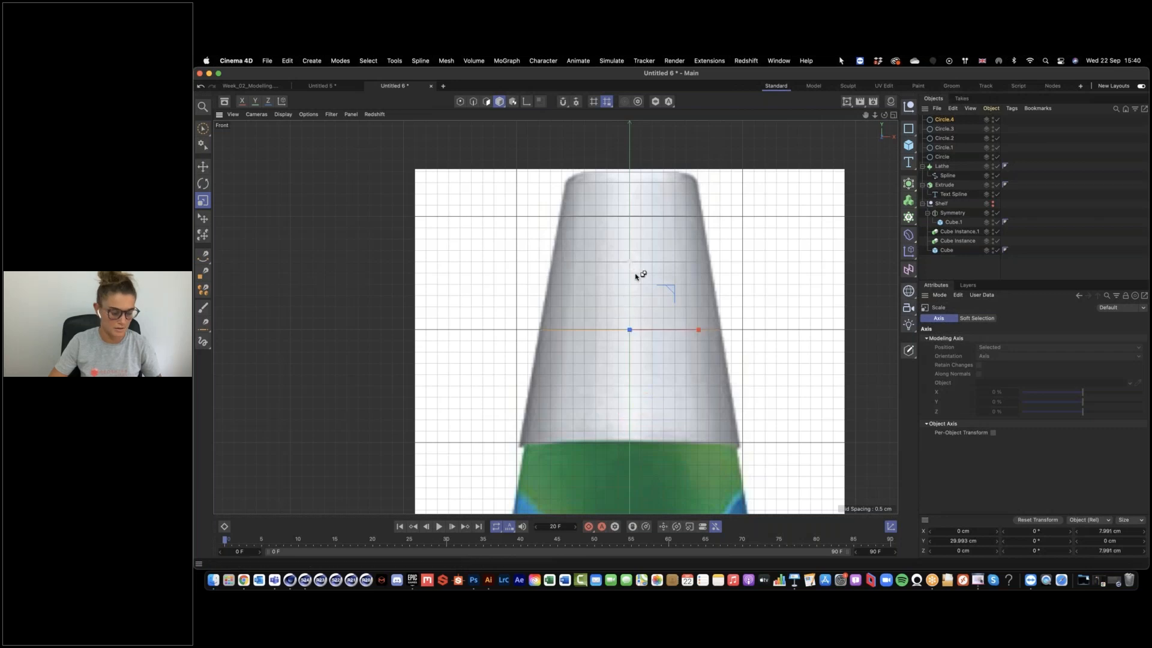
# Step: Add two more circle copies down to the cap's lower edge, ending at about Y 25 cm with a circle about 9.7 cm across
pyautogui.press('r')
pyautogui.press('e')
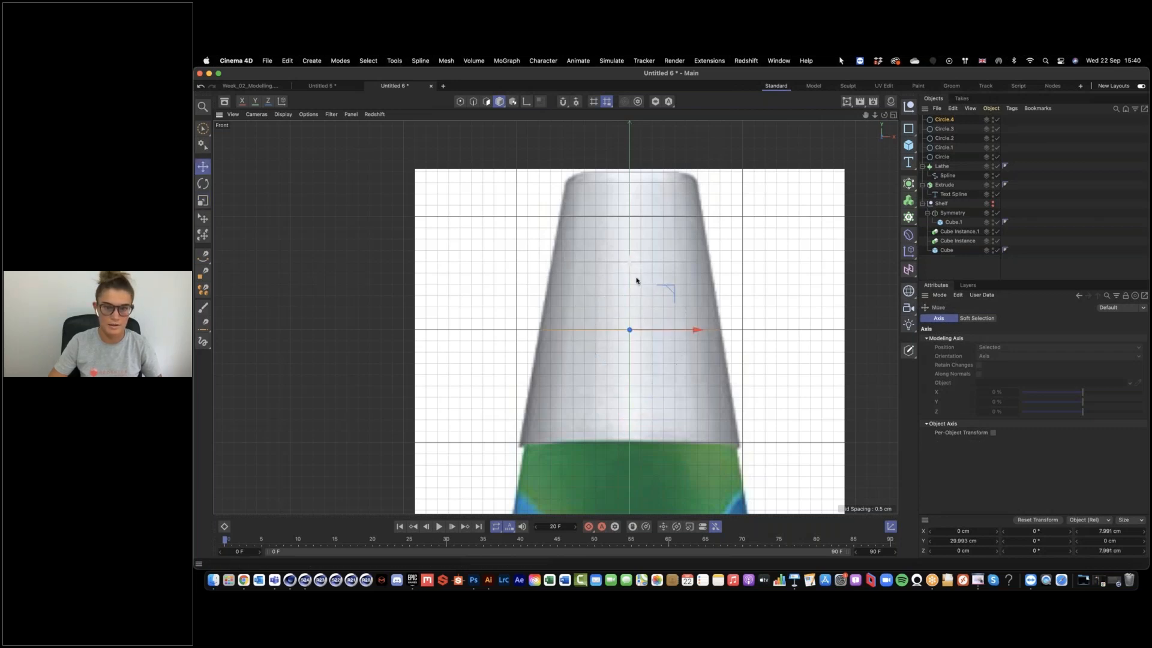
pyautogui.keyDown('ctrl'); pyautogui.moveTo(632, 267); pyautogui.dragTo(627, 384); pyautogui.keyUp('ctrl')
pyautogui.press('t')
pyautogui.press('e')
pyautogui.press('t')
pyautogui.moveTo(723, 360); pyautogui.dragTo(753, 356)
pyautogui.press('e')
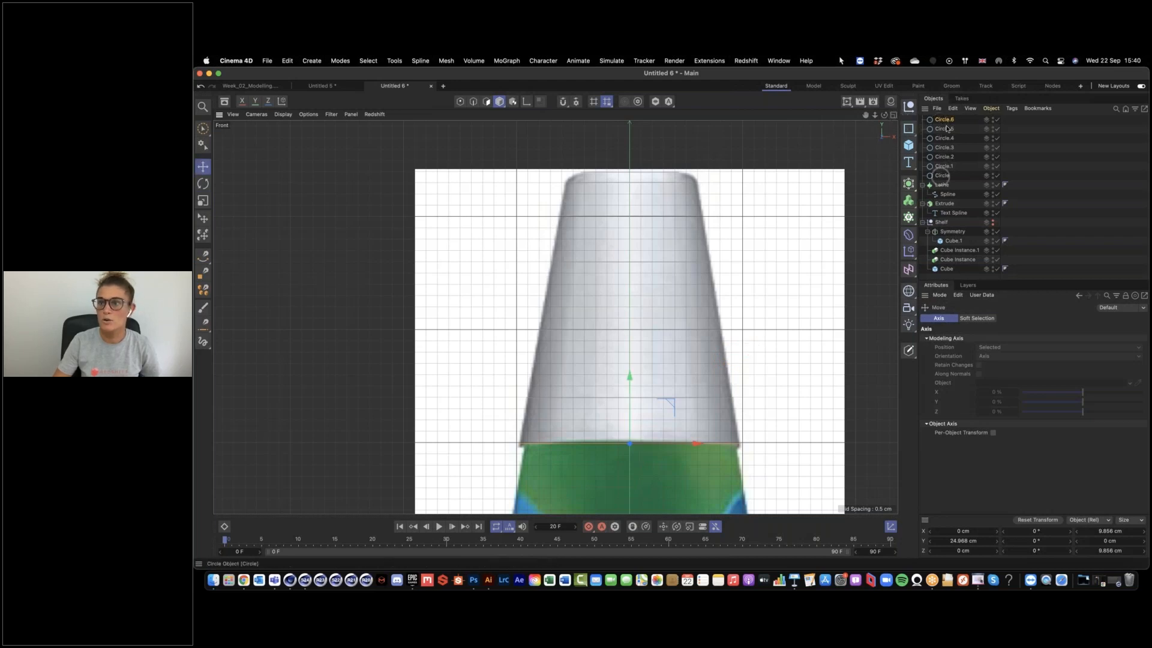
# Step: Add a Loft generator and place the seven cap circles inside it to build the lamp's cap
pyautogui.click(892, 114)
pyautogui.keyDown('alt'); pyautogui.moveTo(361, 255); pyautogui.dragTo(459, 238, button='right'); pyautogui.keyUp('alt')
pyautogui.keyDown('alt'); pyautogui.moveTo(441, 248); pyautogui.dragTo(425, 270); pyautogui.keyUp('alt')
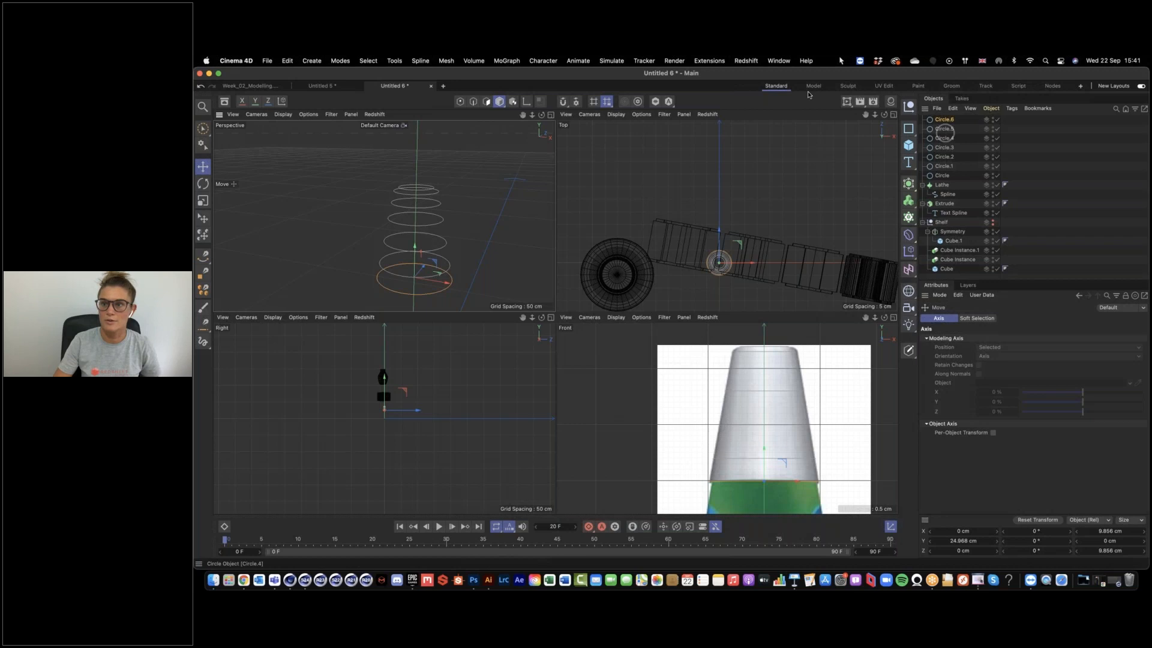
pyautogui.moveTo(908, 184); pyautogui.dragTo(956, 233)
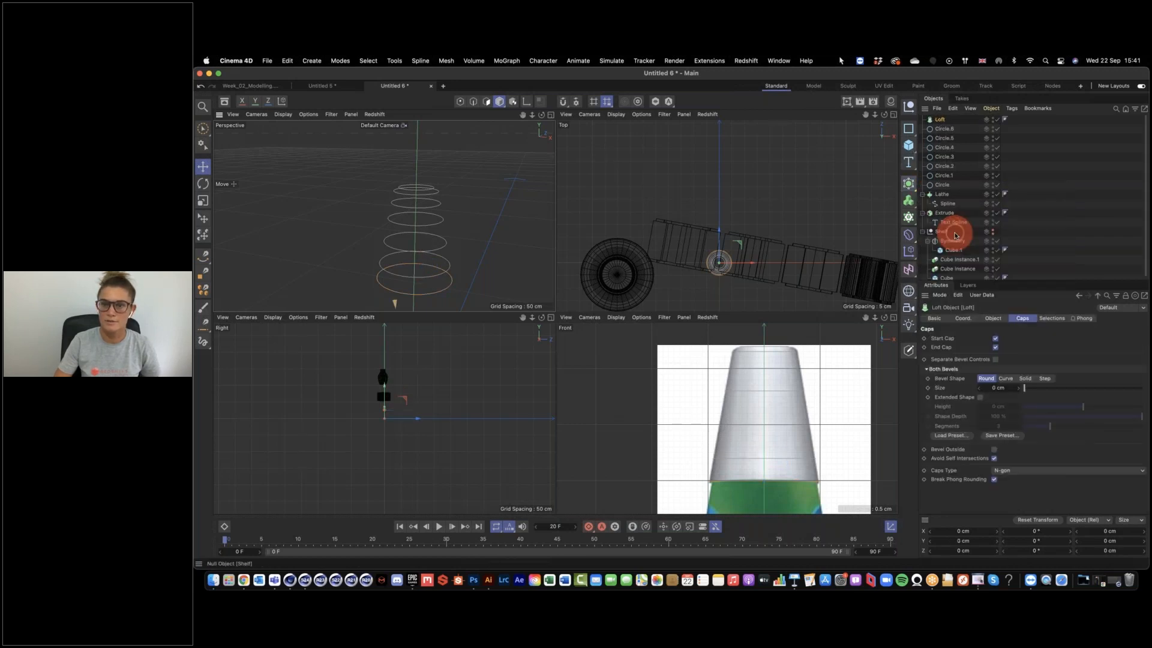
pyautogui.click(944, 129)
pyautogui.keyDown('shift'); pyautogui.click(944, 186); pyautogui.keyUp('shift')
pyautogui.moveTo(944, 186); pyautogui.dragTo(941, 118)
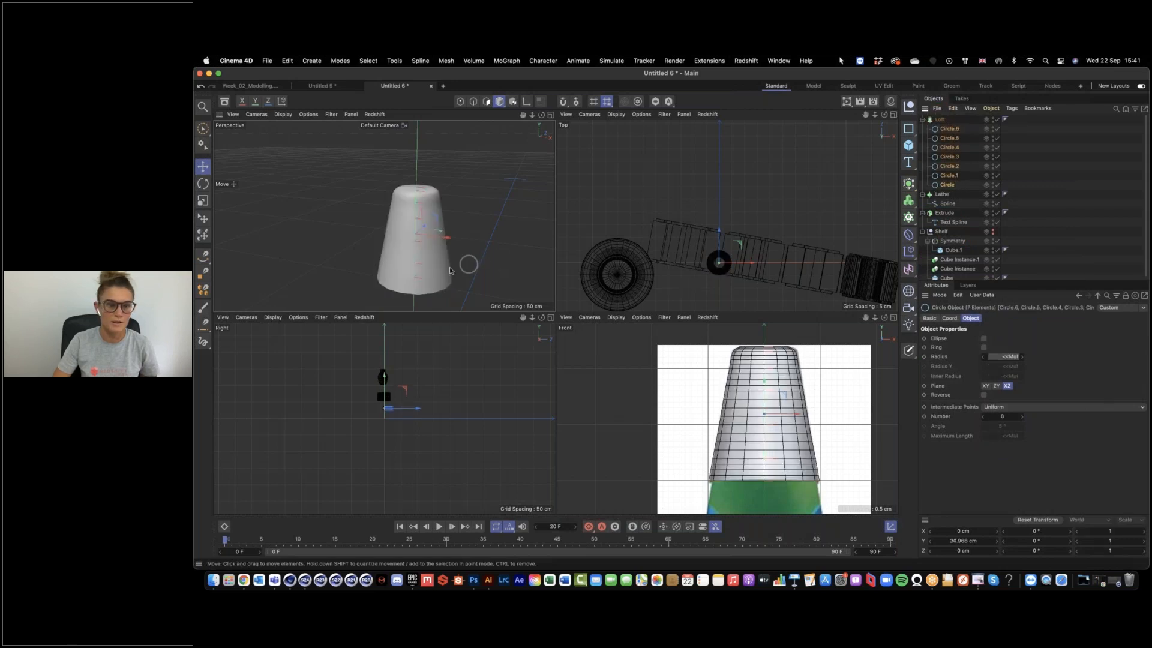
pyautogui.moveTo(425, 281)
pyautogui.keyDown('alt'); pyautogui.mouseDown()
pyautogui.moveTo(440, 246)
pyautogui.moveTo(414, 279)
pyautogui.mouseUp(); pyautogui.keyUp('alt')
pyautogui.keyDown('alt'); pyautogui.moveTo(454, 267); pyautogui.dragTo(432, 270, button='right'); pyautogui.keyUp('alt')
pyautogui.keyDown('alt'); pyautogui.moveTo(430, 272); pyautogui.dragTo(470, 244); pyautogui.keyUp('alt')
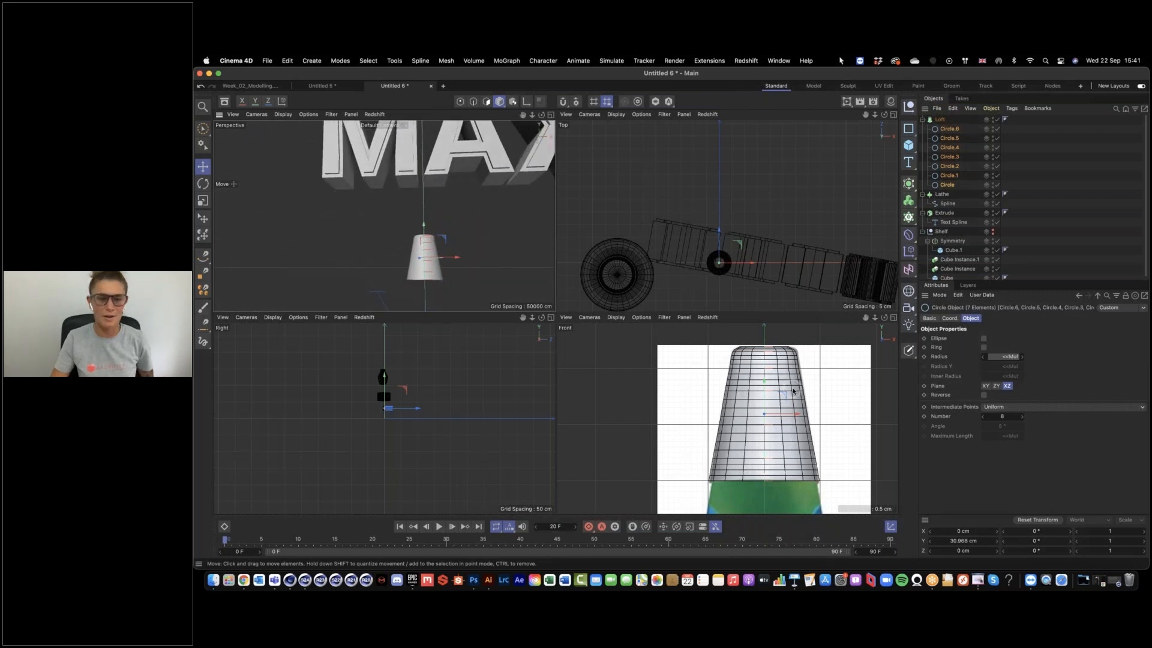
# Step: Copy the cap's lowest circle out of the loft and scale the copy to about 9 cm across for the glass body's top
pyautogui.click(894, 319)
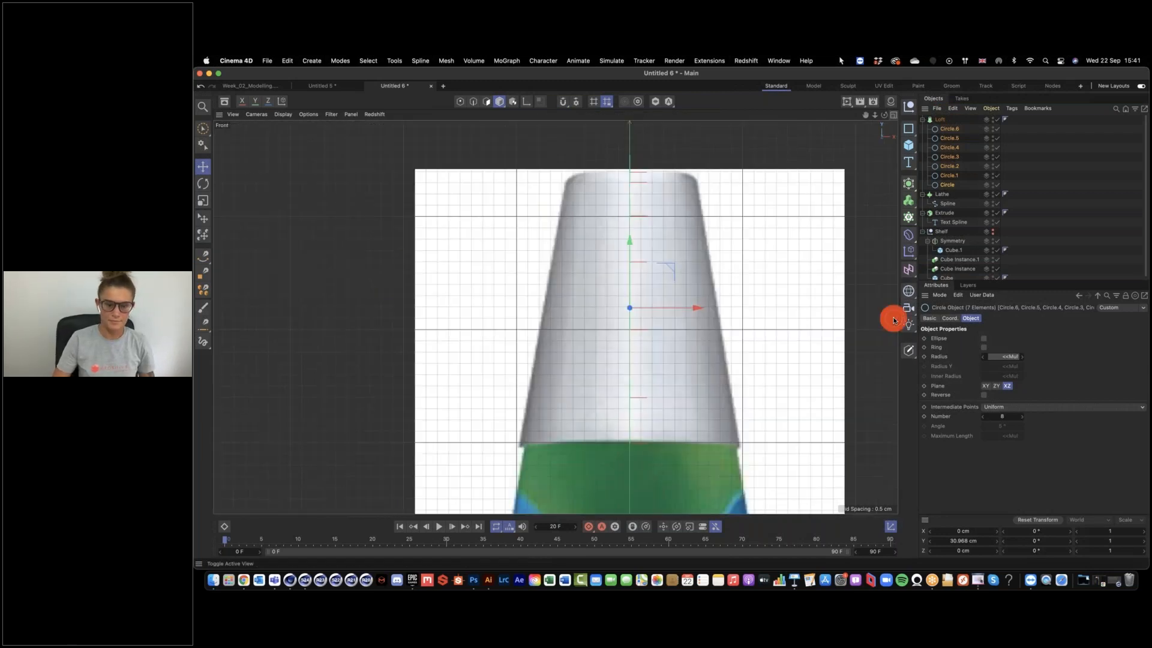
pyautogui.keyDown('alt'); pyautogui.moveTo(765, 354); pyautogui.dragTo(779, 397, button='right'); pyautogui.keyUp('alt')
pyautogui.keyDown('alt'); pyautogui.moveTo(780, 397); pyautogui.dragTo(757, 282, button='middle'); pyautogui.keyUp('alt')
pyautogui.click(949, 129)
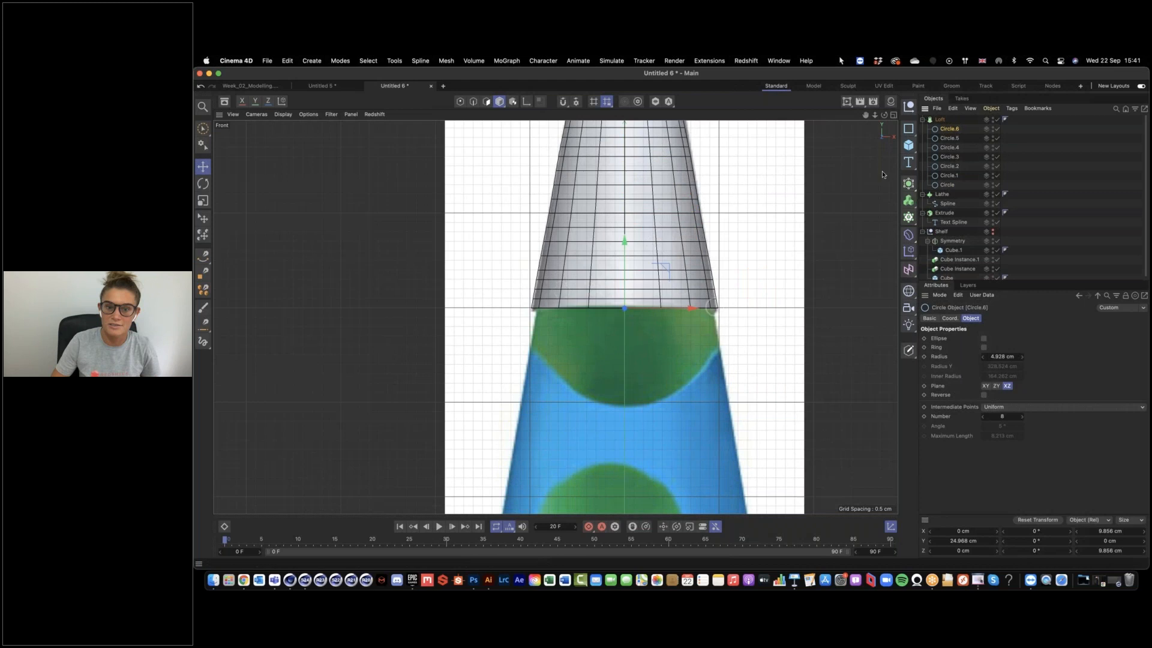
pyautogui.moveTo(949, 128); pyautogui.dragTo(943, 119)
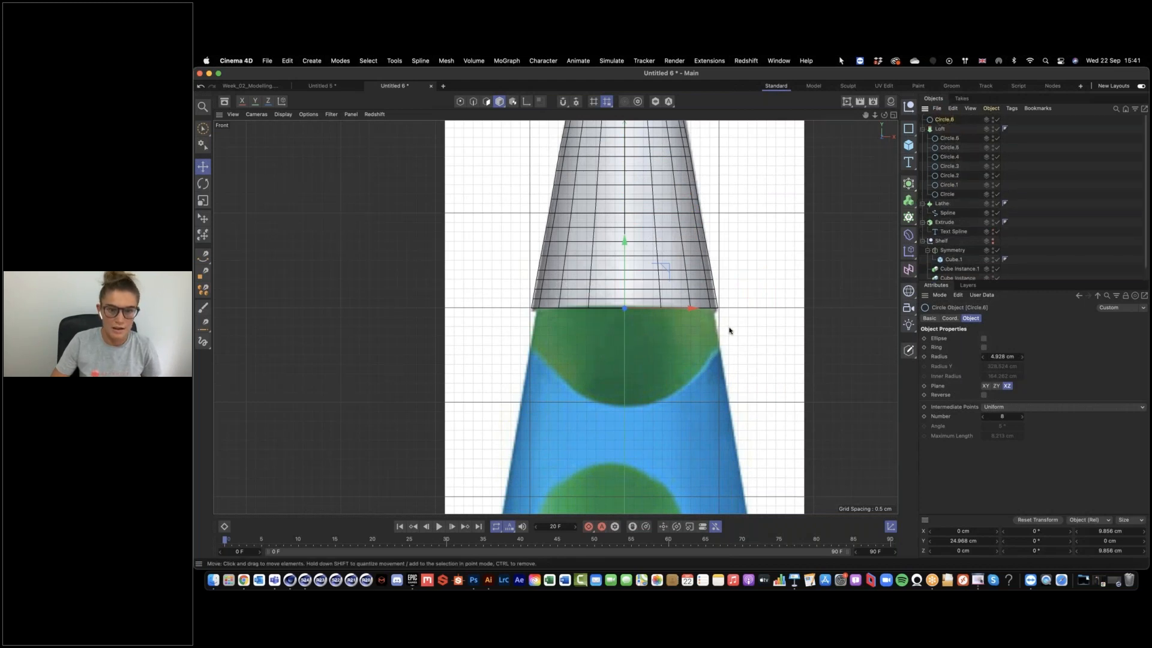
pyautogui.press('t')
pyautogui.moveTo(727, 329); pyautogui.dragTo(685, 326)
pyautogui.press('e')
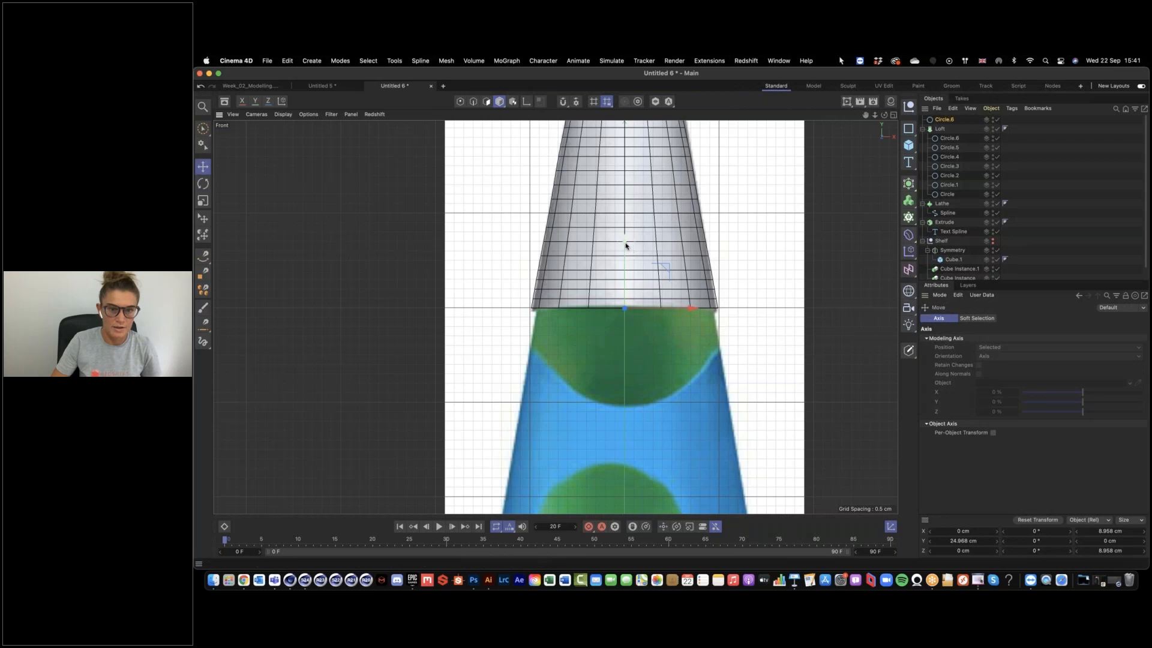
# Step: Duplicate the circle down the upper part of the glass body, scaling the copies to match the reference outline
pyautogui.keyDown('ctrl'); pyautogui.moveTo(624, 244); pyautogui.dragTo(649, 341); pyautogui.keyUp('ctrl')
pyautogui.press('t')
pyautogui.press('e')
pyautogui.keyDown('alt'); pyautogui.moveTo(758, 368); pyautogui.dragTo(746, 312, button='right'); pyautogui.keyUp('alt')
pyautogui.keyDown('alt'); pyautogui.moveTo(745, 312); pyautogui.dragTo(716, 159, button='middle'); pyautogui.keyUp('alt')
pyautogui.keyDown('ctrl'); pyautogui.moveTo(617, 169); pyautogui.dragTo(616, 314); pyautogui.keyUp('ctrl')
pyautogui.press('t')
pyautogui.press('e')
pyautogui.press('t')
pyautogui.moveTo(511, 317); pyautogui.dragTo(560, 311)
pyautogui.press('e')
# Step: Add more circle copies down to the glass's lower edge, ending at about Y -5.2 cm with a circle about 18.6 cm across
pyautogui.keyDown('alt'); pyautogui.moveTo(751, 432); pyautogui.dragTo(724, 435, button='right'); pyautogui.keyUp('alt')
pyautogui.keyDown('alt'); pyautogui.moveTo(724, 435); pyautogui.dragTo(681, 252, button='middle'); pyautogui.keyUp('alt')
pyautogui.keyDown('ctrl'); pyautogui.moveTo(605, 210); pyautogui.dragTo(610, 256); pyautogui.keyUp('ctrl')
pyautogui.press('t')
pyautogui.press('e')
pyautogui.press('t')
pyautogui.moveTo(531, 263); pyautogui.dragTo(606, 314)
pyautogui.press('e')
pyautogui.press('t')
pyautogui.press('e')
pyautogui.press('t')
pyautogui.moveTo(705, 317); pyautogui.dragTo(712, 317)
pyautogui.press('e')
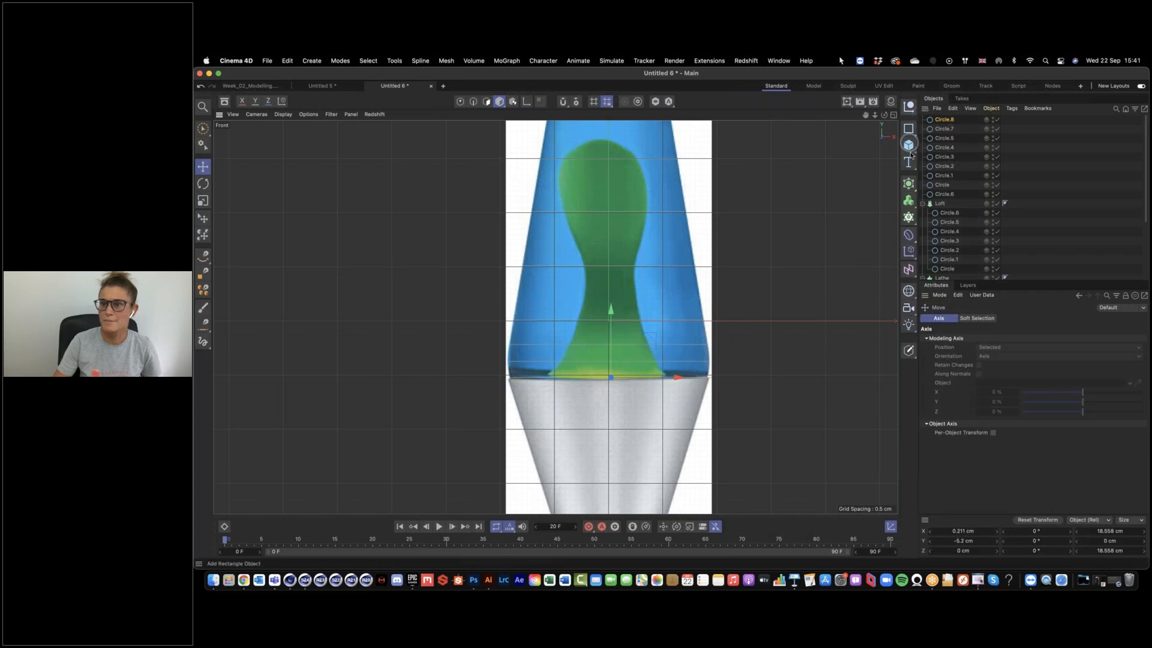
# Step: Add a second Loft generator and place all the glass body circles inside it
pyautogui.click(909, 183)
pyautogui.click(959, 220)
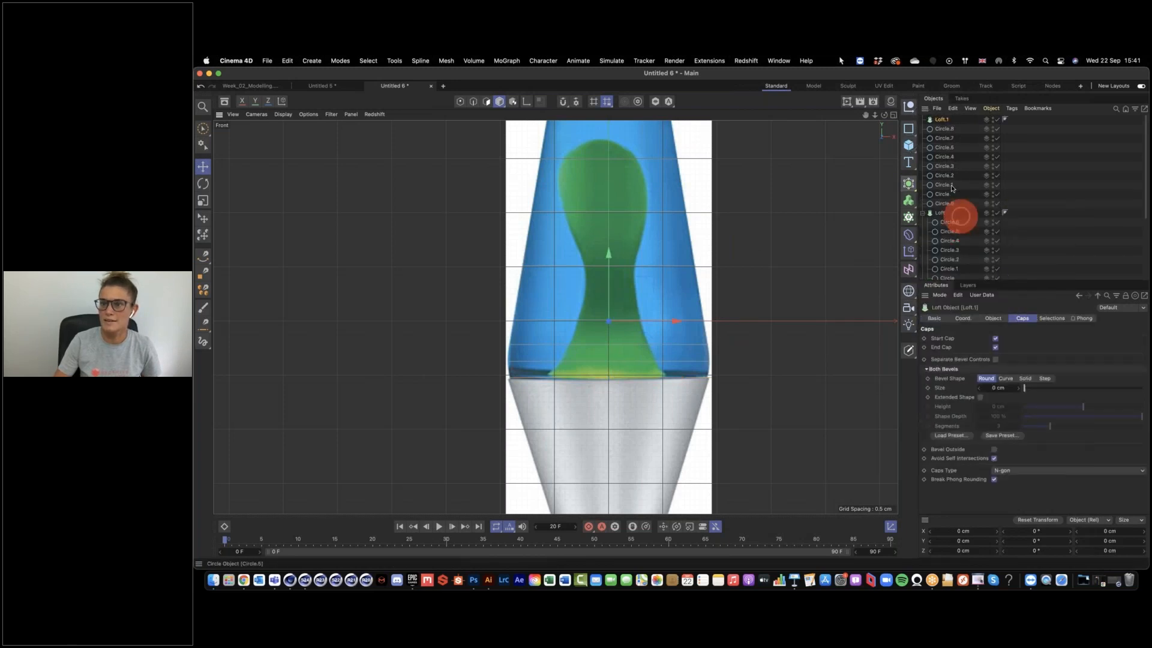
pyautogui.click(943, 203)
pyautogui.keyDown('shift'); pyautogui.click(944, 128); pyautogui.keyUp('shift')
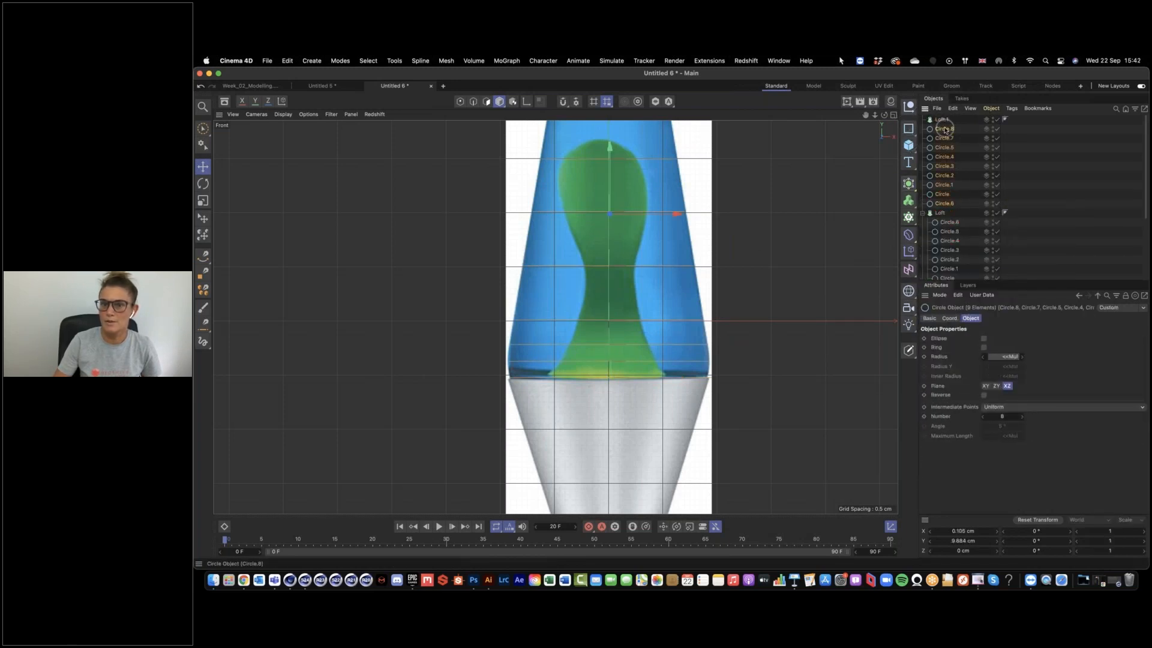
pyautogui.moveTo(945, 144); pyautogui.dragTo(944, 125)
# Step: Copy the glass's lowest circle out of the loft, then duplicate it to about Y -10 cm and scale it to about 16.1 cm across
pyautogui.click(949, 129)
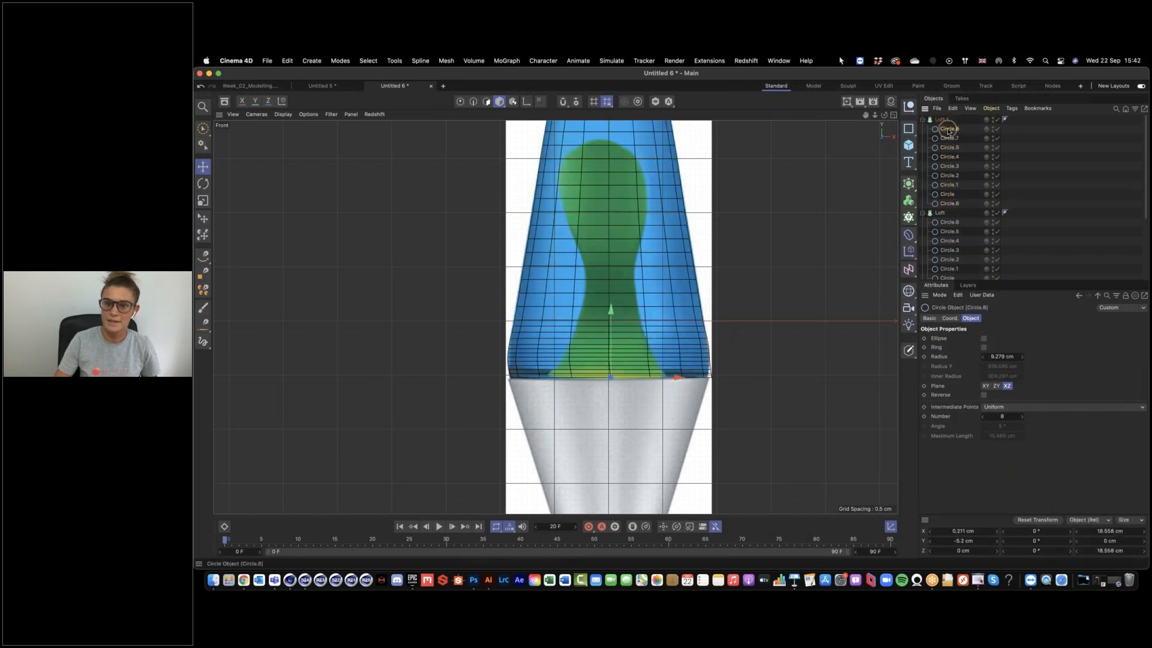
pyautogui.keyDown('ctrl'); pyautogui.moveTo(947, 124); pyautogui.dragTo(941, 115); pyautogui.keyUp('ctrl')
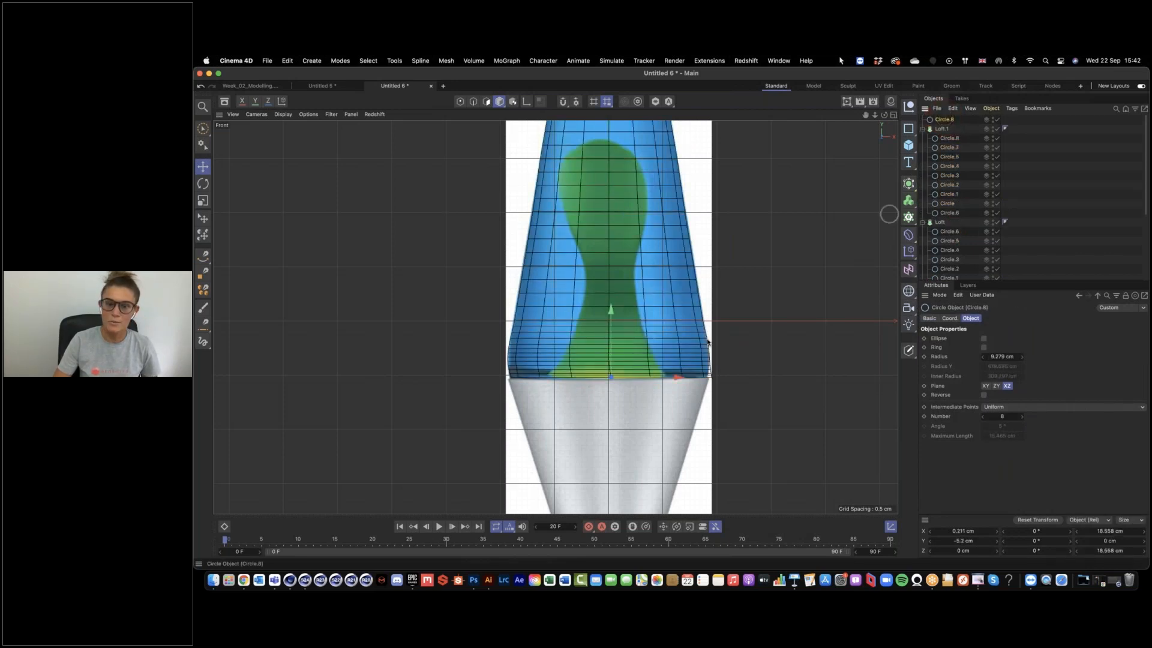
pyautogui.press('t')
pyautogui.moveTo(621, 425); pyautogui.dragTo(629, 422)
pyautogui.press('e')
pyautogui.moveTo(610, 314); pyautogui.dragTo(609, 393)
pyautogui.press('t')
pyautogui.moveTo(738, 385); pyautogui.dragTo(676, 388)
pyautogui.press('e')
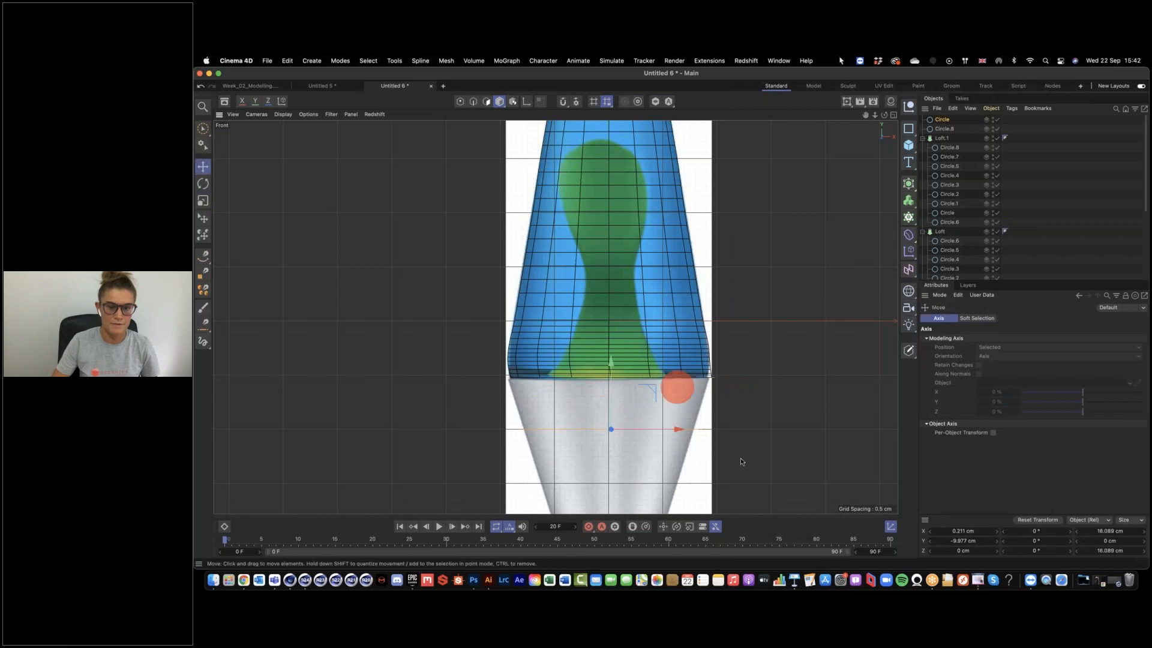
# Step: Duplicate the circle down to the base's narrow waist, scaling to the outline, the last about 9.1 cm across at about Y -20.9 cm
pyautogui.keyDown('alt'); pyautogui.moveTo(744, 459); pyautogui.dragTo(730, 319, button='middle'); pyautogui.keyUp('alt')
pyautogui.keyDown('ctrl'); pyautogui.moveTo(593, 224); pyautogui.dragTo(594, 326); pyautogui.keyUp('ctrl')
pyautogui.press('t')
pyautogui.moveTo(705, 307); pyautogui.dragTo(597, 332)
pyautogui.press('e')
pyautogui.press('t')
pyautogui.moveTo(737, 329); pyautogui.dragTo(671, 329)
pyautogui.press('e')
pyautogui.keyDown('ctrl'); pyautogui.moveTo(595, 333); pyautogui.dragTo(596, 340); pyautogui.keyUp('ctrl')
pyautogui.press('t')
pyautogui.press('e')
pyautogui.moveTo(666, 360); pyautogui.dragTo(597, 343)
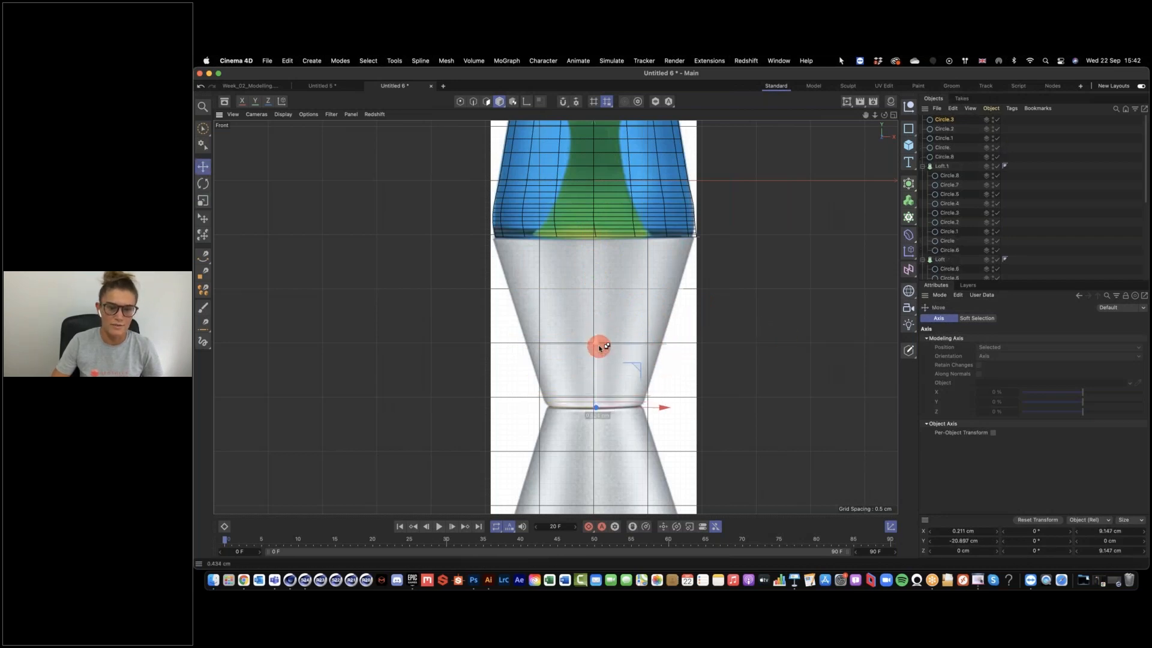
# Step: Shrink the waist circle to the groove and add two circle copies just below it, scaled to the flaring base outline
pyautogui.press('t')
pyautogui.moveTo(754, 355); pyautogui.dragTo(702, 357)
pyautogui.press('e')
pyautogui.keyDown('ctrl'); pyautogui.moveTo(595, 347); pyautogui.dragTo(598, 360); pyautogui.keyUp('ctrl')
pyautogui.press('t')
pyautogui.moveTo(715, 375); pyautogui.dragTo(746, 373)
pyautogui.press('e')
pyautogui.keyDown('ctrl'); pyautogui.moveTo(596, 357); pyautogui.dragTo(596, 385); pyautogui.keyUp('ctrl')
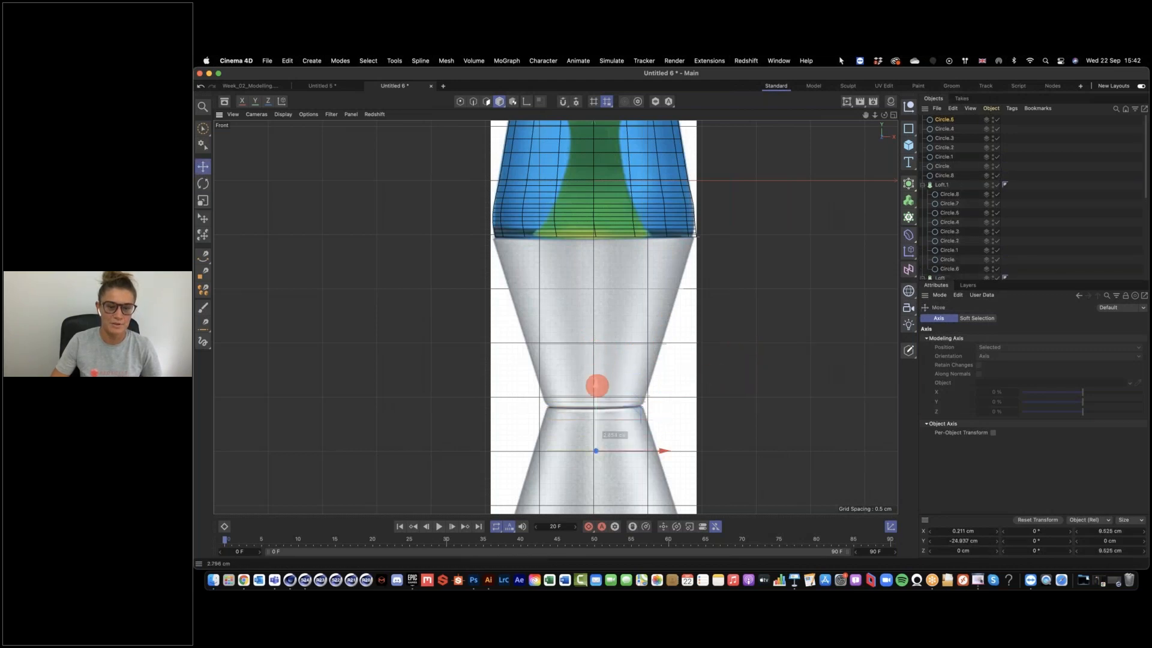
pyautogui.press('t')
pyautogui.moveTo(710, 402); pyautogui.dragTo(772, 396)
pyautogui.press('e')
# Step: Add further circle copies down to the base's bottom edge, ending at about Y -36.6 cm with a circle about 14.3 cm across
pyautogui.keyDown('alt'); pyautogui.moveTo(766, 444); pyautogui.dragTo(760, 329, button='middle'); pyautogui.keyUp('alt')
pyautogui.keyDown('ctrl'); pyautogui.moveTo(588, 279); pyautogui.dragTo(584, 320); pyautogui.keyUp('ctrl')
pyautogui.press('t')
pyautogui.moveTo(667, 361); pyautogui.dragTo(774, 349)
pyautogui.press('e')
pyautogui.keyDown('ctrl'); pyautogui.moveTo(589, 330); pyautogui.dragTo(740, 380); pyautogui.keyUp('ctrl')
pyautogui.press('t')
pyautogui.press('e')
pyautogui.moveTo(588, 385)
pyautogui.keyDown('ctrl'); pyautogui.mouseDown()
pyautogui.moveTo(588, 398)
pyautogui.moveTo(663, 396)
pyautogui.moveTo(589, 400)
pyautogui.mouseUp(); pyautogui.keyUp('ctrl')
pyautogui.press('t')
pyautogui.press('e')
pyautogui.press('t')
pyautogui.moveTo(730, 396); pyautogui.dragTo(634, 394)
pyautogui.press('e')
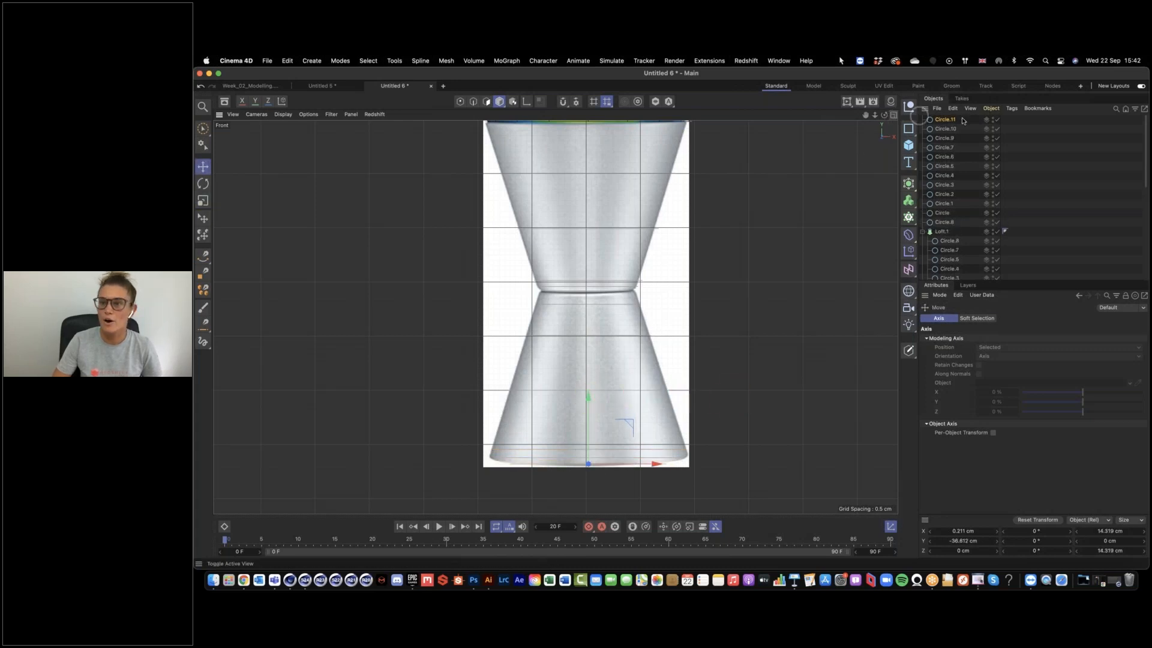
# Step: Add a third Loft generator and place all the base circles inside it
pyautogui.moveTo(908, 183); pyautogui.dragTo(963, 234)
pyautogui.click(944, 128)
pyautogui.keyDown('shift'); pyautogui.click(944, 231); pyautogui.keyUp('shift')
pyautogui.moveTo(946, 138); pyautogui.dragTo(942, 120)
# Step: Examine the complete lofted lava lamp from several angles in the perspective view
pyautogui.click(894, 115)
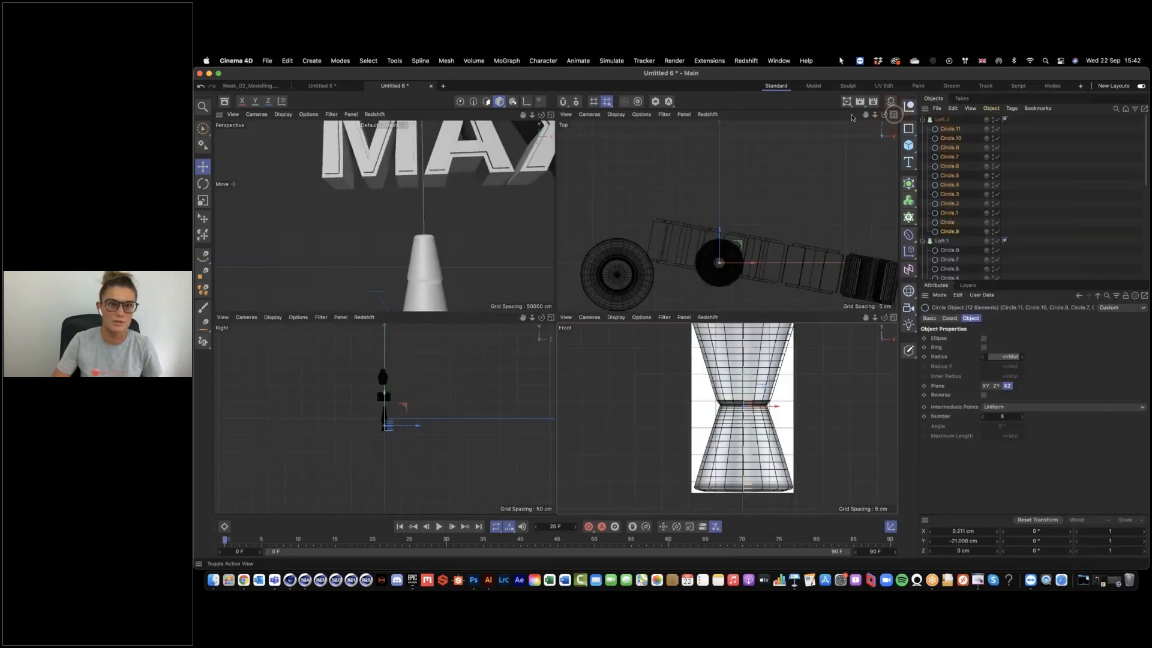
pyautogui.click(555, 116)
pyautogui.keyDown('alt'); pyautogui.moveTo(706, 431); pyautogui.dragTo(772, 473, button='right'); pyautogui.keyUp('alt')
pyautogui.keyDown('alt'); pyautogui.moveTo(772, 474); pyautogui.dragTo(723, 396, button='middle'); pyautogui.keyUp('alt')
pyautogui.keyDown('alt'); pyautogui.moveTo(723, 396); pyautogui.dragTo(717, 420); pyautogui.keyUp('alt')
pyautogui.keyDown('alt'); pyautogui.moveTo(792, 418); pyautogui.dragTo(690, 400, button='right'); pyautogui.keyUp('alt')
pyautogui.keyDown('alt'); pyautogui.moveTo(804, 420); pyautogui.dragTo(737, 345, button='middle'); pyautogui.keyUp('alt')
pyautogui.click(765, 347)
pyautogui.keyDown('alt'); pyautogui.moveTo(697, 329); pyautogui.dragTo(656, 352); pyautogui.keyUp('alt')
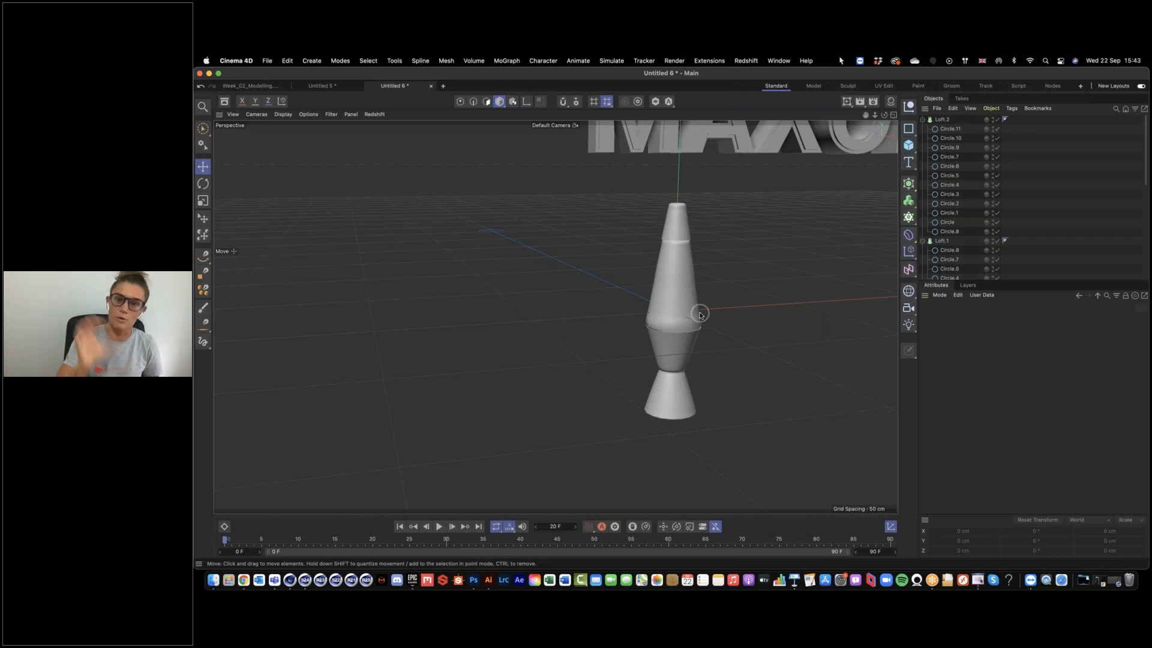
pyautogui.keyDown('alt'); pyautogui.moveTo(757, 313); pyautogui.dragTo(697, 359); pyautogui.keyUp('alt')
# Step: Collapse the three lofts in the object hierarchy and make the shelf visible again
pyautogui.click(923, 119)
pyautogui.click(923, 128)
pyautogui.click(923, 138)
pyautogui.keyDown('alt'); pyautogui.moveTo(787, 346); pyautogui.dragTo(708, 282); pyautogui.keyUp('alt')
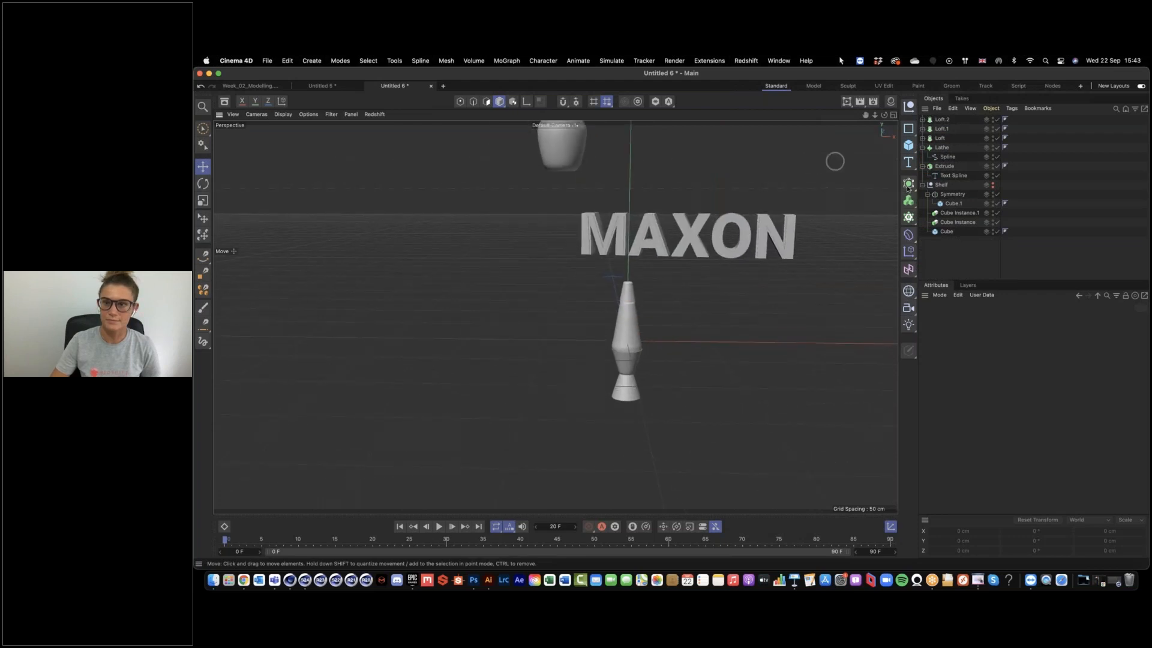
pyautogui.click(993, 186)
pyautogui.click(993, 187)
pyautogui.click(992, 193)
pyautogui.click(992, 193)
pyautogui.click(992, 193)
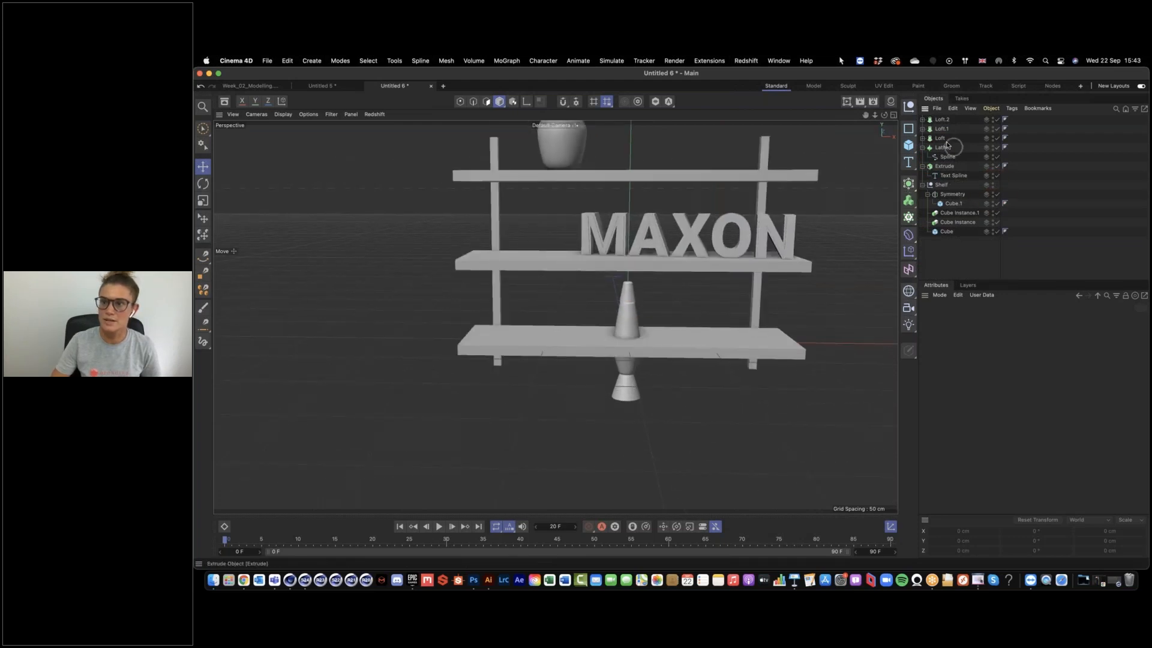
# Step: Select all three lamp lofts and set them on the top shelf beside the vase with the Place tool
pyautogui.click(940, 138)
pyautogui.keyDown('shift'); pyautogui.click(941, 118); pyautogui.keyUp('shift')
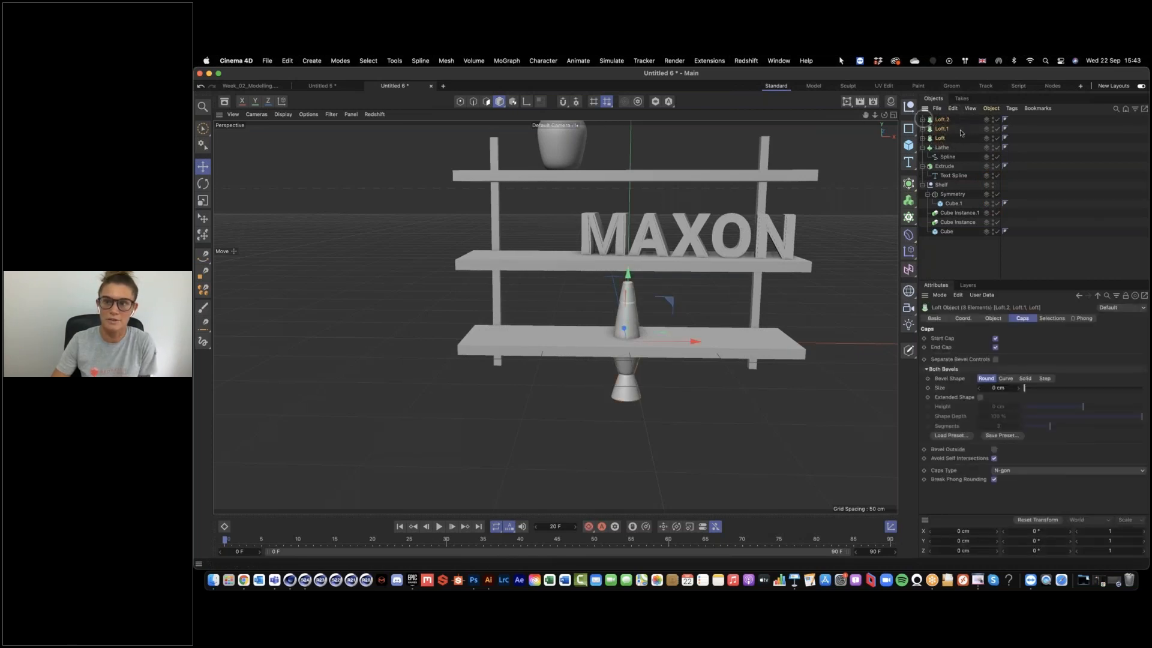
pyautogui.click(204, 219)
pyautogui.keyDown('alt'); pyautogui.moveTo(692, 394); pyautogui.dragTo(662, 396, button='right'); pyautogui.keyUp('alt')
pyautogui.keyDown('alt'); pyautogui.moveTo(696, 391); pyautogui.dragTo(514, 489, button='middle'); pyautogui.keyUp('alt')
pyautogui.moveTo(556, 433); pyautogui.dragTo(609, 257)
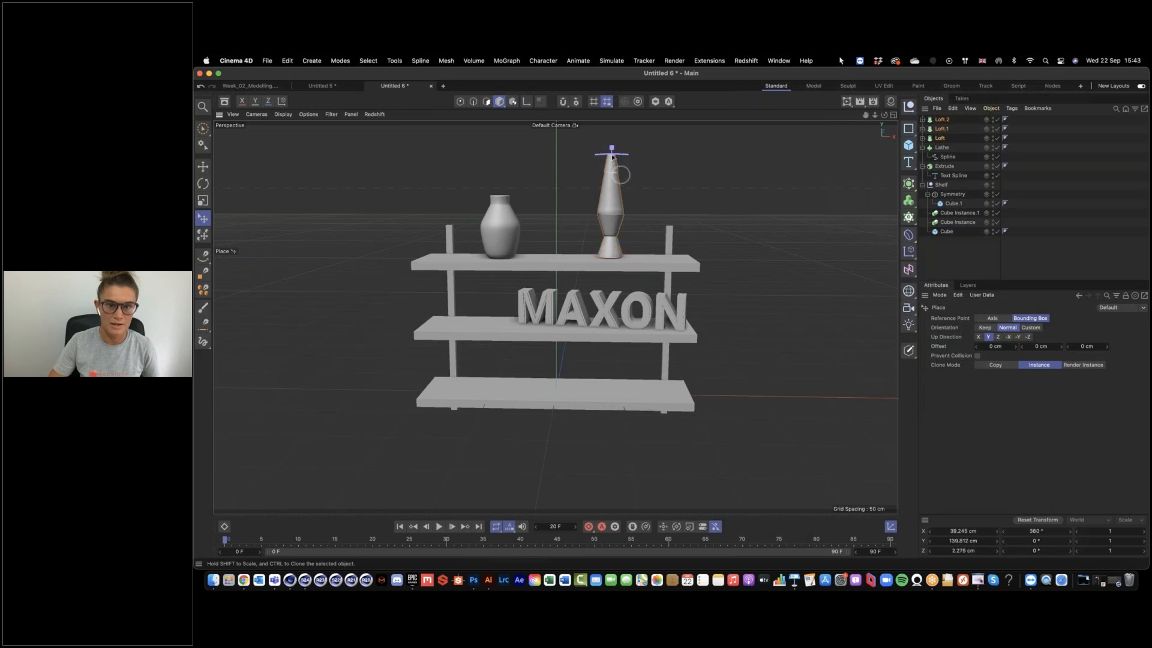
# Step: Scale the lava lamp down on the top shelf with the Place tool and deselect it
pyautogui.moveTo(611, 157); pyautogui.dragTo(610, 160)
pyautogui.moveTo(611, 199); pyautogui.dragTo(612, 203)
pyautogui.keyDown('alt'); pyautogui.moveTo(636, 270); pyautogui.dragTo(587, 293); pyautogui.keyUp('alt')
pyautogui.moveTo(640, 160); pyautogui.dragTo(641, 171)
pyautogui.moveTo(634, 248); pyautogui.dragTo(706, 265)
pyautogui.click(966, 254)
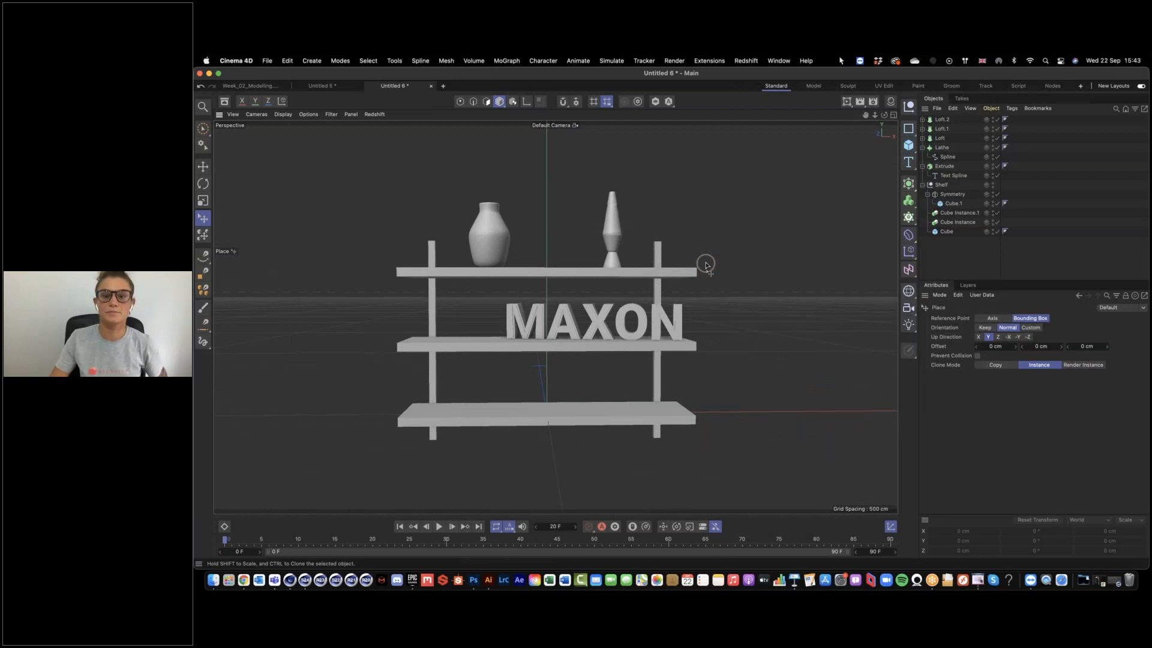
# Step: Open the front viewport's background settings and switch Show Picture off and back on
pyautogui.click(894, 115)
pyautogui.keyDown('alt'); pyautogui.moveTo(766, 402); pyautogui.dragTo(684, 403, button='right'); pyautogui.keyUp('alt')
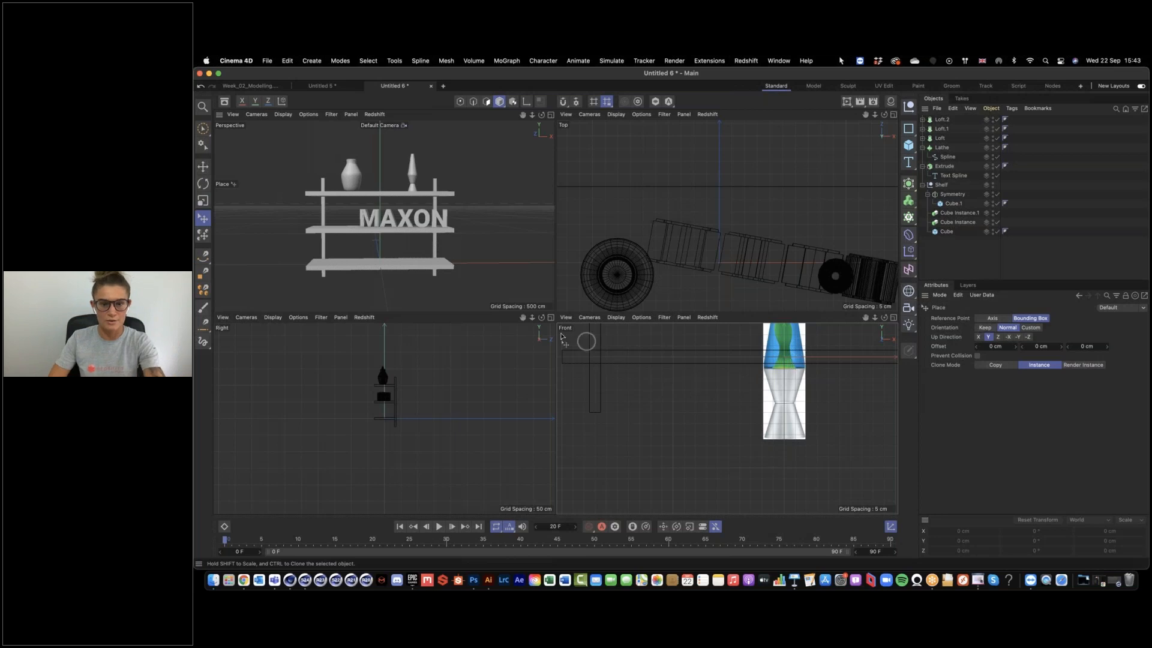
pyautogui.click(893, 318)
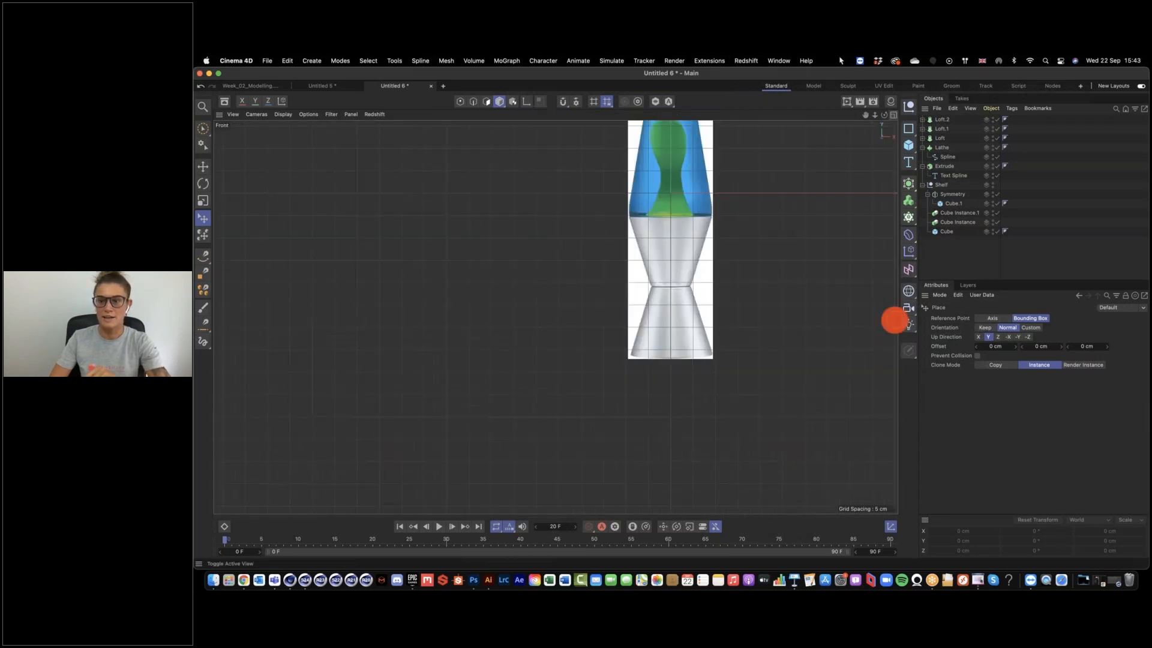
pyautogui.click(232, 116)
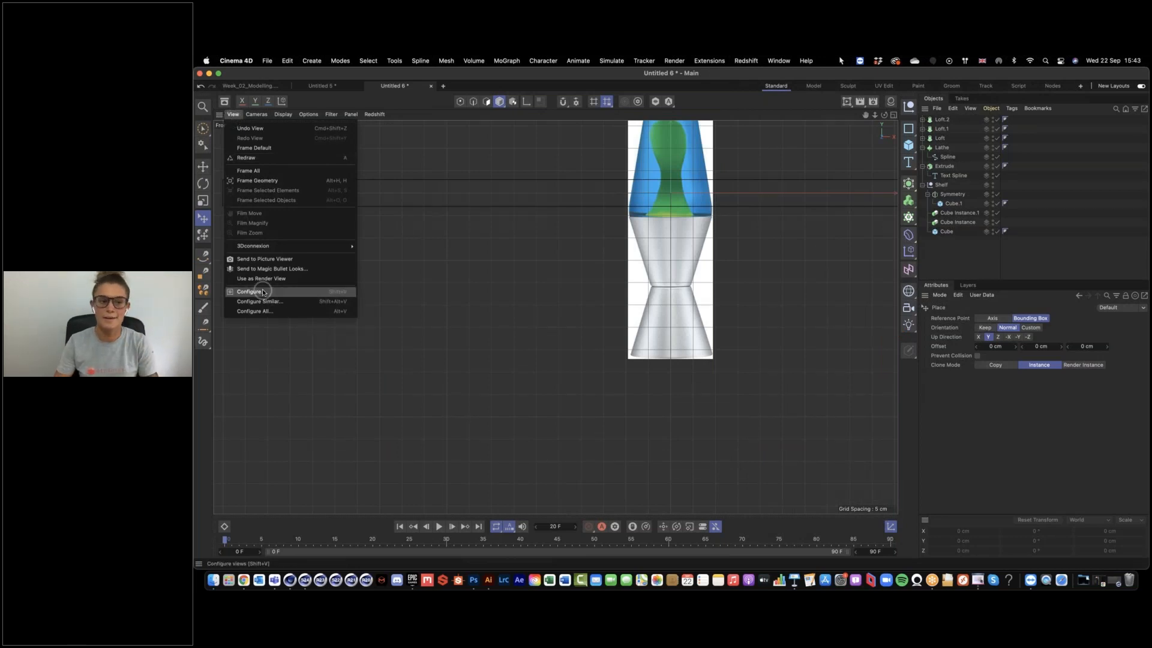
pyautogui.click(263, 293)
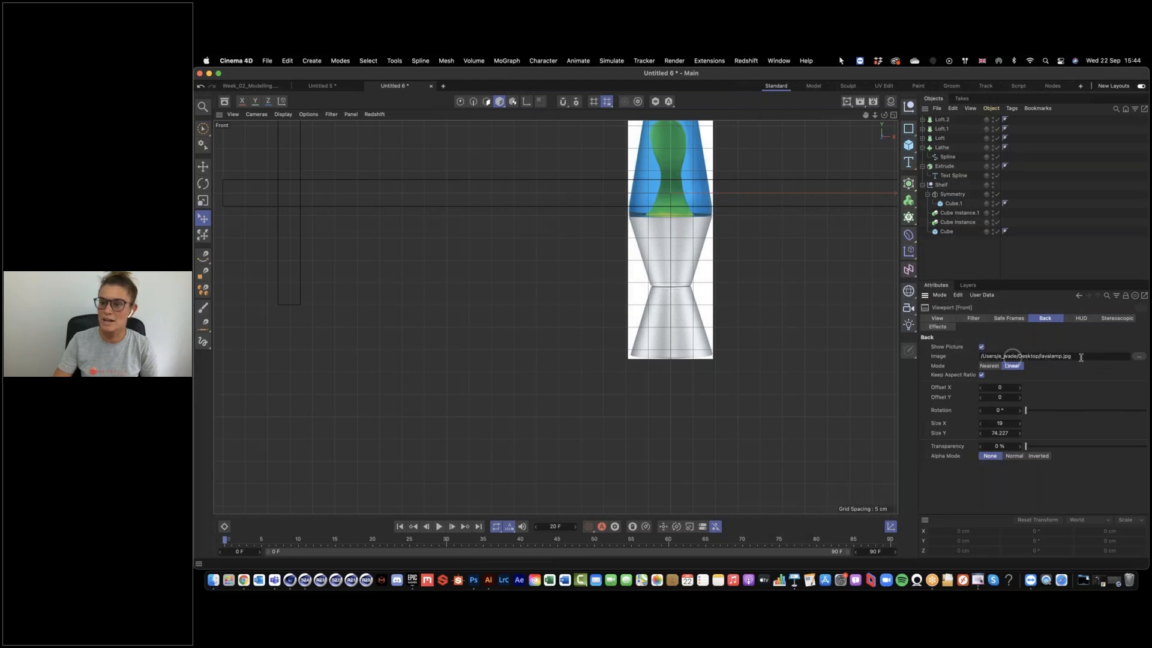
pyautogui.click(981, 347)
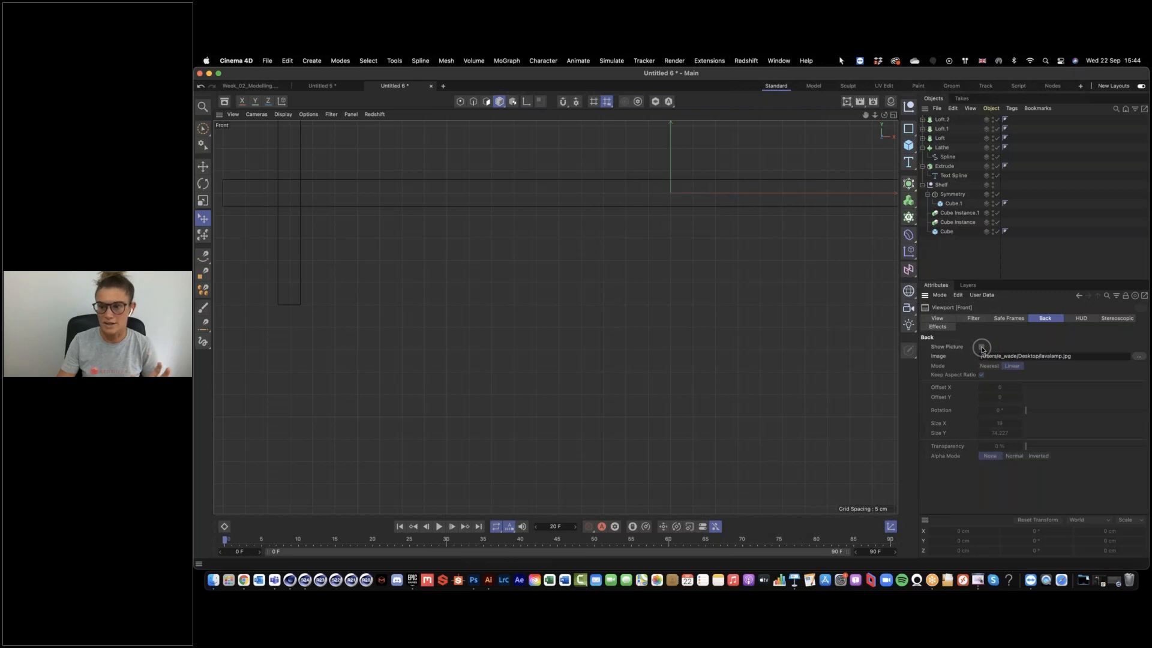
pyautogui.click(981, 347)
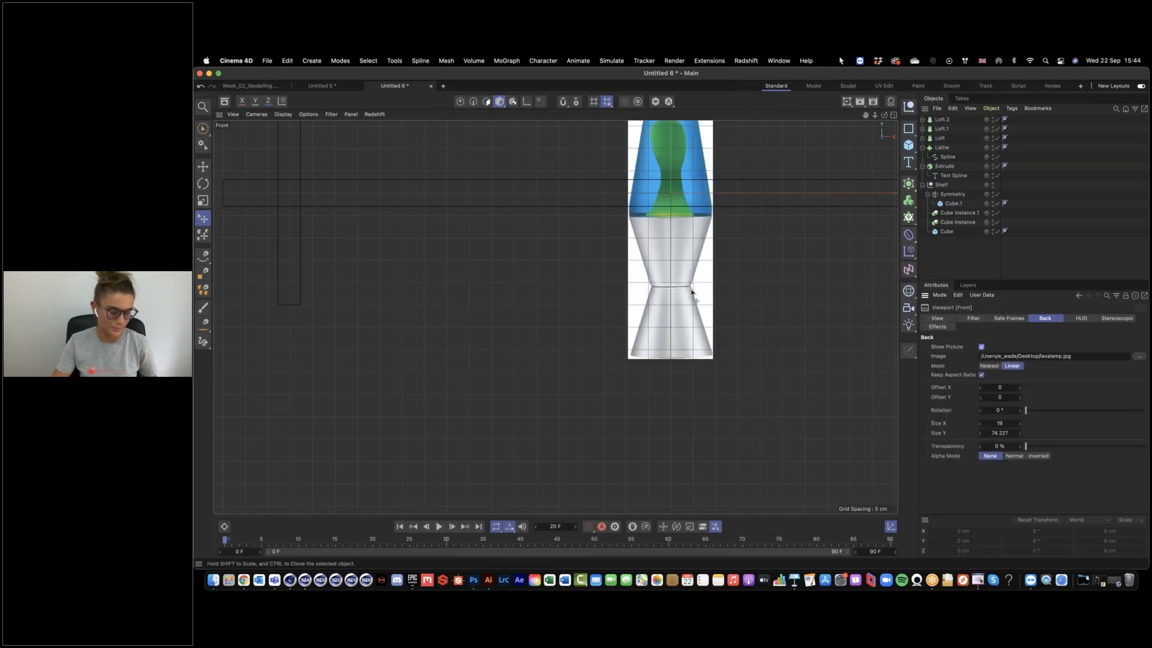
pyautogui.keyDown('alt'); pyautogui.moveTo(689, 293); pyautogui.dragTo(588, 399, button='middle'); pyautogui.keyUp('alt')
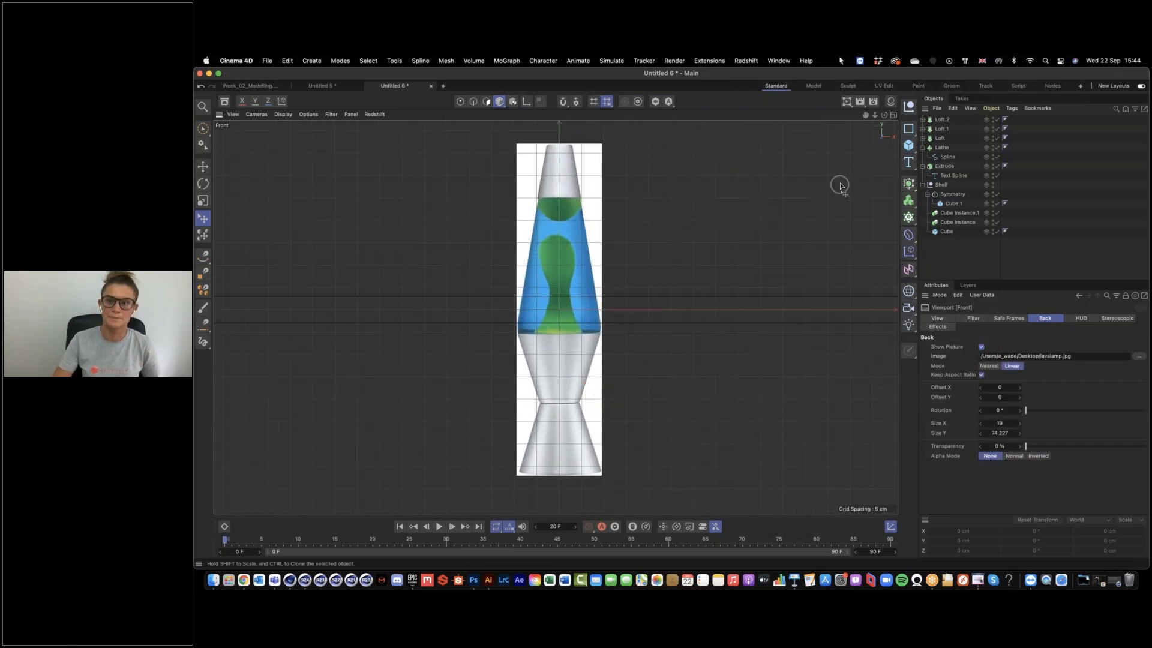
# Step: Compare the perspective view of the shelf with the finished scene in Week_02_Modelling.c4d, returning to the Untitled 6 project
pyautogui.click(893, 114)
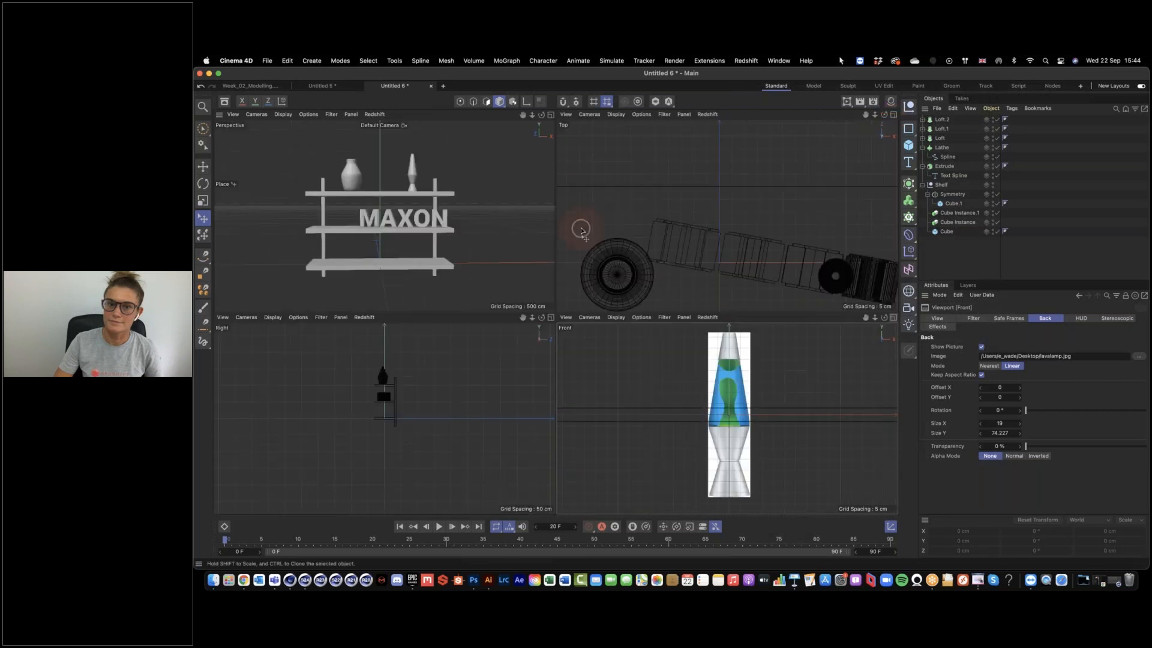
pyautogui.click(551, 114)
pyautogui.keyDown('alt'); pyautogui.moveTo(592, 323); pyautogui.dragTo(326, 144); pyautogui.keyUp('alt')
pyautogui.click(256, 90)
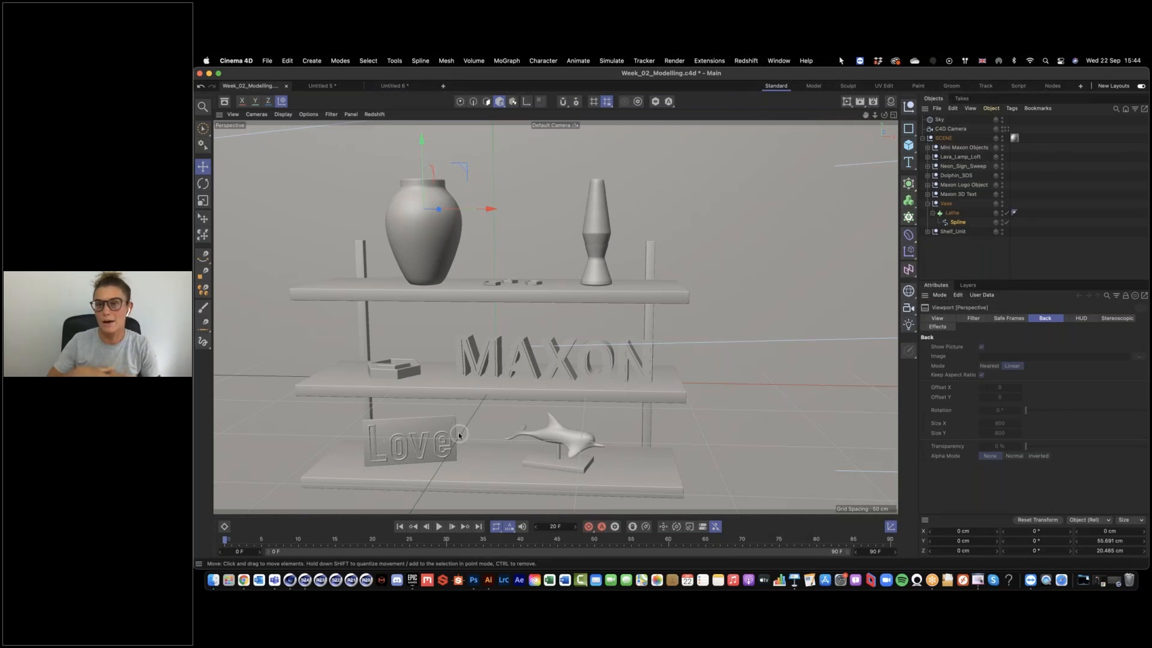
pyautogui.click(894, 115)
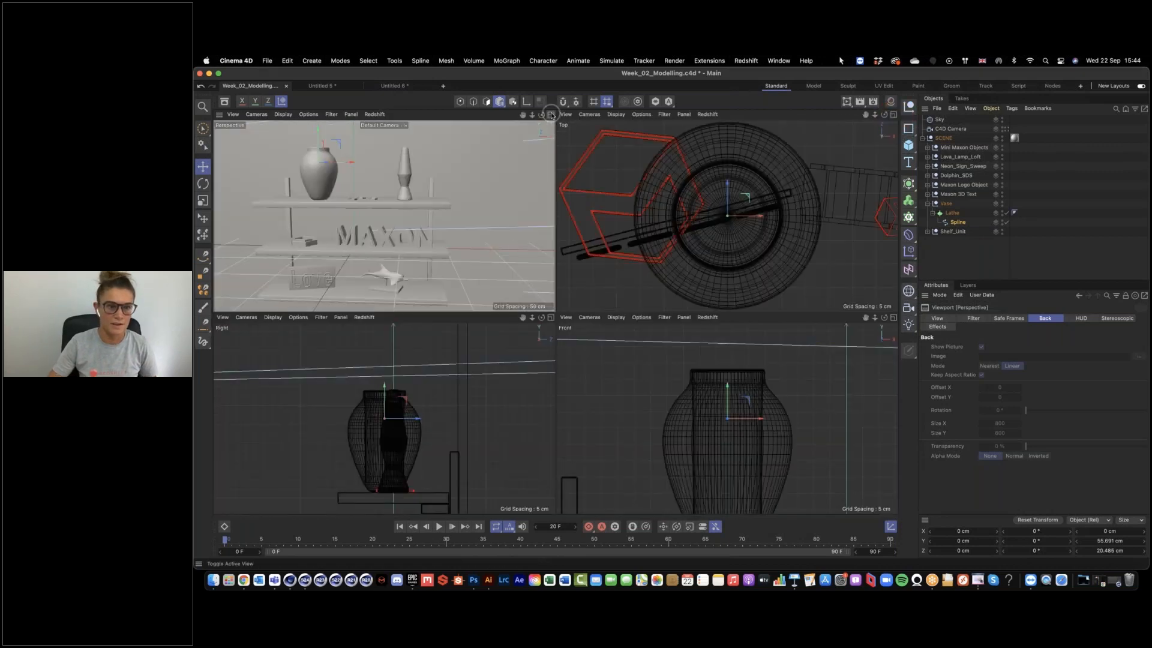
pyautogui.click(394, 86)
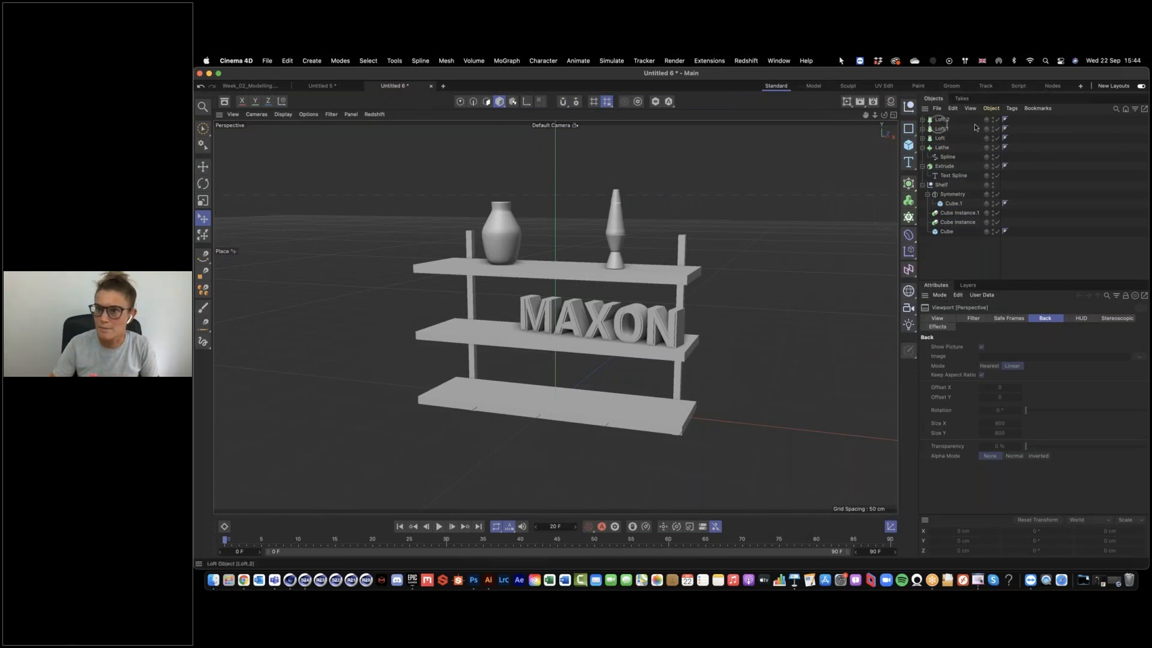
# Step: Add a cube and scale it down to a thin panel about 42 × 42 × 6.4 cm on the bottom shelf
pyautogui.click(909, 145)
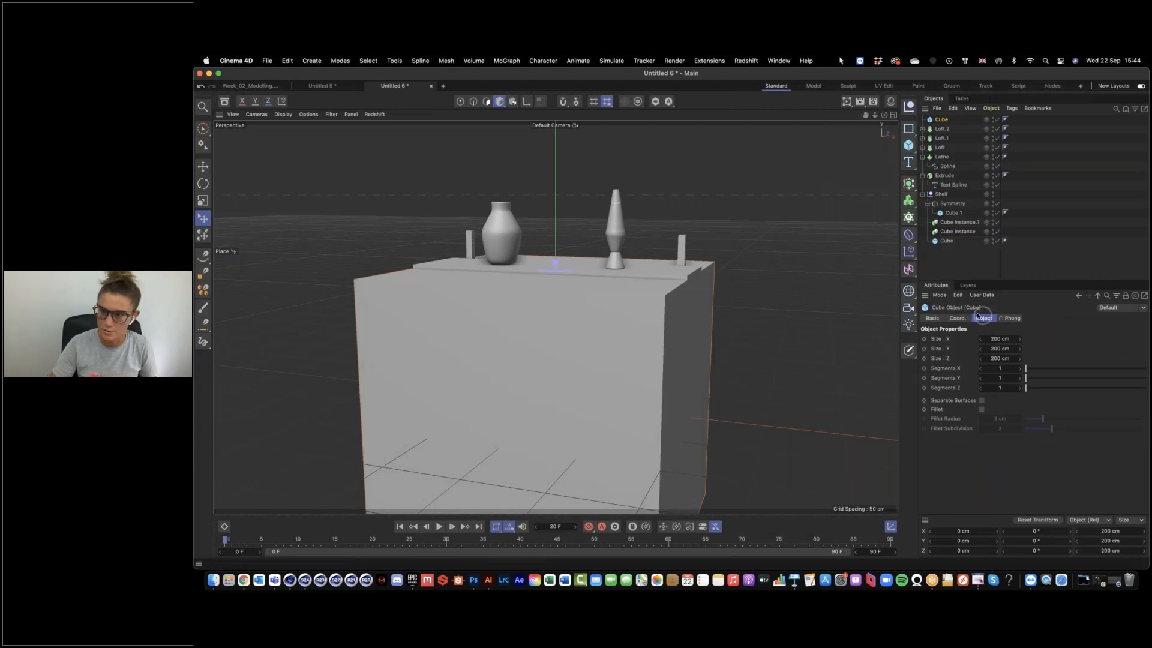
pyautogui.click(204, 128)
pyautogui.press('t')
pyautogui.moveTo(746, 387); pyautogui.dragTo(369, 367)
pyautogui.moveTo(561, 396); pyautogui.dragTo(705, 384)
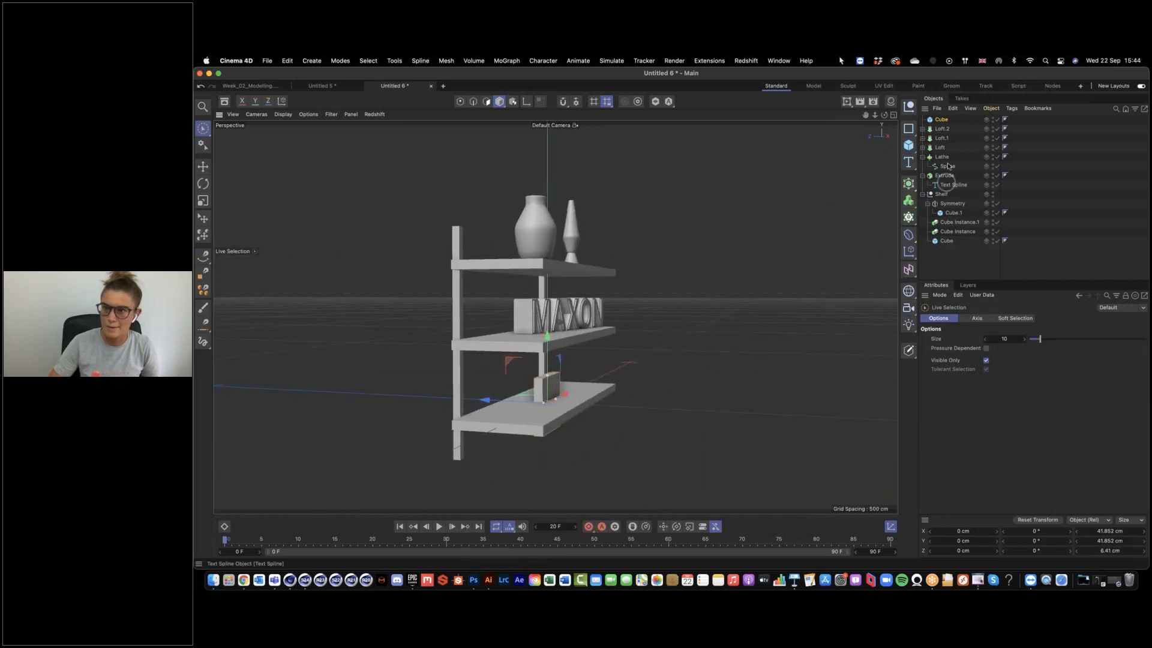
# Step: Scale and reshape the cube into a sign panel about 55 × 27 × 4.4 cm and raise it above the bottom shelf
pyautogui.click(942, 119)
pyautogui.keyDown('alt'); pyautogui.moveTo(612, 373); pyautogui.dragTo(573, 397); pyautogui.keyUp('alt')
pyautogui.moveTo(549, 346); pyautogui.dragTo(551, 370)
pyautogui.moveTo(549, 331); pyautogui.dragTo(548, 319)
pyautogui.keyDown('alt'); pyautogui.moveTo(542, 383); pyautogui.dragTo(631, 365, button='right'); pyautogui.keyUp('alt')
pyautogui.keyDown('alt'); pyautogui.moveTo(631, 365); pyautogui.dragTo(504, 348); pyautogui.keyUp('alt')
pyautogui.keyDown('alt'); pyautogui.moveTo(655, 328); pyautogui.dragTo(643, 329, button='right'); pyautogui.keyUp('alt')
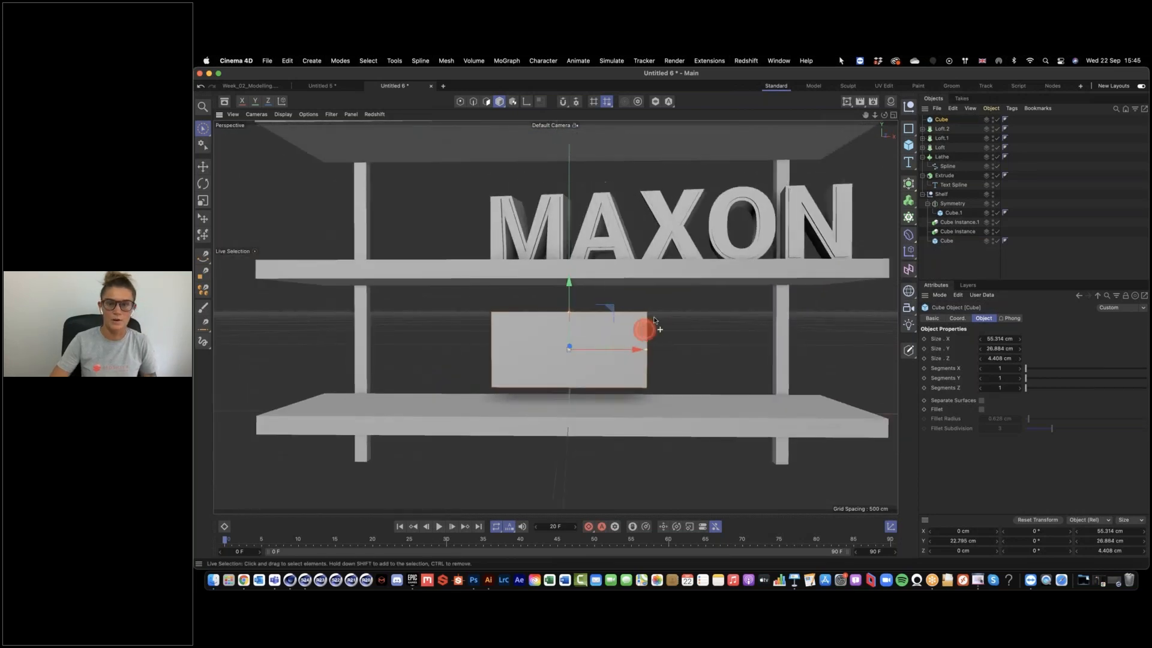
# Step: Add a text spline with Middle alignment, scale it to about 75 cm wide and move it in front of the panel
pyautogui.moveTo(909, 162); pyautogui.dragTo(950, 192)
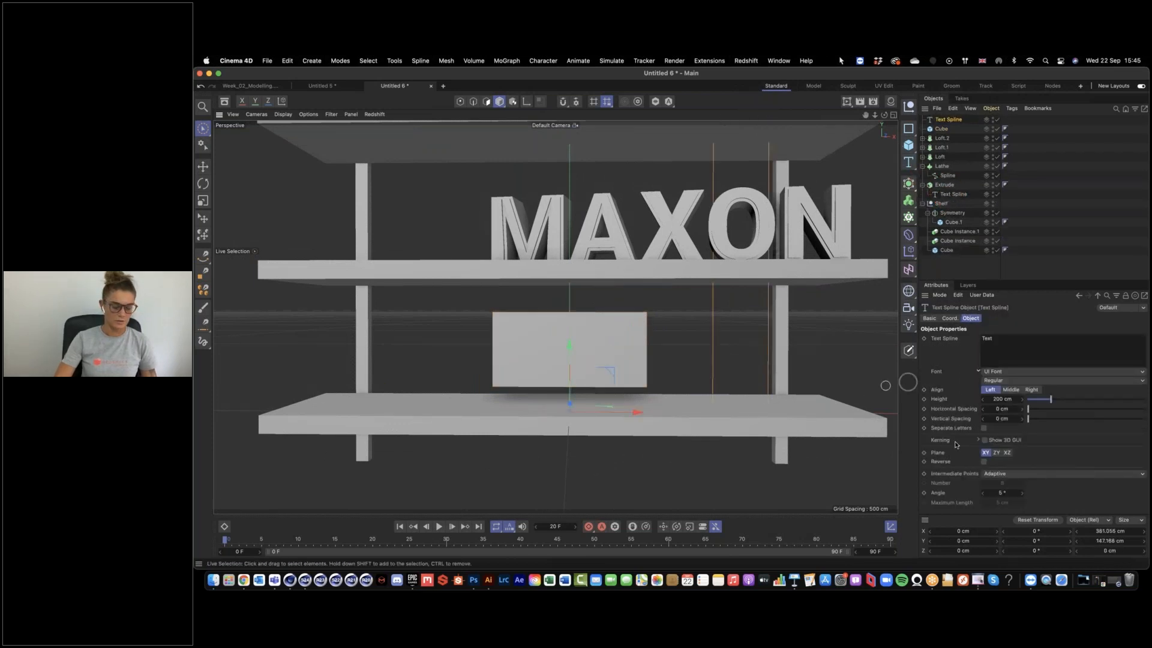
pyautogui.click(1010, 390)
pyautogui.press('t')
pyautogui.moveTo(742, 365); pyautogui.dragTo(547, 369)
pyautogui.press('space')
pyautogui.keyDown('alt'); pyautogui.moveTo(509, 363); pyautogui.dragTo(713, 383); pyautogui.keyUp('alt')
pyautogui.moveTo(471, 385); pyautogui.dragTo(514, 391)
pyautogui.keyDown('alt'); pyautogui.moveTo(612, 379); pyautogui.dragTo(532, 295); pyautogui.keyUp('alt')
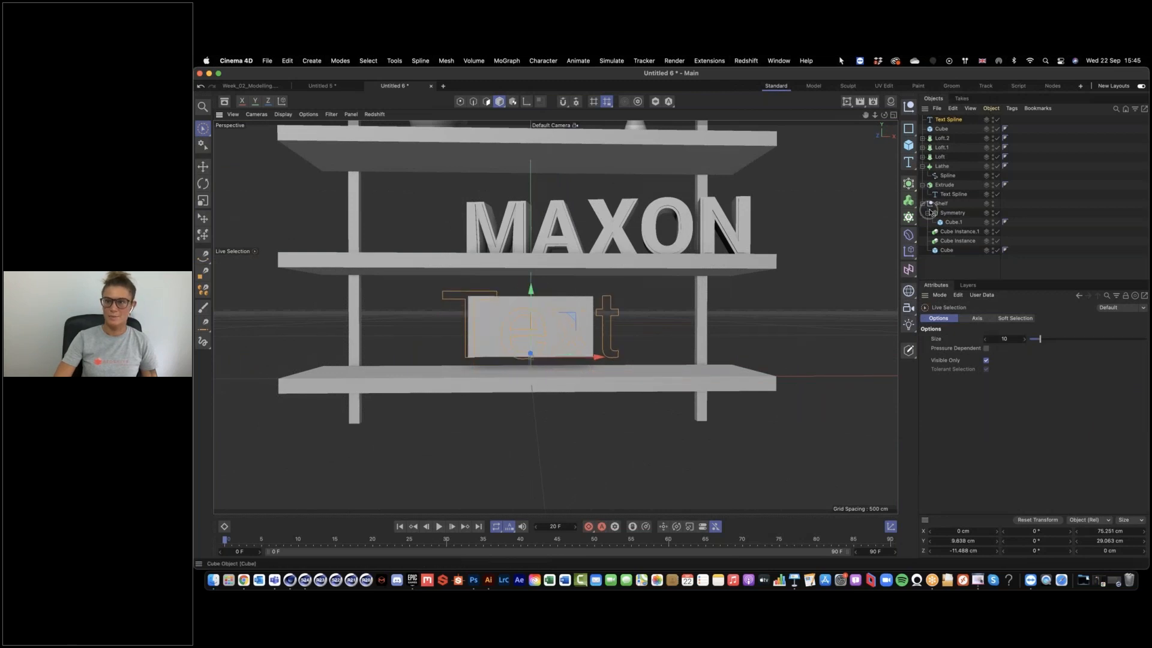
# Step: Set the new text spline's font to Nunito and change its text to Love
pyautogui.click(952, 121)
pyautogui.click(1003, 368)
pyautogui.scroll(-10, 1014, 360)
pyautogui.scroll(10, 1015, 360)
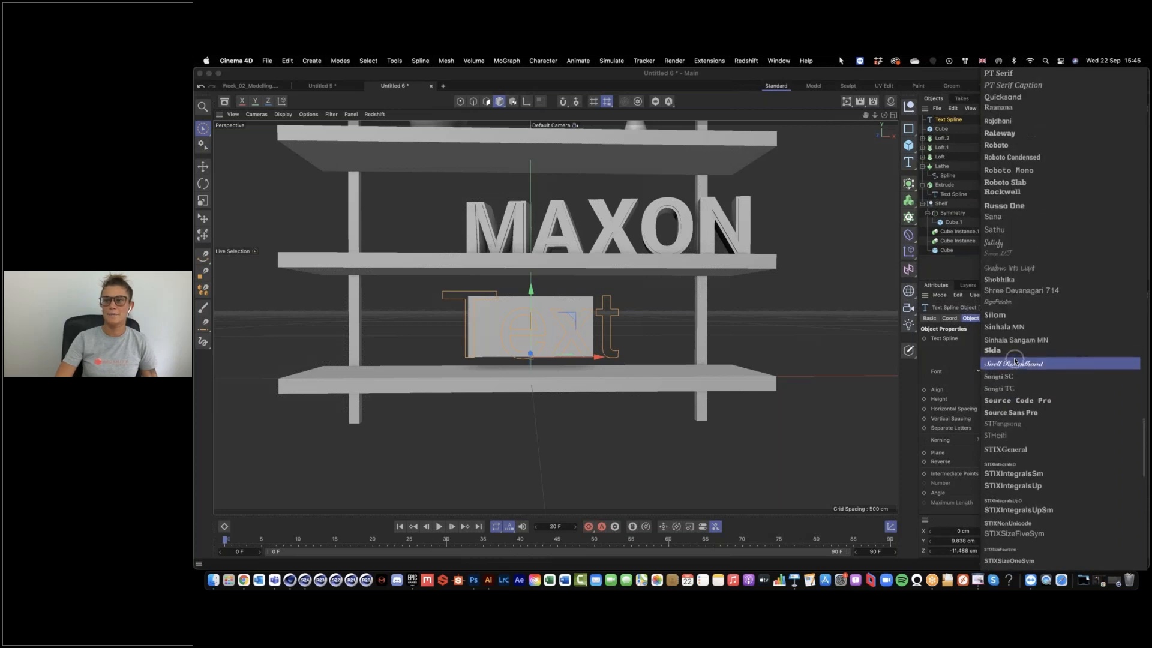
pyautogui.scroll(3, 1015, 360)
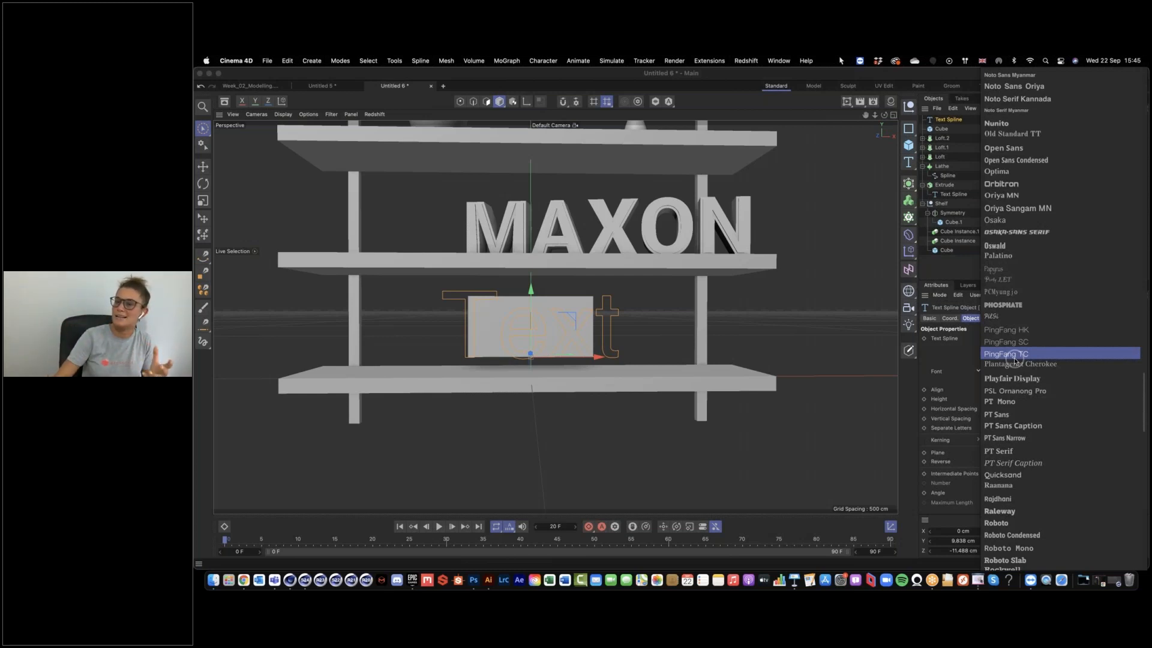
pyautogui.click(1013, 125)
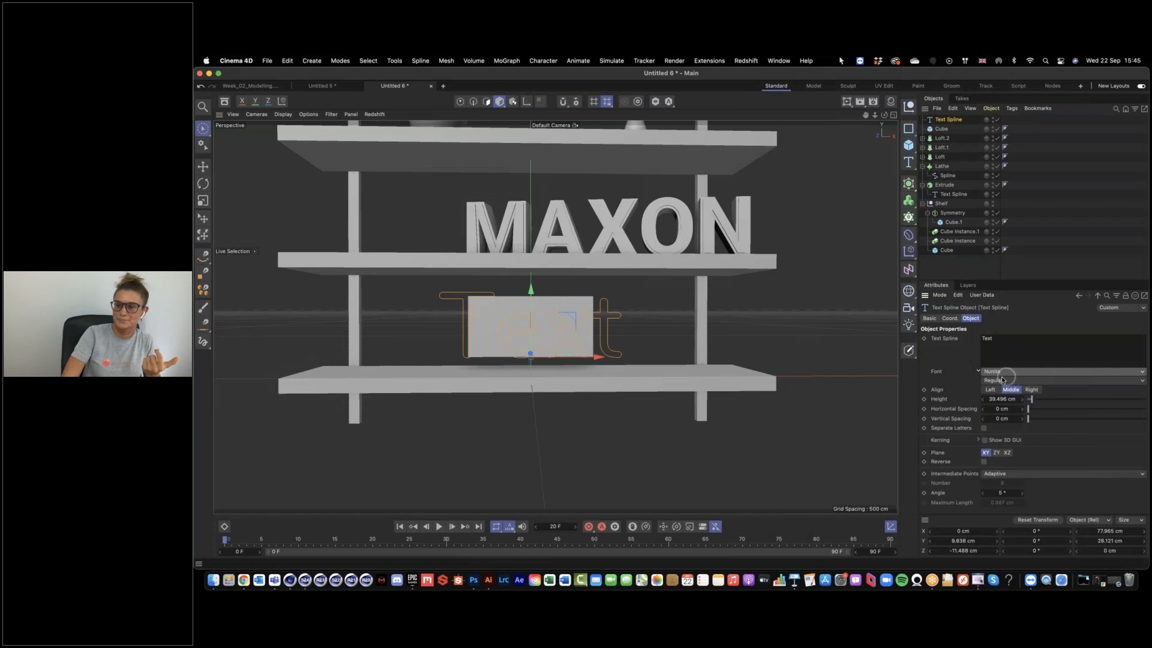
pyautogui.doubleClick(973, 340)
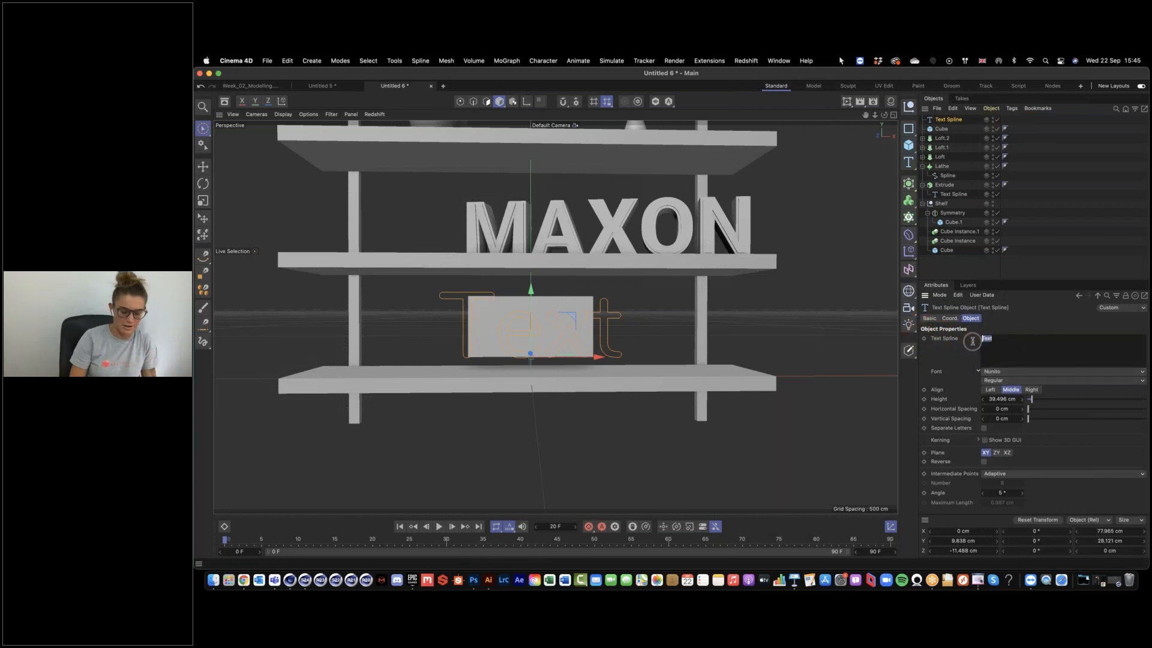
pyautogui.click(955, 363)
pyautogui.click(510, 330)
# Step: Set the Love text spline's height to 25 cm and raise it to about 13.65 cm in Y
pyautogui.keyDown('alt'); pyautogui.moveTo(552, 345); pyautogui.dragTo(505, 336); pyautogui.keyUp('alt')
pyautogui.moveTo(1006, 399); pyautogui.dragTo(975, 399)
pyautogui.keyDown('alt'); pyautogui.moveTo(589, 356); pyautogui.dragTo(656, 358); pyautogui.keyUp('alt')
pyautogui.press('super+z')
pyautogui.doubleClick(1004, 399)
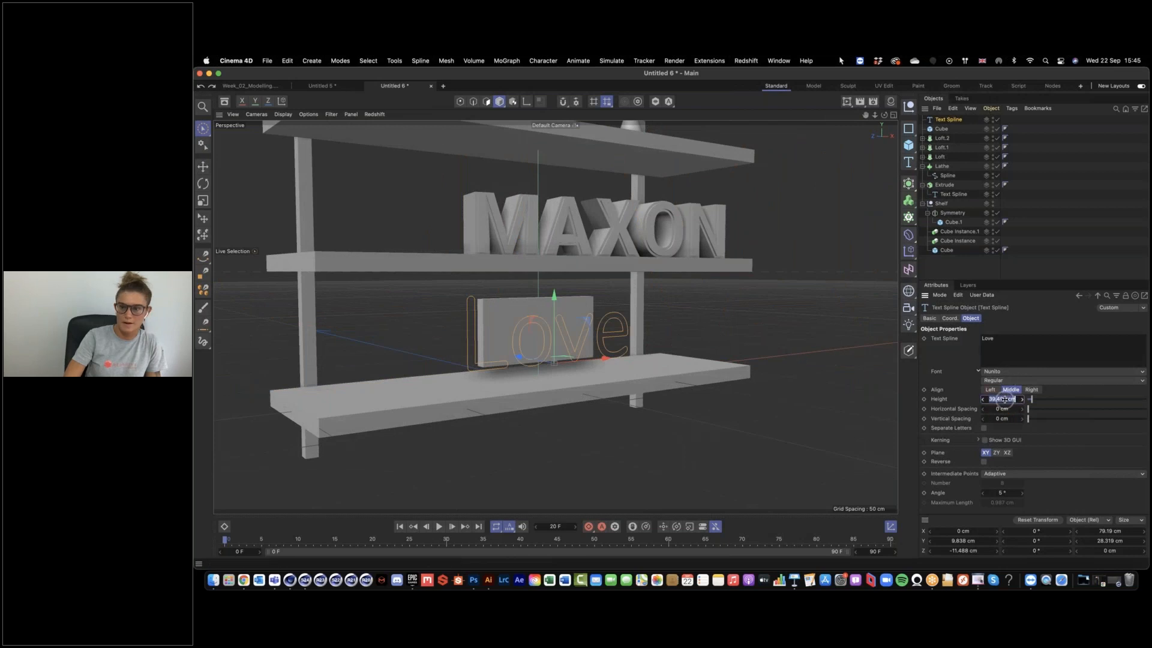
pyautogui.write('25')
pyautogui.press('Return')
pyautogui.moveTo(553, 297); pyautogui.dragTo(553, 288)
pyautogui.keyDown('alt'); pyautogui.moveTo(573, 334); pyautogui.dragTo(504, 329); pyautogui.keyUp('alt')
pyautogui.keyDown('alt'); pyautogui.moveTo(504, 330); pyautogui.dragTo(606, 332, button='right'); pyautogui.keyUp('alt')
pyautogui.click(740, 314)
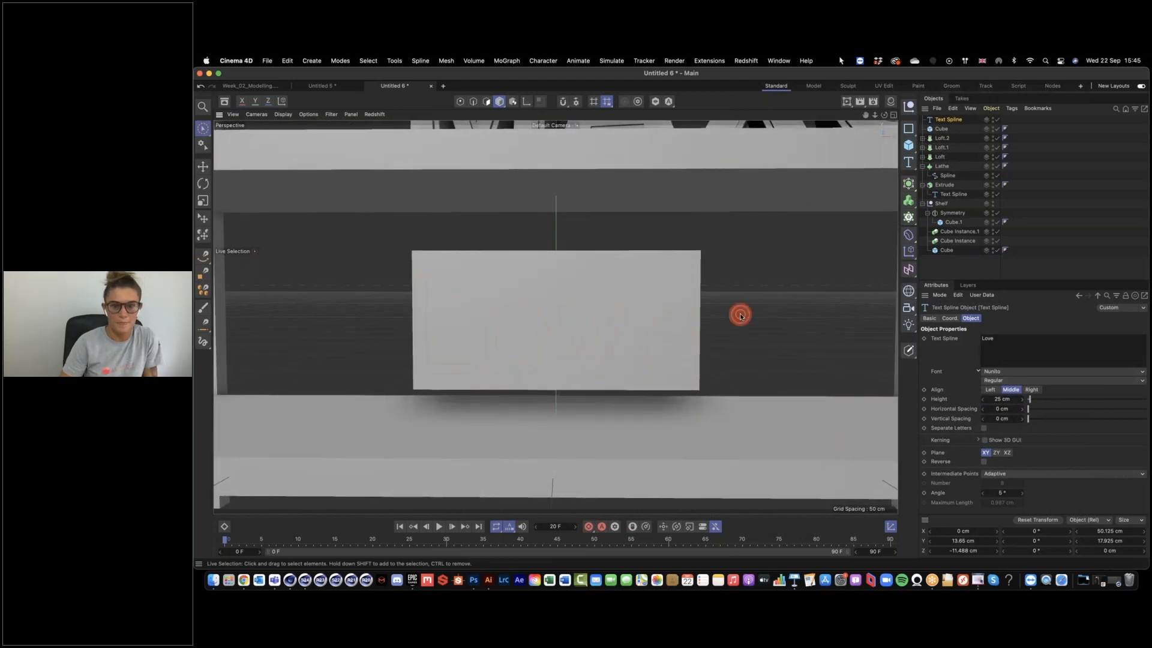
# Step: Add a circle spline and set its radius to 0.2 cm
pyautogui.click(945, 120)
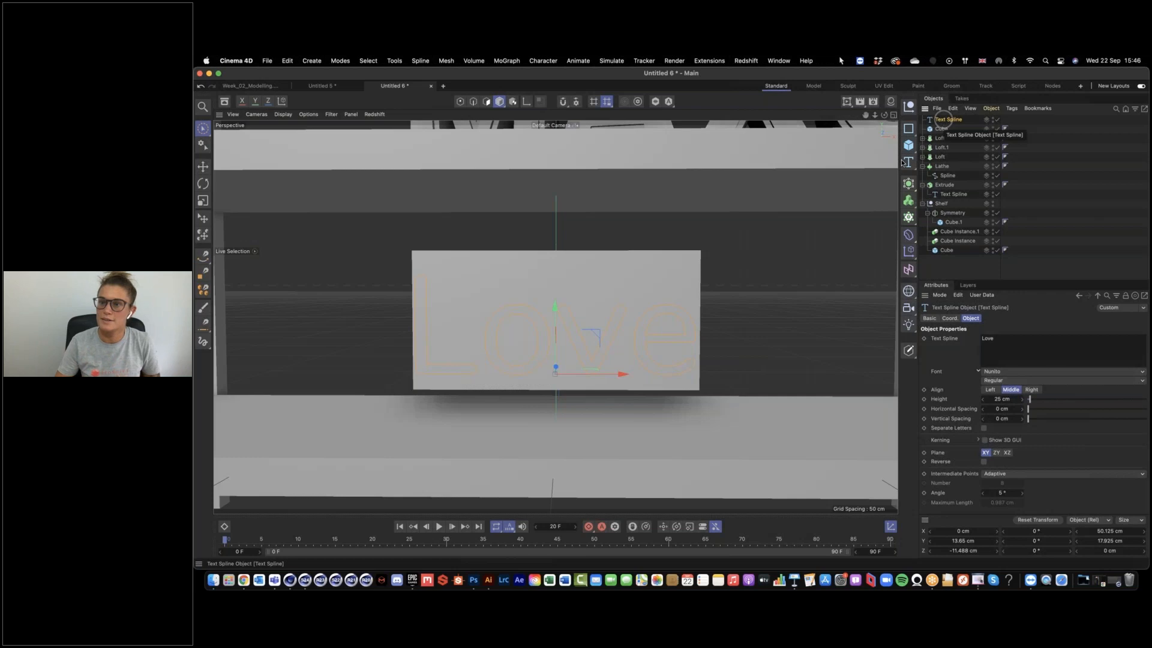
pyautogui.click(908, 128)
pyautogui.click(987, 141)
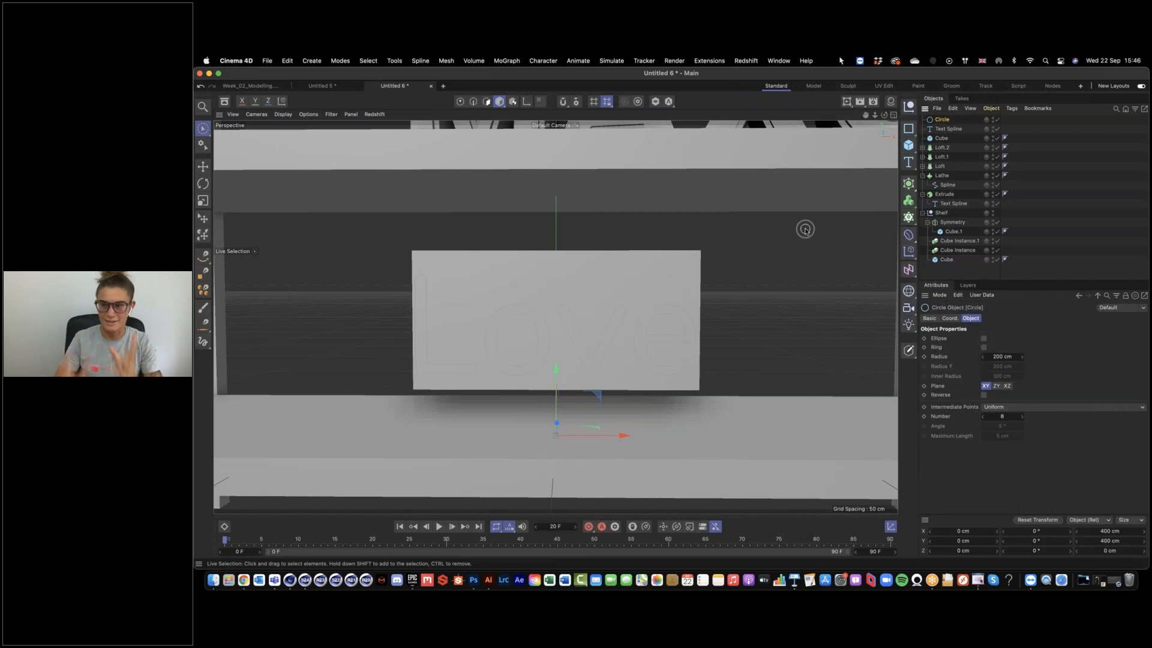
pyautogui.click(1003, 356)
pyautogui.write('0.2')
pyautogui.press('Return')
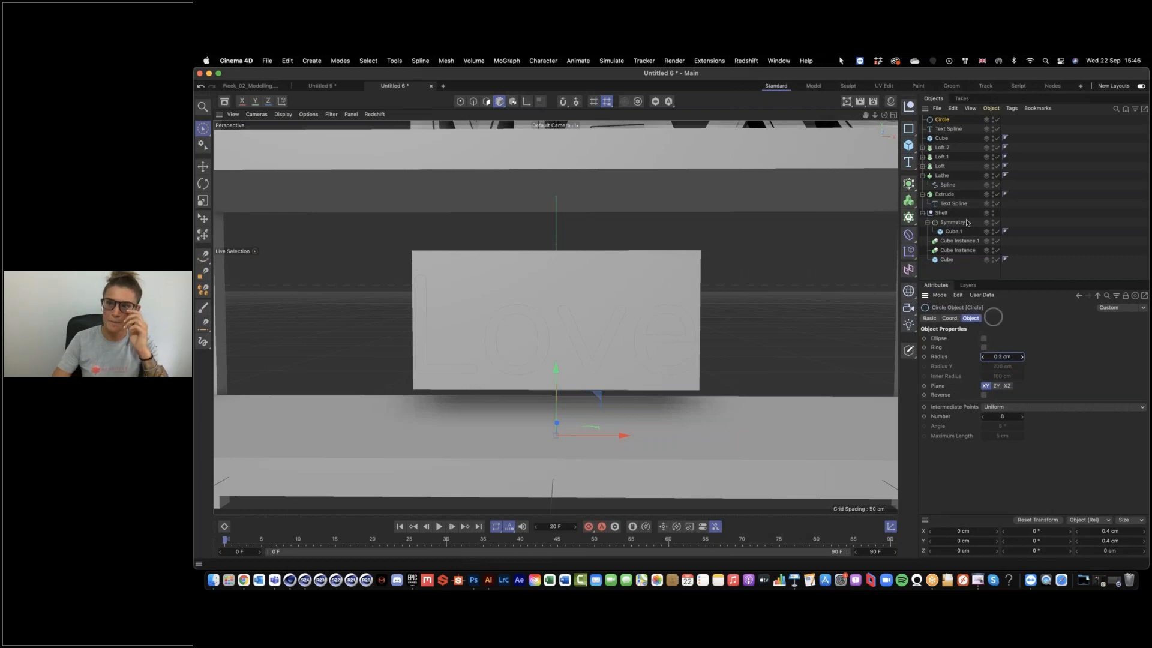
# Step: Add a Sweep generator and nest the Love text spline under it with the circle as its profile
pyautogui.click(910, 183)
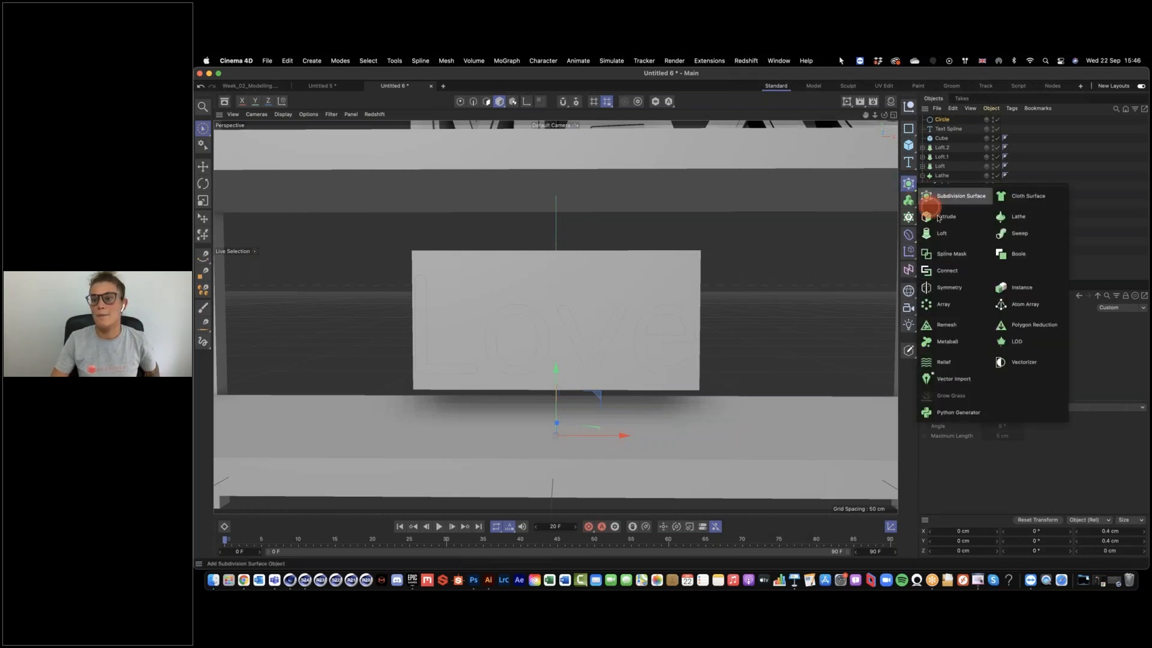
pyautogui.click(1019, 234)
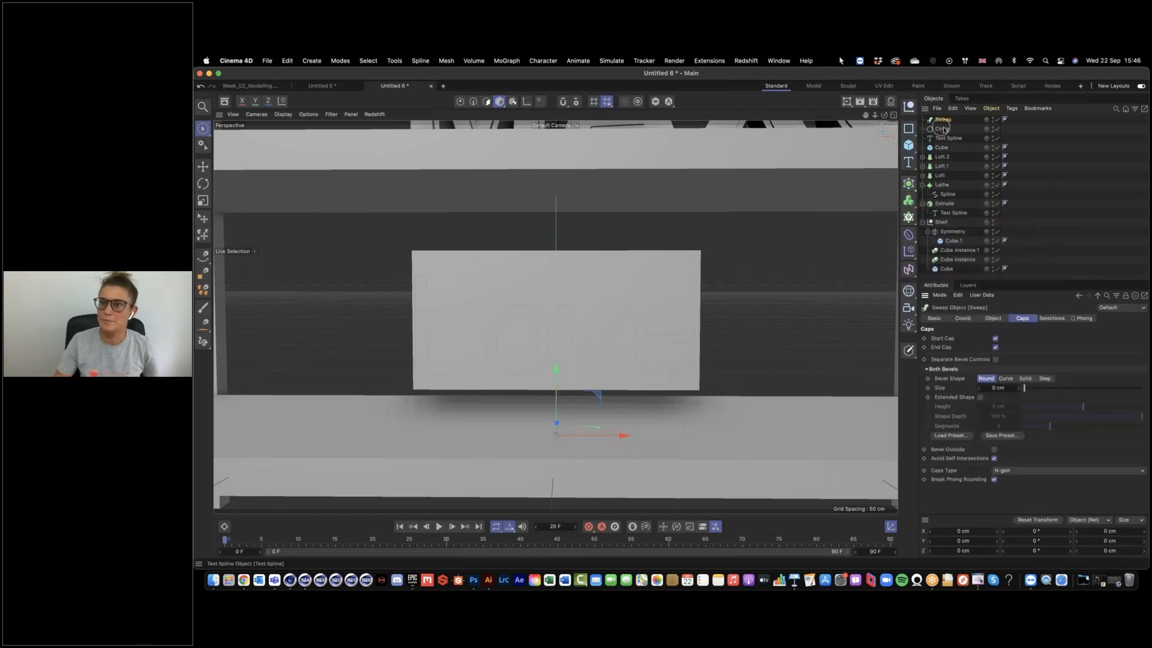
pyautogui.moveTo(943, 139); pyautogui.dragTo(943, 120)
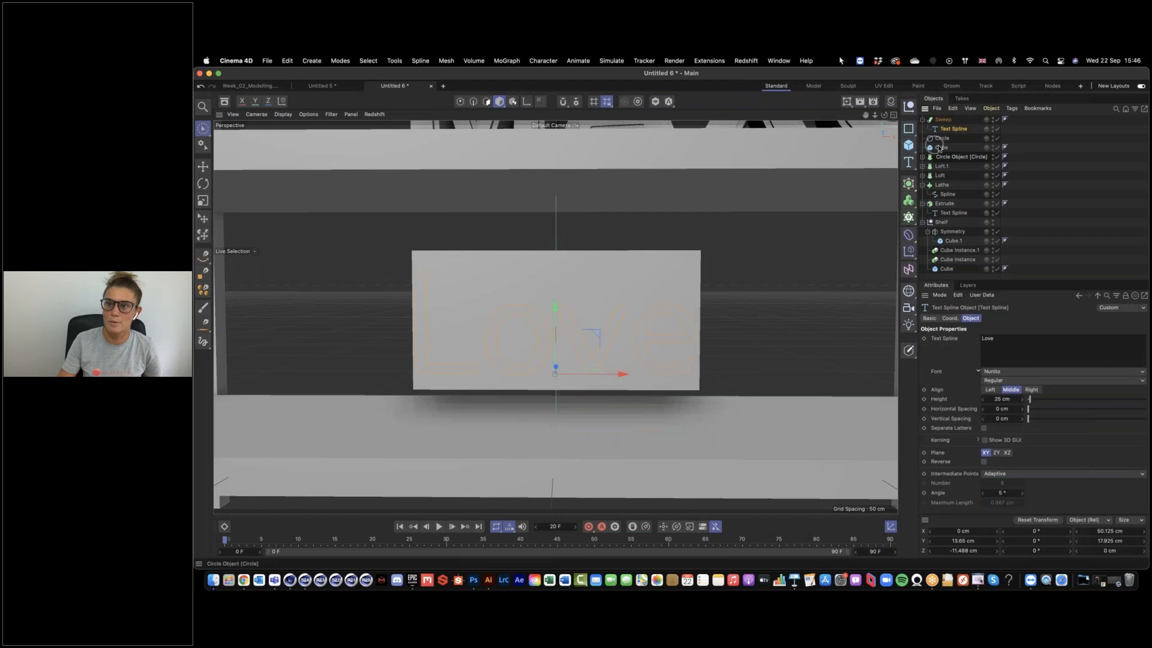
pyautogui.moveTo(942, 140); pyautogui.dragTo(944, 124)
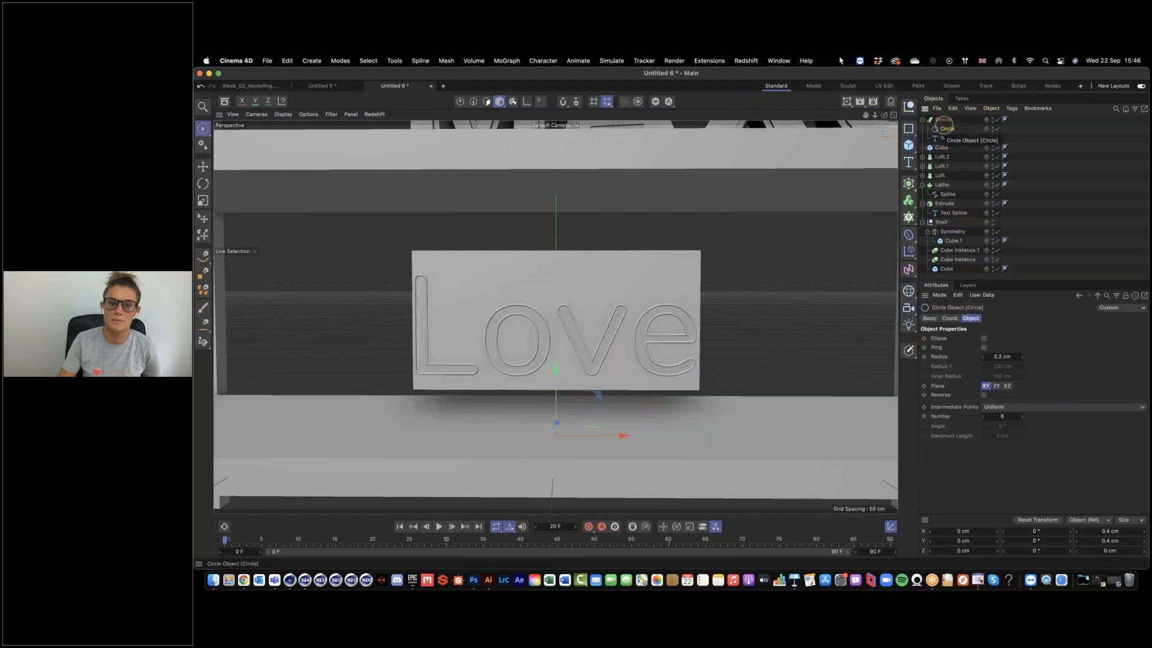
# Step: Set the sweep profile circle's radius to 0.4 cm and deselect it
pyautogui.keyDown('alt'); pyautogui.moveTo(545, 337); pyautogui.dragTo(594, 345); pyautogui.keyUp('alt')
pyautogui.click(1003, 356)
pyautogui.write('0.4')
pyautogui.press('Return')
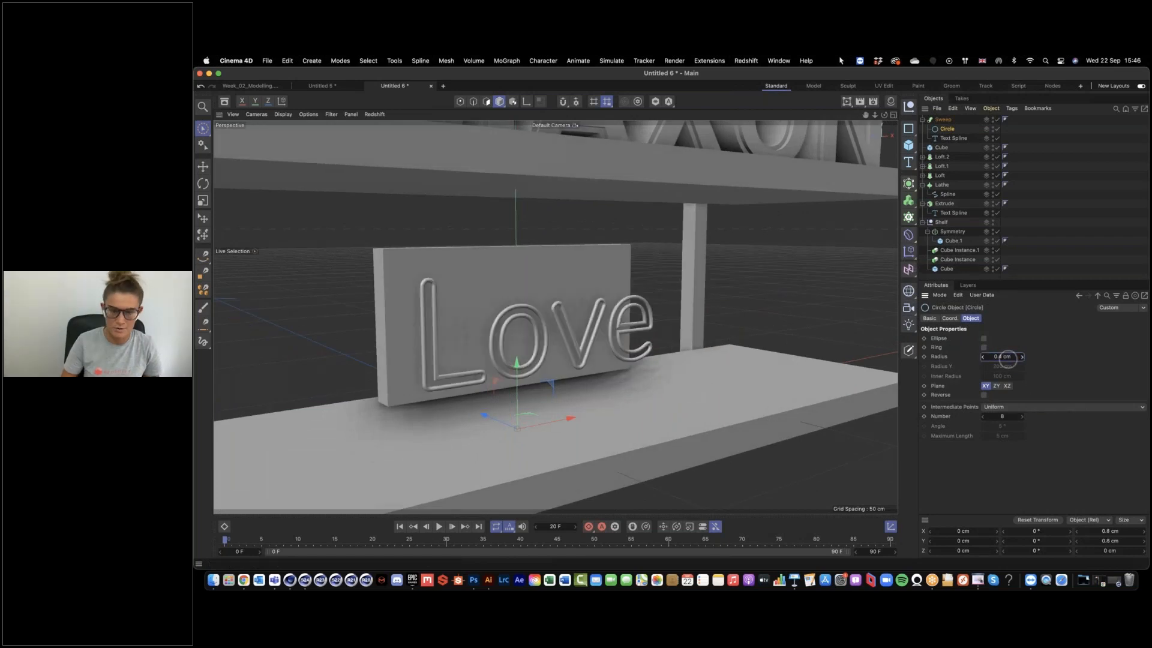
pyautogui.click(751, 315)
pyautogui.keyDown('alt'); pyautogui.moveTo(746, 314); pyautogui.dragTo(676, 296); pyautogui.keyUp('alt')
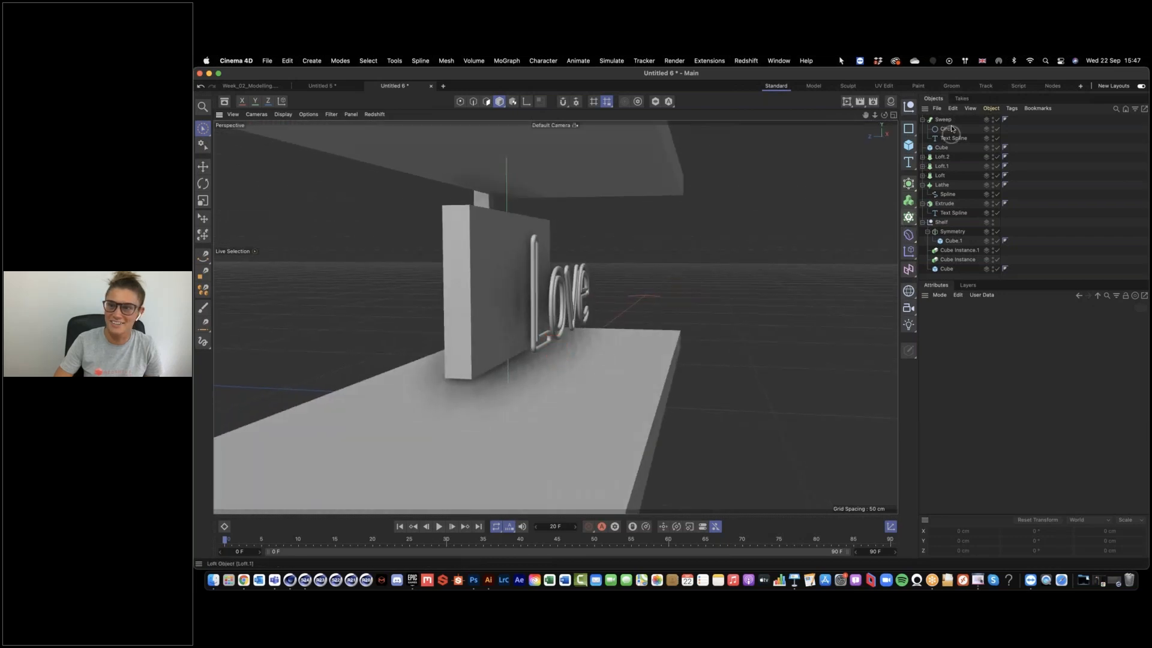
# Step: Move the swept Love lettering back against the front face of the panel
pyautogui.click(944, 120)
pyautogui.click(954, 138)
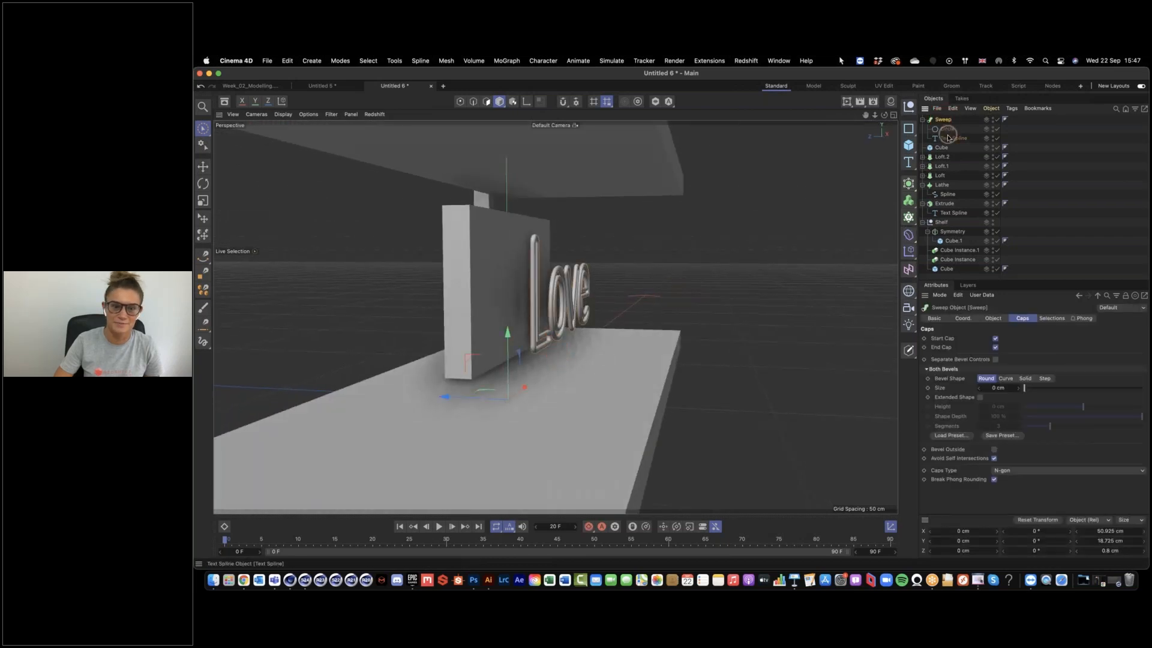
pyautogui.click(495, 331)
pyautogui.moveTo(495, 331); pyautogui.dragTo(456, 328)
pyautogui.keyDown('alt'); pyautogui.moveTo(563, 307); pyautogui.dragTo(441, 303); pyautogui.keyUp('alt')
pyautogui.moveTo(428, 257); pyautogui.dragTo(414, 298)
pyautogui.click(413, 267)
pyautogui.click(420, 299)
pyautogui.keyDown('alt'); pyautogui.moveTo(601, 294); pyautogui.dragTo(656, 262); pyautogui.keyUp('alt')
# Step: Select the sweep and the panel cube together, set them at the left end of the bottom shelf with the Place tool, and deselect them
pyautogui.click(923, 119)
pyautogui.click(943, 128)
pyautogui.click(944, 120)
pyautogui.keyDown('shift'); pyautogui.click(944, 129); pyautogui.keyUp('shift')
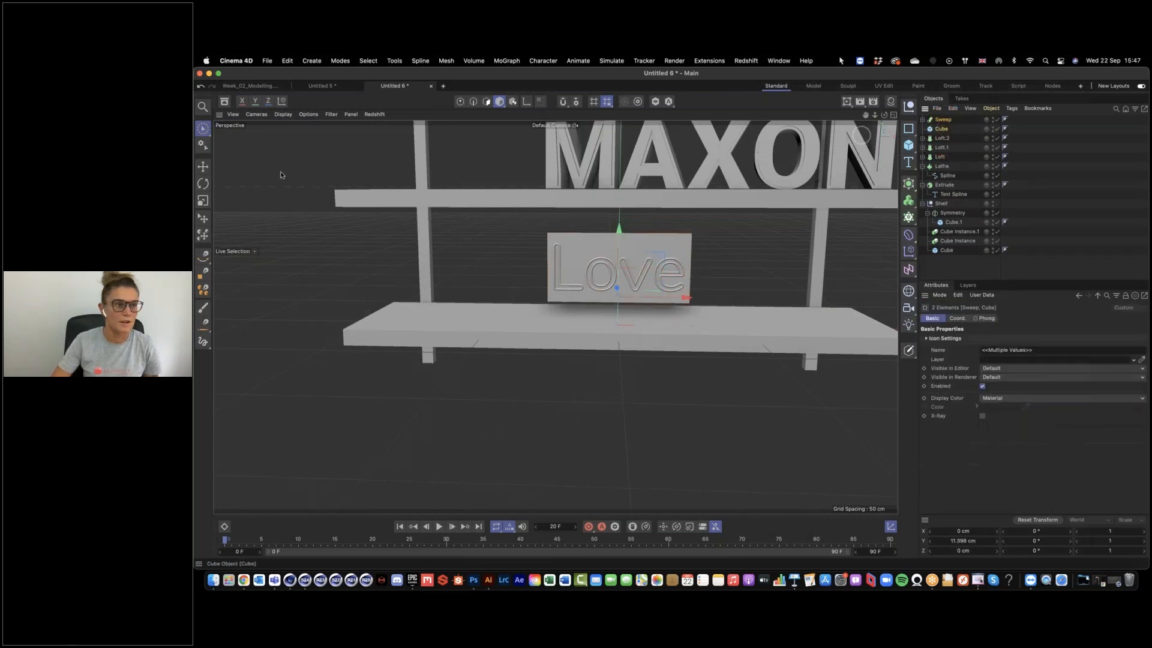
pyautogui.click(203, 218)
pyautogui.moveTo(626, 302); pyautogui.dragTo(505, 309)
pyautogui.moveTo(500, 253); pyautogui.dragTo(530, 257)
pyautogui.moveTo(503, 324); pyautogui.dragTo(502, 319)
pyautogui.click(660, 280)
pyautogui.keyDown('alt'); pyautogui.moveTo(585, 293); pyautogui.dragTo(706, 272); pyautogui.keyUp('alt')
pyautogui.keyDown('alt'); pyautogui.moveTo(707, 272); pyautogui.dragTo(665, 354, button='right'); pyautogui.keyUp('alt')
pyautogui.keyDown('alt'); pyautogui.moveTo(690, 307); pyautogui.dragTo(672, 316, button='middle'); pyautogui.keyUp('alt')
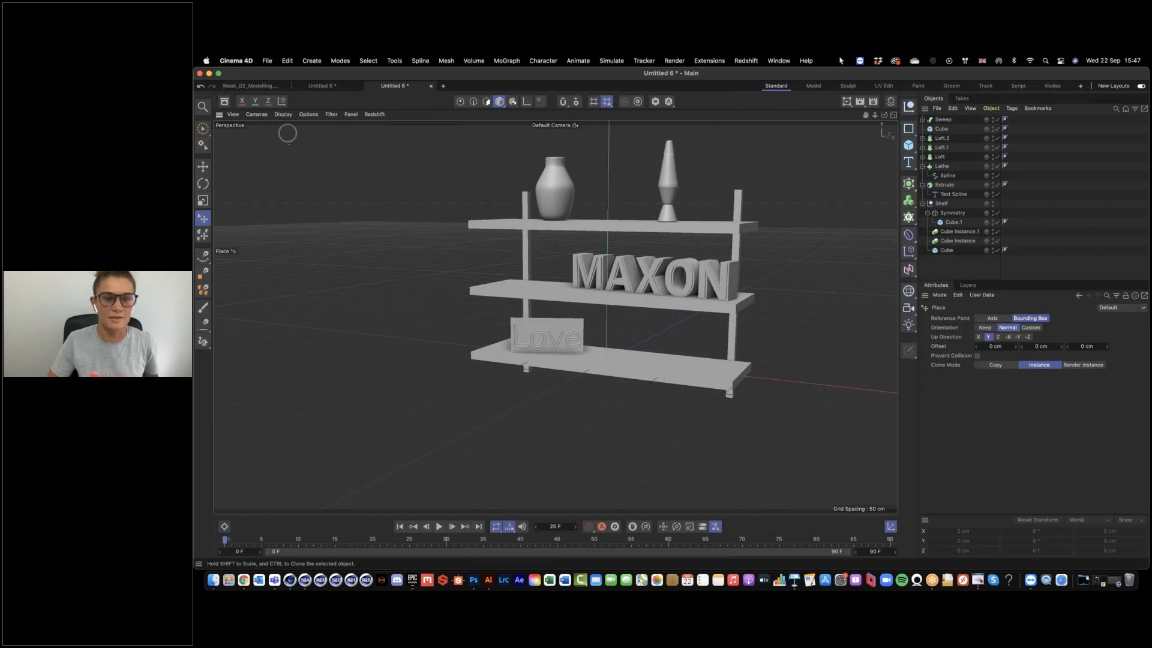
# Step: Copy Dolphin_SDS from Week_02_Modelling.c4d into the Untitled 6 project and place it on the bottom shelf beside the Love sign
pyautogui.click(248, 88)
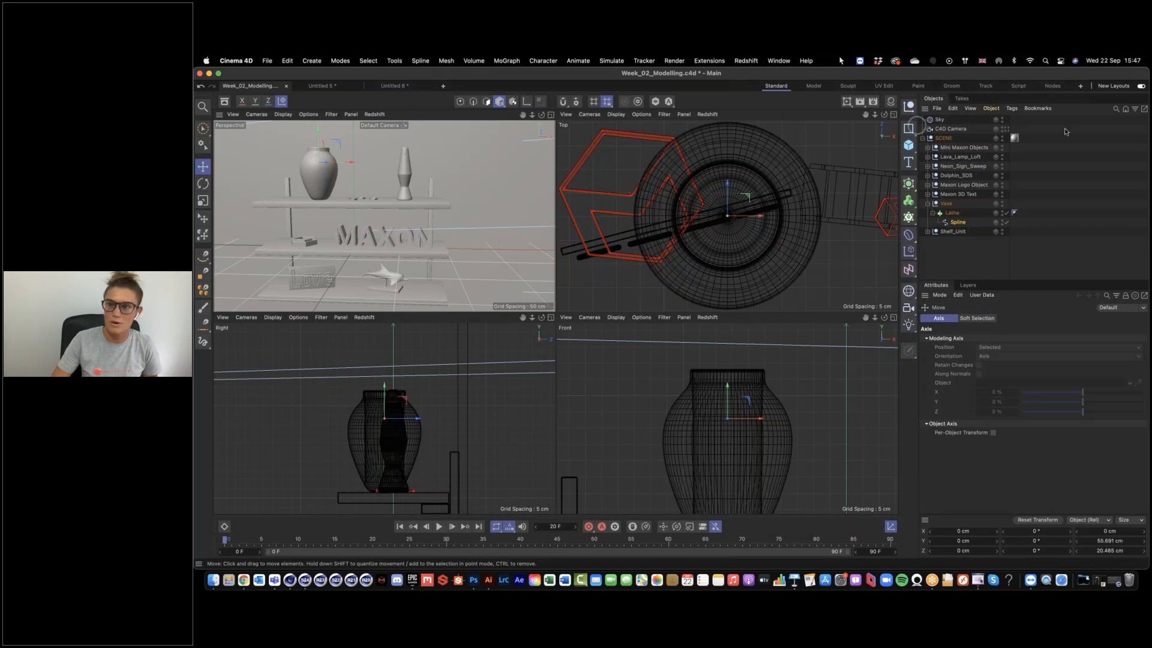
pyautogui.click(956, 175)
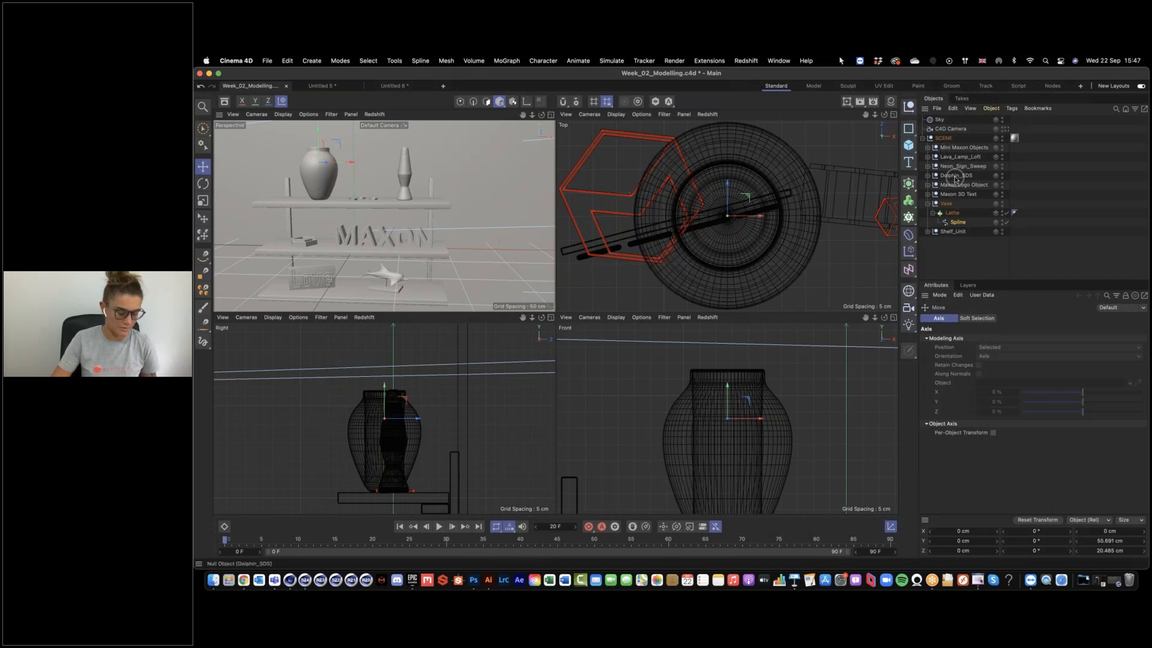
pyautogui.click(389, 86)
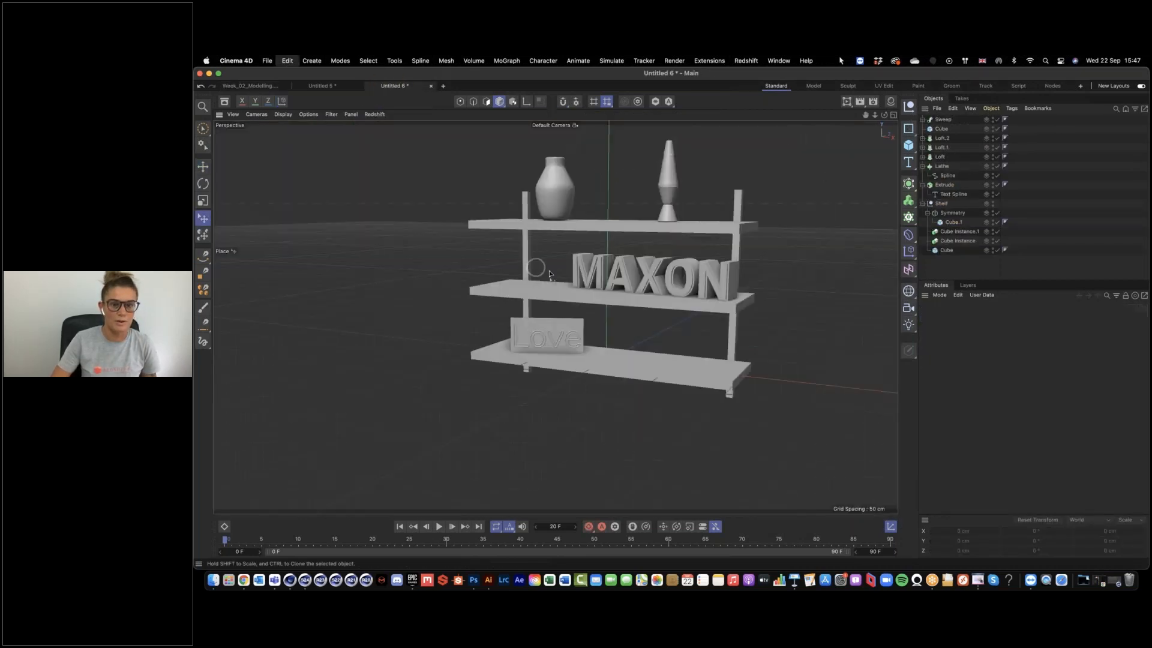
pyautogui.press('super+v')
pyautogui.moveTo(642, 433); pyautogui.dragTo(675, 360)
pyautogui.click(803, 334)
# Step: Examine the dolphin and its stand up close, followed by the whole shelf unit from several angles
pyautogui.scroll(10, 651, 342)
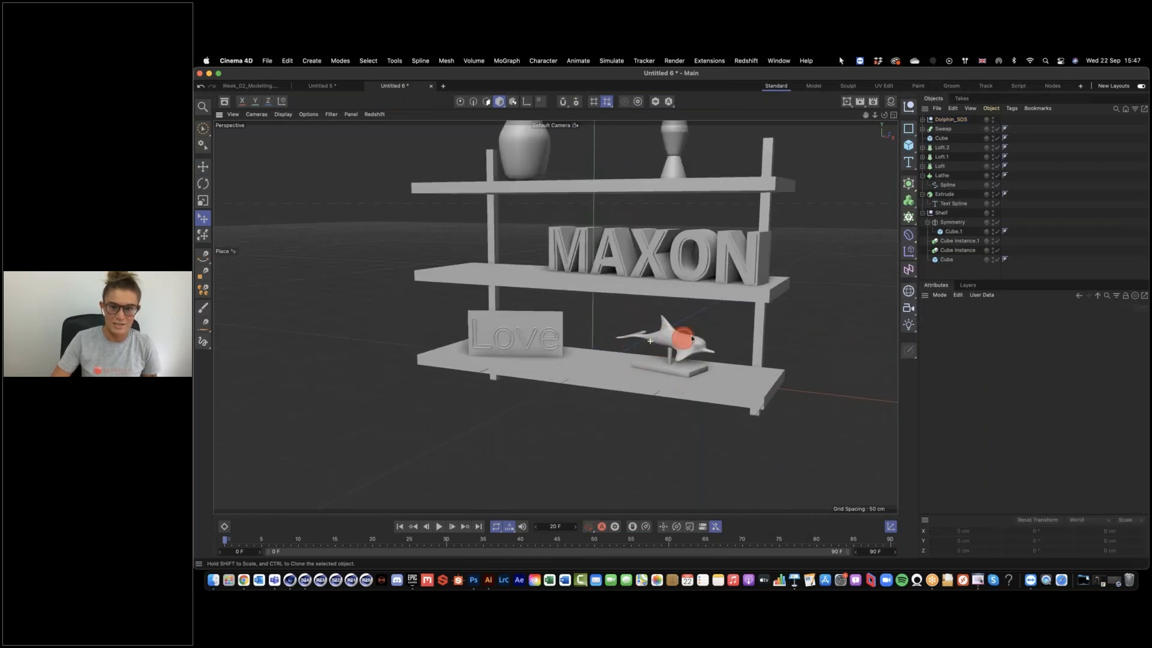
pyautogui.keyDown('alt'); pyautogui.moveTo(728, 353); pyautogui.dragTo(706, 419); pyautogui.keyUp('alt')
pyautogui.click(693, 410)
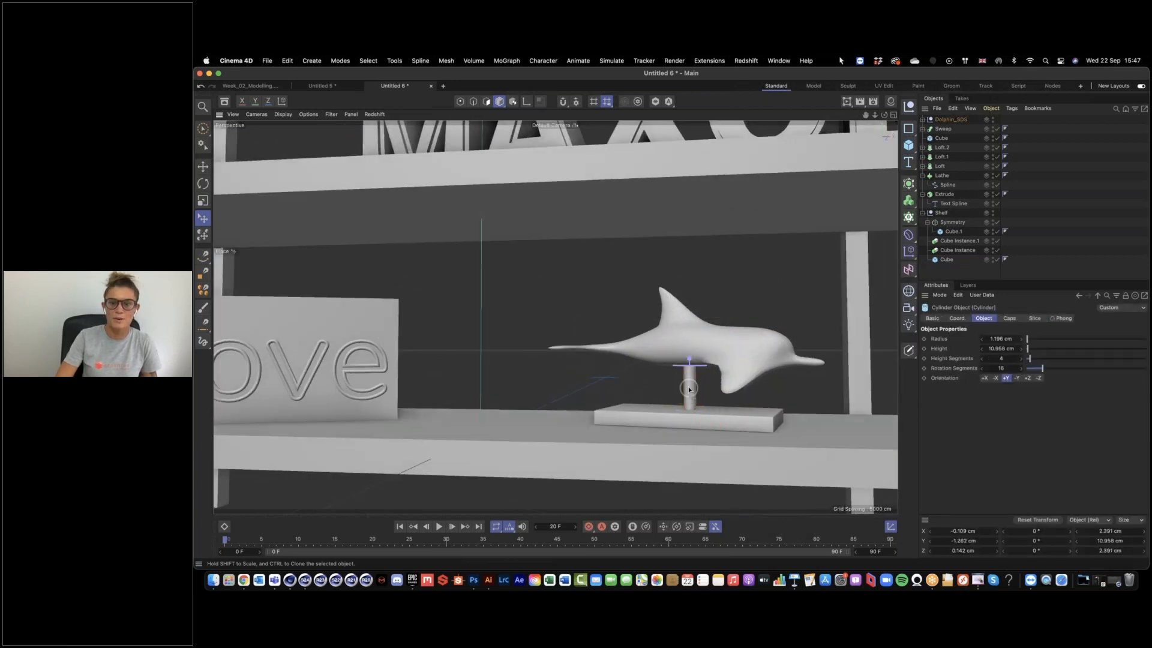
pyautogui.click(731, 308)
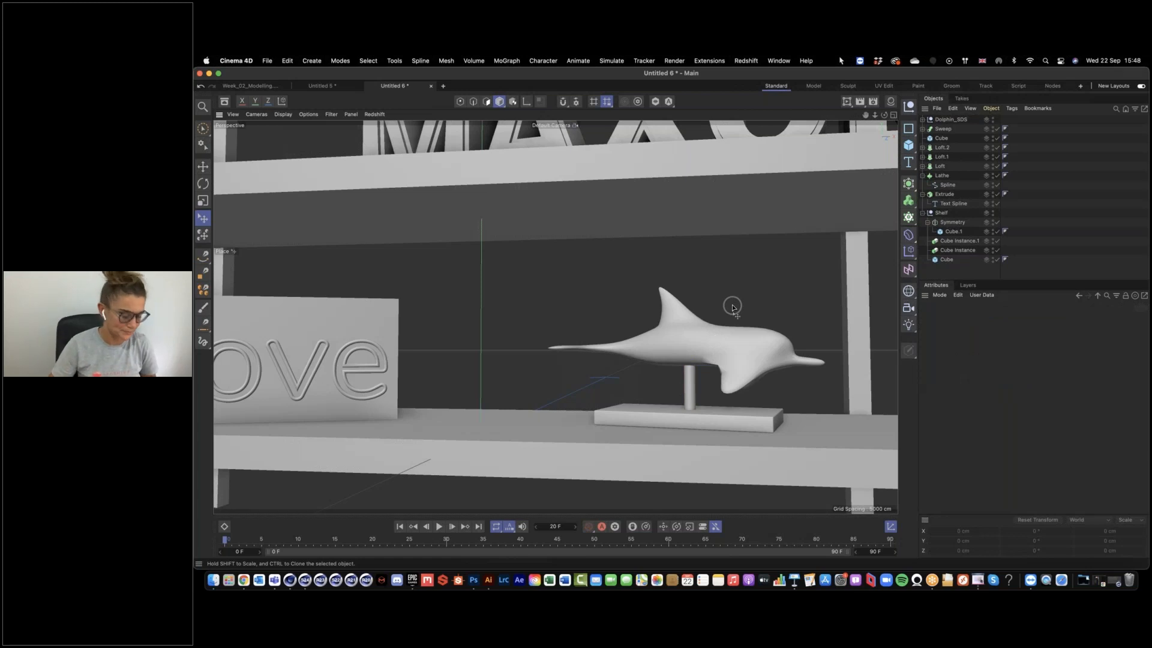
pyautogui.keyDown('alt'); pyautogui.moveTo(732, 307); pyautogui.dragTo(704, 326); pyautogui.keyUp('alt')
pyautogui.scroll(-5, 708, 323)
pyautogui.keyDown('alt'); pyautogui.moveTo(758, 286); pyautogui.dragTo(634, 306); pyautogui.keyUp('alt')
pyautogui.keyDown('alt'); pyautogui.moveTo(621, 242); pyautogui.dragTo(583, 306, button='middle'); pyautogui.keyUp('alt')
pyautogui.scroll(-5, 583, 307)
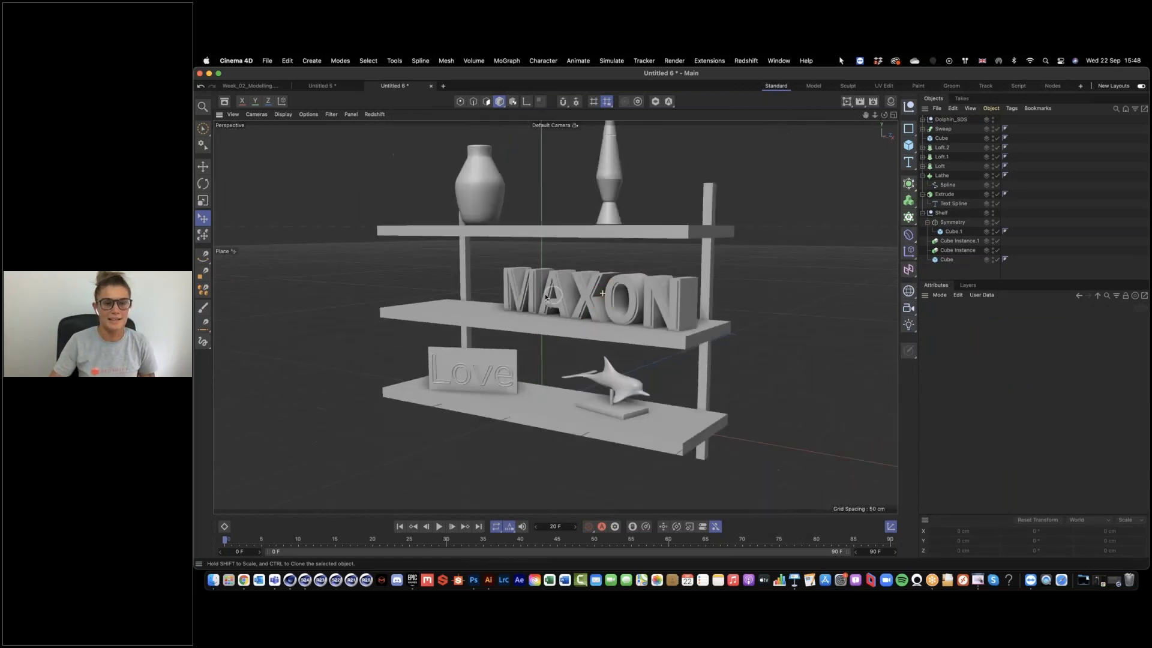
pyautogui.keyDown('alt'); pyautogui.moveTo(585, 309); pyautogui.dragTo(495, 193); pyautogui.keyUp('alt')
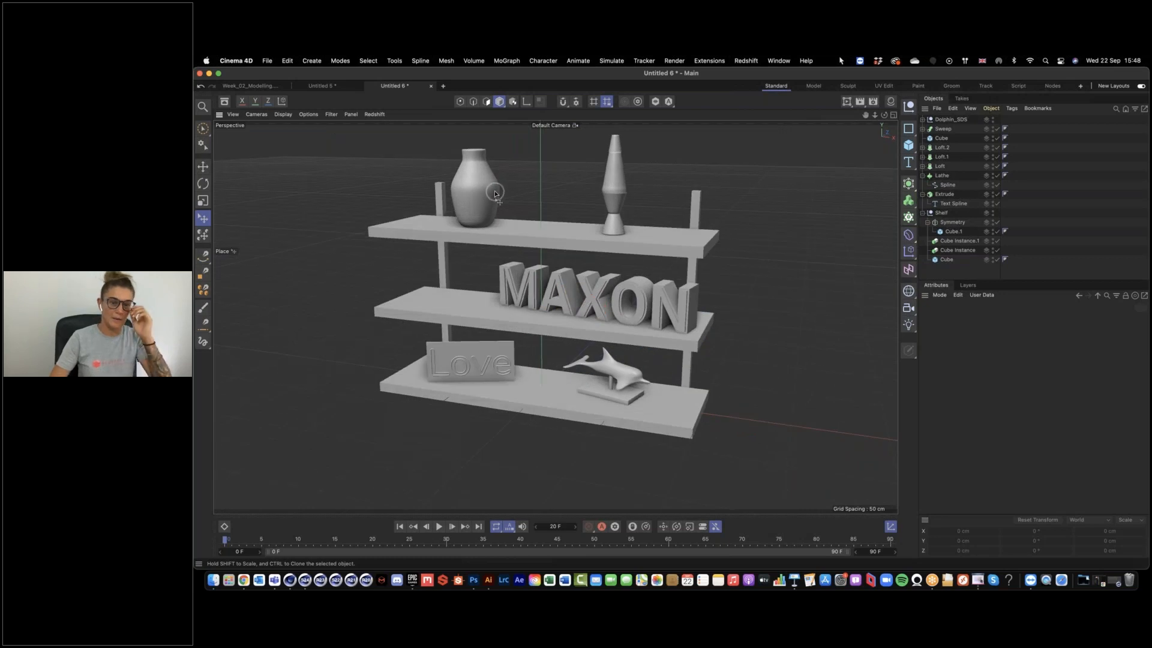
# Step: Switch to MaxonLogo_Ai8.ai in Illustrator and give the red logo group a 2 pt stroke
pyautogui.click(249, 85)
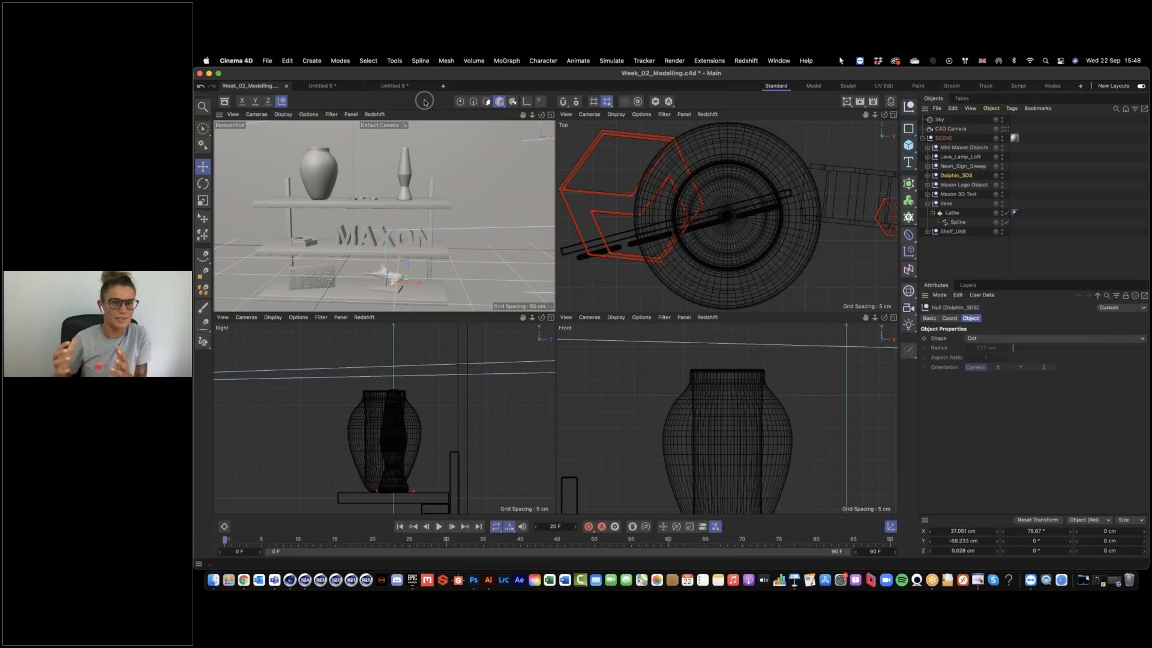
pyautogui.click(488, 581)
pyautogui.click(763, 358)
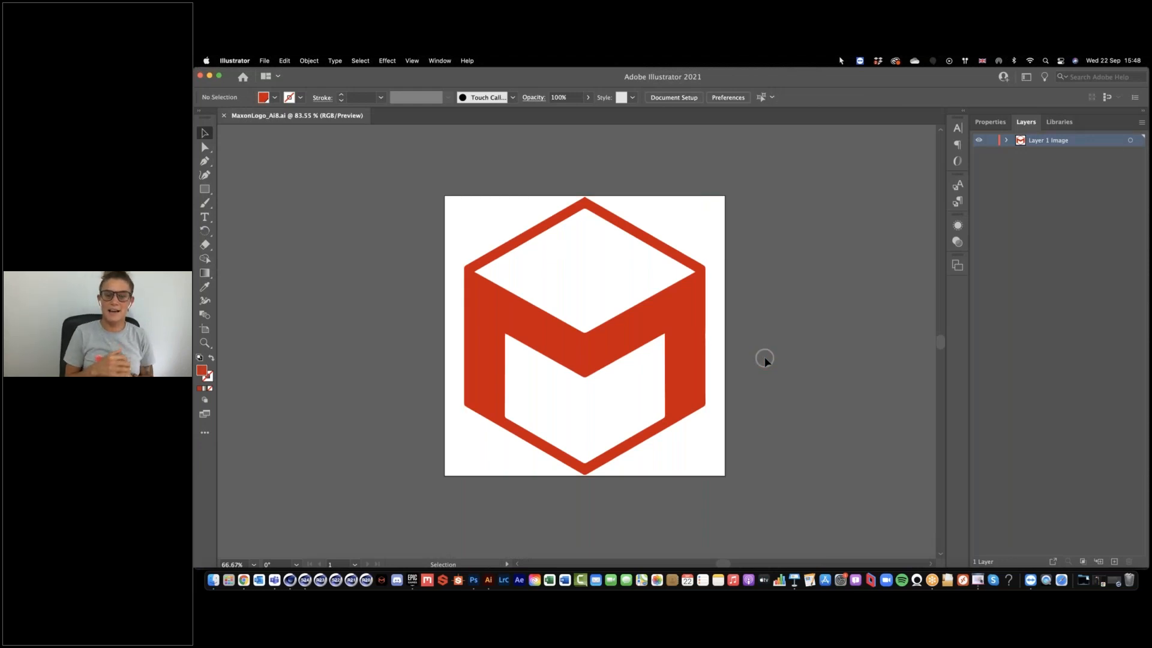
pyautogui.click(673, 315)
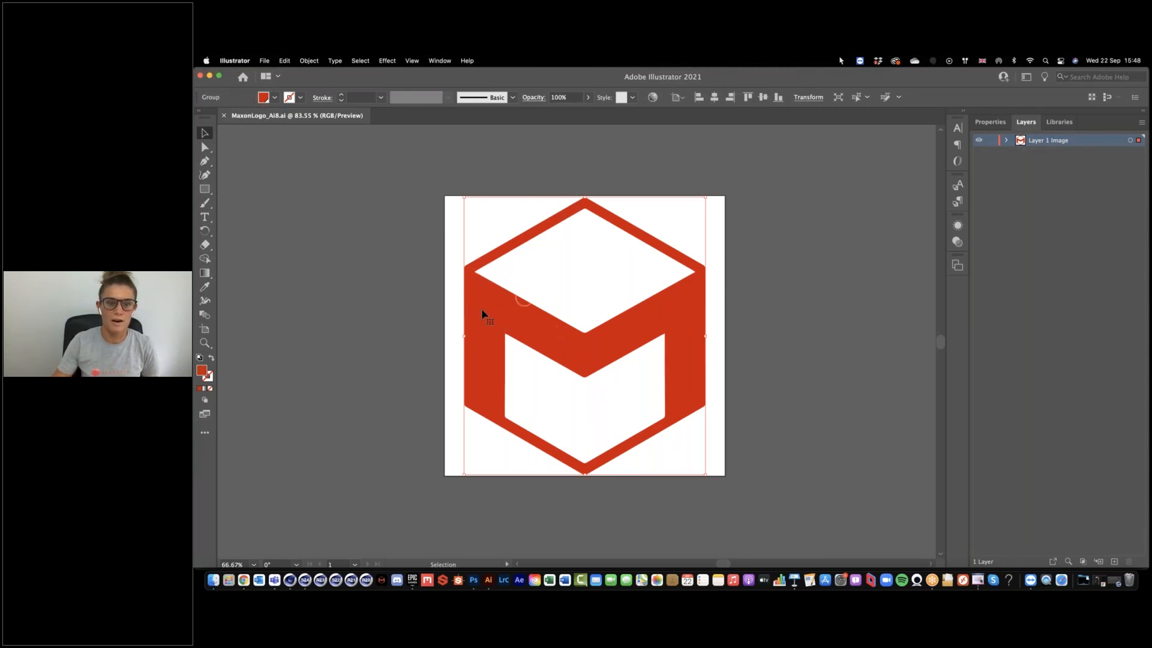
pyautogui.click(357, 97)
pyautogui.write('2')
pyautogui.press('Return')
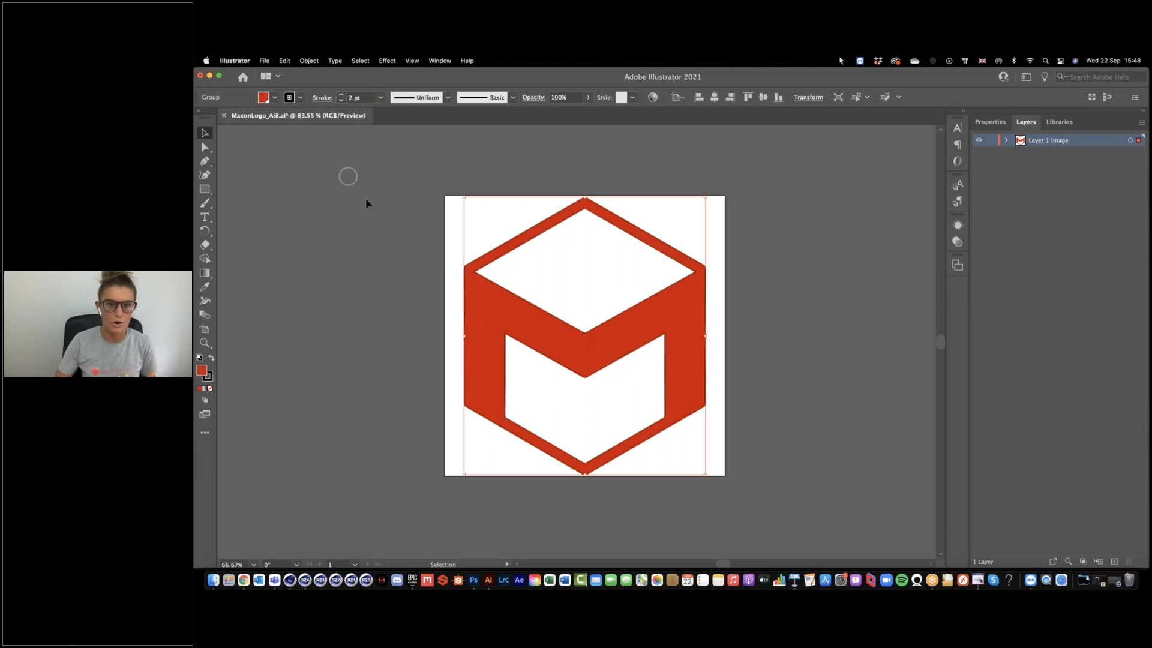
# Step: Deselect the logo and save the artwork to the Desktop as MaxonLogoNew, an Illustrator 2020 file
pyautogui.click(381, 198)
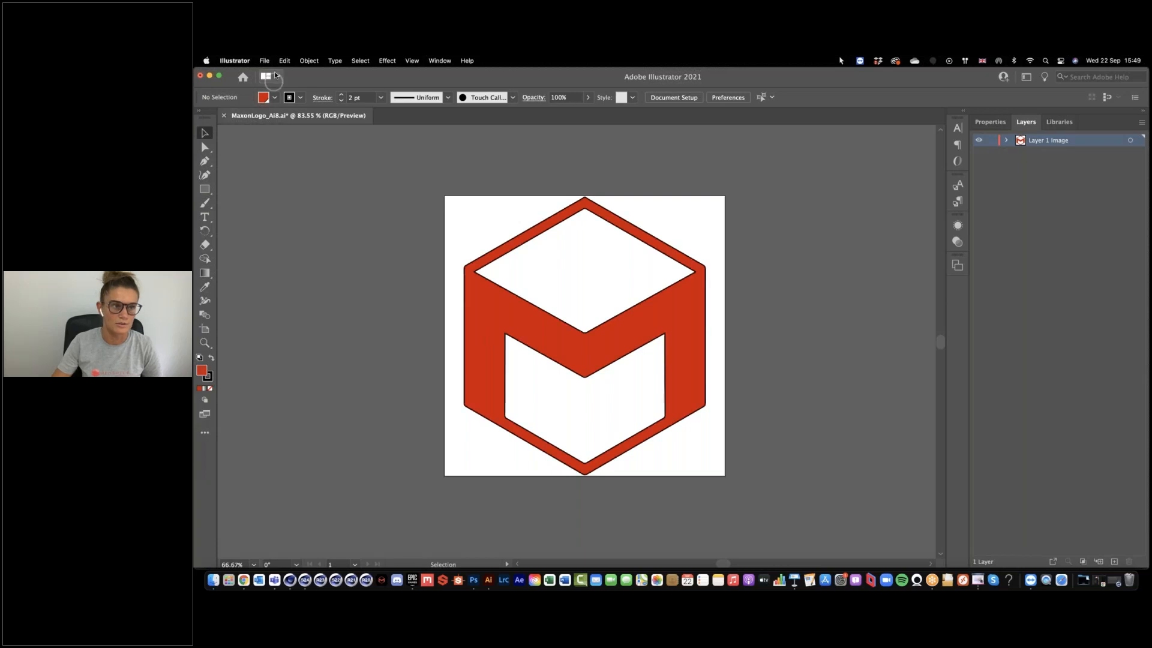
pyautogui.click(264, 60)
pyautogui.click(298, 162)
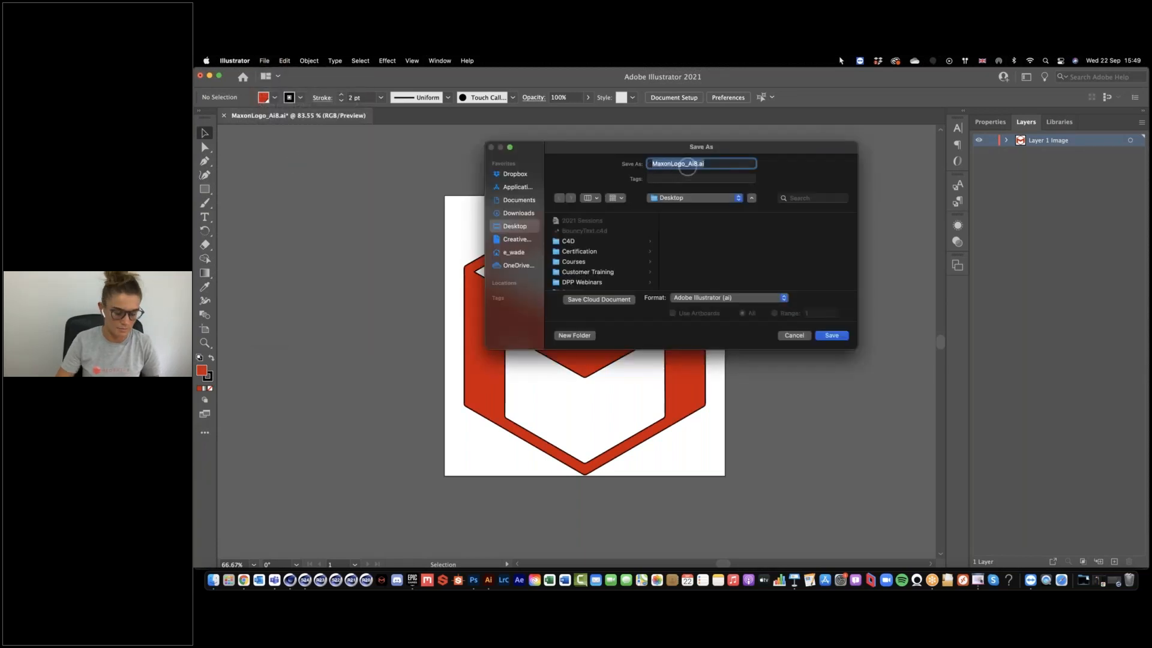
pyautogui.write('MaxonLogo')
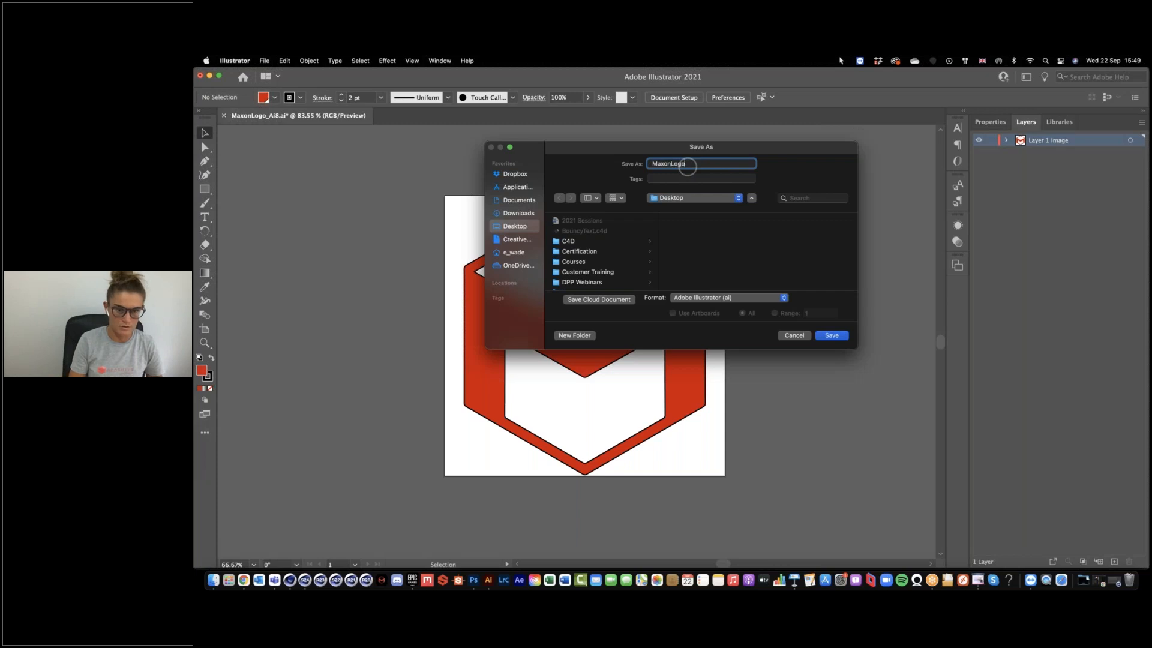
pyautogui.write('New')
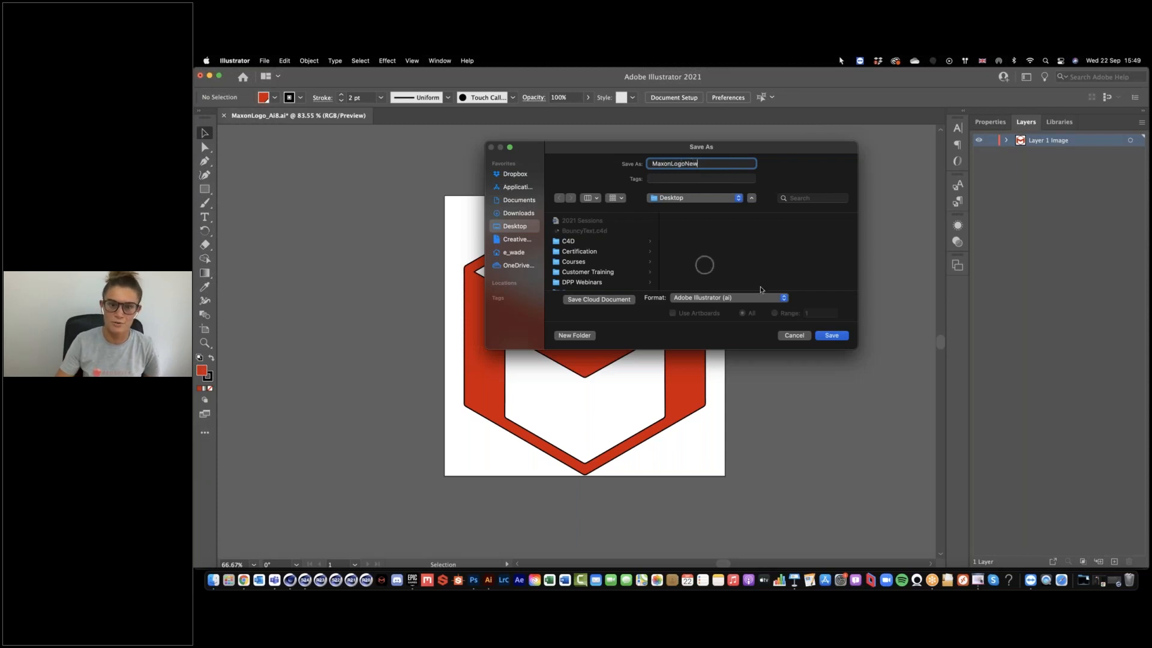
pyautogui.click(831, 334)
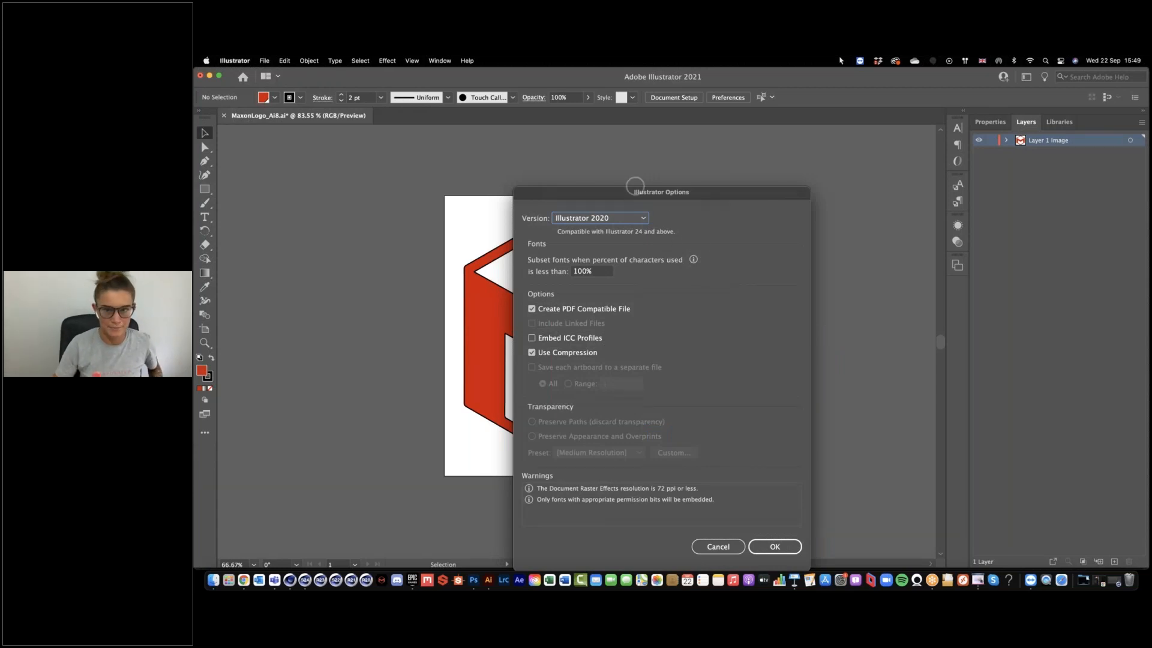
pyautogui.click(774, 546)
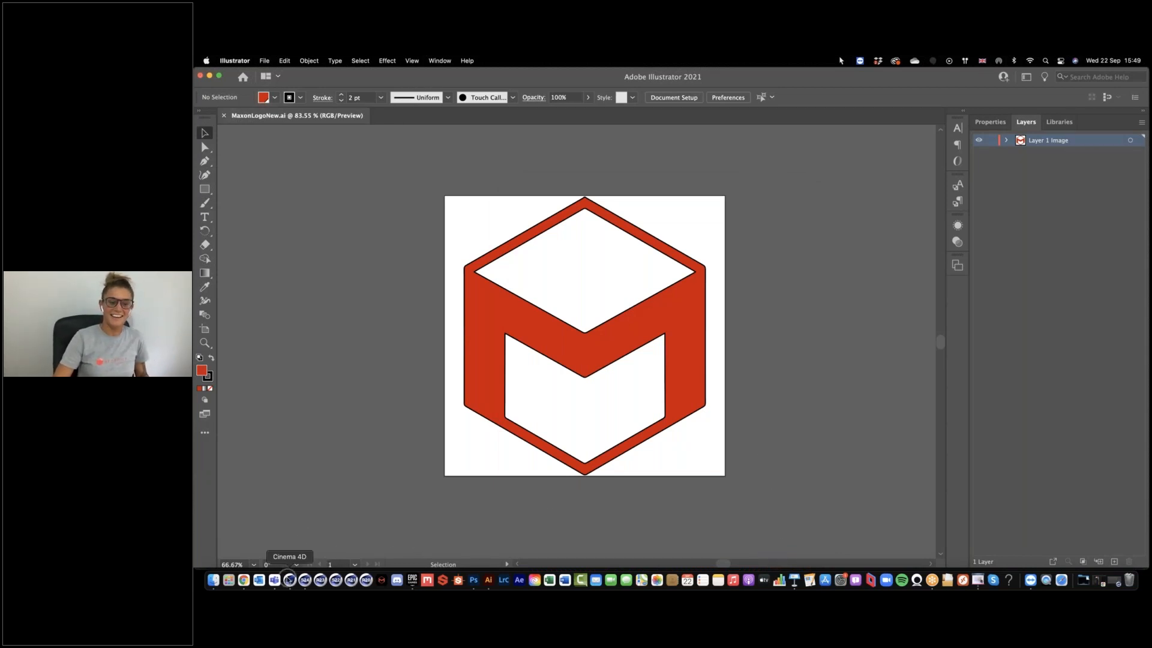
# Step: Switch to Cinema 4D and import MaxonLogoNew.ai from the Desktop as a vector object at a scale of 1 centimetre
pyautogui.click(289, 580)
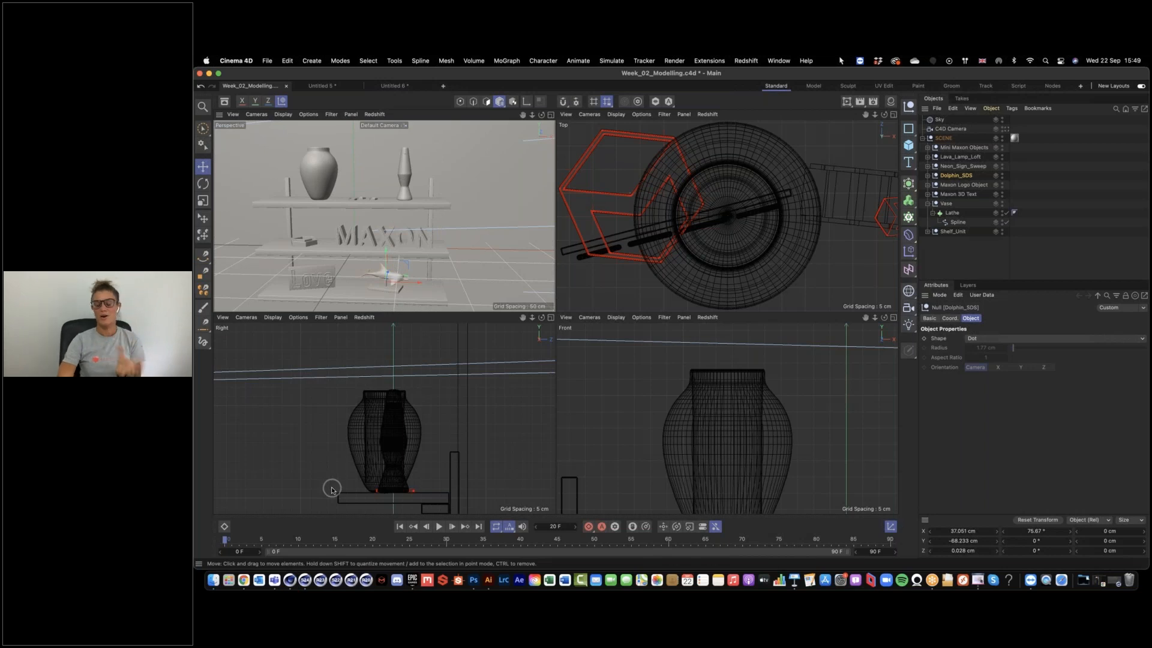
pyautogui.click(213, 580)
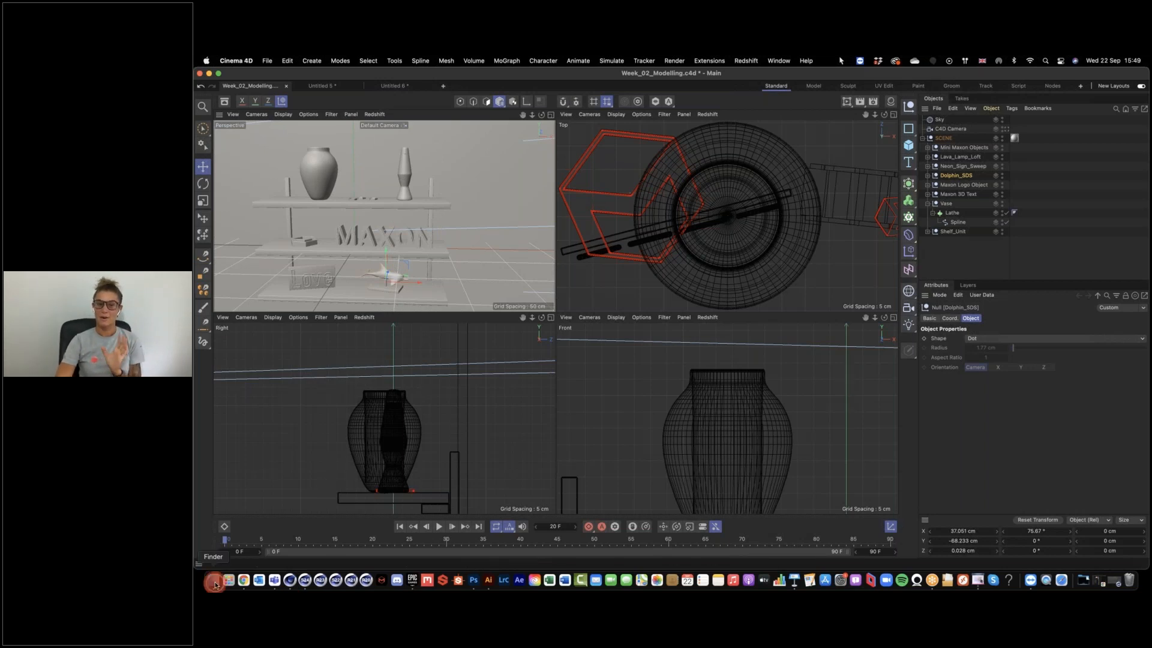
pyautogui.click(639, 273)
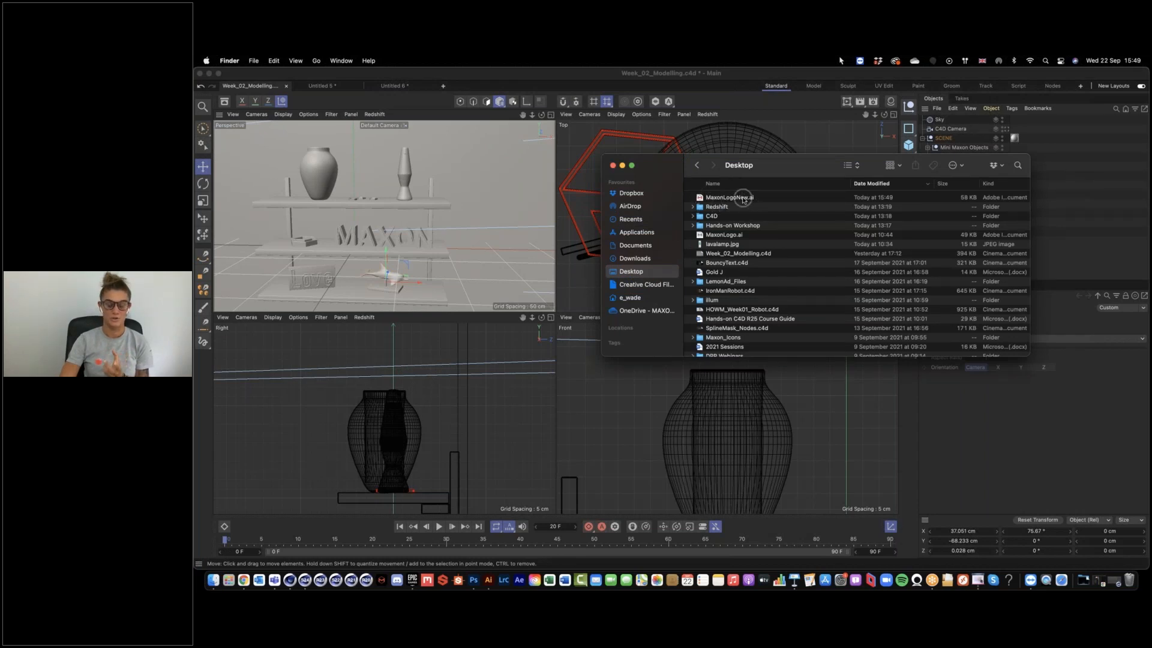
pyautogui.moveTo(742, 199); pyautogui.dragTo(486, 196)
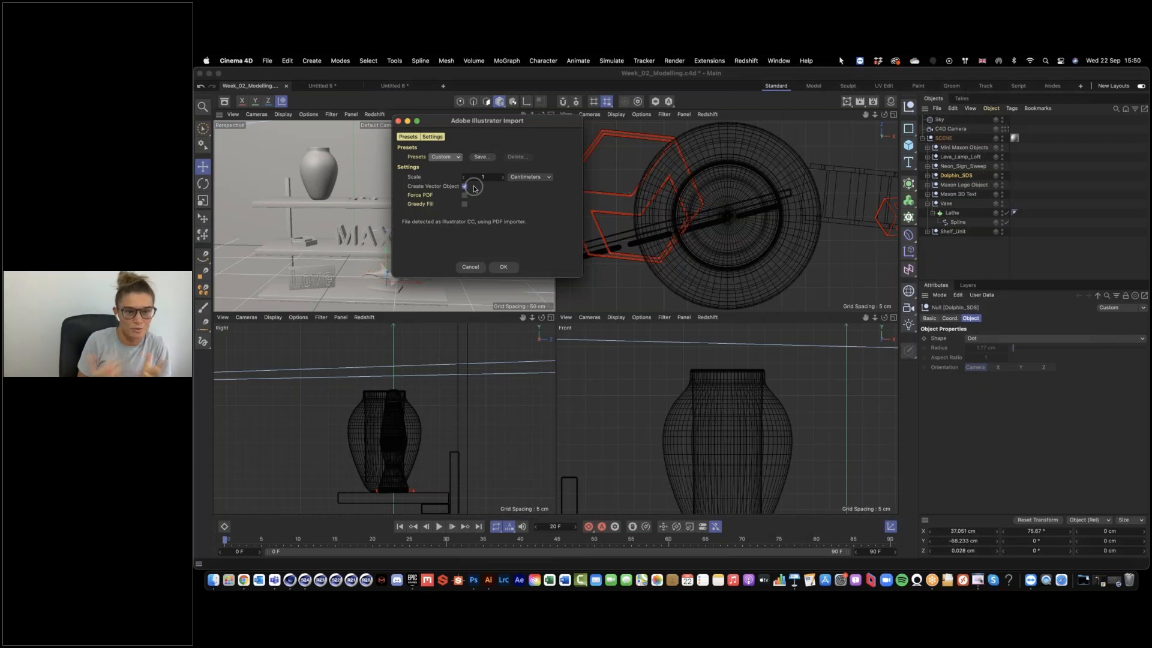
pyautogui.click(503, 267)
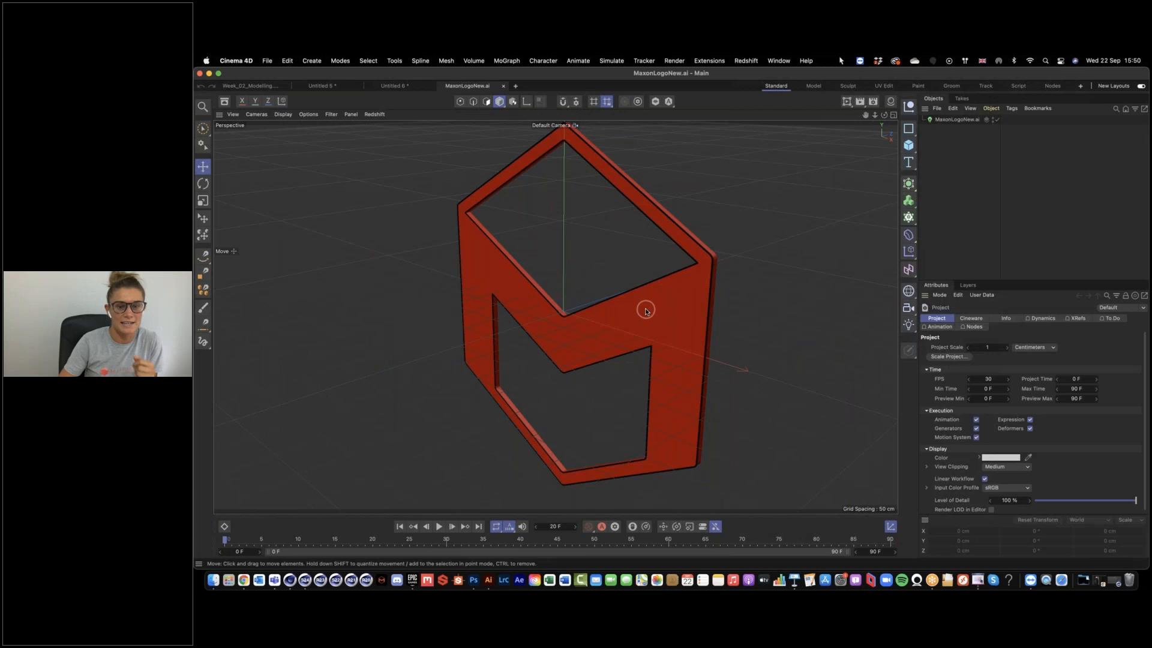
pyautogui.moveTo(613, 339)
pyautogui.keyDown('alt'); pyautogui.mouseDown()
pyautogui.moveTo(627, 333)
pyautogui.moveTo(528, 306)
pyautogui.moveTo(549, 318)
pyautogui.moveTo(704, 313)
pyautogui.moveTo(631, 317)
pyautogui.moveTo(595, 300)
pyautogui.moveTo(587, 311)
pyautogui.moveTo(705, 300)
pyautogui.moveTo(646, 340)
pyautogui.moveTo(600, 336)
pyautogui.mouseUp(); pyautogui.keyUp('alt')
pyautogui.keyDown('alt'); pyautogui.moveTo(692, 295); pyautogui.dragTo(864, 193); pyautogui.keyUp('alt')
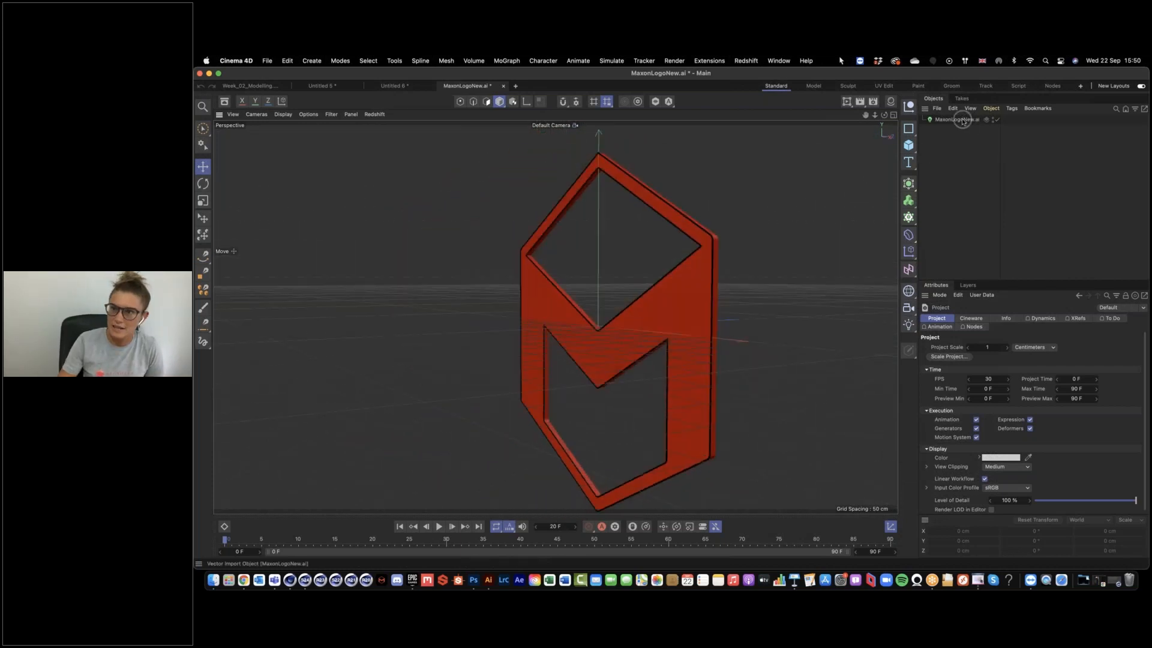
# Step: Select the imported logo, look up the Vector Import generator, and show the logo's object properties
pyautogui.click(960, 119)
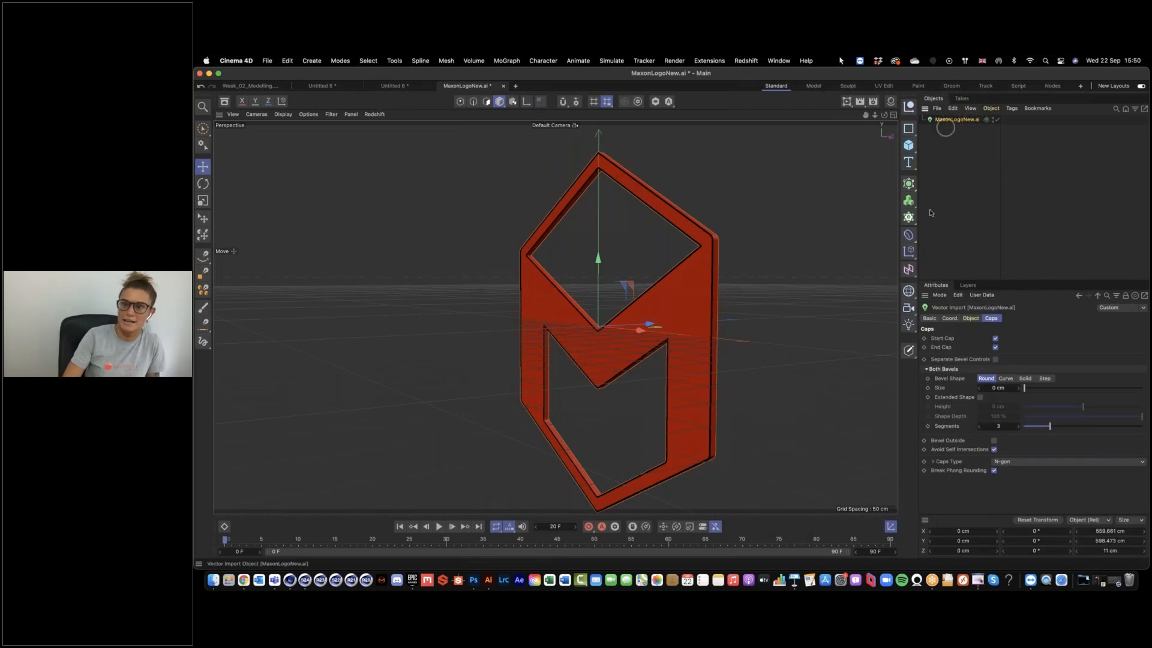
pyautogui.click(908, 183)
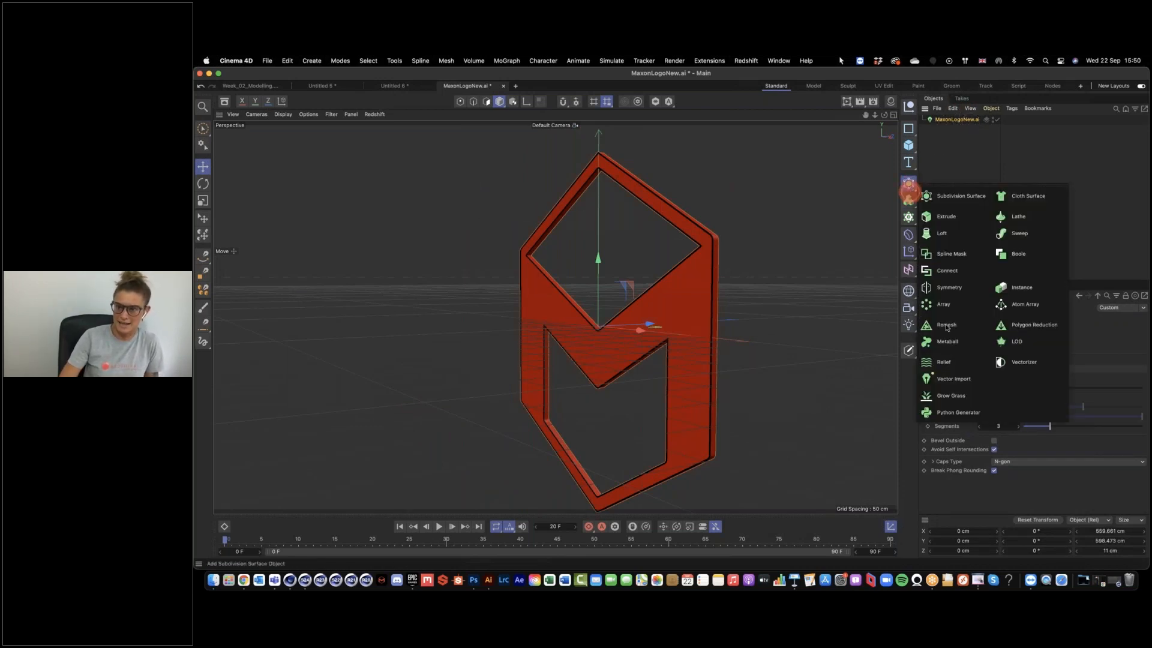
pyautogui.click(954, 379)
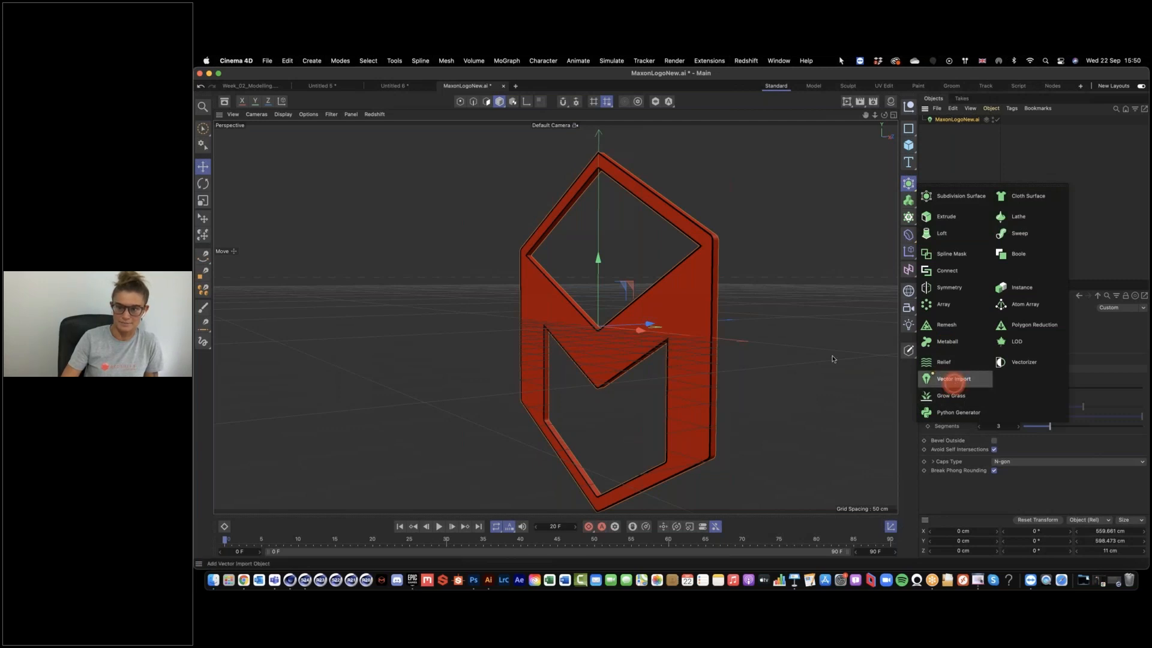
pyautogui.click(832, 354)
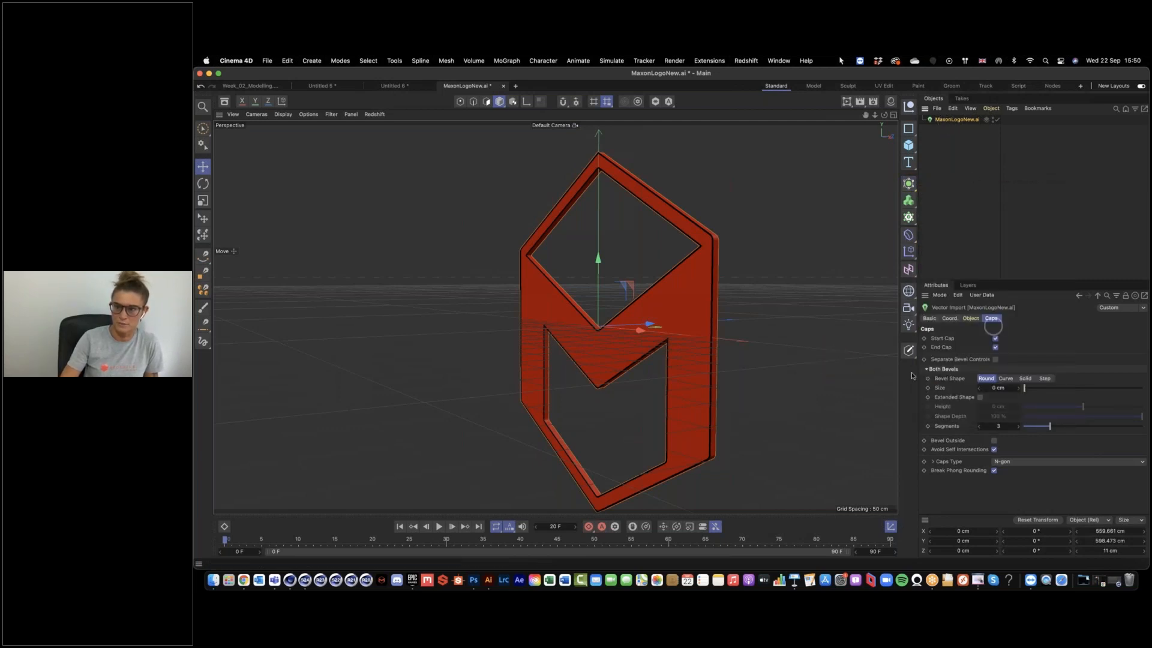
pyautogui.click(971, 319)
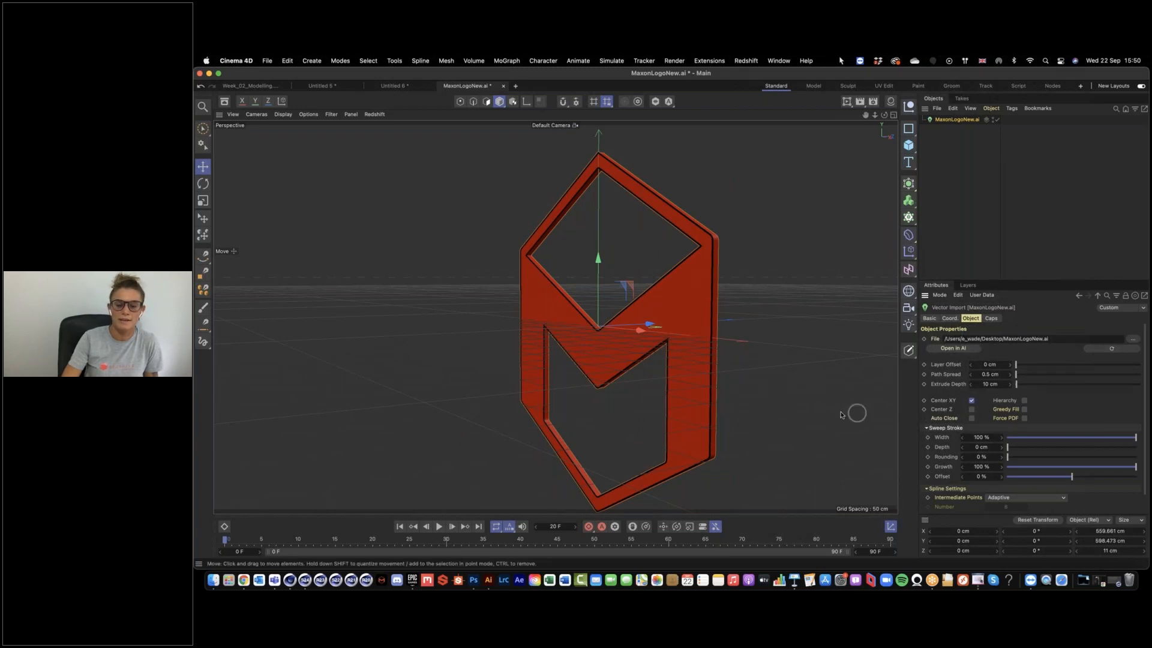
# Step: Switch to Illustrator and recolour the red logo group grey by sampling the canvas background with the Eyedropper
pyautogui.click(489, 581)
pyautogui.click(496, 299)
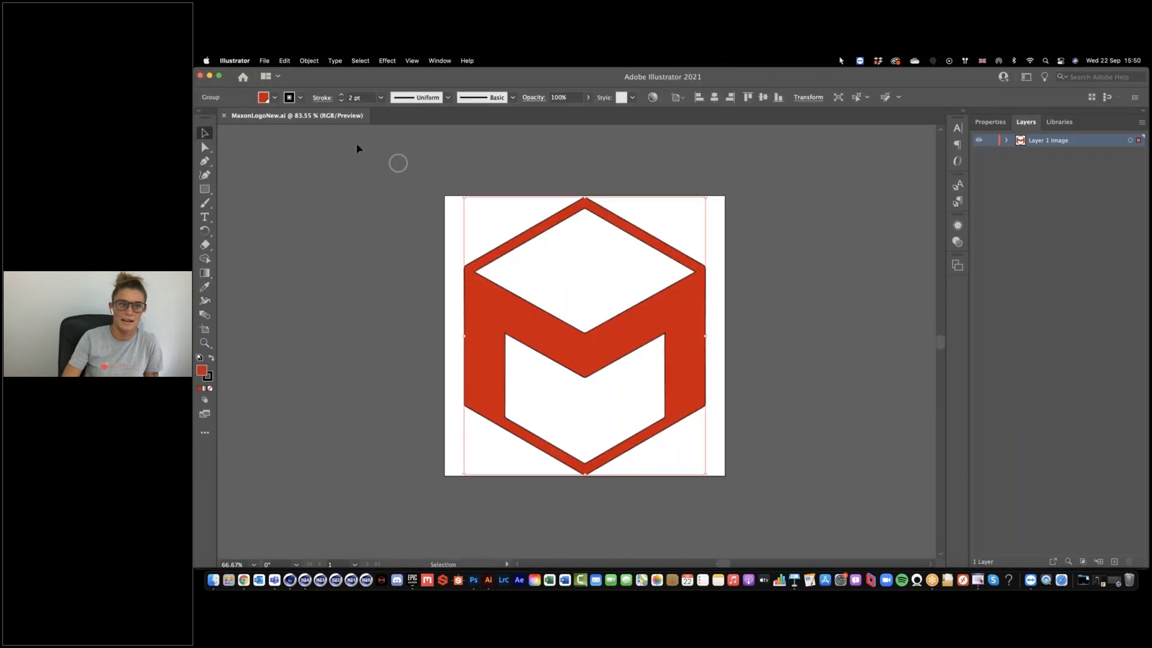
pyautogui.click(274, 98)
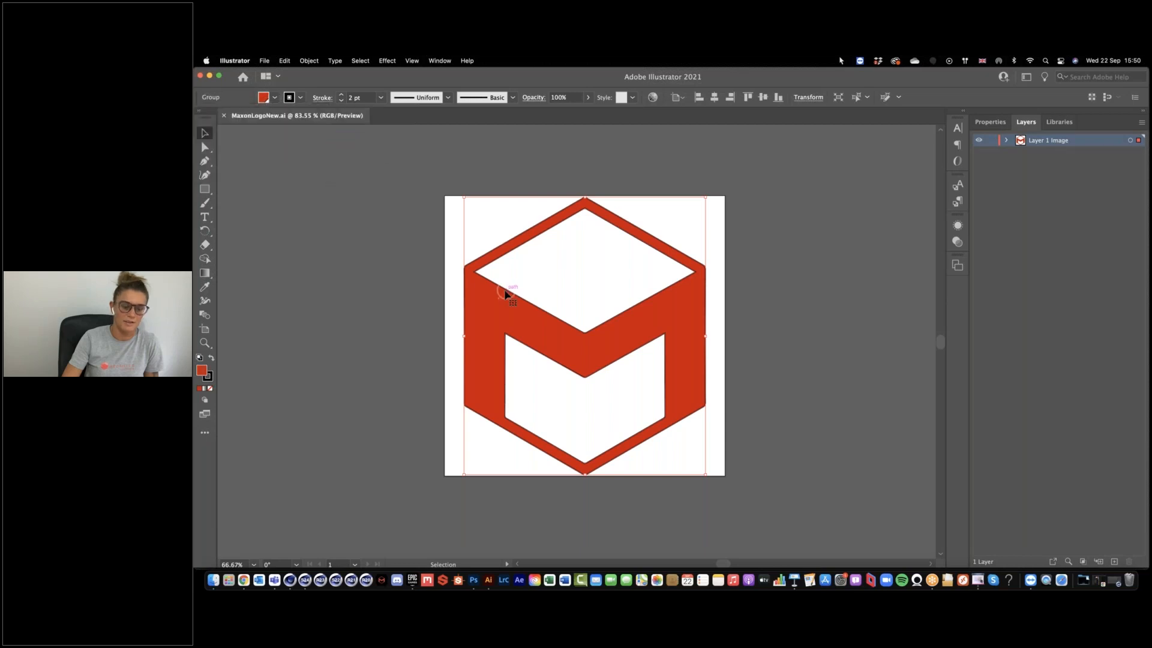
pyautogui.press('i')
pyautogui.click(404, 268)
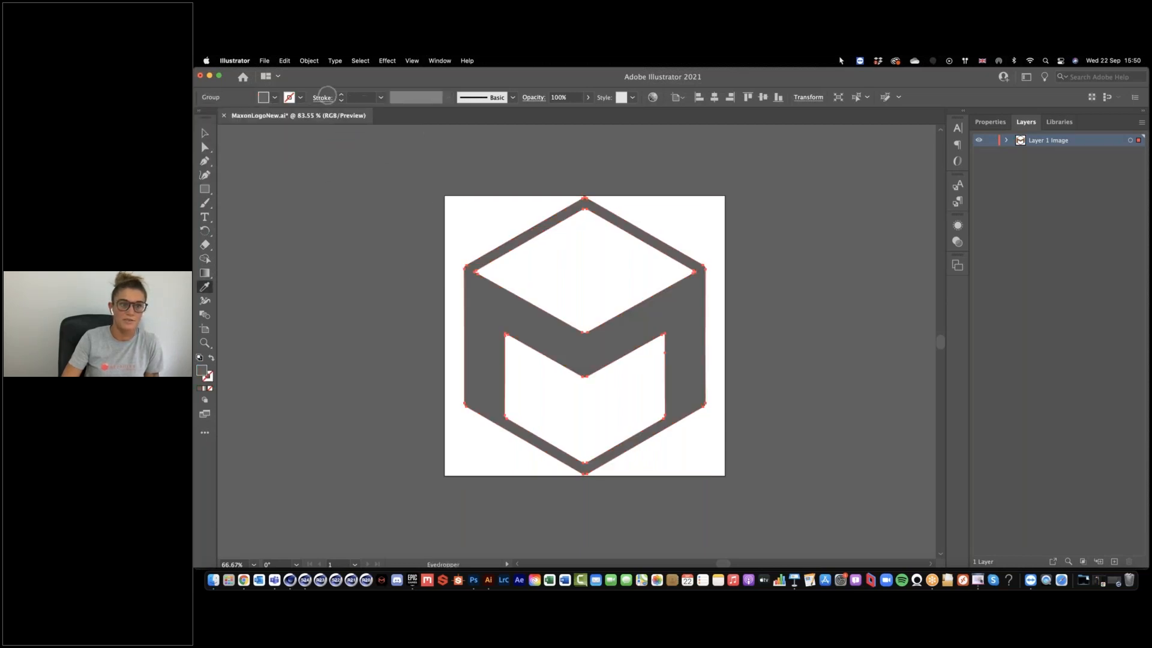
# Step: Give the grey logo group a 2 pt stroke and deselect it
pyautogui.click(205, 134)
pyautogui.click(358, 98)
pyautogui.write('2')
pyautogui.press('Return')
pyautogui.click(355, 170)
# Step: Save MaxonLogoNew.ai, switch to Cinema 4D, and reload the file in the Vector Import object
pyautogui.click(264, 60)
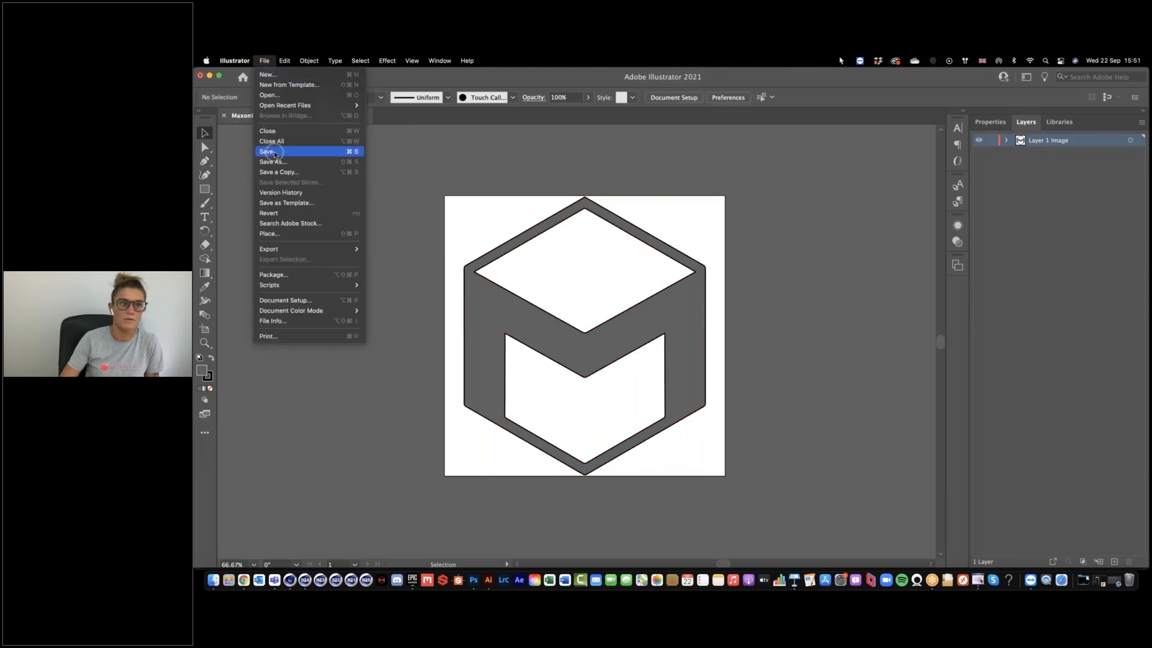
pyautogui.click(275, 155)
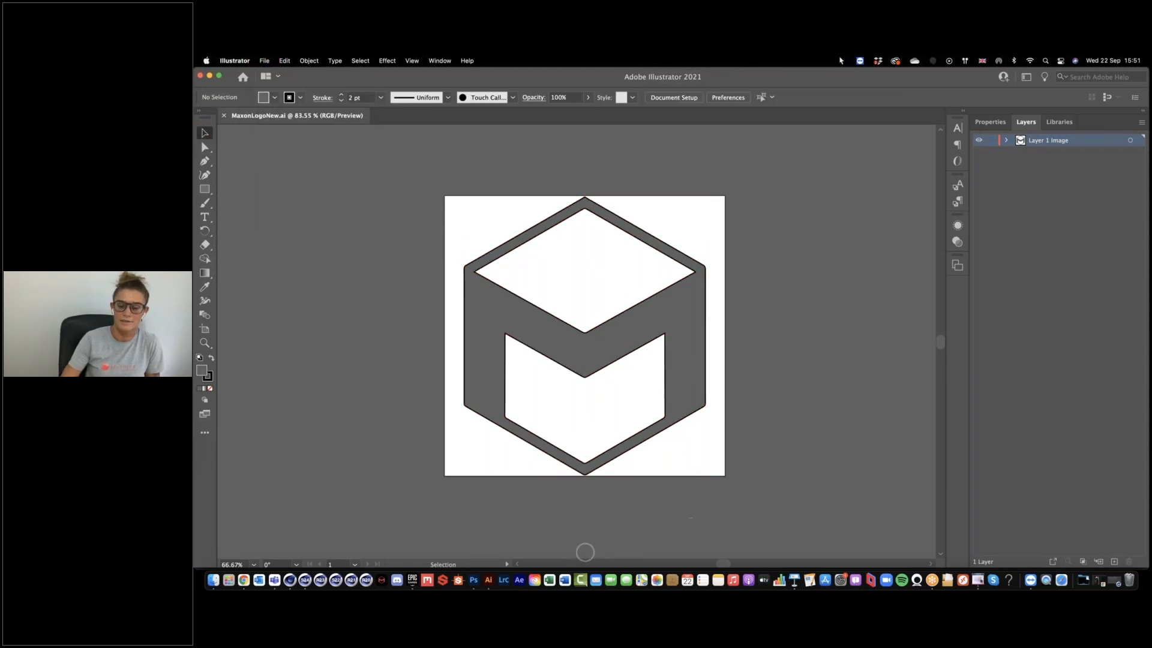
pyautogui.click(290, 580)
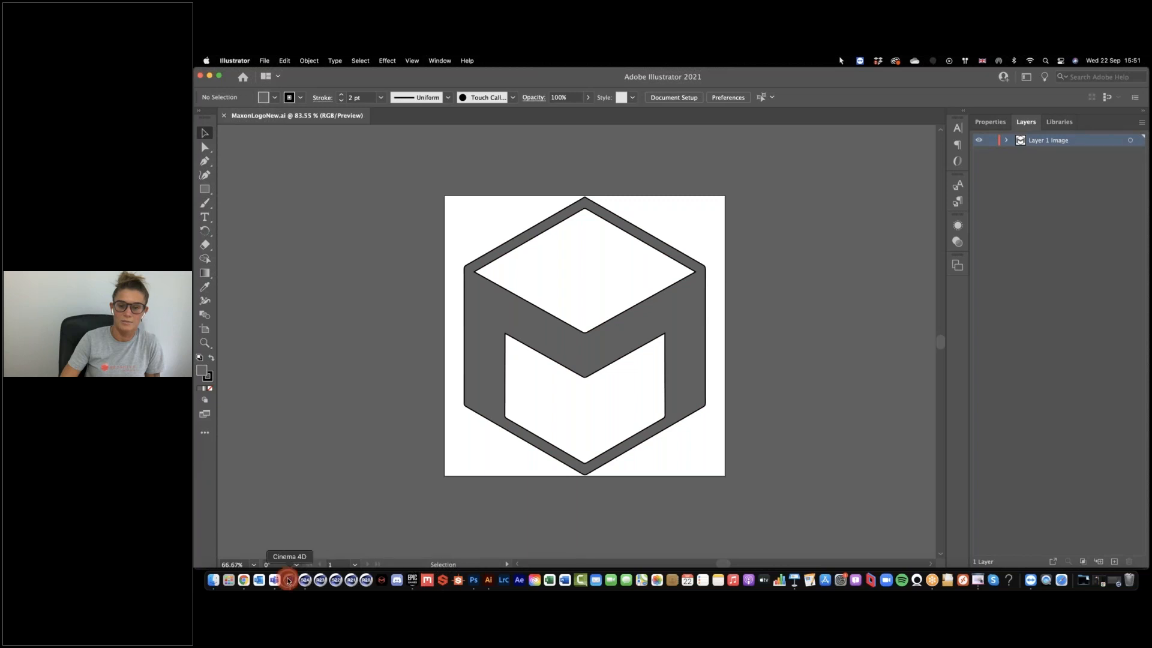
pyautogui.click(1093, 348)
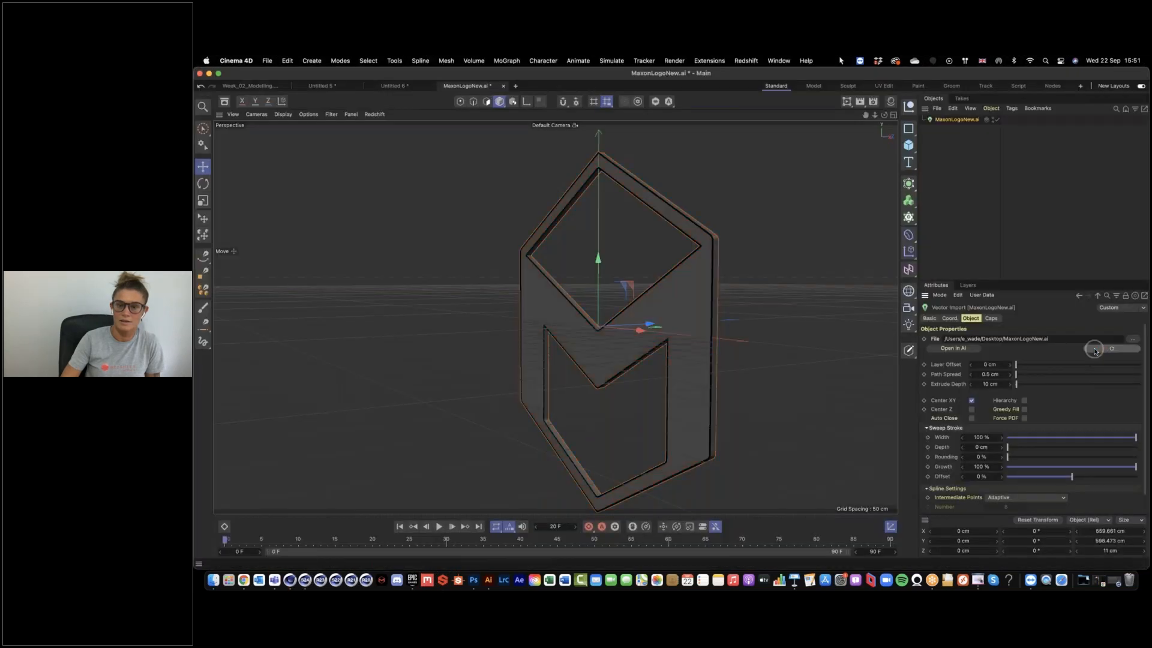
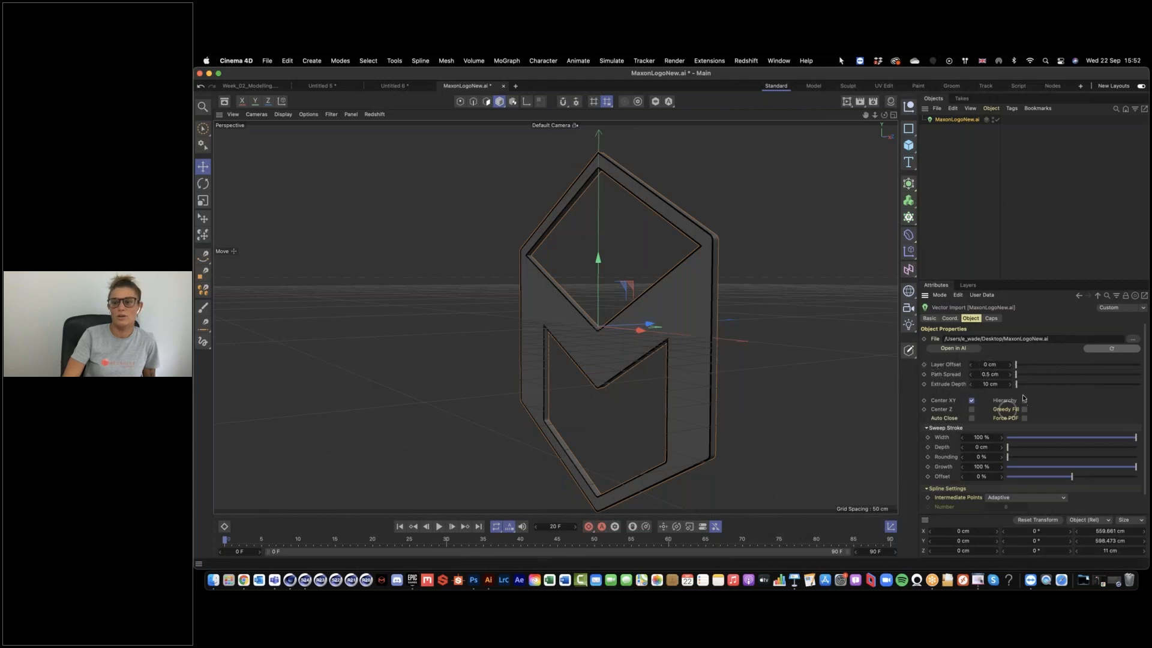
# Step: Set the vector logo's extrude depth to 162 cm
pyautogui.moveTo(1016, 365)
pyautogui.mouseDown()
pyautogui.moveTo(1085, 362)
pyautogui.moveTo(1015, 365)
pyautogui.mouseUp()
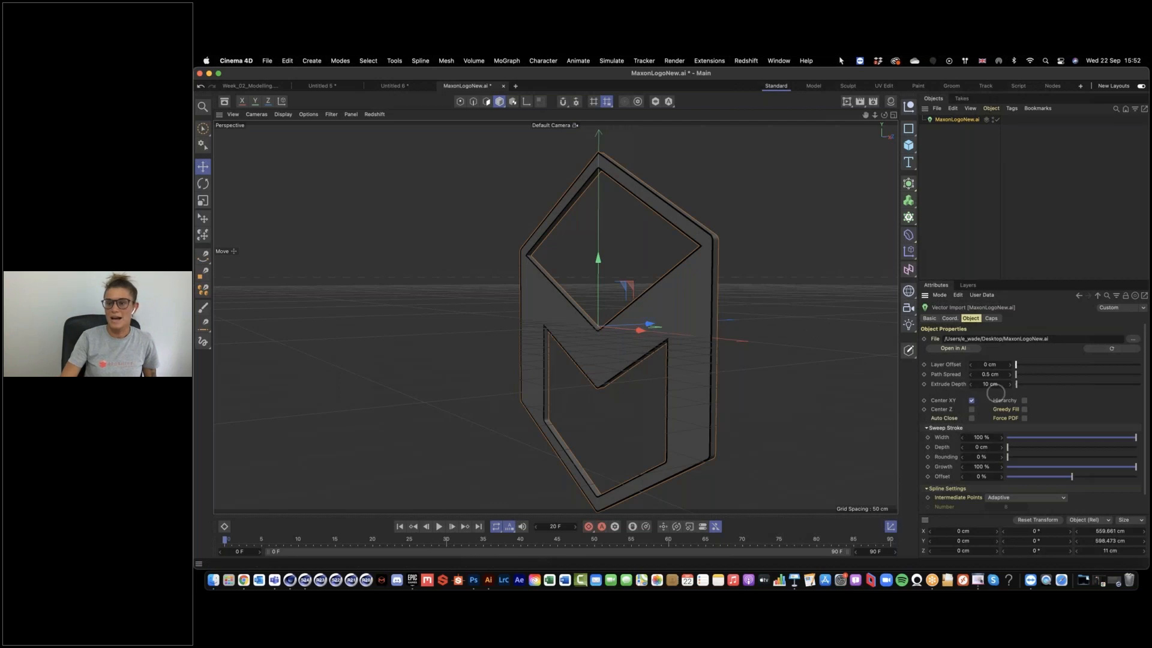
pyautogui.keyDown('alt'); pyautogui.moveTo(757, 370); pyautogui.dragTo(707, 278); pyautogui.keyUp('alt')
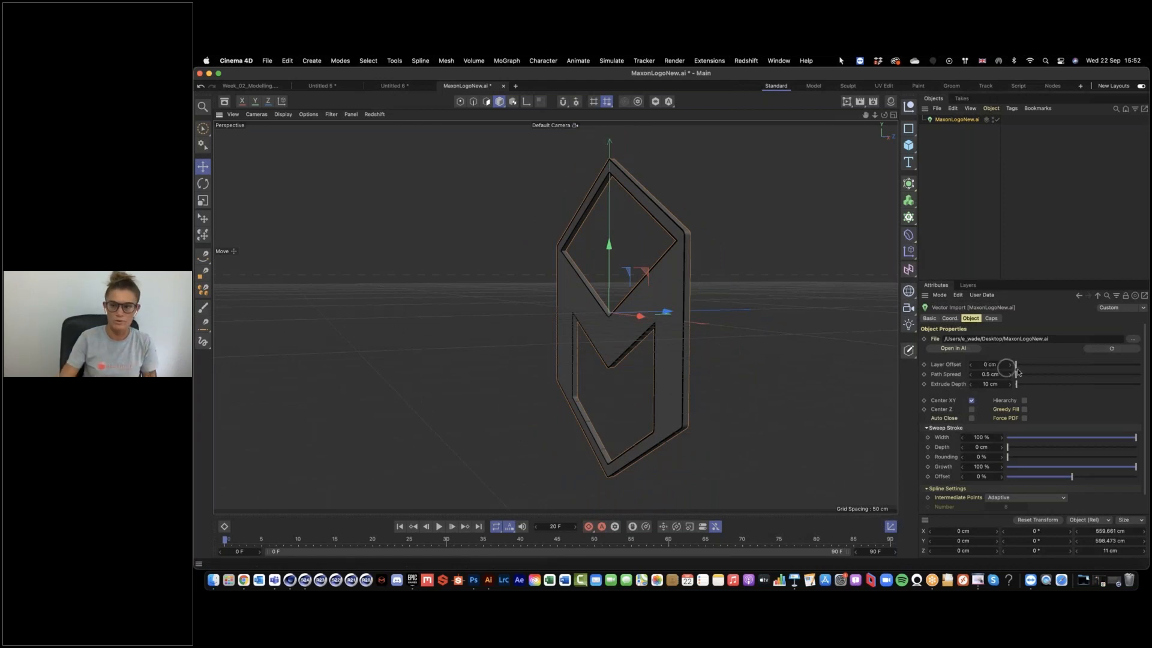
pyautogui.moveTo(1017, 385)
pyautogui.mouseDown()
pyautogui.moveTo(1046, 383)
pyautogui.moveTo(1021, 383)
pyautogui.moveTo(1034, 384)
pyautogui.mouseUp()
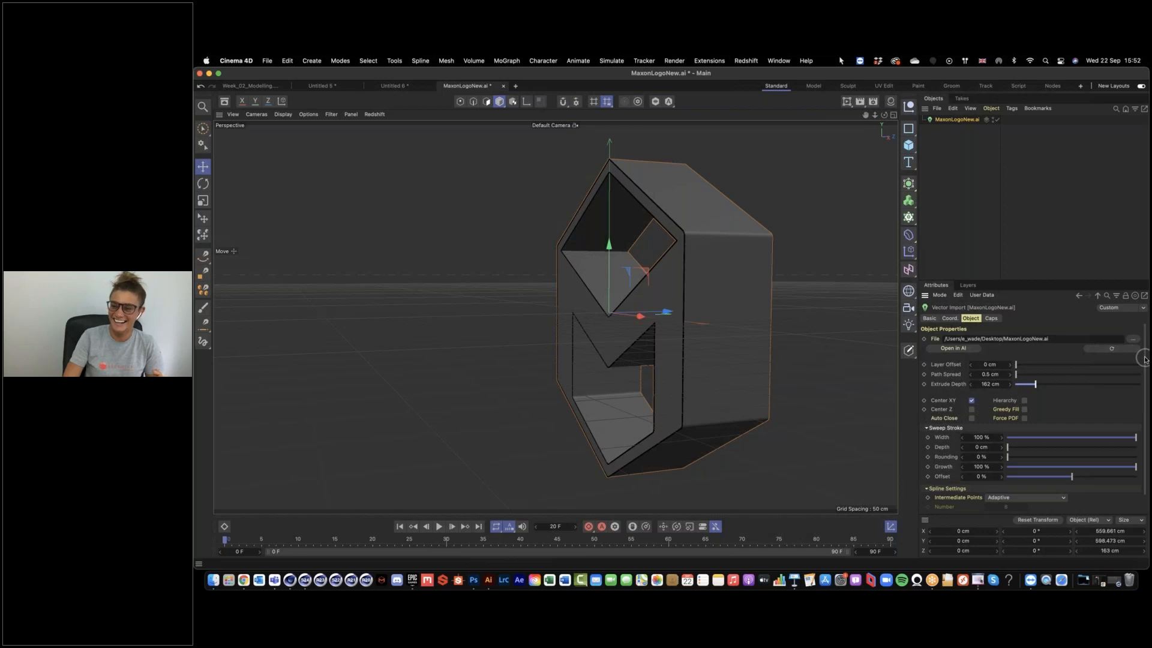
# Step: Set the logo's sweep stroke depth to 30 cm
pyautogui.moveTo(1144, 359); pyautogui.dragTo(1146, 381)
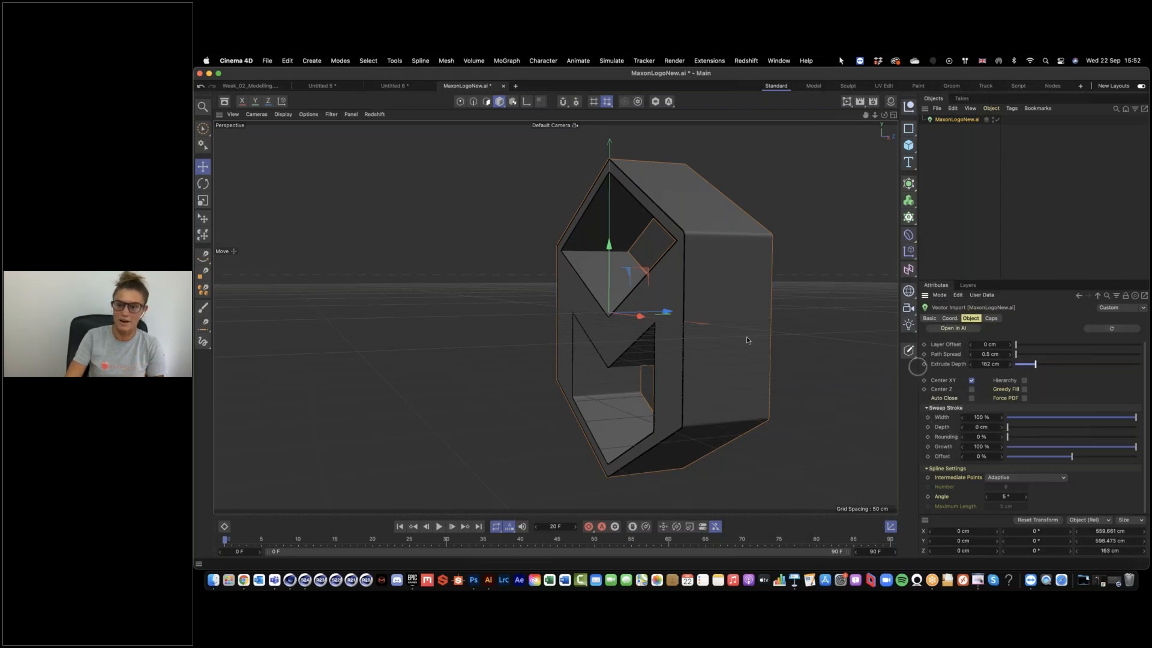
pyautogui.moveTo(693, 308)
pyautogui.keyDown('alt'); pyautogui.mouseDown()
pyautogui.moveTo(715, 303)
pyautogui.moveTo(694, 290)
pyautogui.mouseUp(); pyautogui.keyUp('alt')
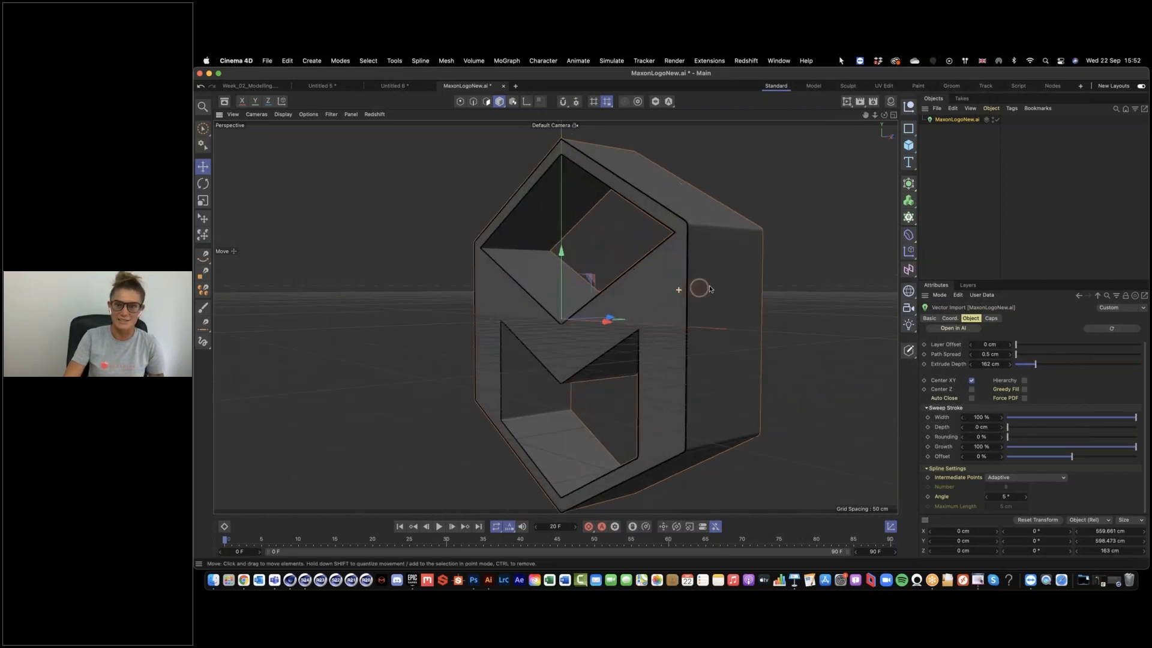
pyautogui.scroll(5, 690, 298)
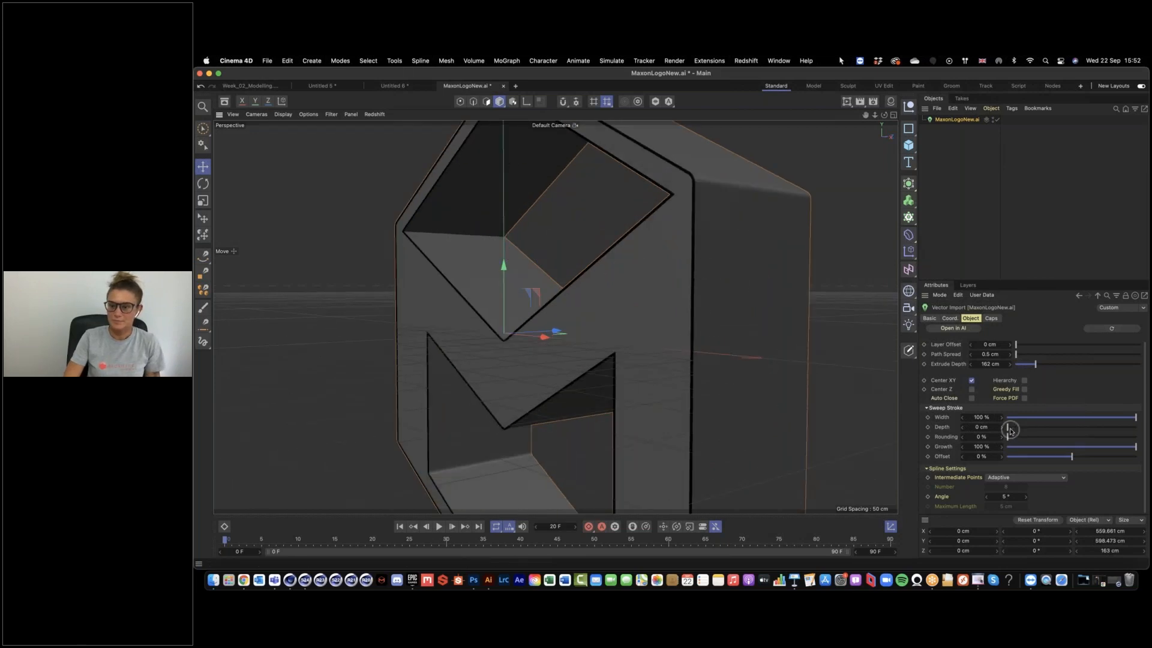
pyautogui.moveTo(1009, 429)
pyautogui.mouseDown()
pyautogui.moveTo(1108, 423)
pyautogui.moveTo(1068, 432)
pyautogui.moveTo(1058, 430)
pyautogui.moveTo(1092, 416)
pyautogui.moveTo(1003, 419)
pyautogui.moveTo(1144, 419)
pyautogui.mouseUp()
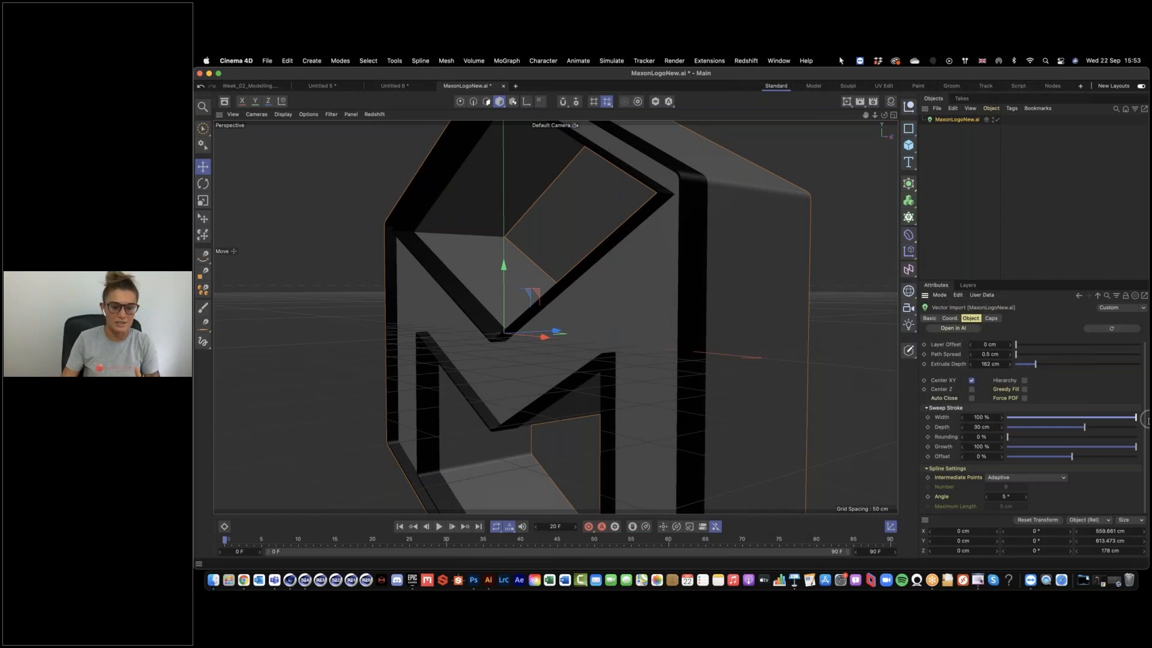
# Step: Check the grey logo in Illustrator, return to Cinema 4D, and set the sweep stroke width to 149%
pyautogui.click(489, 579)
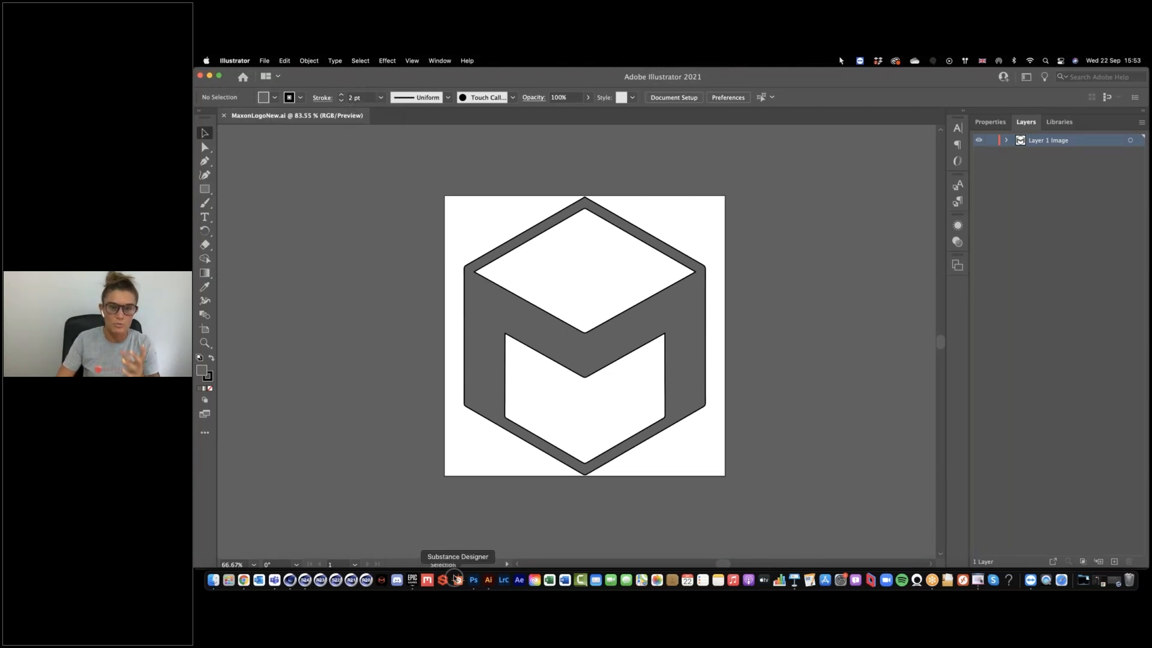
pyautogui.click(294, 579)
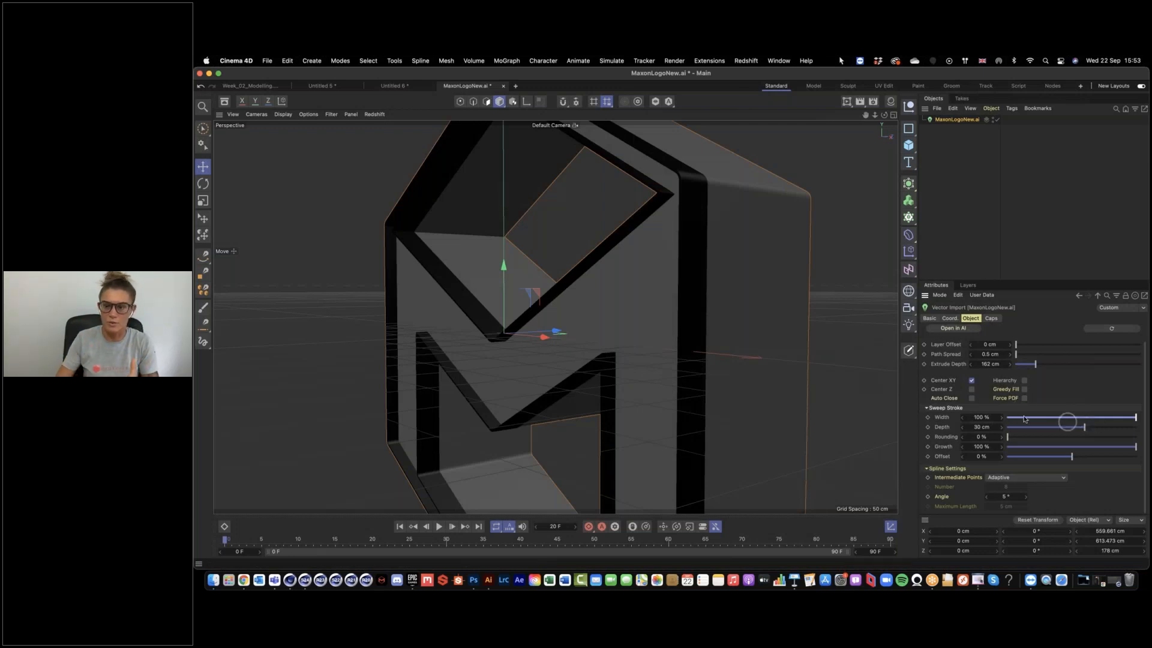
pyautogui.moveTo(989, 418); pyautogui.dragTo(1098, 421)
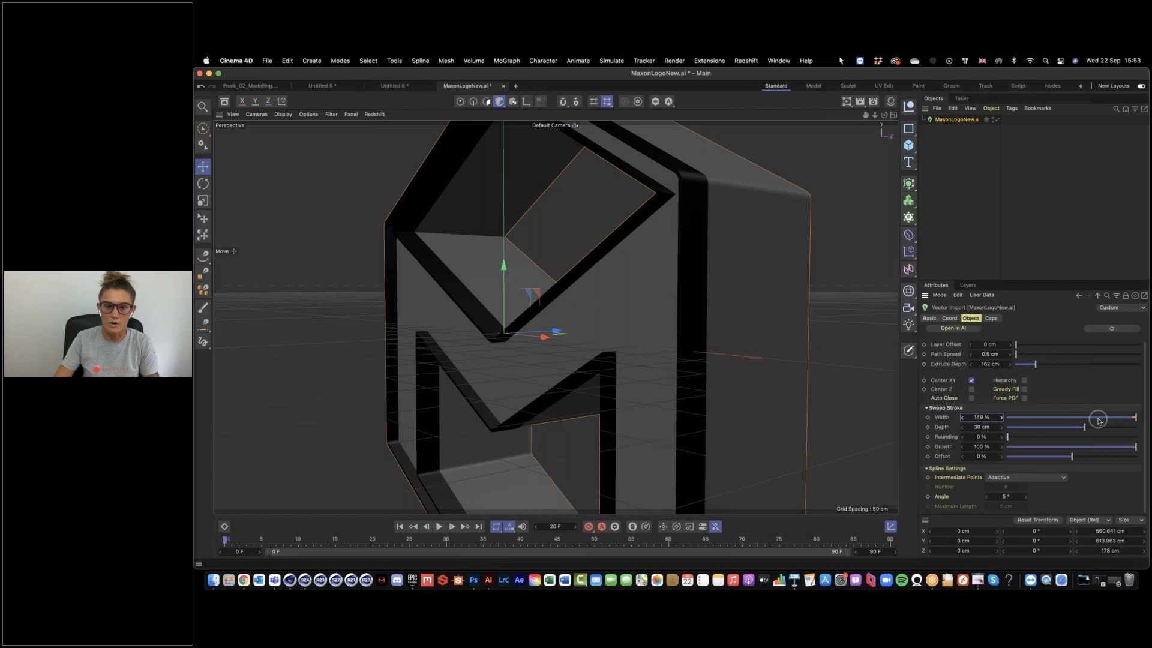
# Step: Undo the last sweep stroke width change and set the stroke's rounding to 100%
pyautogui.press('super+z')
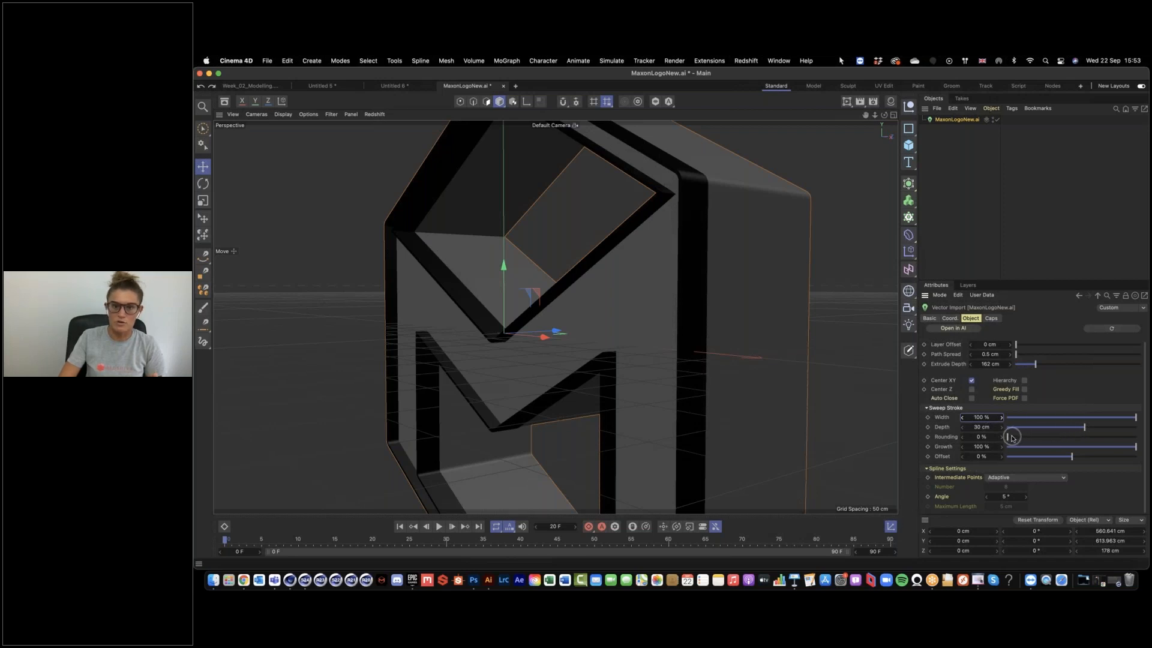
pyautogui.moveTo(1008, 437); pyautogui.dragTo(1140, 437)
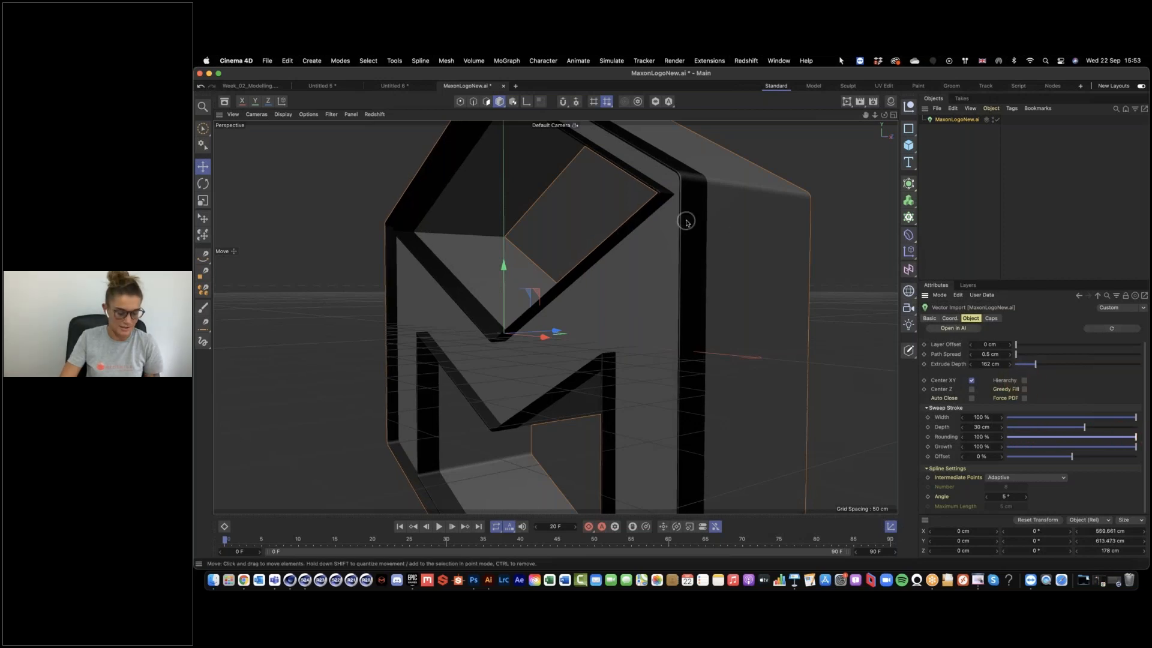
pyautogui.keyDown('alt'); pyautogui.moveTo(687, 222); pyautogui.dragTo(774, 217, button='right'); pyautogui.keyUp('alt')
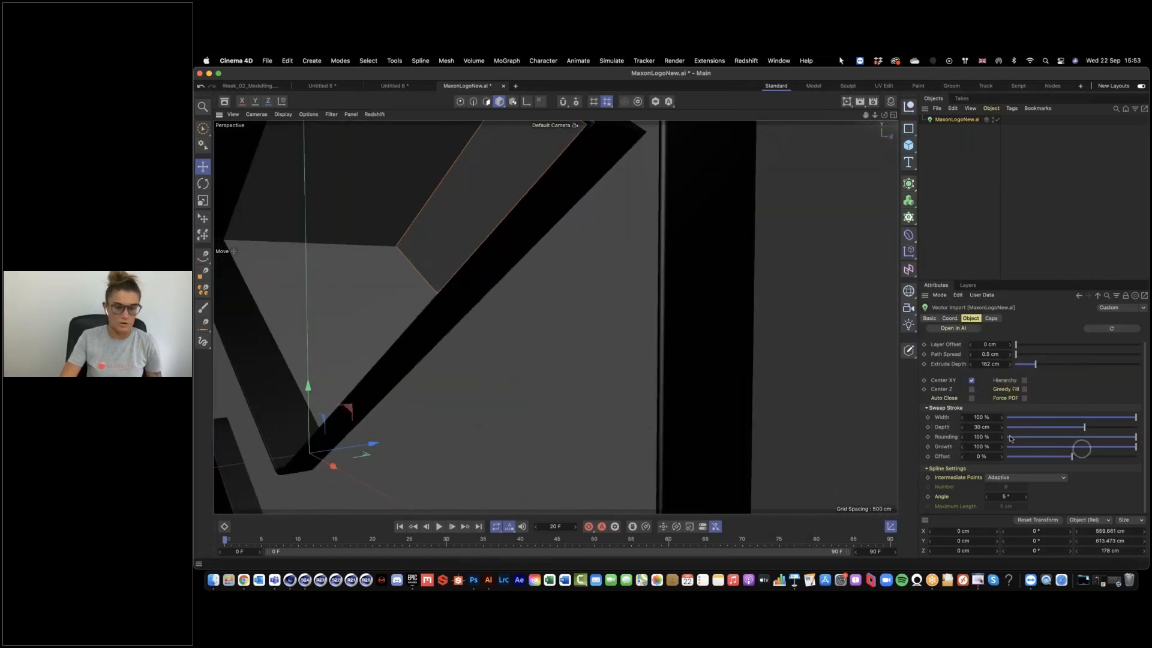
pyautogui.keyDown('alt'); pyautogui.moveTo(793, 389); pyautogui.dragTo(748, 386); pyautogui.keyUp('alt')
pyautogui.keyDown('alt'); pyautogui.moveTo(749, 389); pyautogui.dragTo(638, 383, button='right'); pyautogui.keyUp('alt')
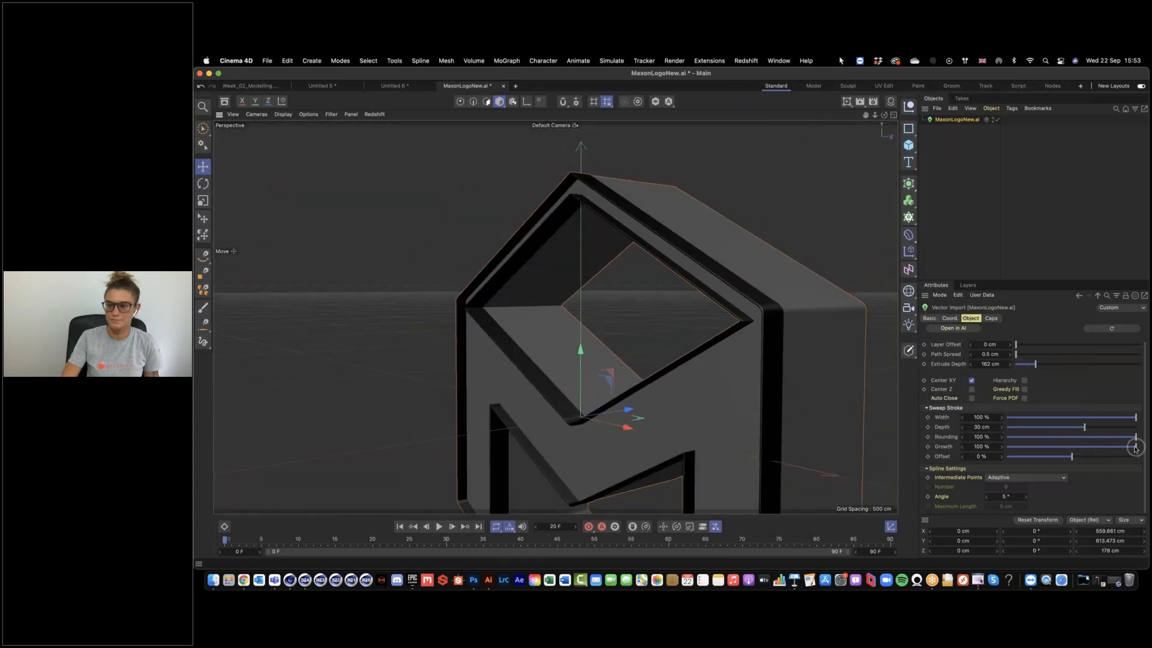
# Step: Set the logo's sweep stroke offset to -100% and its stroke depth to 50 cm
pyautogui.moveTo(1135, 447)
pyautogui.mouseDown()
pyautogui.moveTo(1096, 445)
pyautogui.moveTo(1135, 446)
pyautogui.moveTo(1072, 461)
pyautogui.moveTo(1126, 457)
pyautogui.moveTo(987, 459)
pyautogui.moveTo(1143, 462)
pyautogui.moveTo(831, 454)
pyautogui.mouseUp()
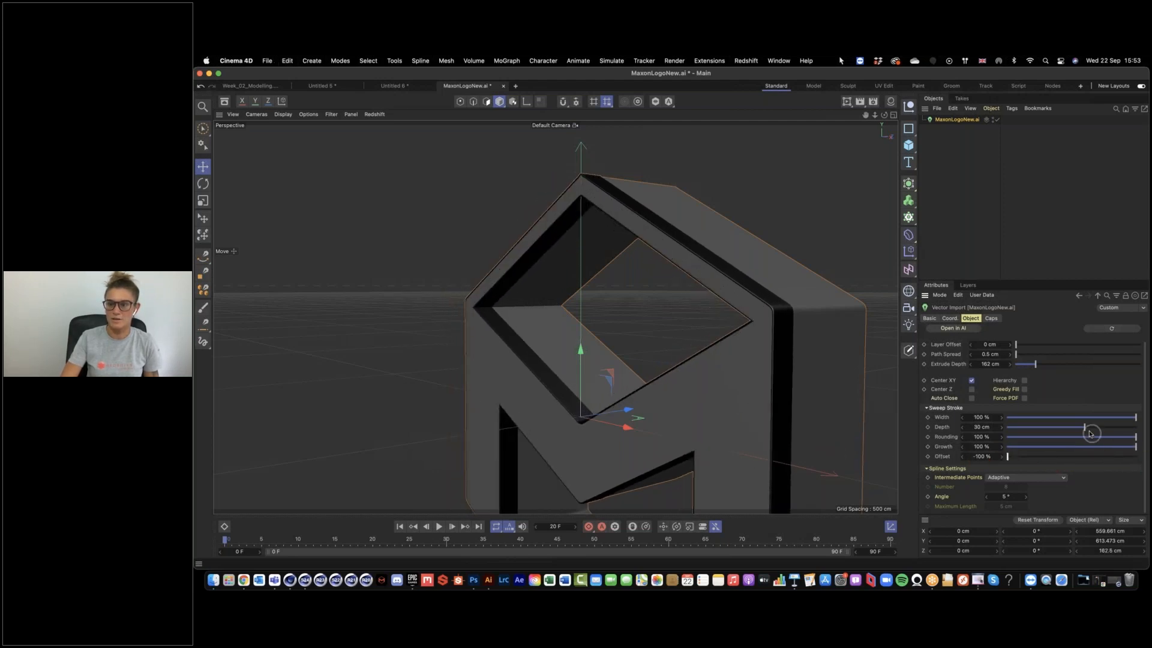
pyautogui.moveTo(1091, 430); pyautogui.dragTo(1139, 428)
# Step: Set the vector logo's extrude depth to 50 cm
pyautogui.doubleClick(990, 364)
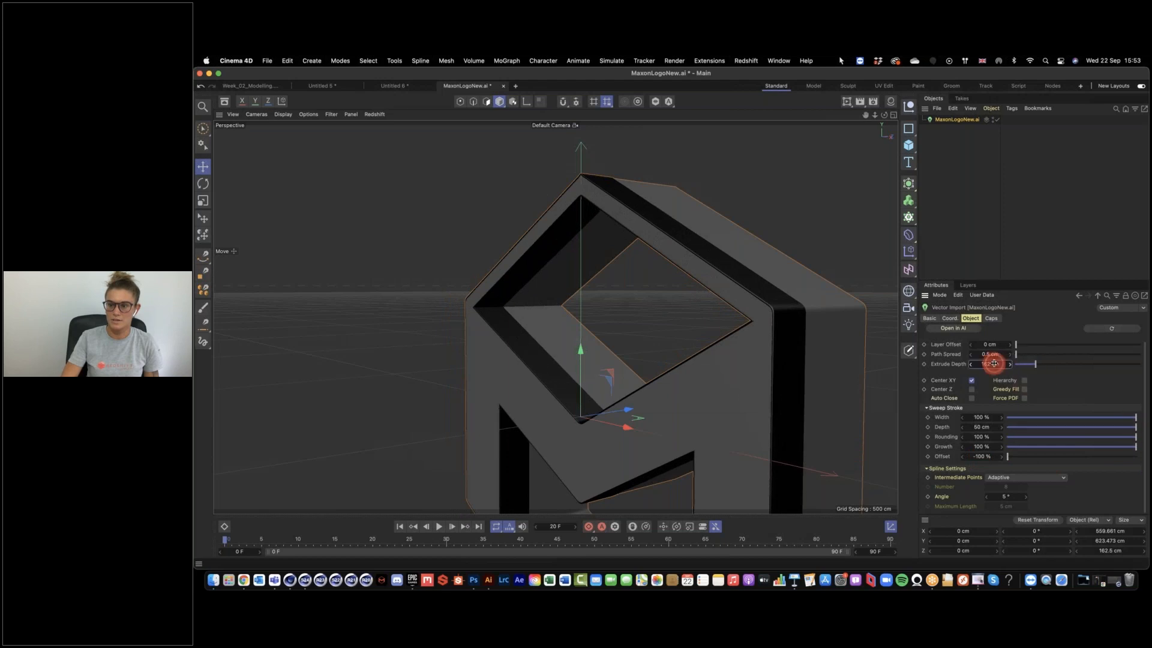
pyautogui.click(832, 366)
pyautogui.keyDown('alt'); pyautogui.moveTo(843, 368); pyautogui.dragTo(764, 315); pyautogui.keyUp('alt')
pyautogui.click(944, 119)
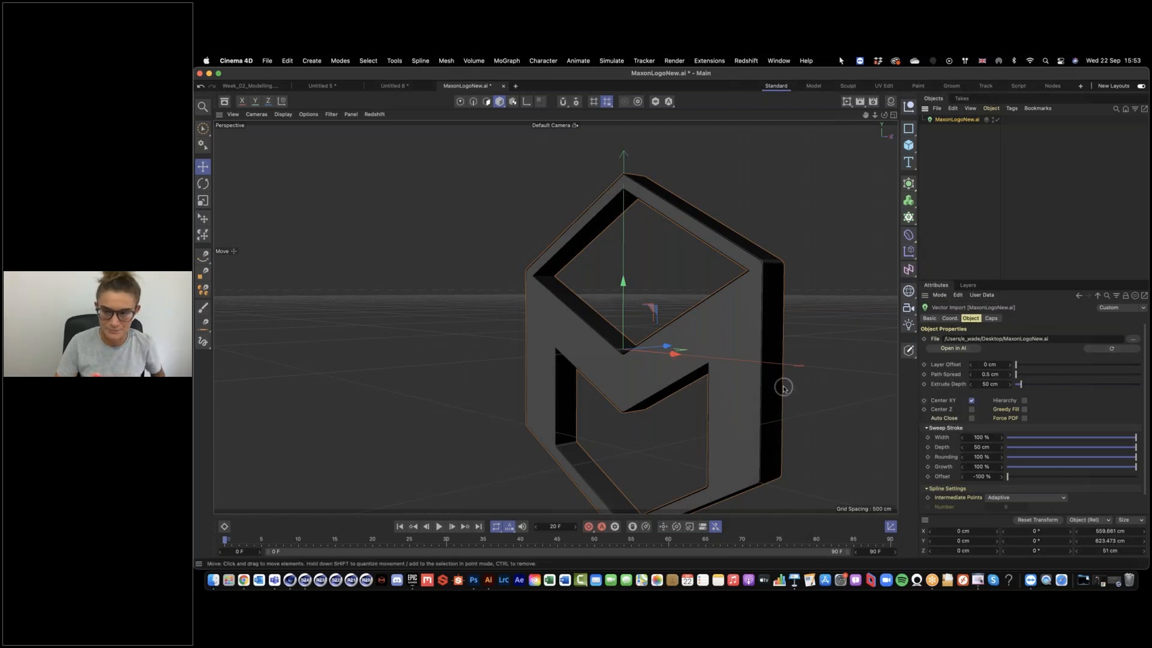
pyautogui.keyDown('alt'); pyautogui.moveTo(738, 396); pyautogui.dragTo(674, 343); pyautogui.keyUp('alt')
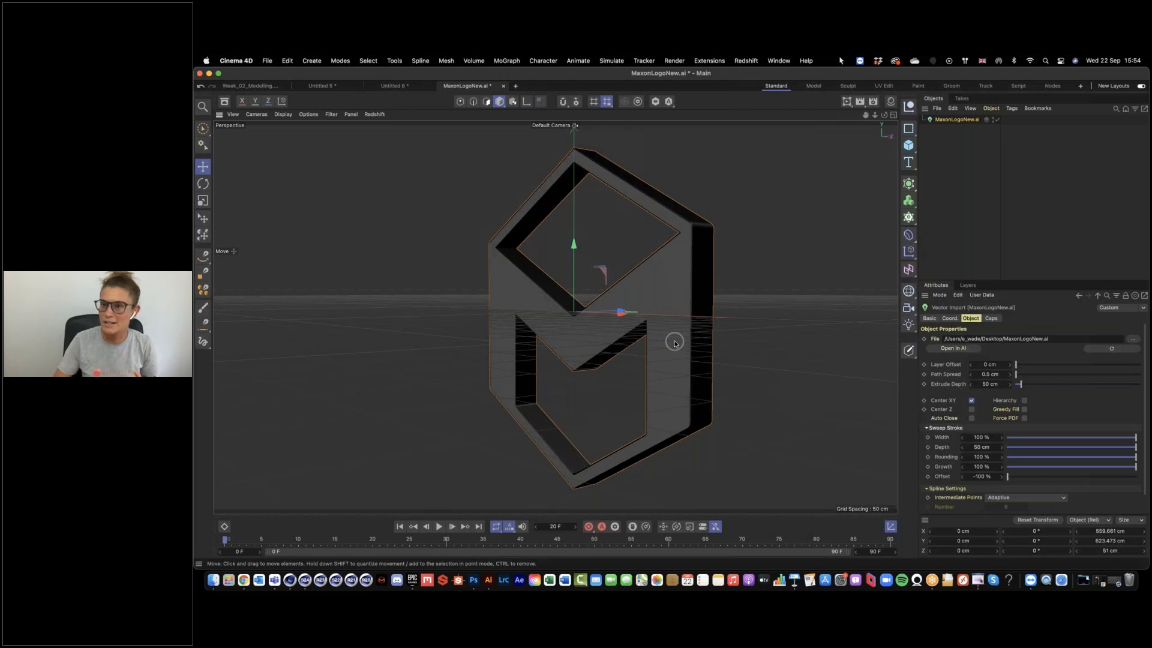
# Step: Enable Hierarchy on the vector import object and expand it to inspect the generated sweep, extrude and their child splines
pyautogui.click(1024, 401)
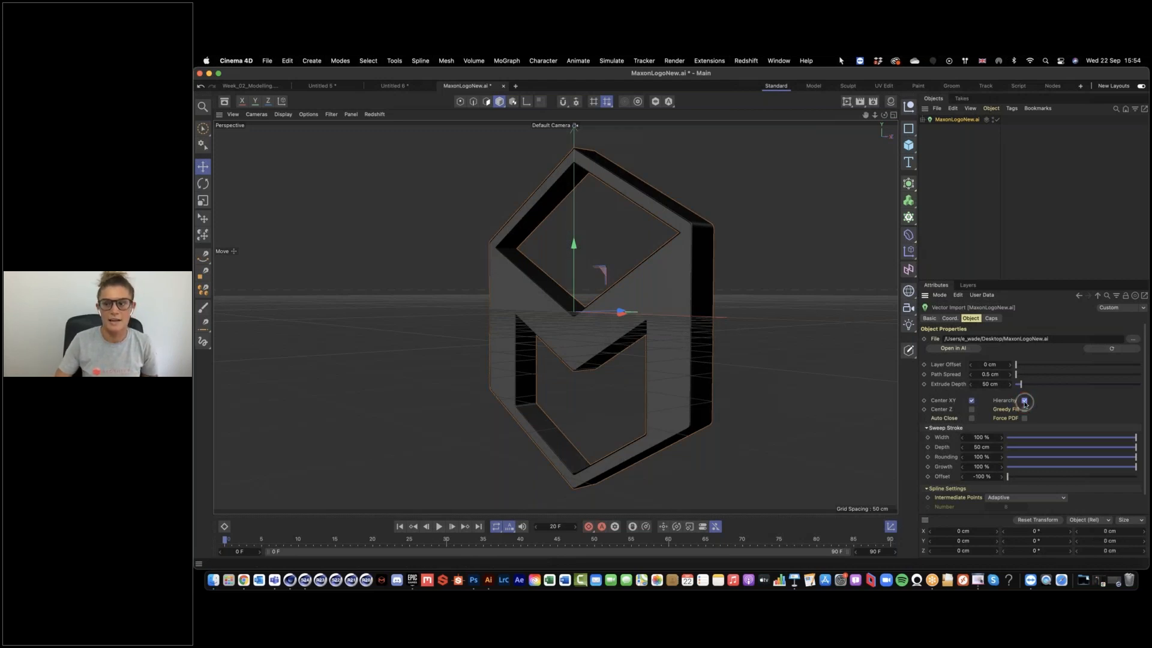
pyautogui.click(923, 121)
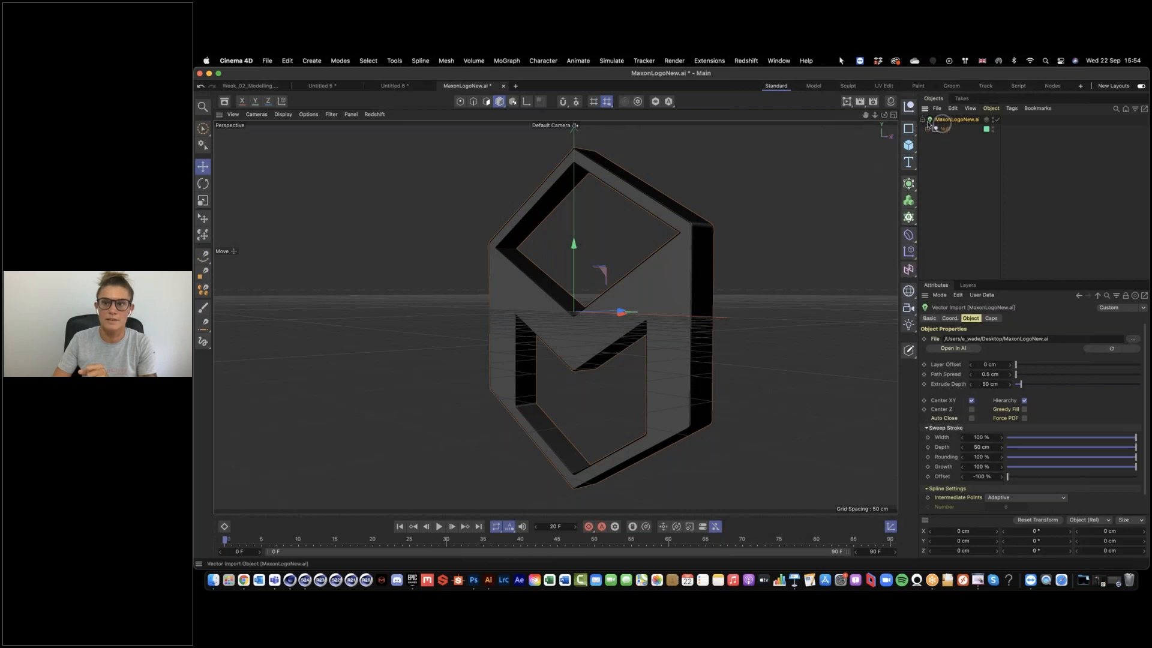
pyautogui.click(928, 129)
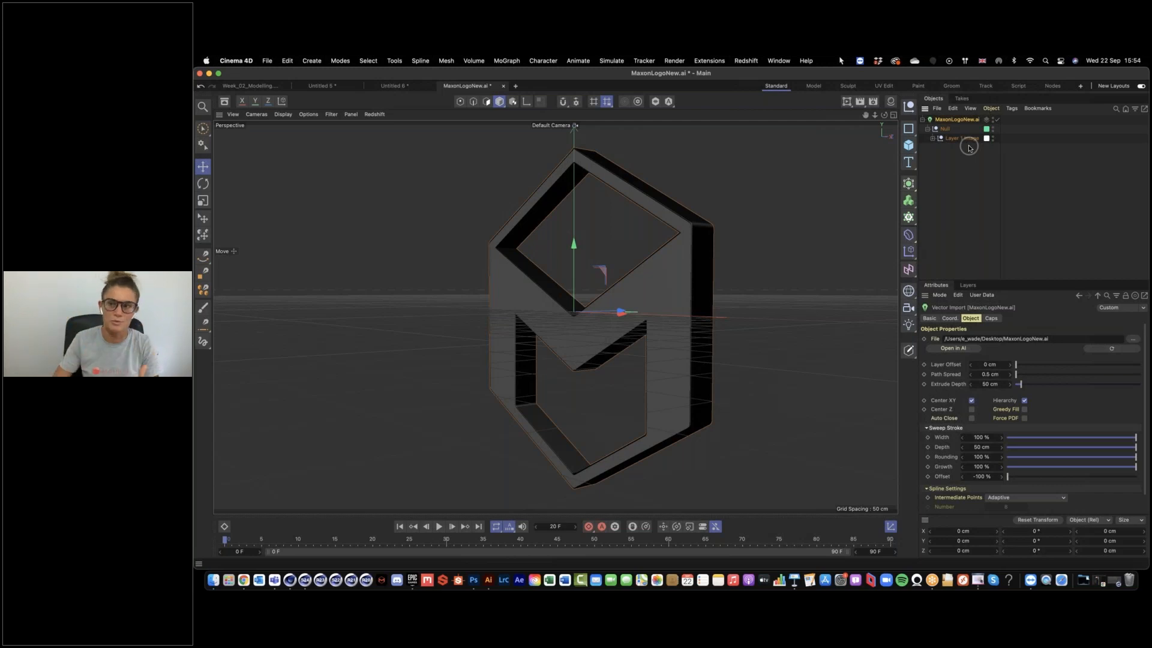
pyautogui.click(933, 139)
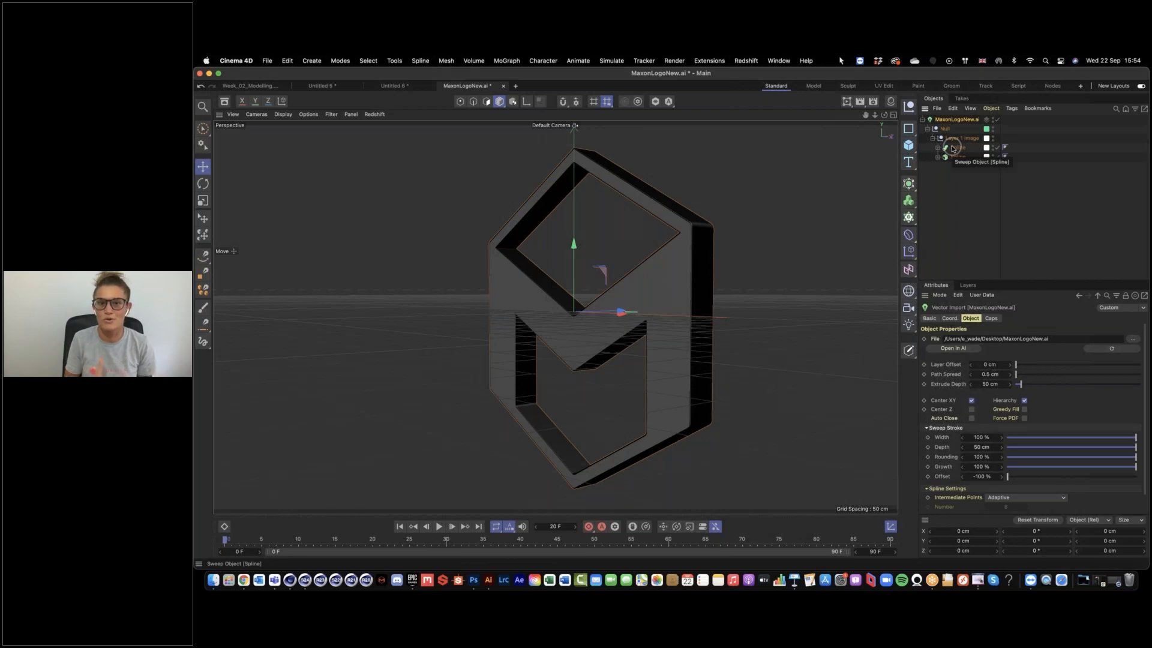
pyautogui.click(938, 148)
pyautogui.click(938, 175)
pyautogui.click(958, 148)
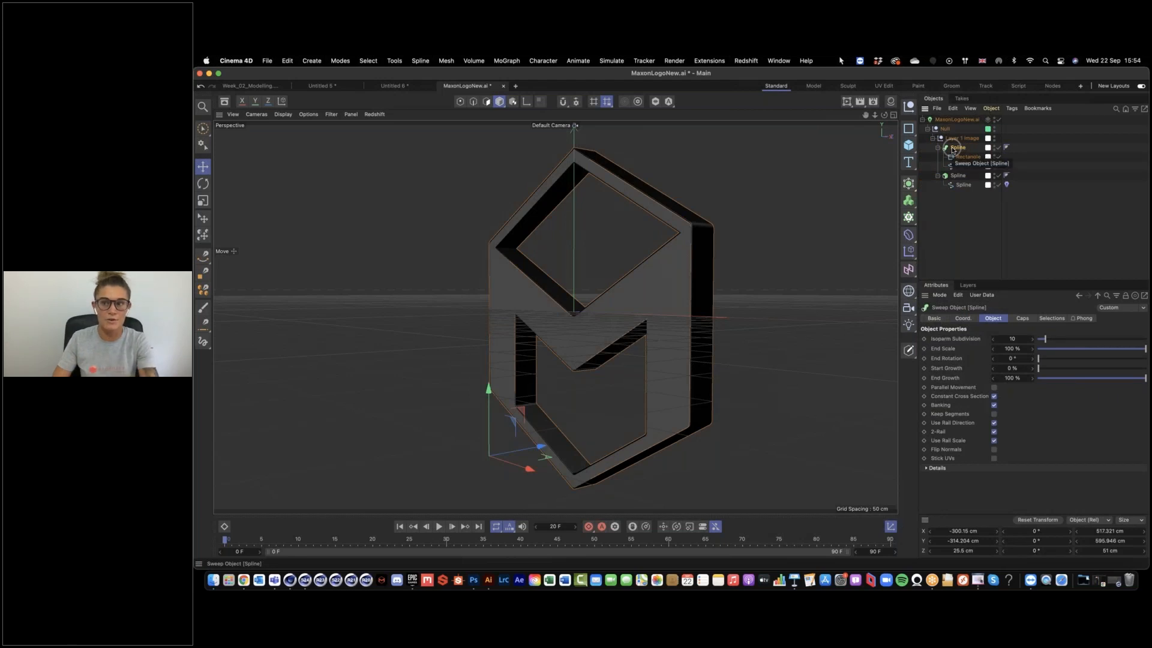
pyautogui.click(964, 166)
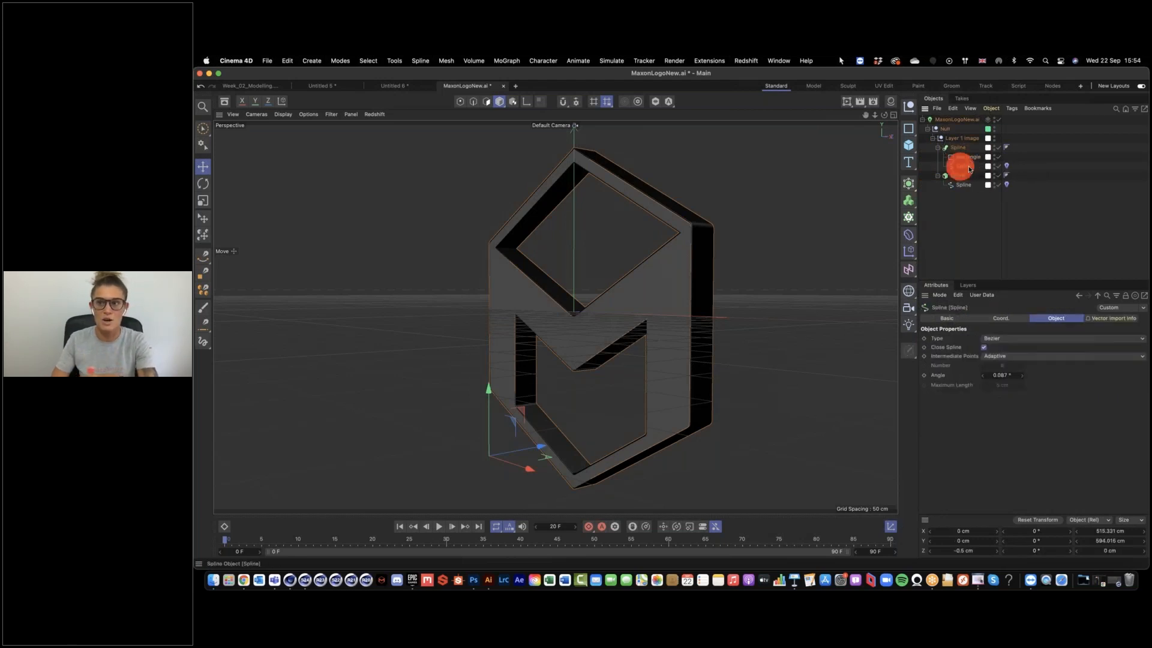
pyautogui.click(968, 157)
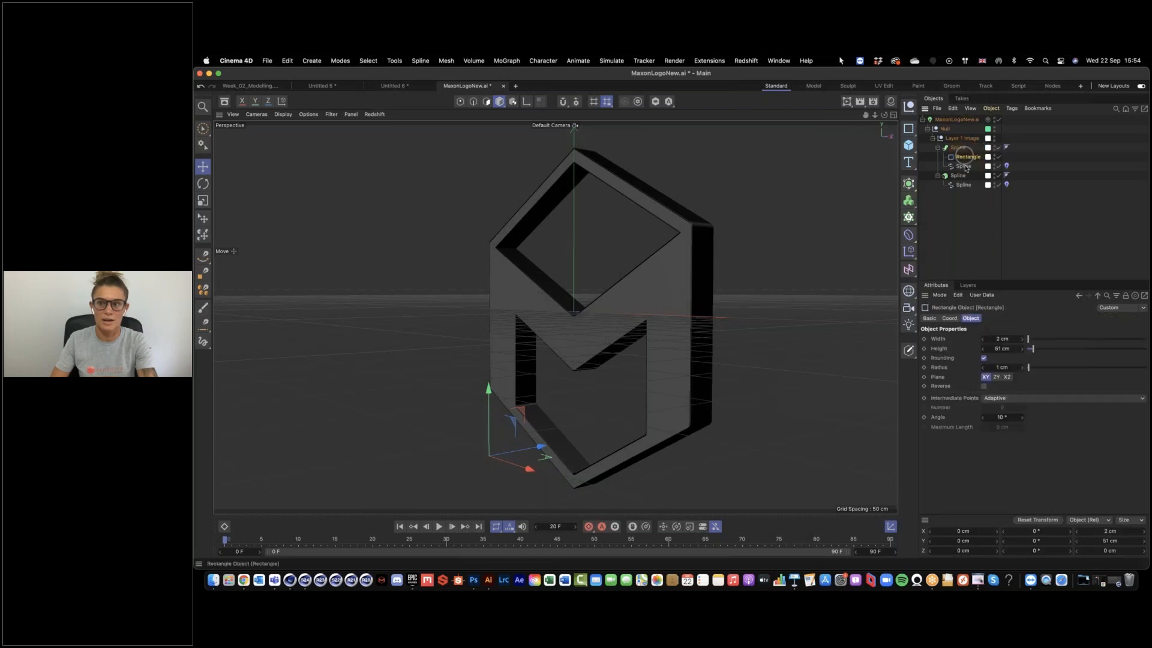
pyautogui.click(960, 175)
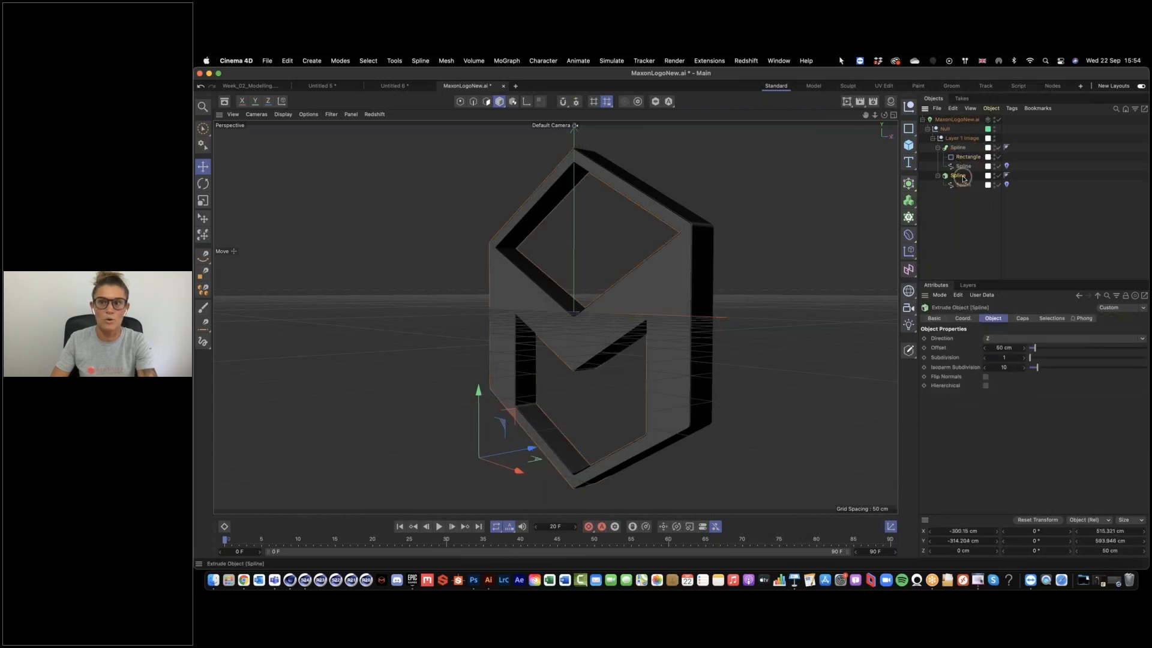
pyautogui.click(963, 185)
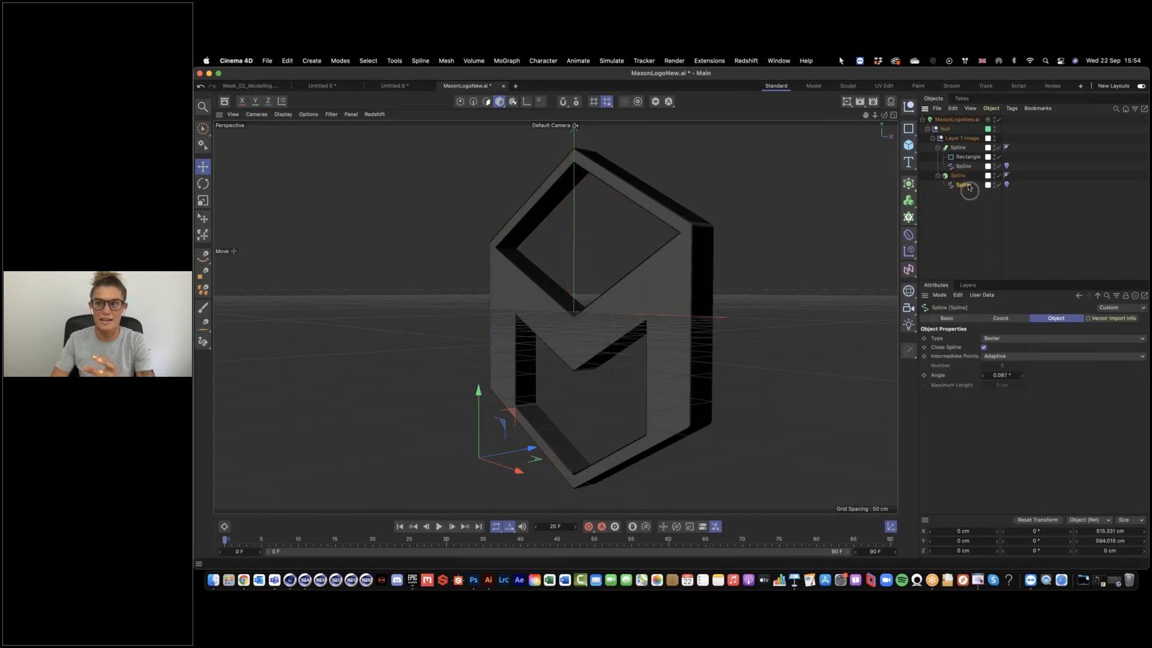
# Step: Switch off the sweep and extrude generators to view the bare logo spline, and switch both back on
pyautogui.moveTo(999, 147); pyautogui.dragTo(999, 176)
pyautogui.click(967, 185)
pyautogui.moveTo(612, 309)
pyautogui.keyDown('alt'); pyautogui.mouseDown()
pyautogui.moveTo(671, 314)
pyautogui.moveTo(620, 314)
pyautogui.moveTo(622, 298)
pyautogui.moveTo(612, 300)
pyautogui.mouseUp(); pyautogui.keyUp('alt')
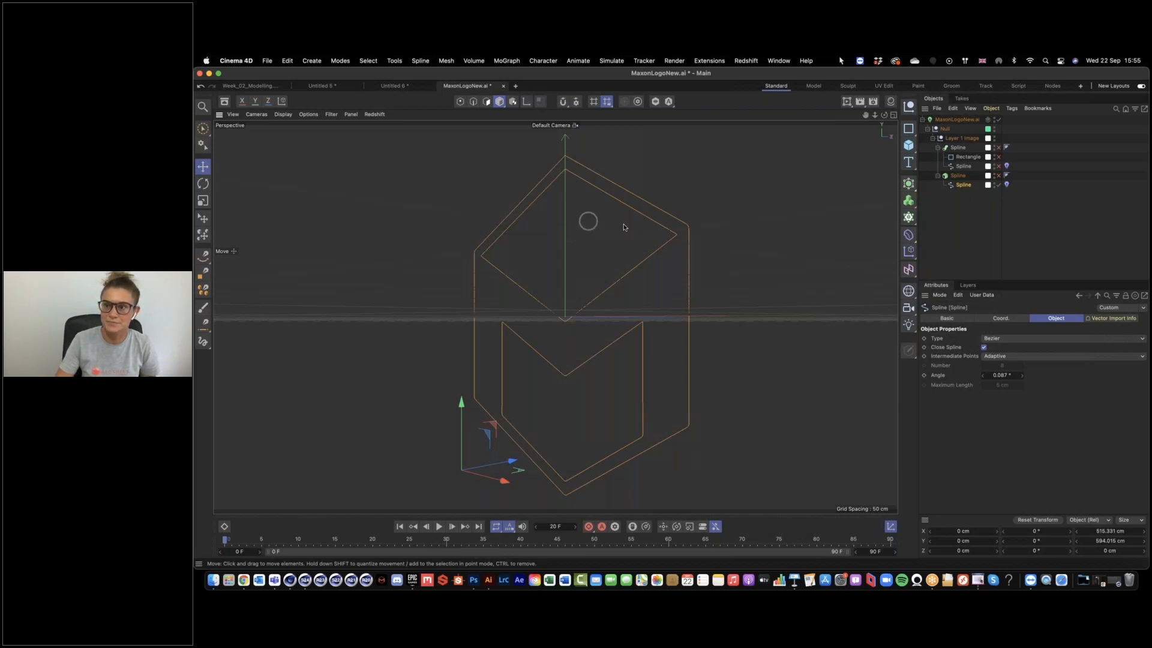
pyautogui.click(999, 176)
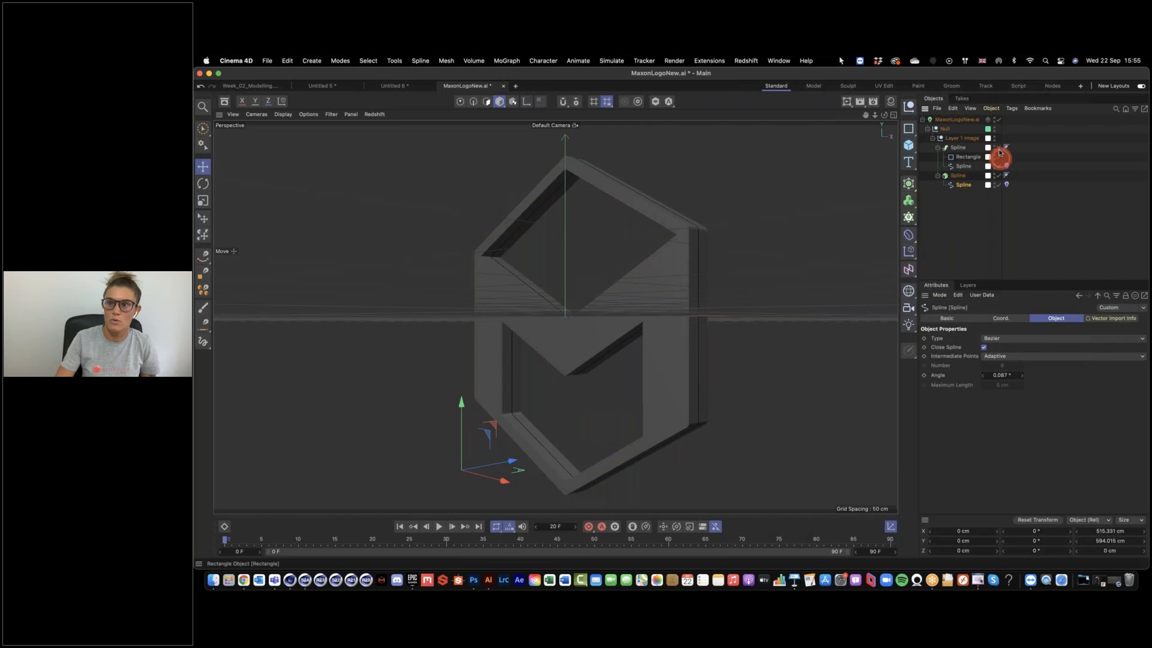
pyautogui.click(998, 148)
pyautogui.keyDown('alt'); pyautogui.moveTo(725, 311); pyautogui.dragTo(702, 309); pyautogui.keyUp('alt')
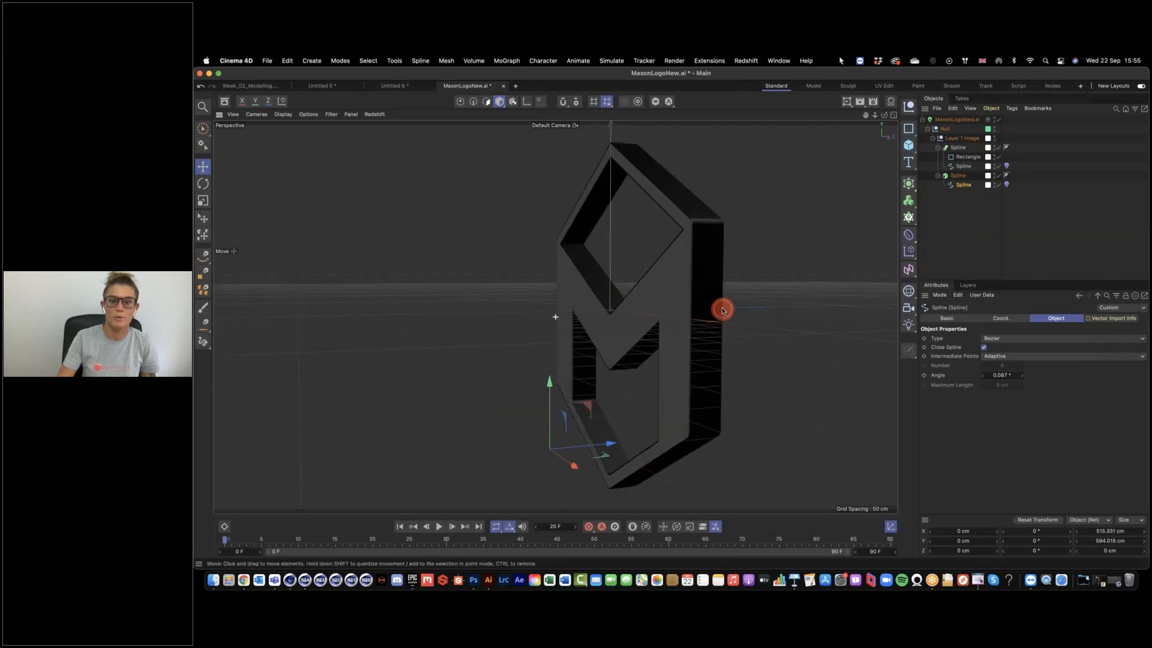
pyautogui.click(948, 120)
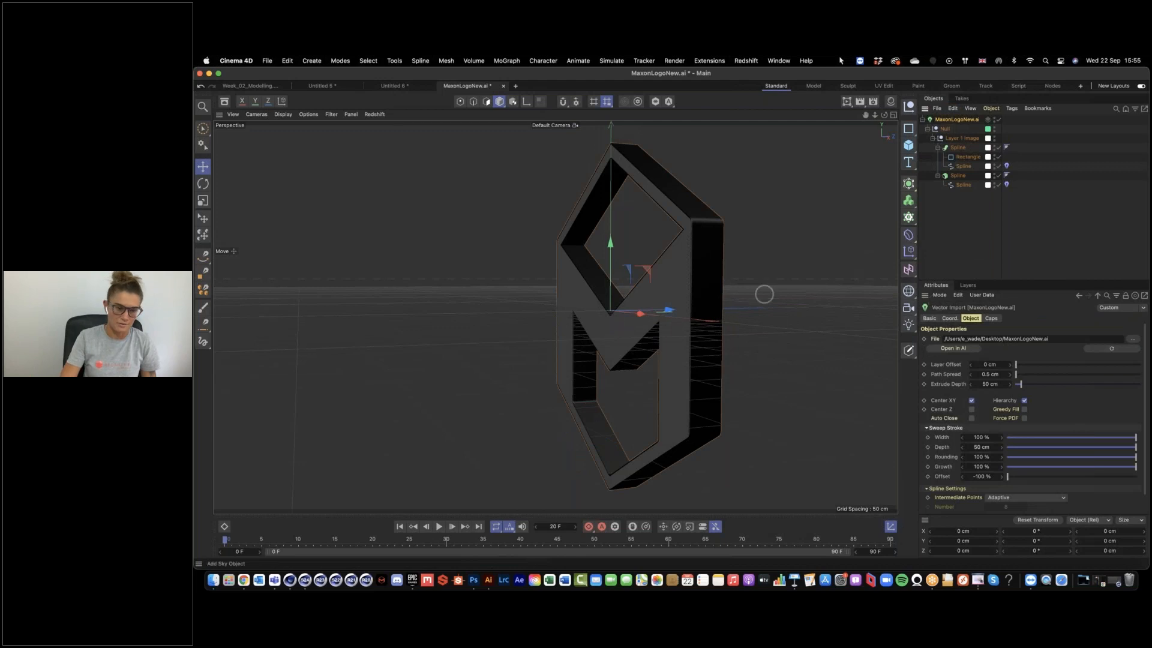
# Step: Switch to Illustrator, select the grey logo group, and set its stroke weight to 0
pyautogui.click(489, 580)
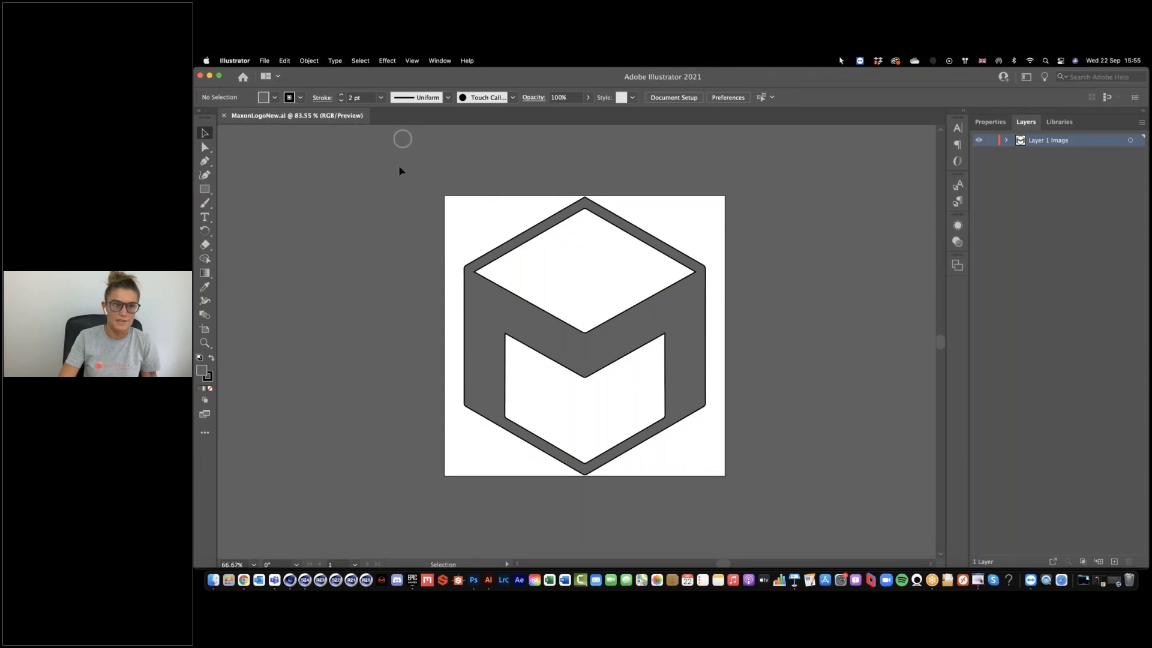
pyautogui.click(341, 100)
pyautogui.click(341, 101)
pyautogui.click(340, 101)
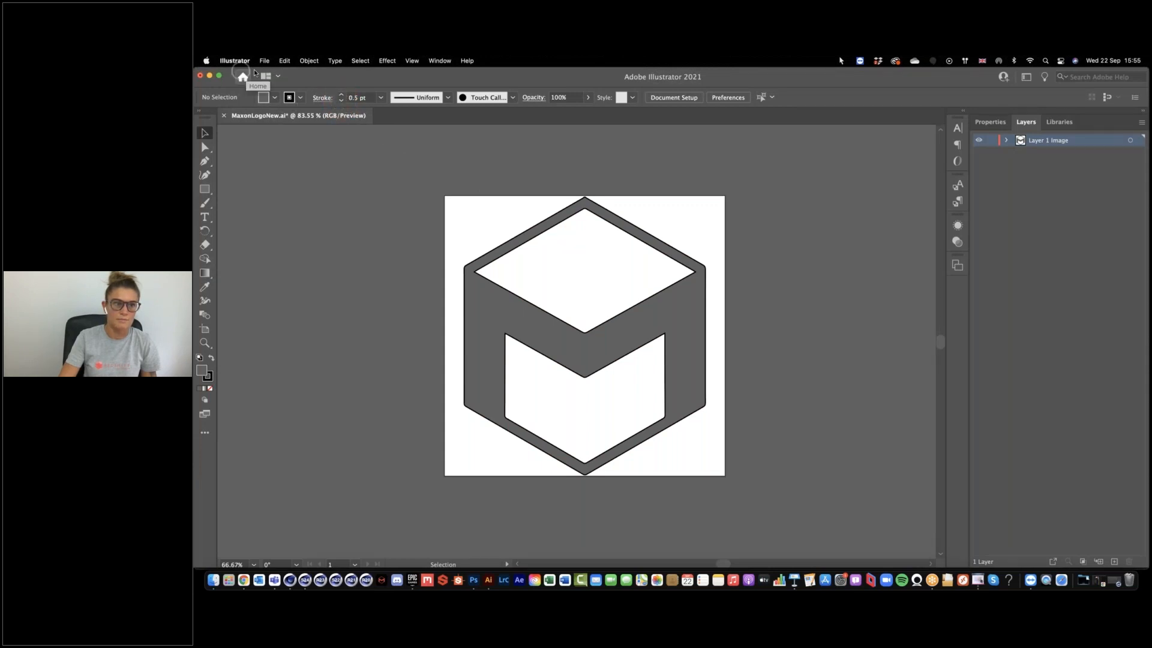
pyautogui.click(362, 97)
pyautogui.write('0')
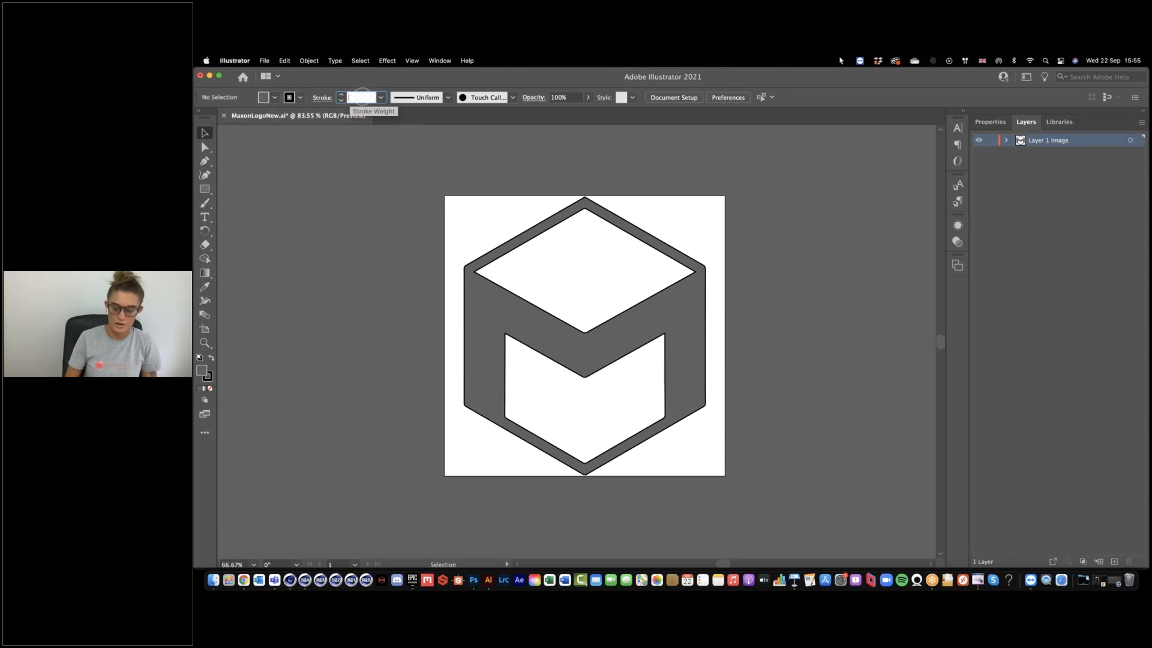
pyautogui.press('Return')
pyautogui.click(483, 279)
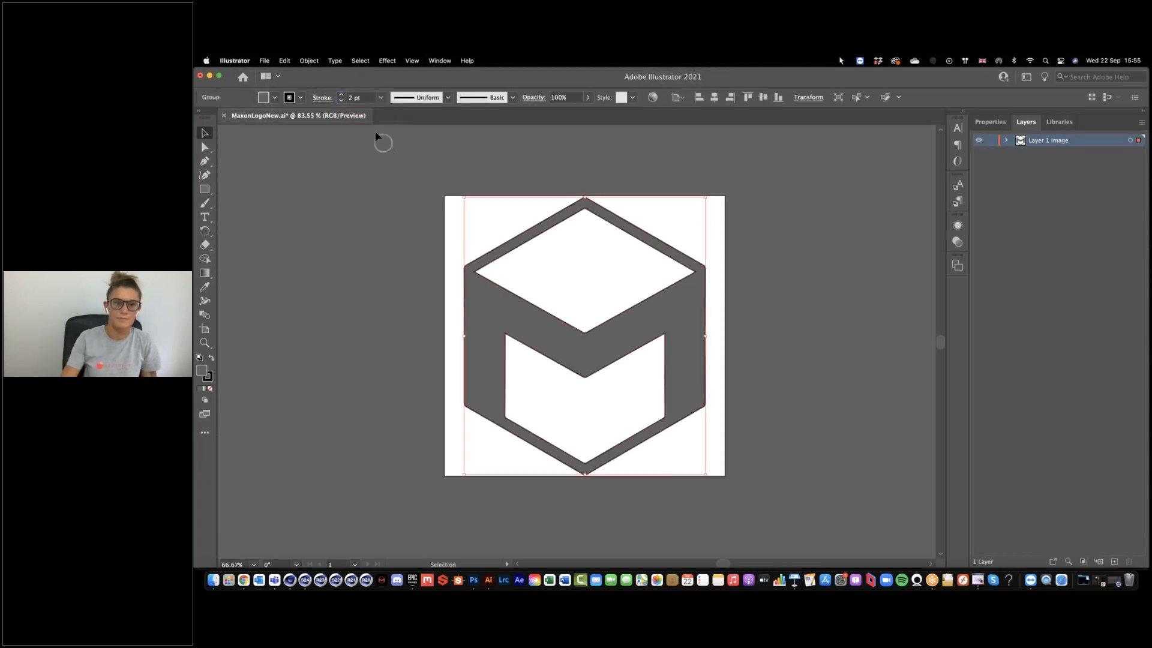
pyautogui.moveTo(362, 97); pyautogui.dragTo(338, 97)
pyautogui.write('0')
pyautogui.press('Return')
pyautogui.click(761, 243)
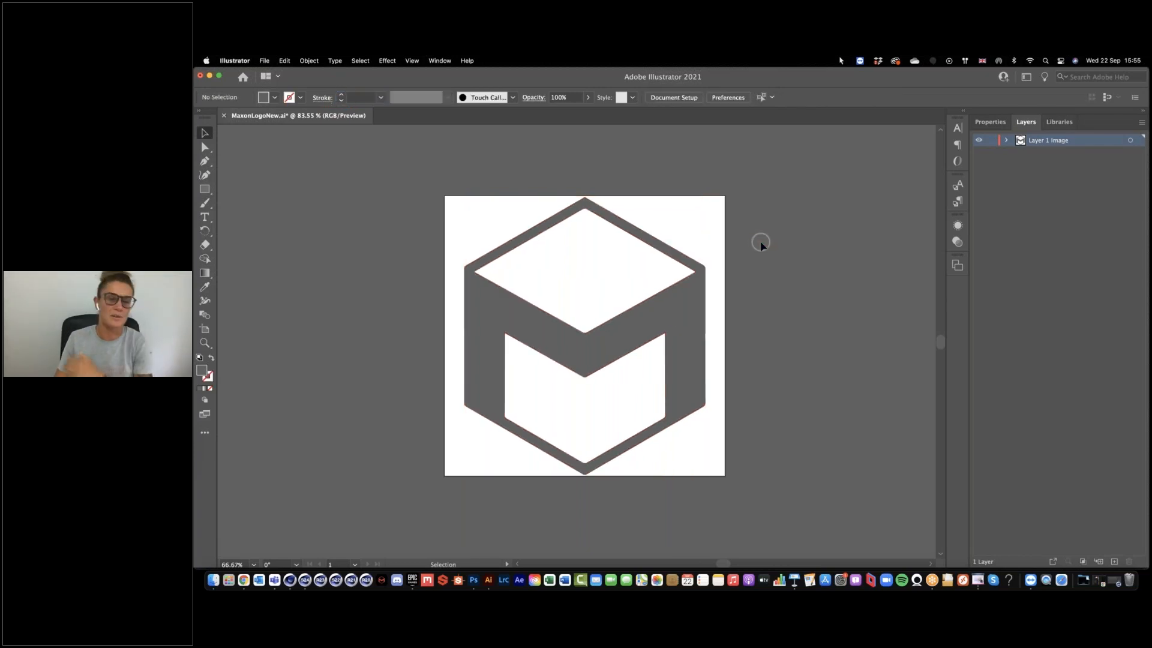
# Step: Save the strokeless logo in MaxonLogoNew.ai
pyautogui.click(676, 311)
pyautogui.click(264, 61)
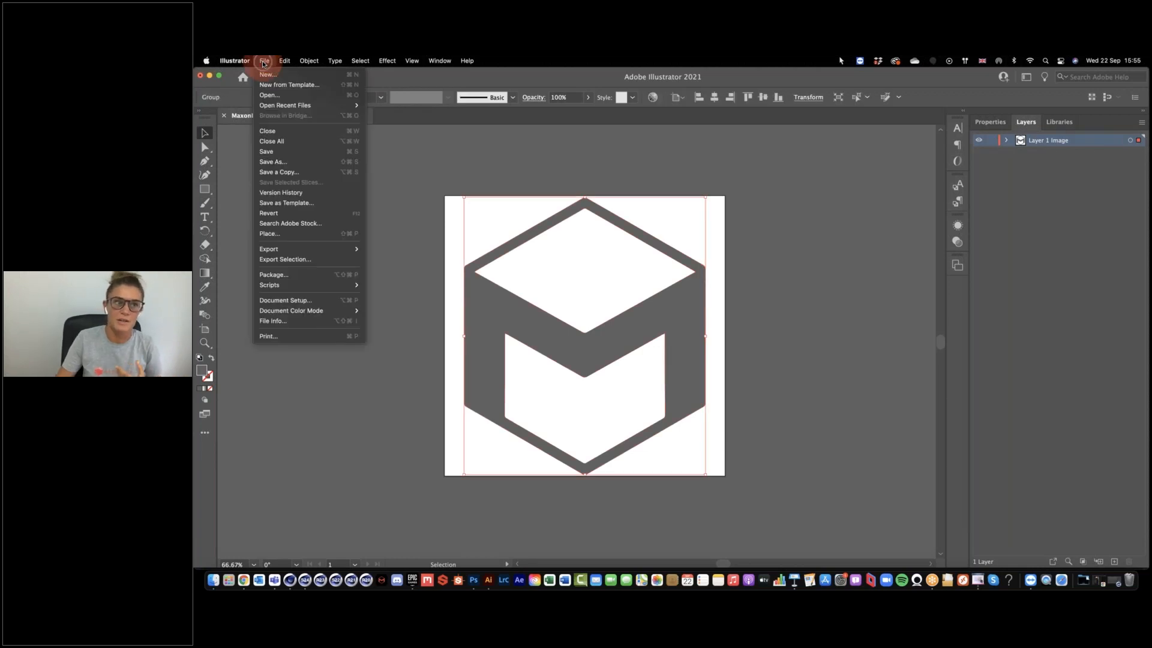
pyautogui.click(285, 153)
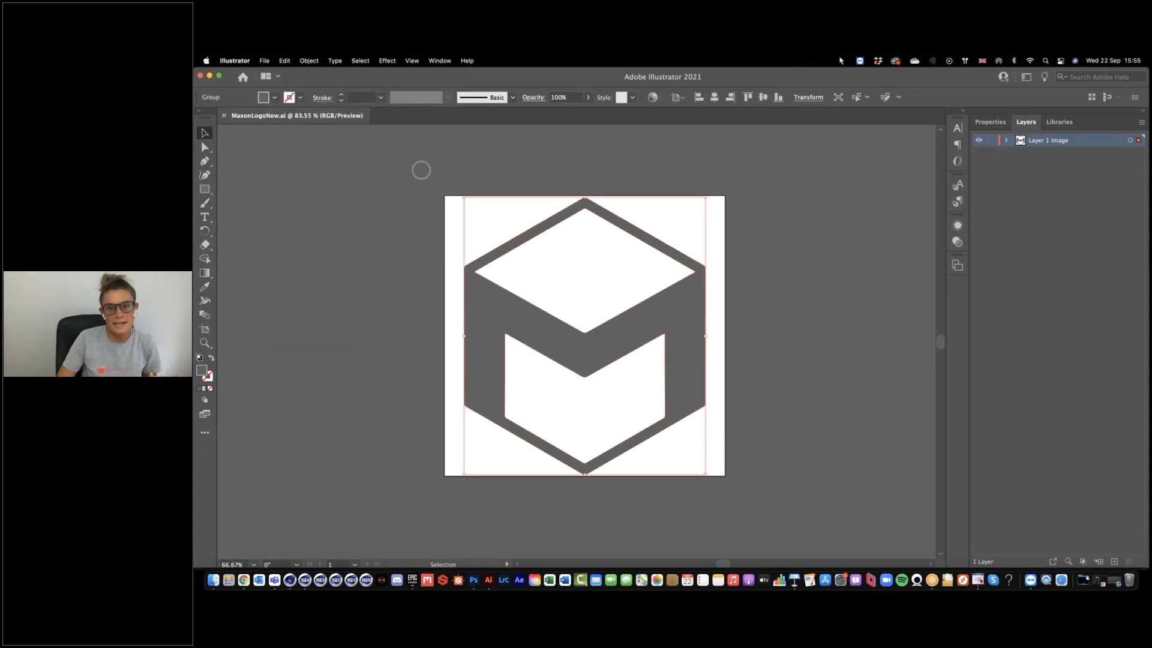
# Step: Save the logo to the Desktop as MaxonLogoAi8.ai in the Illustrator 8 version, accepting the older format
pyautogui.click(265, 60)
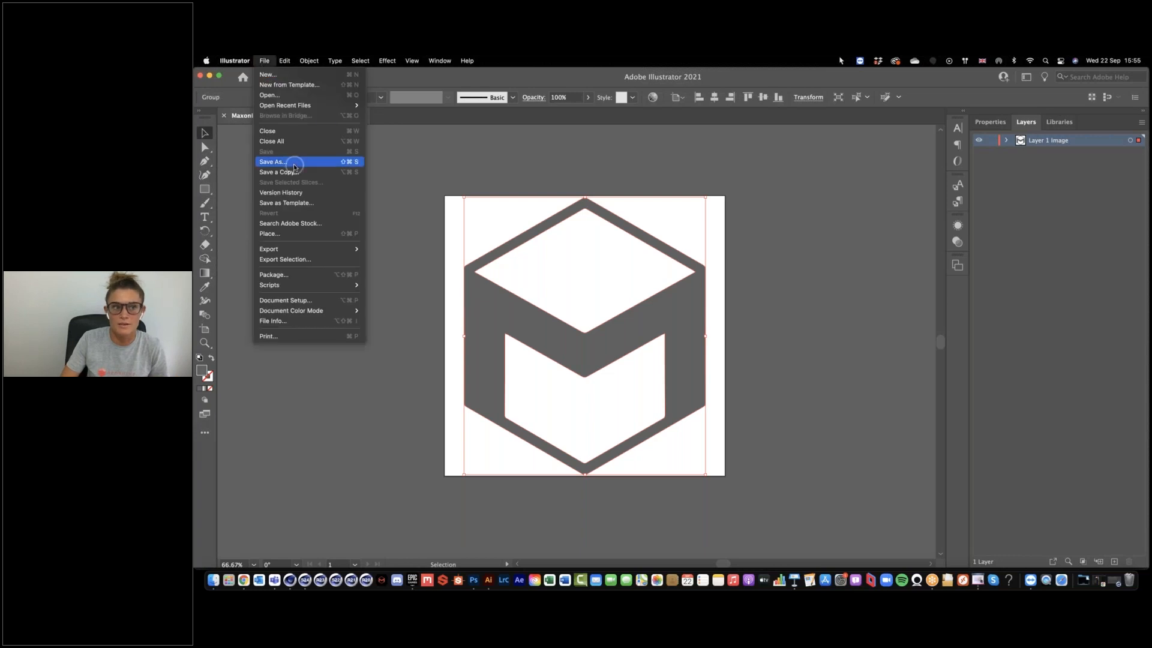
pyautogui.click(295, 163)
pyautogui.click(698, 164)
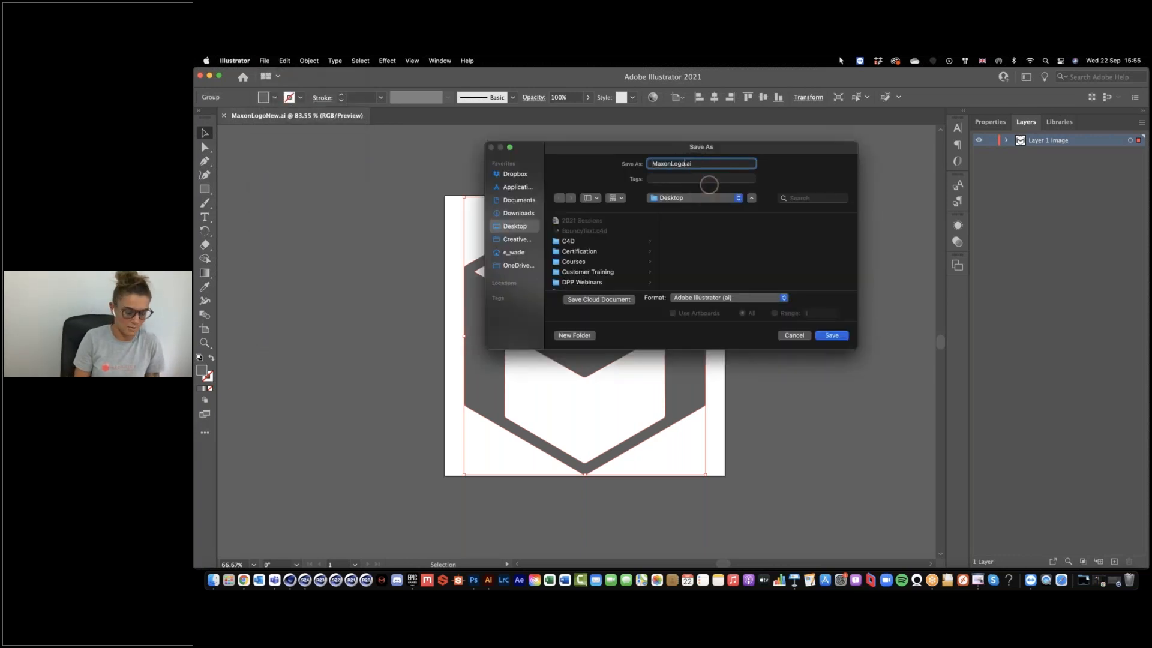
pyautogui.click(832, 335)
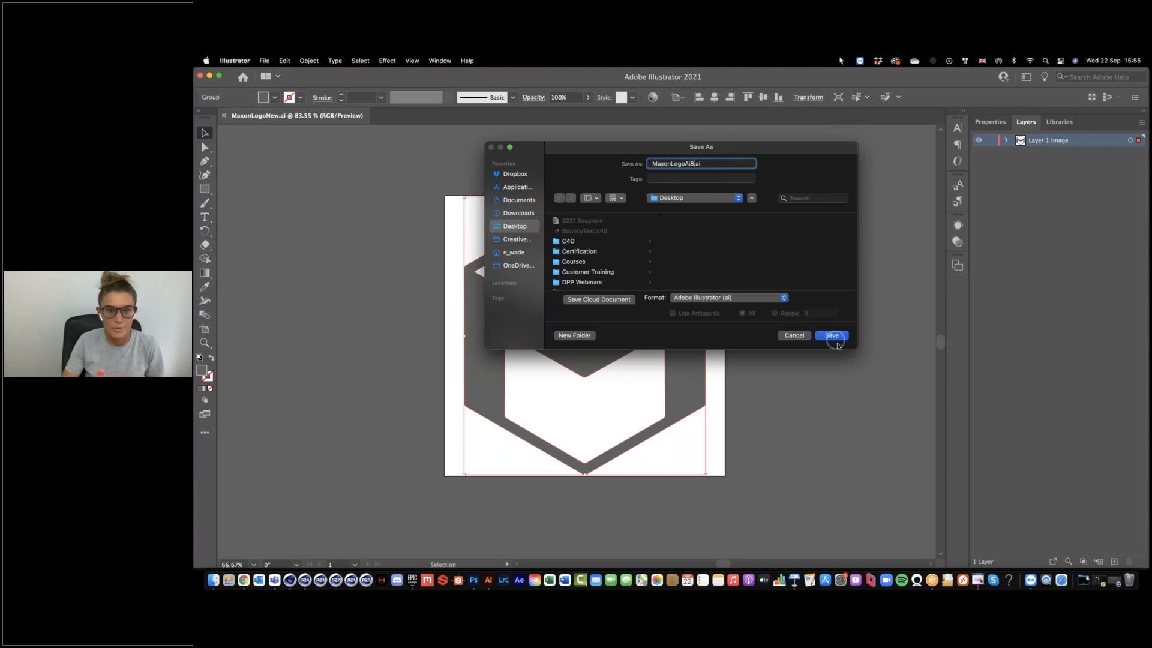
pyautogui.click(612, 222)
pyautogui.click(585, 375)
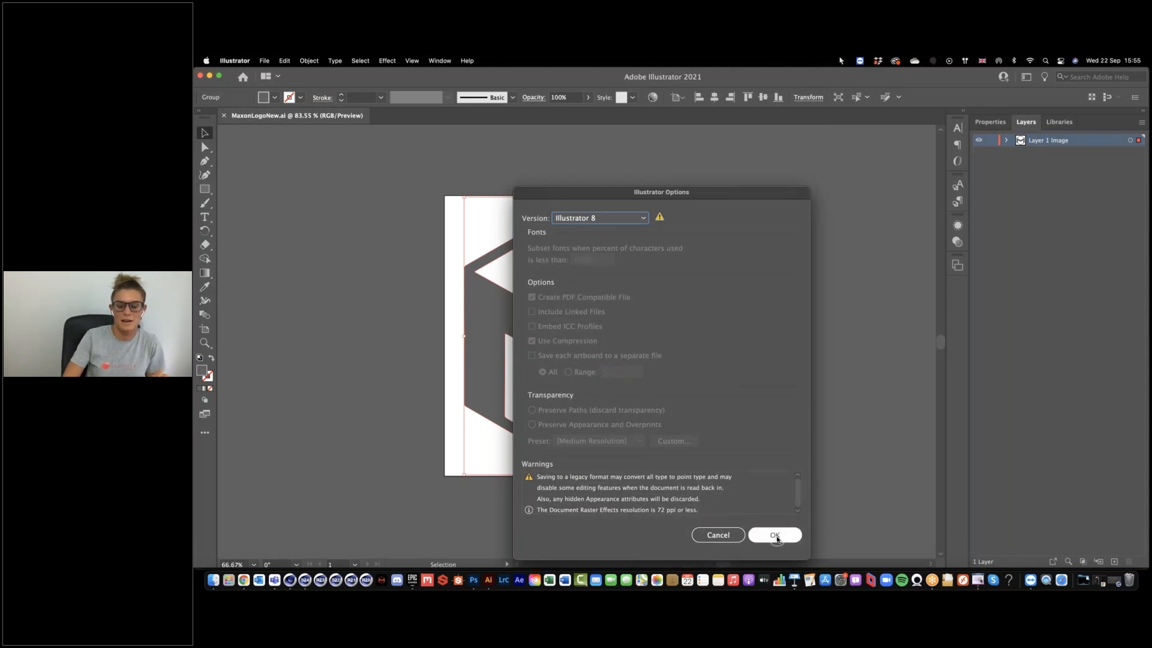
pyautogui.click(776, 536)
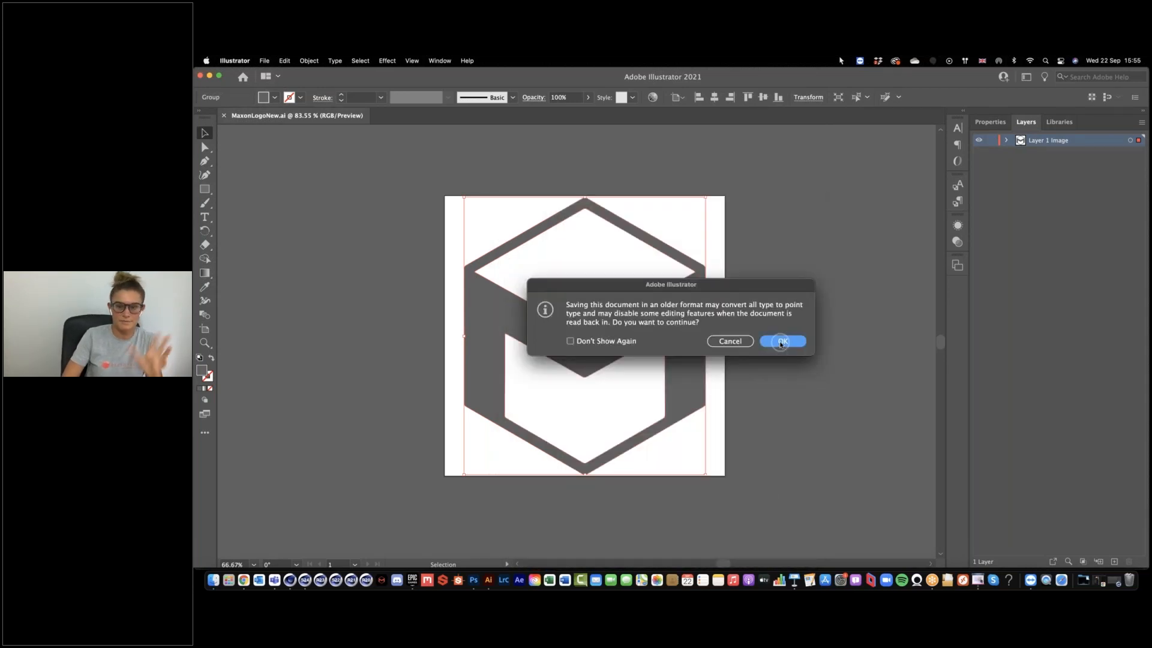
pyautogui.click(782, 341)
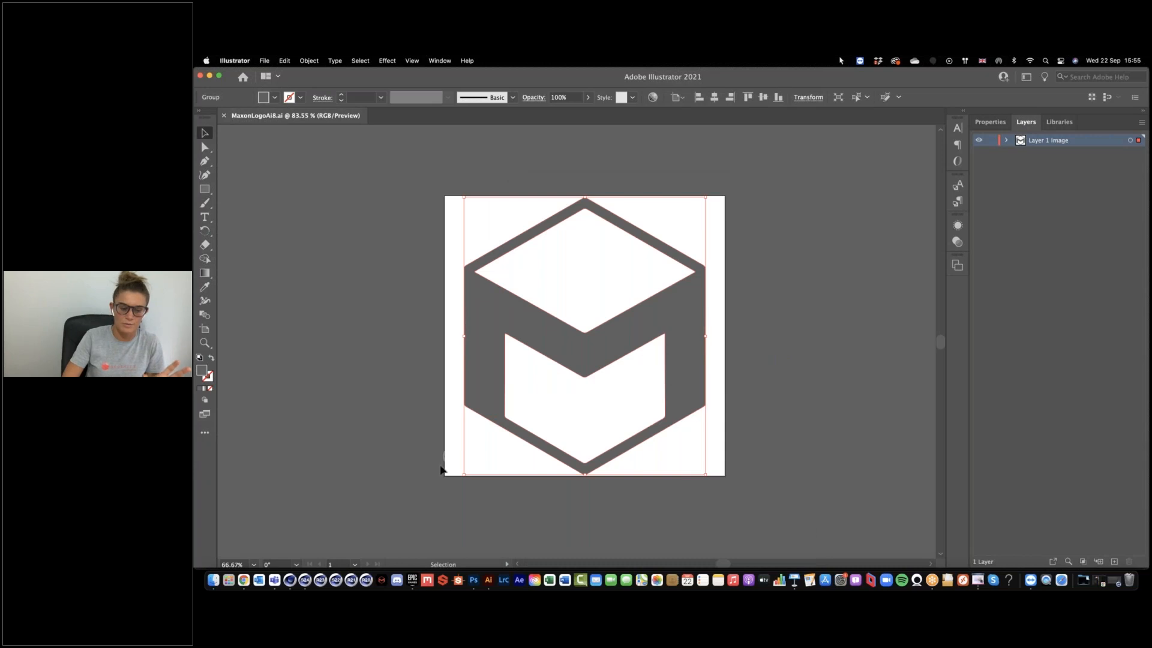
# Step: Switch to the older Cinema 4D version and import MaxonLogoAi8.ai from the Finder in centimetres with Connect Splines enabled
pyautogui.click(306, 582)
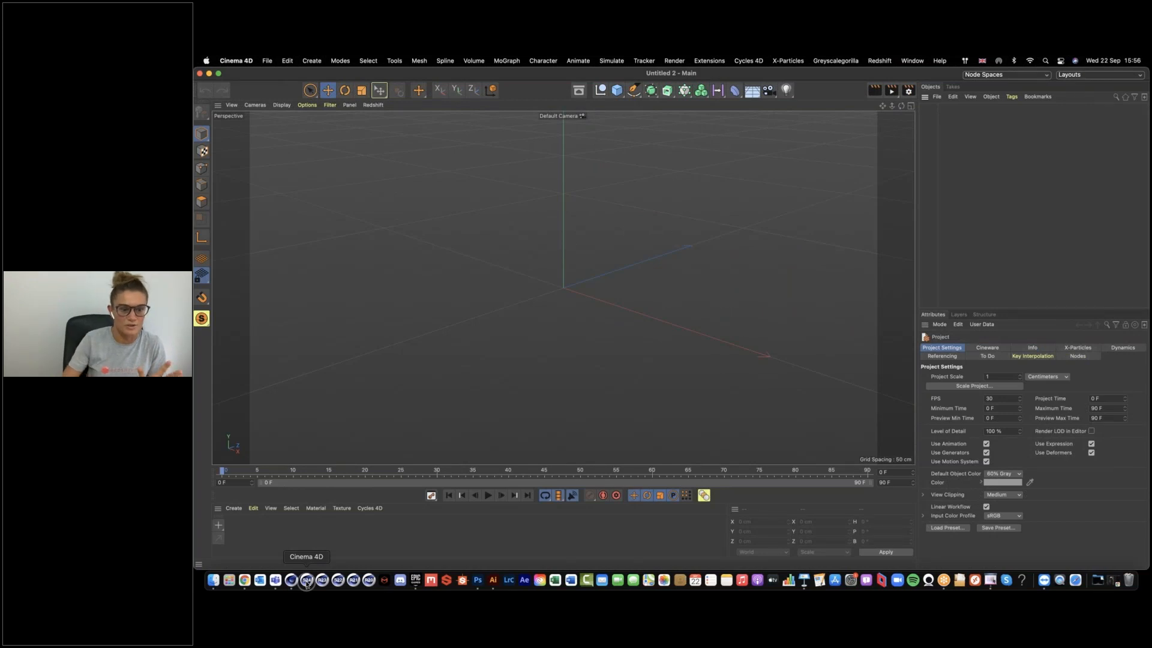
pyautogui.click(213, 580)
pyautogui.moveTo(740, 198); pyautogui.dragTo(459, 201)
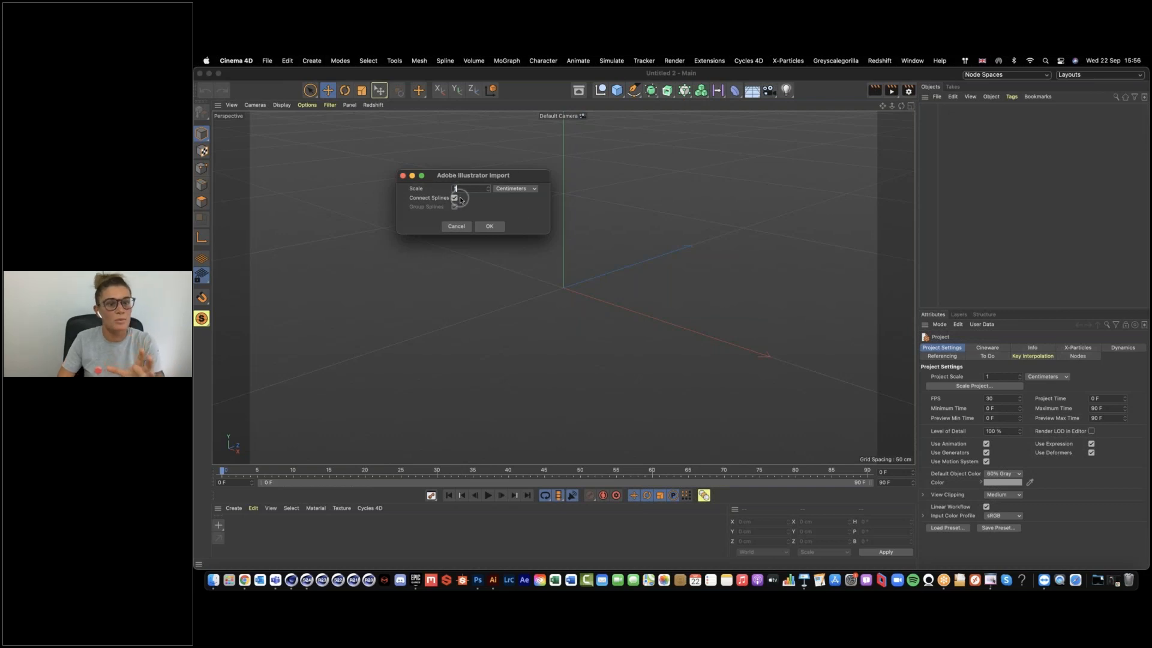
pyautogui.click(491, 226)
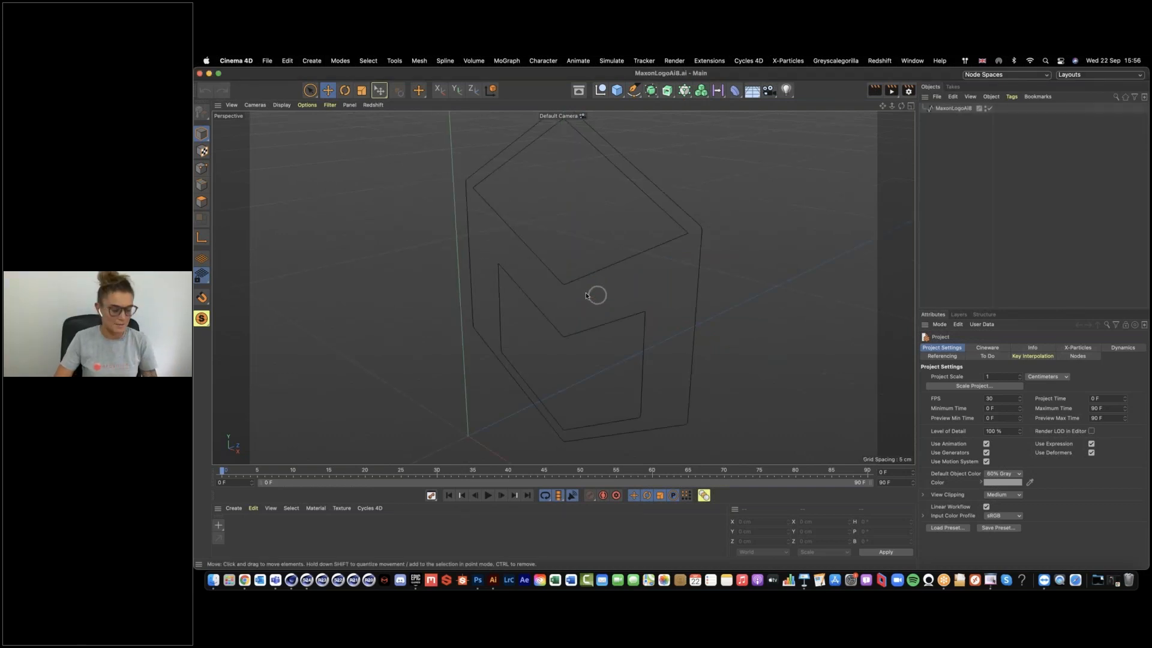
# Step: Centre the imported logo spline at the origin by setting its X and Y positions to 0
pyautogui.click(588, 285)
pyautogui.keyDown('alt'); pyautogui.moveTo(790, 263); pyautogui.dragTo(754, 265); pyautogui.keyUp('alt')
pyautogui.click(953, 108)
pyautogui.press('h')
pyautogui.keyDown('alt'); pyautogui.moveTo(561, 294); pyautogui.dragTo(612, 300); pyautogui.keyUp('alt')
pyautogui.click(757, 522)
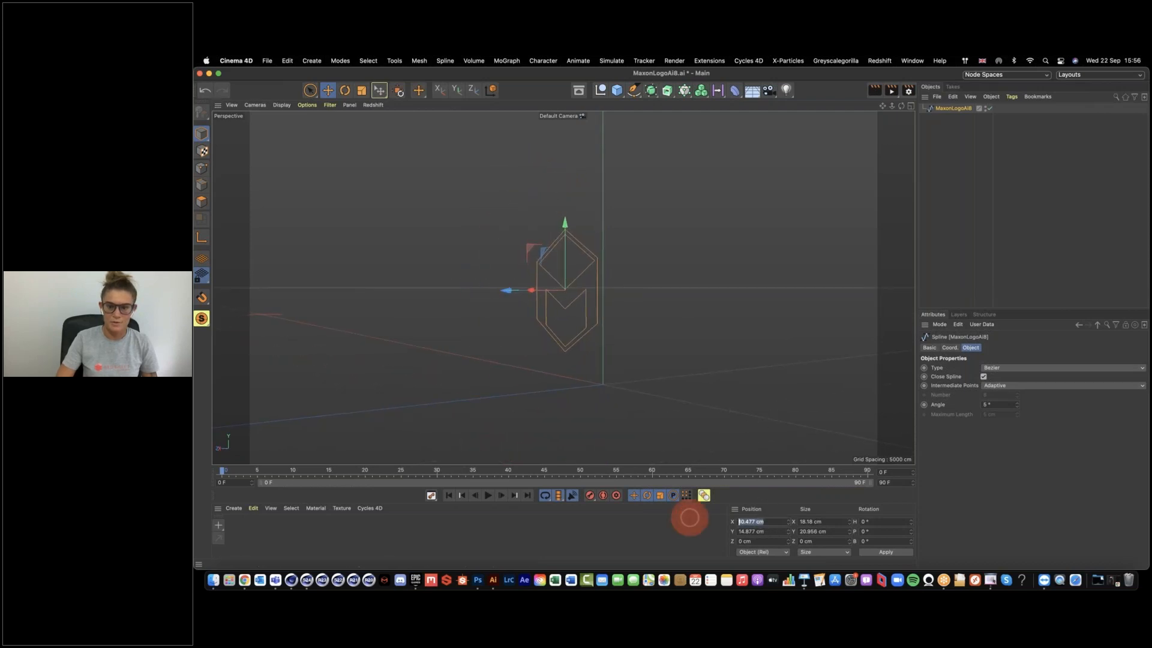
pyautogui.write('0')
pyautogui.press('Return')
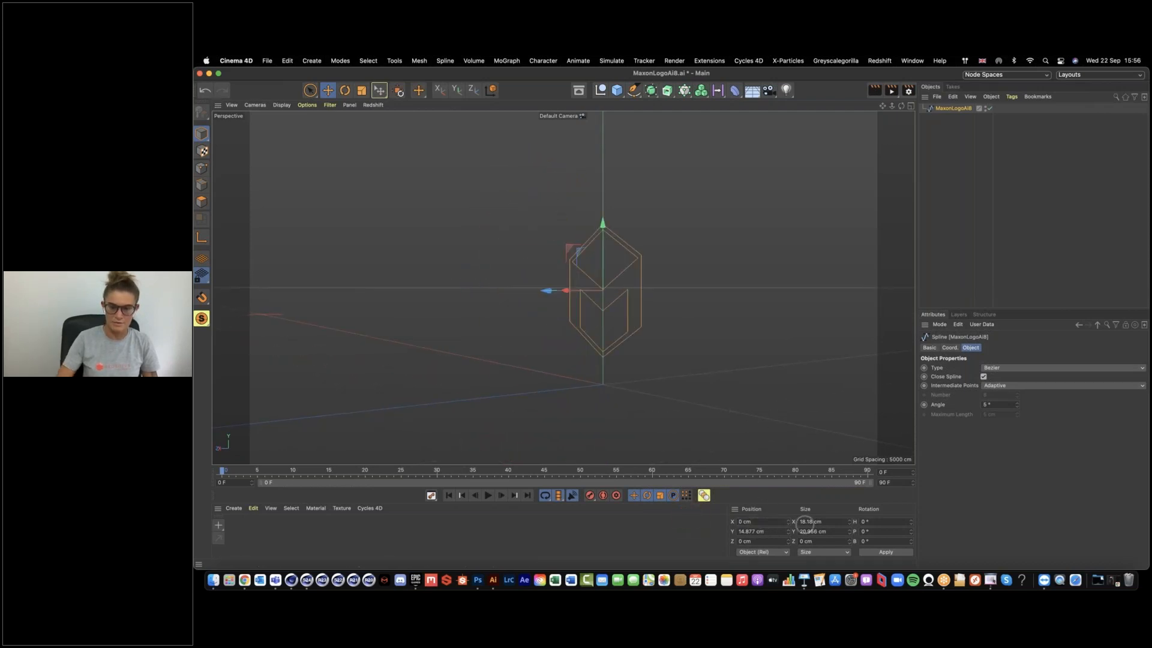
pyautogui.click(727, 530)
pyautogui.write('0')
pyautogui.press('Return')
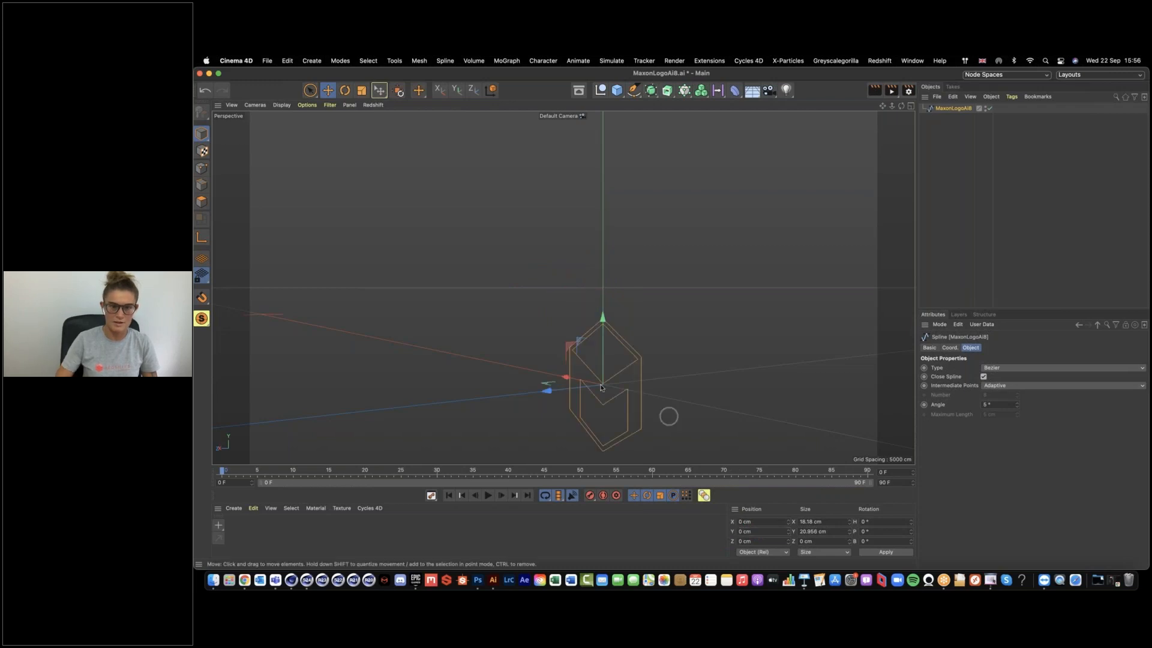
# Step: Scale the logo spline up uniformly to about 111 cm wide and 128 cm high, and frame it
pyautogui.press('t')
pyautogui.moveTo(485, 335); pyautogui.dragTo(825, 274)
pyautogui.moveTo(417, 284); pyautogui.dragTo(717, 269)
pyautogui.press('e')
pyautogui.press('s')
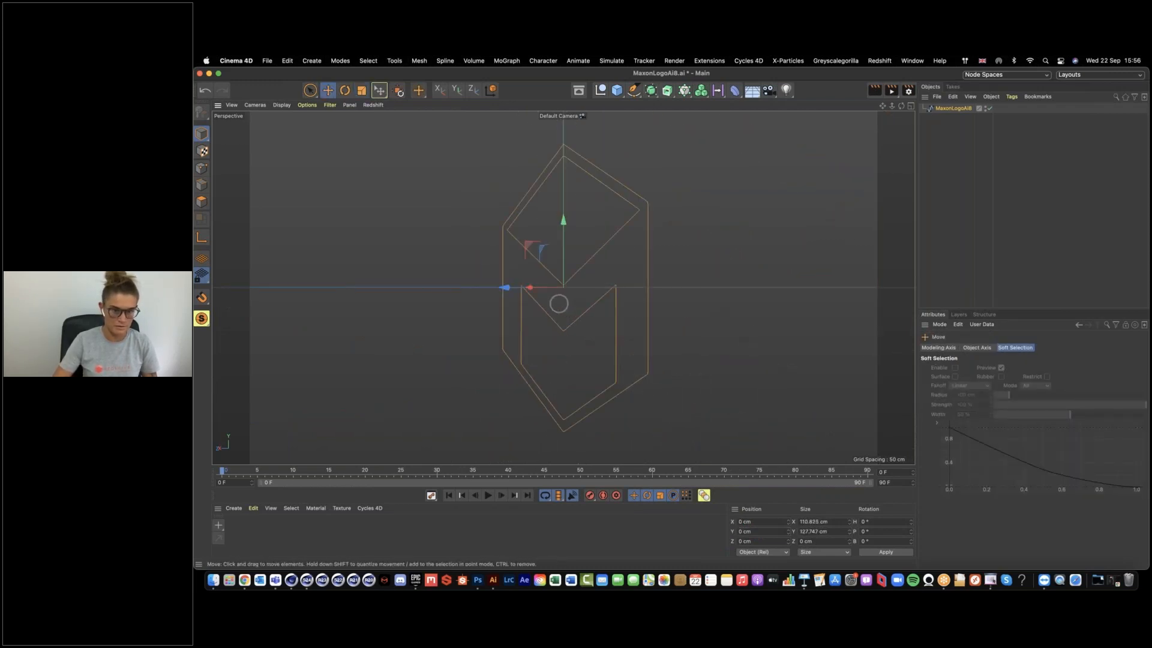
pyautogui.keyDown('alt'); pyautogui.moveTo(555, 301); pyautogui.dragTo(621, 303); pyautogui.keyUp('alt')
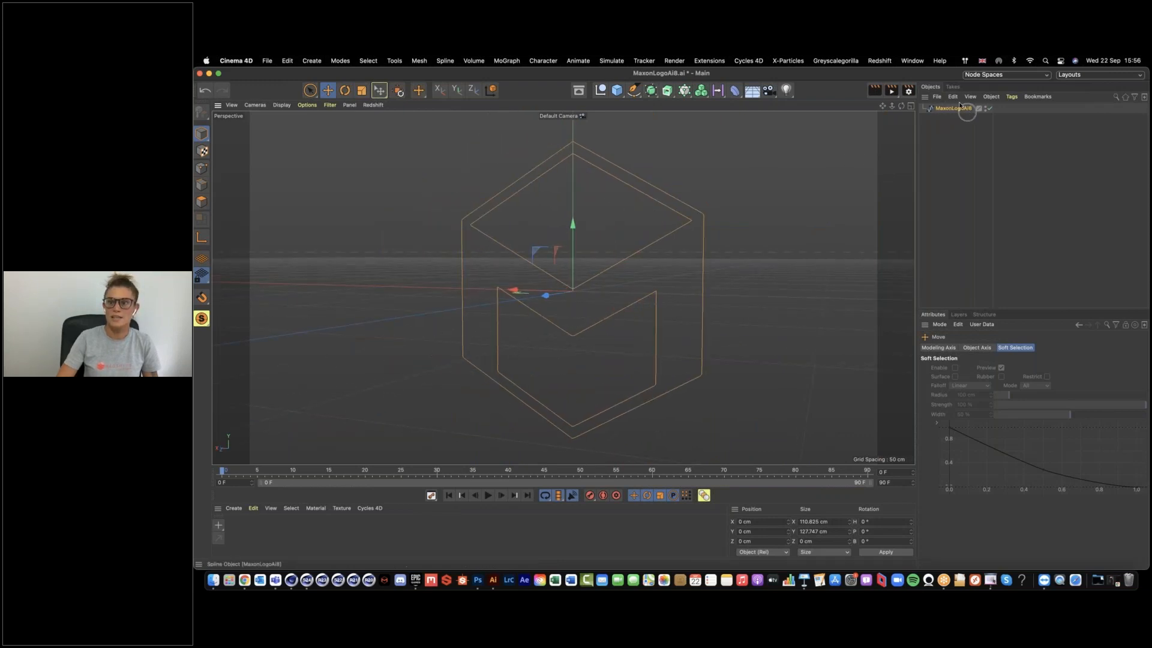
# Step: Place the logo spline inside an Extrude generator and set the extrusion offset to 17 cm
pyautogui.moveTo(667, 90); pyautogui.dragTo(700, 103)
pyautogui.moveTo(953, 118); pyautogui.dragTo(947, 109)
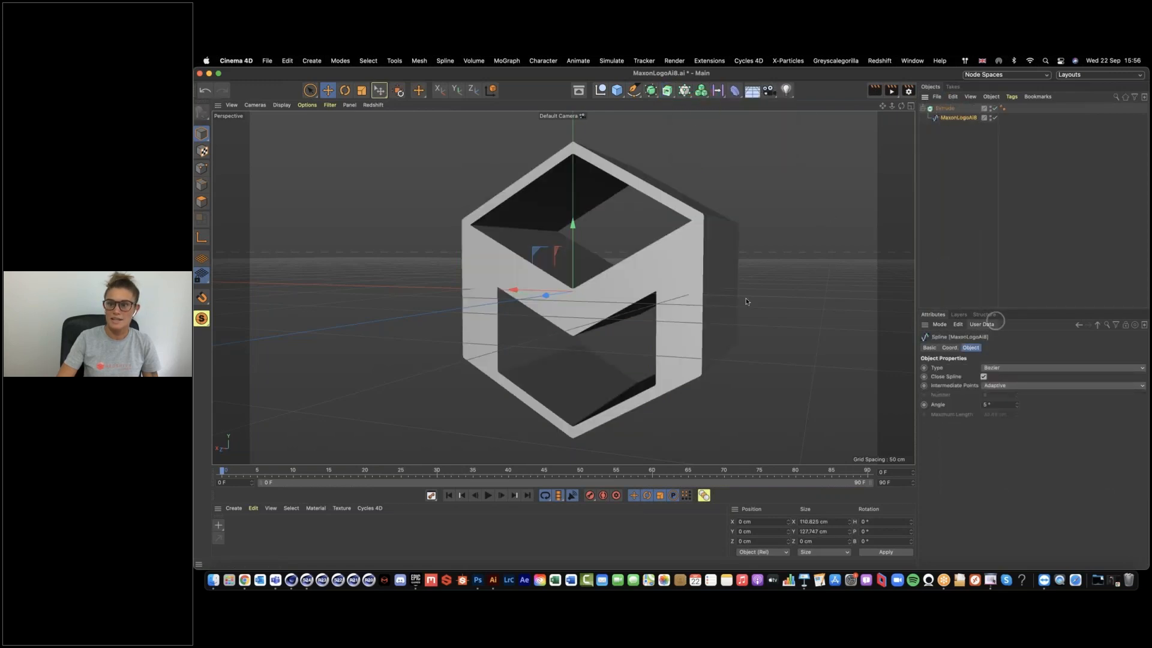
pyautogui.keyDown('alt'); pyautogui.moveTo(676, 297); pyautogui.dragTo(623, 318); pyautogui.keyUp('alt')
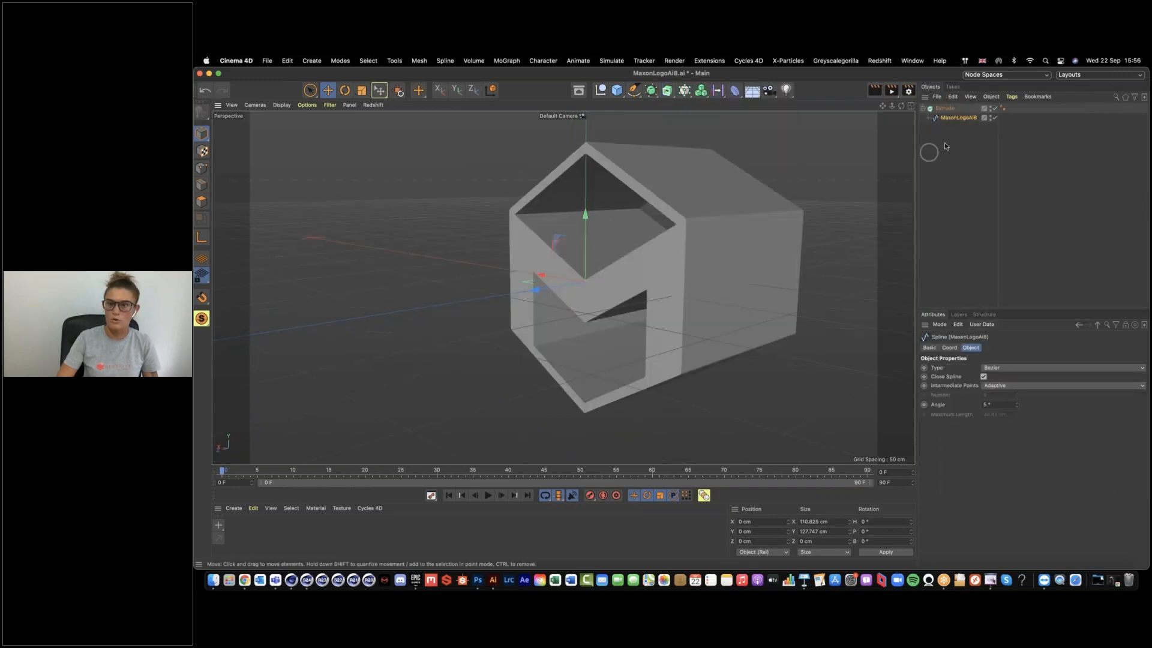
pyautogui.click(944, 109)
pyautogui.moveTo(1032, 377); pyautogui.dragTo(1022, 377)
pyautogui.moveTo(672, 294)
pyautogui.keyDown('alt'); pyautogui.mouseDown()
pyautogui.moveTo(782, 267)
pyautogui.moveTo(646, 290)
pyautogui.moveTo(660, 306)
pyautogui.mouseUp(); pyautogui.keyUp('alt')
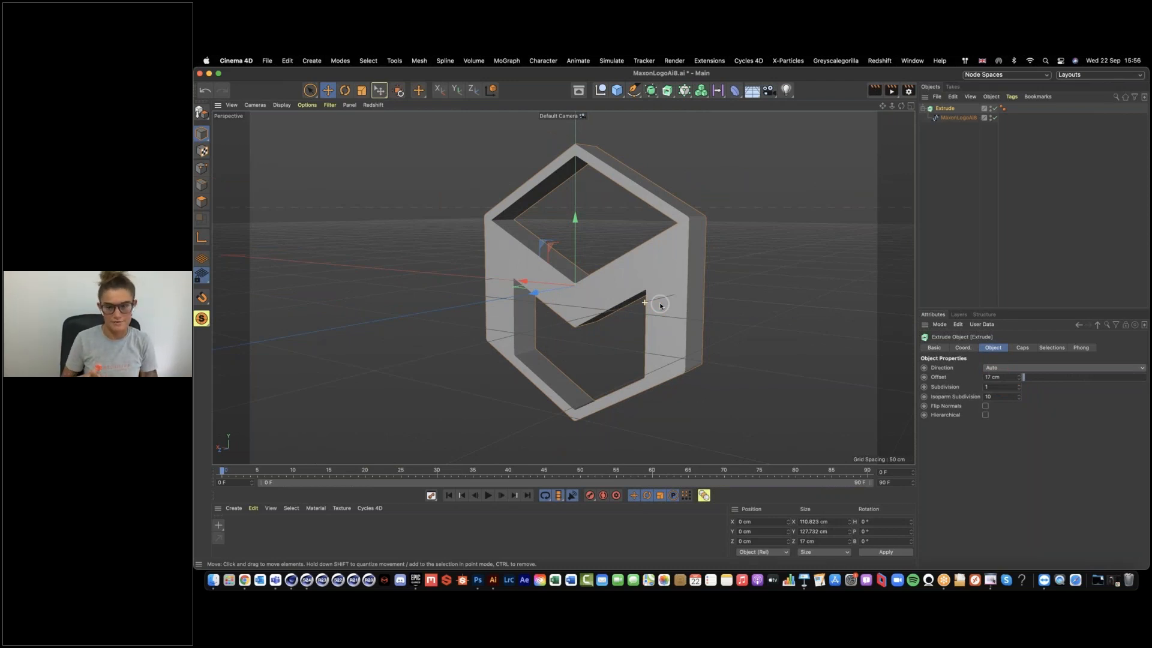
# Step: Switch to the newer Cinema 4D version, orbit the live-linked logo, and collapse the MaxonLogoNew.ai hierarchy
pyautogui.click(291, 580)
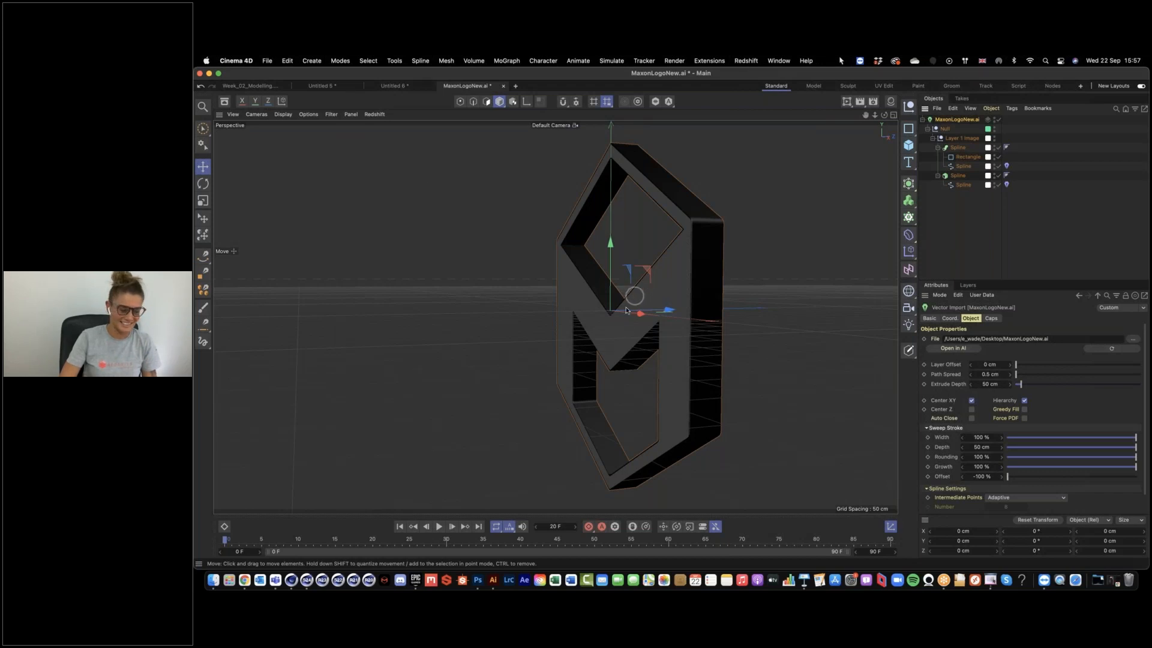
pyautogui.moveTo(663, 311)
pyautogui.keyDown('alt'); pyautogui.mouseDown()
pyautogui.moveTo(694, 306)
pyautogui.moveTo(653, 302)
pyautogui.mouseUp(); pyautogui.keyUp('alt')
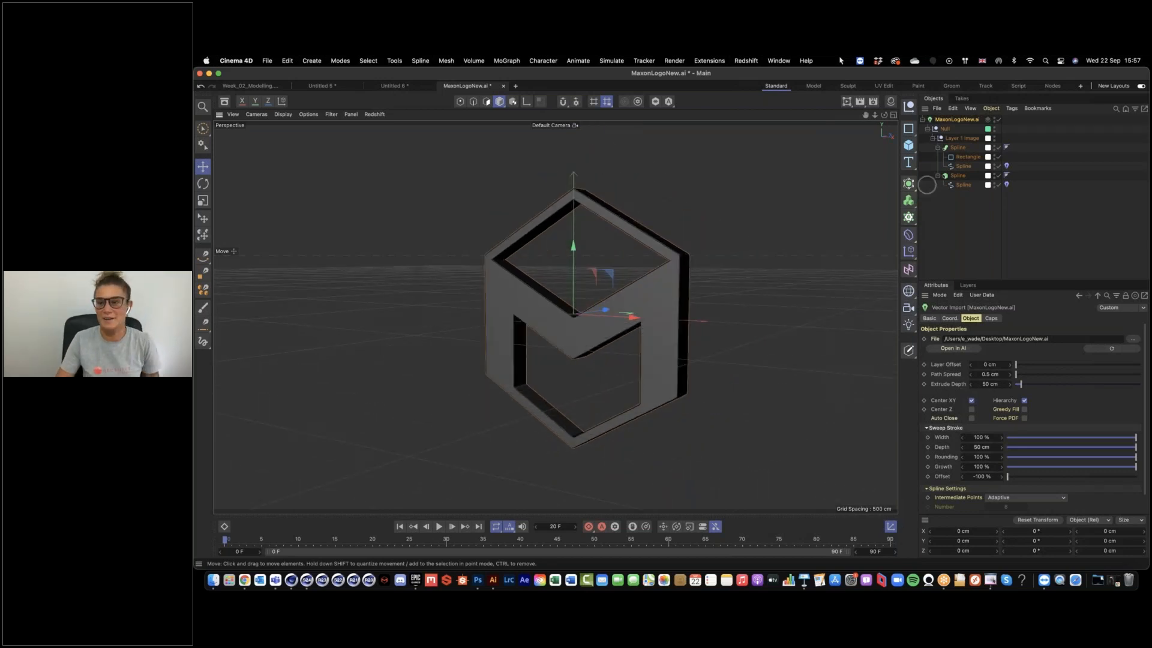
pyautogui.click(923, 120)
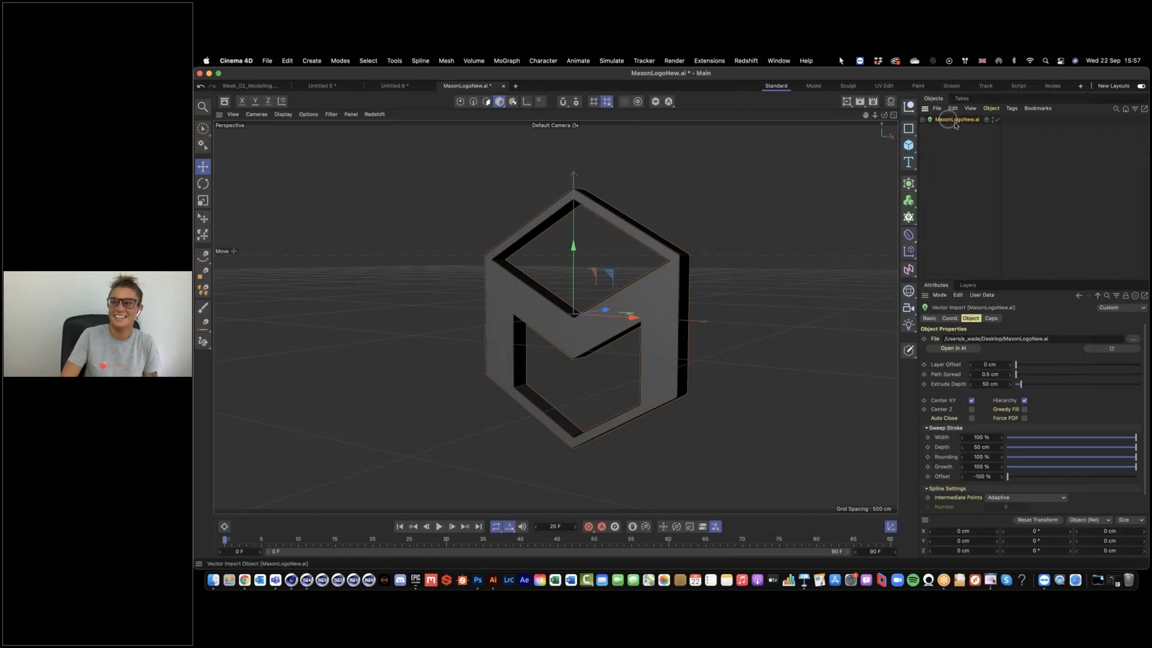
# Step: Bring up the Week_02_Modelling project and view the complete shelf unit with its display objects in perspective
pyautogui.click(250, 87)
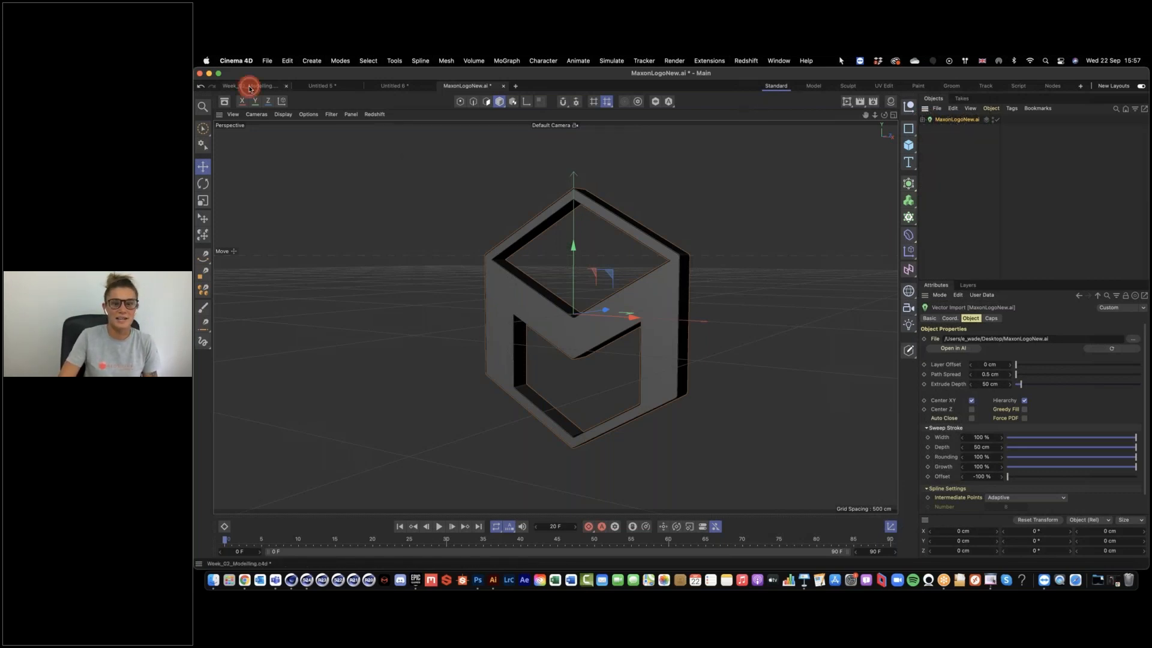
pyautogui.scroll(10, 303, 242)
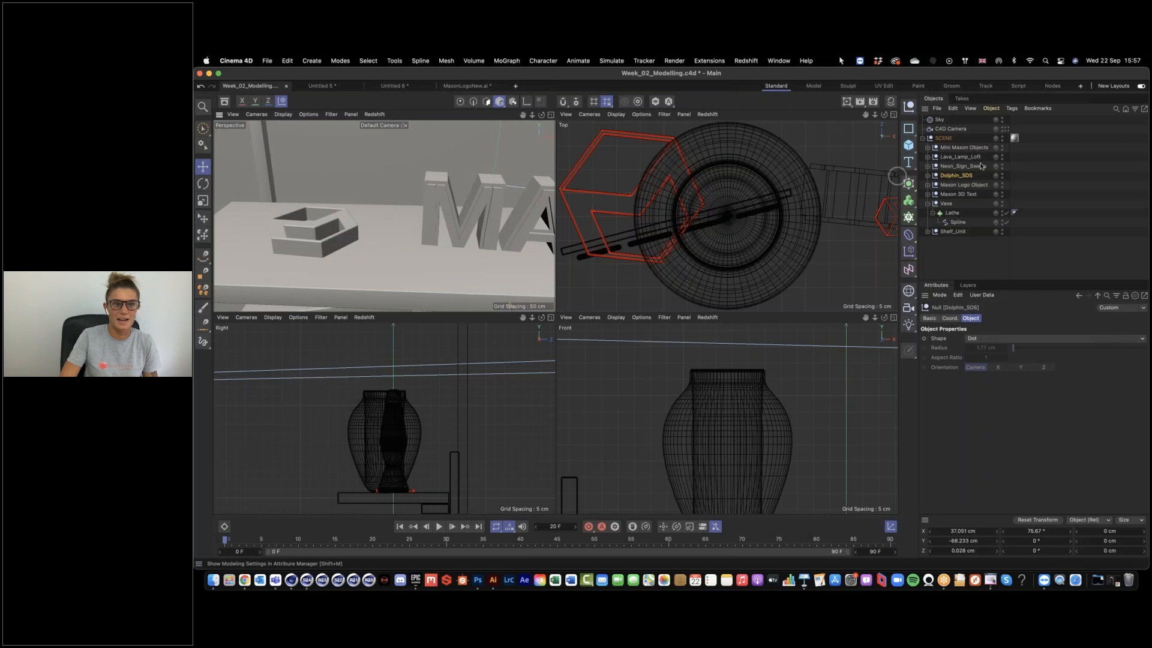
pyautogui.click(465, 85)
pyautogui.click(257, 87)
pyautogui.scroll(-8, 386, 227)
pyautogui.keyDown('alt'); pyautogui.moveTo(414, 225); pyautogui.dragTo(380, 225); pyautogui.keyUp('alt')
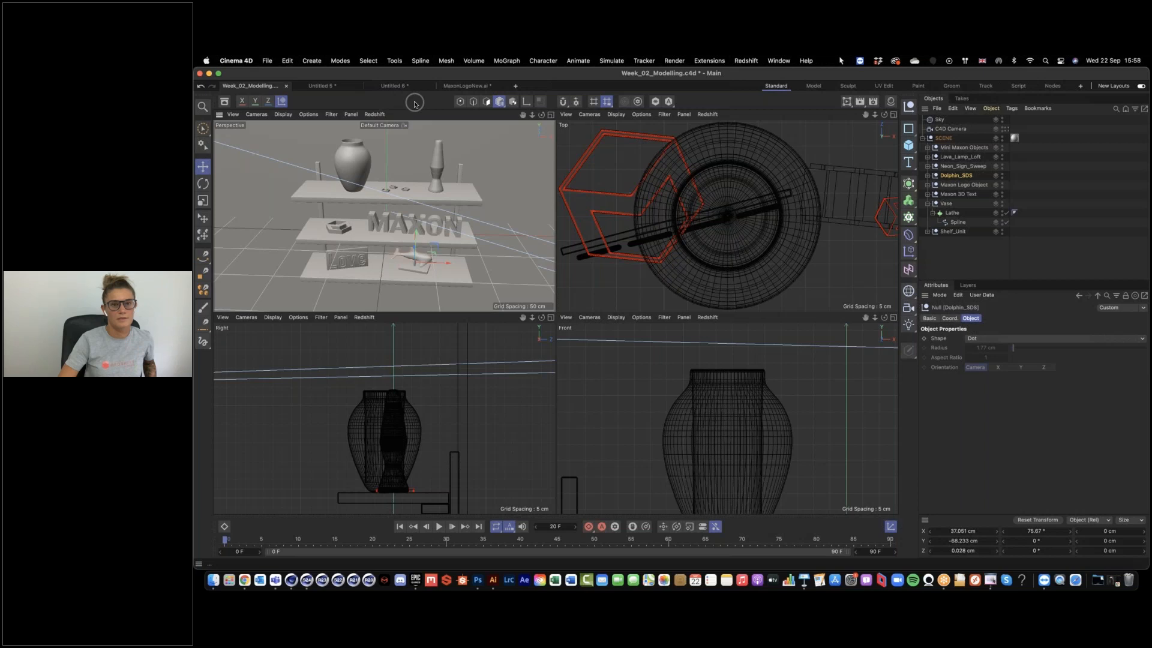
# Step: Review the other open projects, playing the inflated CBS text simulation, and return to the MaxonLogoNew.ai document
pyautogui.click(460, 87)
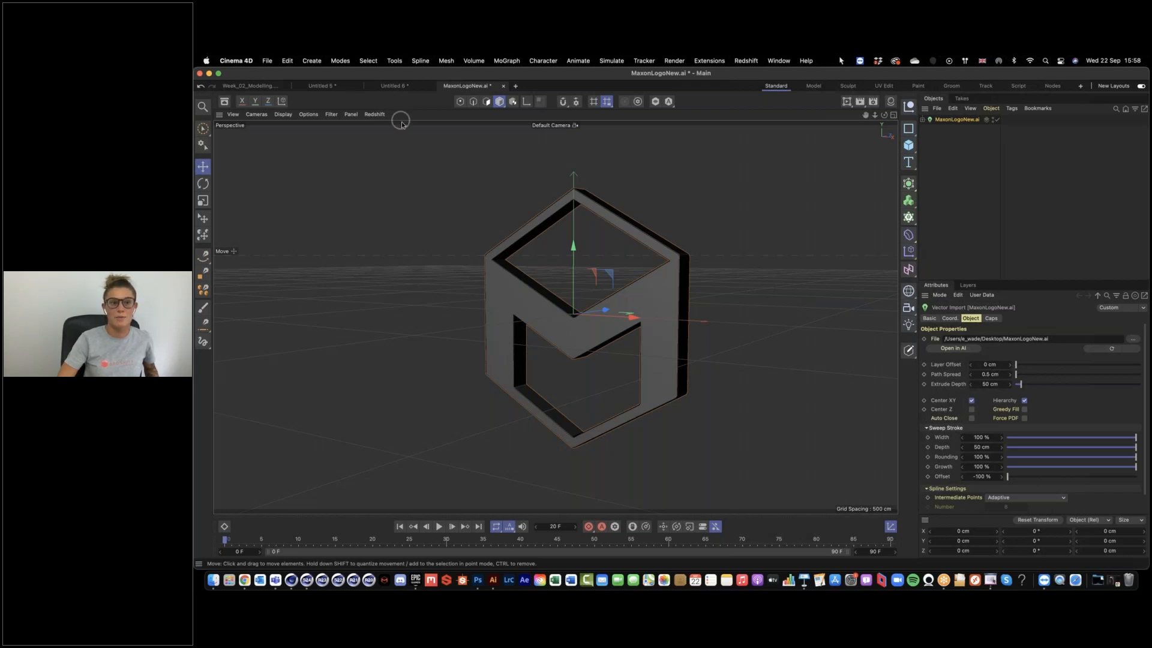
pyautogui.click(395, 90)
pyautogui.click(329, 85)
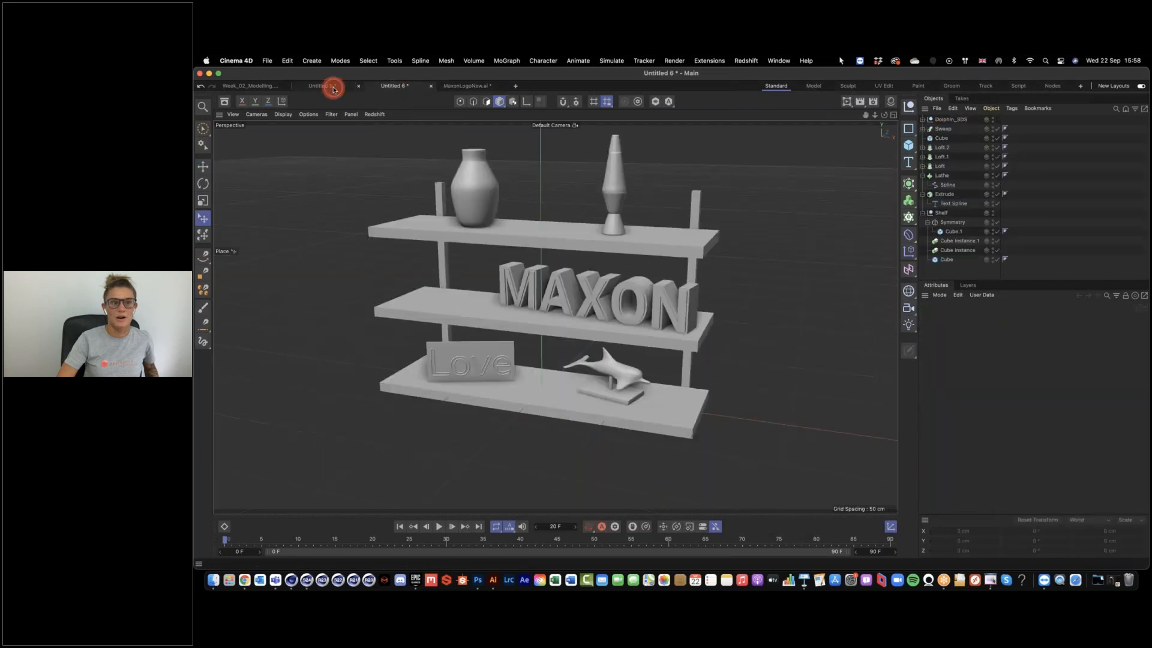
pyautogui.click(399, 526)
pyautogui.click(439, 526)
pyautogui.click(439, 527)
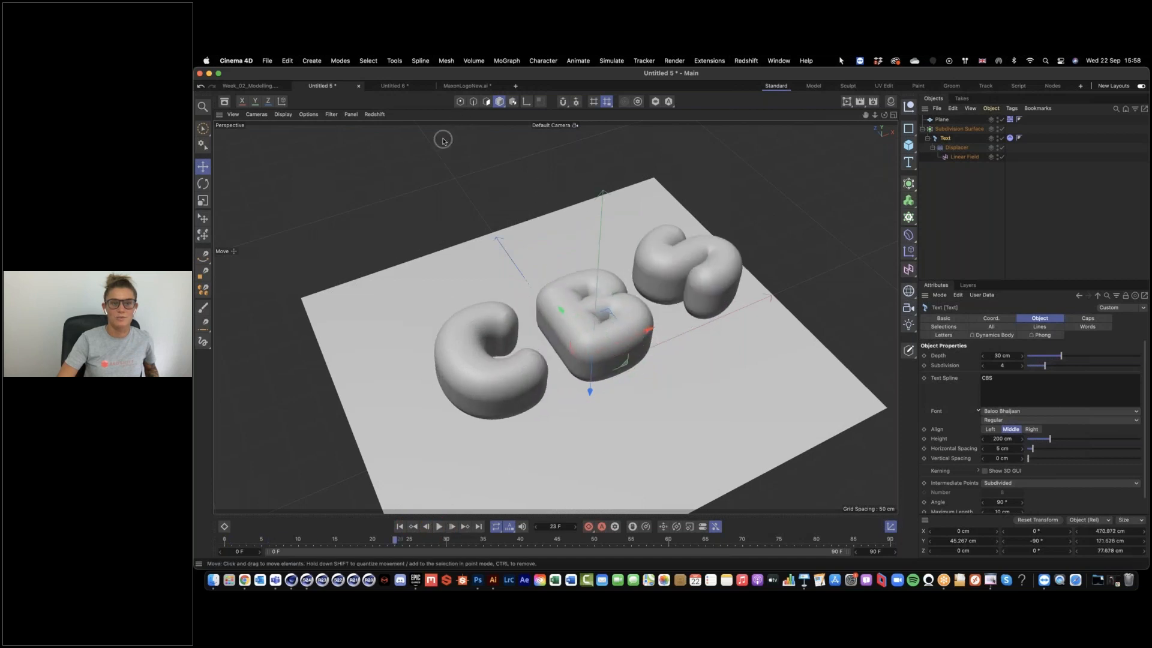
pyautogui.click(456, 85)
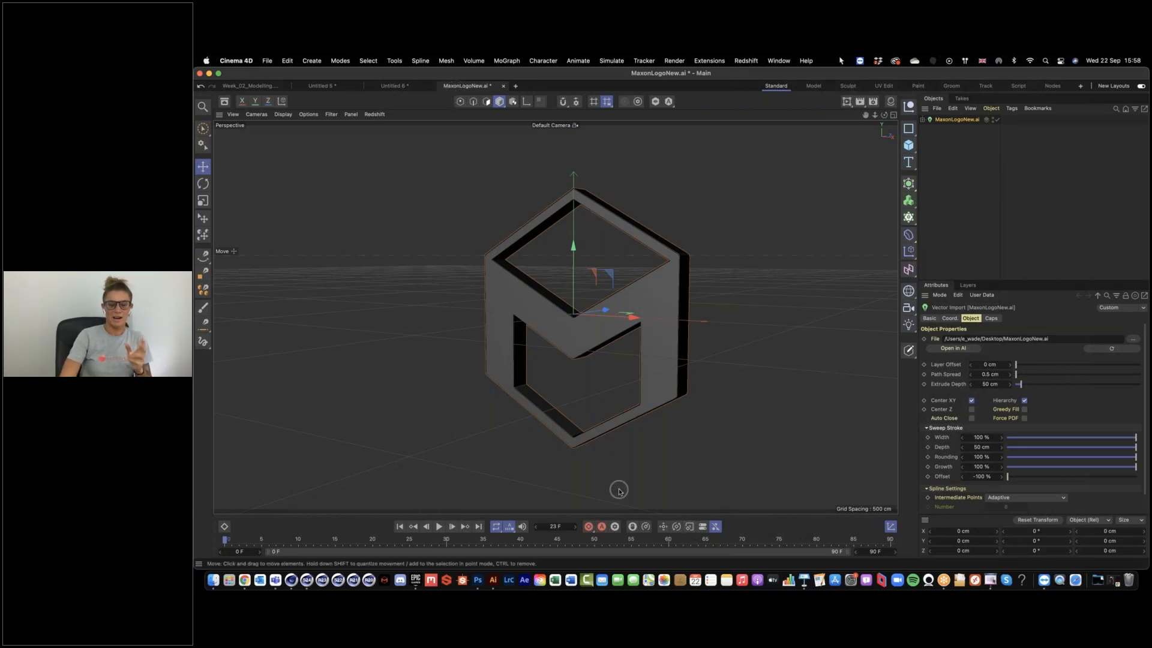
# Step: Switch to Keynote, select the Next Week slide about Week 3 lighting and materials, and start the slideshow
pyautogui.click(804, 579)
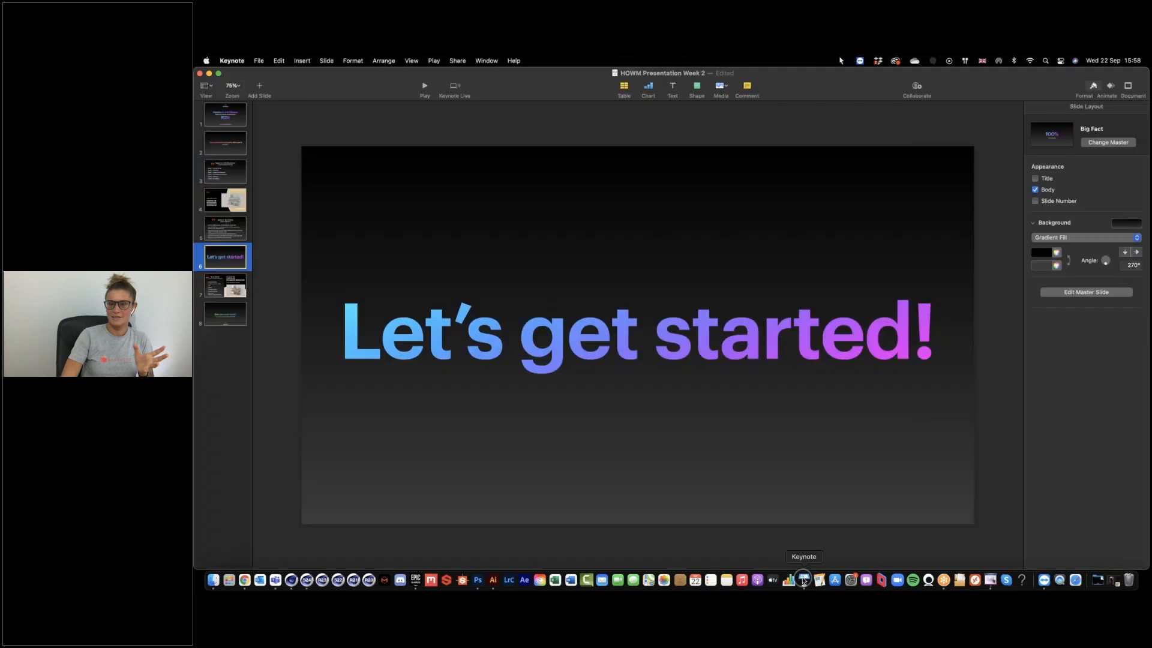
pyautogui.click(222, 289)
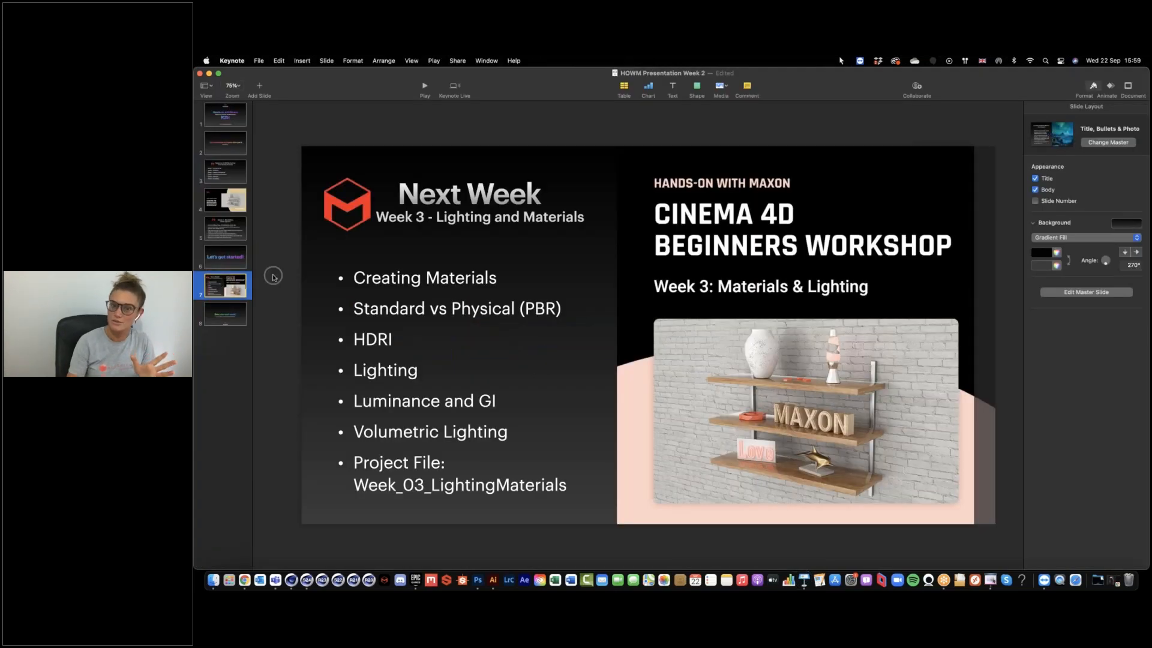
pyautogui.click(421, 85)
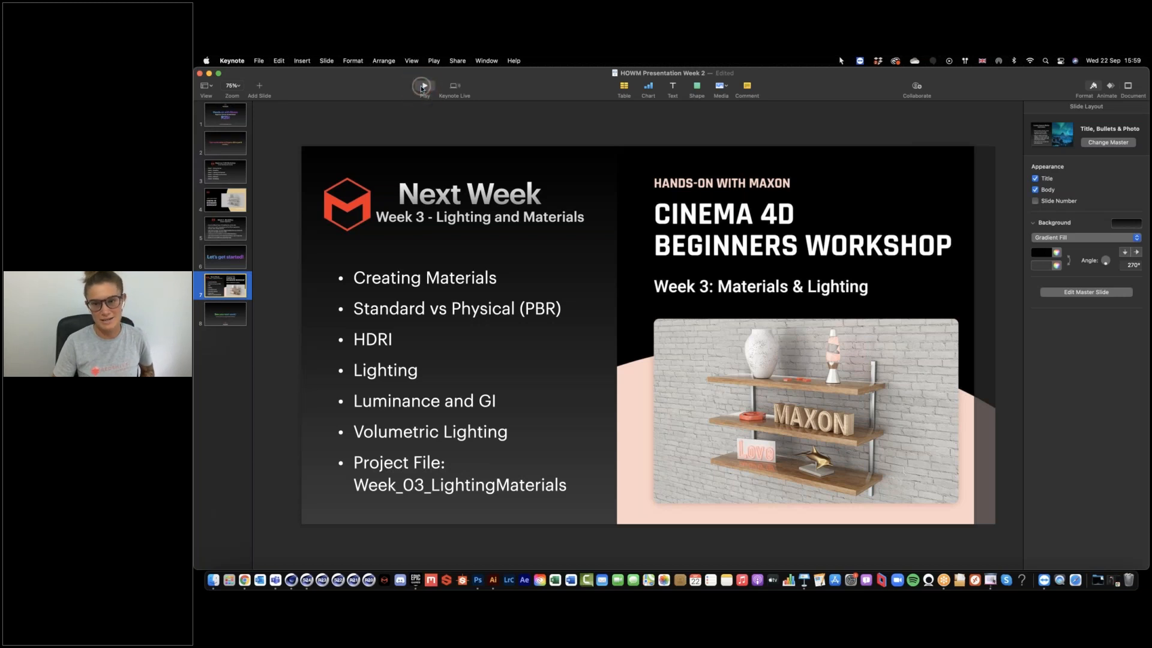